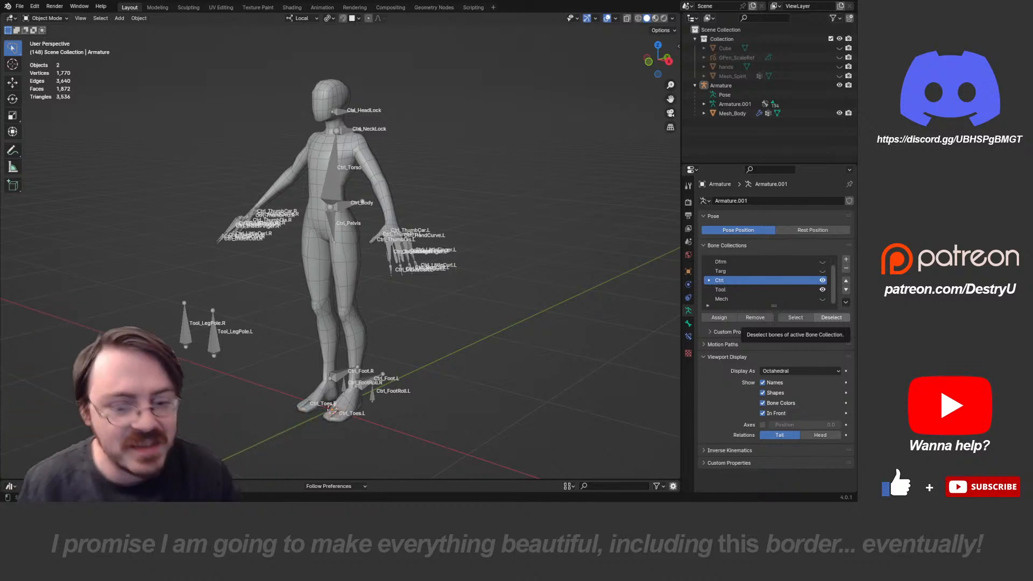
- Select the character's armature and switch it to Pose Mode
middle_drag(431, 243, 439, 273)
click(350, 209)
key(ctrl+Tab)
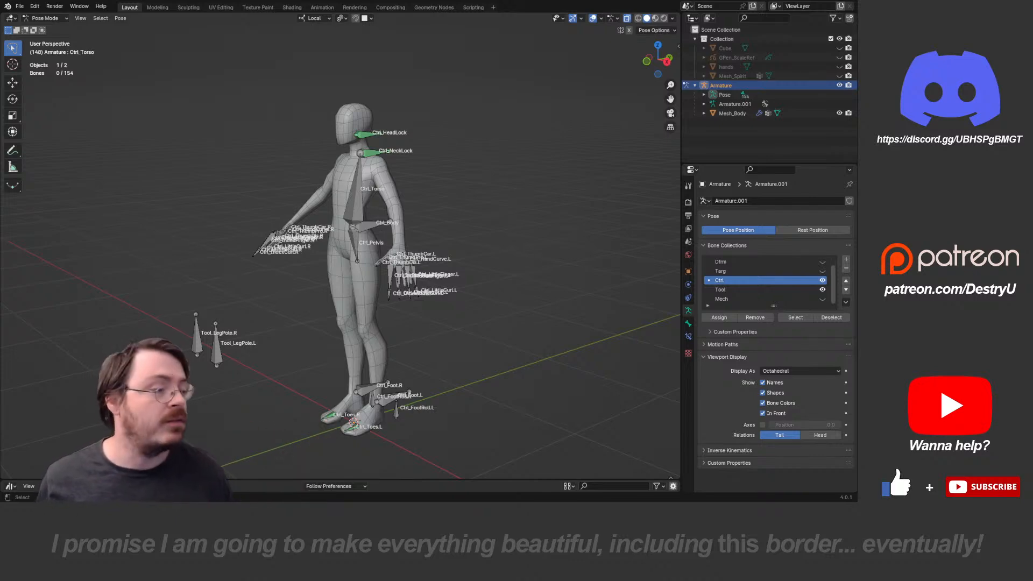
- Try moving the Ctrl_Body bone from different viewing angles to test how the legs follow
scroll(231, 362, up, 3)
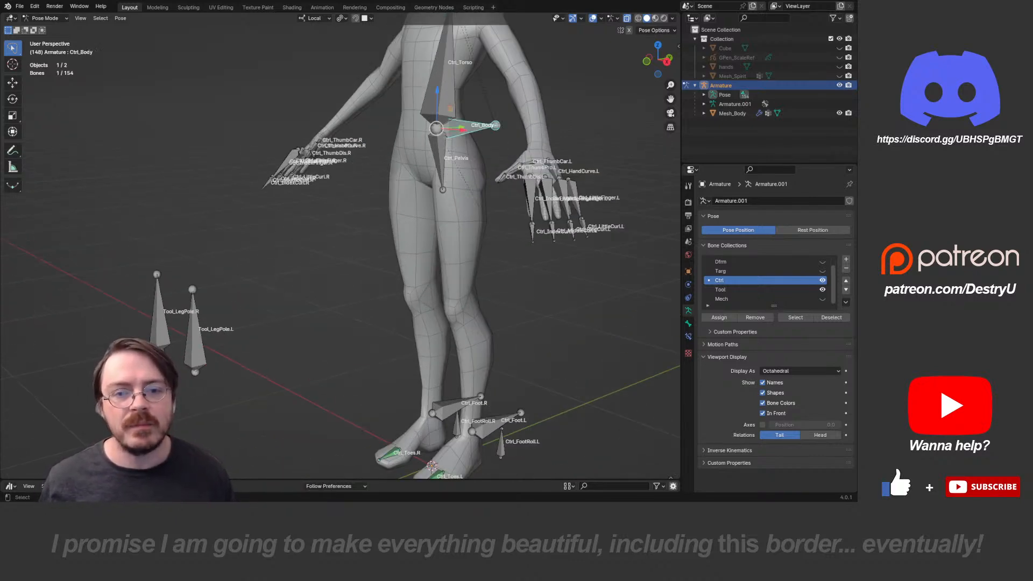
scroll(344, 248, down, 3)
middle_drag(344, 247, 385, 249)
key(g)
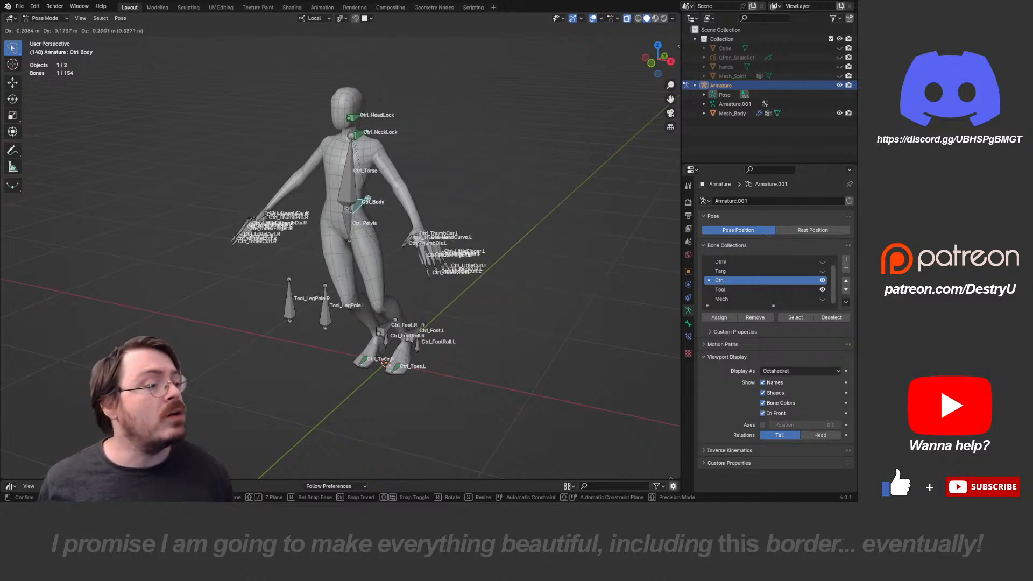
key(Escape)
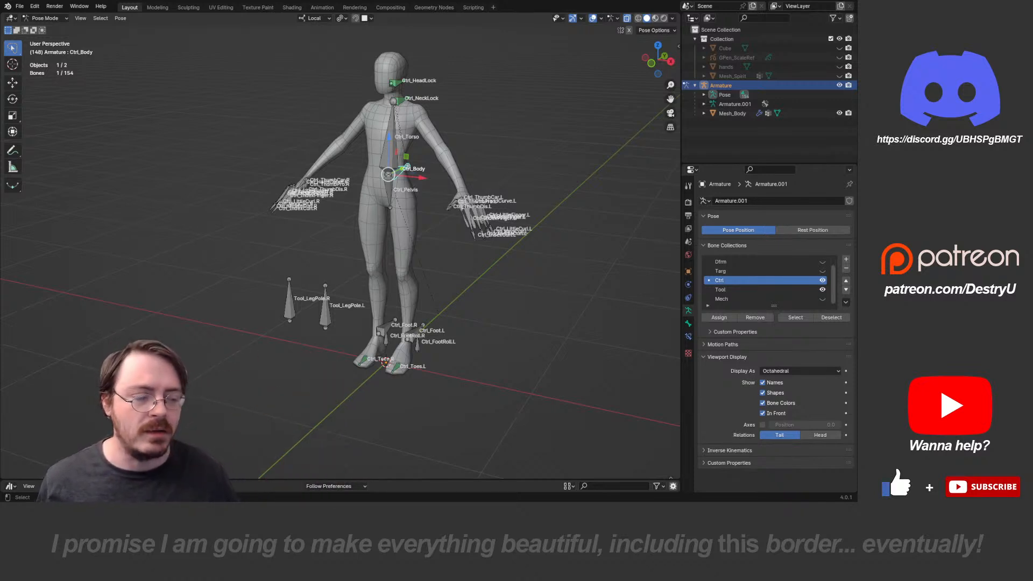
middle_drag(462, 259, 415, 282)
key(g)
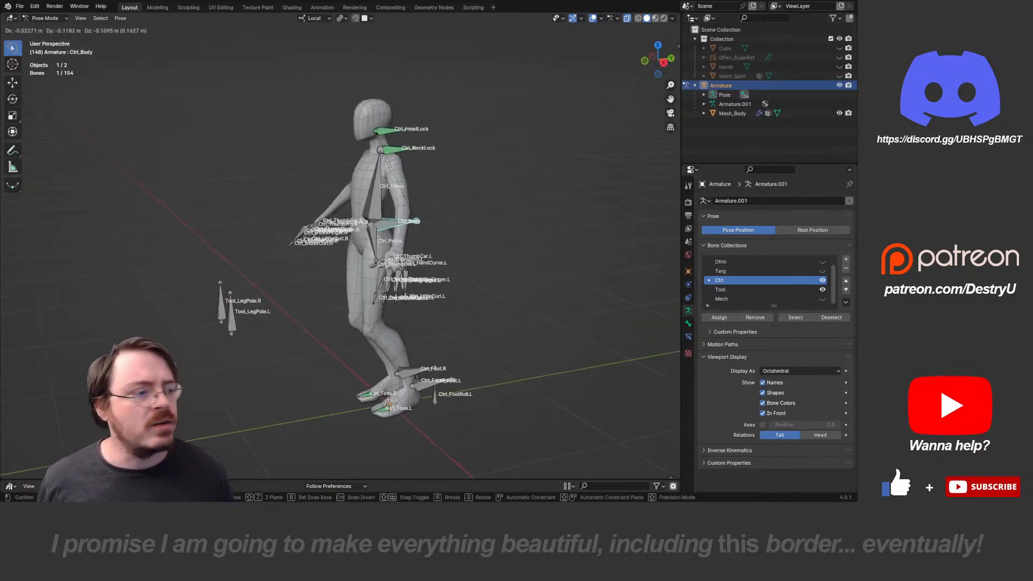
right_click(479, 275)
- Move the Ctrl_Foot.L bone forward and up in the right orthographic view
shift+middle_drag(479, 274, 412, 206)
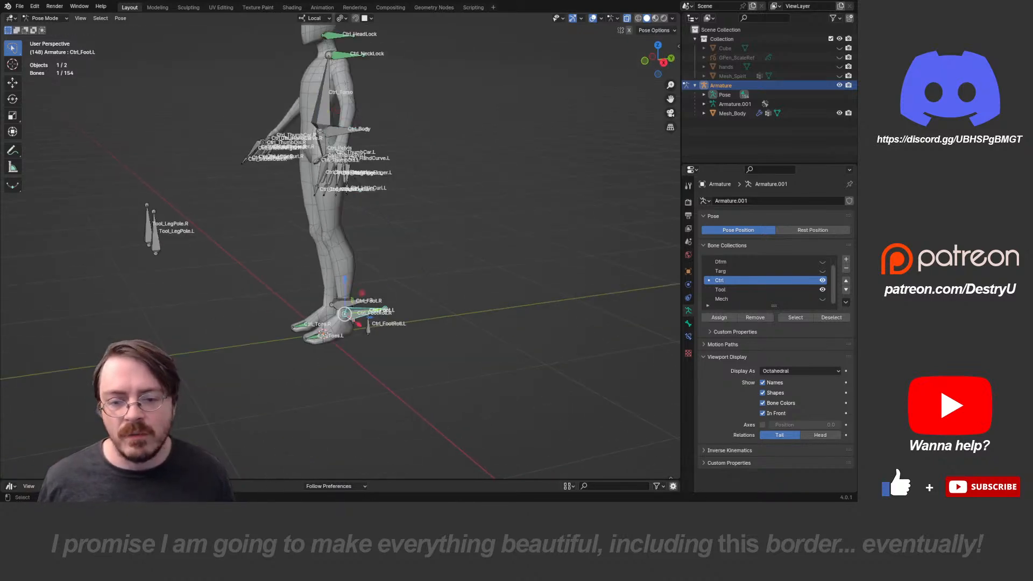
shift+middle_drag(412, 269, 404, 202)
key(KP_3)
scroll(340, 247, up, 3)
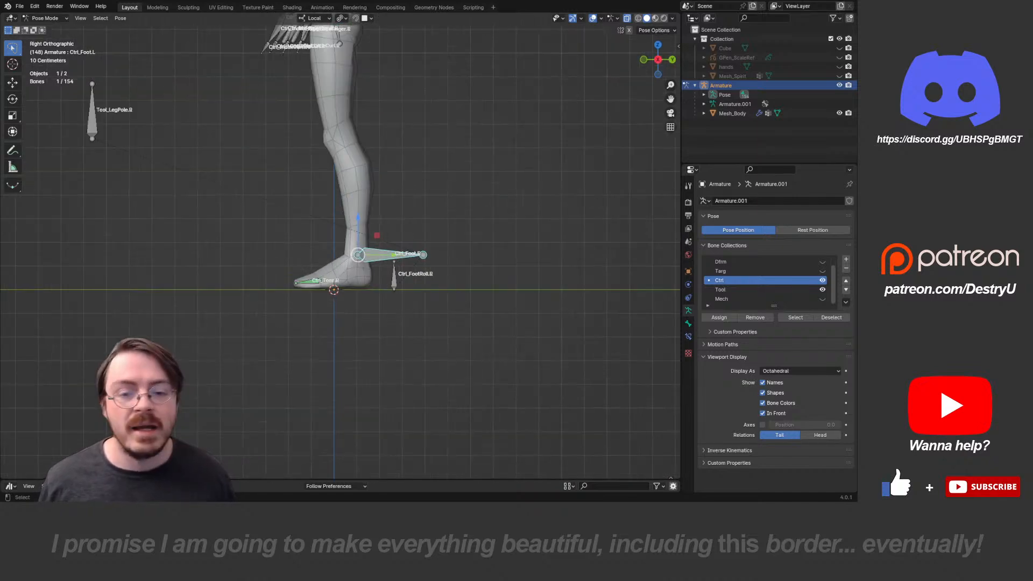
key(g)
click(350, 235)
shift+middle_drag(351, 235, 388, 247)
- Try rotating the Ctrl_Foot.L bone and the Ctrl_Toes.L bone to test the left foot
key(r)
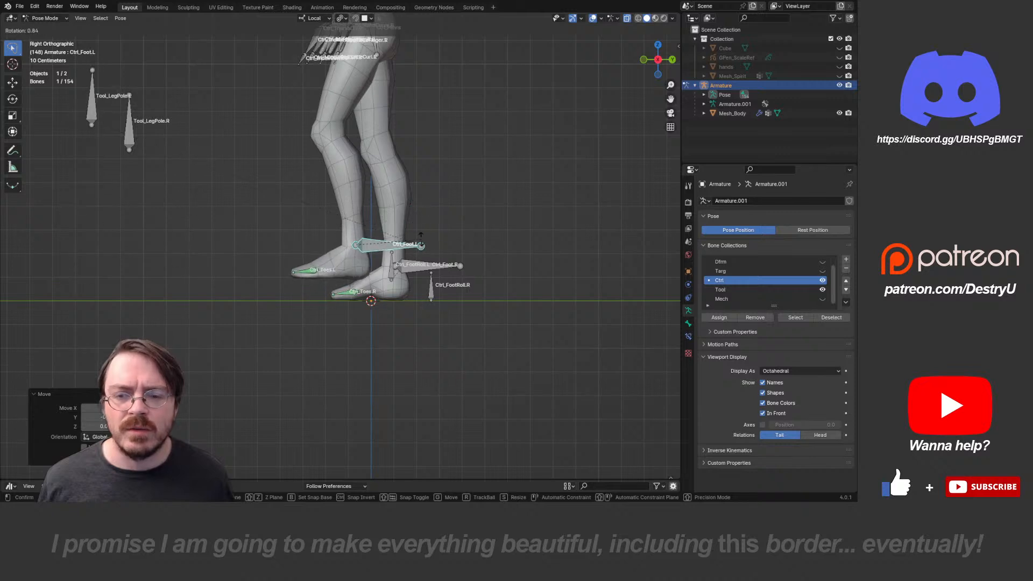
right_click(422, 240)
key(r)
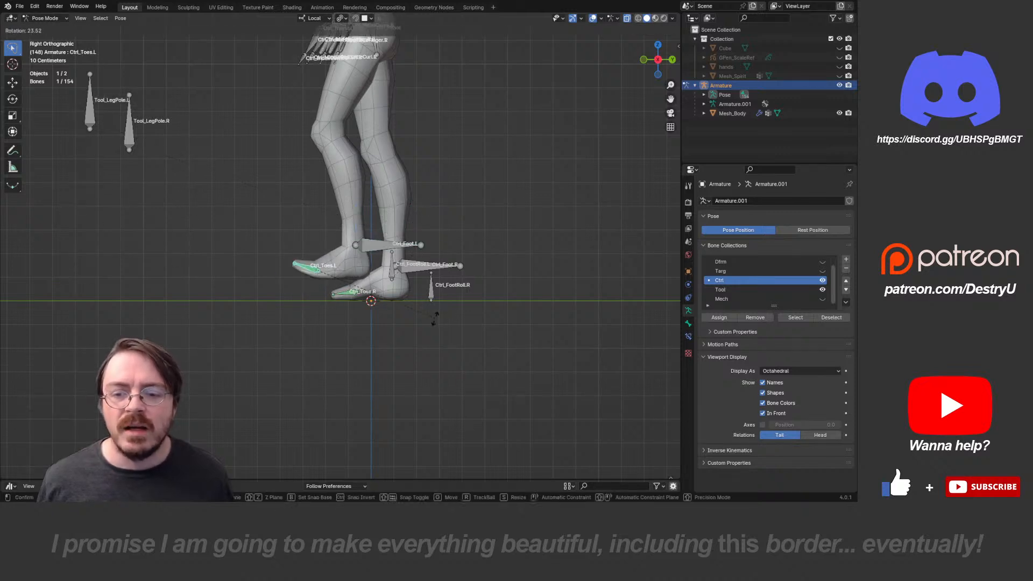
right_click(420, 301)
- Try rotating the Ctrl_FootRoll.L bone about its local X axis to test the foot roll
middle_drag(439, 268, 458, 286)
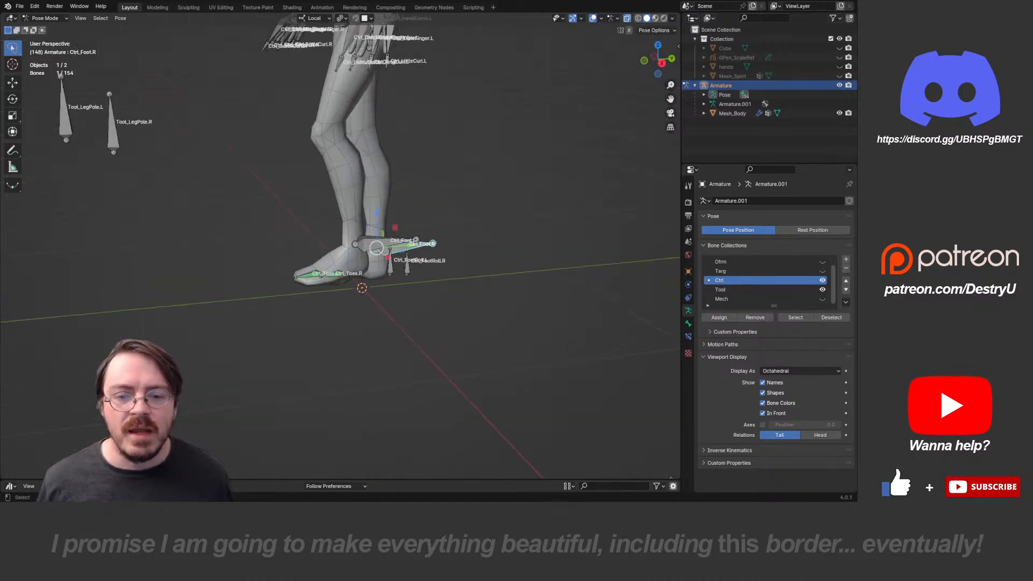
key(r)
key(x)
key(x)
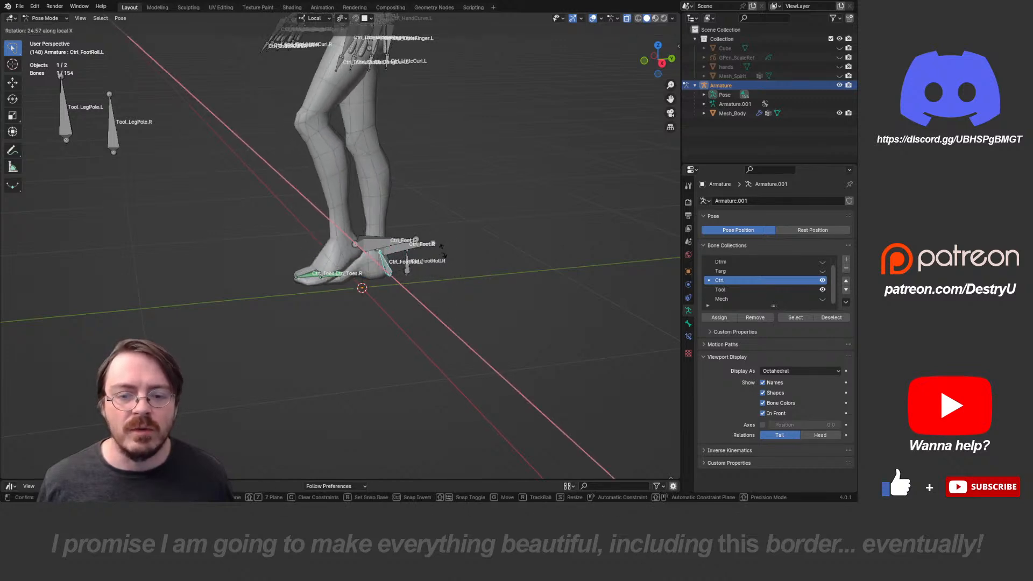
key(Escape)
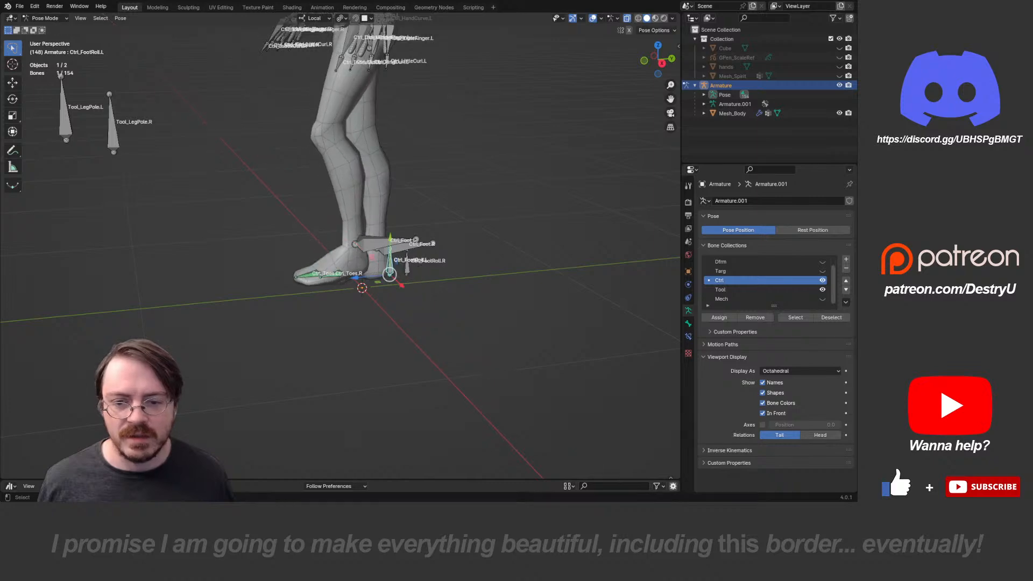
- Reset the pose of all visible control bones and deselect them
key(a)
middle_drag(350, 226, 328, 330)
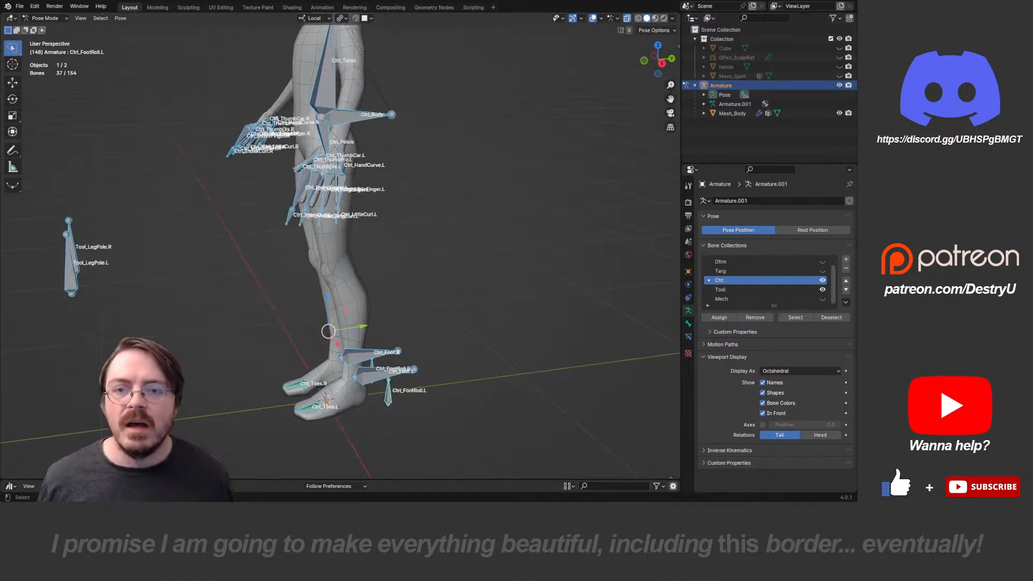
middle_drag(328, 269, 371, 269)
key(alt+a)
- Try rotating the Ctrl_Pelvis bone from the front to test the hip movement
shift+middle_drag(366, 215, 379, 331)
middle_drag(377, 248, 407, 257)
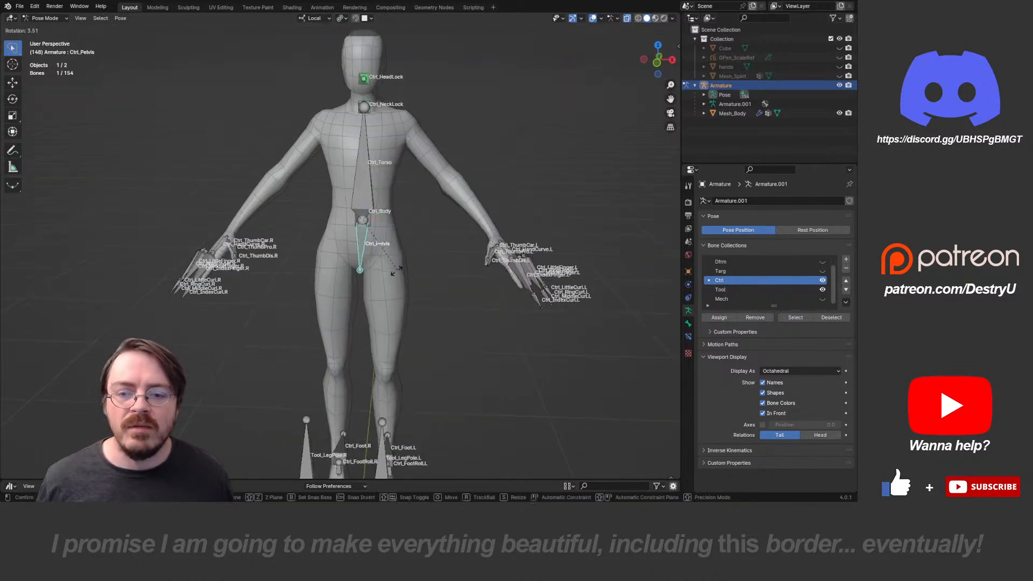
key(r)
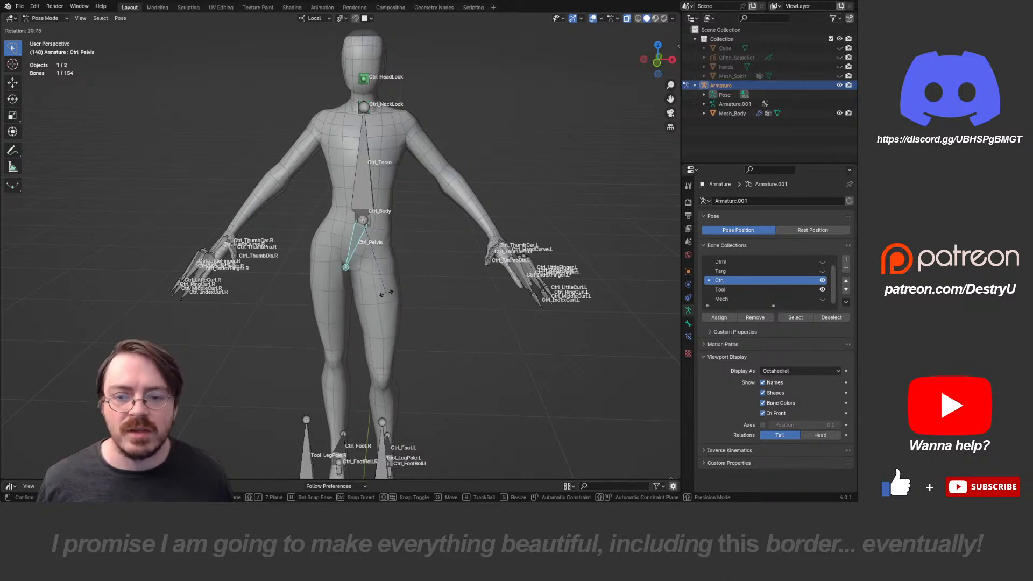
right_click(389, 293)
- Try rotating the Ctrl_Torso bone about its local X, Z and Y axes
middle_drag(389, 293, 360, 290)
key(r)
key(x)
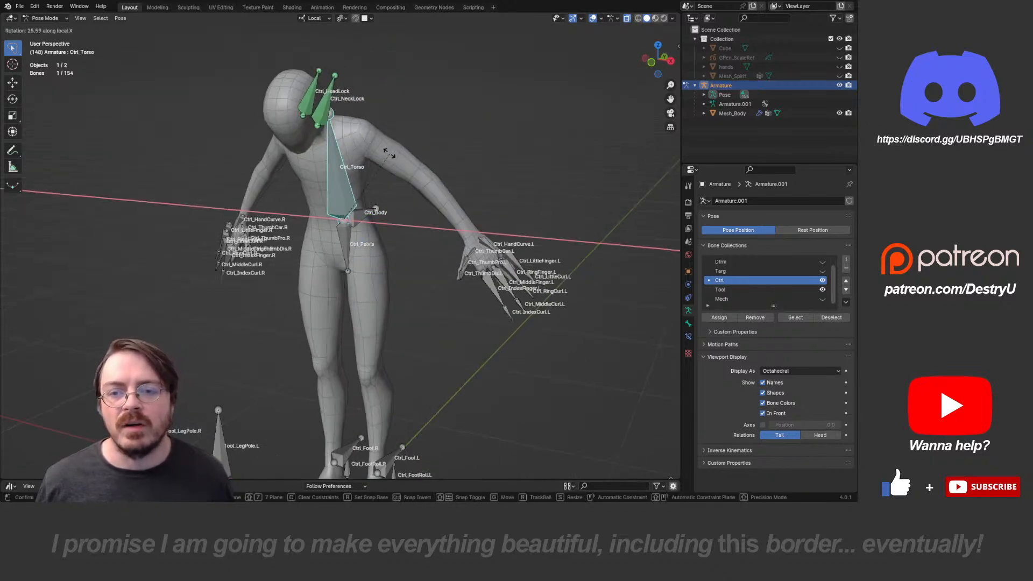
key(Escape)
key(r)
key(z)
key(Escape)
key(r)
key(y)
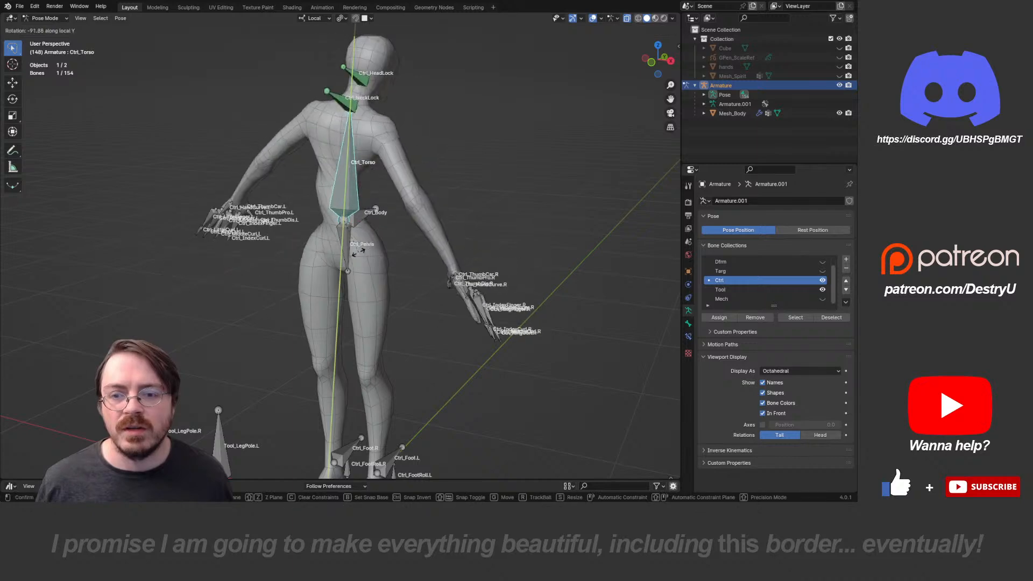
key(Escape)
- Bend the Ctrl_Torso bone forward about its local X axis
shift+middle_drag(361, 216, 313, 314)
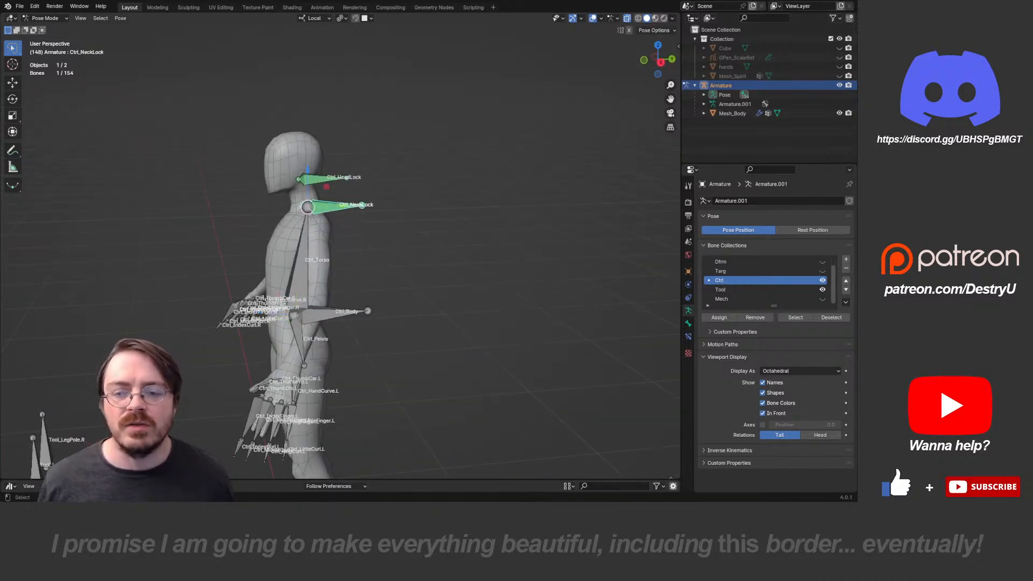
scroll(340, 253, up, 3)
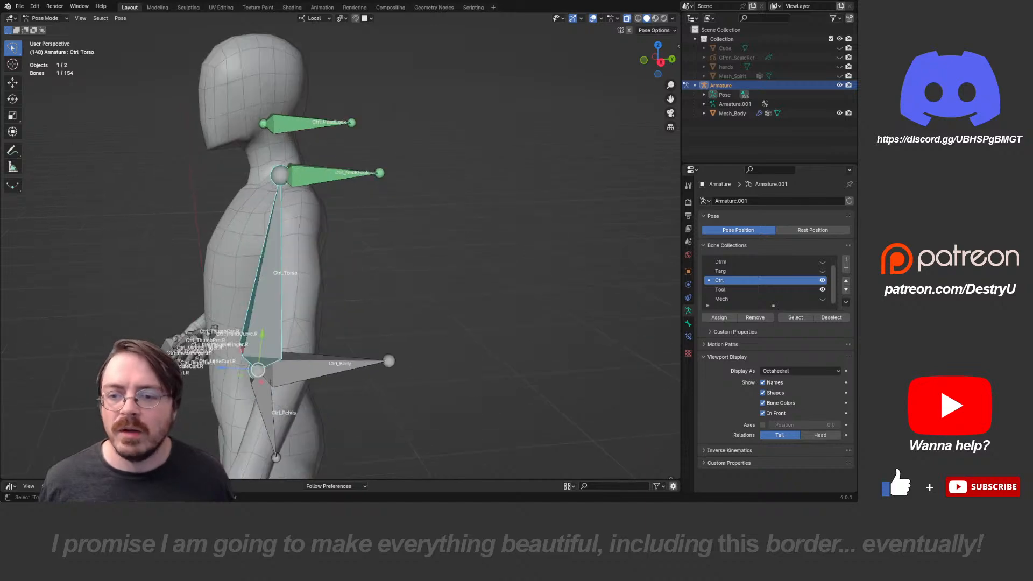
shift+middle_drag(337, 280, 541, 238)
scroll(541, 238, down, 2)
key(r)
key(x)
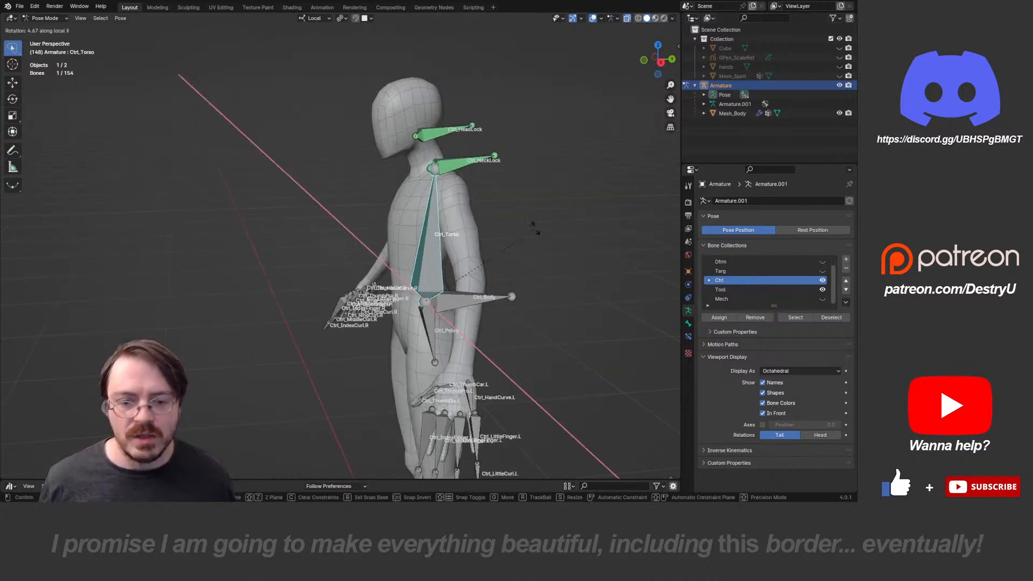
click(475, 211)
- Set the influence of the Ctrl_NeckLock bone's Copy Rotation constraint to 0
click(475, 211)
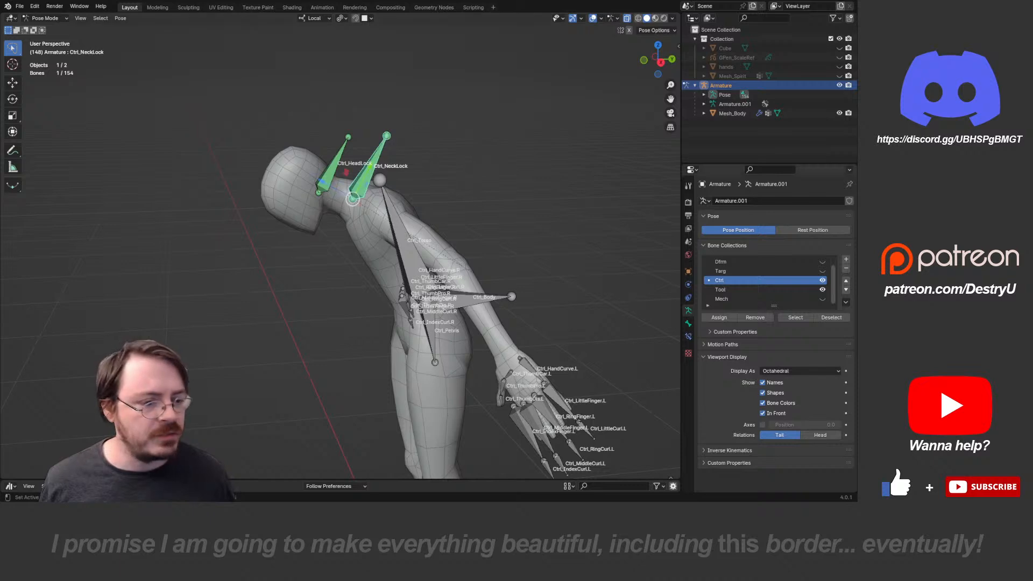
click(688, 336)
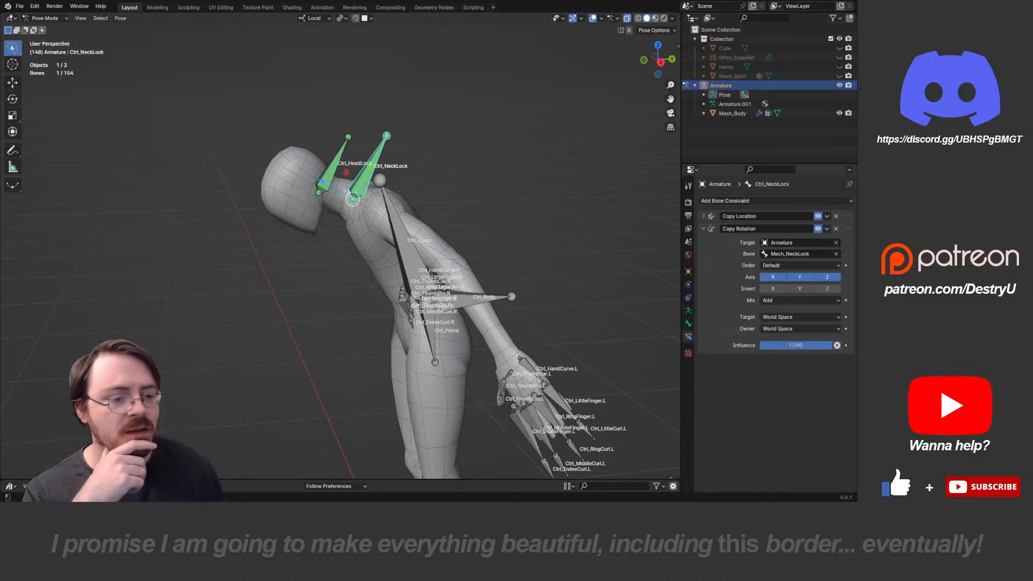
drag(823, 345, 762, 345)
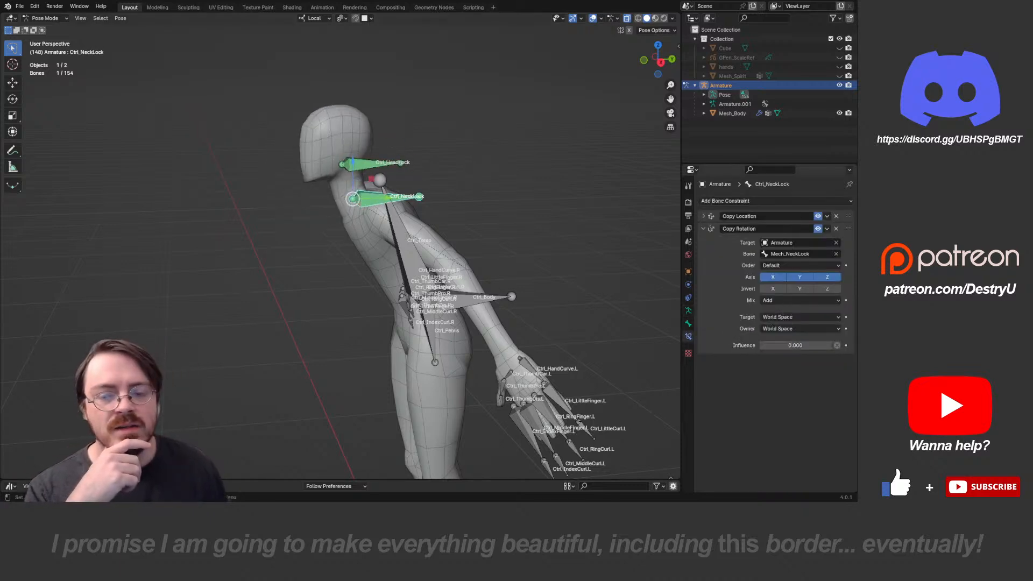
- Try rotating the Ctrl_Torso bone to test the neck and head with the neck lock's rotation constraint off
click(401, 242)
key(r)
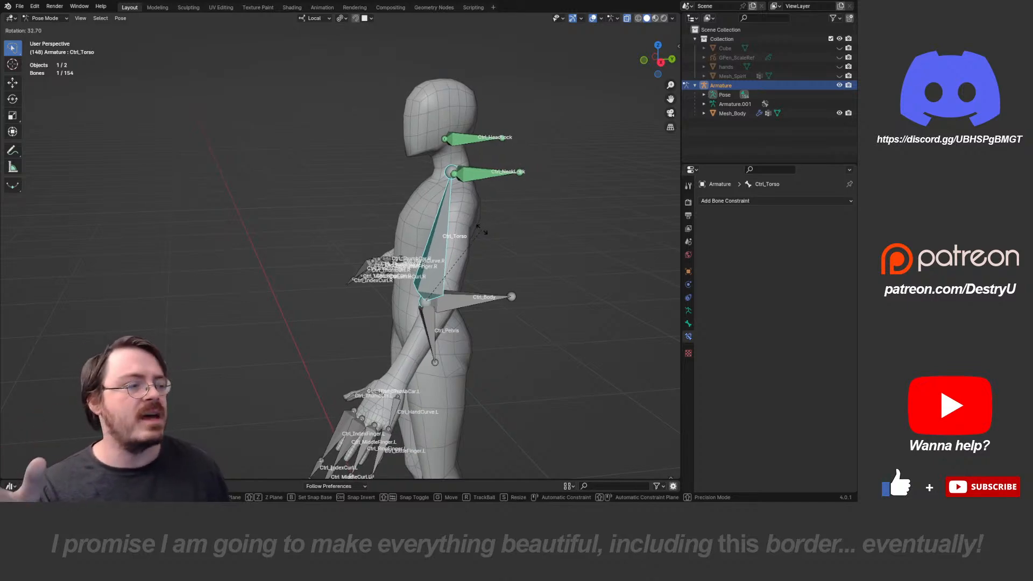
key(Escape)
- Show the Targ bone collection and move Ctrl_Shoulder.L, Ctrl_ArmPro.L and Ctrl_ArmDis.L from it to the Ctrl collection
middle_drag(377, 258, 431, 241)
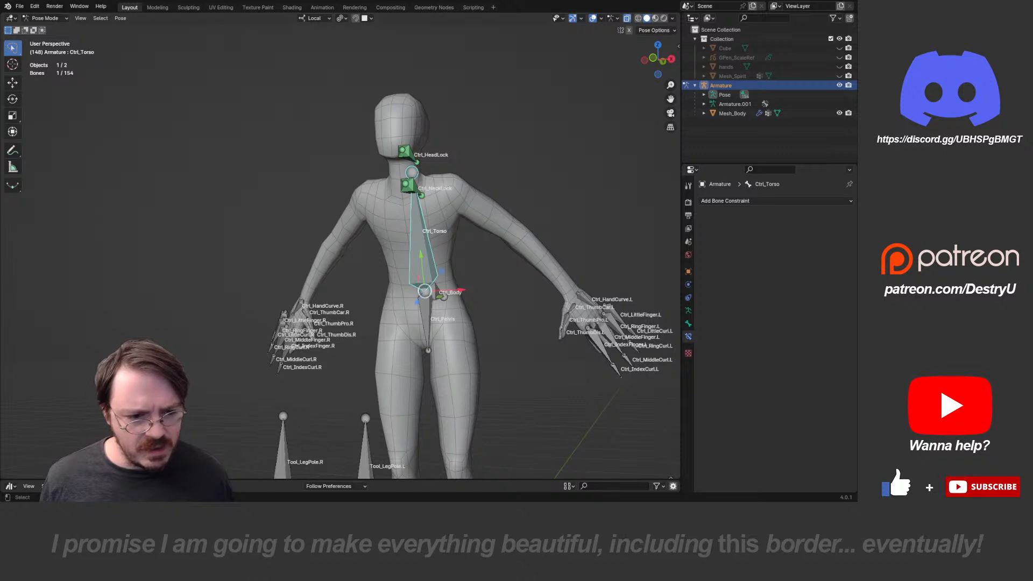
click(689, 310)
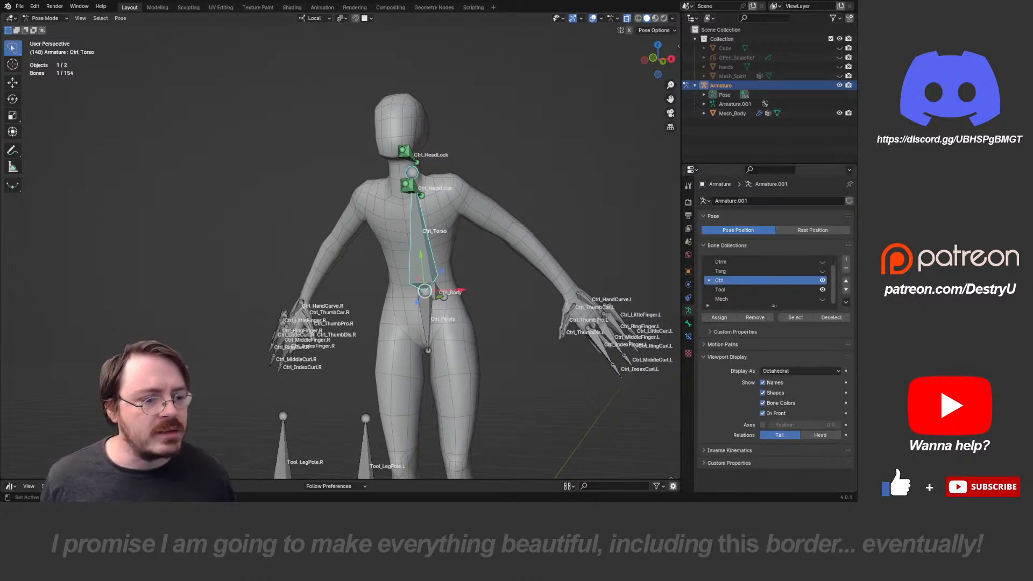
click(822, 271)
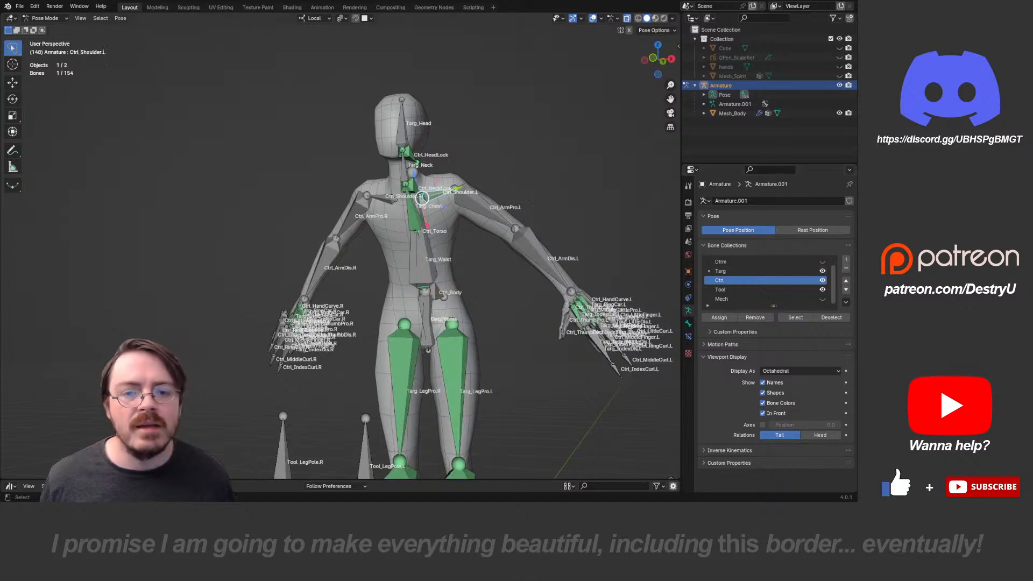
middle_drag(484, 242, 468, 276)
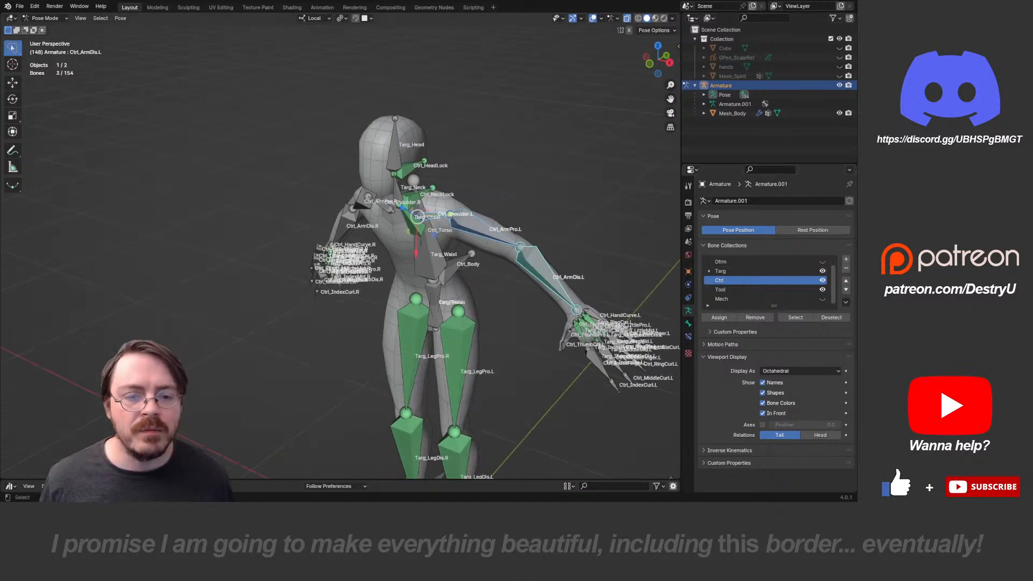
click(748, 271)
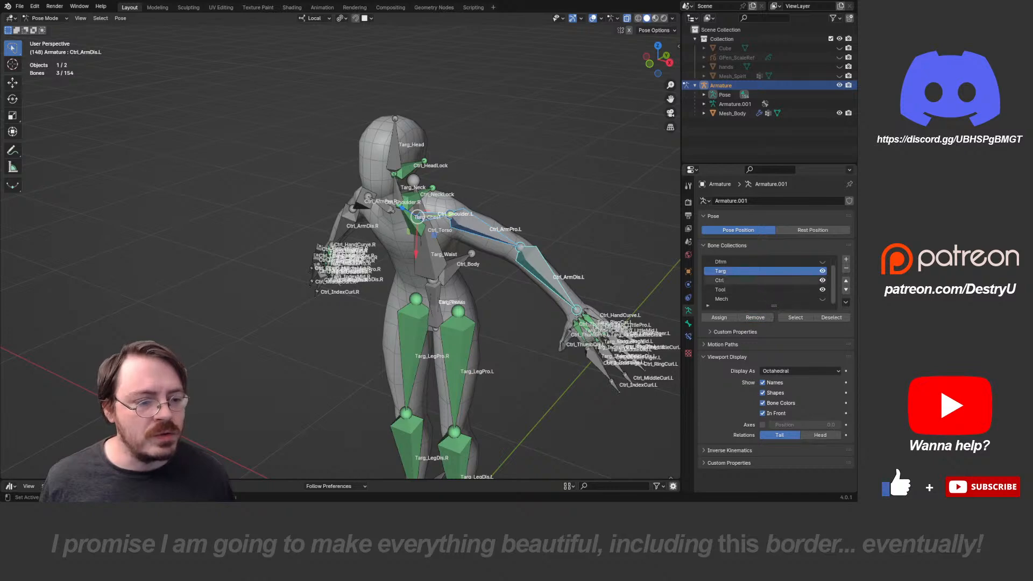
click(727, 280)
- Move Ctrl_Shoulder.R, Ctrl_ArmPro.R and Ctrl_ArmDis.R from the Targ collection to Ctrl, and hide the Targ collection
middle_drag(452, 269, 420, 264)
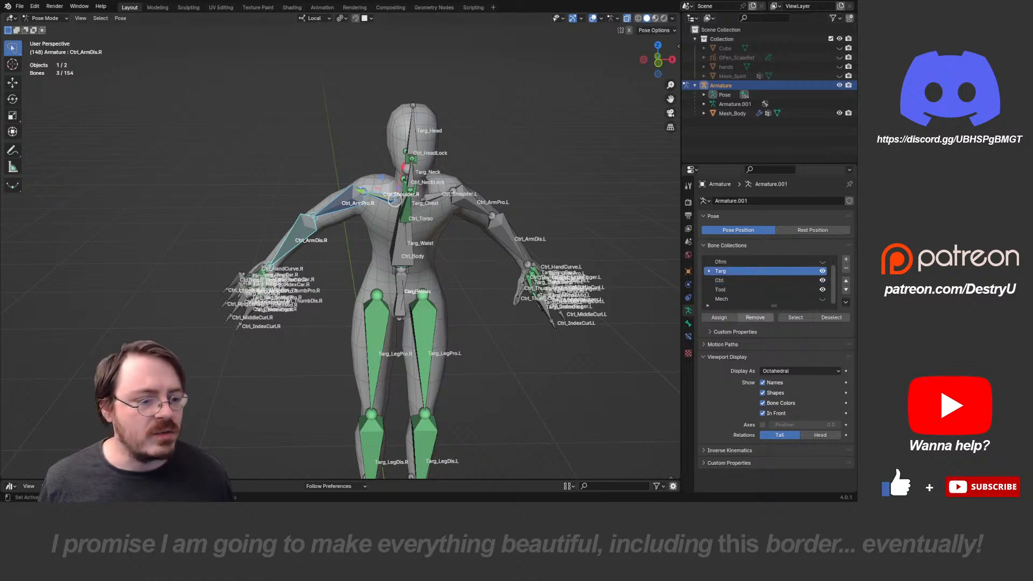
middle_drag(420, 269, 408, 233)
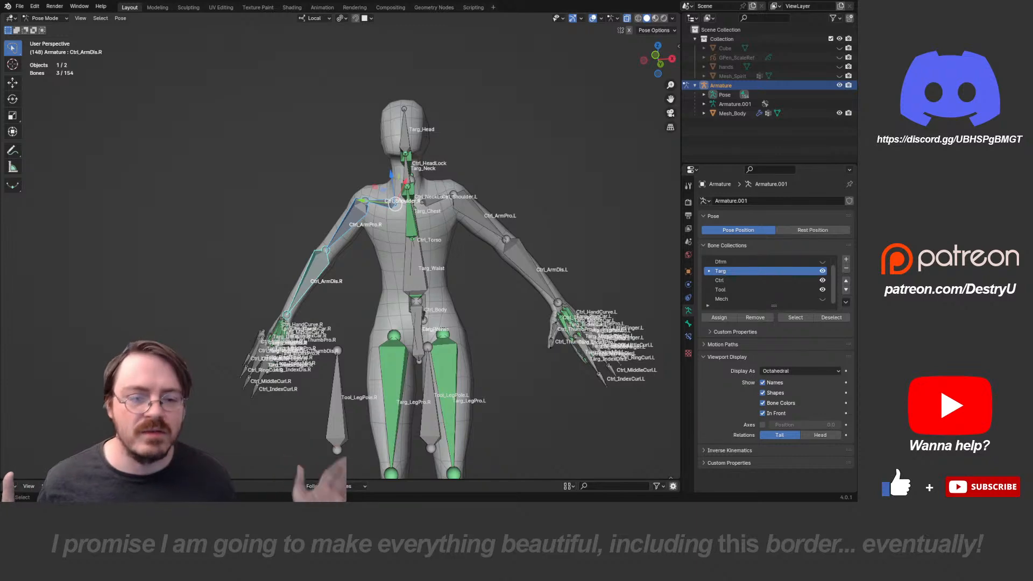
middle_drag(420, 258, 396, 265)
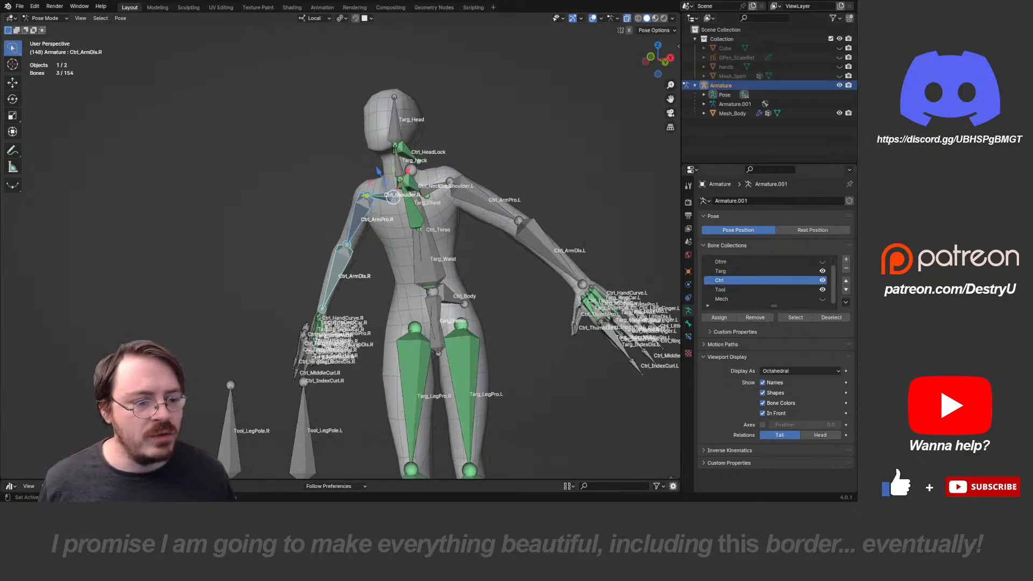
click(822, 271)
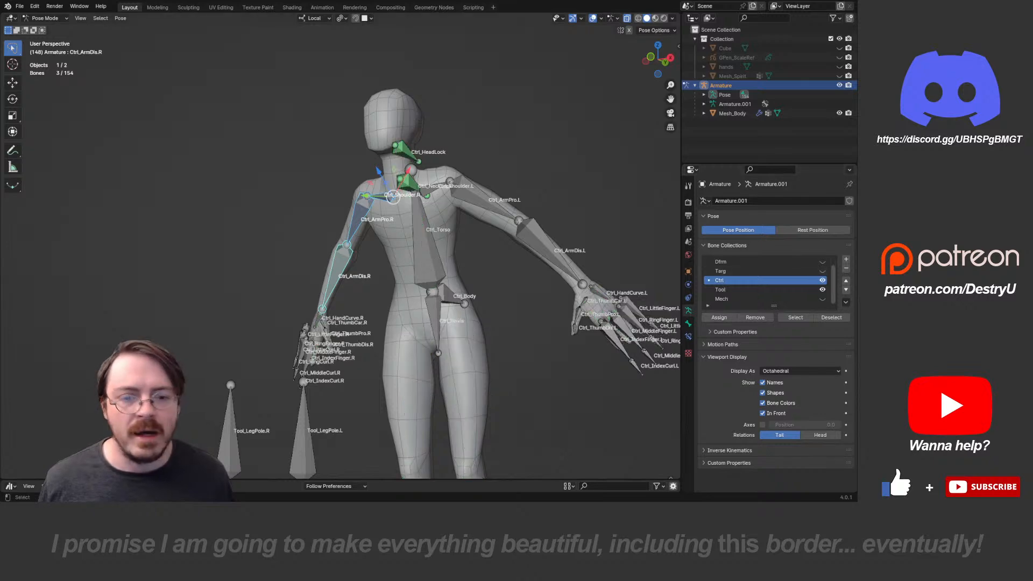
- Return the Ctrl_Torso bone to its upright pose
middle_drag(469, 216, 366, 213)
click(478, 204)
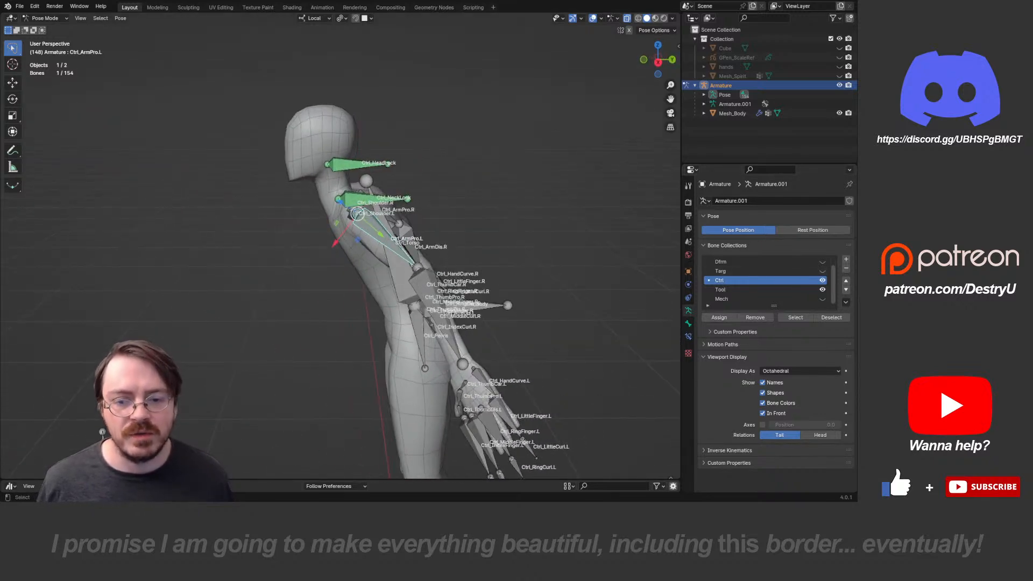
key(ctrl+z)
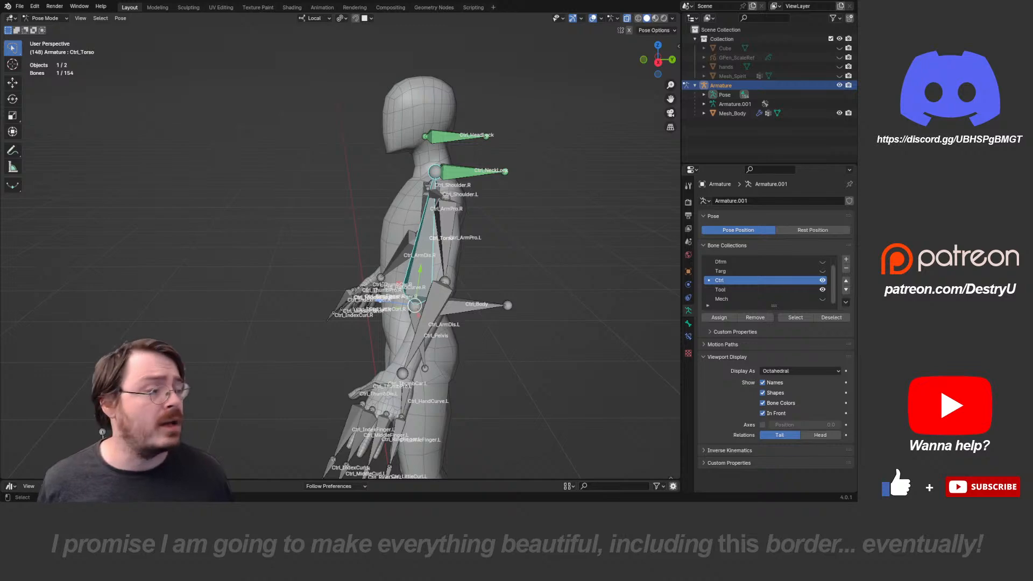
- Try rotating the Ctrl_Torso bone about its local X axis to test the neck, head and arms
middle_drag(409, 242, 439, 268)
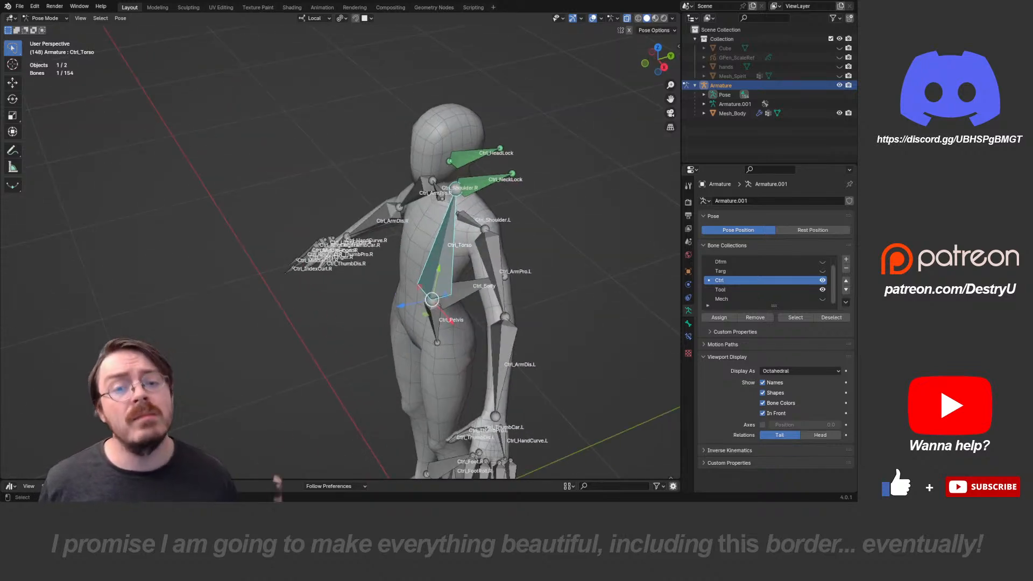
click(483, 183)
shift+click(477, 157)
shift+middle_drag(478, 164, 485, 221)
click(468, 253)
key(r)
key(x)
key(x)
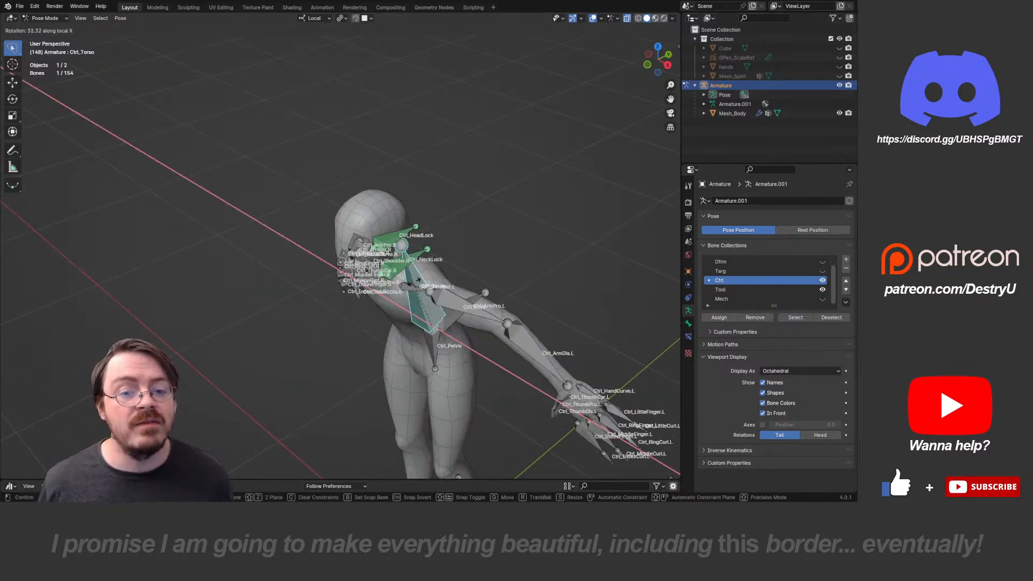
key(Escape)
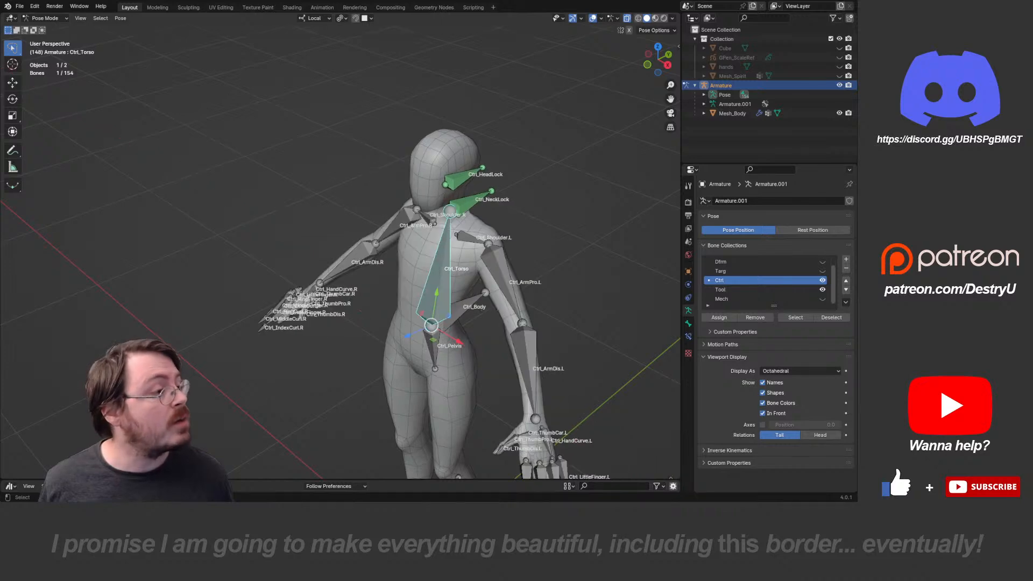
- Rotate the Ctrl_HandCurve.L bone about its local X axis to test the curve of the left hand
middle_drag(468, 253, 317, 152)
scroll(484, 247, up, 2)
scroll(474, 234, down, 3)
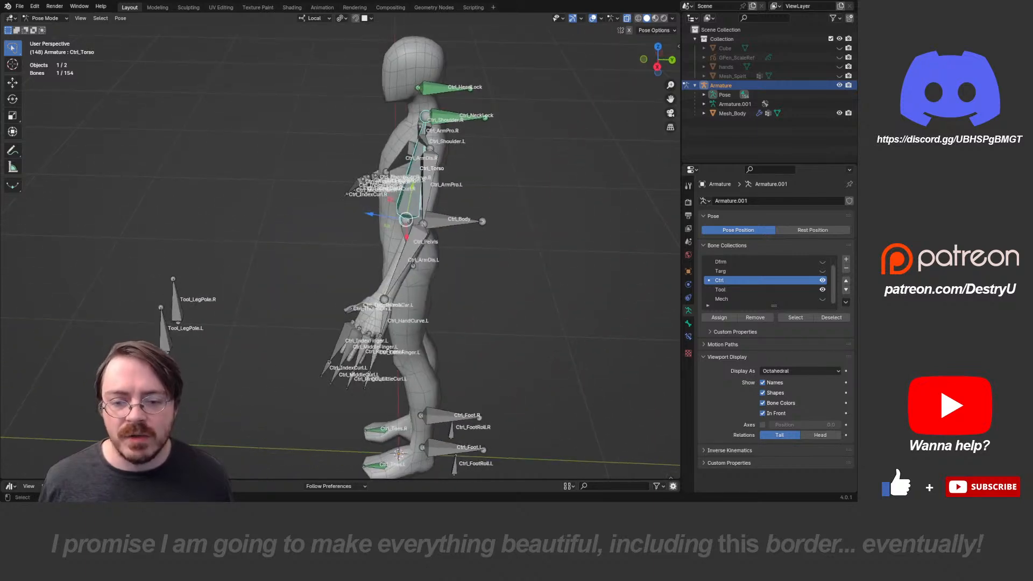
shift+middle_drag(348, 375, 453, 366)
scroll(328, 301, up, 4)
shift+middle_drag(332, 288, 358, 370)
key(r)
key(x)
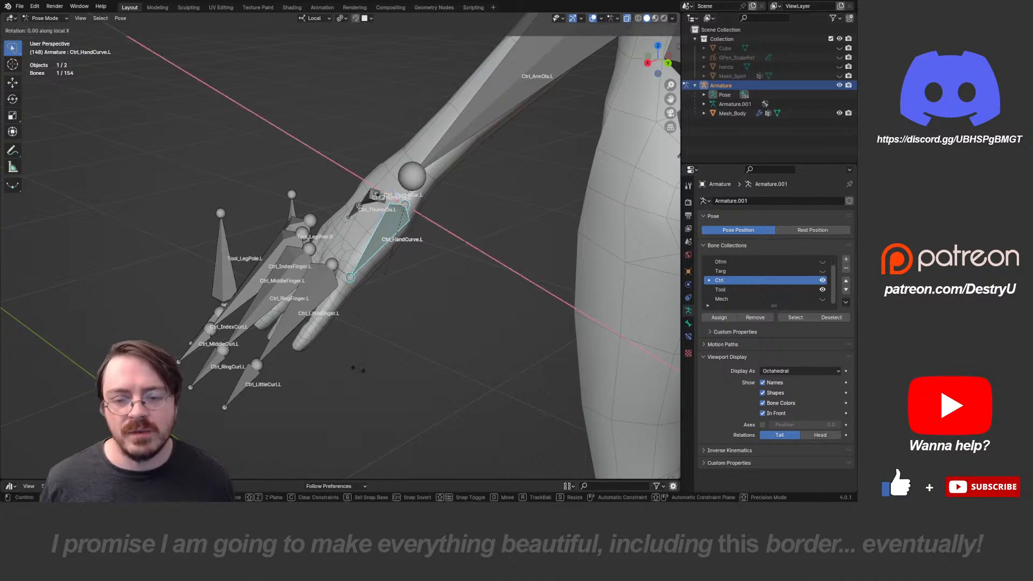
click(407, 367)
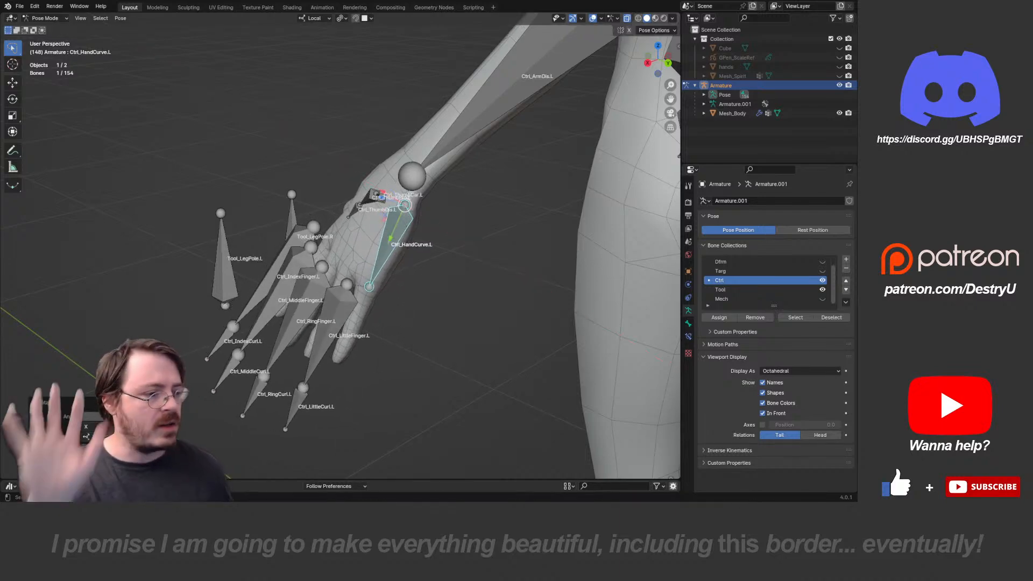
- Select the Ctrl_IndexFinger.L bone and frame the left hand's finger controls
scroll(344, 269, down, 5)
middle_drag(344, 269, 463, 253)
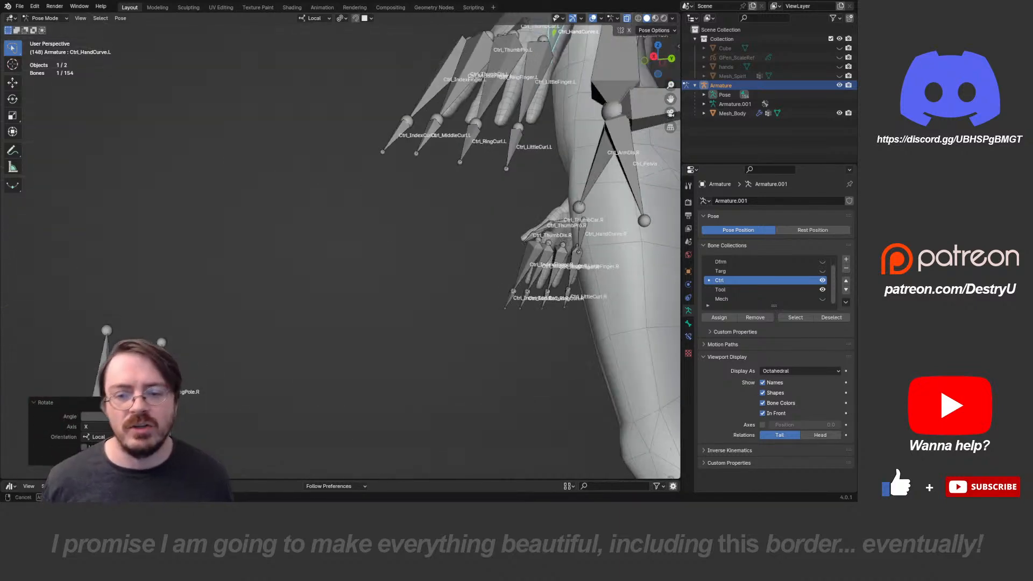
shift+middle_drag(463, 216, 377, 345)
middle_drag(376, 301, 323, 139)
scroll(415, 296, up, 2)
shift+middle_drag(439, 164, 399, 225)
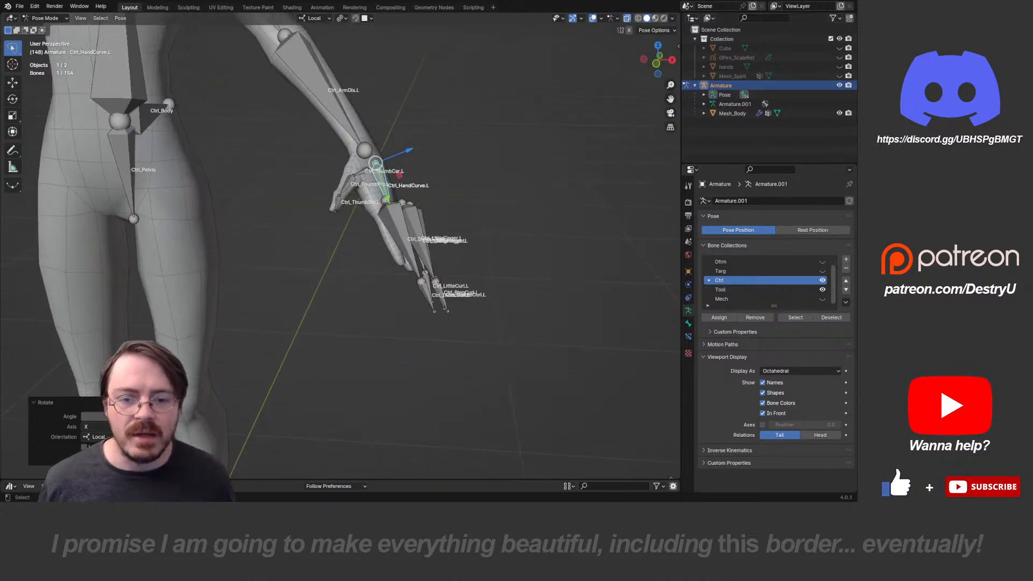
click(404, 226)
key(KP_Decimal)
scroll(403, 226, down, 3)
middle_drag(391, 337, 418, 349)
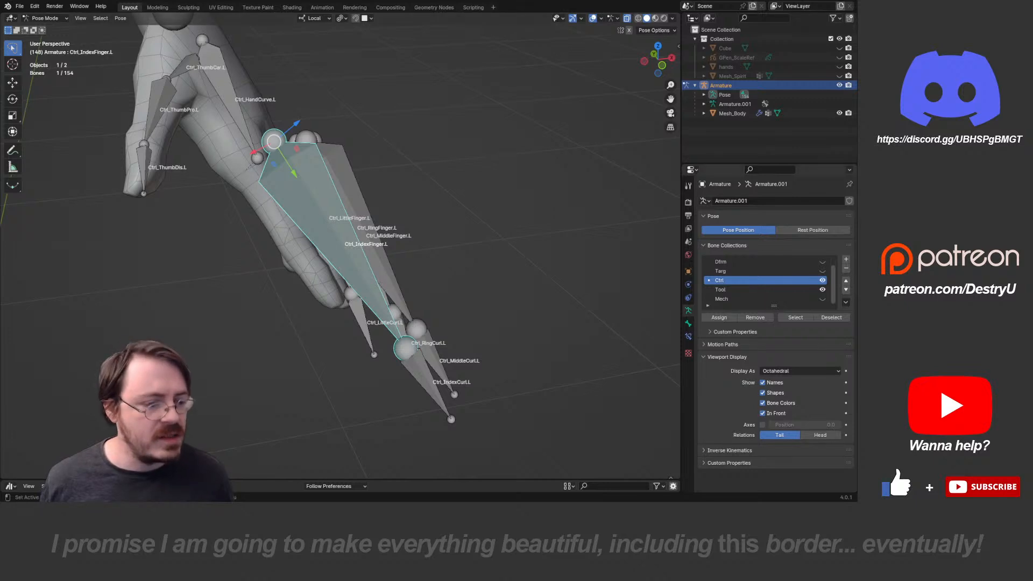
- Display the armature's bones as Stick and turn off their names
click(775, 371)
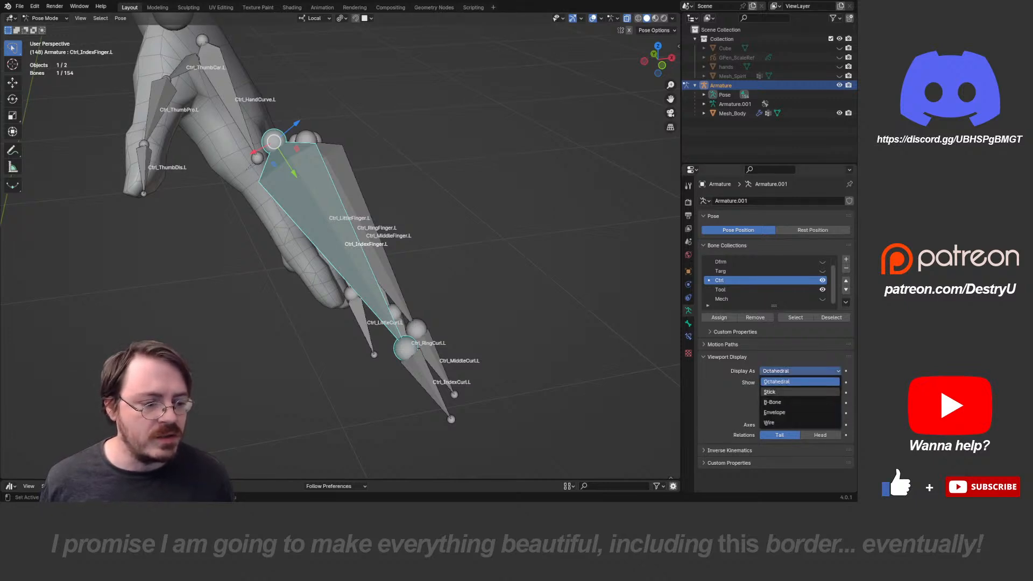
click(770, 392)
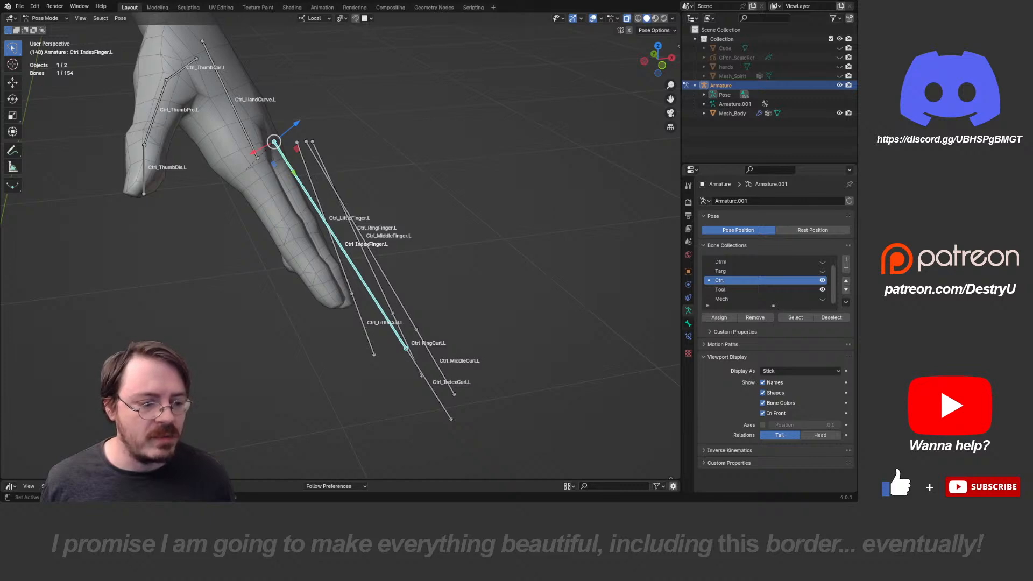
click(763, 382)
- Rotate the Ctrl_IndexFinger.L bone about its local X axis to bend the left index finger inward
middle_drag(504, 317, 522, 331)
key(r)
key(x)
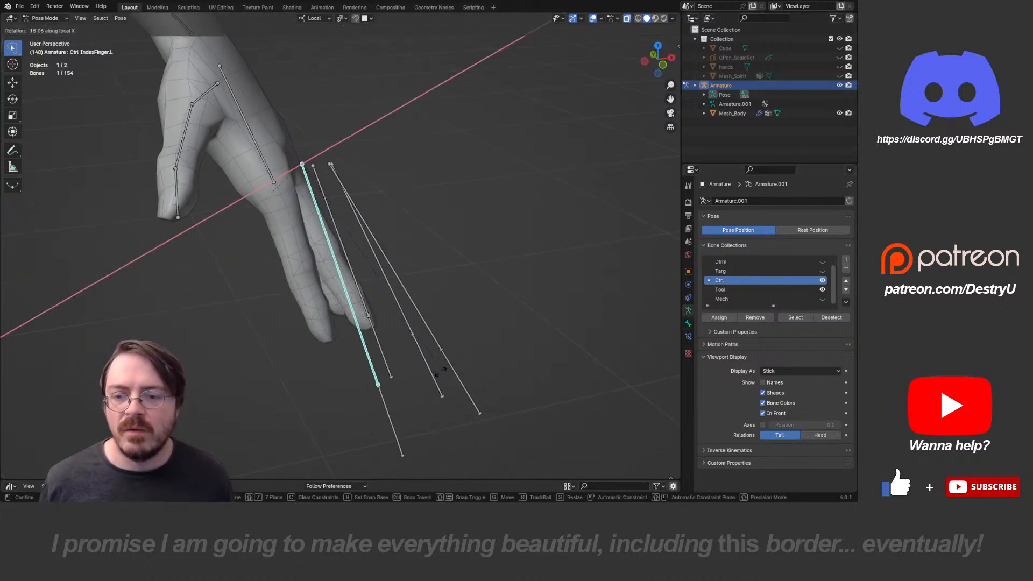
click(310, 379)
middle_drag(487, 368, 513, 368)
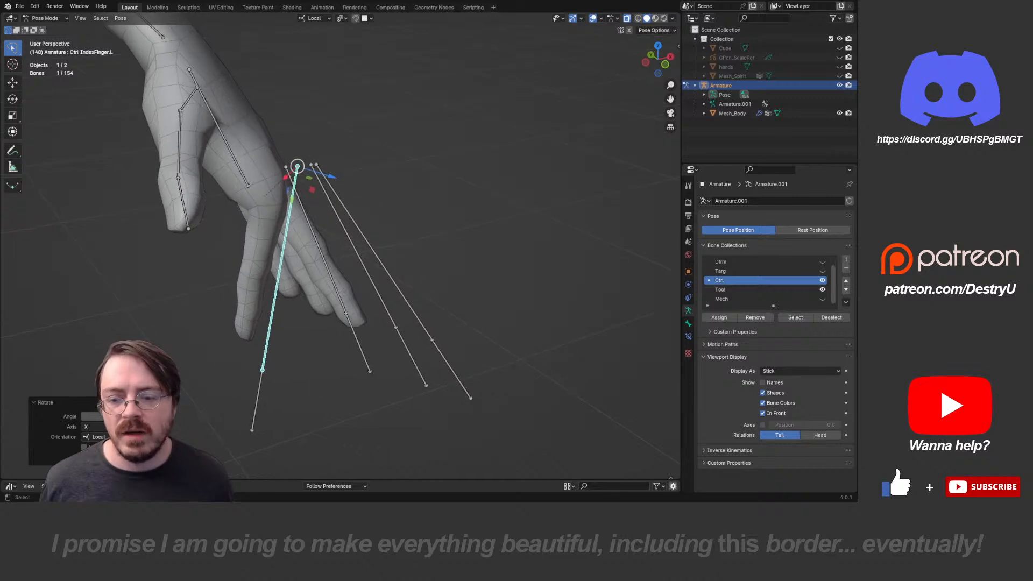
- Curl the index finger with Ctrl_IndexCurl.L about local X, and bend Ctrl_IndexFinger.L further towards the thumb
click(262, 370)
key(r)
key(x)
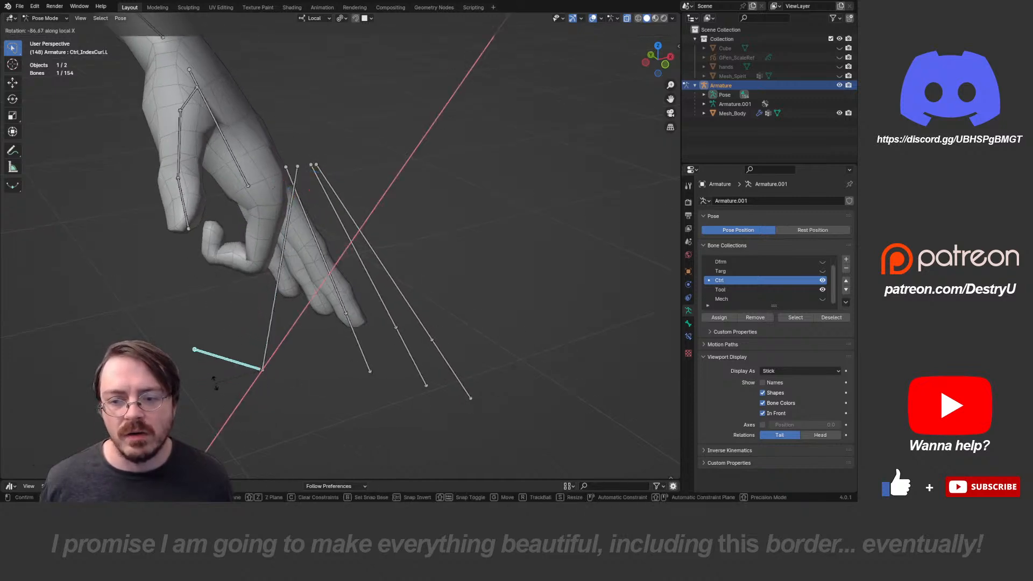
click(215, 381)
click(272, 323)
key(r)
key(x)
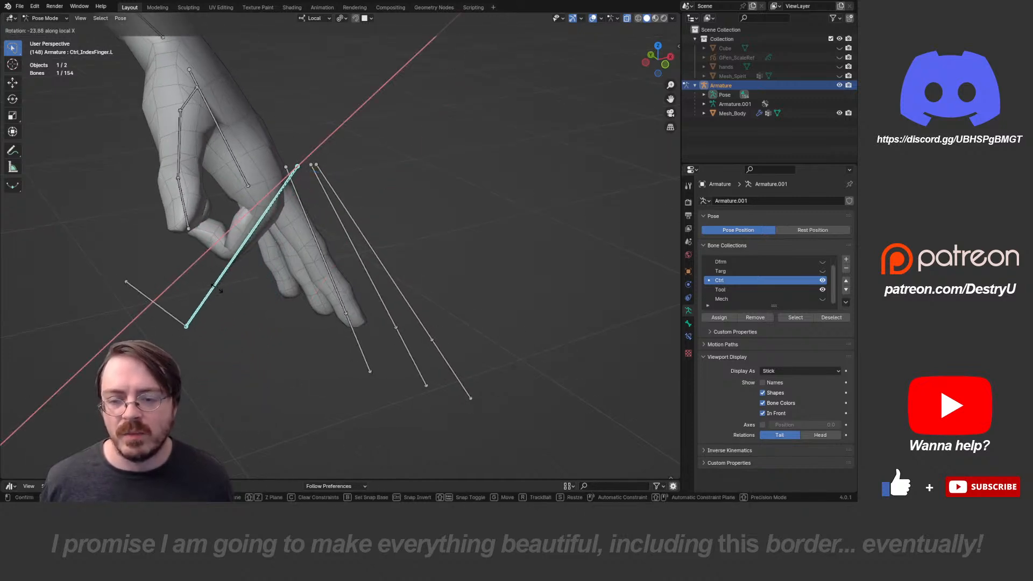
click(218, 289)
- Clear the rotation of all visible control bones and deselect them
middle_drag(218, 289, 447, 250)
key(a)
key(alt+r)
scroll(285, 245, down, 3)
scroll(447, 250, down, 3)
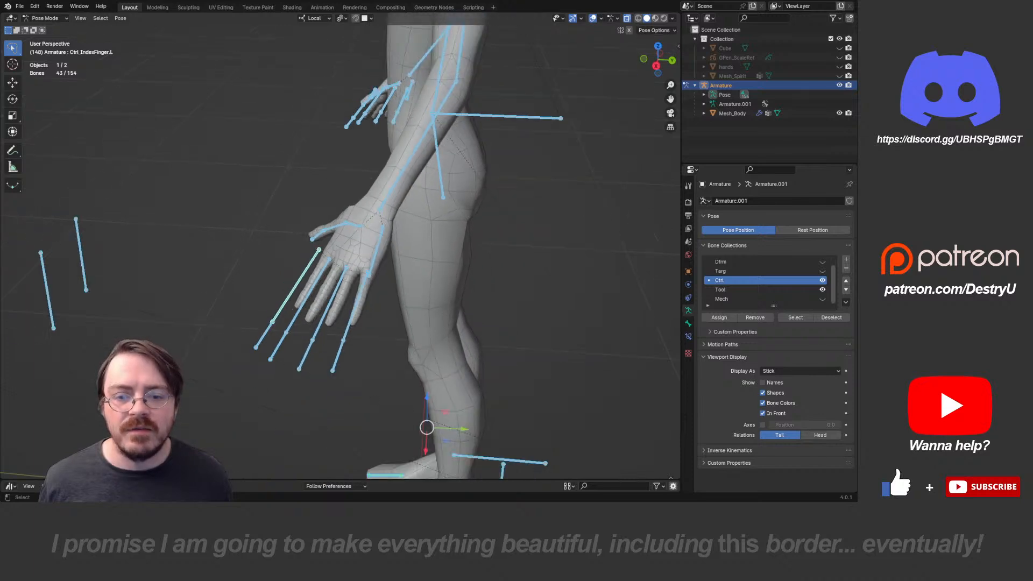
key(alt+a)
- Select the Ctrl_Shoulder.L bone and switch the armature to Edit Mode
shift+middle_drag(376, 242, 369, 282)
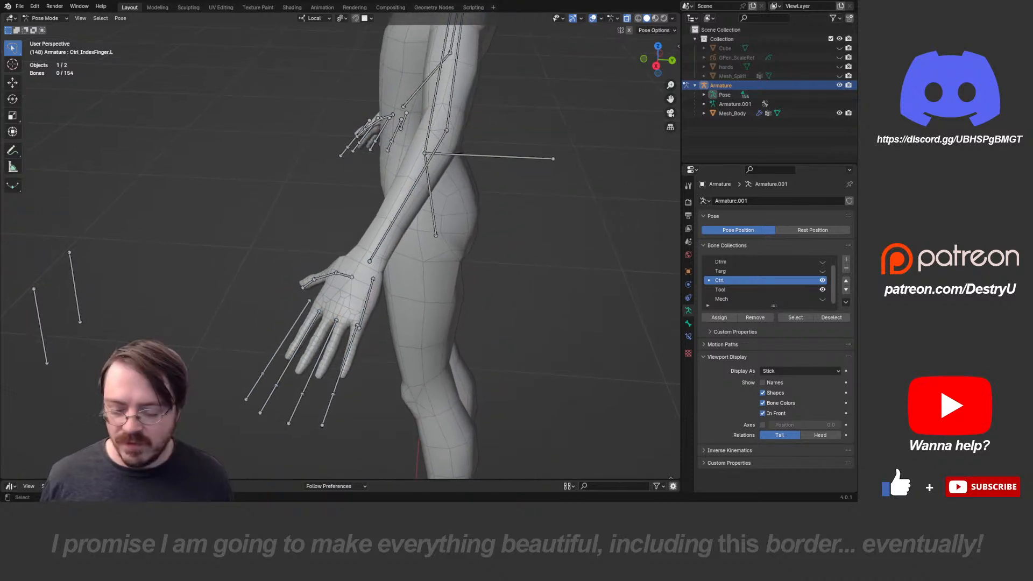
shift+middle_drag(377, 242, 406, 336)
scroll(345, 247, down, 3)
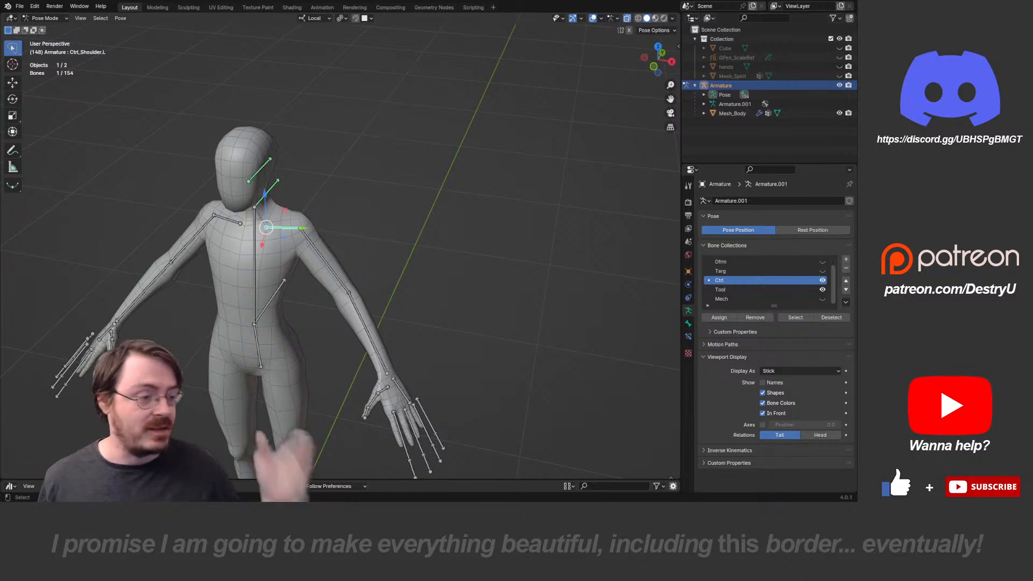
shift+middle_drag(345, 242, 298, 263)
scroll(322, 269, up, 3)
click(284, 263)
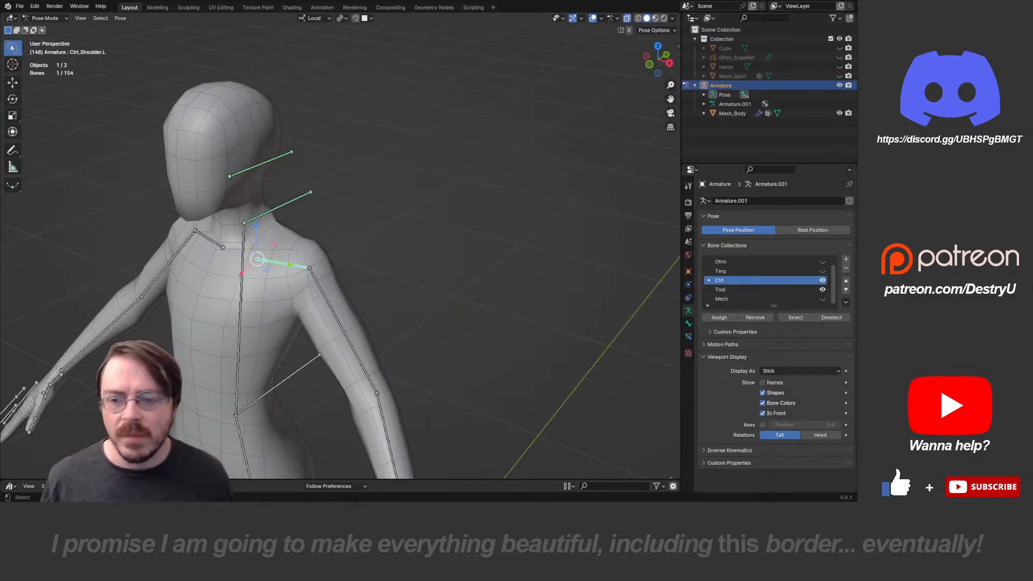
key(Tab)
click(404, 265)
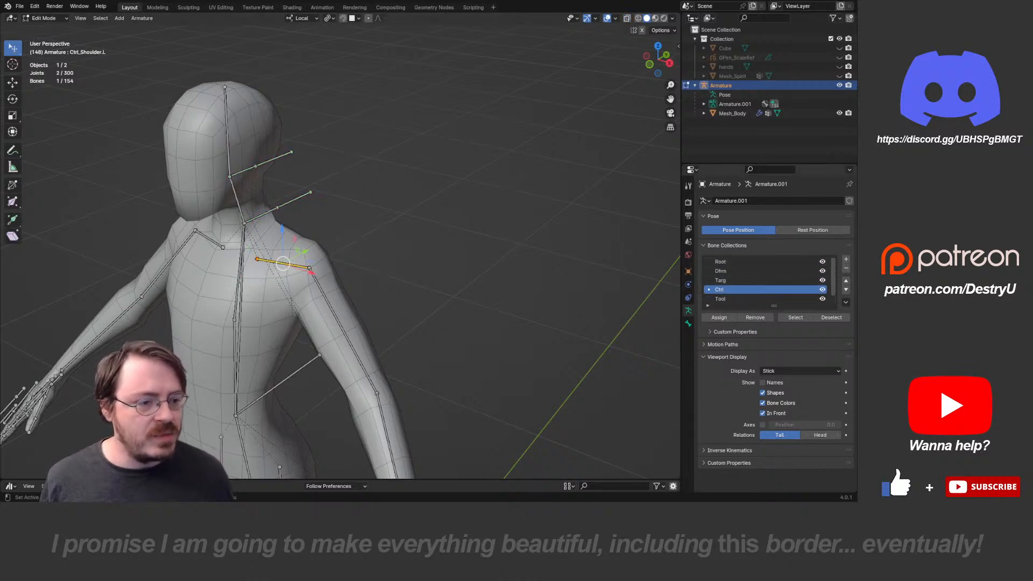
- Turn the bone names on and display the armature's bones as Octahedral
click(763, 383)
click(778, 382)
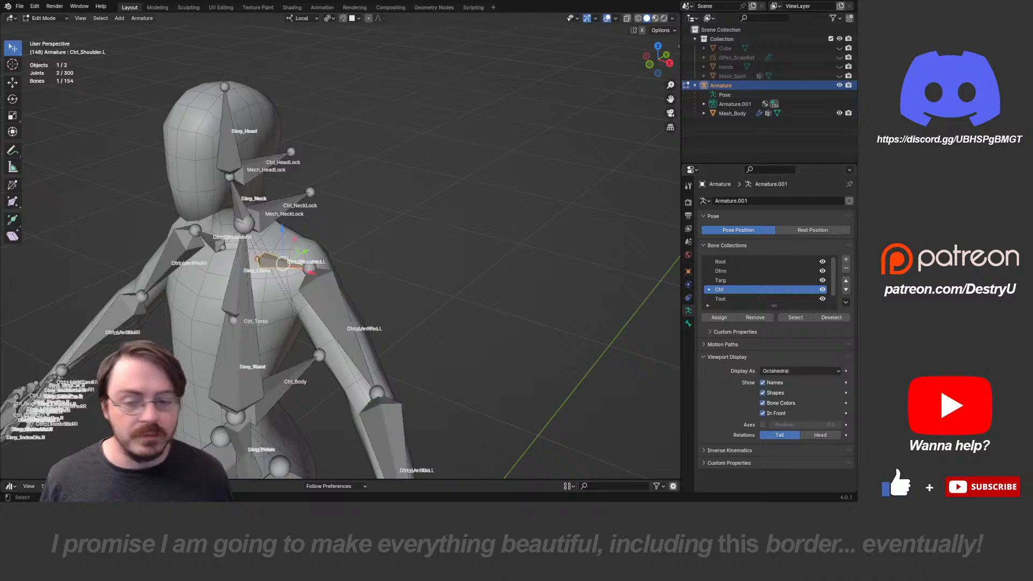
shift+middle_drag(431, 269, 449, 289)
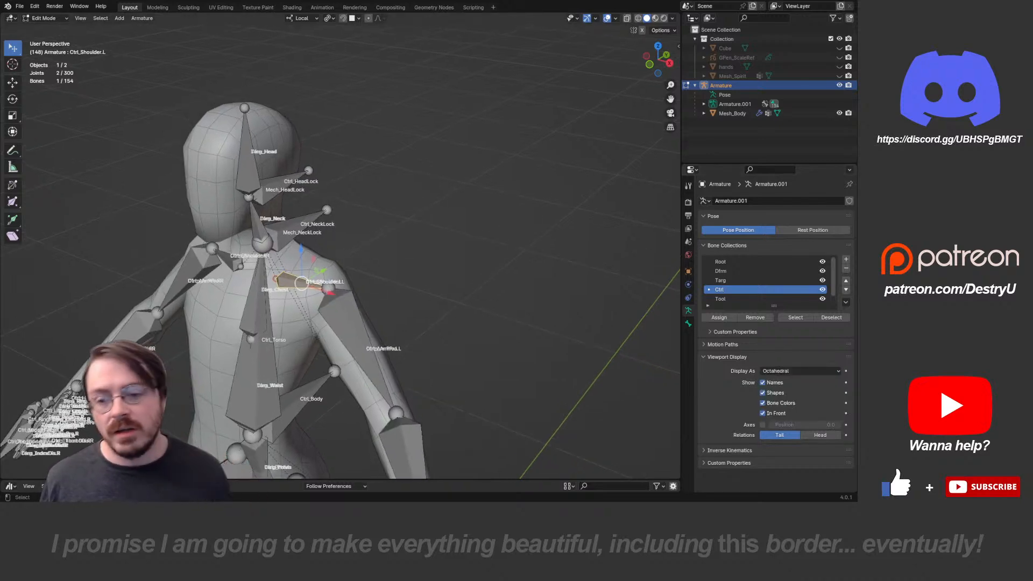
- Select the joint at the outer end of the left shoulder bone, seen from above with X-ray on
scroll(341, 252, up, 4)
middle_drag(340, 269, 392, 269)
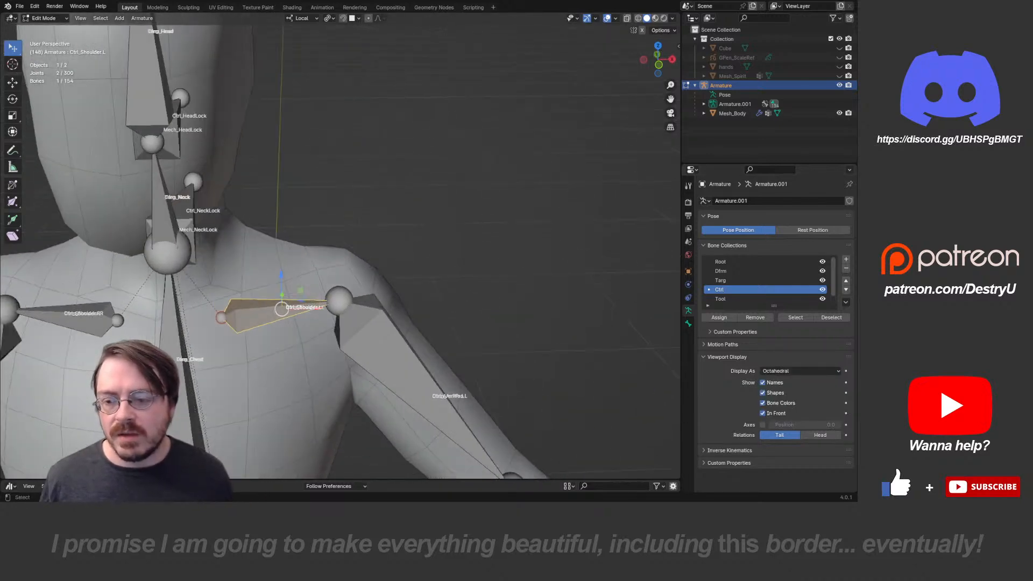
click(222, 317)
shift+middle_drag(222, 317, 286, 256)
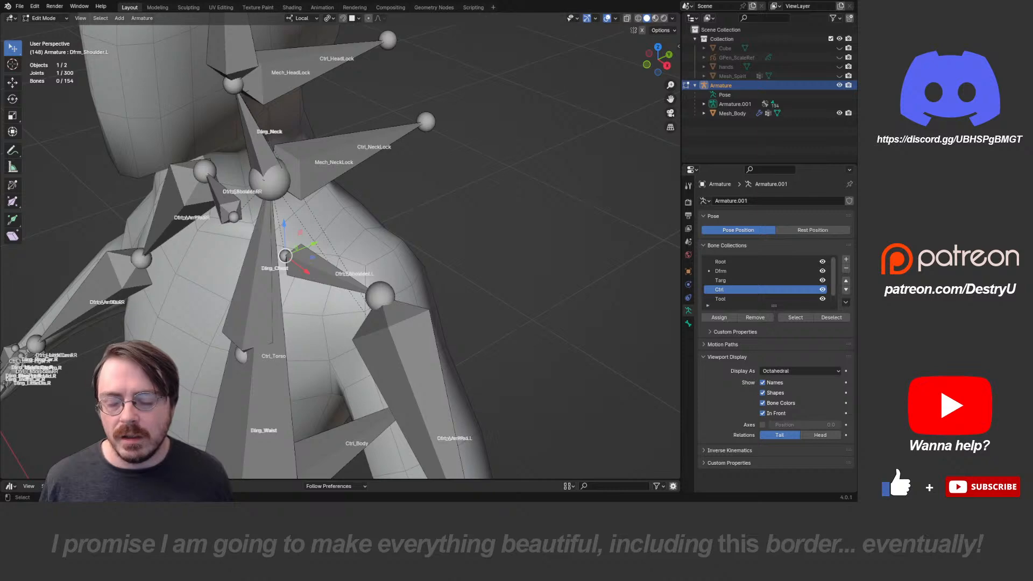
middle_drag(285, 256, 330, 276)
click(329, 284)
click(382, 295)
mouse_move(382, 295)
middle_down()
mouse_move(353, 321)
mouse_move(437, 271)
mouse_move(387, 277)
middle_up()
key(KP_7)
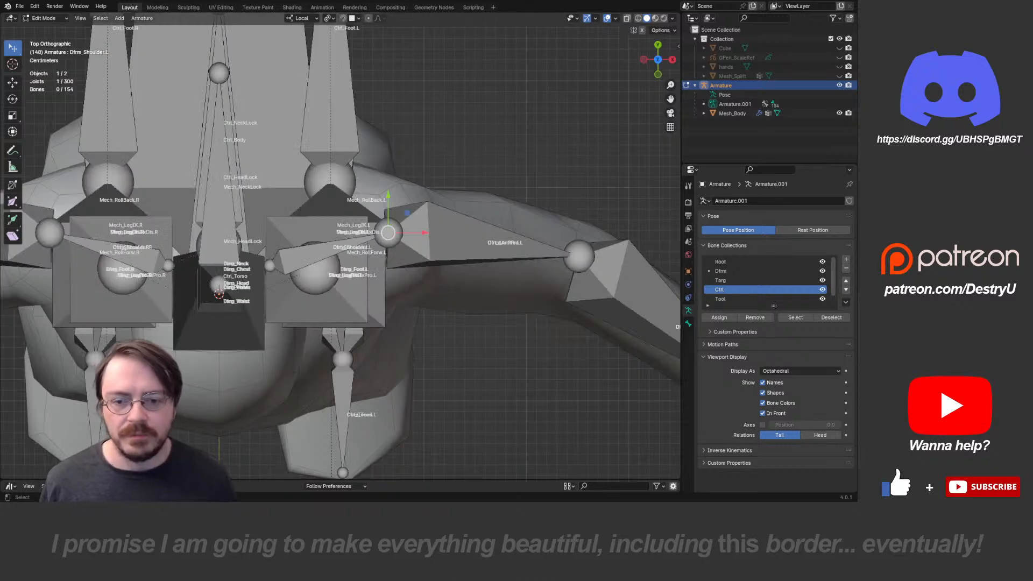
key(alt+z)
shift+middle_drag(387, 277, 340, 334)
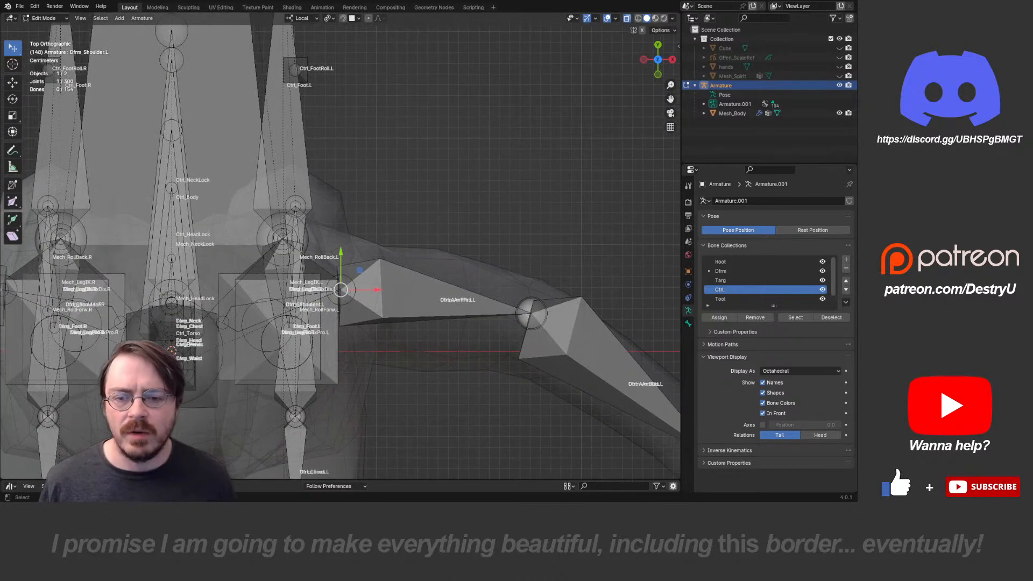
- Extrude a new bone from the left shoulder's outer joint backward along the Y axis and recalculate its roll
click(341, 290)
shift+middle_drag(341, 290, 336, 338)
key(e)
key(y)
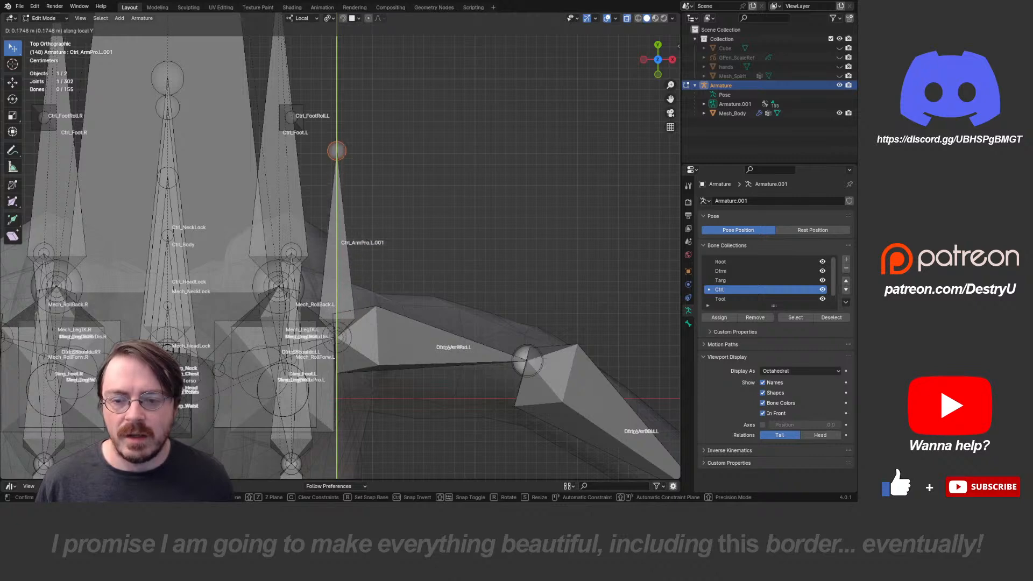
click(336, 83)
click(338, 231)
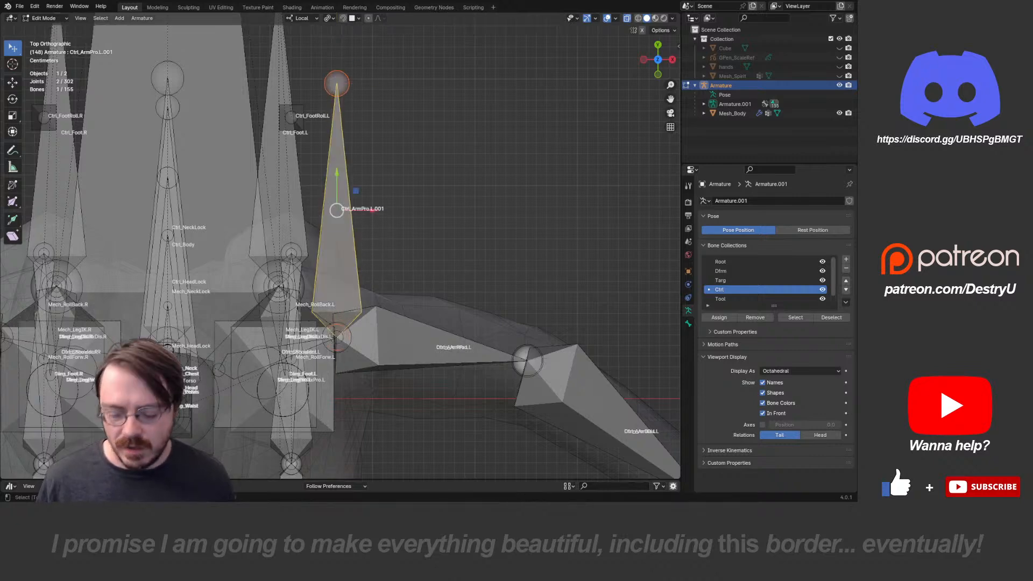
key(shift+n)
click(388, 241)
shift+middle_drag(338, 210, 352, 252)
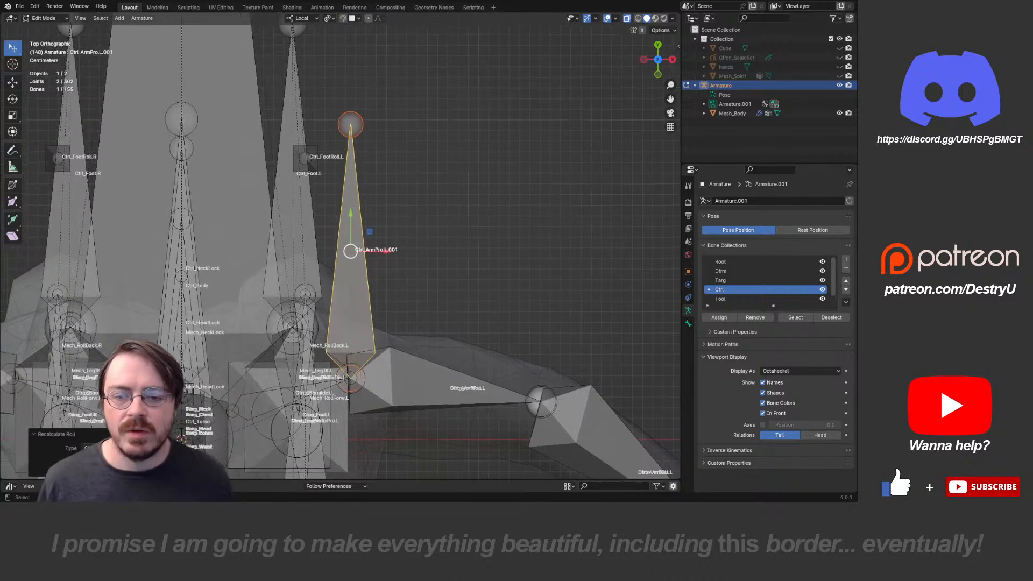
- Shorten the extruded bone by moving its tip about 0.12 m along Y towards the shoulder
key(F2)
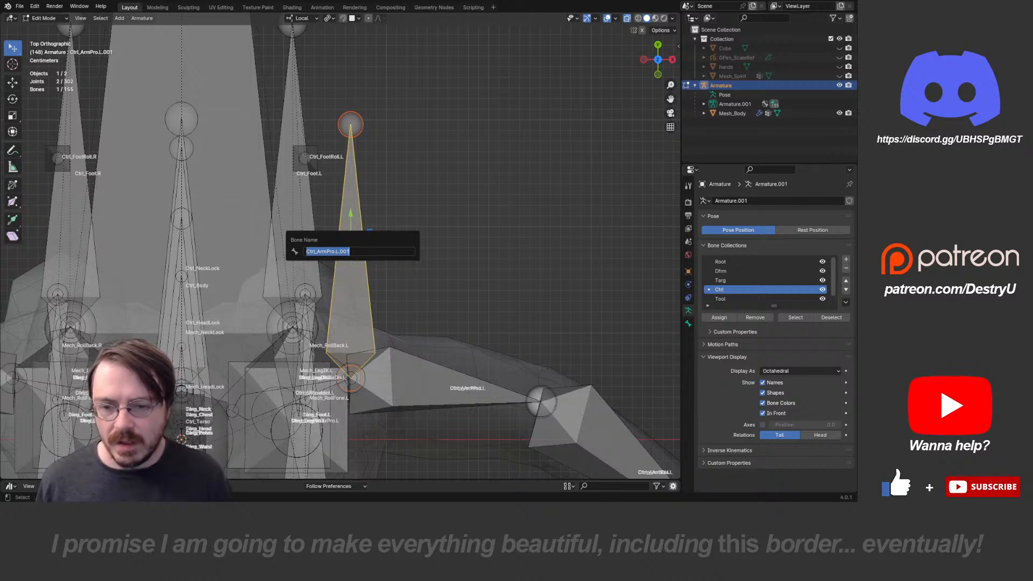
click(350, 124)
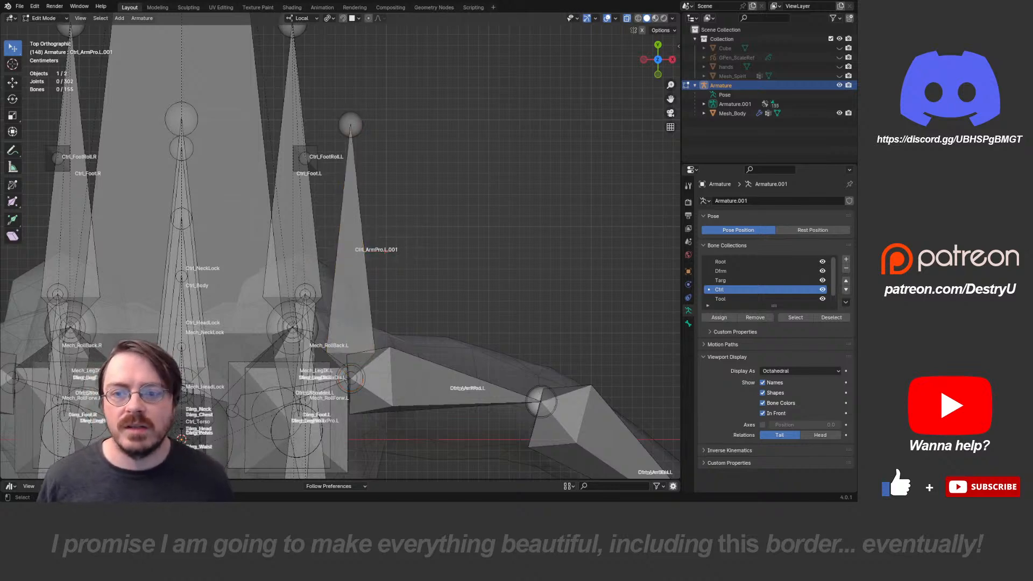
key(g)
key(y)
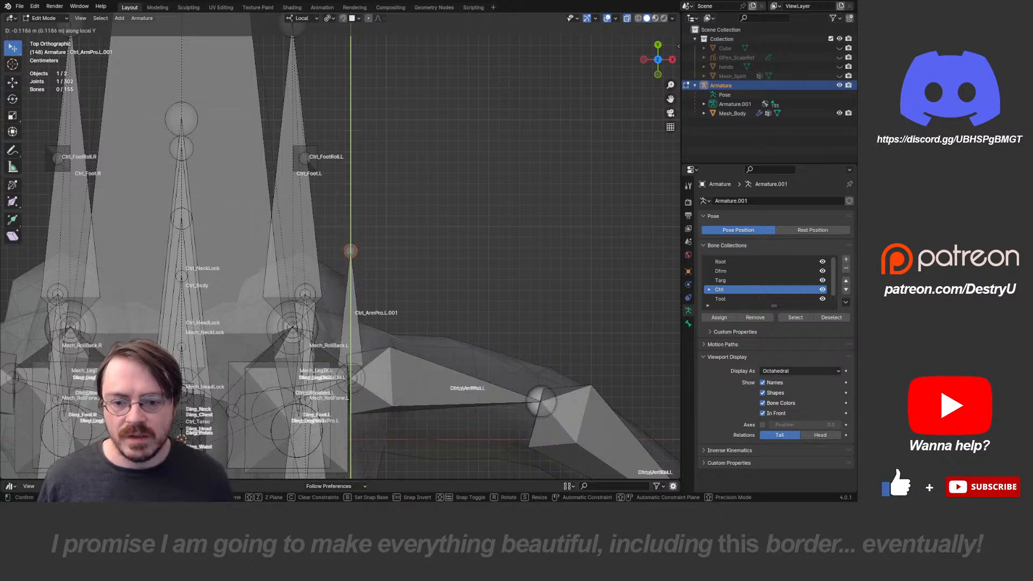
click(351, 255)
shift+middle_drag(351, 256, 332, 138)
- Extrude a second, longer bone from the same left shoulder joint along the Y axis and select it
click(333, 207)
shift+middle_drag(333, 207, 336, 252)
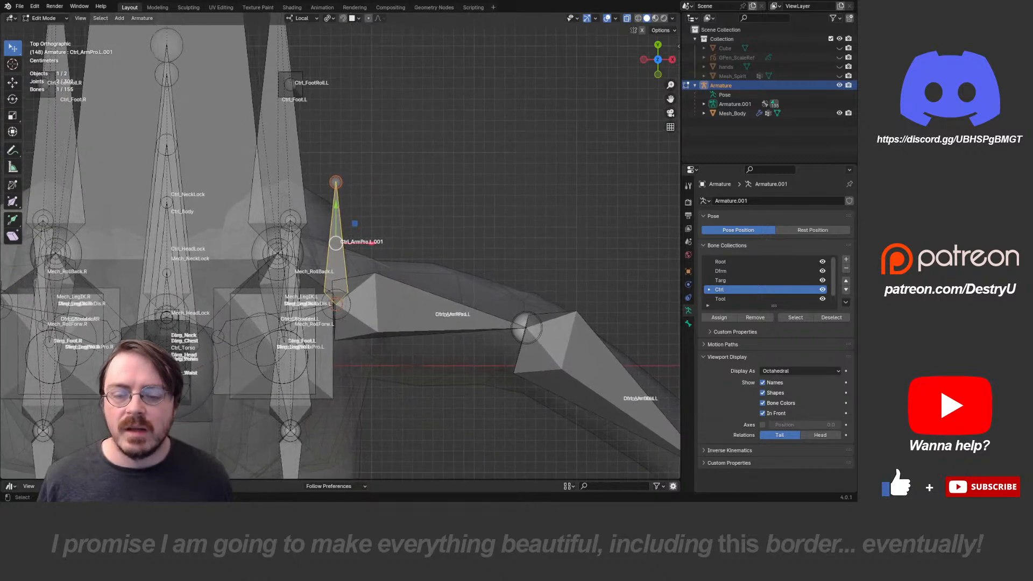
key(e)
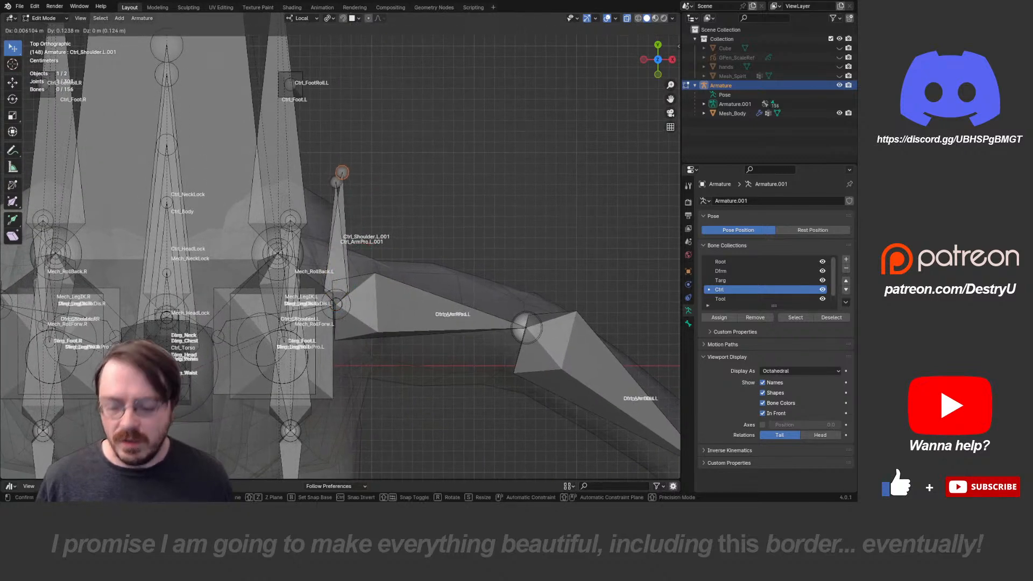
key(y)
click(336, 93)
click(339, 157)
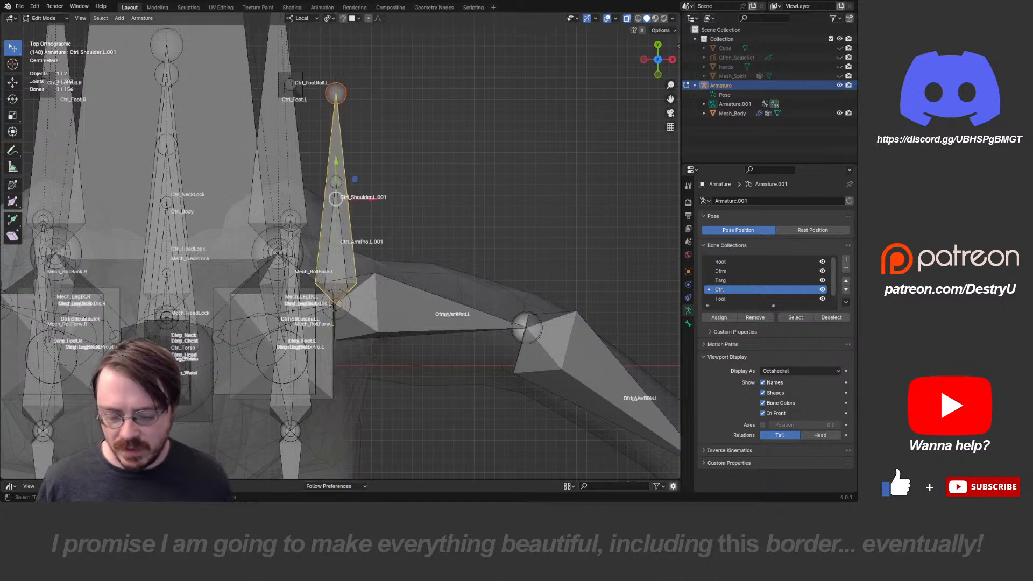
- Recalculate the roll of the longer new bone at the left shoulder joint
key(shift+n)
click(344, 158)
middle_drag(345, 157, 269, 92)
middle_drag(344, 215, 350, 239)
- Parent the shorter new bone, Ctrl_ArmPro.L.001, to the left shoulder control bone Ctrl_Shoulder.L
click(342, 269)
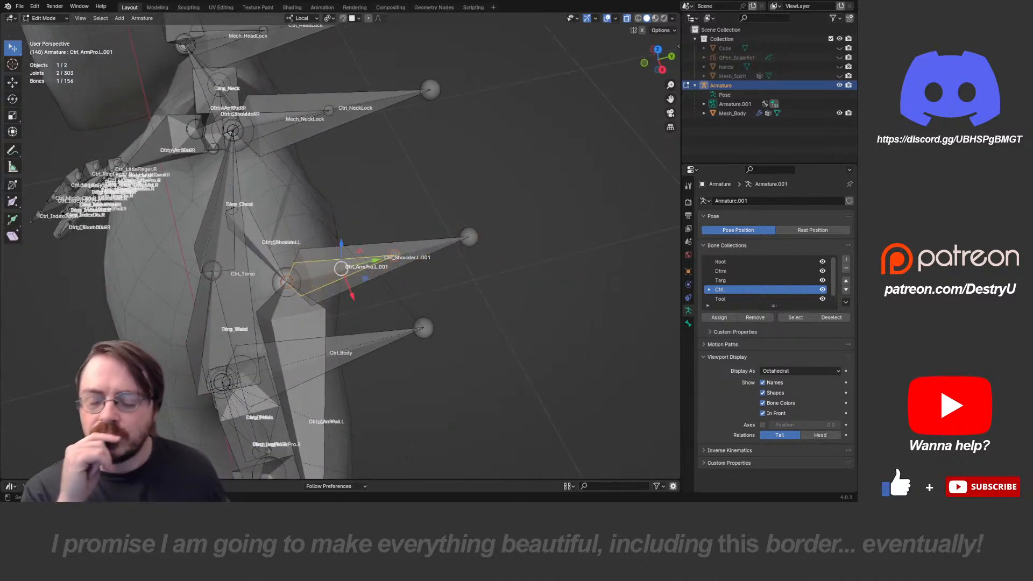
click(263, 248)
middle_drag(262, 247, 346, 279)
click(336, 269)
click(335, 269)
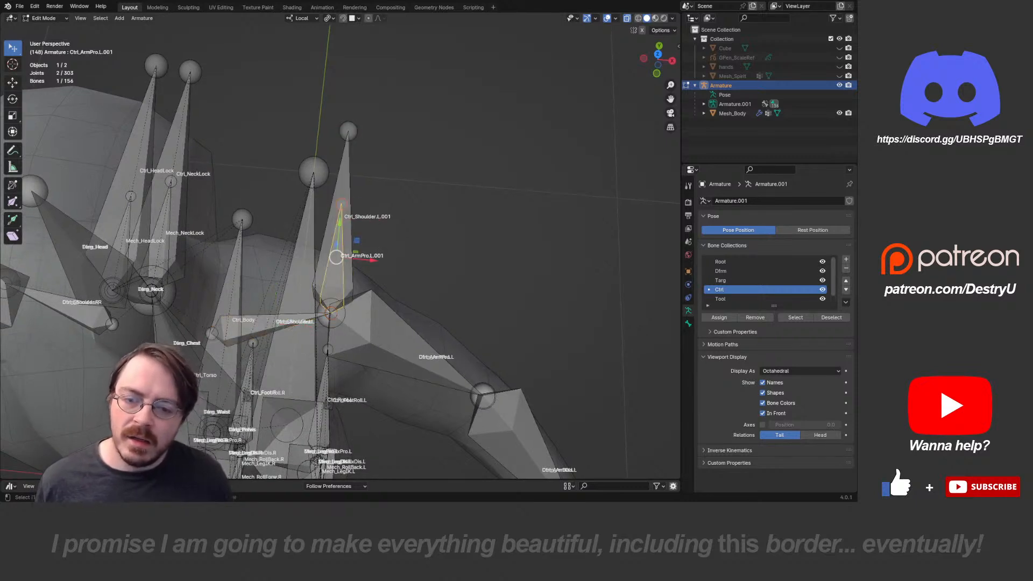
shift+click(269, 325)
key(ctrl+p)
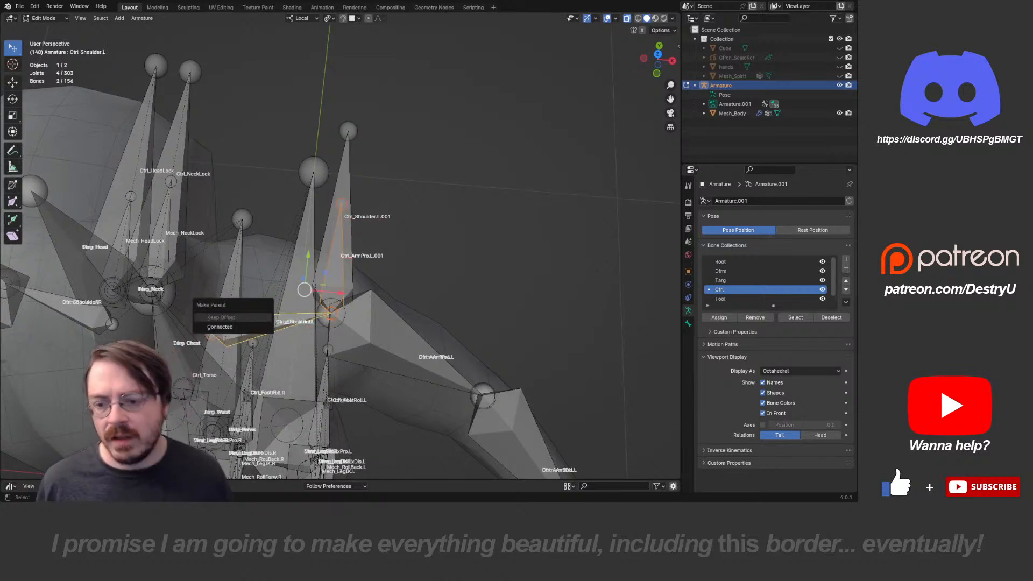
click(258, 326)
- Parent the left upper arm control Ctrl_ArmPro.L to the longer new bone Ctrl_Shoulder.L.001 with Keep Offset
click(346, 186)
click(387, 336)
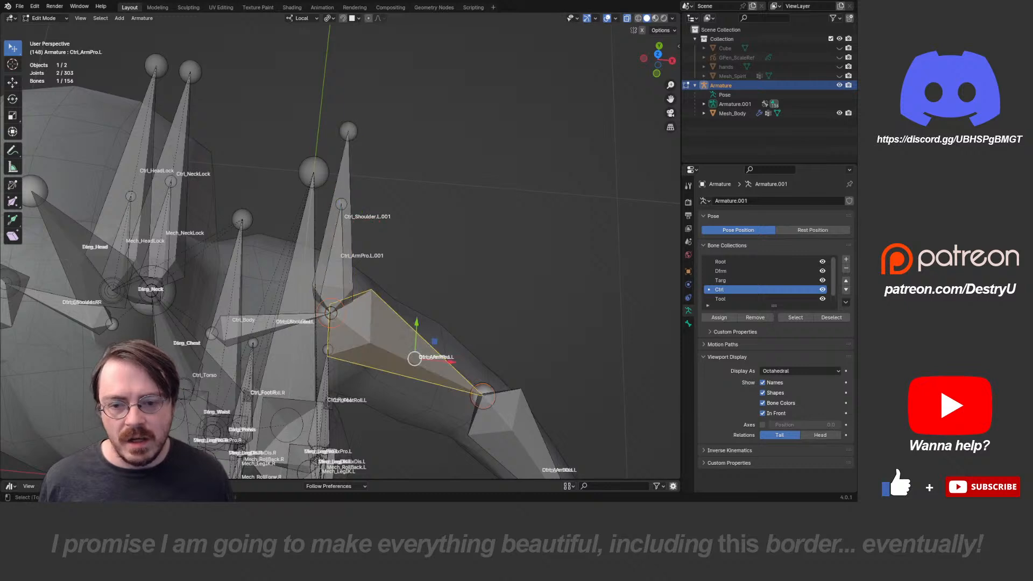
shift+click(345, 185)
key(ctrl+p)
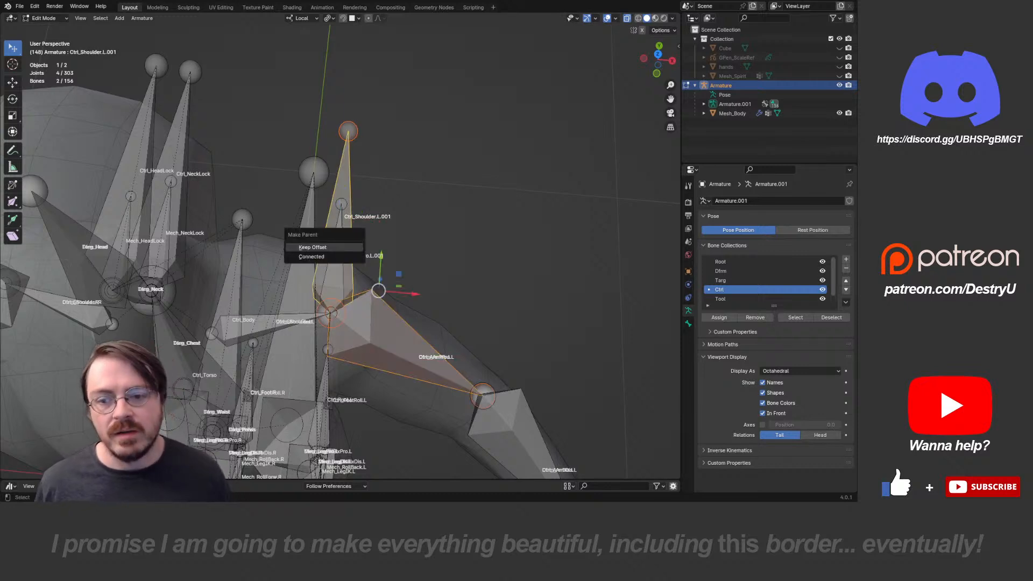
click(322, 247)
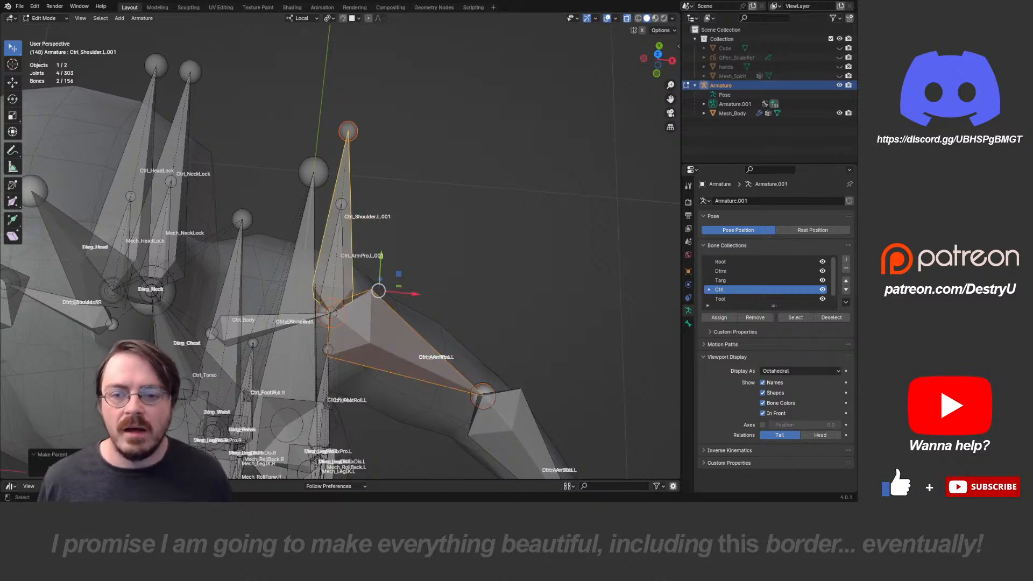
- Switch to Pose Mode and display the bone constraints of Ctrl_NeckLock as a reference
click(346, 185)
middle_drag(345, 237, 350, 224)
shift+click(337, 265)
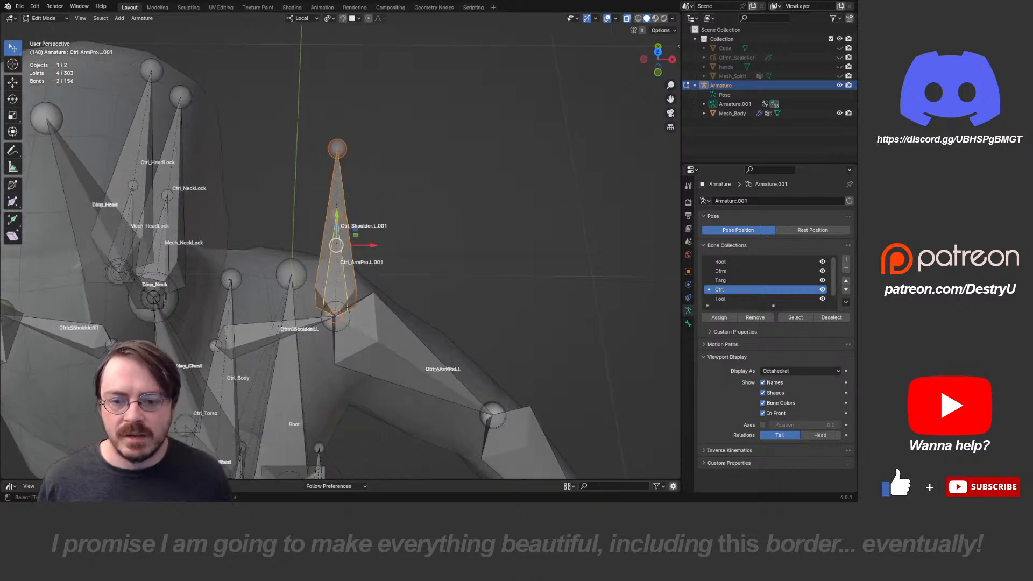
key(ctrl+Tab)
click(337, 318)
key(ctrl+shift+c)
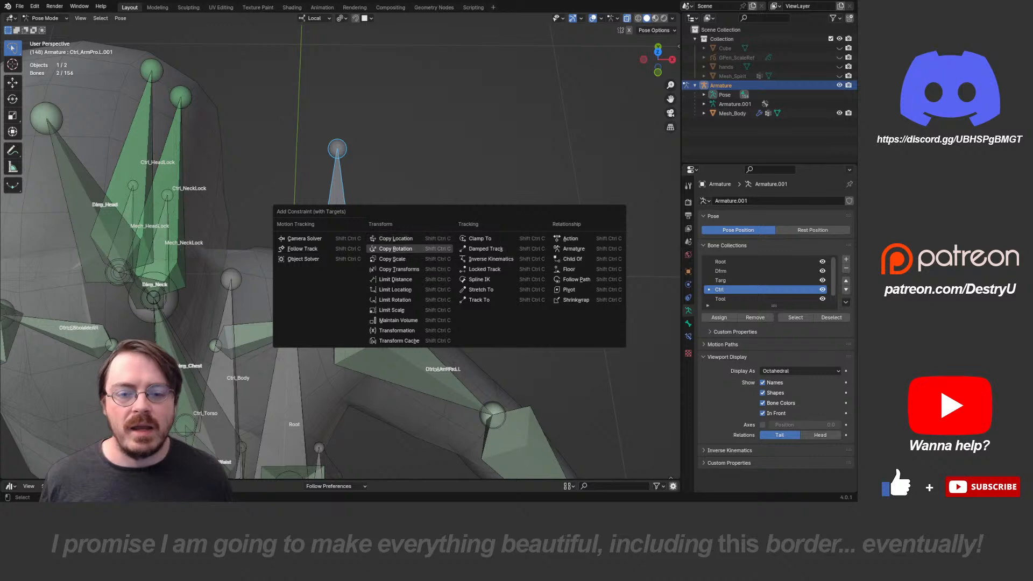
click(176, 156)
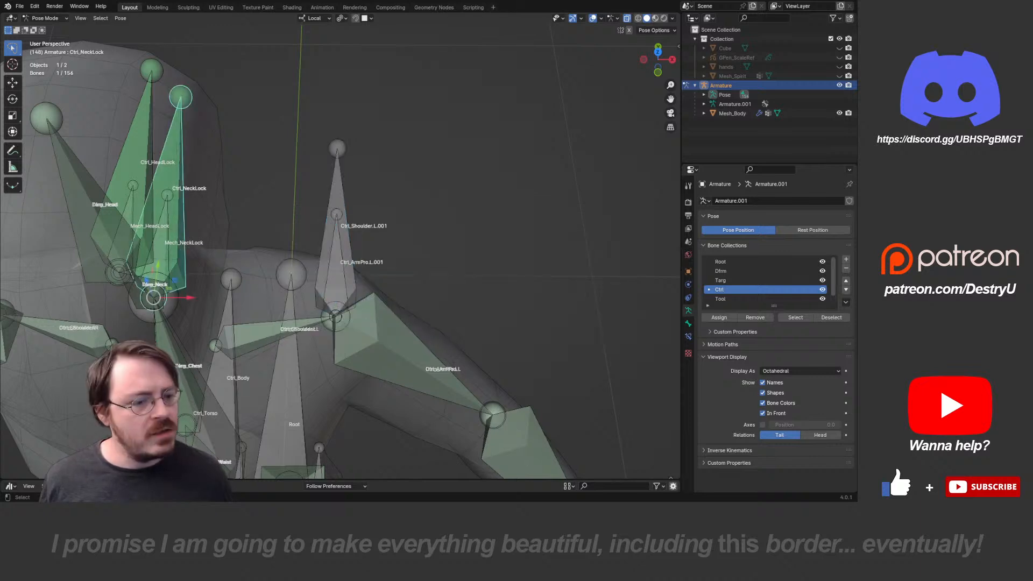
click(688, 337)
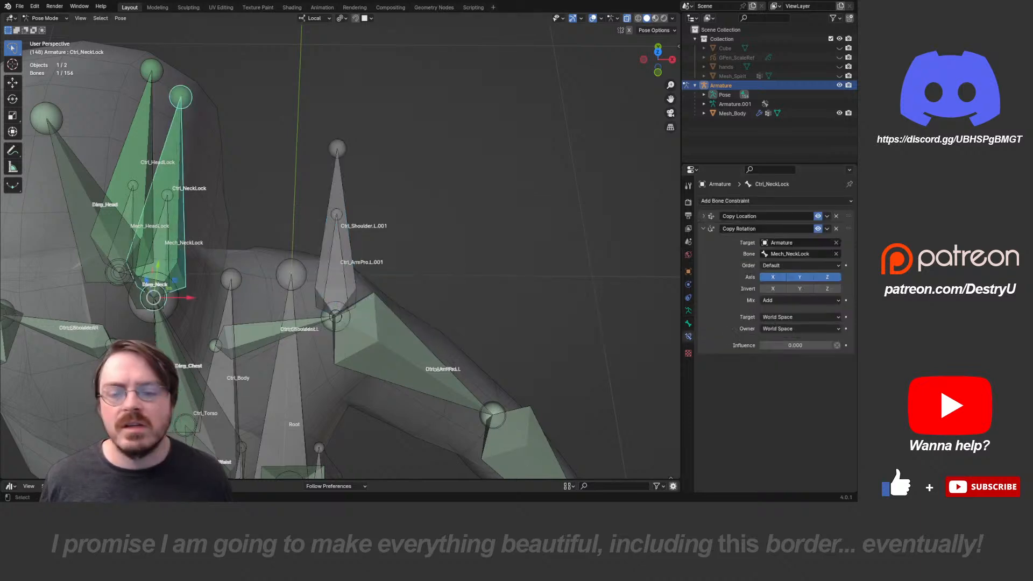
- Try adding Copy Location and Copy Rotation constraints to the shorter new bone with the longer one as target, and undo them
click(338, 189)
middle_drag(345, 215, 345, 222)
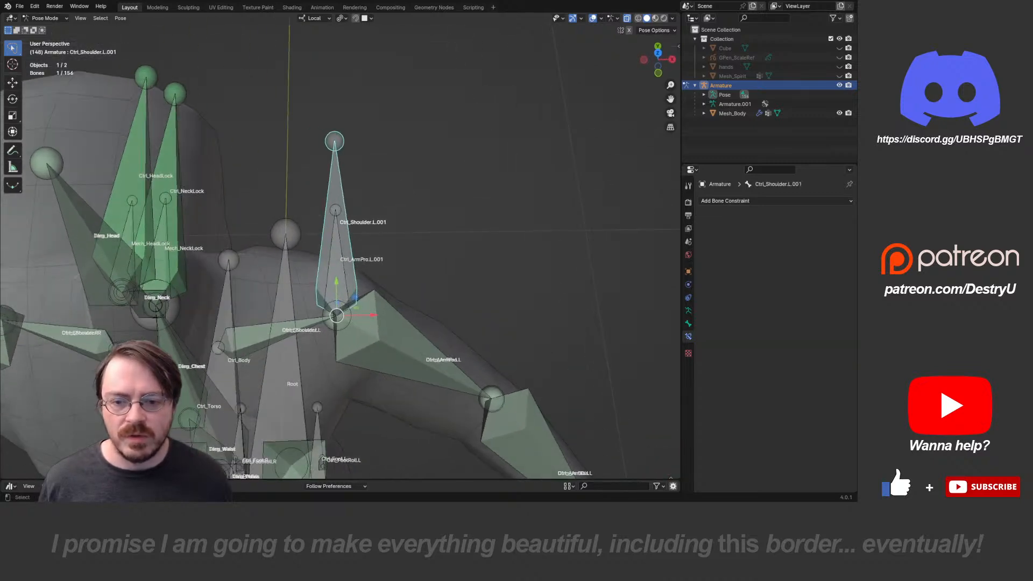
shift+click(336, 253)
key(ctrl+shift+c)
click(371, 232)
key(ctrl+shift+c)
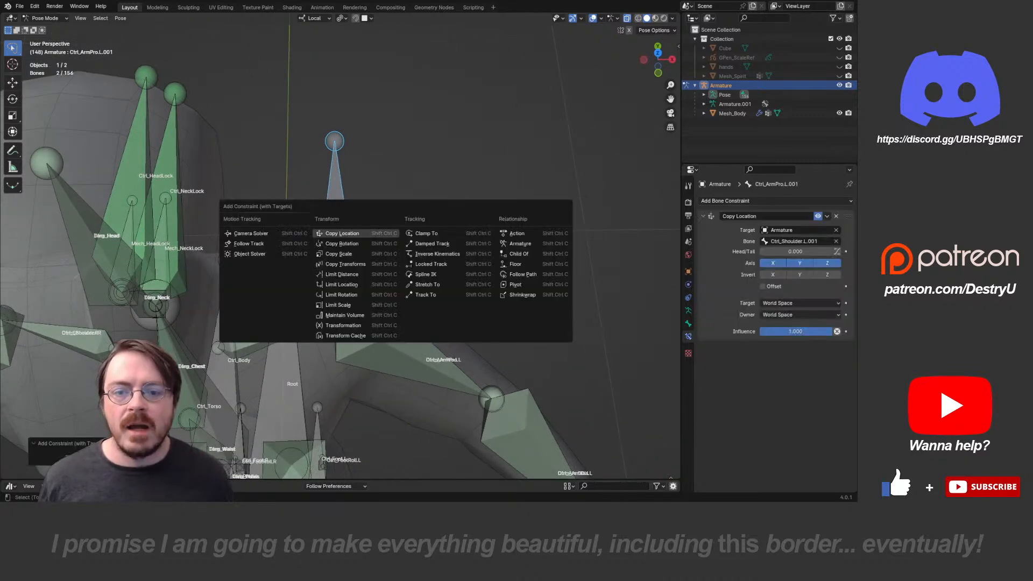
click(356, 244)
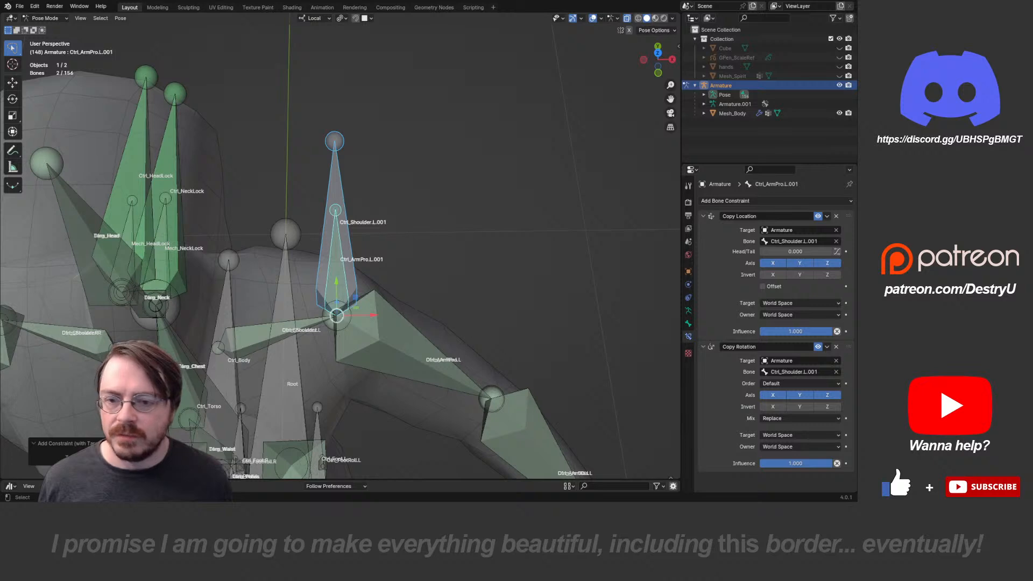
key(ctrl+z)
key(ctrl+z)
key(ctrl+z)
- Add Copy Location and Copy Rotation constraints to the longer bone Ctrl_Shoulder.L.001, targeting the shorter bone Ctrl_ArmPro.L.001
click(337, 257)
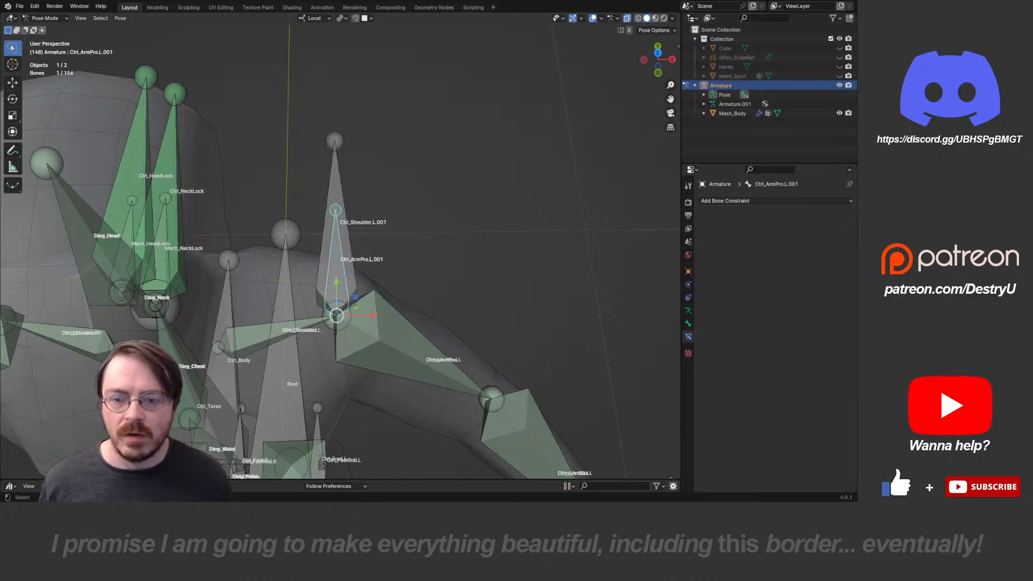
click(337, 258)
click(337, 257)
shift+click(334, 193)
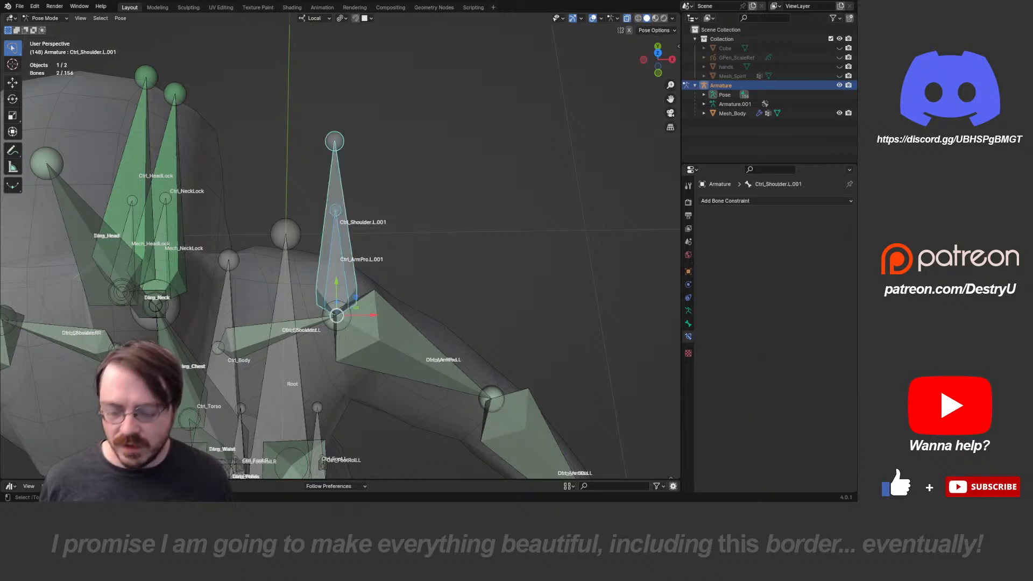
key(ctrl+shift+c)
click(307, 218)
key(ctrl+shift+c)
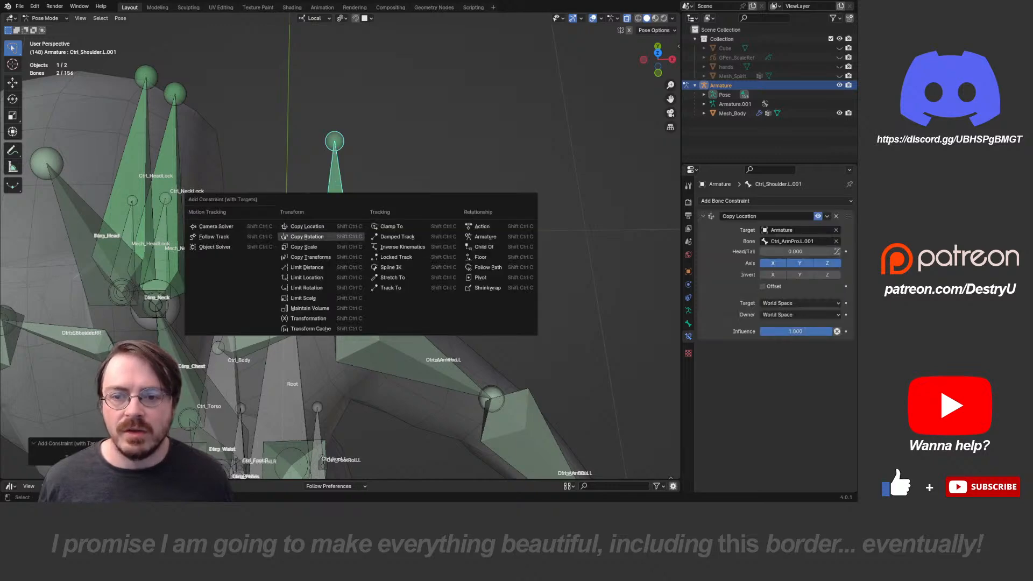
click(307, 237)
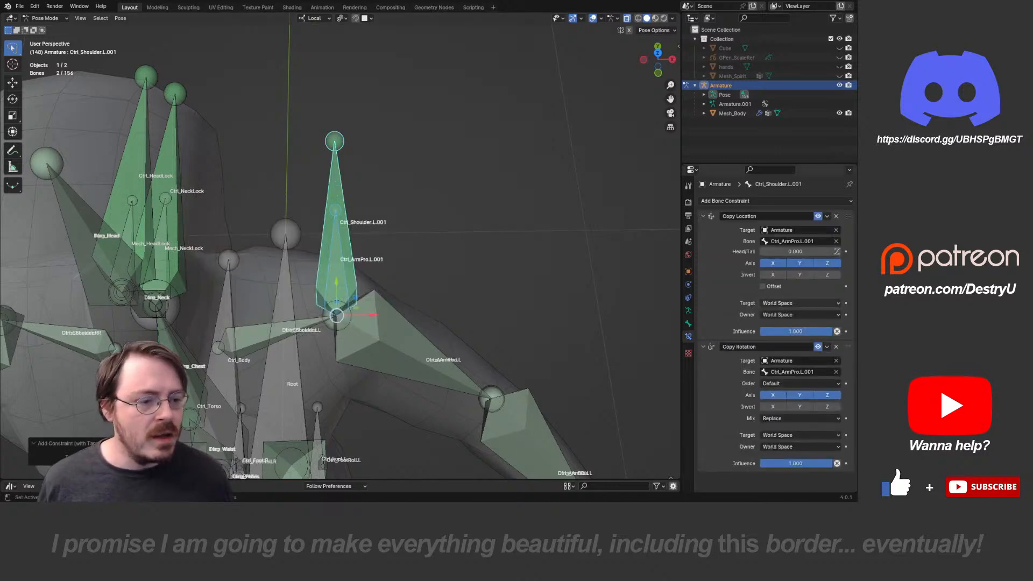
- In Edit Mode, parent the longer bone Ctrl_Shoulder.L.001 to Ctrl_Body with Keep Offset
middle_drag(474, 269, 420, 242)
click(414, 252)
scroll(500, 210, down, 2)
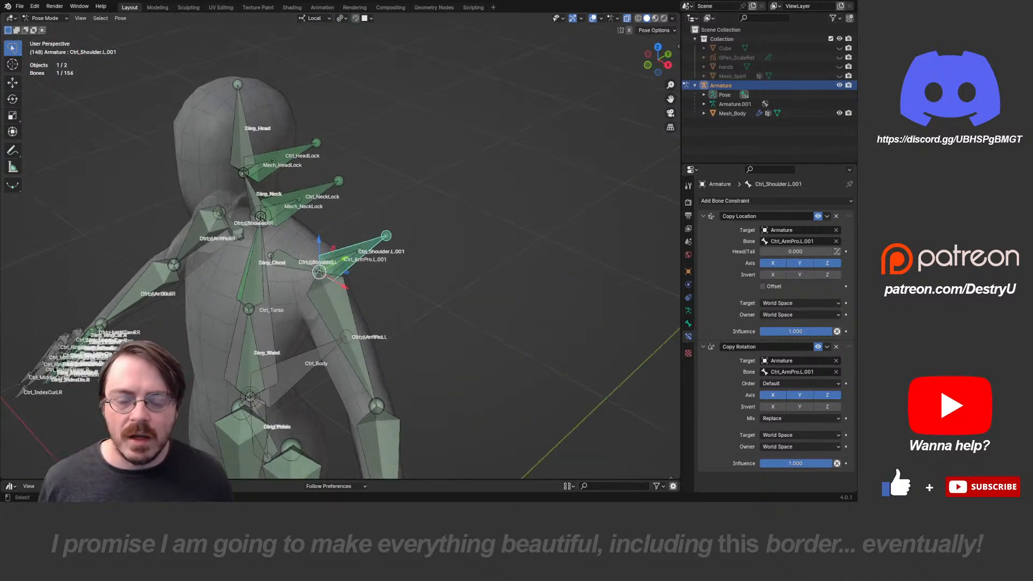
scroll(420, 242, up, 2)
middle_drag(237, 267, 301, 269)
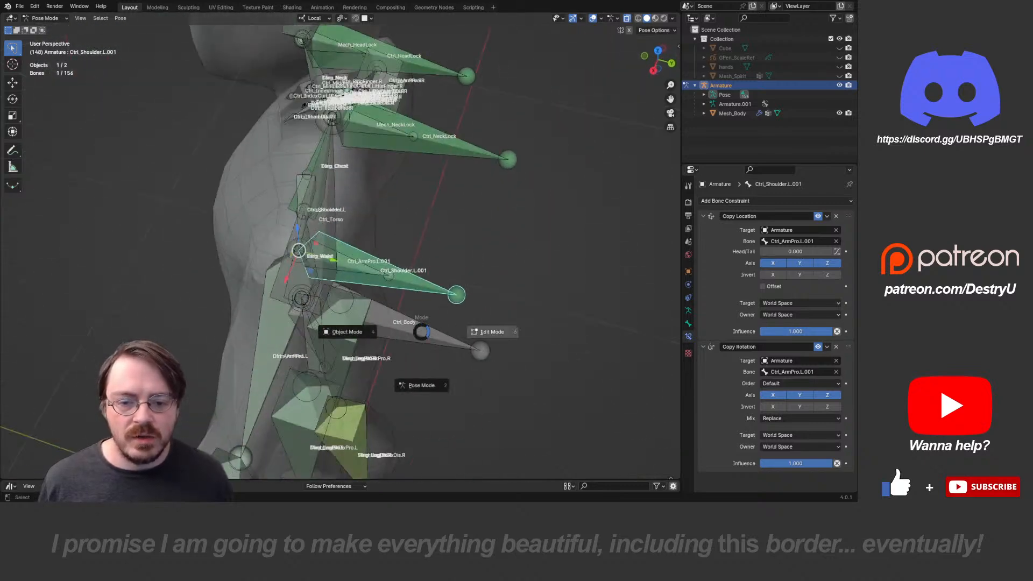
key(Tab)
shift+click(377, 322)
key(ctrl+p)
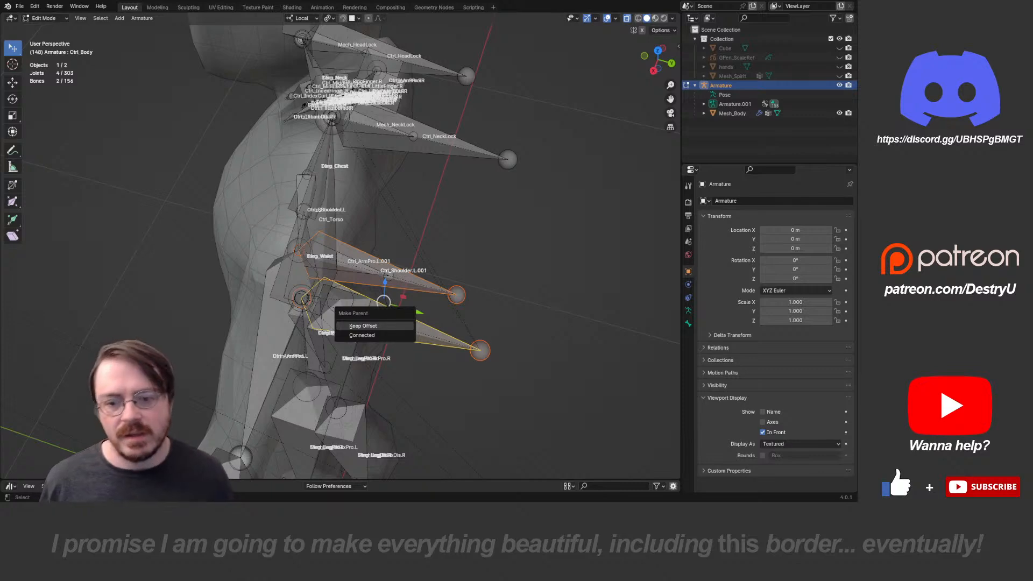
click(375, 326)
scroll(375, 326, down, 3)
middle_drag(375, 326, 467, 310)
scroll(404, 316, down, 2)
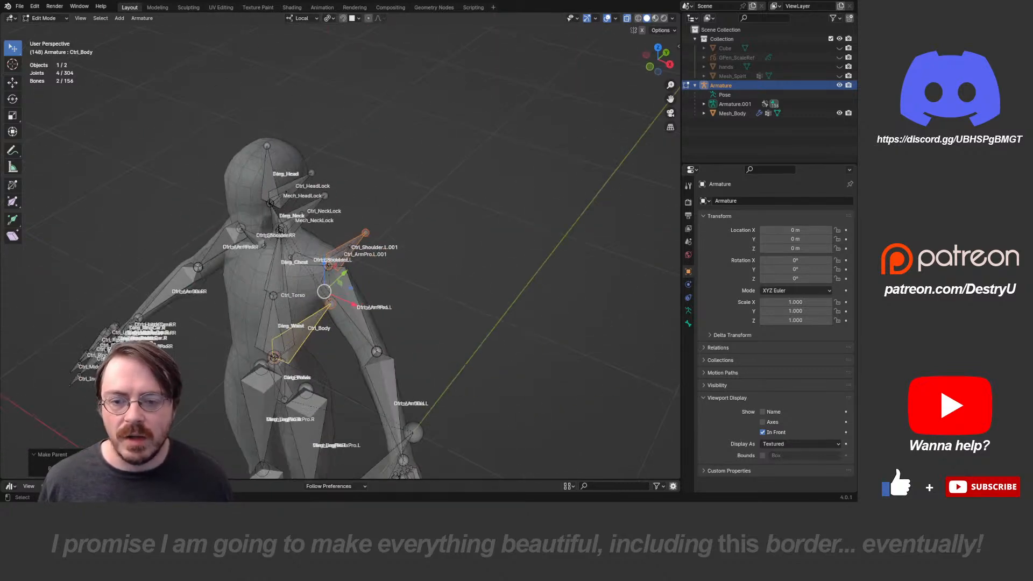
- Return to Pose Mode, hide the Root bone collection, and switch the Dfrm collection's visibility off and on again
key(Tab)
click(689, 311)
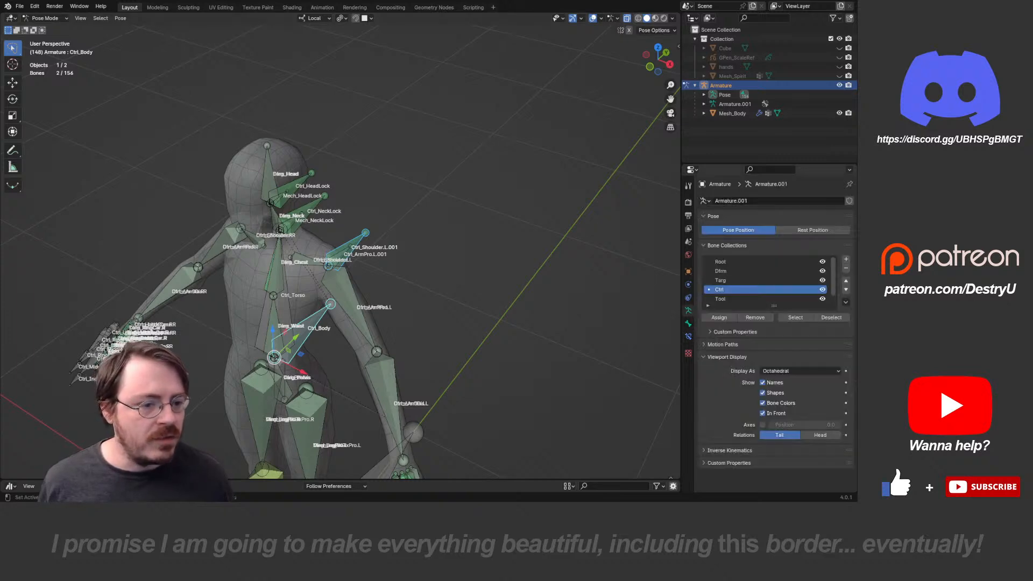
click(822, 262)
click(822, 271)
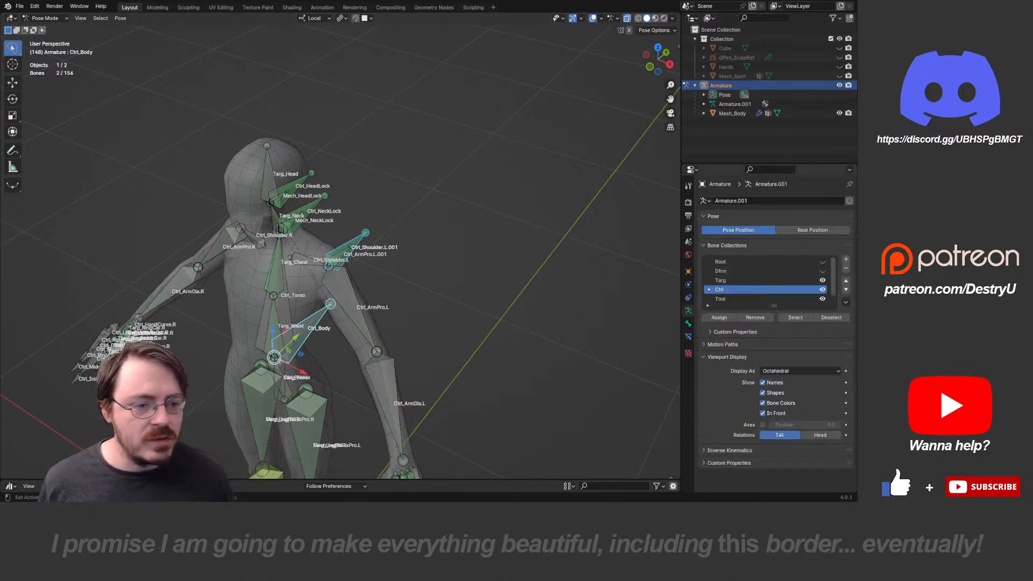
scroll(340, 247, up, 5)
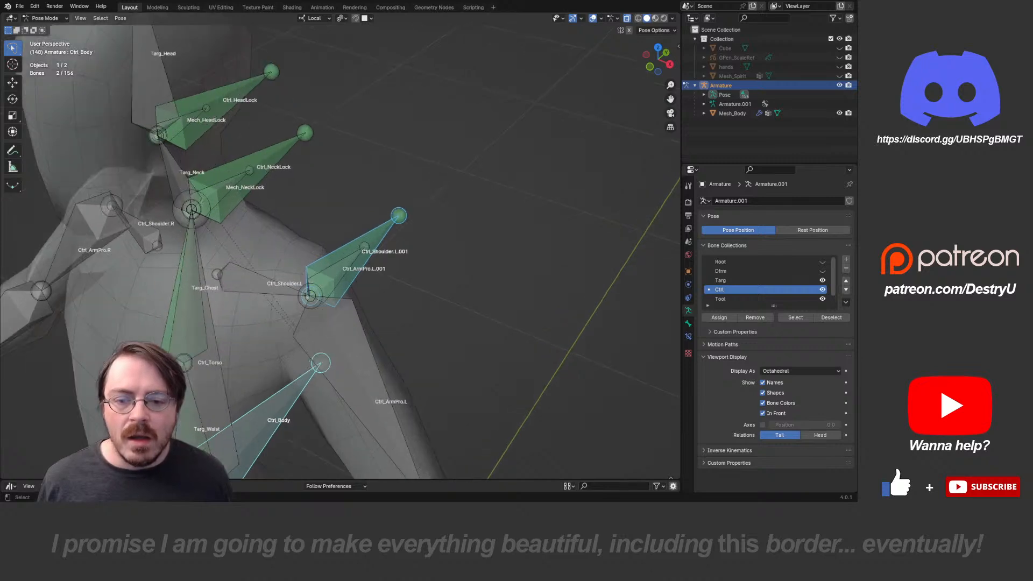
click(823, 270)
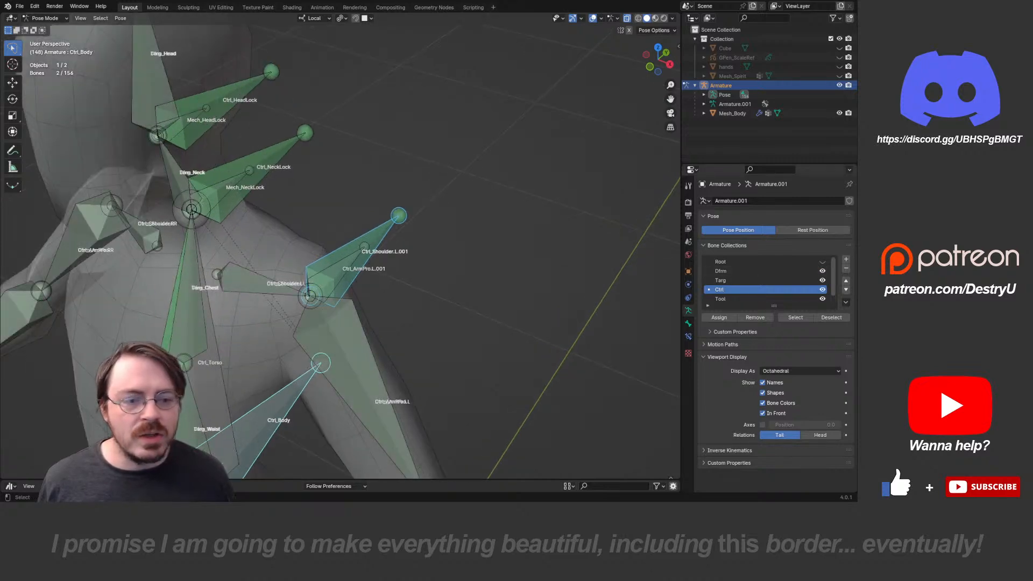
- Check the parent relations of the left upper arm bones Dfrm_ArmPro.L and Ctrl_ArmPro.L
click(355, 366)
click(355, 366)
shift+middle_drag(355, 366, 296, 273)
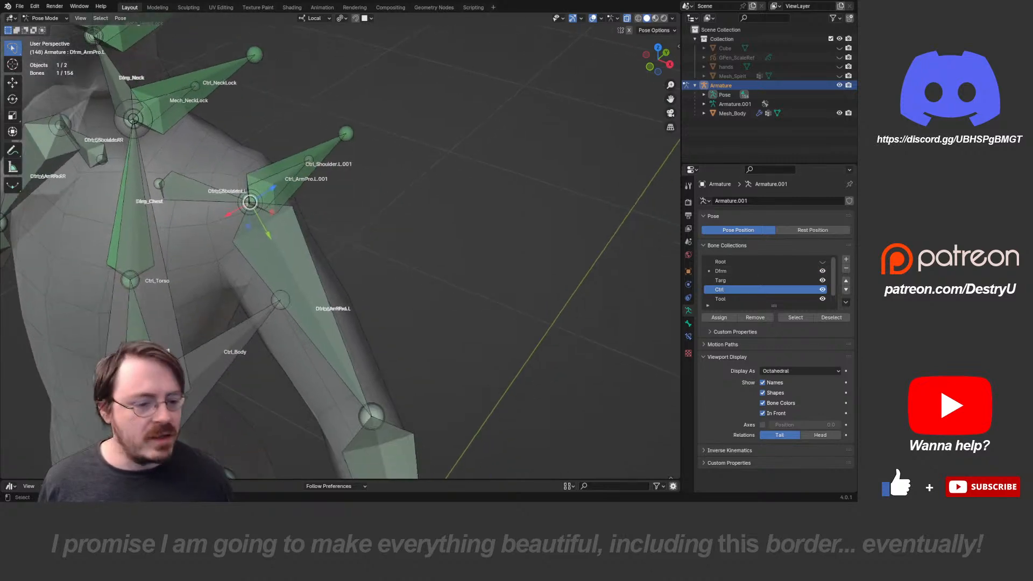
click(688, 324)
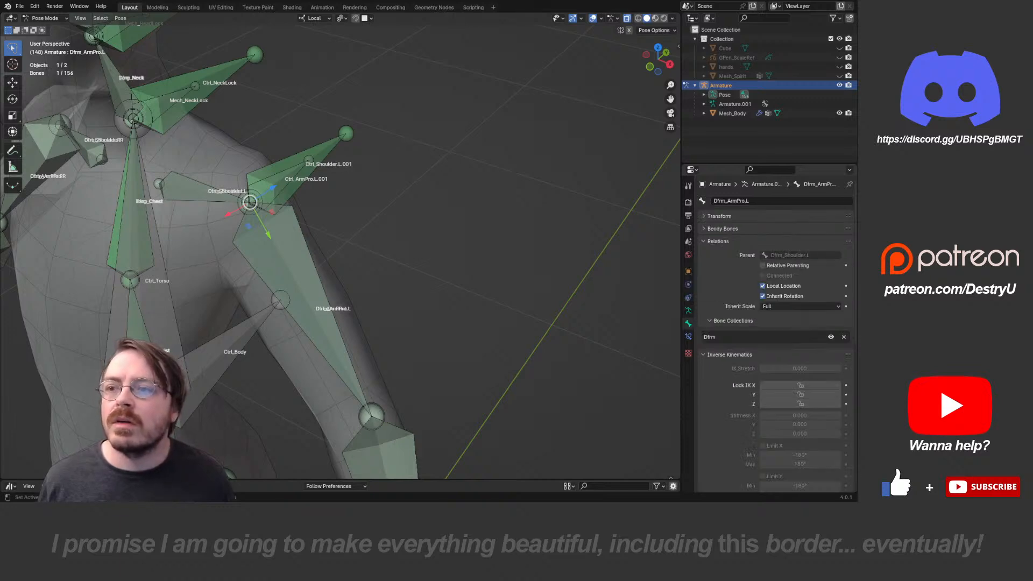
click(303, 280)
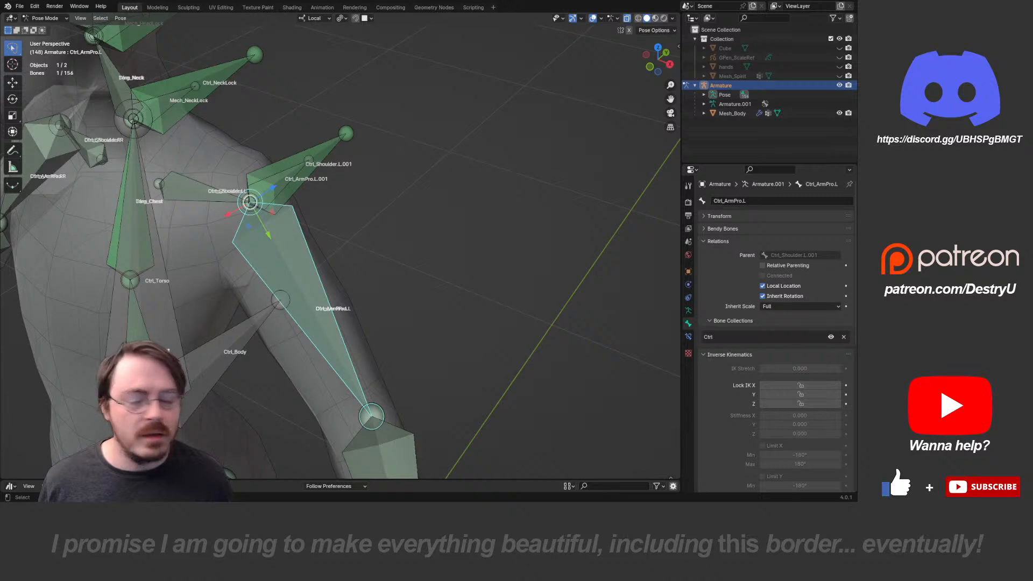
shift+middle_drag(303, 281, 307, 325)
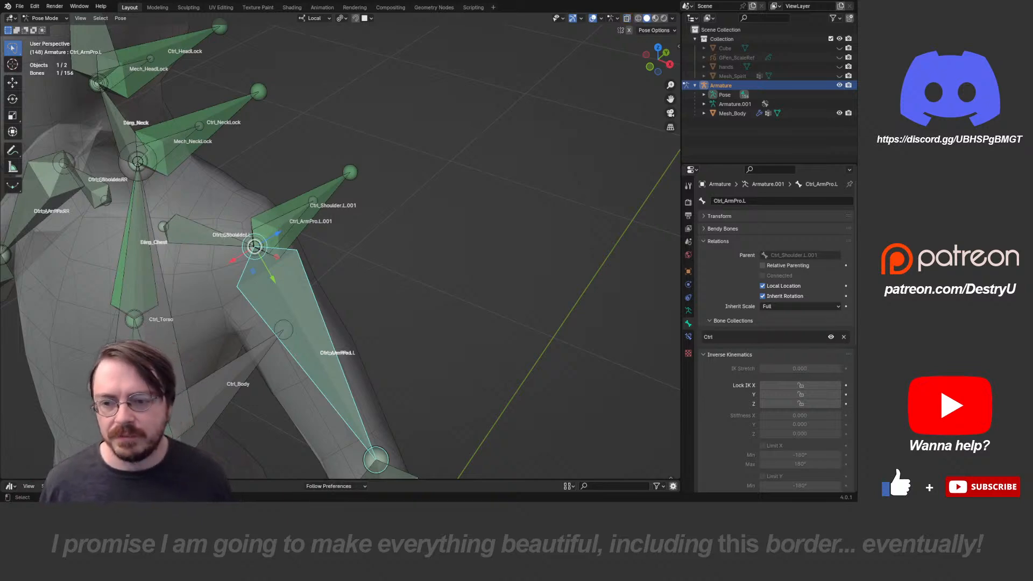
- Rename the shorter new bone at the left shoulder as Mech_ArmLock.L
middle_drag(344, 215, 339, 271)
click(304, 207)
click(304, 208)
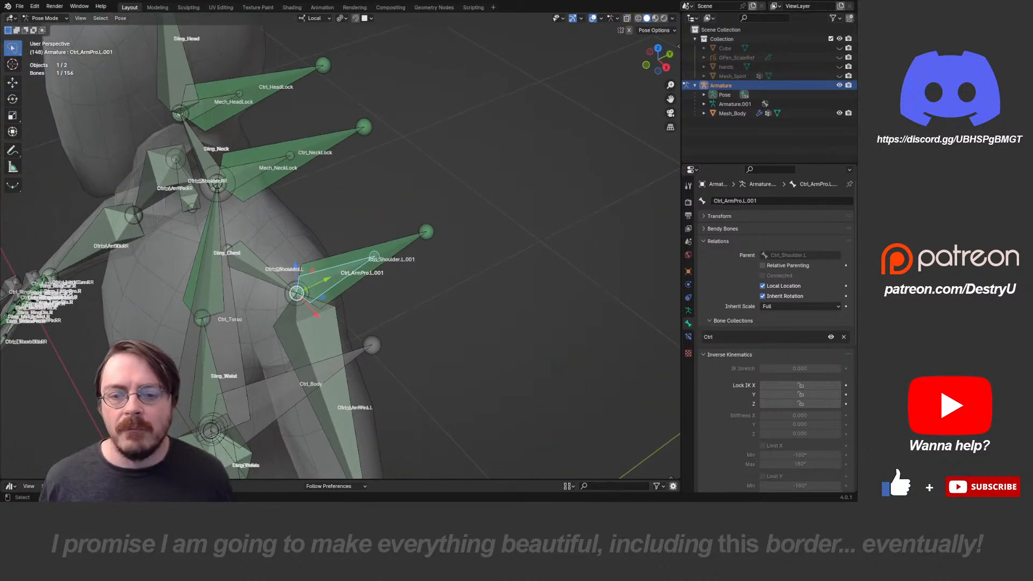
key(F2)
text(Mech_ArmLock.L)
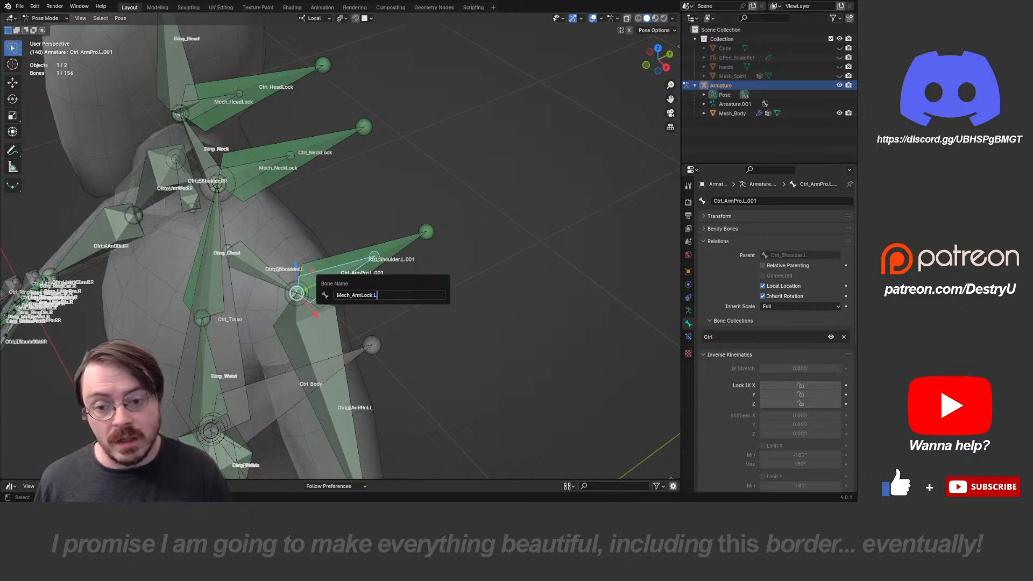
key(Return)
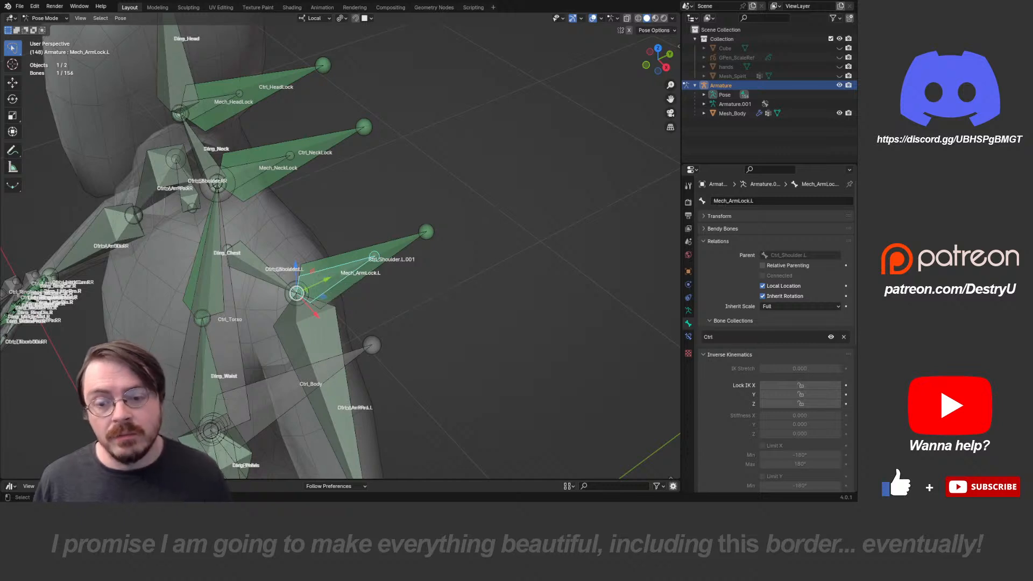
- Rename the longer new bone at the left shoulder as Ctrl_ArmLock.L
click(409, 240)
key(F2)
text(Ctrl_)
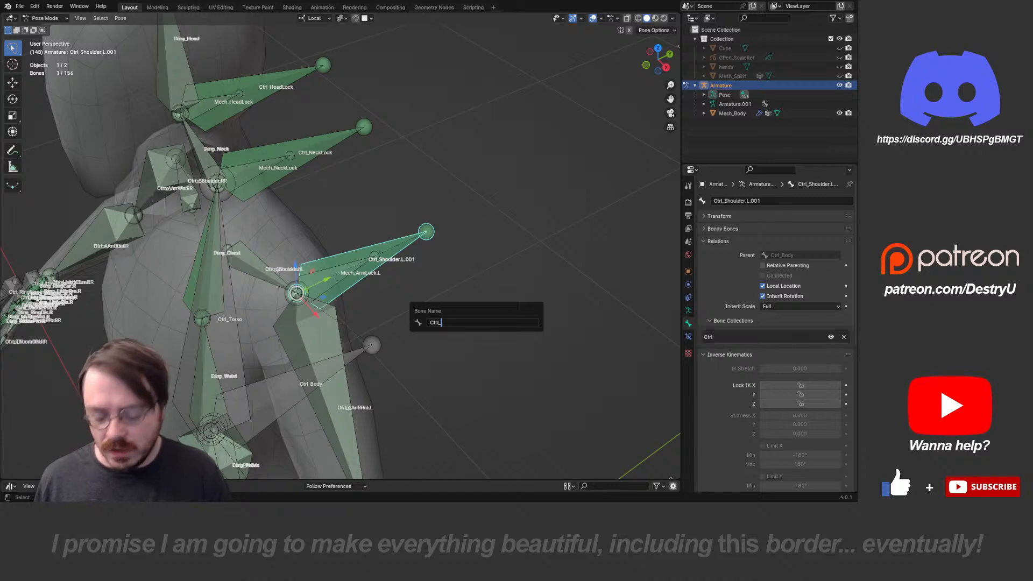
text(ArmLock.)
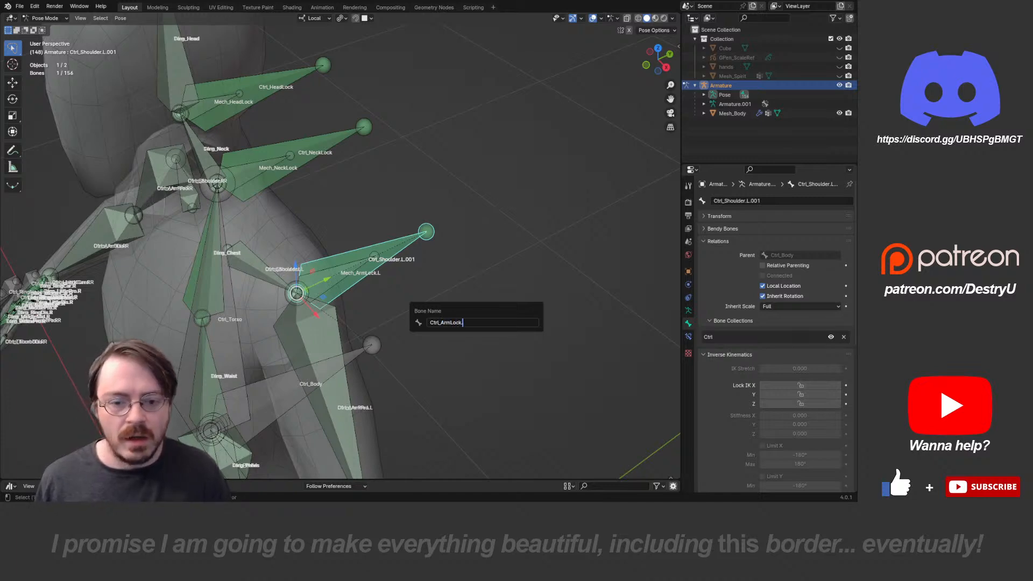
text(L)
key(Return)
- Hide the Dfrm bone collection
middle_drag(409, 242, 442, 224)
scroll(390, 229, down, 2)
click(688, 311)
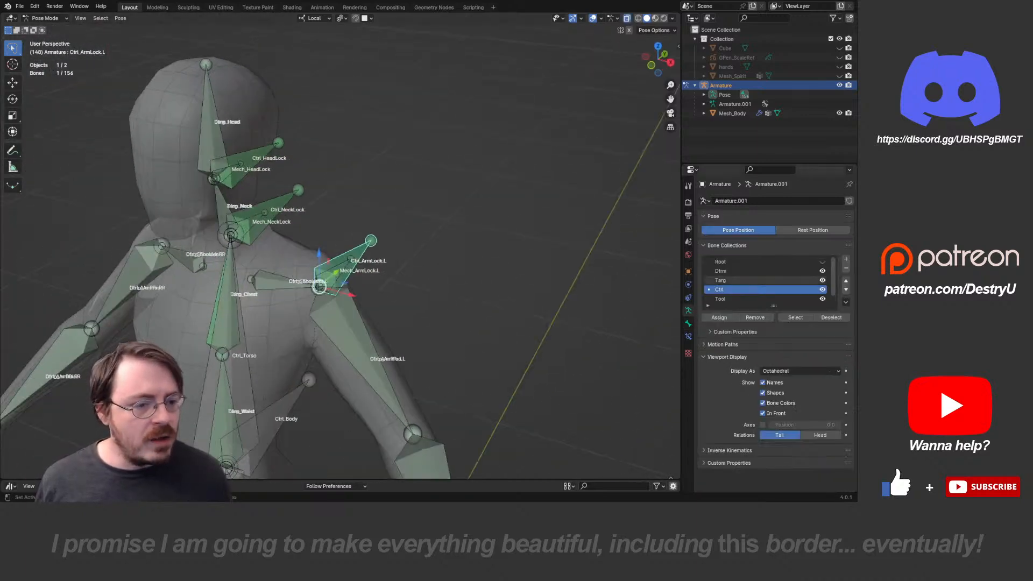
click(822, 271)
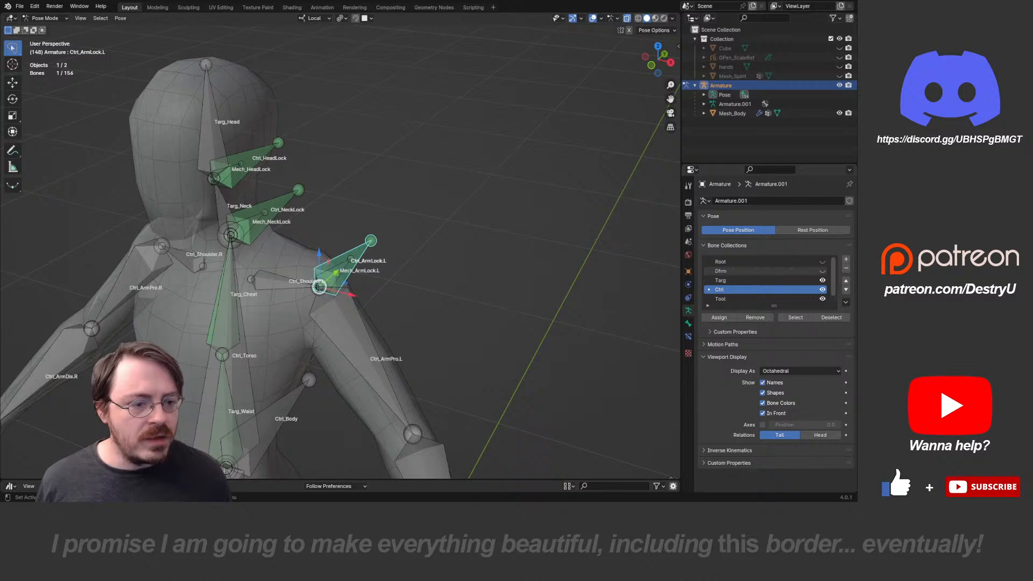
- Test the lock setup by trial-moving Ctrl_ArmLock.L and trial-rotating Mech_ArmLock.L and Ctrl_NeckLock, cancelling each transform
scroll(398, 253, down, 3)
middle_drag(398, 253, 426, 252)
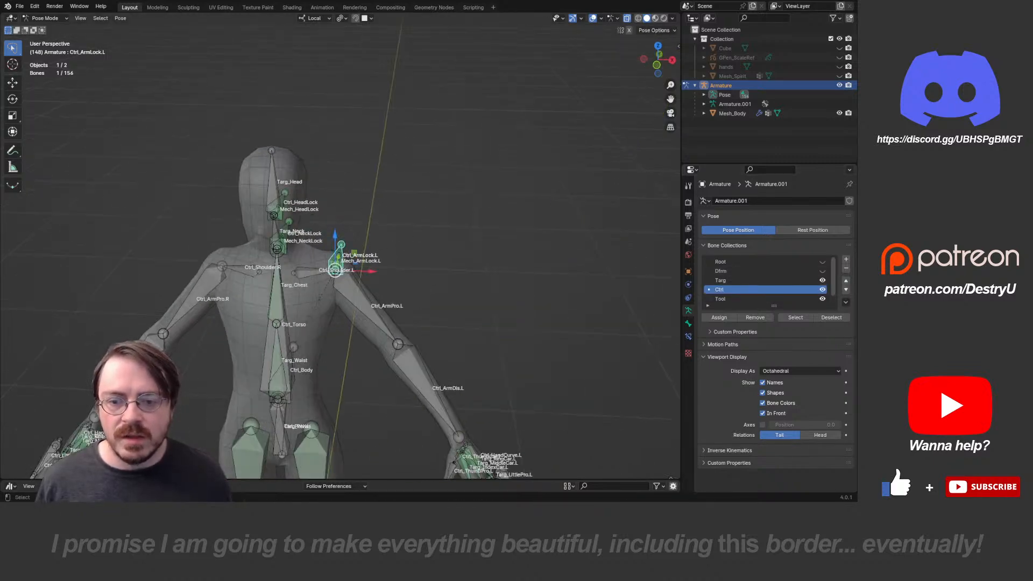
key(g)
key(Escape)
middle_drag(398, 253, 323, 251)
scroll(341, 246, up, 3)
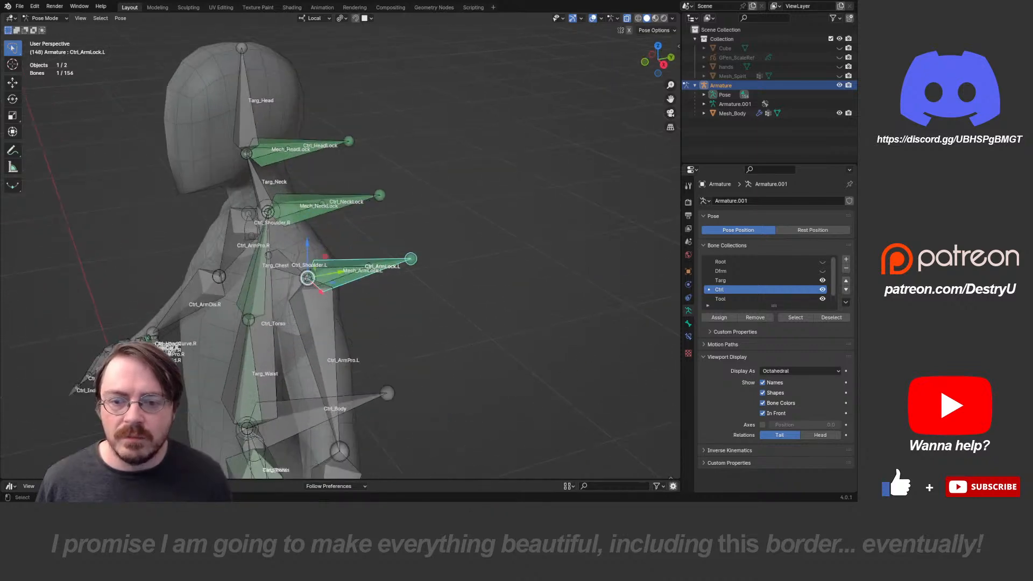
click(355, 270)
key(r)
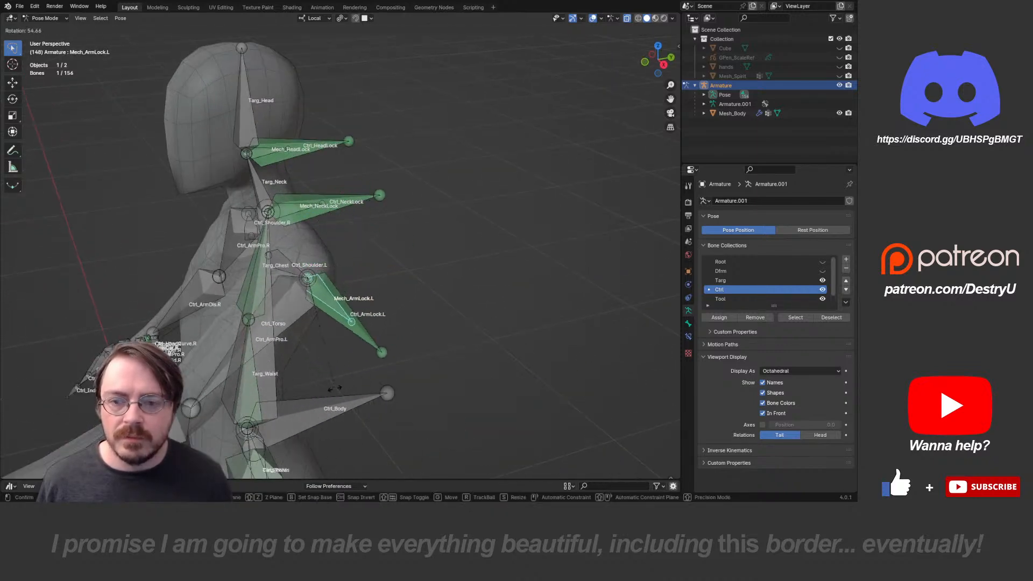
key(Escape)
click(358, 202)
key(r)
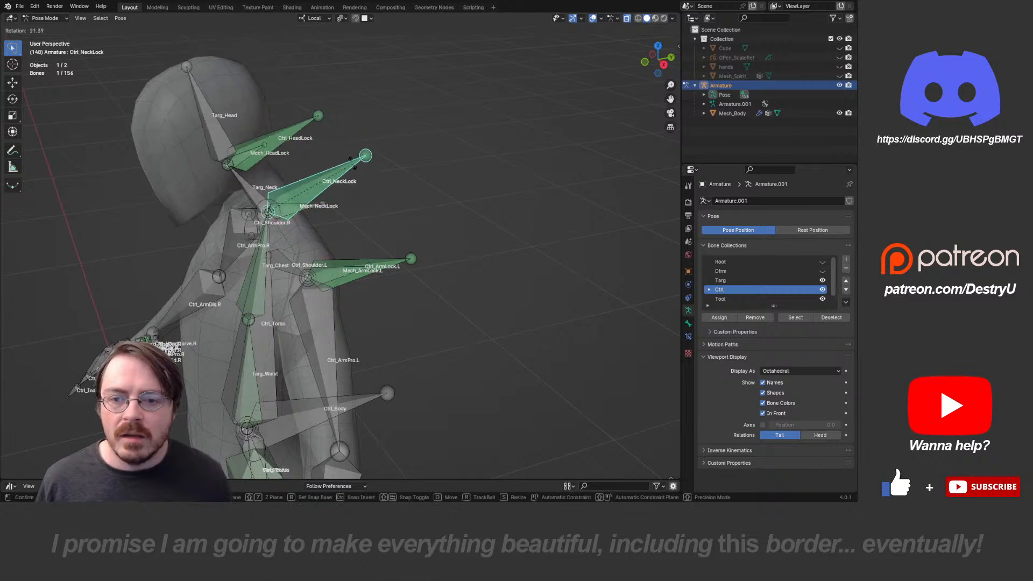
key(Escape)
- Set the Mix mode of Ctrl_ArmLock.L's Copy Rotation constraint to Add
click(390, 263)
click(689, 324)
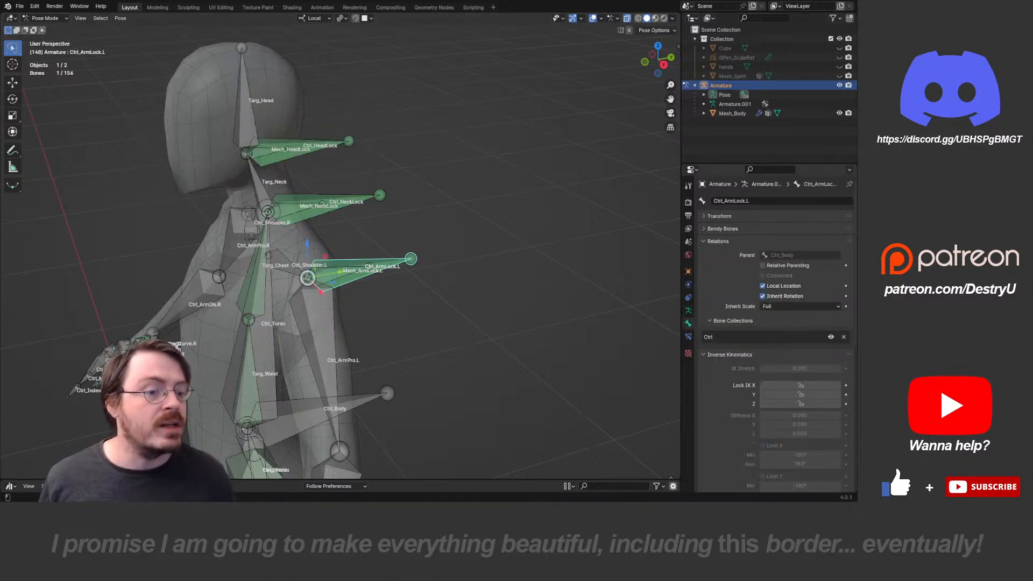
click(688, 337)
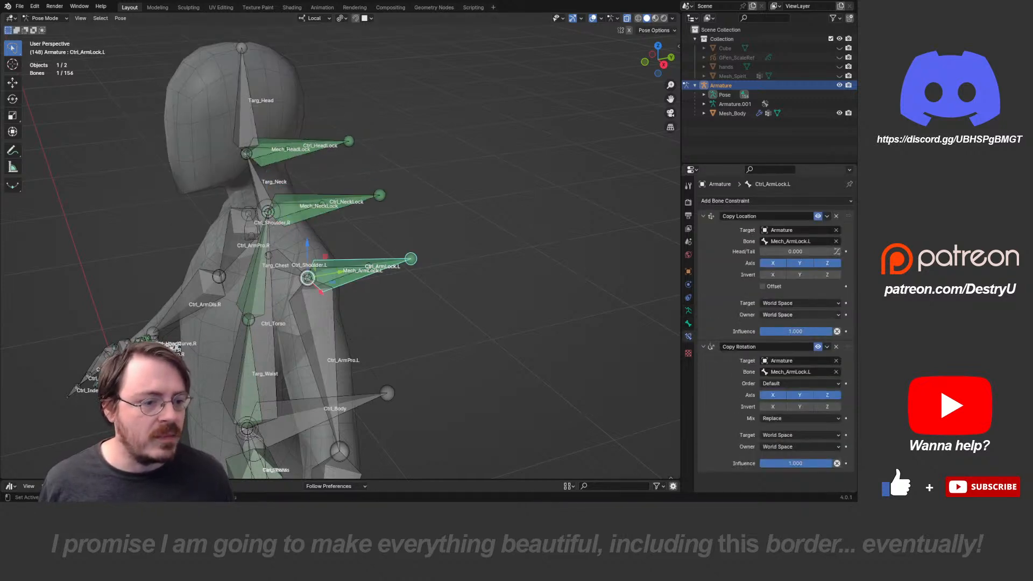
click(801, 383)
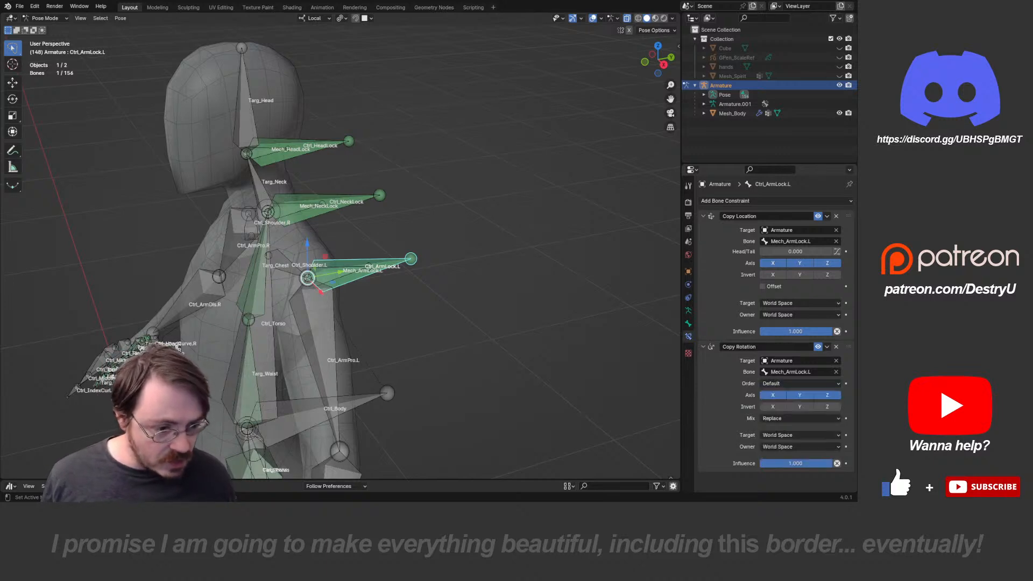
click(801, 418)
click(786, 439)
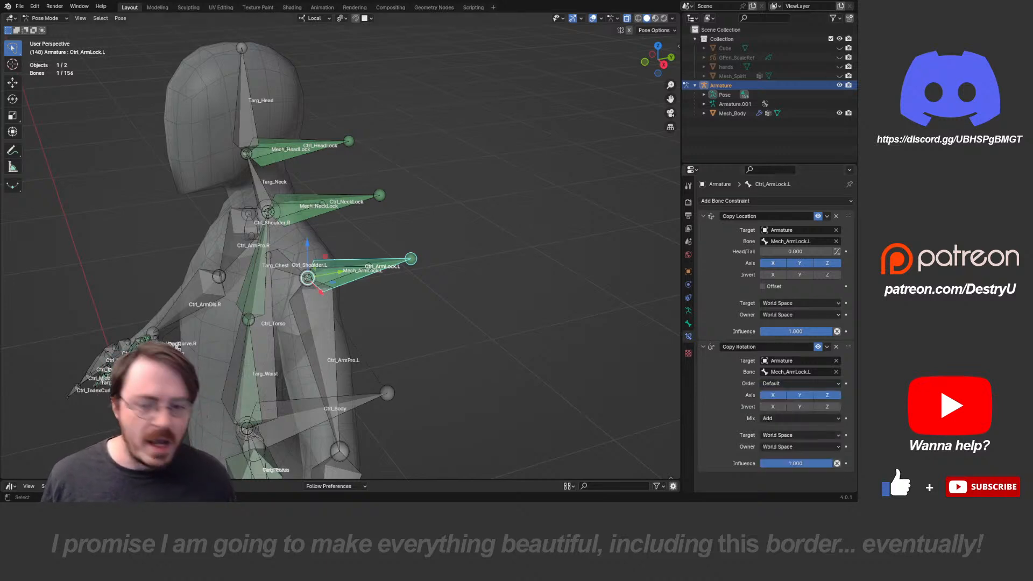
- Test the rotation of Ctrl_ArmLock.L freely and about its Y axis, plus that of Ctrl_ArmPro.L, cancelling each transform
key(r)
right_click(455, 273)
middle_drag(377, 273, 417, 303)
key(r)
key(y)
right_click(443, 298)
click(294, 326)
key(r)
right_click(264, 288)
- Assign Mech_ArmLock.L to the Mech bone collection and remove it from the Ctrl collection
scroll(372, 285, down, 2)
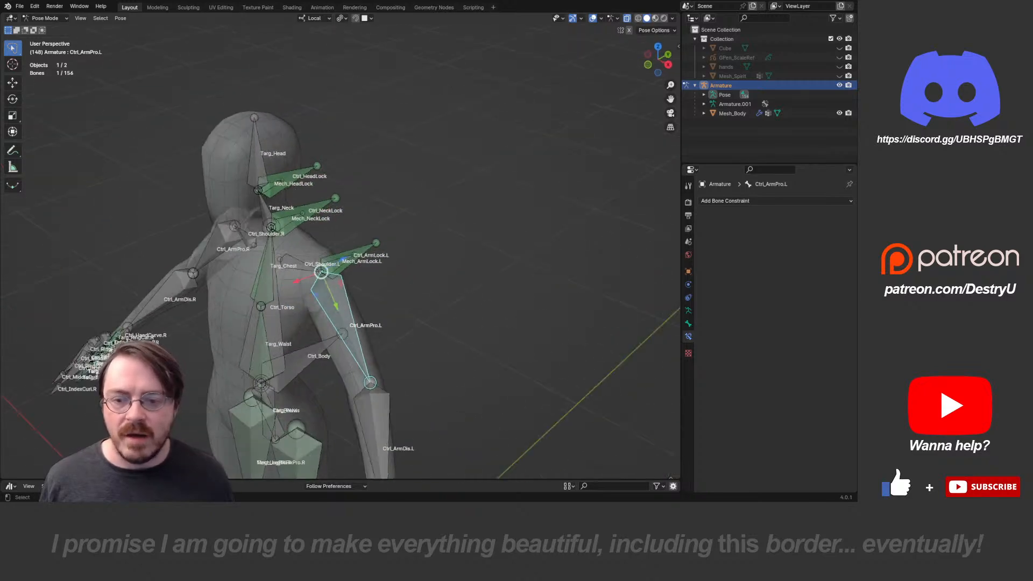
scroll(417, 302, up, 3)
click(347, 270)
click(347, 270)
click(688, 310)
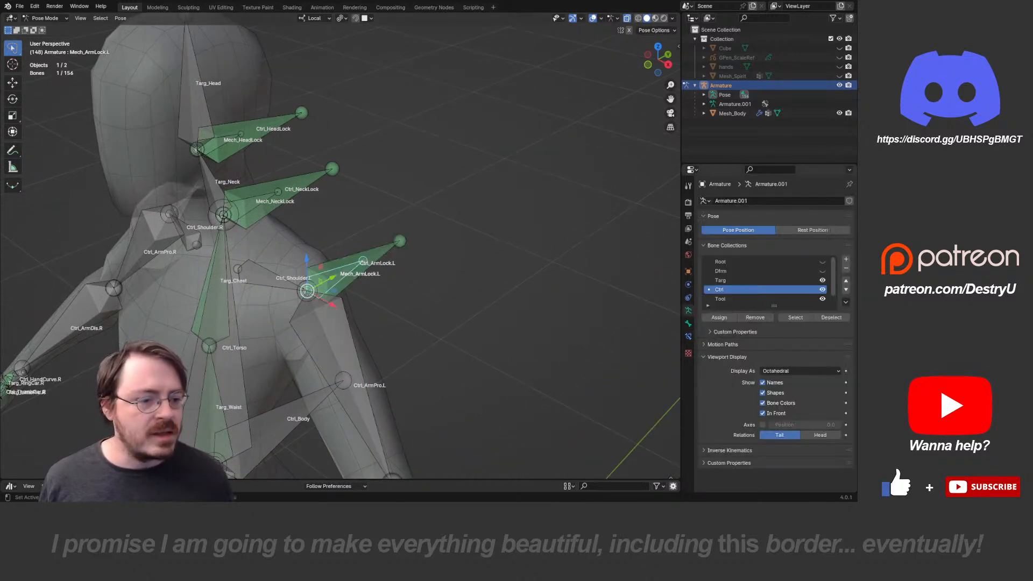
scroll(733, 299, down, 1)
click(733, 299)
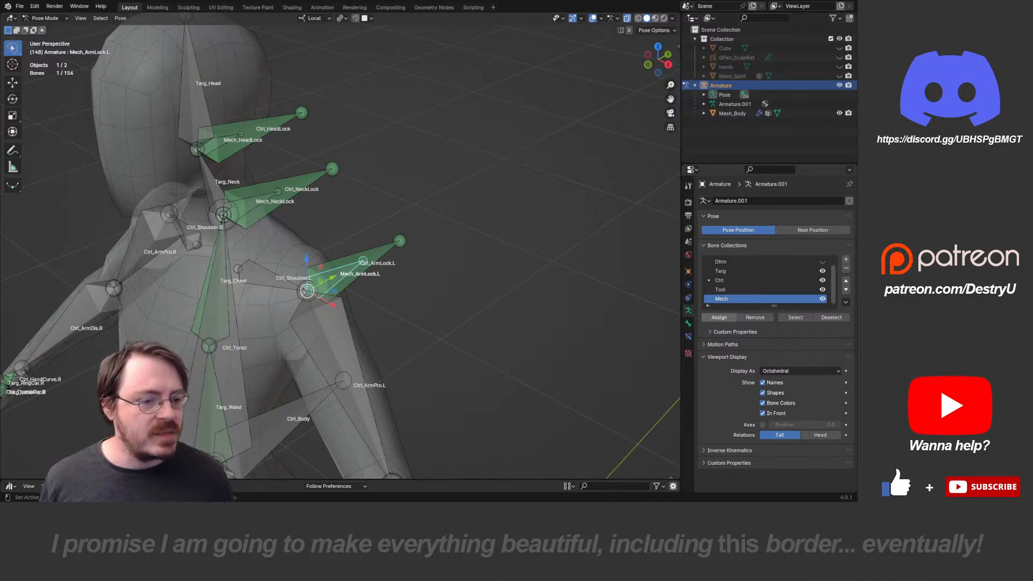
click(720, 317)
click(738, 281)
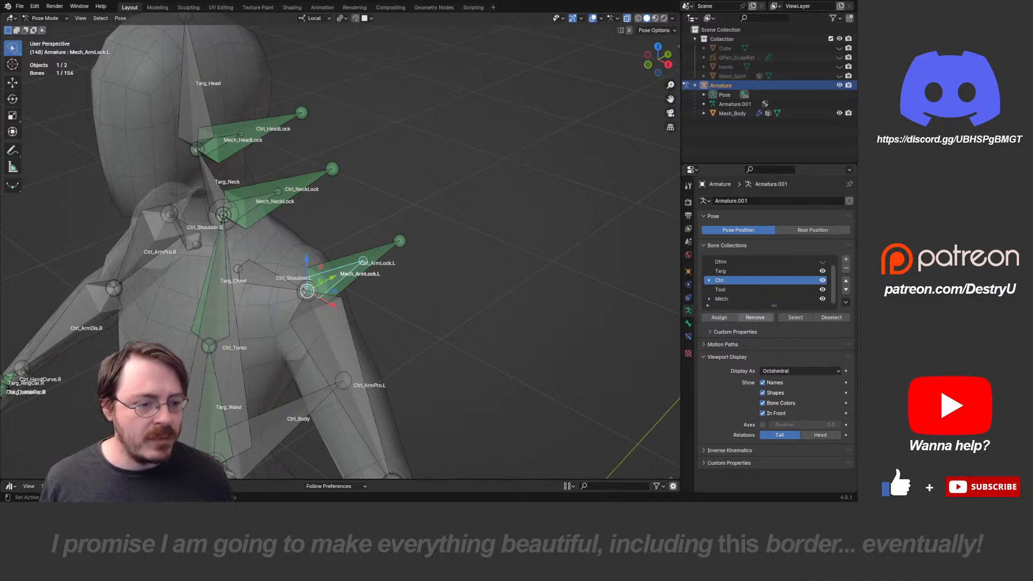
click(755, 318)
- Hide the Mech and Targ bone collections
scroll(340, 246, down, 1)
scroll(340, 246, down, 2)
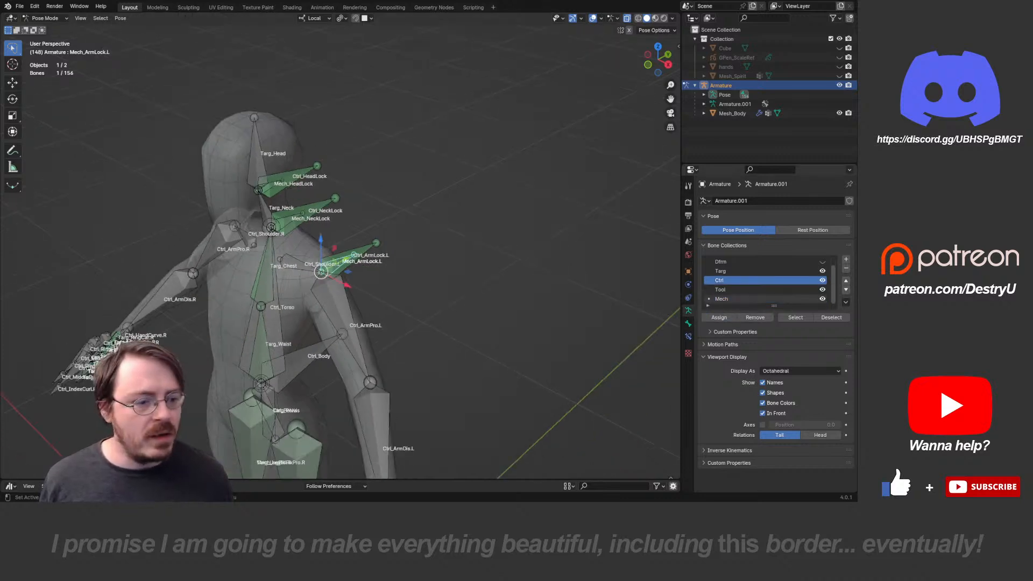
click(822, 299)
middle_drag(517, 280, 624, 182)
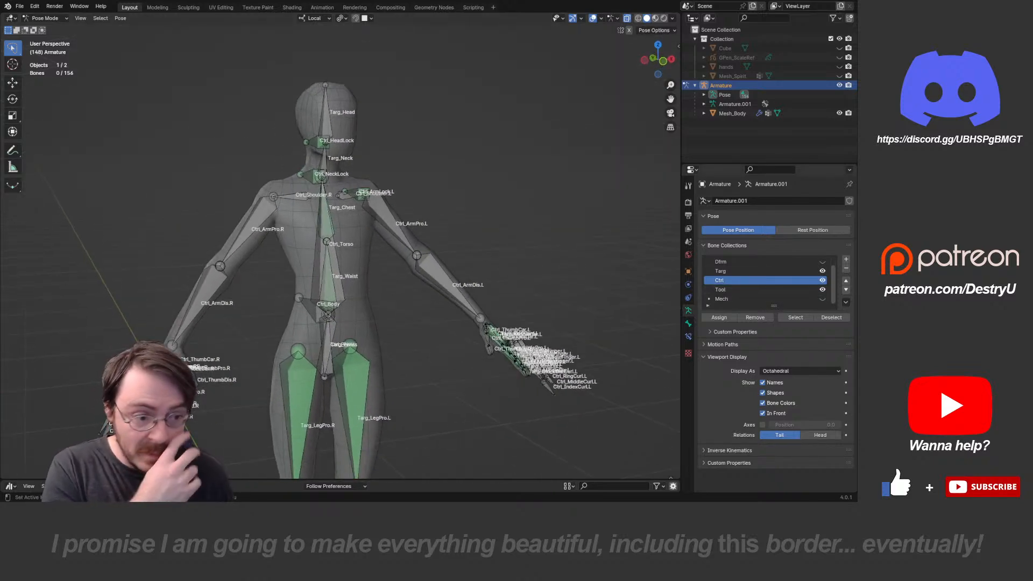
click(822, 271)
- Examine the visible control bones around the shoulders, neck and whole body from several angles
middle_drag(603, 298, 519, 342)
click(371, 182)
middle_drag(373, 182, 301, 142)
click(377, 132)
middle_drag(378, 133, 429, 76)
click(455, 128)
scroll(455, 128, down, 2)
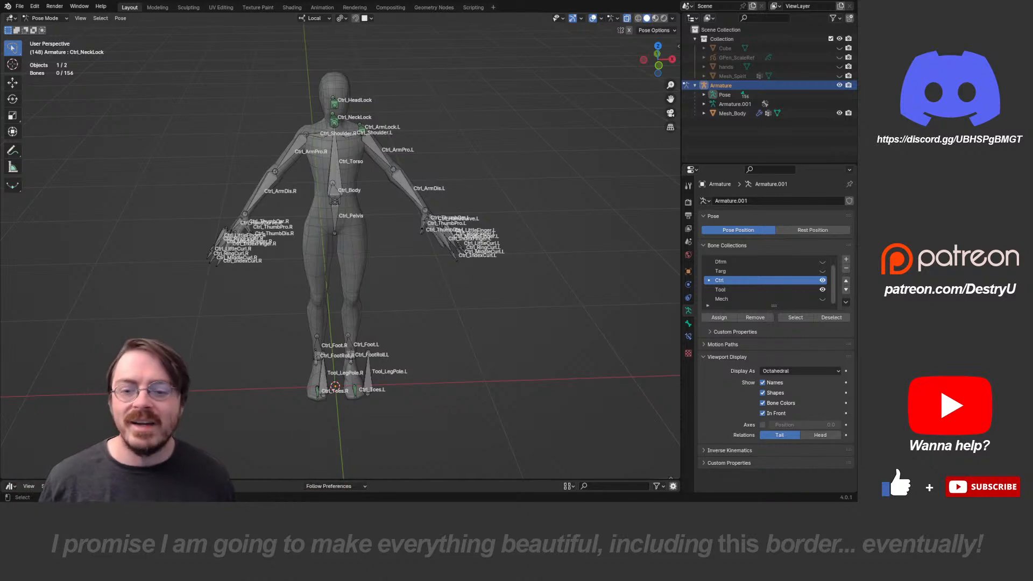
middle_drag(377, 302, 355, 285)
scroll(360, 306, up, 3)
scroll(416, 289, down, 3)
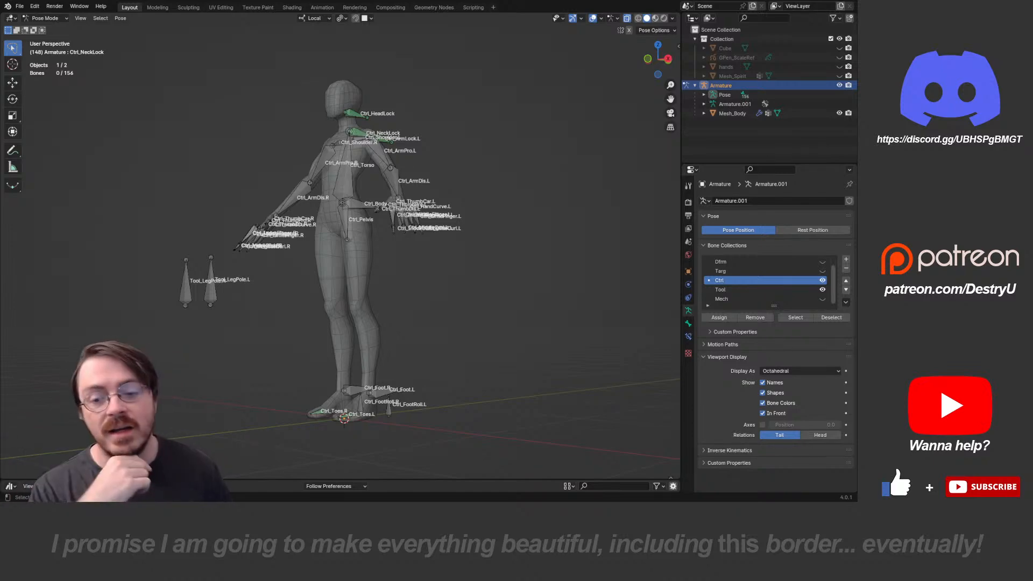
middle_drag(377, 209, 291, 197)
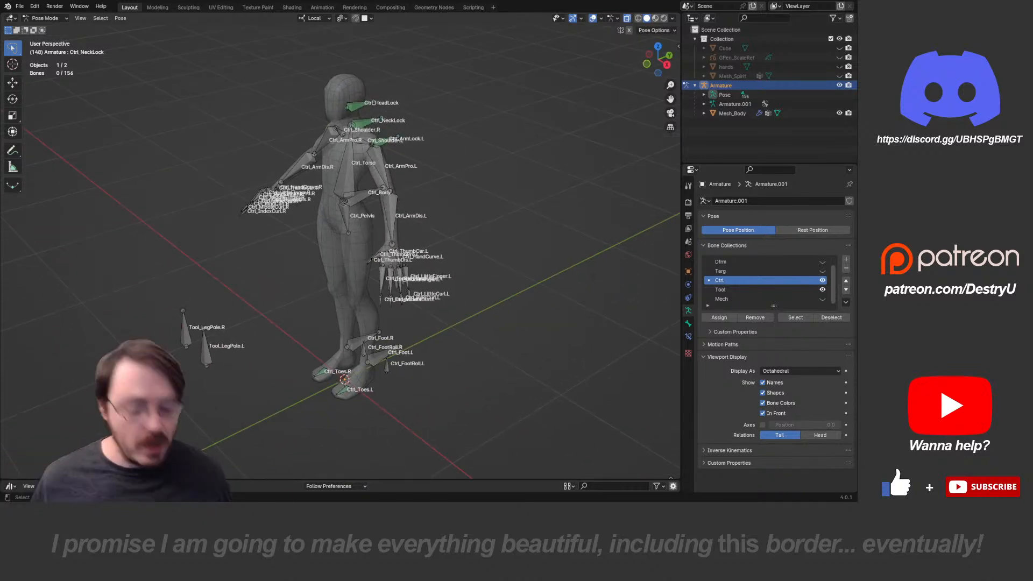
- Show the Root, Dfrm, Targ and Mech bone collections and put the armature in Edit Mode from the front view
key(KP_1)
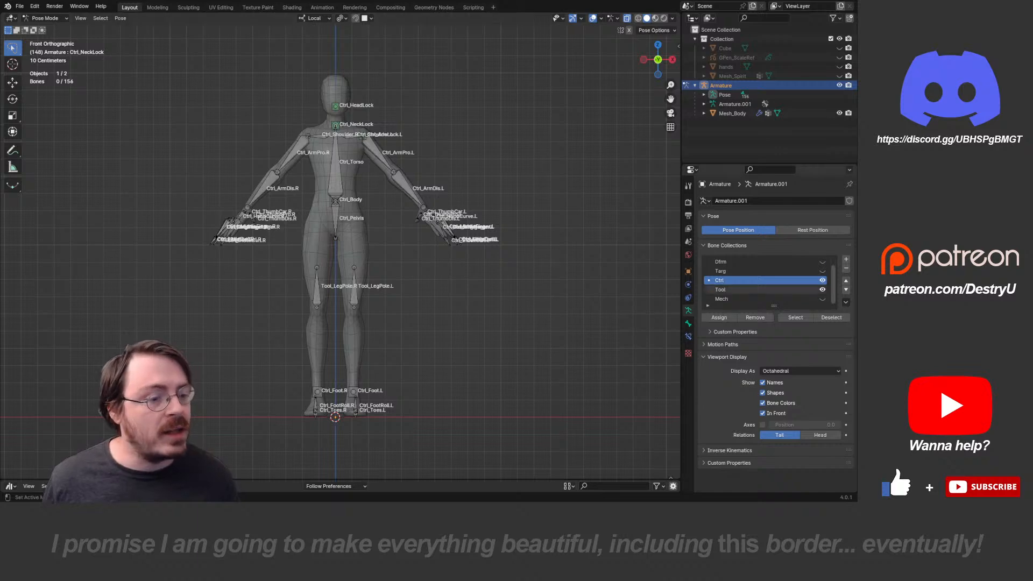
scroll(823, 290, up, 1)
drag(823, 262, 822, 280)
scroll(822, 280, down, 1)
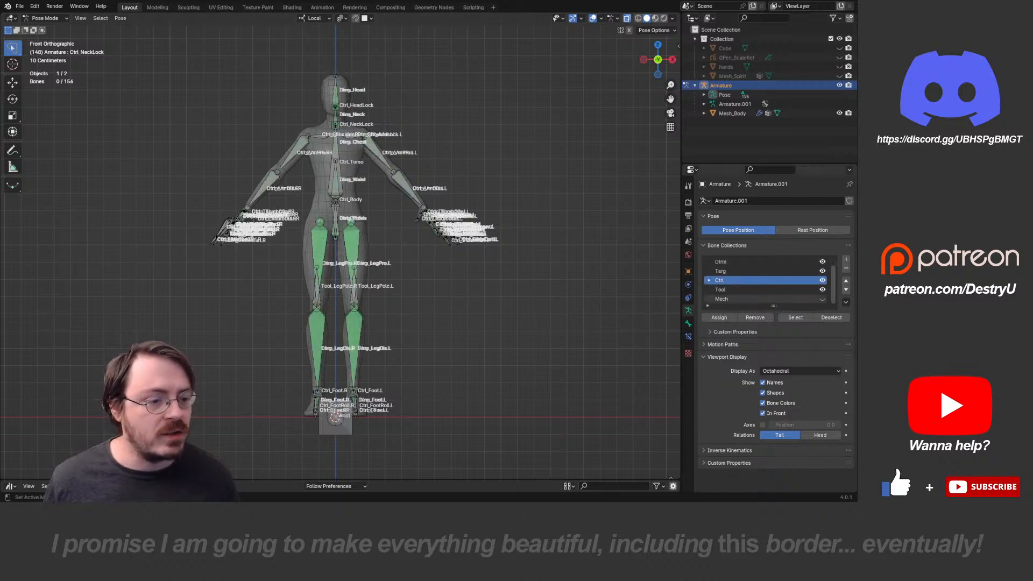
click(822, 299)
shift+middle_drag(332, 193, 341, 223)
key(Tab)
scroll(340, 223, up, 3)
scroll(340, 223, down, 2)
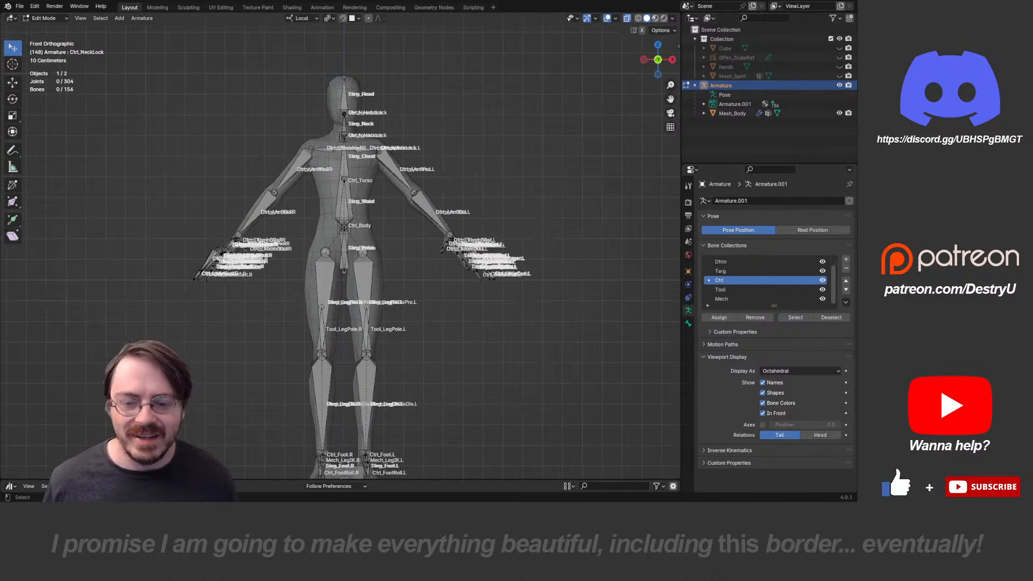
- Reveal any hidden bones of the armature and clear the selection
scroll(340, 223, down, 1)
scroll(335, 109, up, 3)
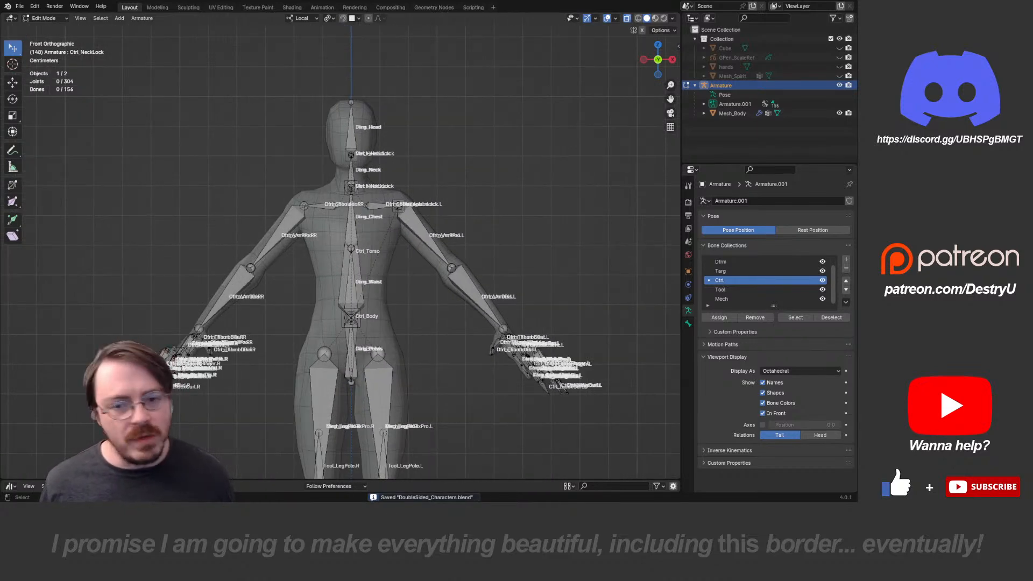
mouse_move(351, 215)
middle_down()
mouse_move(324, 263)
mouse_move(353, 232)
middle_up()
scroll(350, 225, down, 2)
scroll(767, 280, up, 1)
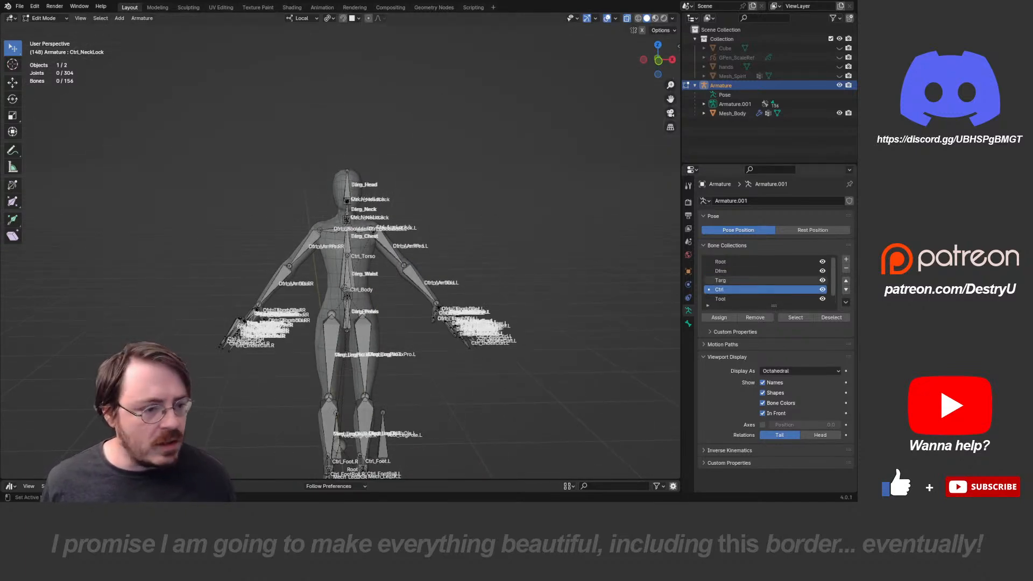
scroll(767, 280, down, 1)
key(a)
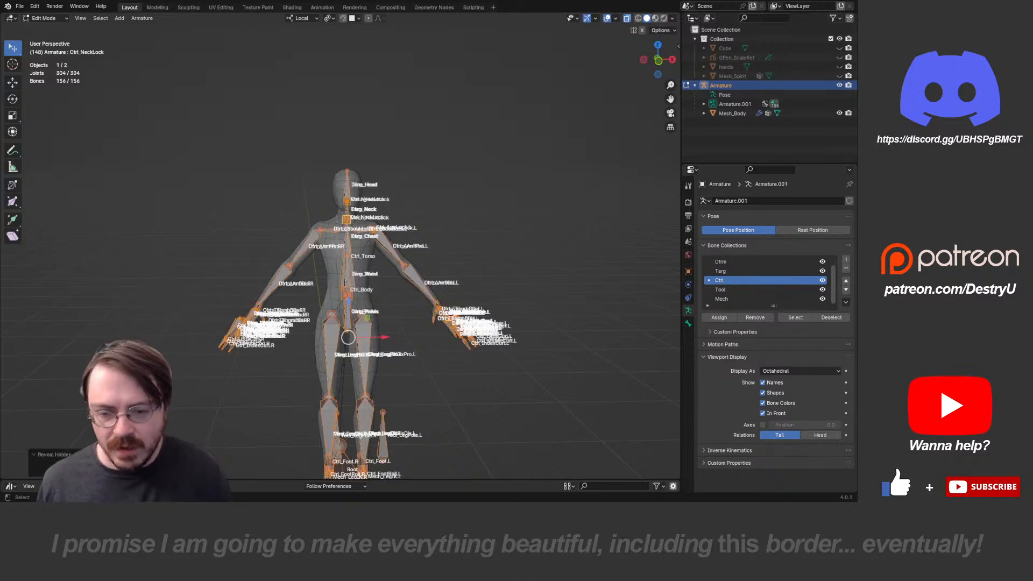
key(alt+a)
- Lasso-select all bones of the character's right arm and shoulder and delete them
shift+middle_drag(419, 259, 468, 232)
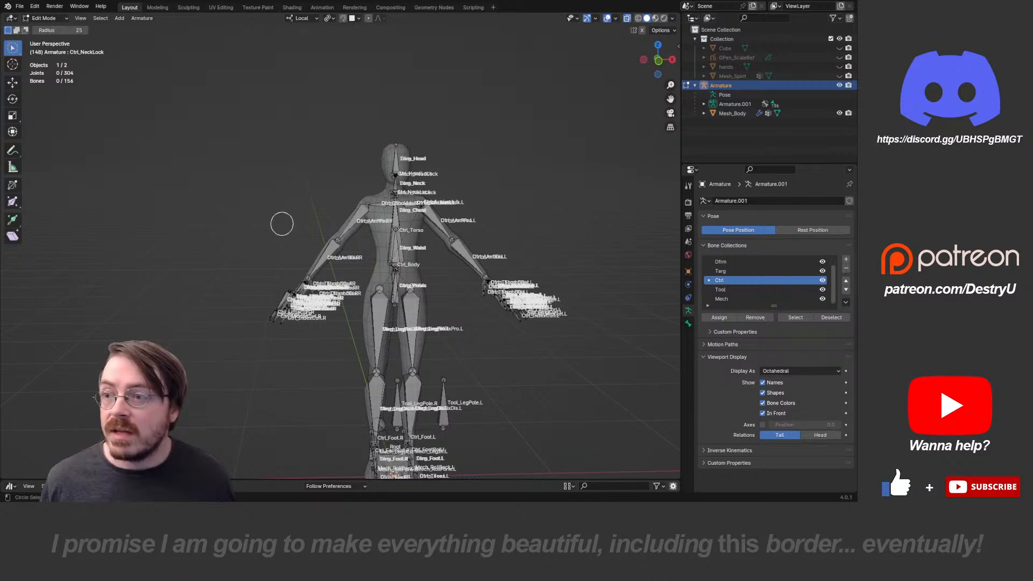
mouse_move(267, 222)
ctrl+right_down()
mouse_move(325, 322)
mouse_move(381, 223)
mouse_move(377, 182)
ctrl+right_up()
middle_drag(374, 183, 329, 196)
key(x)
click(328, 196)
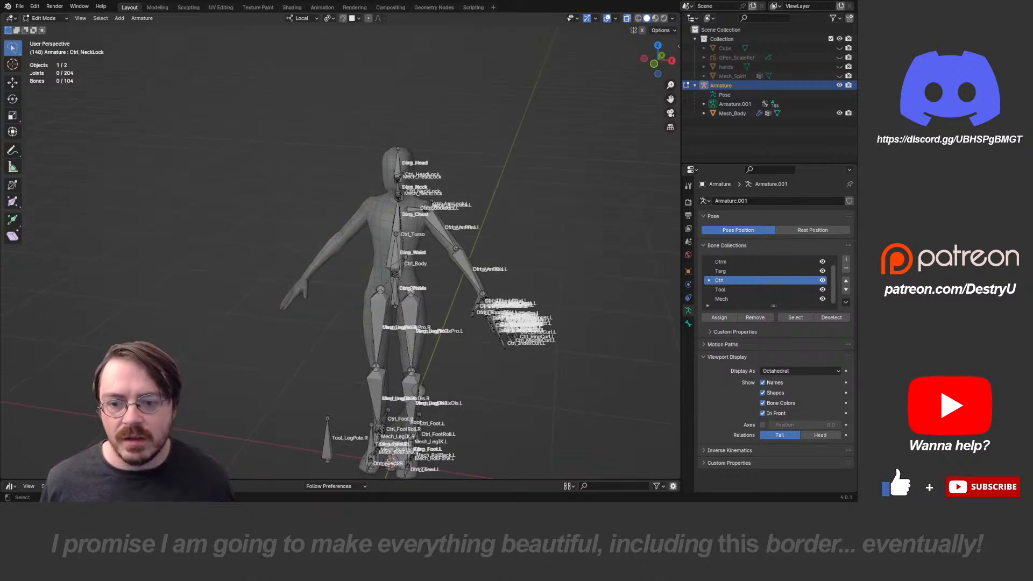
- Lasso-select all bones of the left arm and shoulder and symmetrize them to the right side
mouse_move(436, 377)
ctrl+right_down()
mouse_move(541, 221)
mouse_move(428, 231)
mouse_move(423, 301)
ctrl+right_up()
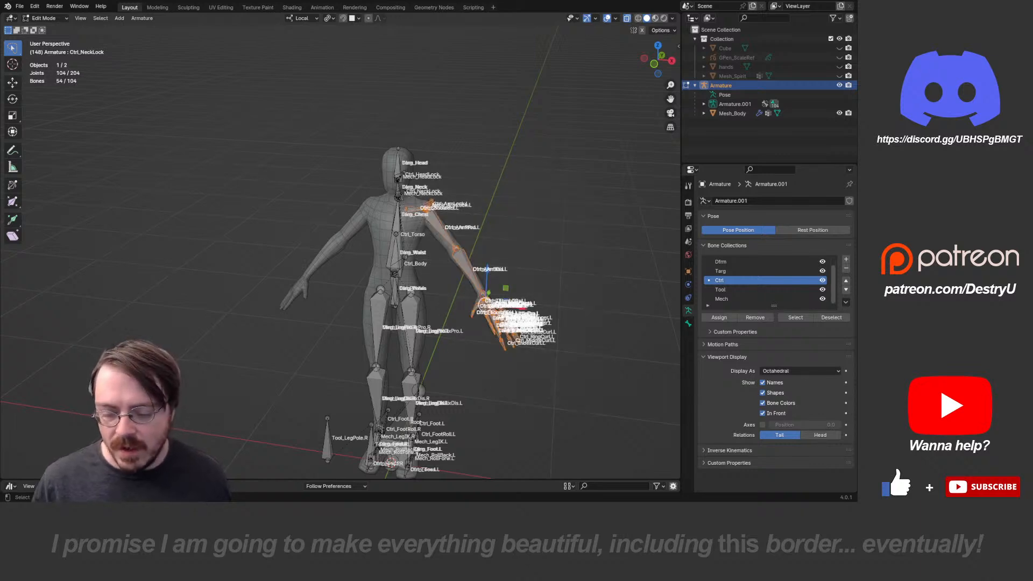
key(F3)
key(Return)
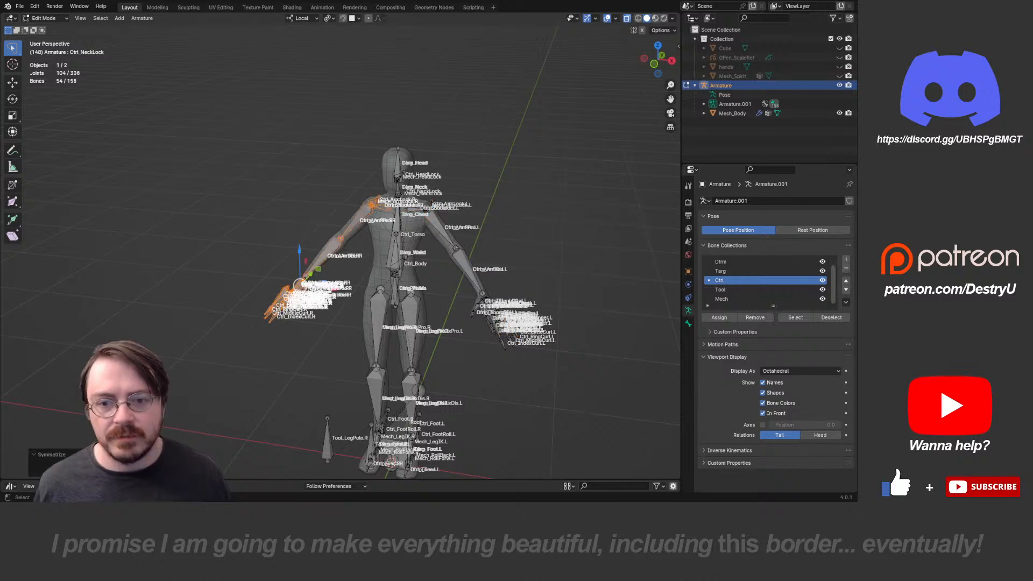
- Return to Pose Mode and hide the Dfrm, Targ and Mech bone collections
scroll(340, 253, up, 4)
key(Tab)
middle_drag(340, 253, 372, 270)
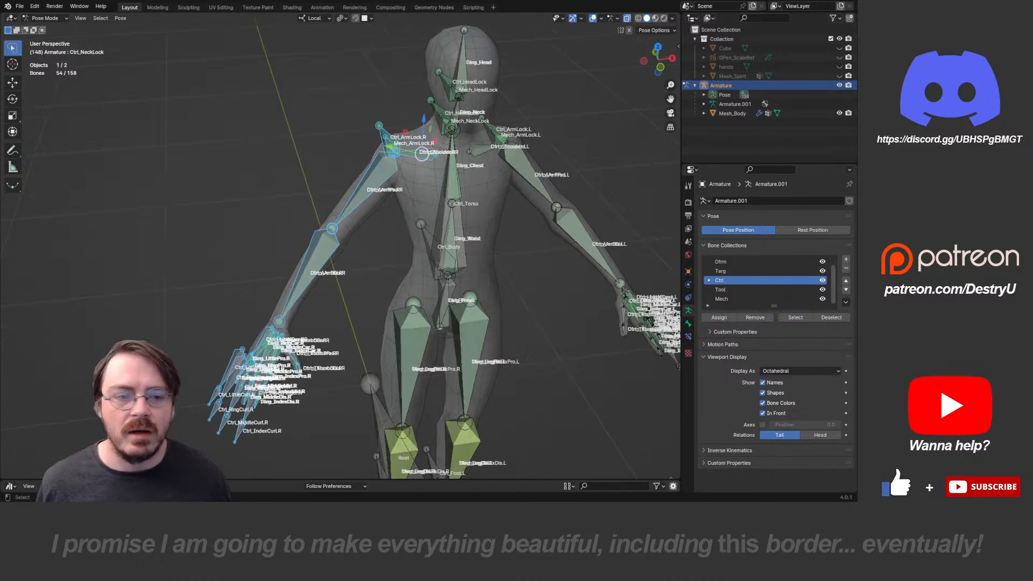
click(823, 261)
click(822, 270)
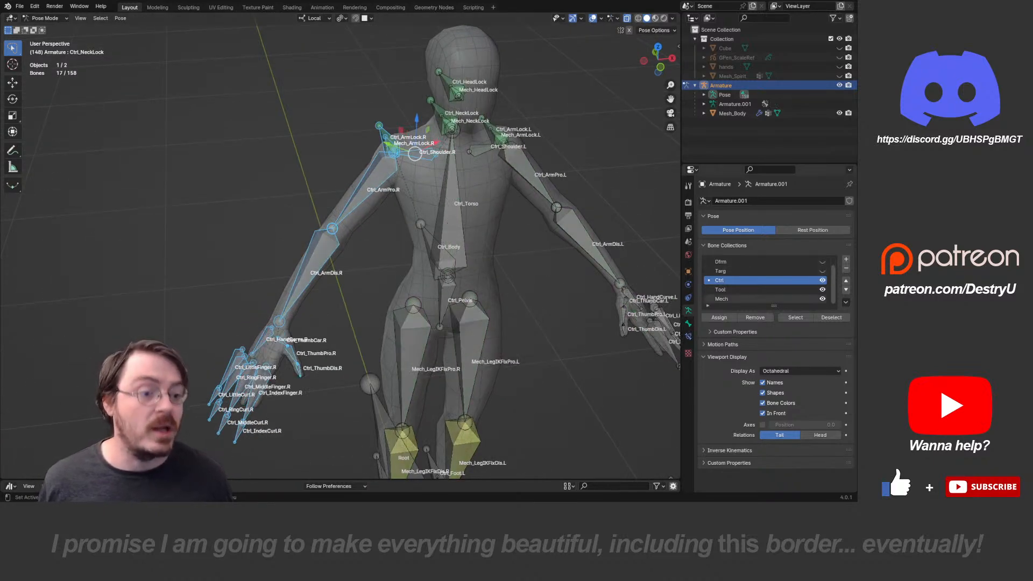
click(823, 299)
- Deselect the mirrored arm bones and turn off the display of bone names for the armature
shift+middle_drag(463, 226, 528, 323)
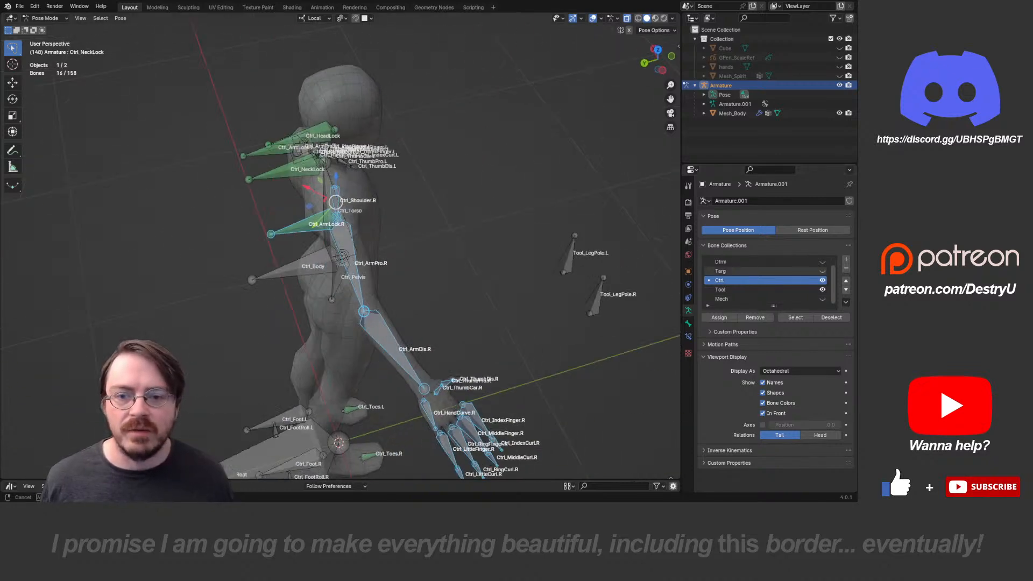
scroll(527, 323, down, 1)
key(alt+a)
middle_drag(333, 280, 436, 231)
shift+middle_drag(436, 232, 522, 314)
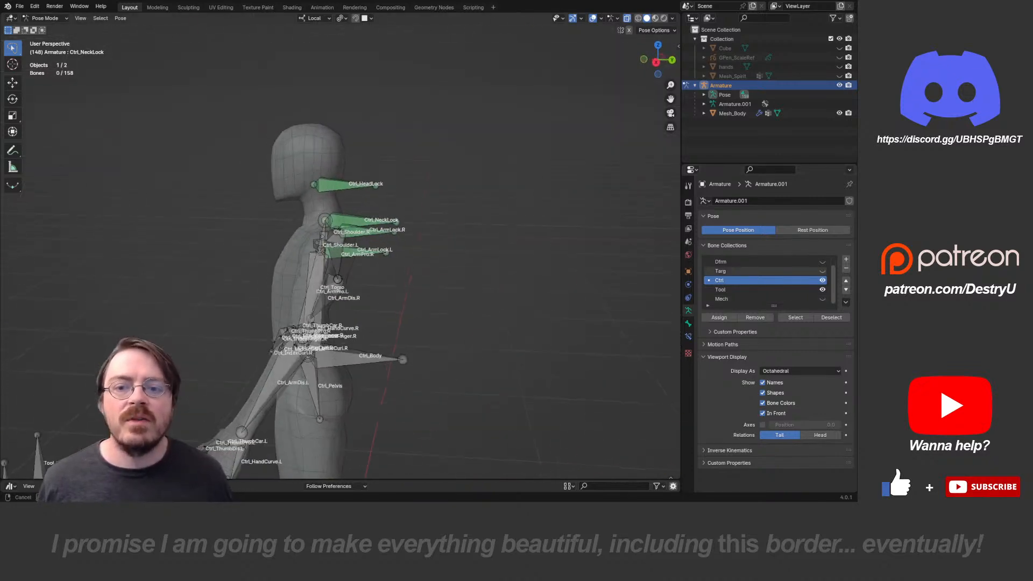
middle_drag(425, 258, 456, 84)
scroll(417, 167, down, 2)
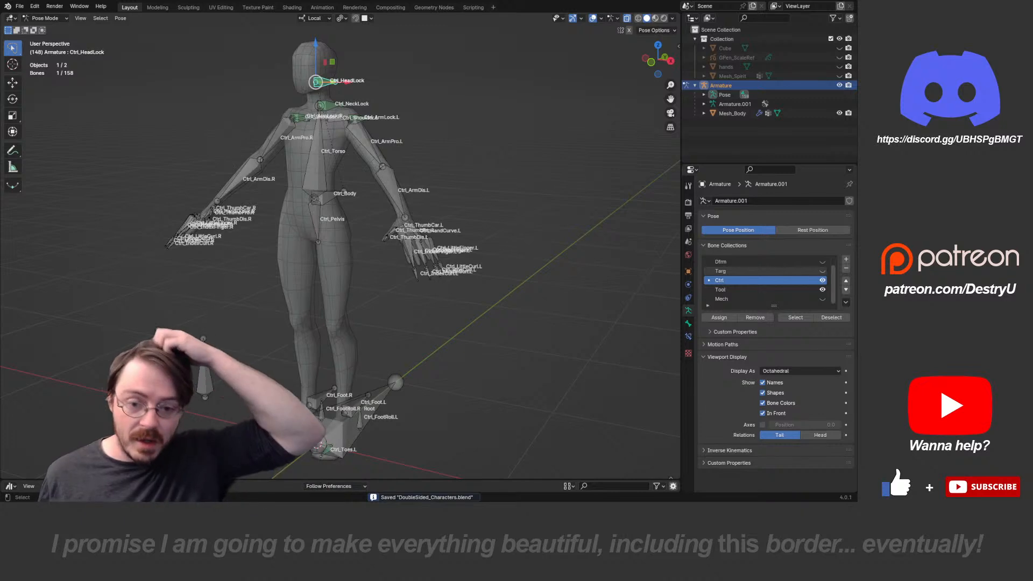
click(762, 382)
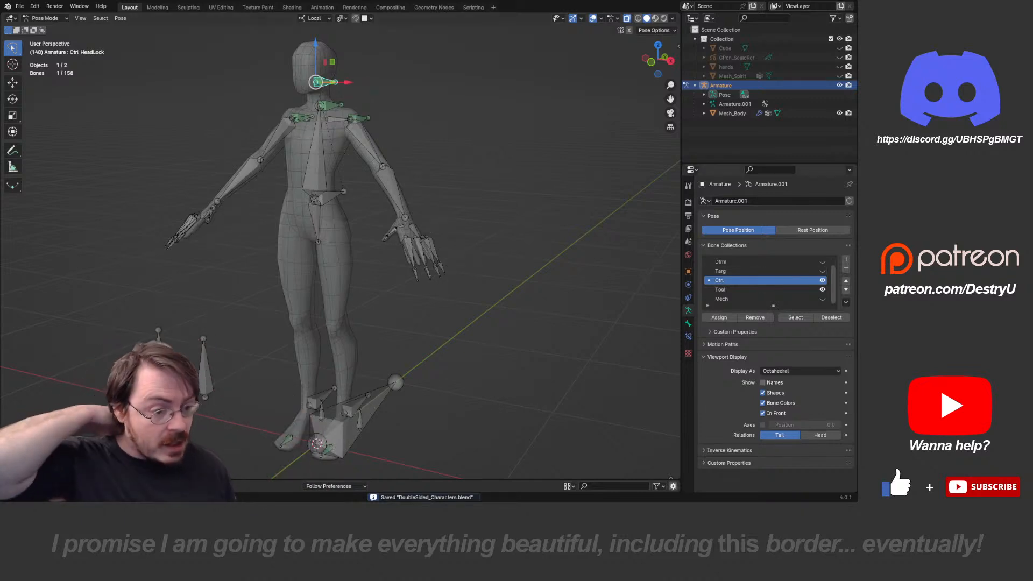
- Test moving the Root bone to check which parts of the rig follow it, then cancel the move
shift+click(352, 424)
shift+middle_drag(353, 424, 261, 311)
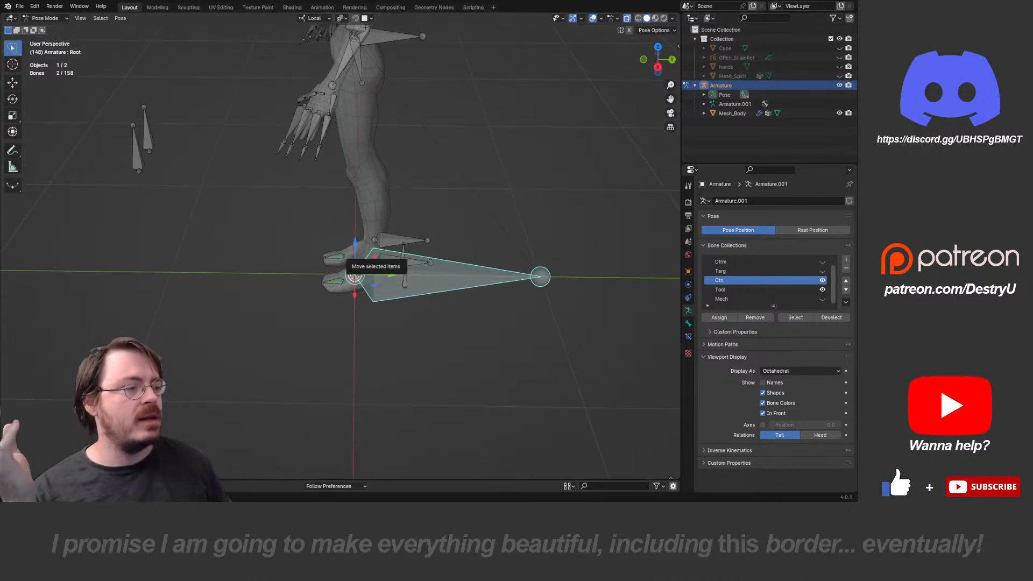
middle_drag(505, 323, 442, 307)
click(484, 301)
click(449, 329)
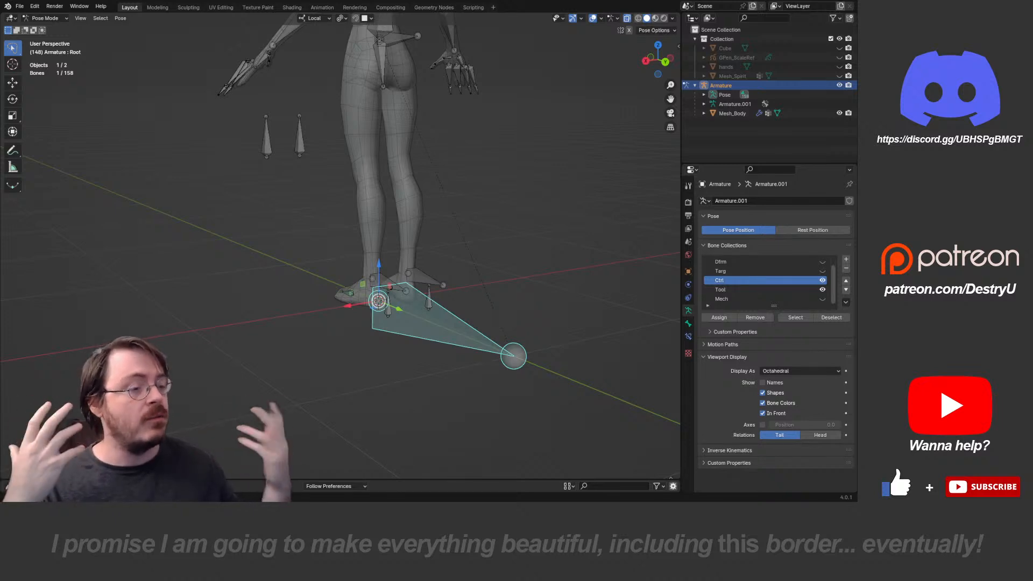
middle_drag(344, 248, 416, 272)
key(g)
key(Escape)
shift+middle_drag(417, 215, 421, 315)
scroll(420, 315, down, 2)
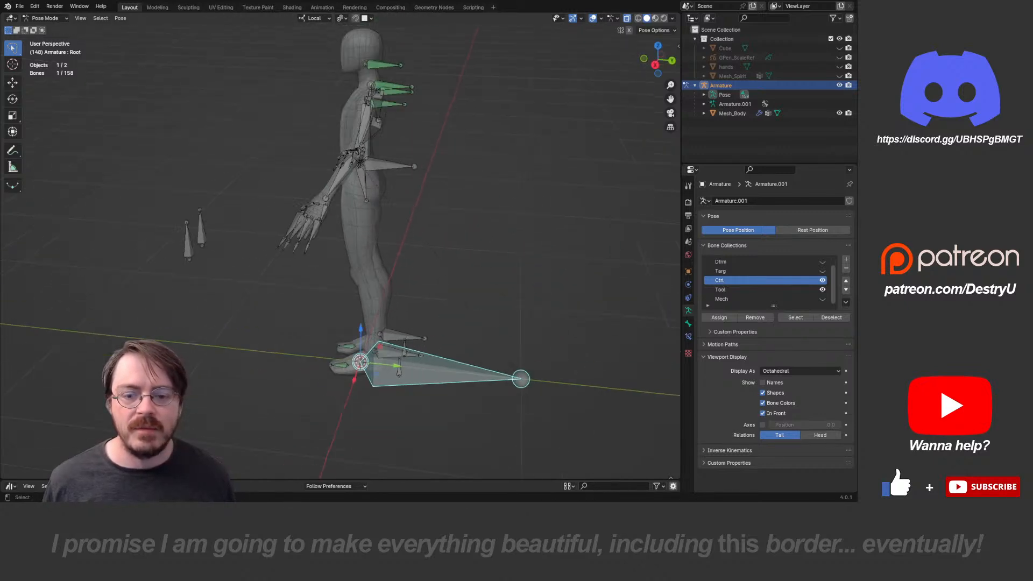
key(g)
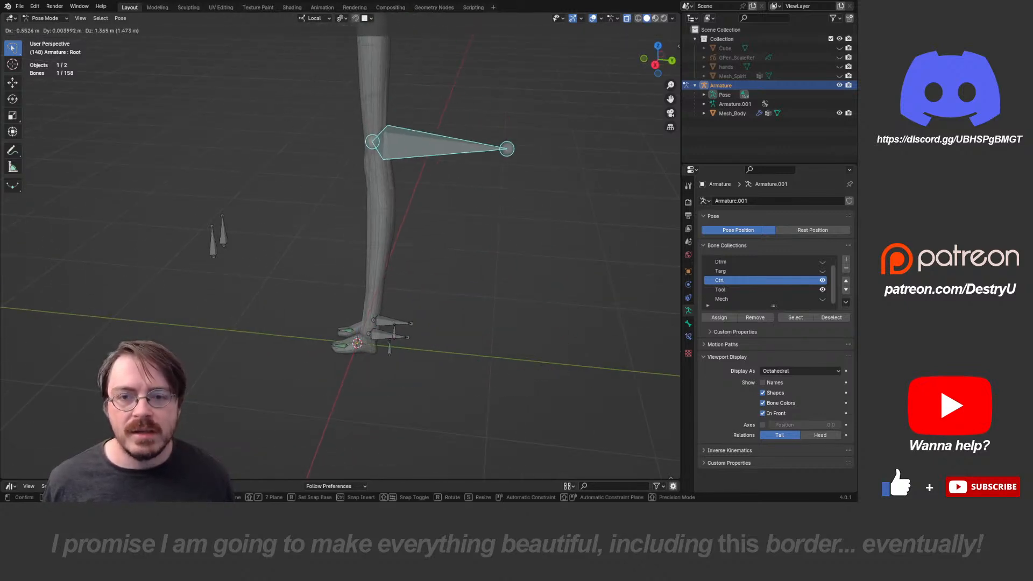
key(Escape)
- Parent the two foot control bones to the Root bone in Edit Mode and return to Pose Mode
key(Tab)
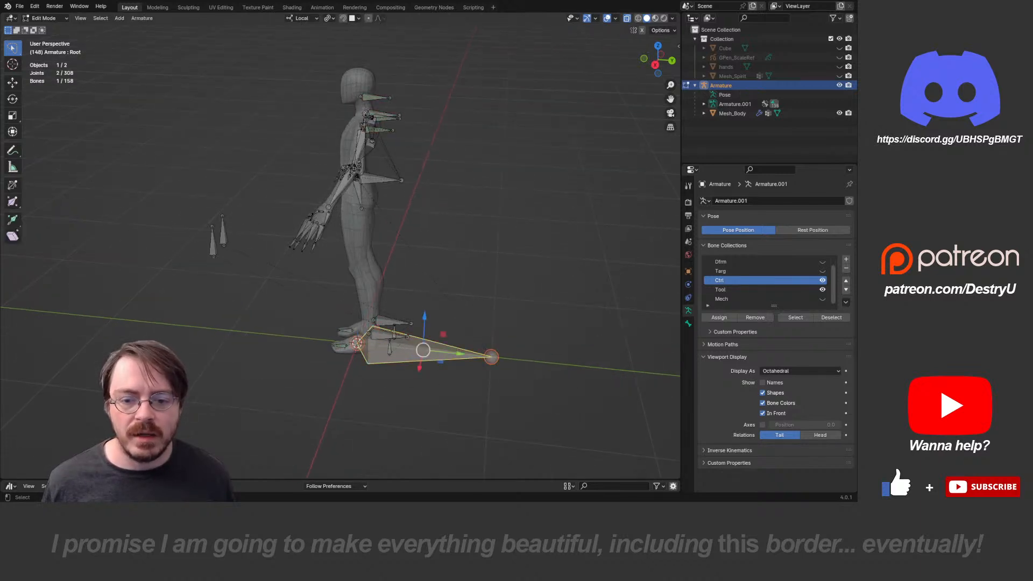
click(389, 336)
shift+click(484, 353)
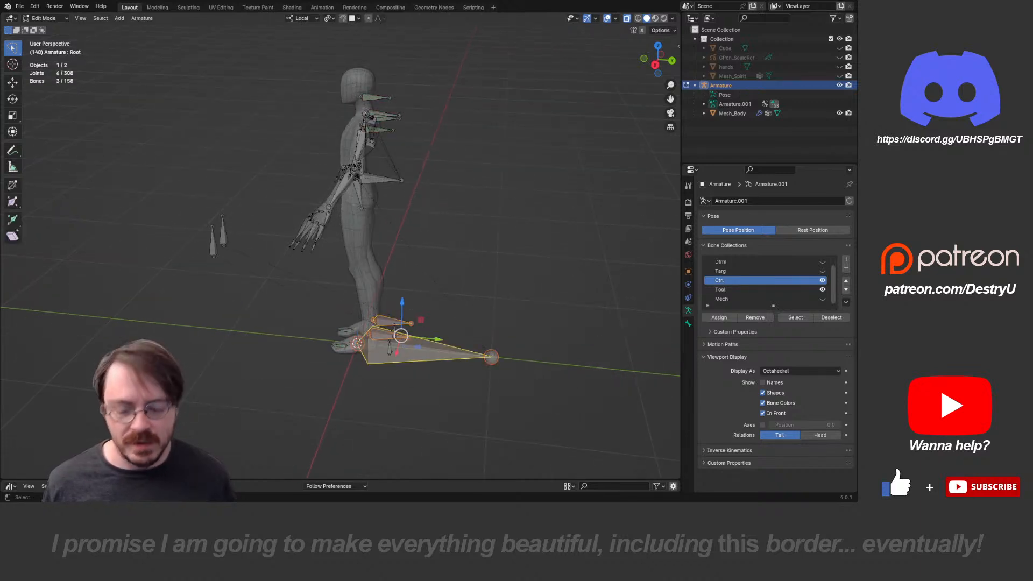
key(ctrl+p)
click(396, 353)
key(ctrl+Tab)
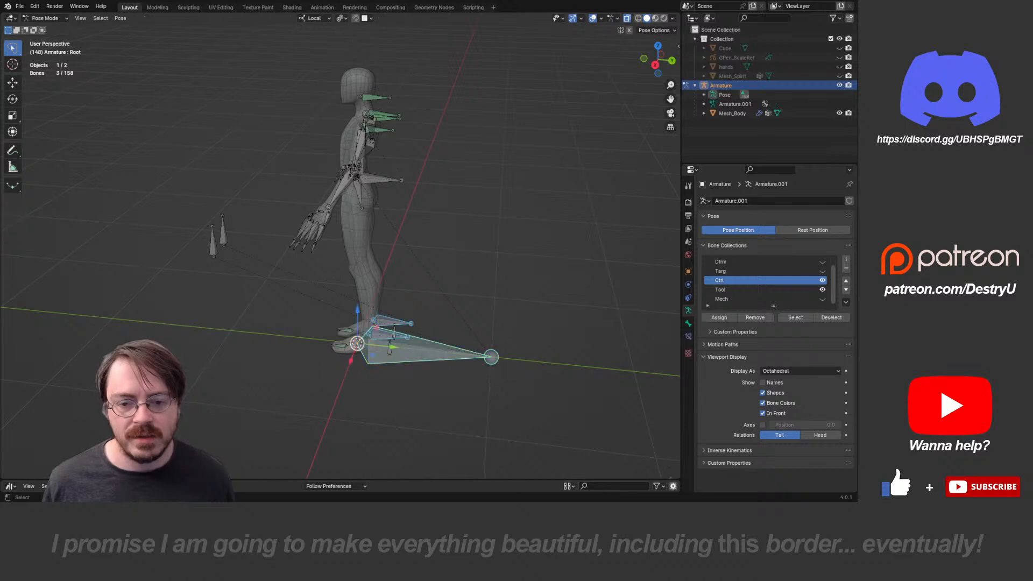
- Test moving the Root bone and the Ctrl_Body bone to check their parenting, cancelling each move
key(g)
right_click(431, 365)
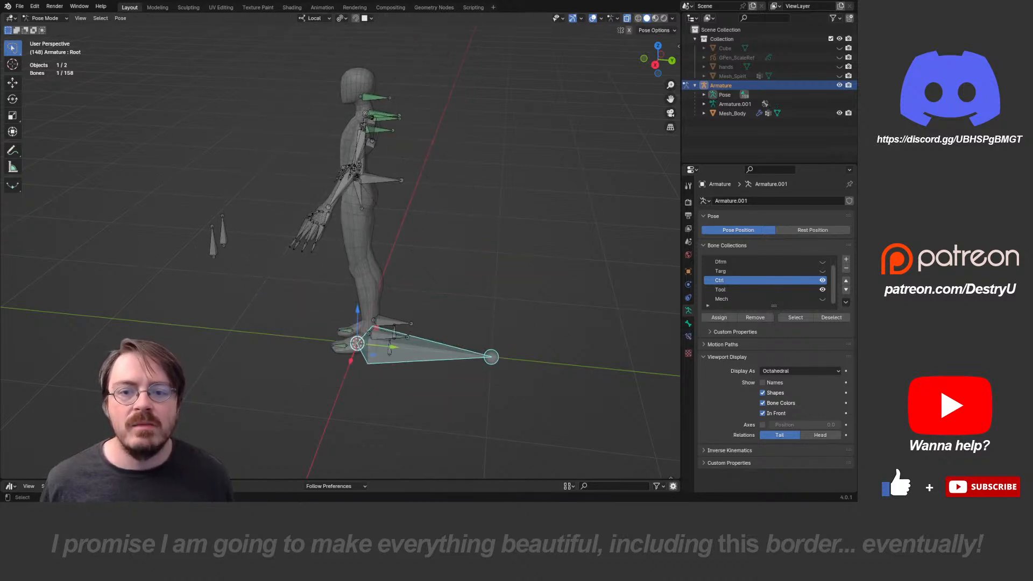
click(383, 180)
key(g)
key(Escape)
middle_drag(446, 258, 506, 262)
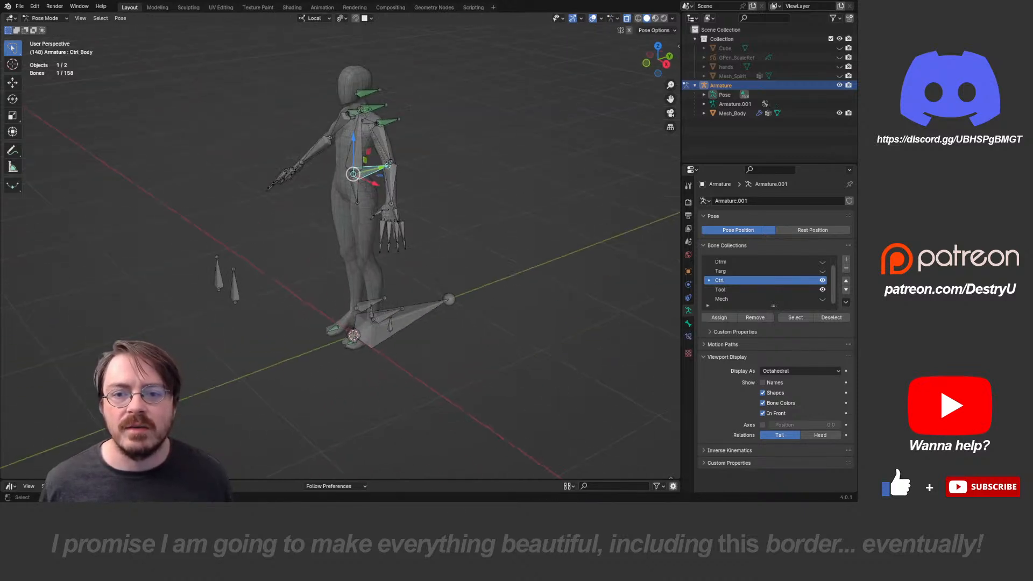
- Rotate the Ctrl_Torso bone about its local X axis to bend the character forward
key(r)
key(x)
key(Return)
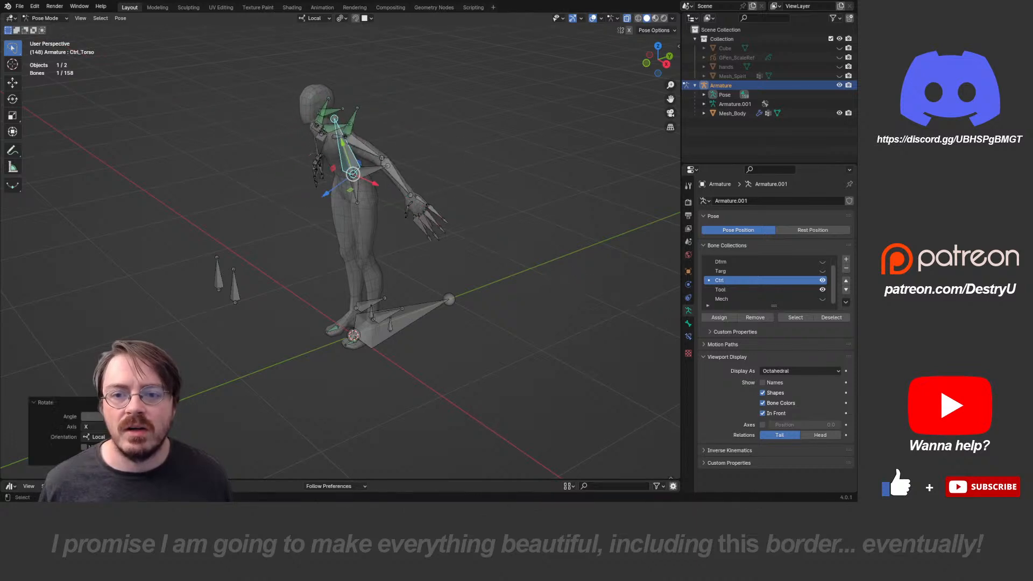
- Set the Copy Rotation constraint influence to 0 on both Ctrl_ArmLock.L and Ctrl_ArmLock.R
shift+middle_drag(349, 167, 342, 246)
middle_drag(343, 247, 378, 228)
click(356, 193)
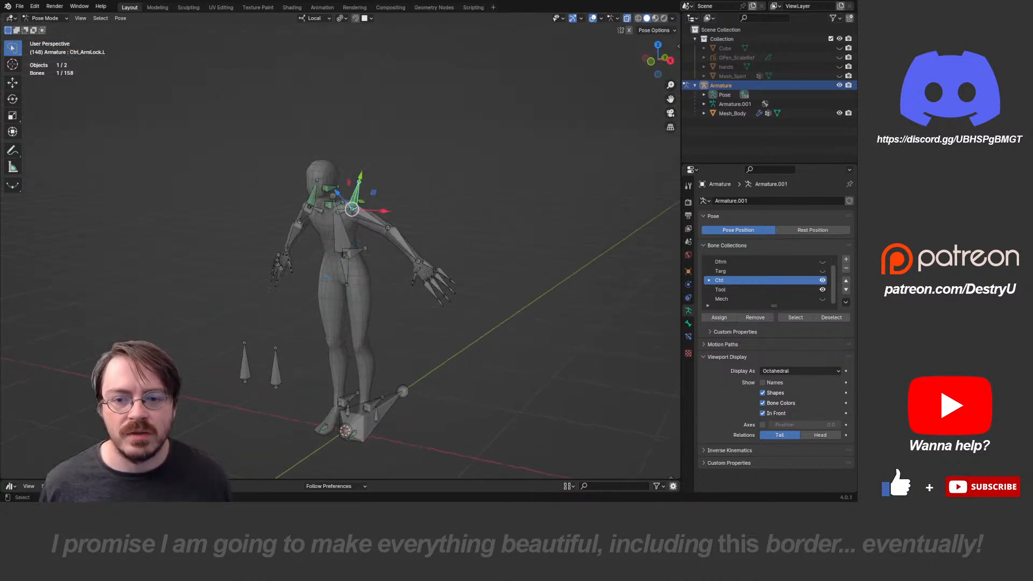
click(688, 336)
drag(821, 463, 745, 464)
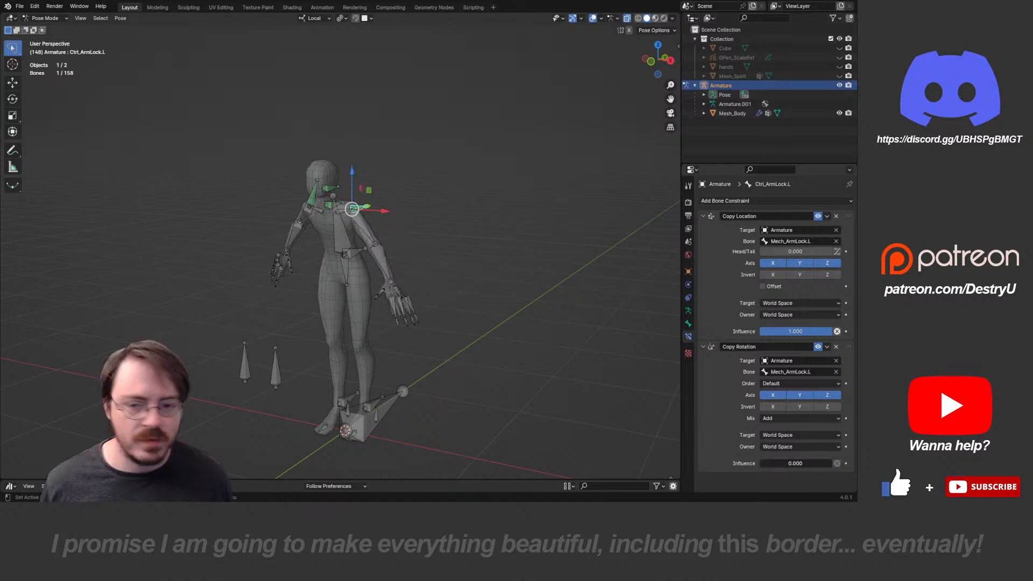
click(313, 193)
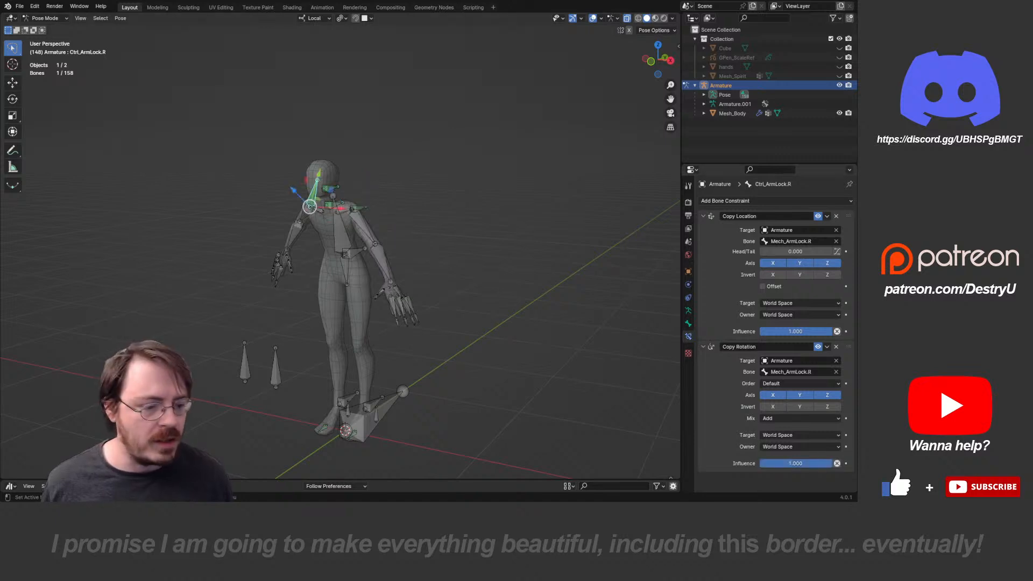
drag(821, 463, 745, 464)
- Test rotating Ctrl_Shoulder.R and, about local X, Ctrl_Torso to check how the arms follow, cancelling both rotations
middle_drag(409, 275, 460, 274)
click(356, 211)
key(r)
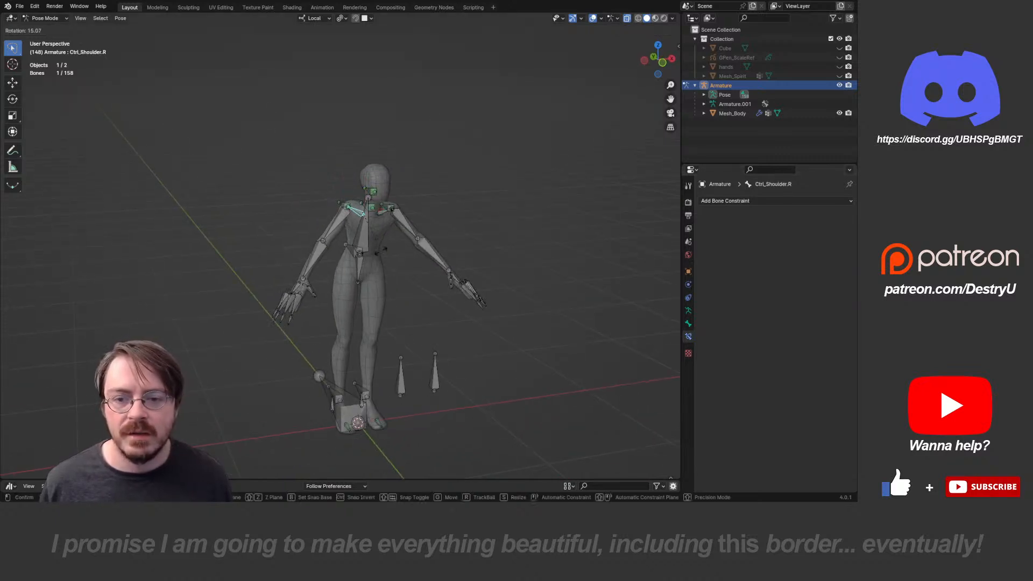
right_click(381, 251)
click(367, 239)
key(r)
key(x)
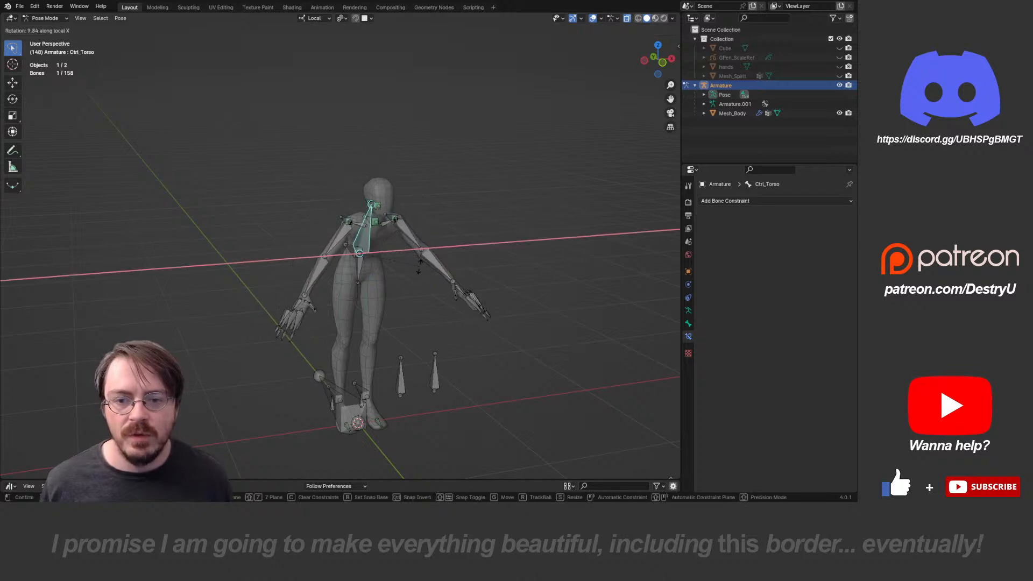
right_click(419, 267)
- Clear the rotation of all bones to restore the rest pose and deselect them
key(a)
key(alt+r)
key(alt+a)
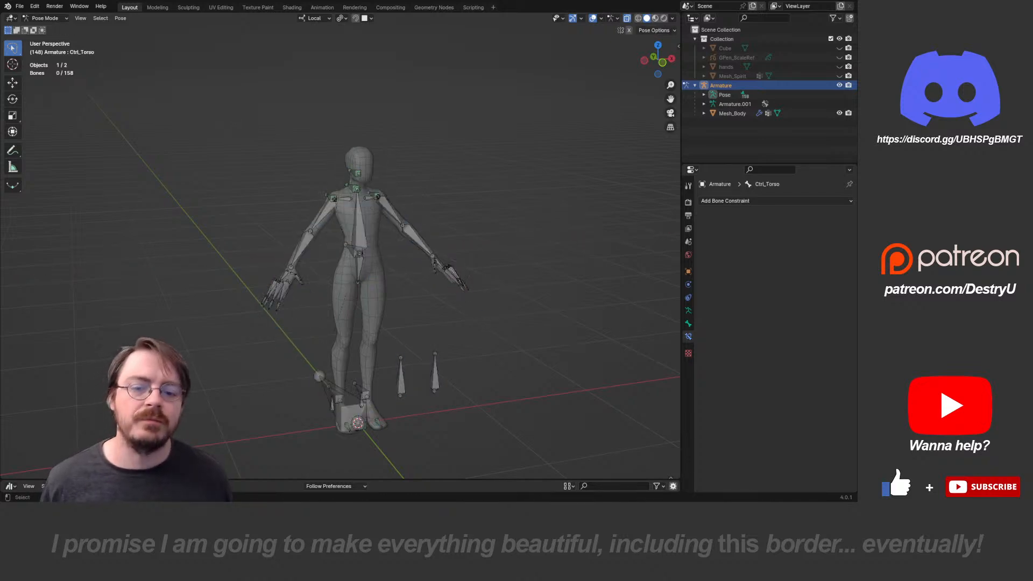
- Leave Pose Mode for Object Mode and deselect every object
middle_drag(419, 269, 337, 269)
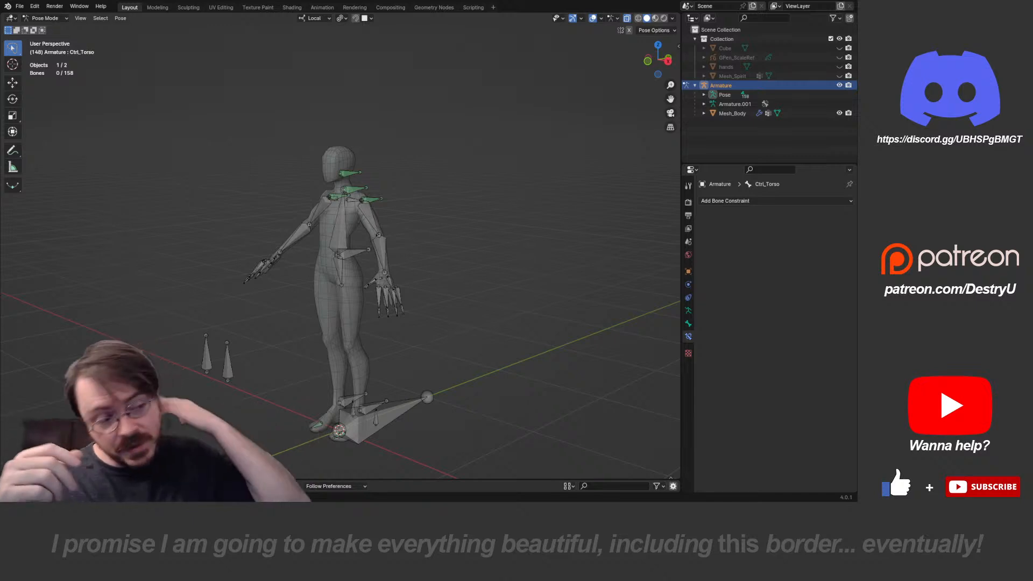
scroll(339, 248, up, 4)
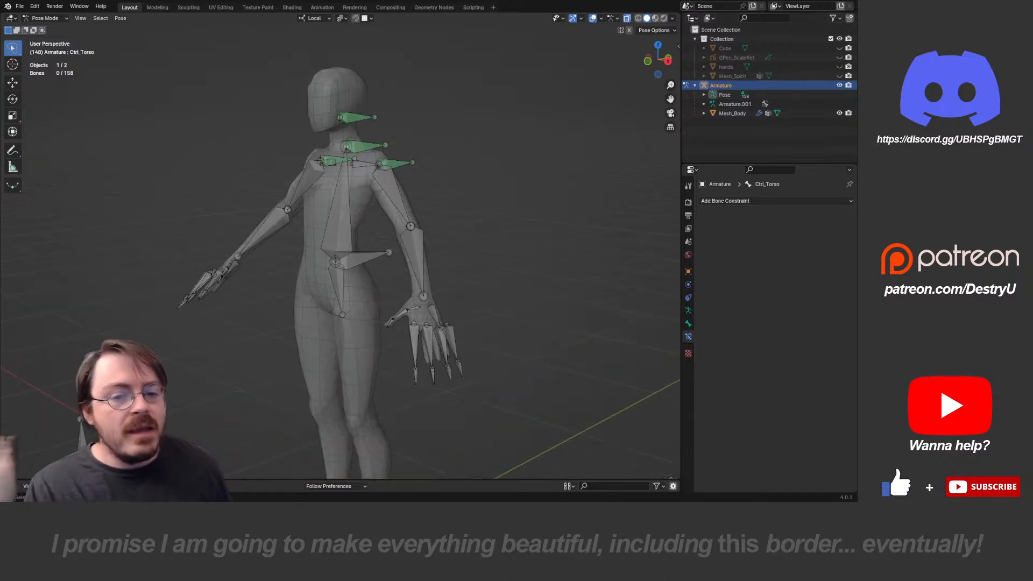
click(419, 256)
scroll(419, 256, down, 4)
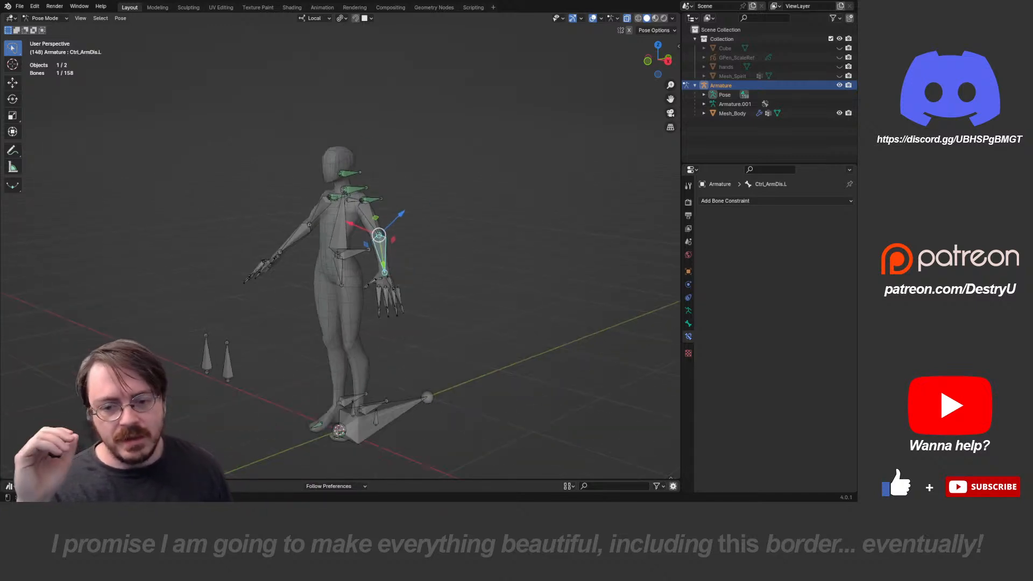
key(alt+a)
key(ctrl+Tab)
click(418, 259)
key(alt+a)
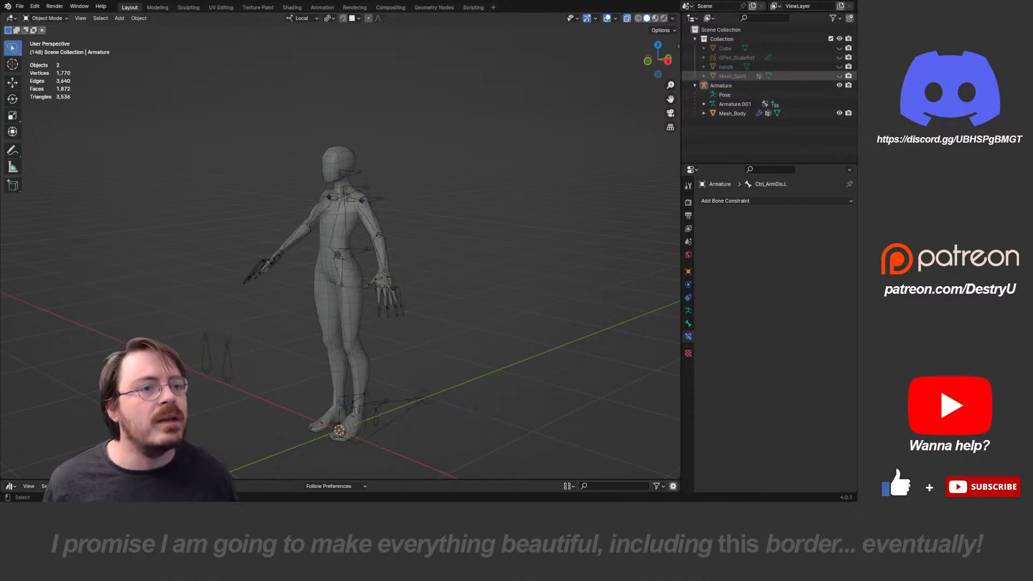
- Create a new collection in the scene and name it Custom Shapes
right_click(698, 143)
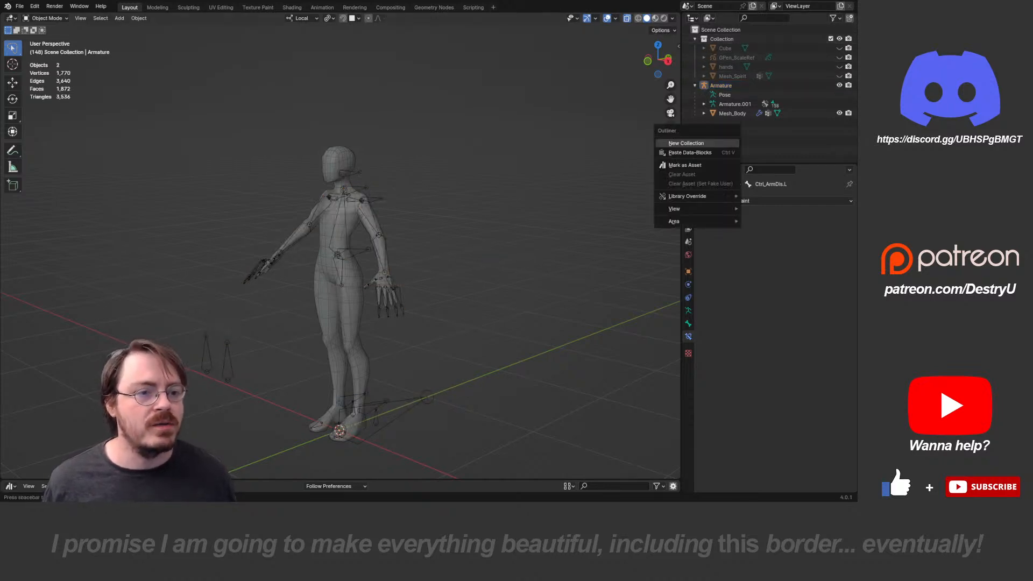
click(686, 143)
double_click(724, 85)
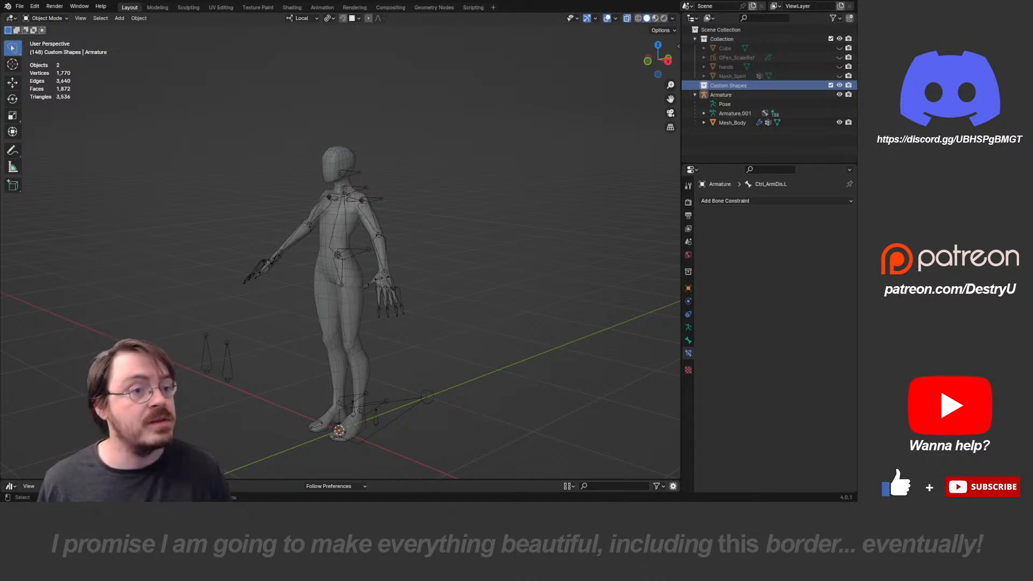
drag(716, 85, 726, 140)
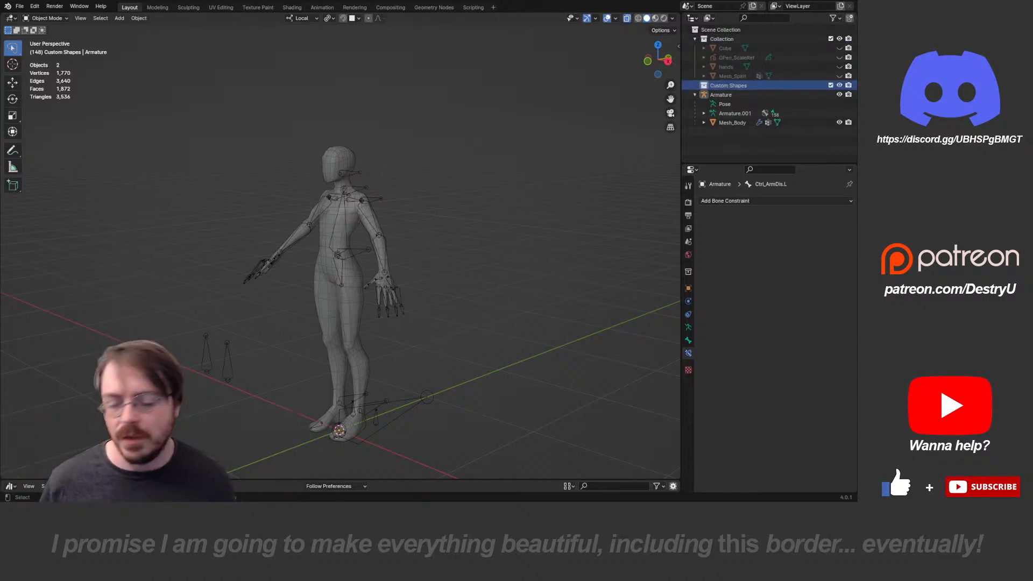
- Select the armature object and switch it back to Pose Mode
shift+middle_drag(345, 269, 352, 223)
click(721, 94)
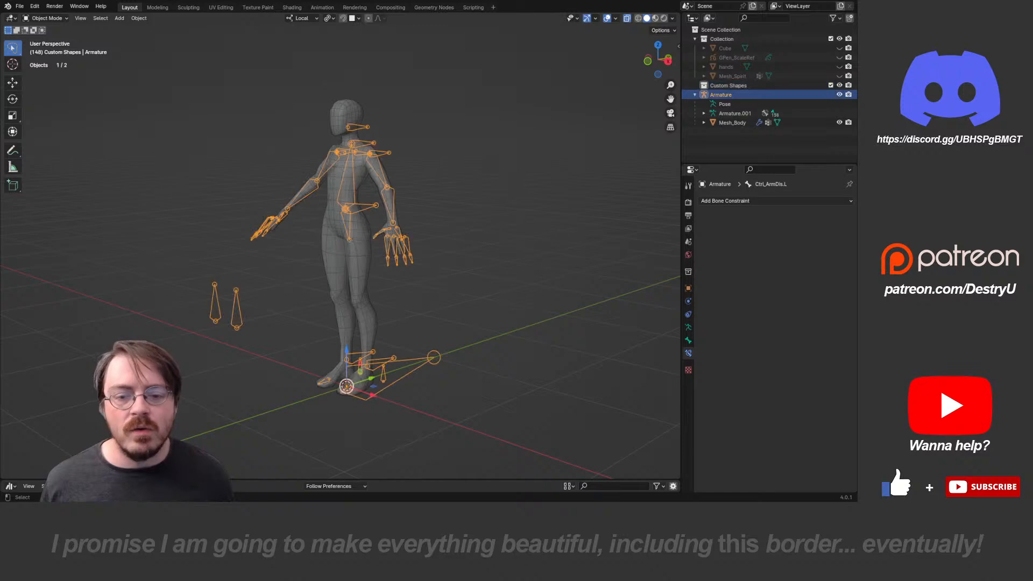
key(Tab)
click(434, 296)
scroll(340, 250, up, 2)
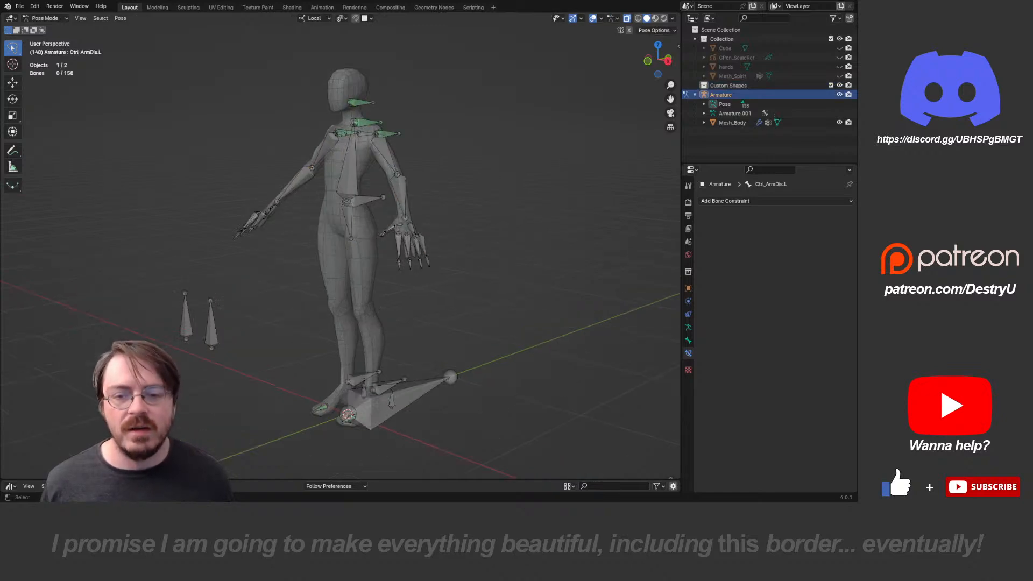
- Examine the shape and placement of the Root and Ctrl_ArmDis.L bones in Edit Mode
key(Tab)
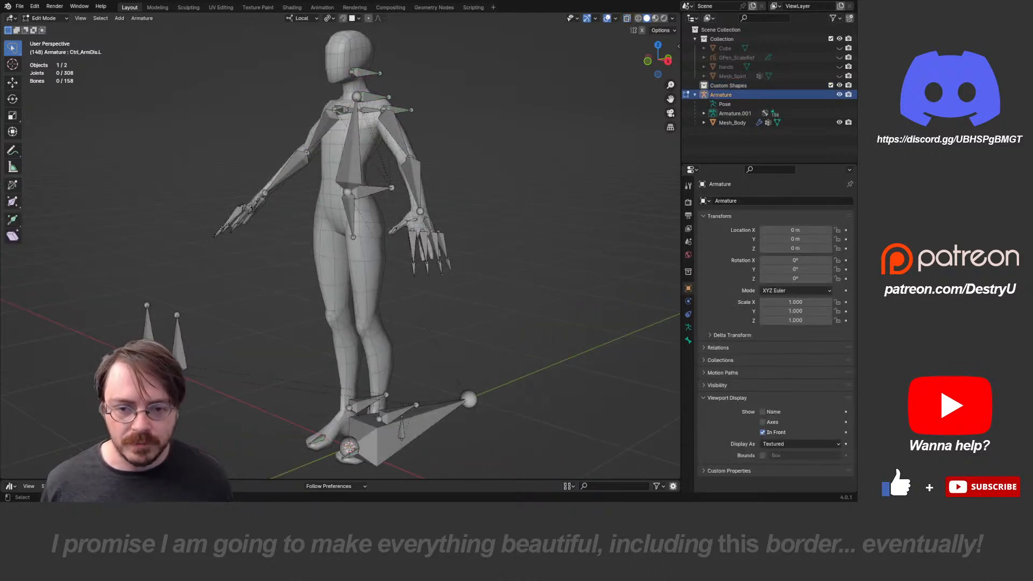
click(420, 425)
middle_drag(420, 425, 422, 304)
middle_drag(422, 304, 377, 412)
middle_drag(376, 412, 439, 439)
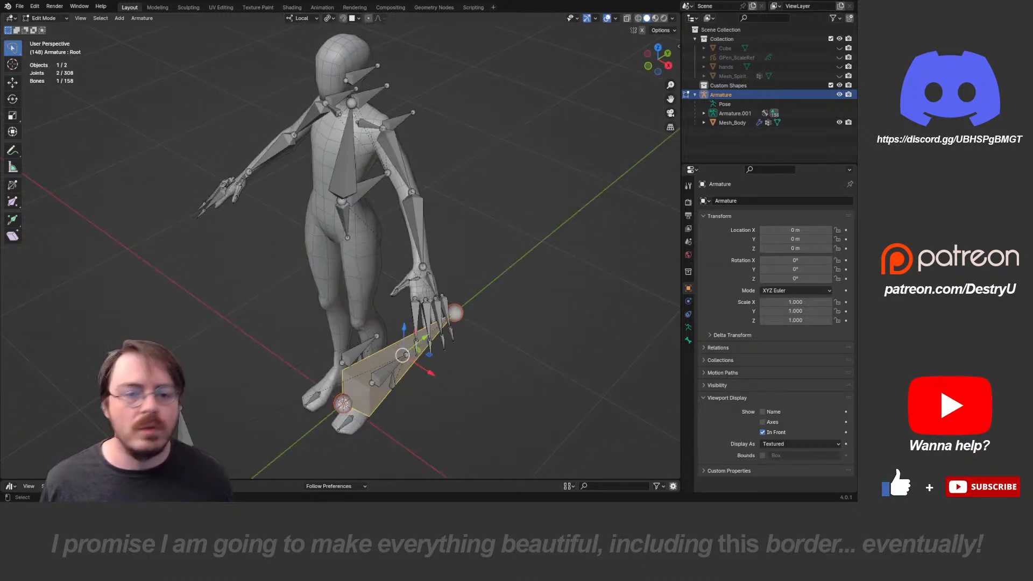
click(424, 228)
middle_drag(424, 228, 465, 229)
scroll(431, 215, up, 3)
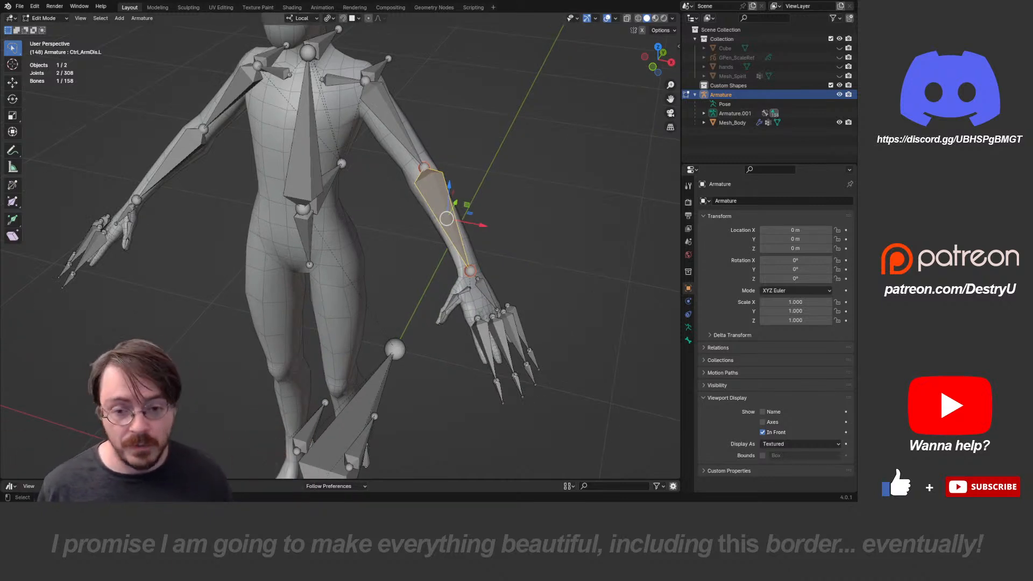
scroll(345, 242, down, 3)
- Return to Object Mode and add a mesh cube at the world origin inside the Custom Shapes collection
key(Tab)
scroll(345, 242, up, 2)
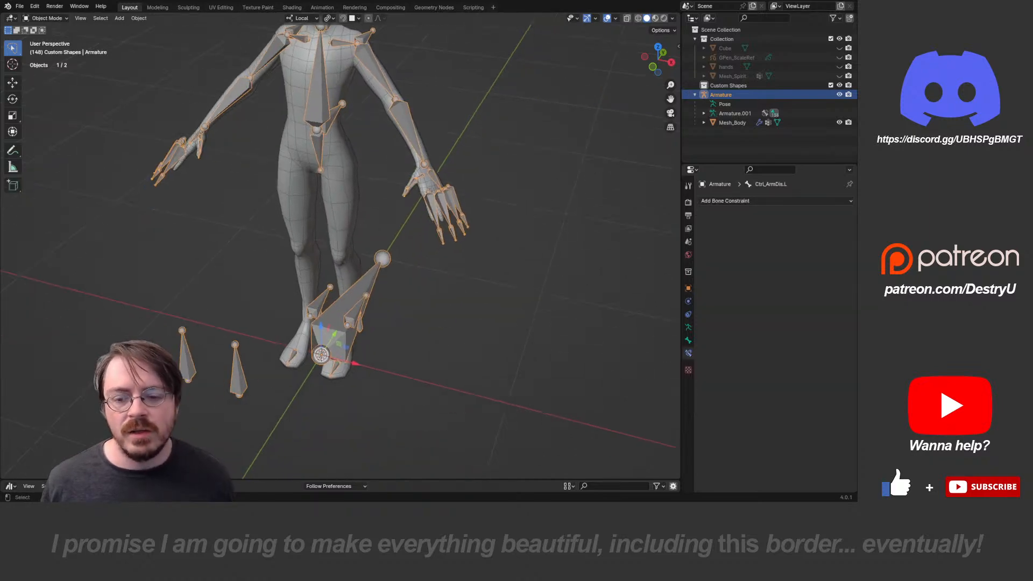
key(shift+a)
mouse_move(344, 297)
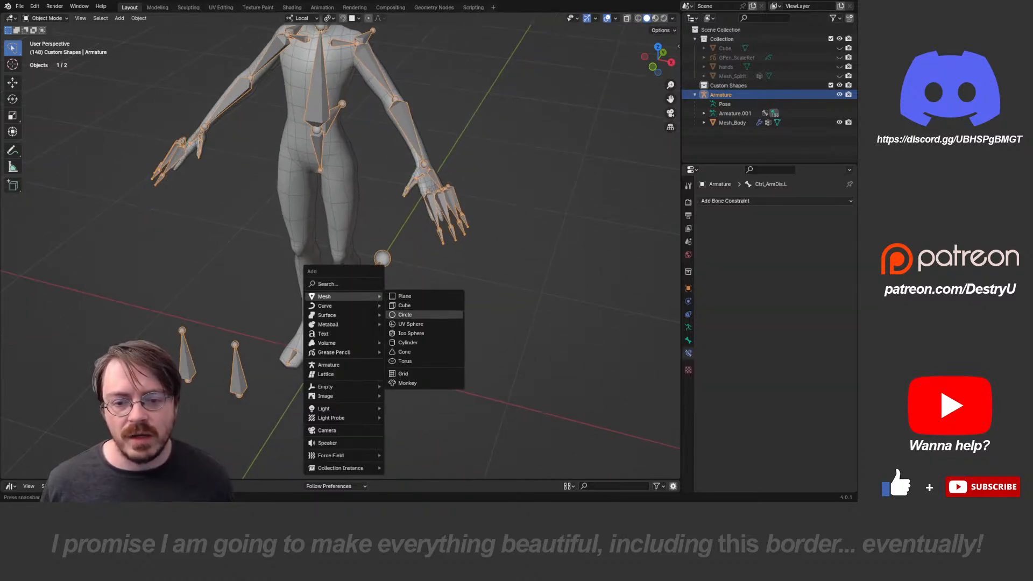
click(404, 306)
middle_drag(403, 306, 352, 286)
scroll(507, 294, down, 3)
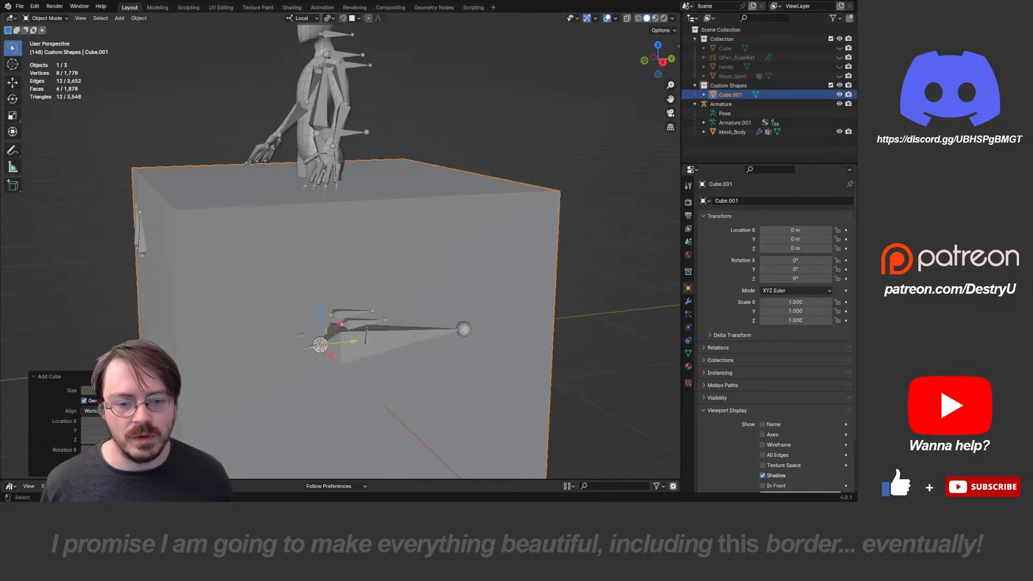
- Scale the cube's mesh down uniformly in Edit Mode to a small block around the feet and return to Object Mode
key(ctrl+Tab)
click(570, 294)
key(s)
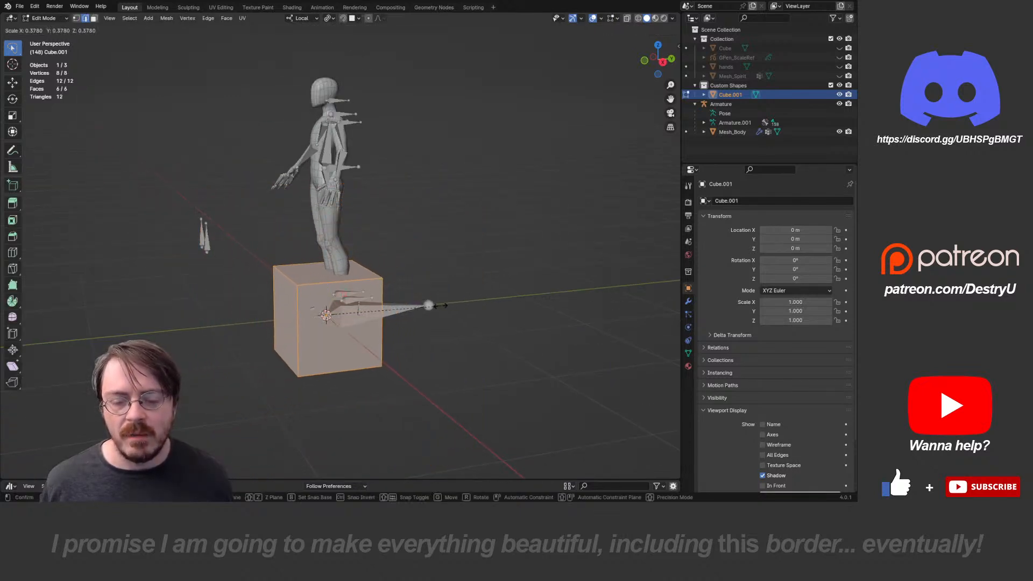
key(Return)
key(ctrl+Tab)
click(183, 268)
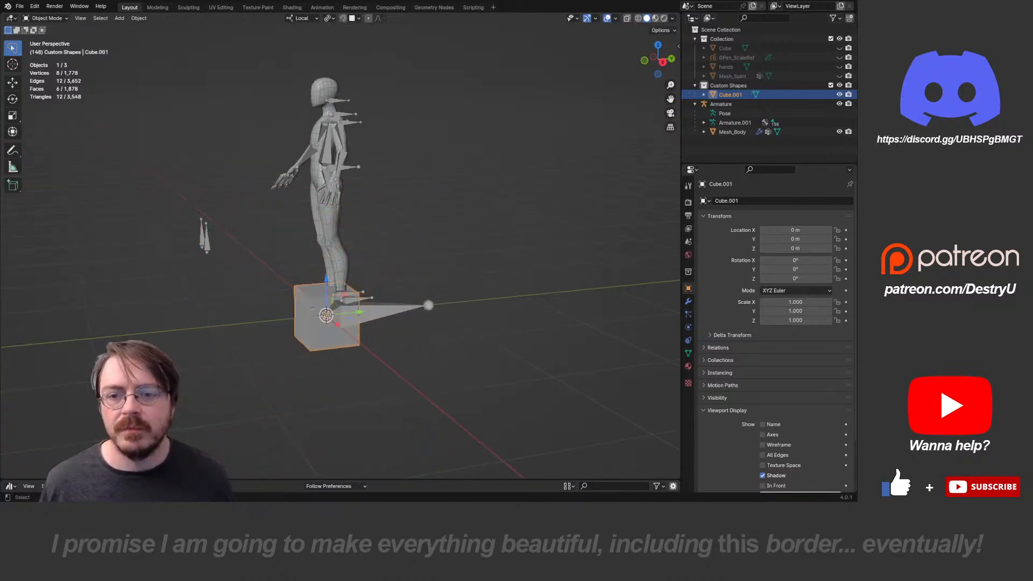
- Put the armature in Pose Mode and assign Cube.001 as the custom shape object of the Ctrl_ArmDis.L bone
click(386, 312)
shift+middle_drag(386, 312, 345, 307)
key(ctrl+Tab)
scroll(363, 411, up, 2)
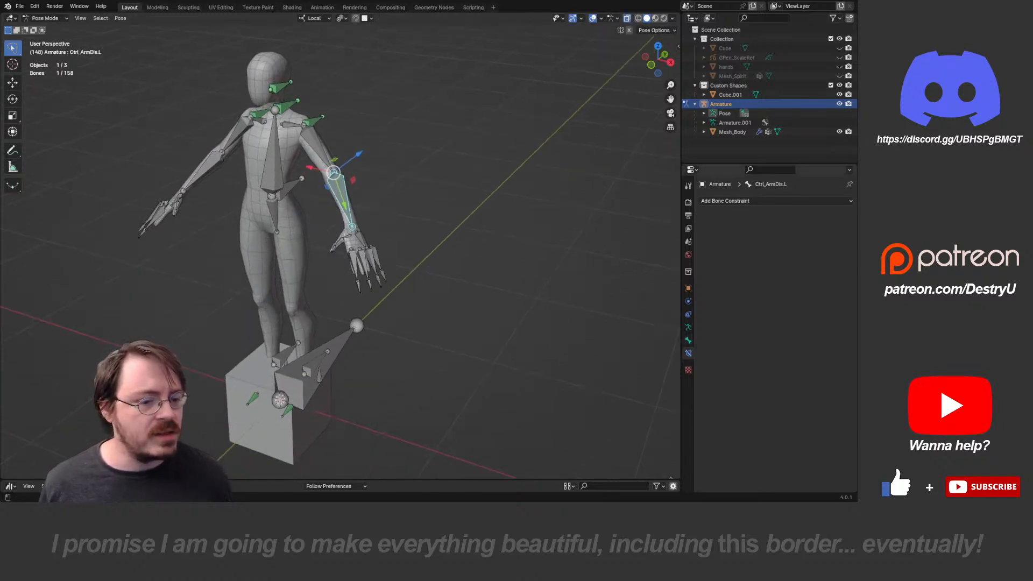
click(689, 340)
scroll(775, 333, down, 4)
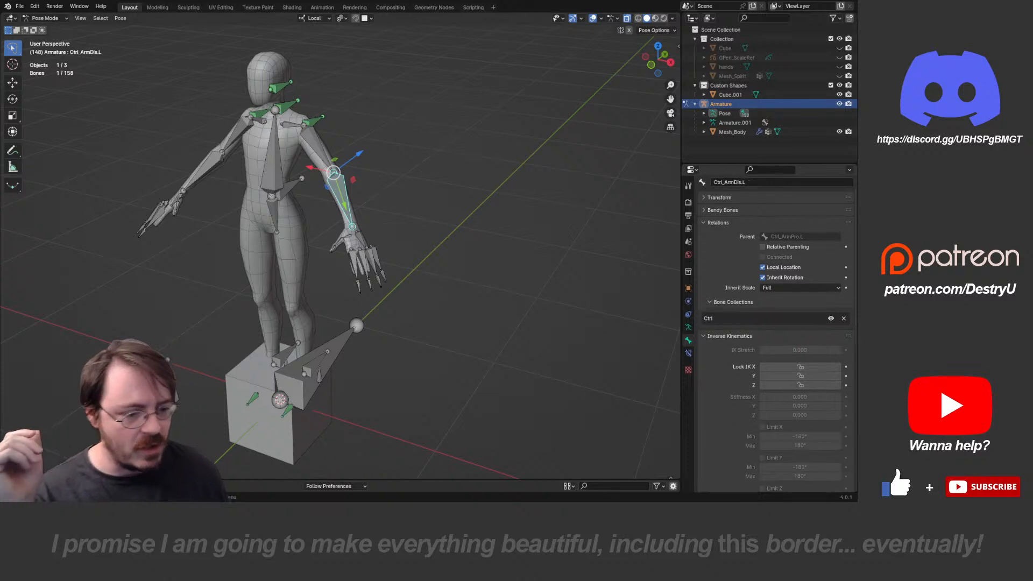
click(729, 262)
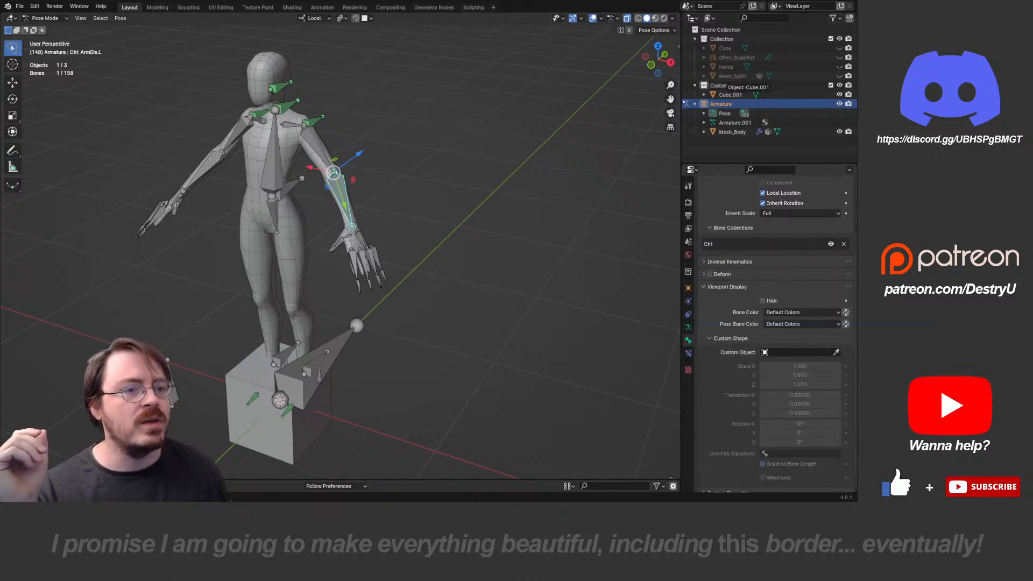
click(728, 96)
- Try rotating the Ctrl_ArmDis.L bone freely and about its X axis, then deselect all bones
mouse_move(442, 226)
middle_down()
mouse_move(489, 240)
mouse_move(492, 258)
mouse_move(451, 236)
middle_up()
key(r)
right_click(404, 251)
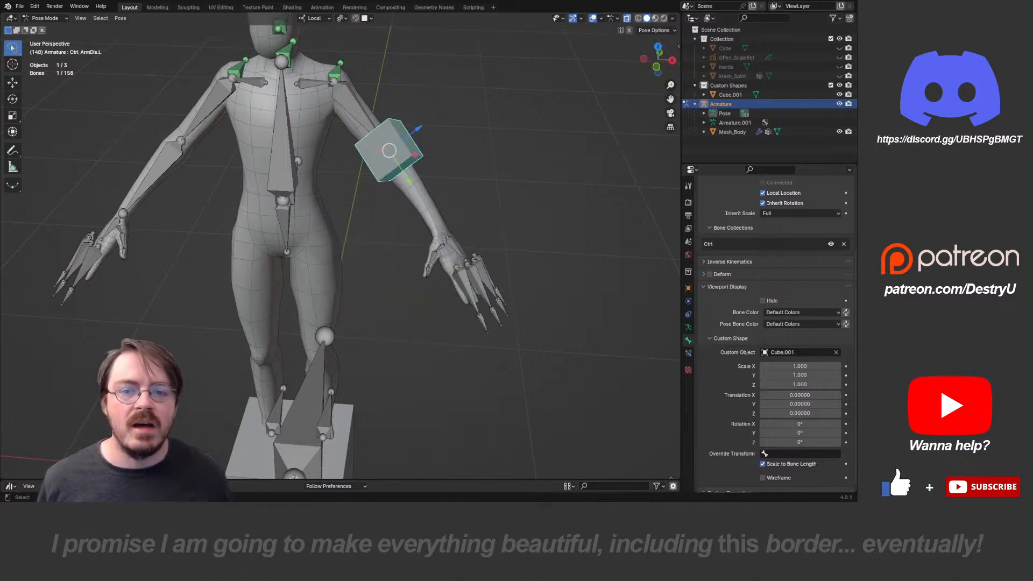
key(r)
key(x)
right_click(459, 174)
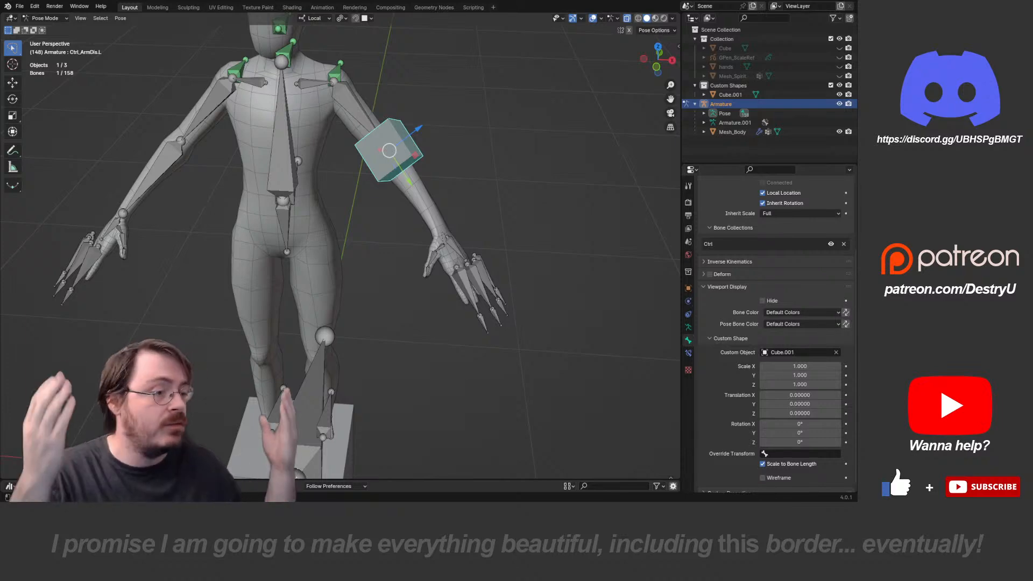
middle_drag(377, 215, 375, 176)
key(alt+a)
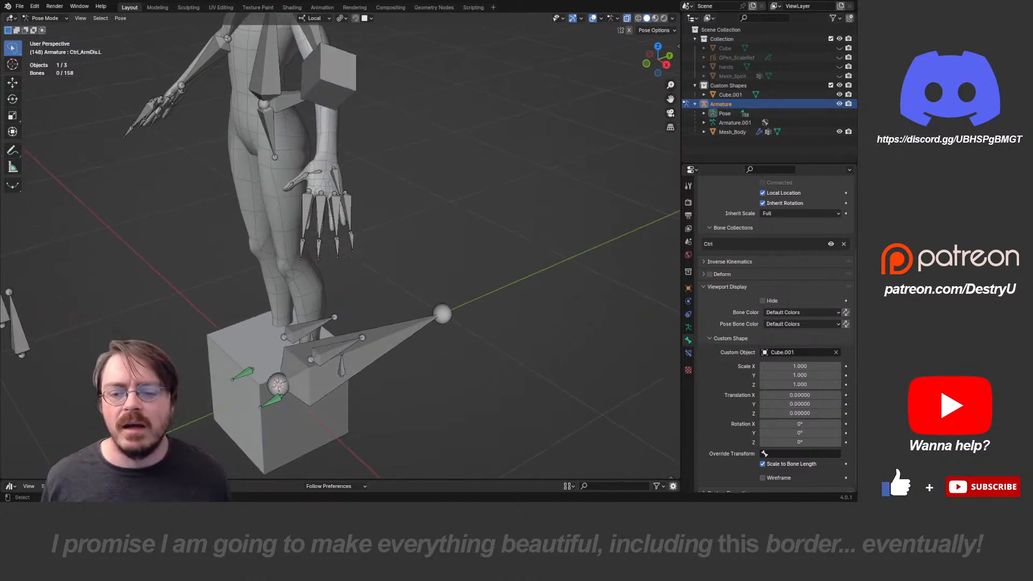
- Delete all of Cube.001's geometry in Edit Mode and add a Monkey mesh in its place
click(156, 406)
click(240, 420)
key(Tab)
scroll(239, 420, down, 3)
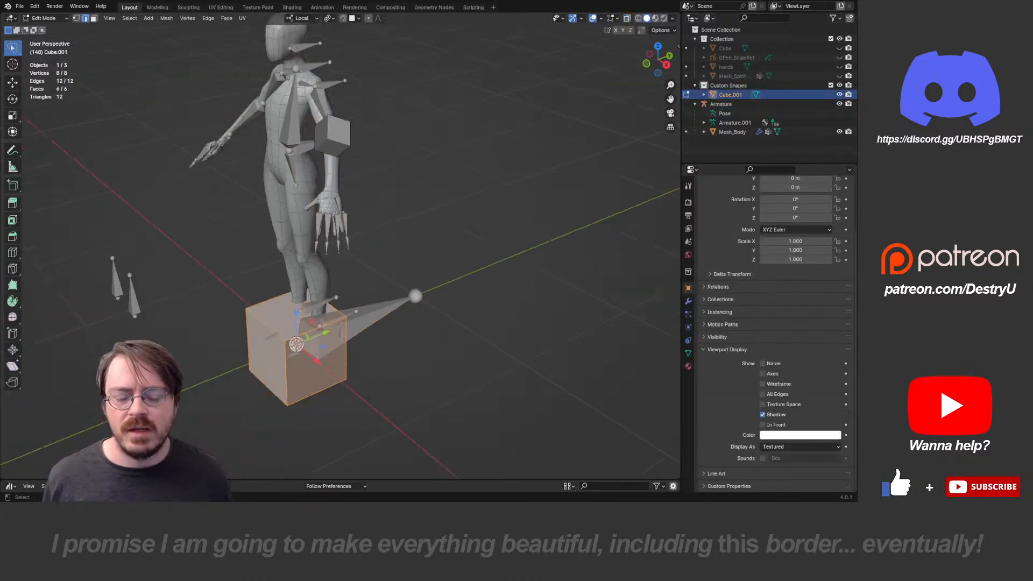
key(x)
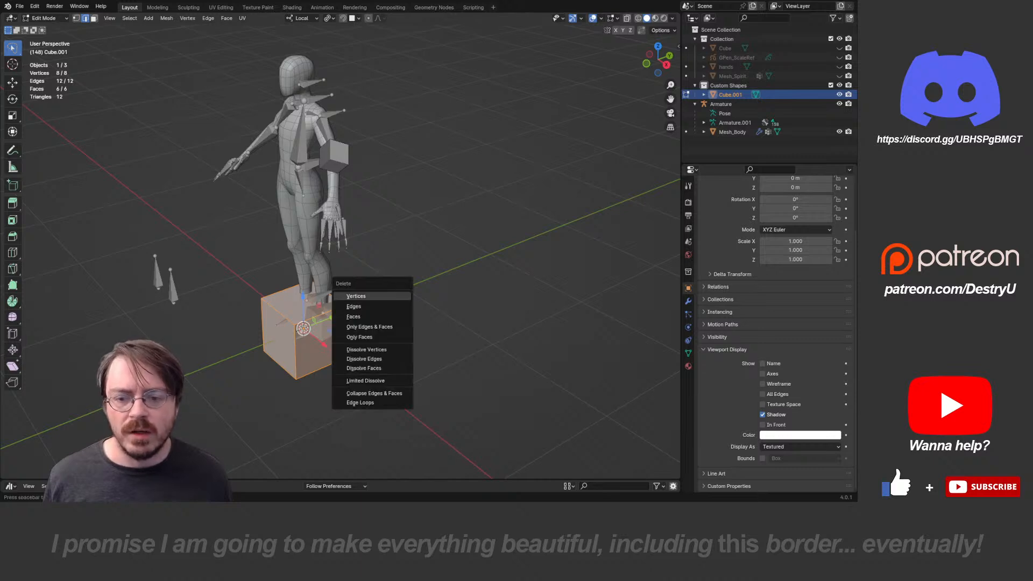
key(Return)
key(shift+a)
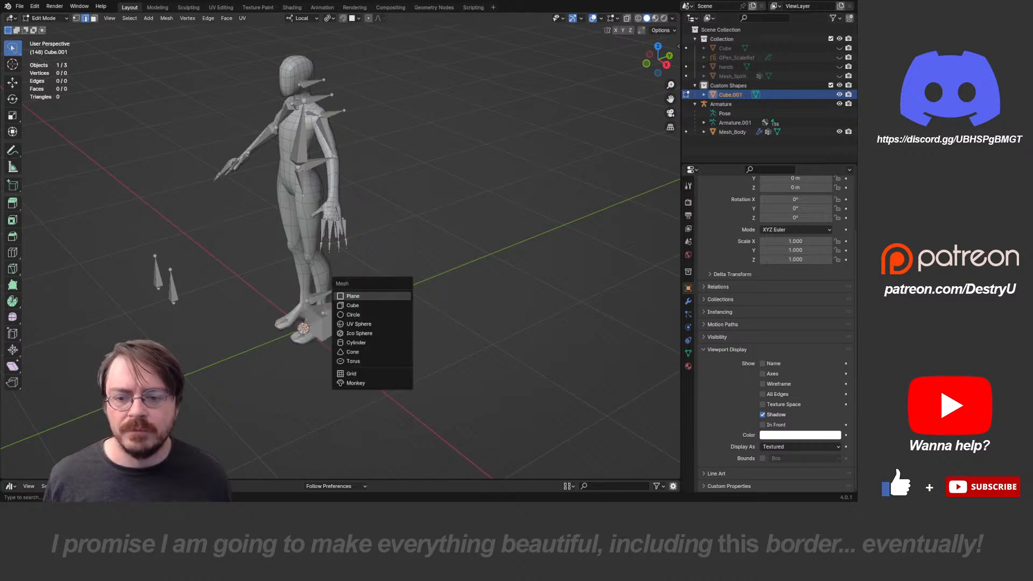
click(356, 383)
key(s)
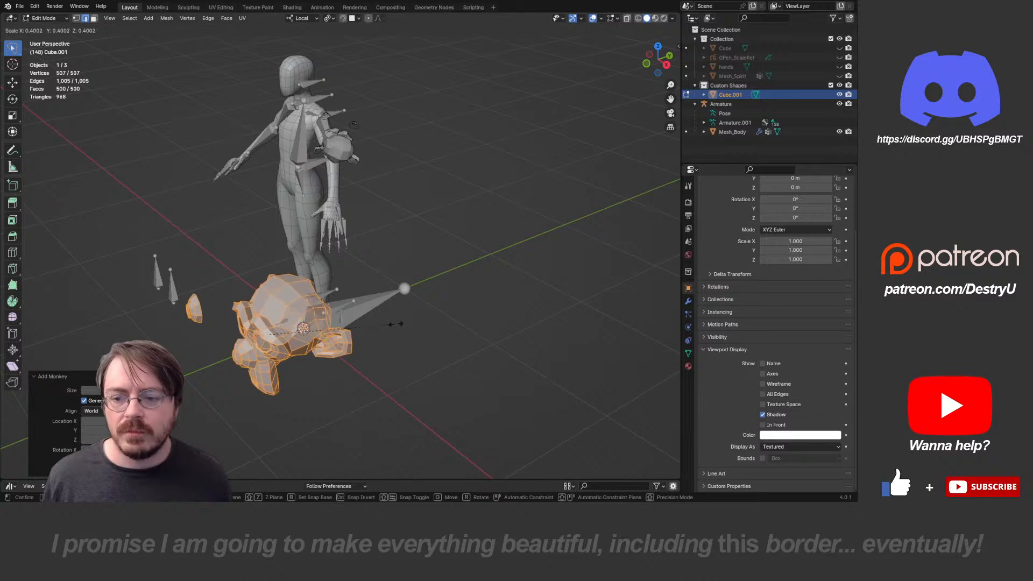
click(397, 324)
key(s)
click(376, 332)
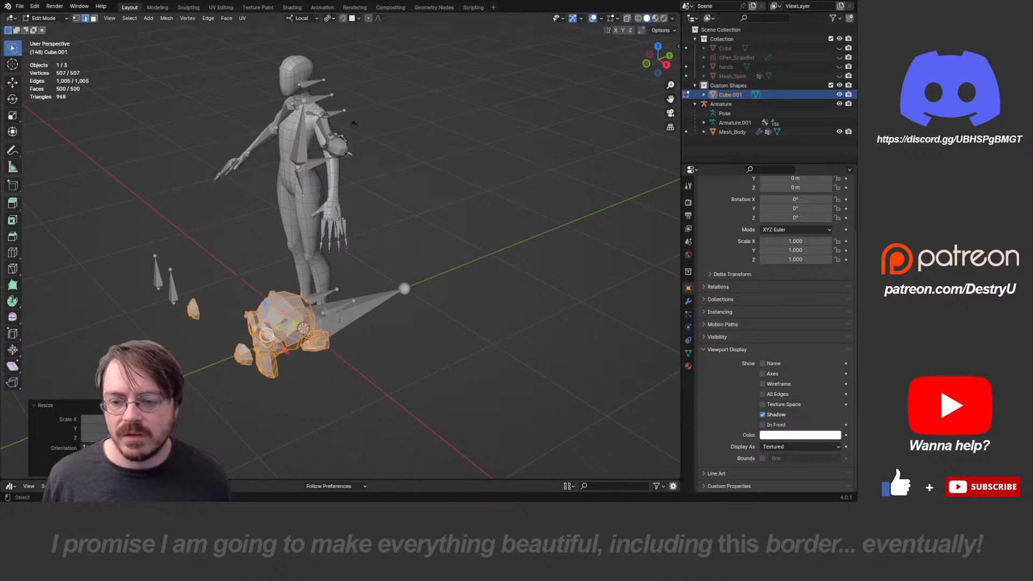
key(ctrl+z)
key(ctrl+z)
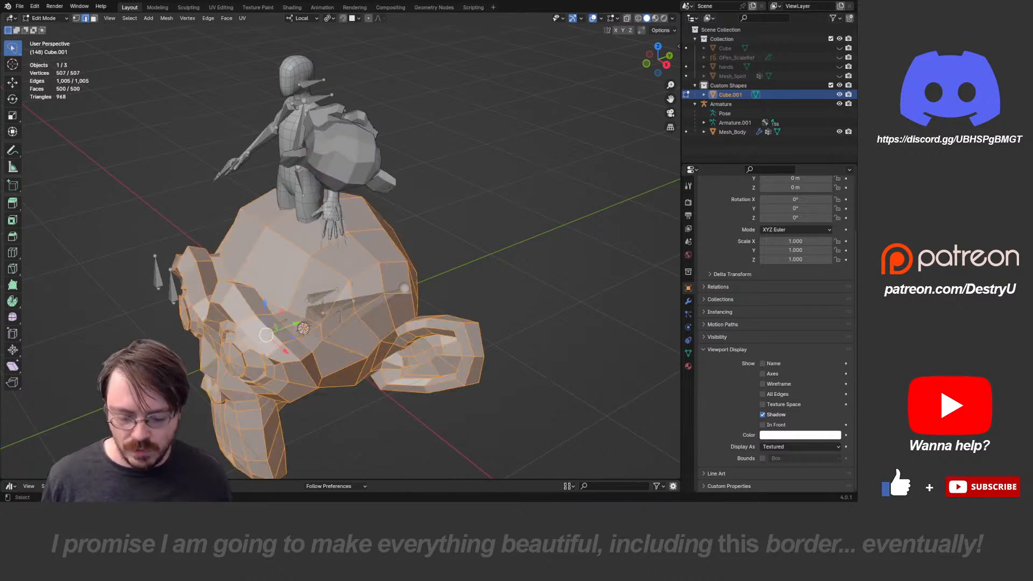
- Change the transform pivot so the monkey scales as one piece, and scale its mesh down uniformly to a small head
key(period)
click(488, 268)
key(s)
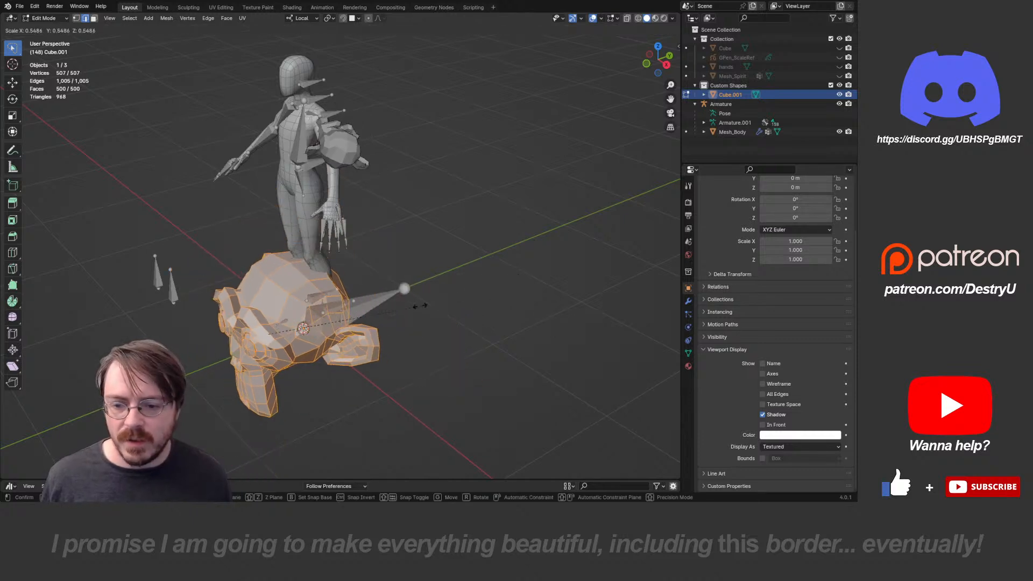
click(310, 326)
- Move the monkey mesh along the Y axis in the right side view until it sits around the object's origin
key(KP_3)
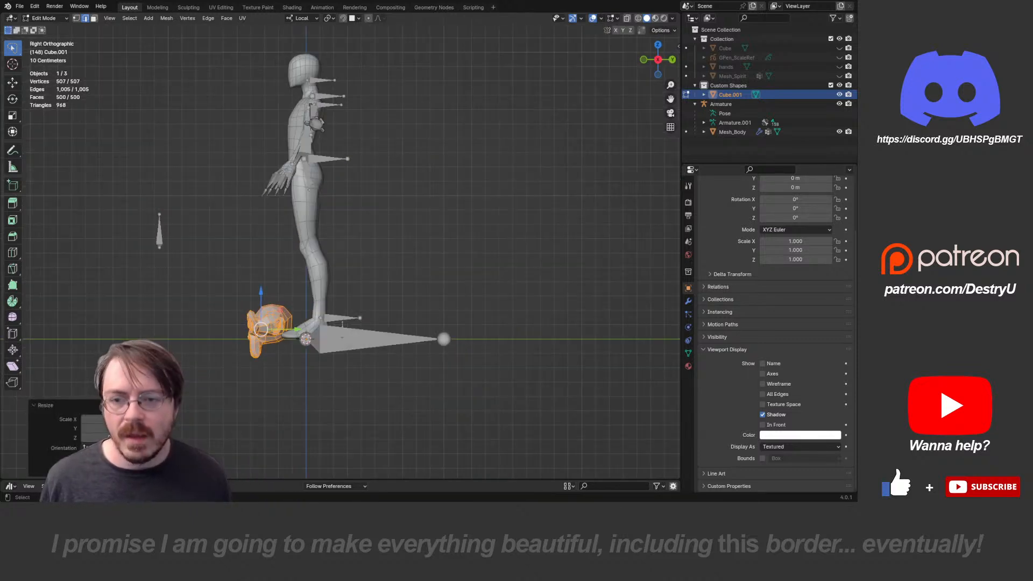
key(g)
key(y)
click(362, 326)
scroll(140, 120, up, 3)
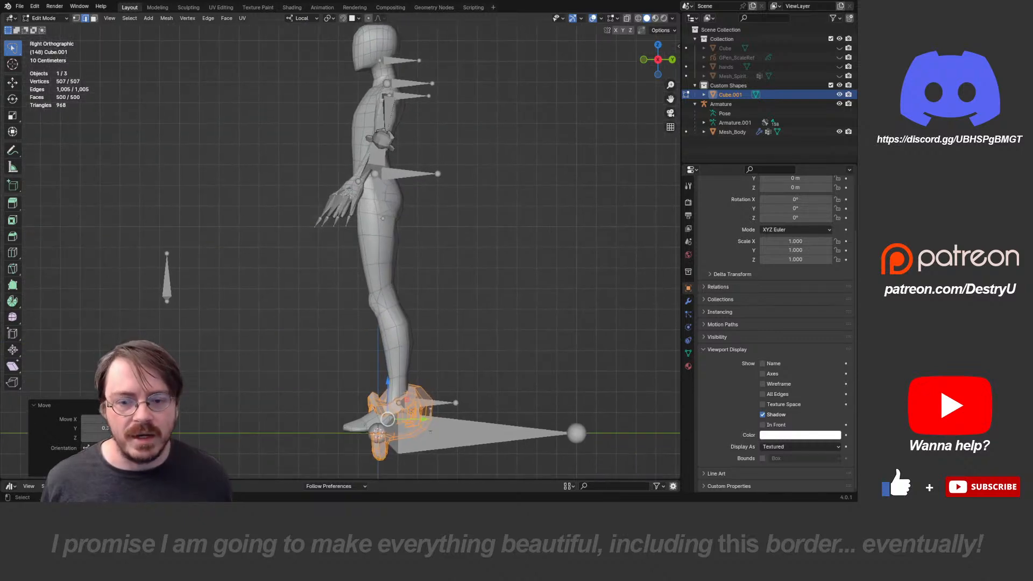
middle_drag(323, 280, 422, 300)
- Return to Object Mode and try moving the monkey object freely to test its effect on the bone's custom shape
key(ctrl+Tab)
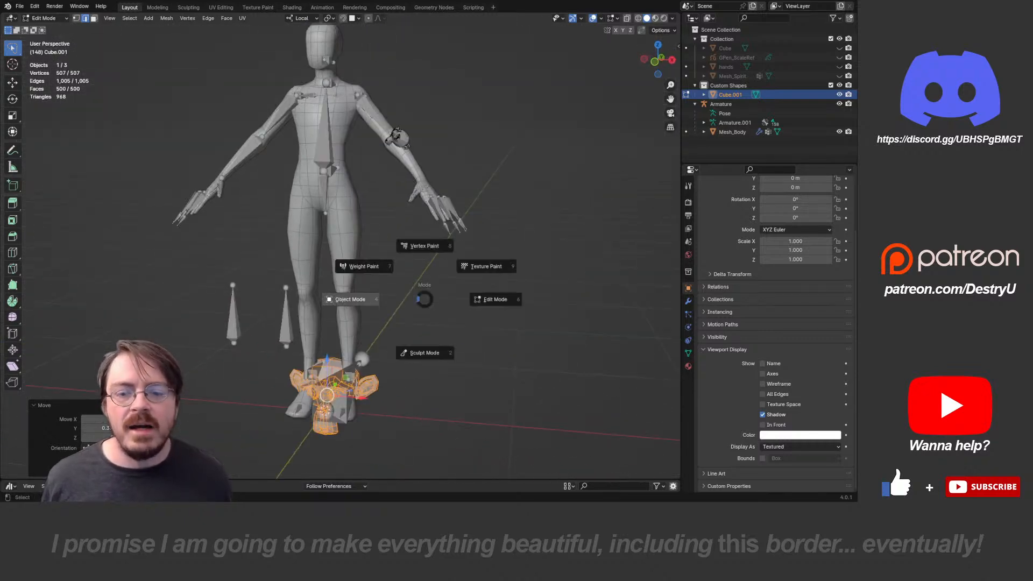
click(352, 300)
key(g)
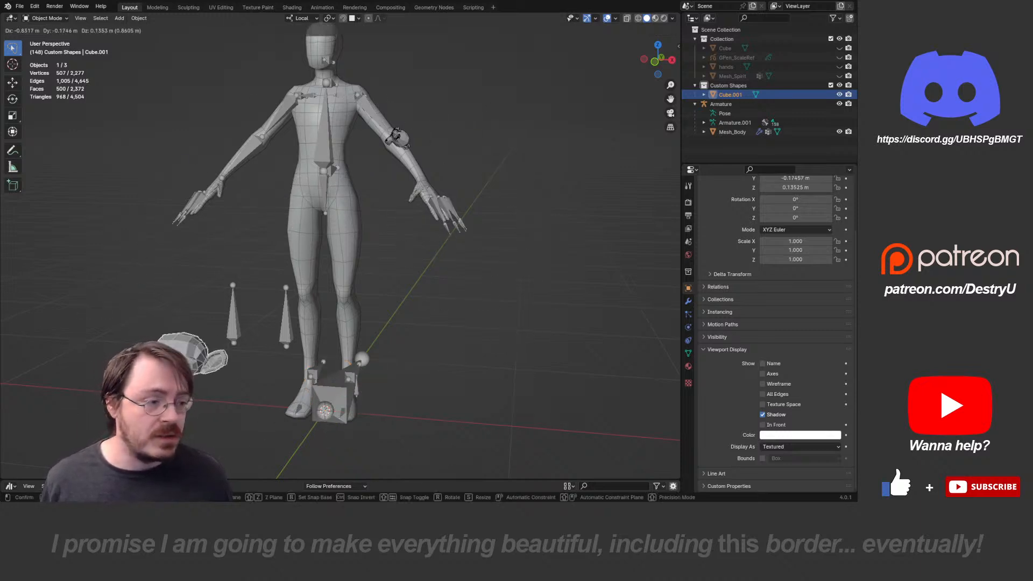
scroll(333, 258, down, 4)
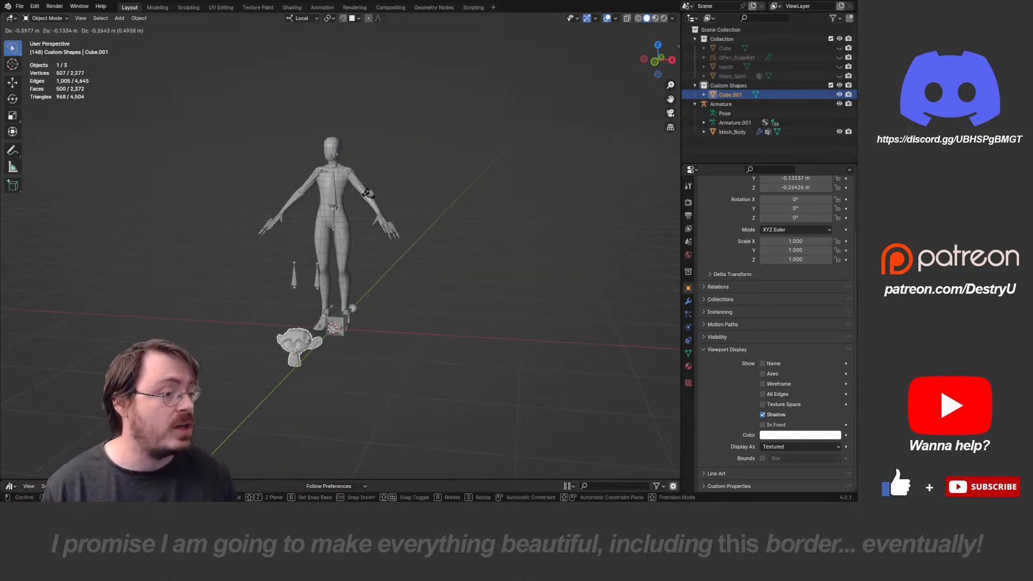
key(Escape)
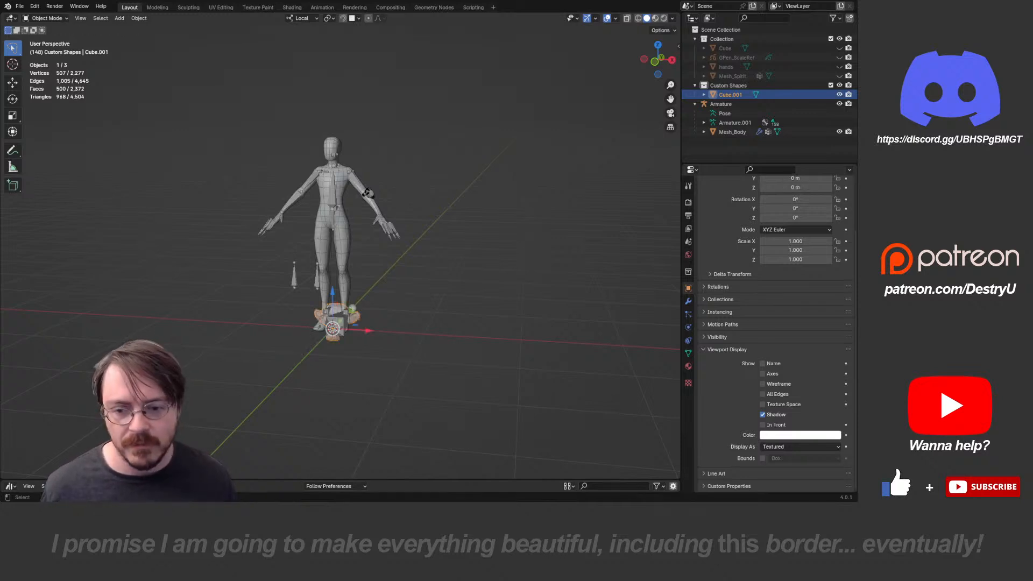
middle_drag(377, 258, 299, 256)
scroll(334, 258, up, 4)
- Try moving the monkey mesh along Y, X and Z in Edit Mode to test how the arm bone's custom shape follows
key(ctrl+Tab)
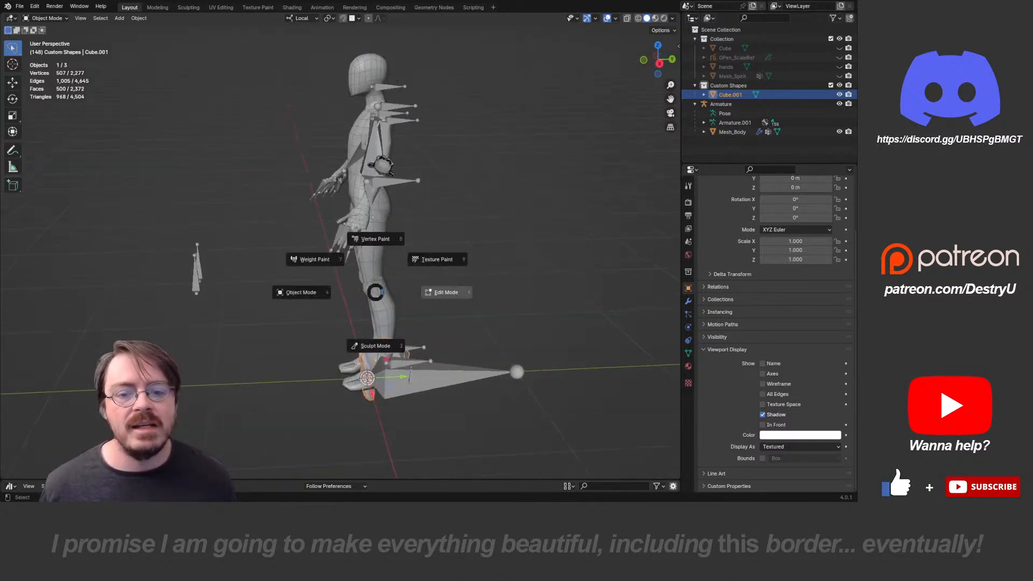
key(g)
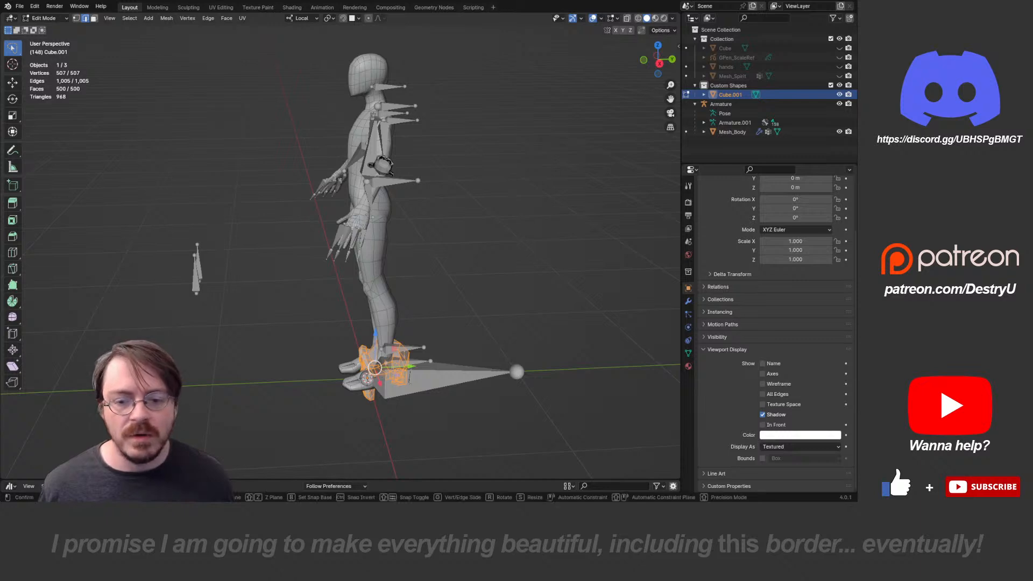
key(y)
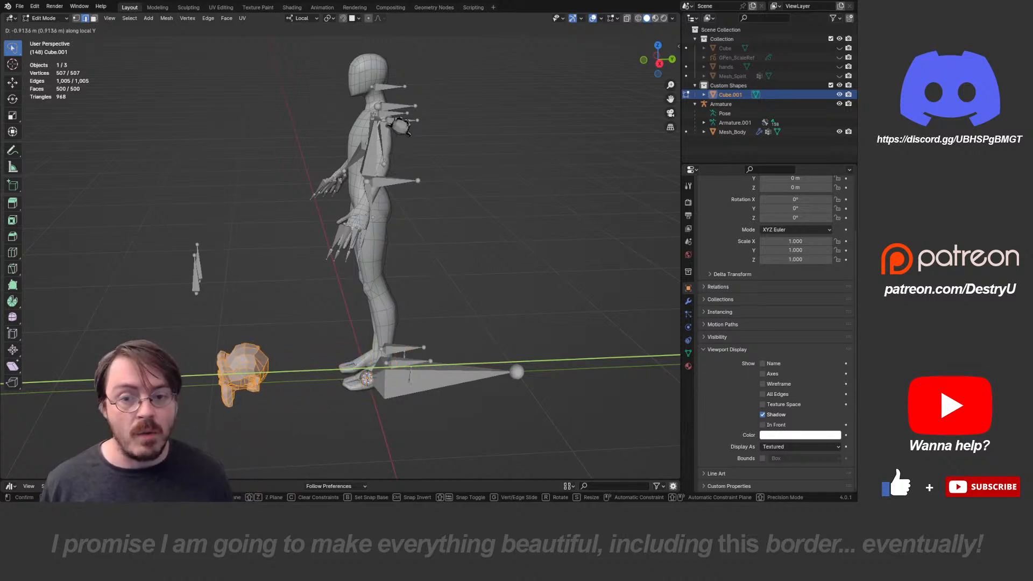
right_click(376, 176)
middle_drag(380, 167, 391, 157)
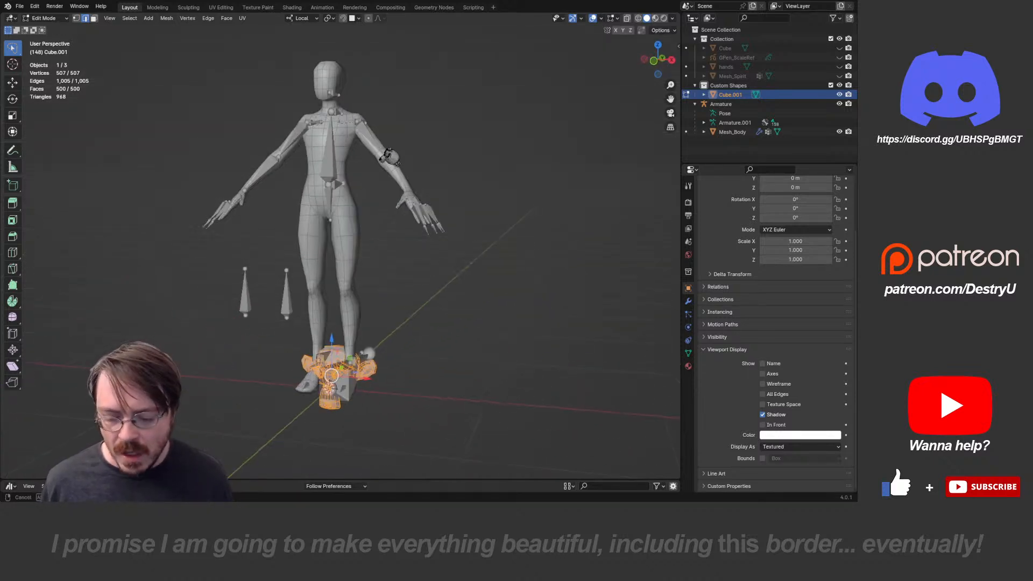
key(g)
key(x)
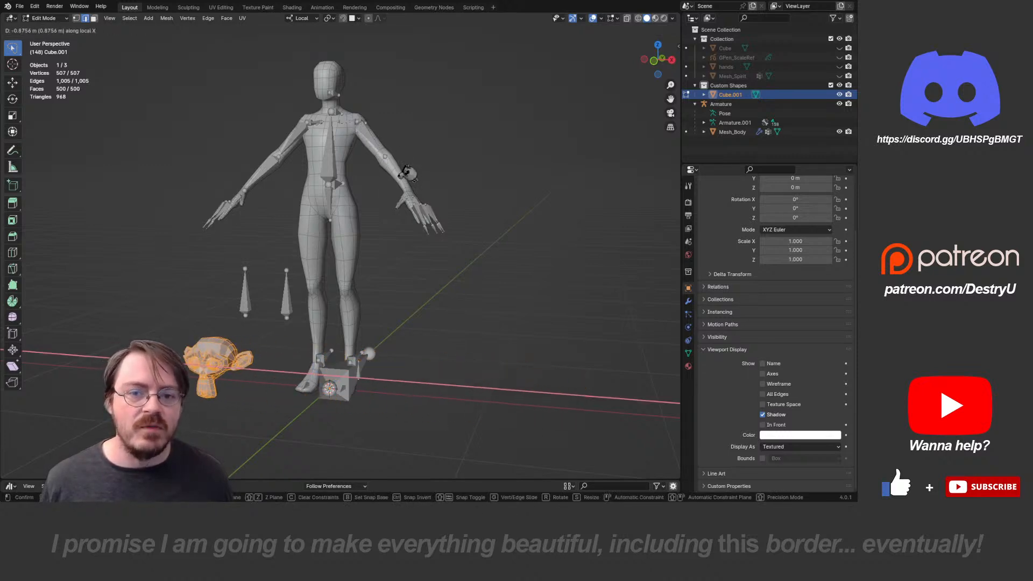
right_click(387, 156)
key(g)
key(z)
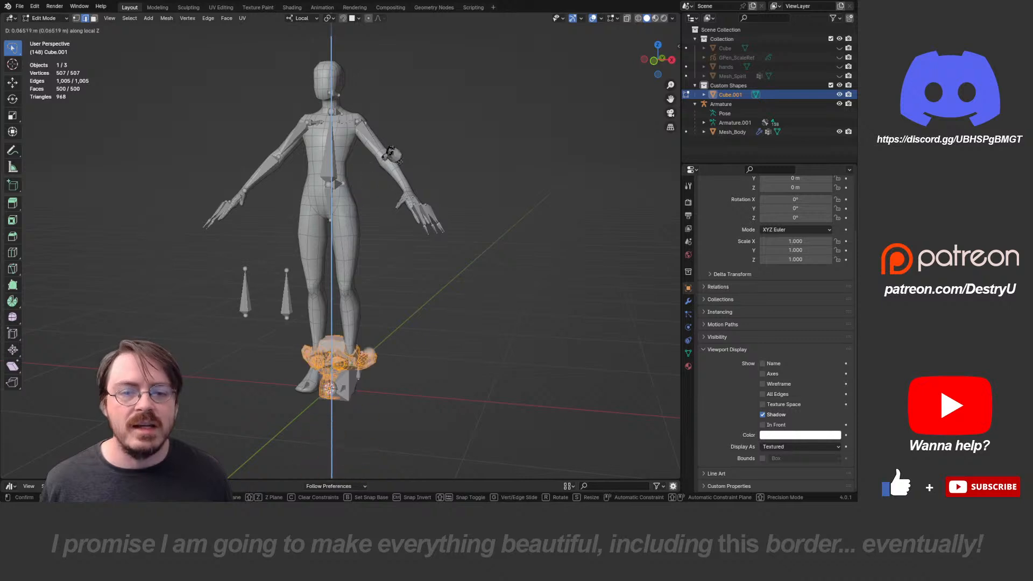
right_click(388, 156)
- Try moving the monkey mesh along X and rotating it while viewing the character from behind
middle_drag(388, 156, 398, 157)
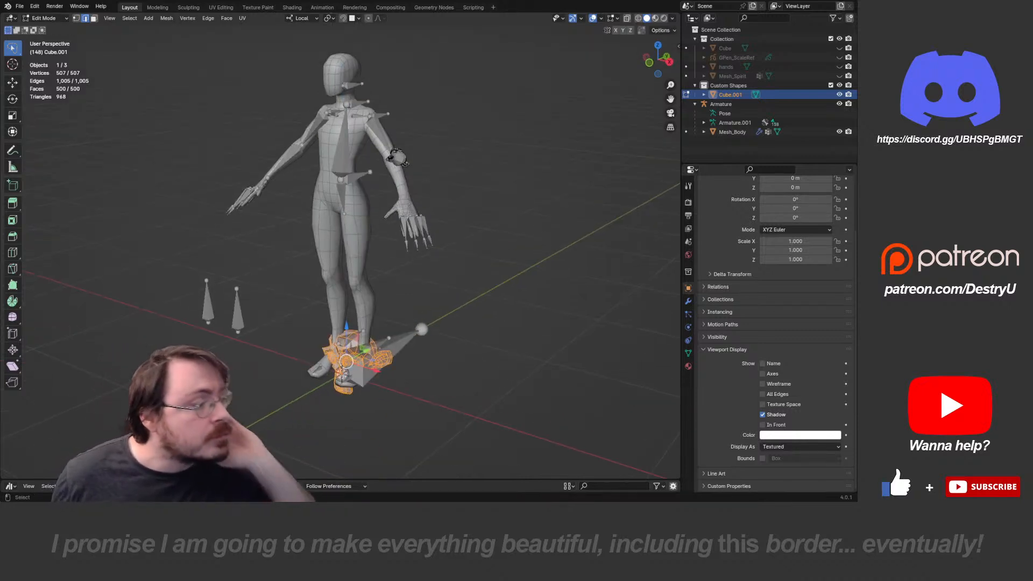
middle_drag(397, 157, 245, 160)
key(g)
key(x)
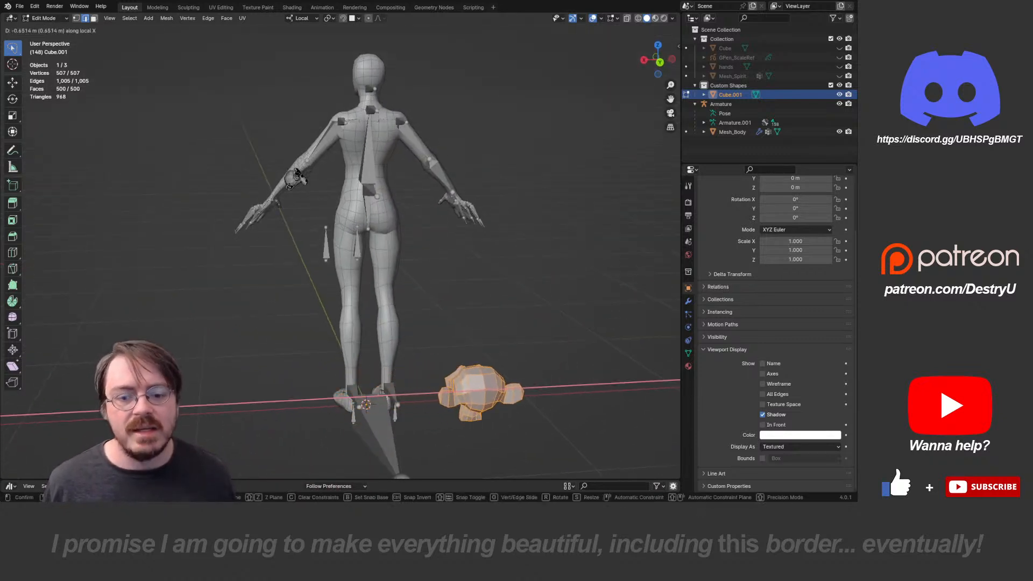
right_click(382, 392)
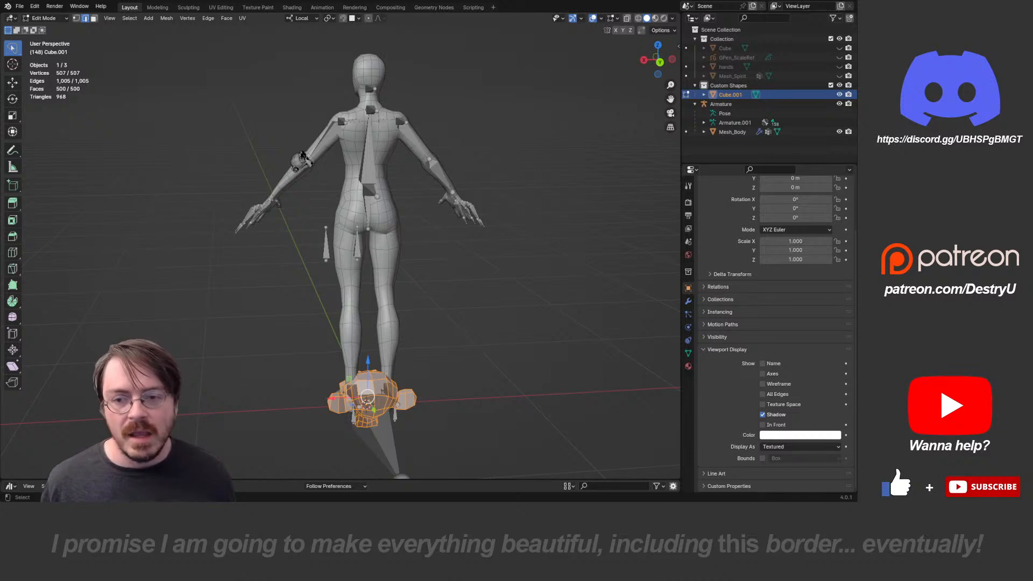
mouse_move(345, 258)
middle_down()
mouse_move(379, 251)
mouse_move(332, 268)
middle_up()
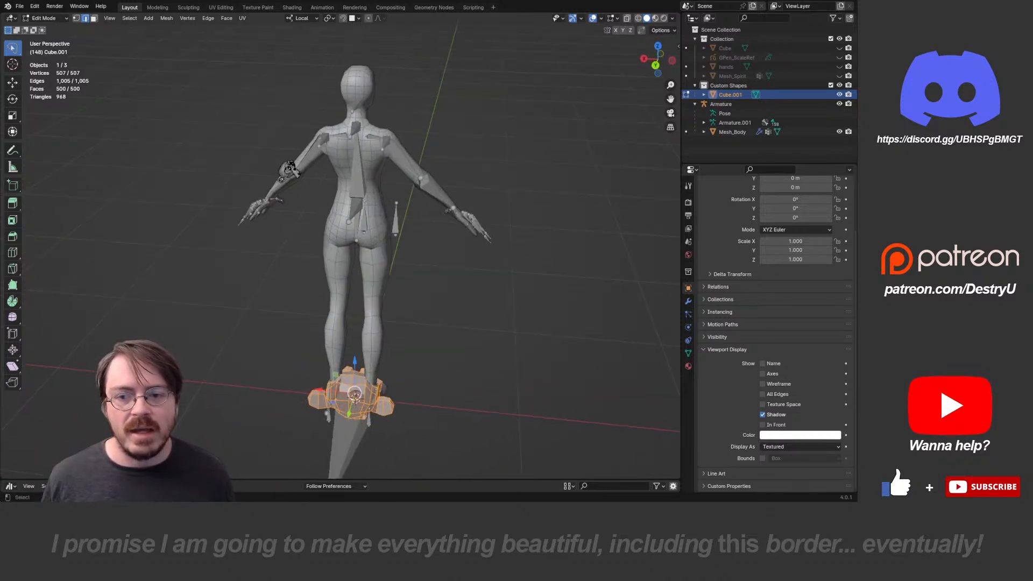
key(r)
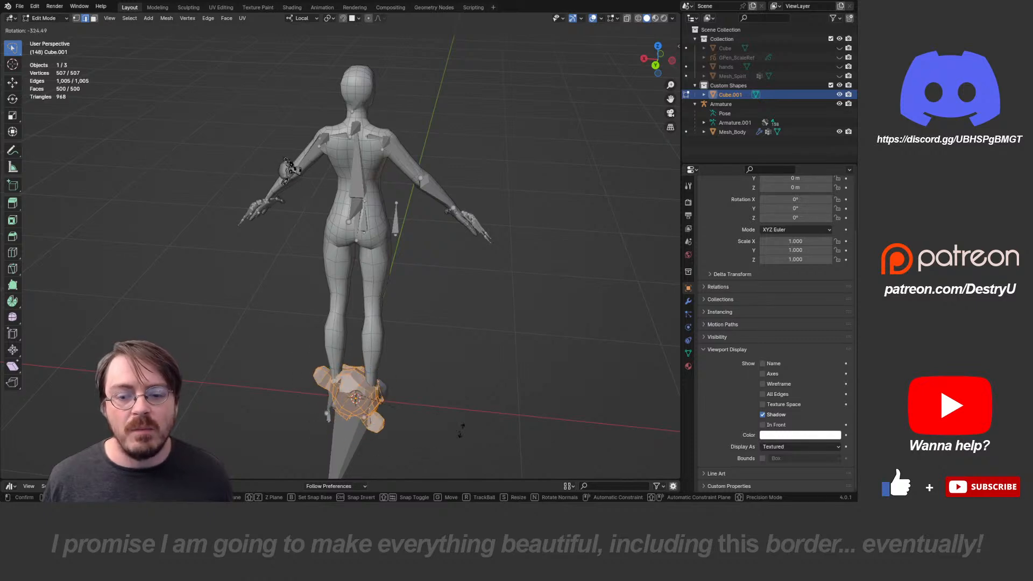
right_click(291, 341)
middle_drag(291, 341, 328, 339)
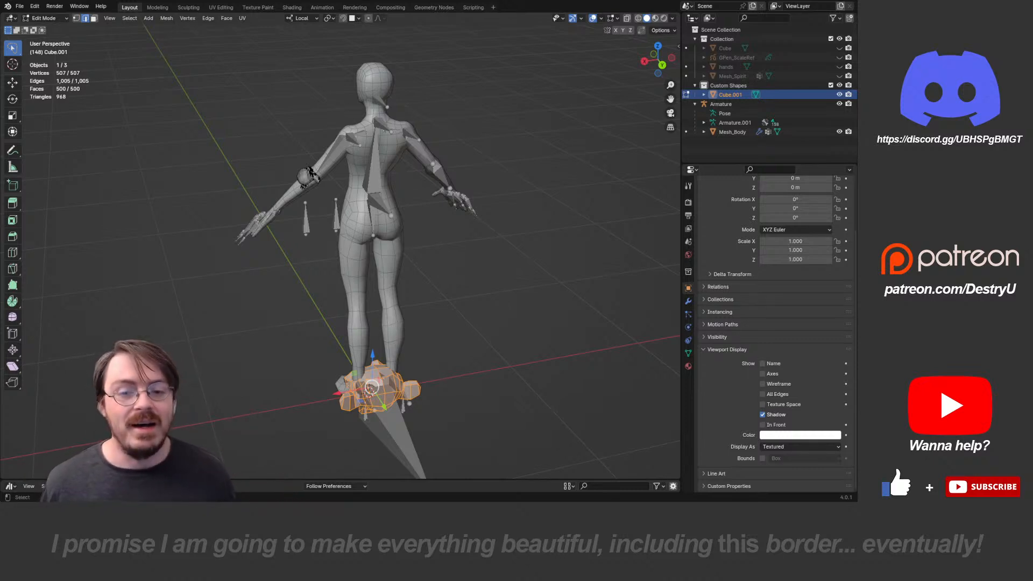
- Return to Object Mode and delete the monkey shape object from the Custom Shapes collection
middle_drag(387, 267, 452, 250)
key(ctrl+Tab)
click(383, 249)
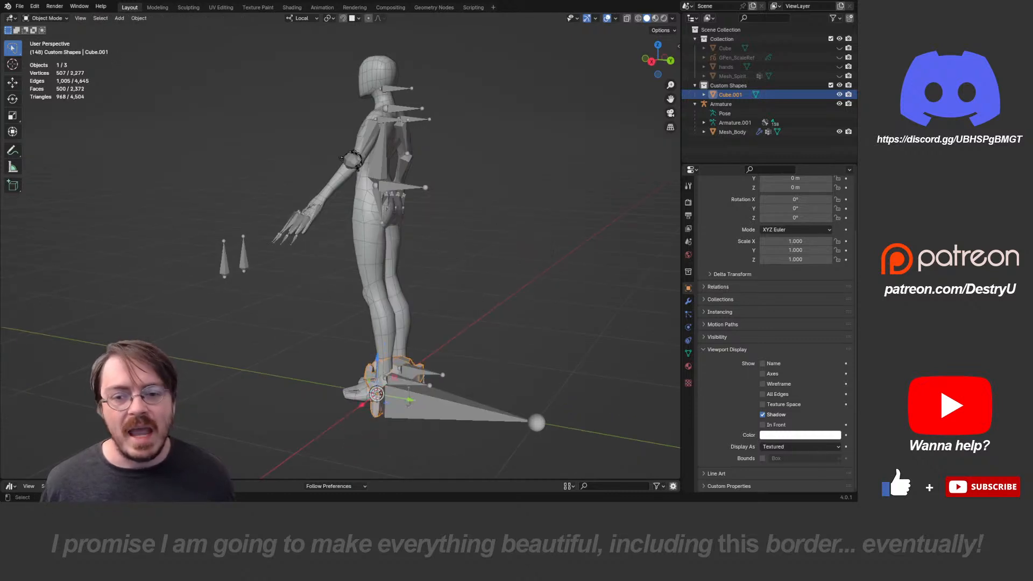
key(x)
key(Return)
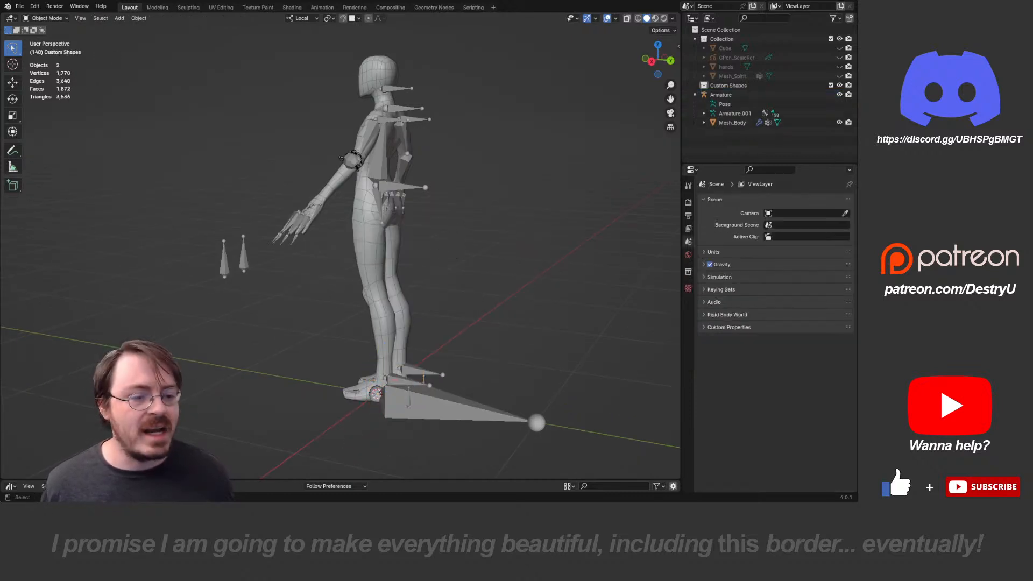
- Select the armature and clear the custom shape object of the Ctrl_ArmDis.L bone
click(401, 187)
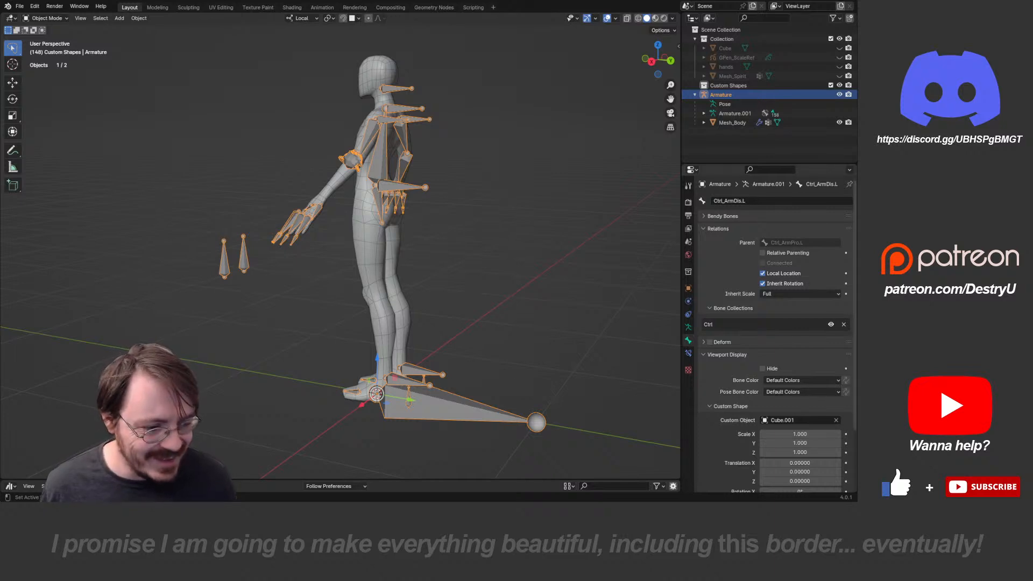
click(836, 420)
middle_drag(485, 242, 573, 258)
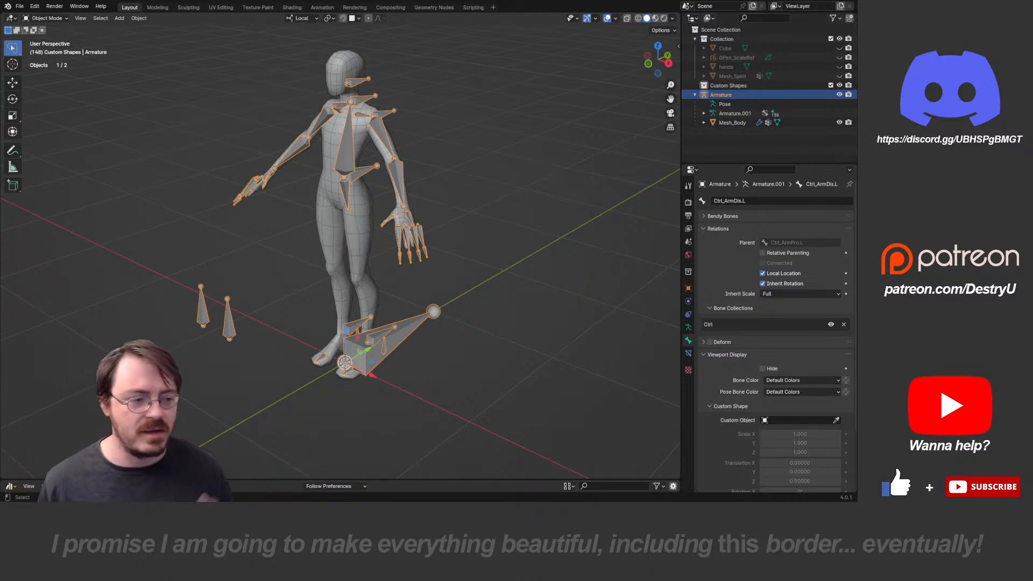
- Put the armature in Pose Mode and select the Ctrl_HeadLock bone behind the character's head
middle_drag(344, 242, 341, 253)
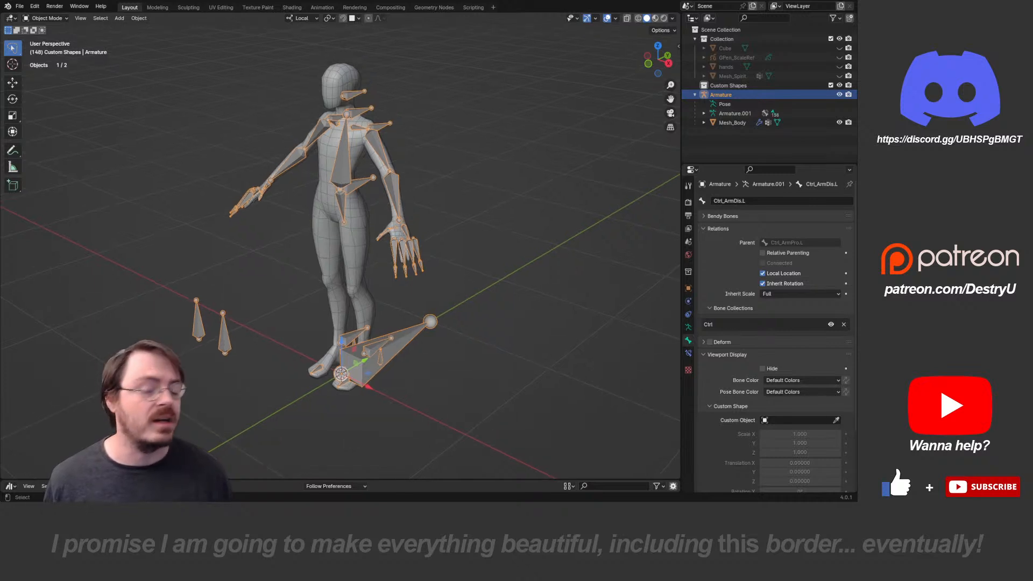
scroll(344, 243, up, 3)
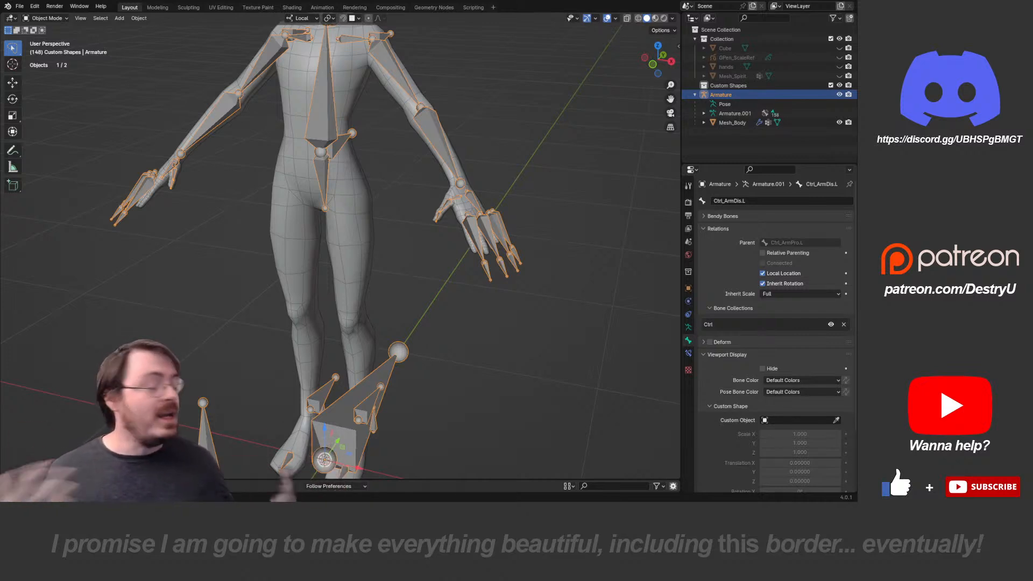
scroll(344, 242, down, 3)
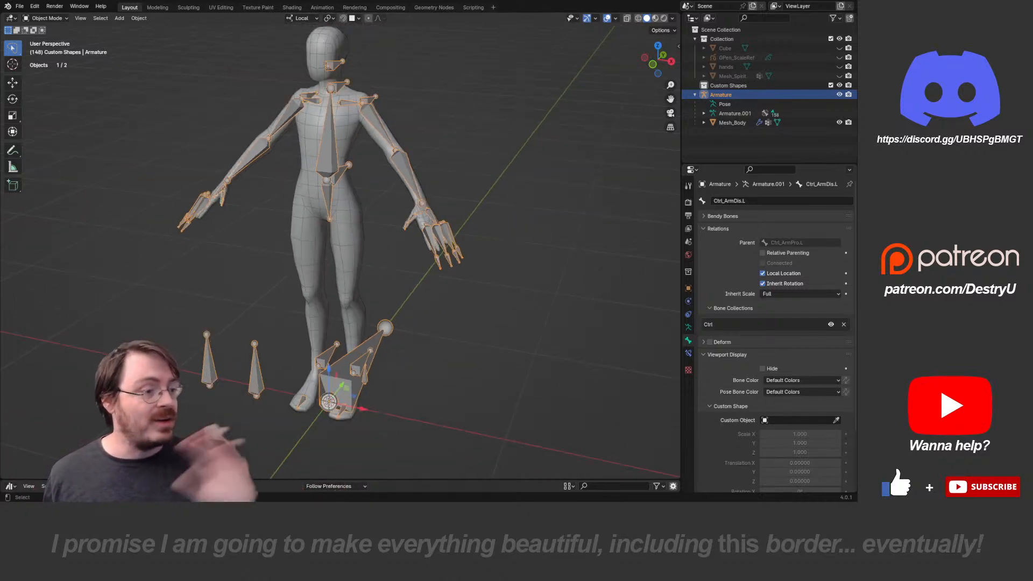
middle_drag(376, 242, 336, 310)
shift+click(343, 226)
middle_drag(336, 309, 463, 309)
click(359, 193)
shift+middle_drag(359, 194, 375, 248)
key(Tab)
click(378, 301)
scroll(378, 301, up, 2)
shift+middle_drag(378, 301, 376, 340)
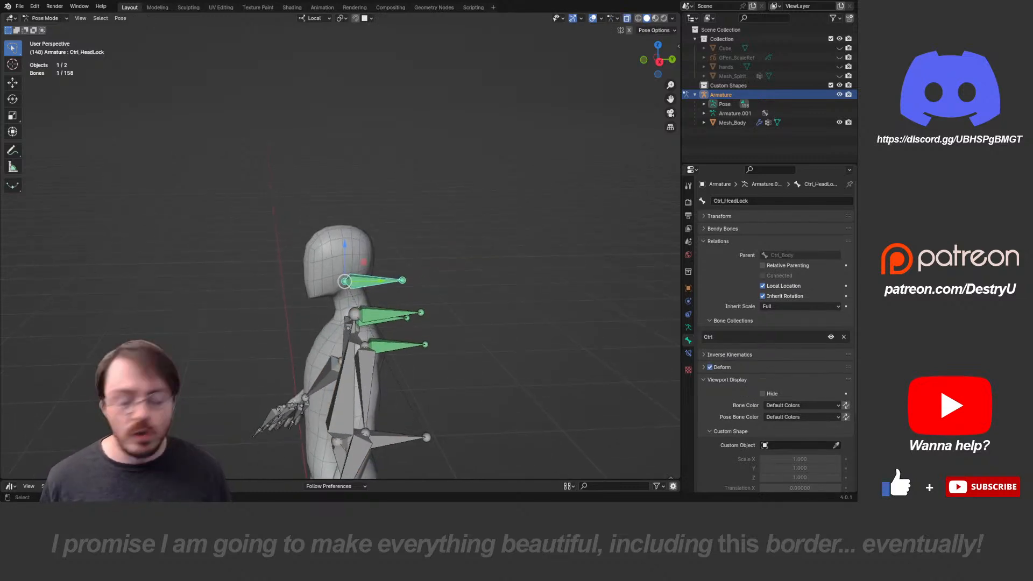
- Try rotating and moving the Ctrl_HeadLock bone freely, and rotating it about its local Y axis
key(r)
middle_drag(387, 410, 451, 381)
key(g)
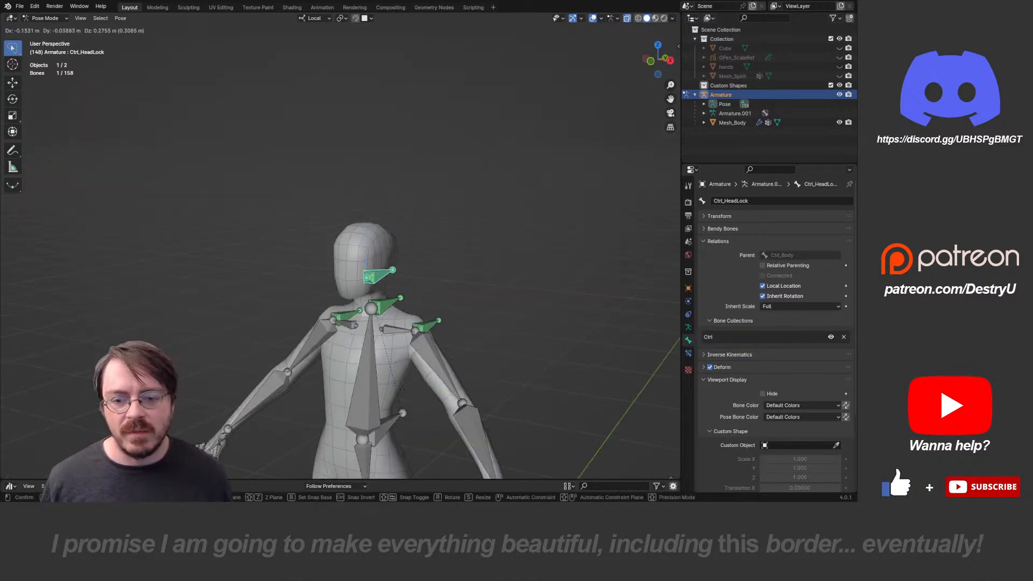
right_click(400, 389)
middle_drag(400, 389, 310, 377)
key(r)
right_click(431, 314)
key(r)
key(y)
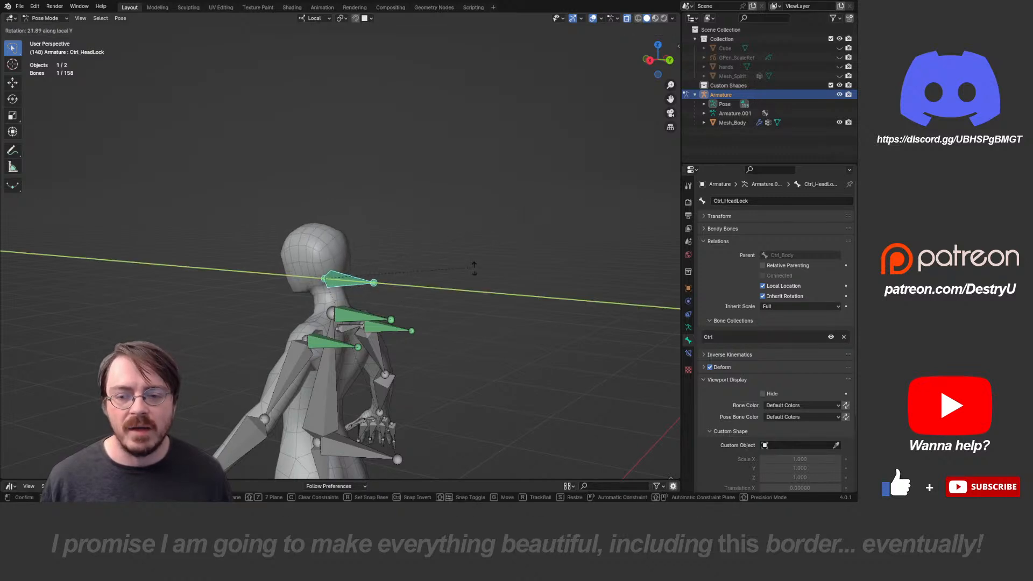
right_click(474, 268)
- Switch the viewport to Material Preview shading and try rotating the Ctrl_HeadLock bone about its local Z axis and freely
key(z)
click(472, 324)
key(r)
key(z)
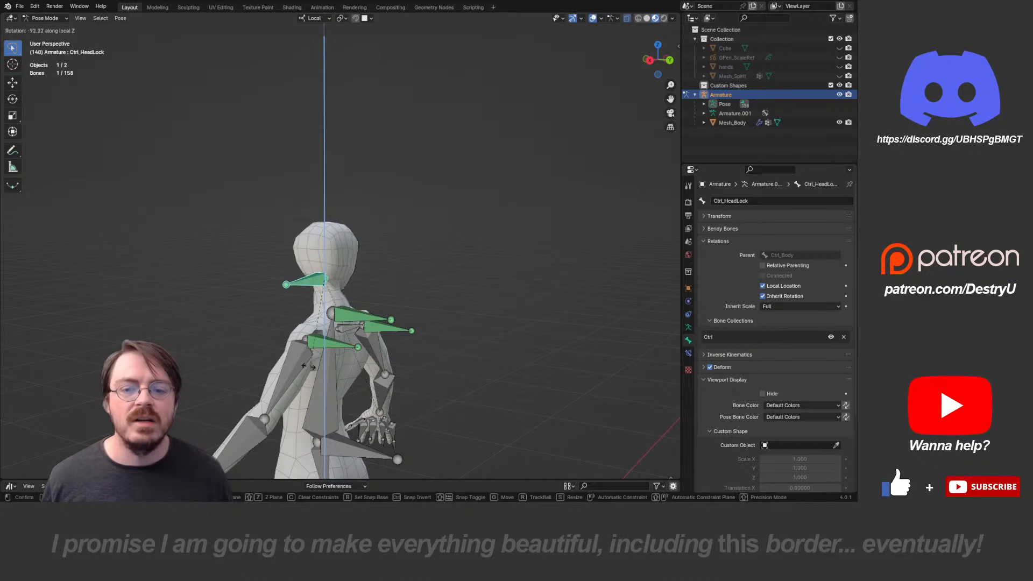
right_click(372, 274)
middle_drag(371, 277, 399, 280)
key(r)
right_click(346, 307)
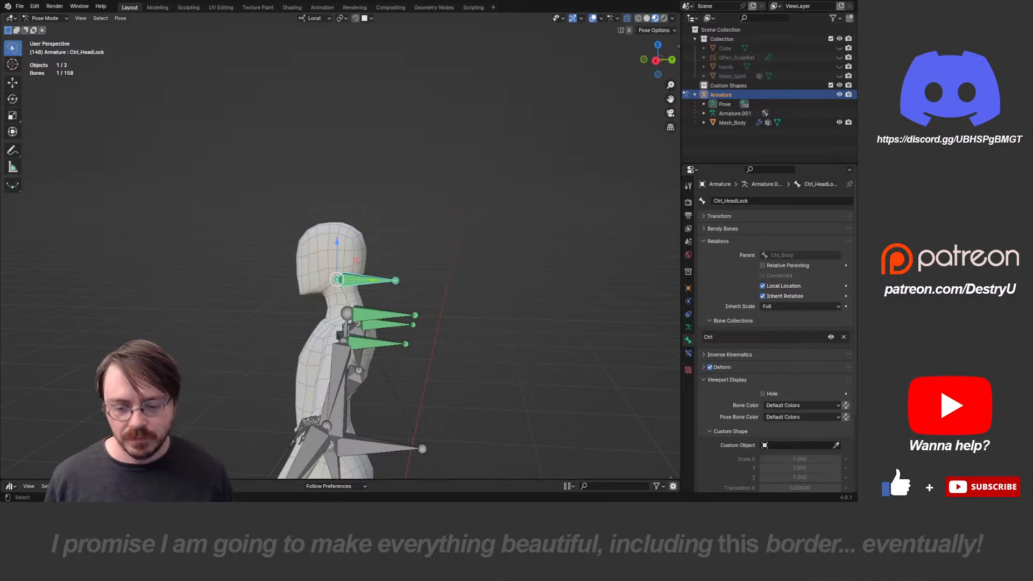
- Review the rig from the side and from above, and select the Ctrl_ArmPro.L upper arm bone
shift+middle_drag(439, 457, 291, 415)
click(445, 408)
scroll(403, 367, down, 3)
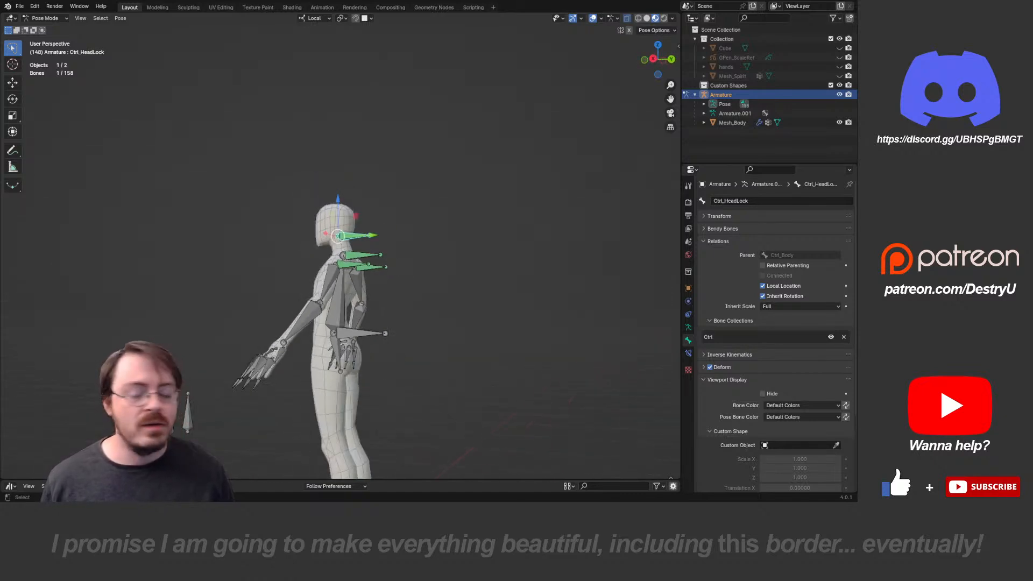
mouse_move(404, 367)
middle_down()
mouse_move(420, 372)
mouse_move(422, 417)
mouse_move(395, 350)
middle_up()
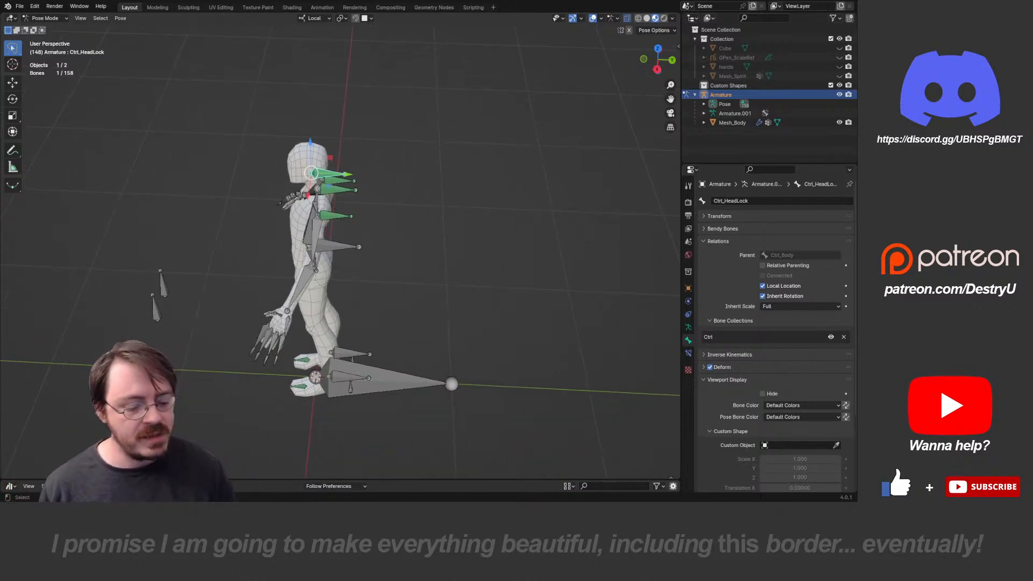
key(KP_7)
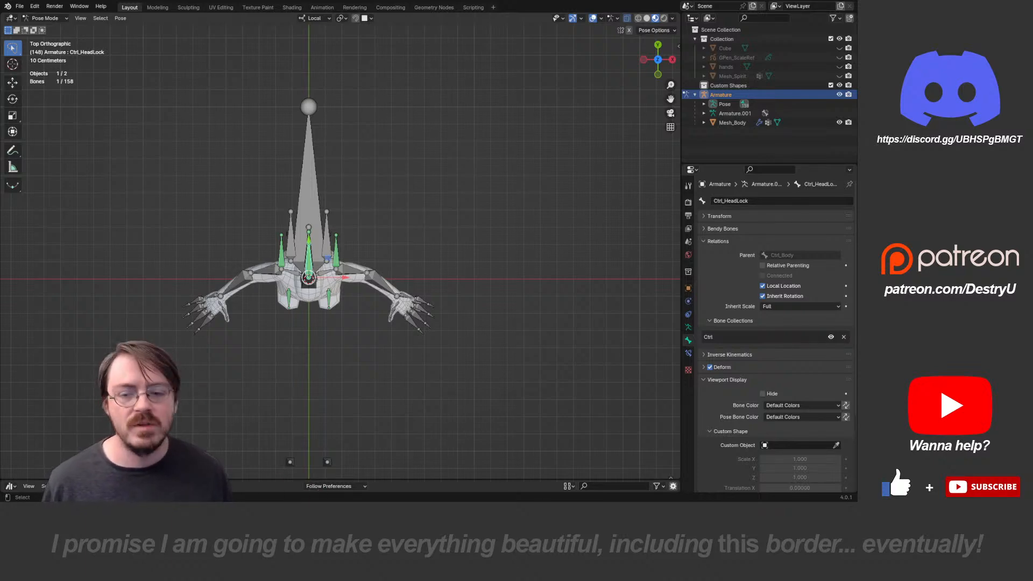
middle_drag(396, 350, 327, 303)
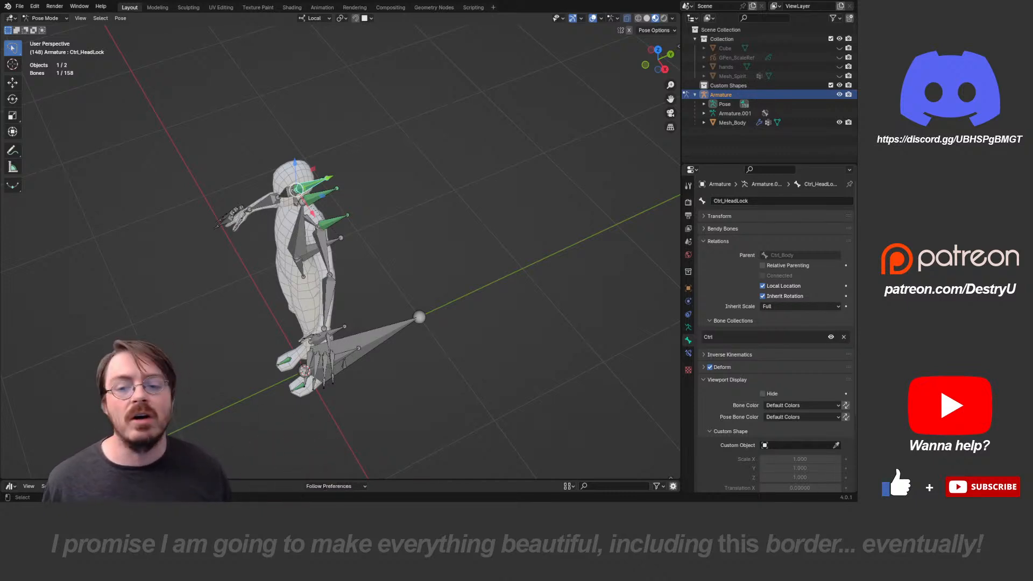
click(324, 246)
mouse_move(325, 246)
middle_down()
mouse_move(384, 208)
mouse_move(331, 237)
middle_up()
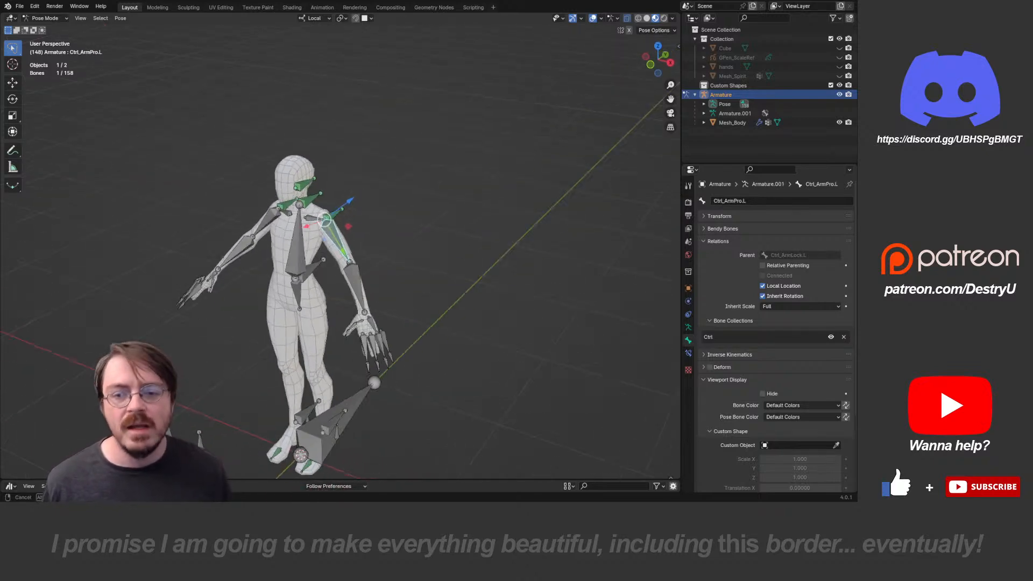
scroll(331, 238, up, 2)
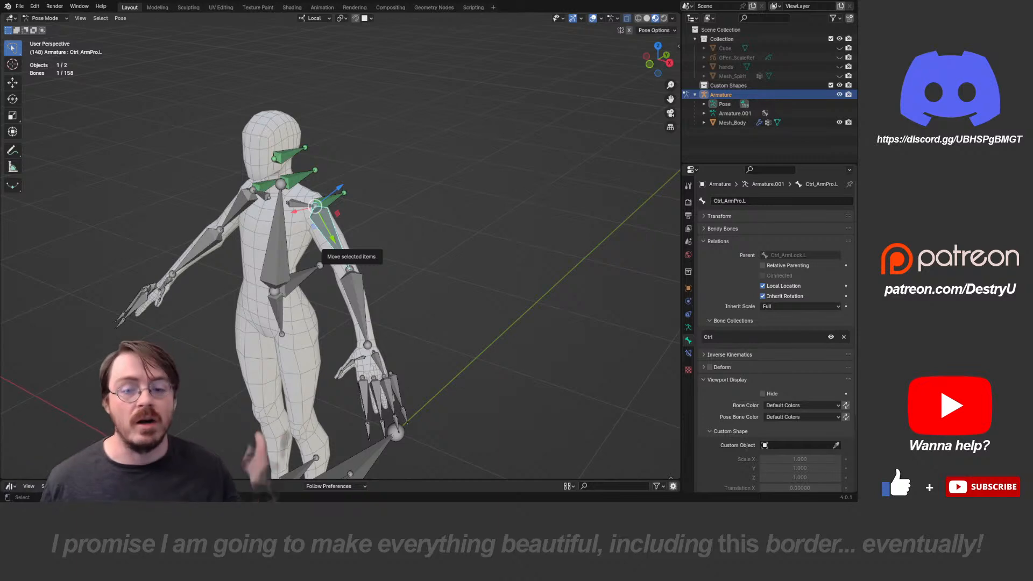
shift+middle_drag(331, 238, 353, 251)
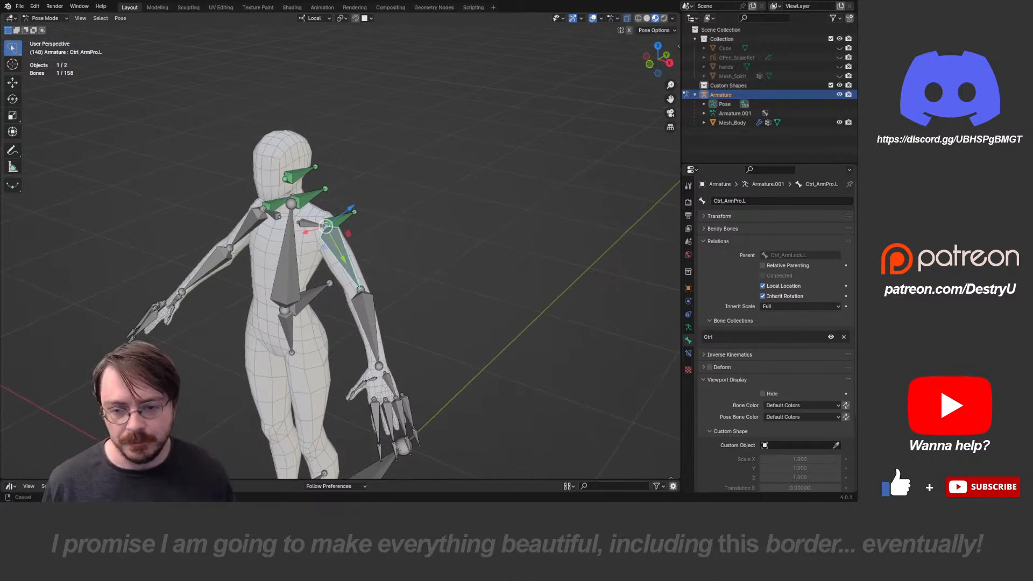
- Try rotating the Ctrl_ArmPro.L bone freely while viewing the character from behind
middle_drag(339, 291, 382, 280)
key(r)
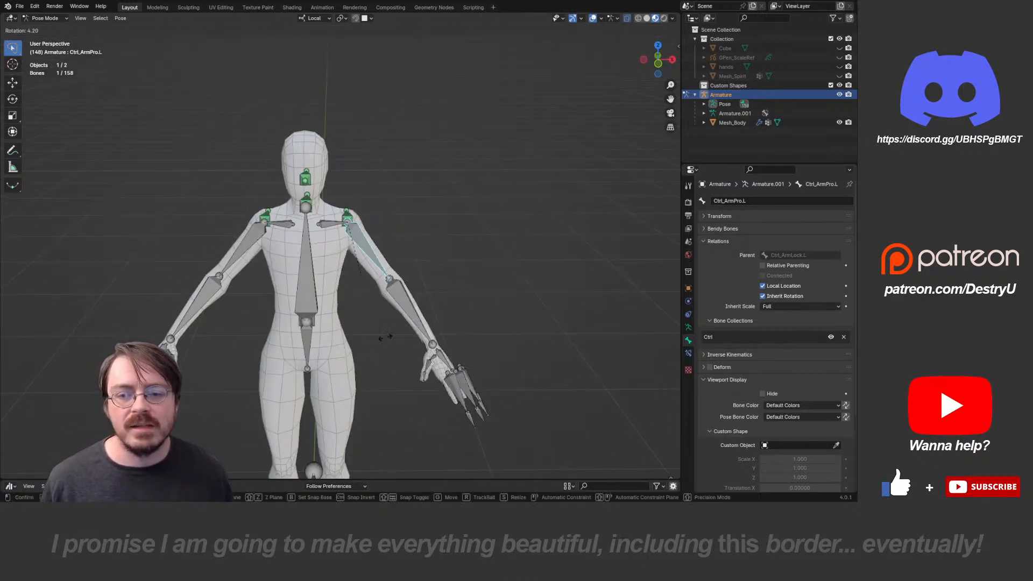
click(377, 331)
middle_drag(377, 323, 352, 323)
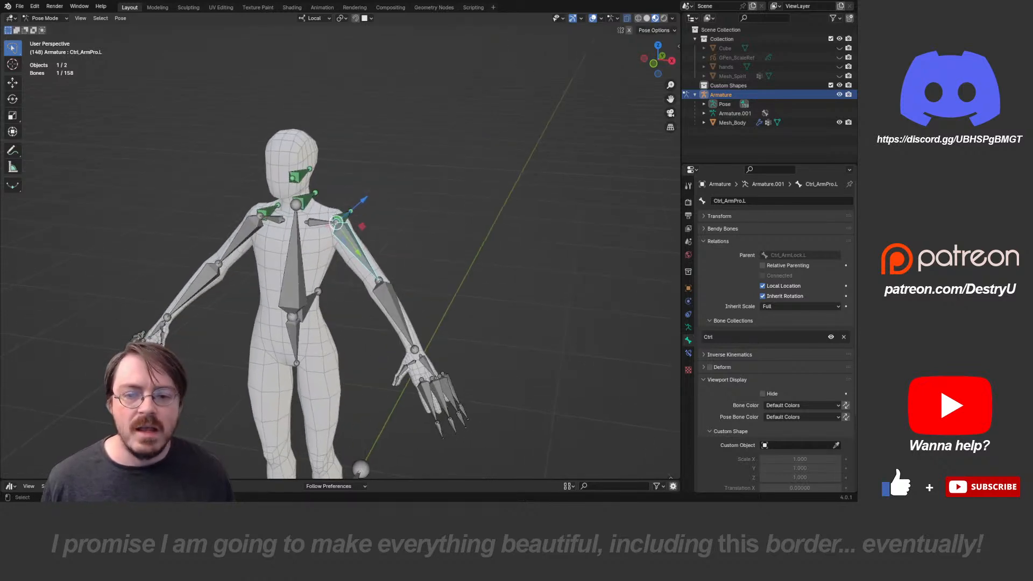
- Compare the global top view with a top view aligned to the Ctrl_ArmPro.L bone's own axes
key(KP_7)
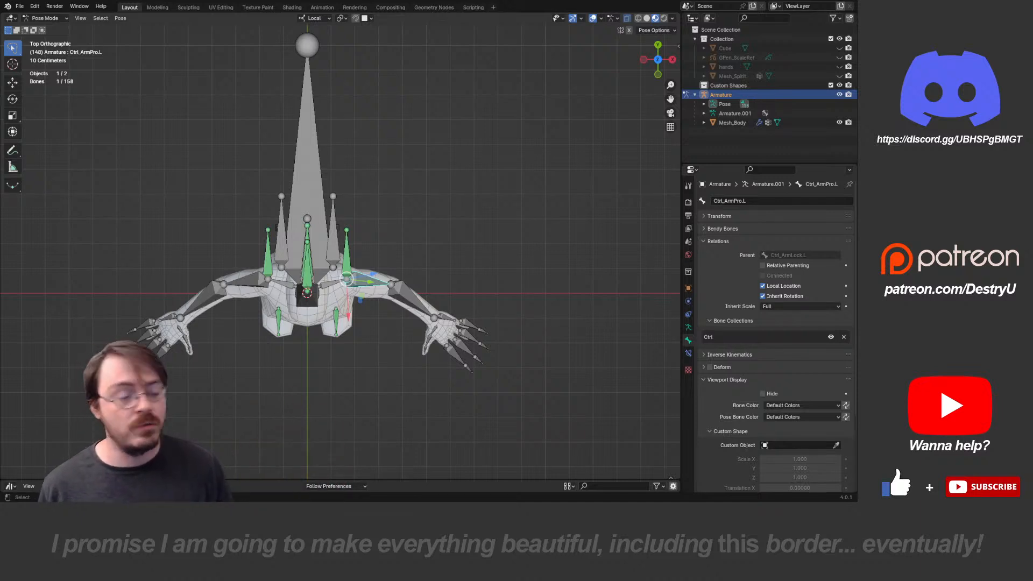
middle_drag(409, 302, 379, 255)
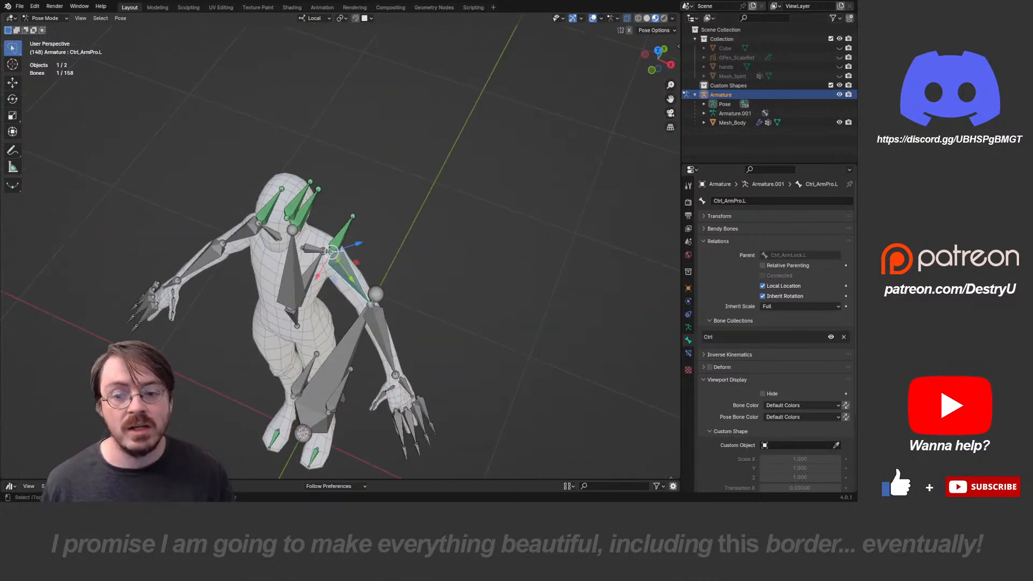
key(shift+KP_7)
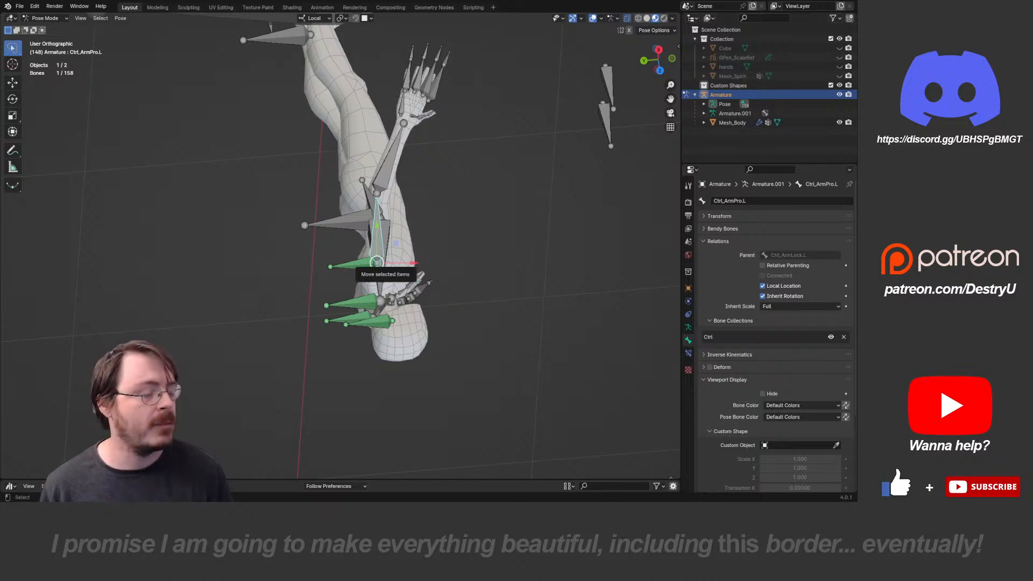
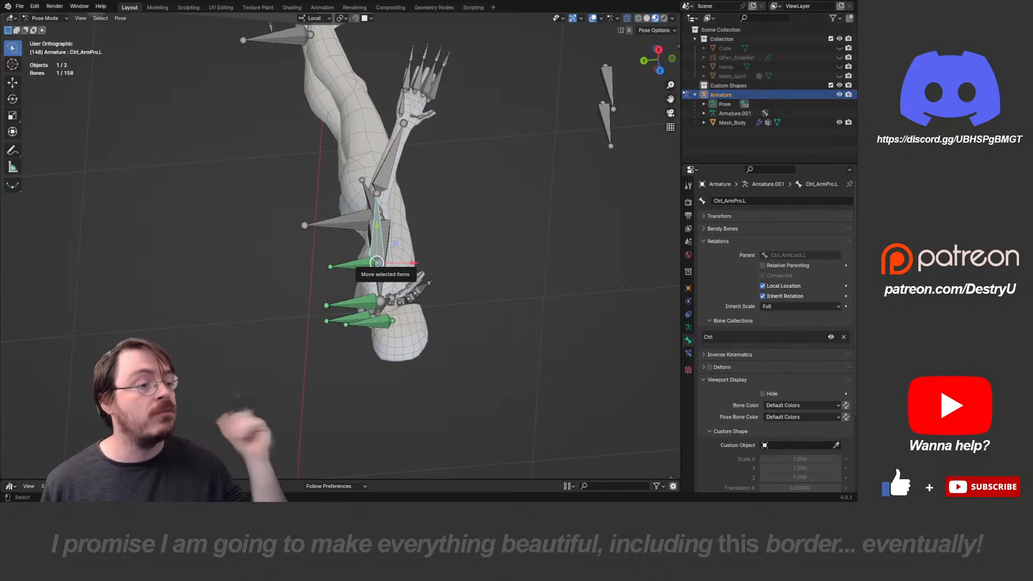
scroll(377, 264, up, 7)
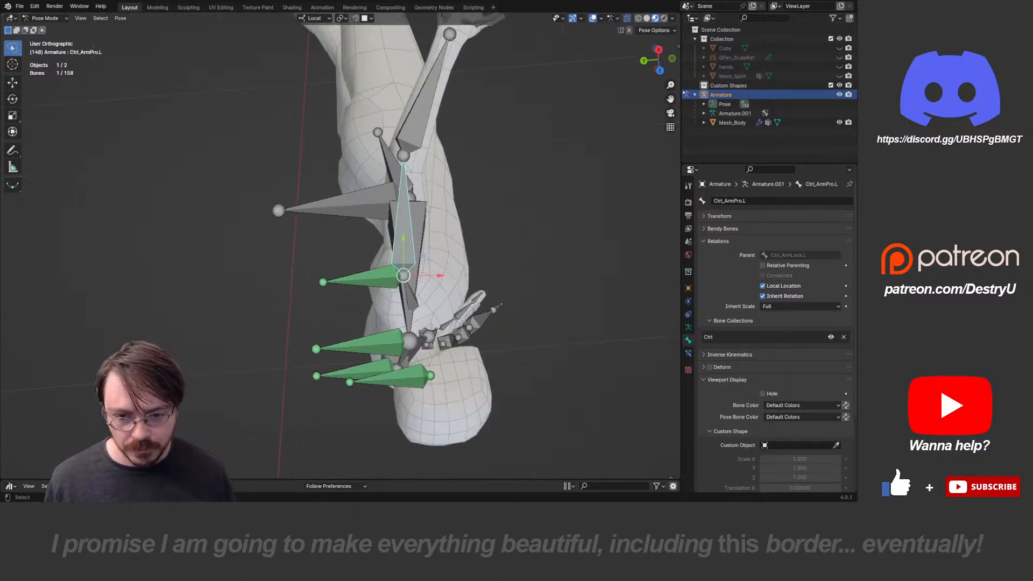
shift+middle_drag(425, 310, 275, 366)
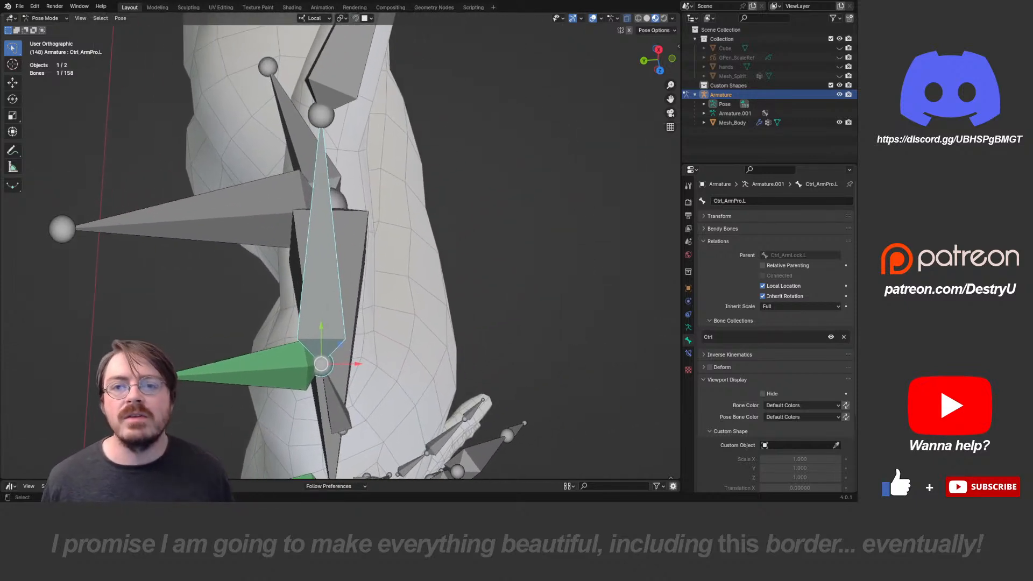
- Try moving the 3D cursor freely around the Ctrl_ArmPro.L bone in the bone-aligned view
key(g)
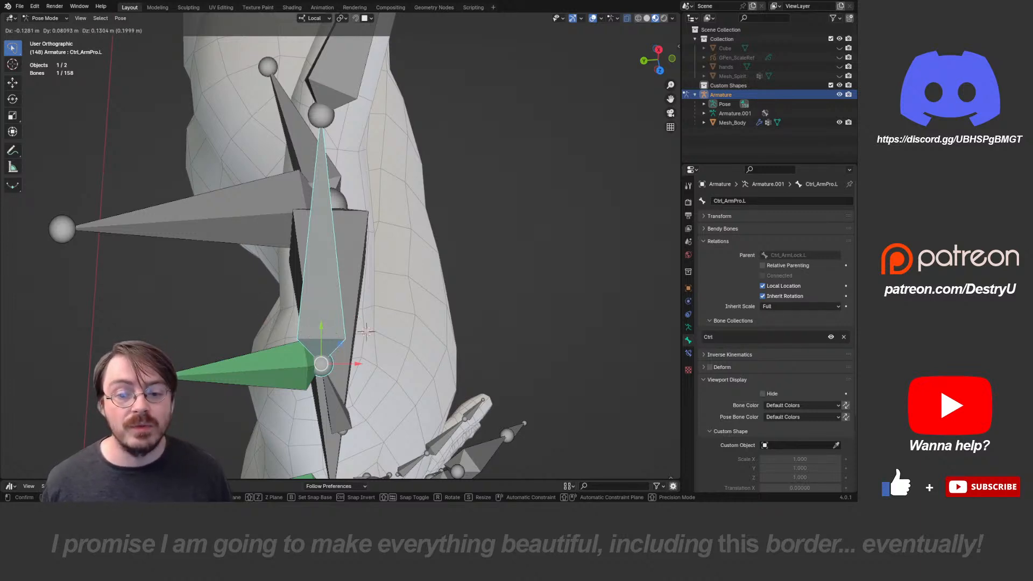
click(320, 310)
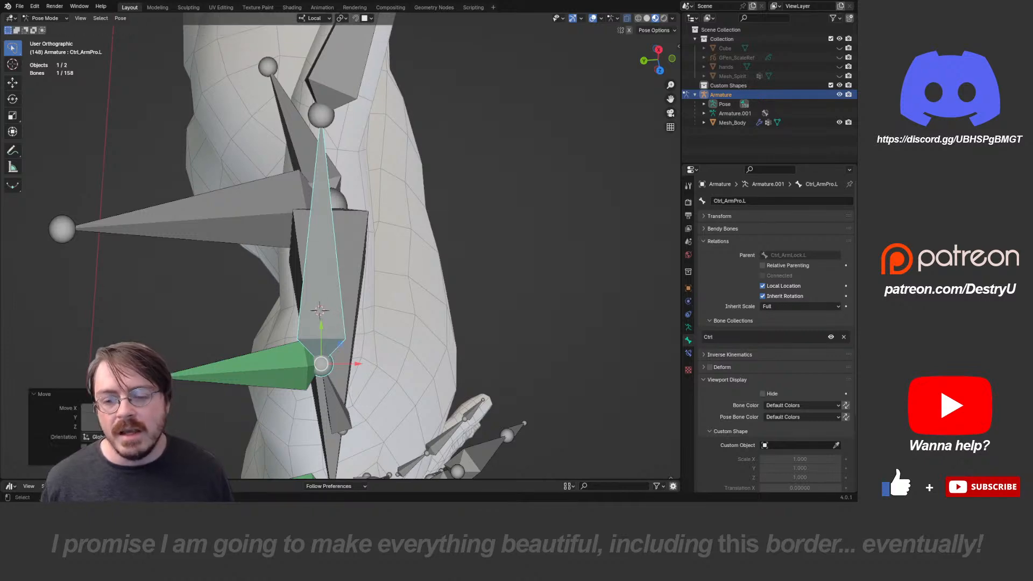
middle_drag(320, 311, 270, 191)
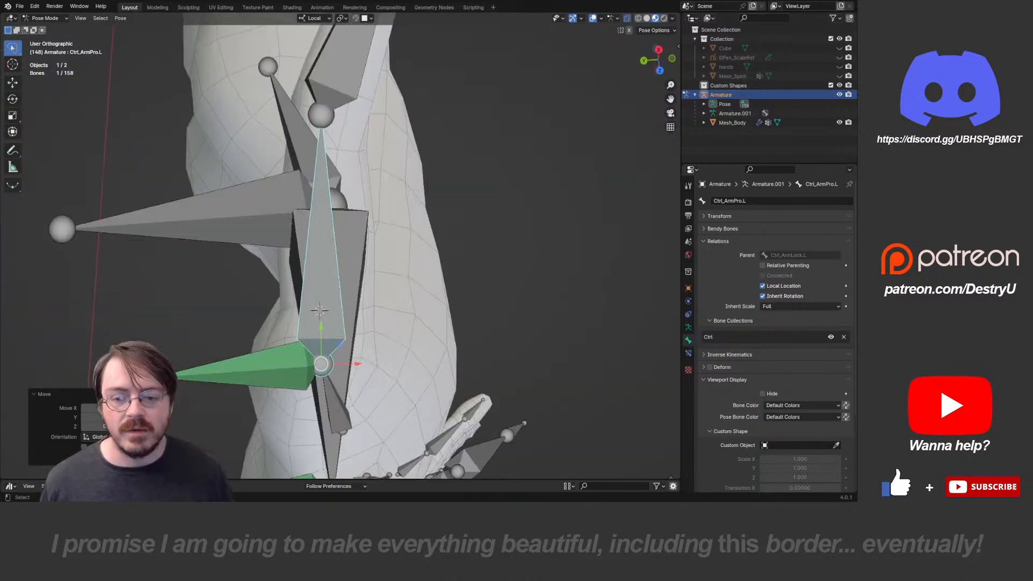
key(g)
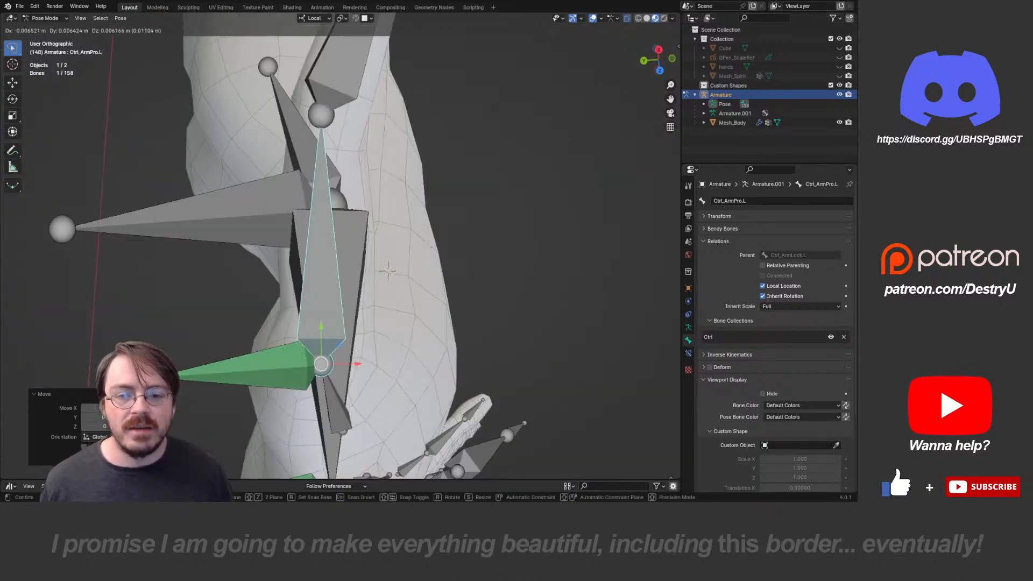
key(Escape)
- Snap the 3D cursor to the selected Ctrl_ArmPro.L bone and check its placement at the bone's base from several angles
key(shift+s)
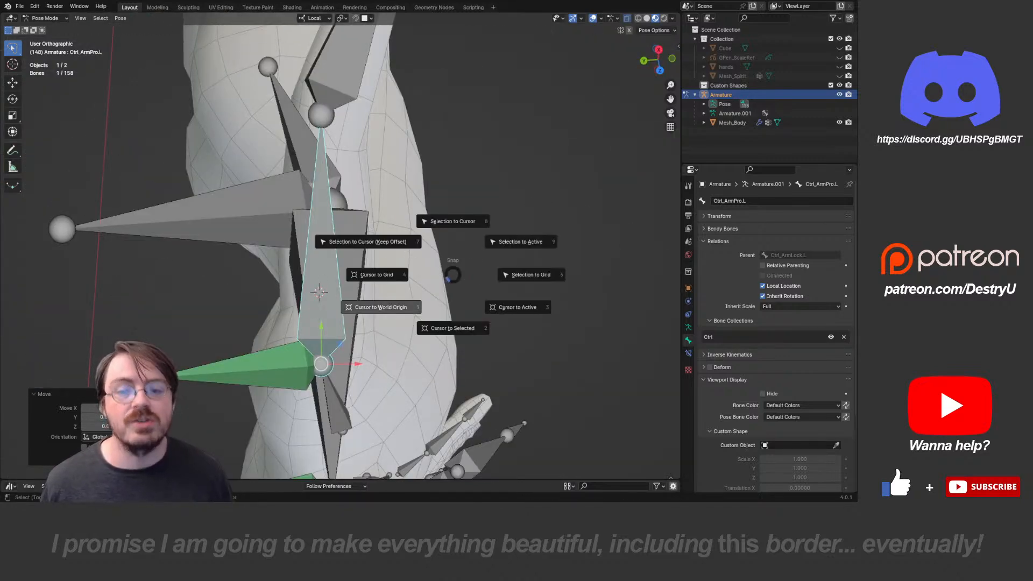
click(452, 328)
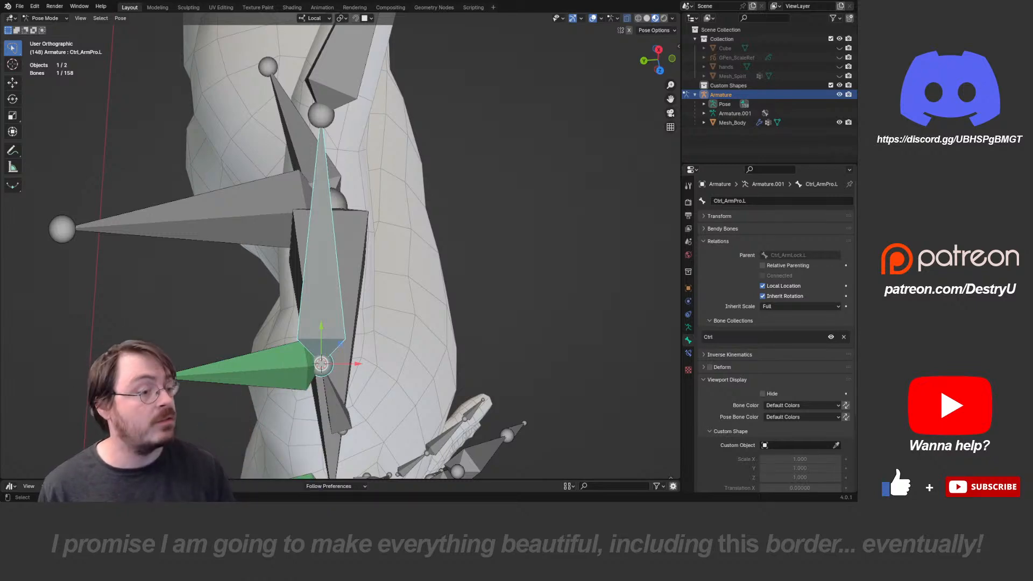
key(KP_1)
shift+middle_drag(344, 226, 302, 312)
scroll(301, 269, up, 1)
shift+middle_drag(301, 269, 252, 291)
scroll(269, 355, up, 2)
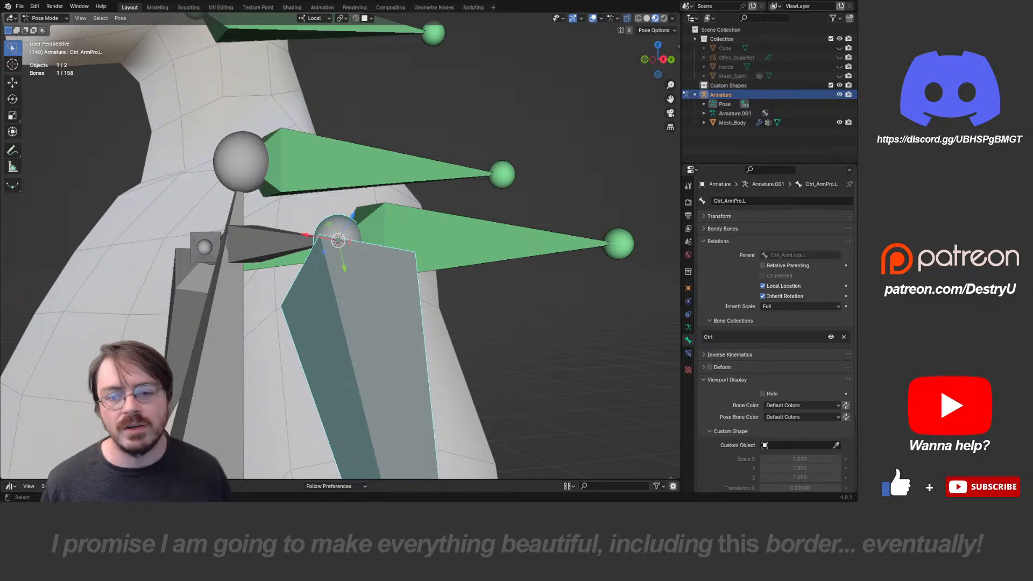
middle_drag(338, 241, 363, 245)
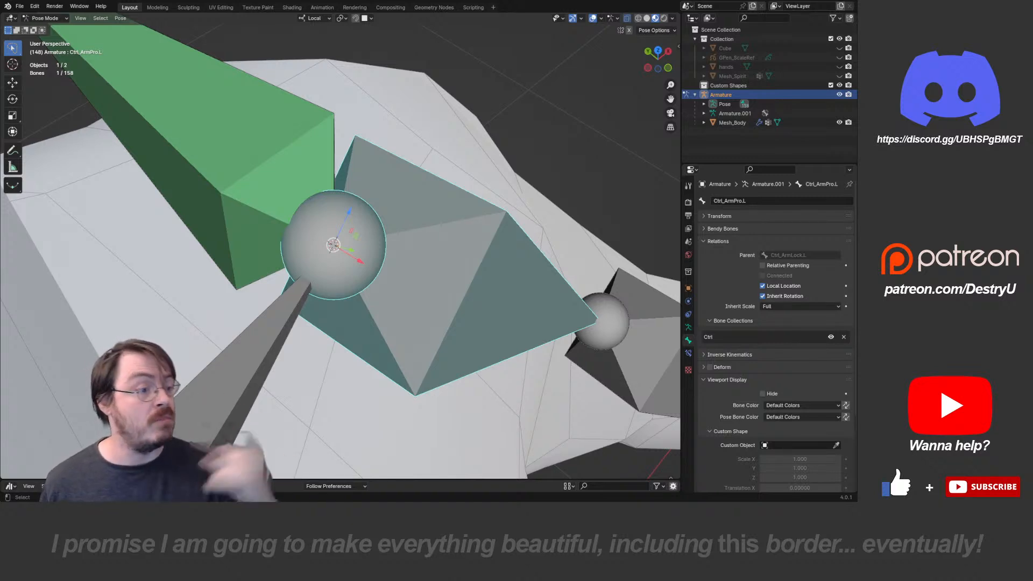
- Try moving the 3D cursor away from the arm into the empty space beside the legs in the front view
key(KP_1)
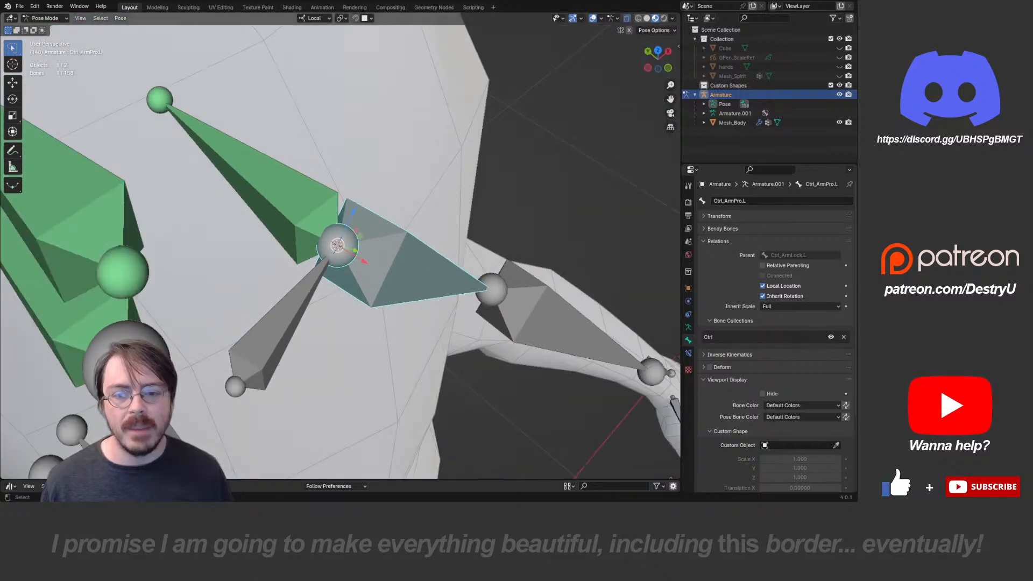
scroll(340, 246, down, 9)
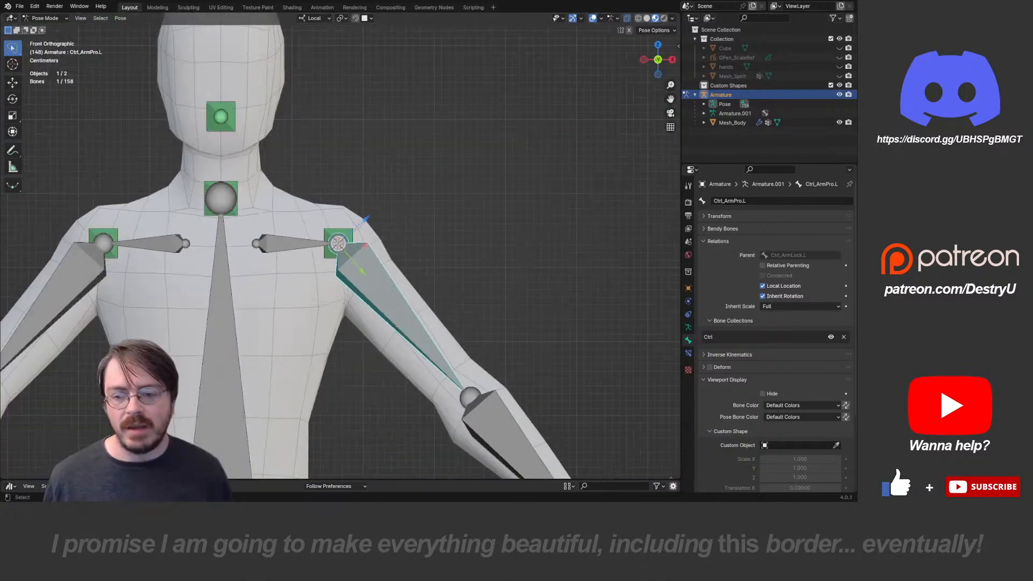
shift+middle_drag(366, 323, 366, 123)
key(g)
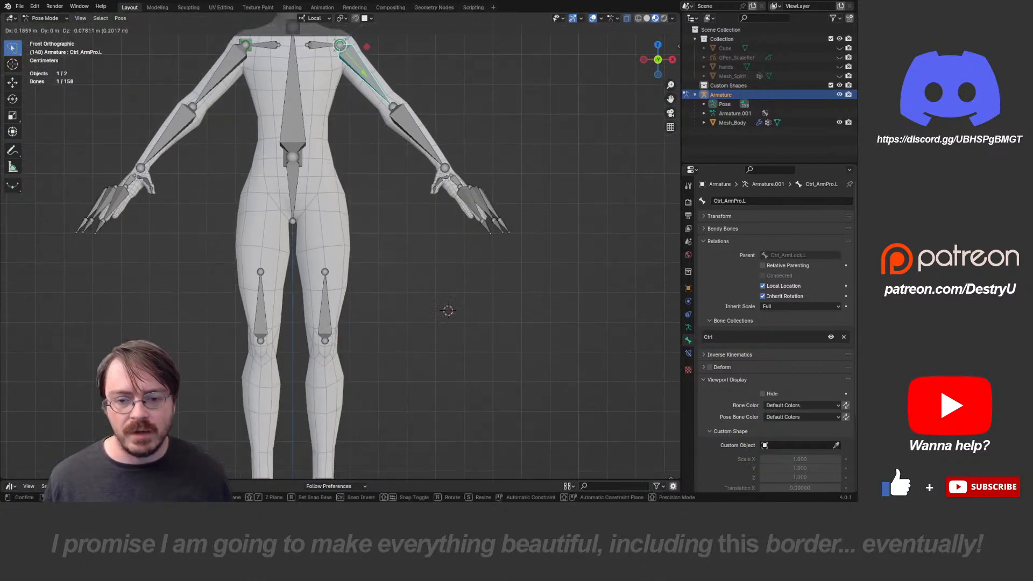
click(417, 285)
- Return the 3D cursor to the selected Ctrl_ArmPro.L bone by snapping, and check its orientation against the bone's local axes
key(shift+s)
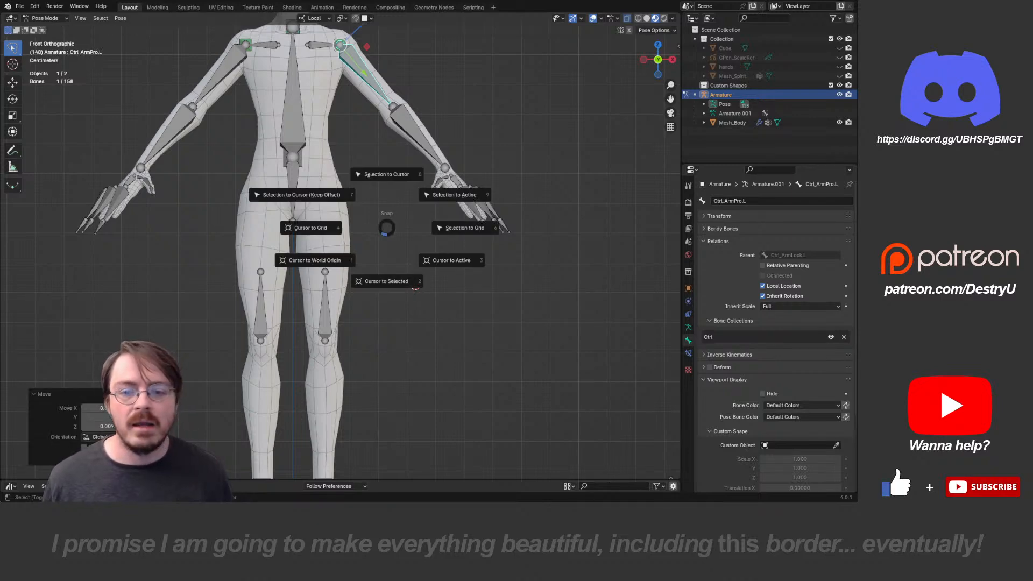
click(387, 282)
scroll(403, 415, up, 9)
shift+middle_drag(377, 205, 396, 407)
shift+middle_drag(458, 280, 350, 228)
scroll(350, 228, up, 6)
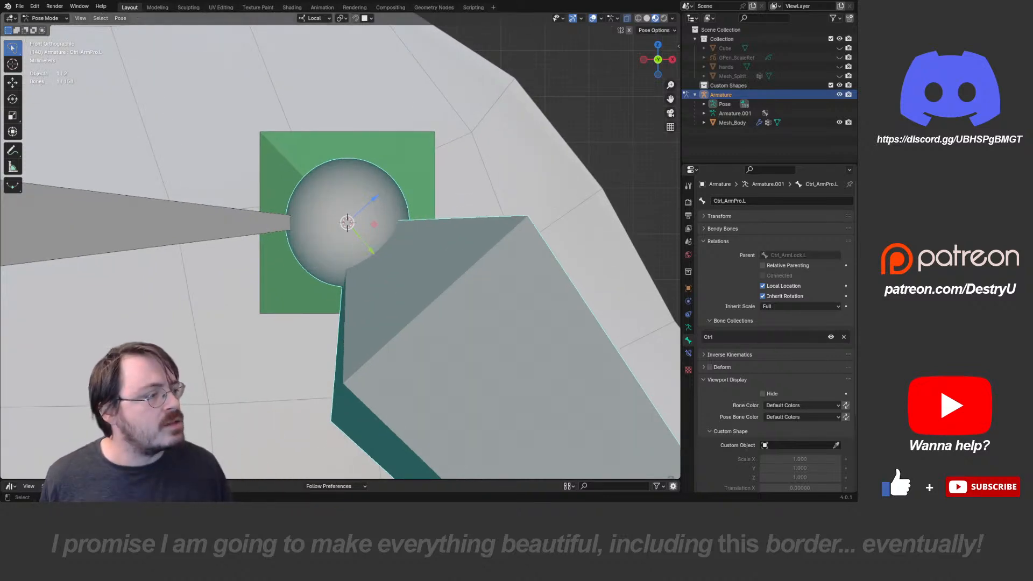
middle_drag(351, 229, 318, 261)
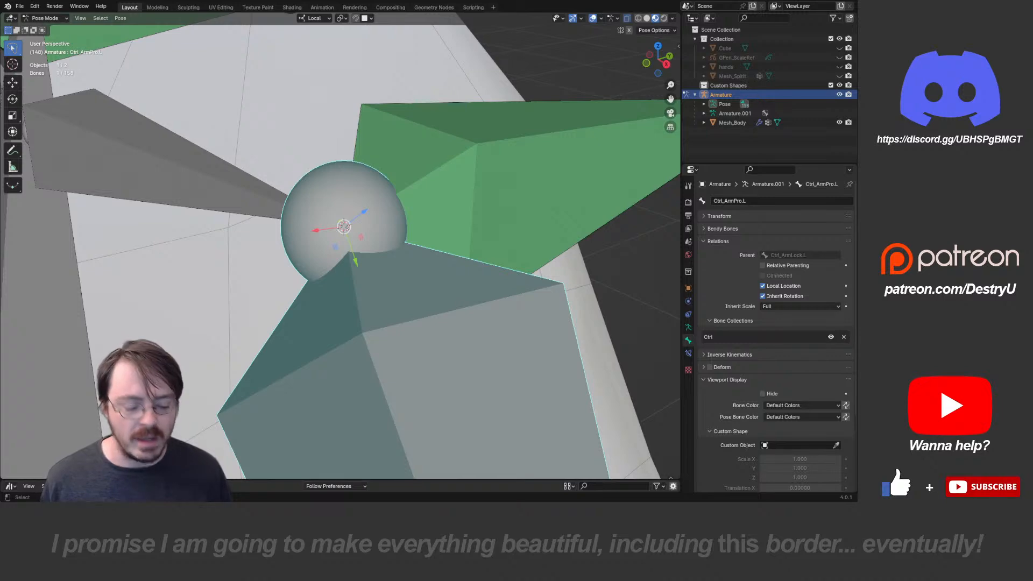
- Snap the 3D cursor to the bone in a top view aligned to Ctrl_ArmPro.L, and compare its orientation with the front view
key(shift+KP_7)
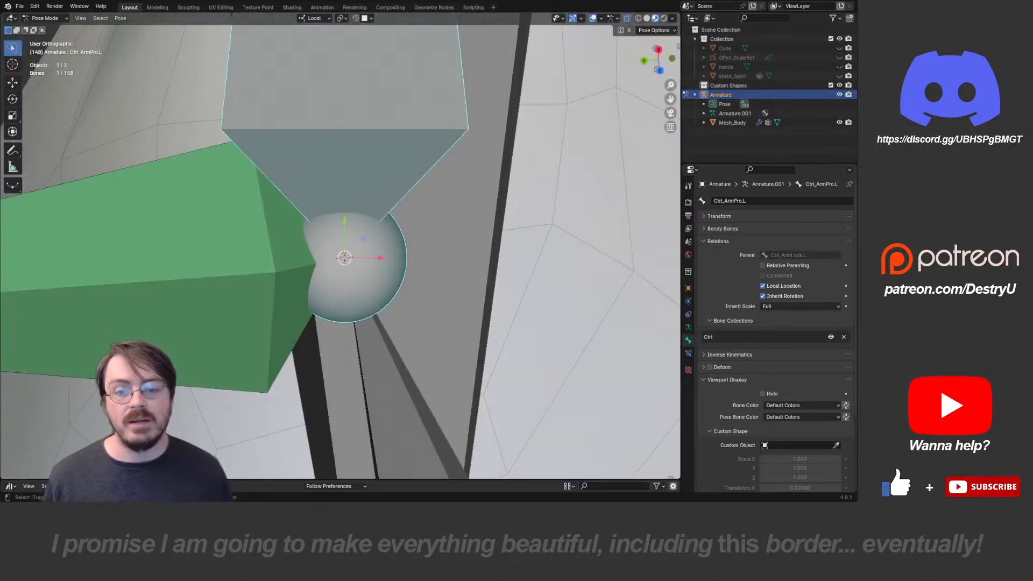
key(shift+s)
key(Escape)
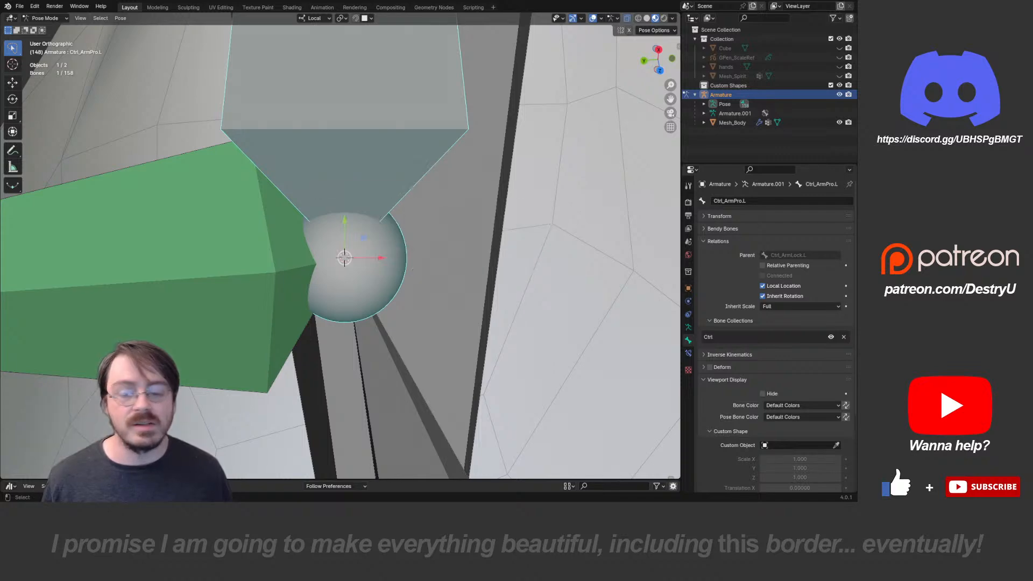
middle_drag(412, 268, 328, 177)
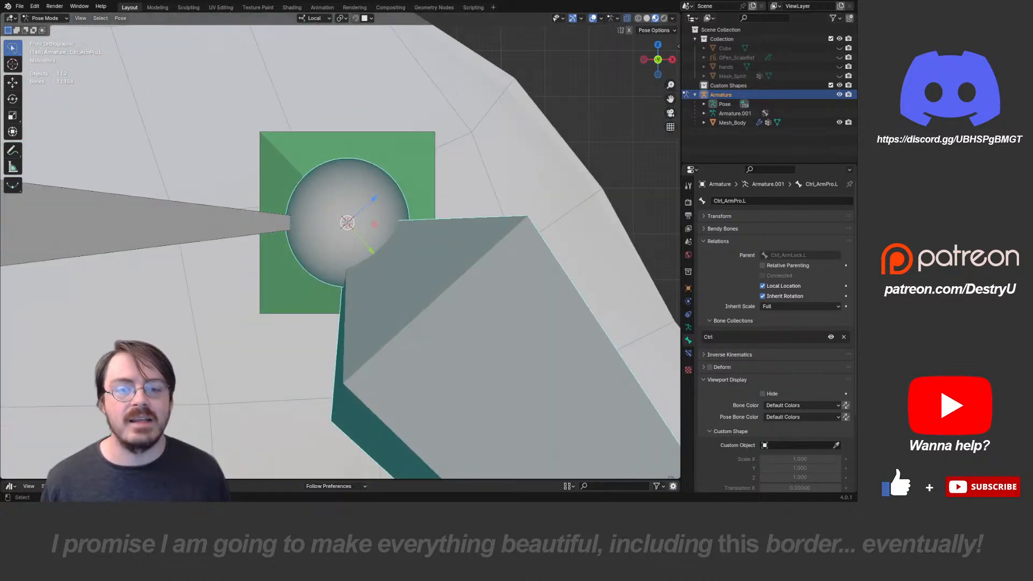
middle_drag(377, 215, 376, 242)
scroll(342, 237, down, 10)
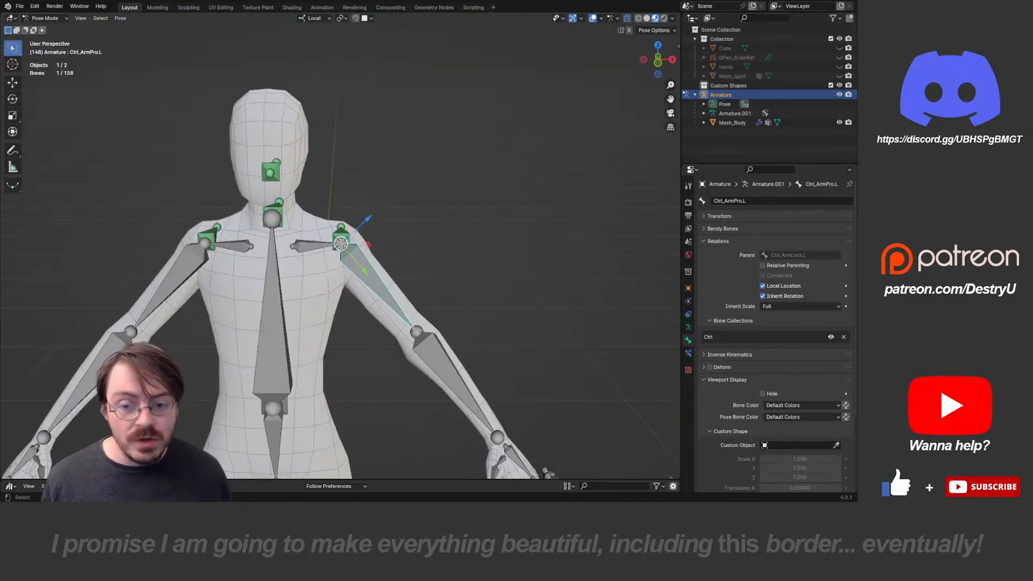
- Switch to Object Mode and add a cube mesh at the 3D cursor in the Custom Shapes collection
key(ctrl+Tab)
key(shift+a)
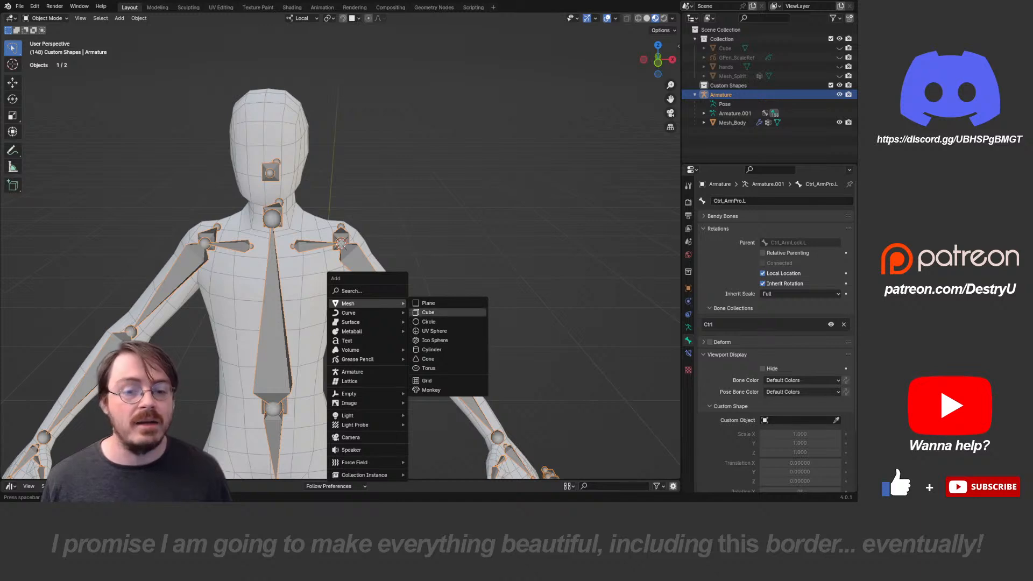
click(428, 312)
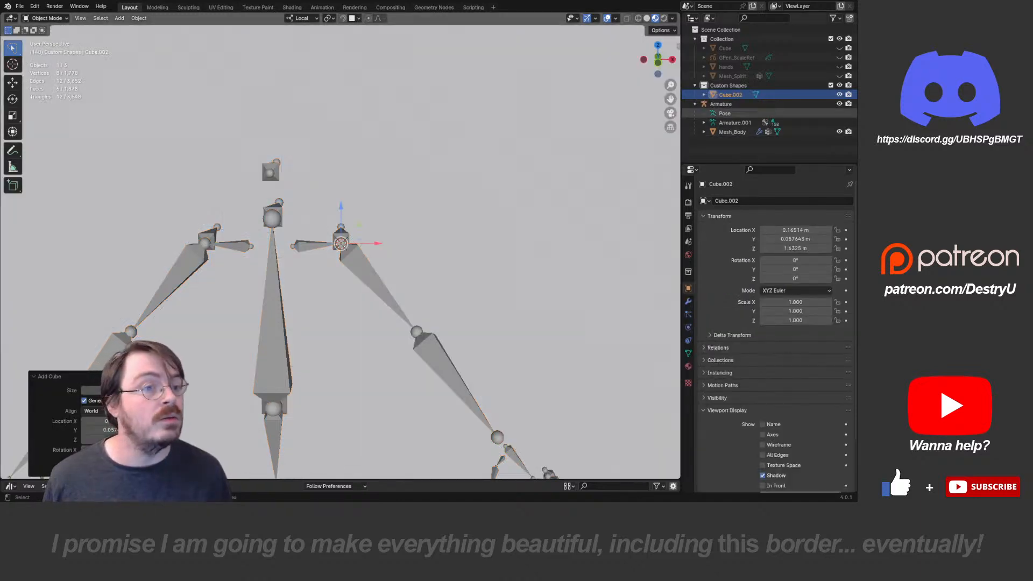
scroll(423, 232, down, 7)
click(422, 232)
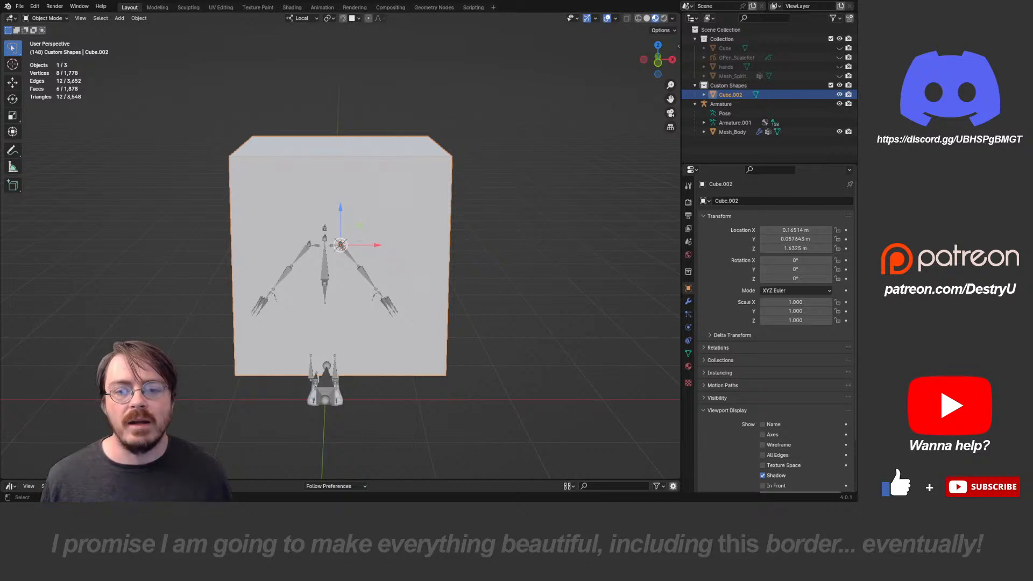
- Scale the cube's mesh down in Edit Mode until it only surrounds the character's left shoulder
key(ctrl+Tab)
click(493, 232)
key(s)
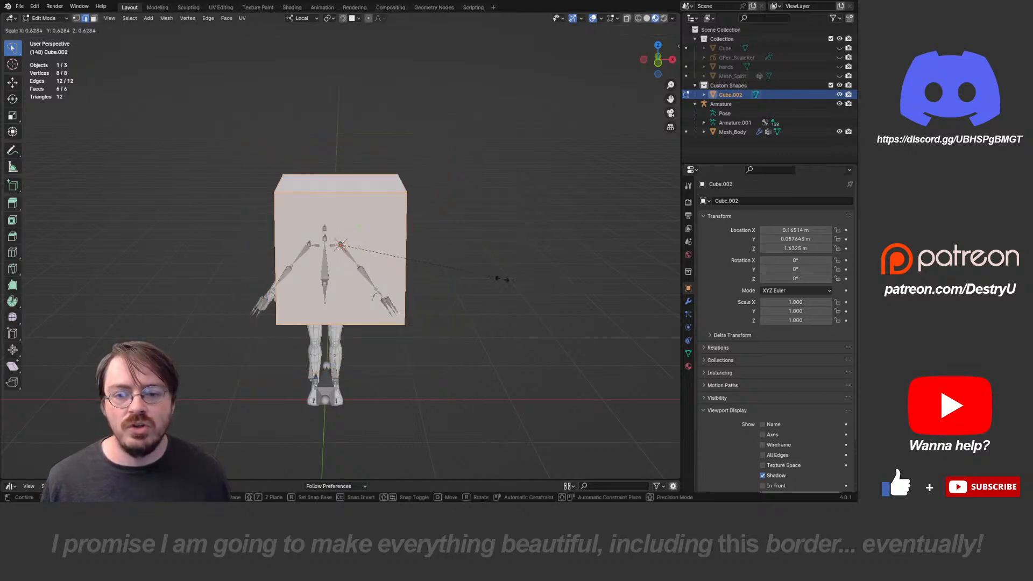
click(366, 245)
scroll(366, 245, up, 13)
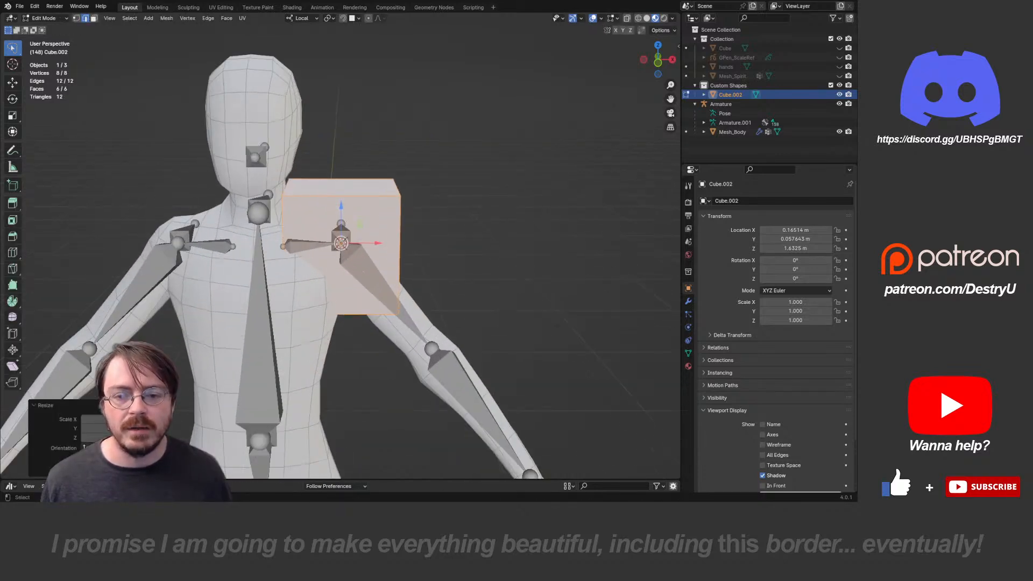
- Return to the armature in Pose Mode and assign Cube.002 as the Ctrl_ArmPro.L bone's custom object
middle_drag(366, 245, 317, 231)
key(ctrl+Tab)
click(253, 279)
click(349, 280)
key(ctrl+Tab)
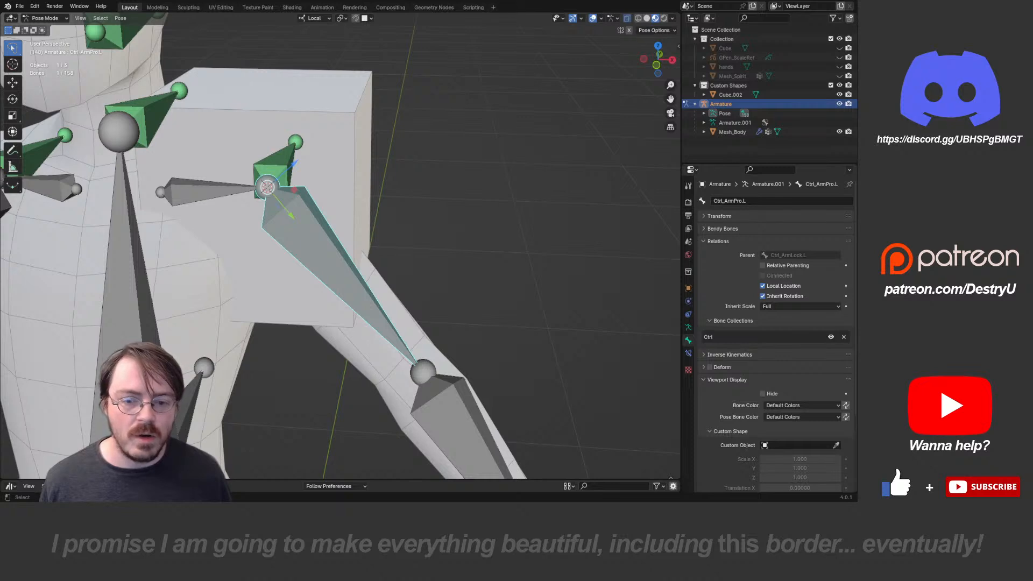
scroll(775, 333, down, 3)
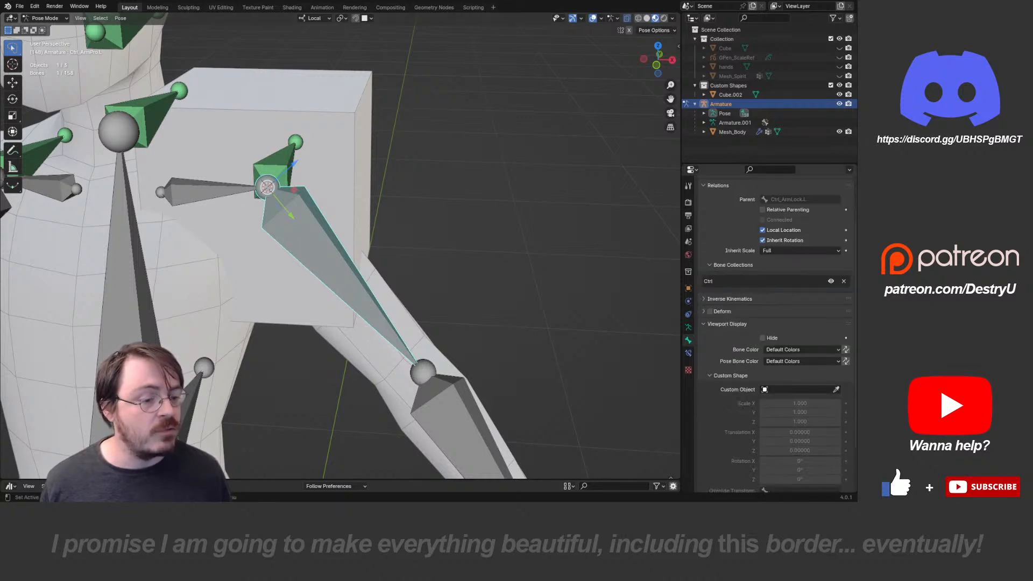
scroll(775, 334, down, 3)
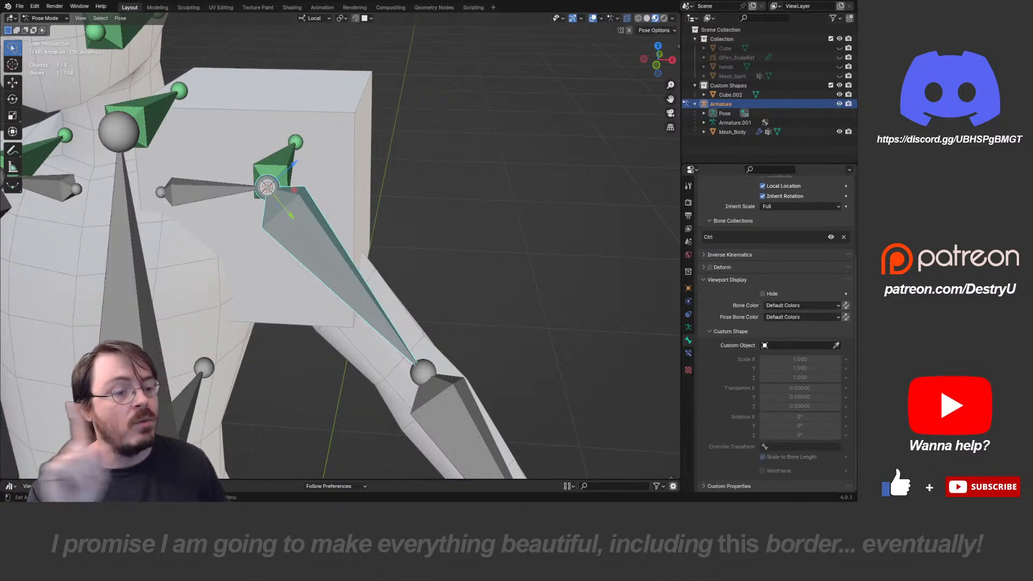
click(802, 345)
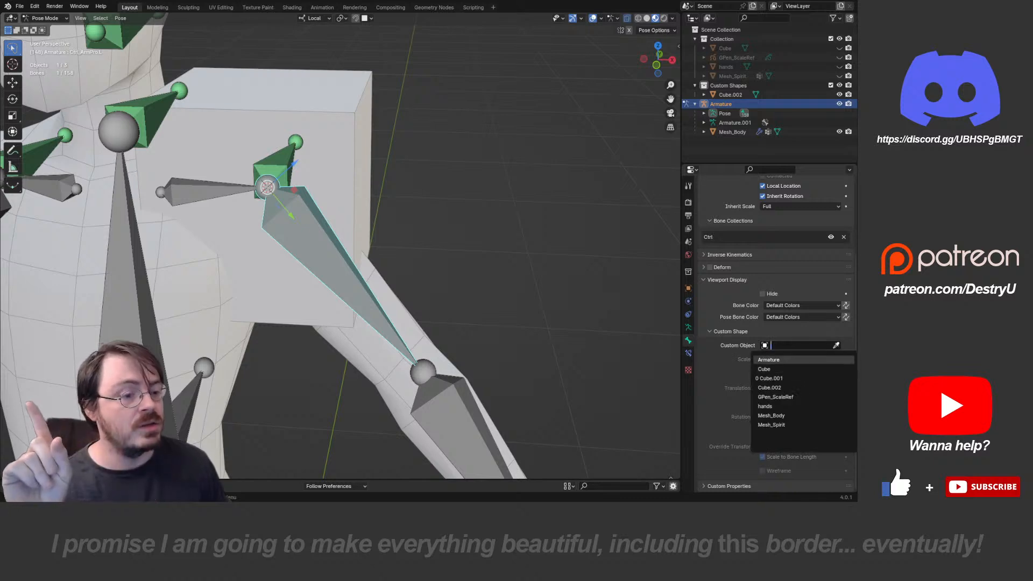
key(Return)
click(728, 94)
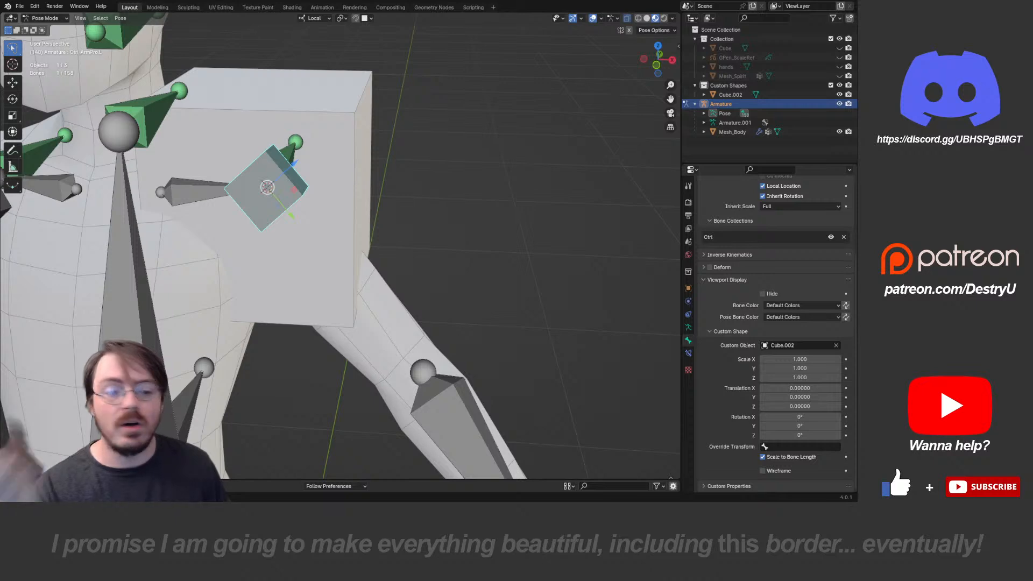
- Switch to Object Mode and delete the Cube.002 object from the scene
key(ctrl+Tab)
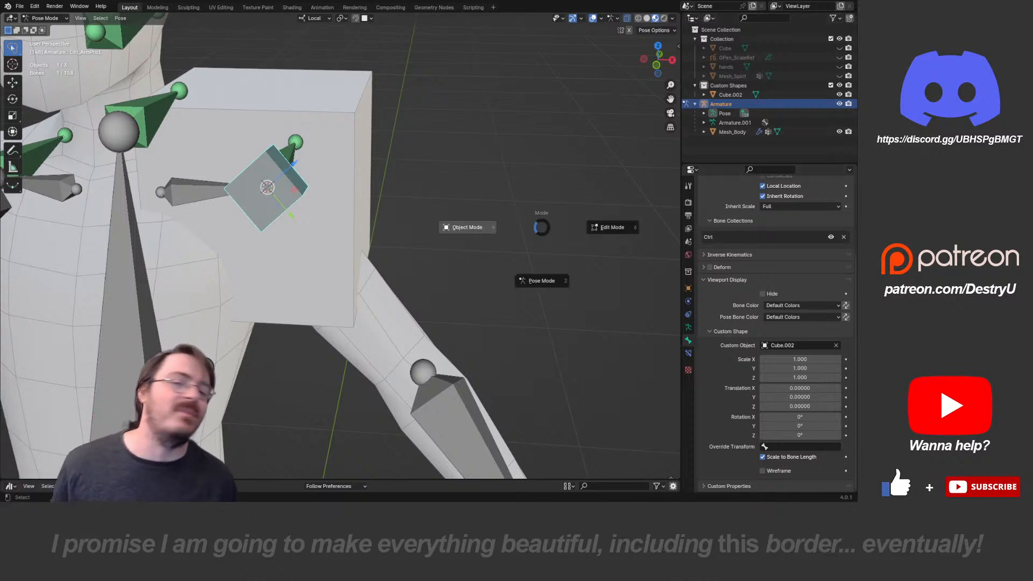
click(468, 226)
click(334, 231)
shift+middle_drag(334, 231, 379, 316)
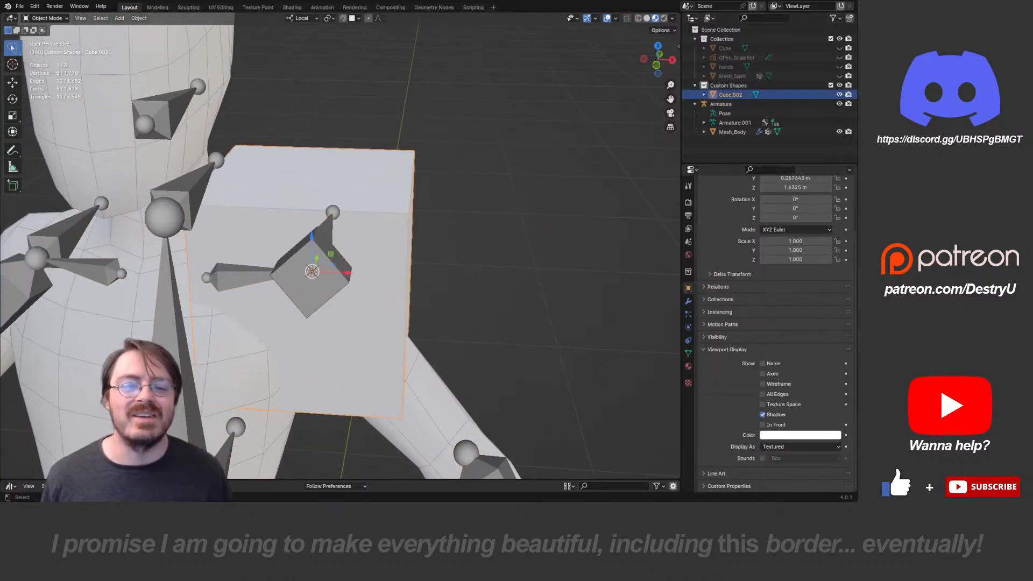
key(x)
click(420, 224)
- Add a new cube at the shoulder with its alignment set to 3D Cursor
middle_drag(421, 224, 398, 219)
key(shift+a)
mouse_move(406, 229)
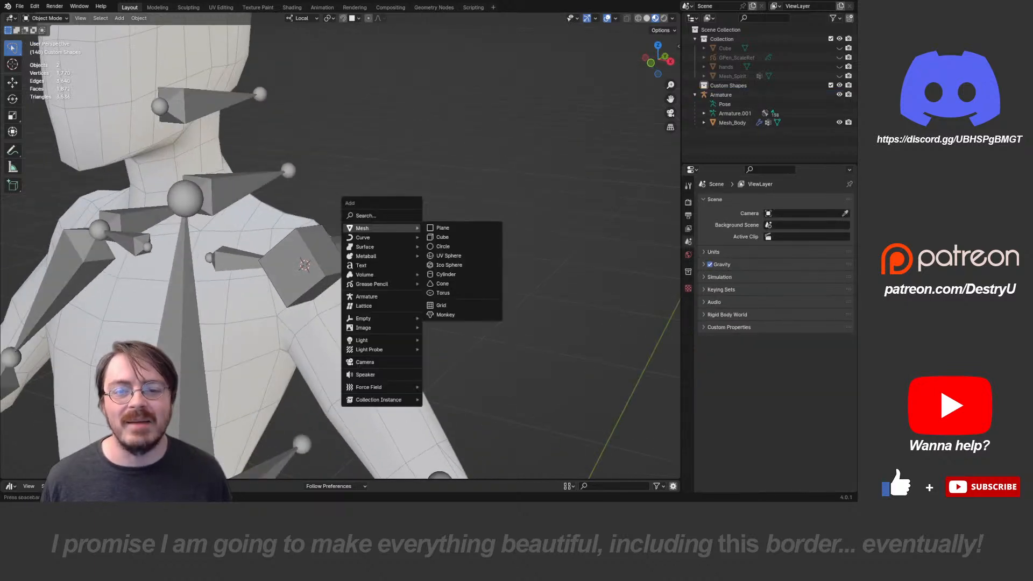
click(442, 236)
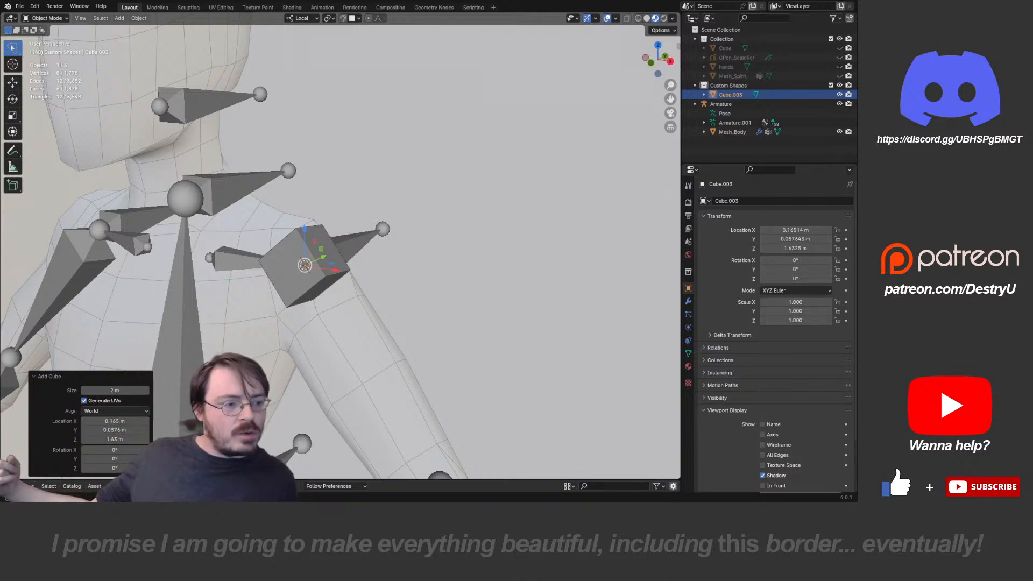
click(48, 377)
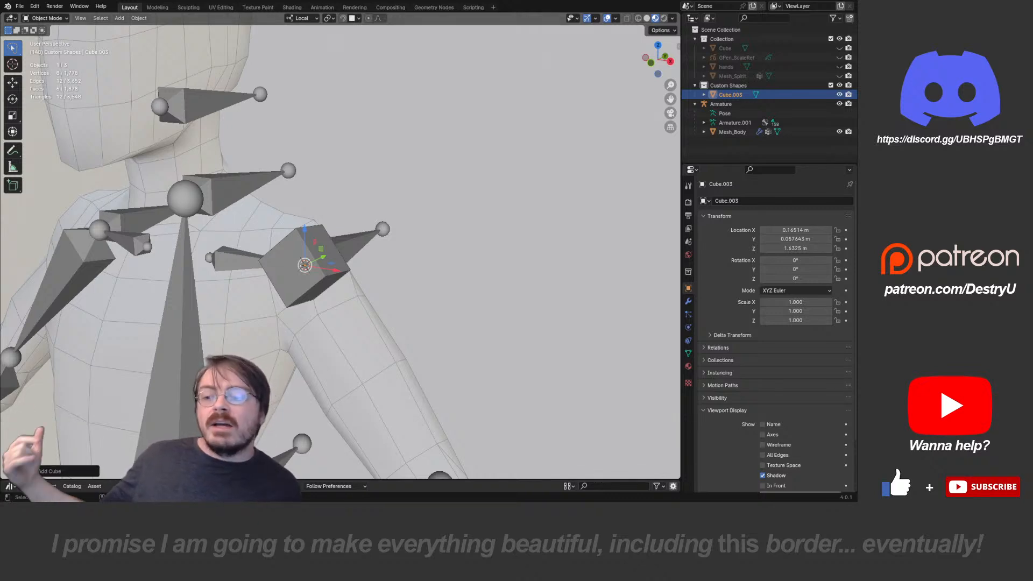
click(50, 472)
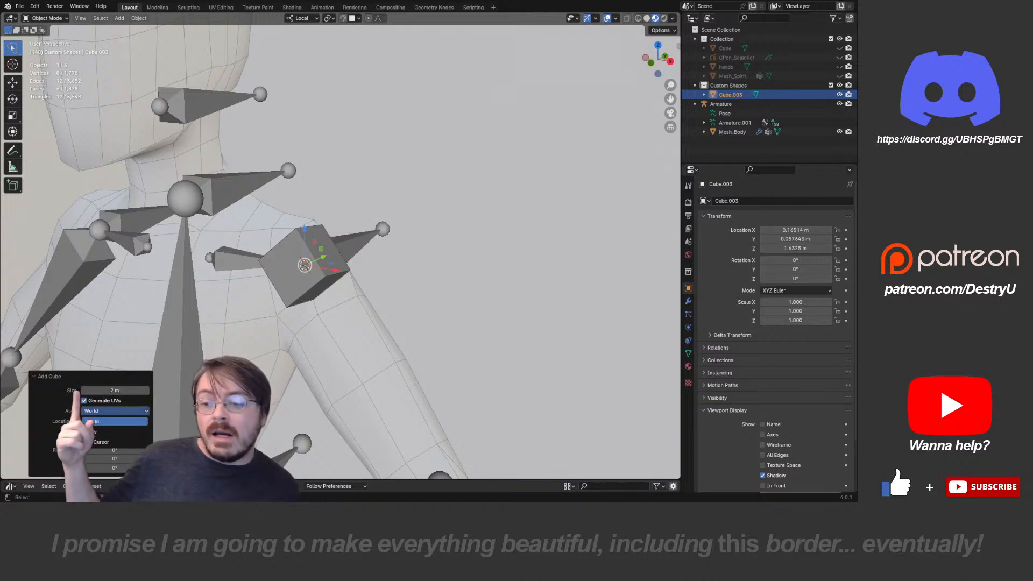
click(108, 442)
scroll(341, 246, down, 9)
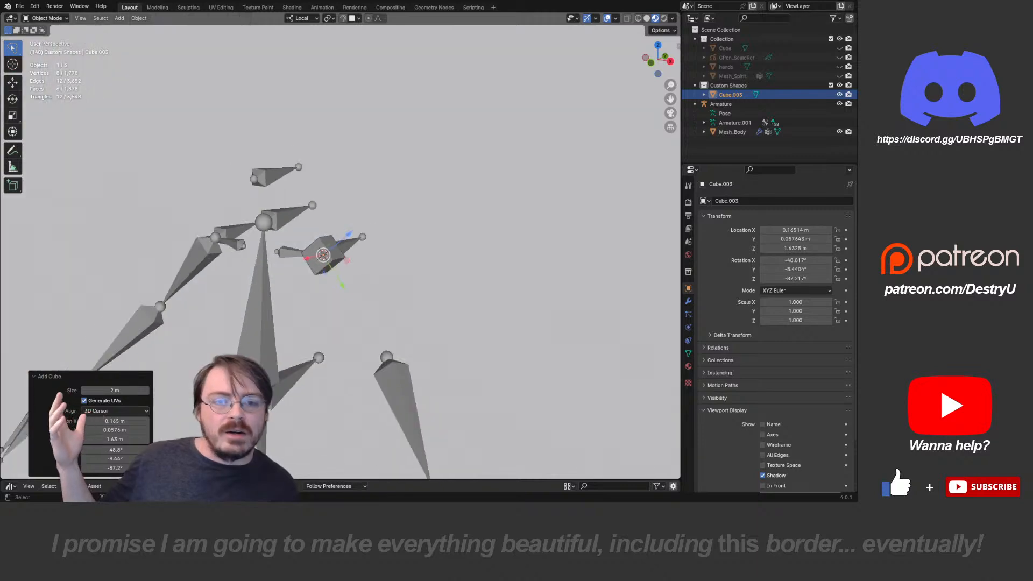
scroll(341, 246, down, 3)
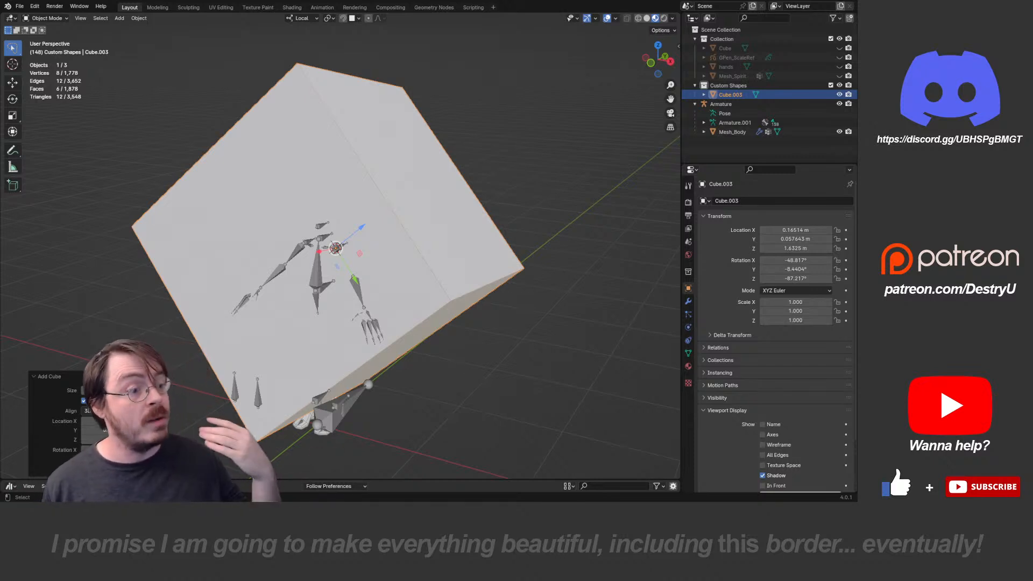
- Shrink the cursor-aligned cube's mesh in Edit Mode to roughly the size of the shoulder and upper chest
key(ctrl+Tab)
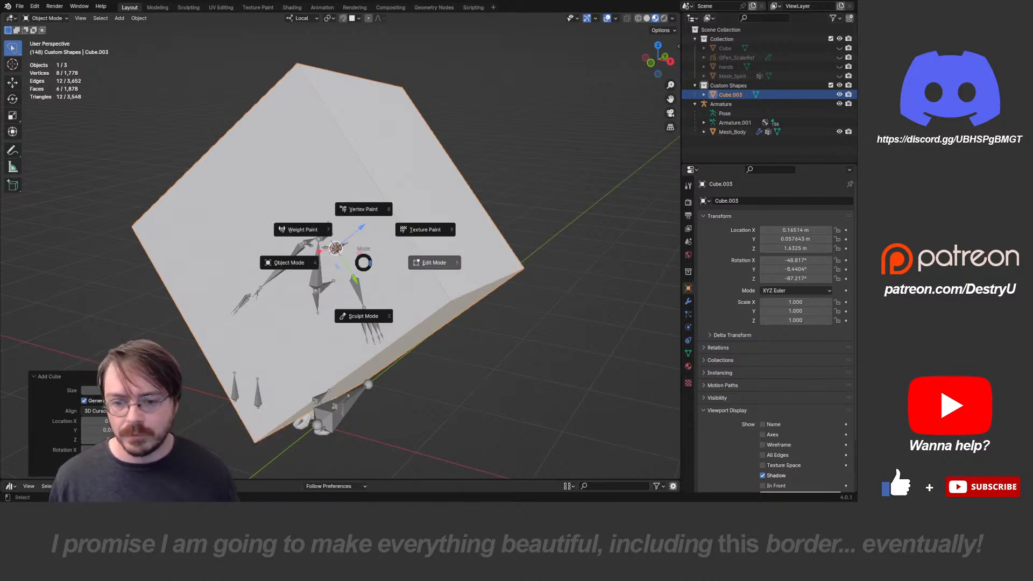
click(438, 262)
key(s)
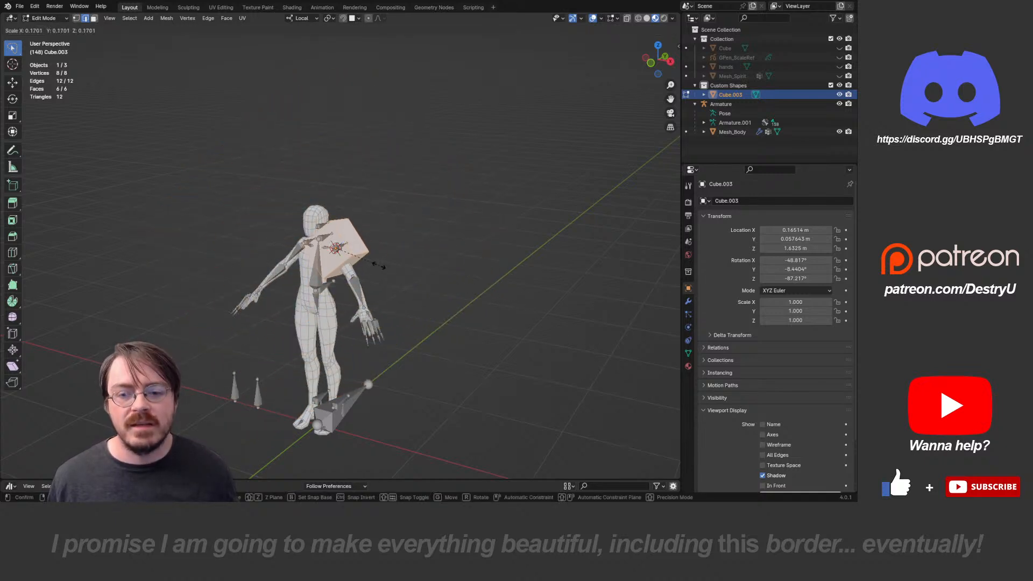
click(367, 261)
scroll(352, 257, up, 6)
- Turn off Scale to Bone Length for the Ctrl_ArmPro.L custom shape in the armature's Pose Mode, then deselect all bones
key(Tab)
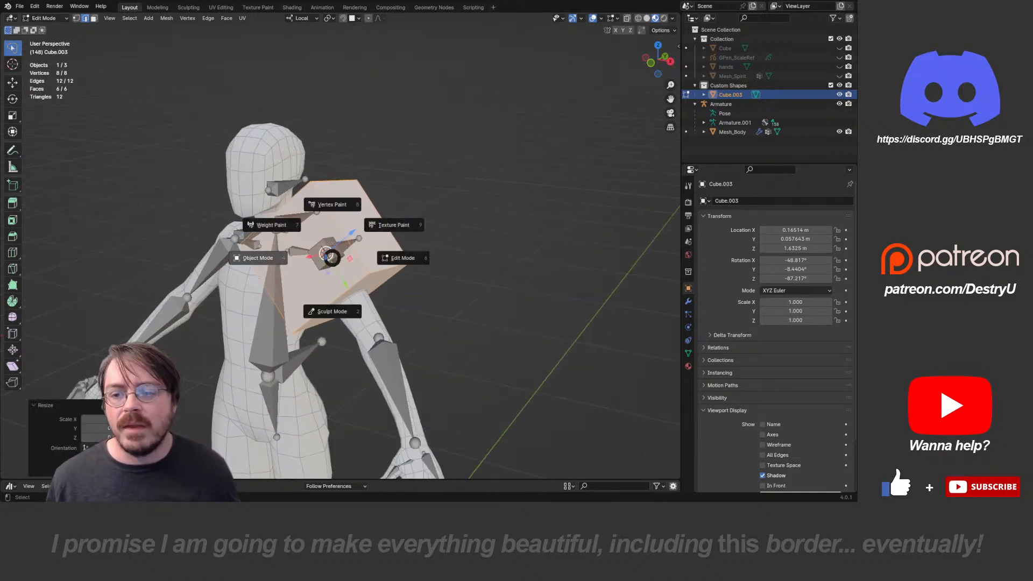
click(259, 259)
click(338, 254)
key(Tab)
click(337, 255)
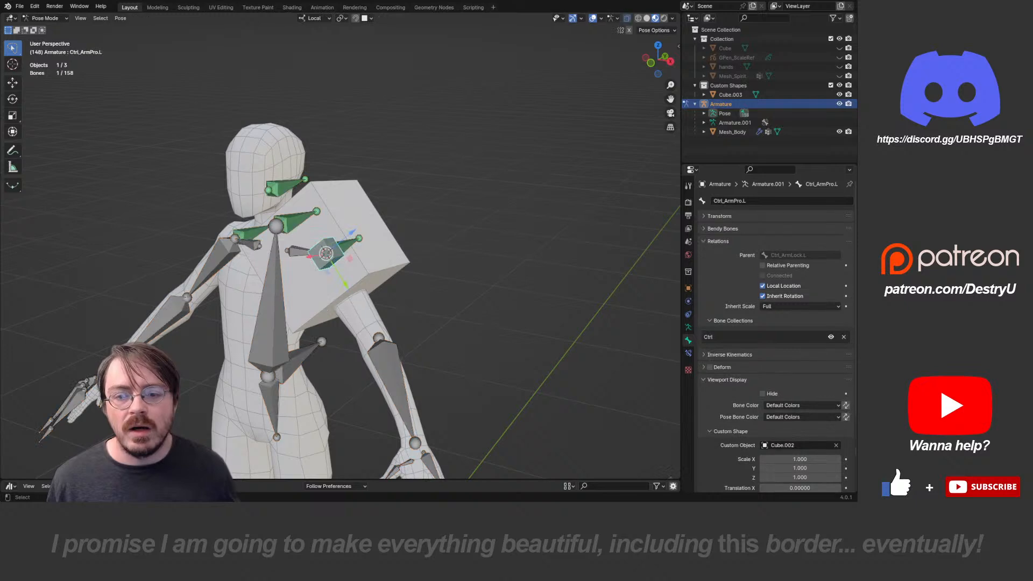
scroll(776, 332, down, 4)
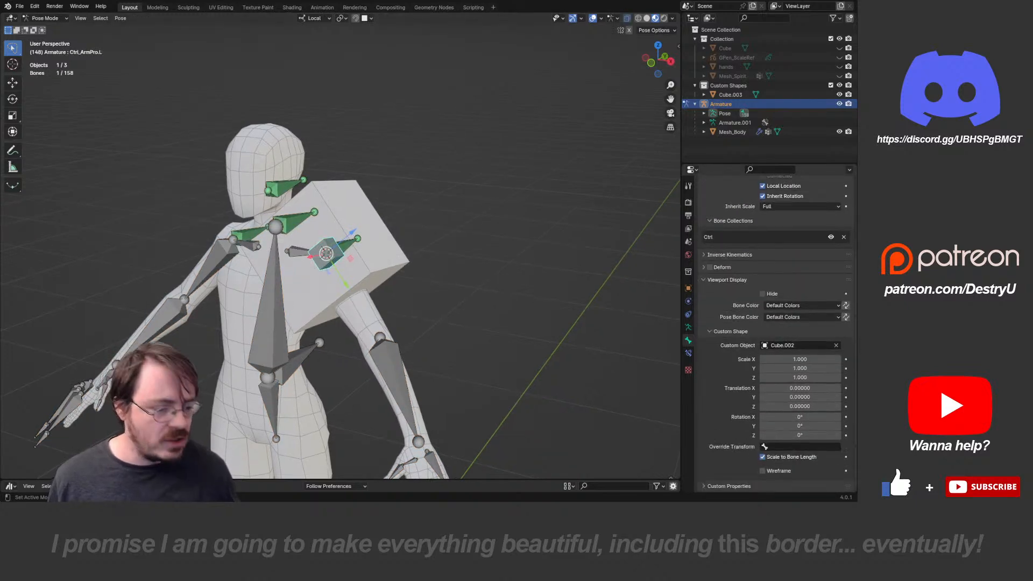
click(762, 456)
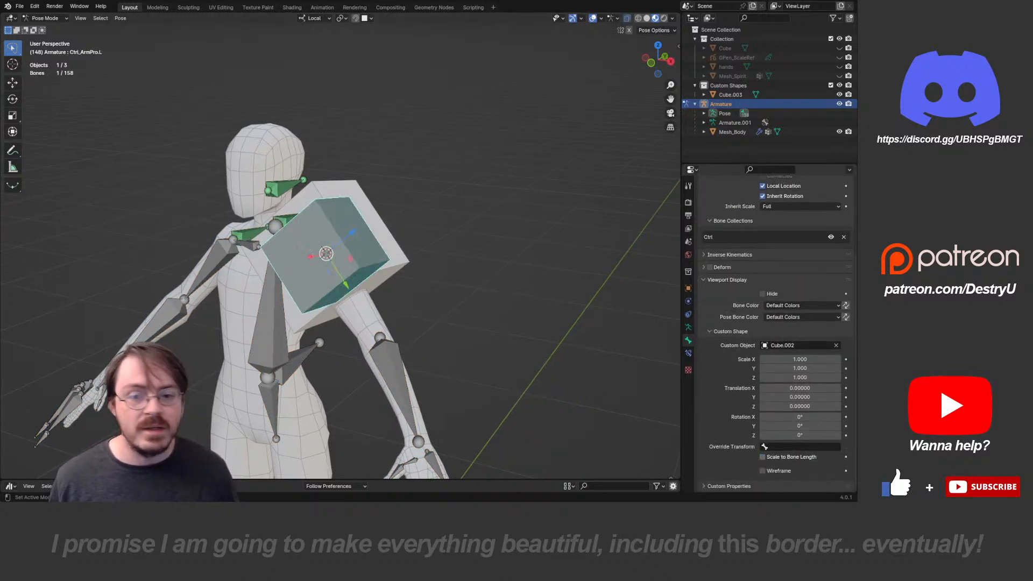
key(alt+a)
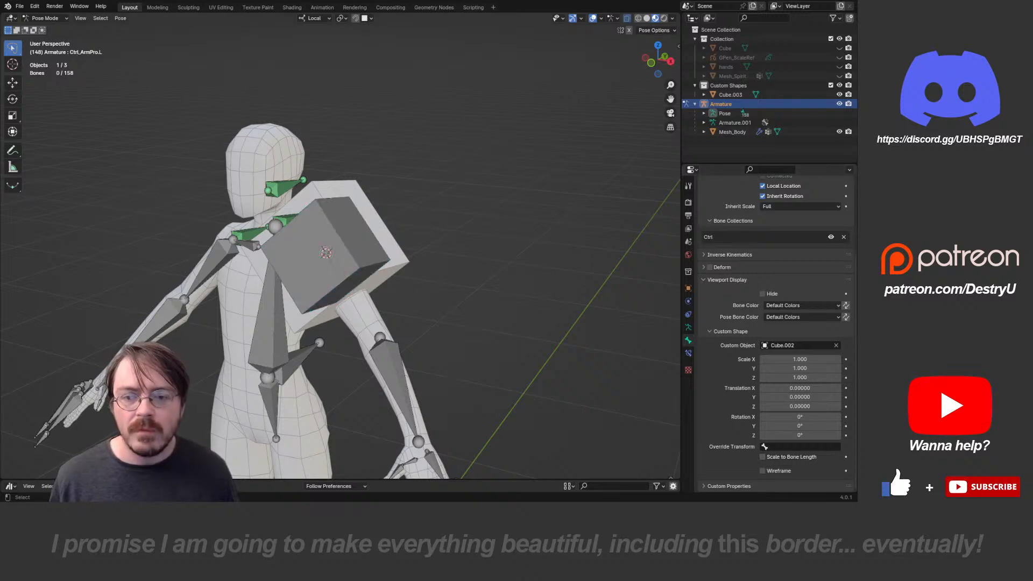
- Leave the armature's Pose Mode and open the shoulder cube Cube.003 in Edit Mode
key(Tab)
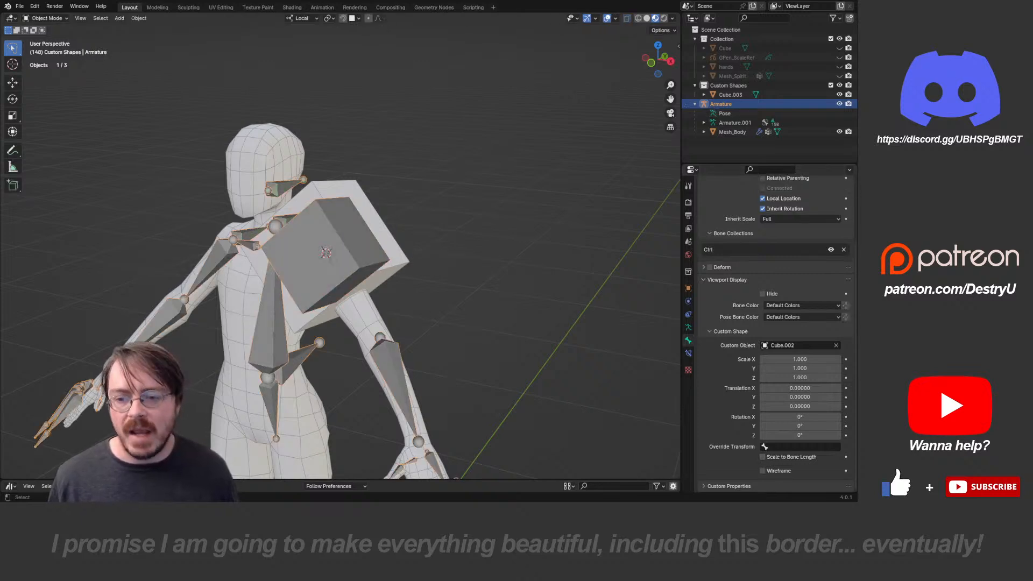
click(385, 239)
key(Tab)
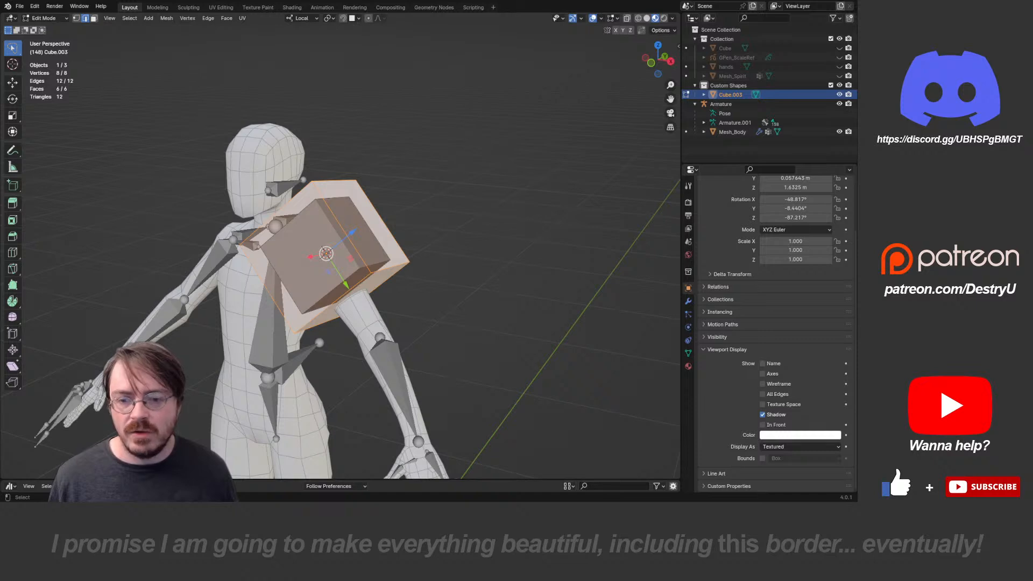
- Try to apply all transforms to Cube.003 in Object Mode, and return to Edit Mode
key(Tab)
click(410, 231)
key(ctrl+a)
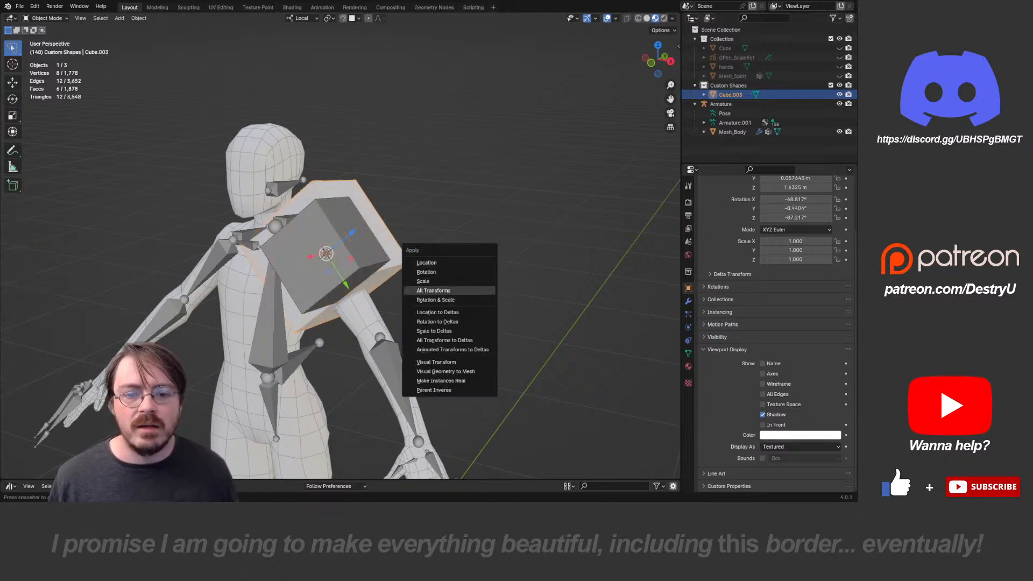
click(433, 291)
key(Tab)
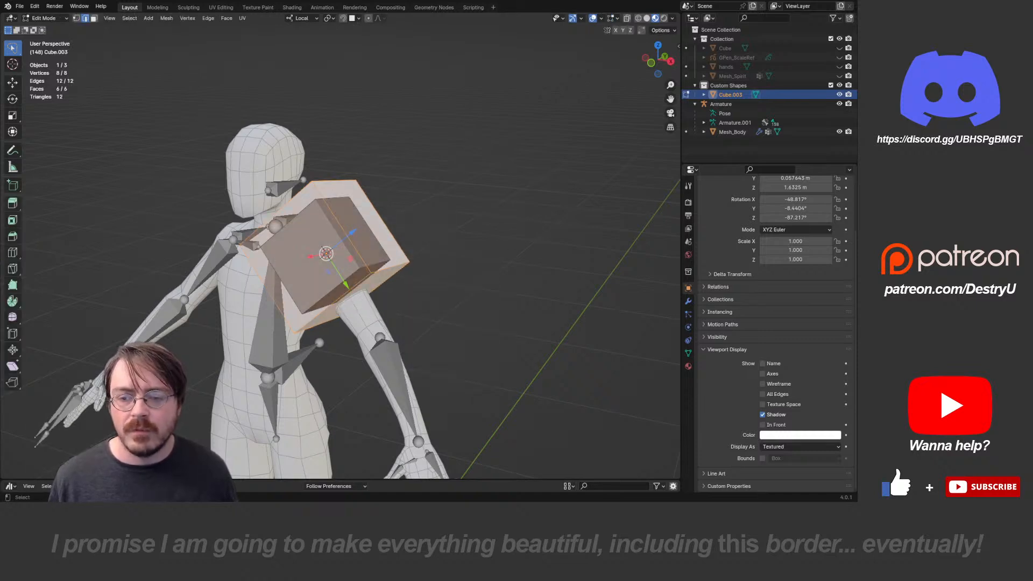
- Scale the whole Cube.003 mesh down to about 0.77 of its size around the shoulder
click(383, 221)
middle_drag(384, 221, 340, 178)
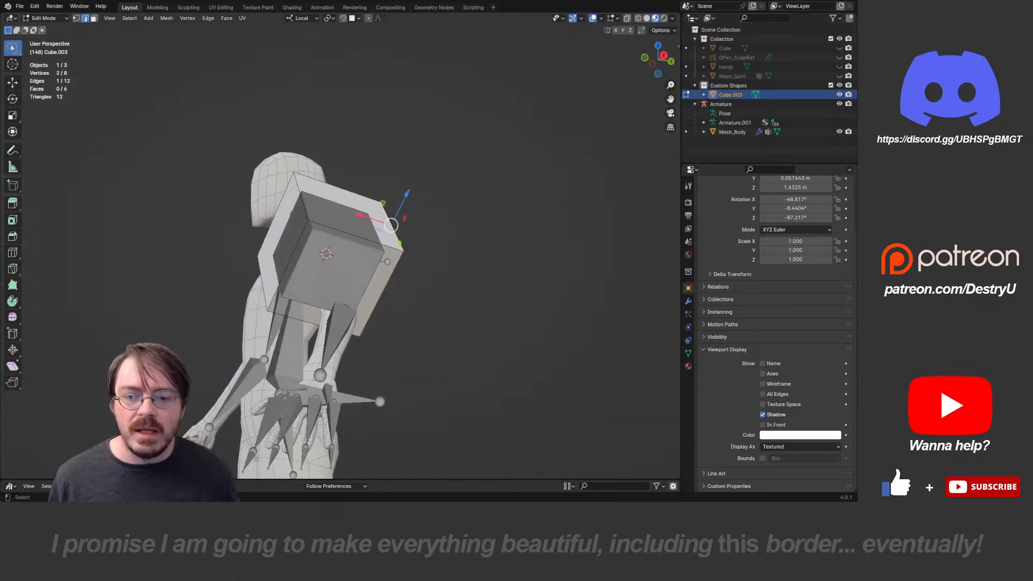
key(a)
key(s)
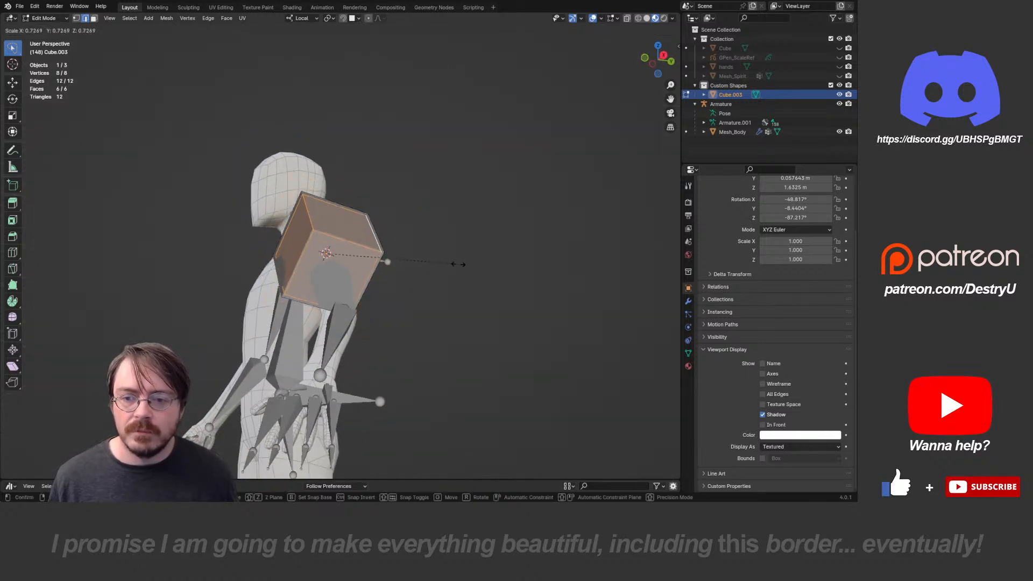
click(465, 266)
middle_drag(465, 266, 521, 273)
scroll(521, 273, up, 3)
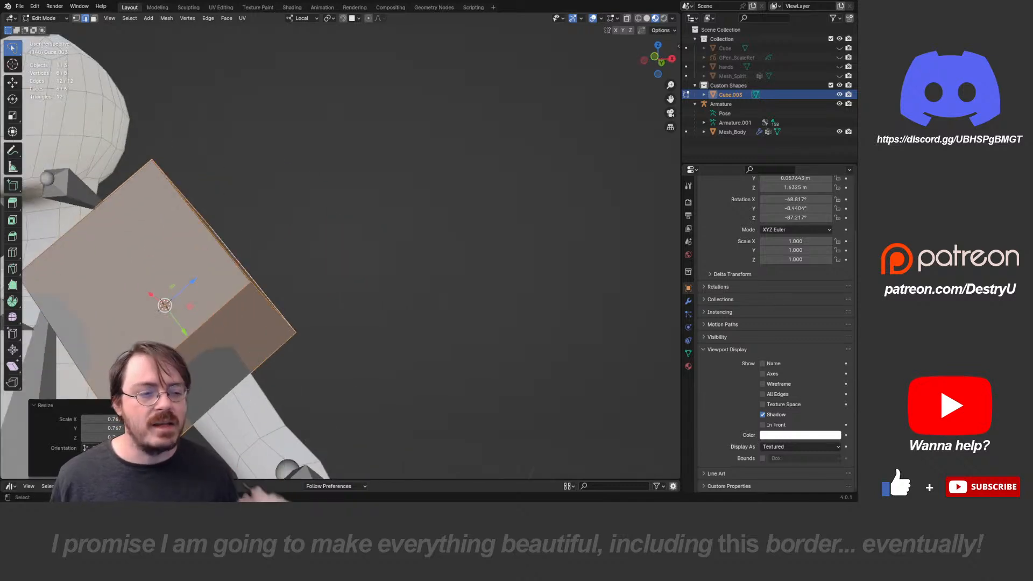
middle_drag(521, 274, 562, 208)
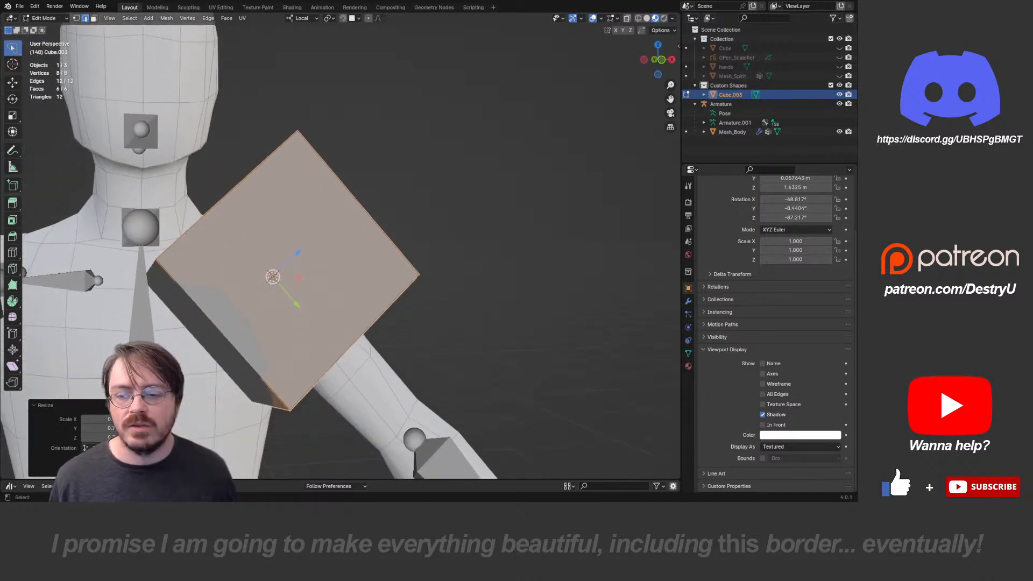
scroll(339, 247, down, 4)
middle_drag(339, 248, 409, 258)
key(s)
right_click(452, 289)
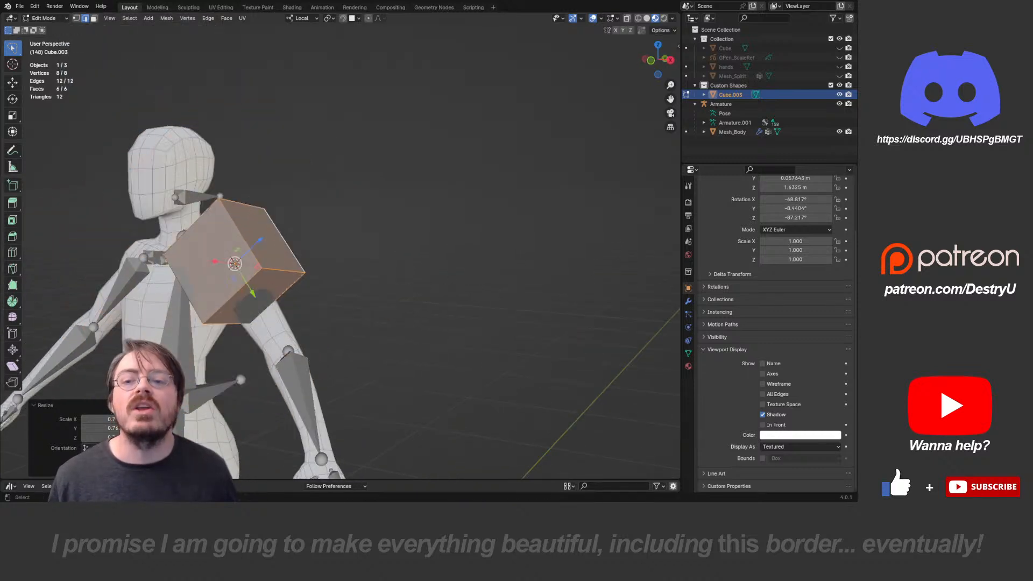
- Replace the Ctrl_ArmPro.L bone's custom object with Cube.003 in the armature's Pose Mode
key(ctrl+Tab)
click(173, 264)
drag(256, 266, 256, 267)
click(283, 258)
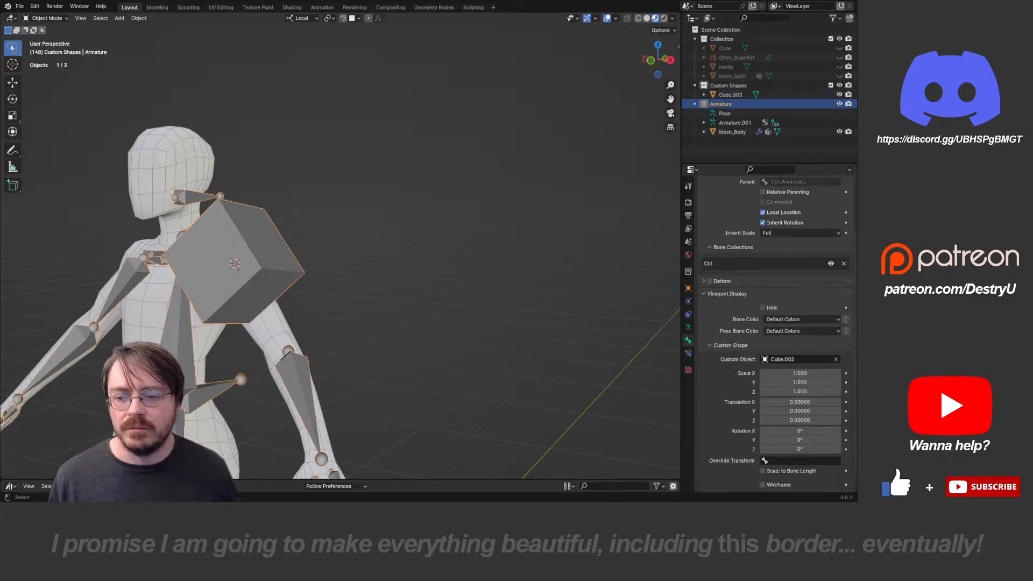
key(ctrl+Tab)
click(283, 257)
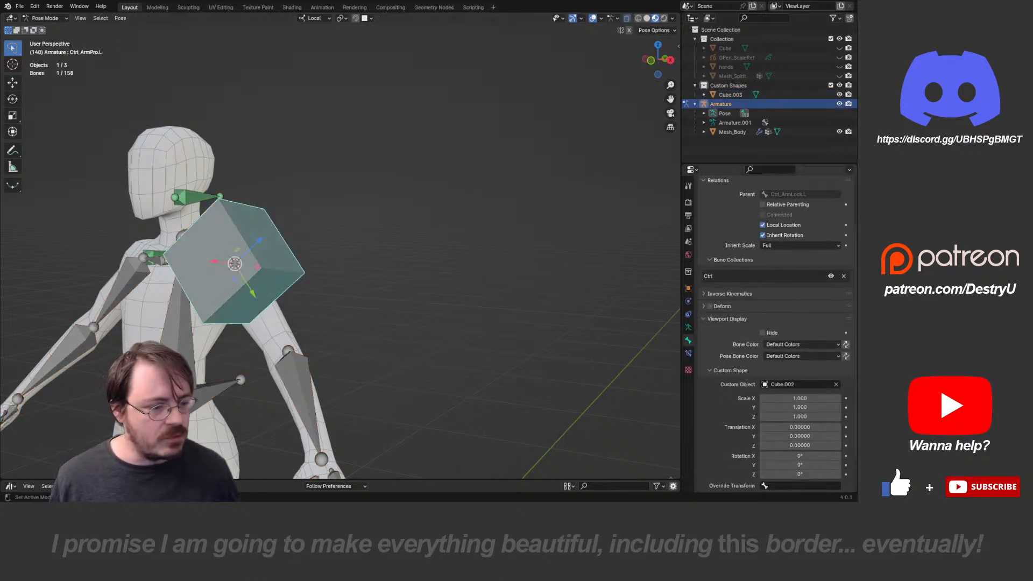
click(836, 384)
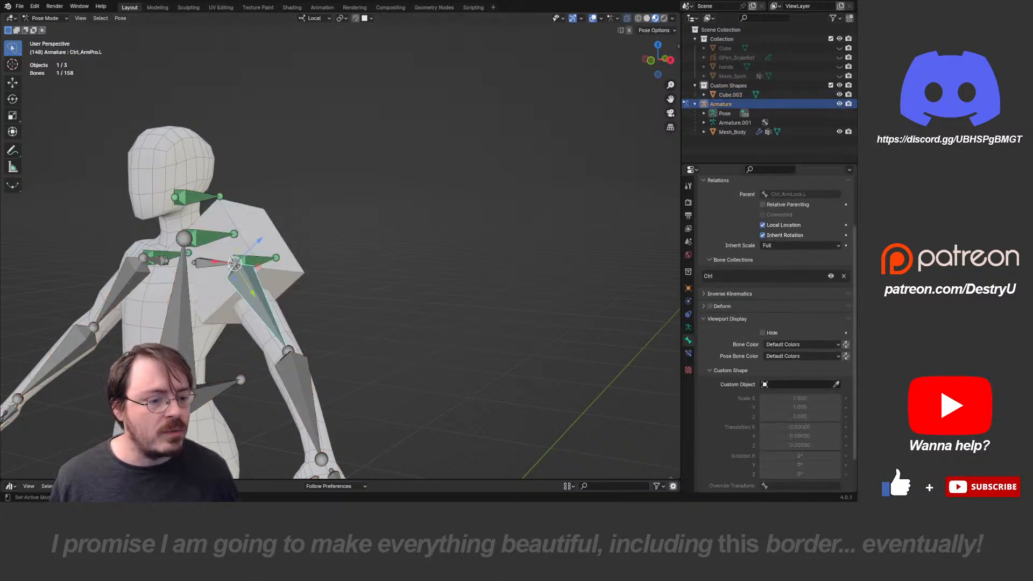
click(724, 94)
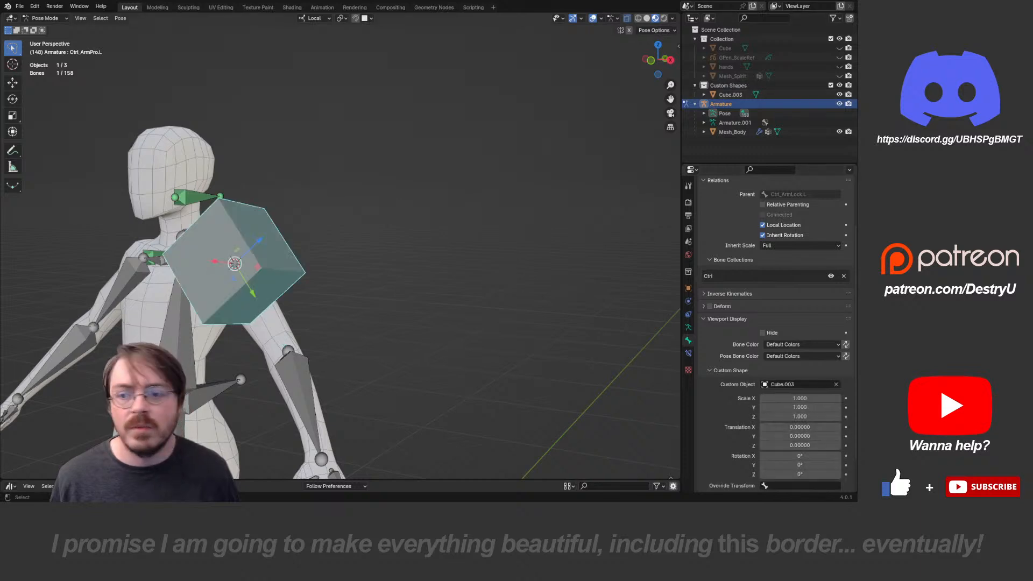
- Return to Object Mode, hide the armature and select the Cube.003 object at the shoulder
middle_drag(279, 238, 305, 247)
key(Tab)
click(242, 248)
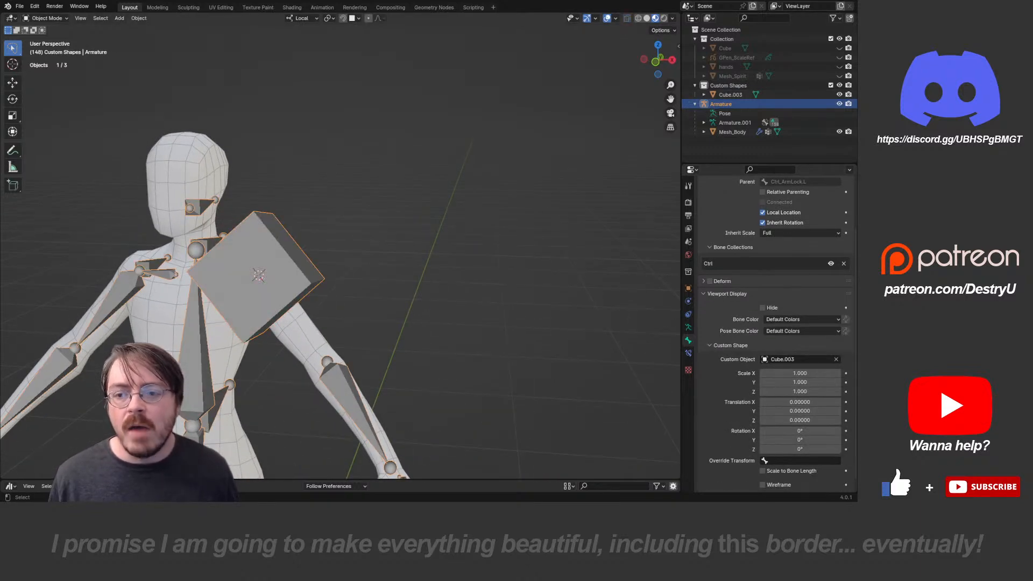
key(Tab)
click(334, 258)
key(Tab)
click(287, 259)
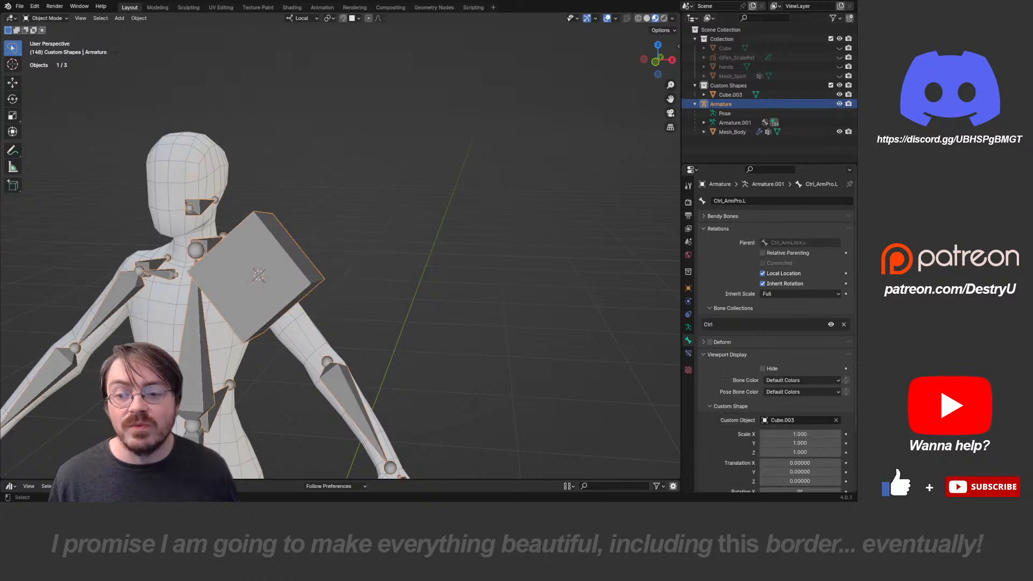
key(h)
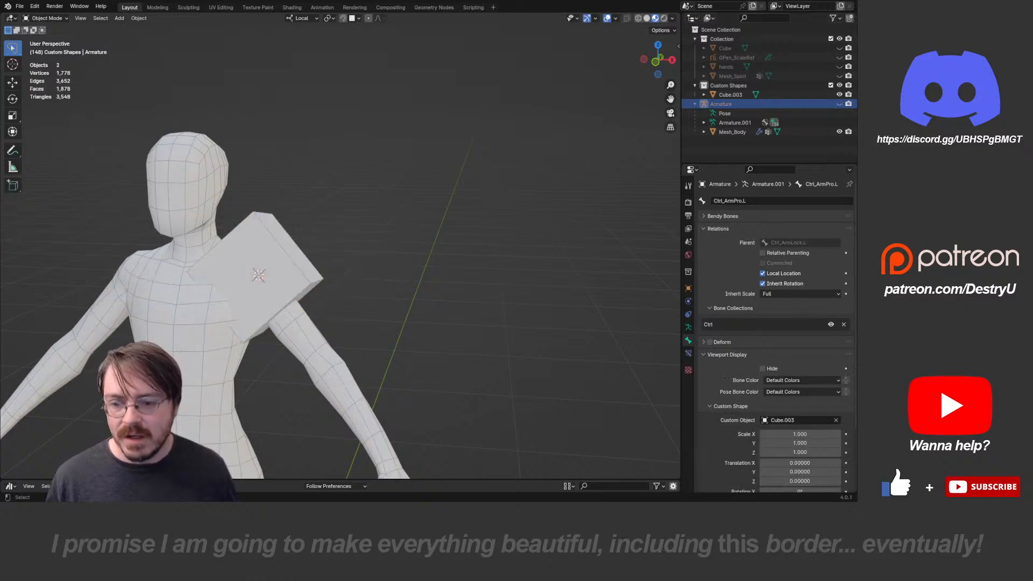
click(279, 294)
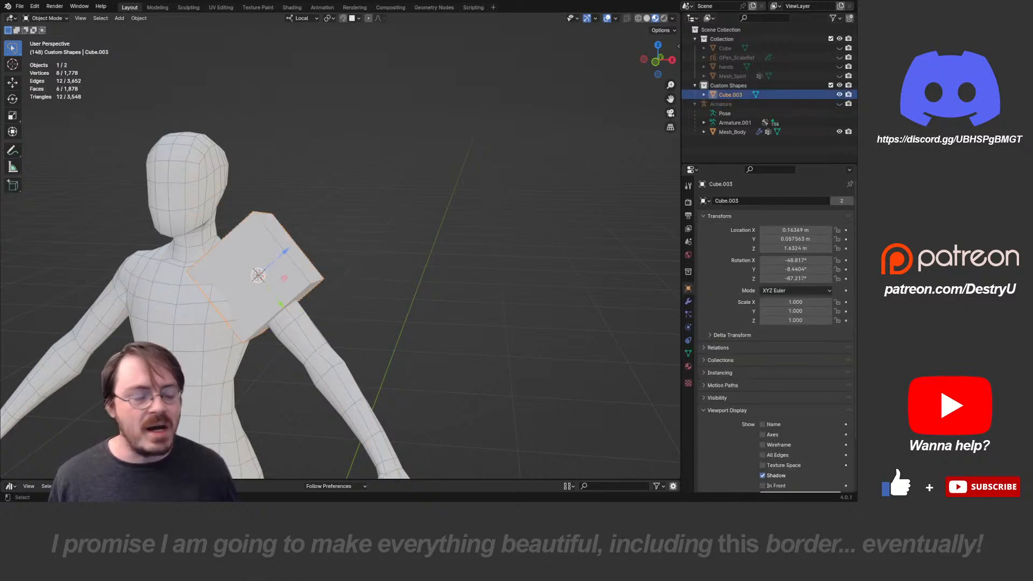
- Try to bring the armature back by revealing all hidden objects, and undo the reveal
key(alt+h)
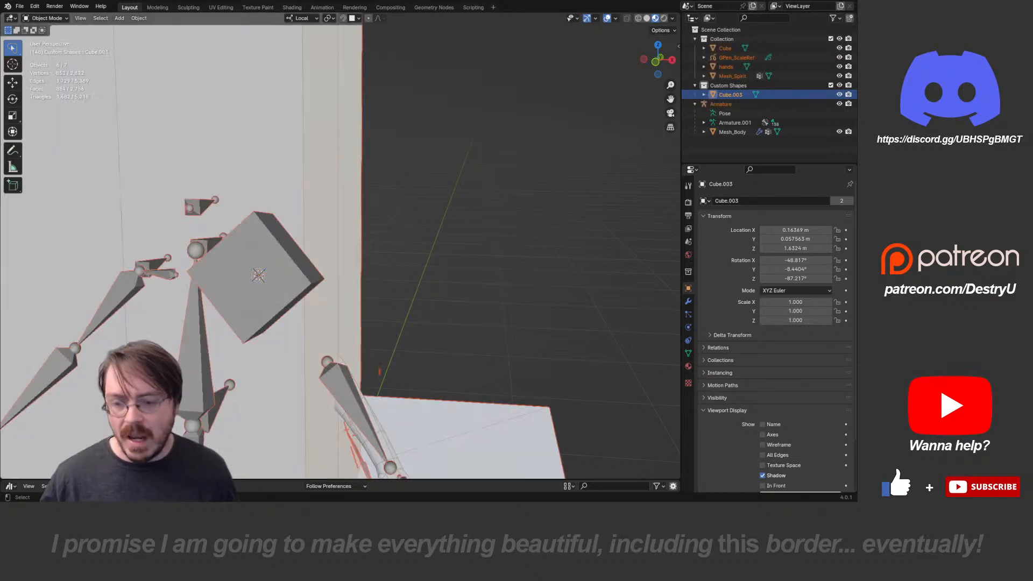
middle_drag(345, 264, 258, 313)
scroll(269, 280, down, 2)
key(ctrl+z)
scroll(259, 312, down, 2)
key(ctrl+z)
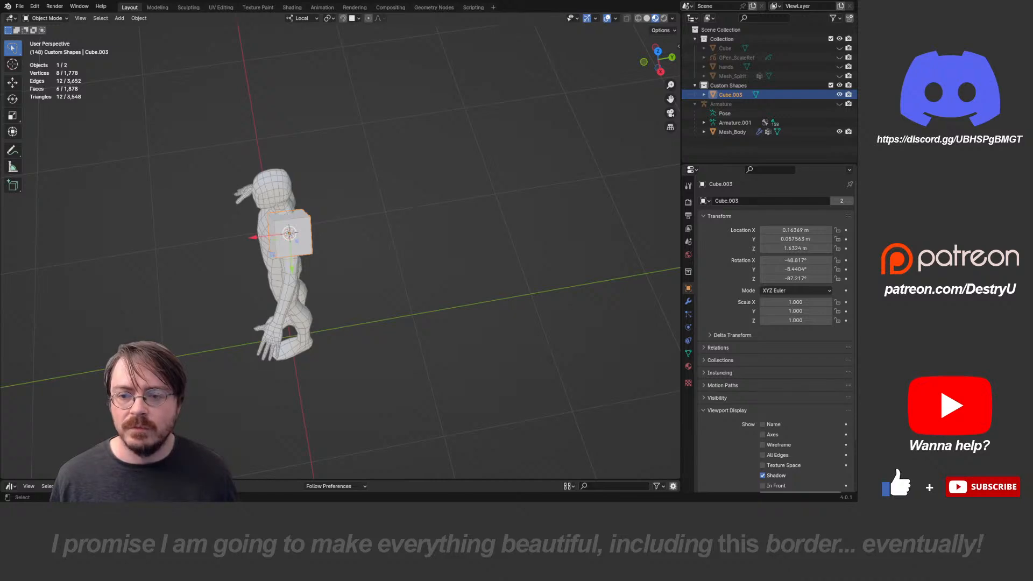
- Unhide only the armature and switch Cube.003 to Edit Mode
scroll(339, 245, up, 2)
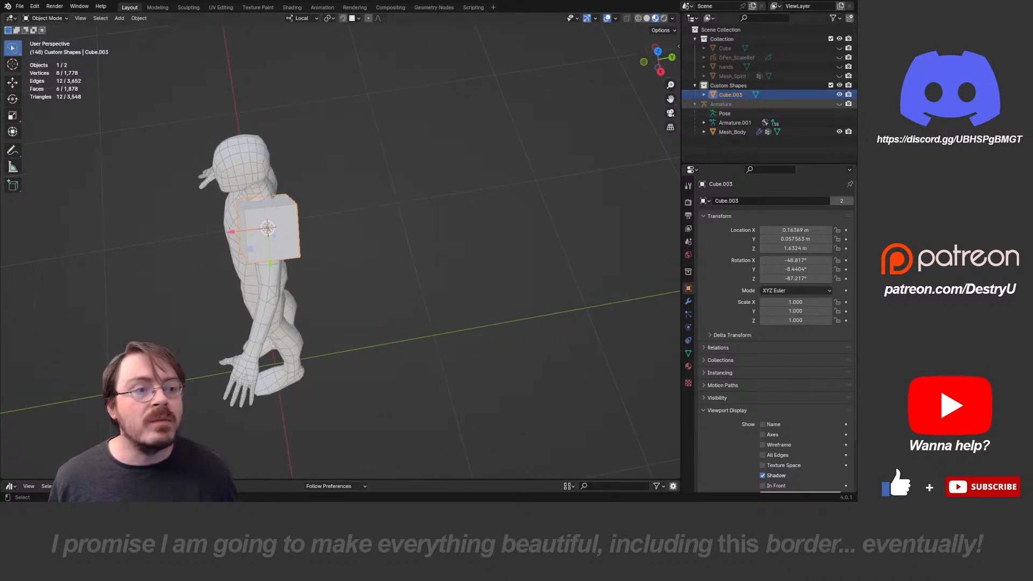
click(840, 104)
middle_drag(463, 231, 530, 200)
scroll(530, 199, up, 1)
middle_drag(344, 280, 330, 231)
key(ctrl+Tab)
click(401, 232)
middle_drag(396, 232, 377, 195)
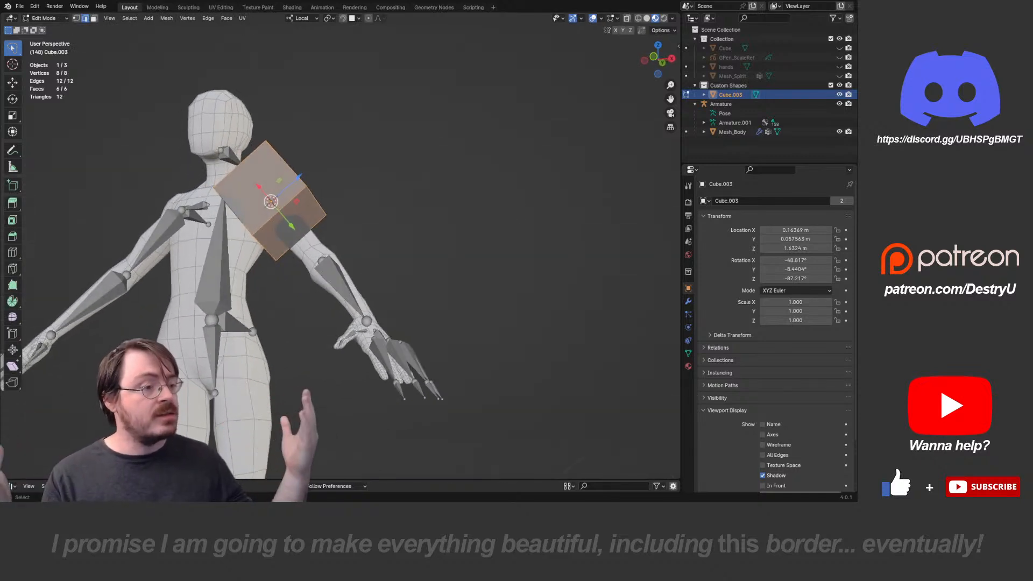
key(g)
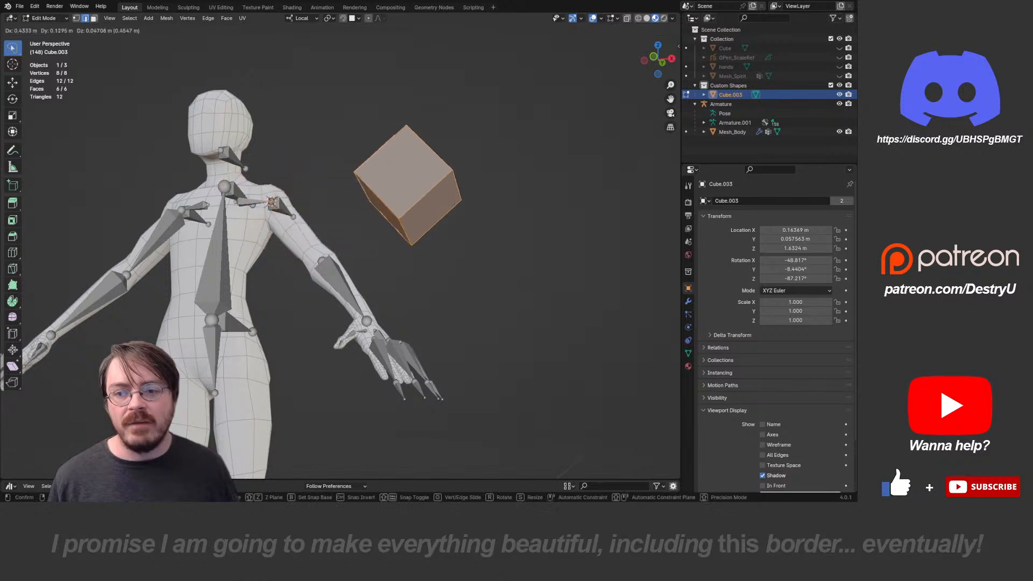
right_click(310, 194)
key(ctrl+Tab)
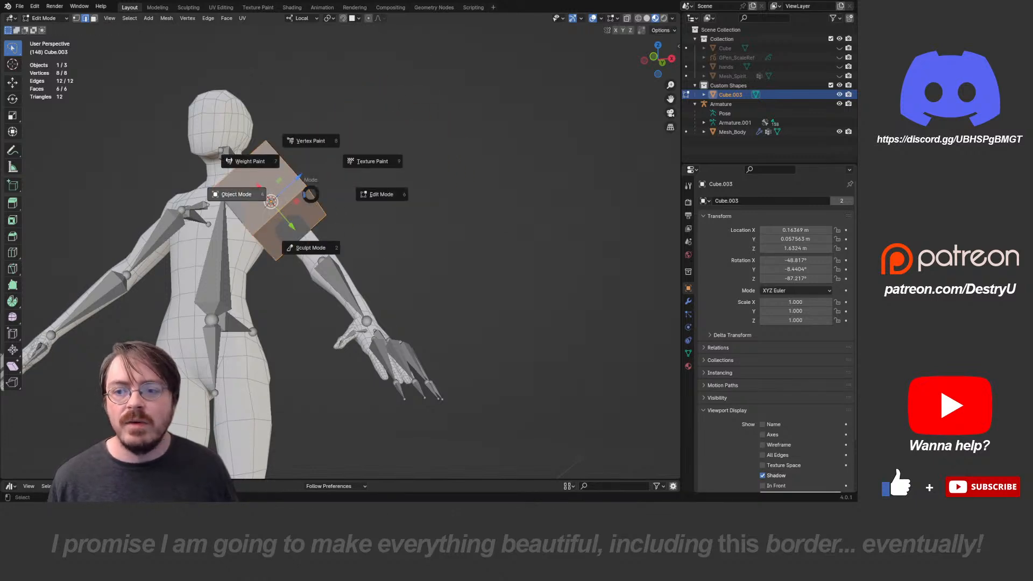
click(237, 194)
key(1)
click(258, 197)
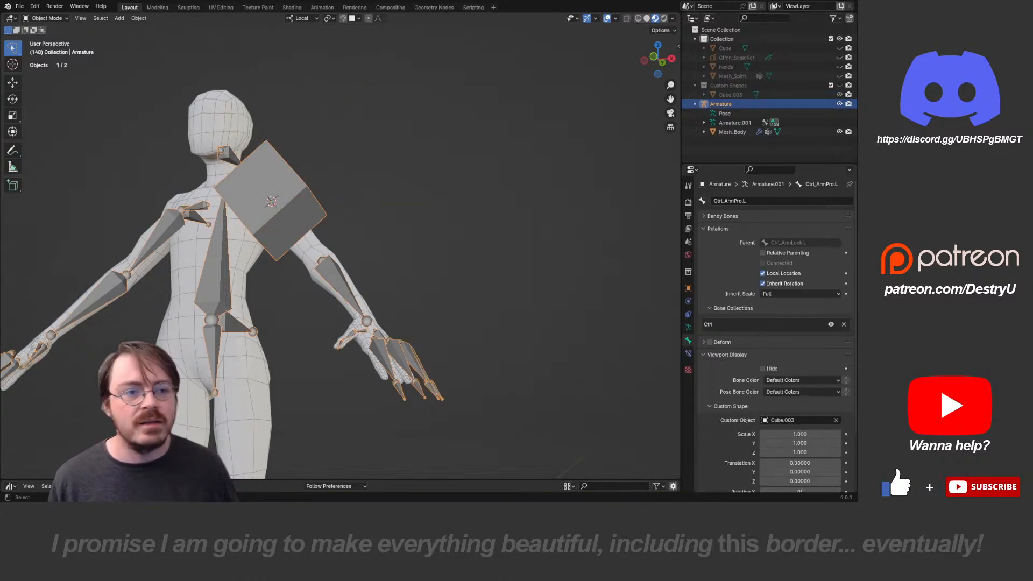
click(731, 94)
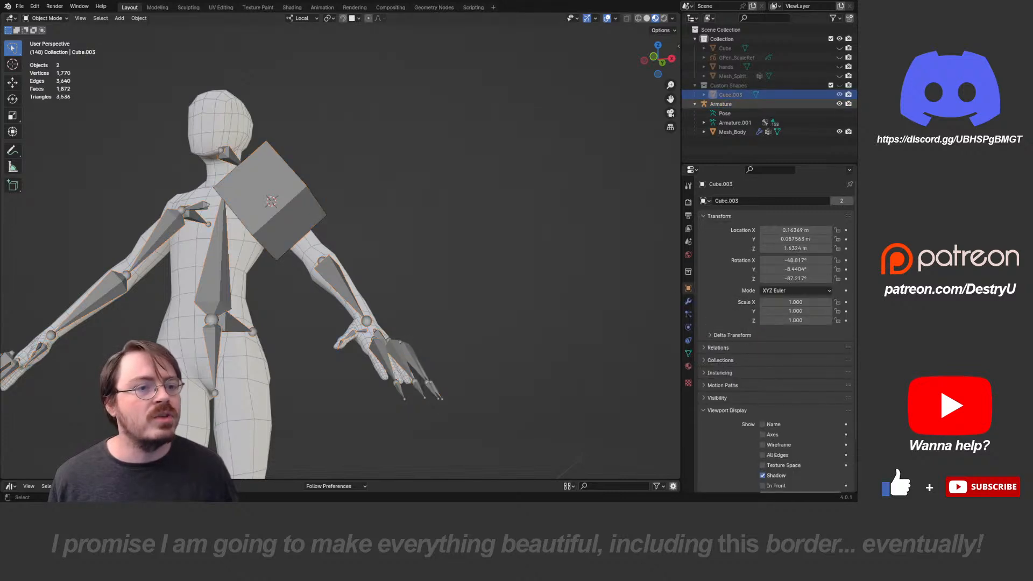
click(839, 85)
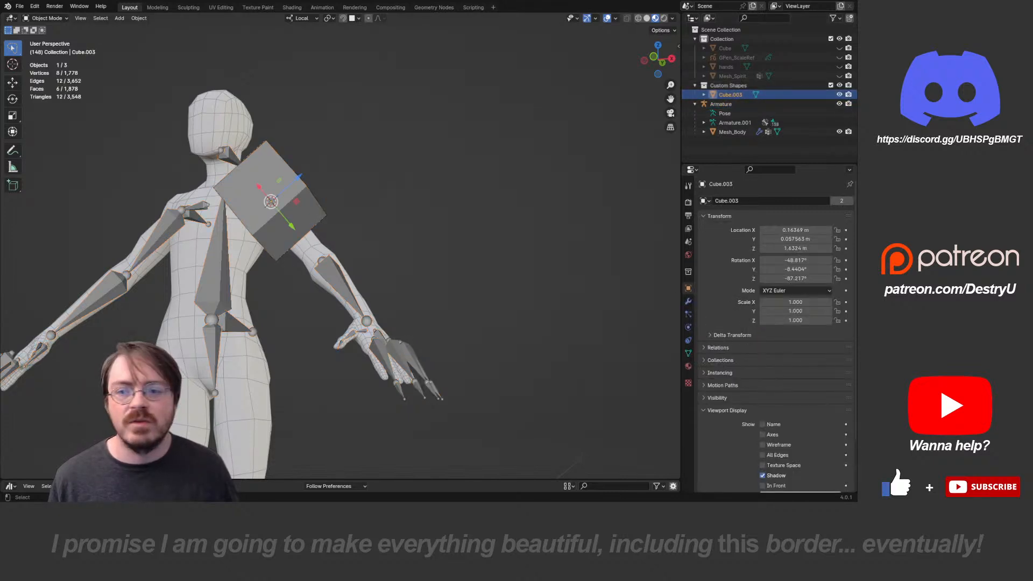
- Pull one outer corner vertex of the Cube.003 mesh up and away from the shoulder in Edit Mode
key(Tab)
key(1)
click(307, 186)
middle_drag(309, 189, 341, 195)
key(g)
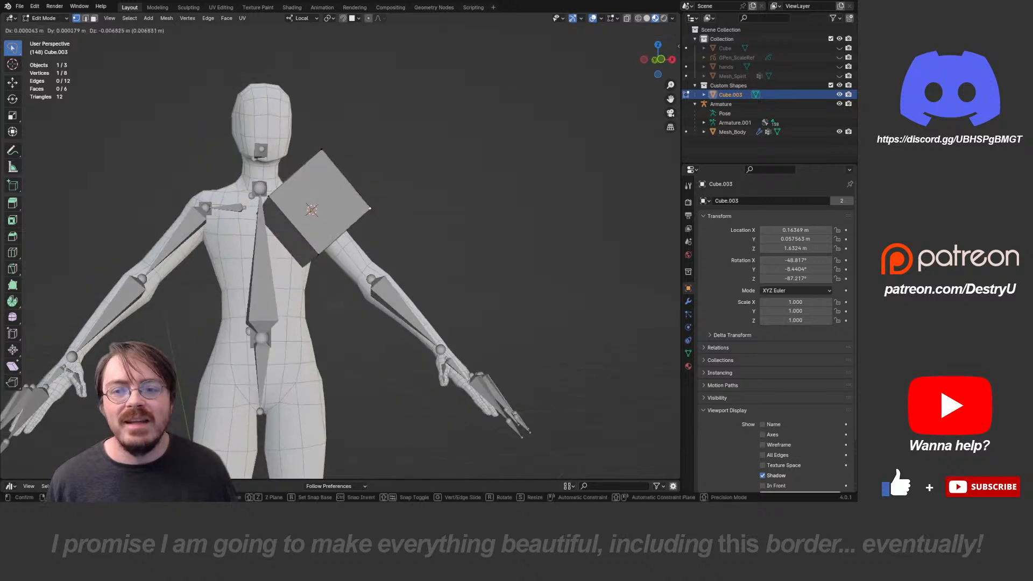
click(437, 141)
middle_drag(437, 141, 371, 144)
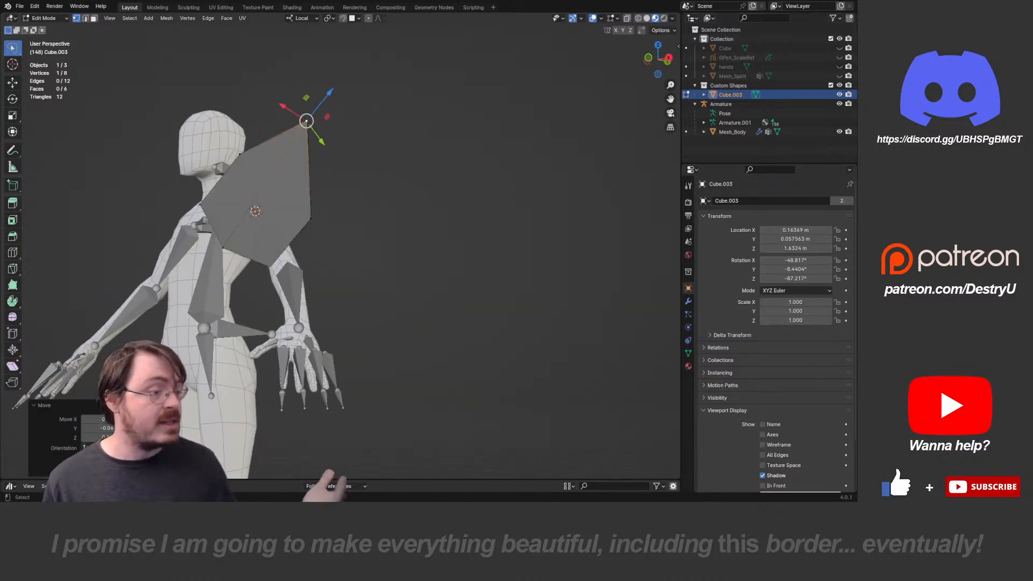
- Hide Cube.003 briefly to examine the bone's custom shape on its own, and show it again
click(840, 95)
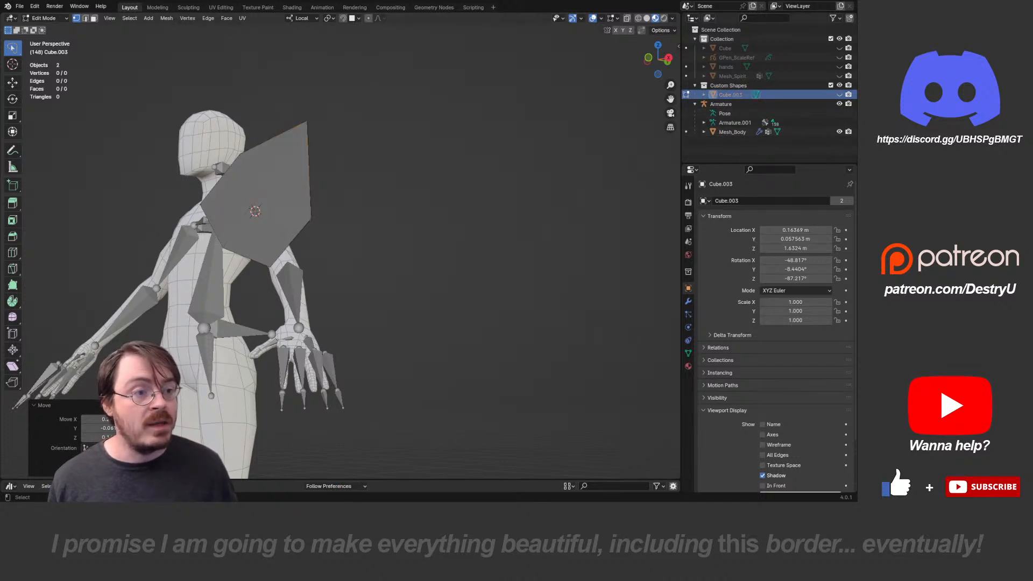
click(840, 95)
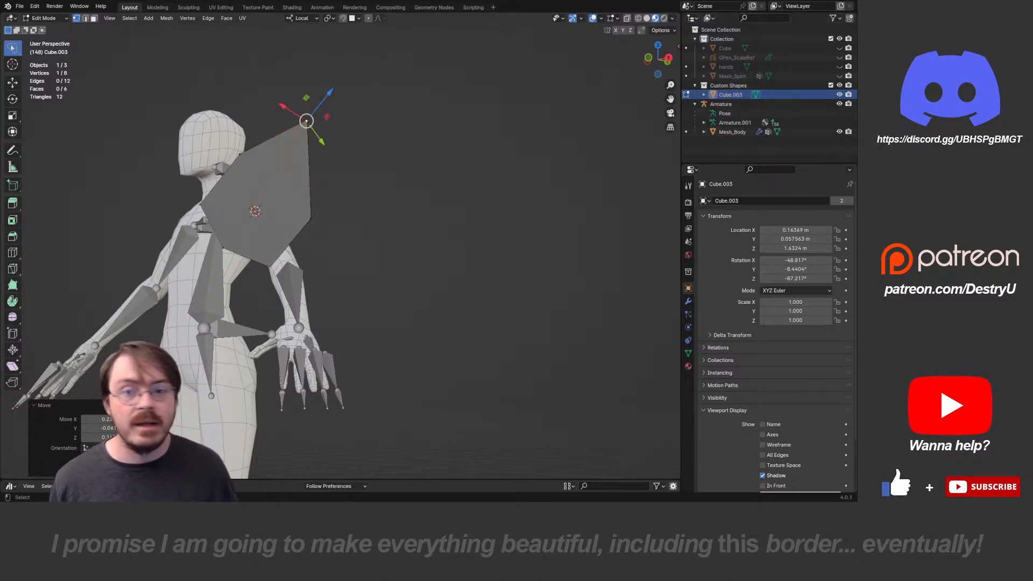
key(ctrl+Tab)
key(Escape)
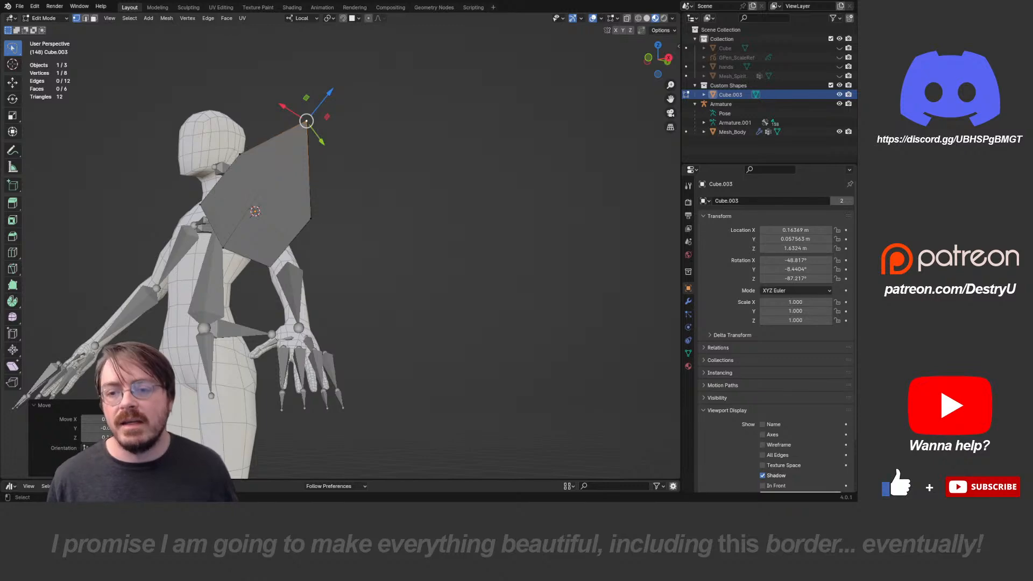
- Merge all vertices of the Cube.003 mesh into a single vertex and view the whole figure from the front
key(a)
key(m)
key(a)
key(KP_1)
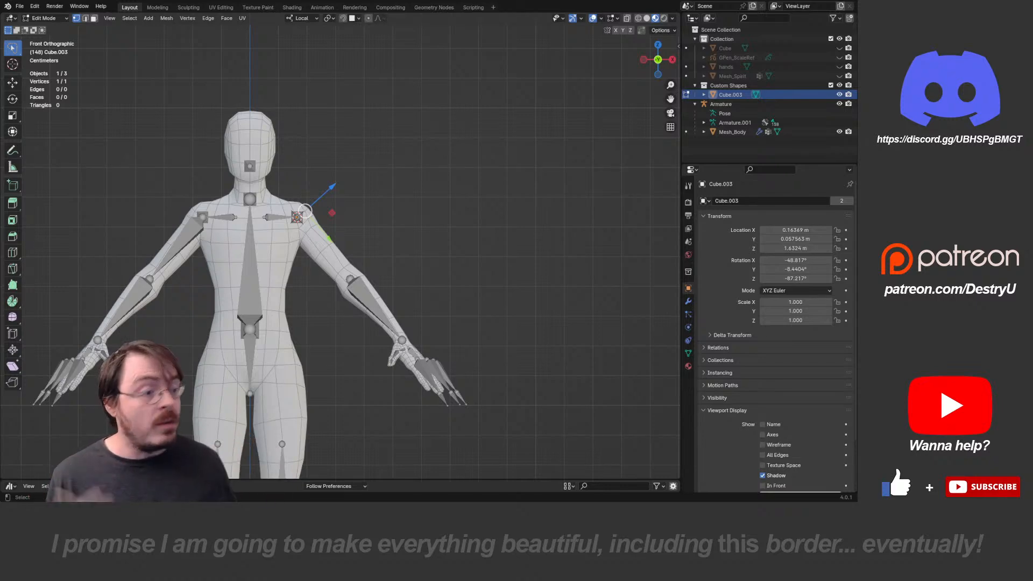
shift+middle_drag(301, 323, 340, 116)
scroll(340, 251, down, 4)
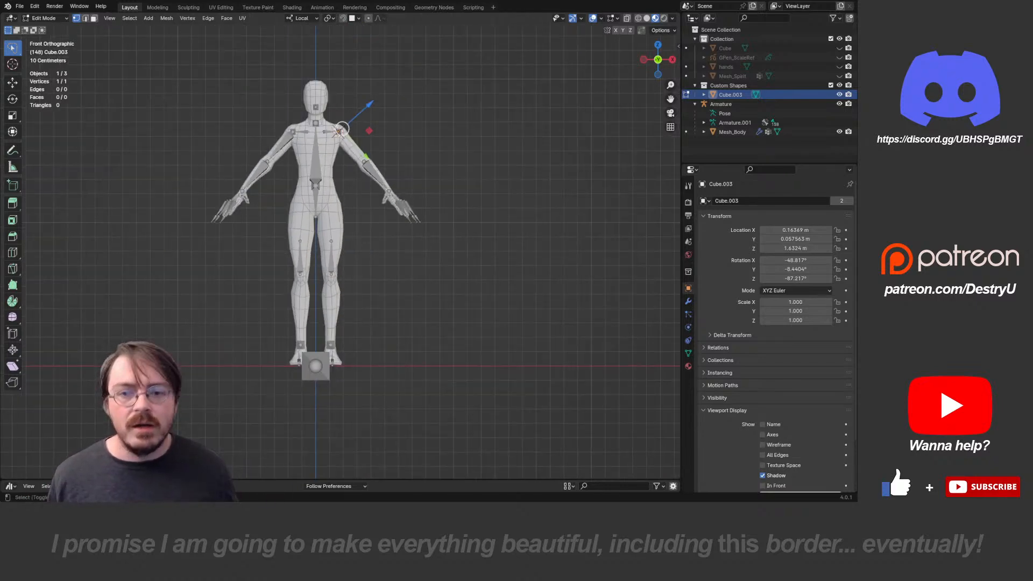
shift+middle_drag(356, 166, 355, 204)
key(shift+a)
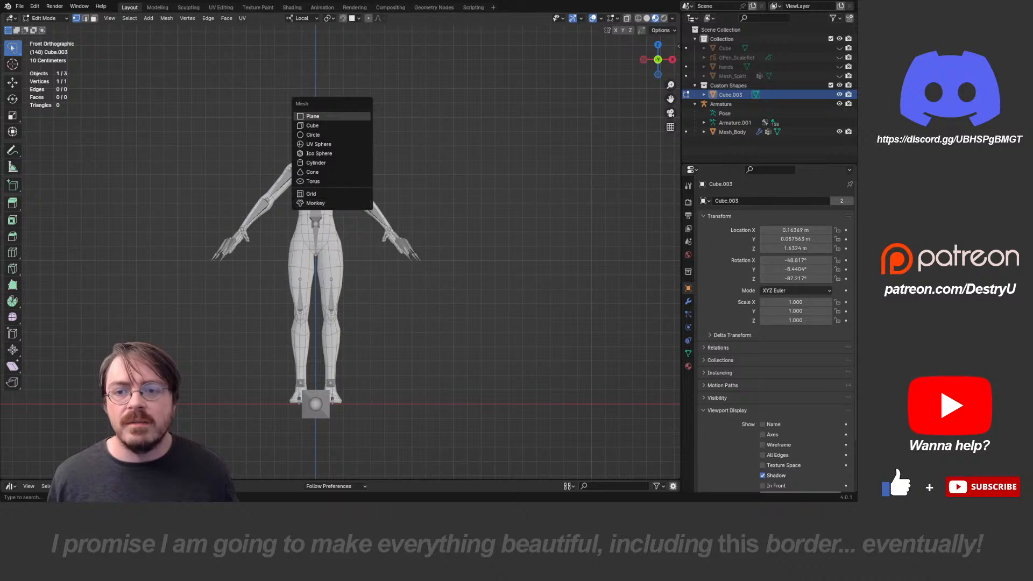
key(Escape)
key(ctrl+Tab)
click(424, 215)
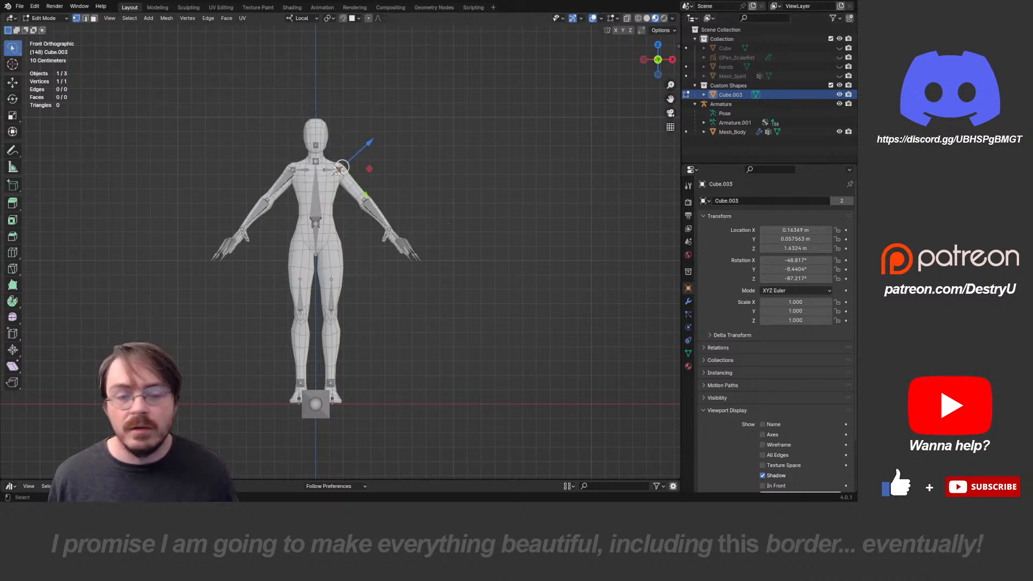
- Add a circle to the Cube.003 mesh, then shrink and tilt it at the left shoulder
key(shift+a)
key(Down)
key(Down)
key(Down)
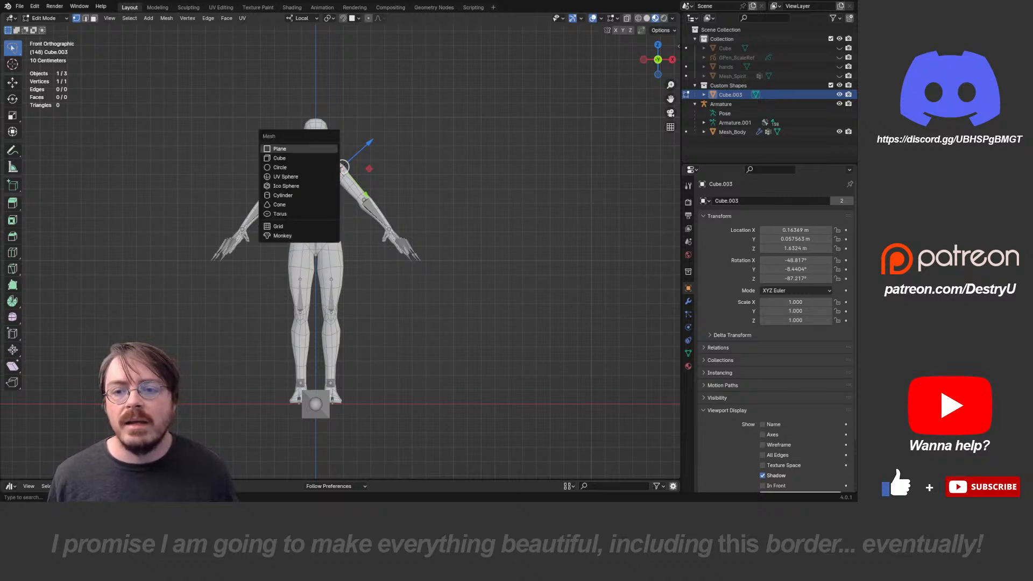
key(Return)
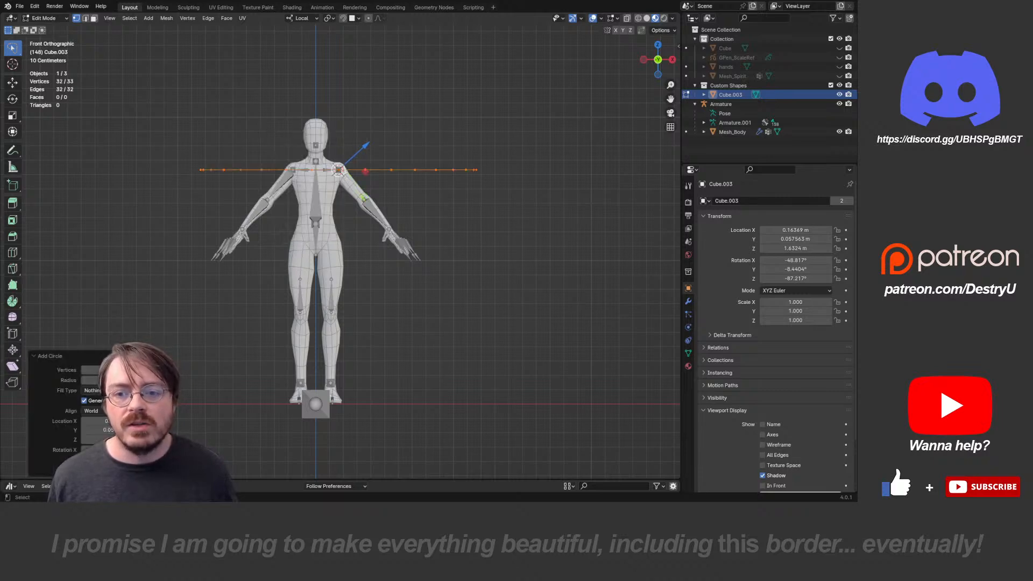
key(s)
click(350, 206)
key(r)
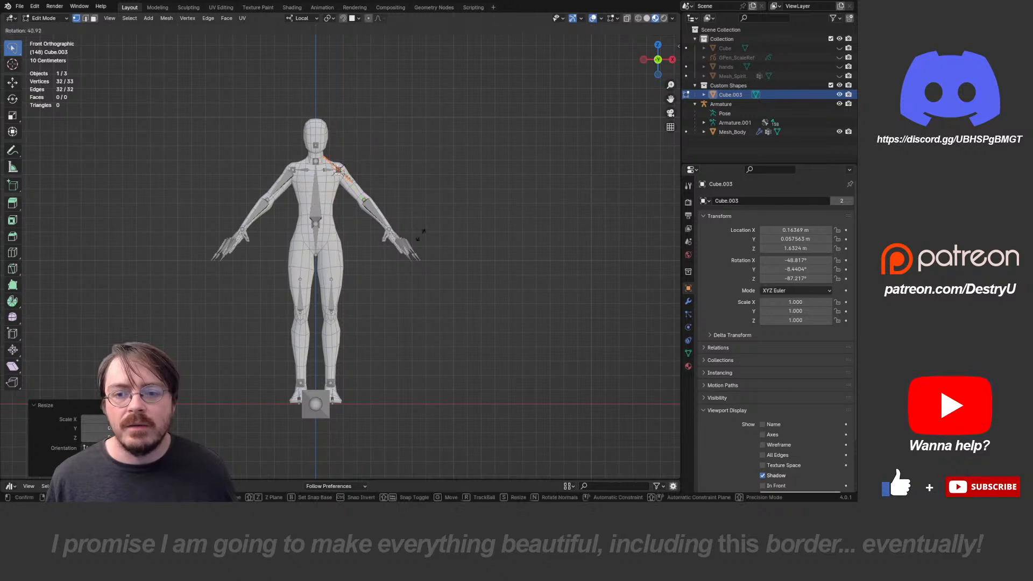
click(298, 238)
scroll(356, 149, up, 5)
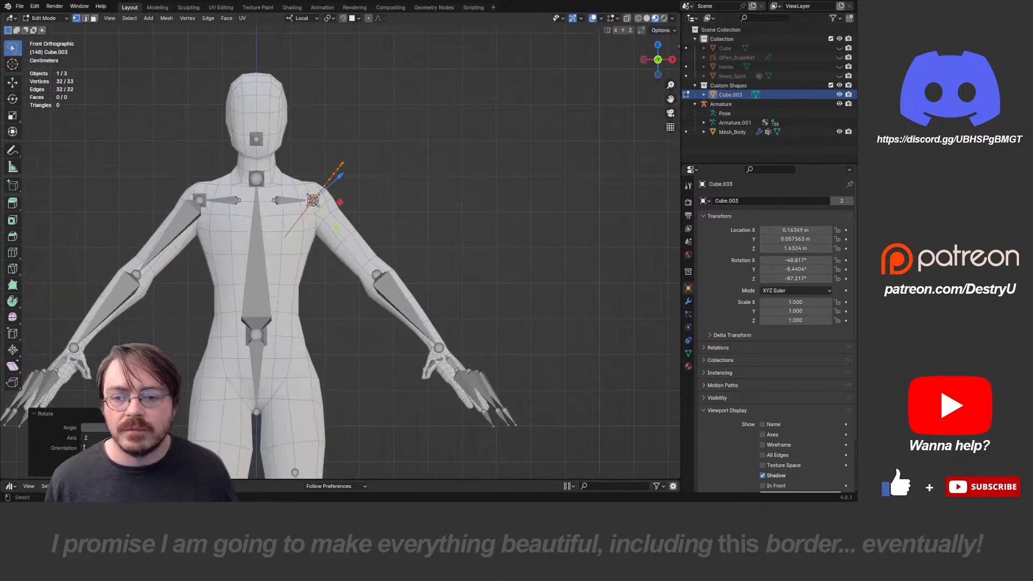
- Move the circle onto the left upper arm, adjusting its size and tilt to fit across the arm
key(g)
click(395, 260)
key(s)
click(359, 246)
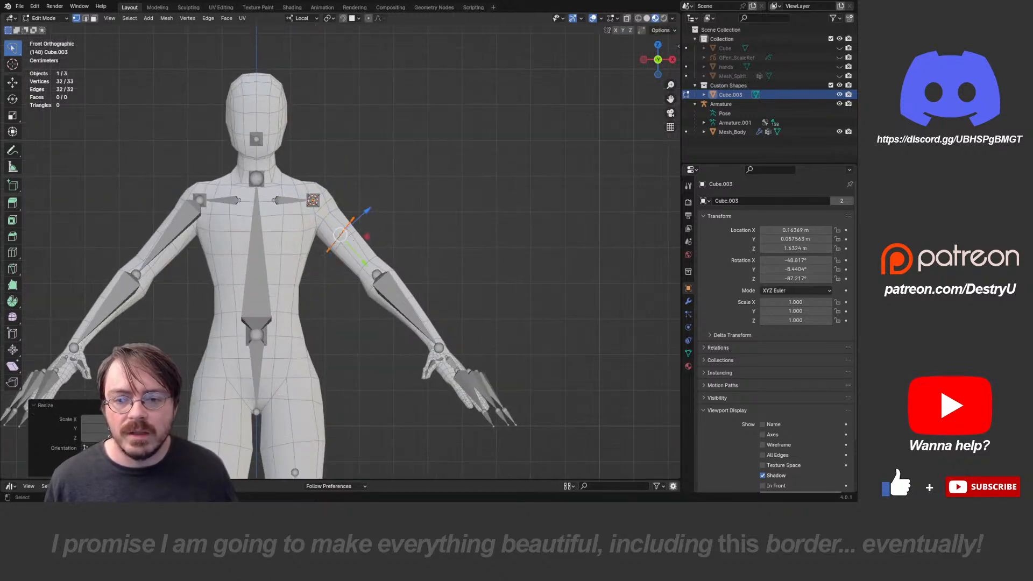
key(g)
click(394, 256)
key(r)
click(401, 260)
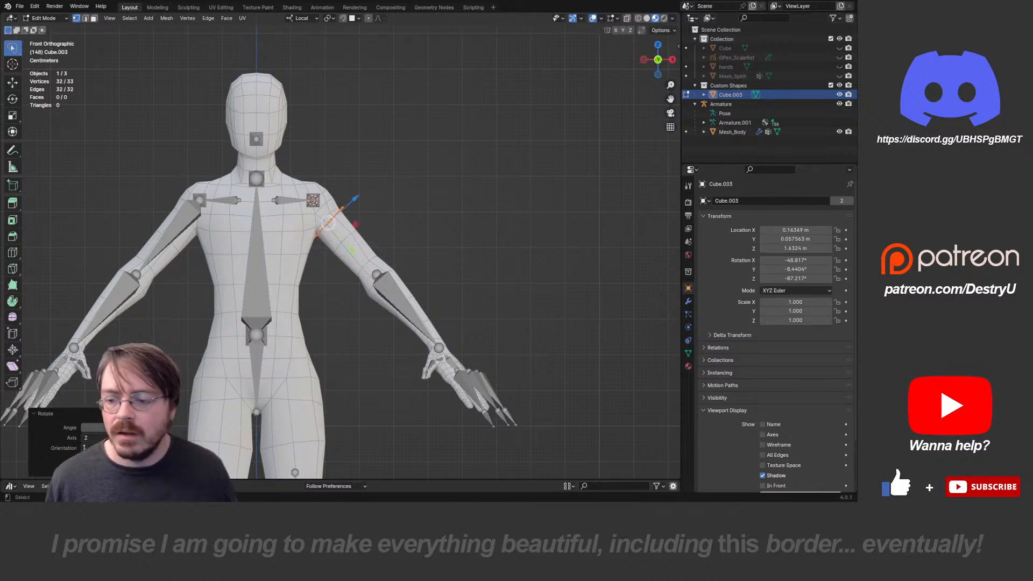
- Delete the circle's vertices from the Cube.003 mesh
middle_drag(398, 258, 285, 219)
key(x)
click(284, 219)
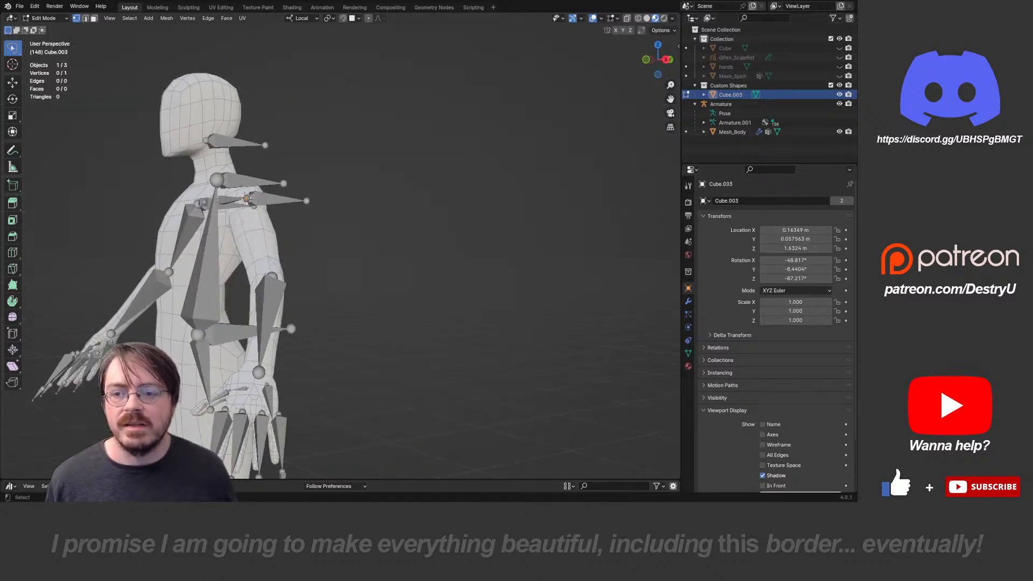
- Add a circle with 16 vertices to the Cube.003 mesh and scale it down around the left shoulder
key(shift+a)
click(320, 207)
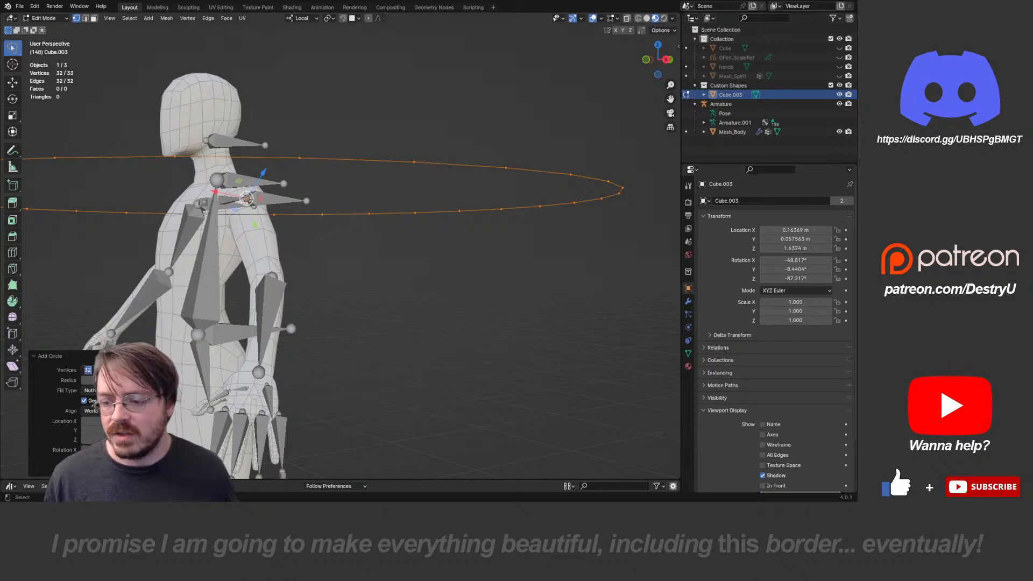
text(16)
key(Return)
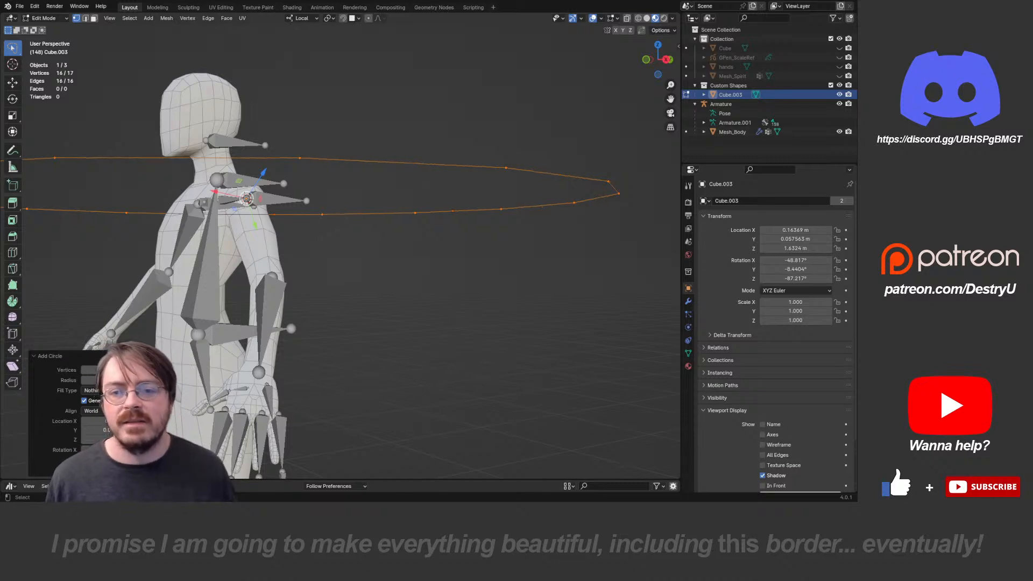
key(s)
click(232, 218)
middle_drag(232, 218, 331, 234)
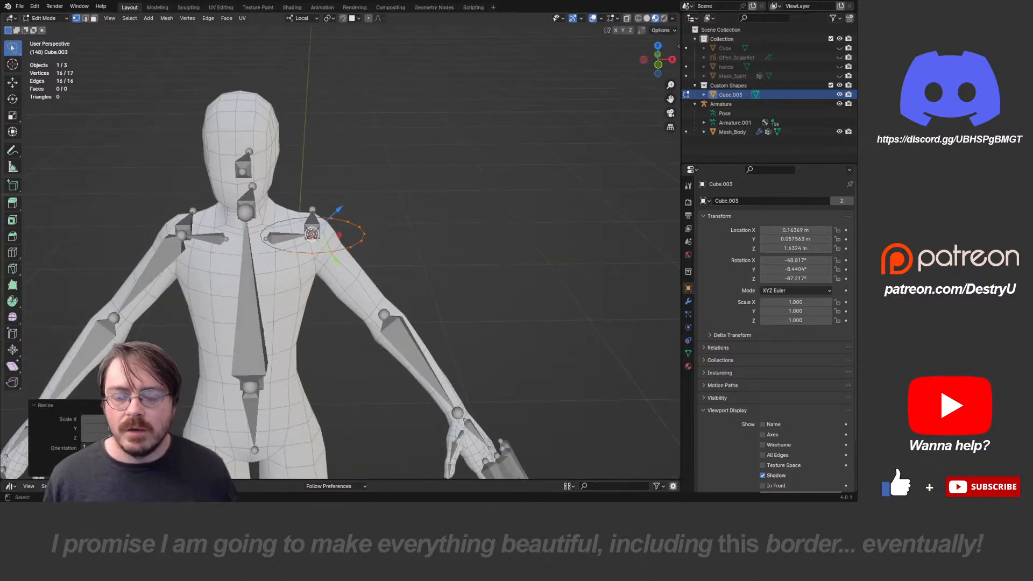
- Tilt and shrink the 16-vertex circle, and move it around the left upper arm, perpendicular to the arm
key(r)
click(358, 215)
key(s)
click(337, 229)
key(g)
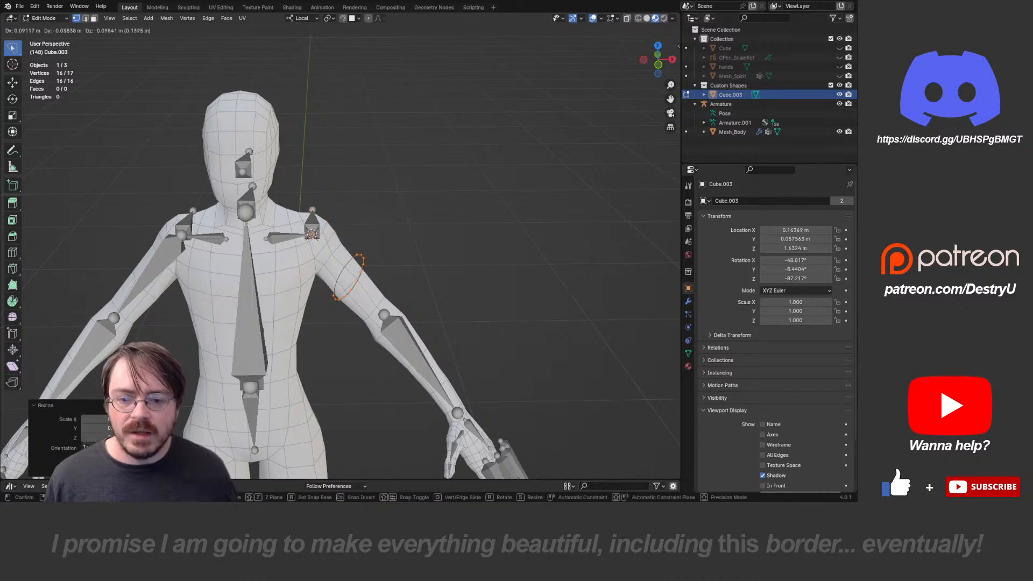
click(431, 317)
key(r)
click(438, 314)
- Enlarge the circle slightly and center it around the upper arm as seen from the side and front
middle_drag(438, 314, 377, 321)
key(s)
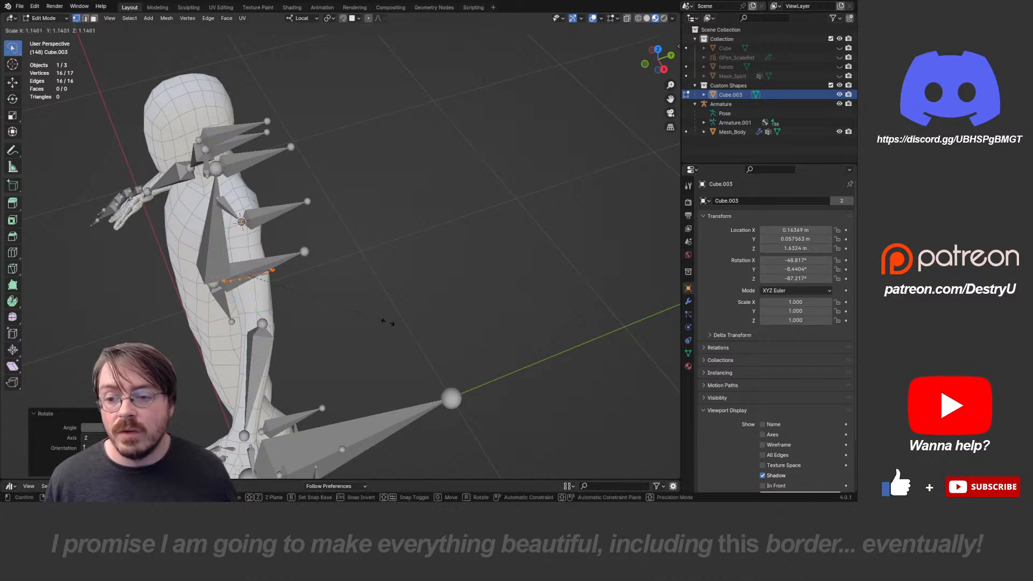
click(386, 322)
key(g)
click(385, 330)
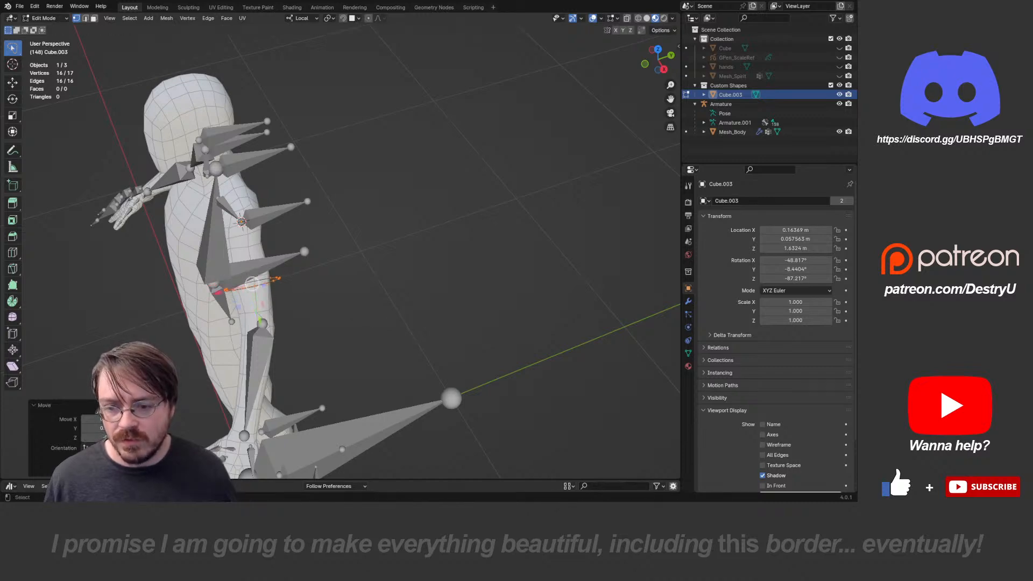
middle_drag(385, 330, 469, 290)
key(g)
click(465, 296)
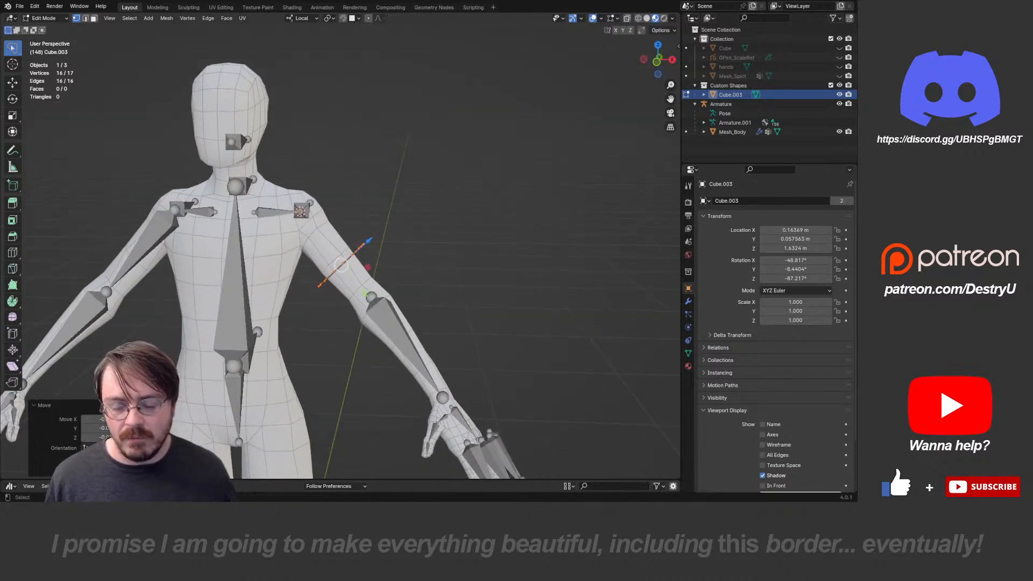
- Extrude the circle along the upper arm into a band and shift the whole band slightly down the arm
key(e)
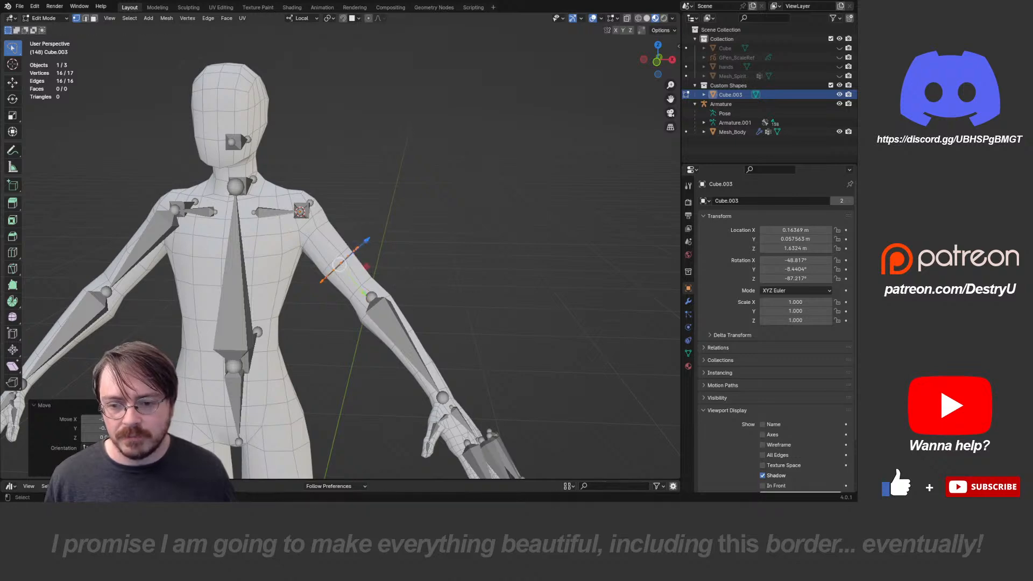
key(z)
key(Return)
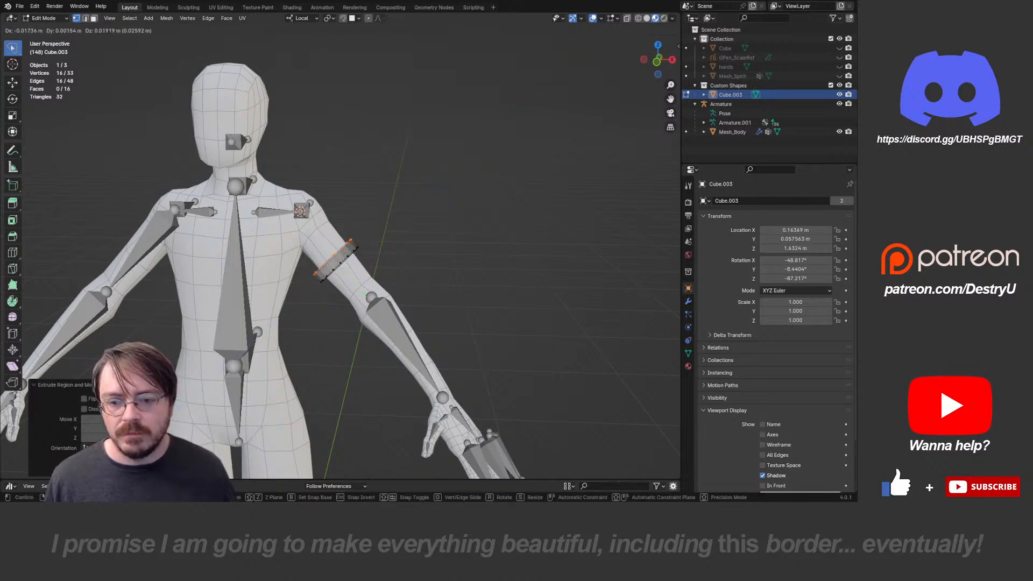
middle_drag(463, 280, 257, 277)
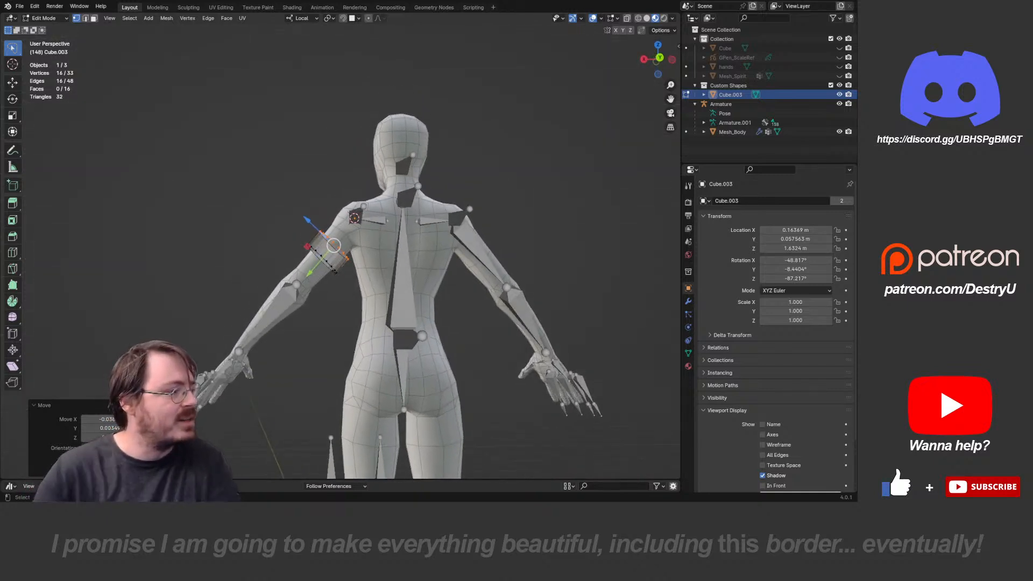
key(a)
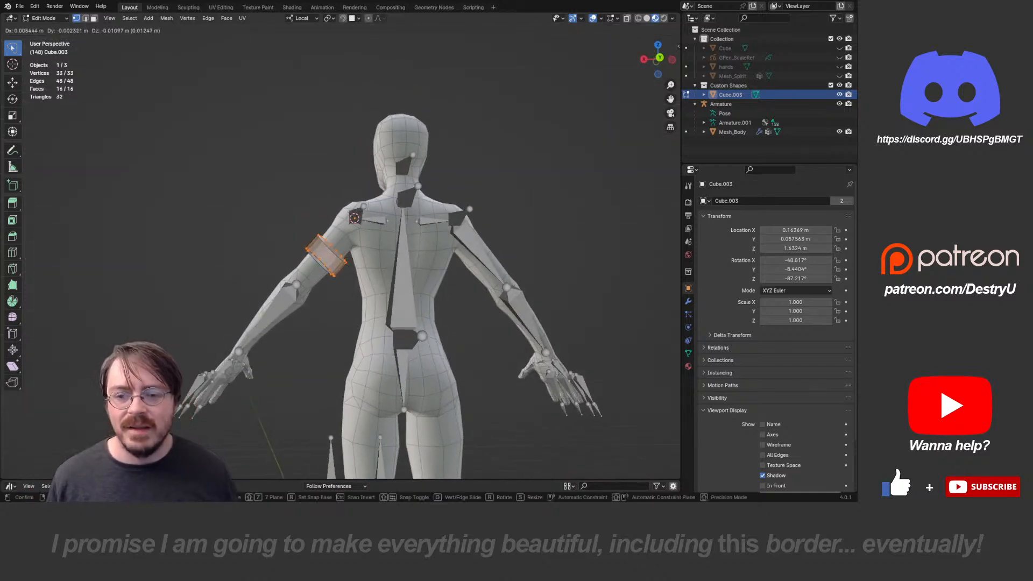
middle_drag(258, 274, 161, 277)
middle_drag(435, 274, 435, 272)
- In Object Mode, select the armature and hide Cube.003
key(shift+g)
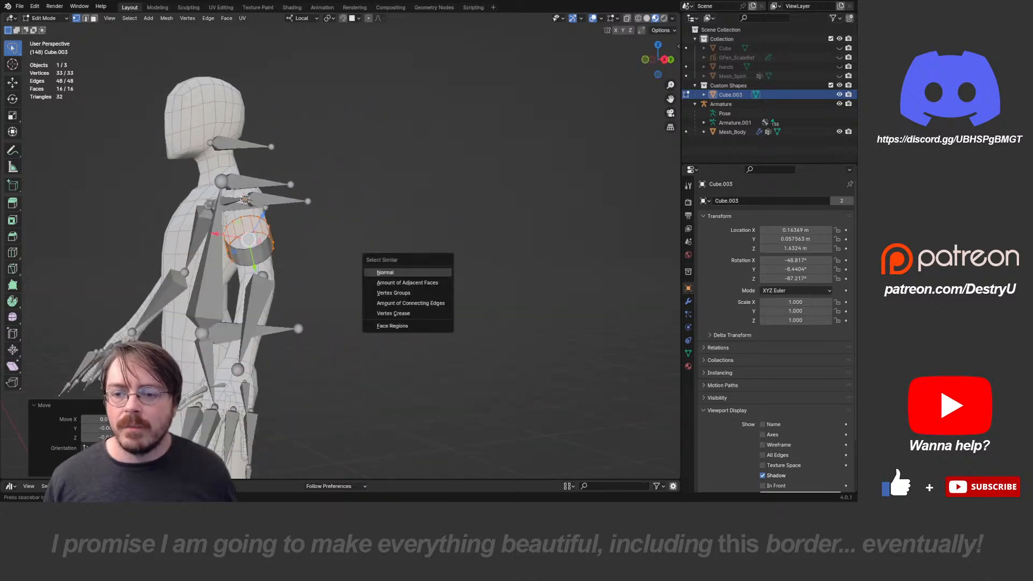
key(ctrl+Tab)
key(ctrl+Tab)
click(242, 193)
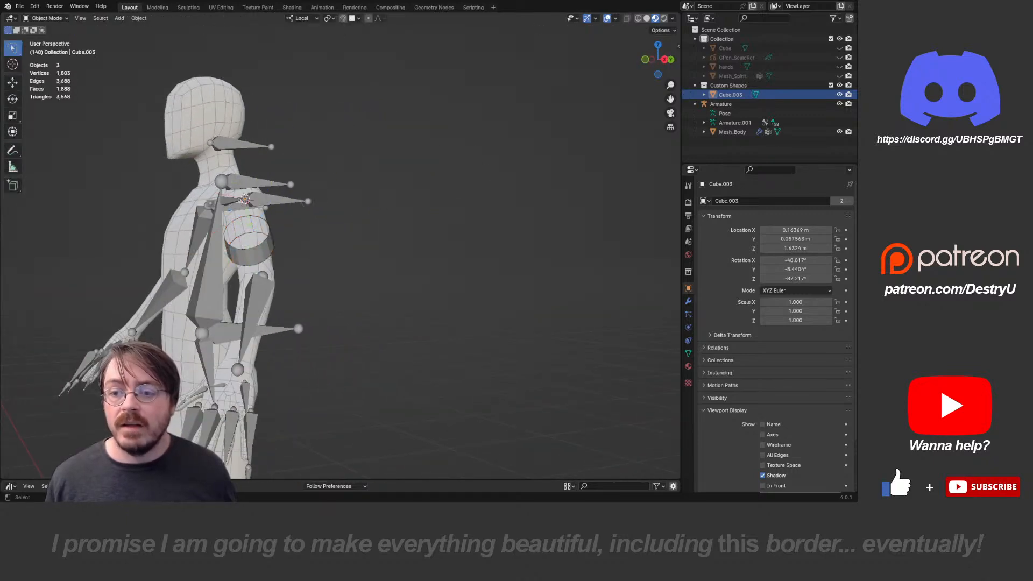
middle_drag(242, 226, 302, 248)
click(303, 279)
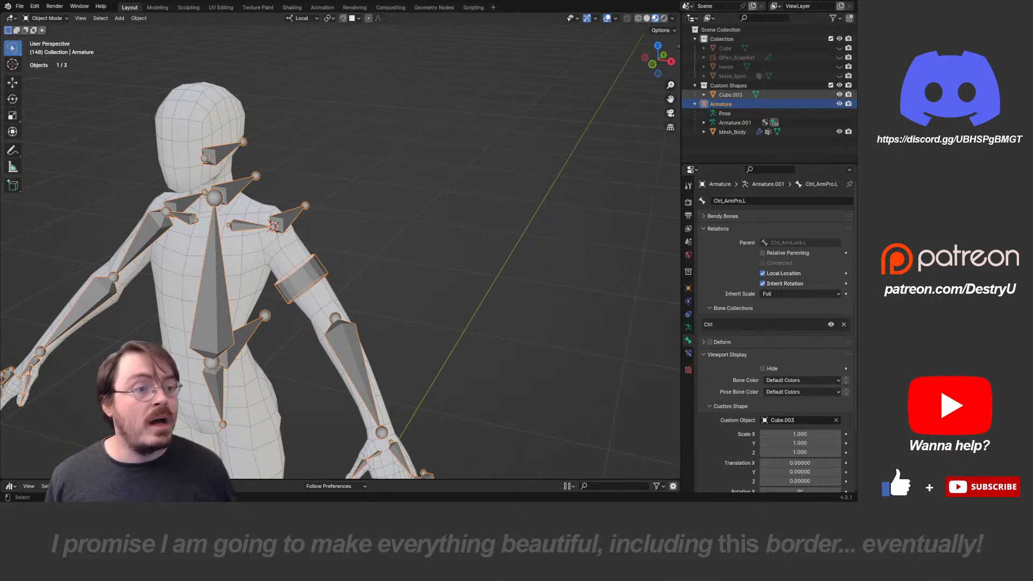
click(840, 95)
- Switch the armature to Pose Mode and select the Ctrl_ArmPro.L bone by its band shape
scroll(341, 246, down, 3)
key(ctrl+Tab)
middle_drag(341, 246, 197, 228)
key(alt+a)
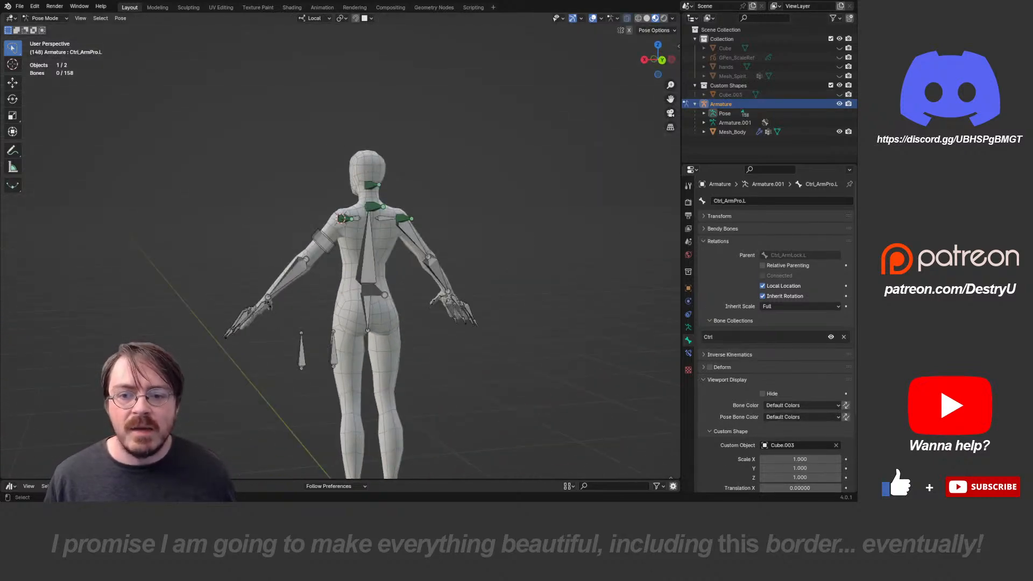
click(323, 242)
scroll(323, 241, up, 4)
middle_drag(322, 241, 487, 231)
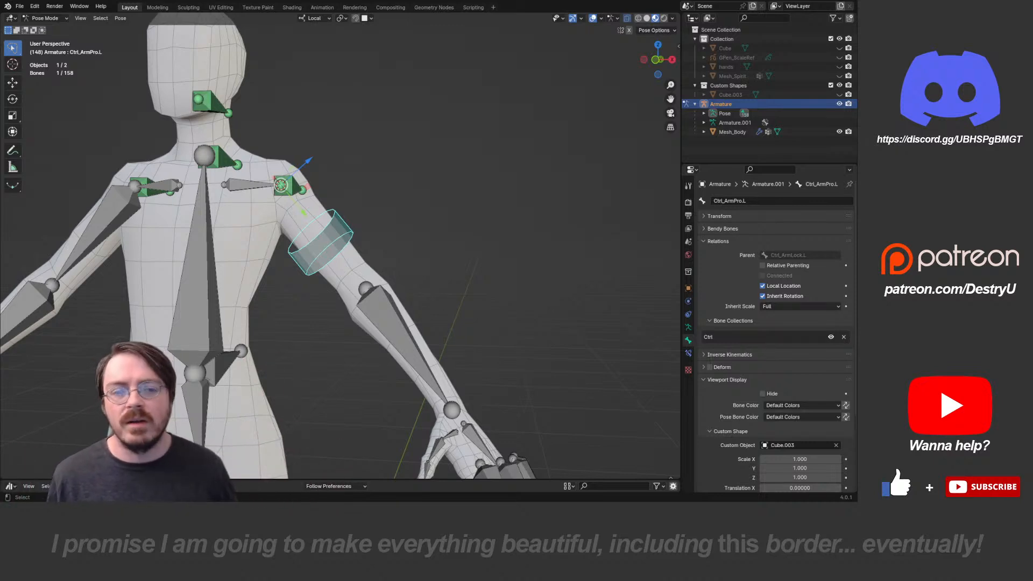
- Unhide Cube.003 and return the armature to Object Mode
click(731, 95)
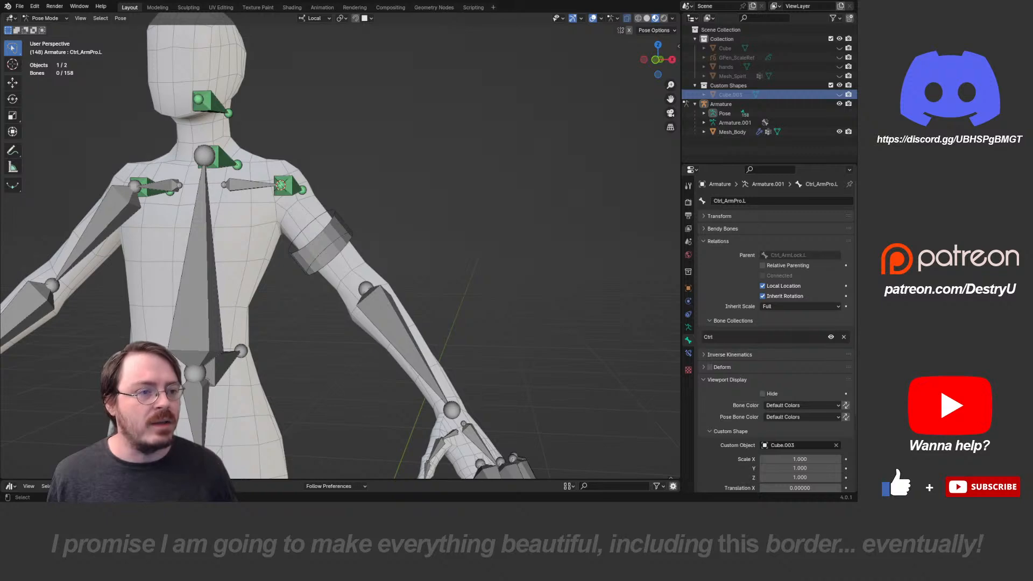
key(Tab)
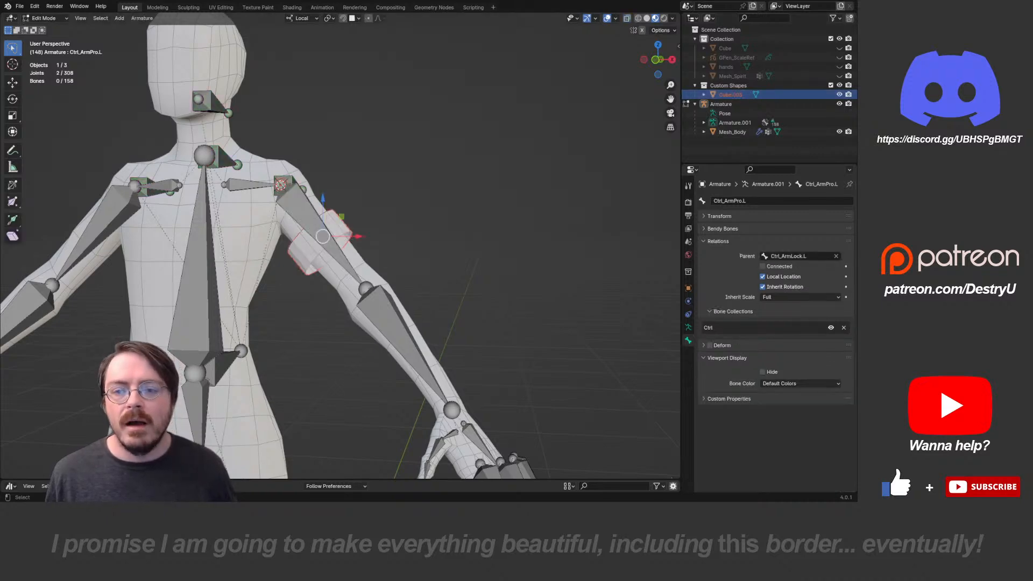
scroll(339, 245, up, 6)
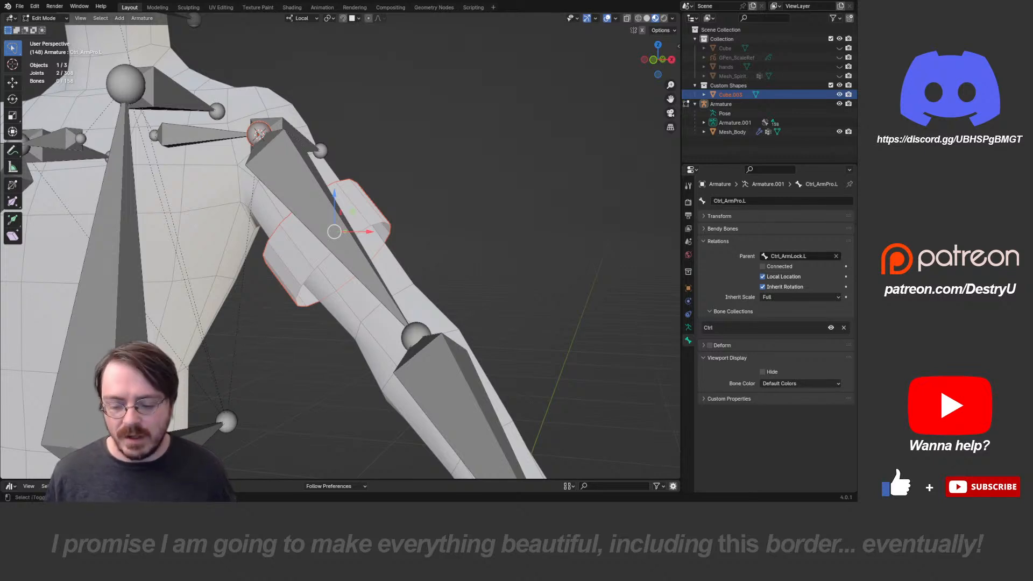
key(shift+n)
click(368, 205)
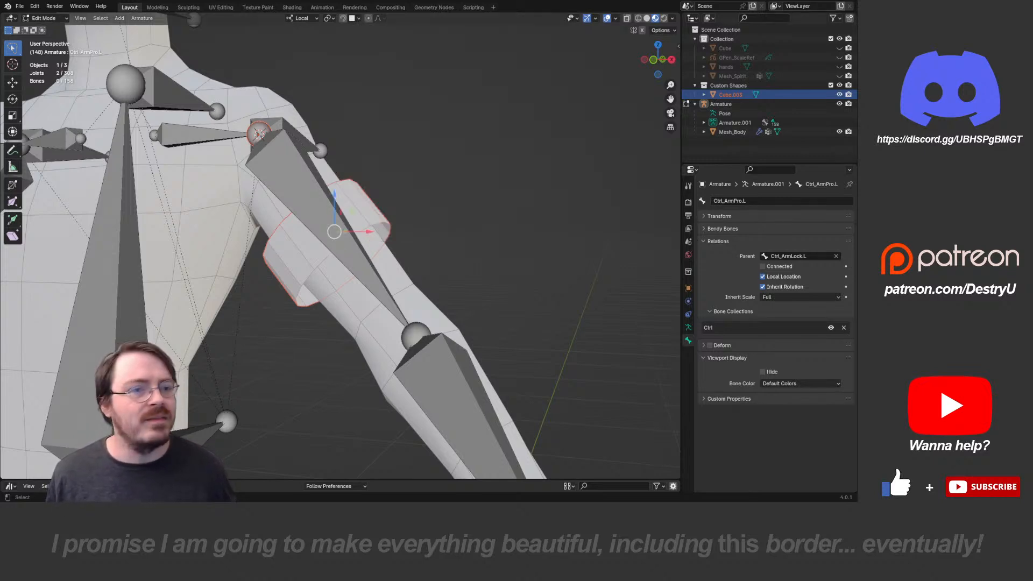
key(Tab)
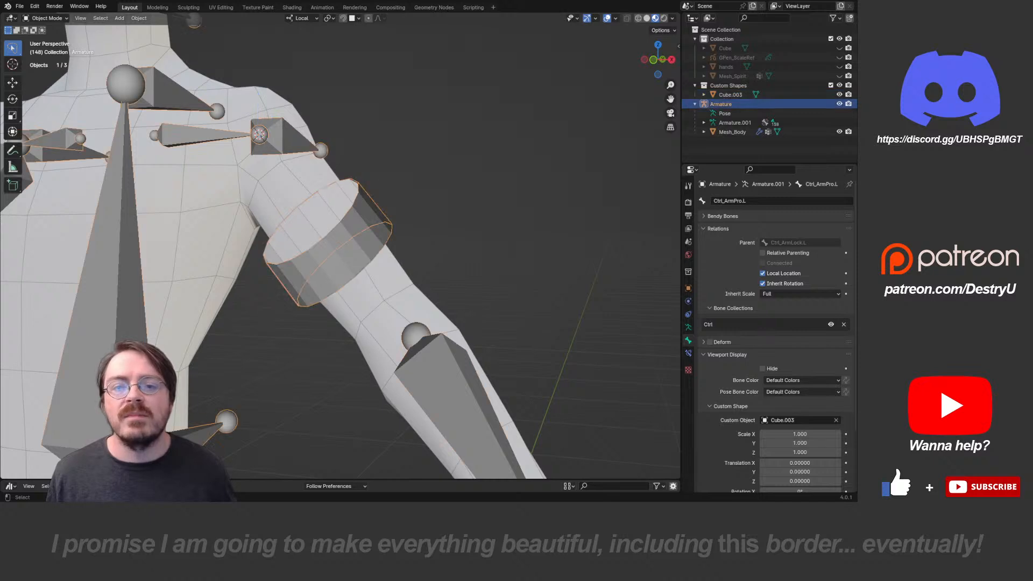
- Recalculate the normals of the whole Cube.003 mesh in Edit Mode and return to Object Mode
click(730, 94)
key(Tab)
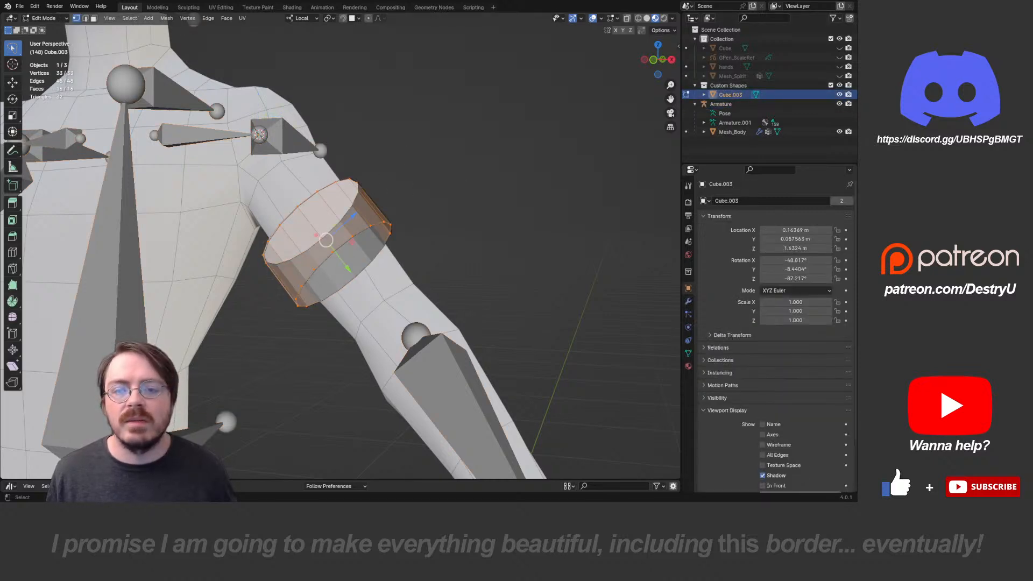
key(shift+n)
key(Tab)
scroll(340, 247, down, 2)
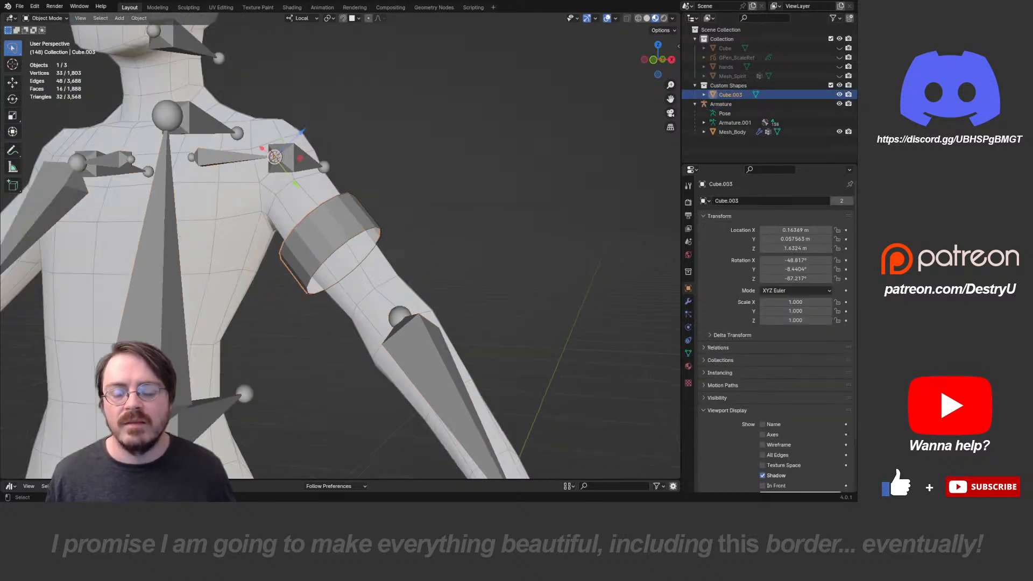
- Examine the band around the left upper arm from several angles and distances
middle_drag(340, 247, 284, 179)
scroll(340, 245, up, 2)
scroll(341, 245, down, 4)
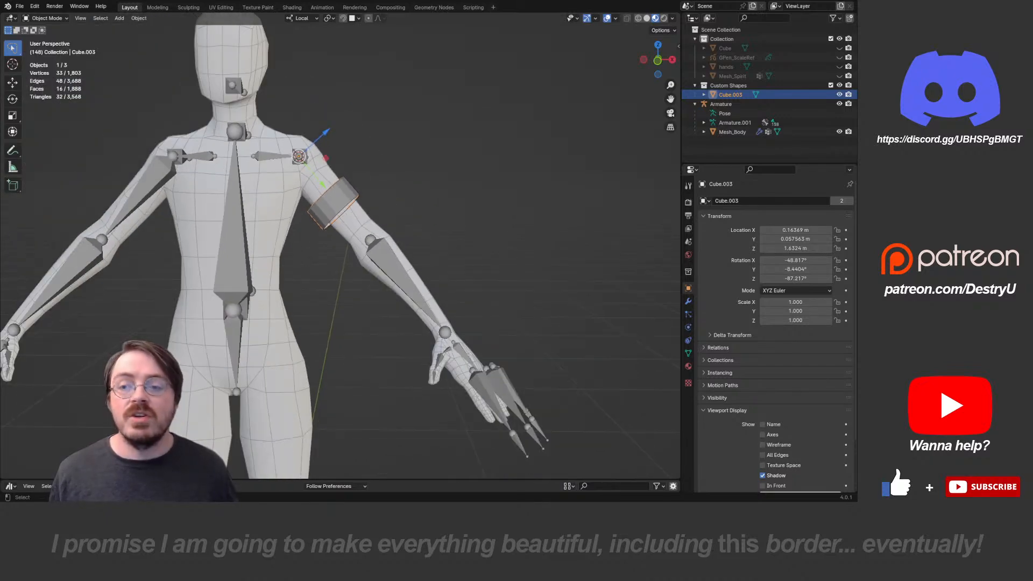
shift+middle_drag(340, 246, 376, 275)
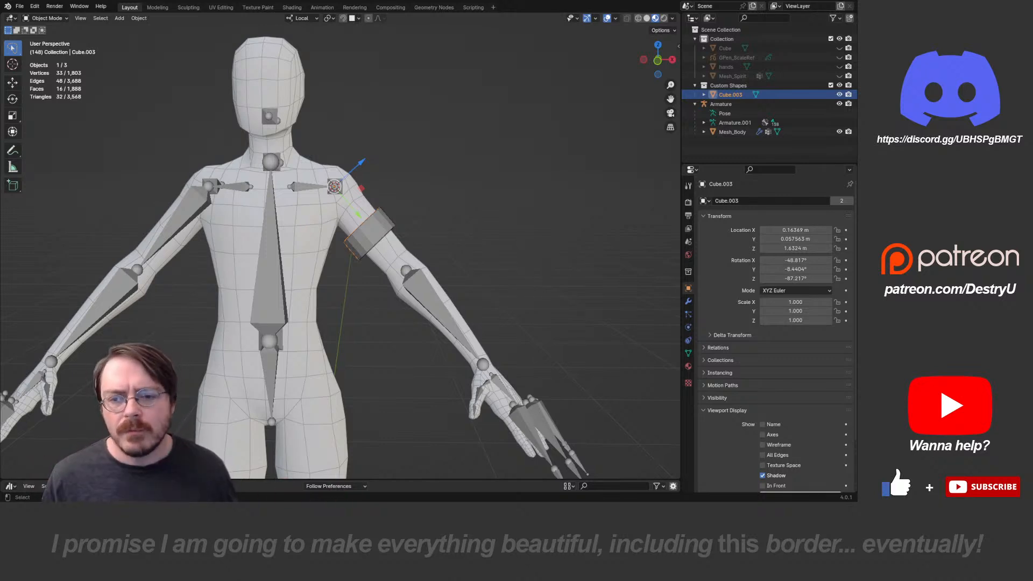
mouse_move(340, 246)
shift+middle_down()
mouse_move(350, 250)
mouse_move(338, 266)
shift+middle_up()
scroll(340, 246, up, 2)
scroll(341, 245, down, 3)
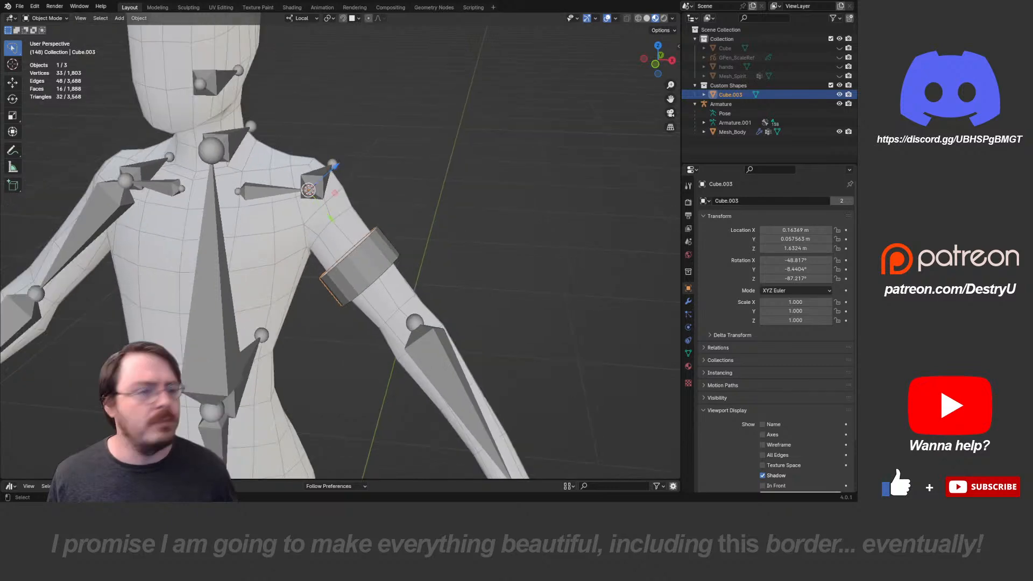
scroll(340, 246, down, 2)
- Duplicate Cube.003 in place as the base for another bone shape
middle_drag(340, 245, 318, 231)
key(shift+d)
key(Escape)
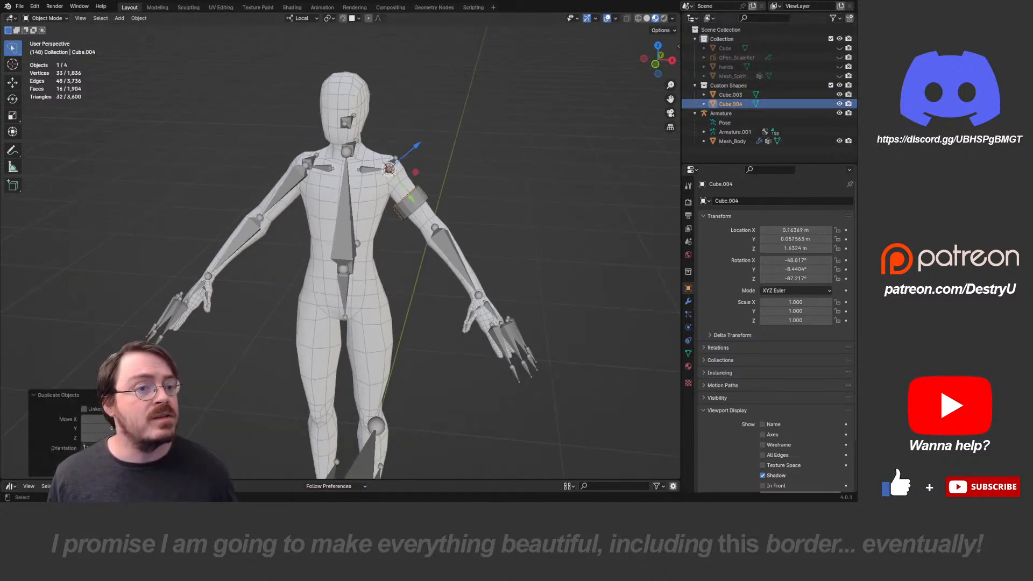
middle_drag(340, 246, 331, 245)
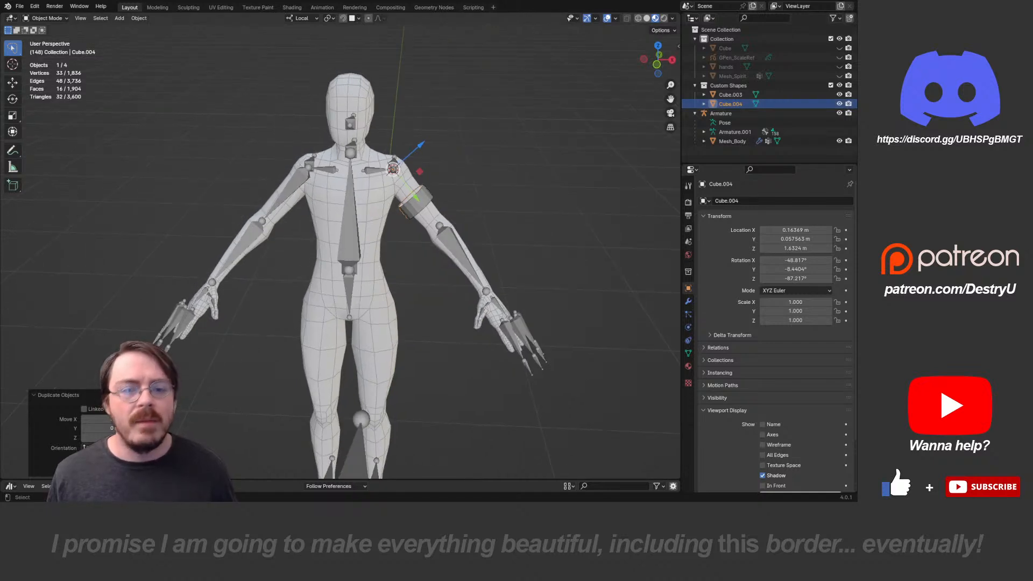
- Mirror Cube.004 by scaling it by -1 along its local X axis
key(s)
key(x)
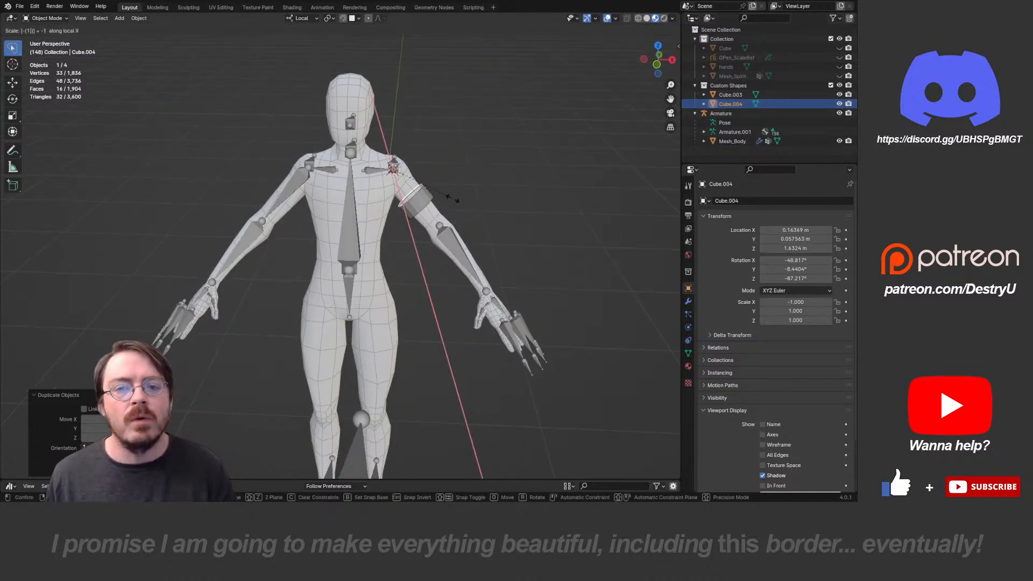
key(Return)
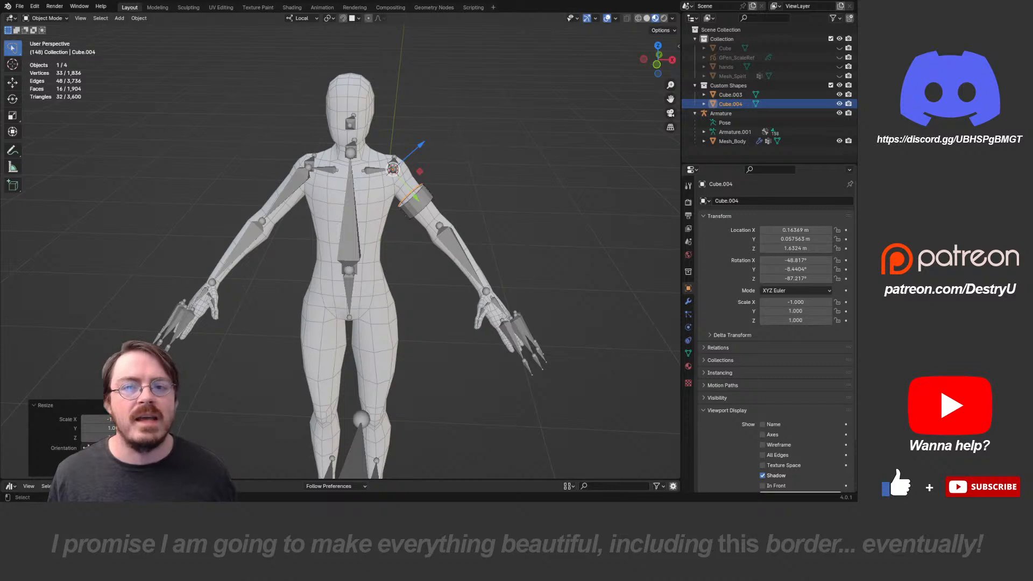
- In Pose Mode, assign Cube.004 as the custom shape of Ctrl_ArmPro.R and turn off Scale to Bone Length
mouse_move(412, 237)
middle_down()
mouse_move(331, 235)
mouse_move(422, 241)
middle_up()
click(425, 207)
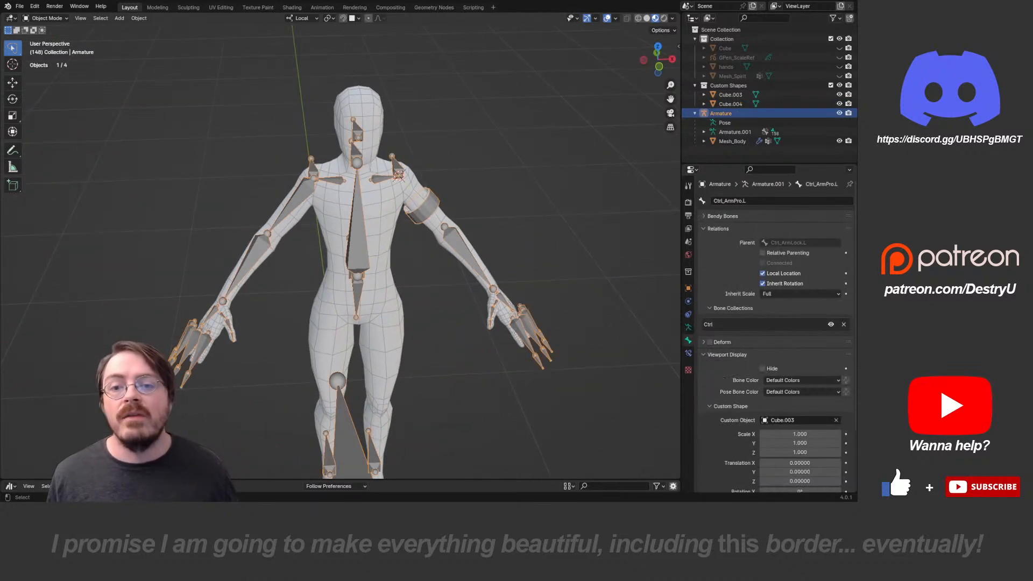
key(Tab)
click(372, 192)
click(294, 202)
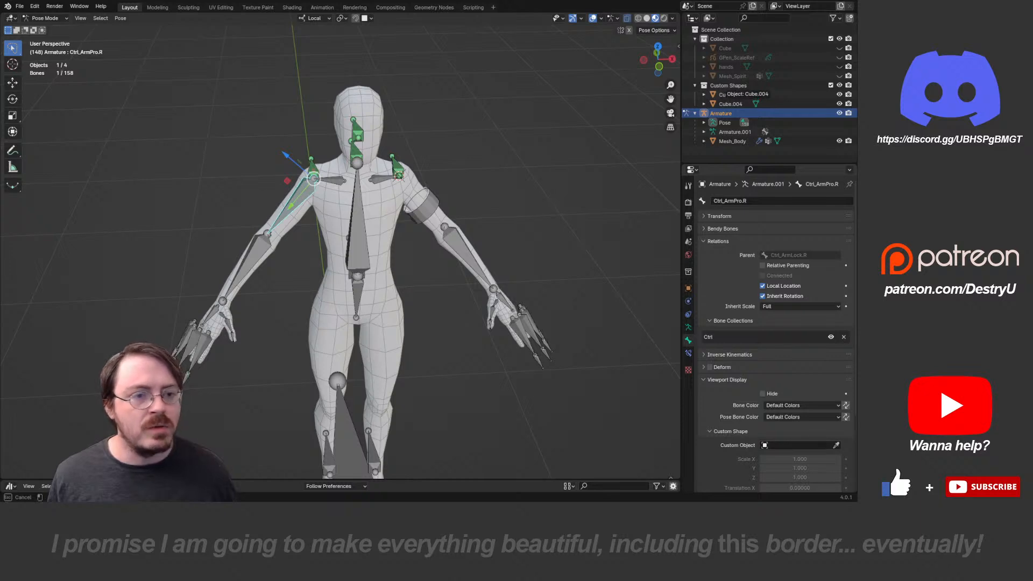
click(731, 103)
scroll(775, 333, down, 4)
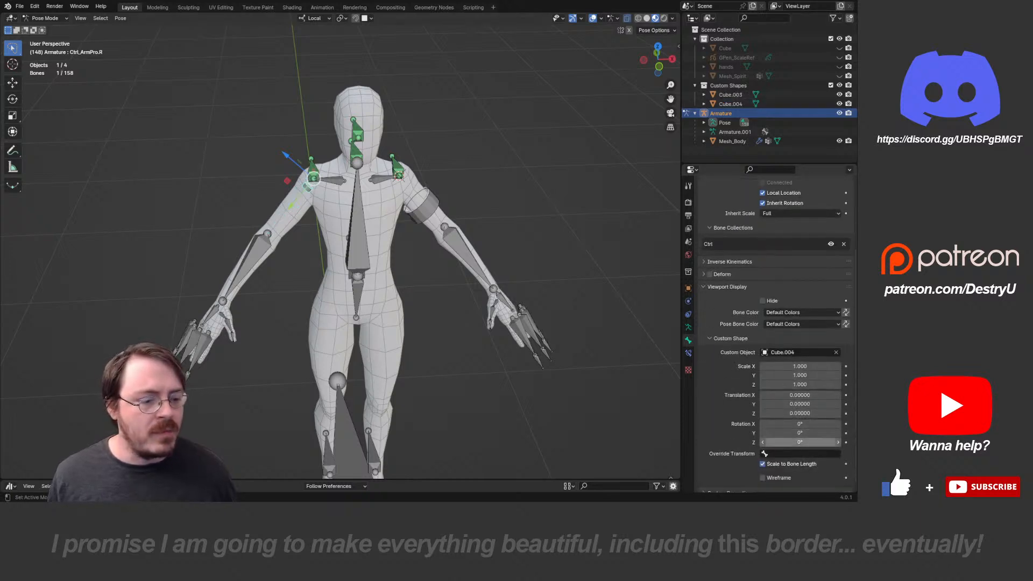
- Examine the band on the right upper arm in the side view and from tilted angles
middle_drag(409, 236, 512, 236)
key(alt+a)
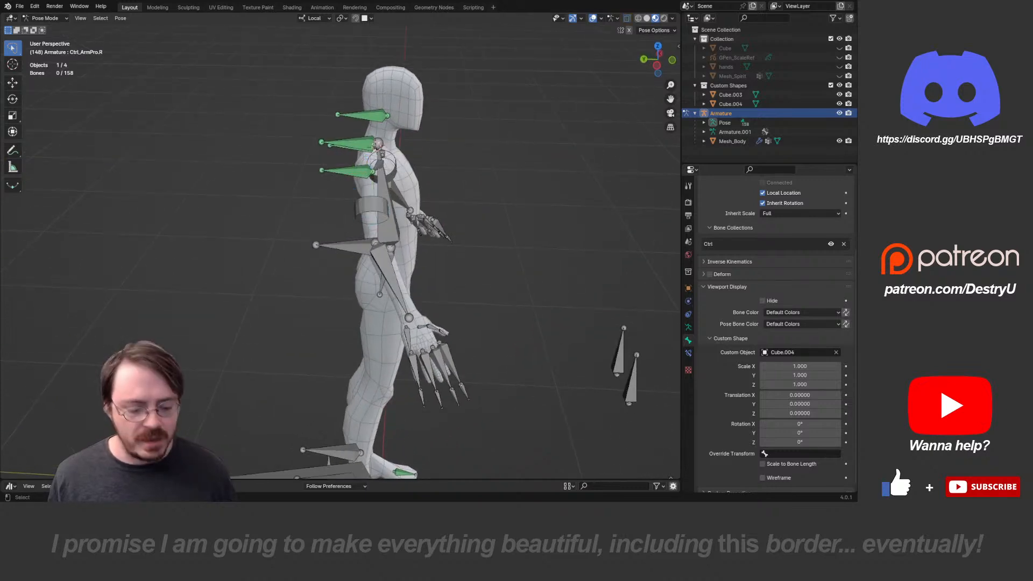
key(KP_3)
scroll(340, 252, up, 3)
click(285, 94)
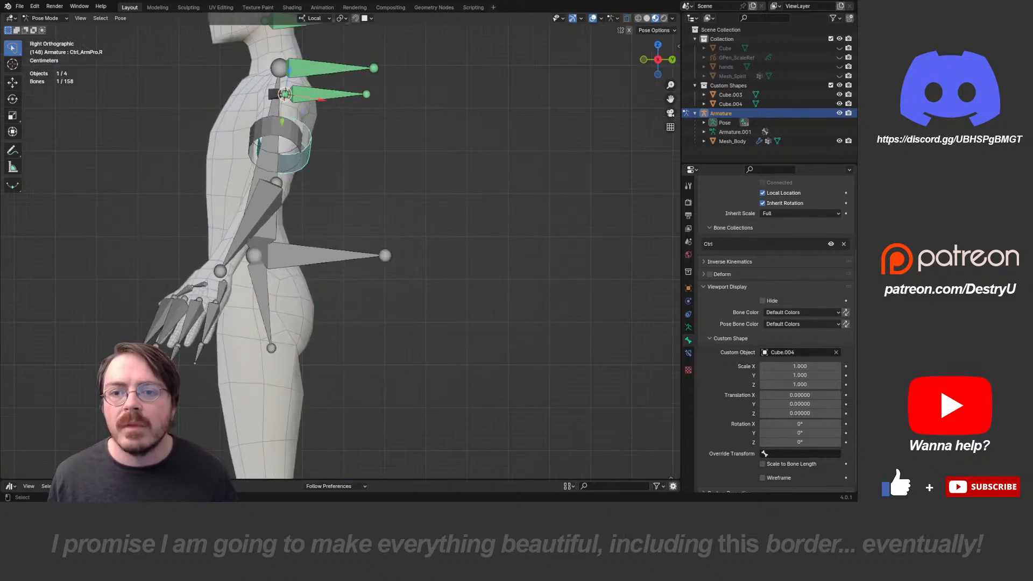
middle_drag(301, 140, 578, 194)
key(alt+a)
key(KP_3)
key(KP_3)
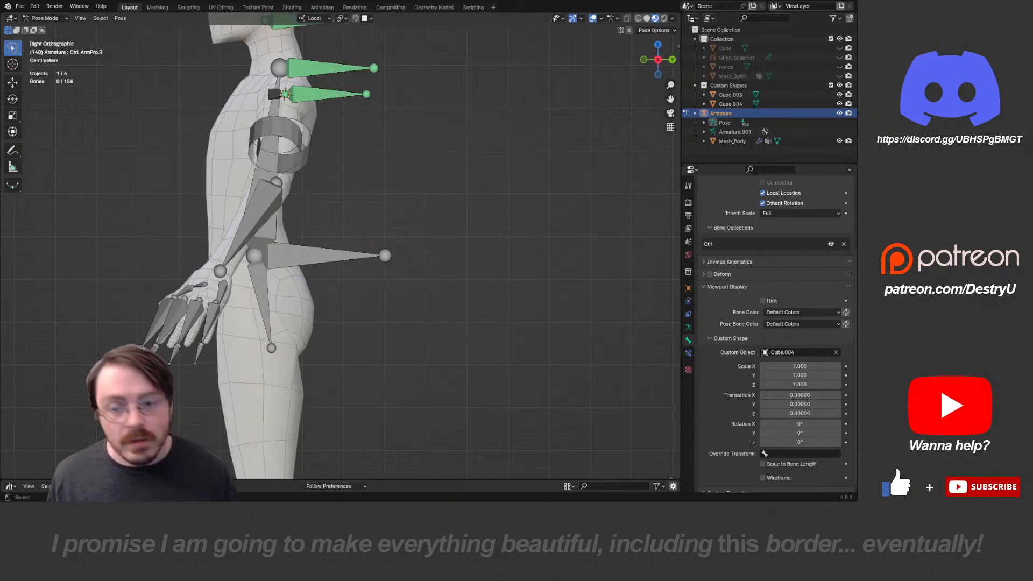
key(KP_8)
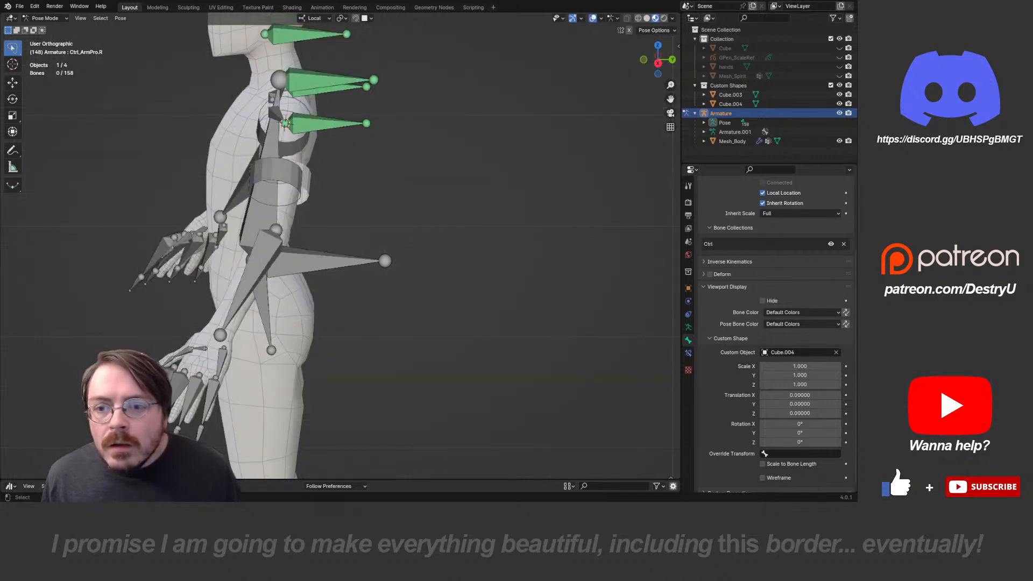
key(KP_8)
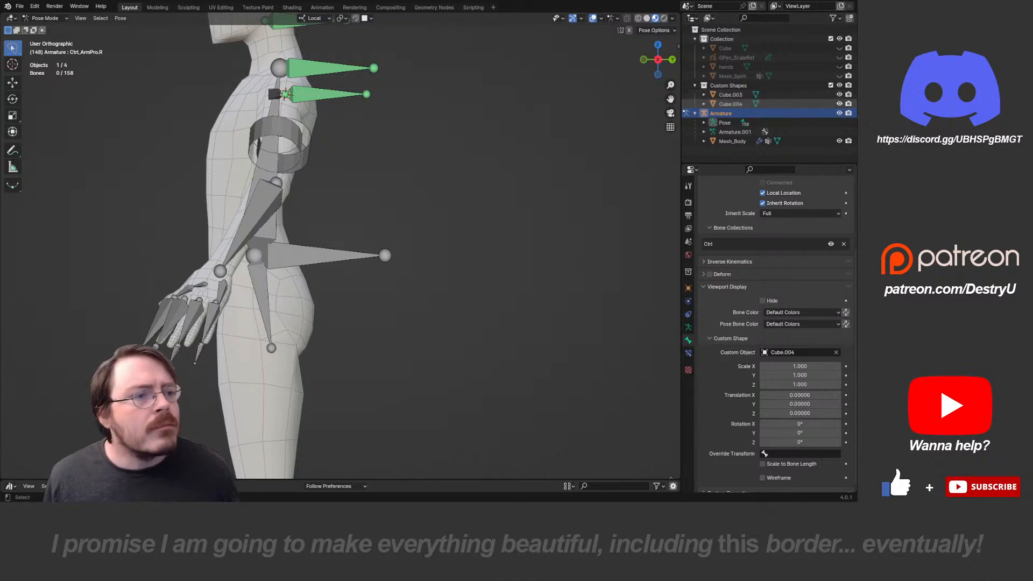
- Switch to Object Mode and scale Cube.004 by -1 along its local X axis again
click(731, 104)
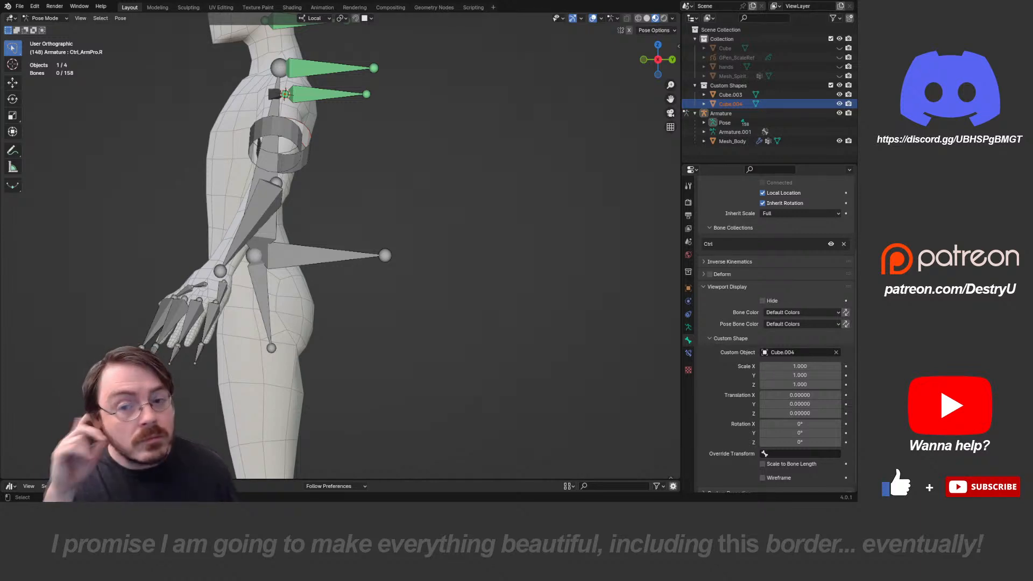
key(ctrl+Tab)
click(731, 104)
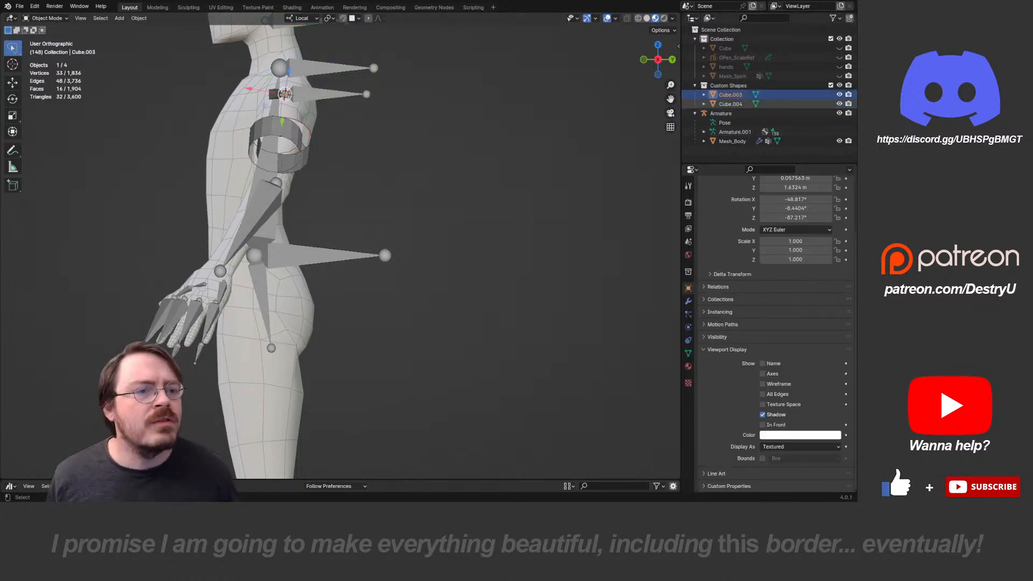
text(sx-1)
key(Return)
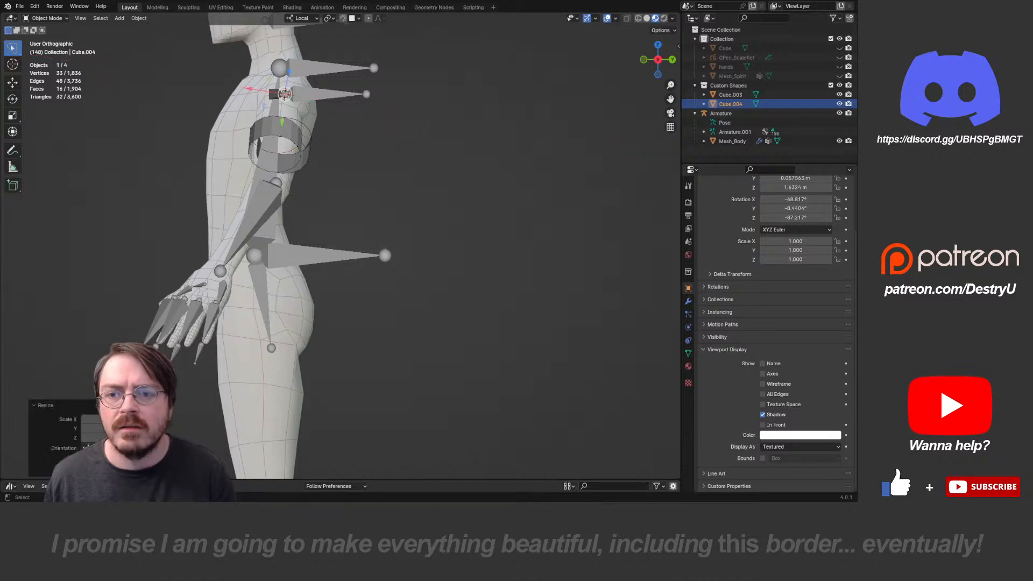
- Return the armature to Pose Mode, clear the custom shape of Ctrl_ArmPro.R and reassign Cube.004 to it
middle_drag(226, 178, 424, 196)
click(389, 185)
key(Tab)
click(505, 194)
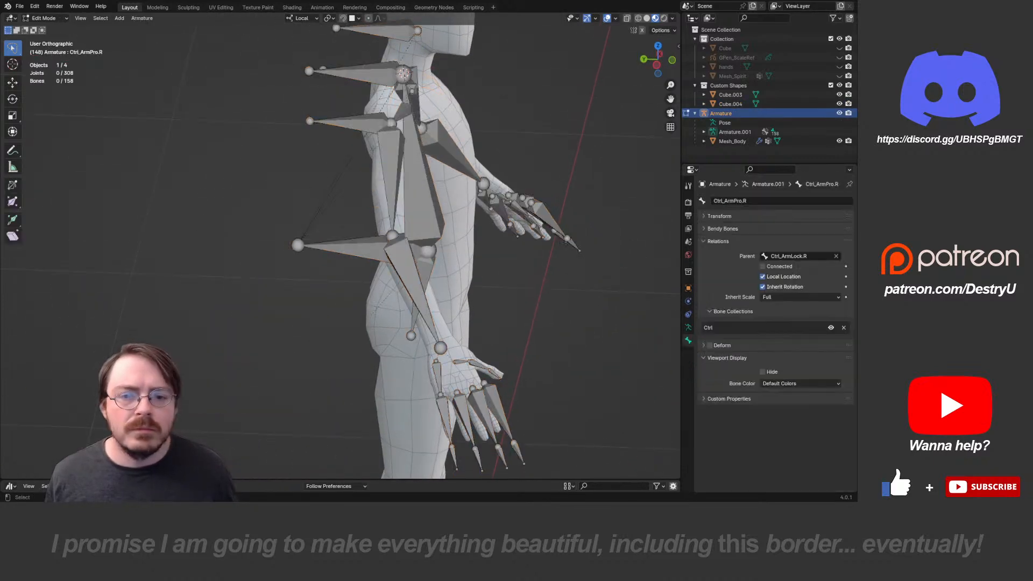
key(Tab)
key(Tab)
click(389, 245)
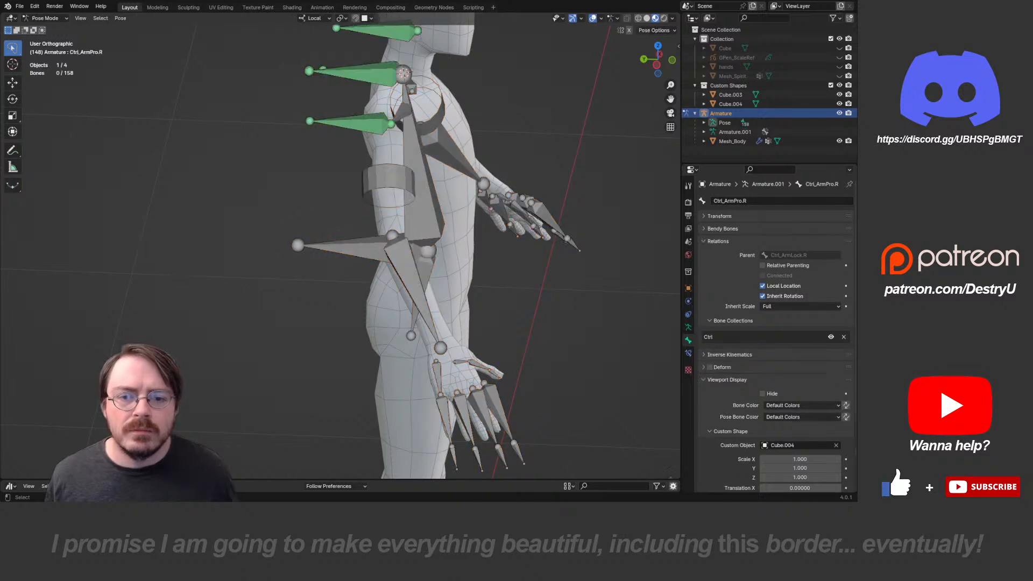
click(390, 198)
click(836, 445)
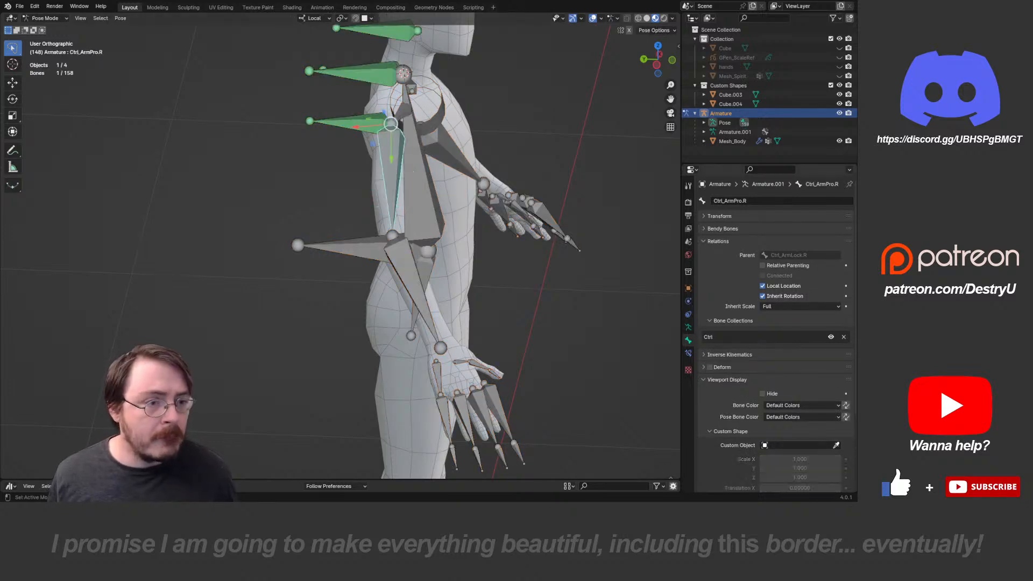
click(731, 102)
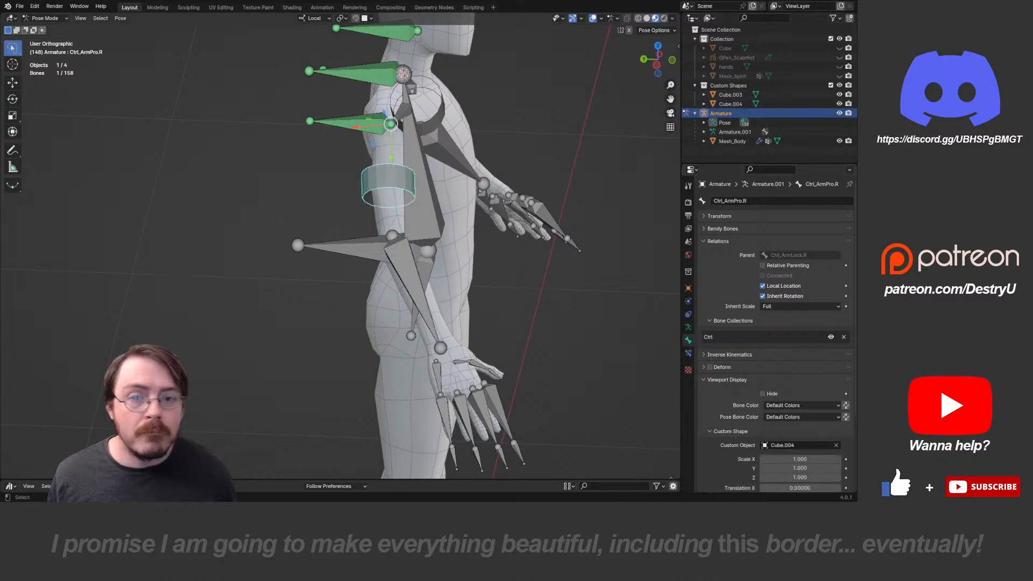
- Replace the custom shape of Ctrl_ArmPro.R with Cube.003 and compare the bands on both upper arms
middle_drag(474, 242, 428, 237)
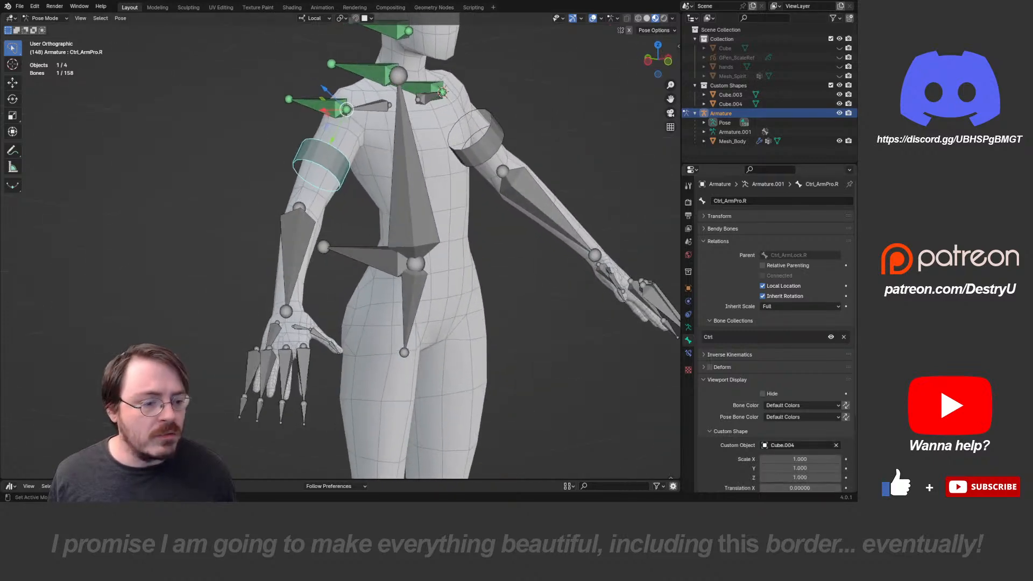
click(837, 445)
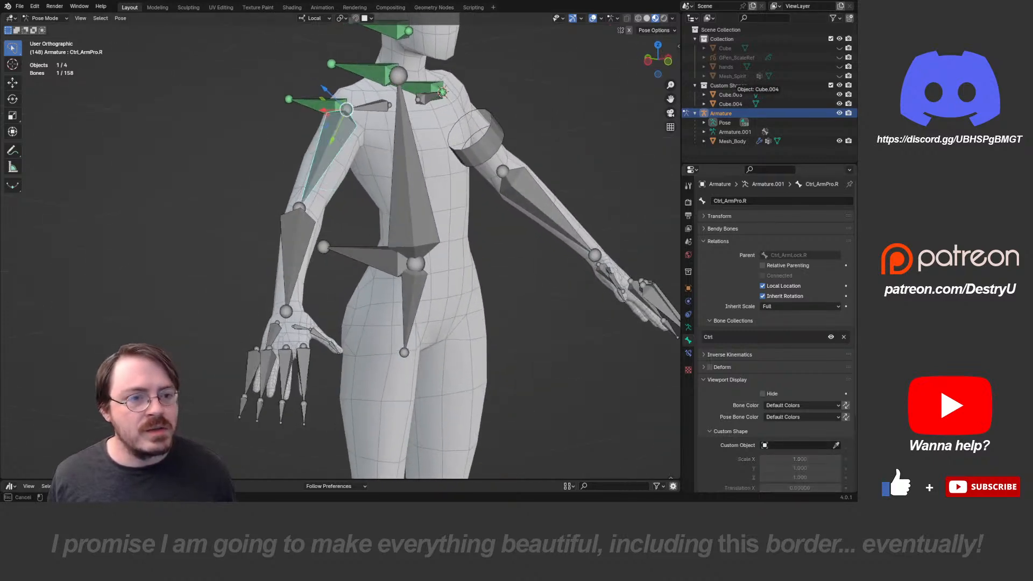
click(731, 94)
middle_drag(484, 243, 575, 245)
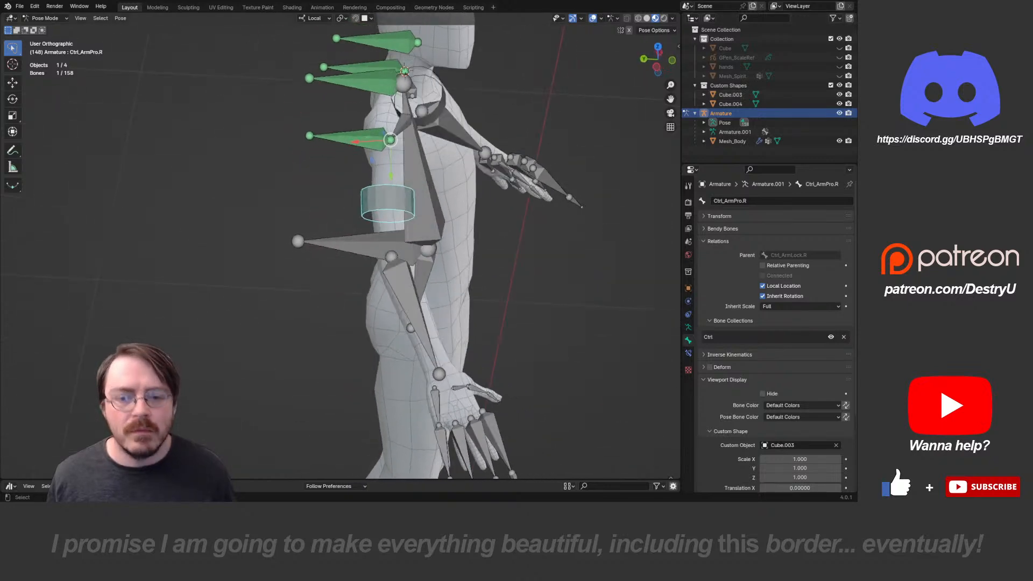
key(KP_3)
scroll(344, 246, up, 2)
middle_drag(344, 242, 501, 345)
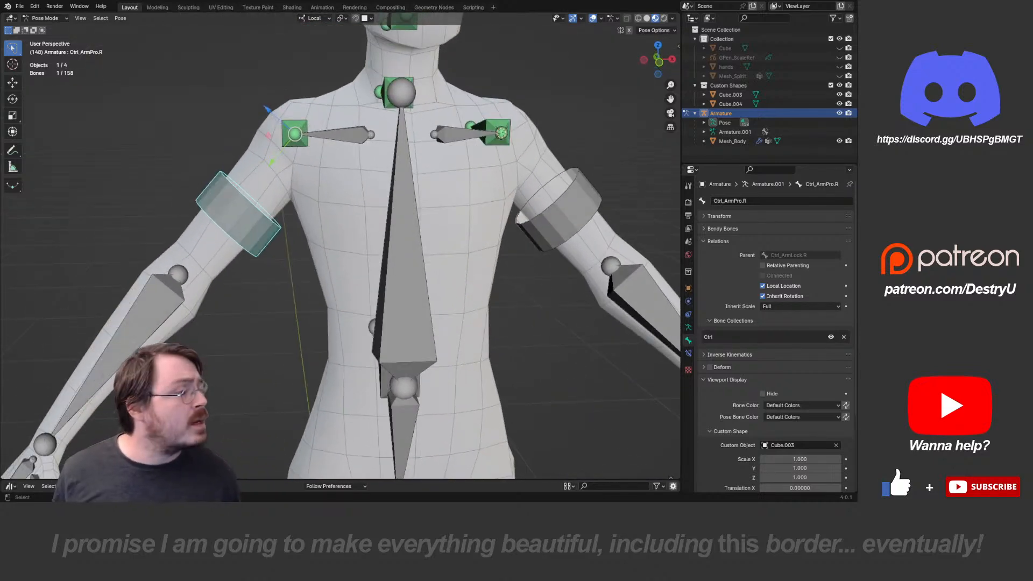
scroll(345, 246, down, 3)
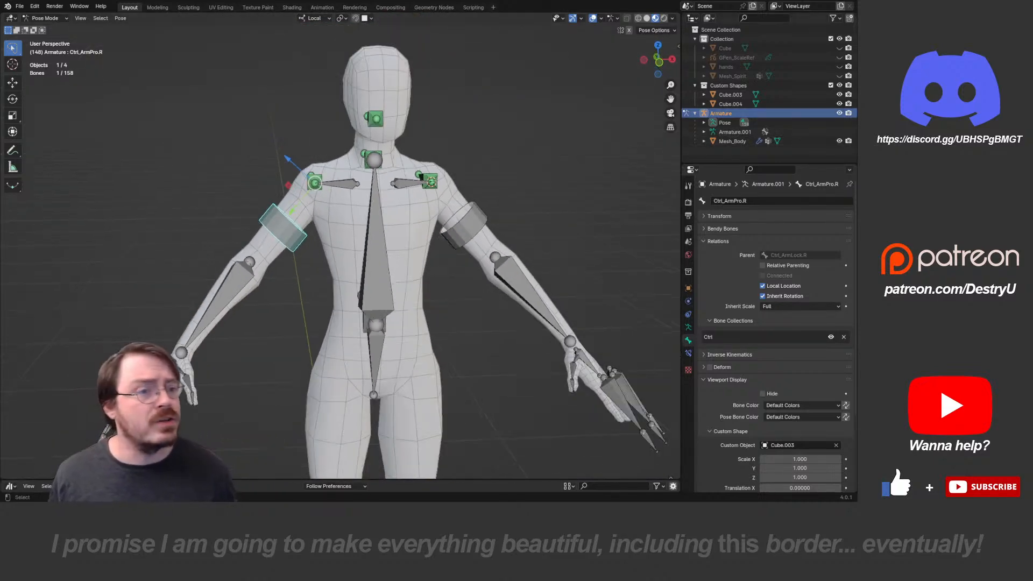
middle_drag(430, 232, 269, 275)
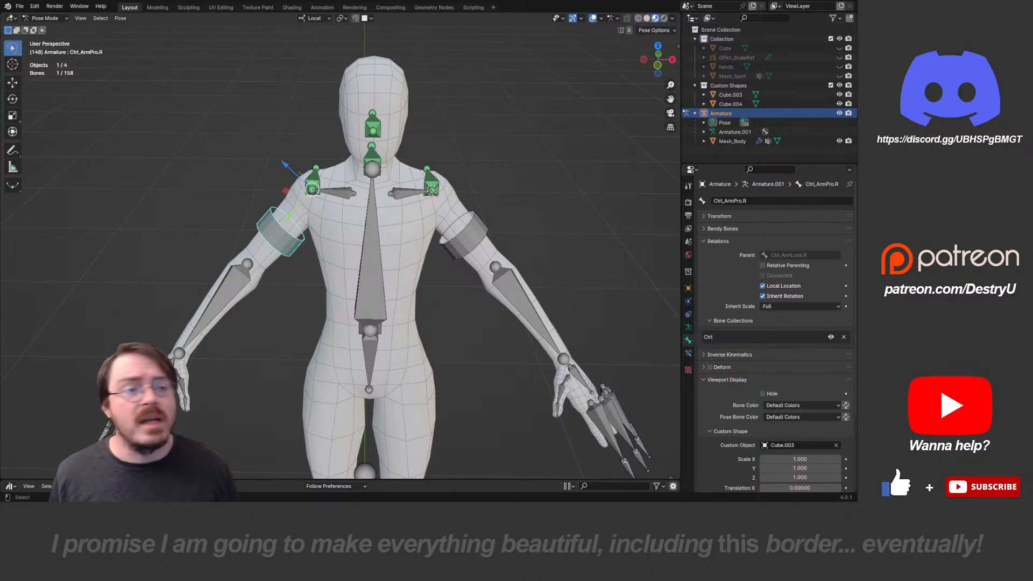
- Return to Object Mode and delete the duplicate band Cube.004
click(731, 104)
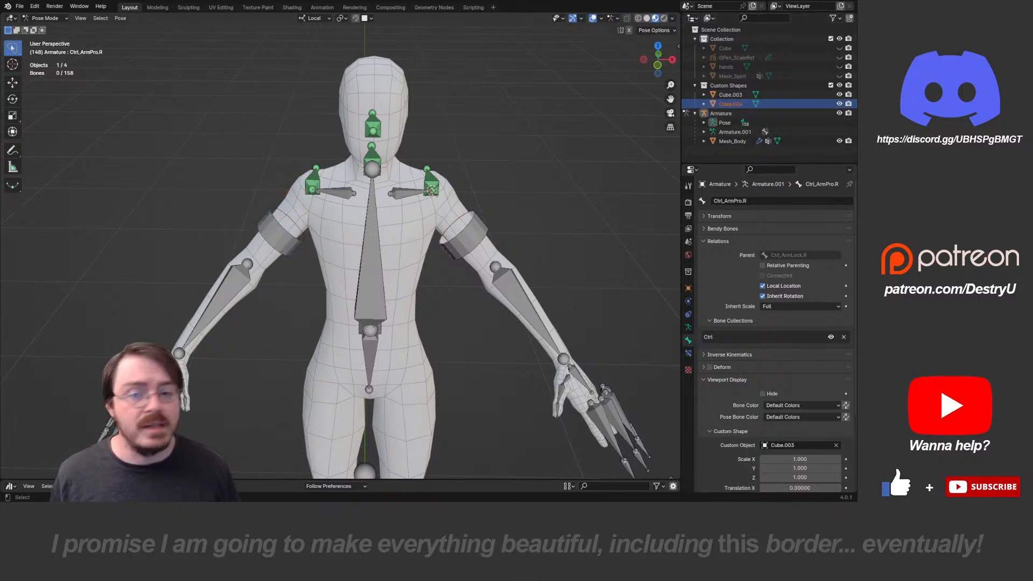
key(Tab)
click(392, 231)
click(722, 113)
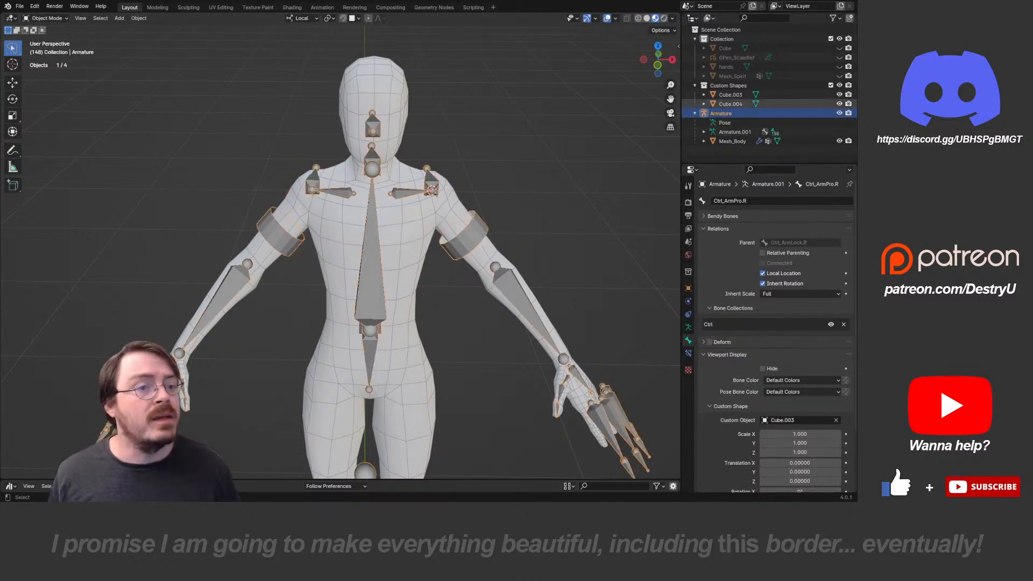
click(730, 104)
key(Delete)
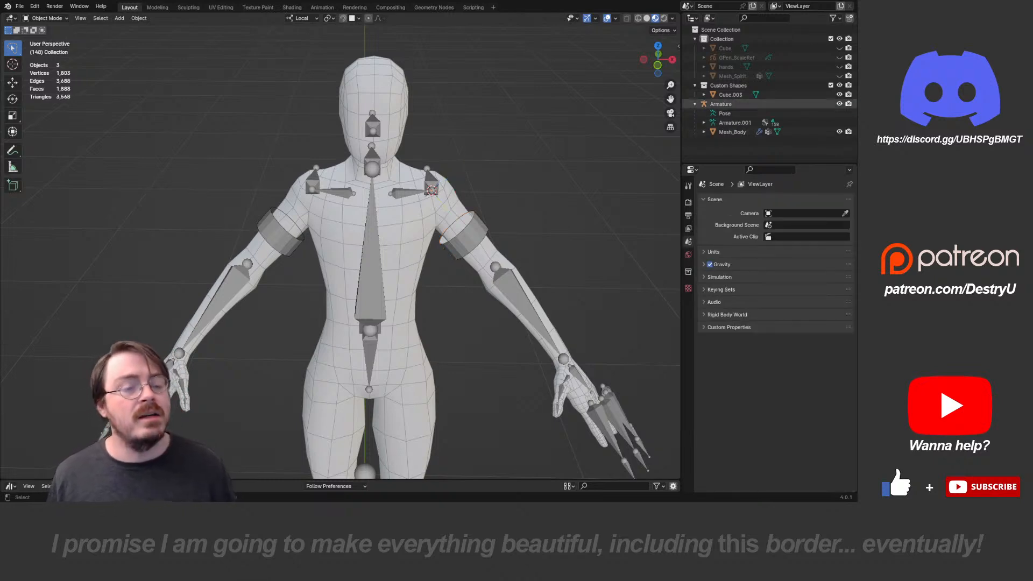
- Open the name of Cube.003 in the Custom Shapes collection for editing
double_click(730, 94)
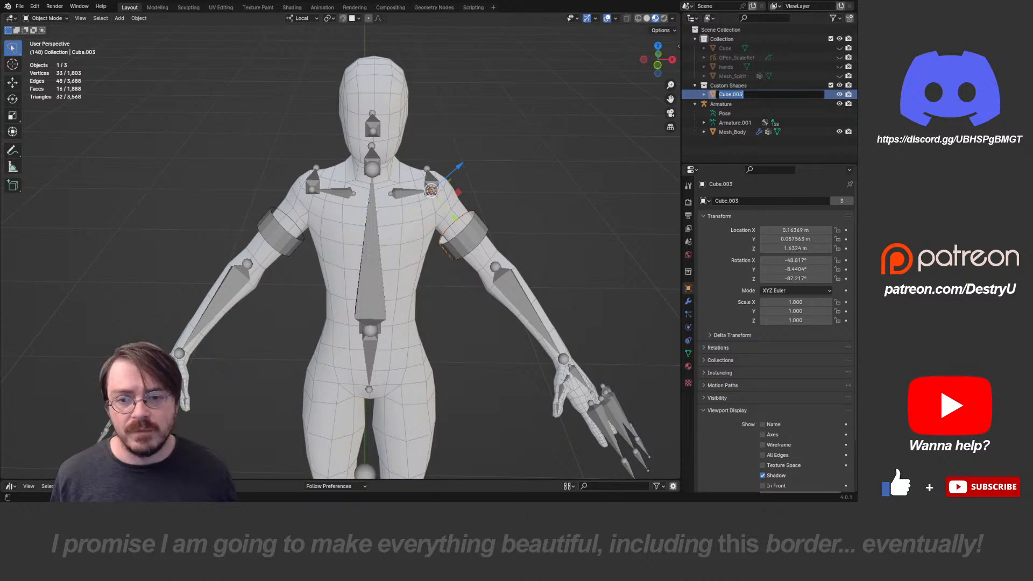
- Switch the armature to Pose Mode and select the large Root bone at the character's feet
key(Escape)
middle_drag(484, 247, 388, 231)
scroll(388, 232, down, 6)
shift+middle_drag(388, 290, 388, 231)
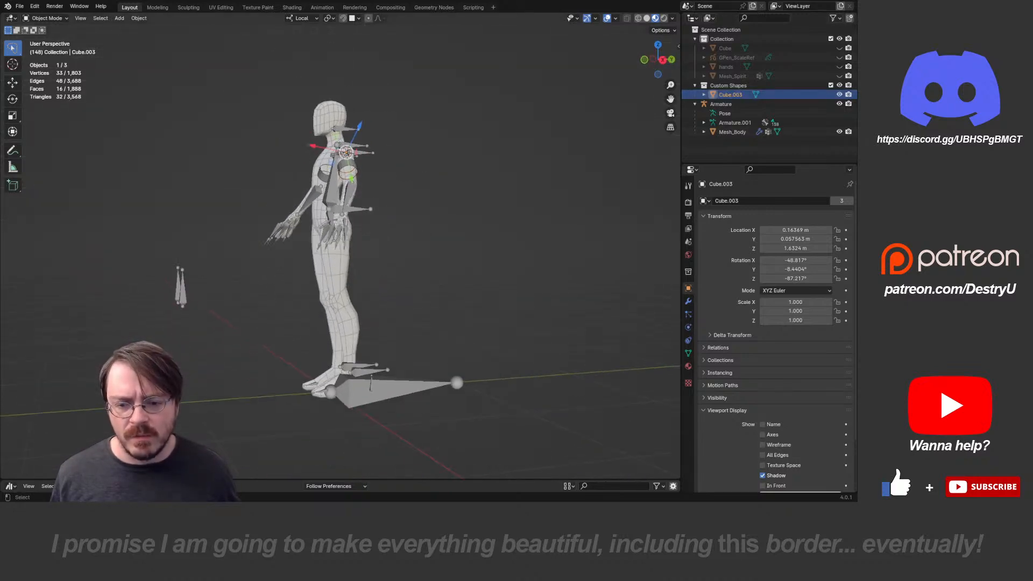
click(417, 390)
shift+middle_drag(417, 390, 454, 299)
scroll(456, 323, up, 3)
key(Tab)
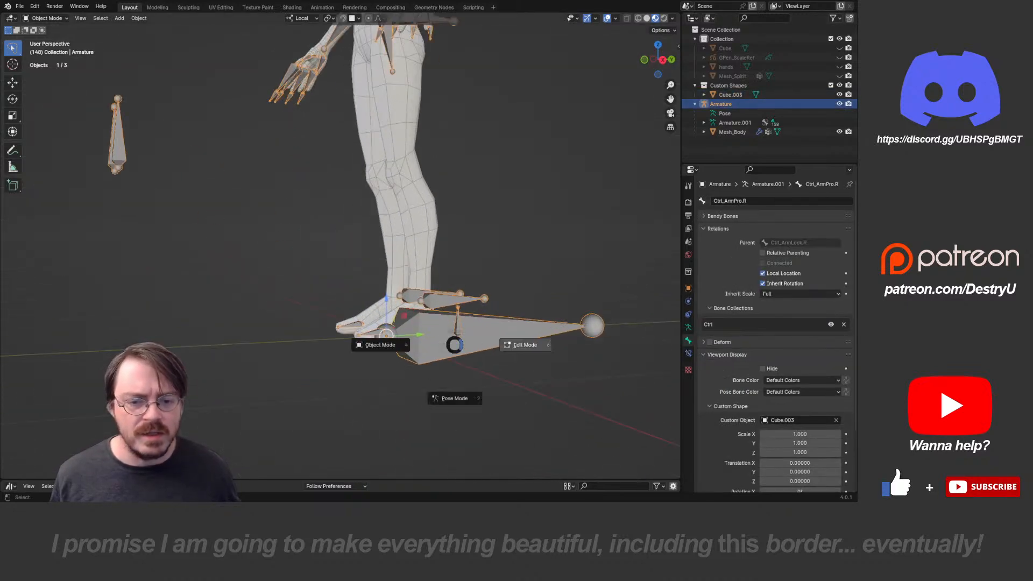
click(523, 345)
middle_drag(516, 323, 518, 354)
key(Tab)
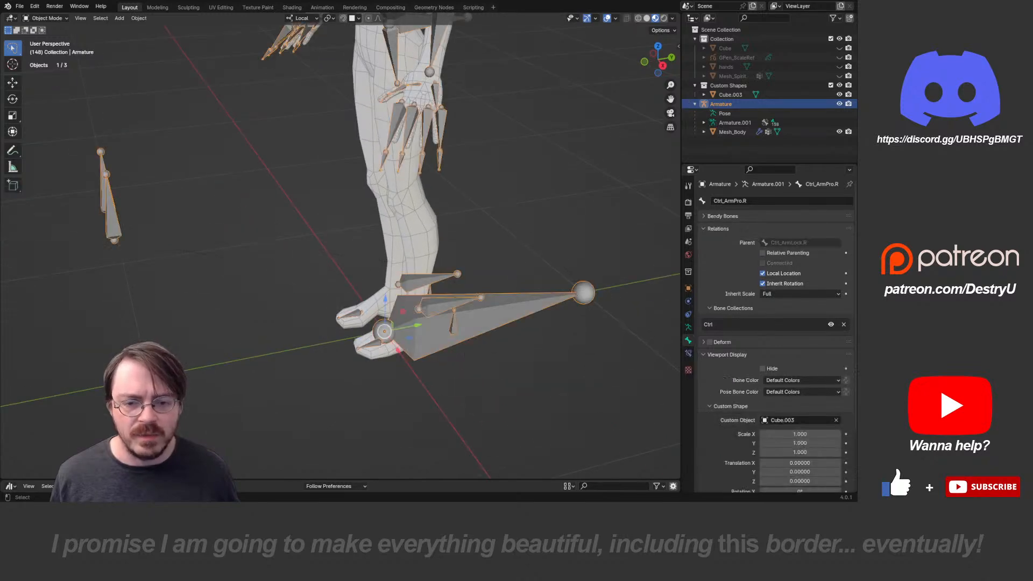
key(Tab)
click(501, 351)
click(503, 320)
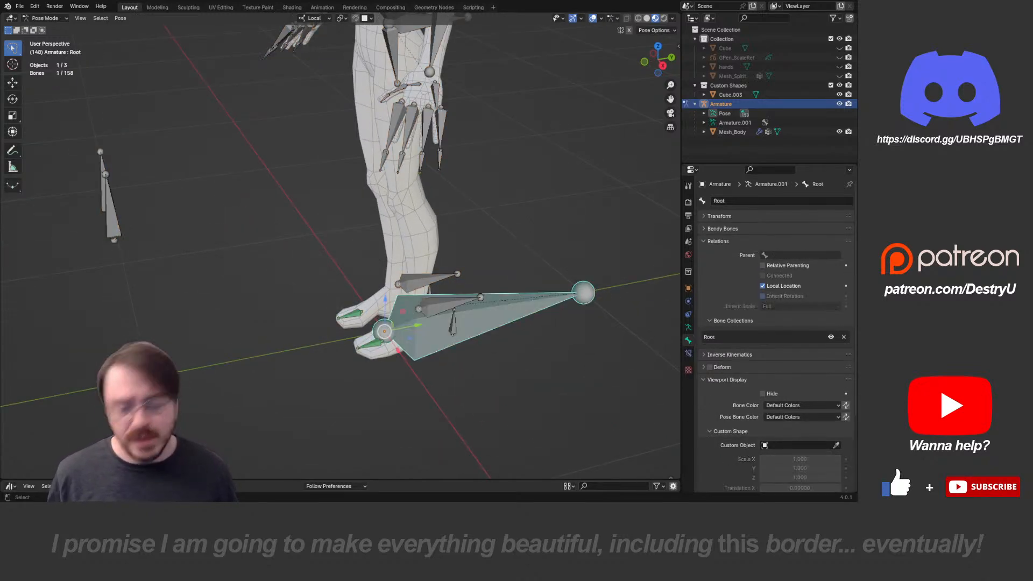
- Snap the 3D cursor to the selected Root bone
key(shift+KP_7)
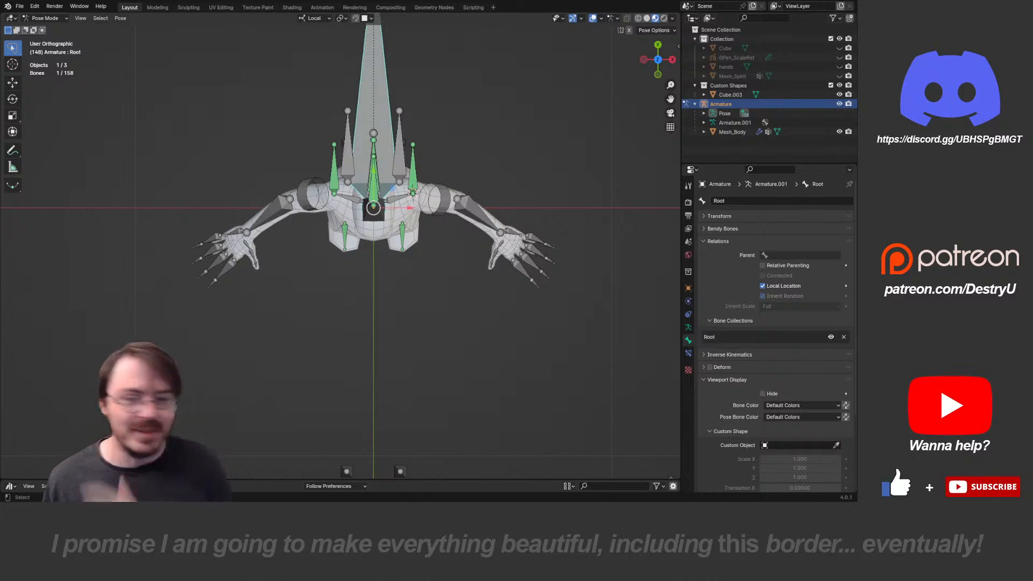
shift+middle_drag(503, 319, 502, 411)
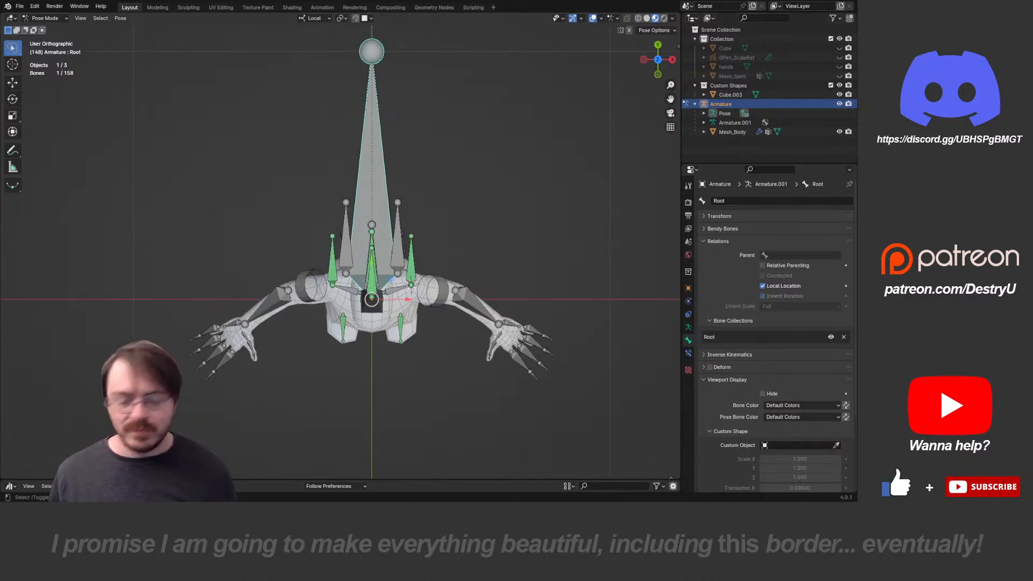
key(shift+s)
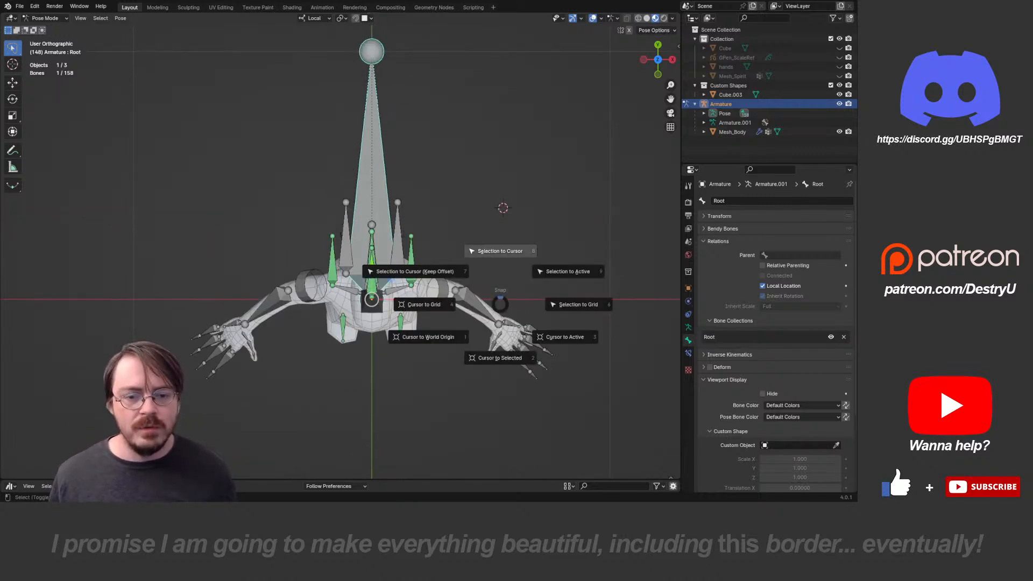
click(501, 251)
key(ctrl+z)
key(shift+s)
click(500, 311)
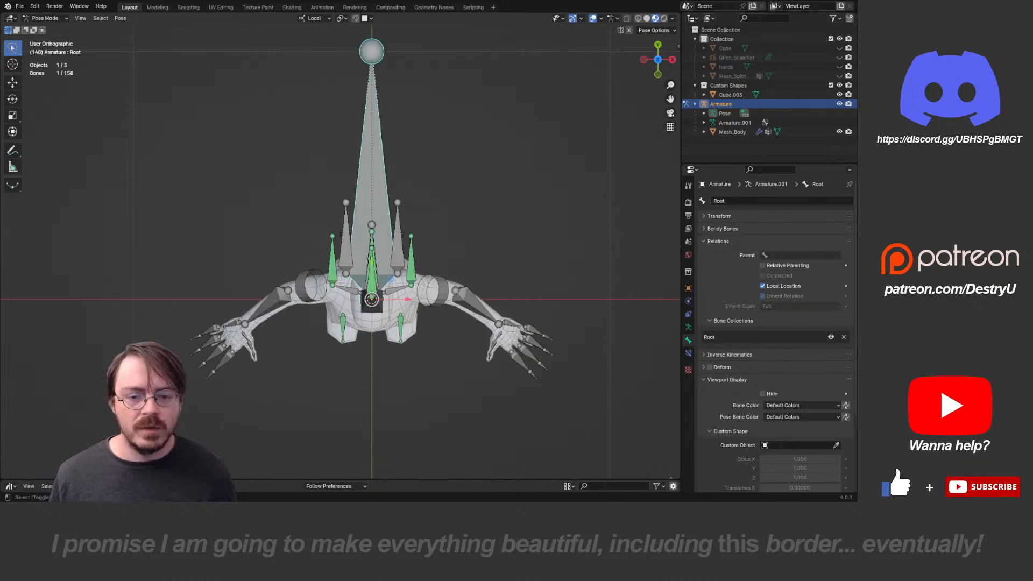
- In Object Mode, add a cube to the Custom Shapes collection, aligned to the 3D cursor
middle_drag(500, 314, 382, 225)
key(shift+s)
click(307, 225)
middle_drag(508, 261, 460, 239)
key(shift+a)
mouse_move(460, 239)
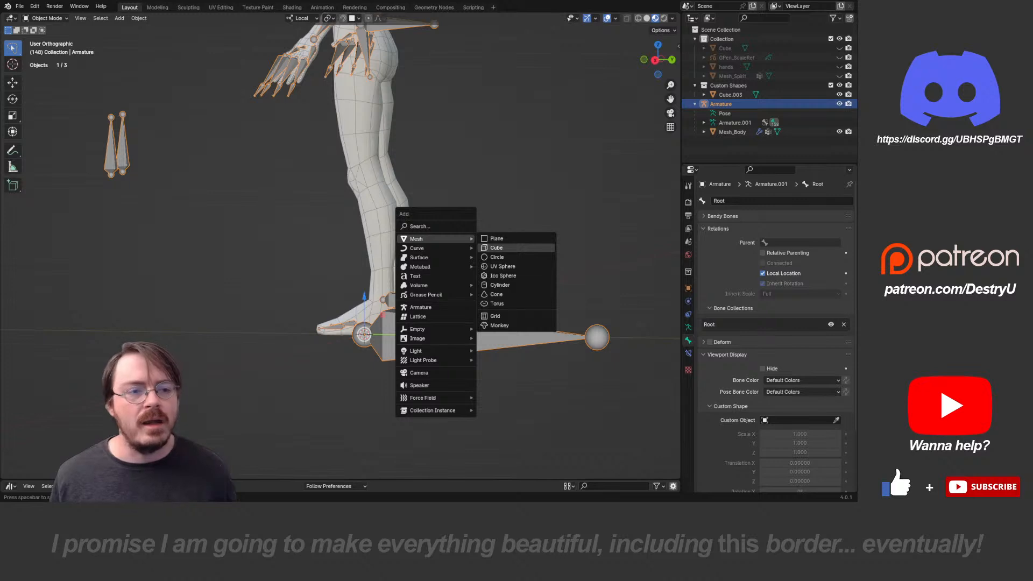
click(728, 86)
key(shift+a)
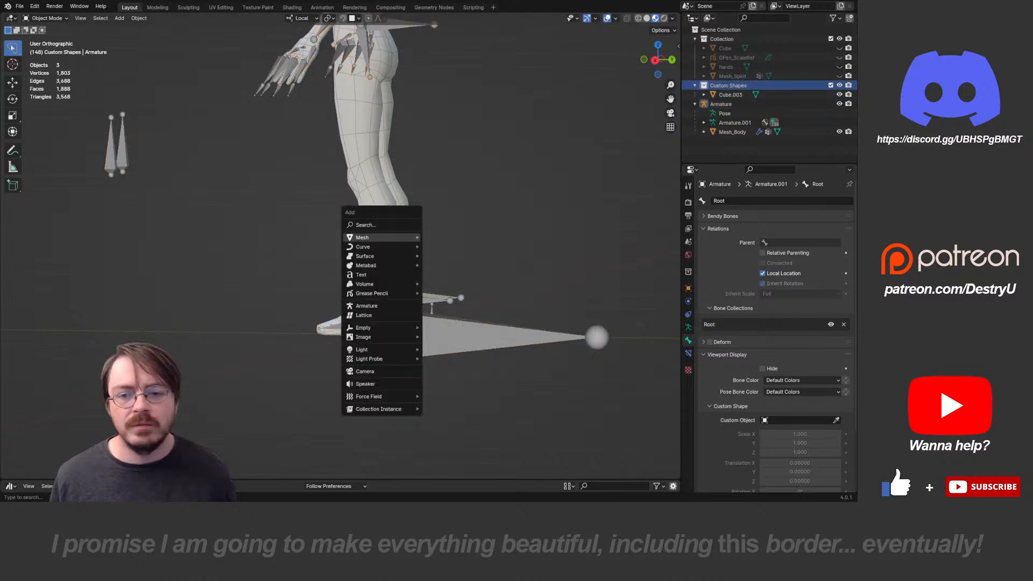
mouse_move(377, 237)
click(442, 247)
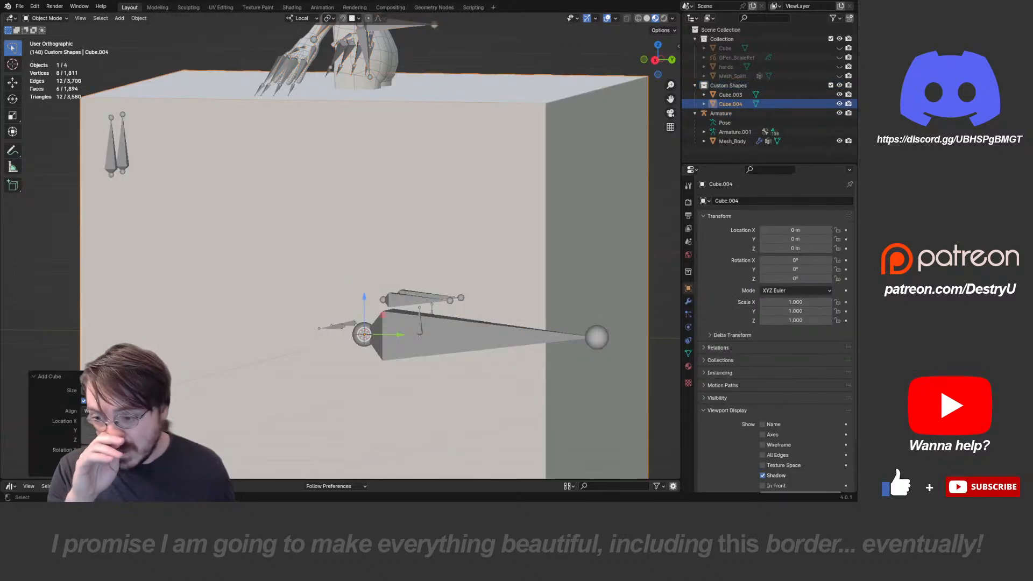
click(116, 412)
click(90, 442)
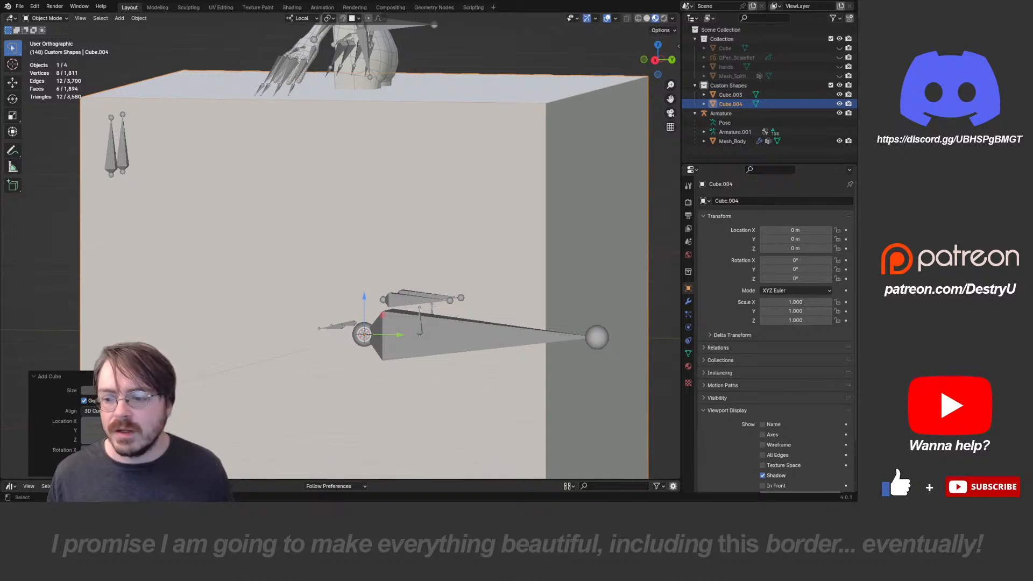
- Enter Edit Mode on the new cube and delete all of its vertices
middle_drag(282, 195, 297, 195)
key(ctrl+Tab)
click(366, 195)
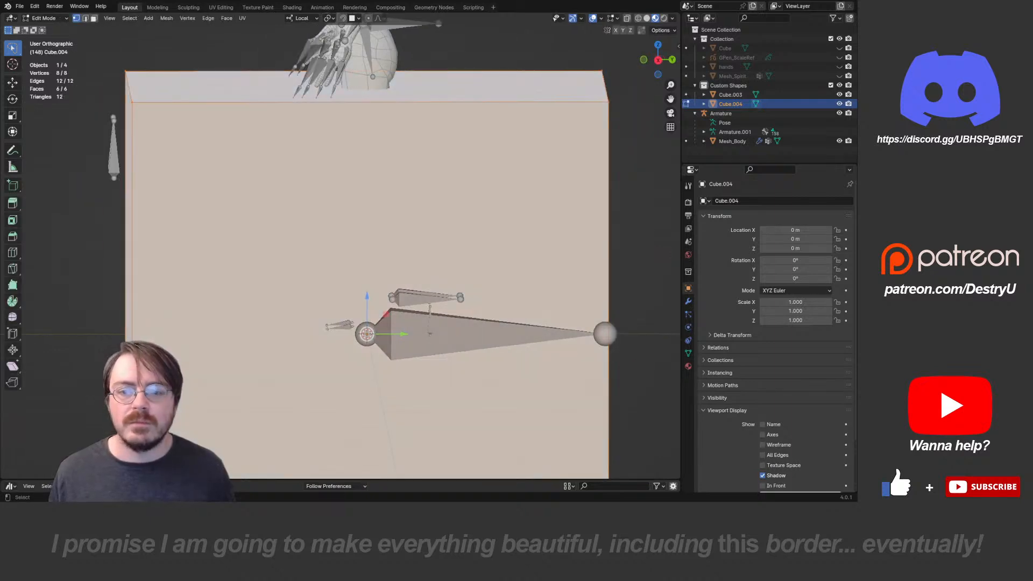
scroll(341, 247, down, 3)
key(KP_7)
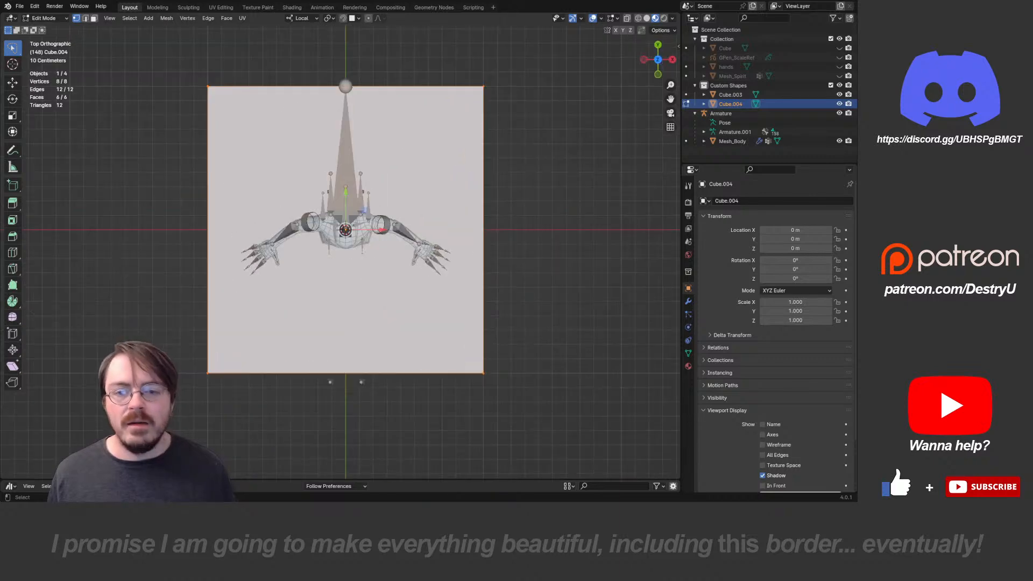
middle_drag(371, 242, 286, 184)
key(x)
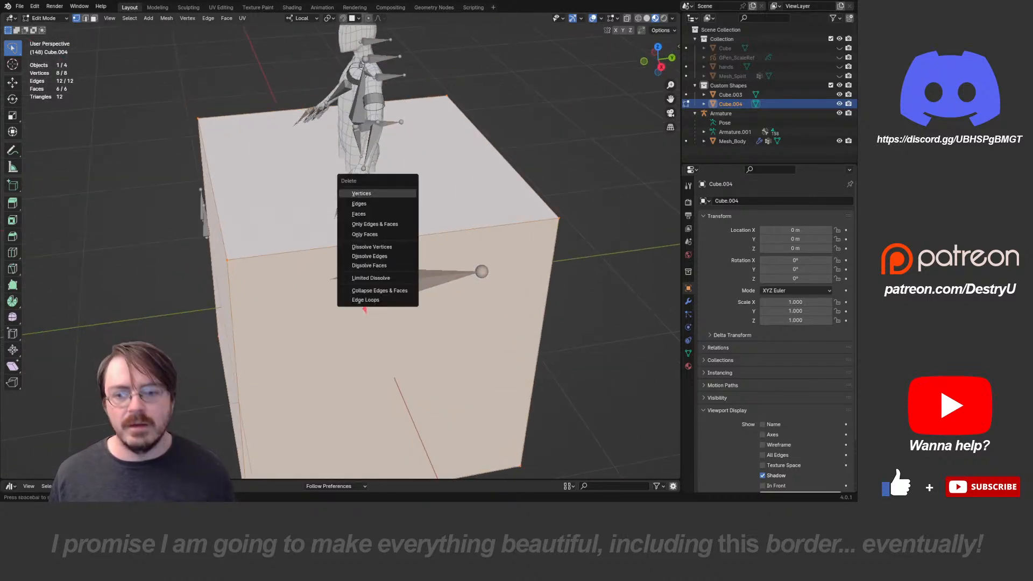
click(355, 191)
- Add a 16-vertex circle to the emptied mesh and scale it down slightly in top view
key(shift+a)
click(344, 254)
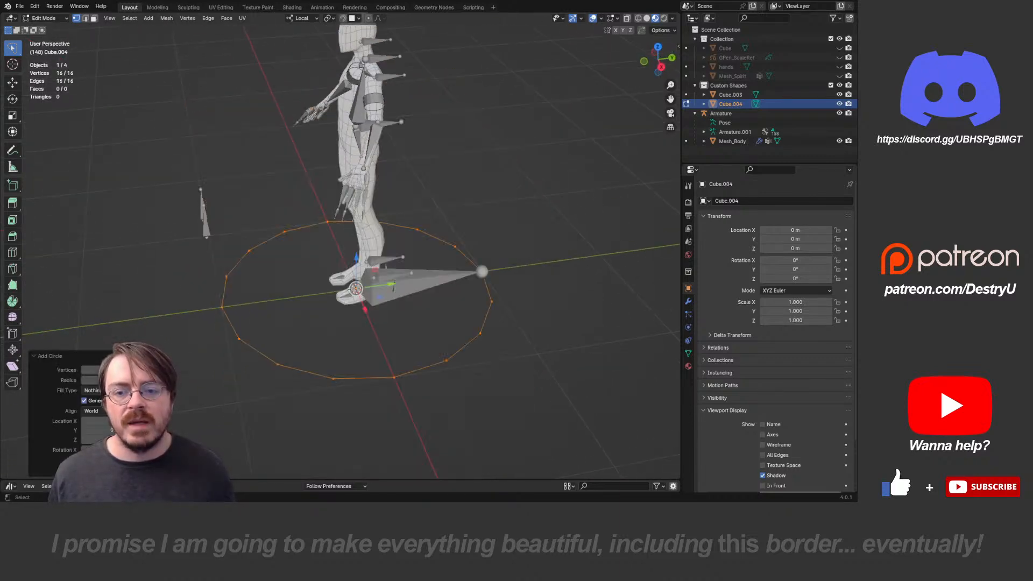
key(KP_7)
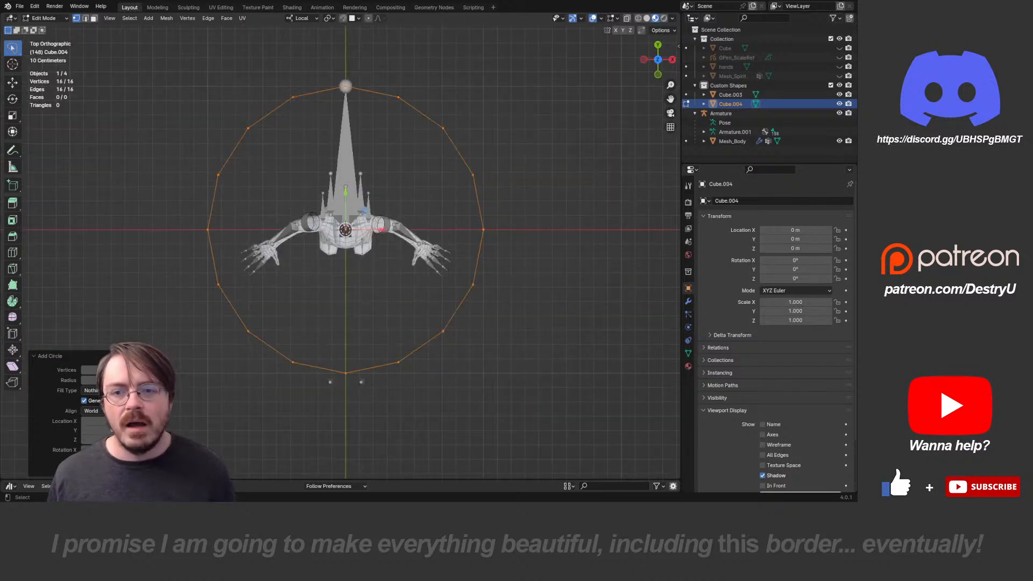
key(s)
click(515, 276)
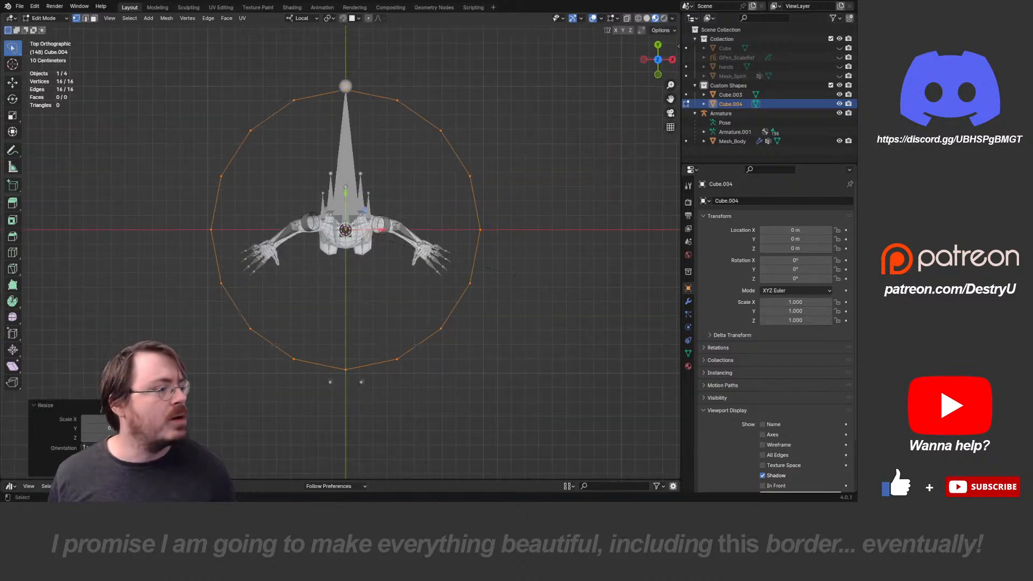
- Duplicate the circle twice, scaling each copy slightly smaller to make three concentric rings
key(shift+d)
key(s)
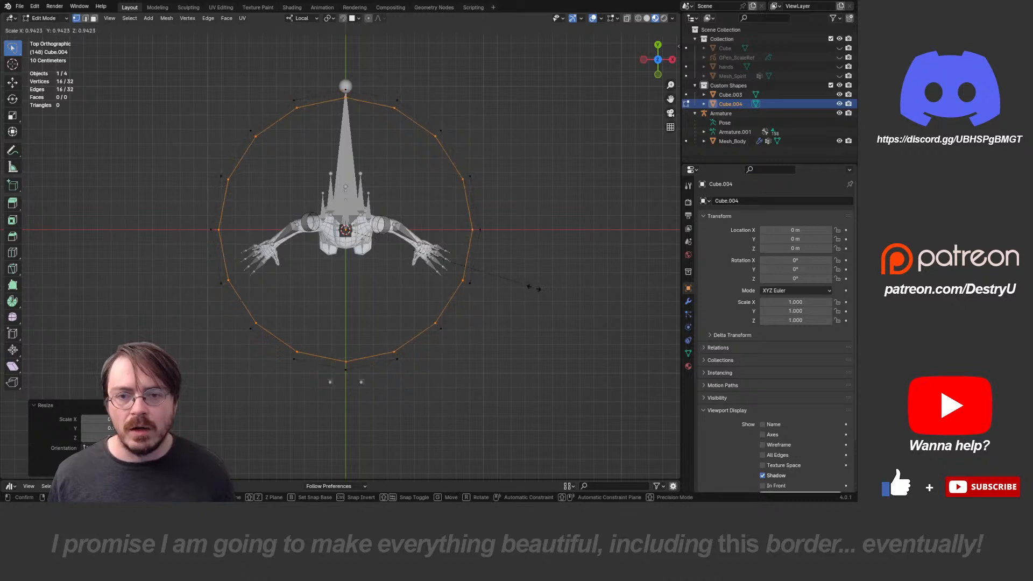
click(533, 288)
key(shift+d)
key(s)
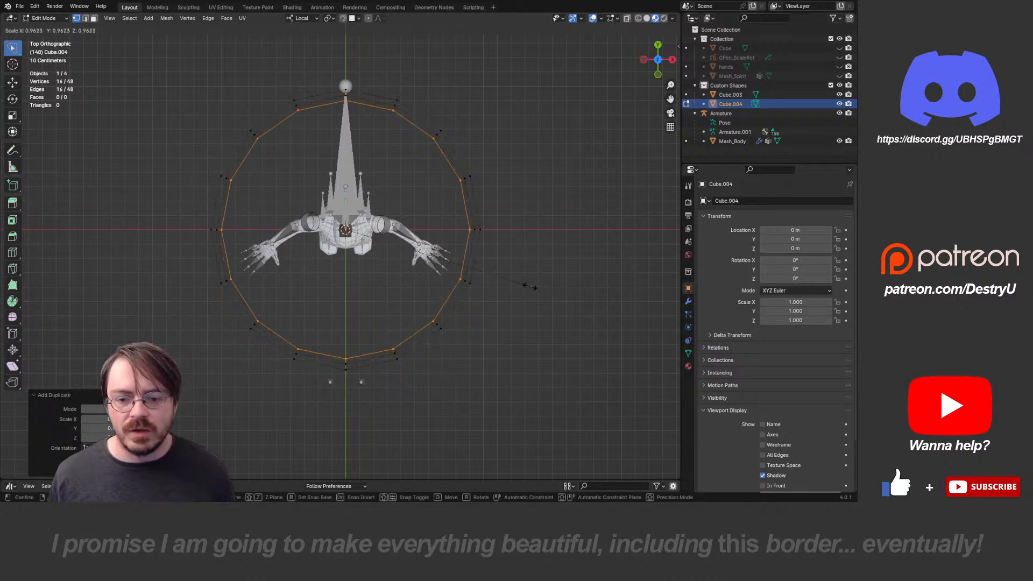
click(527, 286)
scroll(312, 455, up, 2)
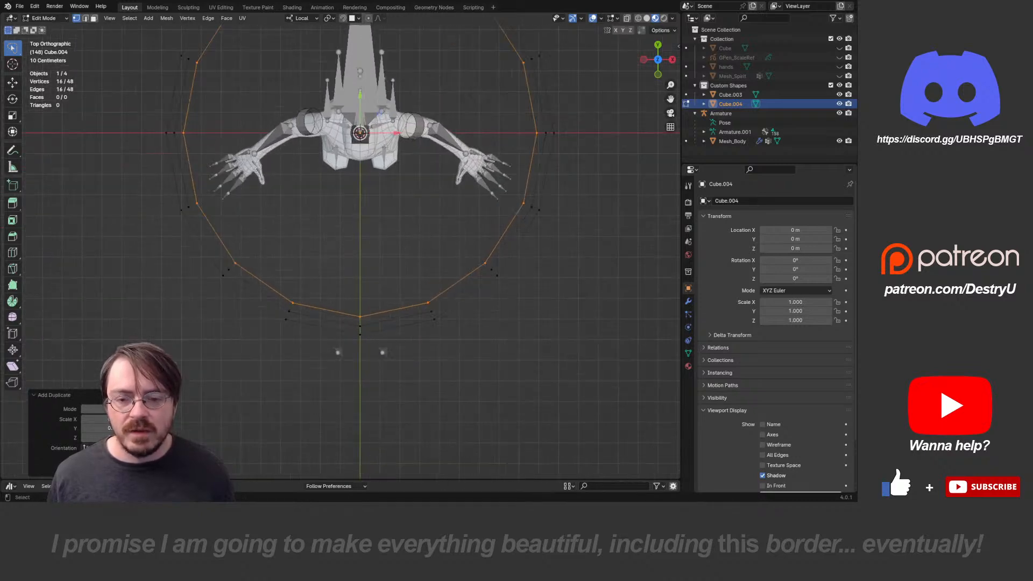
- Move the outer ring's front vertex inward and the inner ring's front vertex far outward along Y, forming a forward pointer
click(360, 336)
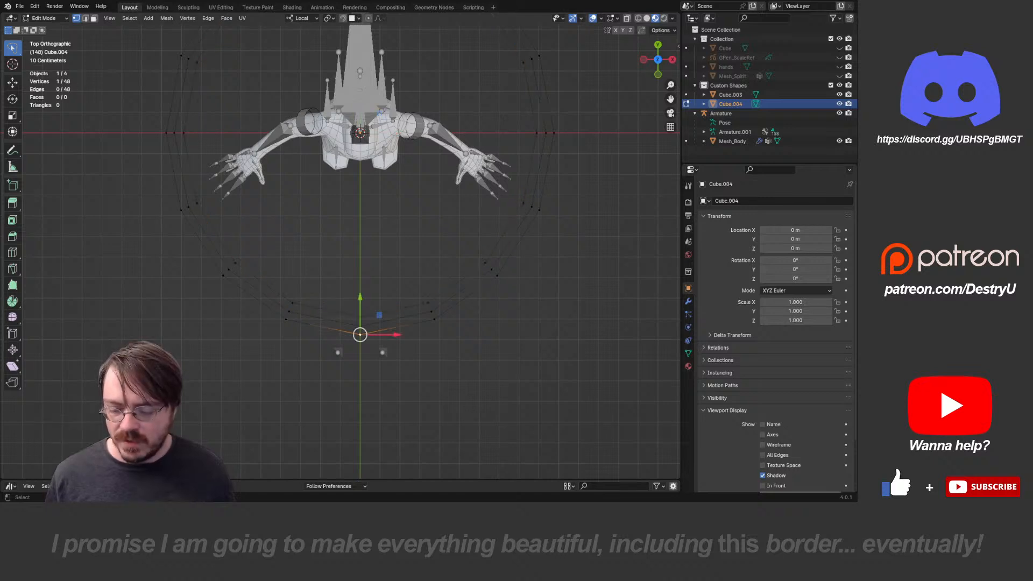
drag(360, 335, 360, 285)
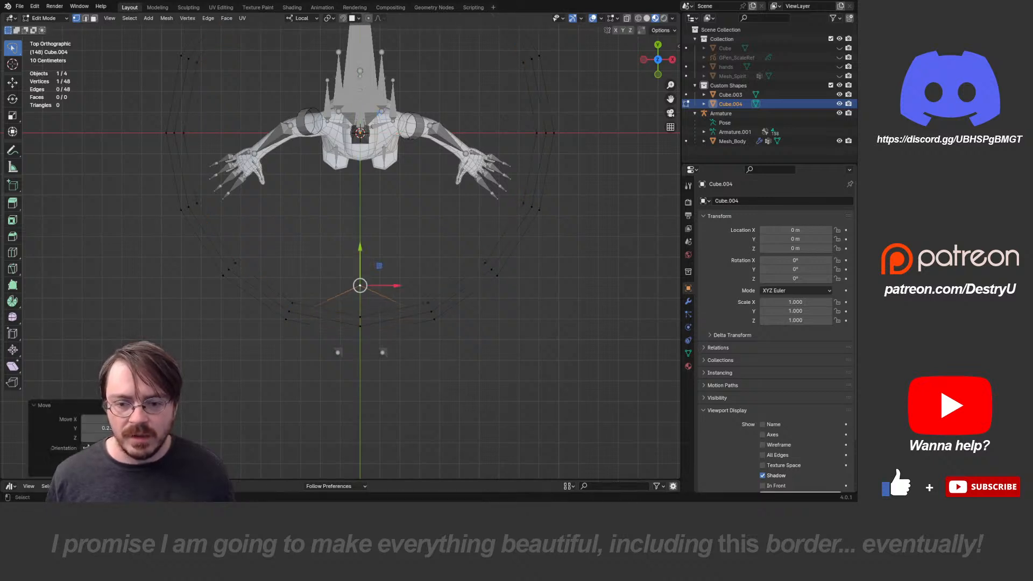
click(360, 317)
shift+middle_drag(360, 318, 361, 221)
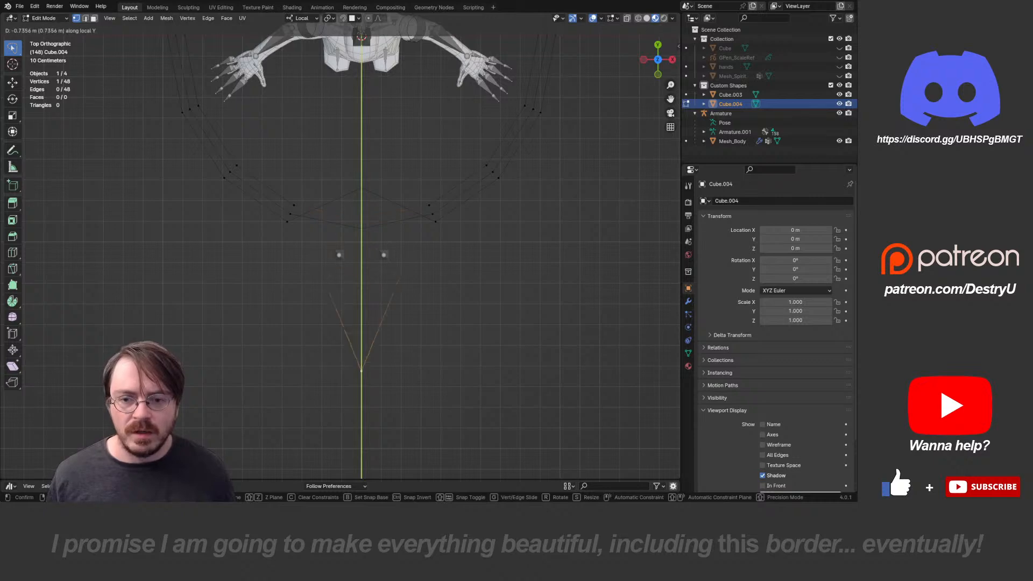
click(361, 401)
- Select the entire ring shape and scale it down around the character's feet
middle_drag(361, 401, 258, 319)
scroll(253, 299, down, 3)
key(a)
key(s)
click(511, 350)
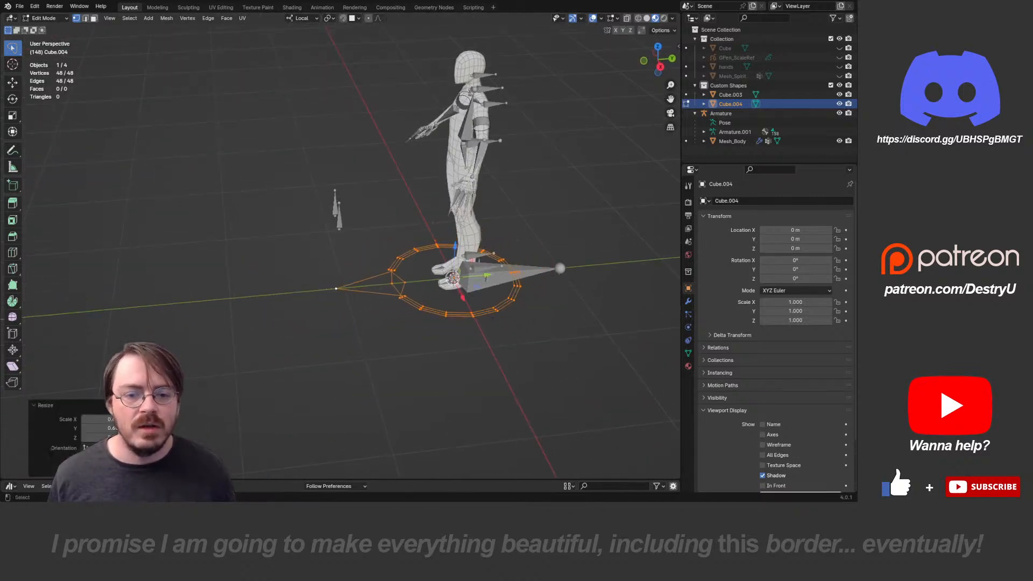
- Return the armature to Pose Mode and assign the ring object Cube.004 as the Root bone's custom shape
key(ctrl+Tab)
click(514, 274)
shift+middle_drag(514, 273, 365, 272)
scroll(369, 269, up, 2)
key(ctrl+Tab)
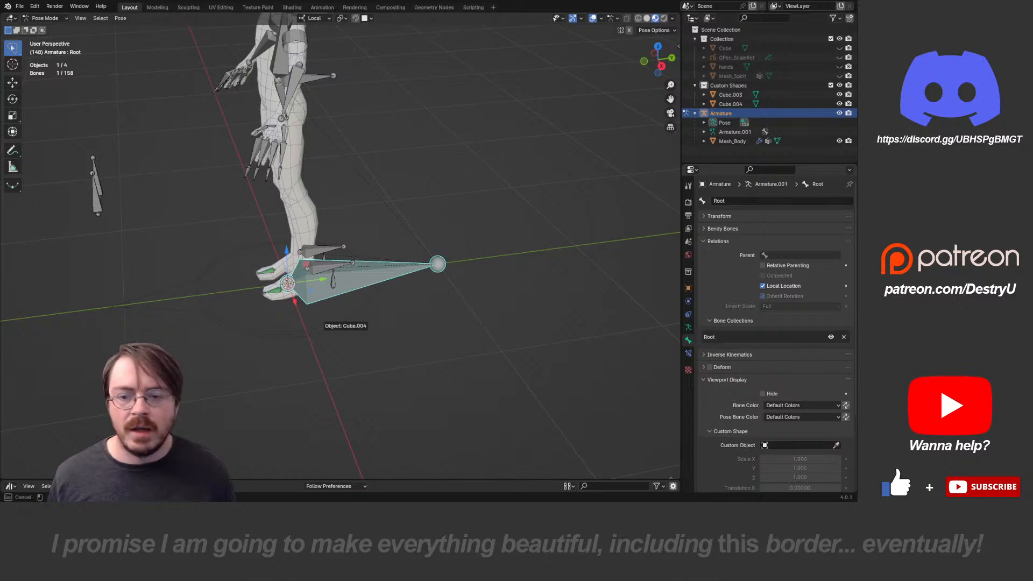
click(333, 281)
shift+middle_drag(333, 281, 411, 310)
scroll(411, 309, up, 2)
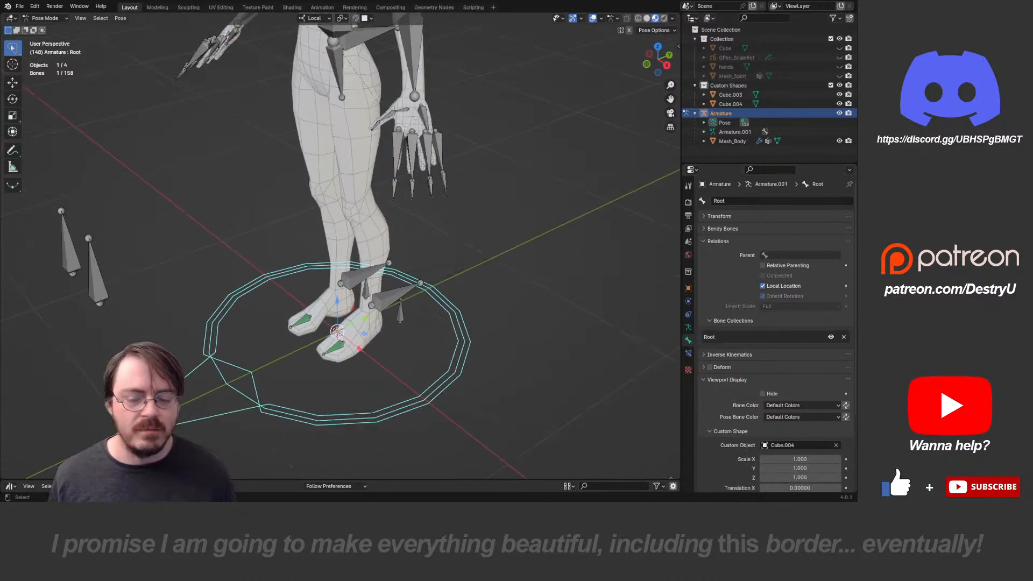
- In Object Mode, select Cube.004 and Cube.003 in turn to inspect the two custom shape objects
key(ctrl+Tab)
click(277, 326)
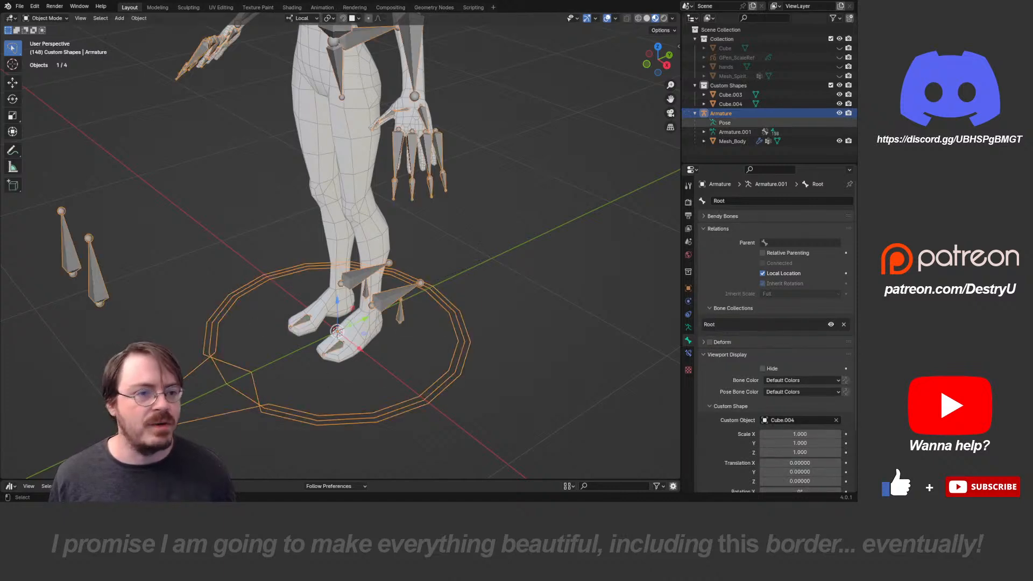
click(730, 104)
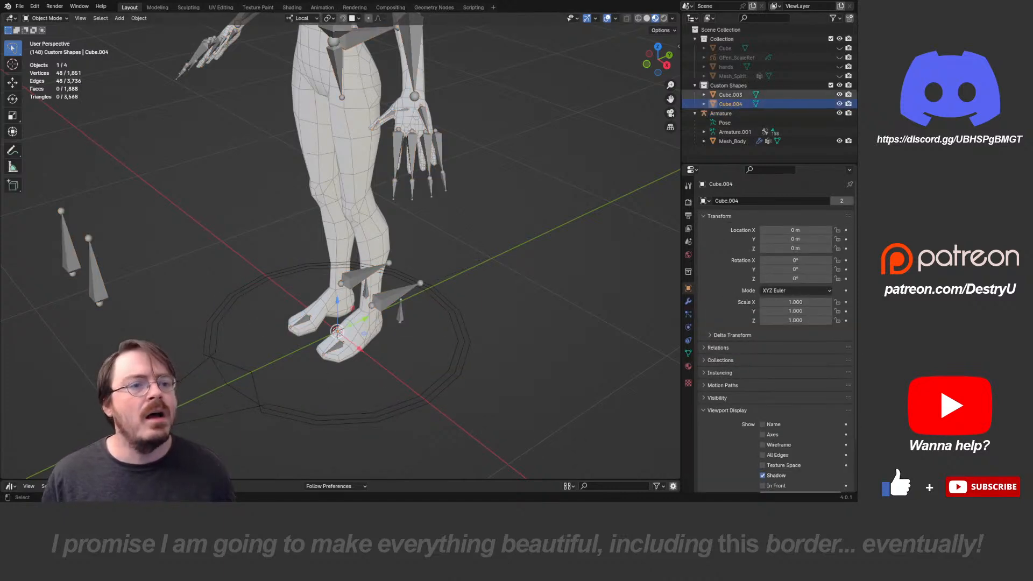
click(730, 95)
shift+middle_drag(447, 162, 450, 323)
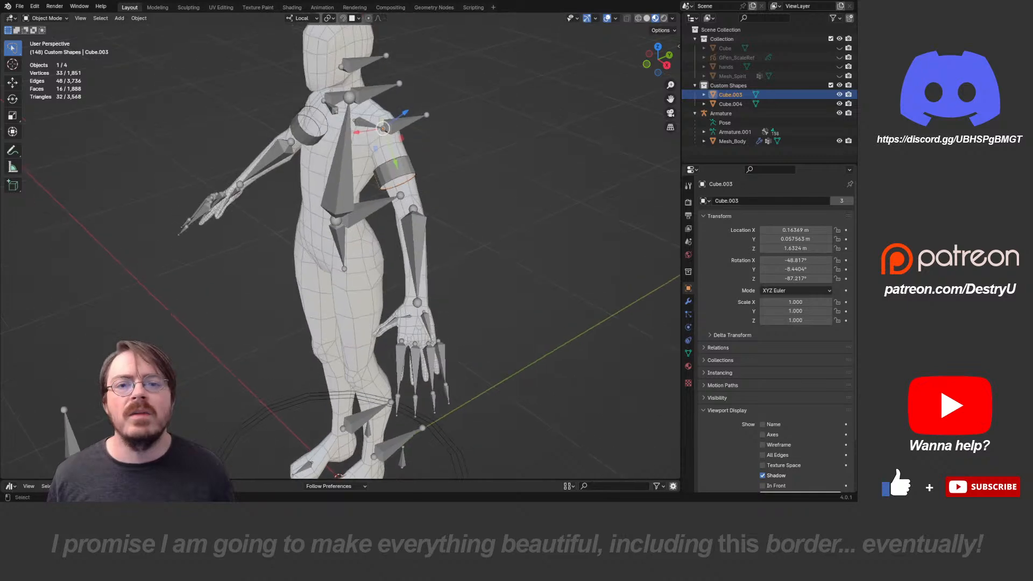
- In Pose Mode, clear the custom shape object from the Ctrl_ArmPro.R and Ctrl_ArmPro.L bones
click(409, 206)
key(ctrl+Tab)
click(408, 245)
click(397, 175)
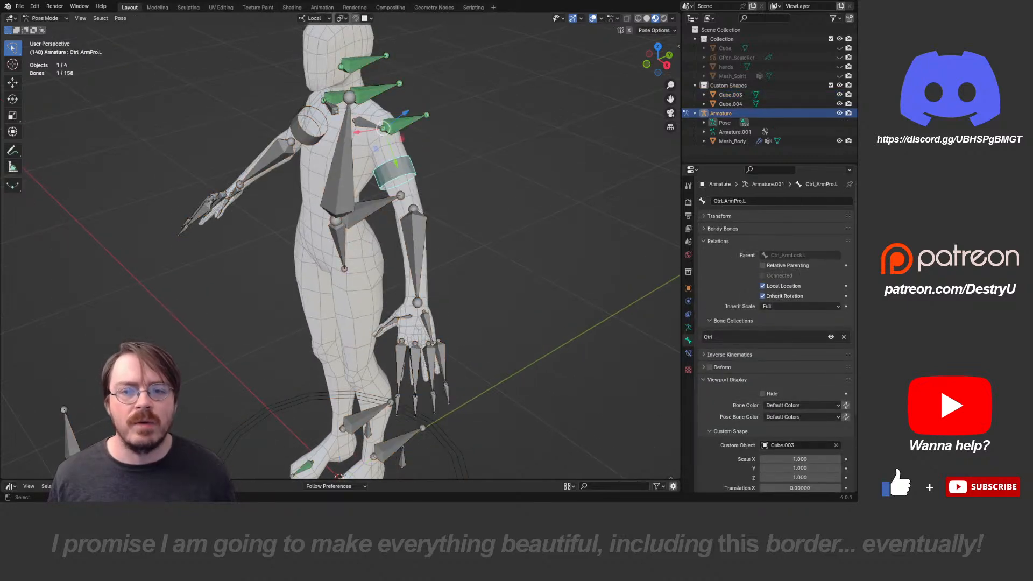
click(308, 138)
click(837, 445)
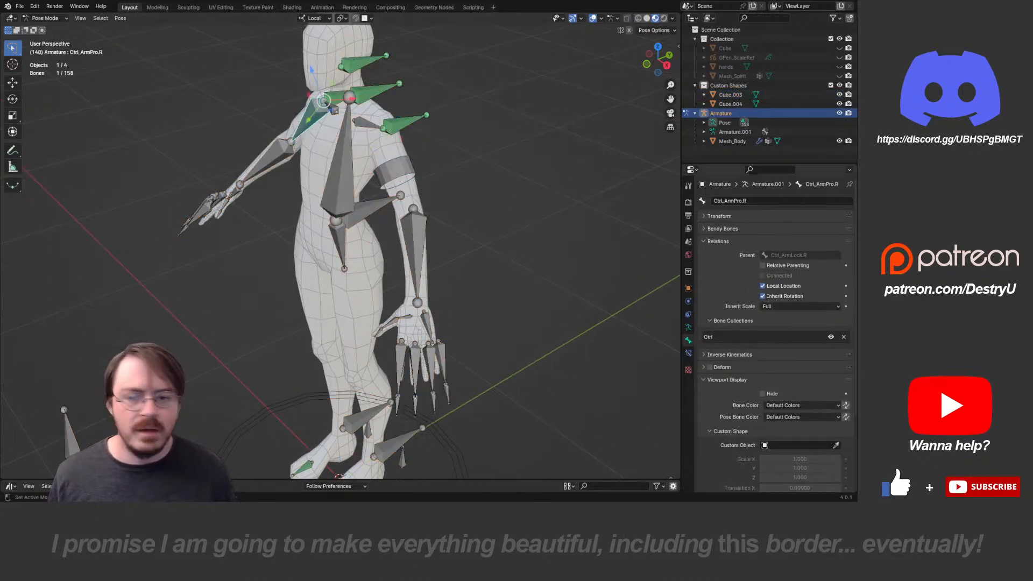
click(395, 171)
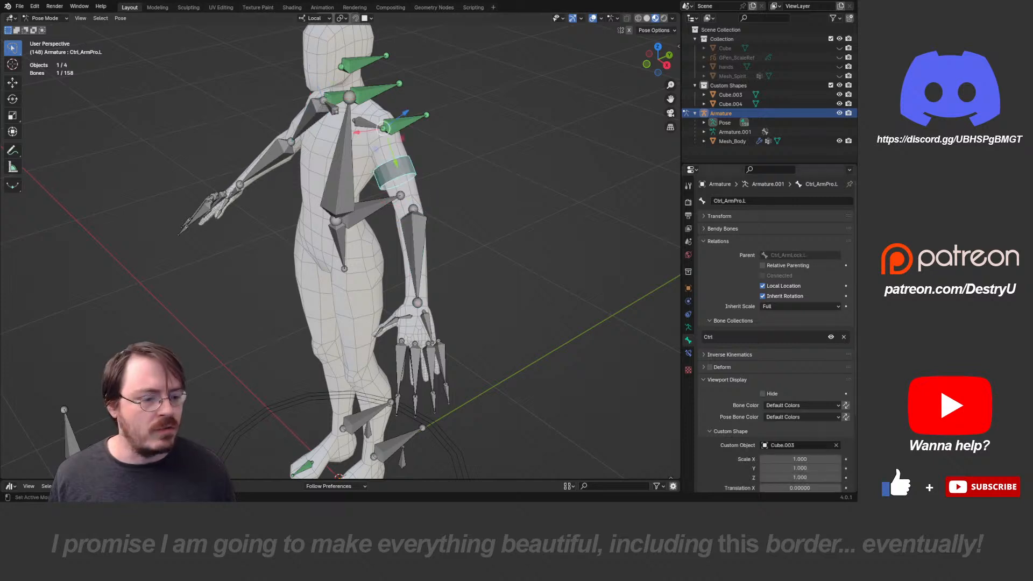
click(836, 445)
- Select the Root bone by its ring-shaped control around the feet
scroll(441, 345, down, 1)
shift+middle_drag(441, 431, 447, 330)
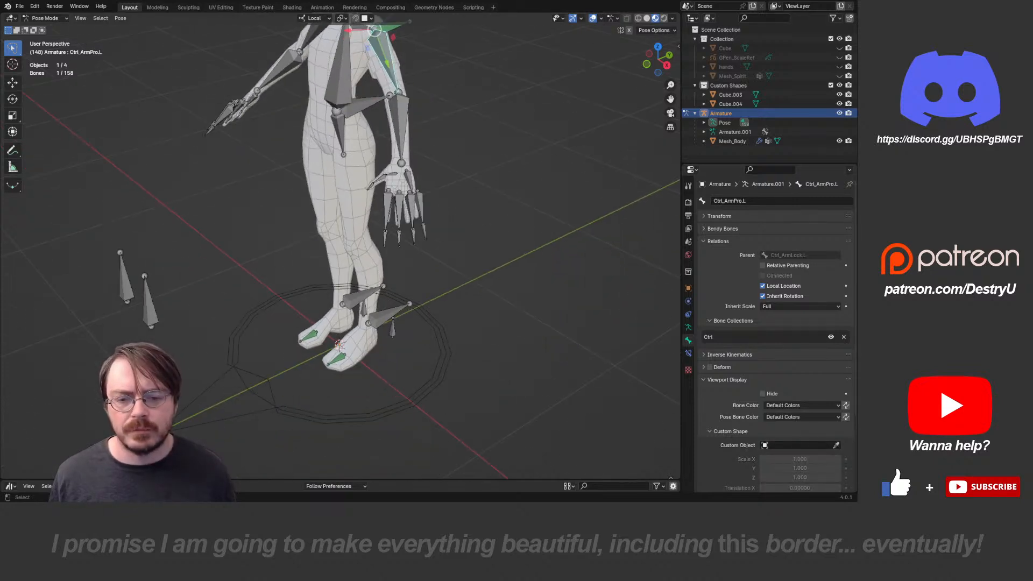
click(449, 372)
shift+middle_drag(449, 372, 456, 395)
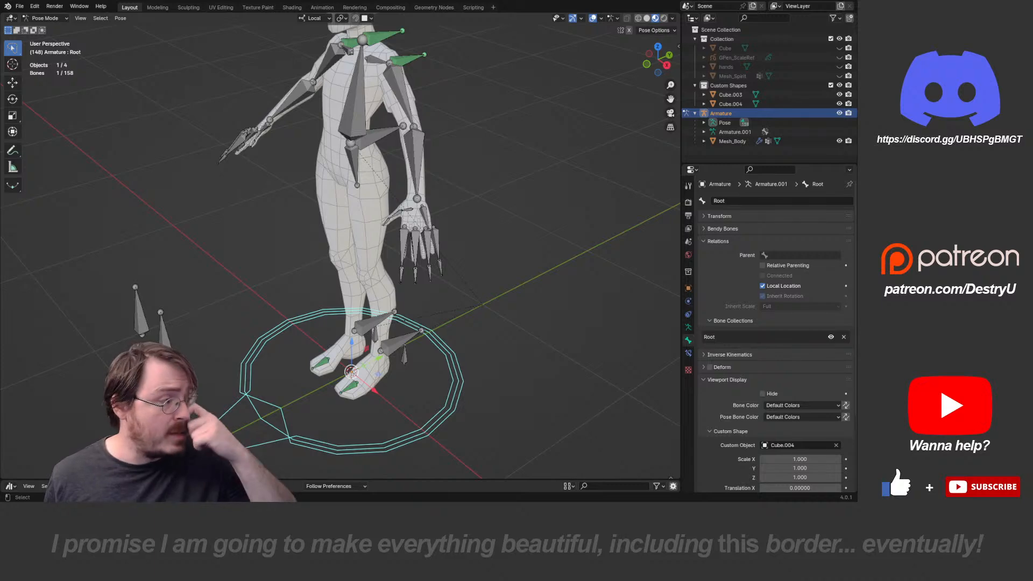
- Switch to Object Mode and delete the Cube.003 object from the Custom Shapes collection
mouse_move(456, 395)
middle_down()
mouse_move(416, 377)
mouse_move(449, 401)
middle_up()
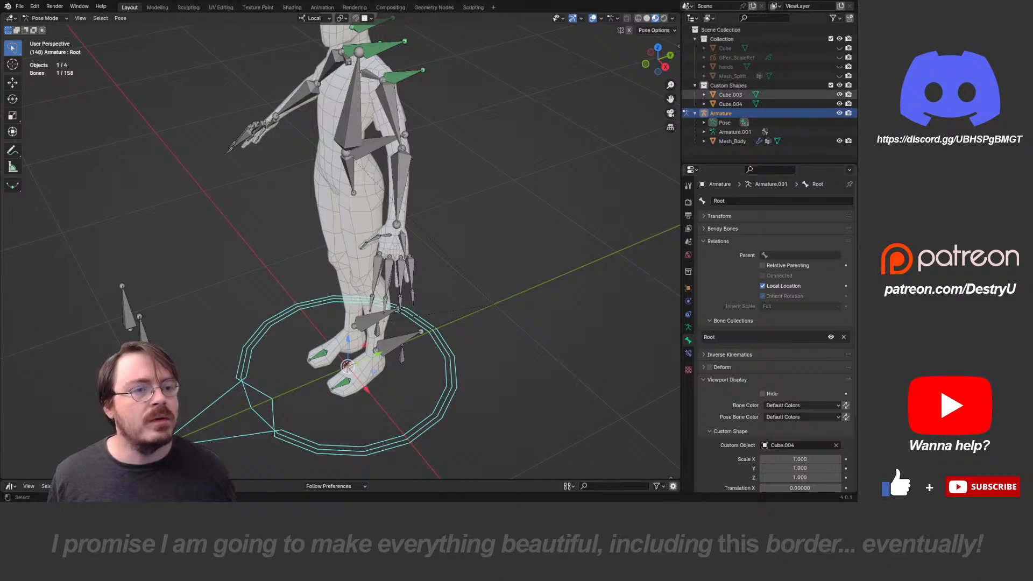
key(ctrl+Tab)
click(731, 95)
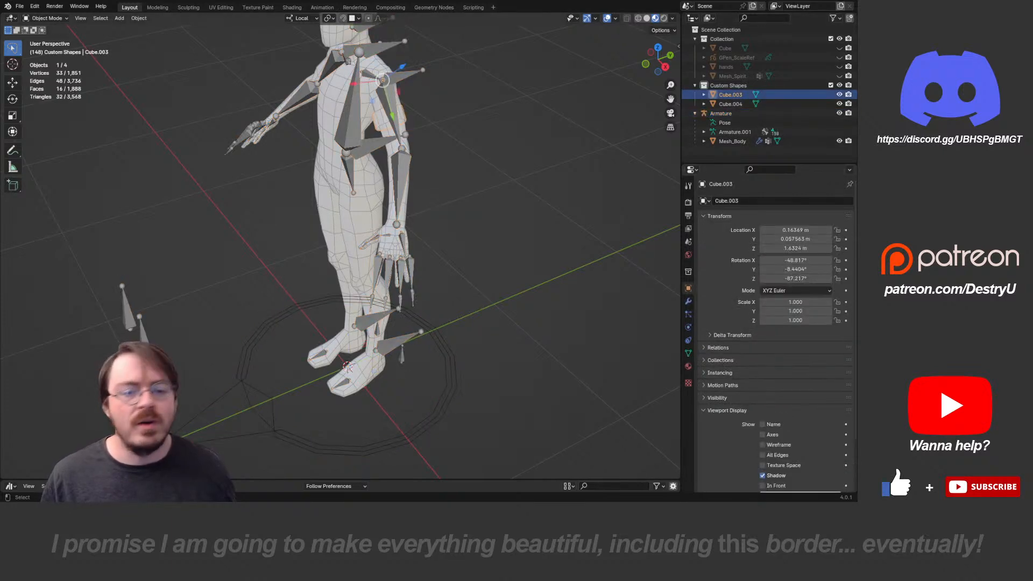
key(Delete)
shift+middle_drag(452, 226, 462, 286)
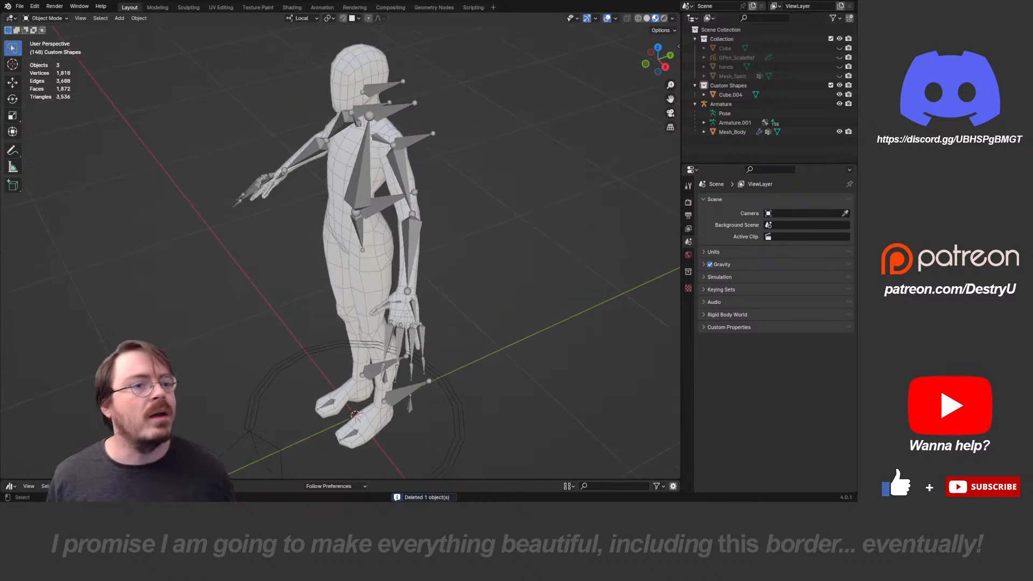
- Rename the ring object Cube.004 in the Custom Shapes collection to Shape_Root
double_click(730, 94)
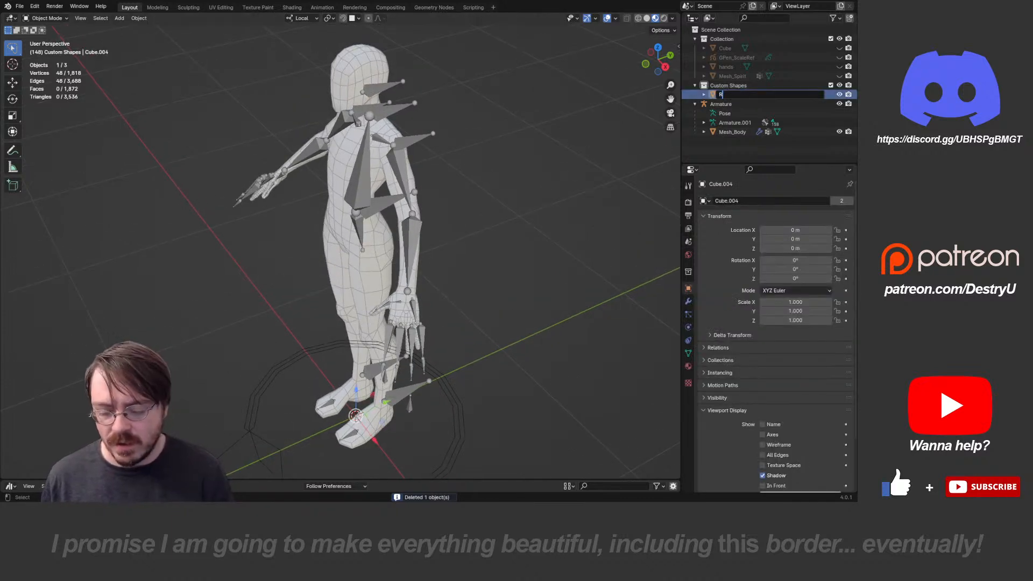
key(Return)
double_click(725, 95)
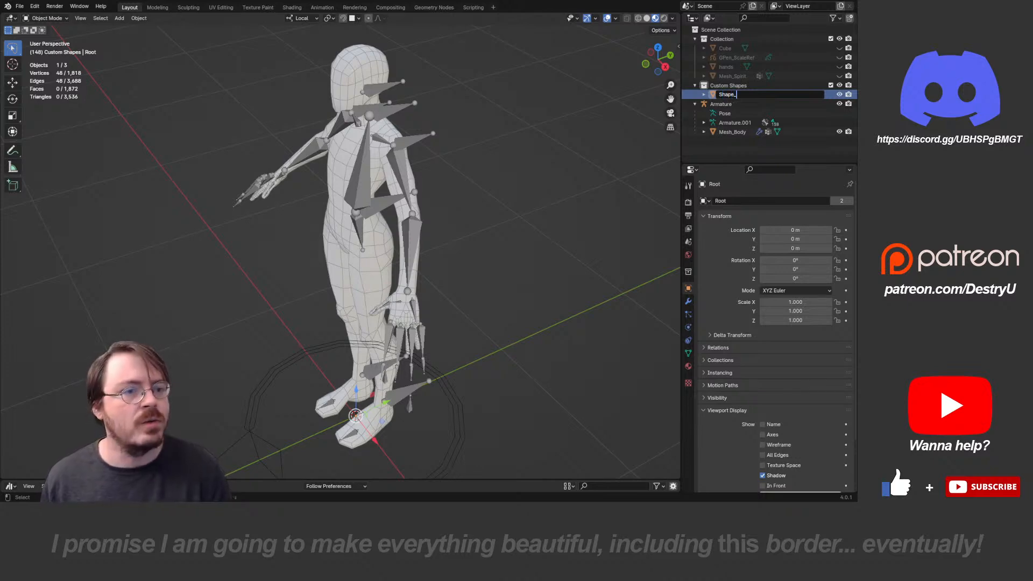
text(Shape_Root)
key(Return)
- Put the armature in Pose Mode and select the Ctrl_Foot.L bone behind the left ankle
middle_drag(457, 226, 497, 226)
shift+middle_drag(506, 431, 390, 241)
key(alt+a)
key(ctrl+Tab)
click(348, 332)
click(397, 338)
scroll(506, 253, up, 3)
shift+middle_drag(515, 252, 434, 350)
key(ctrl+Tab)
click(440, 344)
click(422, 313)
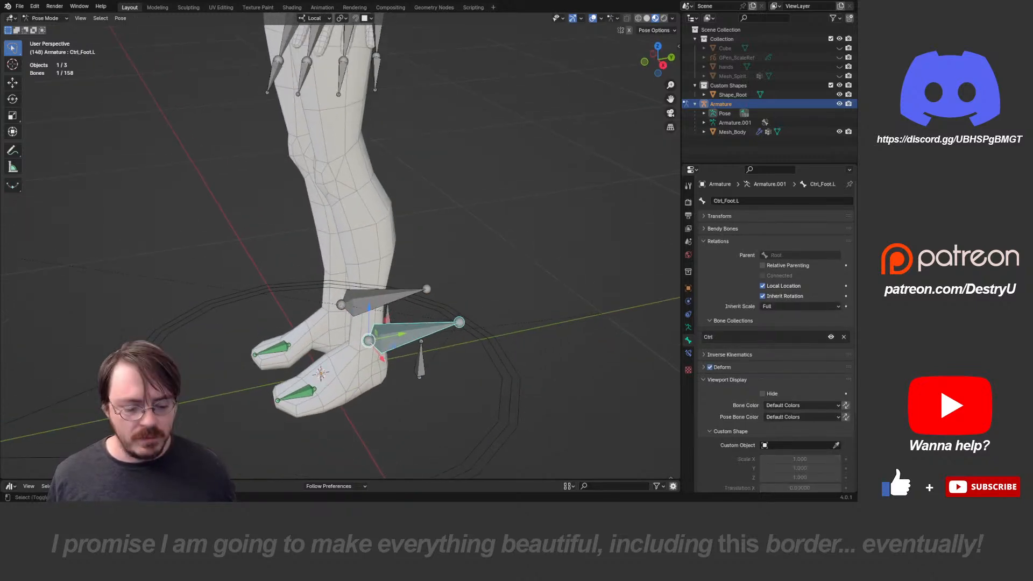
- Snap the 3D cursor to the base of the selected Ctrl_Foot.L bone
key(shift+KP_7)
key(shift+s)
click(432, 338)
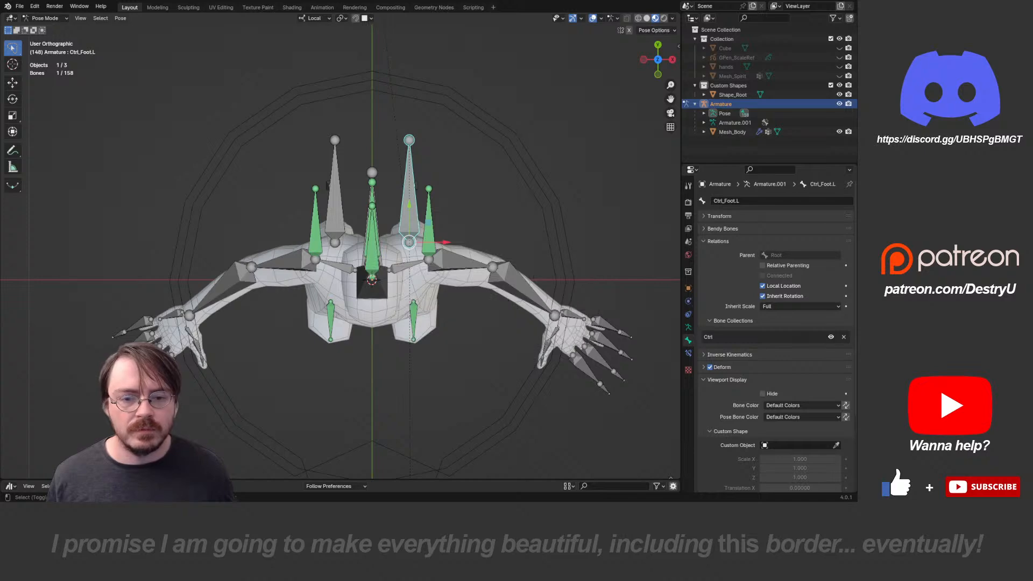
key(shift+s)
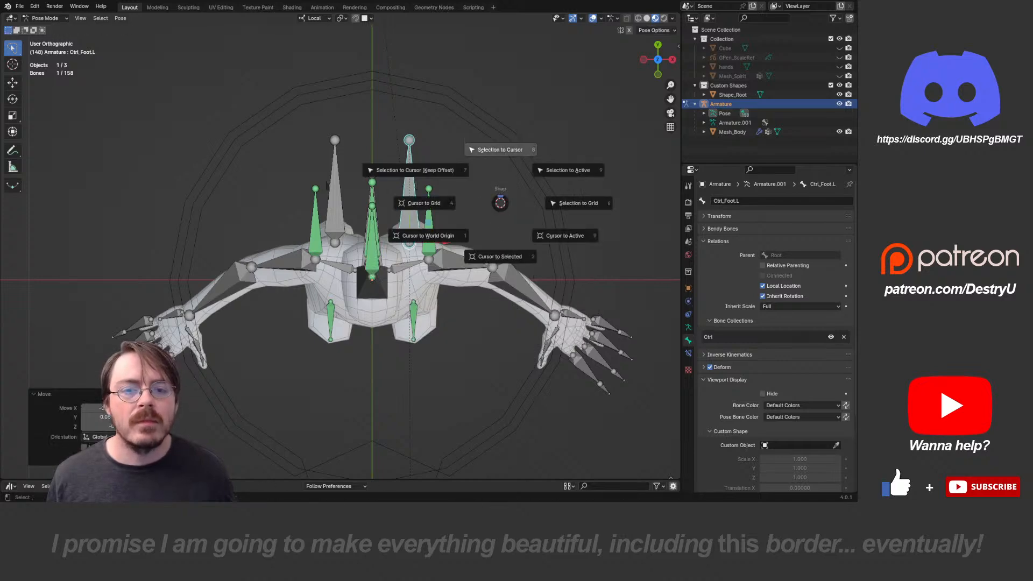
click(498, 151)
middle_drag(498, 154, 584, 89)
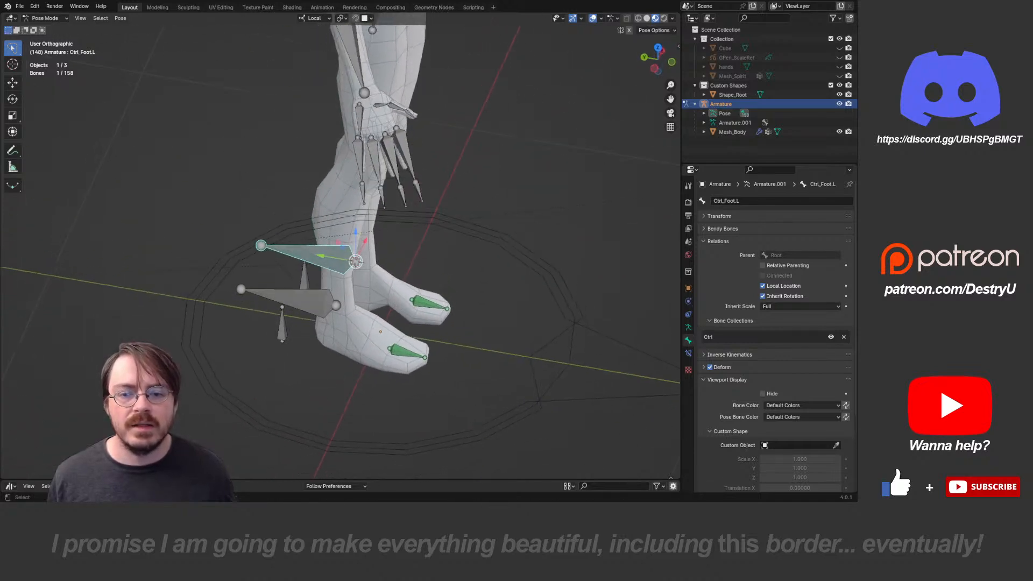
key(KP_3)
- Return to Object Mode and deselect the armature, leaving no object selected
key(Tab)
click(334, 208)
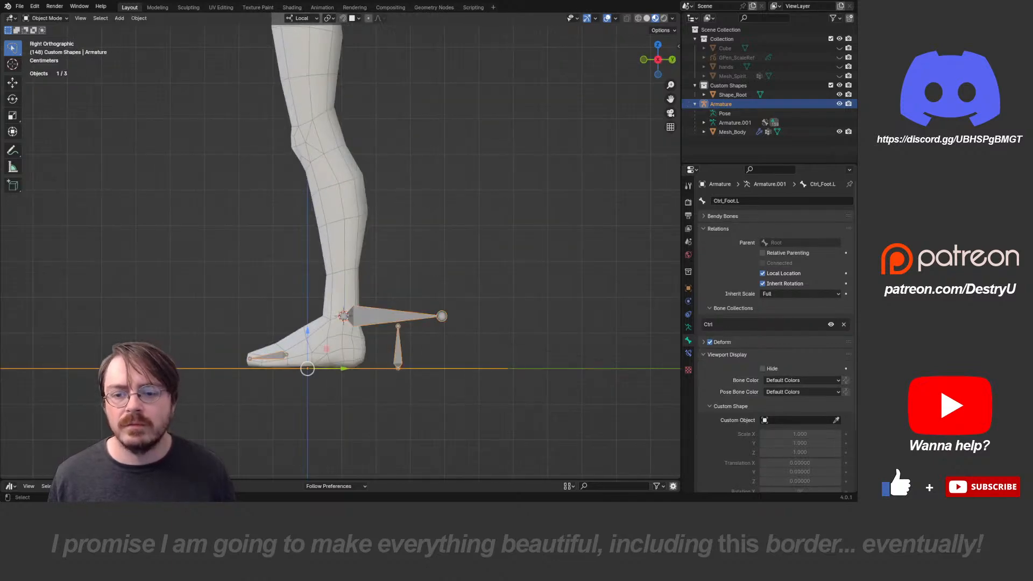
scroll(339, 215, down, 3)
middle_drag(339, 215, 344, 237)
key(shift+a)
mouse_move(371, 243)
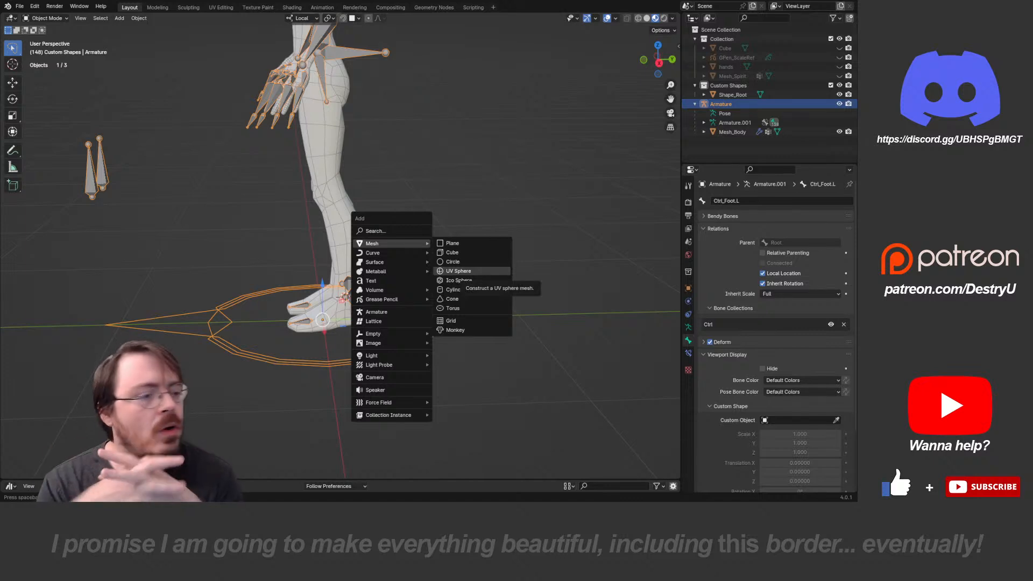
scroll(340, 251, up, 1)
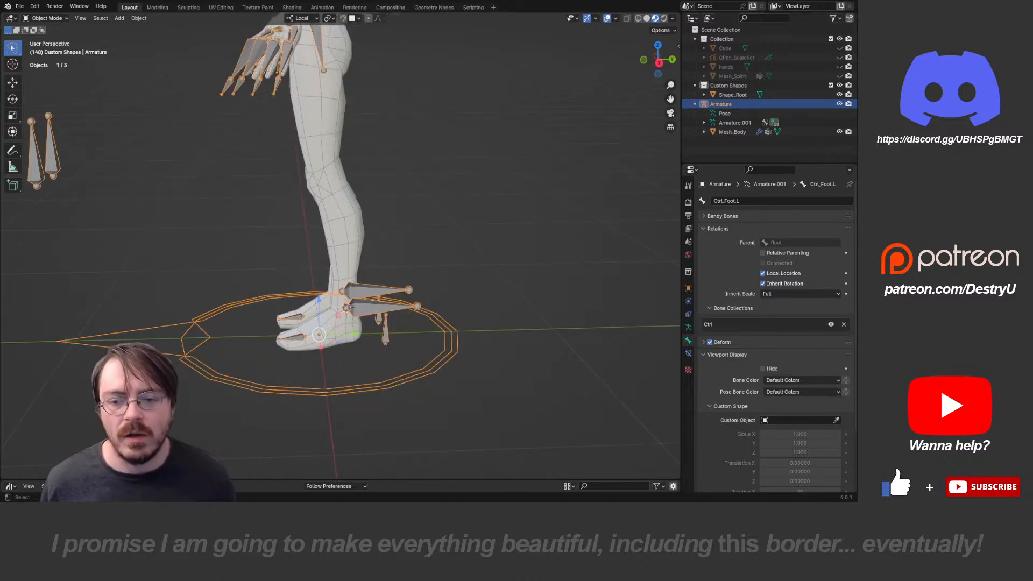
scroll(340, 251, down, 2)
scroll(340, 251, up, 3)
shift+middle_drag(340, 251, 359, 224)
key(alt+a)
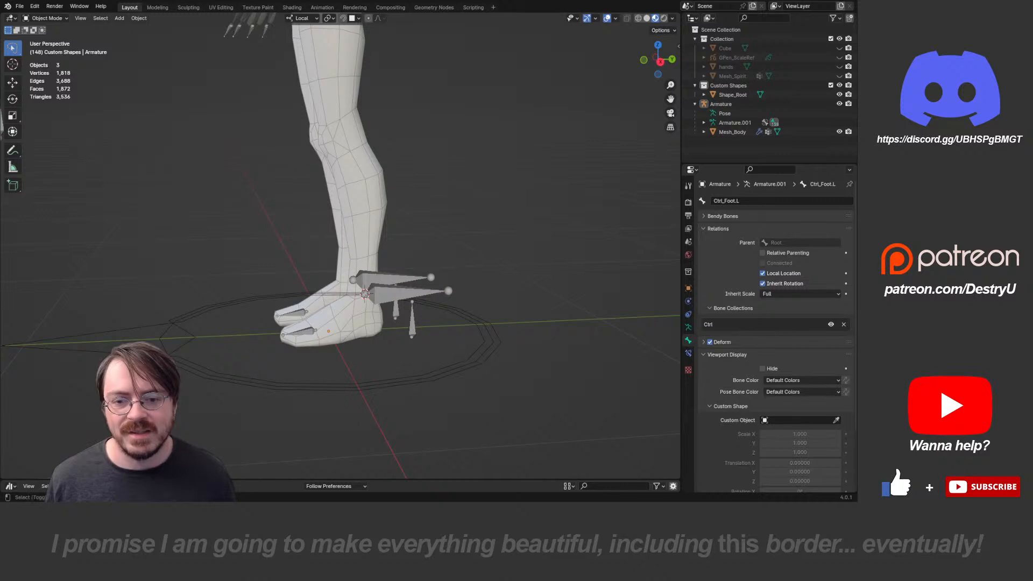
- Add a cube at the 3D cursor with its alignment set to 3D Cursor, and enter Edit Mode on it
key(shift+a)
click(474, 247)
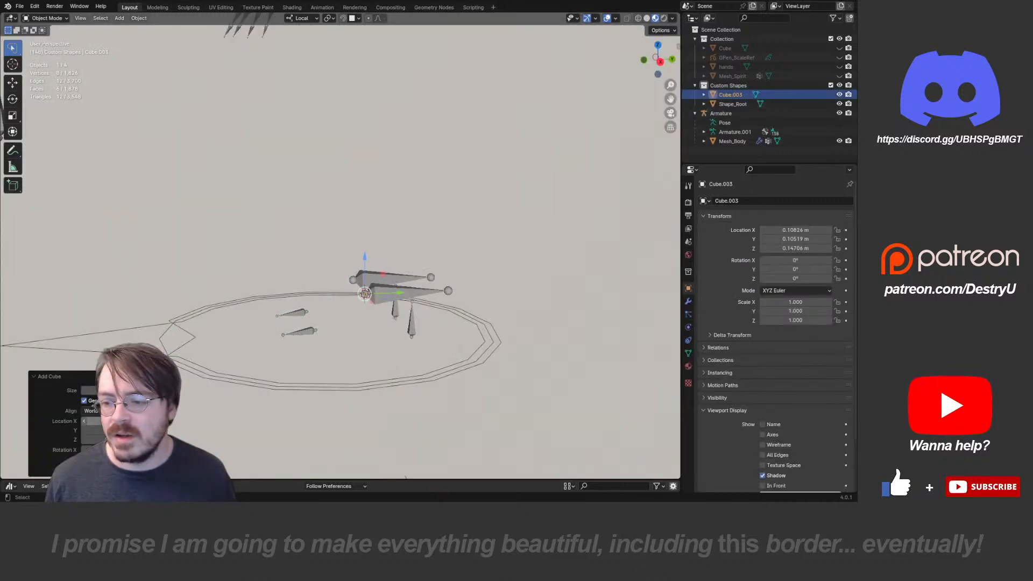
shift+middle_drag(443, 264, 447, 282)
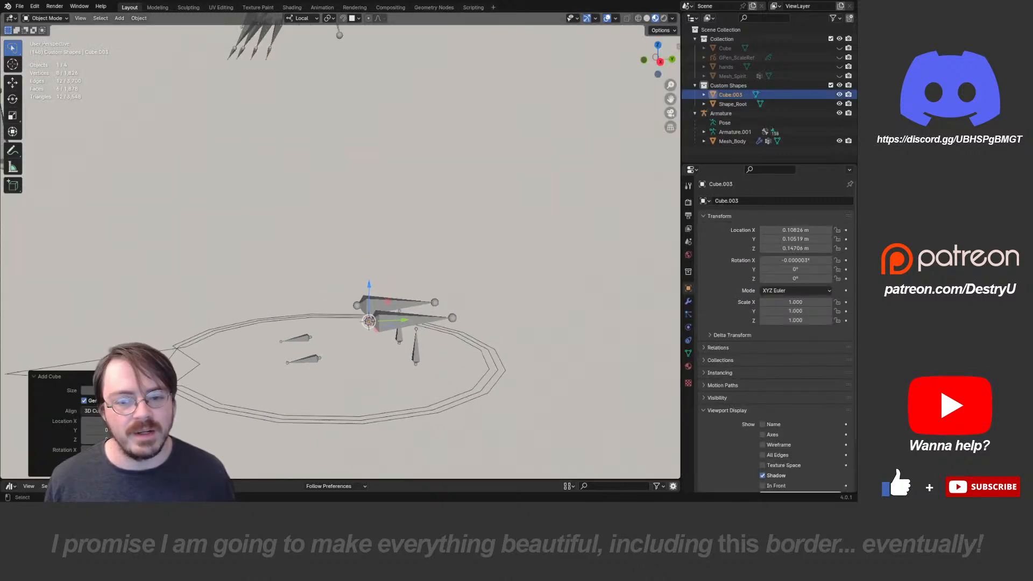
scroll(447, 281, down, 7)
key(ctrl+Tab)
click(516, 282)
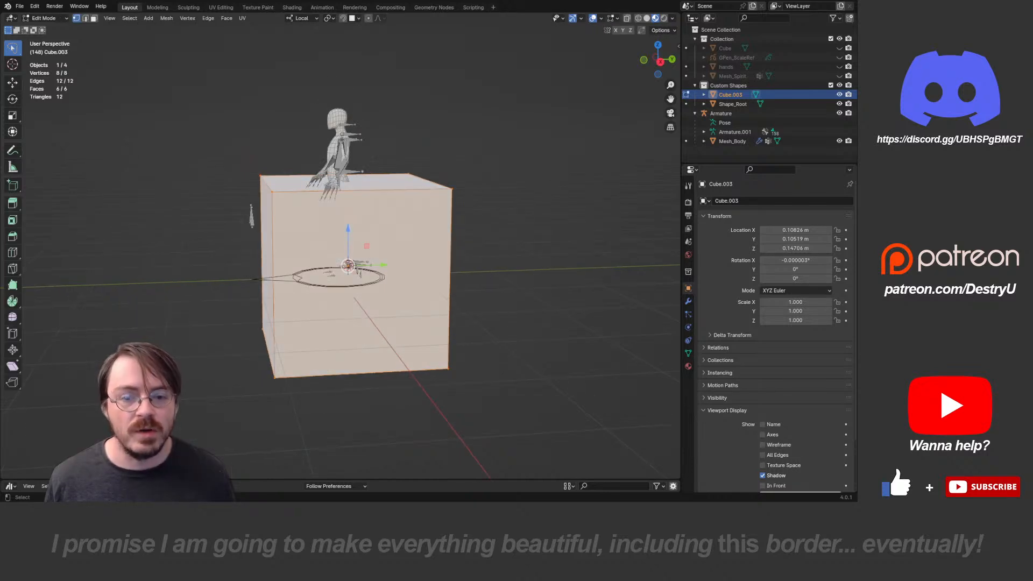
- Delete all of the cube's vertices and view the feet from below
key(x)
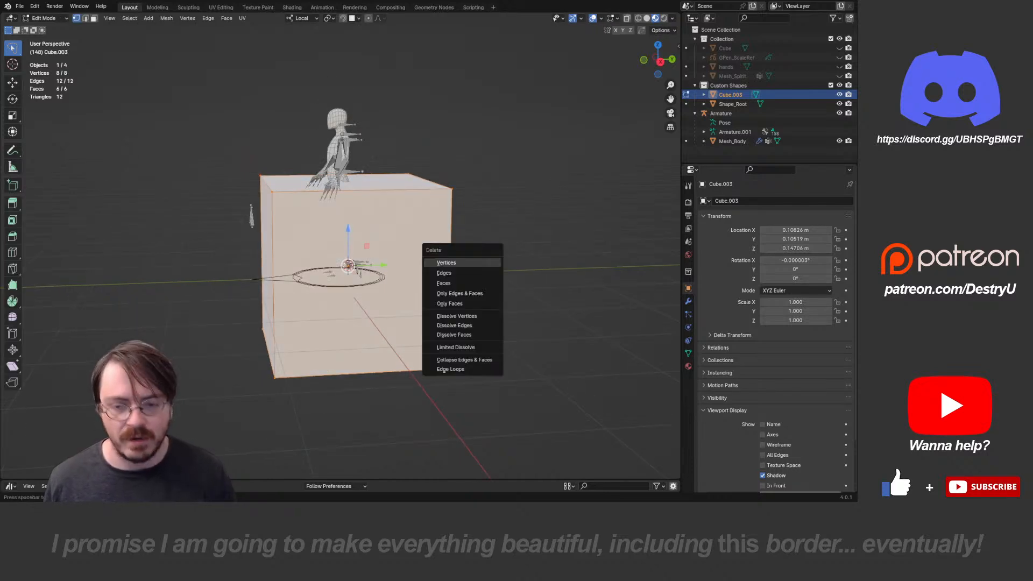
click(446, 262)
key(ctrl+KP_7)
scroll(387, 243, up, 6)
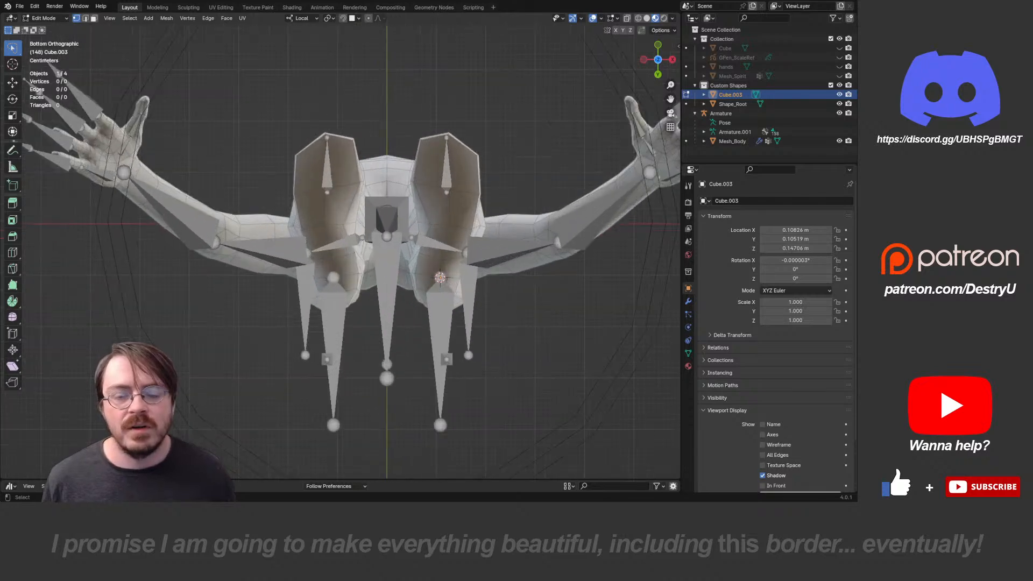
scroll(446, 263, up, 1)
shift+middle_drag(446, 263, 372, 325)
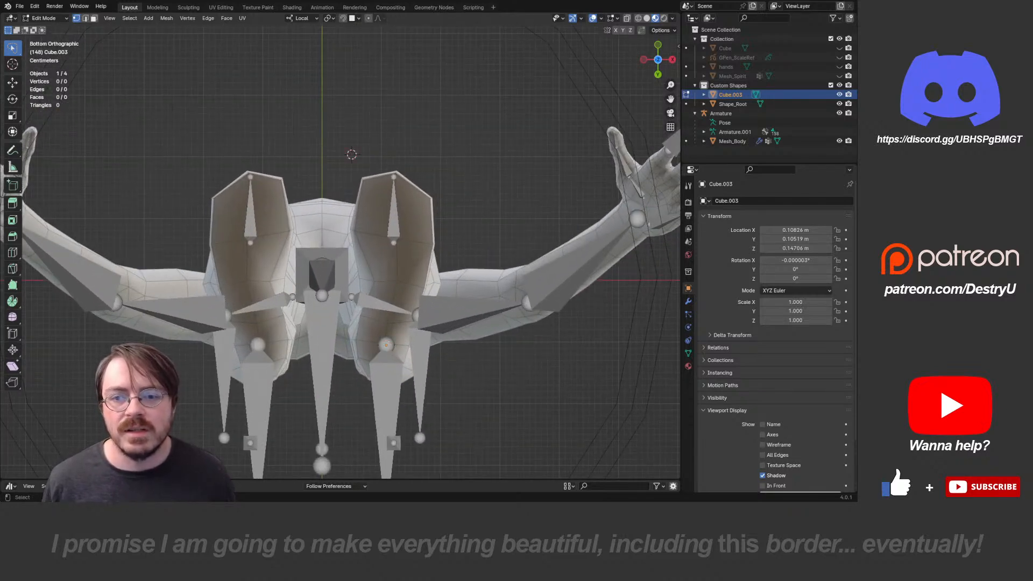
- Undo the vertex deletion on the cube and snap the 3D cursor to the world origin
key(a)
scroll(396, 167, down, 7)
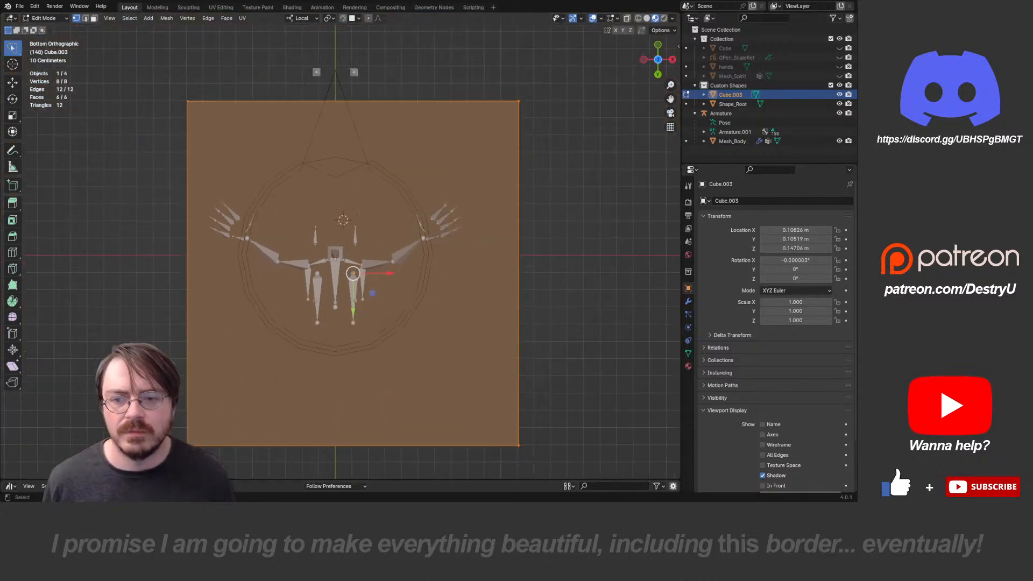
middle_drag(397, 162, 387, 248)
key(shift+s)
click(336, 280)
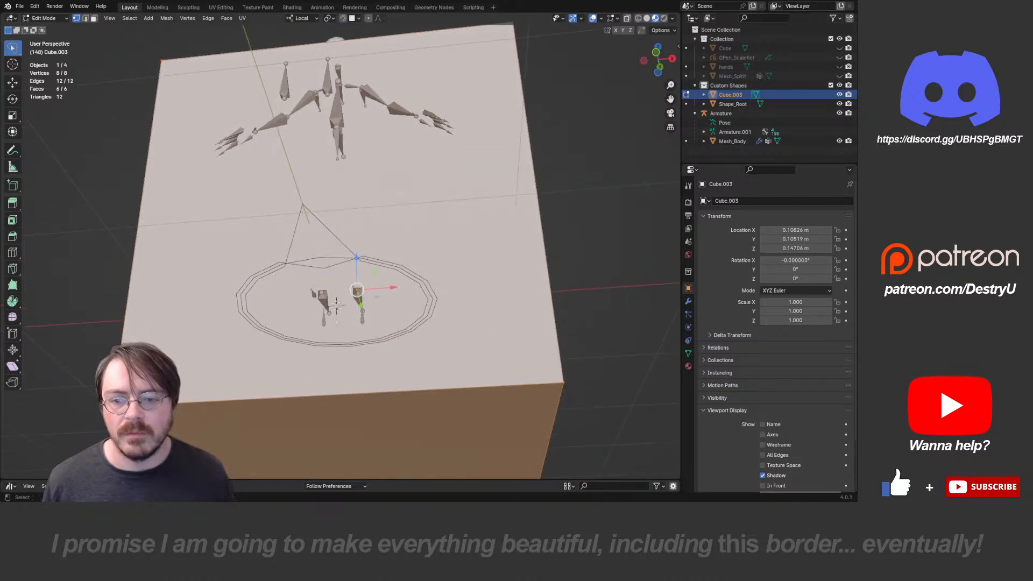
key(ctrl+Tab)
click(478, 238)
- Delete all vertices of Cube.003, keeping the empty mesh object in Edit Mode in Bottom Orthographic view
scroll(457, 310, up, 2)
key(ctrl+KP_7)
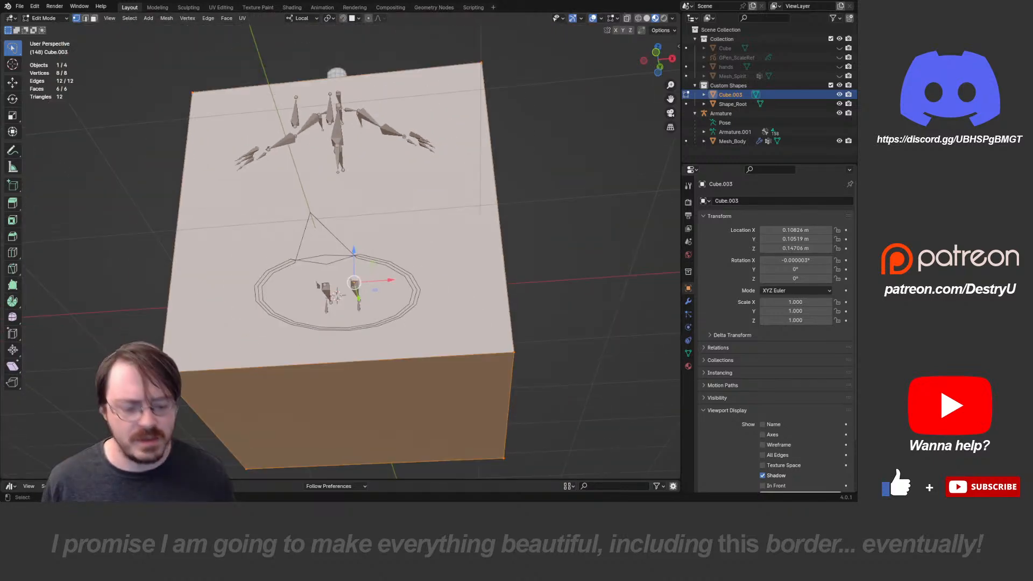
key(x)
click(407, 232)
scroll(395, 215, up, 6)
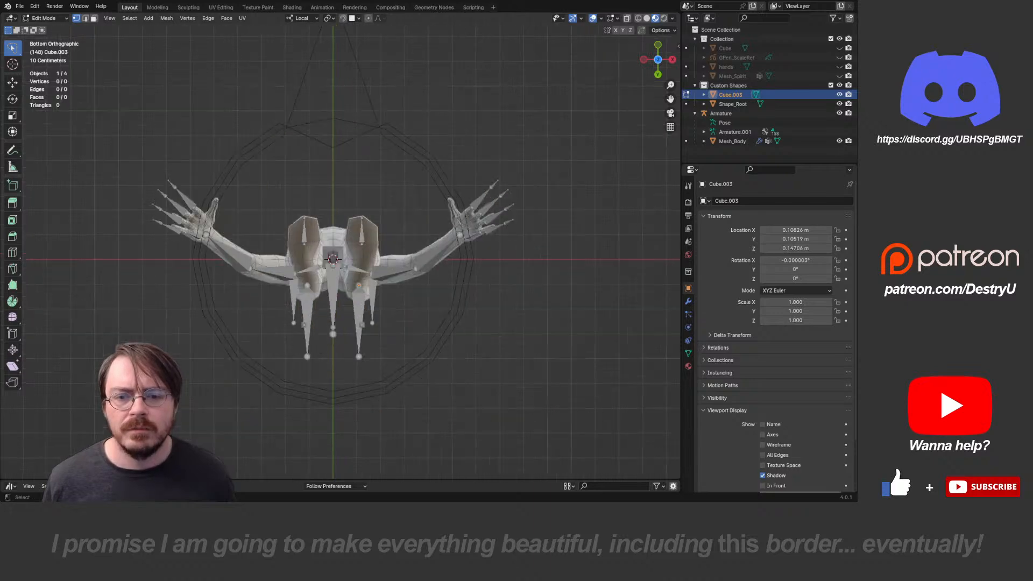
- Add a single vertex to the empty mesh and move it just ahead of the left foot's inner toe edge
shift+right_drag(360, 165, 404, 156)
shift+right_drag(324, 221, 324, 221)
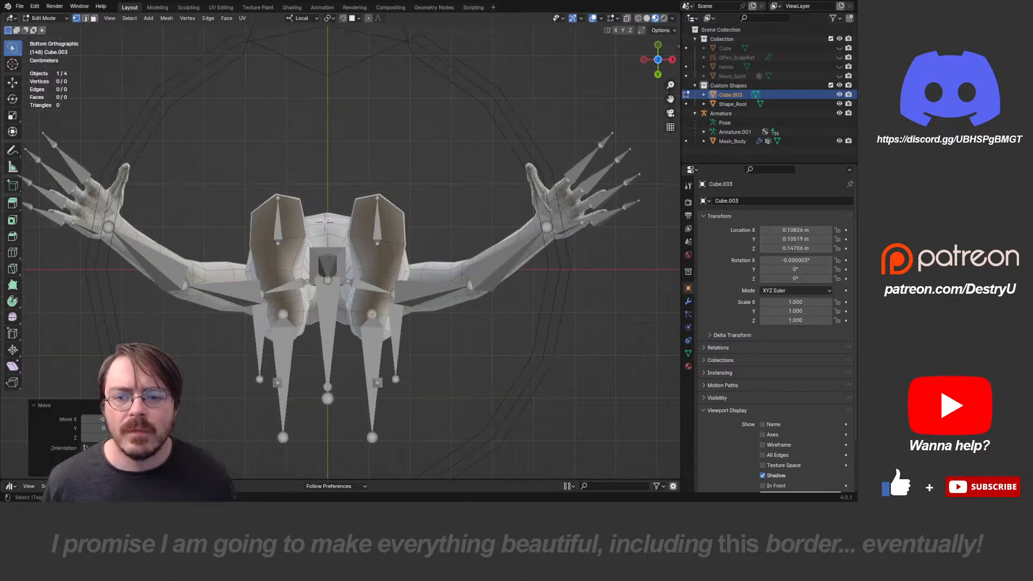
ctrl+right_click(391, 166)
scroll(391, 165, up, 3)
key(g)
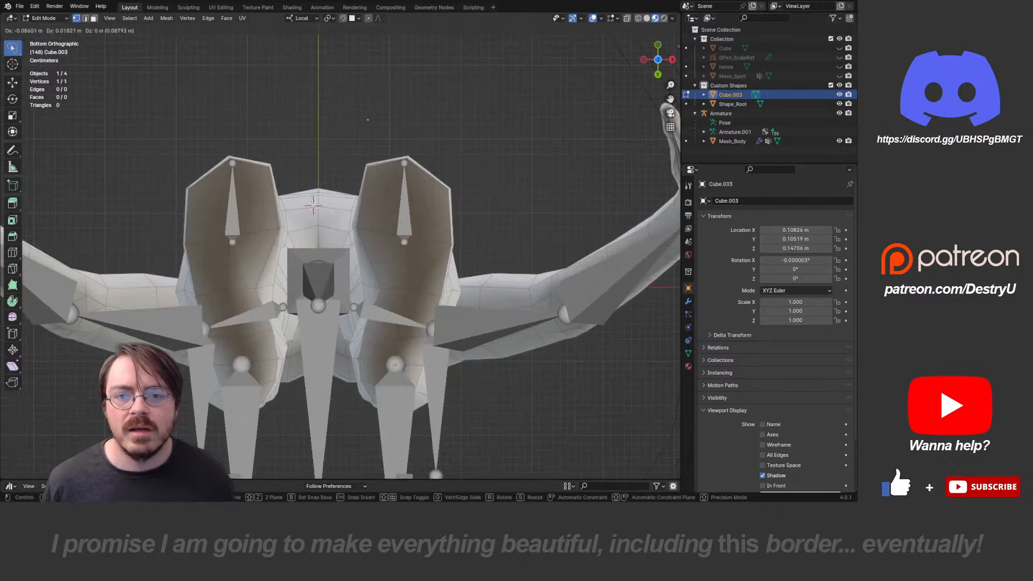
click(361, 123)
shift+middle_drag(361, 123, 351, 148)
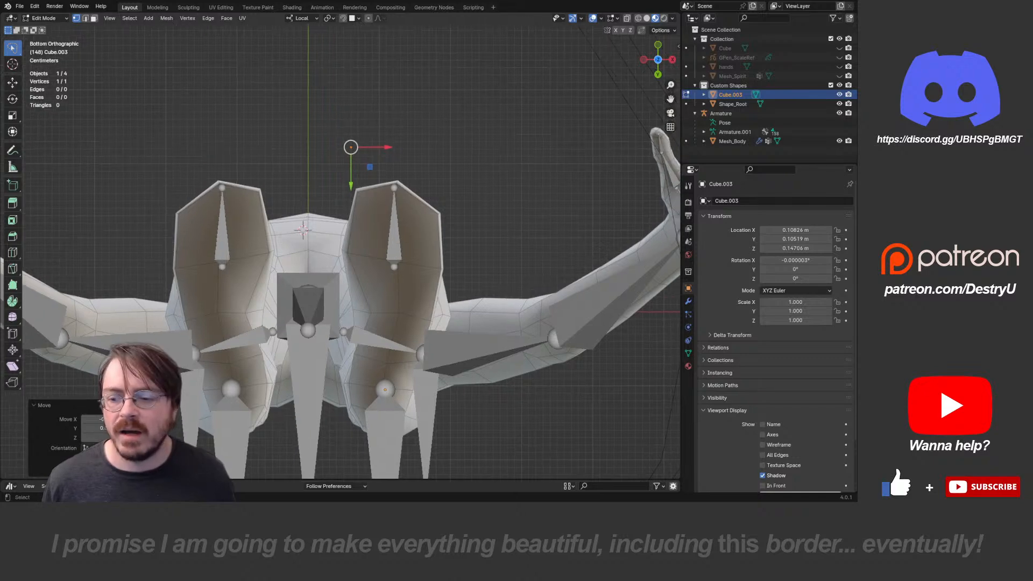
- Extrude the vertex into a chain of edges across the front and along the outer side of the left foot
key(e)
click(403, 147)
key(e)
click(449, 187)
key(e)
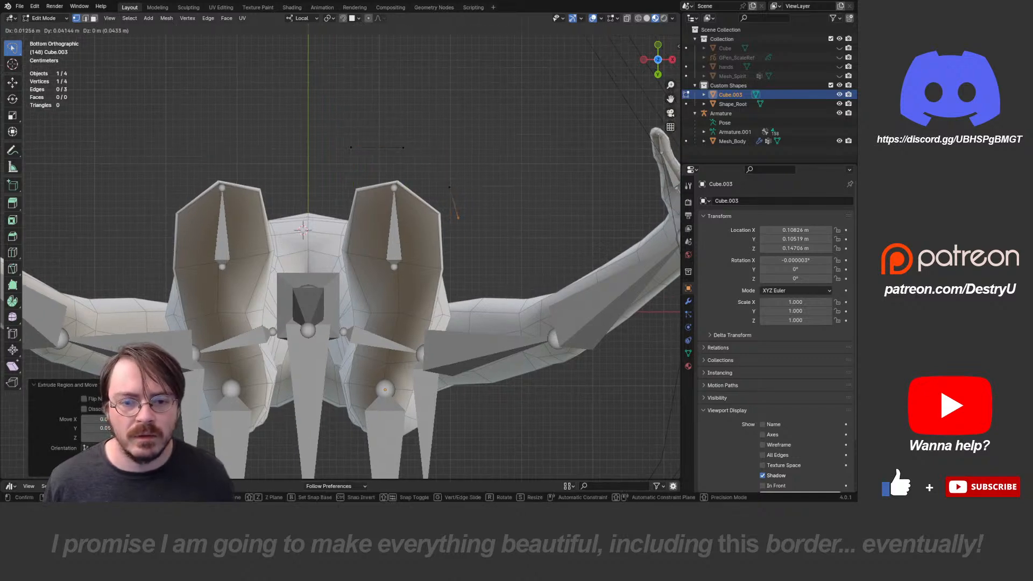
click(465, 268)
shift+middle_drag(465, 267, 461, 187)
key(e)
click(444, 244)
key(e)
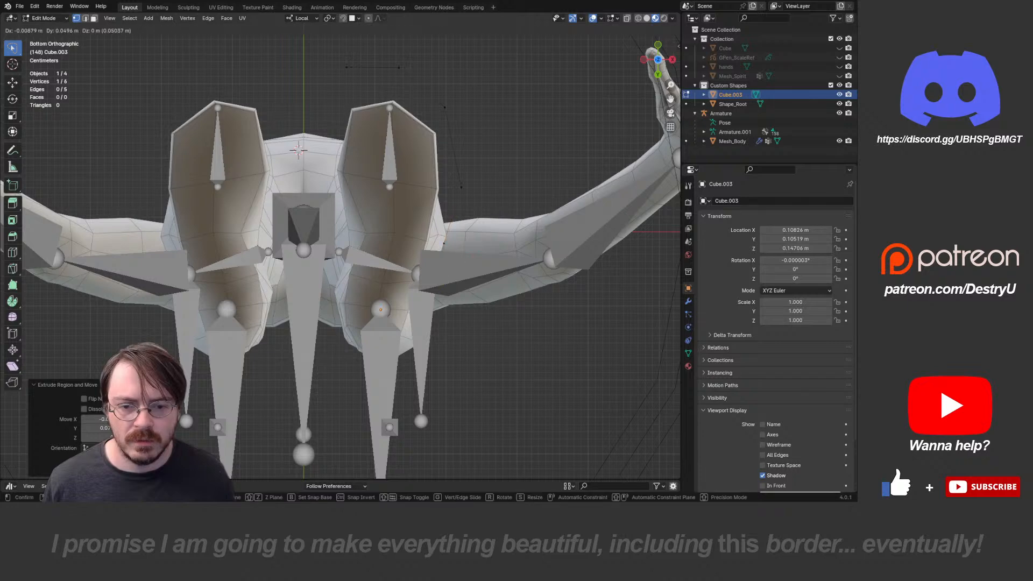
click(436, 289)
- Extrude the chain across the heel and up the foot's inner side, then merge its end with the first vertex using At Last
key(e)
click(340, 268)
key(e)
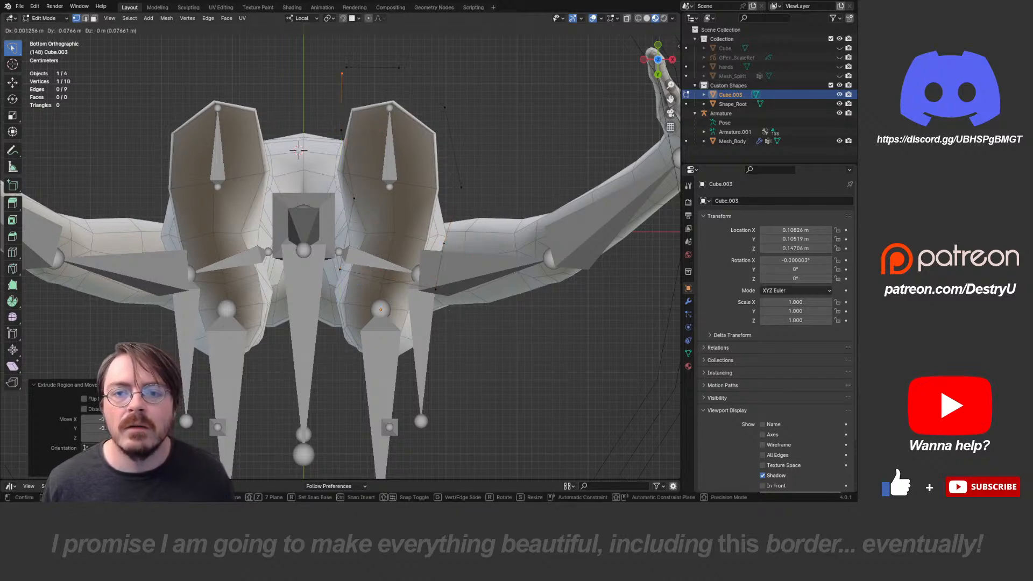
click(342, 74)
shift+click(346, 67)
key(m)
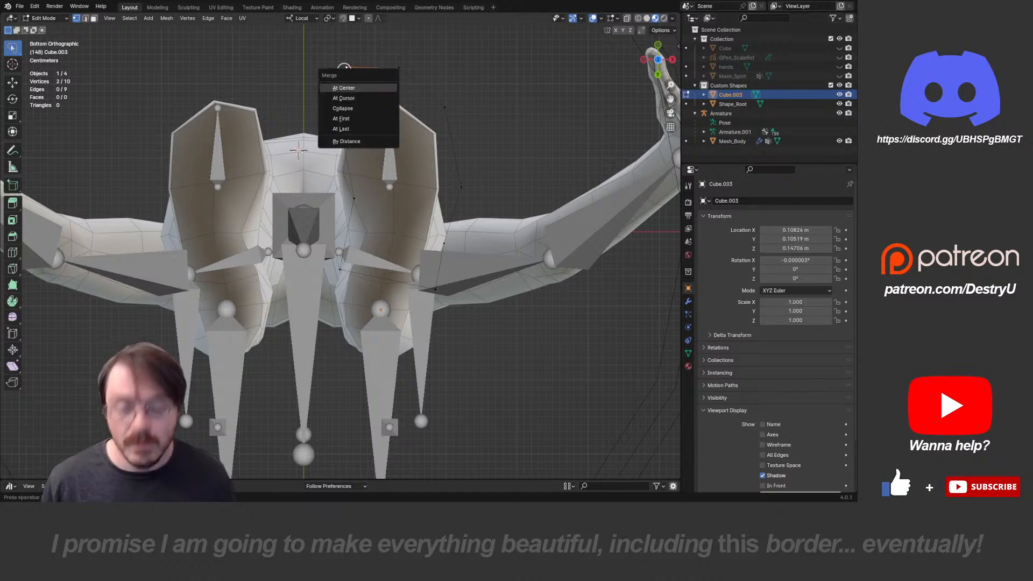
click(341, 129)
- Hide the move gizmo in the viewport while keeping the overlays shown
click(592, 18)
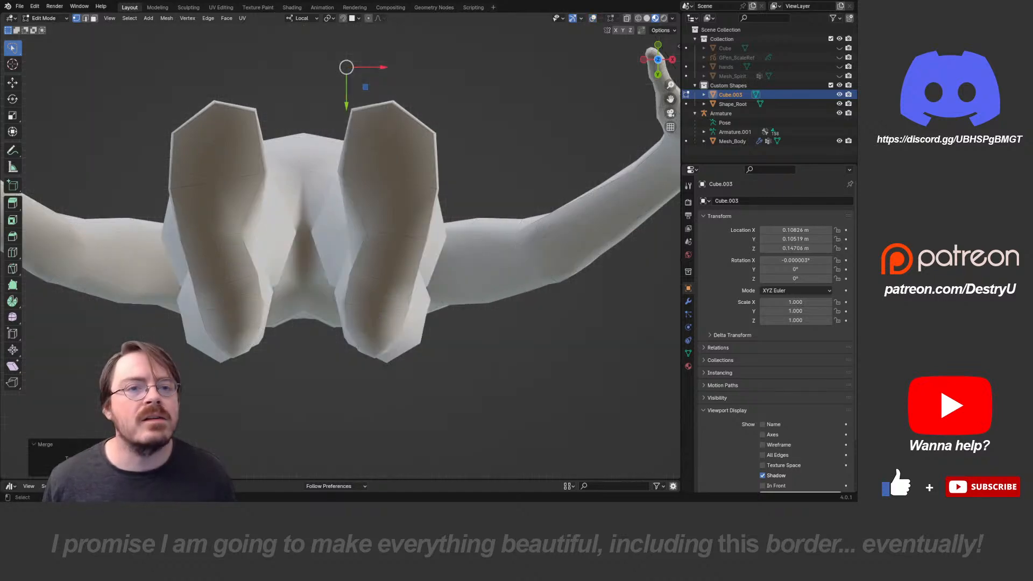
click(581, 17)
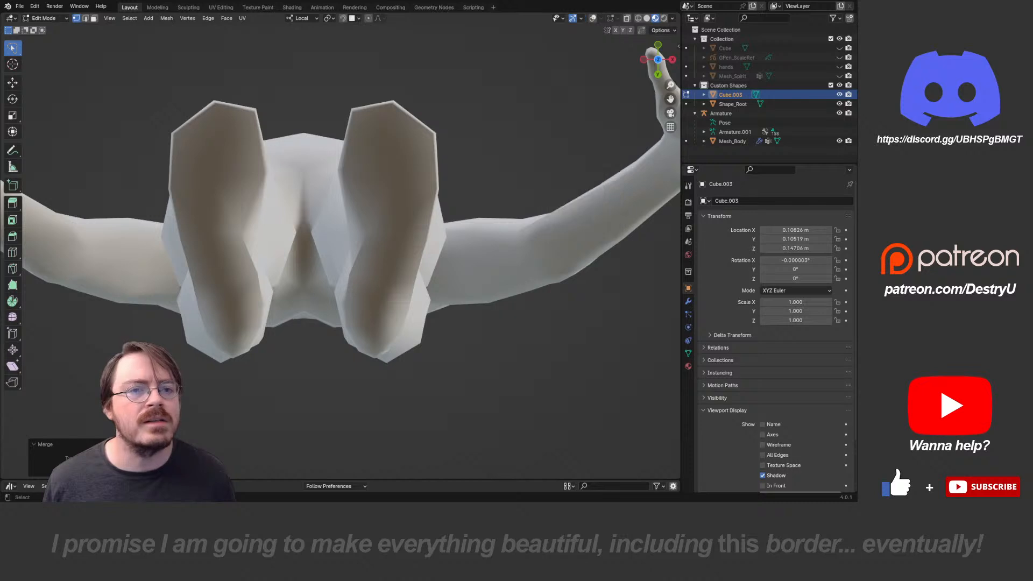
click(593, 18)
shift+middle_drag(398, 161, 394, 166)
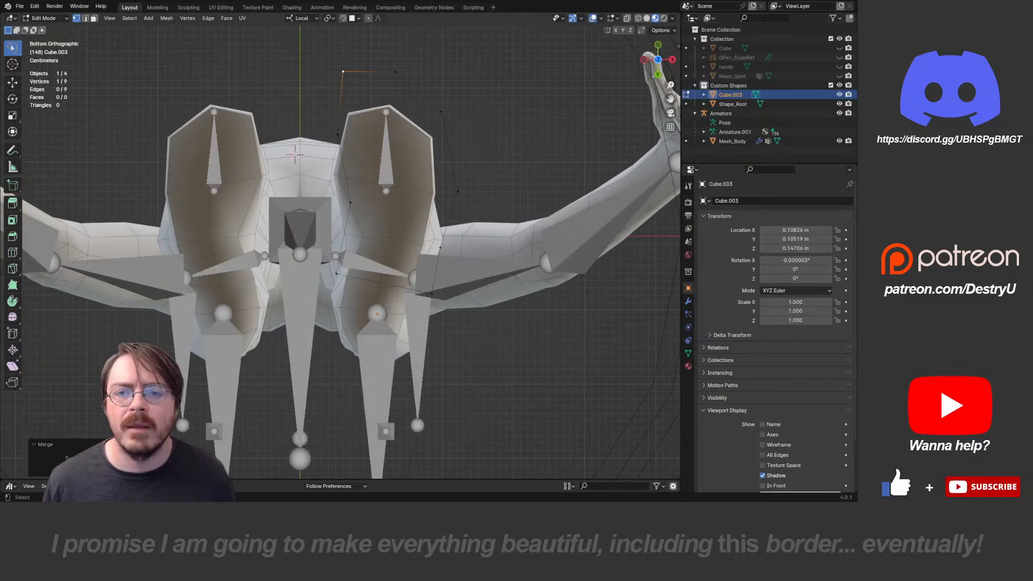
- Move the outline's front and middle inner-side vertices away from the left foot, and switch to edge selection
drag(365, 58, 316, 179)
key(g)
click(323, 172)
click(330, 149)
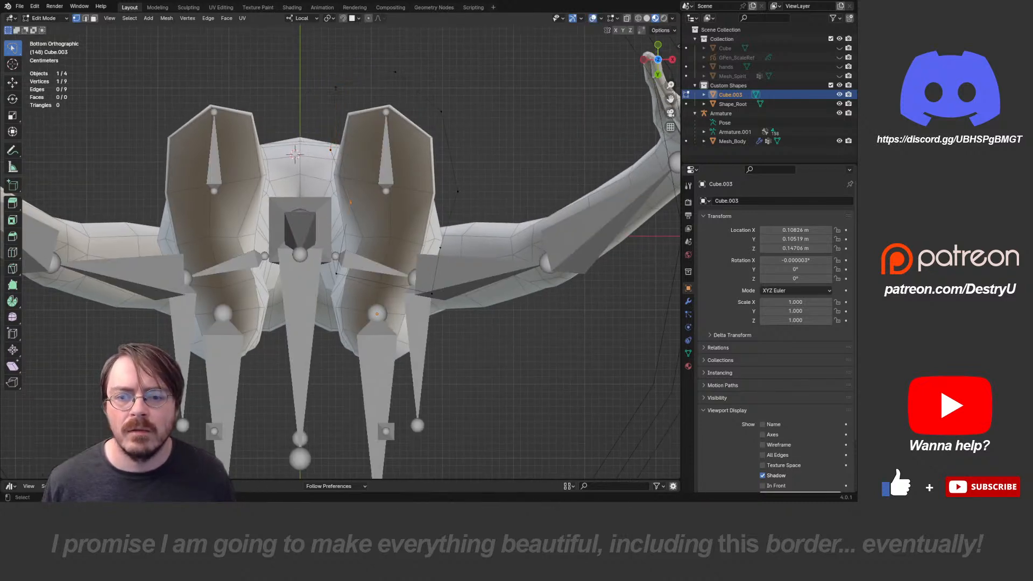
key(g)
click(348, 204)
key(2)
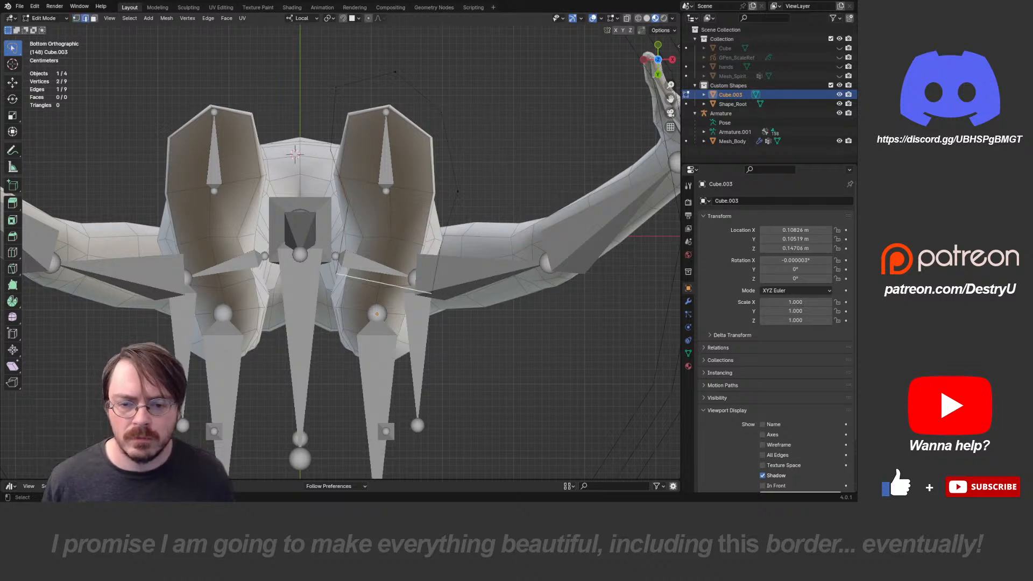
key(e)
key(Return)
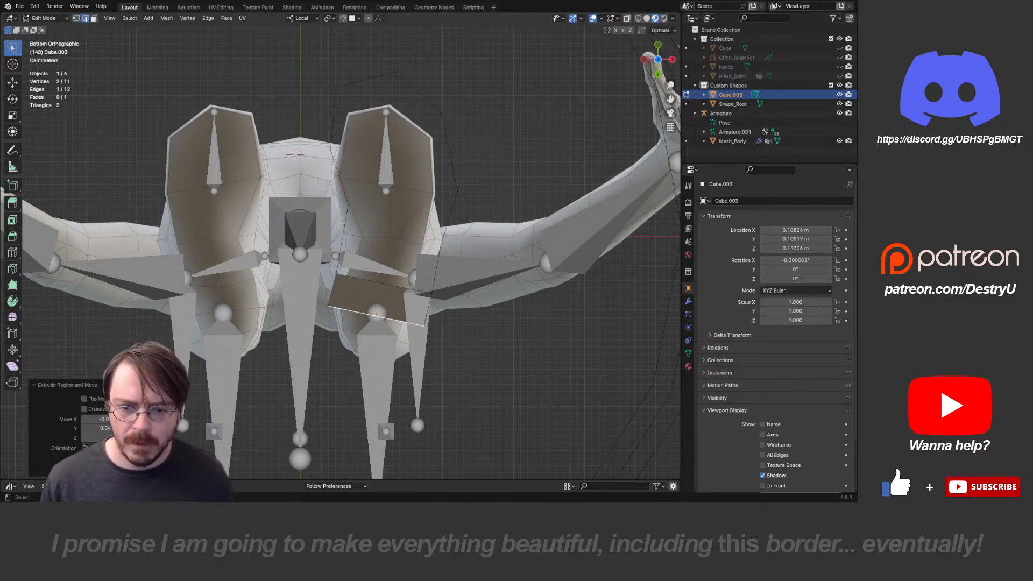
key(ctrl+z)
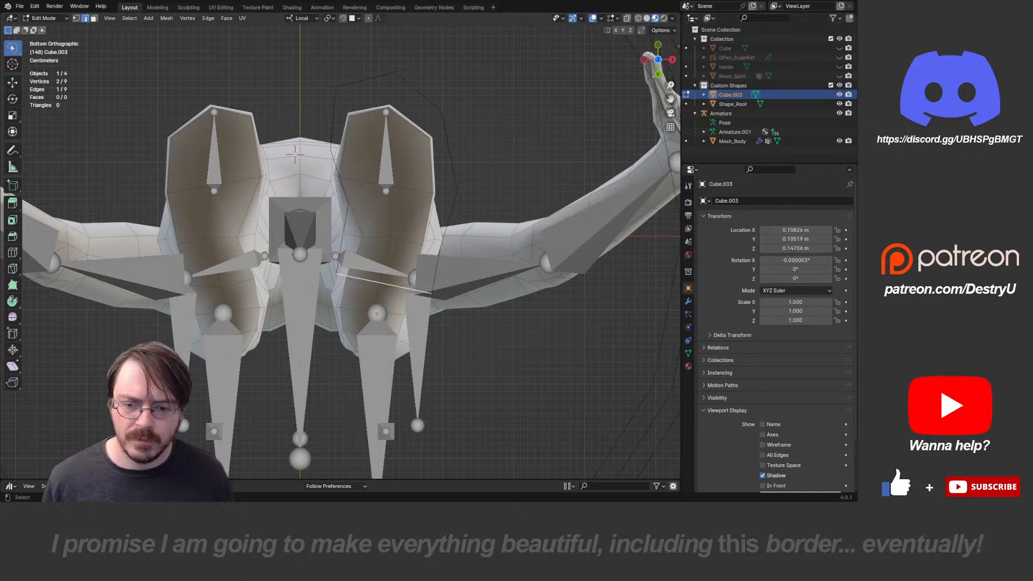
- Duplicate the outline's rear edge just behind it and extrude its end into a chain around the heel, closing it into a separate loop
key(shift+d)
key(Return)
key(e)
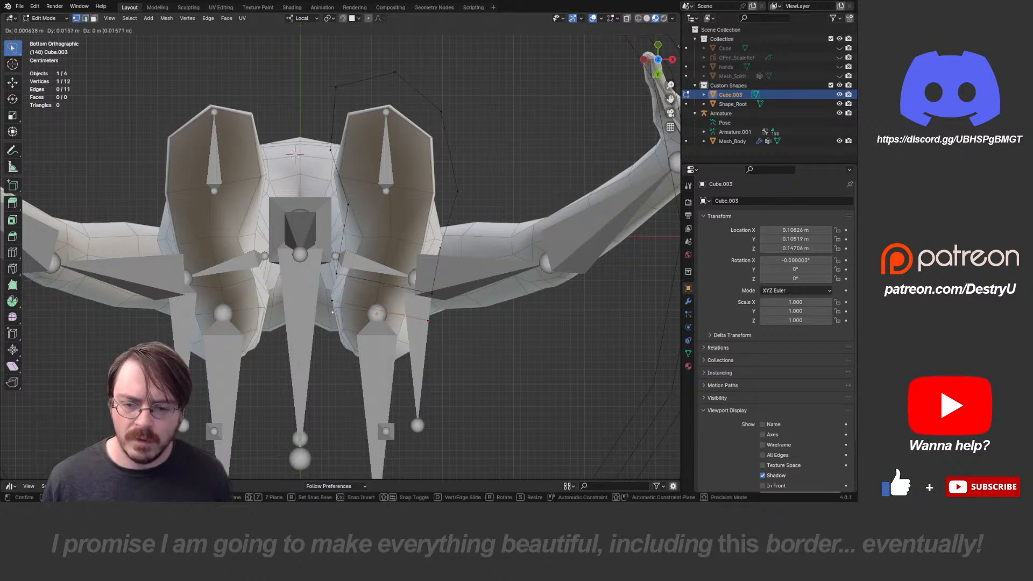
click(400, 375)
key(e)
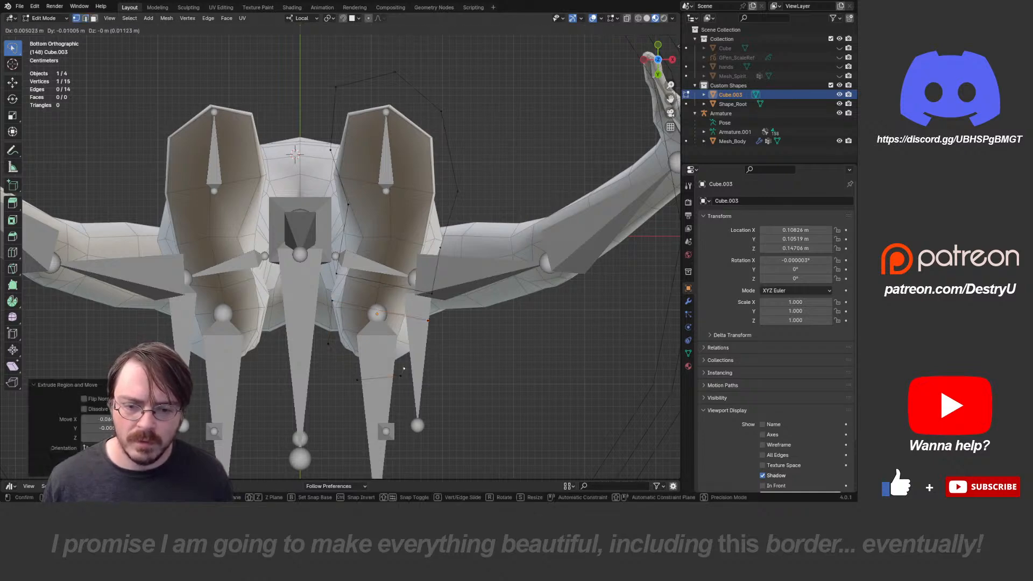
click(416, 349)
shift+click(428, 321)
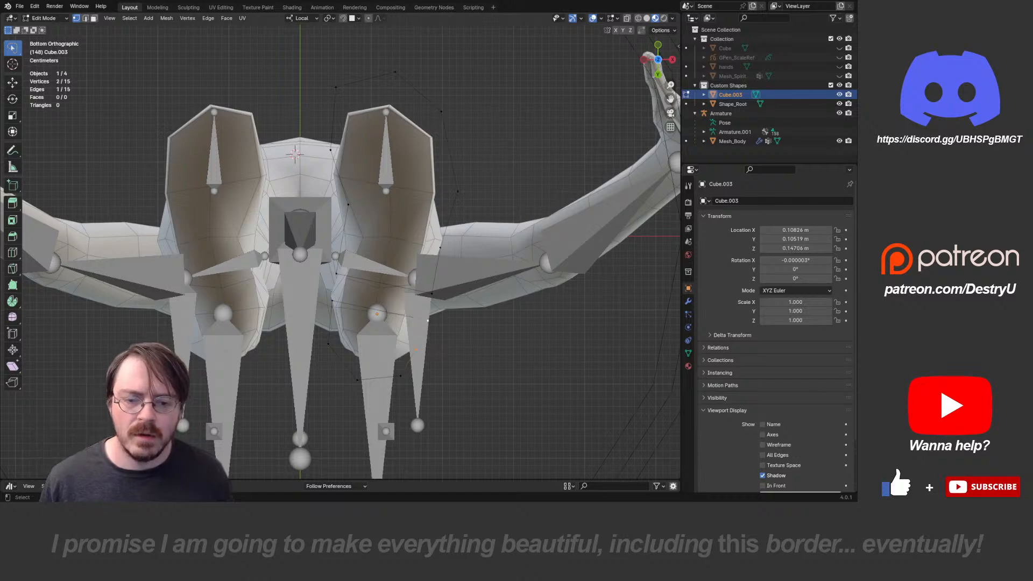
- Move the heel loop's outer rear vertex slightly outward, away from the left heel
click(416, 349)
key(g)
click(422, 353)
middle_drag(422, 352, 388, 463)
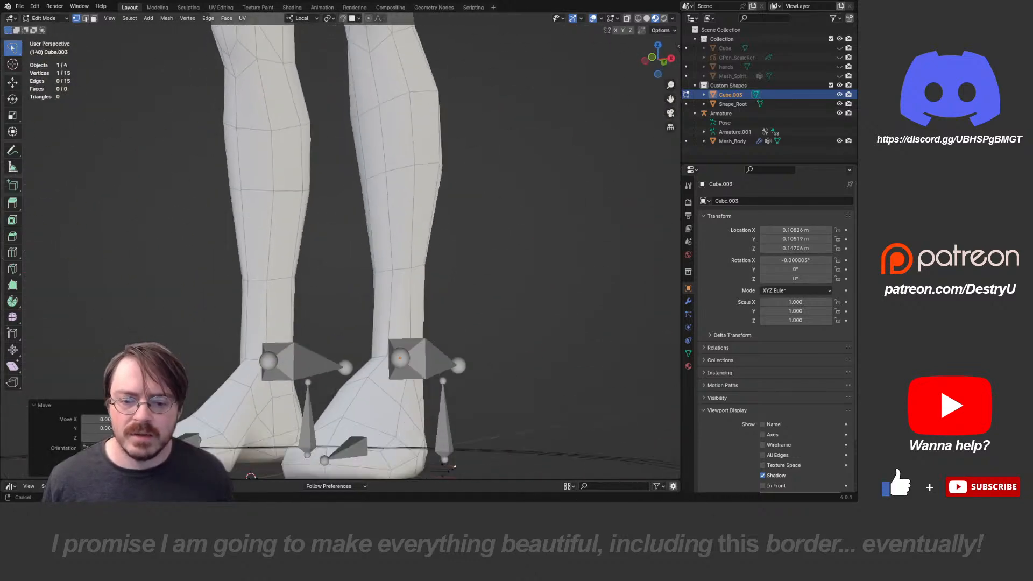
middle_drag(455, 467, 377, 422)
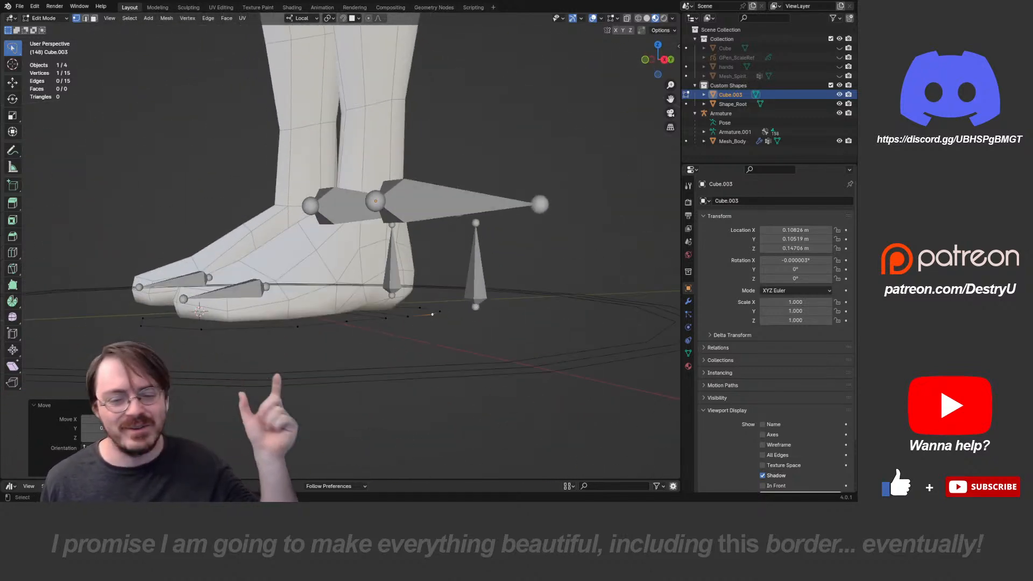
middle_drag(377, 422, 368, 466)
middle_drag(376, 334, 307, 458)
- Assign Cube.003 as the custom object of the Ctrl_Foot.L bone in Pose Mode and turn off Scale to Bone Length
key(Tab)
click(433, 199)
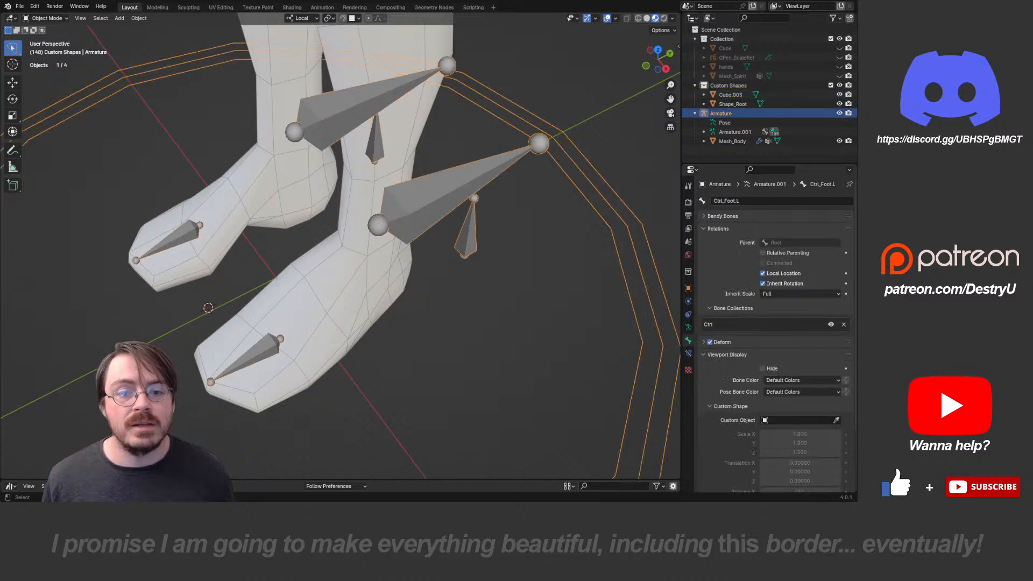
key(ctrl+Tab)
middle_drag(430, 243, 390, 198)
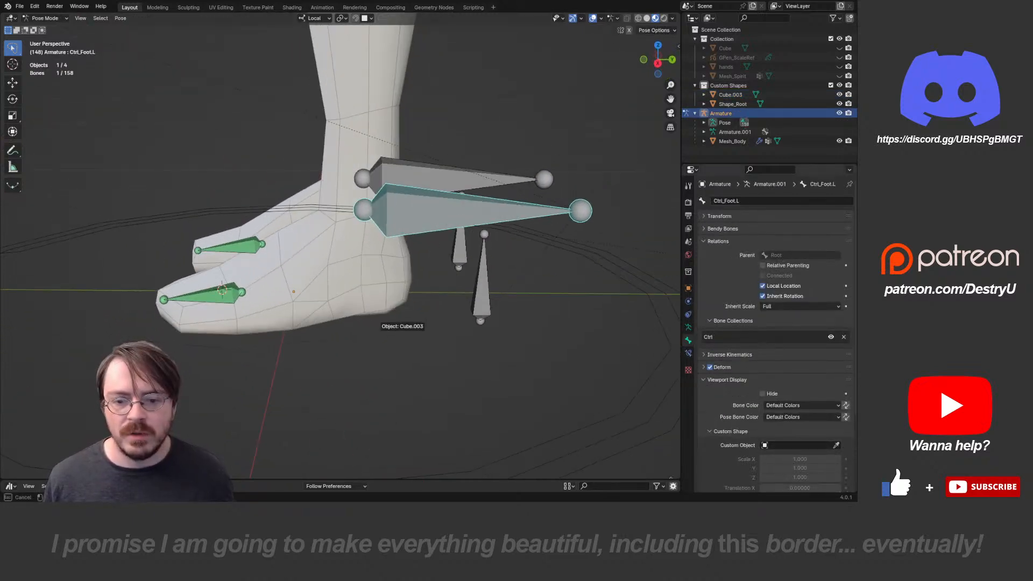
click(382, 338)
middle_drag(383, 337, 440, 361)
scroll(802, 433, down, 5)
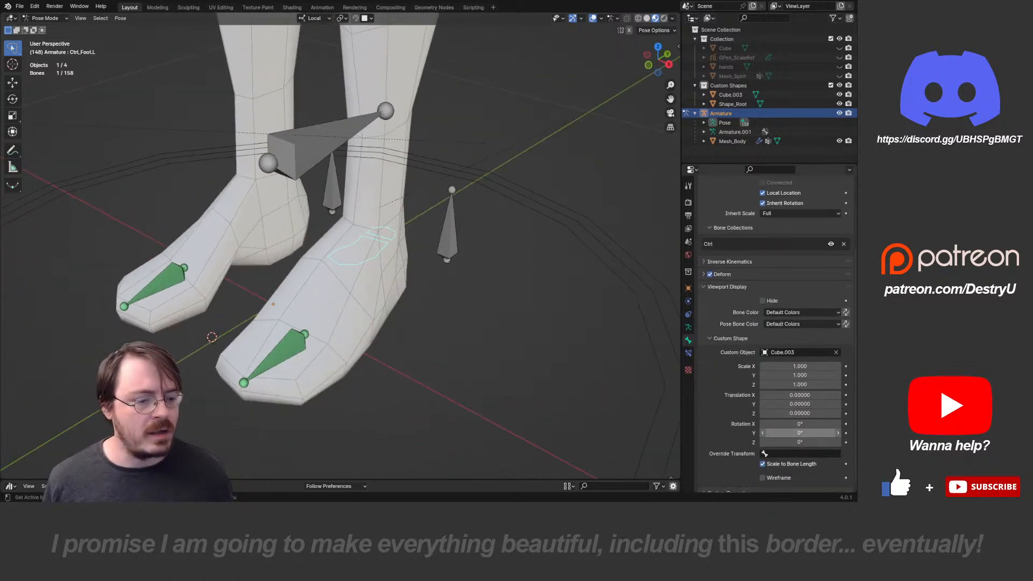
scroll(800, 432, down, 1)
middle_drag(425, 323, 371, 295)
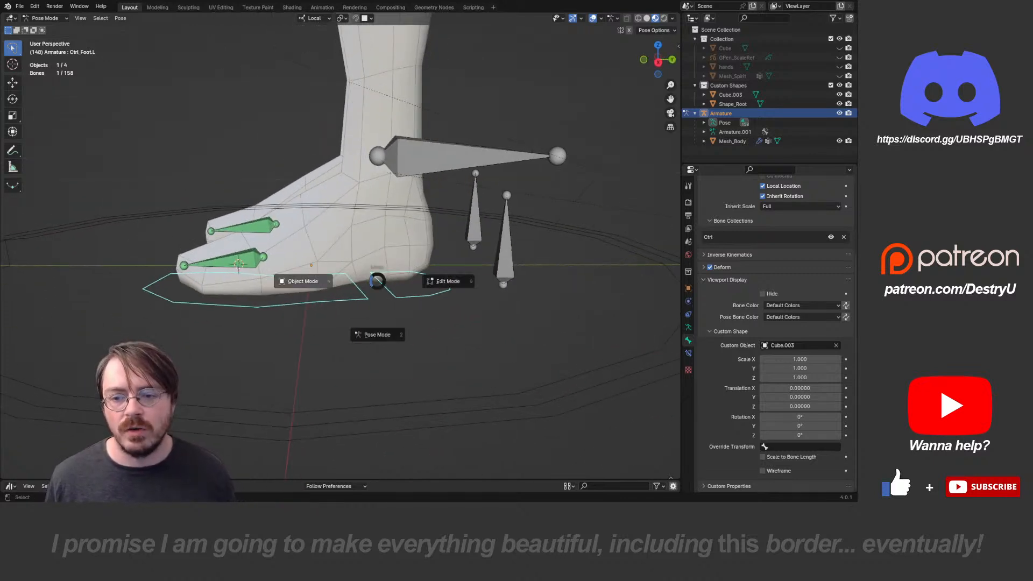
scroll(340, 246, down, 2)
- Try rotating Ctrl_Foot.L about its local X axis to test the foot control, and cancel the rotation
key(r)
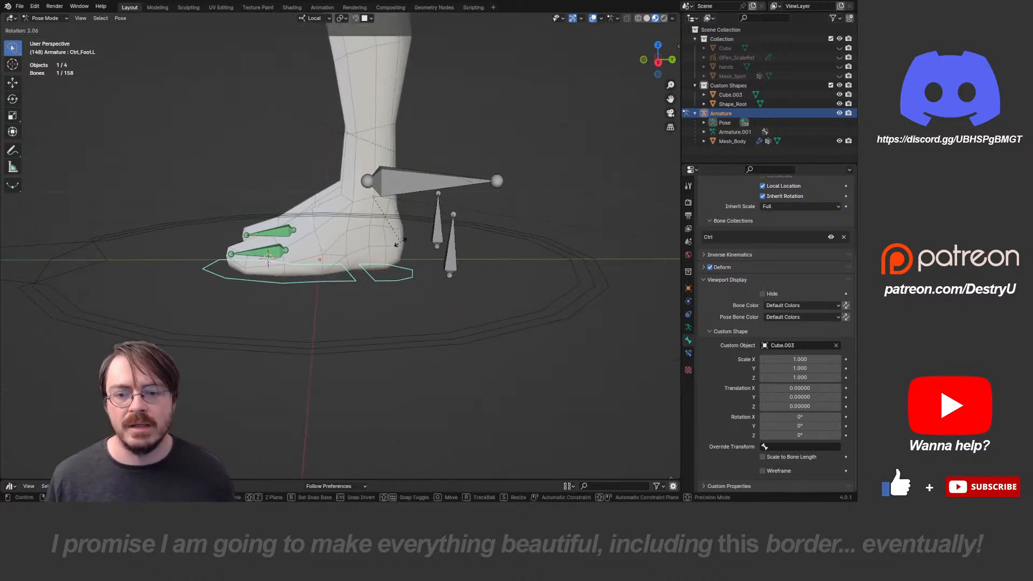
key(x)
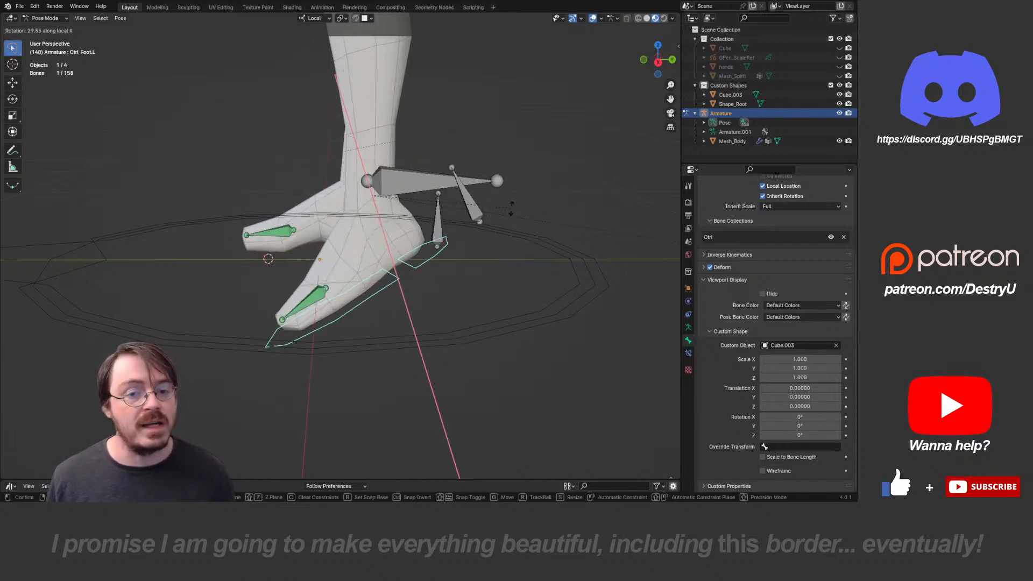
right_click(477, 244)
middle_drag(476, 245, 572, 264)
- Return to Object Mode and rename Cube.003 as Shape_Foot.L
key(Tab)
scroll(387, 238, down, 3)
middle_drag(388, 238, 334, 237)
double_click(730, 94)
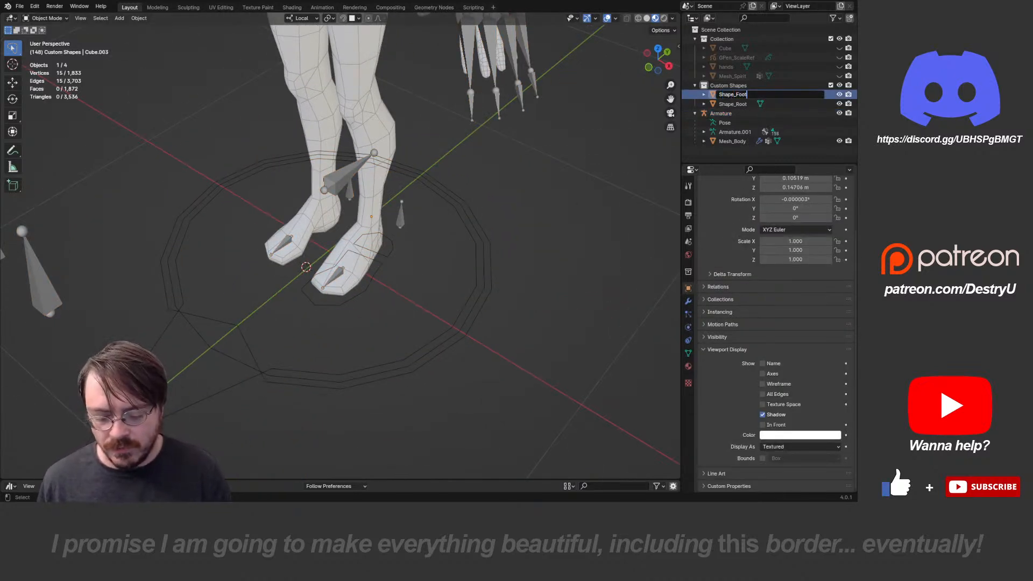
key(Return)
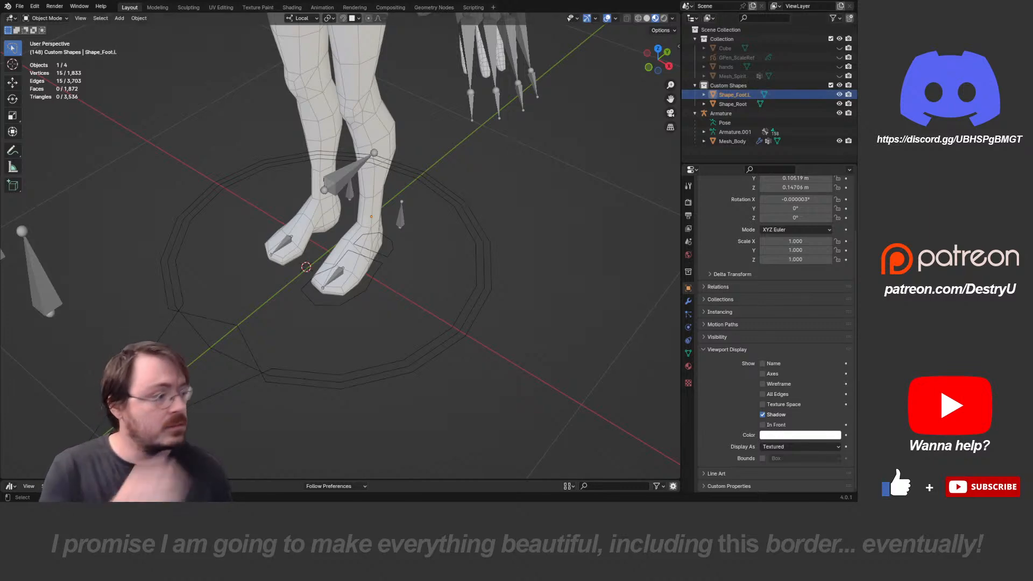
- Select the Ctrl_Toes.L bone in the armature's Pose Mode and snap the 3D cursor to it
middle_drag(409, 258, 354, 232)
scroll(389, 247, up, 3)
click(425, 173)
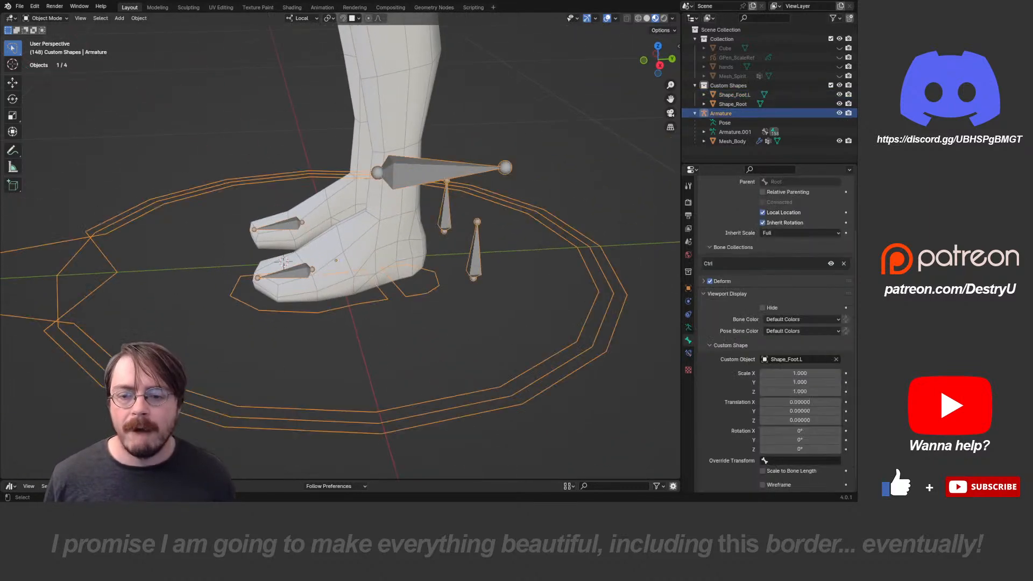
shift+middle_drag(425, 175, 462, 209)
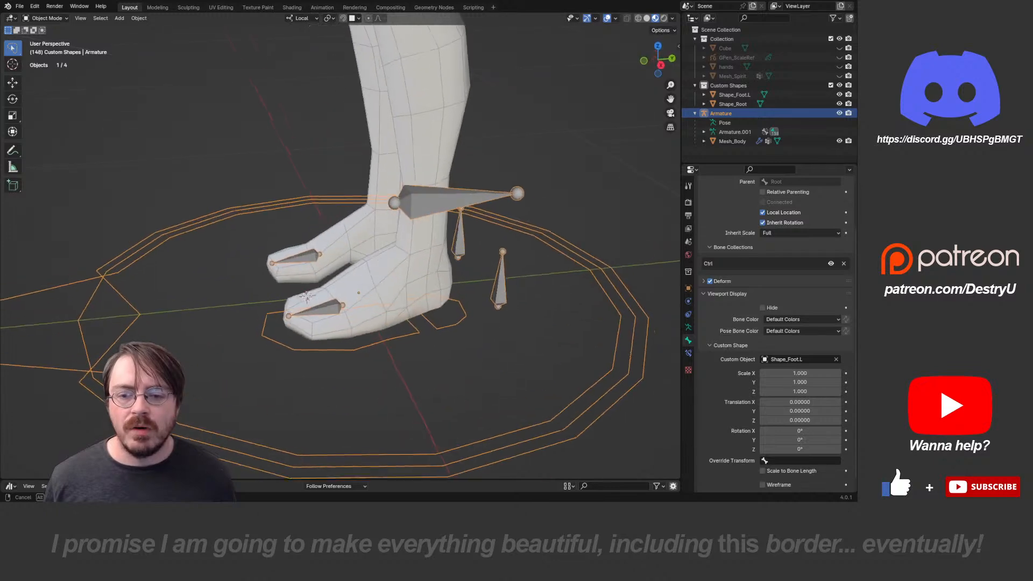
key(ctrl+Tab)
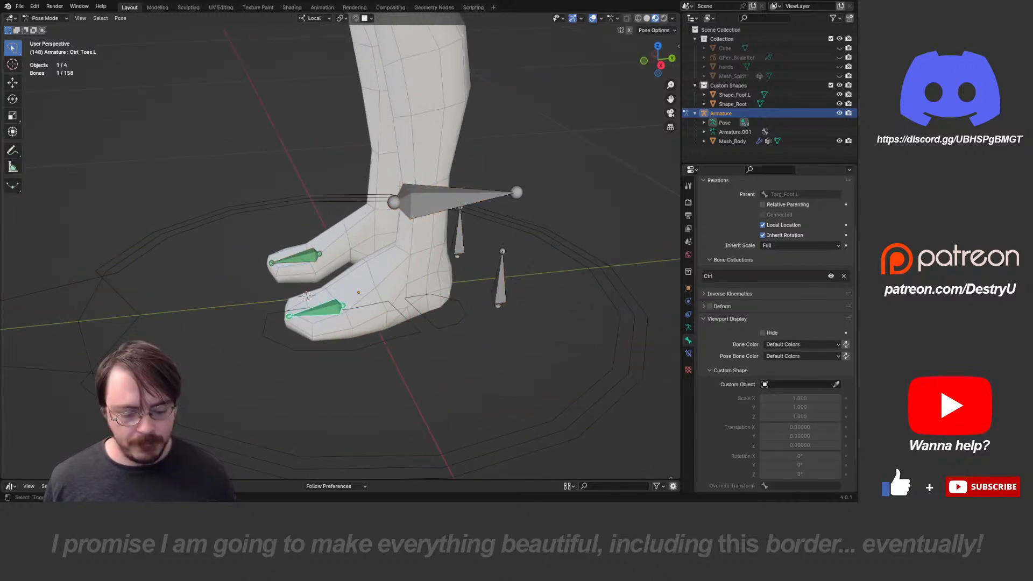
key(shift+KP_7)
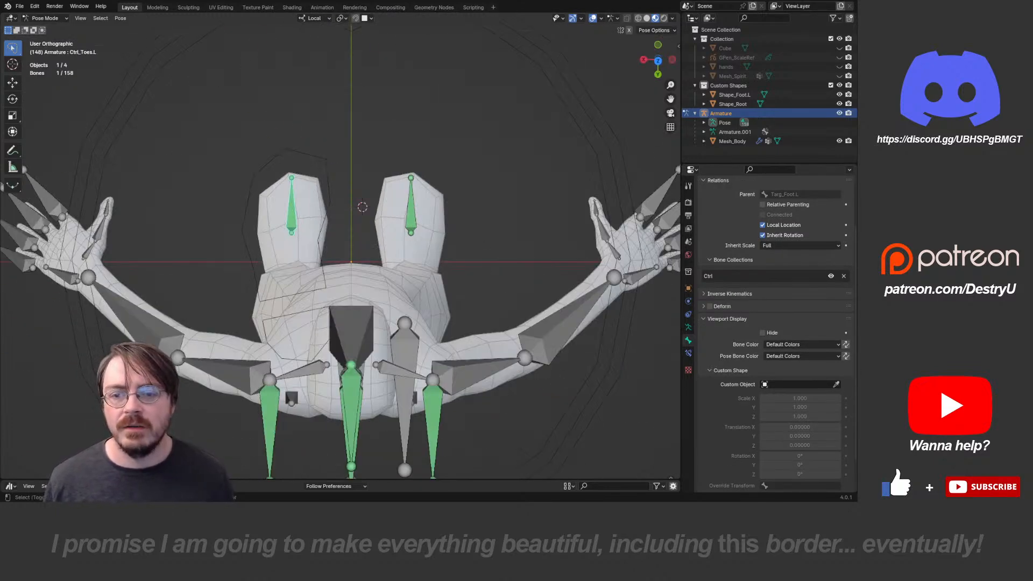
key(shift+s)
click(356, 244)
- Add a cube at the 3D cursor in Object Mode, aligned to the 3D cursor
key(ctrl+Tab)
middle_drag(355, 244, 352, 172)
key(shift+a)
mouse_move(352, 172)
click(414, 181)
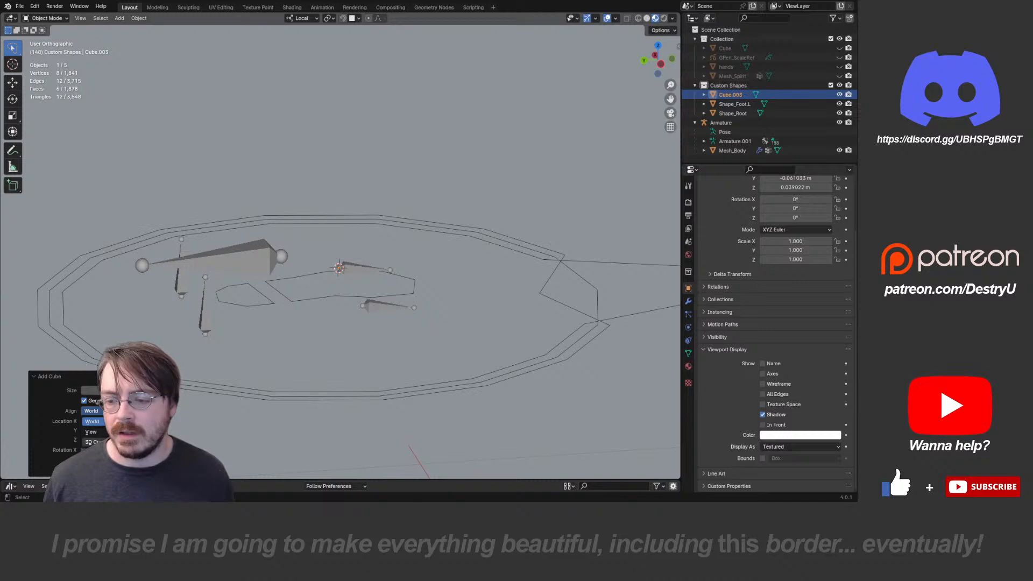
click(93, 442)
scroll(340, 246, down, 5)
middle_drag(479, 259, 283, 251)
- Delete all of the new cube's vertices in Edit Mode to leave an empty mesh
key(ctrl+Tab)
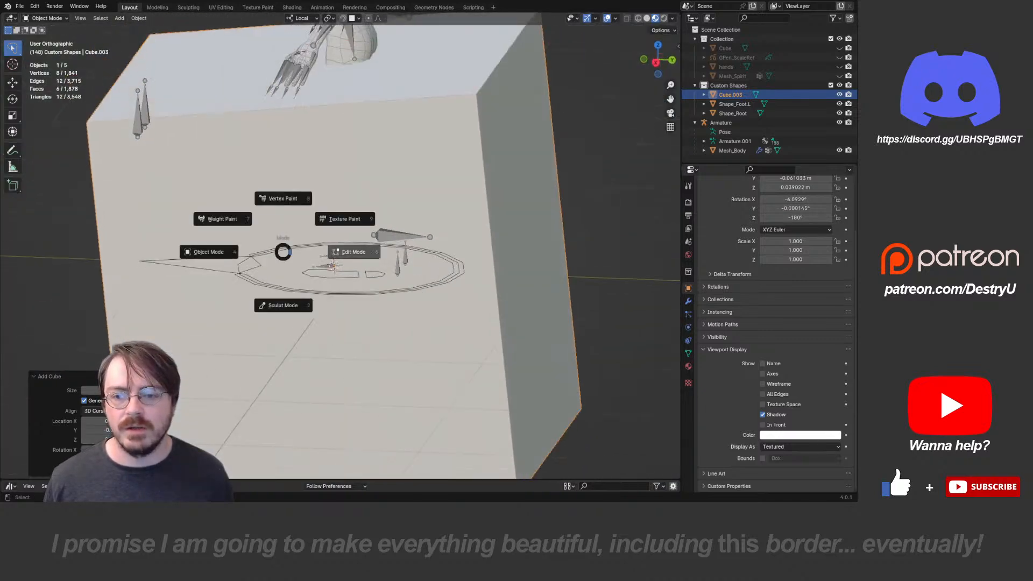
click(356, 252)
key(x)
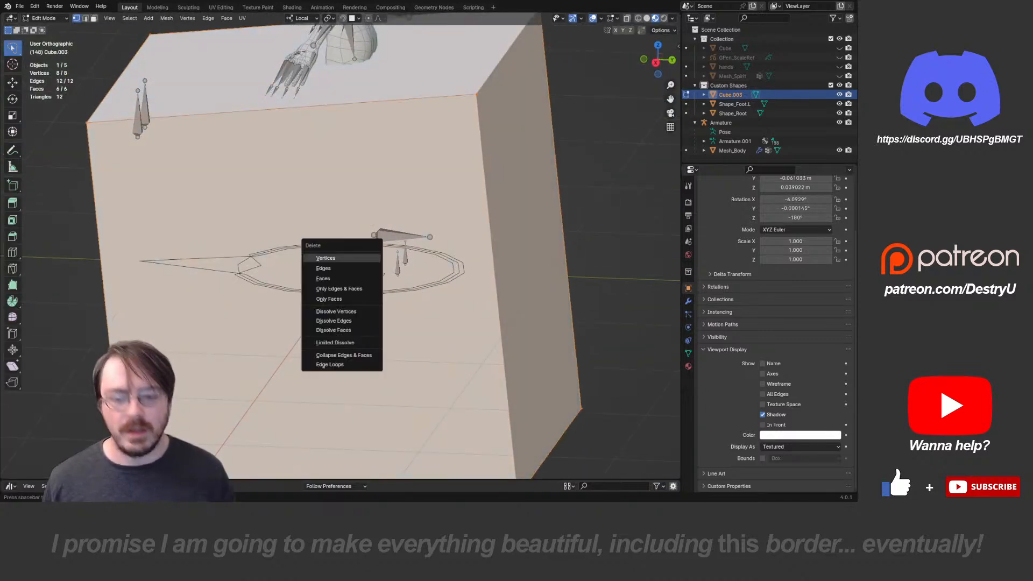
click(325, 258)
- Add a single vertex to the empty mesh and place it near the ground beside the left foot's inner side
scroll(334, 261, up, 3)
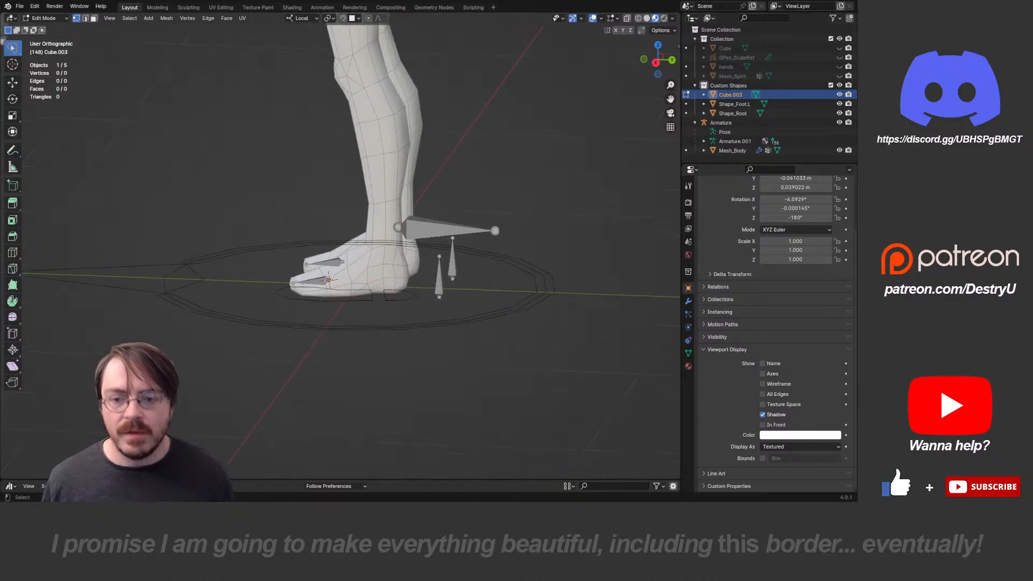
middle_drag(333, 261, 455, 331)
key(KP_1)
scroll(309, 106, up, 4)
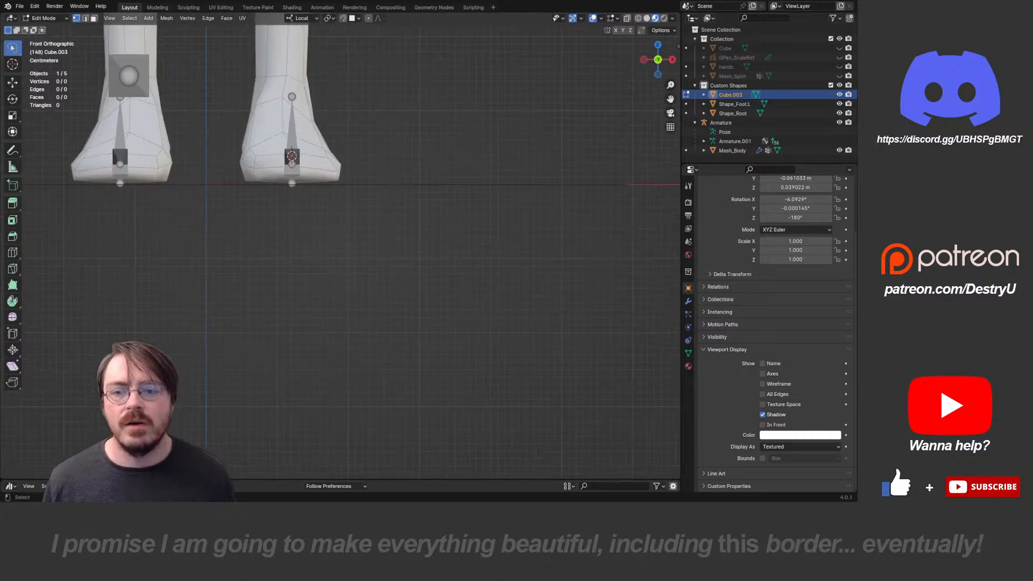
key(ctrl+Tab)
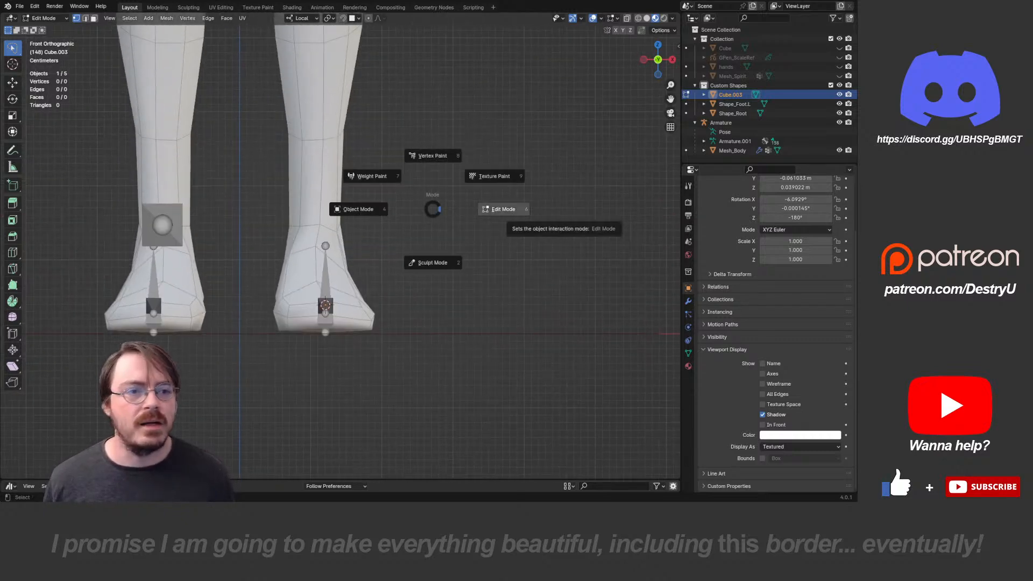
click(510, 210)
mouse_move(394, 220)
ctrl+right_down()
mouse_move(405, 265)
mouse_move(400, 258)
ctrl+right_up()
key(g)
click(262, 332)
- Extrude the vertex into an arch over the left toes down to the foot's outer side, with X-ray turned on
key(e)
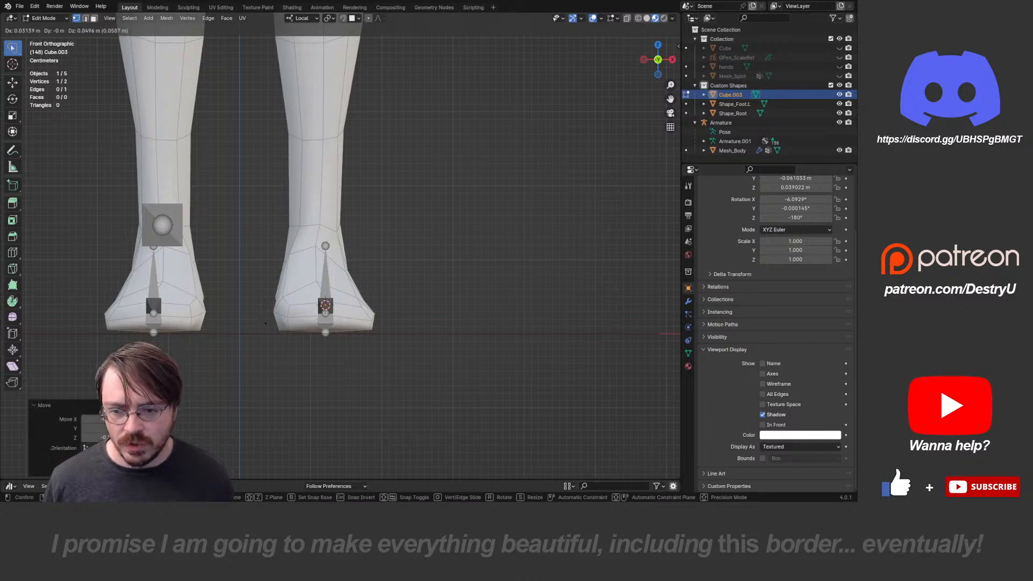
click(297, 294)
key(alt+z)
key(e)
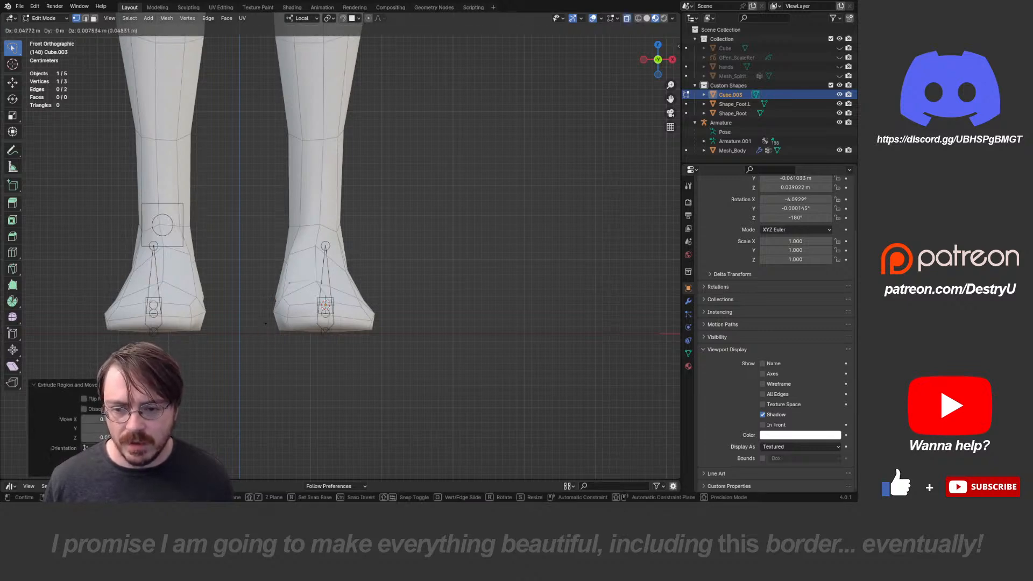
click(364, 292)
key(e)
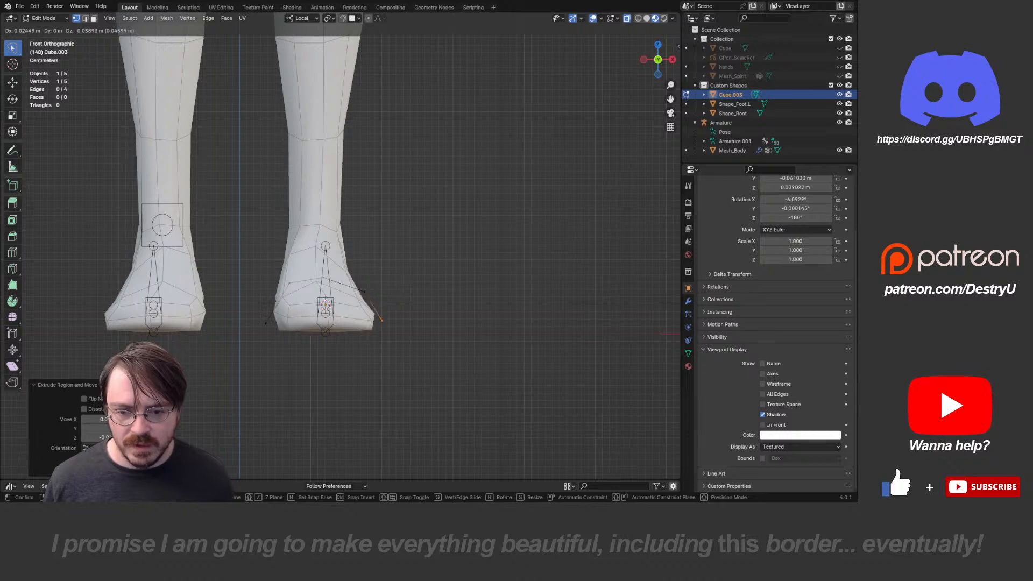
click(381, 321)
- Move the whole arch forward along the left foot so that it sits over the toes
key(KP_4)
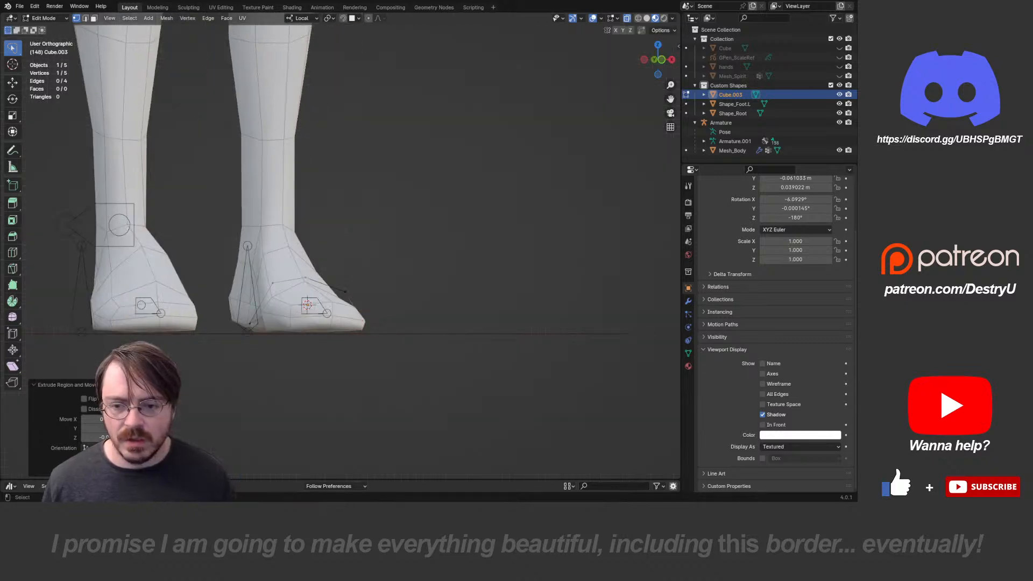
key(KP_7)
scroll(341, 245, up, 2)
key(a)
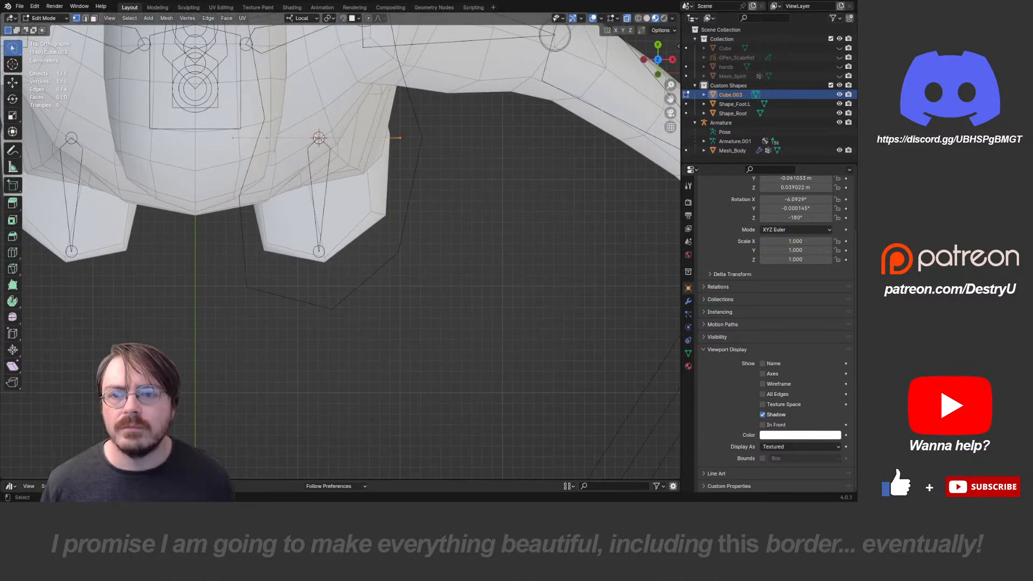
key(g)
click(478, 174)
key(g)
click(480, 183)
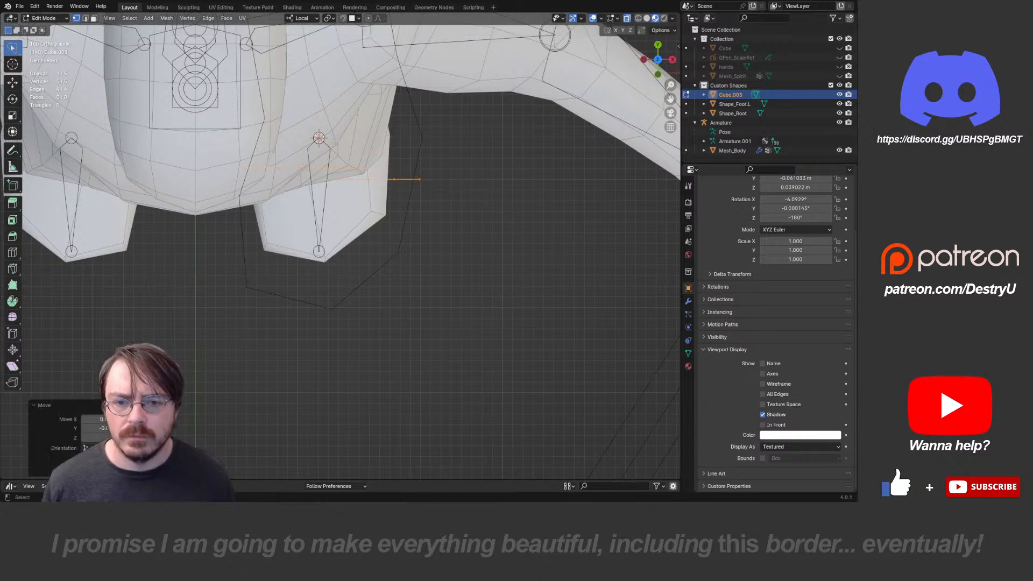
- Extrude the arch's outer end around the front of the toes and join the chain to its inner end with an edge
click(420, 180)
key(e)
click(413, 235)
key(e)
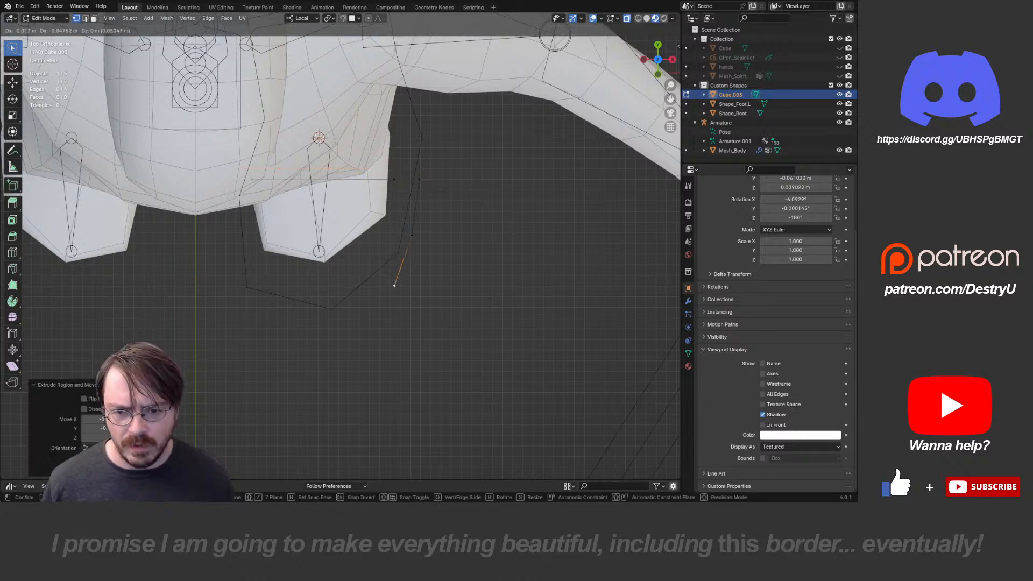
click(325, 316)
key(e)
click(251, 290)
key(e)
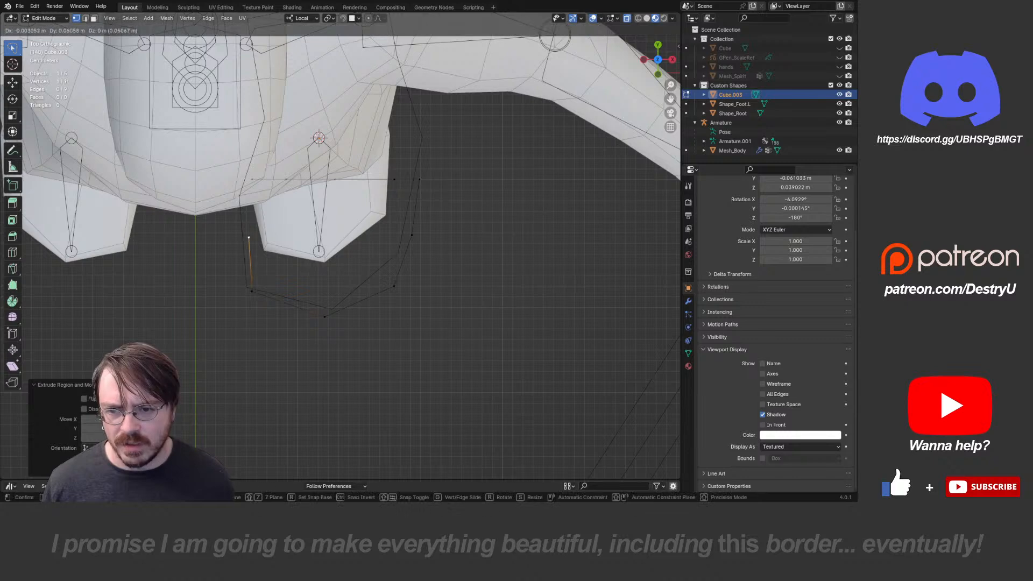
click(243, 230)
shift+click(252, 180)
key(f)
- Move the arch's upper inner vertex slightly outward, away from the top of the left foot
middle_drag(254, 186, 286, 90)
middle_drag(301, 302, 283, 292)
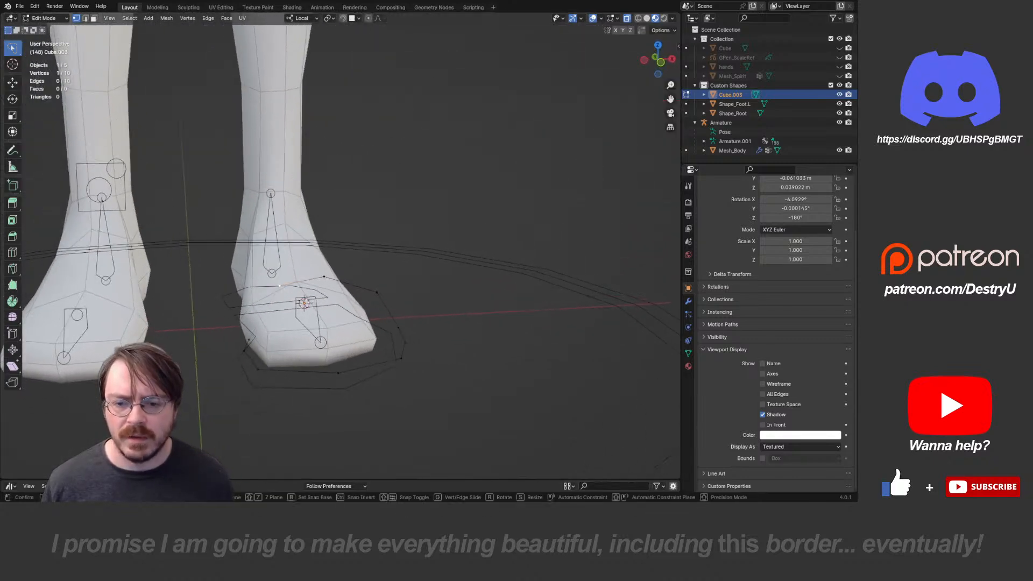
click(280, 289)
key(g)
click(267, 284)
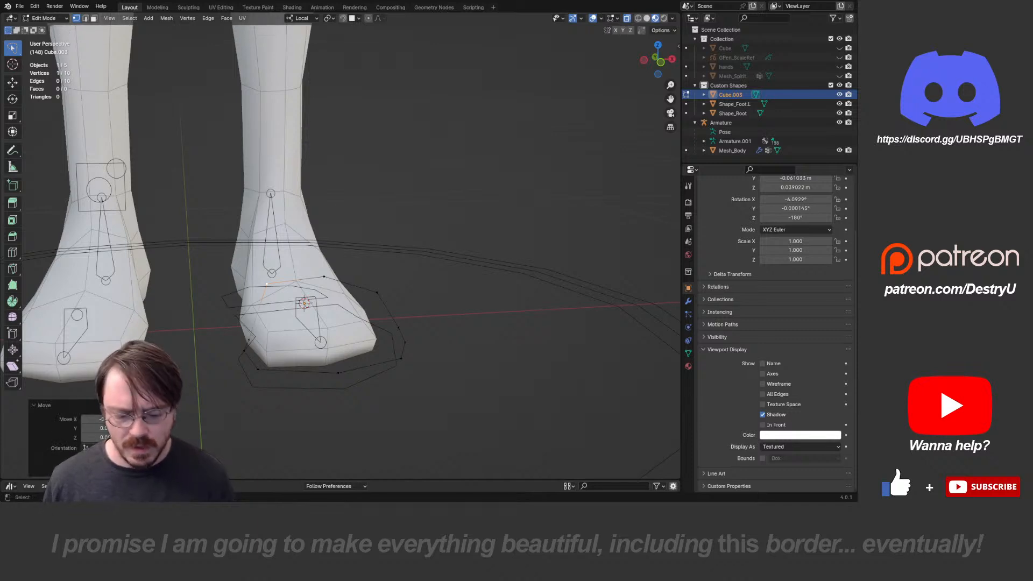
- Scale the whole toe outline down and move it so it fits closely around the left toes
key(a)
key(s)
click(453, 314)
key(g)
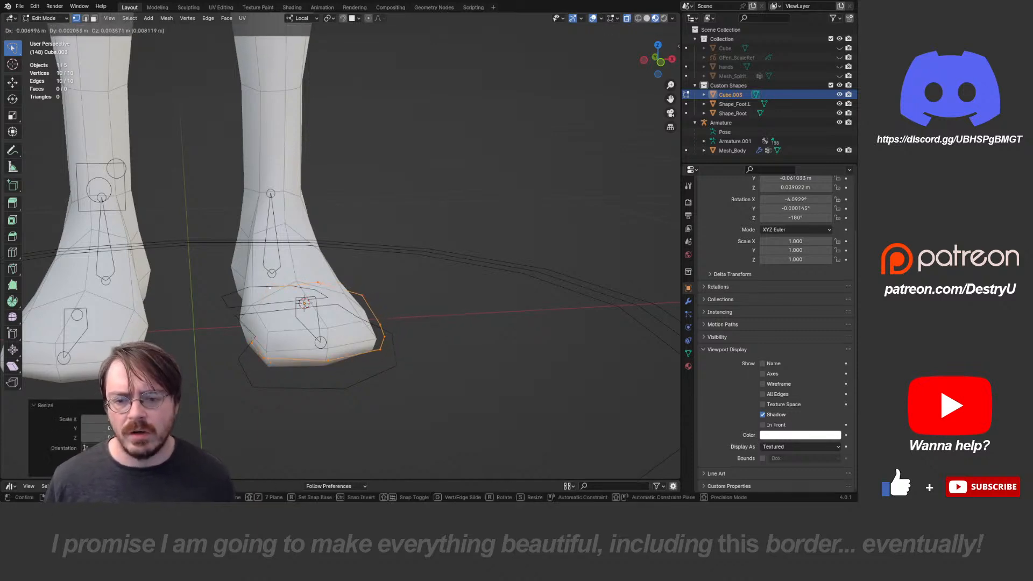
click(444, 304)
- Rotate the whole toe outline slightly about its local Z axis to line it up with the left foot
middle_drag(445, 304, 456, 369)
key(r)
key(z)
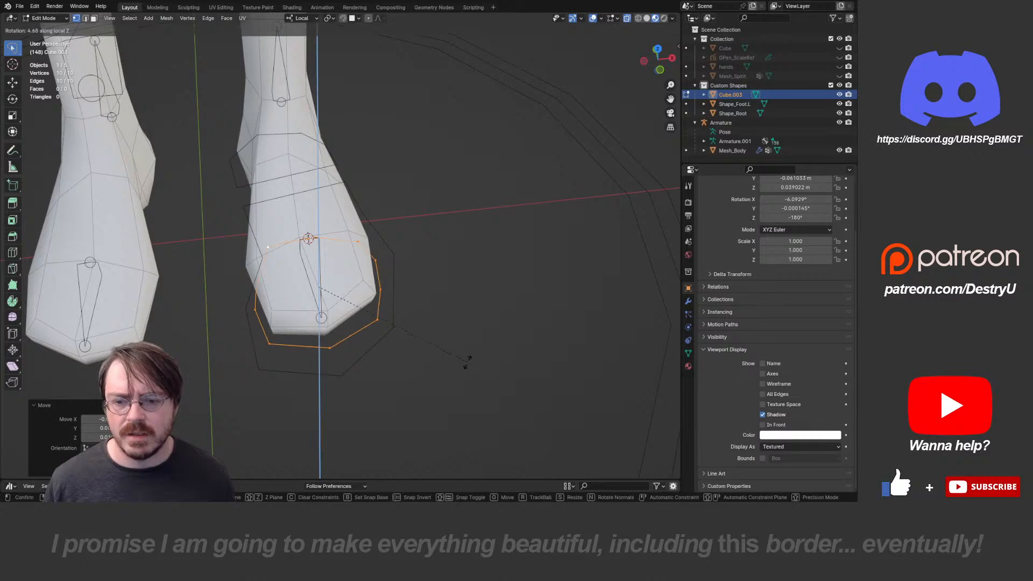
click(468, 352)
- Move the outline's inner side vertex away from the foot and nudge a vertex on the outer side outward
click(256, 290)
key(g)
click(245, 285)
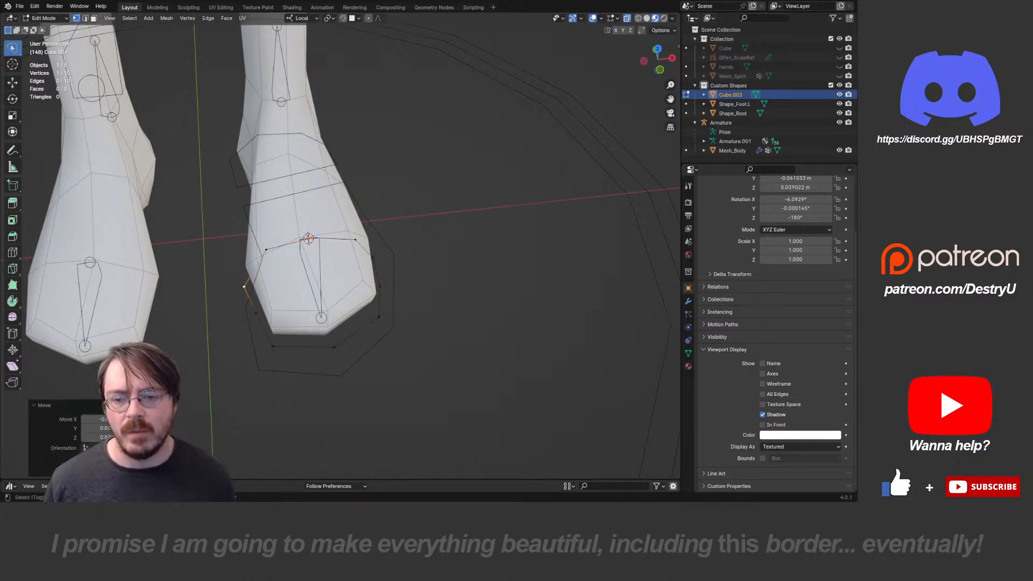
middle_drag(245, 286, 180, 253)
click(418, 313)
key(g)
click(424, 316)
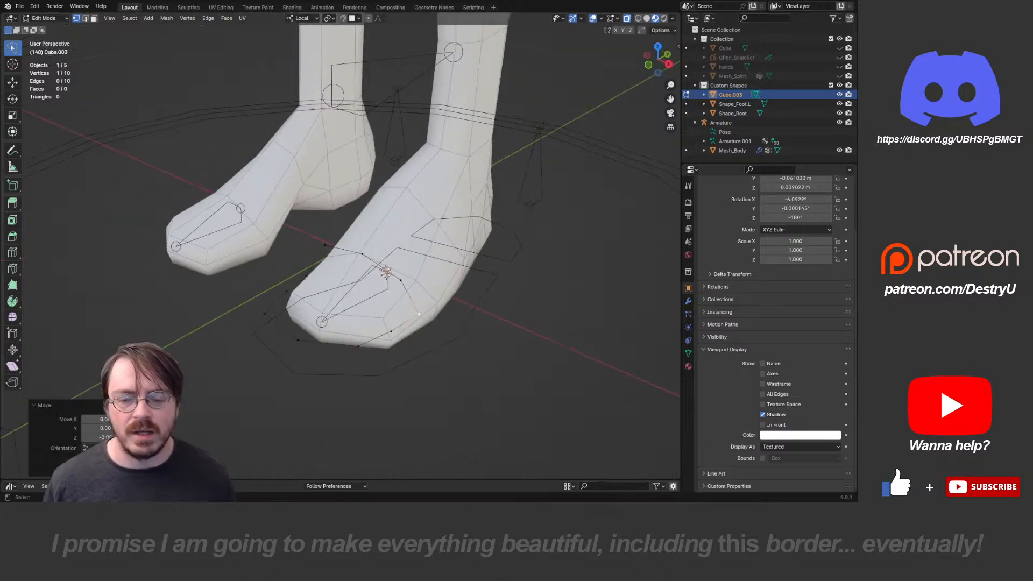
- In the right side view, extrude the outline's front vertex up and back above the toe tip
middle_drag(424, 317, 412, 342)
key(KP_3)
click(299, 340)
middle_drag(298, 340, 257, 319)
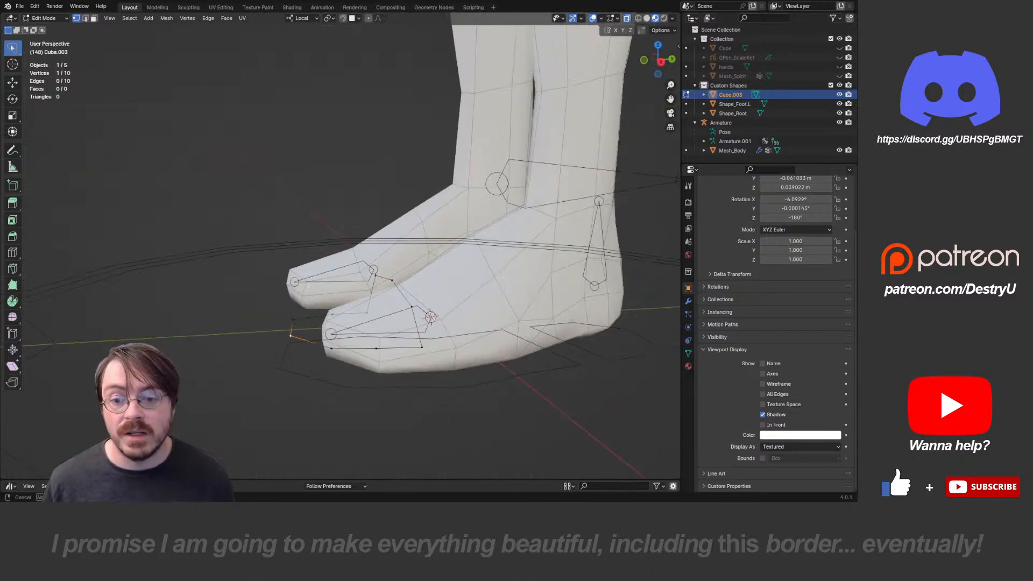
key(KP_3)
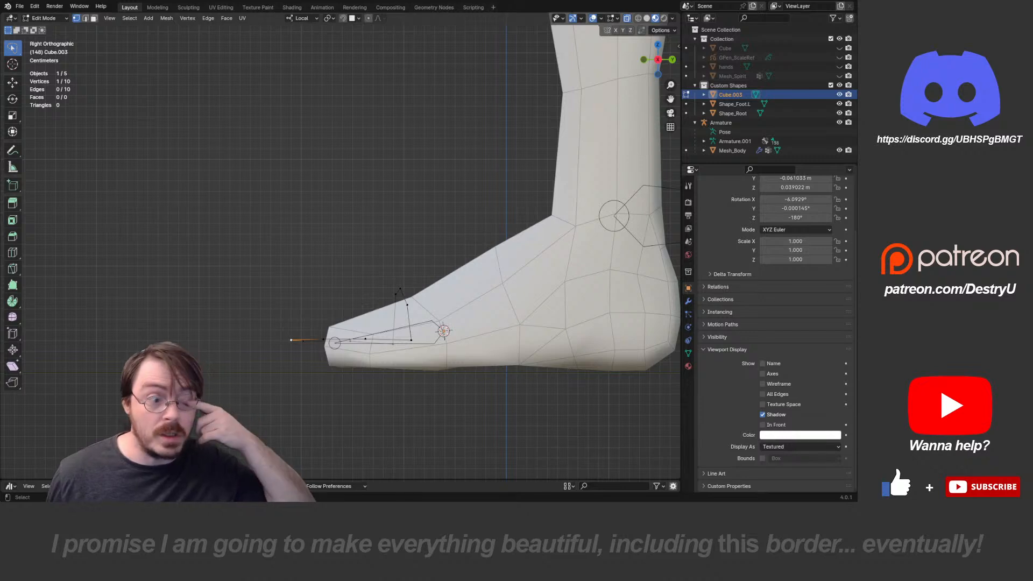
scroll(293, 341, up, 1)
key(e)
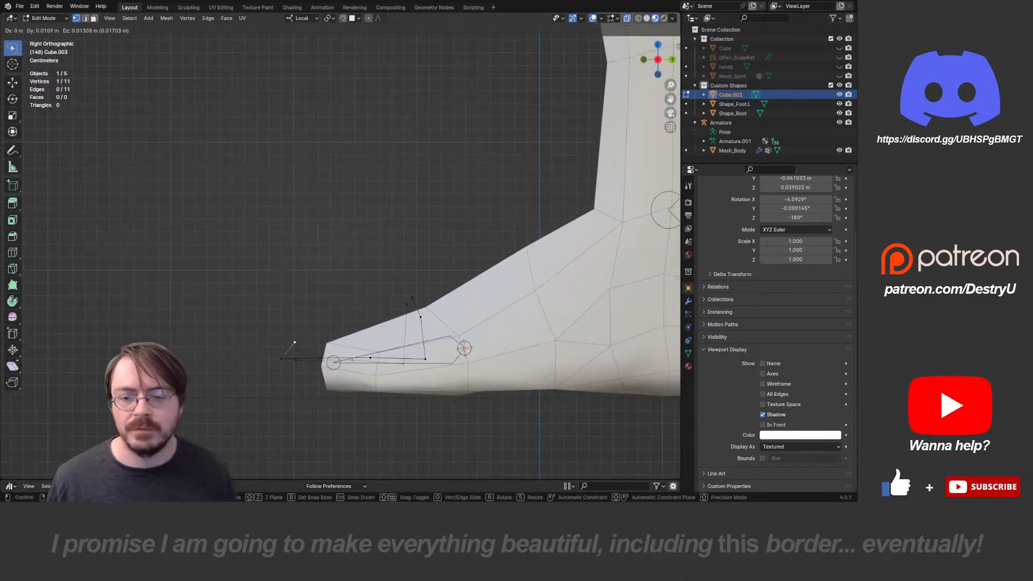
click(323, 319)
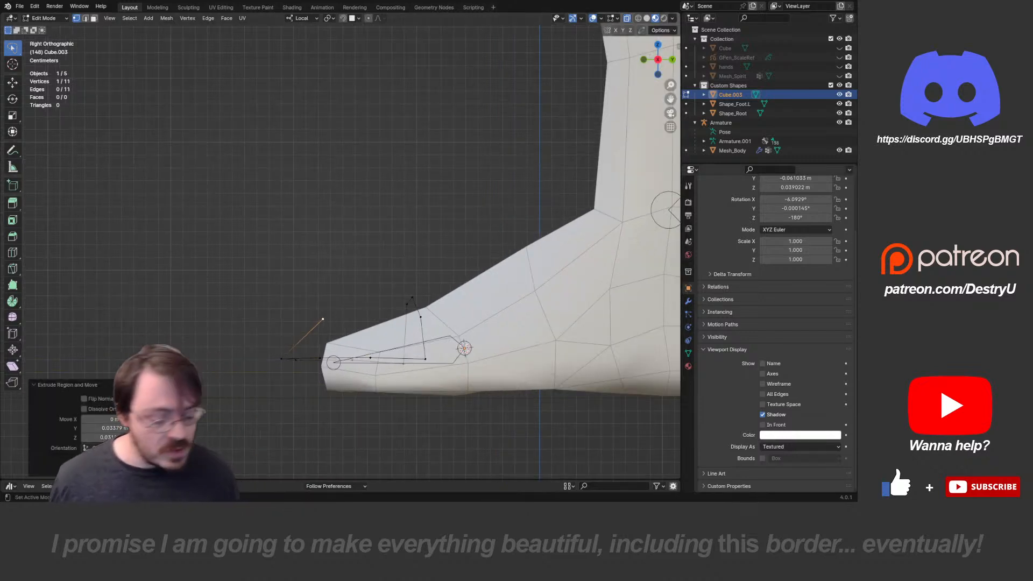
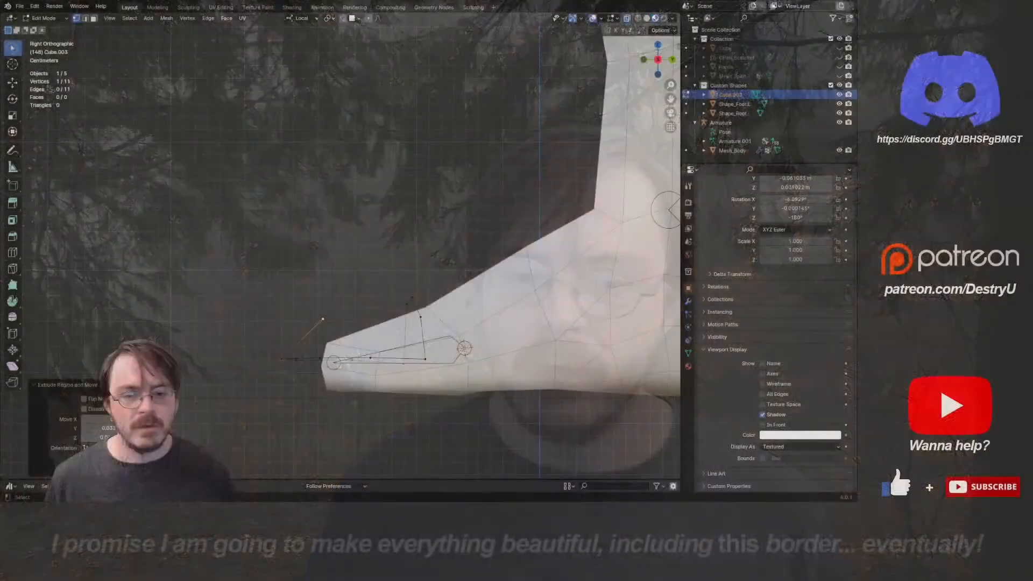
- Move the new vertex forward and down, and extrude another vertex from it up and back over the toes
shift+middle_drag(298, 303, 270, 290)
key(g)
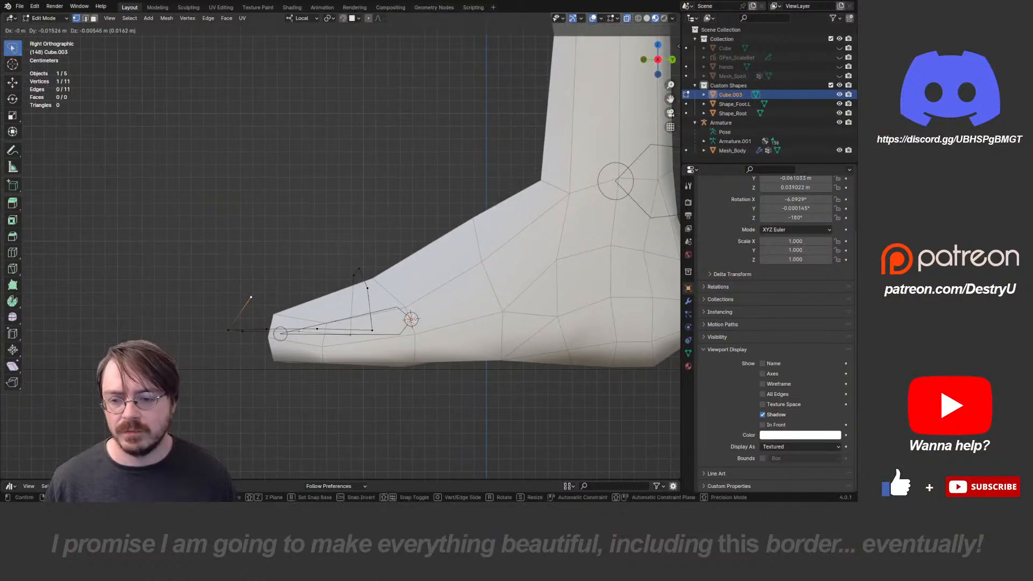
click(248, 297)
key(e)
click(302, 265)
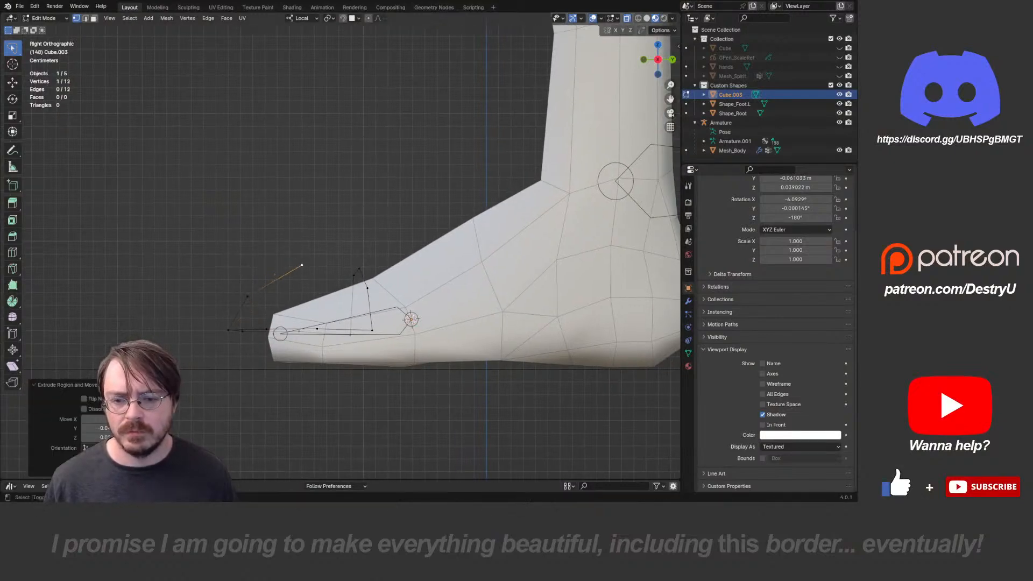
- Join the extruded end to the top of the arch with an edge and lower the middle vertex slightly
shift+click(359, 268)
key(f)
click(302, 265)
key(g)
click(299, 270)
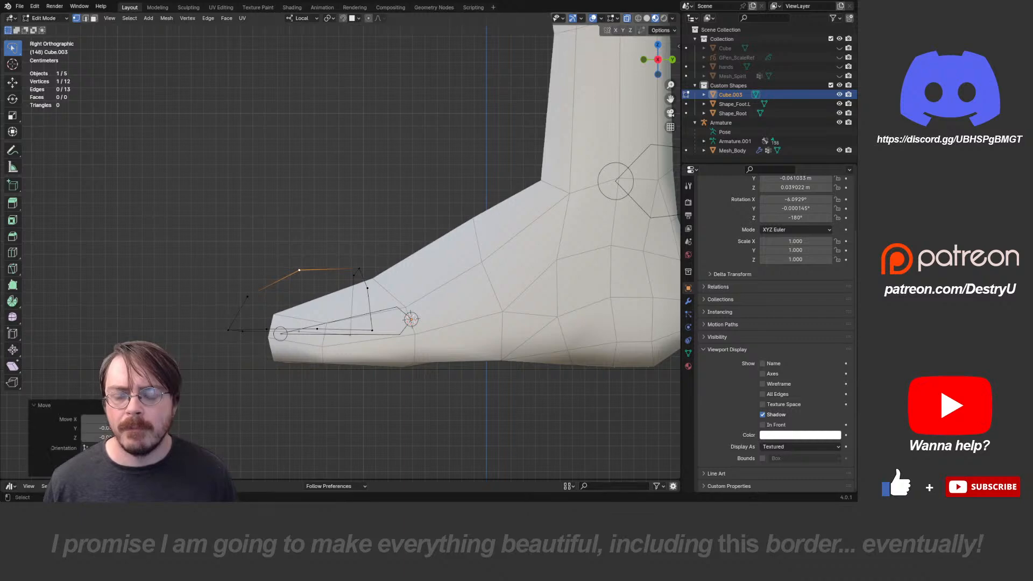
- Deselect the toe outline's vertices, turn X-ray off and return to Object Mode
middle_drag(299, 270, 312, 288)
key(alt+a)
key(alt+z)
middle_drag(397, 295, 377, 298)
key(Tab)
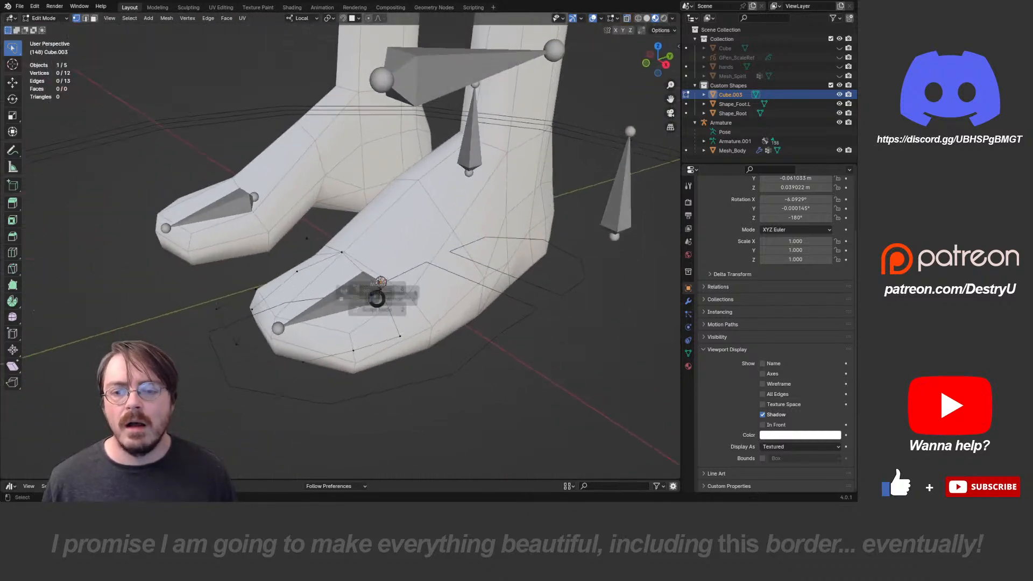
- In the armature's Pose Mode, assign Cube.003 as Ctrl_Toes.L's custom shape and disable Scale to Bone Length
click(358, 296)
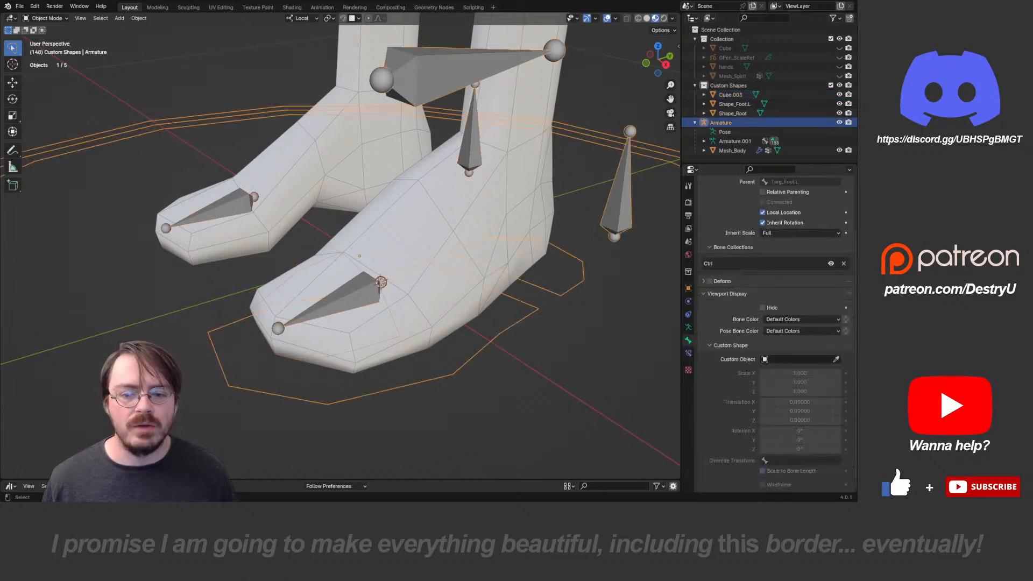
key(ctrl+Tab)
middle_drag(360, 296, 423, 297)
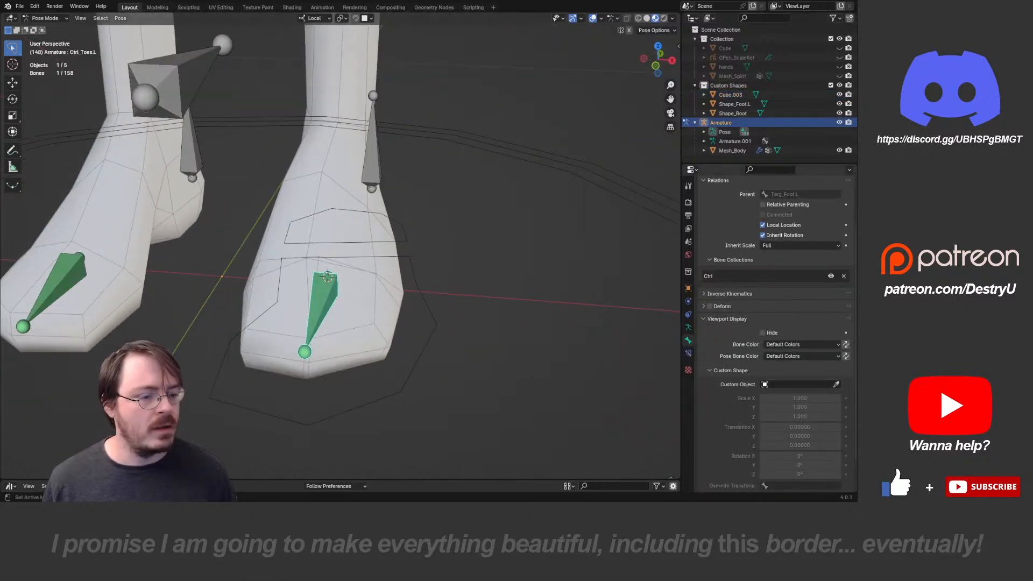
click(258, 291)
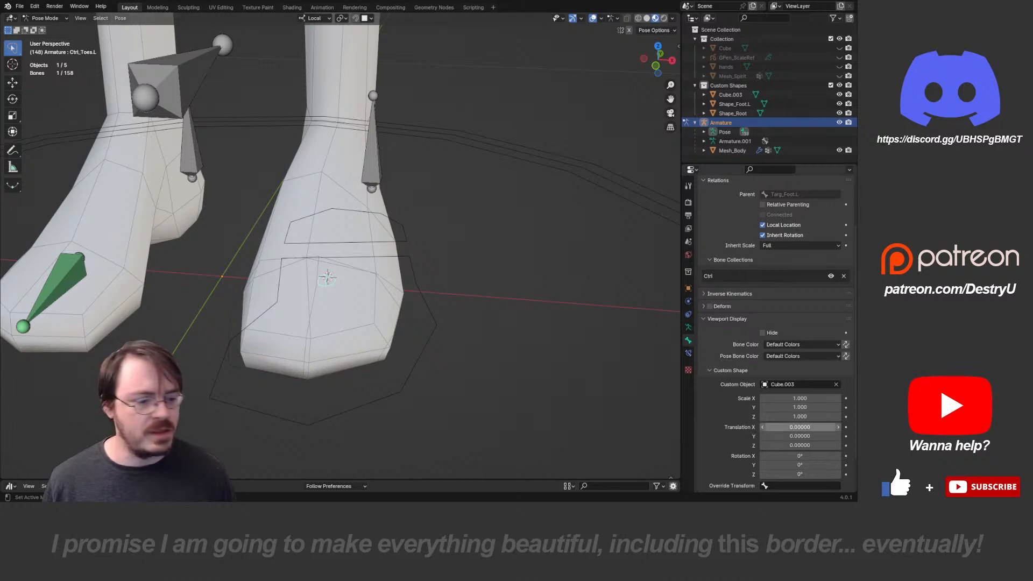
scroll(775, 334, down, 2)
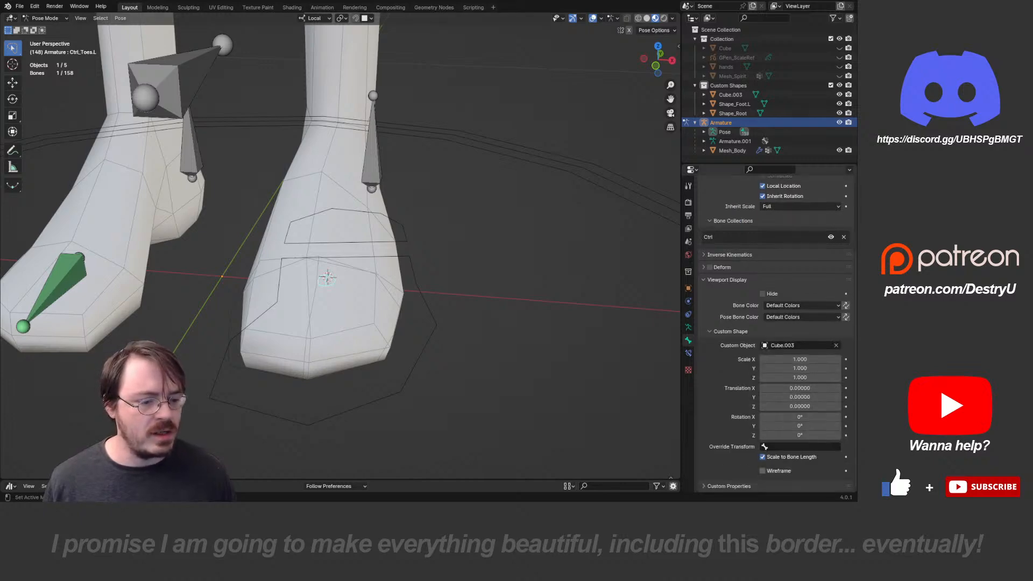
click(762, 457)
- Test how the toes and their custom shape follow rotations of Ctrl_Toes.L, cancelling each trial rotation
middle_drag(409, 301, 356, 280)
key(r)
key(x)
key(x)
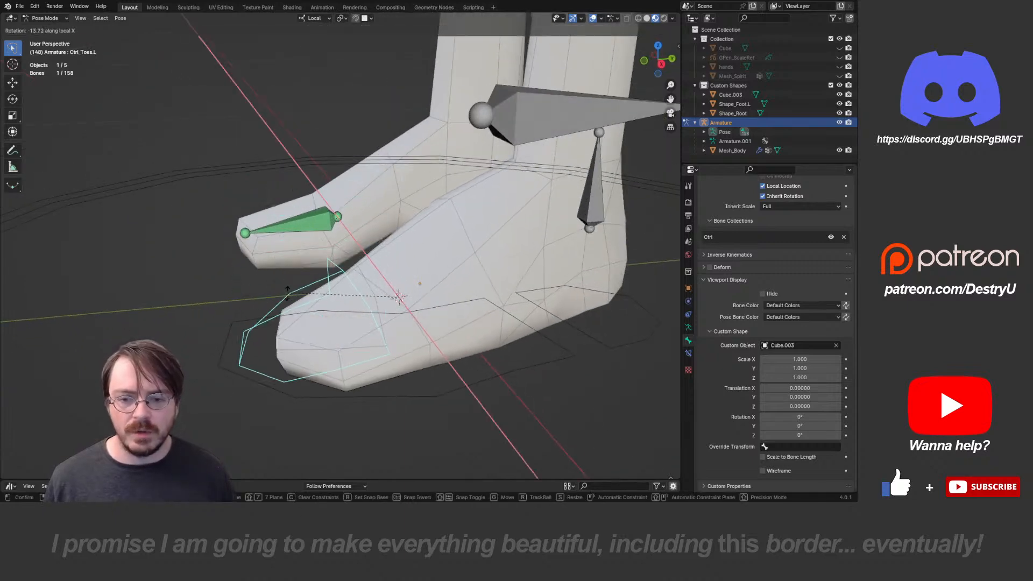
right_click(449, 228)
key(KP_3)
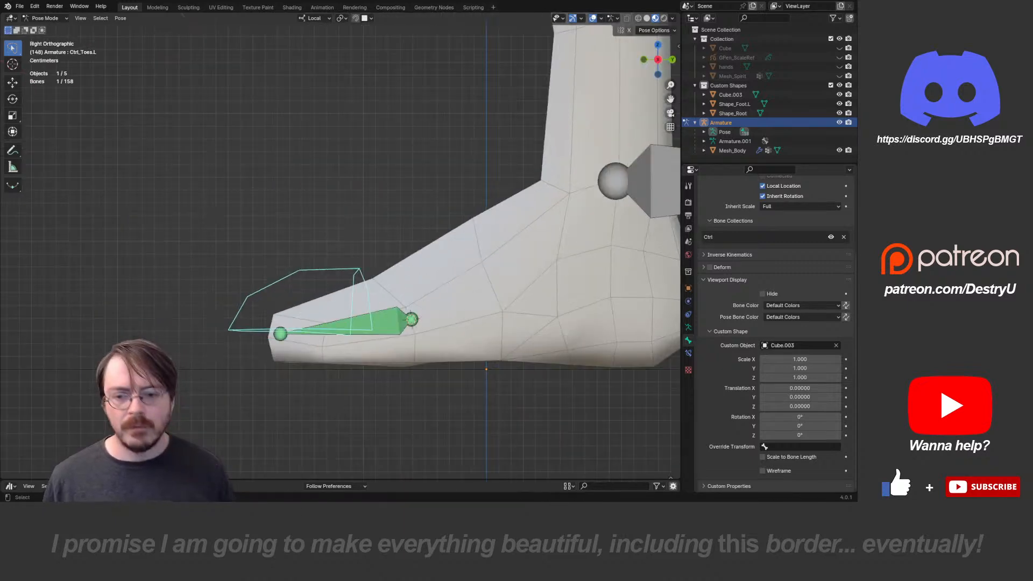
scroll(442, 243, down, 3)
key(r)
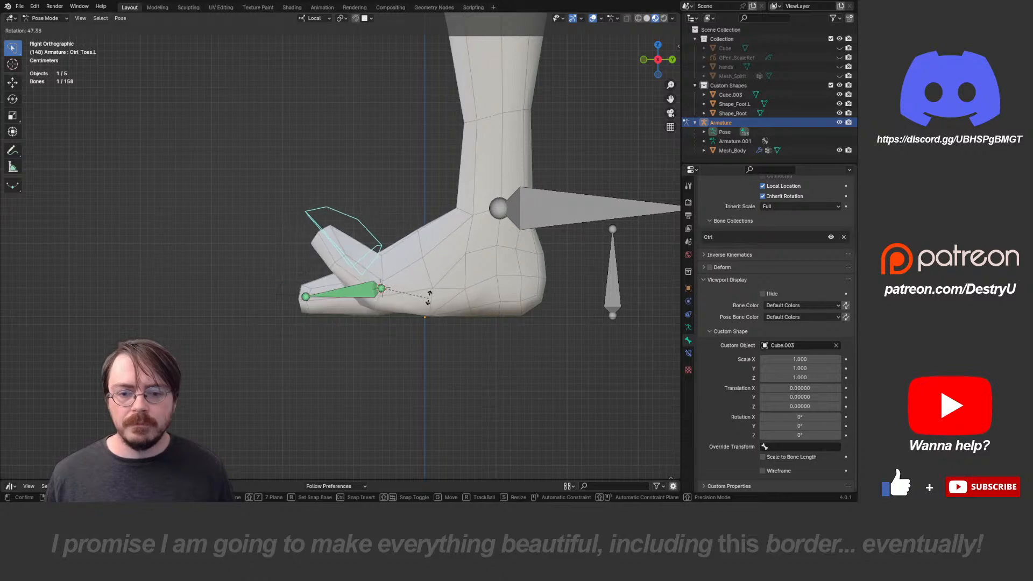
right_click(421, 282)
- Test a rotation of Ctrl_Foot.L about the X axis to check its custom shape, and cancel it
middle_drag(420, 282, 516, 337)
click(364, 337)
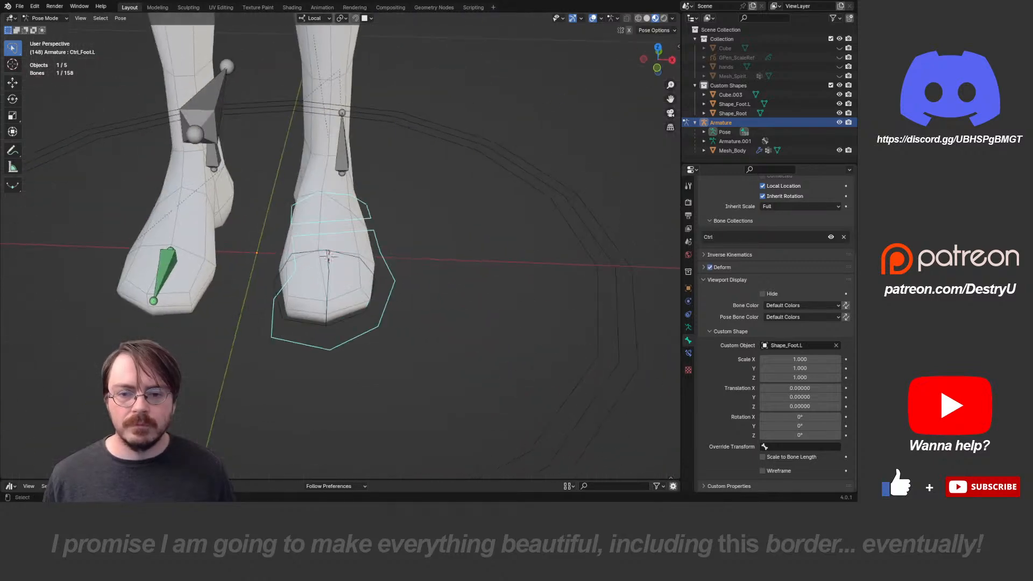
key(r)
key(x)
key(x)
right_click(358, 364)
middle_drag(359, 365, 75, 374)
click(237, 345)
shift+middle_drag(409, 208, 530, 233)
click(395, 235)
scroll(396, 236, down, 3)
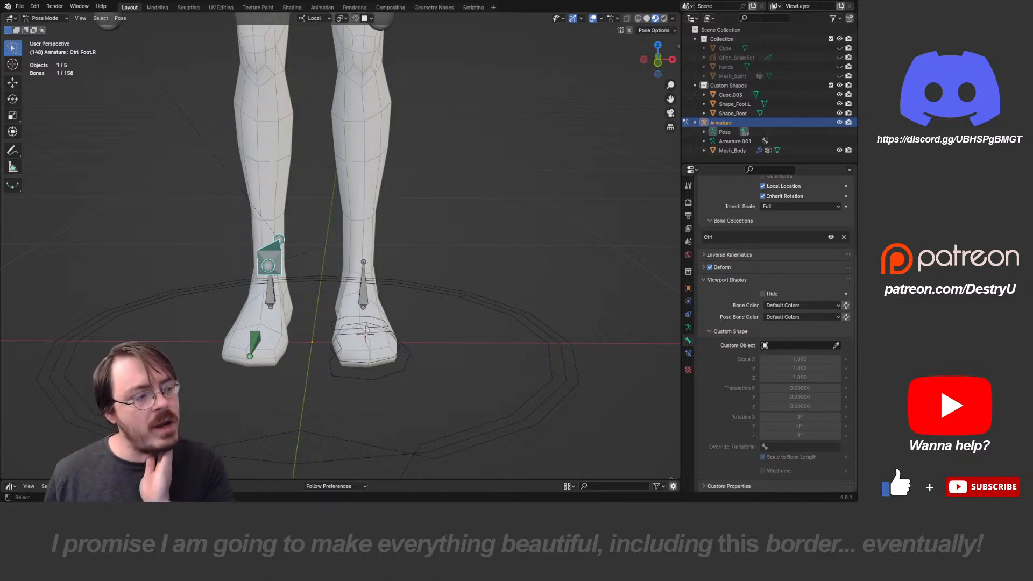
middle_drag(517, 233, 413, 238)
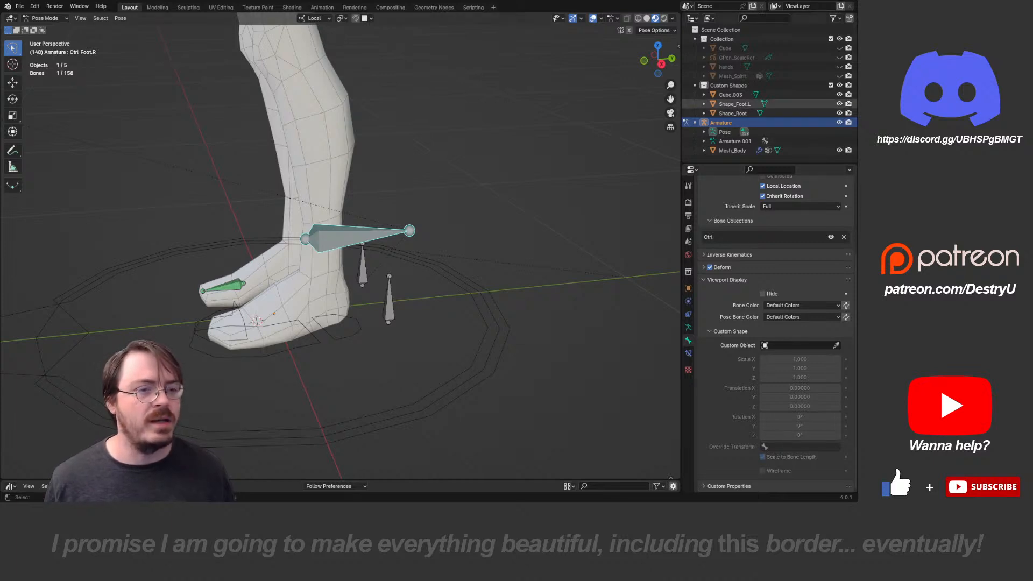
- Rename the toe outline object Cube.003 as Shape_Toes.L
double_click(731, 95)
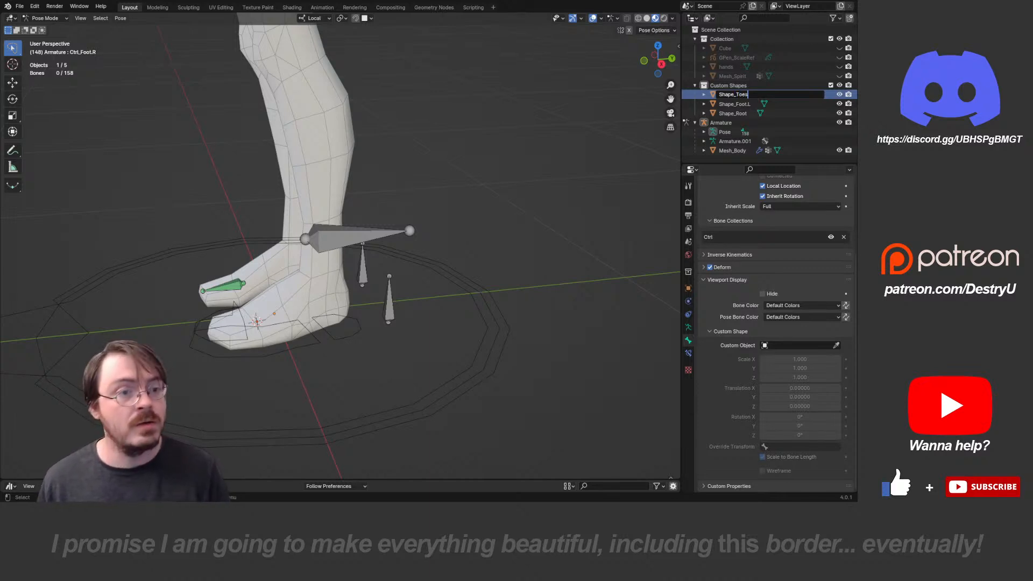
text(Shape_Toes.L)
key(Return)
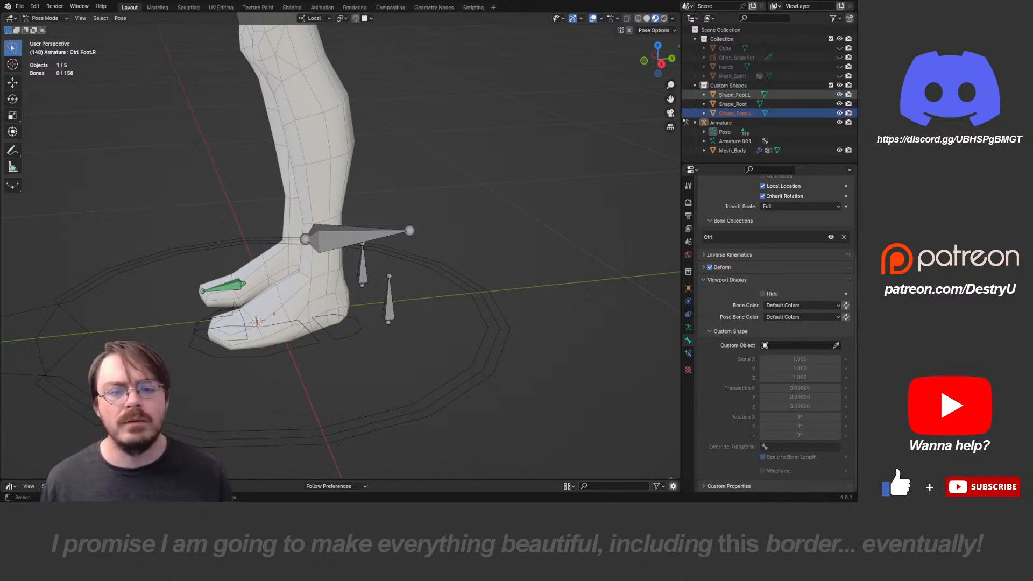
- Select the Ctrl_FootRoll.L bone behind the left heel and snap the 3D cursor to it
middle_drag(484, 215, 460, 213)
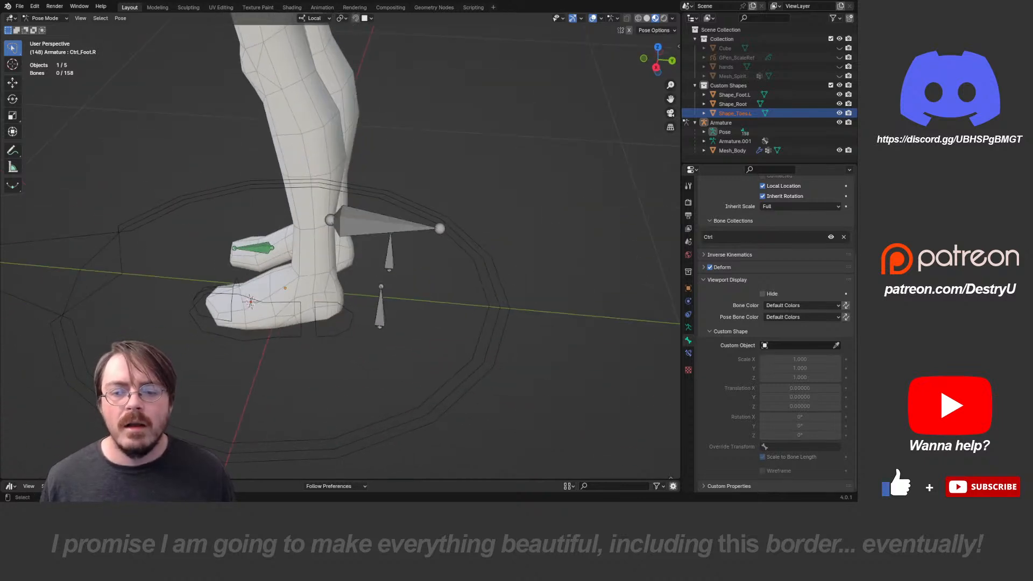
click(380, 311)
middle_drag(381, 310, 389, 292)
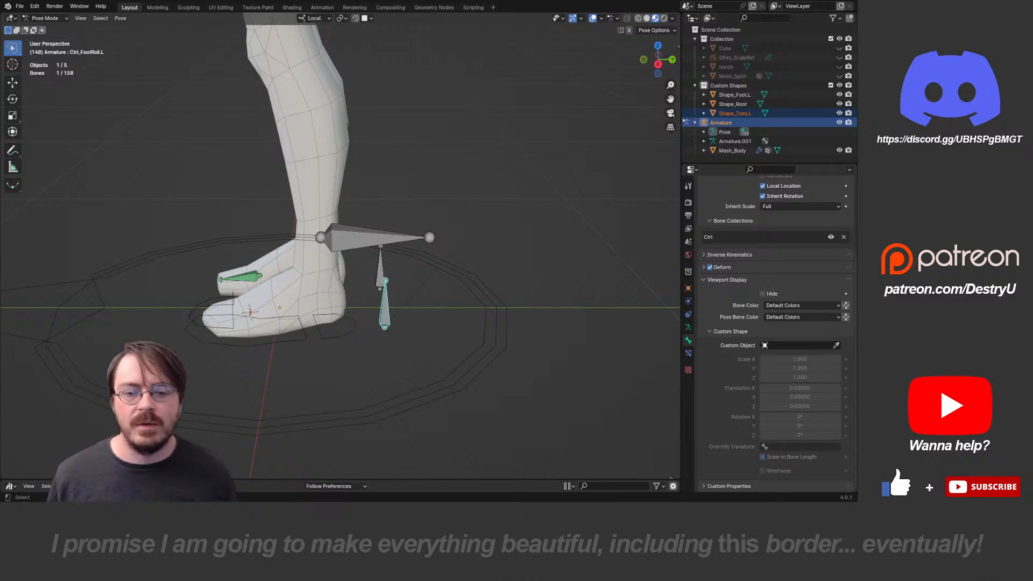
key(Tab)
key(Escape)
key(KP_1)
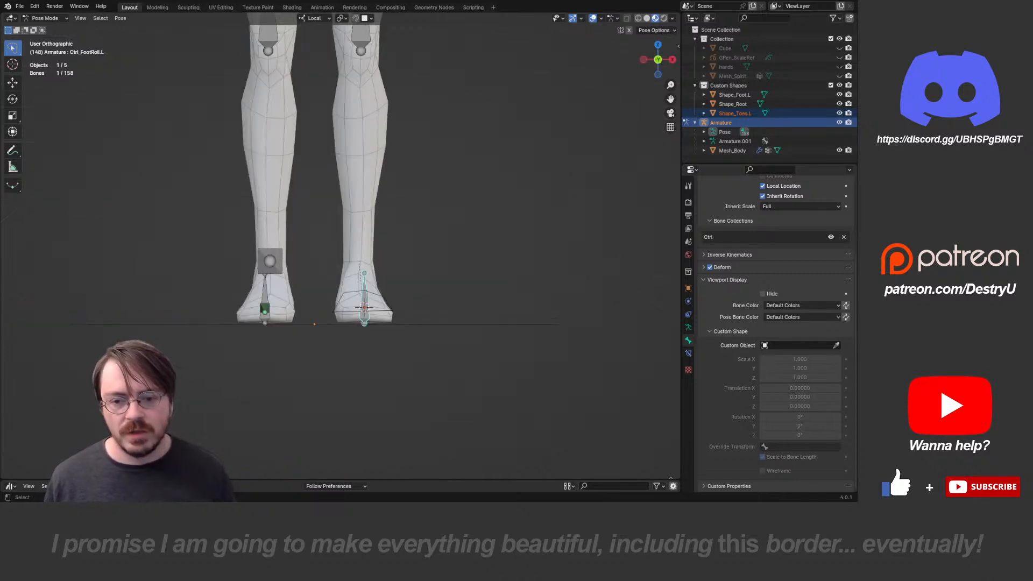
key(Tab)
key(Escape)
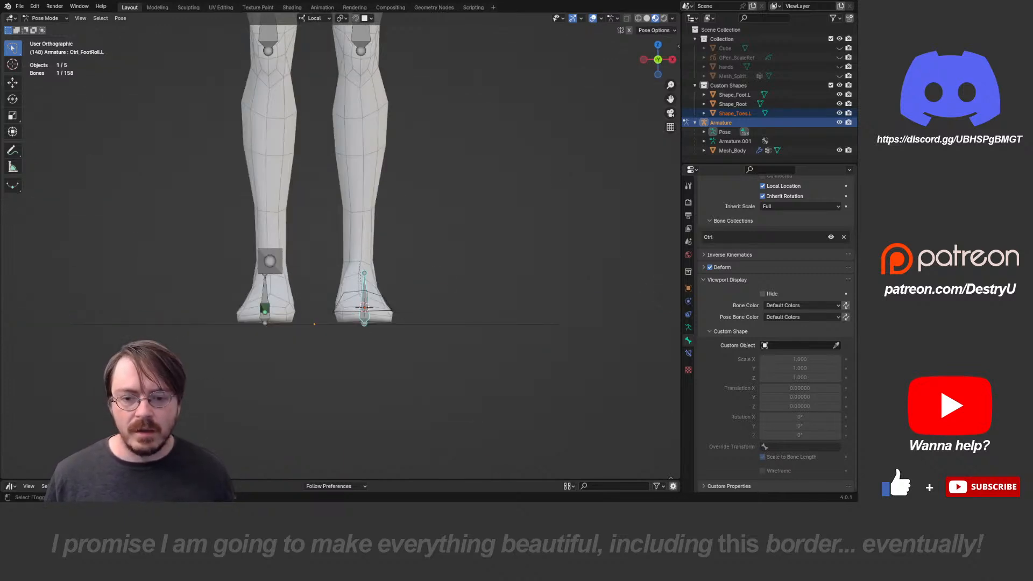
key(shift+s)
click(439, 350)
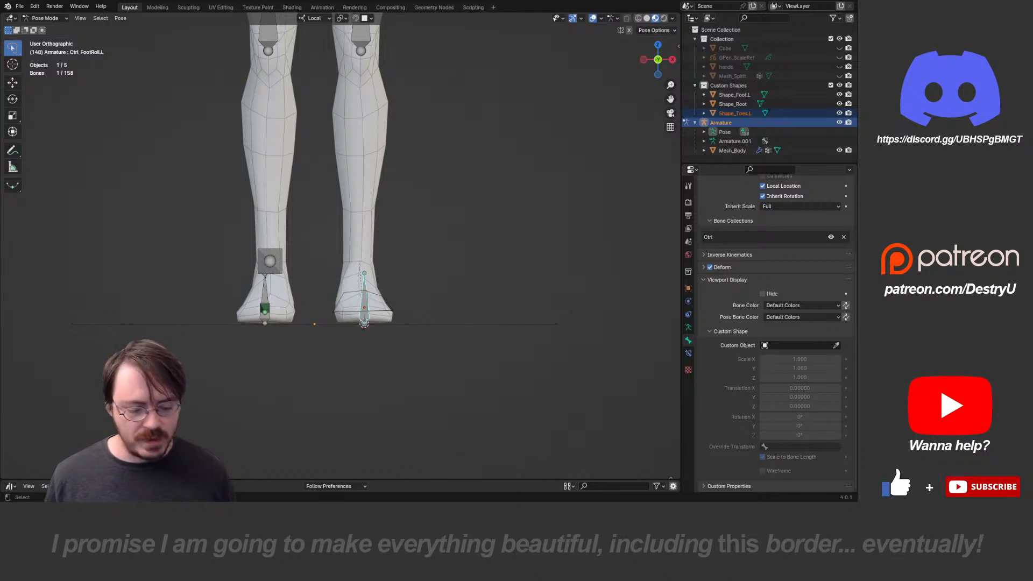
- Return to Object Mode and add a cube at the 3D cursor with its alignment set to 3D Cursor
key(ctrl+Tab)
key(shift+a)
mouse_move(462, 276)
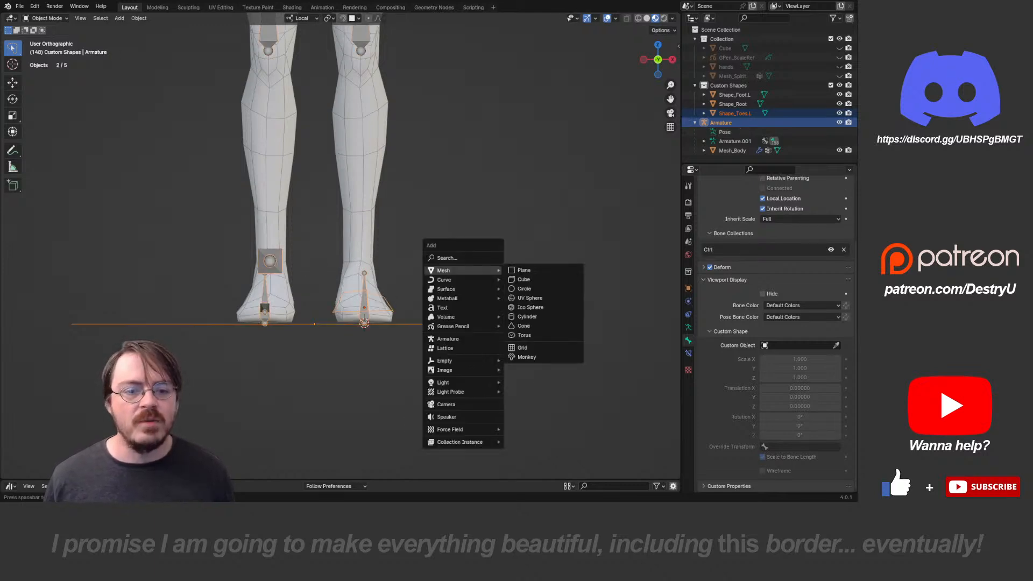
click(538, 279)
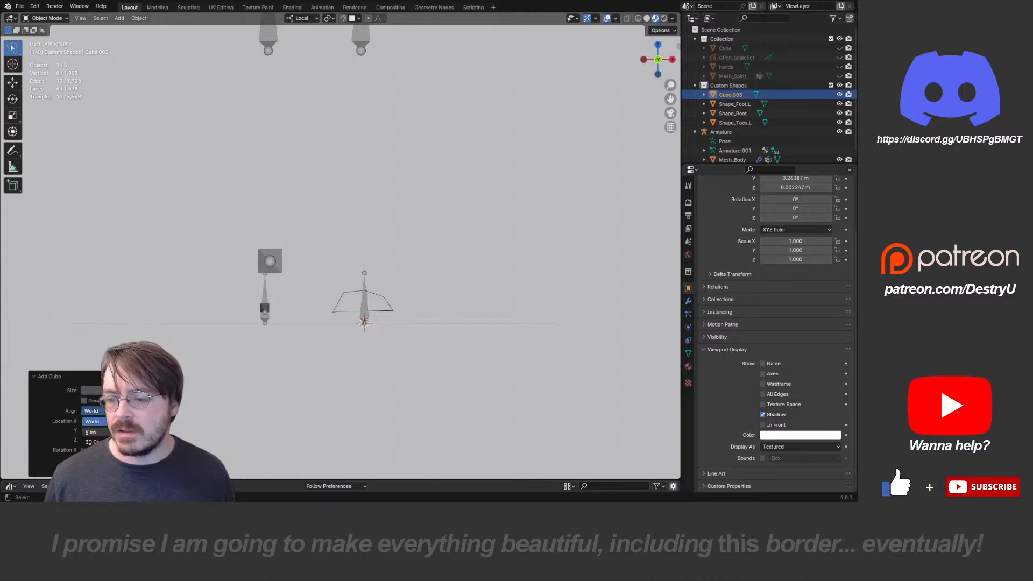
middle_drag(538, 280, 460, 297)
scroll(460, 297, down, 4)
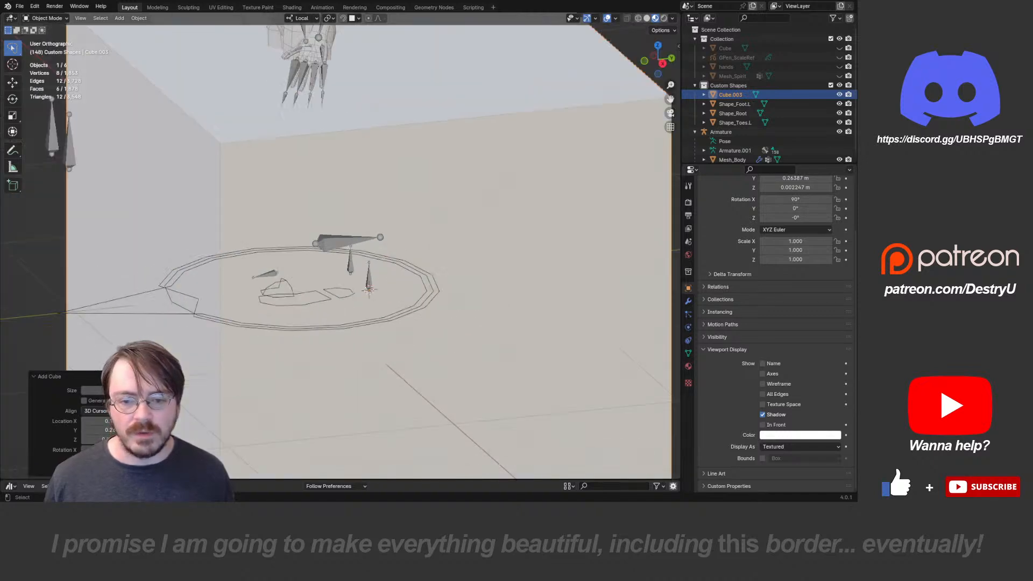
- Delete all vertices of the new cube in Edit Mode, keeping the empty object
key(Tab)
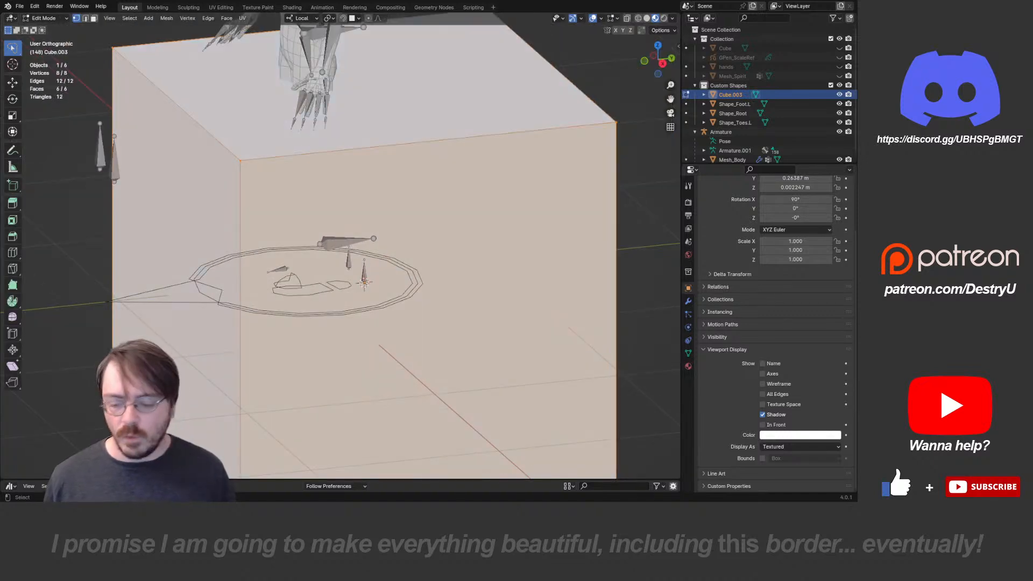
key(x)
click(371, 220)
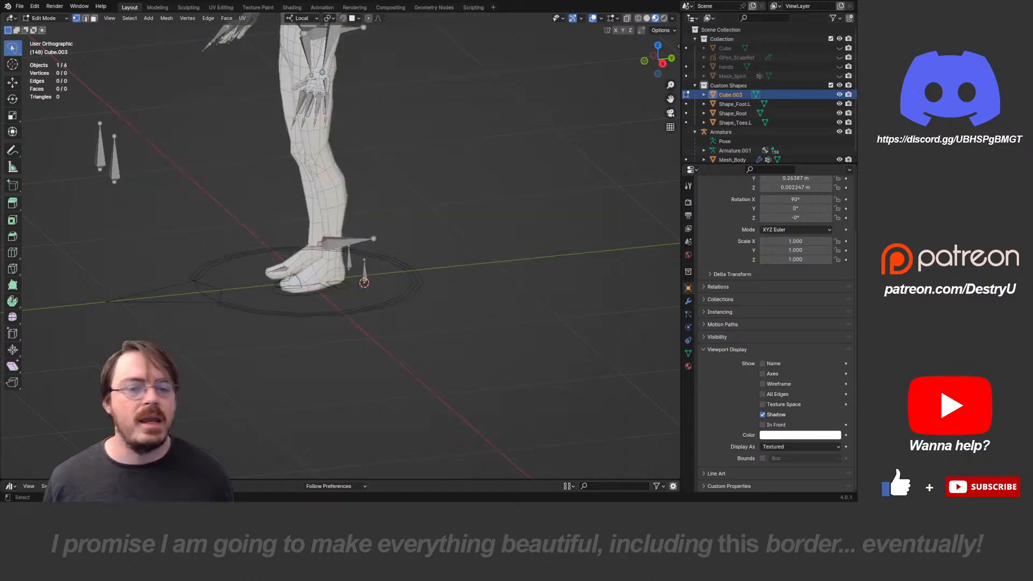
- In right orthographic view, place three connected vertices in the empty space behind the character to form a V-shaped arrowhead
key(KP_1)
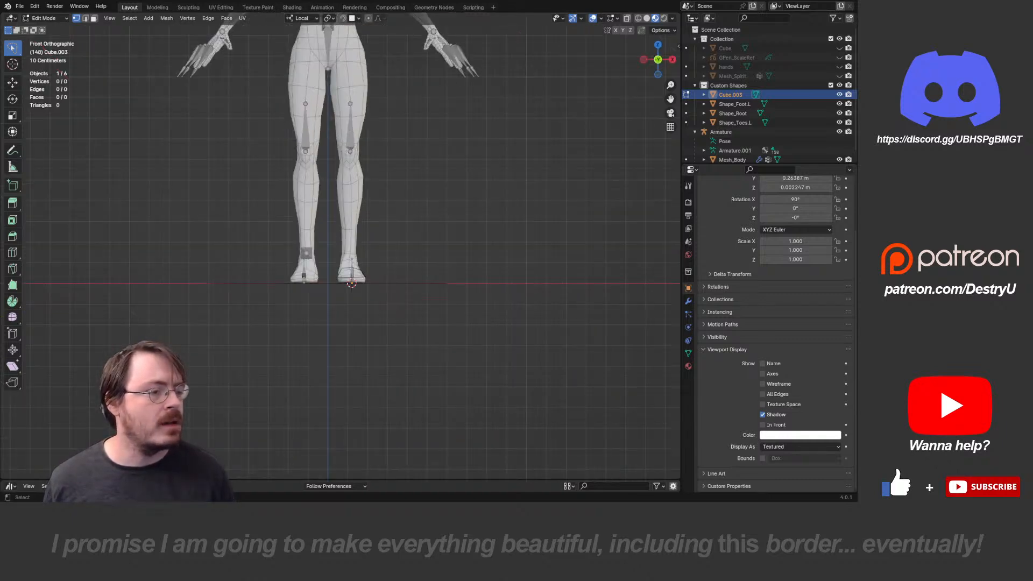
key(KP_3)
scroll(341, 246, up, 8)
shift+middle_drag(432, 323, 331, 244)
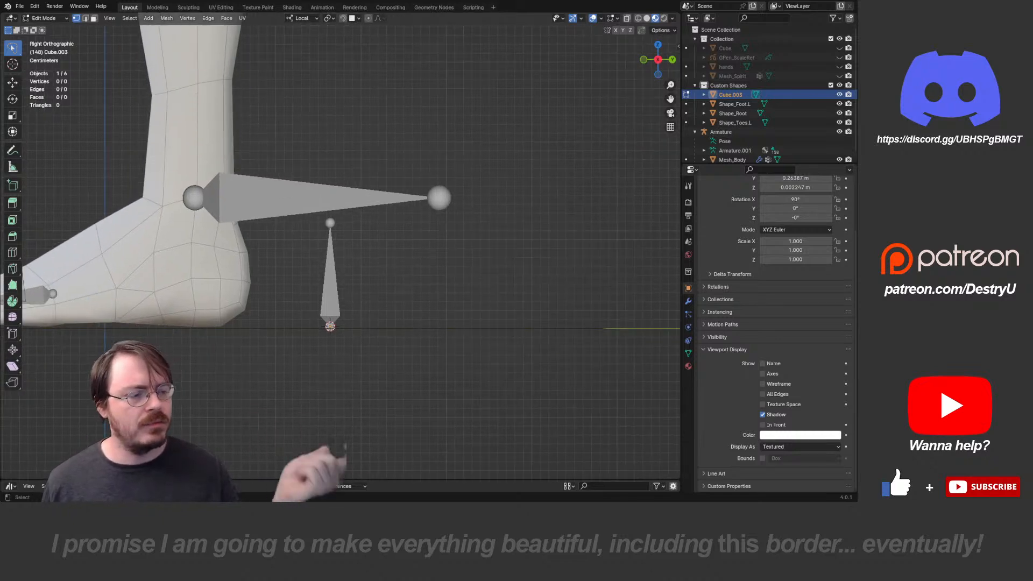
scroll(341, 251, down, 8)
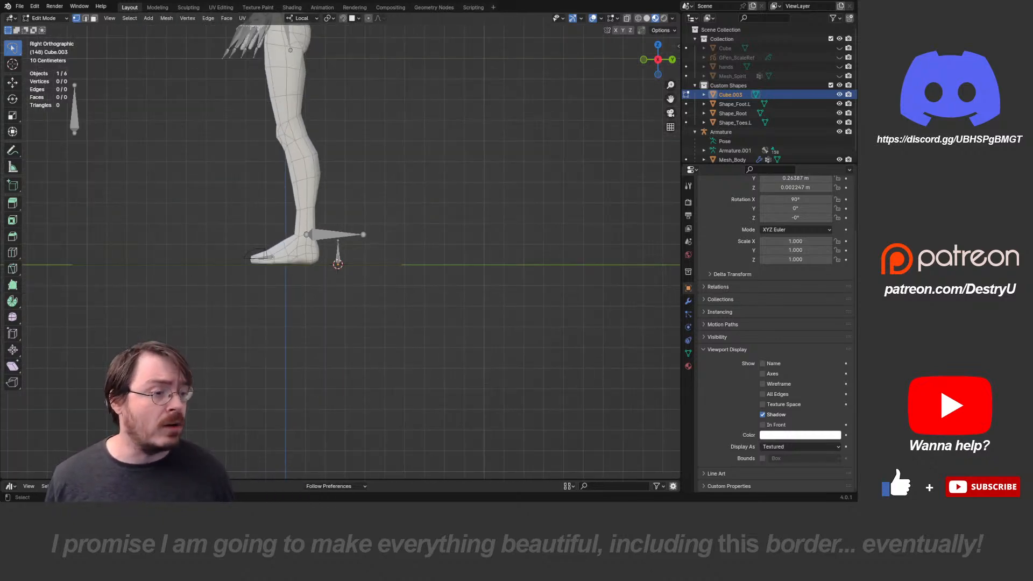
shift+middle_drag(340, 231, 265, 333)
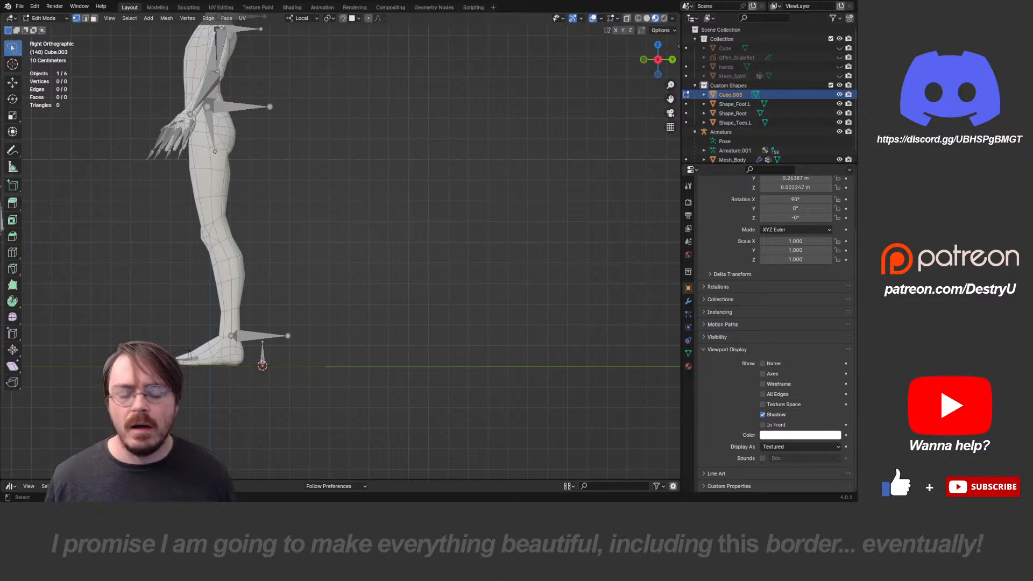
shift+middle_drag(340, 246, 255, 309)
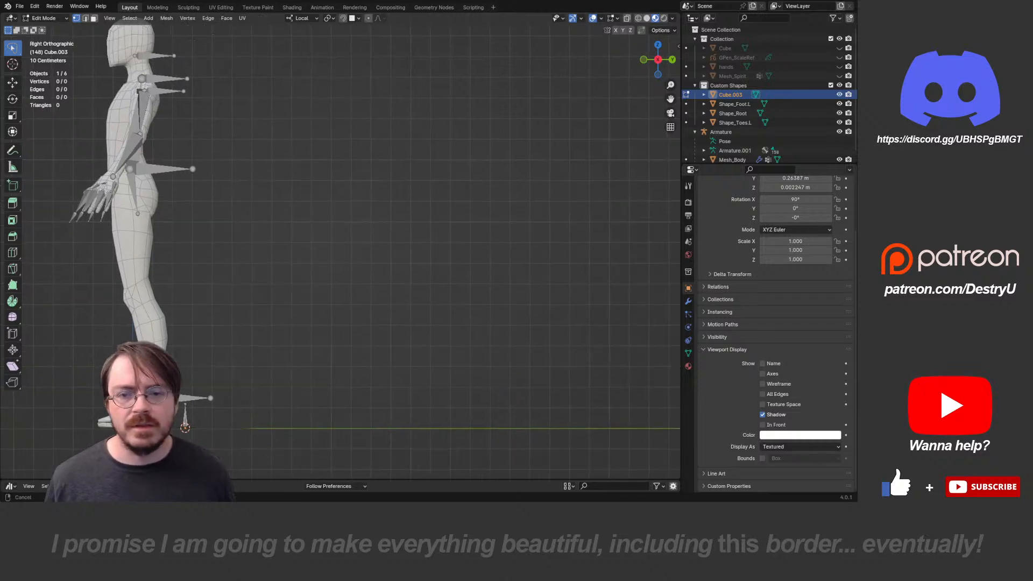
scroll(341, 246, up, 3)
scroll(340, 246, down, 4)
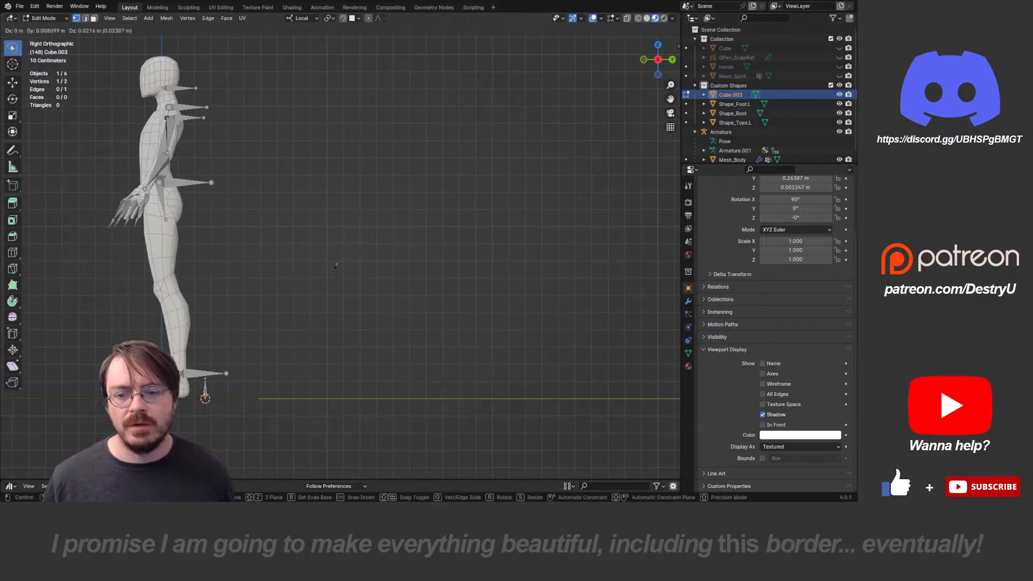
ctrl+right_click(366, 119)
ctrl+right_click(488, 191)
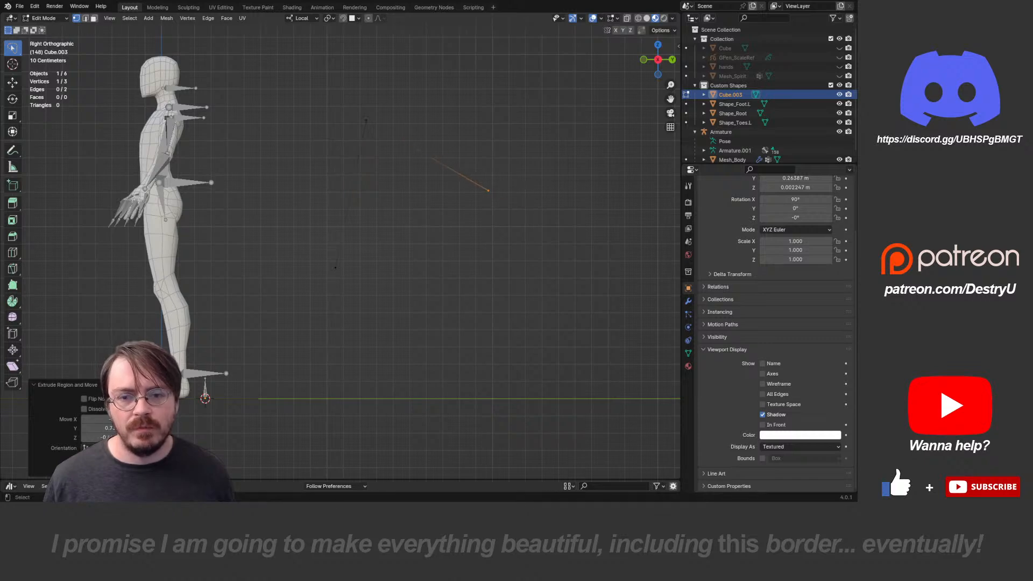
- Move the arrowhead's last vertex outward and slightly up to balance its two sides
key(g)
click(500, 188)
key(g)
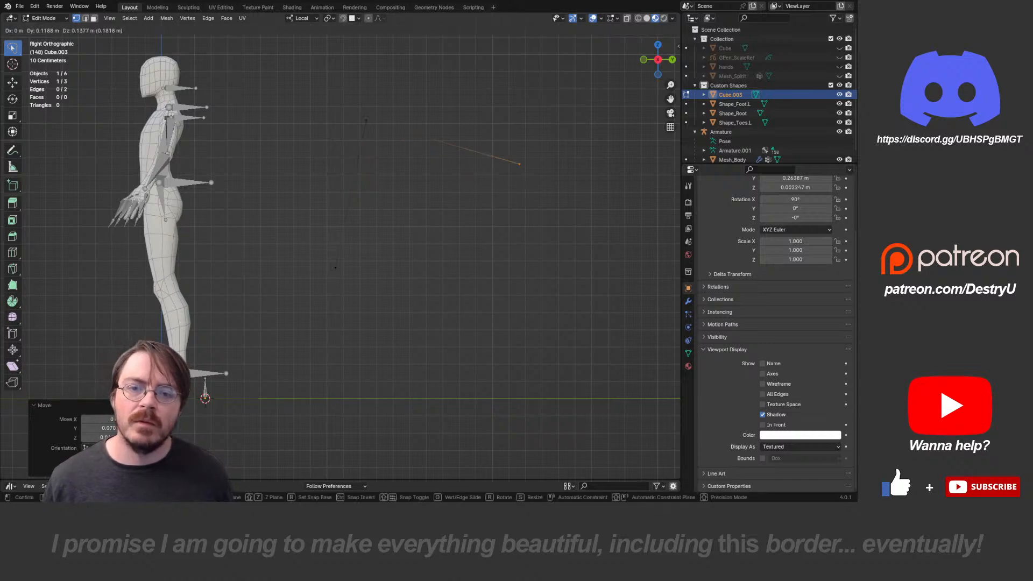
key(Return)
- Extrude the arrowhead's two end vertices, scale the new ones inward, and extrude them once more away from the tip to start the stem
shift+click(336, 268)
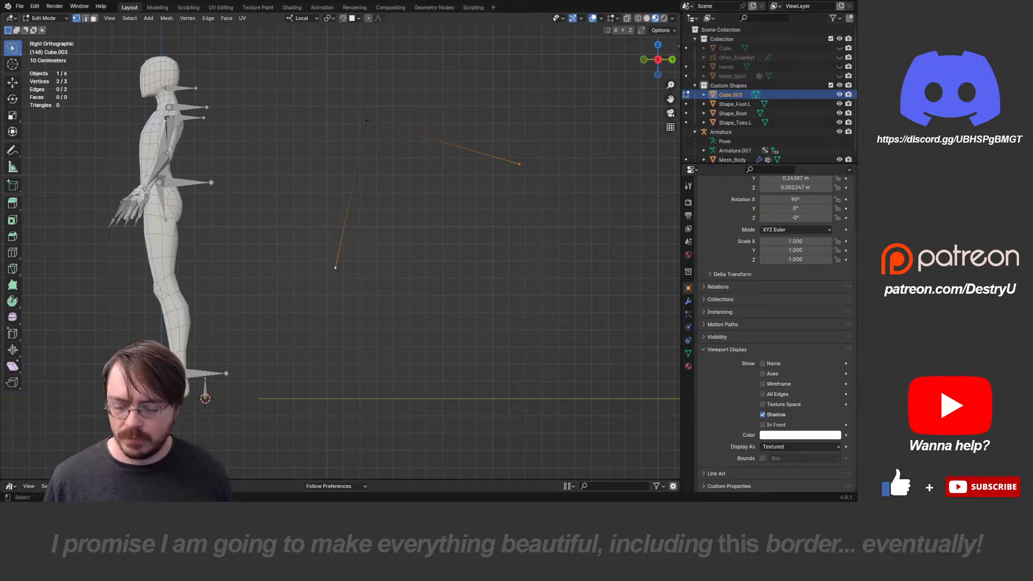
key(e)
right_click(498, 275)
key(s)
click(447, 251)
key(e)
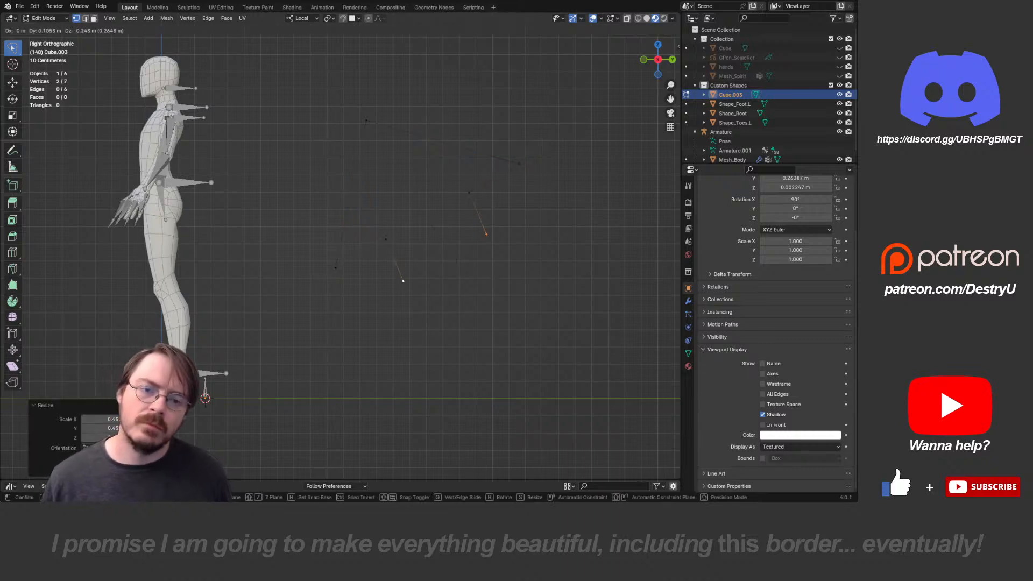
key(Return)
scroll(351, 251, down, 4)
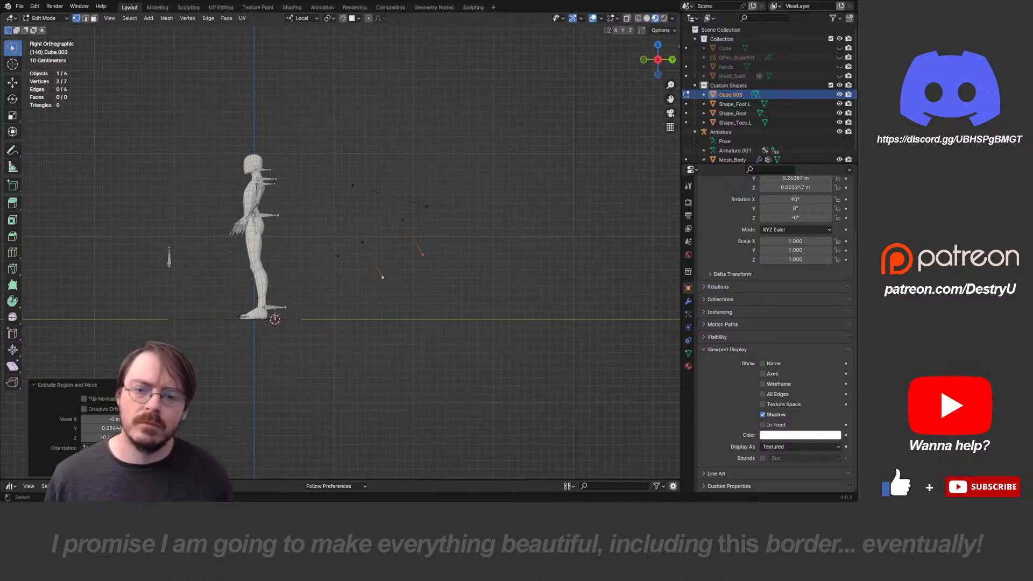
- Scale the whole arrowhead down and rotate it until it points horizontally toward the character
ctrl+right_drag(346, 131, 436, 237)
key(s)
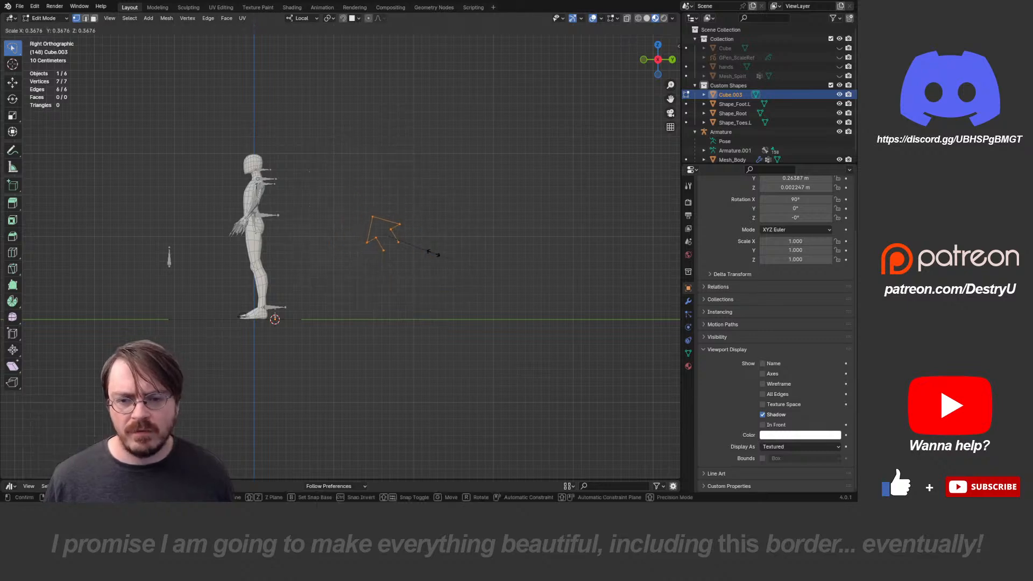
click(431, 252)
key(r)
key(Return)
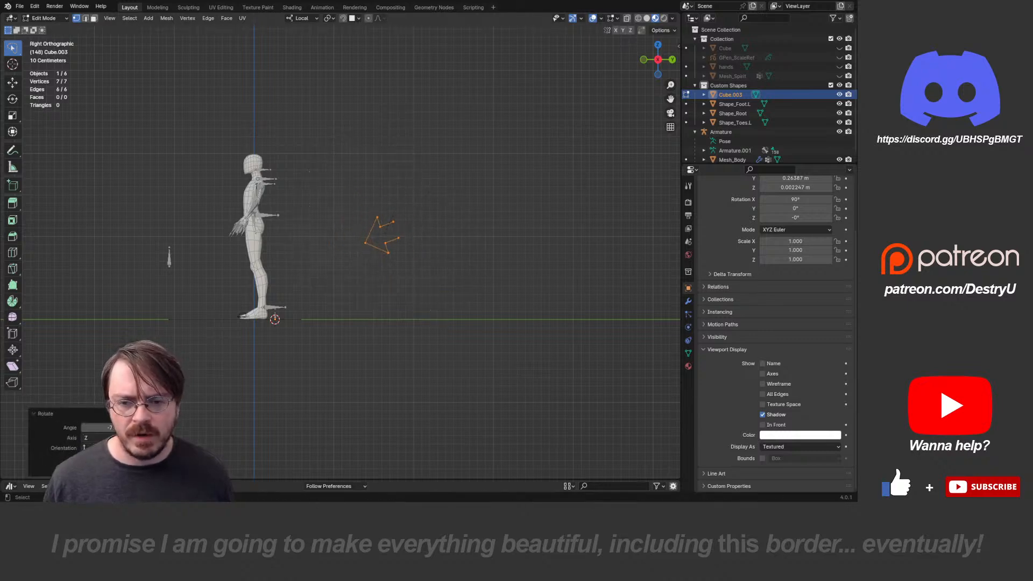
key(r)
key(Return)
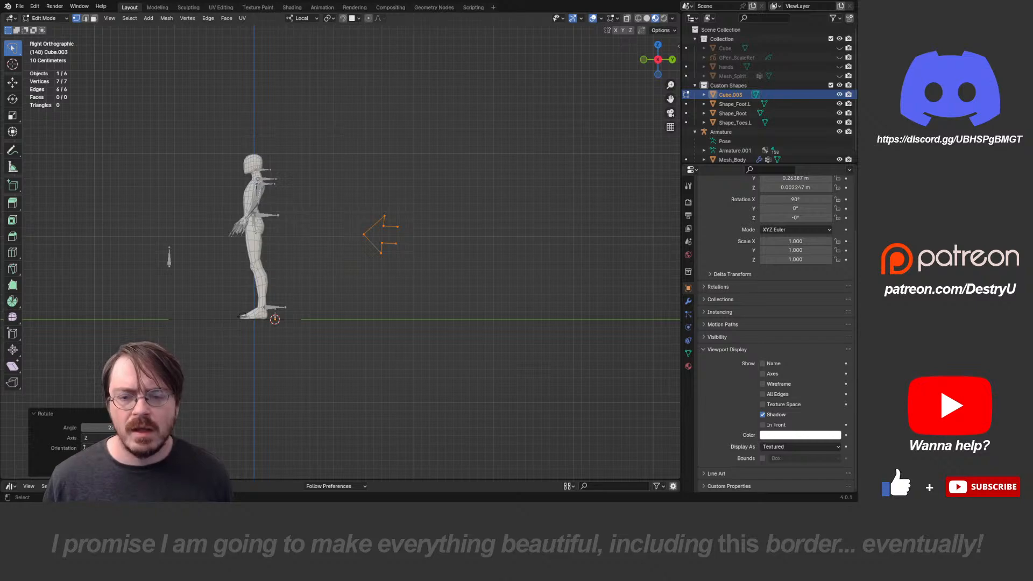
- Duplicate the two stem-end vertices away from the arrowhead, rotate the copies to begin a downward curve, and connect each pair with an edge
drag(390, 210, 403, 262)
key(shift+d)
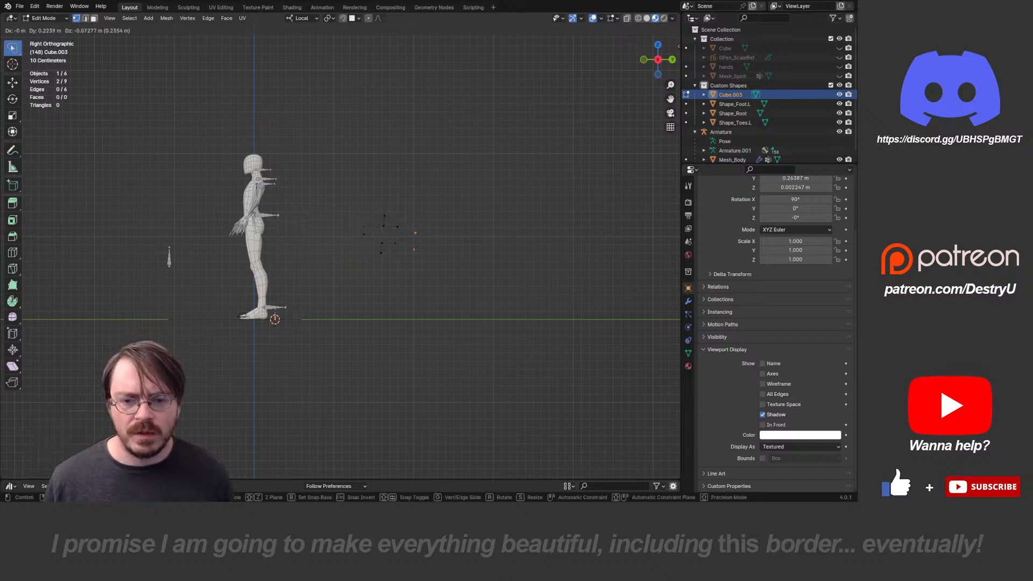
key(Return)
key(r)
key(Return)
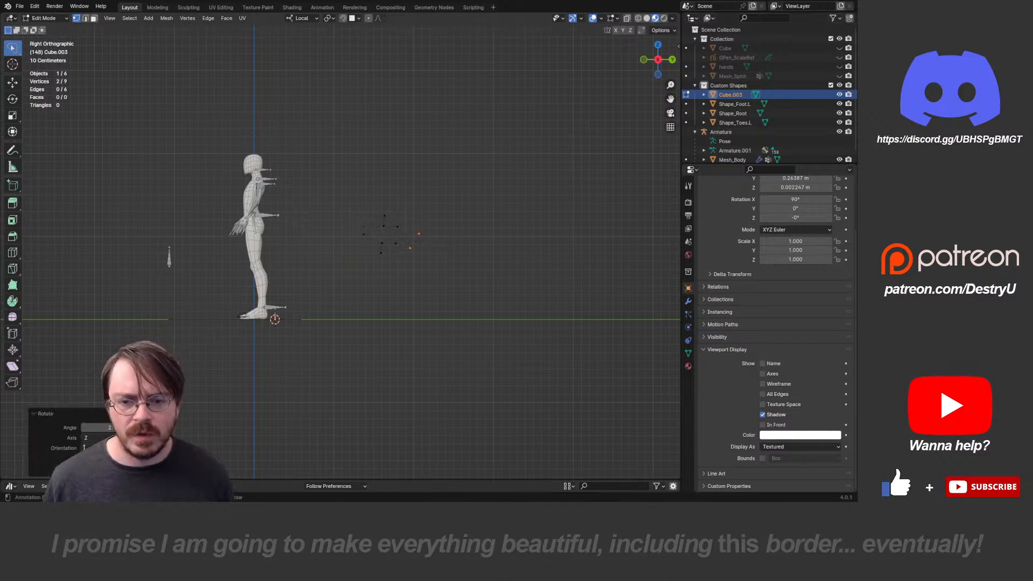
click(397, 226)
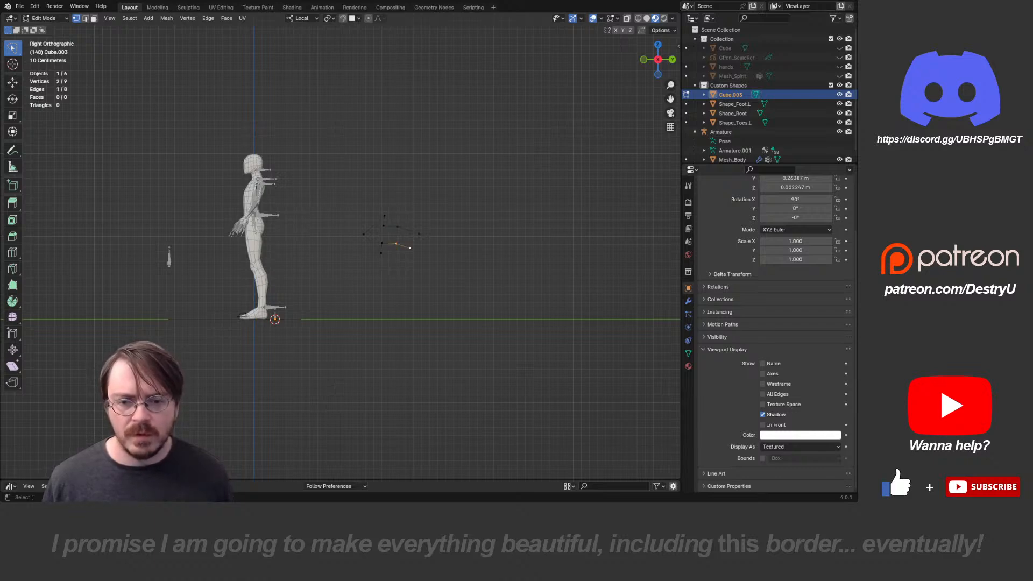
- Extrude the curved stem's two end vertices downward, then rotate and reposition them to continue the bend
drag(401, 226, 437, 272)
key(e)
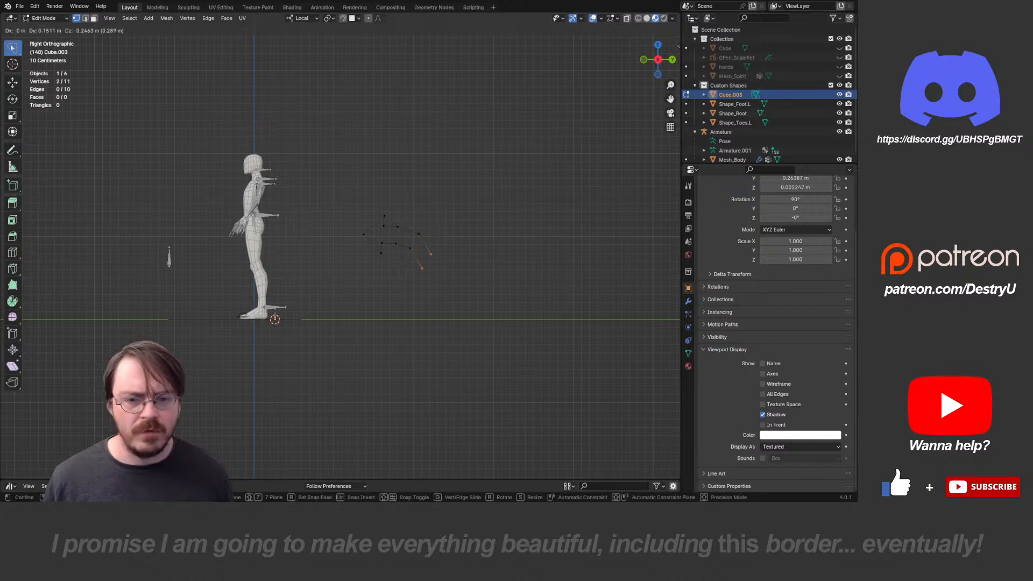
key(Return)
key(r)
click(468, 295)
key(g)
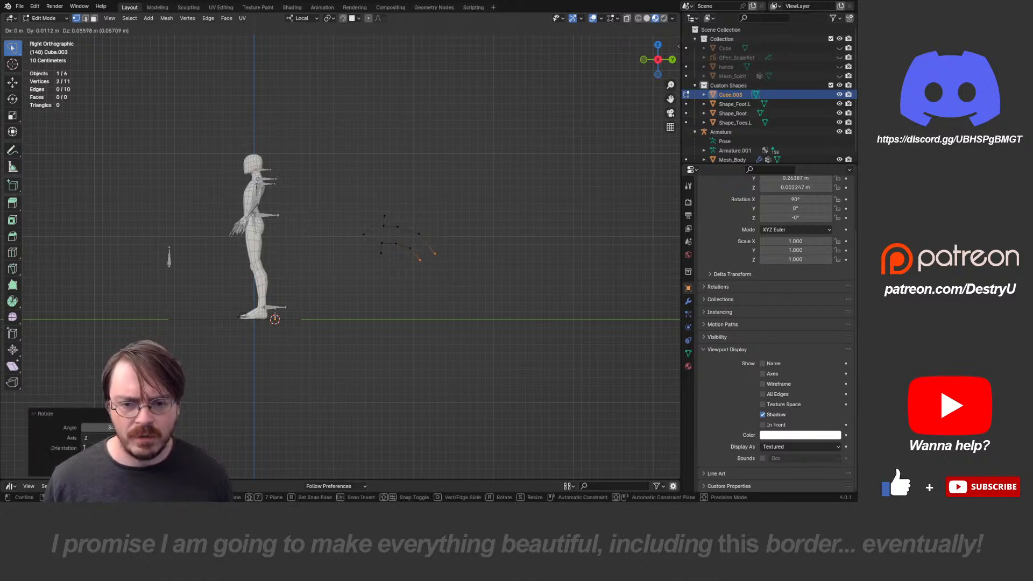
click(467, 290)
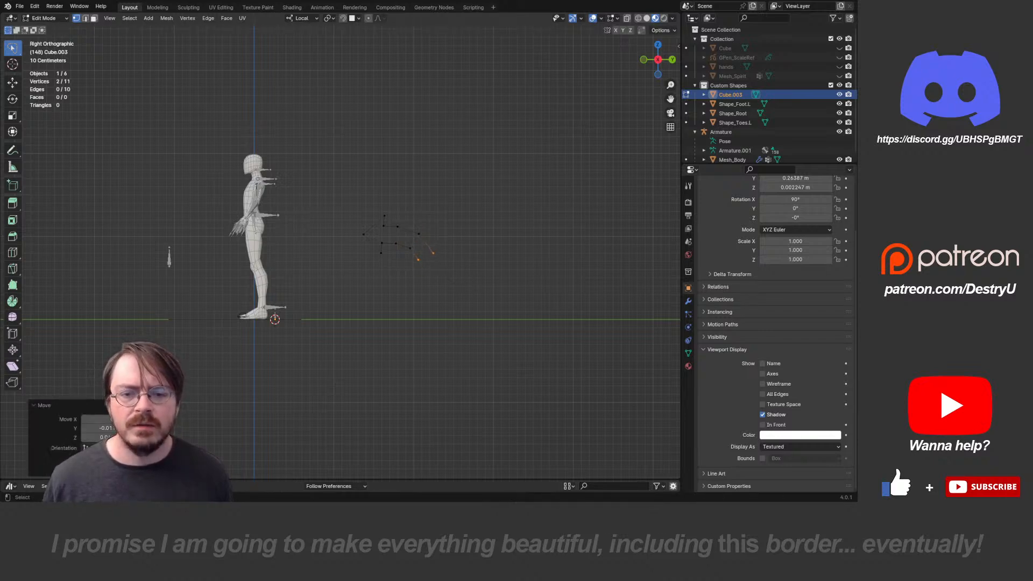
- Extrude the stem's end vertices again, levelling, repositioning and widening them so the stem ends pointing straight down
key(e)
click(461, 300)
key(r)
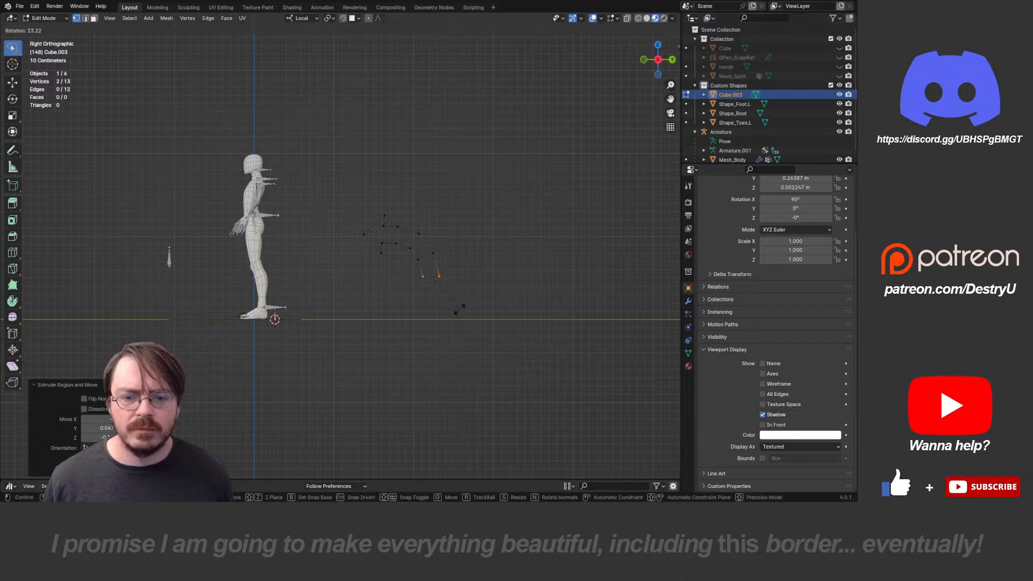
click(461, 308)
key(g)
click(459, 305)
key(s)
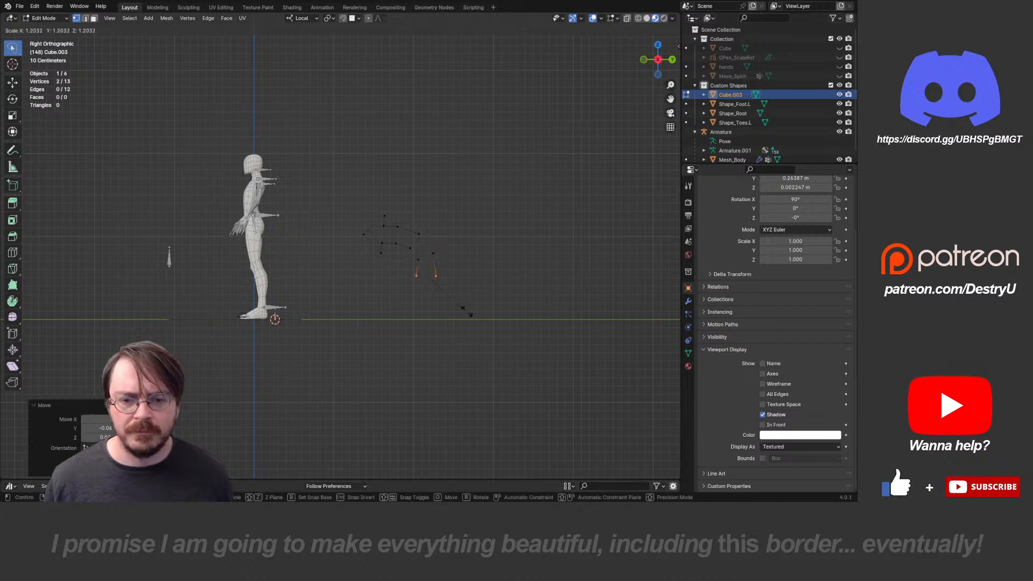
click(470, 314)
- Build a second arrowhead by extruding the stem ends outward, extruding them down, merging the new vertices, and centering the tip under the stem
key(e)
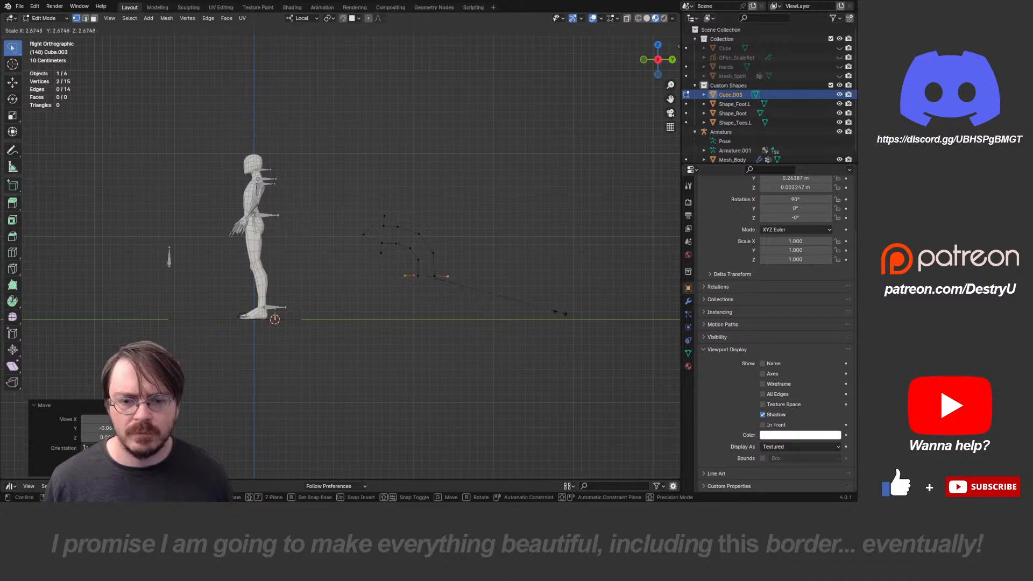
click(605, 316)
key(e)
click(473, 332)
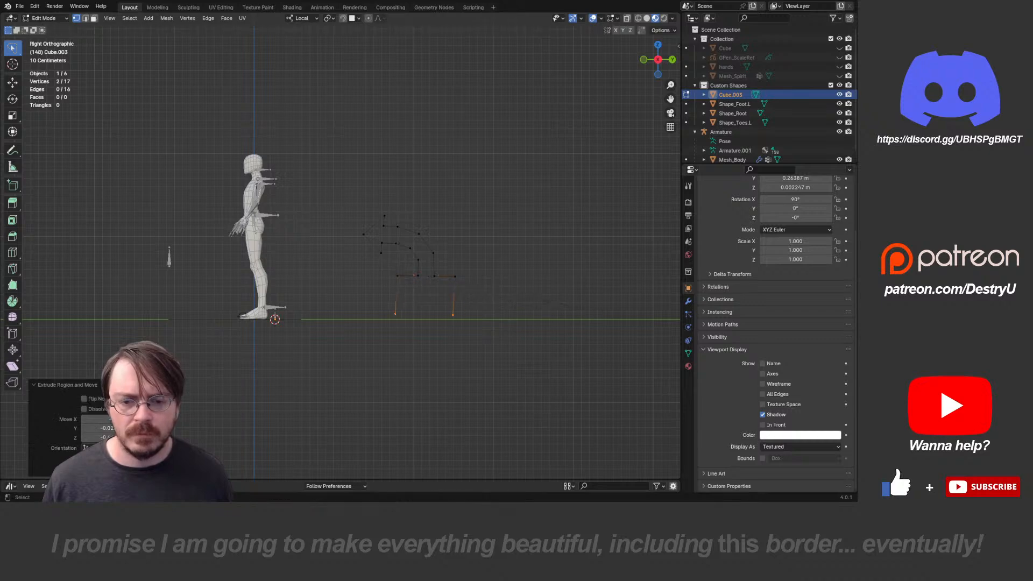
key(m)
click(473, 332)
mouse_move(435, 296)
mouse_down()
mouse_move(425, 329)
mouse_move(421, 317)
mouse_up()
key(g)
click(423, 315)
- Scale down the three vertices of the lower arrowhead and move them into line with the end of the stem
shift+click(455, 277)
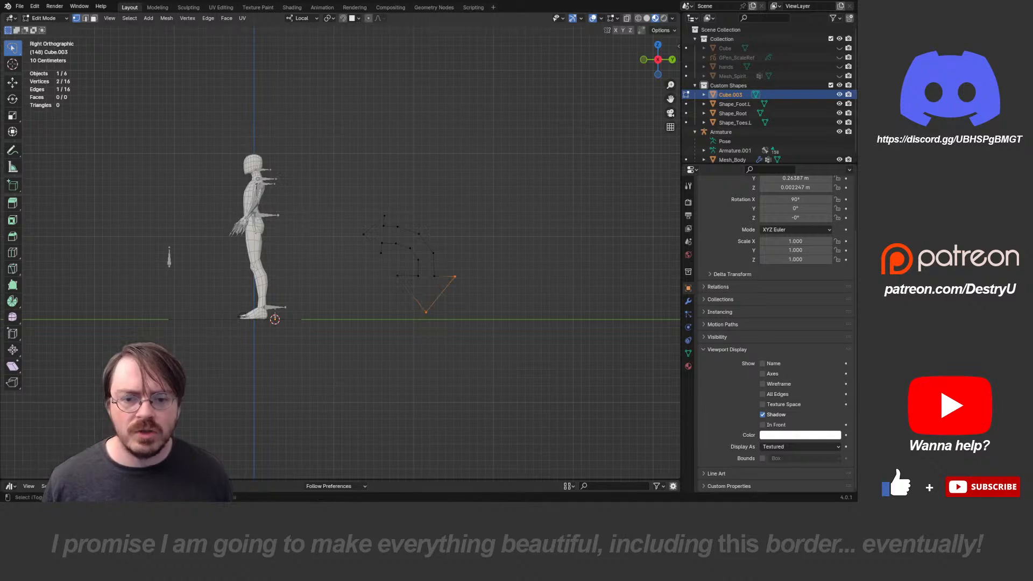
key(s)
key(Return)
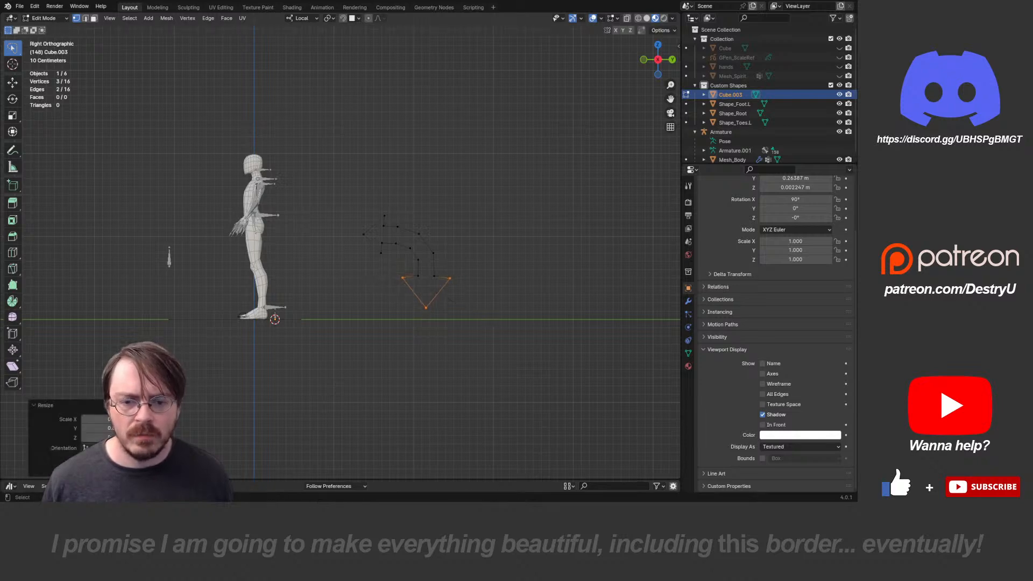
key(g)
key(Return)
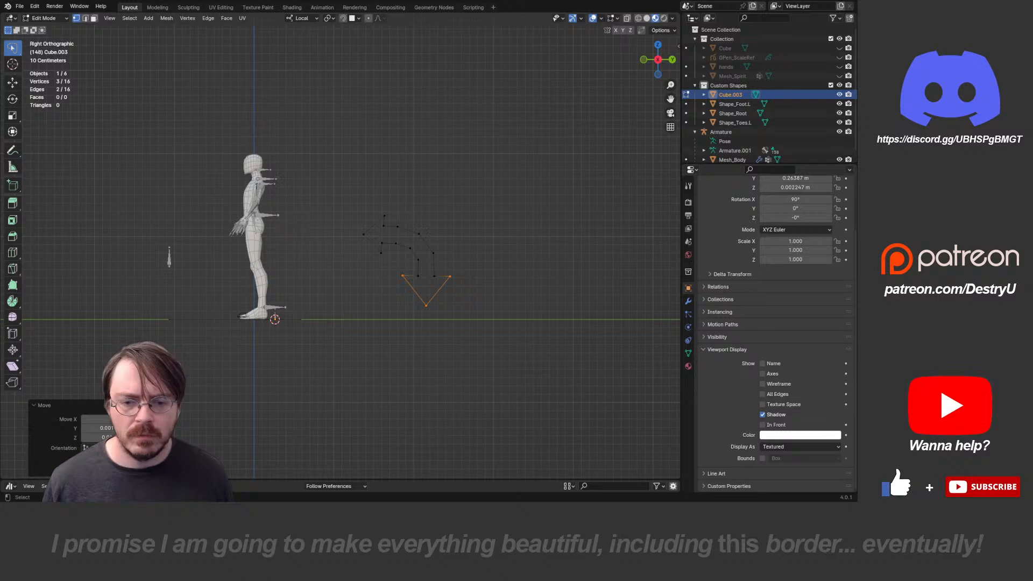
key(s)
key(Return)
key(g)
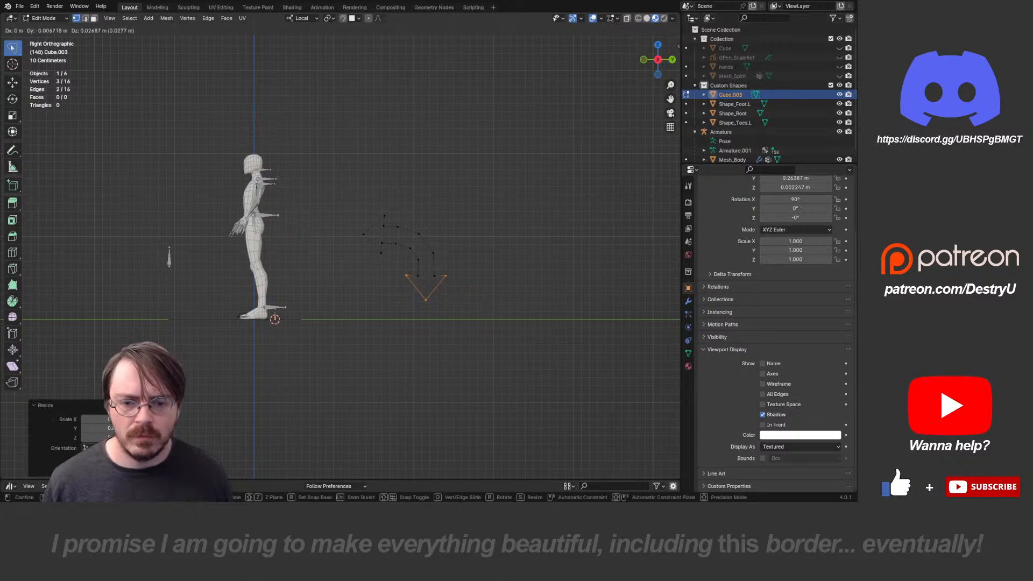
key(Return)
- Select the entire curved double arrow, move it beside the left heel bones, and scale it down
key(a)
key(s)
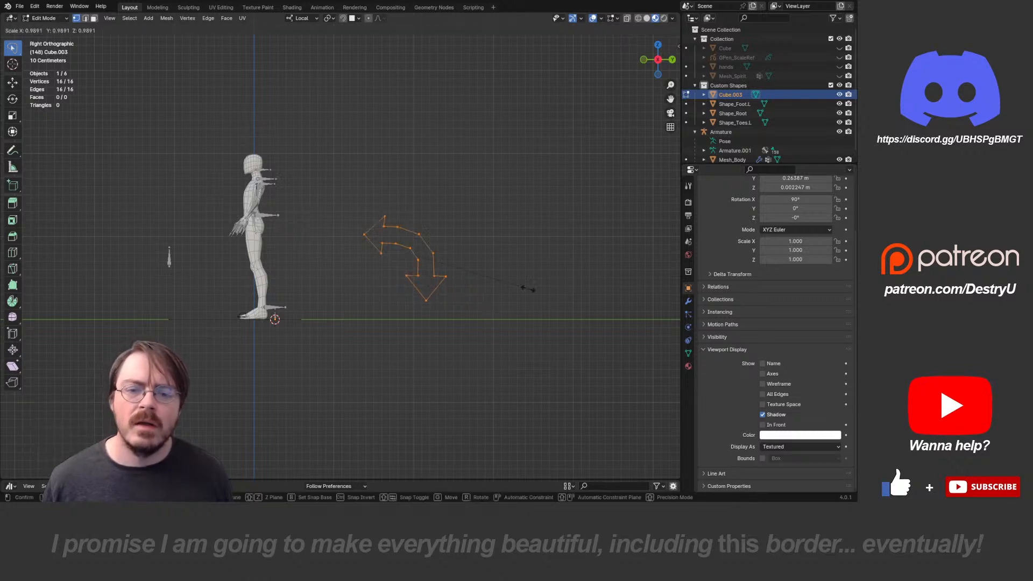
key(Return)
scroll(337, 246, up, 5)
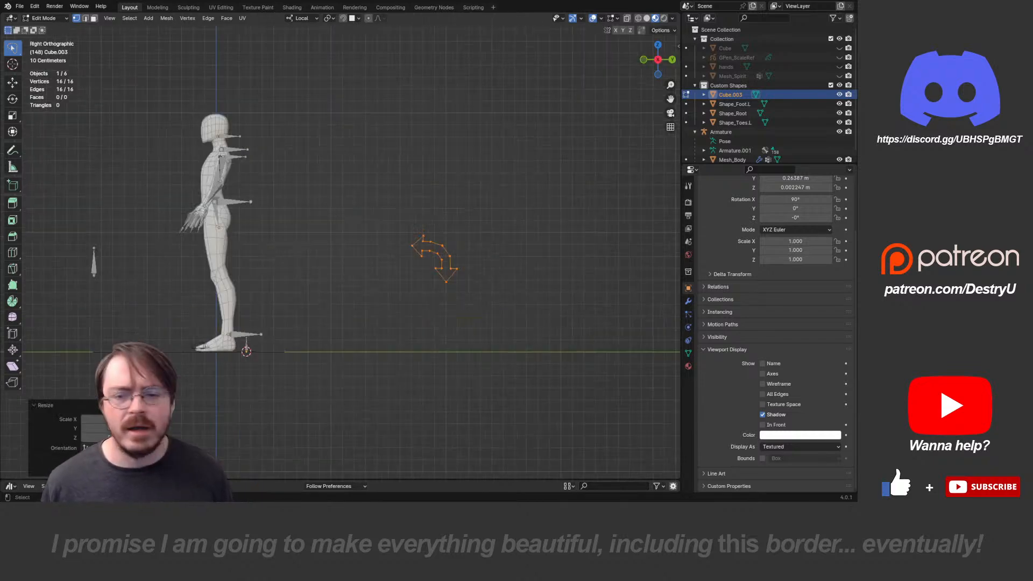
shift+middle_drag(555, 184, 601, 101)
key(g)
click(279, 230)
key(s)
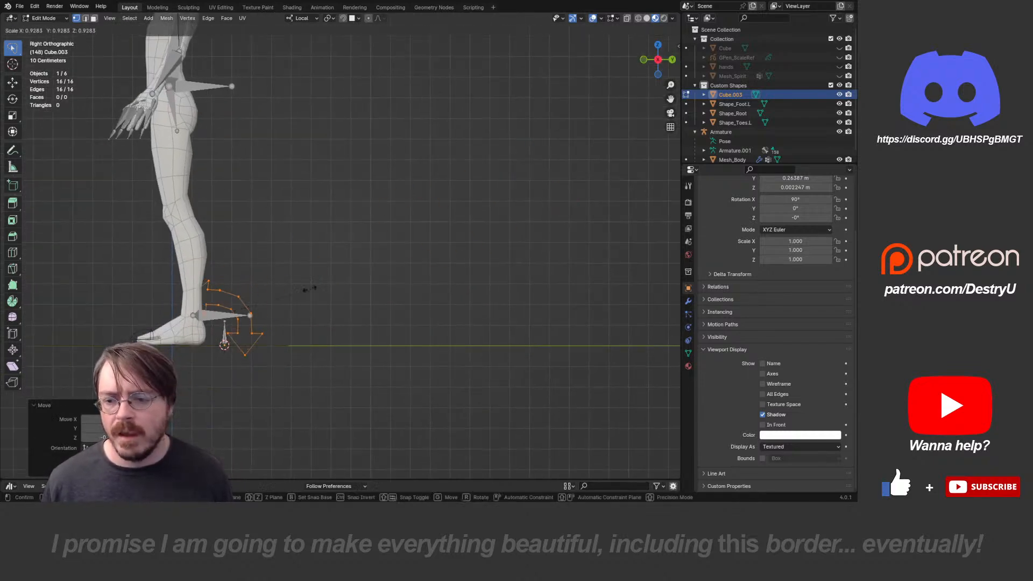
key(Return)
- Move the double arrow down so it curves around the lower part of the foot roll bone behind the heel
scroll(186, 346, up, 7)
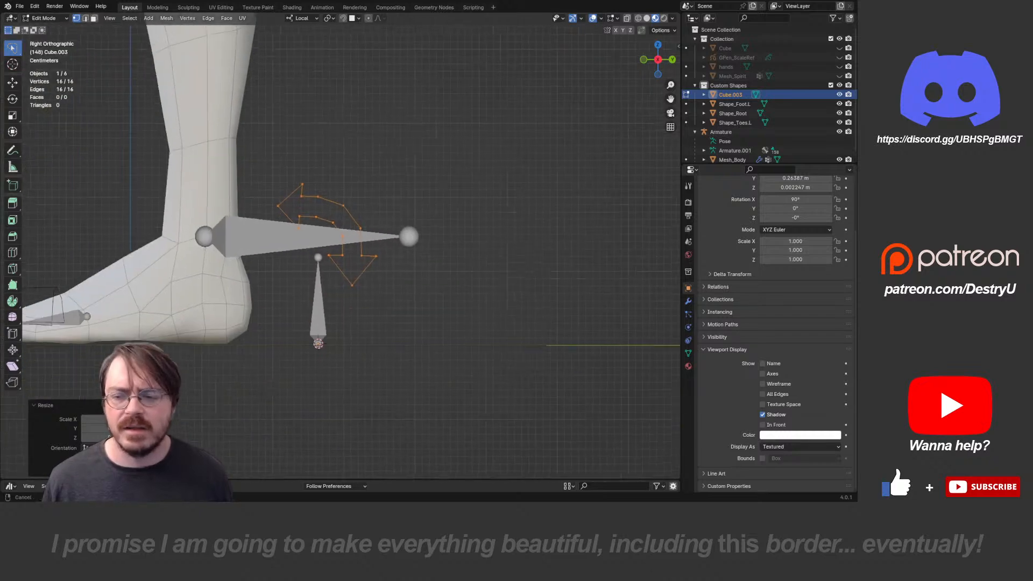
key(g)
key(Return)
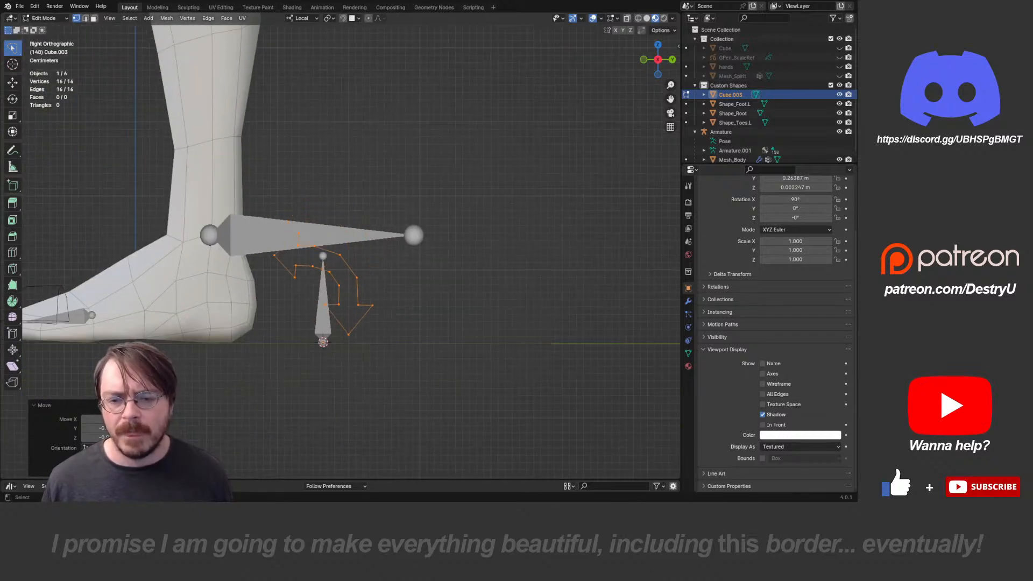
key(g)
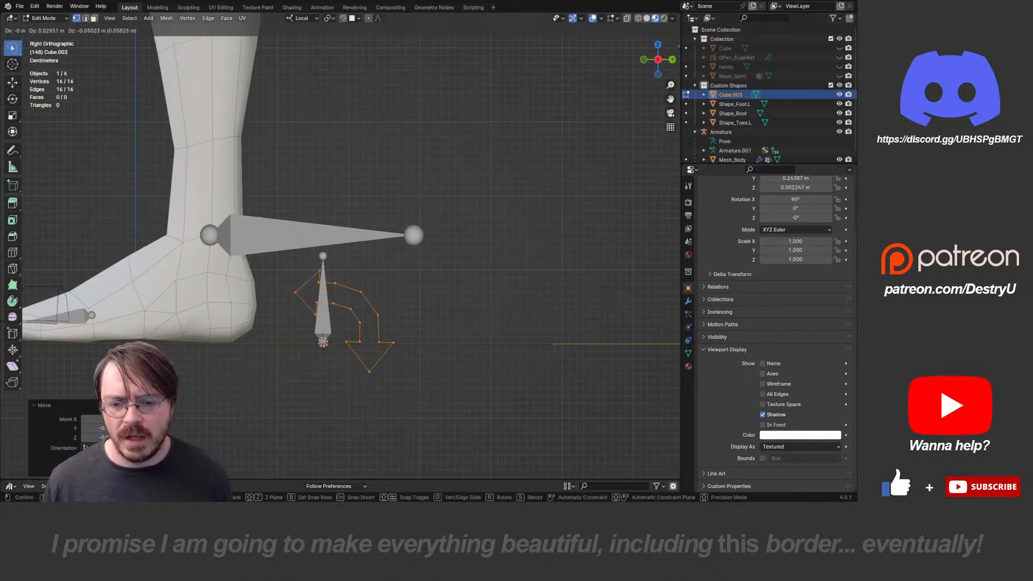
key(Return)
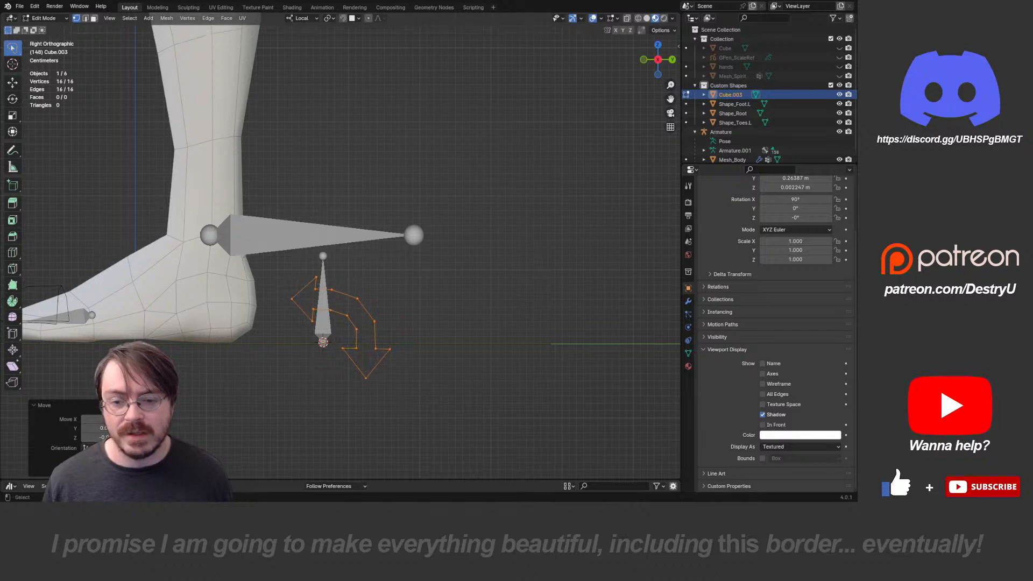
- Deselect the curved double arrow and finish editing its mesh
shift+middle_drag(344, 301, 315, 346)
key(KP_1)
key(KP_3)
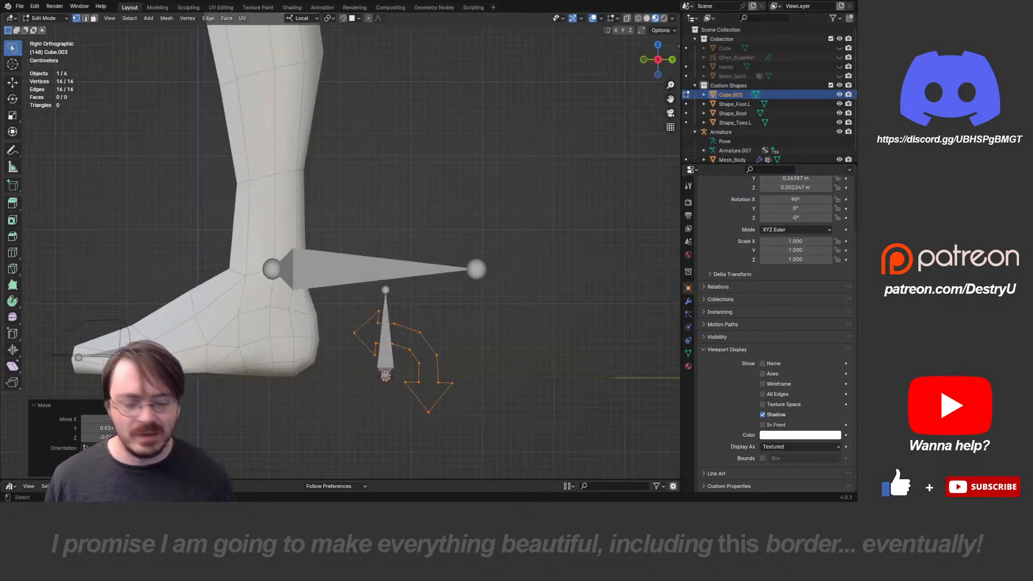
key(ctrl+KP_3)
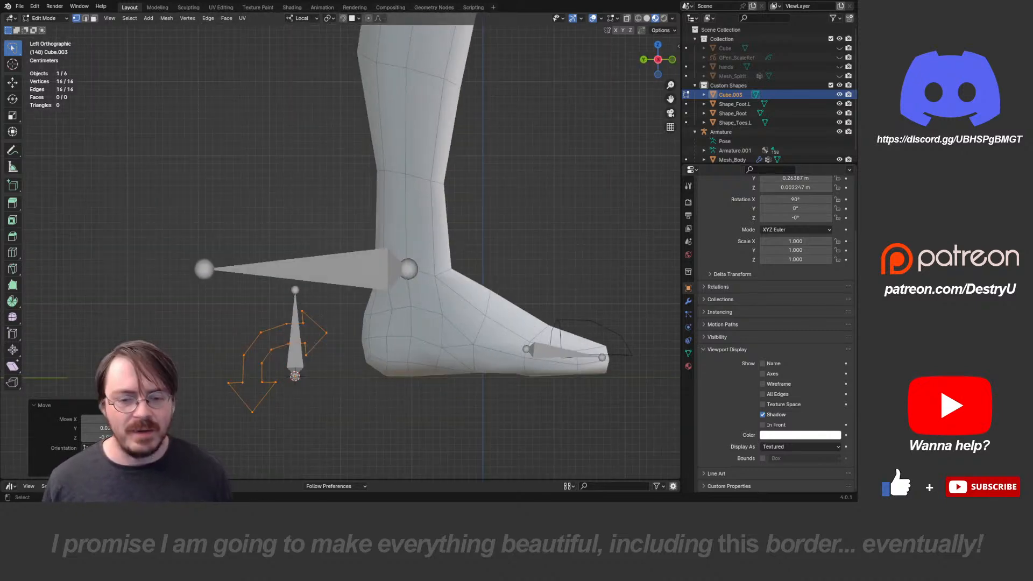
key(alt+a)
middle_drag(323, 345, 516, 360)
key(Tab)
- Set Cube.003 as the custom shape object of the Ctrl_FootRoll.L pose bone and turn off Scale to Bone Length
scroll(502, 353, down, 2)
click(370, 318)
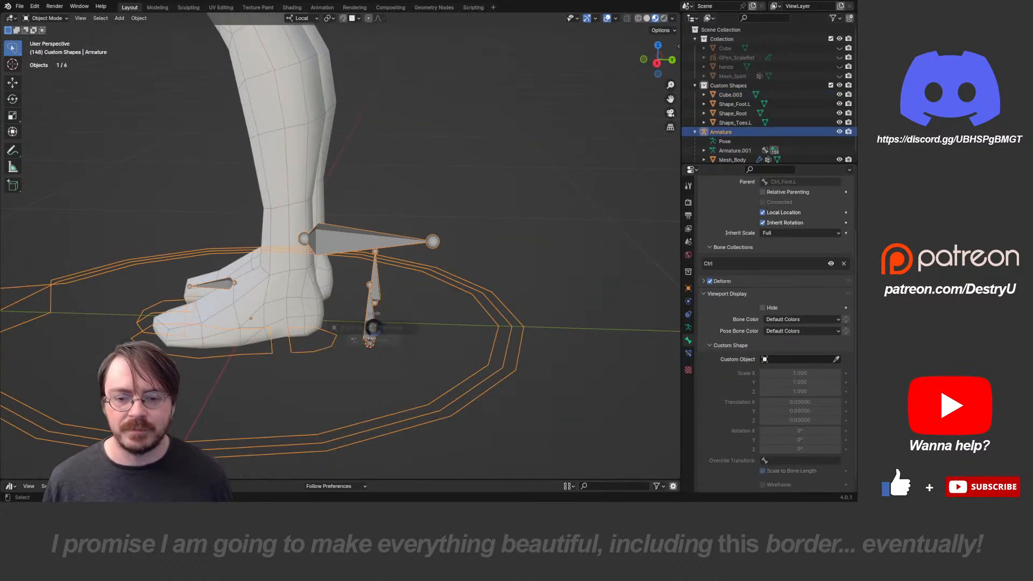
key(ctrl+Tab)
middle_drag(377, 320, 405, 319)
click(836, 384)
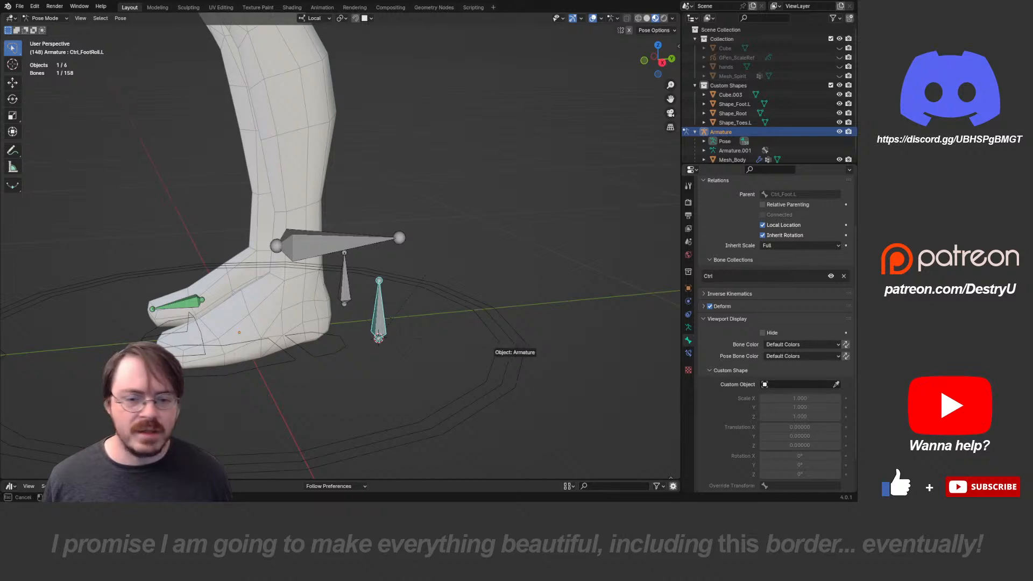
click(418, 339)
scroll(800, 435, down, 3)
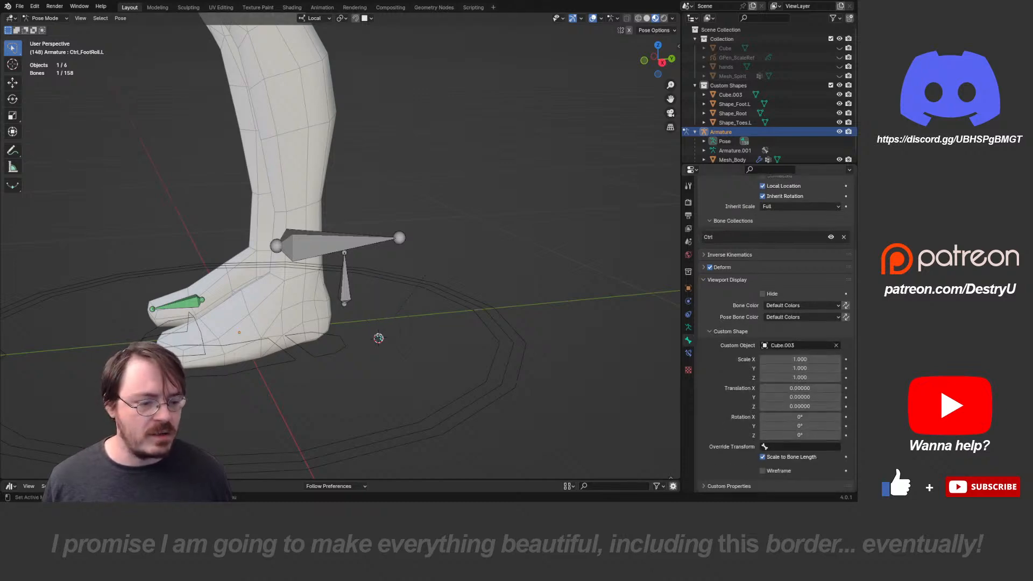
- Test-rotate the Ctrl_FootRoll.L bone through its double-arrow shape in pose mode and cancel the rotation
key(ctrl+Tab)
middle_drag(432, 362, 347, 333)
click(357, 349)
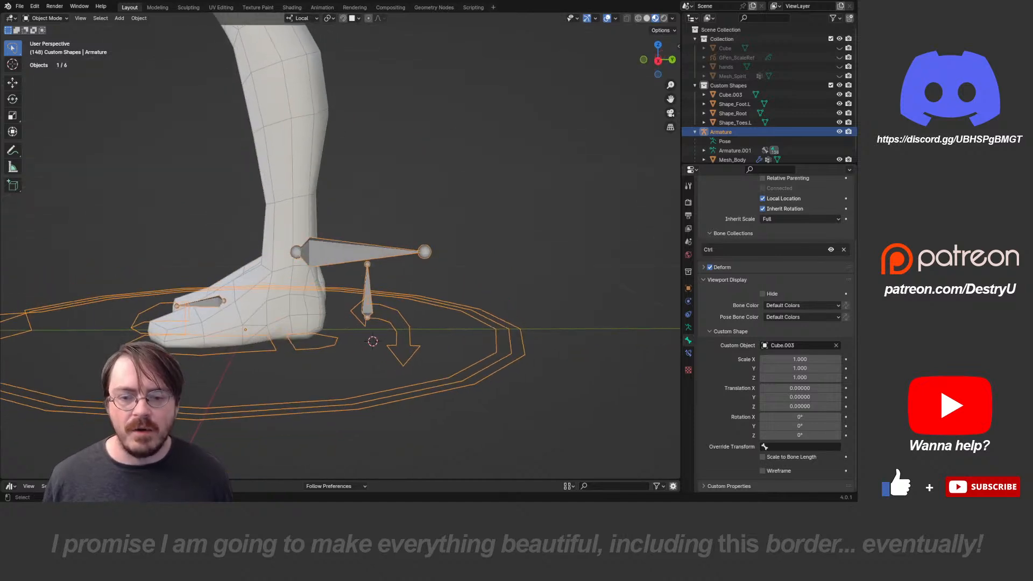
key(ctrl+Tab)
click(404, 370)
key(r)
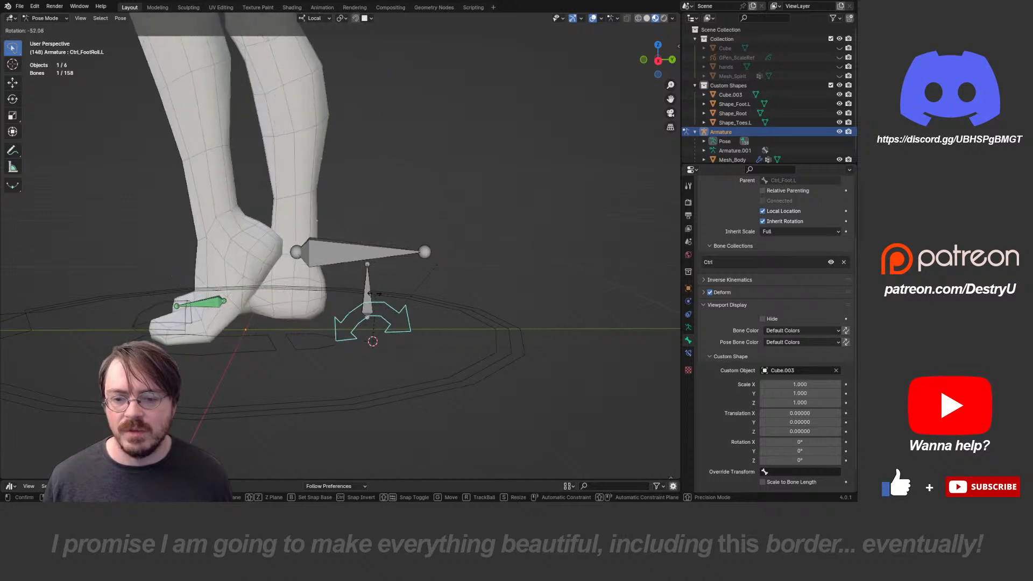
right_click(381, 296)
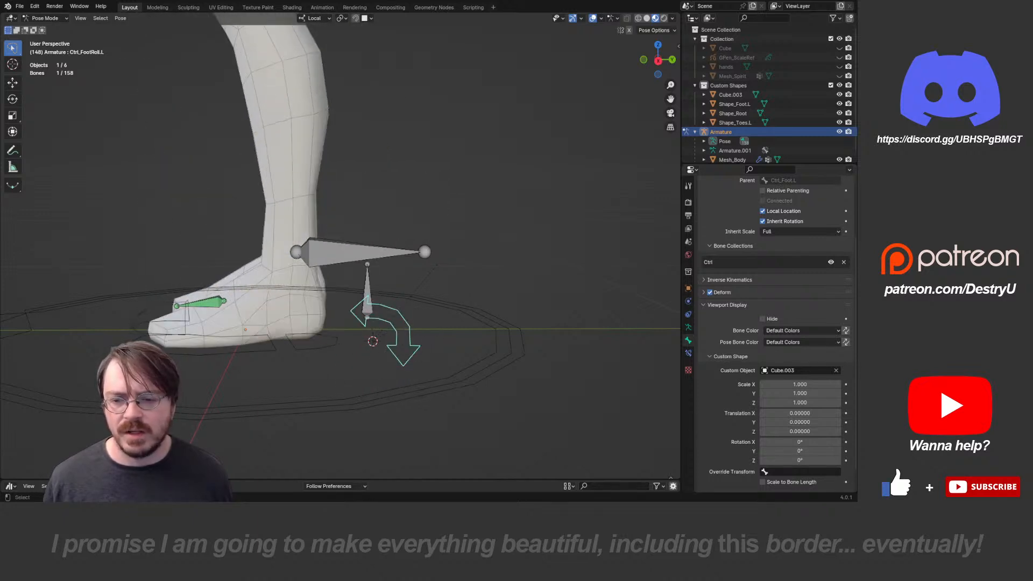
- Test-rotate the Ctrl_Toes.L bone and test-move the Ctrl_Foot.L bone, cancelling both transforms
click(161, 304)
key(r)
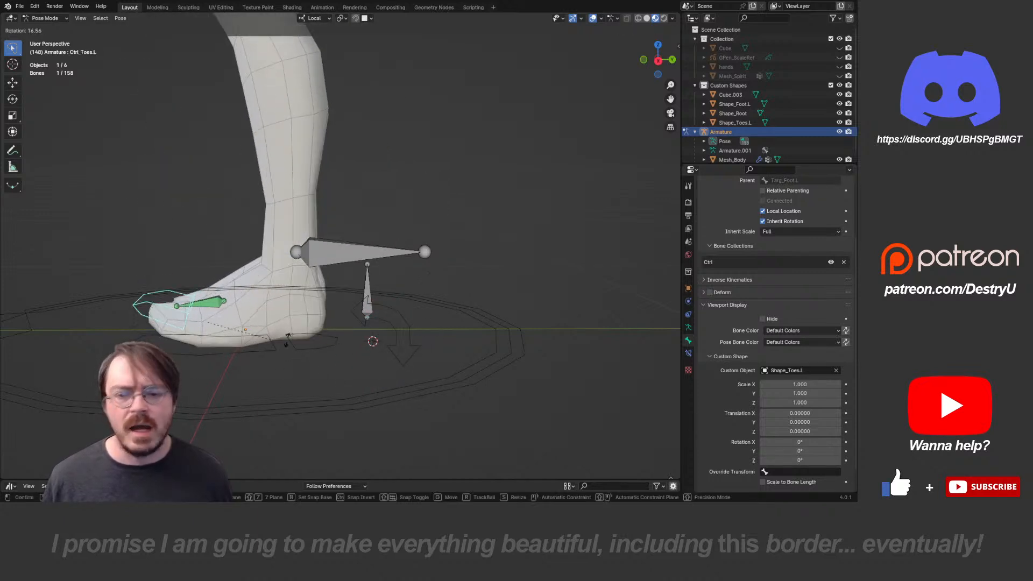
right_click(156, 301)
click(245, 351)
key(g)
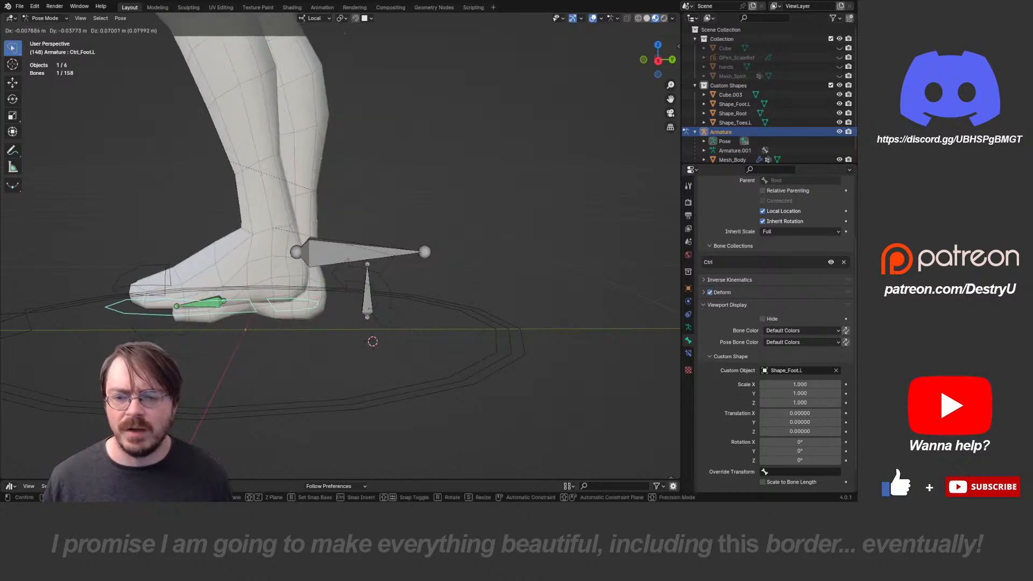
right_click(236, 339)
- Snap the 3D cursor to the Tool_LegPole.L bone in front of the left knee
scroll(242, 334, down, 3)
shift+middle_drag(243, 334, 272, 371)
middle_drag(350, 269, 269, 299)
shift+middle_drag(269, 258, 291, 307)
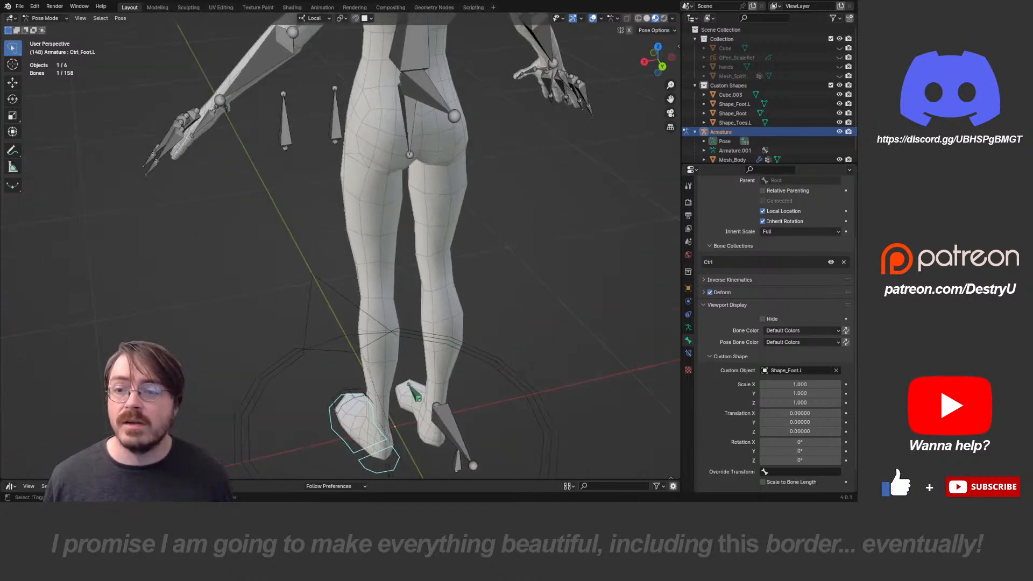
click(285, 126)
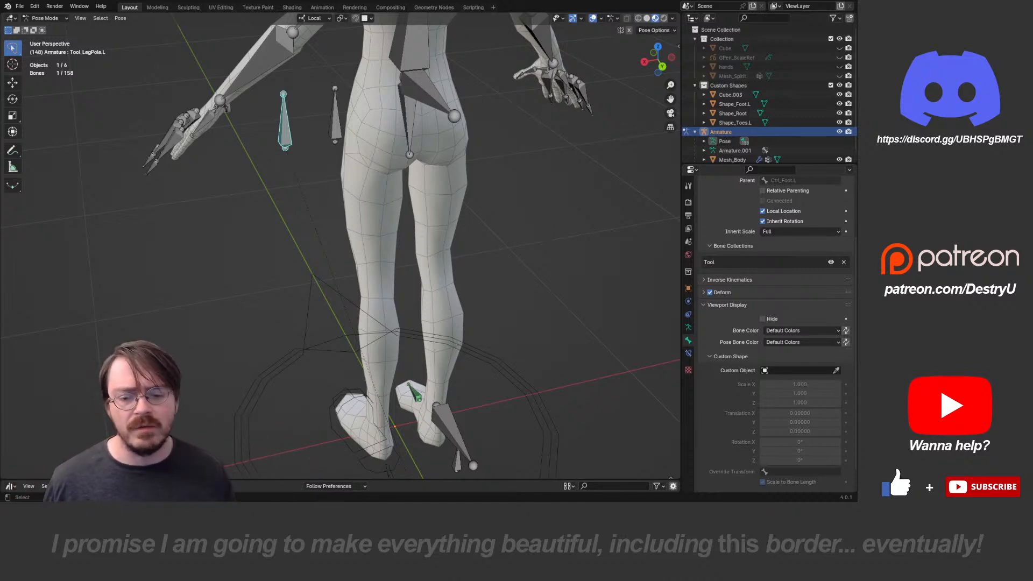
middle_drag(301, 215, 406, 200)
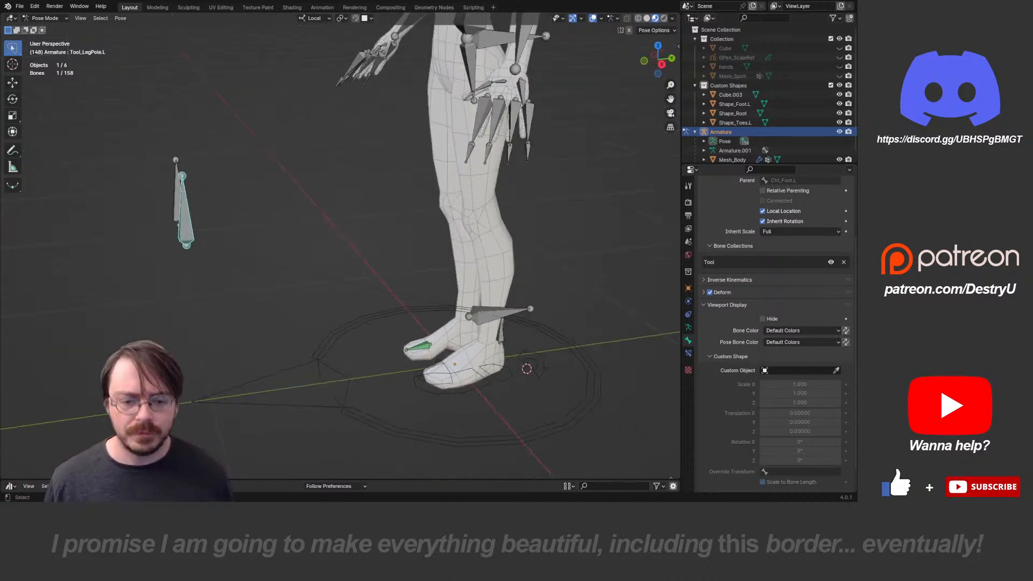
key(KP_3)
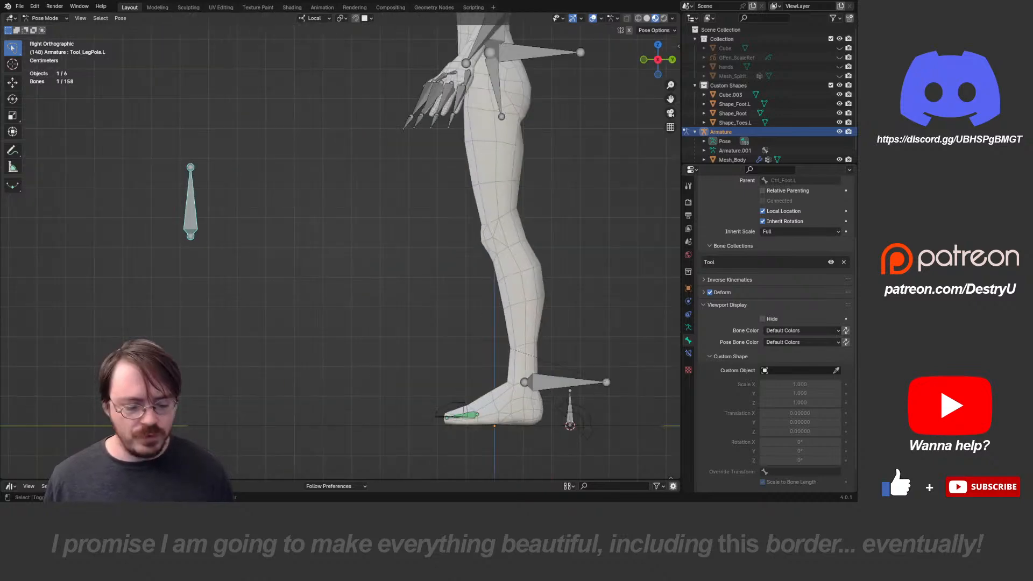
key(KP_1)
key(ctrl+Tab)
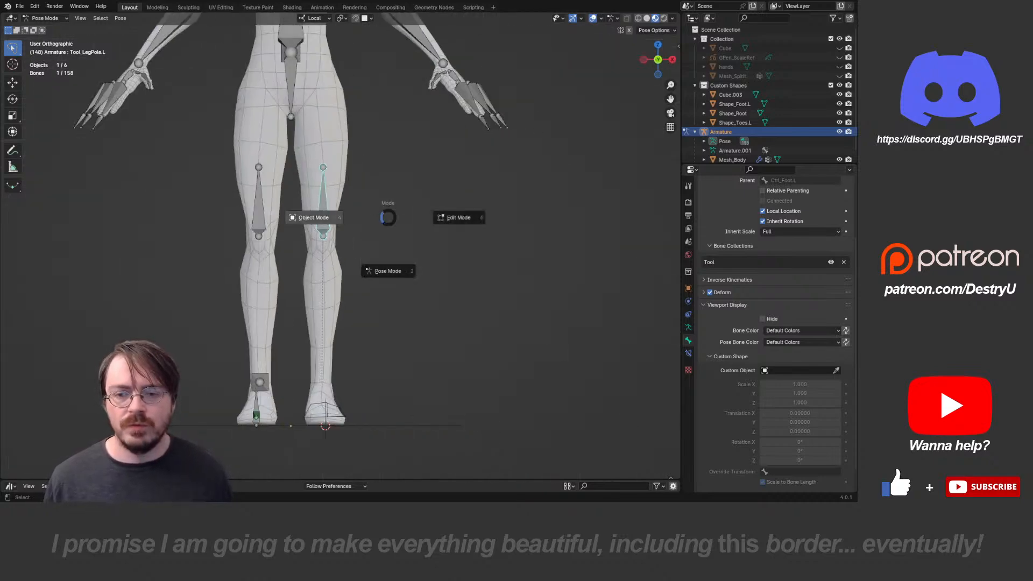
click(312, 217)
key(ctrl+Tab)
click(323, 265)
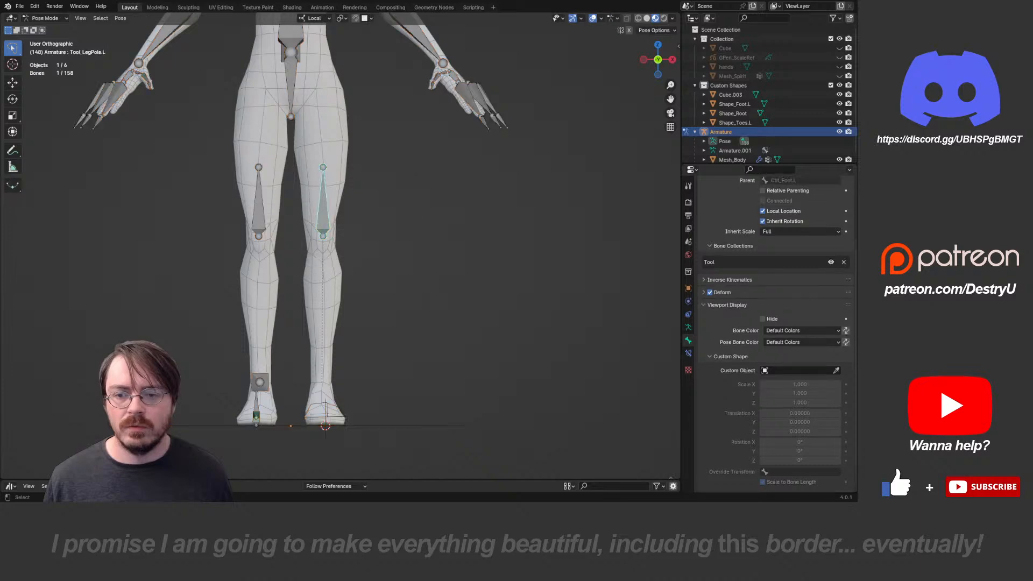
key(shift+s)
click(349, 280)
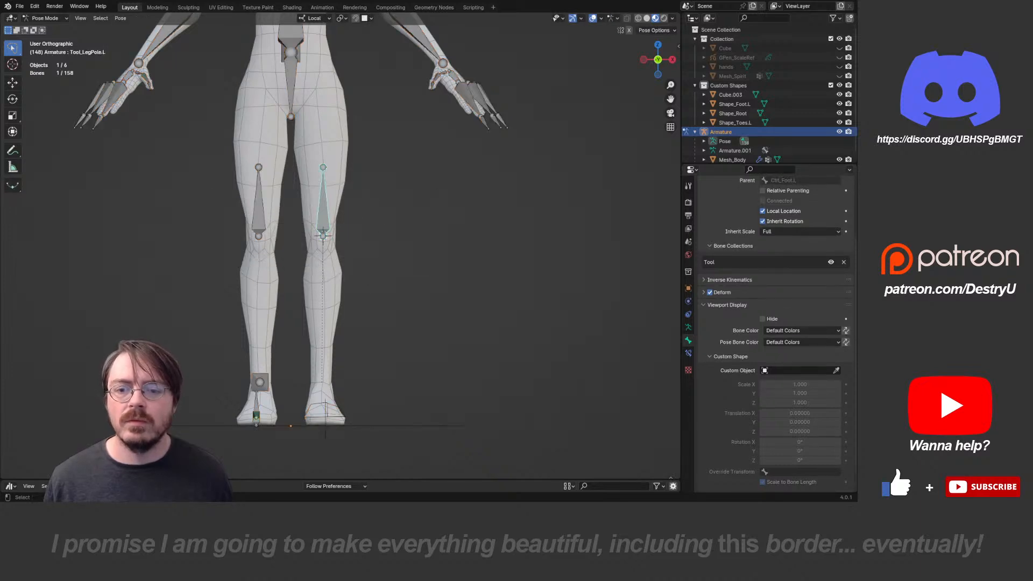
- Return to object mode and add a cube mesh at the 3D cursor in the Custom Shapes collection
key(ctrl+Tab)
click(295, 279)
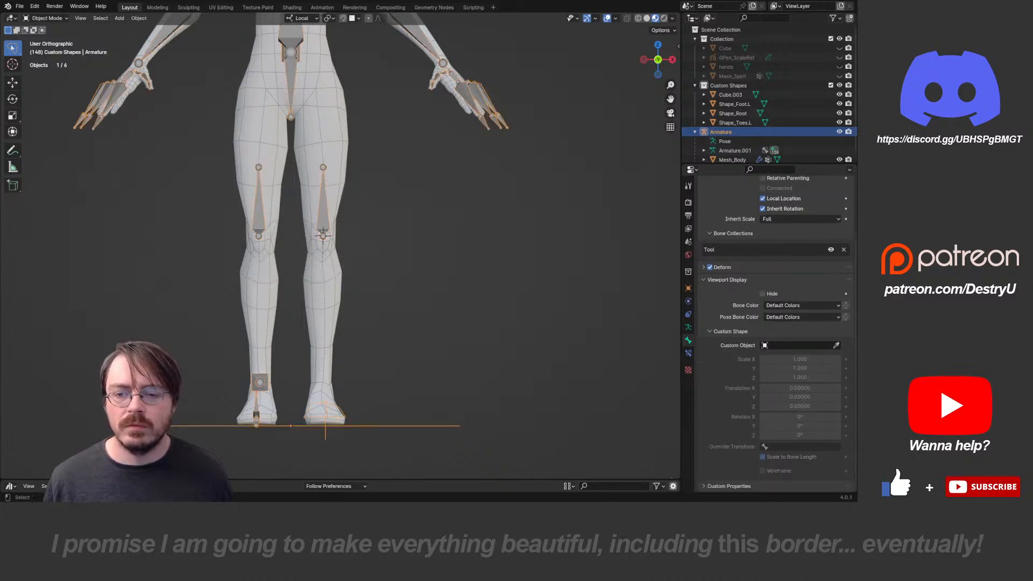
key(shift+a)
click(398, 232)
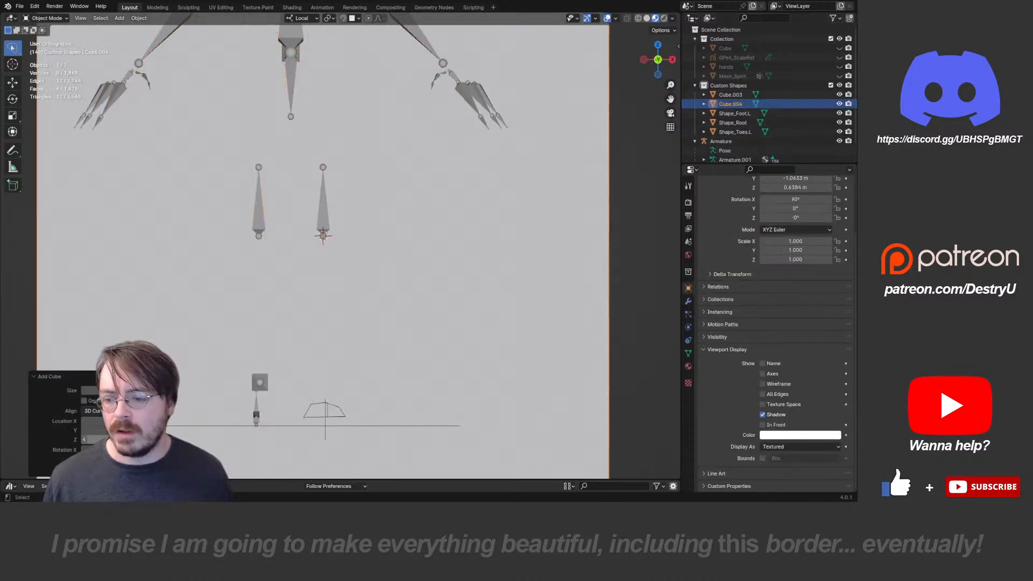
- Open the new cube's mesh for editing and delete all of its vertices
key(ctrl+Tab)
click(379, 256)
middle_drag(379, 257, 327, 267)
key(alt+a)
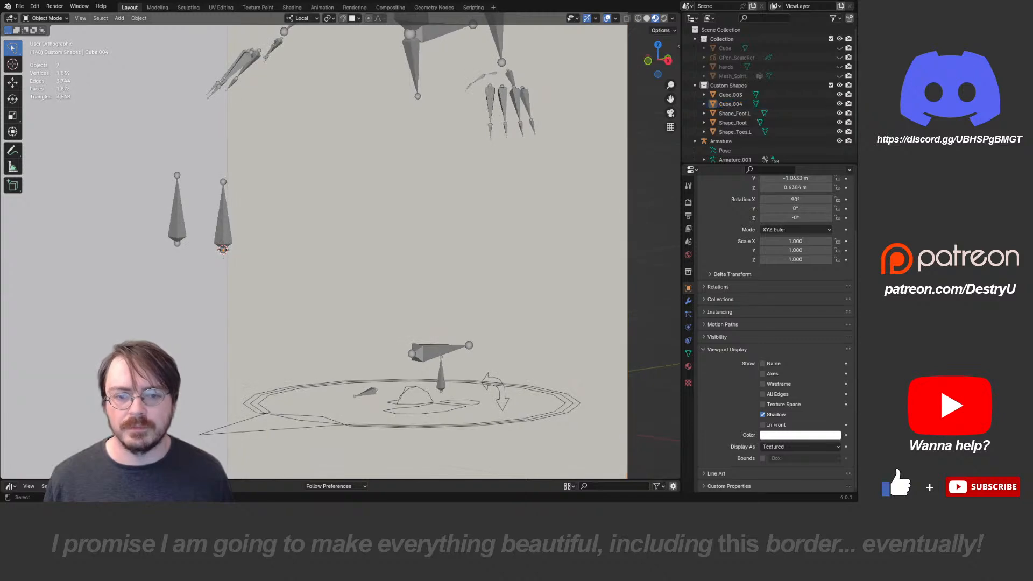
scroll(223, 249, down, 5)
key(Tab)
key(x)
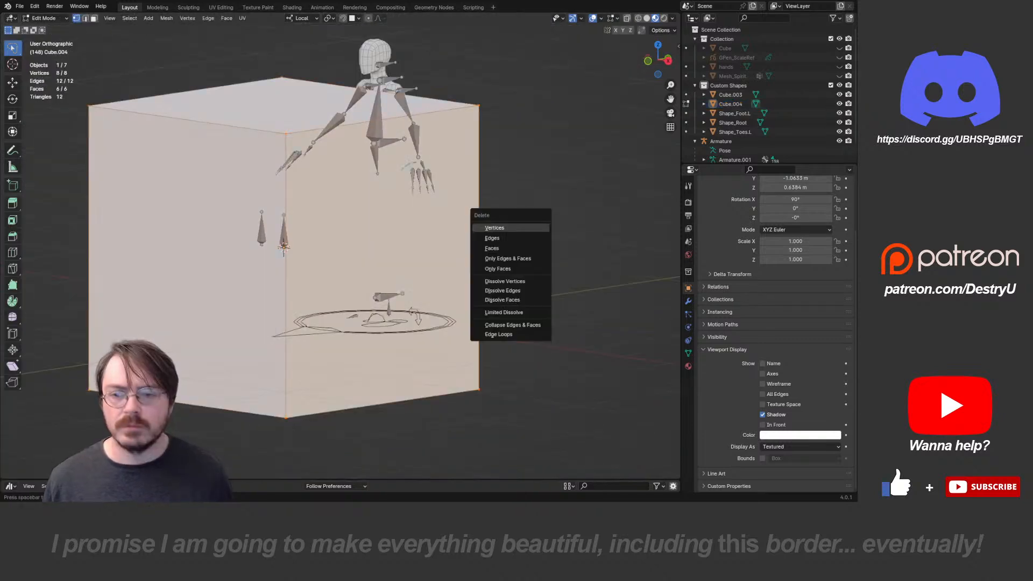
key(Return)
- Add a 16-vertex circle inside the empty mesh, rotate it 90° about X to face front, and scale it down
key(KP_1)
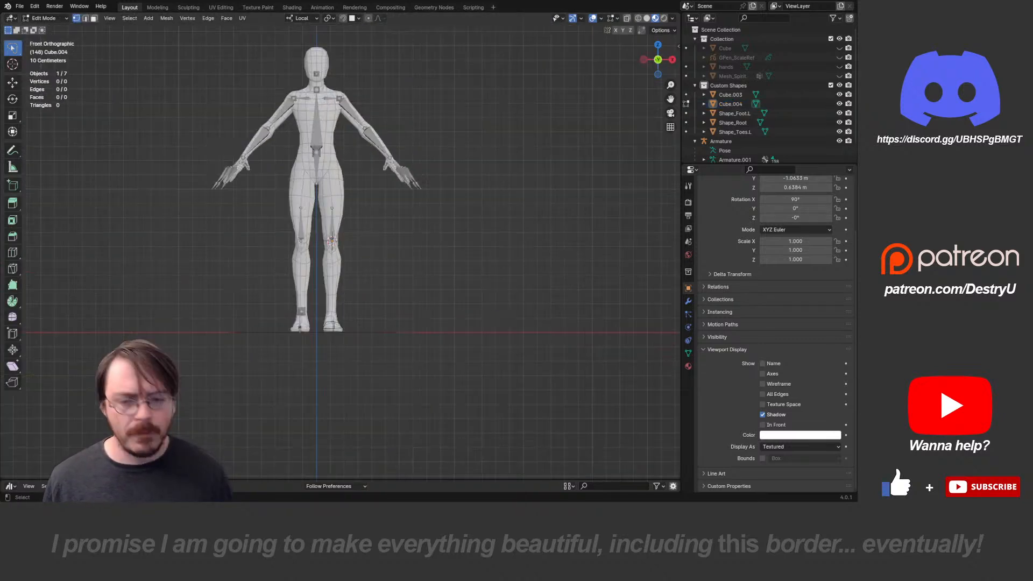
key(shift+a)
key(Return)
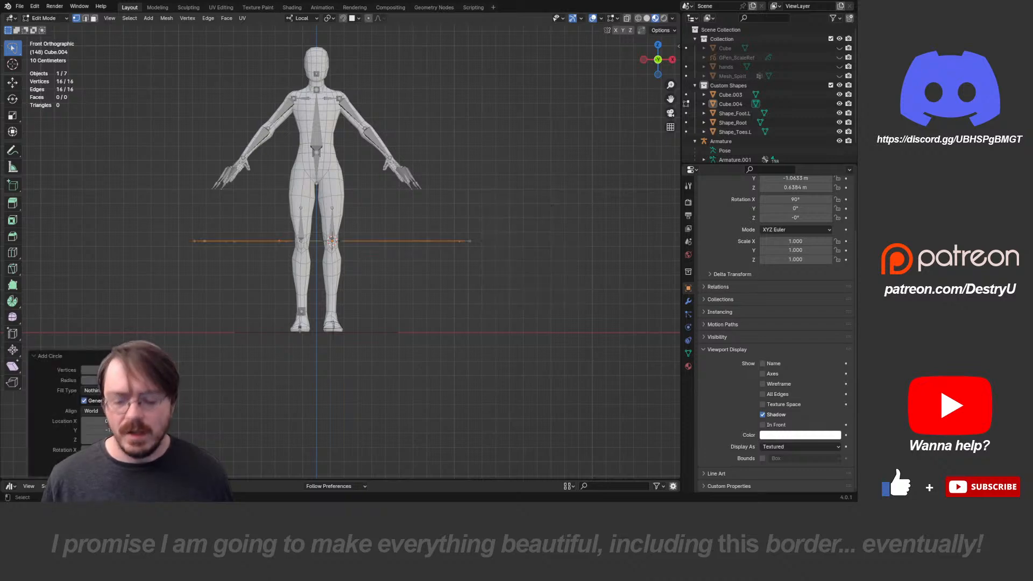
text(rx90)
key(Return)
key(s)
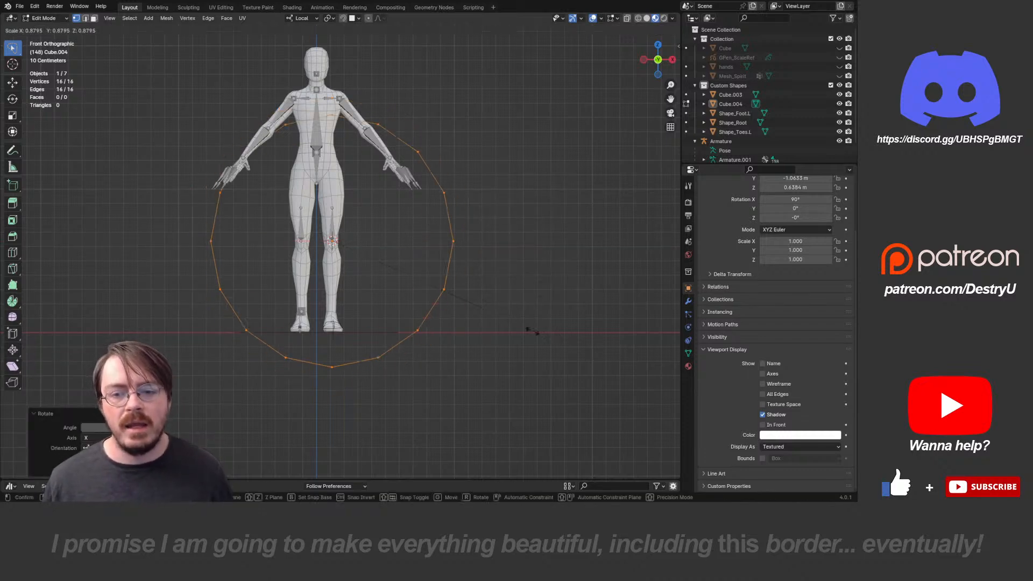
click(423, 289)
- Duplicate the circle twice, scaling each copy inward to form three concentric rings
key(shift+d)
key(s)
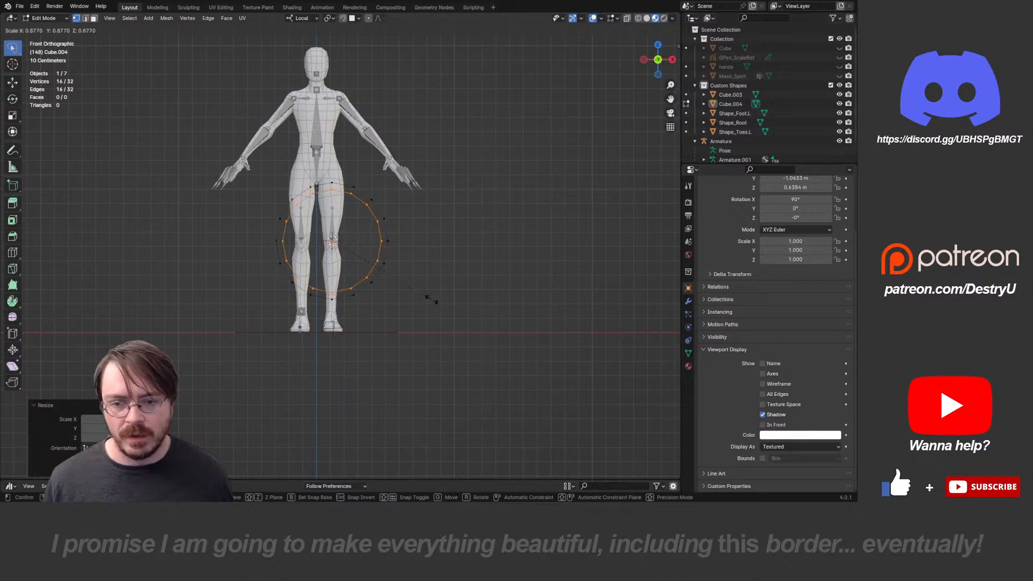
click(431, 299)
key(shift+d)
key(s)
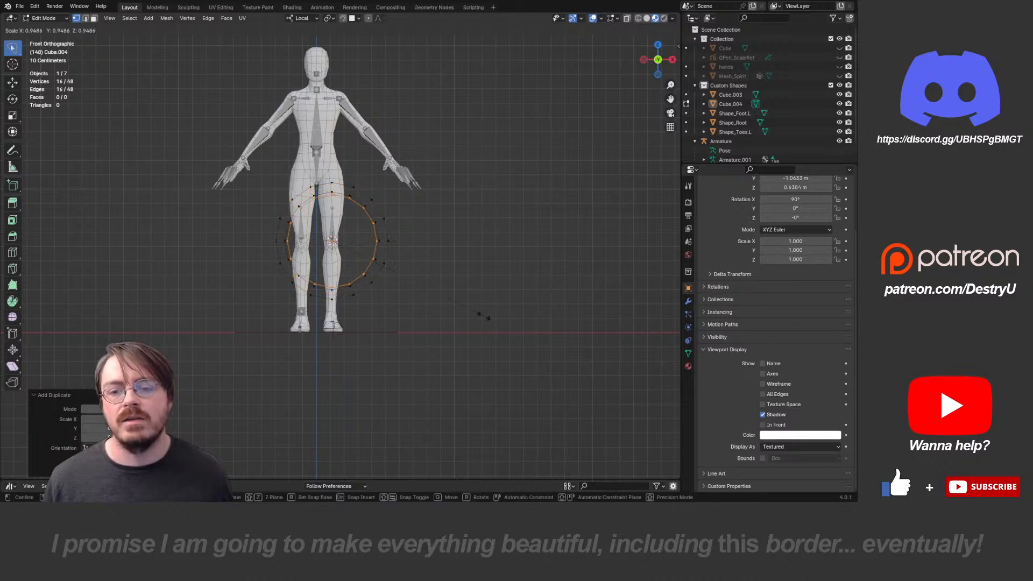
click(391, 273)
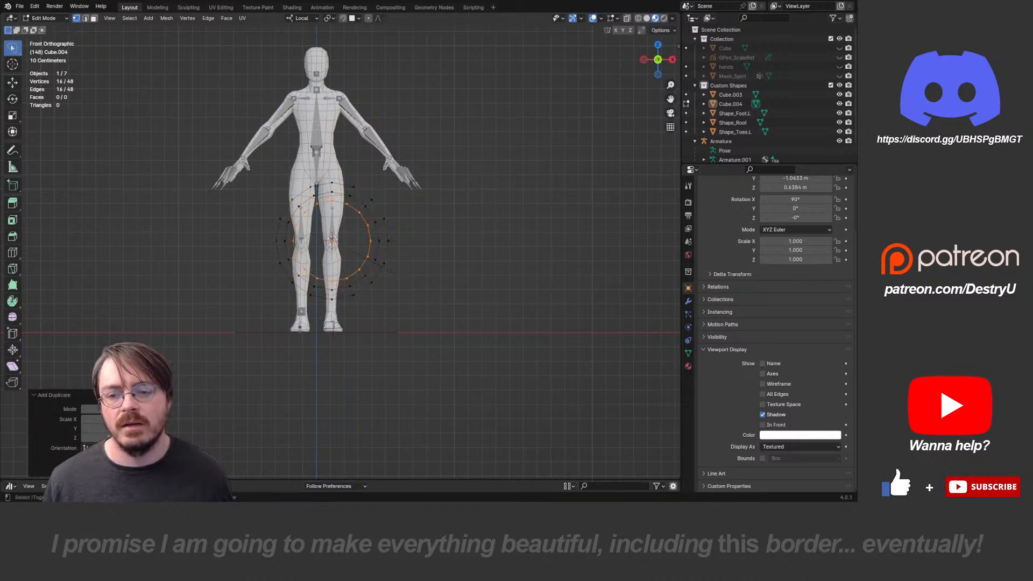
- Delete the middle ring and scale the innermost ring down to a small circle around the left knee
scroll(332, 241, up, 3)
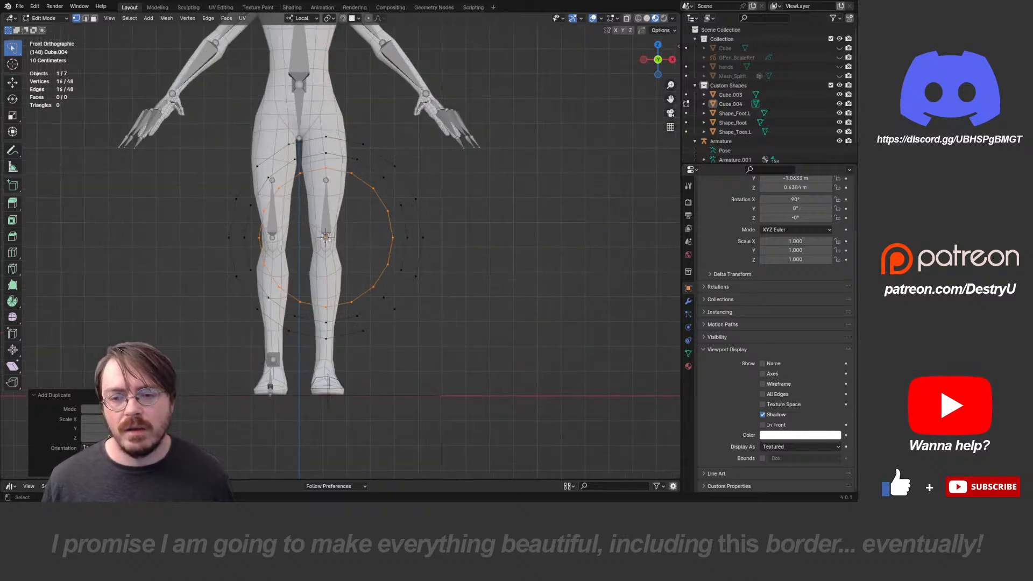
key(s)
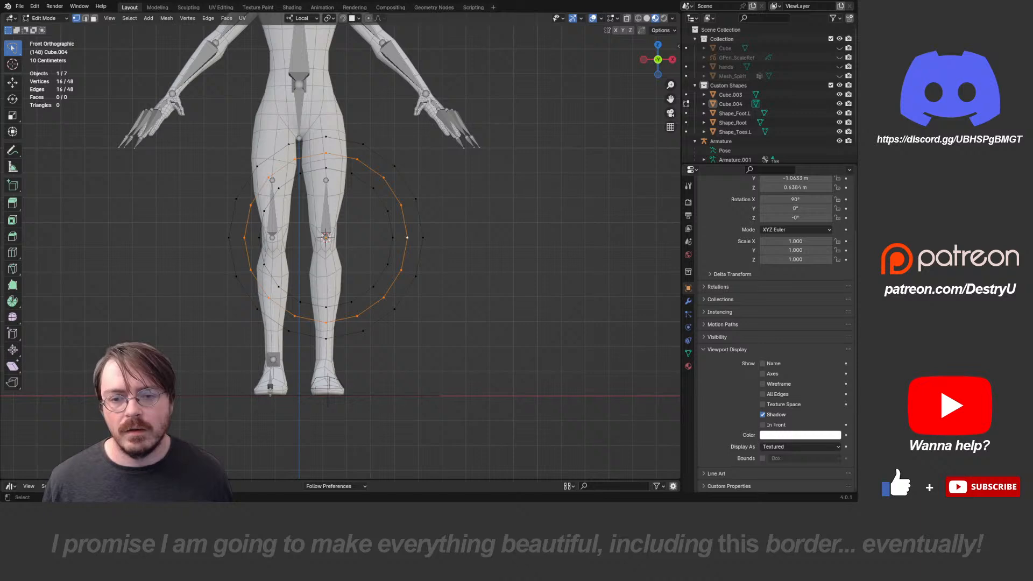
key(x)
click(525, 285)
alt+click(389, 274)
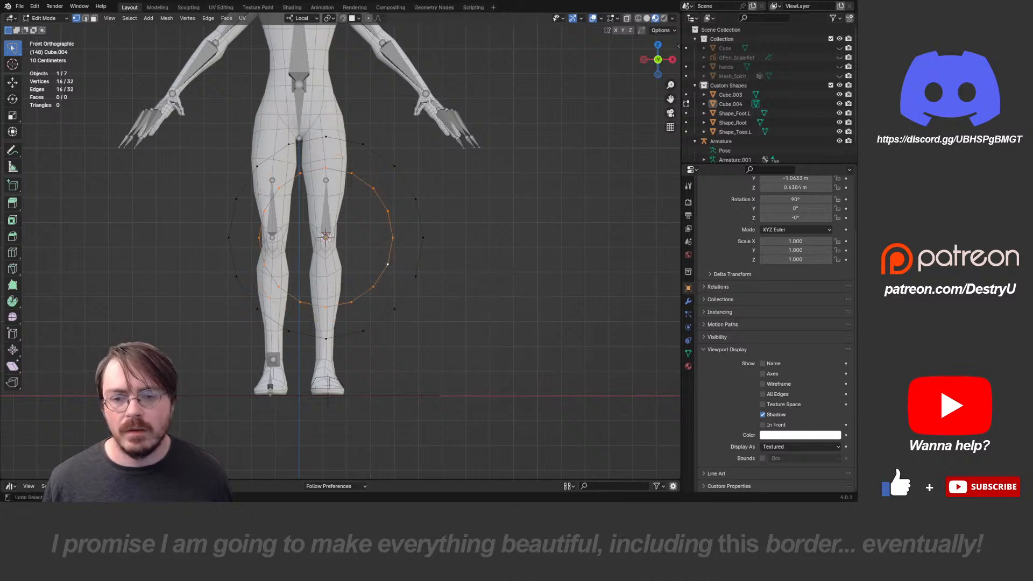
key(s)
click(404, 261)
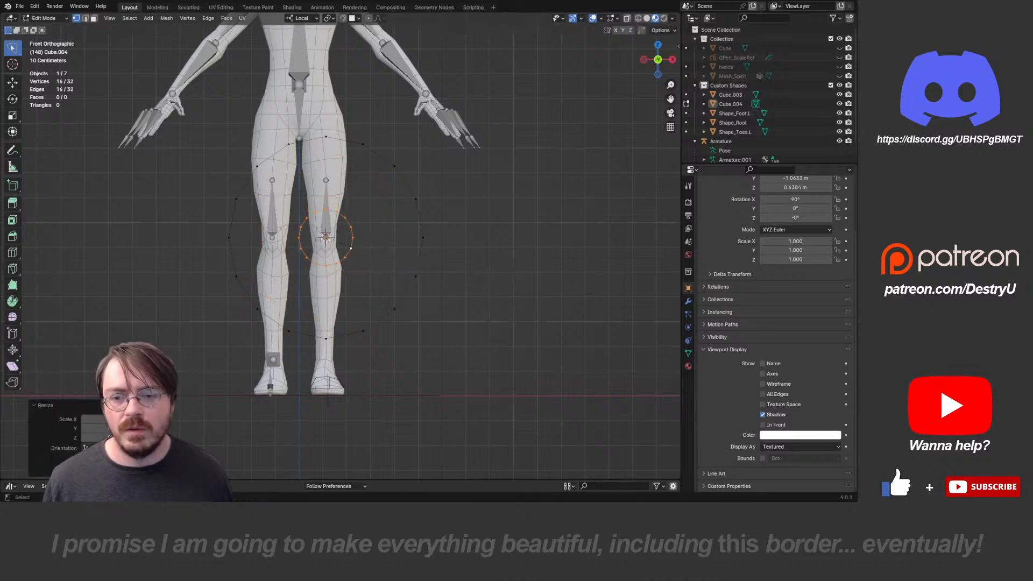
- Join the small ring's top and bottom vertices with an edge and scale up a duplicate beyond the ring
click(326, 266)
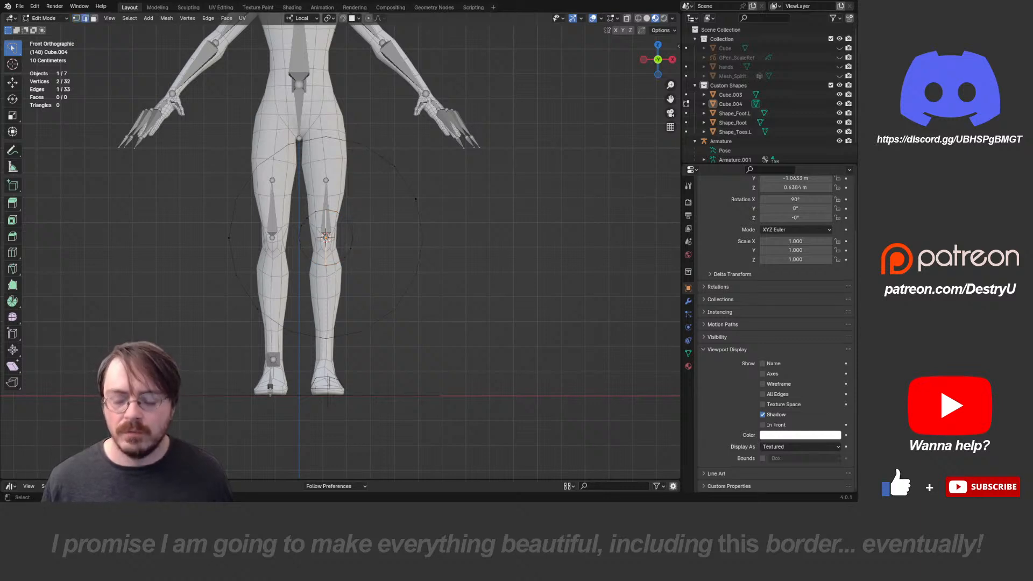
key(shift+d)
key(s)
click(456, 266)
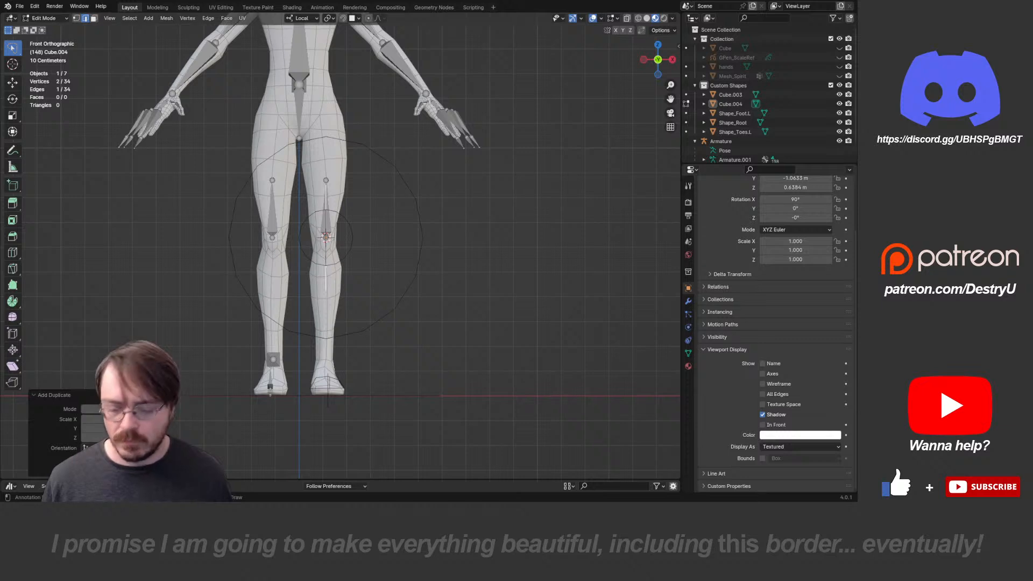
- Duplicate the long vertical edge and rotate the copy 90° to form a crosshair
key(shift+d)
text(r90)
key(Return)
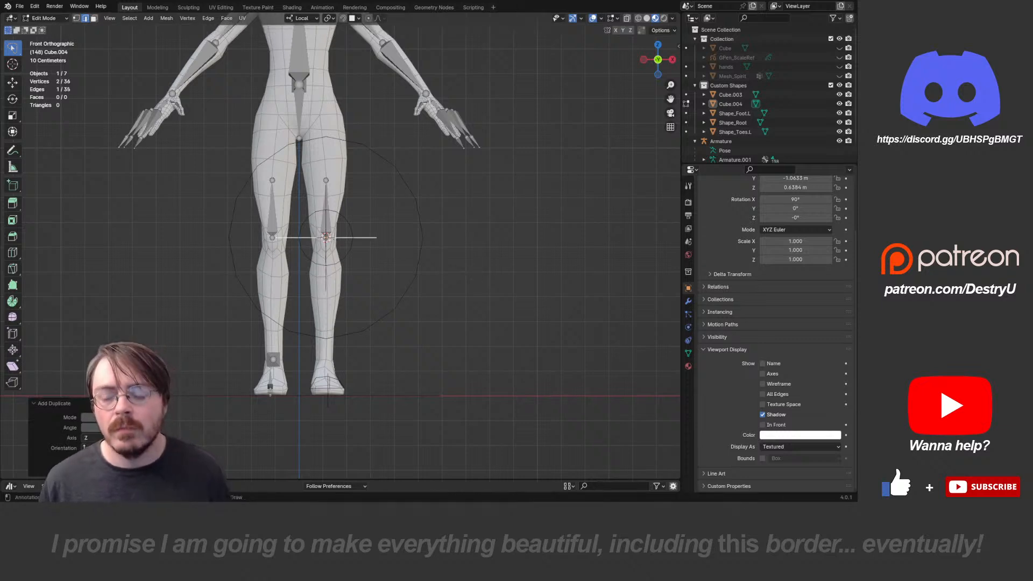
- Delete the short vertical edge left inside the small ring of the crosshair shape
middle_drag(481, 275, 514, 288)
click(383, 275)
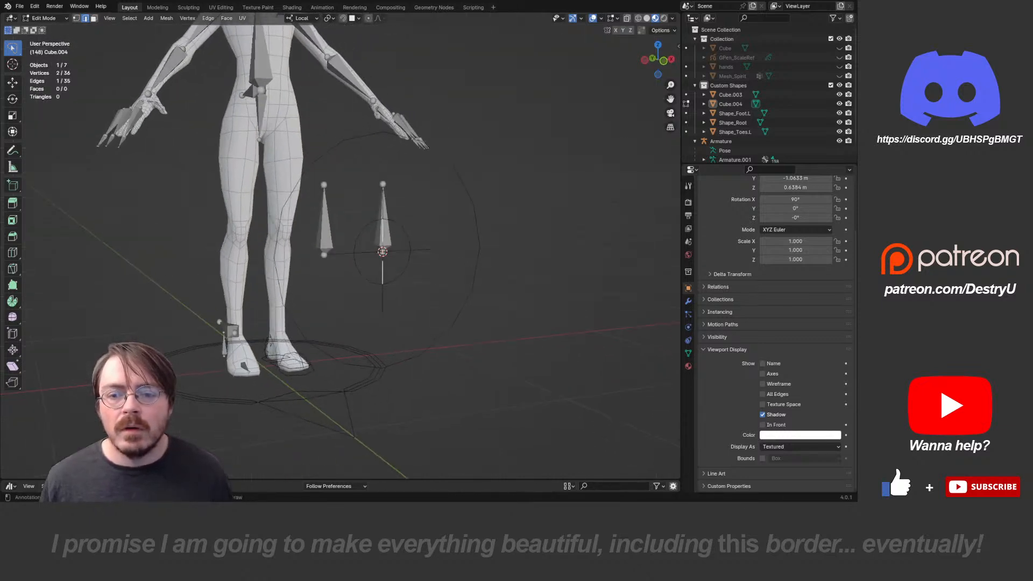
key(x)
click(383, 280)
click(383, 288)
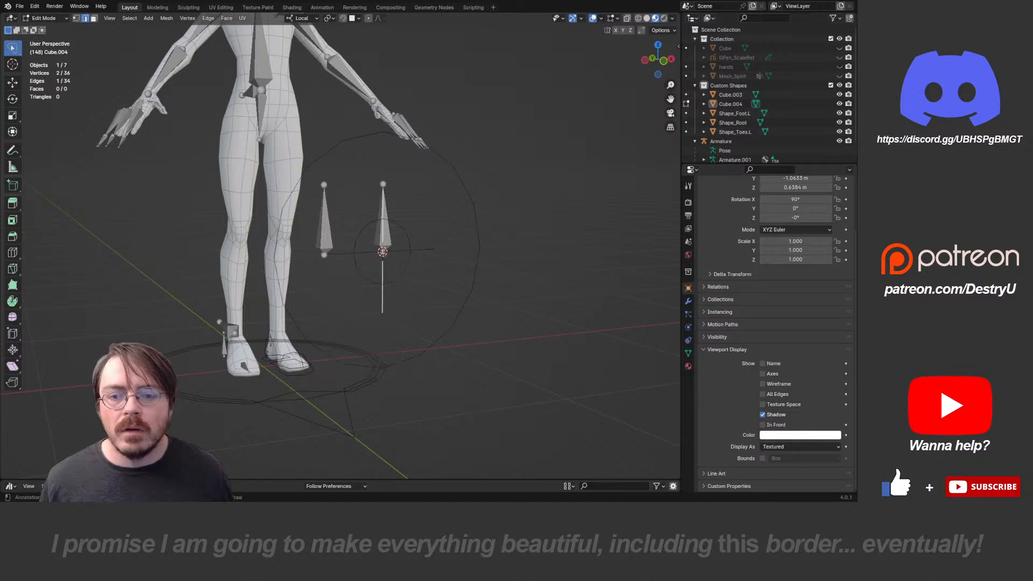
middle_drag(383, 283, 319, 304)
- Scale the entire target shape down to a small crosshair circle around the base of the leg pole bone
key(a)
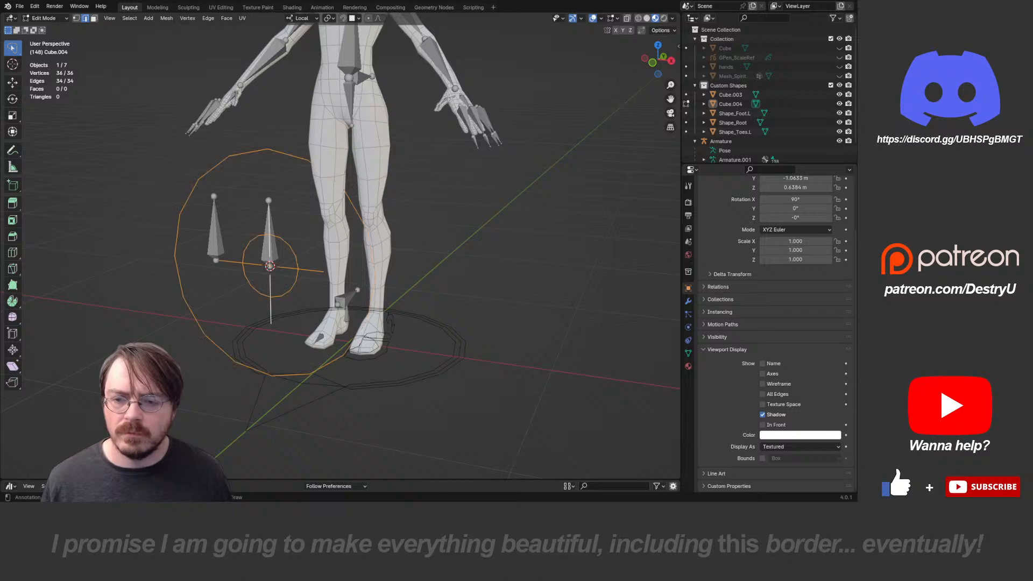
key(s)
click(338, 279)
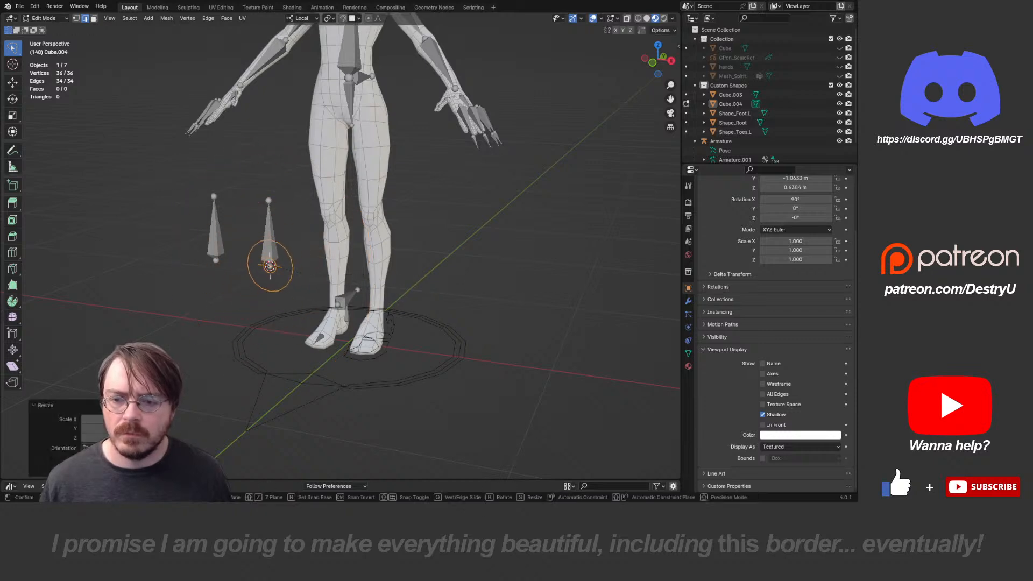
key(g)
key(Escape)
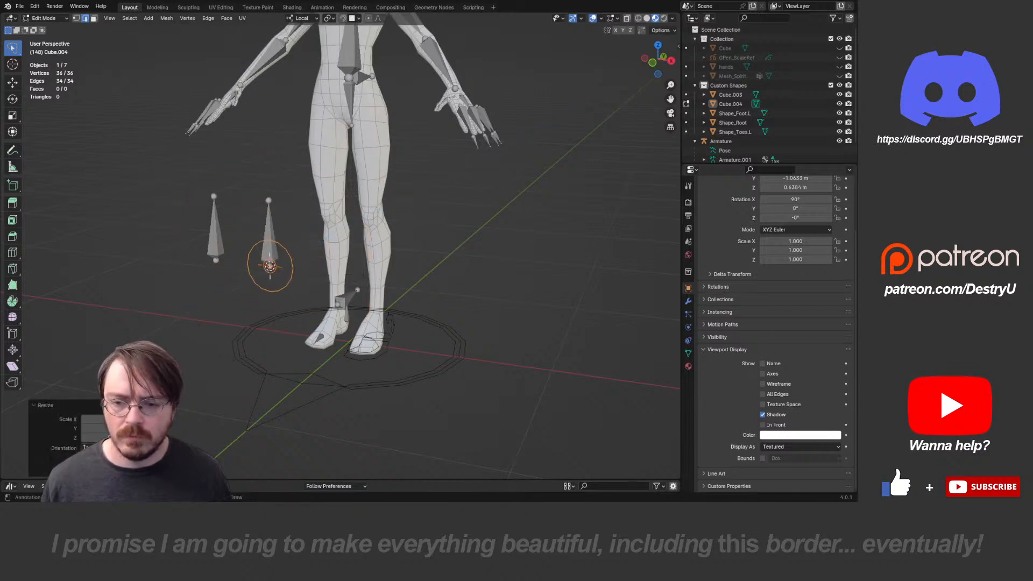
middle_drag(323, 269, 285, 275)
- Assign Cube.004 as the custom object of Tool_LegPole.L, turn off Scale to Bone Length, and deselect the bone
key(Tab)
click(217, 213)
key(ctrl+Tab)
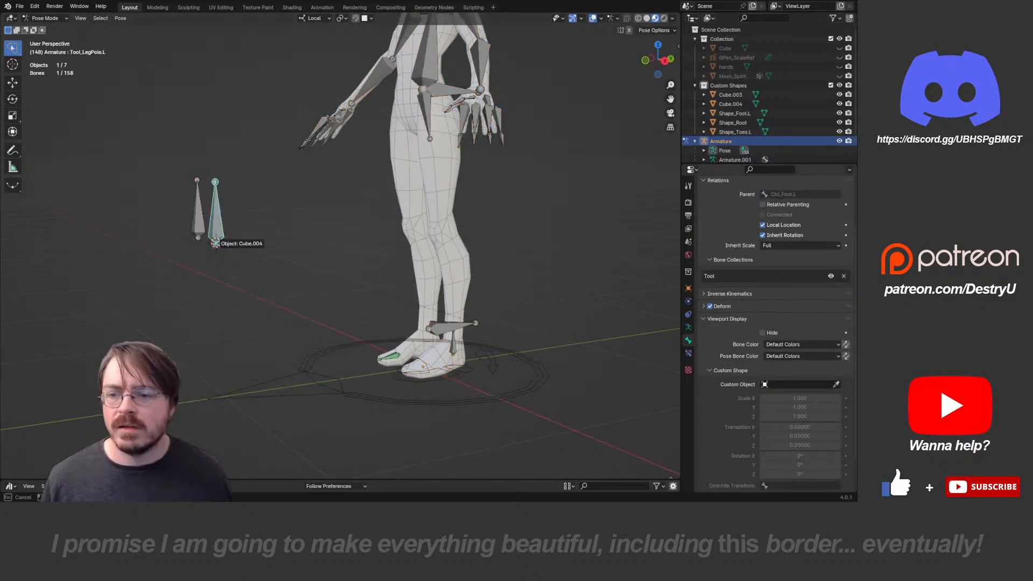
click(216, 243)
scroll(775, 334, down, 3)
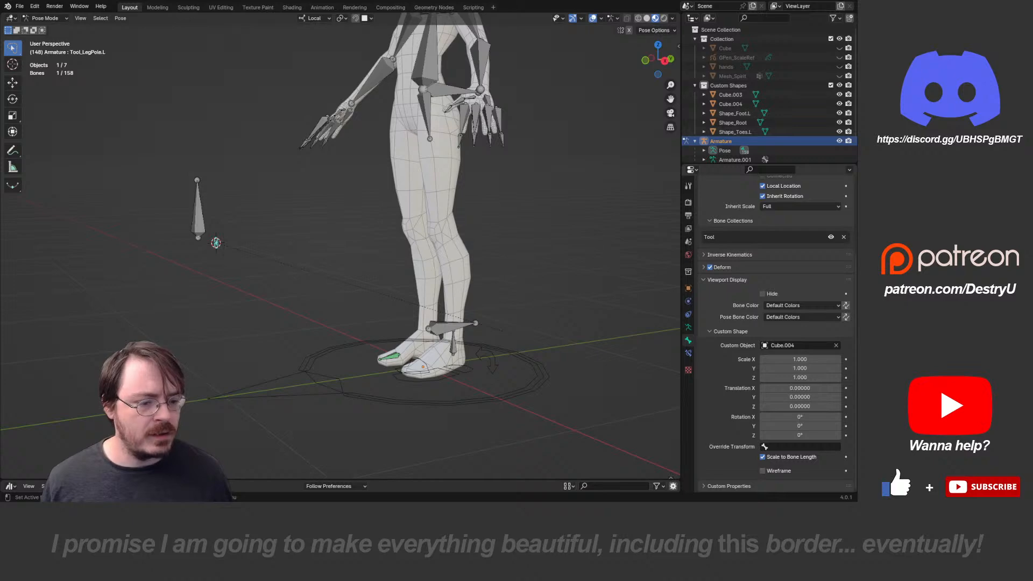
click(763, 457)
middle_drag(538, 323, 570, 330)
click(589, 326)
click(254, 257)
middle_drag(254, 257, 116, 255)
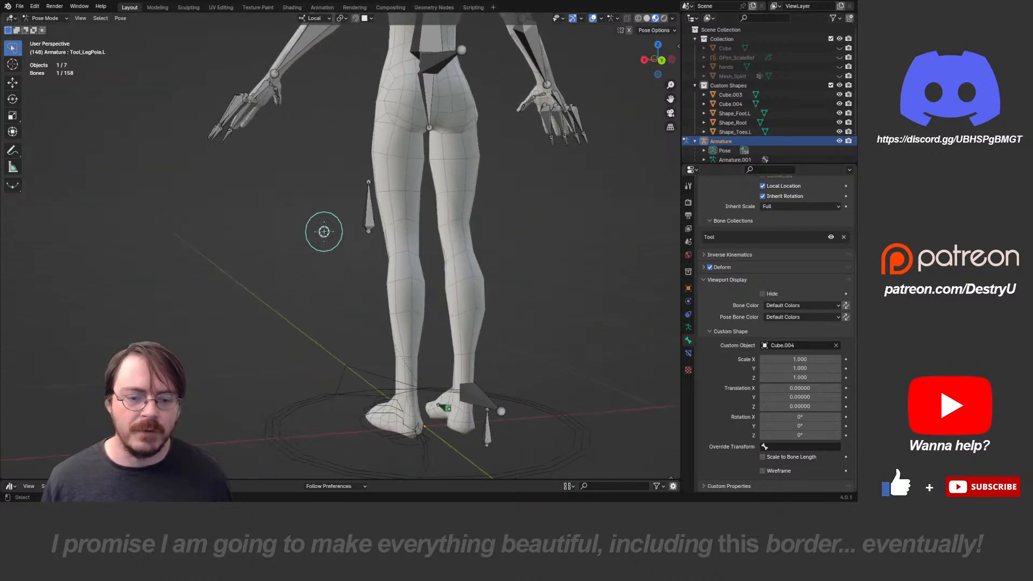
key(alt+a)
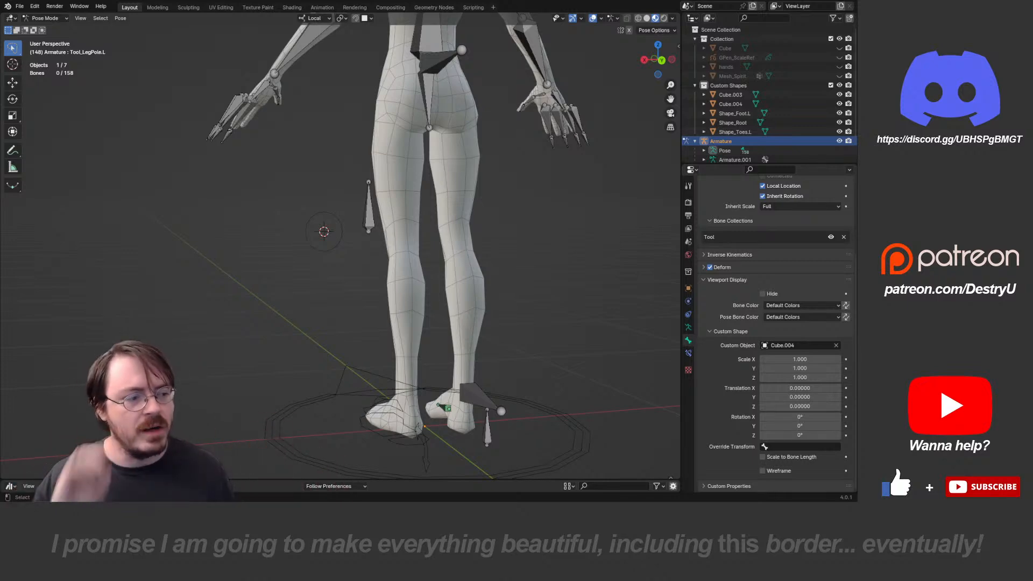
middle_drag(116, 255, 259, 290)
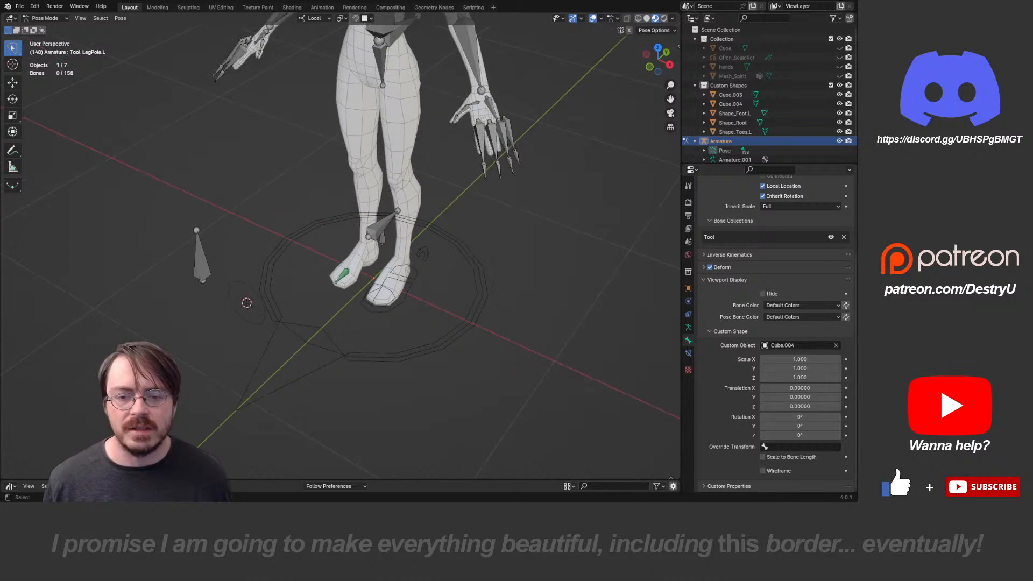
click(380, 297)
middle_drag(380, 298, 281, 233)
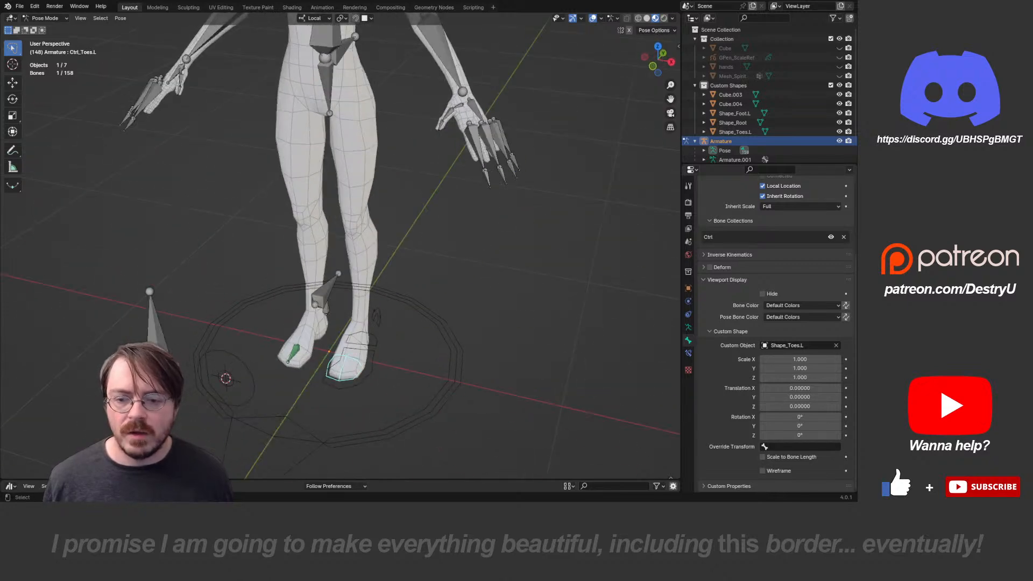
click(294, 351)
key(Tab)
click(213, 341)
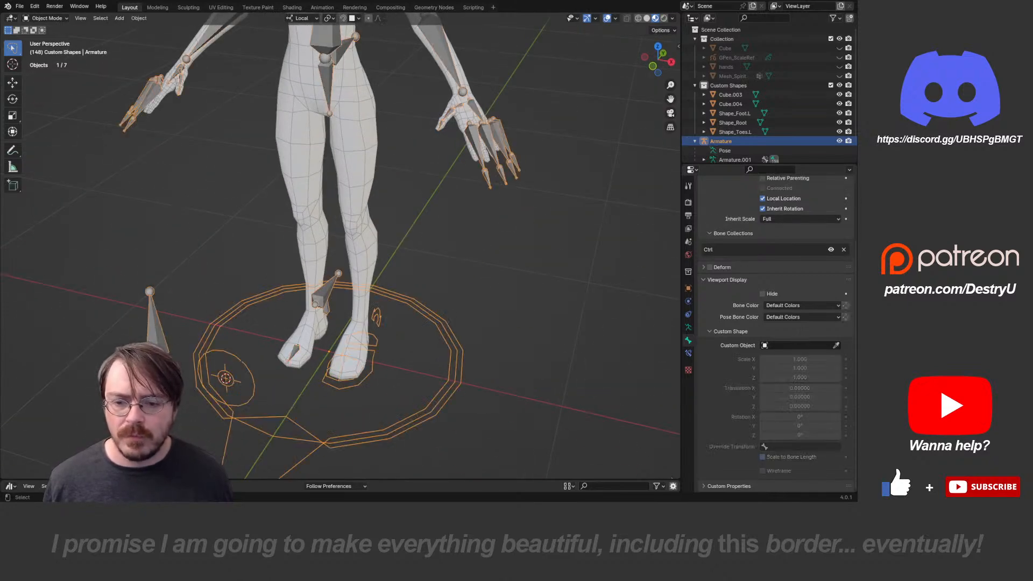
key(Tab)
click(329, 350)
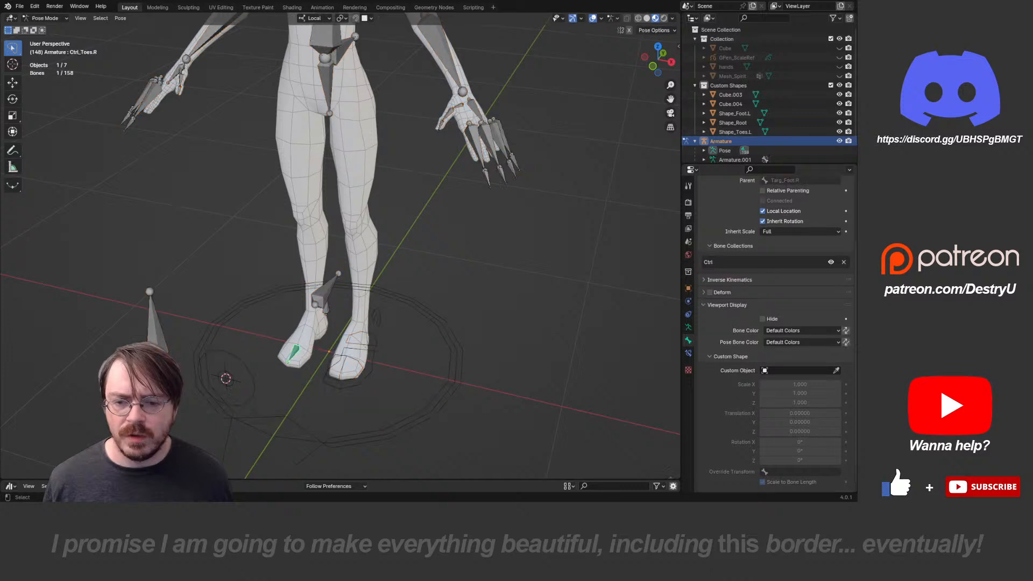
key(Tab)
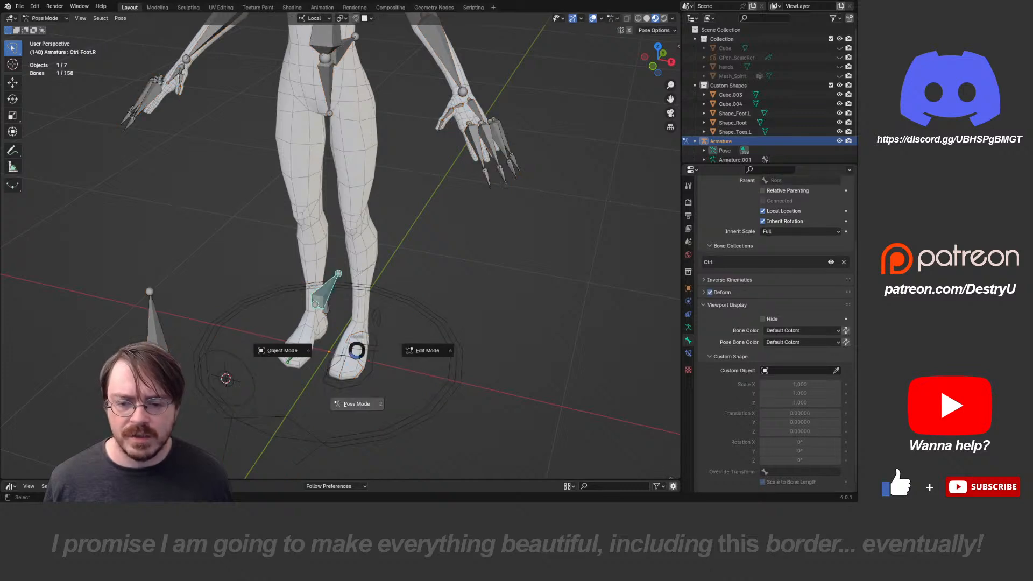
click(427, 351)
key(Tab)
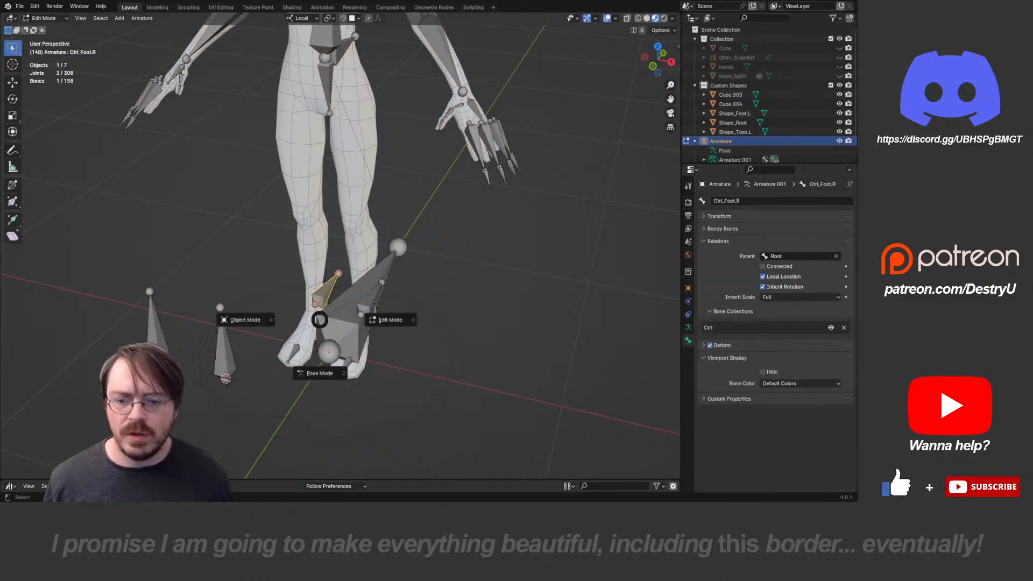
click(243, 318)
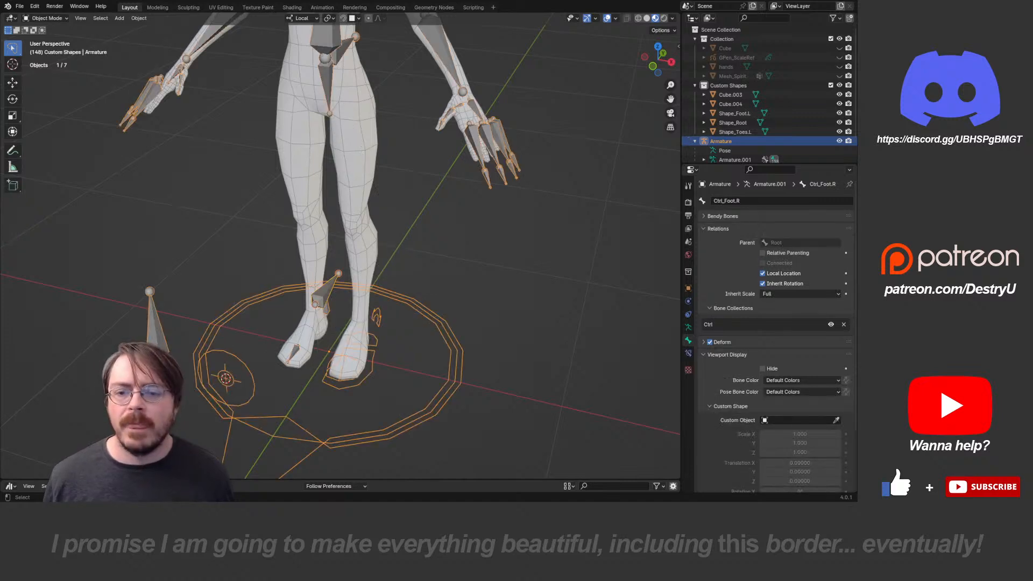
- Try to pick the left foot-roll shape as the custom object of Ctrl_FootRoll.R
key(ctrl+Tab)
click(325, 304)
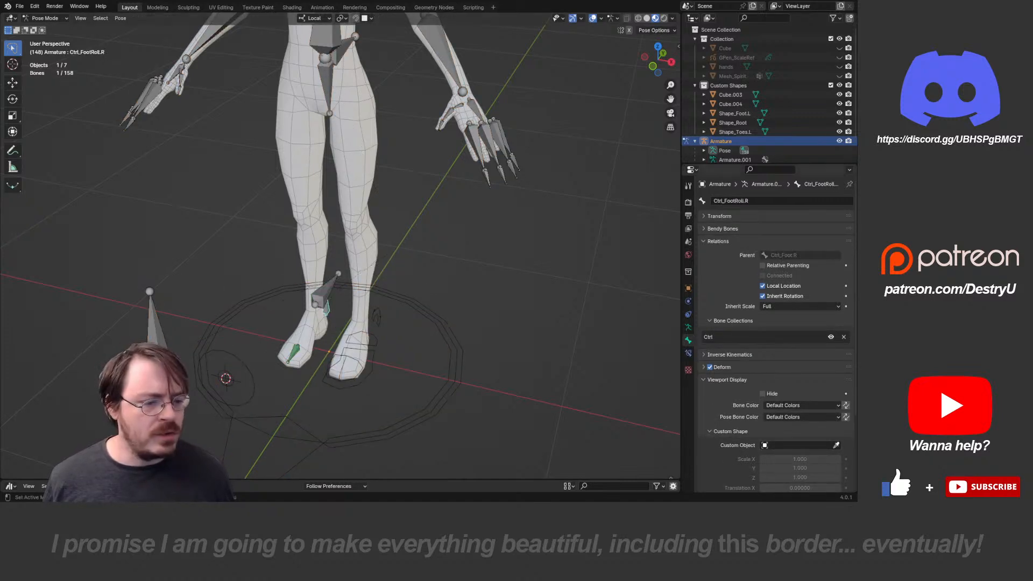
click(376, 318)
middle_drag(375, 317, 305, 211)
scroll(288, 297, up, 4)
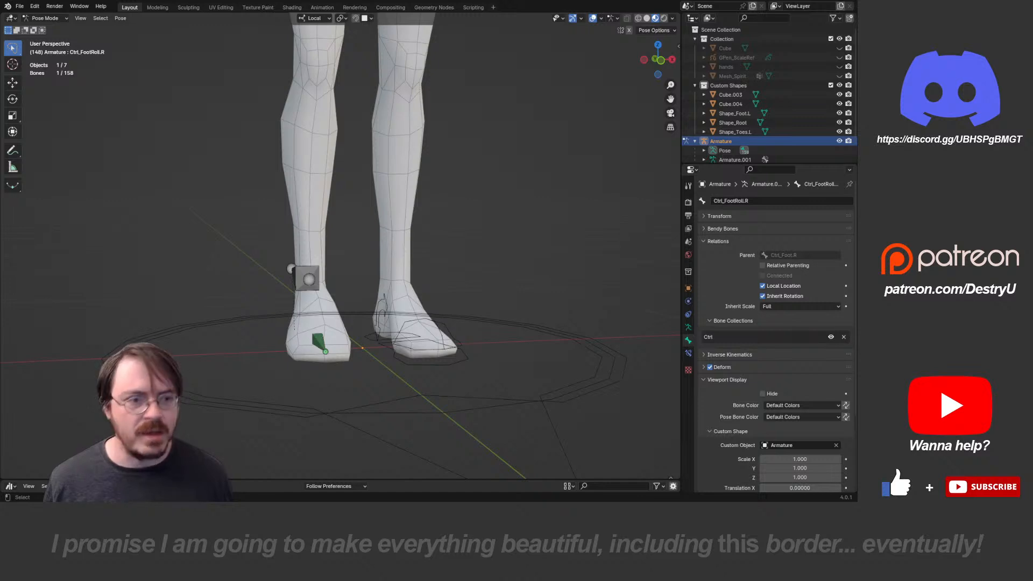
key(ctrl+z)
- Examine the left foot control and the foot and toe shape objects in the Custom Shapes collection
middle_drag(317, 259, 323, 307)
click(366, 291)
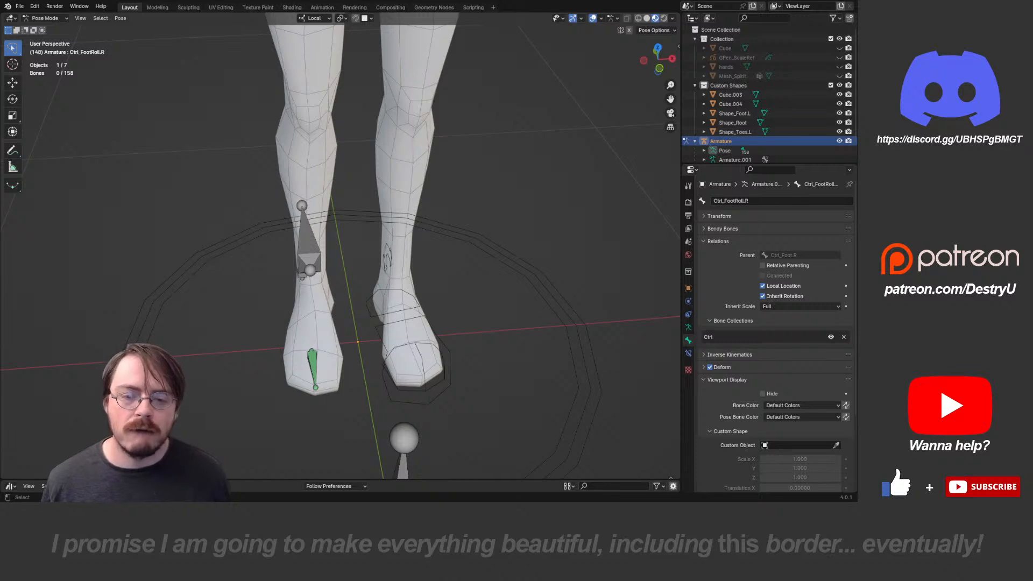
click(449, 378)
middle_drag(449, 378, 404, 378)
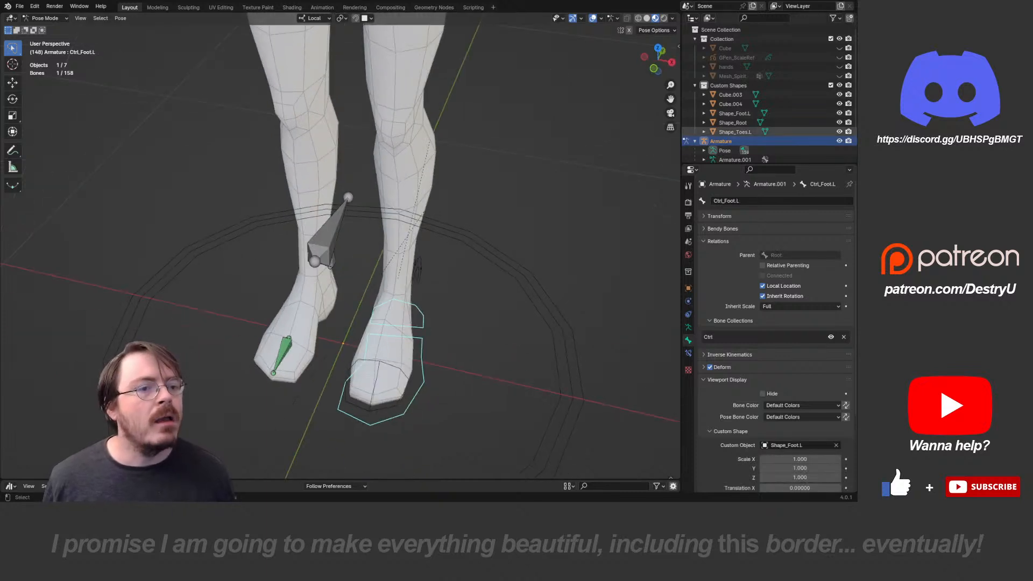
click(736, 132)
key(ctrl+Tab)
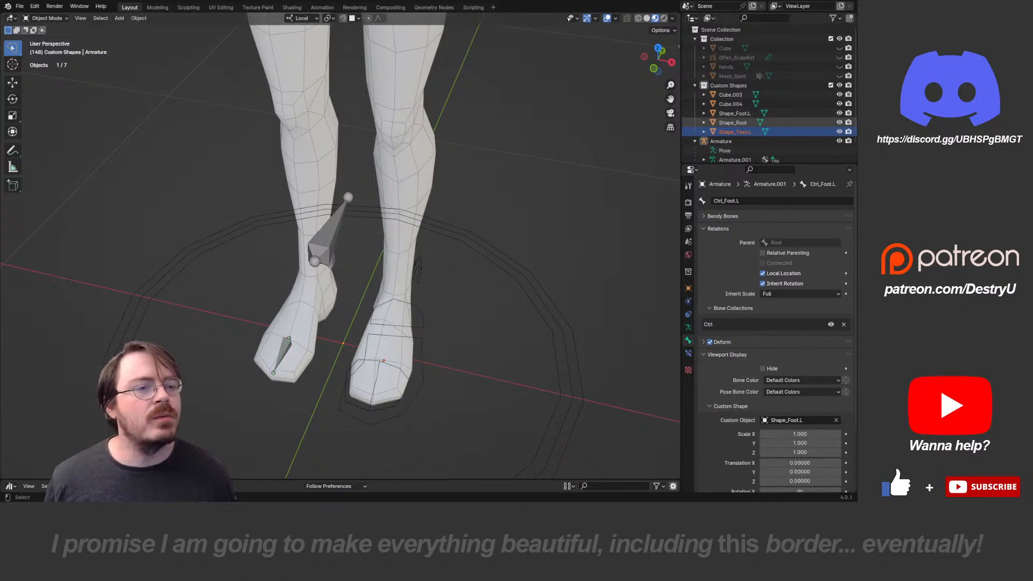
click(735, 113)
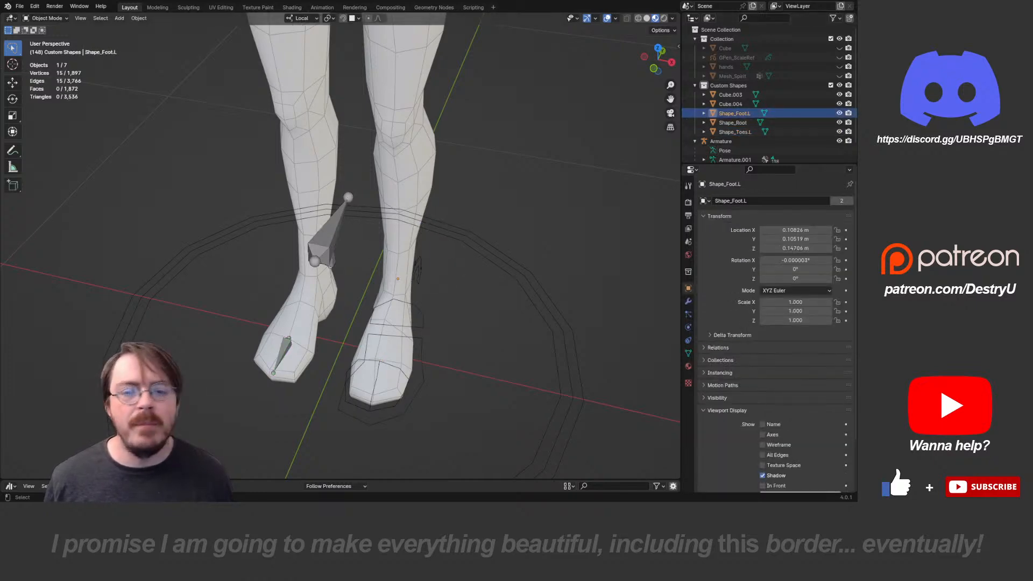
scroll(340, 245, down, 3)
middle_drag(463, 319, 403, 293)
click(403, 294)
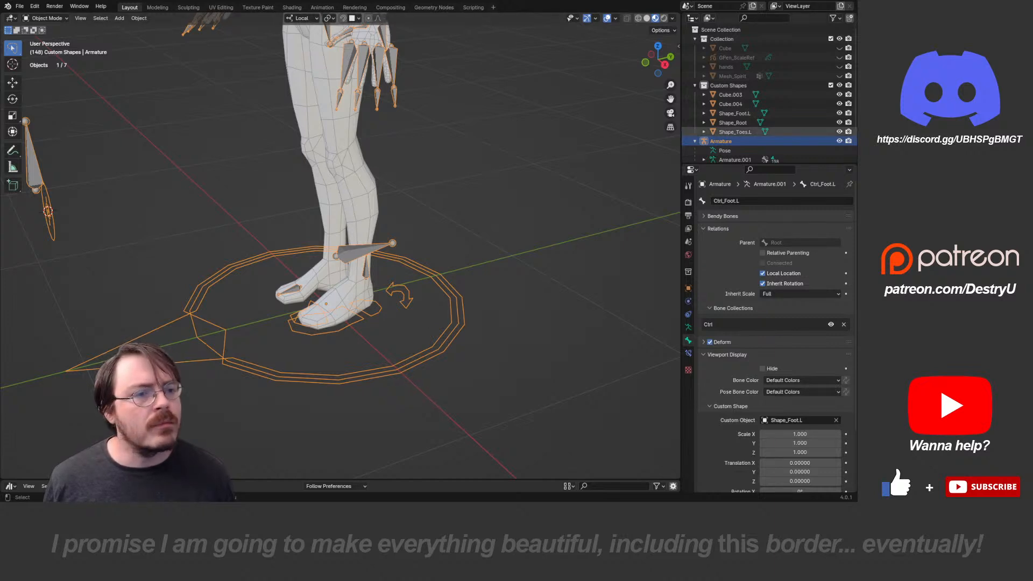
- Rename the Cube.004 crosshair object as Shape_LegIKPole.L
click(730, 104)
key(g)
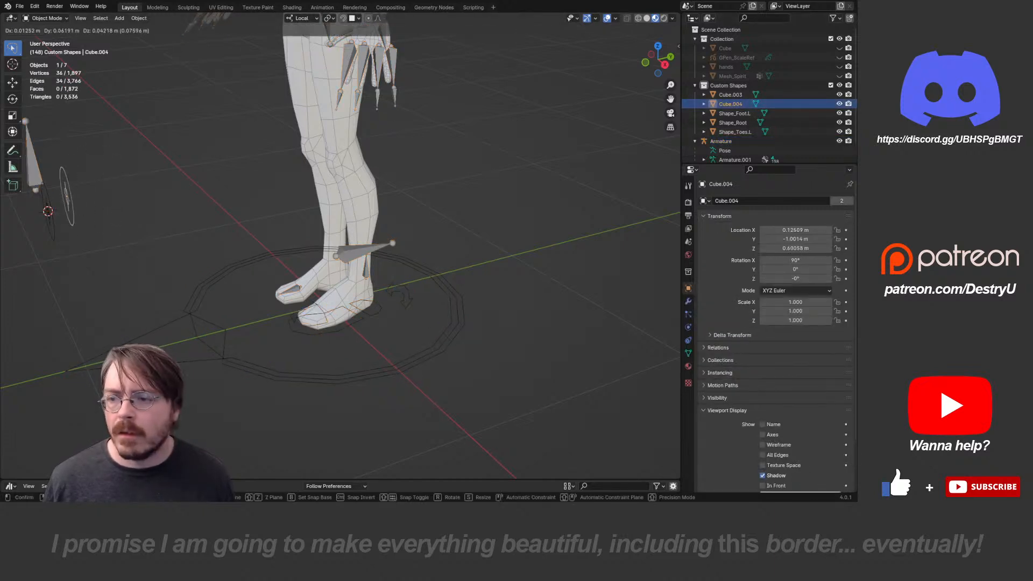
key(Escape)
key(F2)
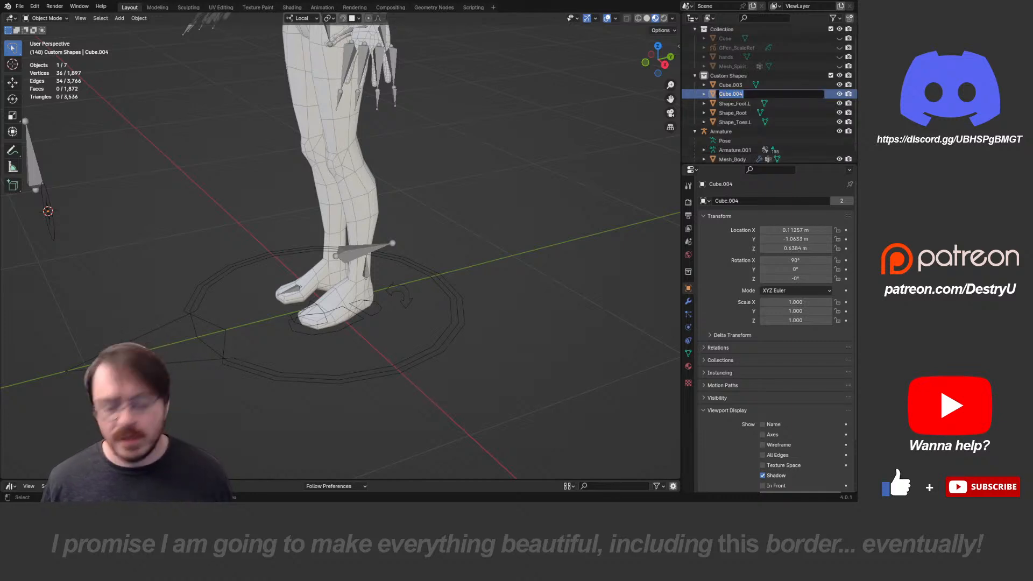
text(Shape_LegIK)
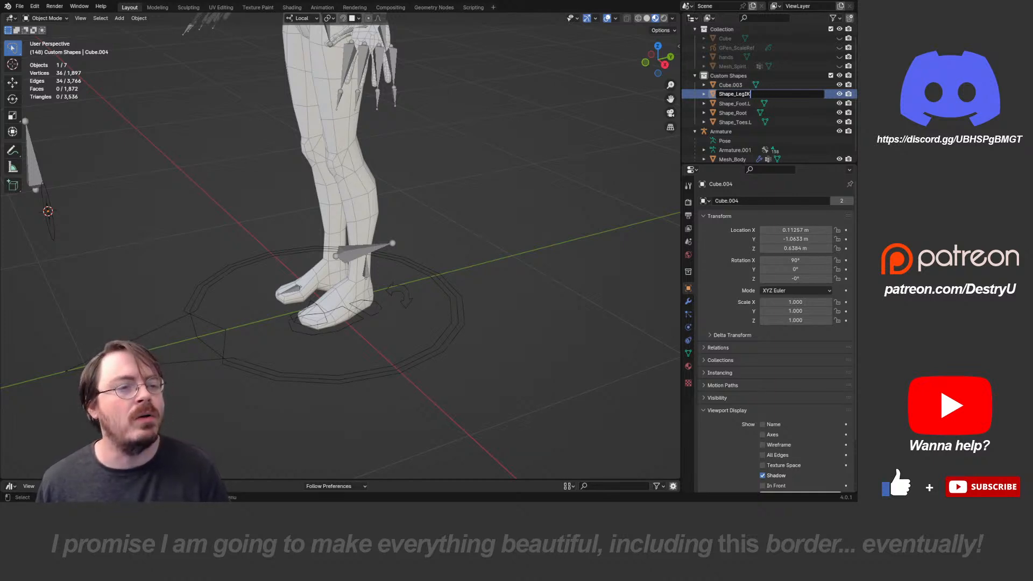
text(L)
key(Return)
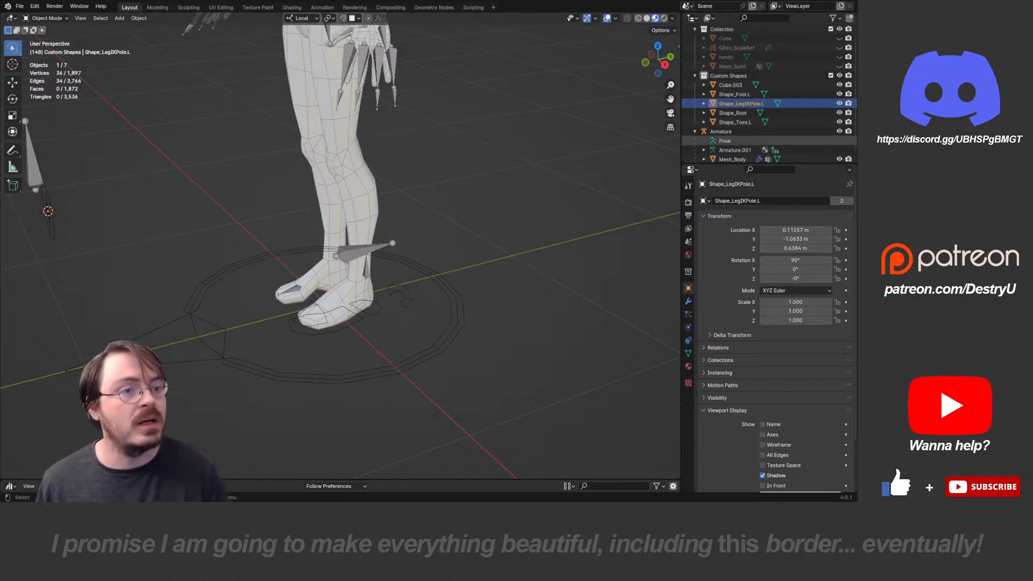
- Rename the Cube.003 curved-arrow object as Shape_FootRoll.L
click(730, 85)
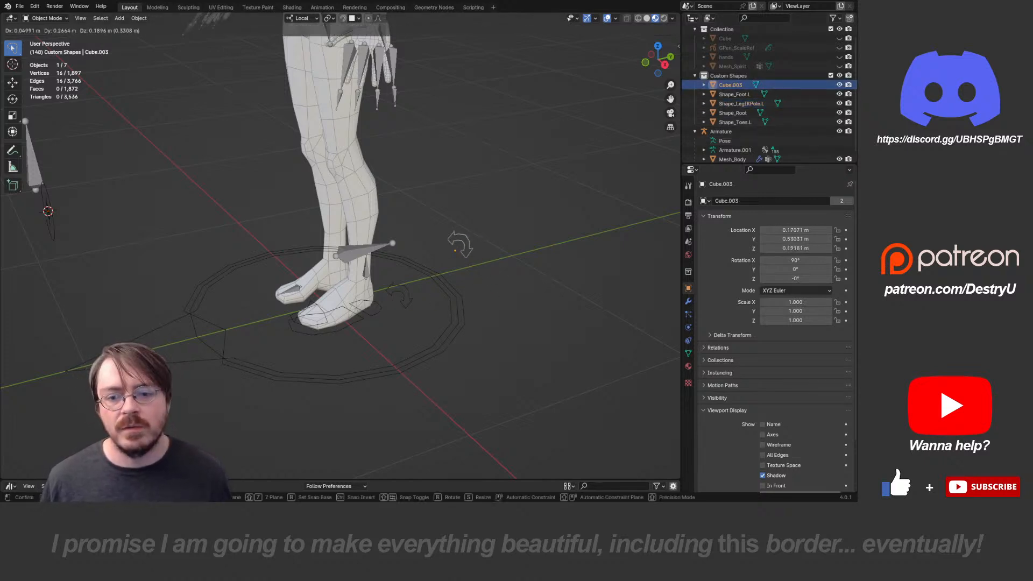
text(Shape_FootRoll.L)
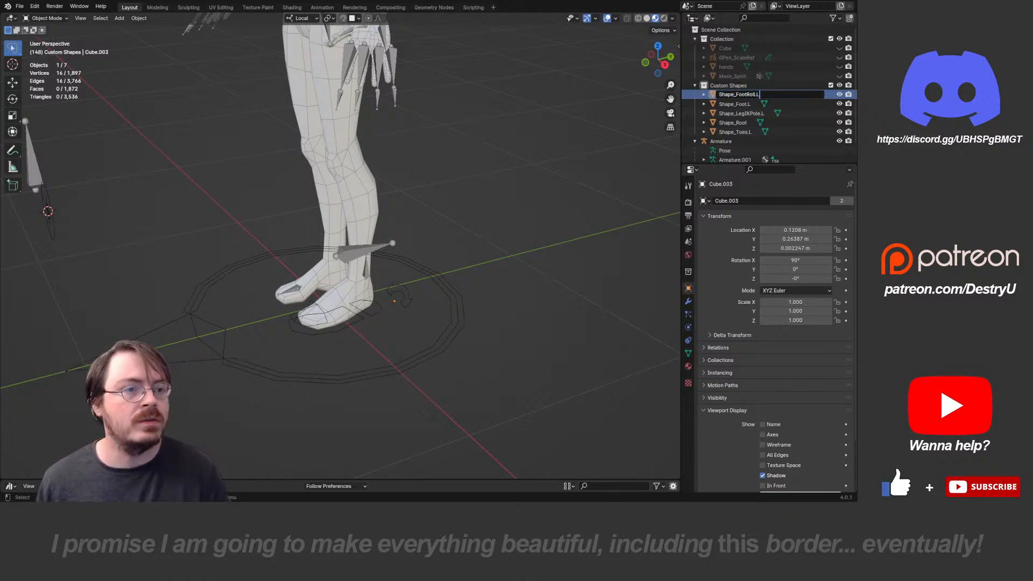
key(Return)
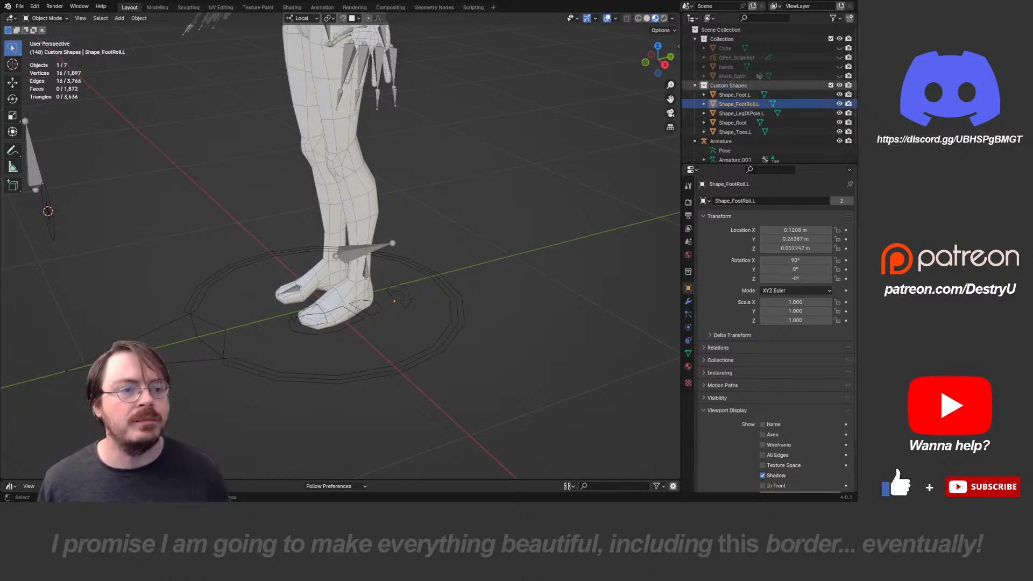
- Duplicate Shape_FootRoll.L in place, then undo the duplication
middle_drag(560, 205, 592, 205)
key(shift+d)
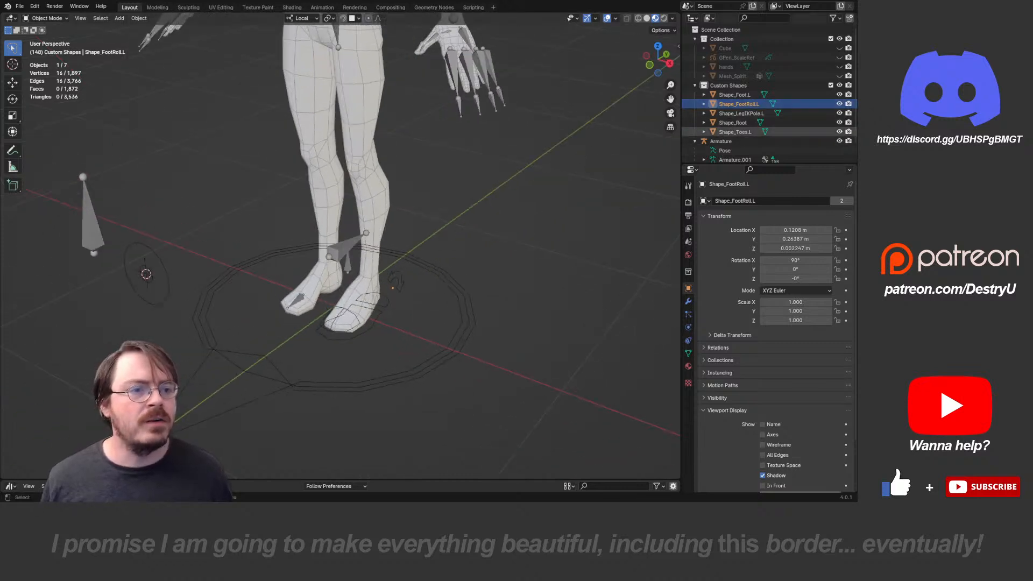
key(Escape)
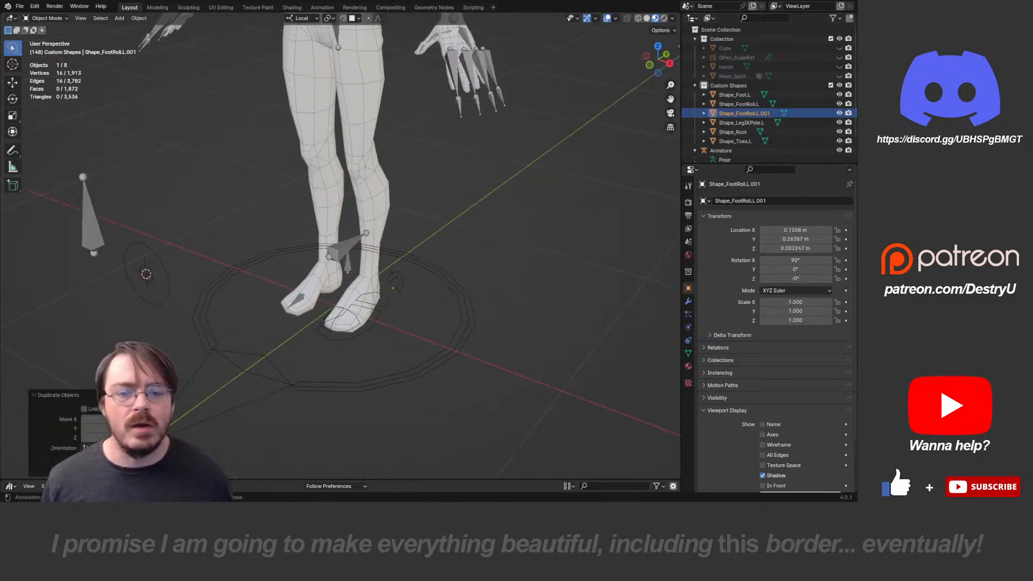
key(ctrl+z)
- Duplicate Shape_Foot.L in place and show the copy in the front orthographic view
click(735, 94)
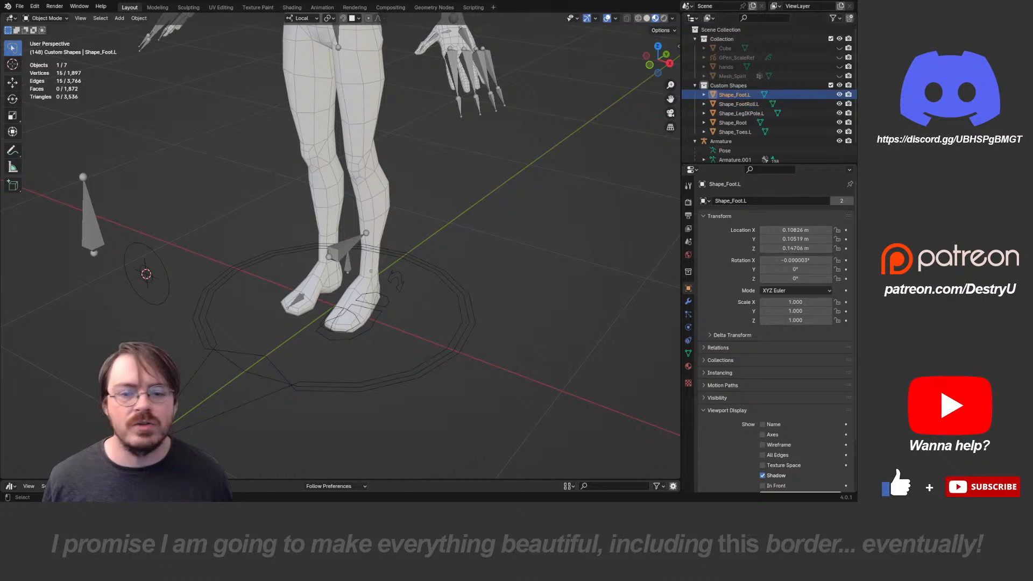
middle_drag(377, 270, 386, 243)
key(shift+d)
key(Escape)
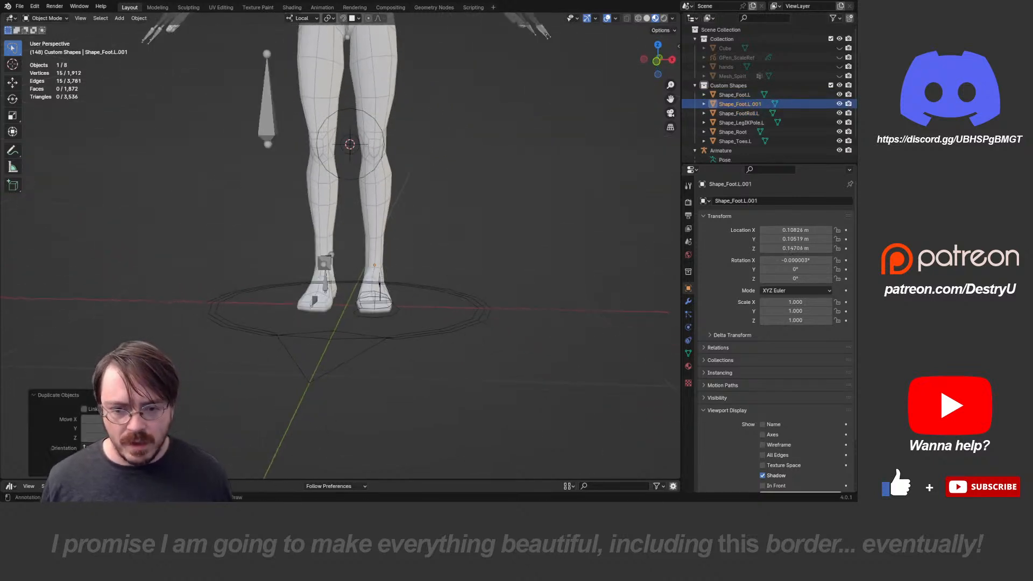
key(KP_3)
key(KP_1)
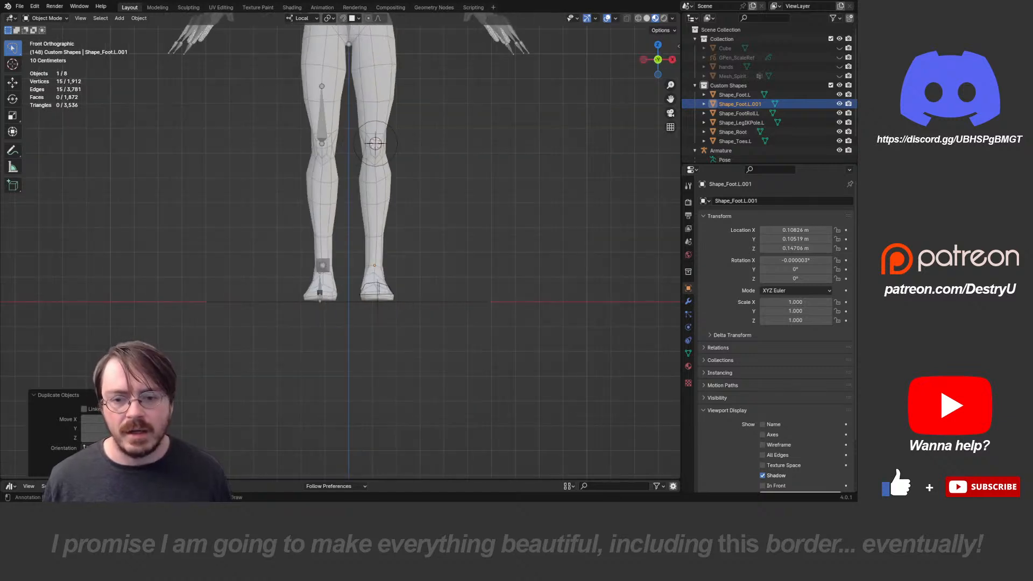
- Mirror the whole mesh of Shape_Foot.L.001 along its local X axis
key(ctrl+Tab)
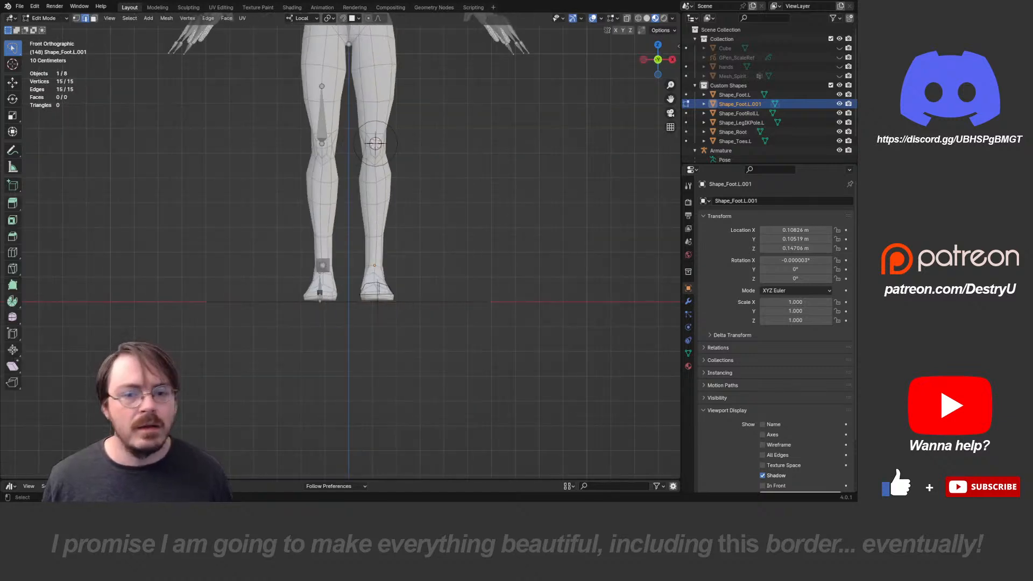
middle_drag(376, 269, 404, 249)
key(s)
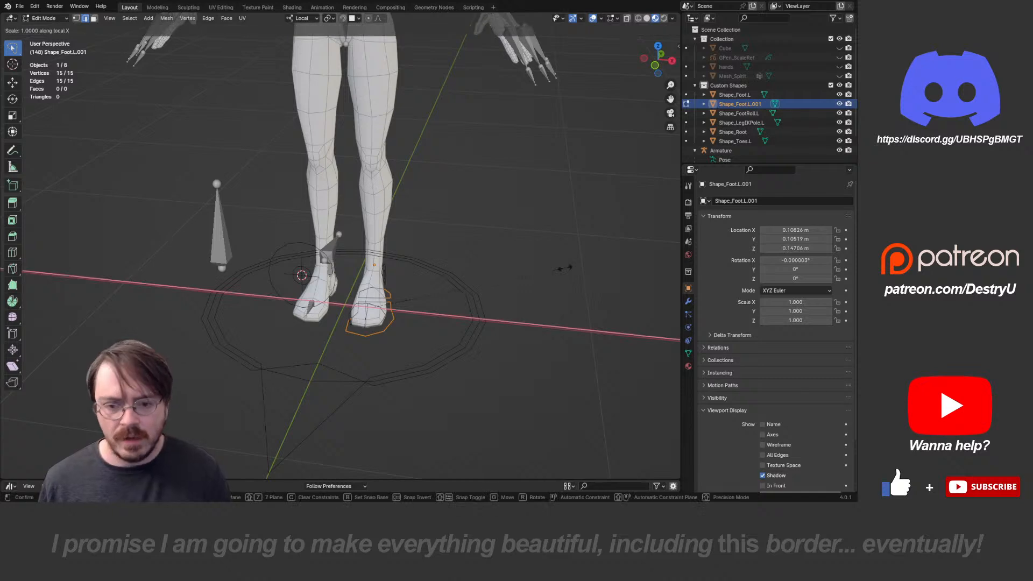
key(Return)
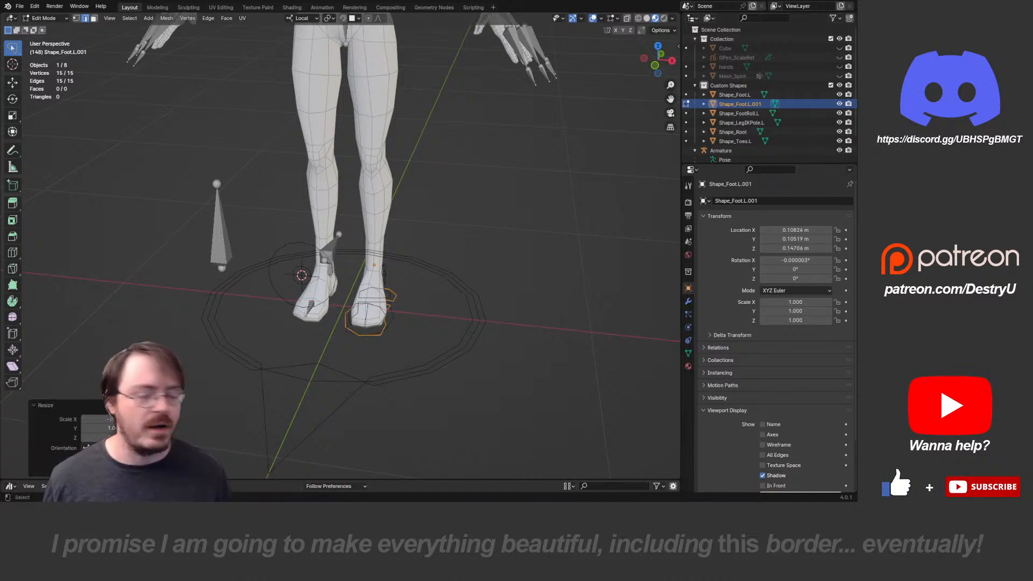
key(Tab)
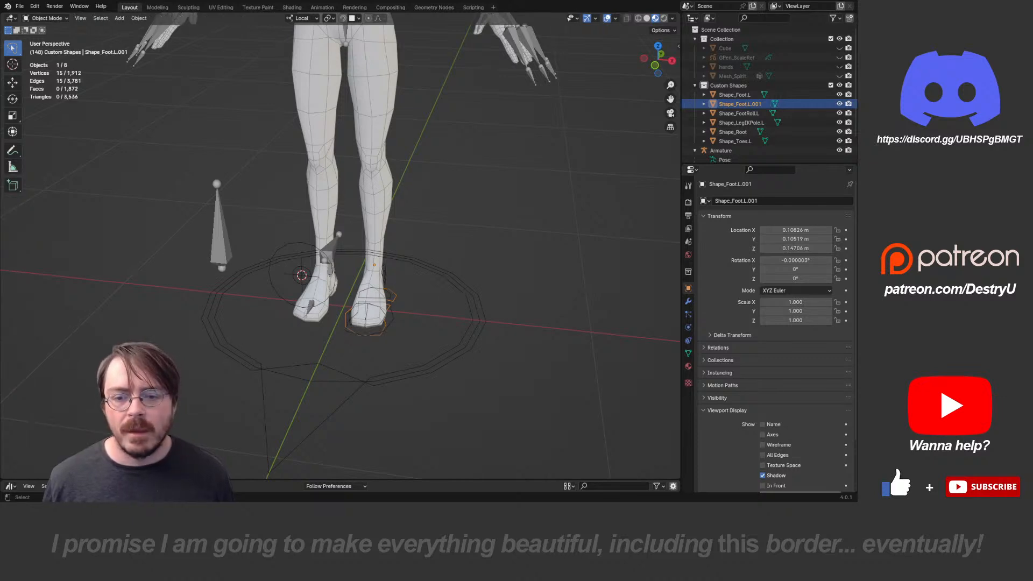
- Move Shape_Foot.L.001 along X to the outer side of the character's right foot, at about X -0.28 m
key(g)
key(x)
click(253, 302)
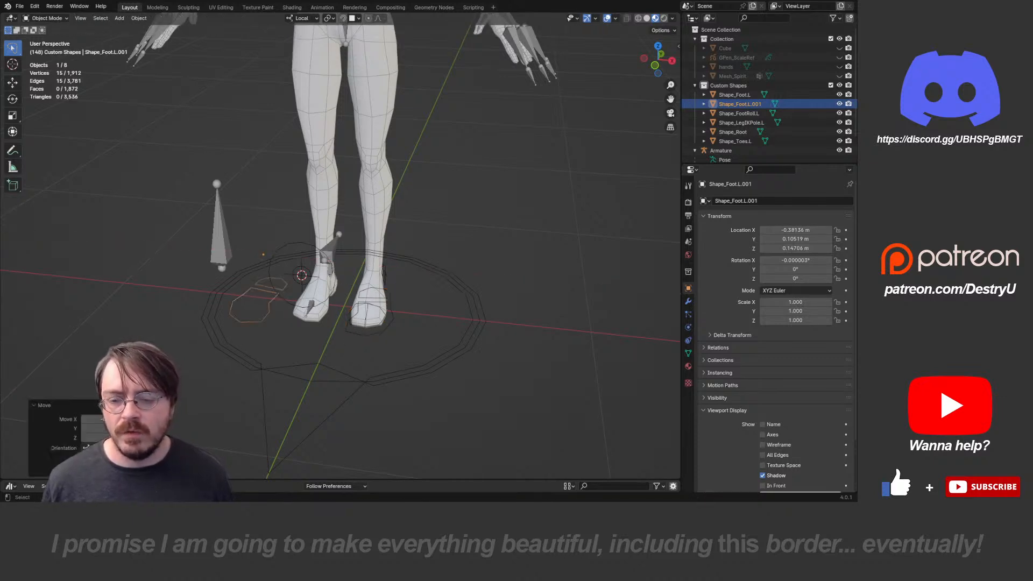
- Assign Shape_Foot.L.001 as the custom object of the Ctrl_Foot.R bone and turn off Scale to Bone Length
middle_drag(253, 301, 344, 300)
scroll(290, 275, up, 3)
shift+middle_drag(291, 276, 298, 246)
click(298, 245)
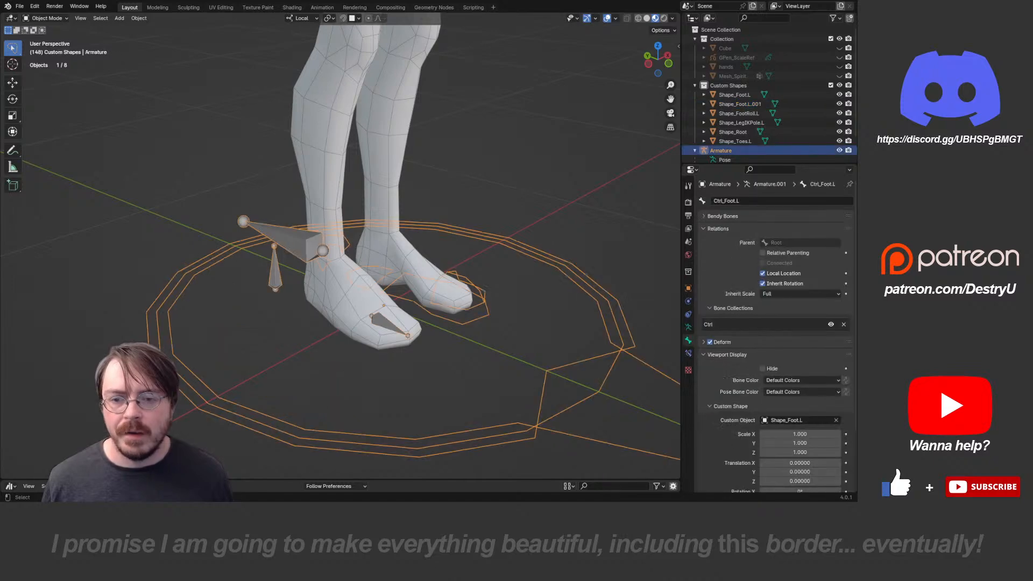
key(ctrl+Tab)
click(298, 246)
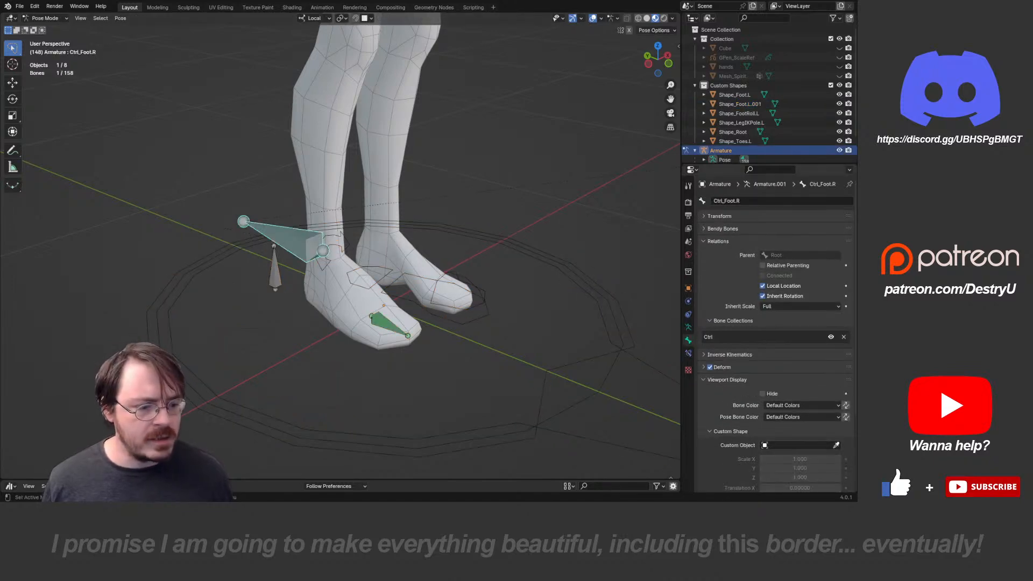
click(300, 405)
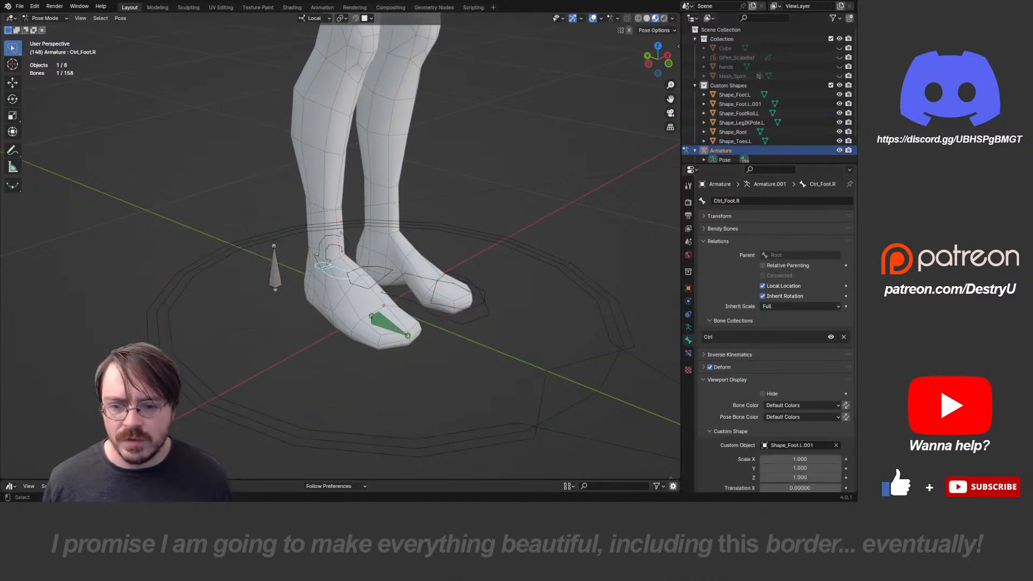
middle_drag(344, 345, 318, 340)
scroll(786, 415, down, 6)
click(763, 457)
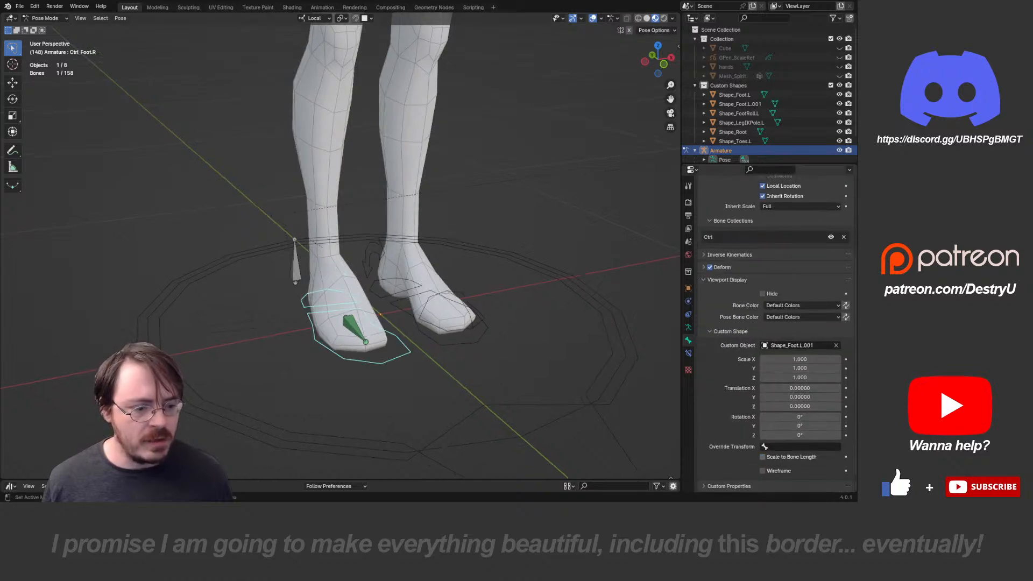
- Compare both foot shapes from several views, and undo the custom shape assignment and bone-length scaling change on Ctrl_Foot.R
middle_drag(409, 301, 384, 282)
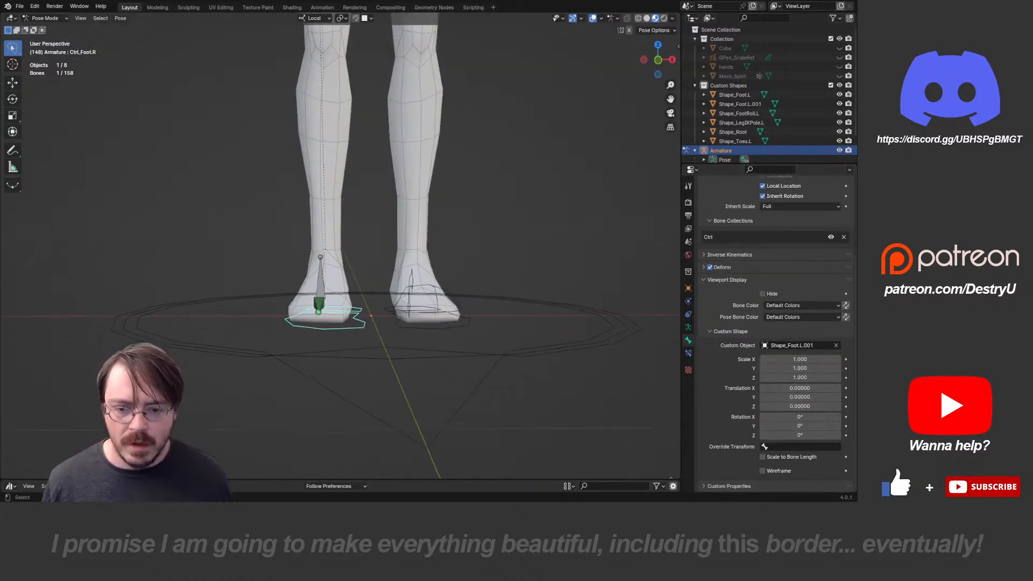
key(KP_1)
key(KP_3)
key(KP_7)
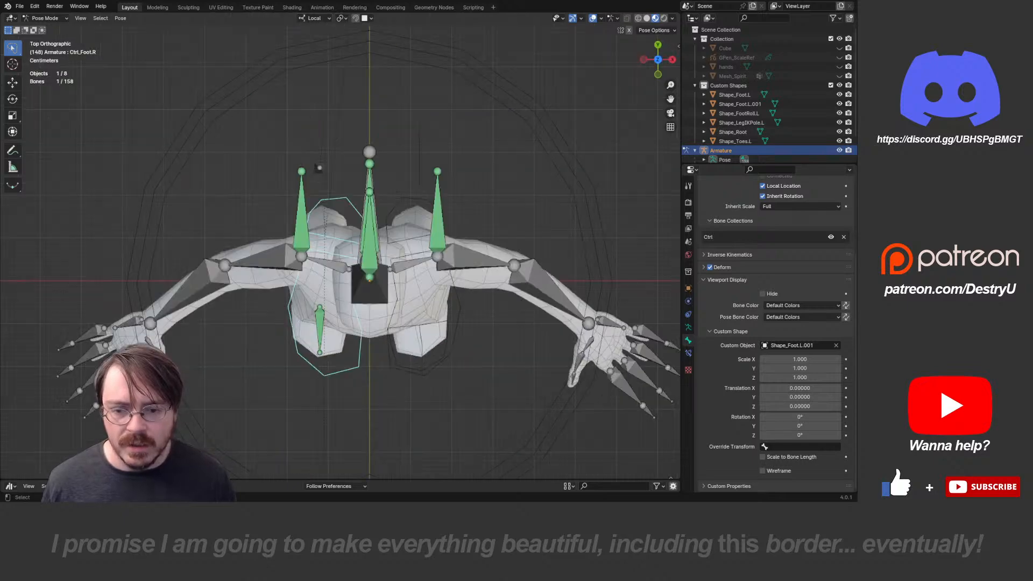
middle_drag(371, 302, 376, 263)
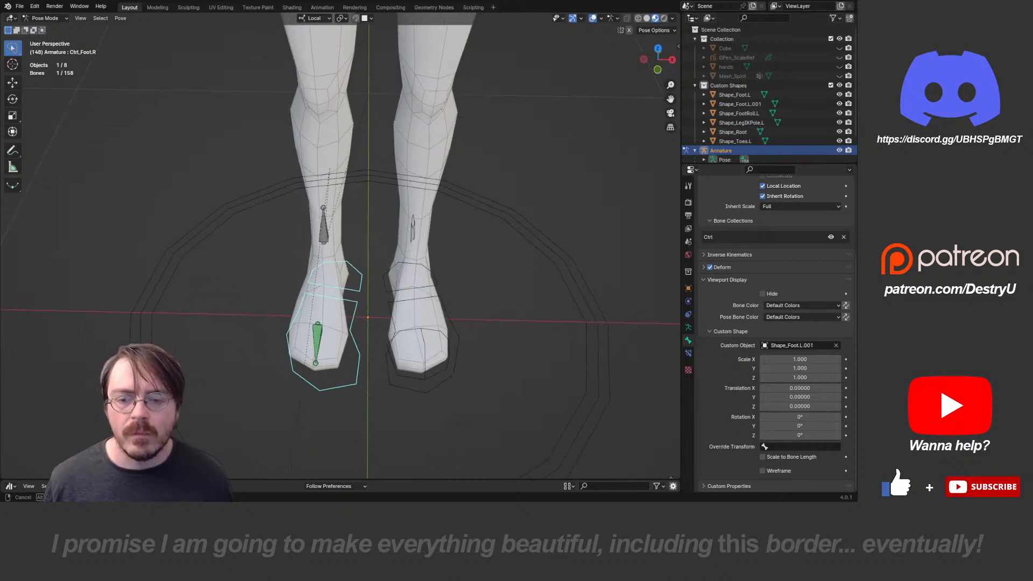
key(ctrl+z)
key(ctrl+z)
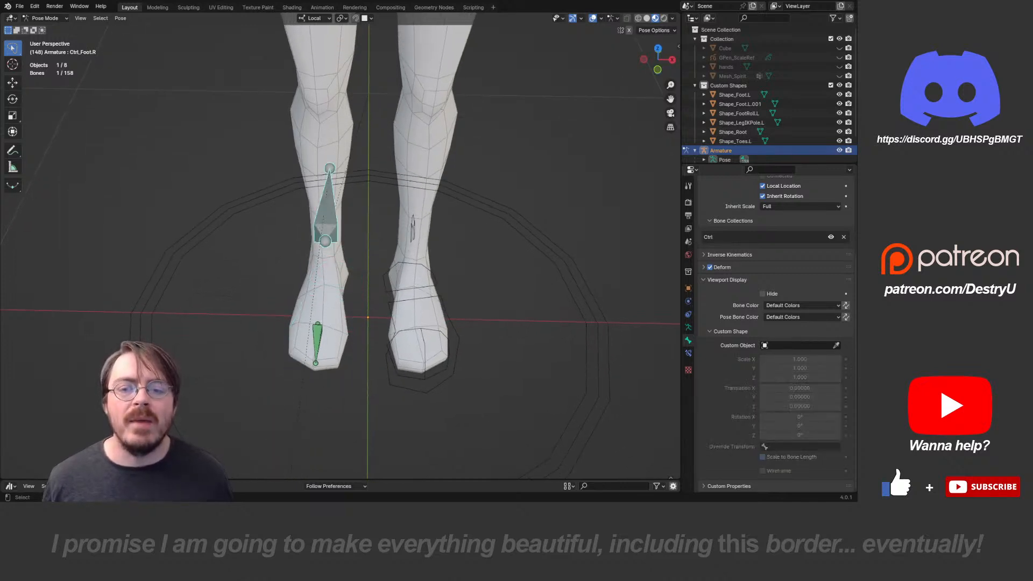
- Reopen the Shape_Foot.L.001 mesh for editing and set the pivot point to Median Point
key(Tab)
click(175, 300)
click(207, 293)
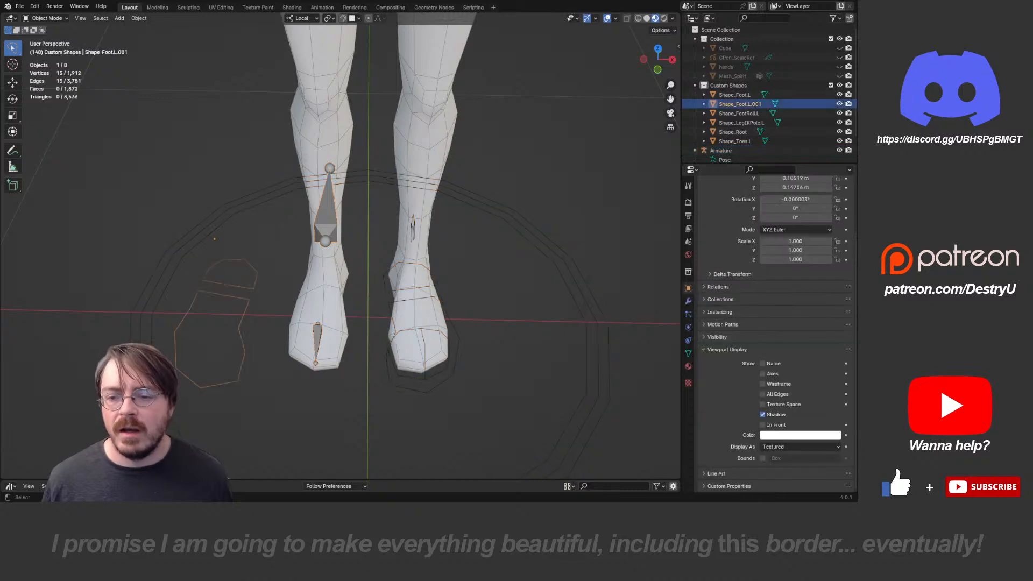
key(Tab)
middle_drag(226, 301, 227, 253)
key(KP_3)
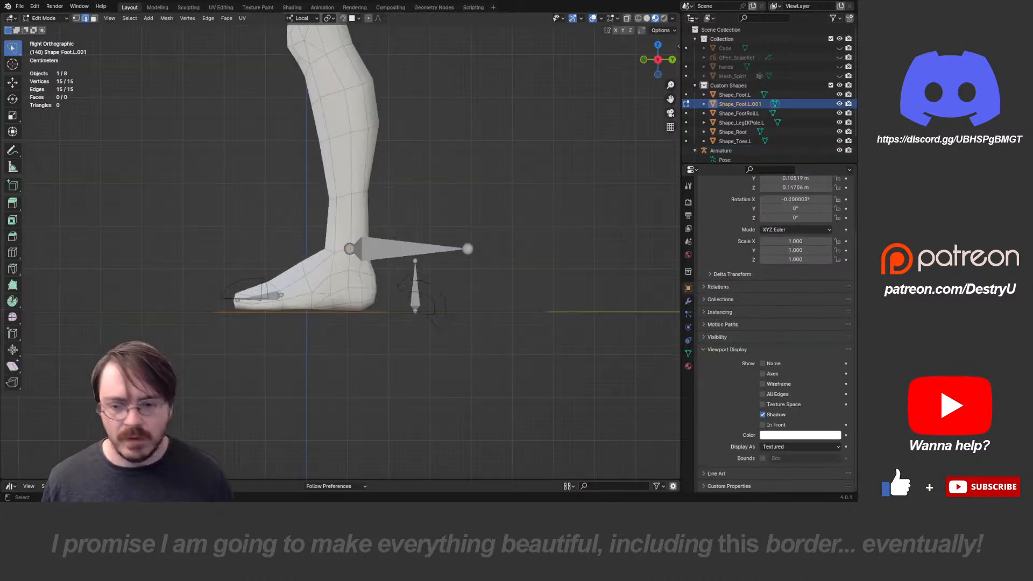
middle_drag(452, 293, 481, 291)
key(period)
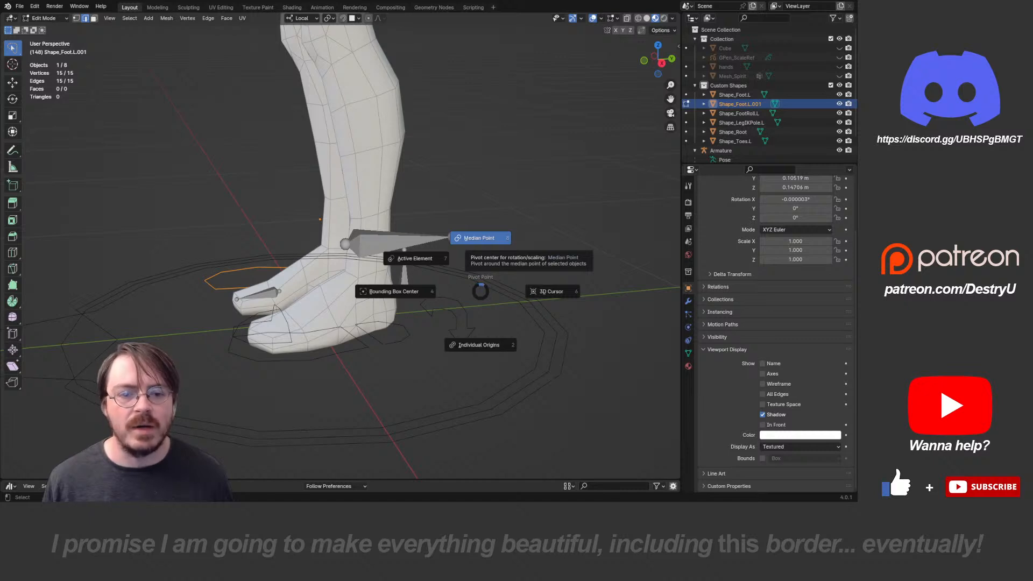
click(480, 238)
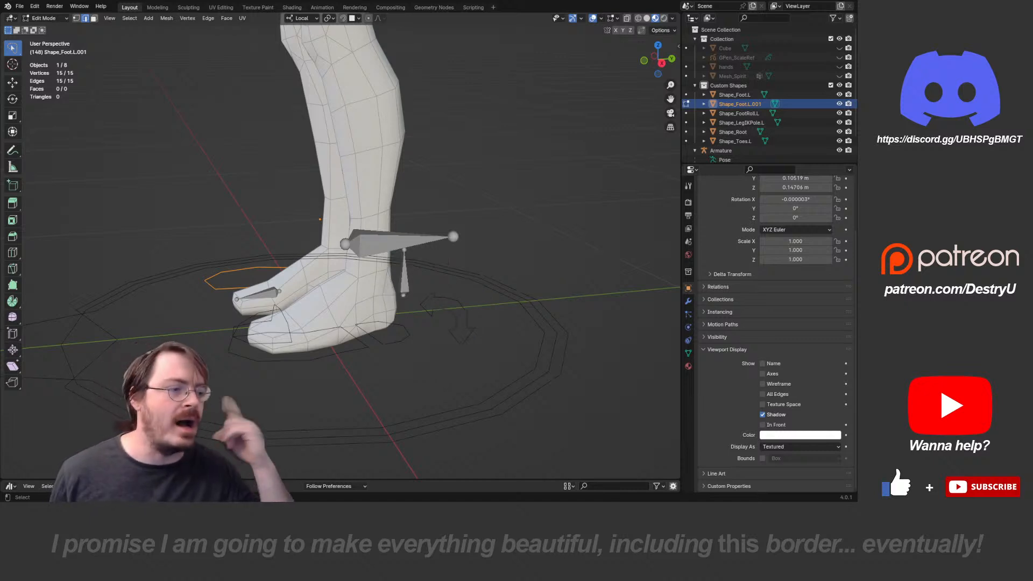
middle_drag(463, 253, 543, 255)
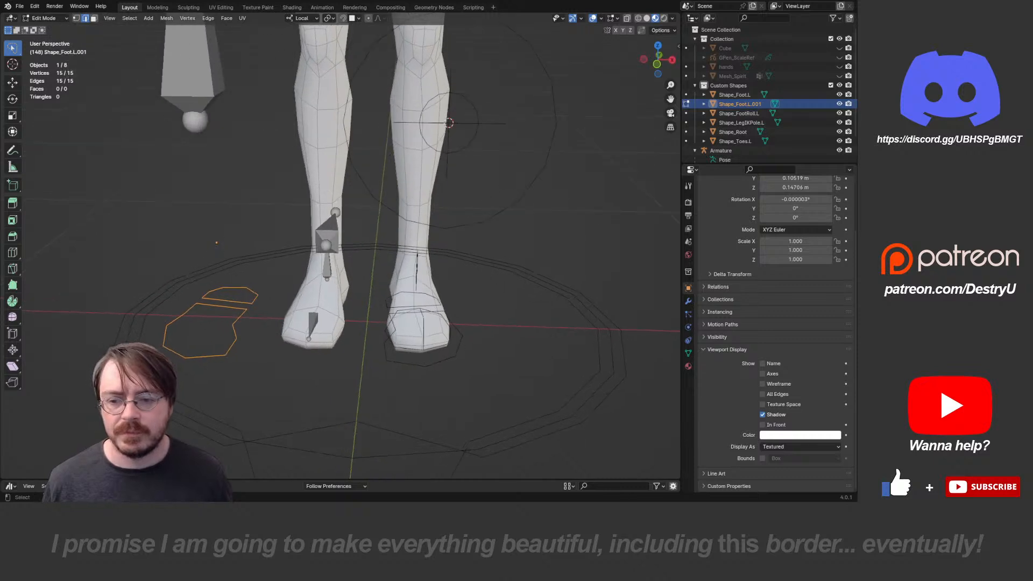
- Delete the Shape_Foot.L.001 object
key(ctrl+Tab)
key(x)
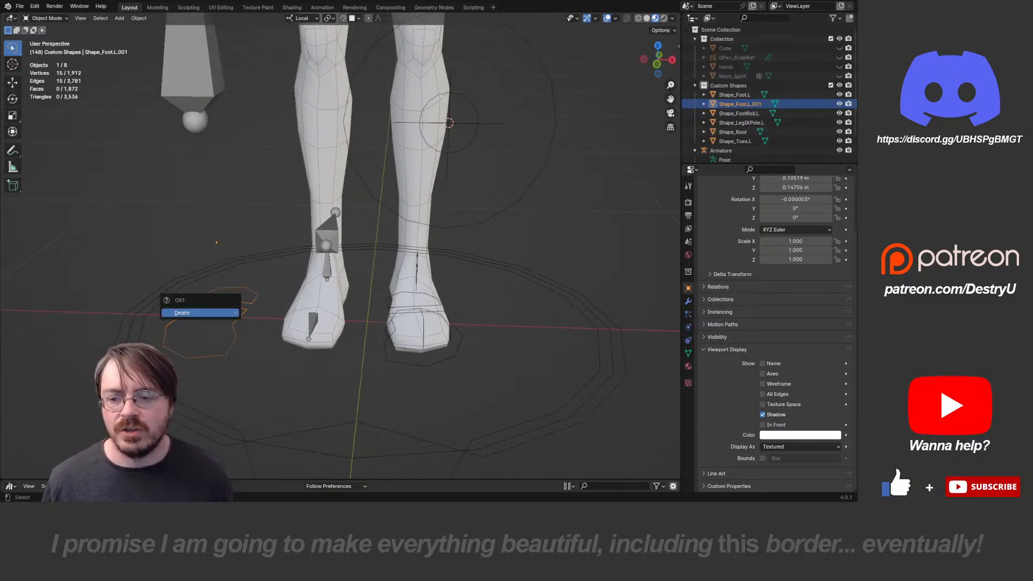
click(204, 308)
- Duplicate Shape_Foot.L and move the copy along X past the character's right foot, to about X -0.43 m
click(721, 141)
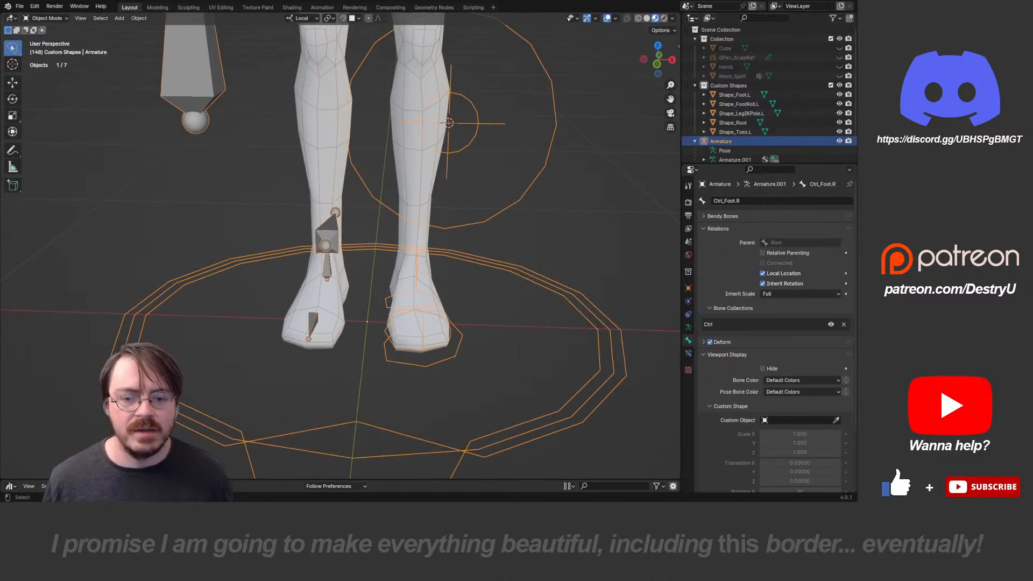
click(734, 95)
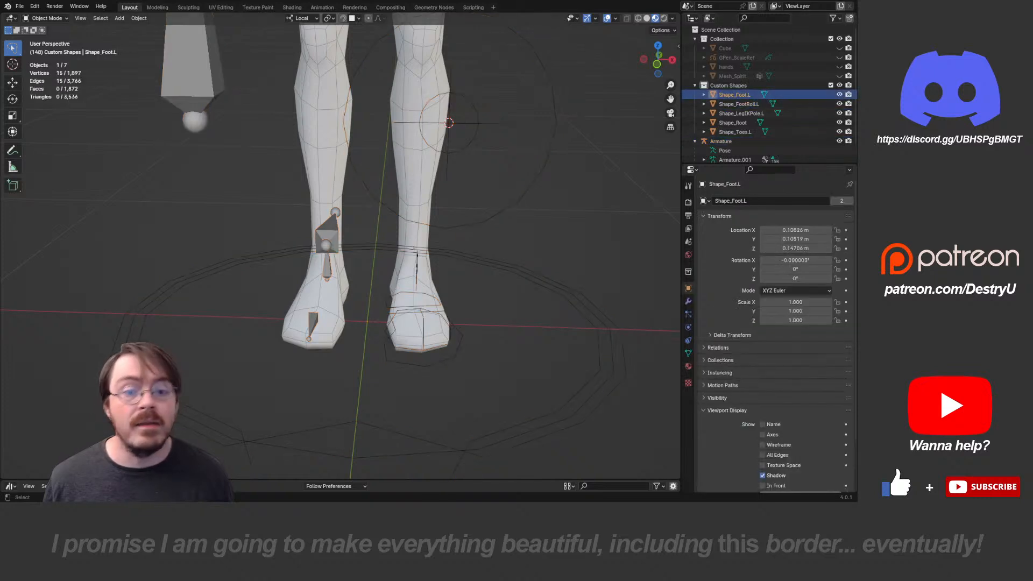
key(shift+d)
key(Escape)
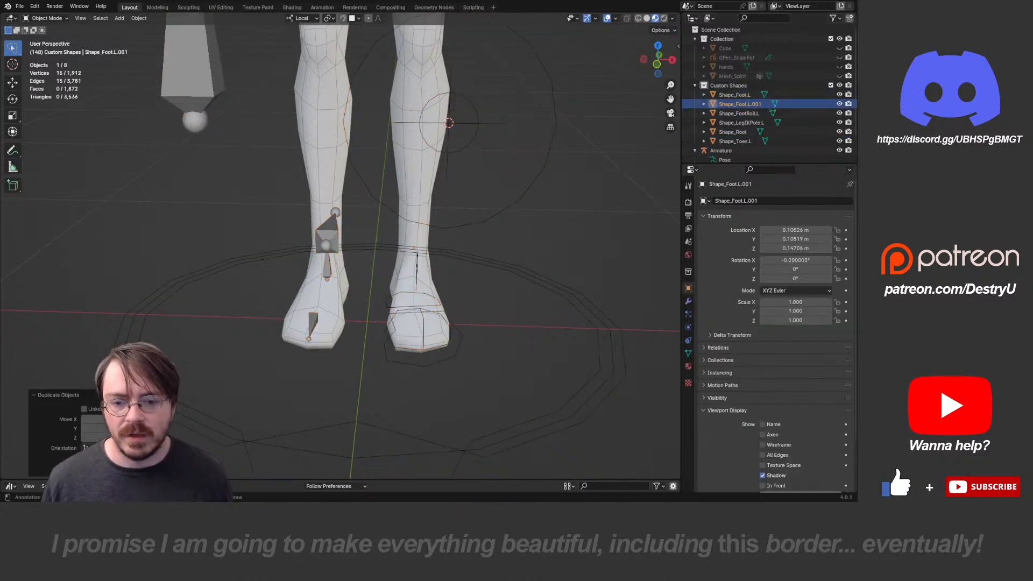
key(g)
key(x)
key(Return)
middle_drag(344, 252, 360, 272)
key(KP_1)
key(KP_3)
key(KP_1)
key(Tab)
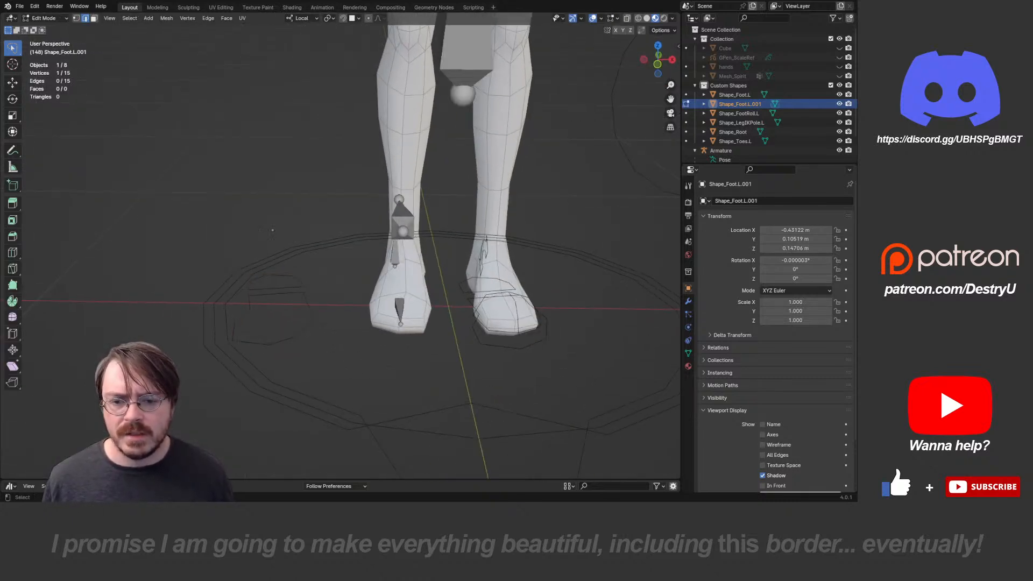
key(shift+s)
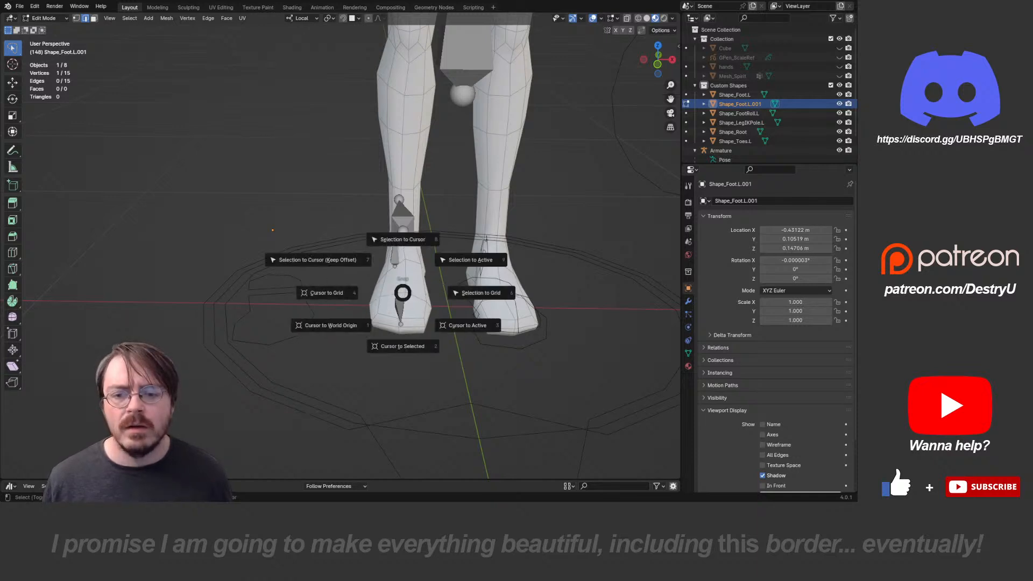
key(Escape)
key(period)
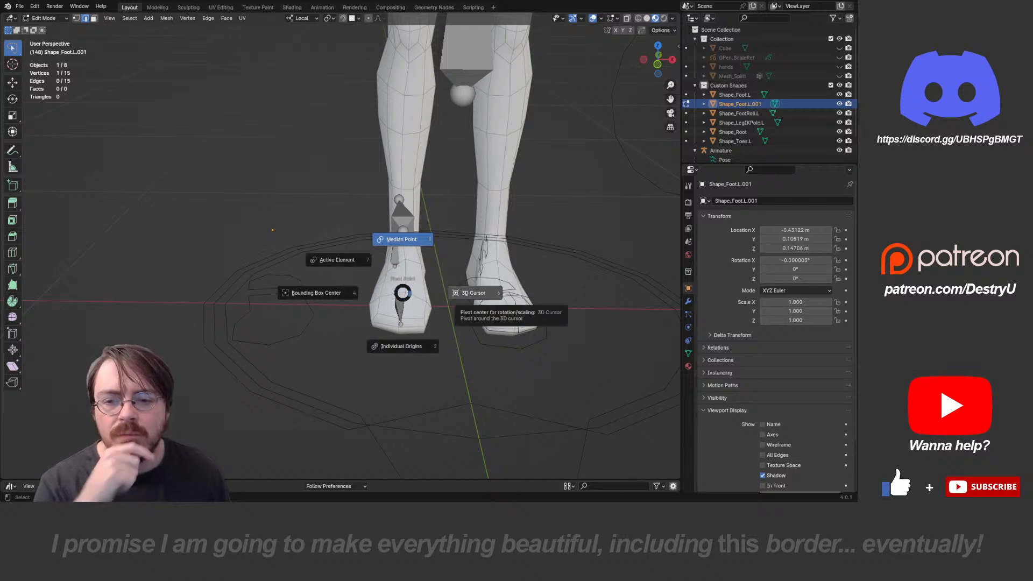
click(473, 293)
- Snap the 3D cursor to the origin of Shape_Foot.L.001 in Object Mode
key(Tab)
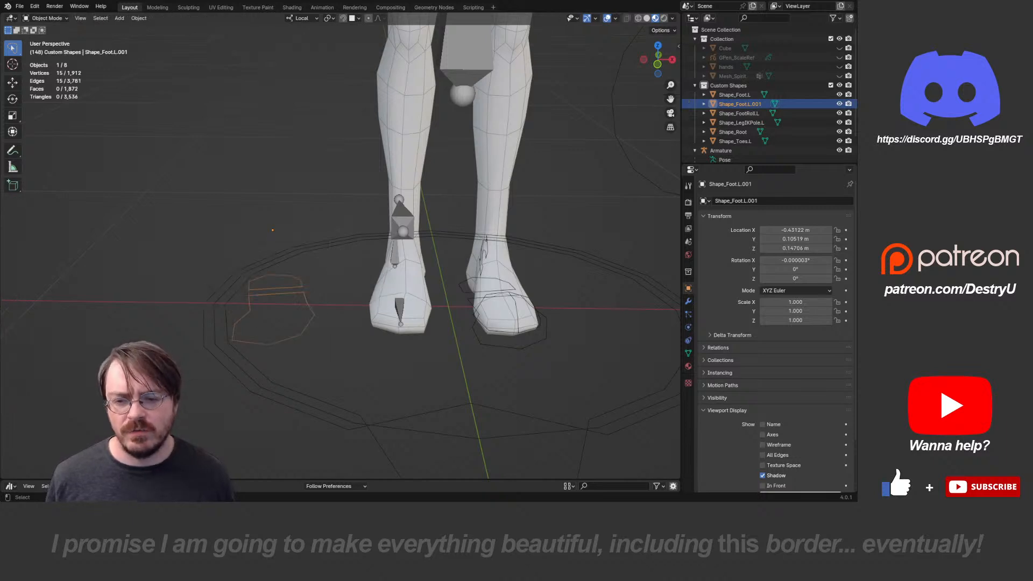
key(shift+s)
click(306, 326)
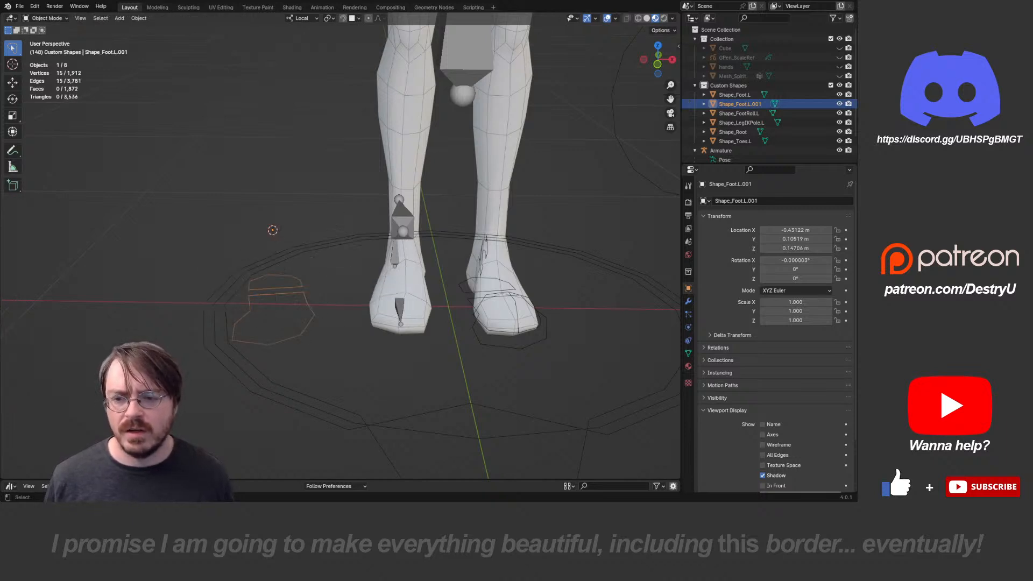
- Mirror the whole mesh of Shape_Foot.L.001 around the 3D cursor by scaling it -1 along local X
key(ctrl+Tab)
click(383, 262)
key(a)
key(period)
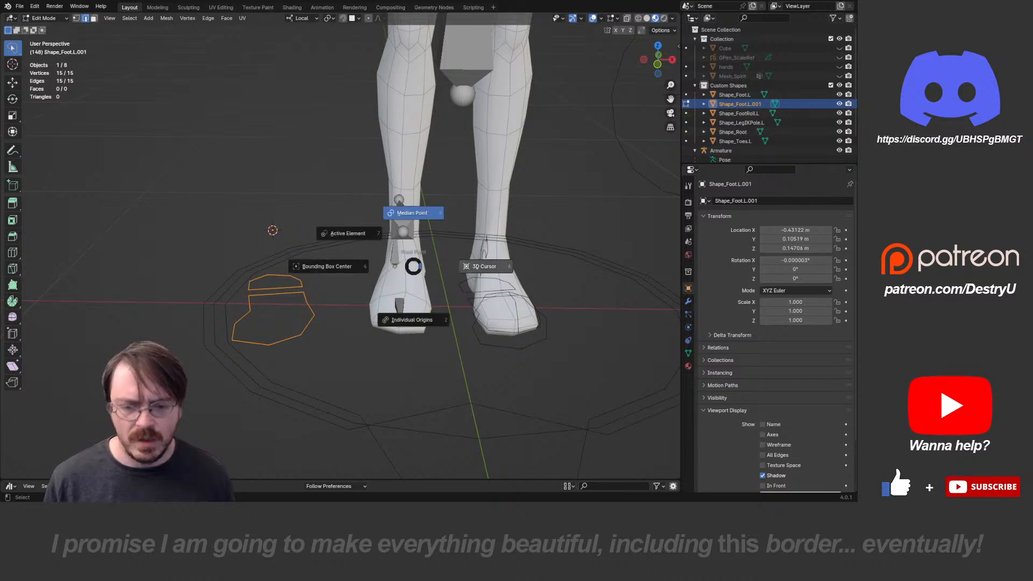
click(492, 266)
text(sx)
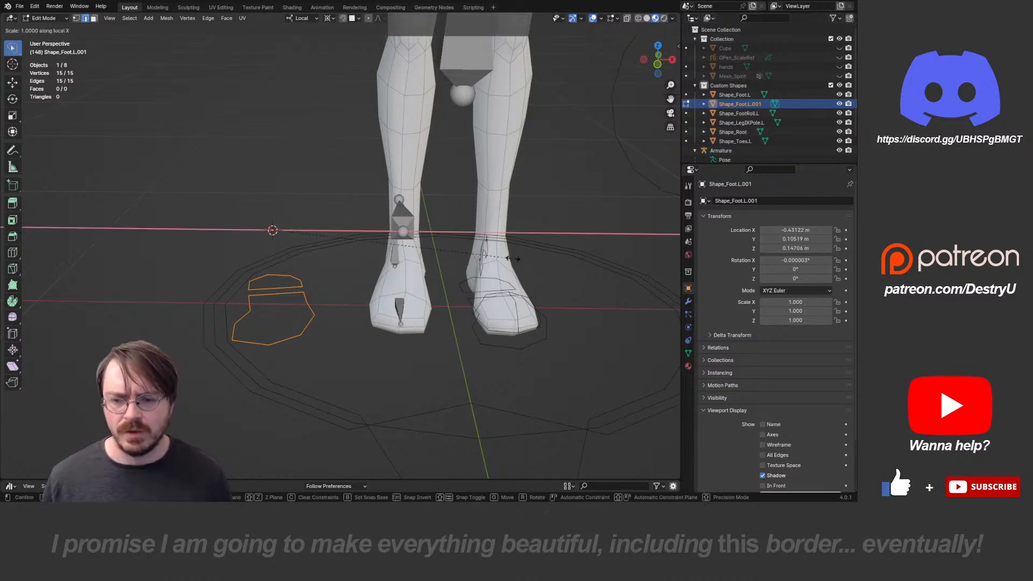
text(-1)
key(Return)
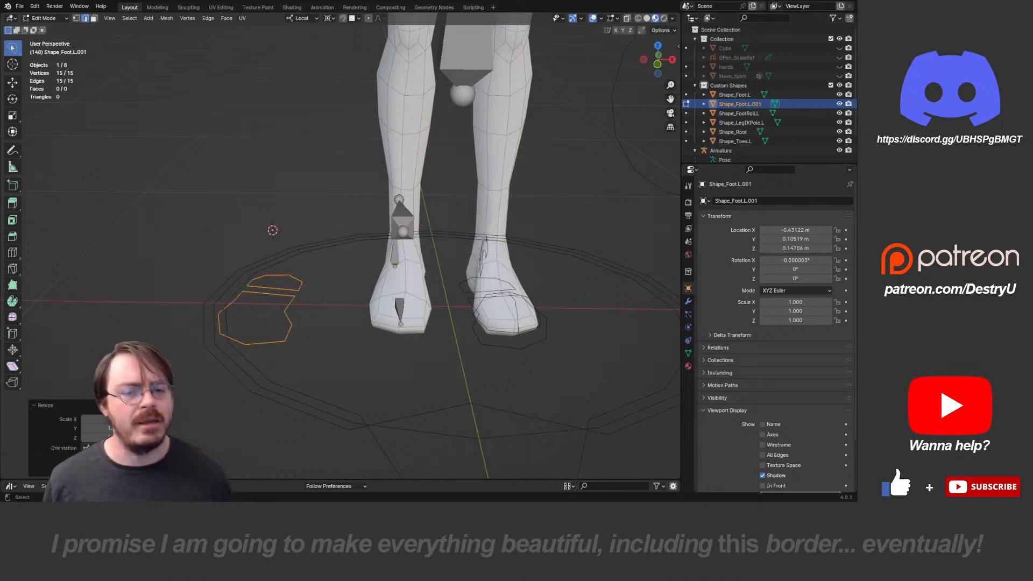
- In Pose Mode, assign the mirrored Shape_Foot.L.001 as Ctrl_Foot.R's custom object and turn off Scale to Bone Length
key(ctrl+Tab)
click(424, 263)
click(402, 230)
middle_drag(403, 237, 466, 236)
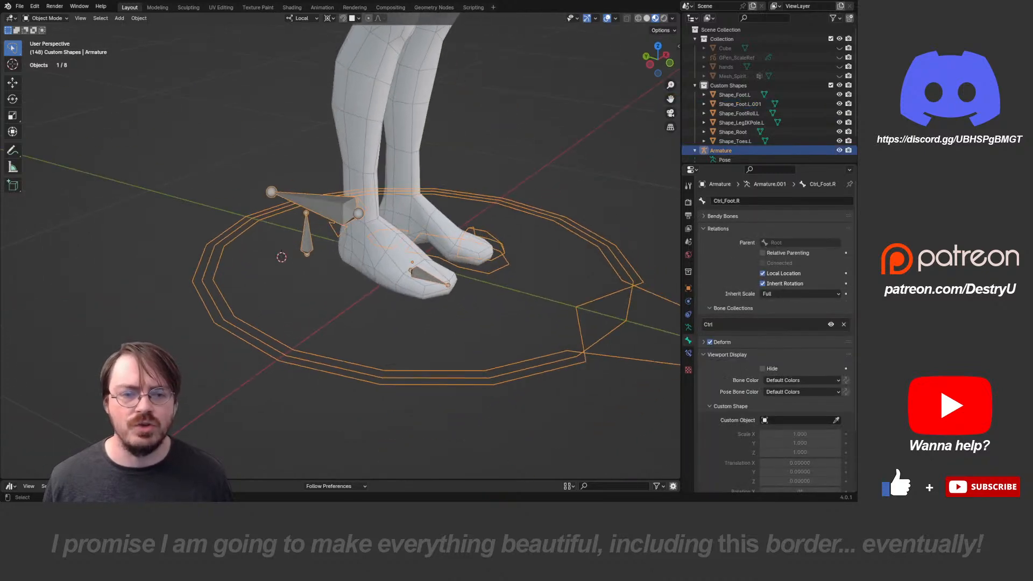
key(ctrl+Tab)
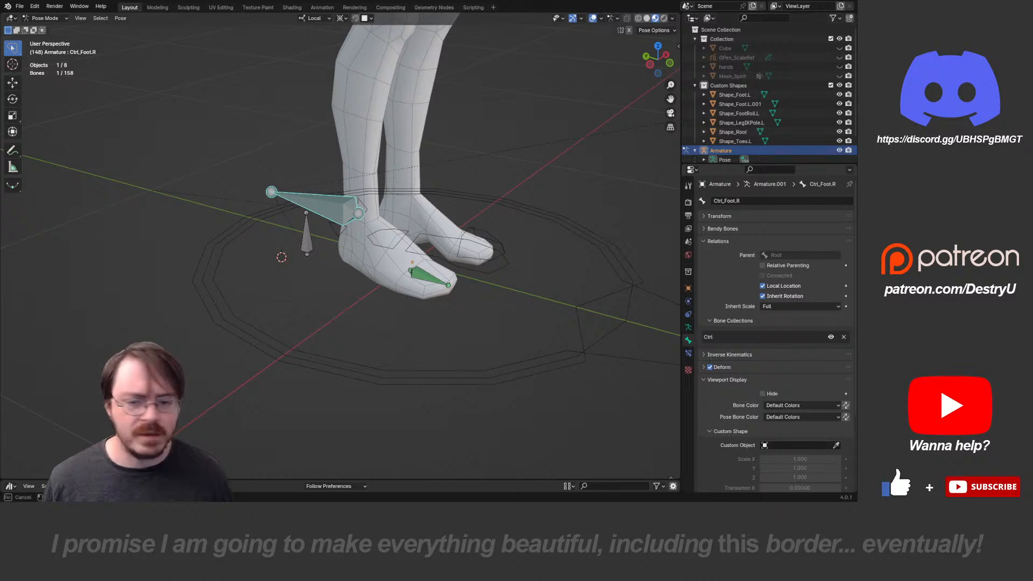
click(346, 328)
middle_drag(346, 328, 292, 326)
scroll(798, 424, down, 5)
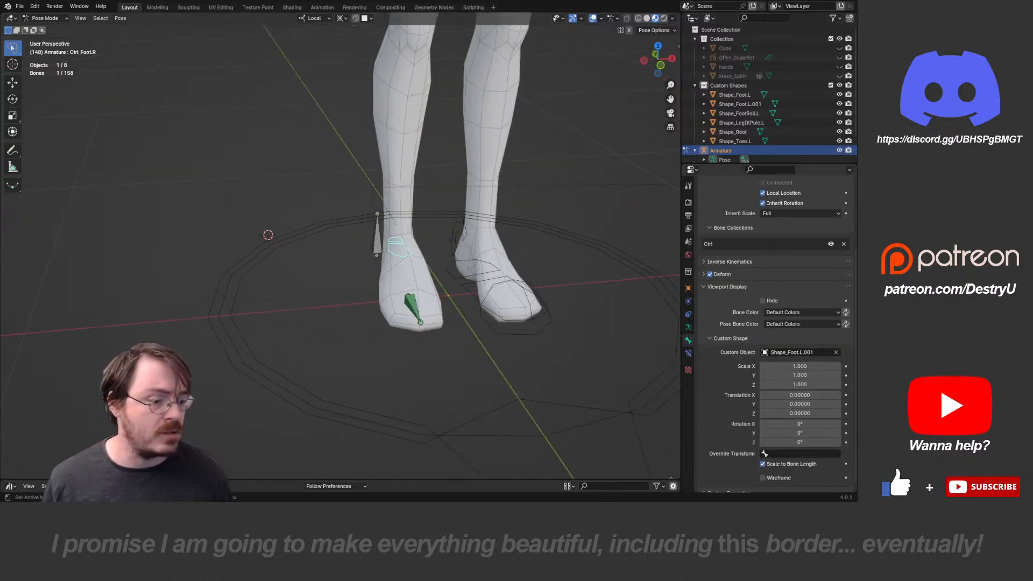
click(763, 464)
middle_drag(517, 345, 492, 338)
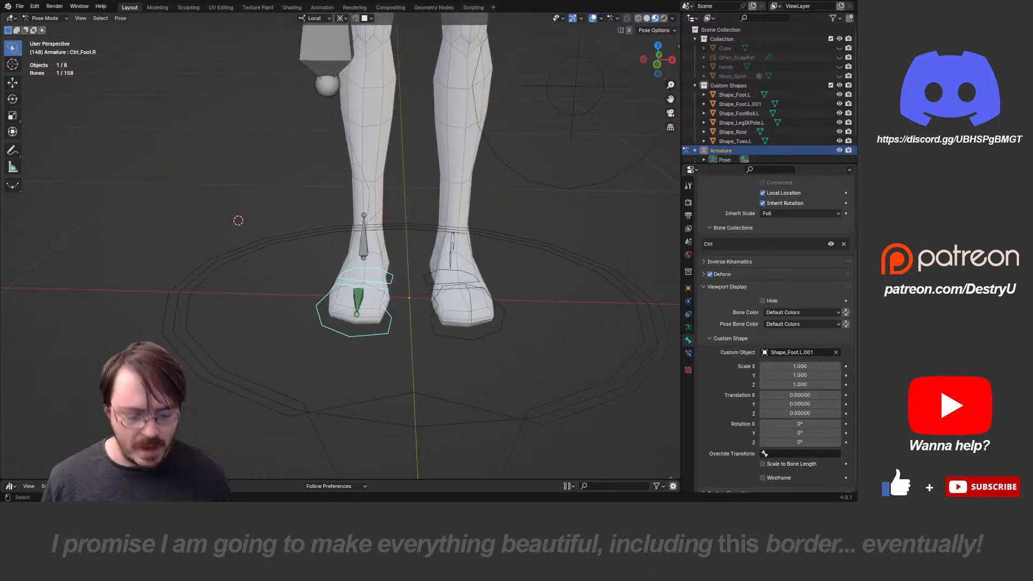
key(KP_1)
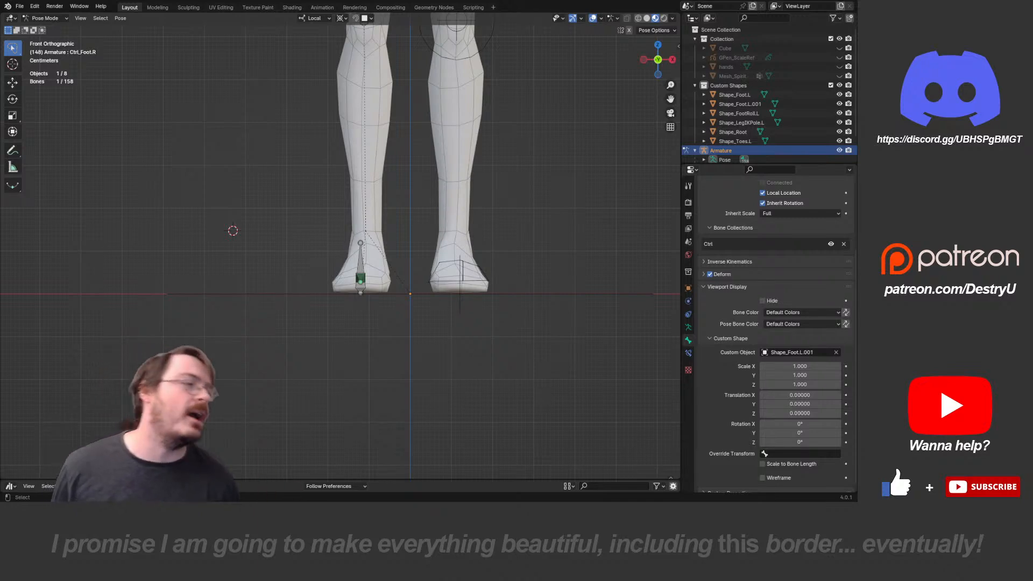
middle_drag(485, 302, 425, 304)
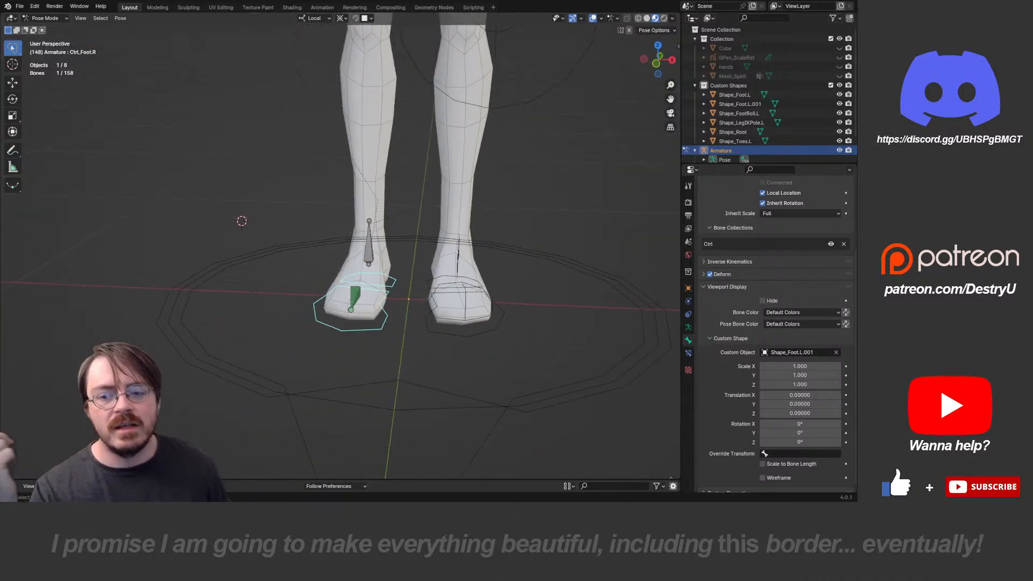
key(alt+a)
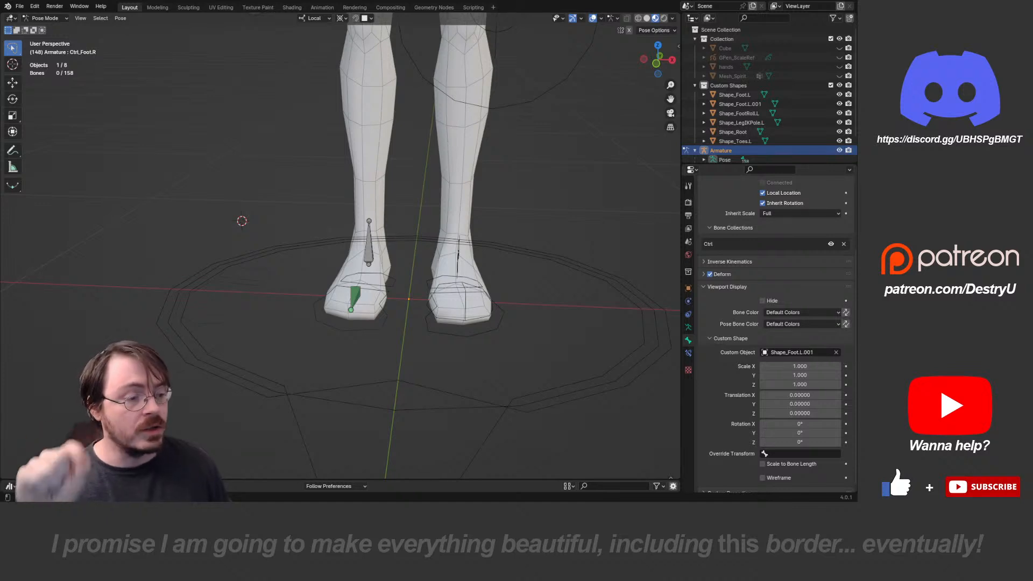
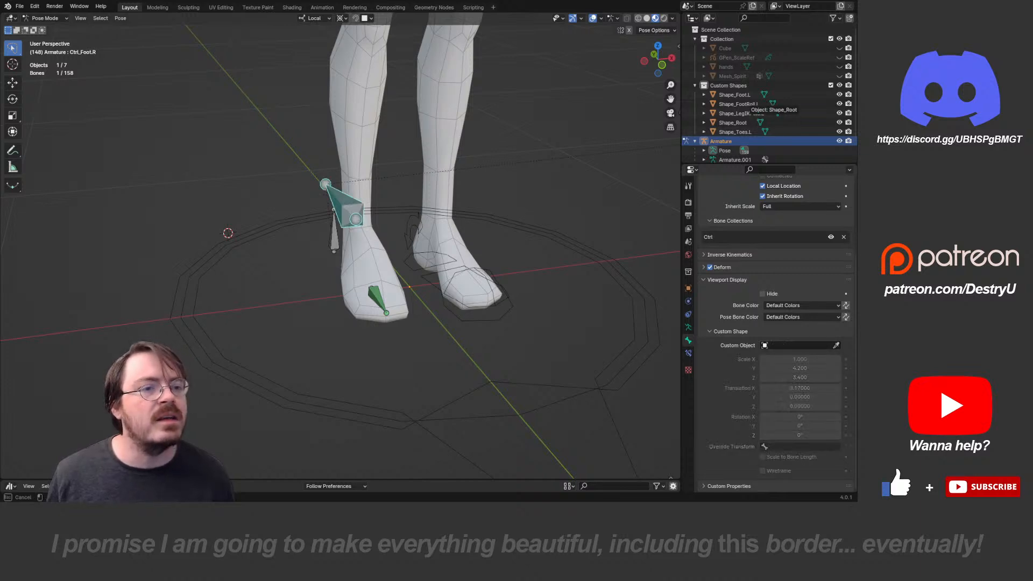
- Assign Shape_Foot.L as Ctrl_Foot.R's custom object and reset the shape's scale to 1 and translation to 0 on all axes
click(735, 94)
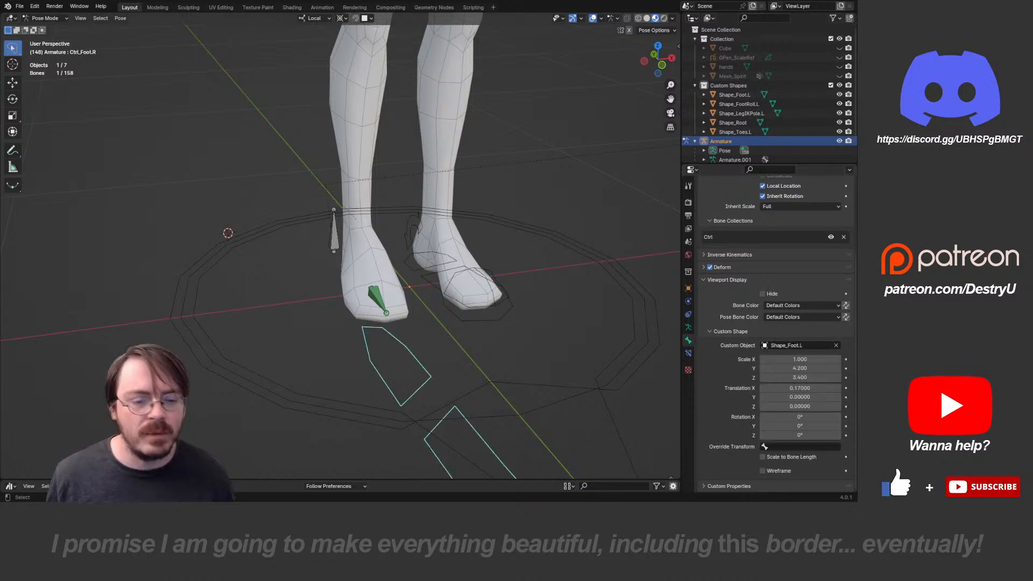
drag(800, 368, 800, 388)
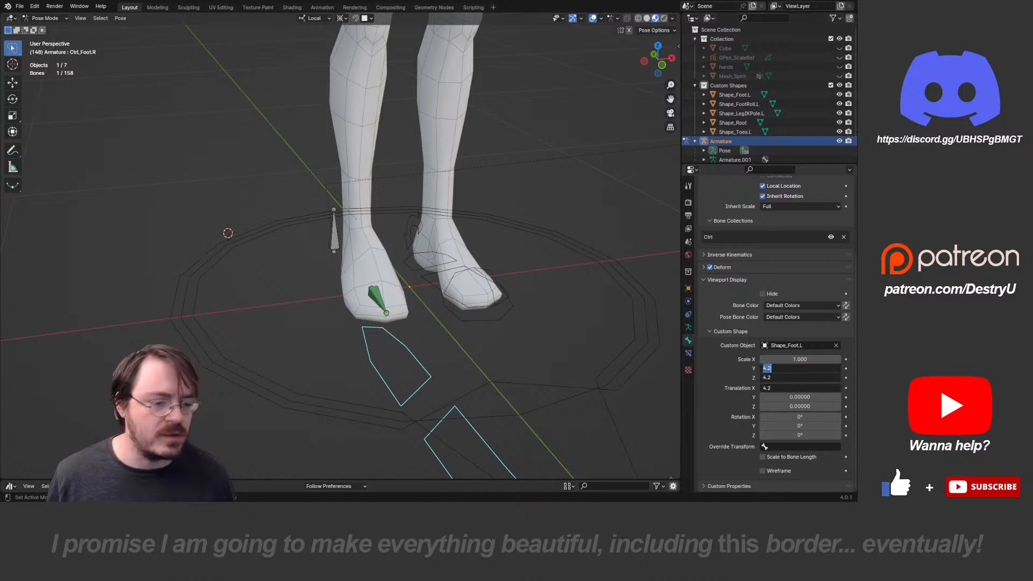
key(Return)
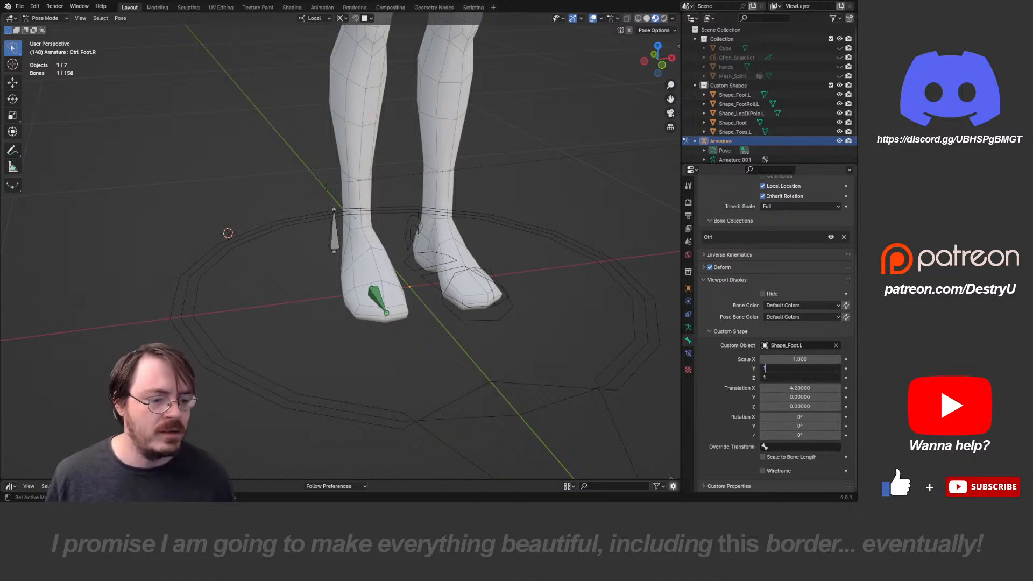
key(Return)
drag(801, 388, 801, 406)
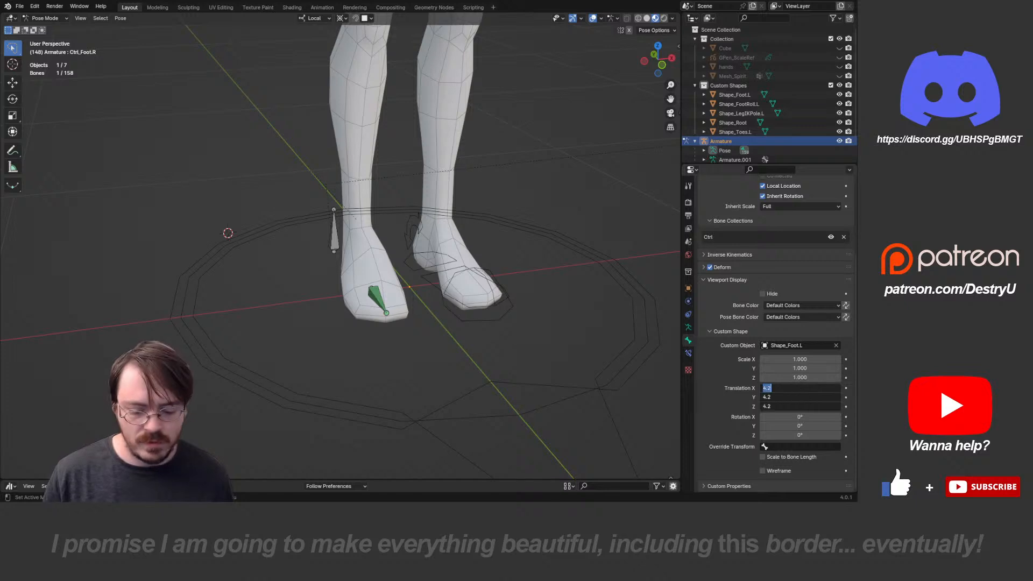
key(Return)
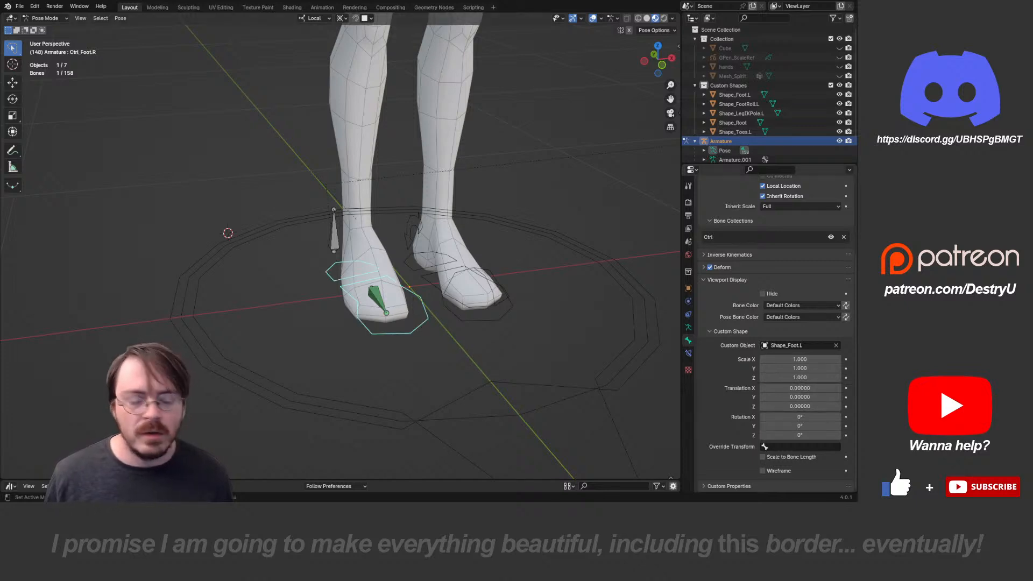
- Mirror Ctrl_Foot.R's custom shape by setting its Scale X to -1
double_click(800, 359)
text(-1)
key(Return)
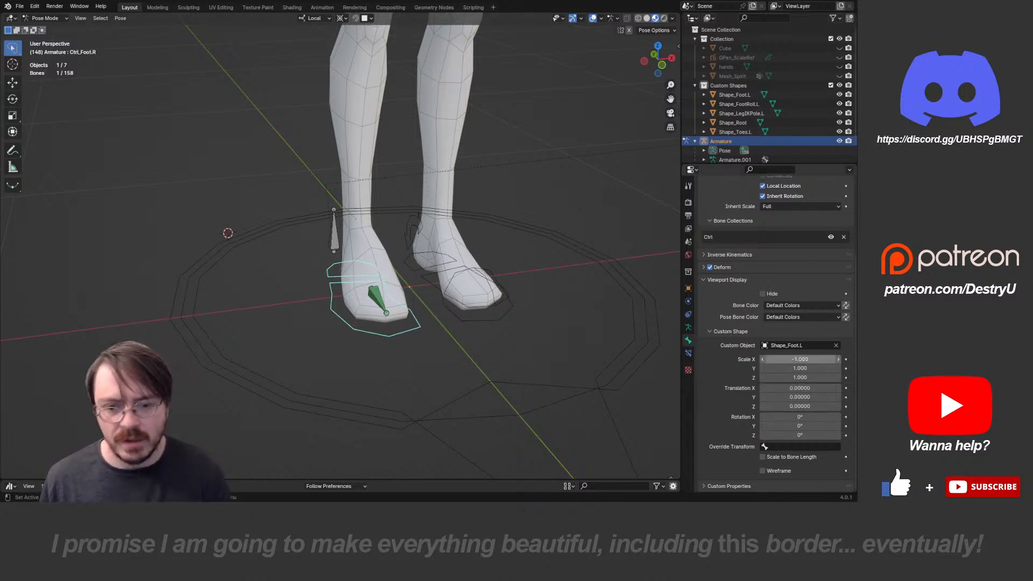
key(KP_1)
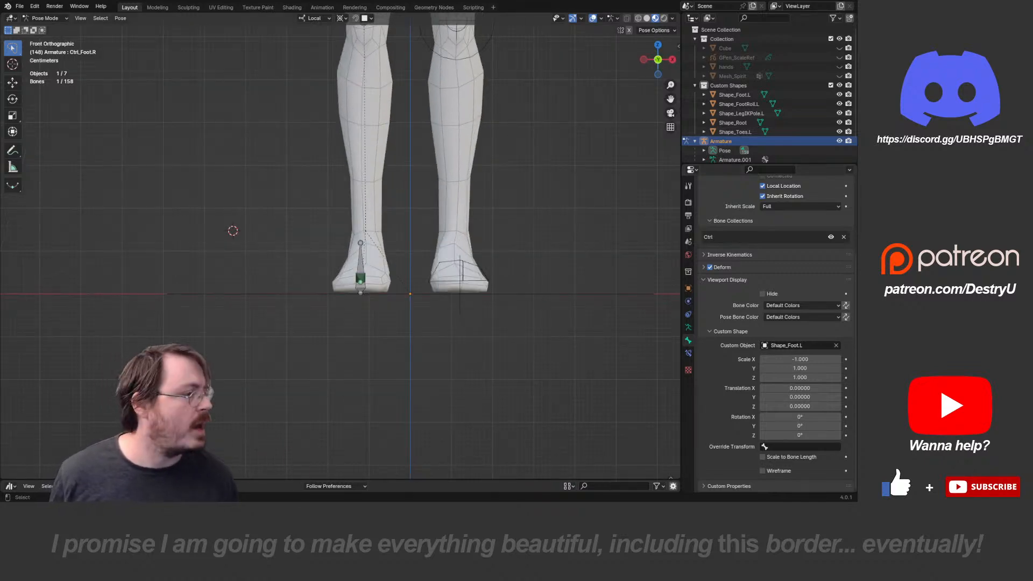
middle_drag(344, 258, 407, 309)
- Assign Shape_Toes.L to Ctrl_Toes.R with Scale X at -1 and Scale to Bone Length turned off
click(397, 292)
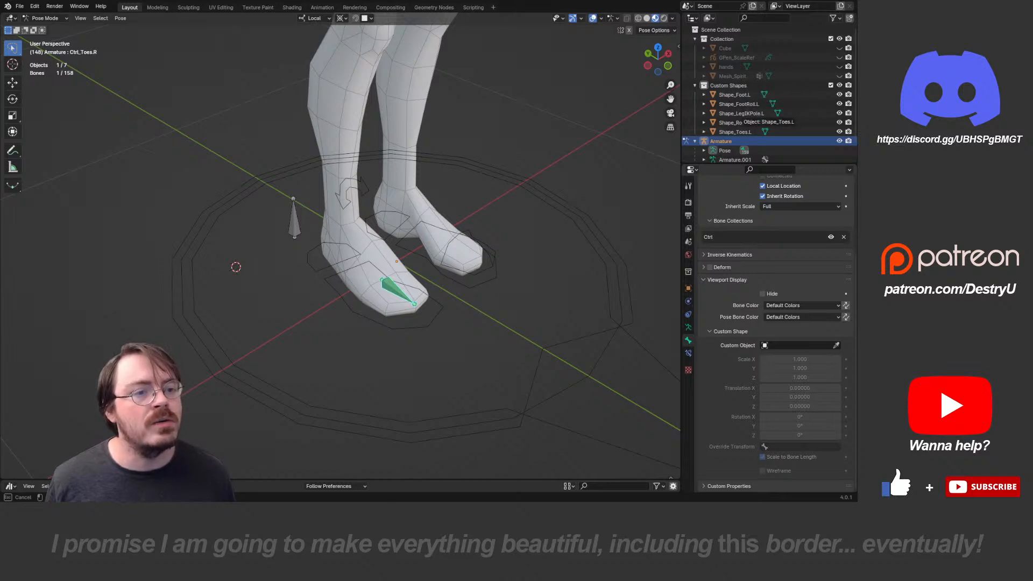
click(765, 131)
click(800, 359)
text(-1)
key(Return)
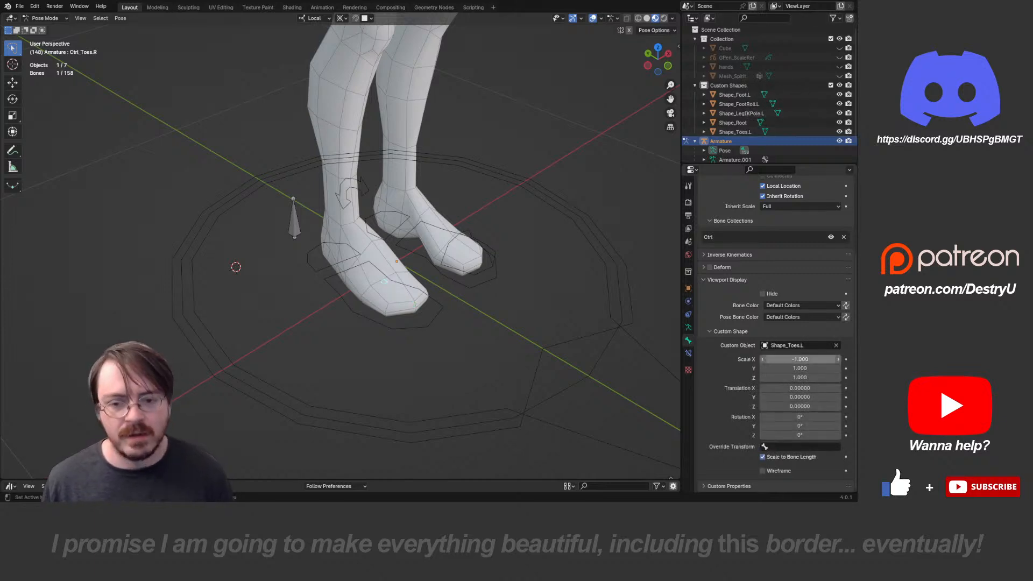
key(KP_1)
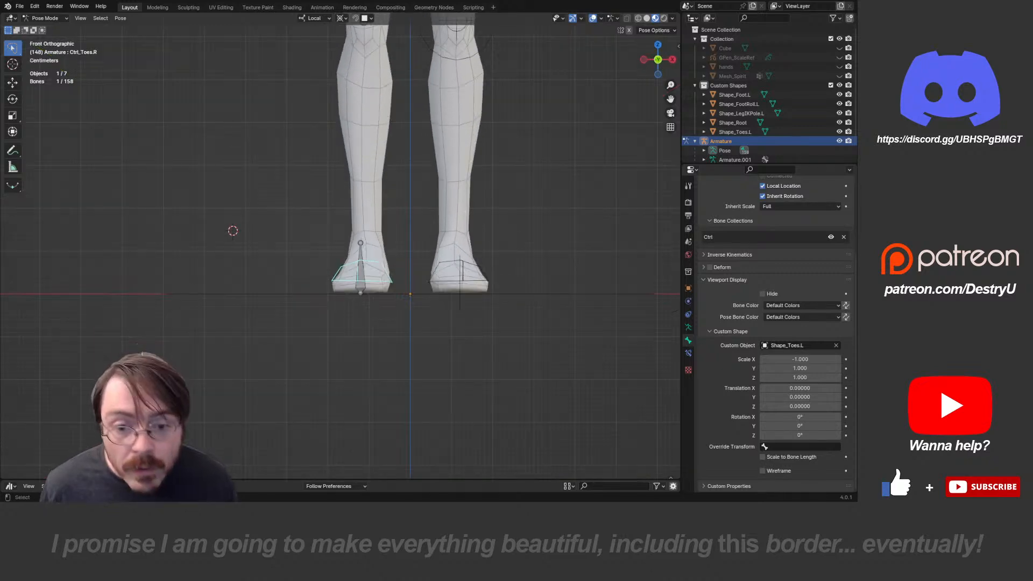
scroll(178, 223, up, 4)
key(alt+a)
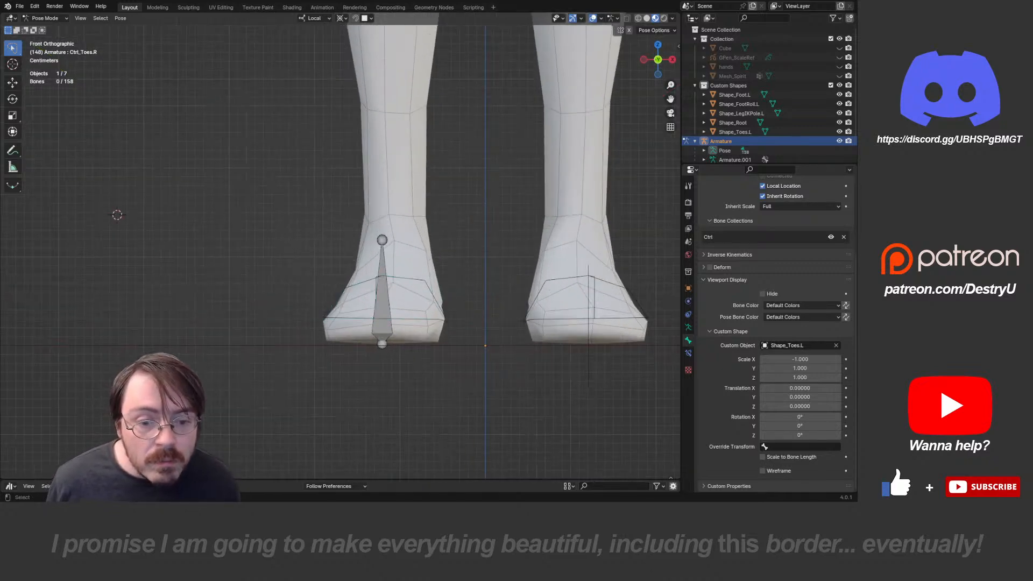
- Assign Shape_FootRoll.L to Ctrl_FootRoll.R, set its Scale X to -1 and turn off Scale to Bone Length
middle_drag(259, 232, 474, 261)
scroll(377, 242, down, 3)
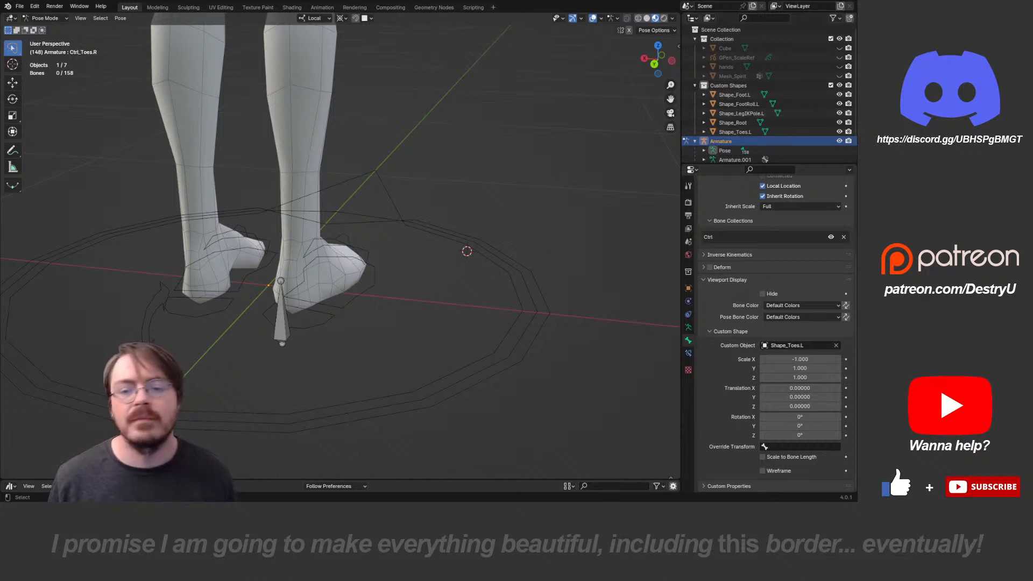
click(282, 327)
middle_drag(467, 251, 505, 286)
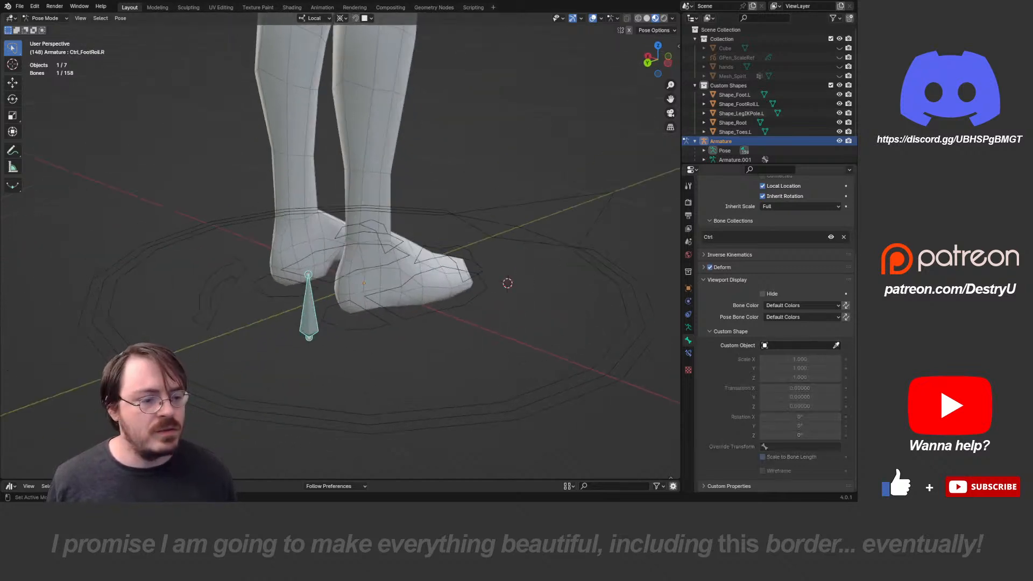
click(748, 104)
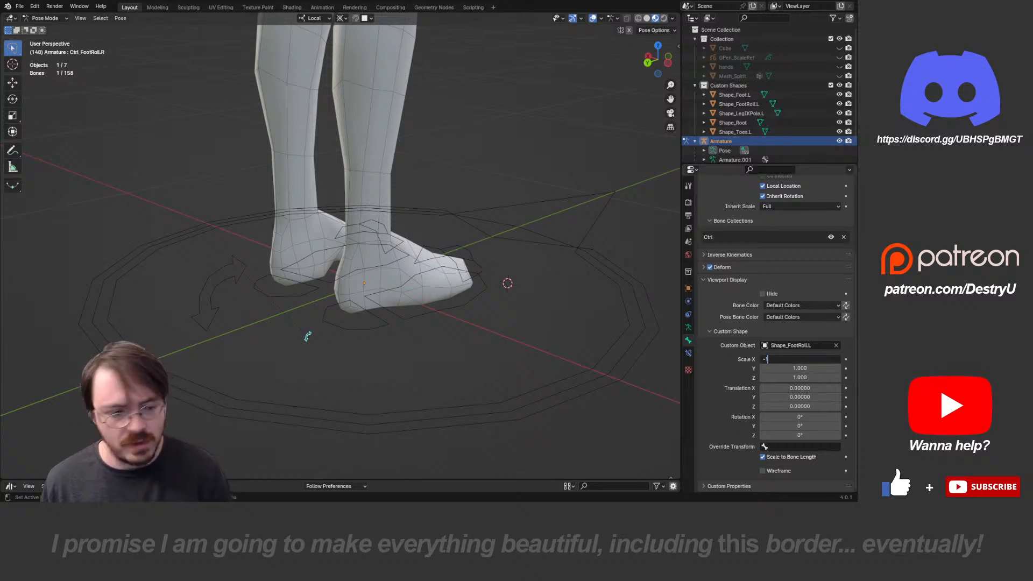
text(1)
key(Return)
click(763, 457)
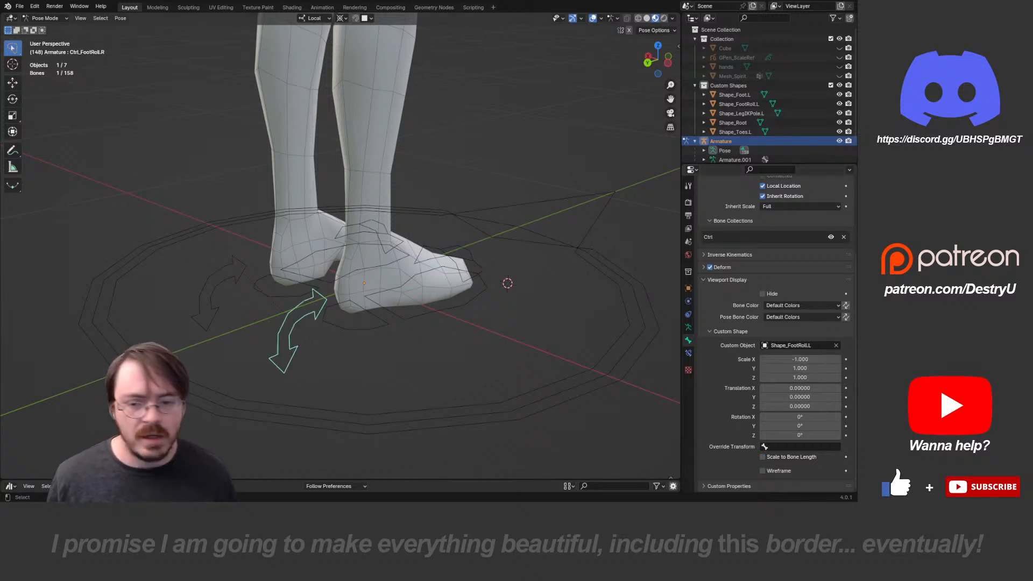
- Assign Shape_LegIKPole.L to Tool_LegPole.R, set its Scale X to -1 and turn off Scale to Bone Length
click(485, 186)
shift+middle_drag(485, 186, 312, 432)
scroll(371, 310, down, 4)
click(432, 189)
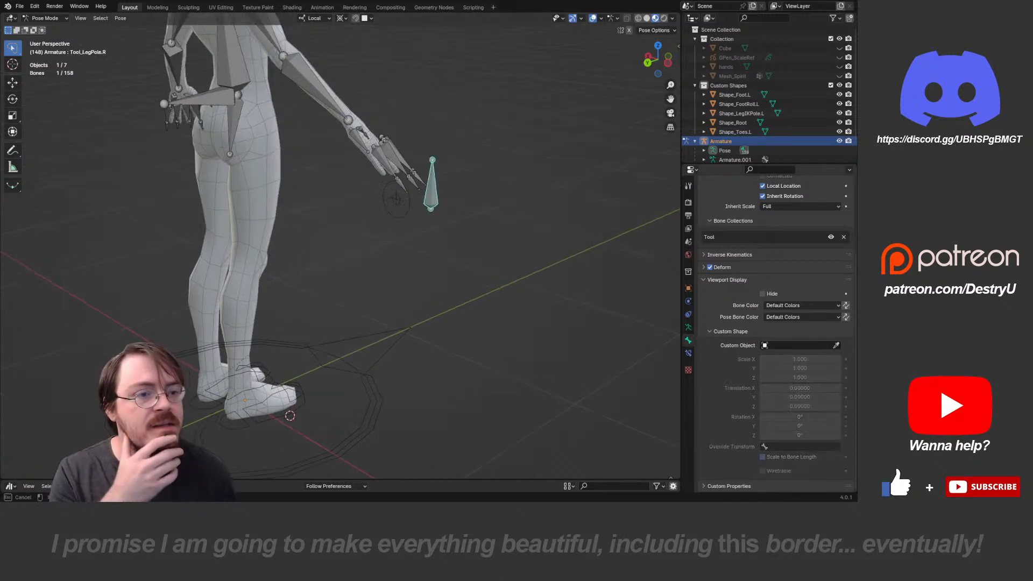
click(742, 113)
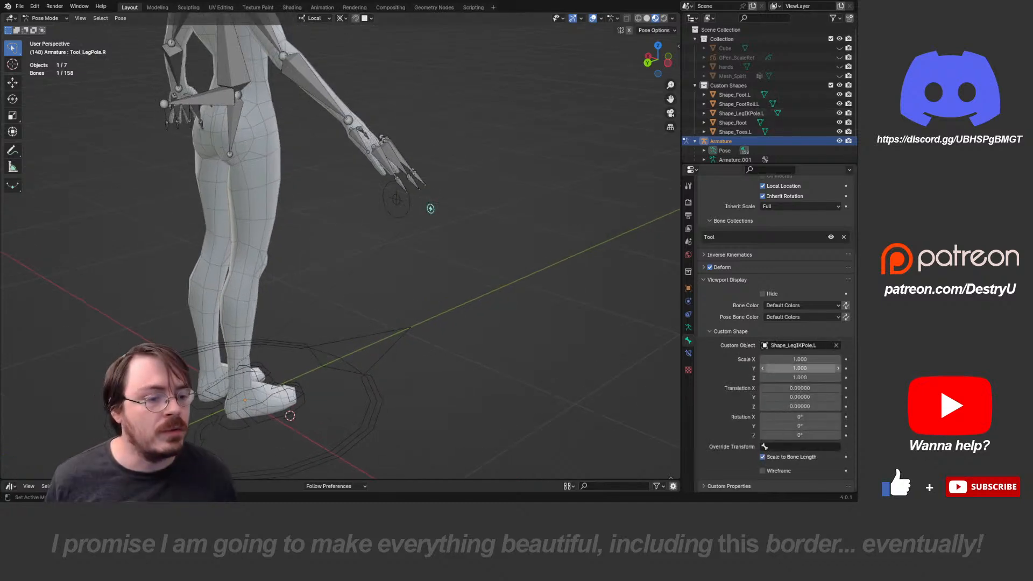
click(801, 359)
text(-1)
key(Return)
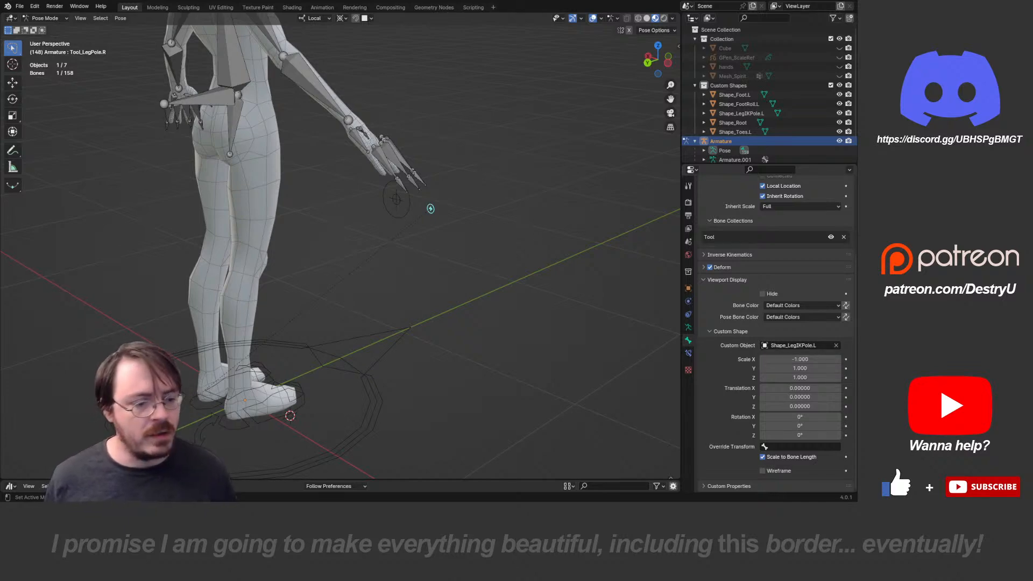
click(463, 280)
middle_drag(409, 269, 608, 269)
scroll(341, 246, down, 2)
middle_drag(387, 264, 412, 307)
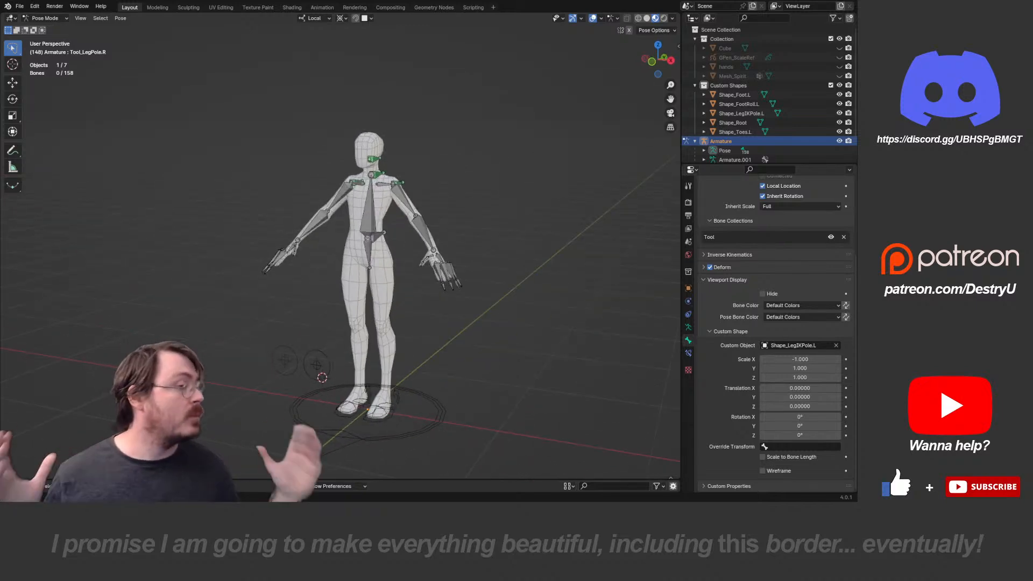
- Select the Ctrl_Body bone at the character's waist
scroll(331, 248, up, 3)
click(405, 228)
middle_drag(404, 228, 323, 232)
shift+middle_drag(350, 269, 266, 91)
scroll(341, 246, down, 1)
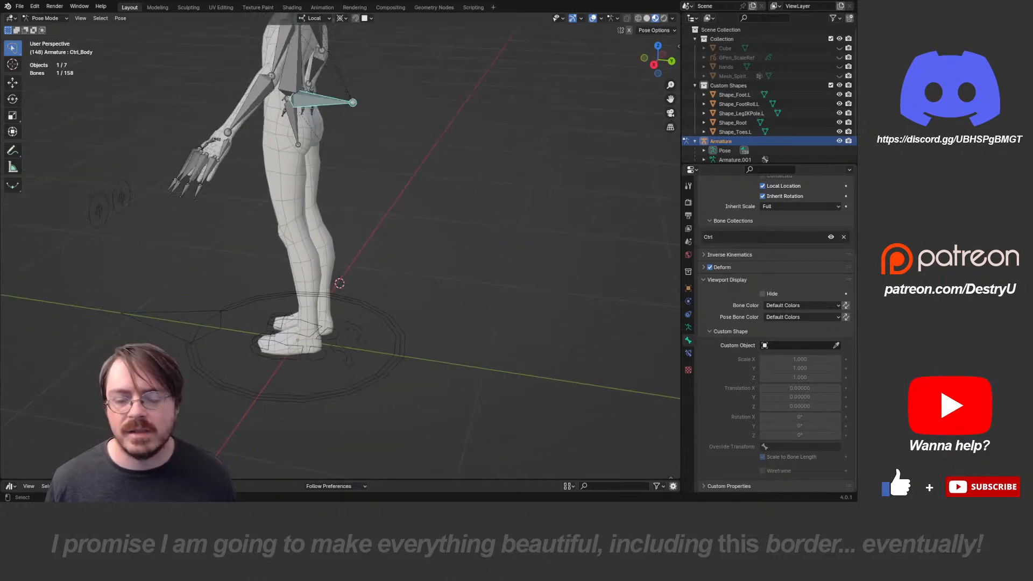
shift+middle_drag(323, 215, 355, 332)
scroll(335, 273, up, 1)
middle_drag(355, 331, 413, 341)
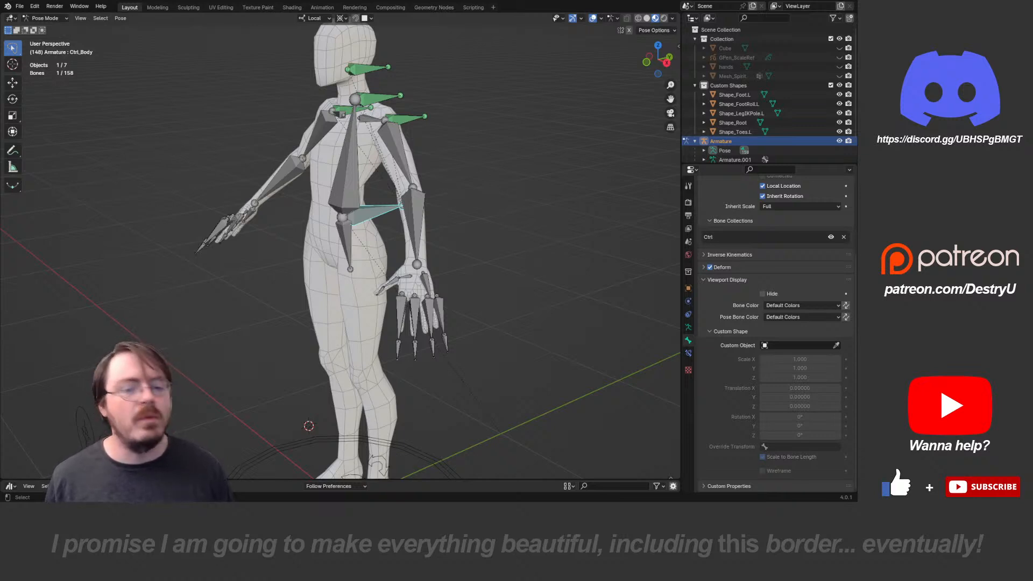
- Try moving Ctrl_Body to preview how the body and legs follow it
middle_drag(413, 341, 388, 341)
scroll(387, 341, down, 3)
key(g)
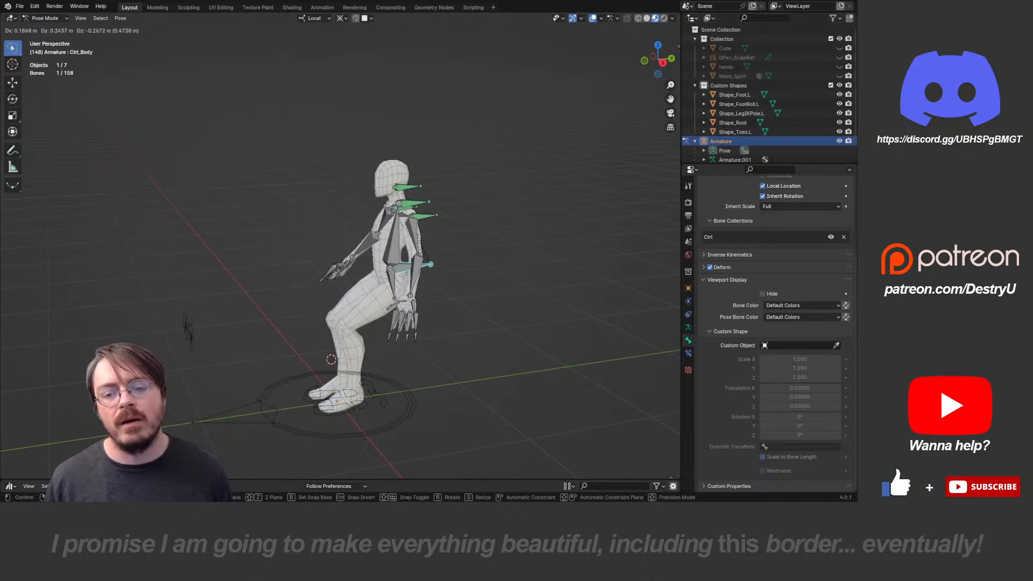
key(Escape)
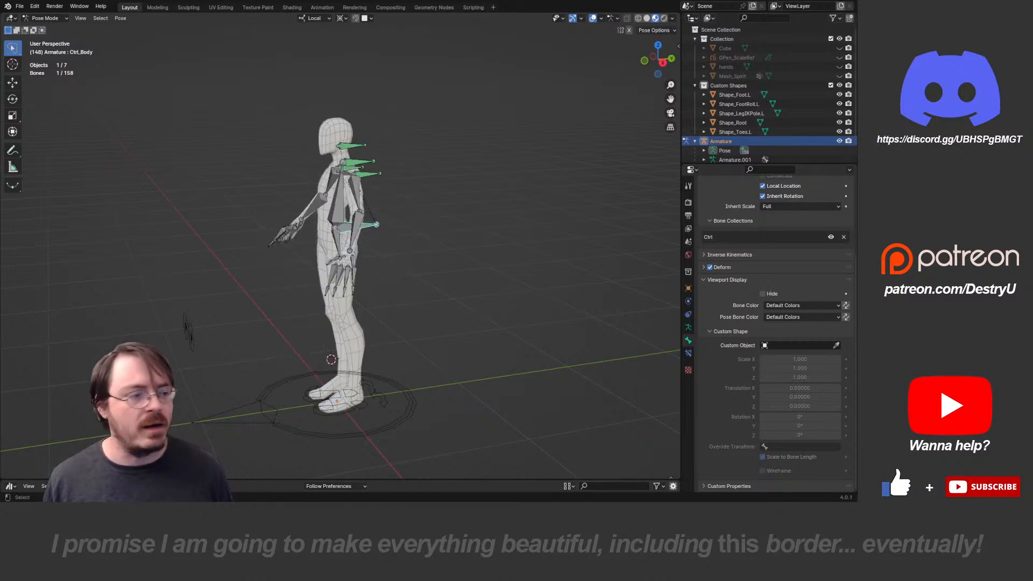
- Snap the 3D cursor to the selected Ctrl_Body bone
scroll(344, 242, up, 4)
middle_drag(377, 302, 354, 299)
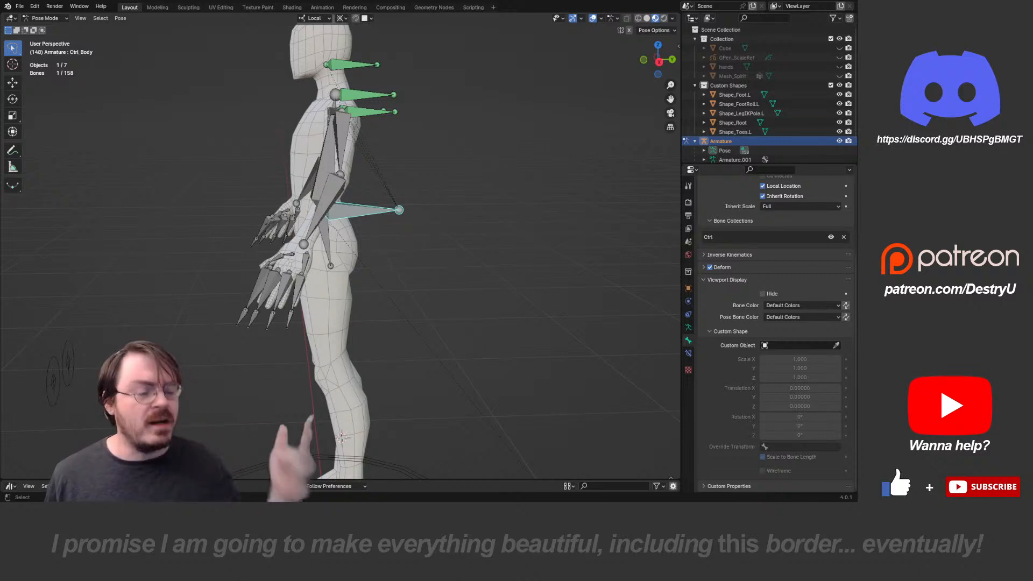
shift+middle_drag(354, 300, 359, 339)
key(KP_7)
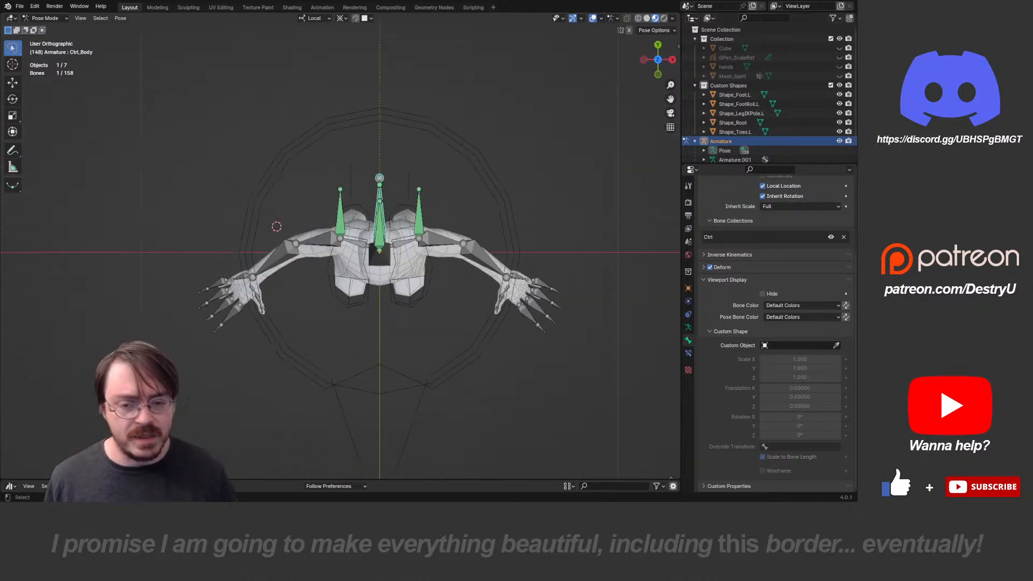
shift+right_drag(481, 147, 478, 148)
key(shift+s)
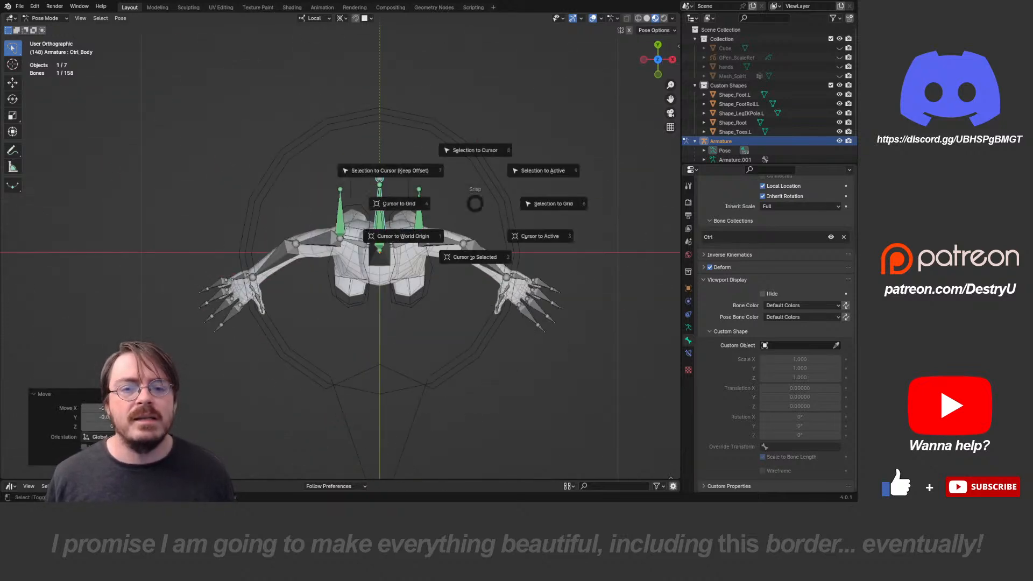
click(476, 257)
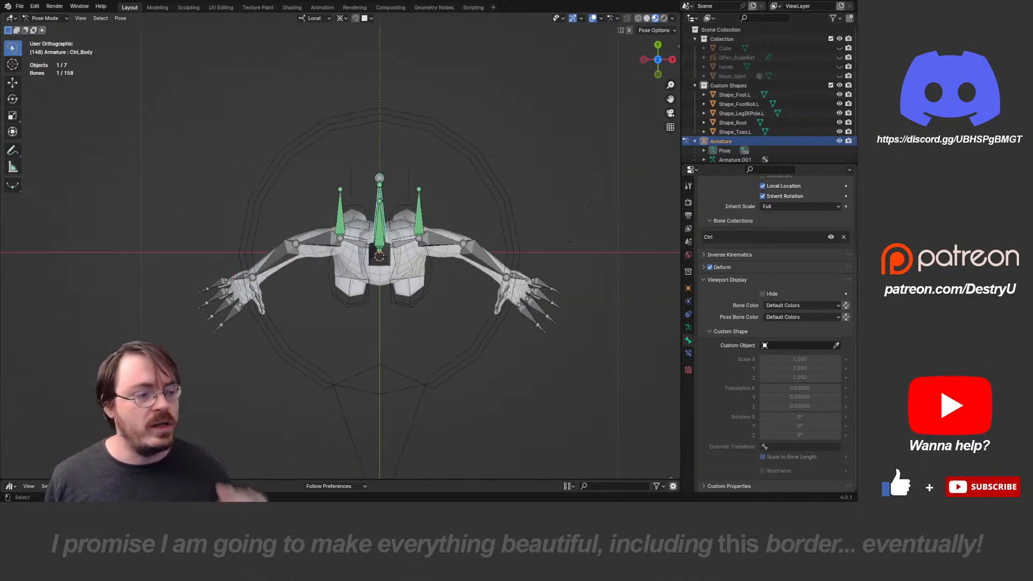
- Switch the armature to Object Mode and add a cube mesh at the 3D cursor in the Custom Shapes collection
middle_drag(476, 258, 366, 188)
key(ctrl+Tab)
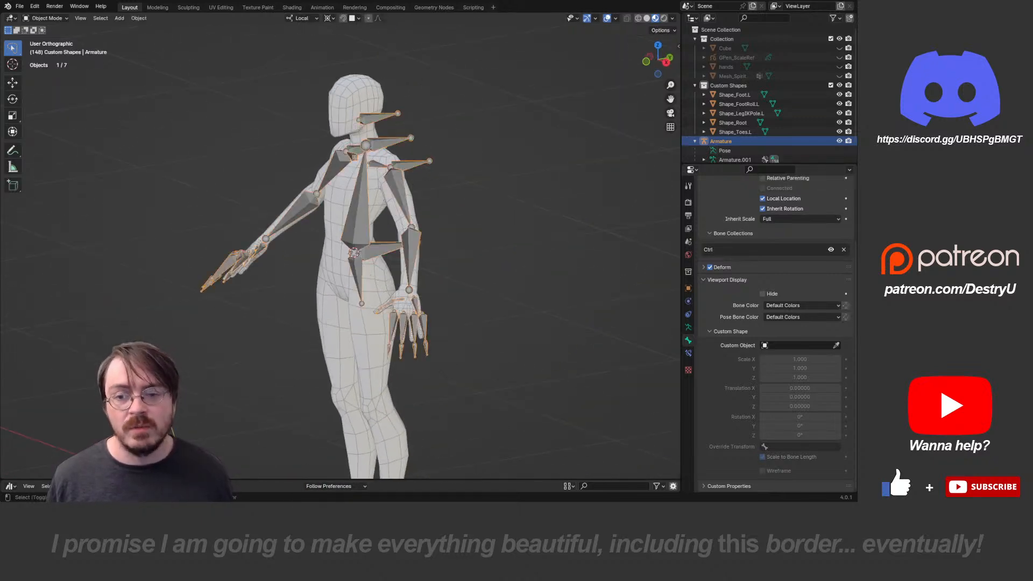
key(shift+a)
mouse_move(399, 212)
click(459, 221)
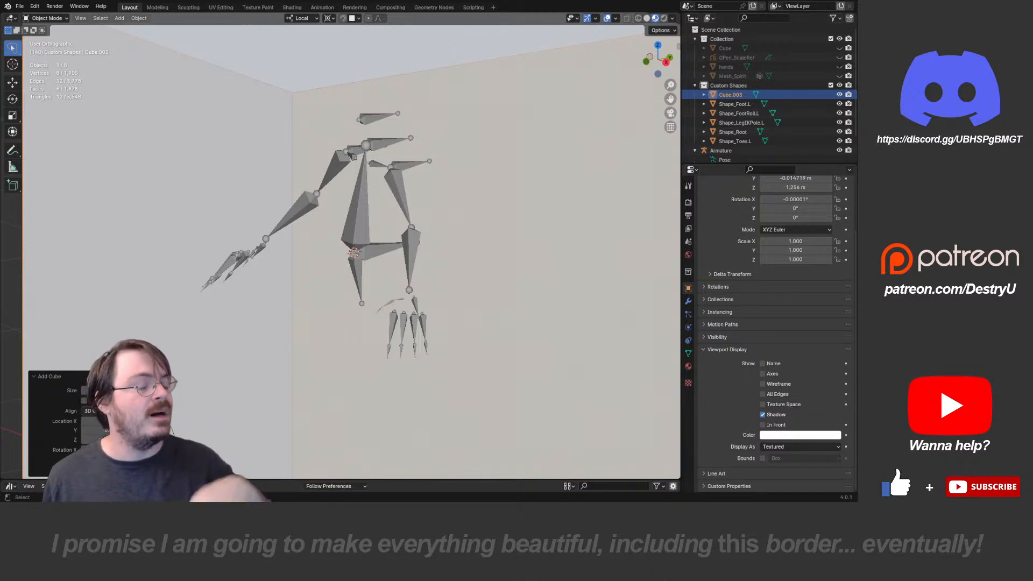
scroll(349, 248, down, 4)
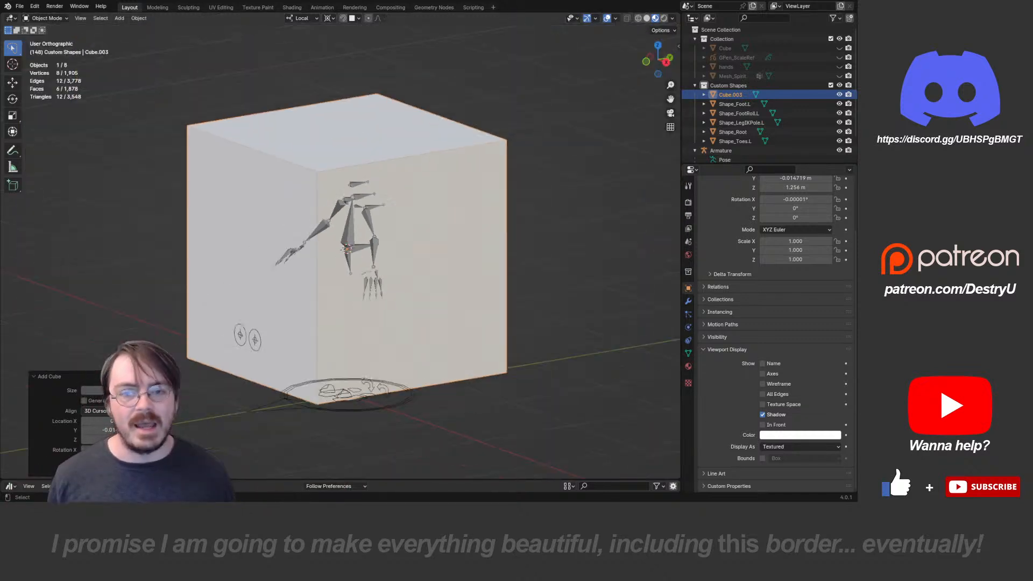
- Delete all of the new cube's vertices in Edit Mode
key(Tab)
scroll(347, 248, up, 2)
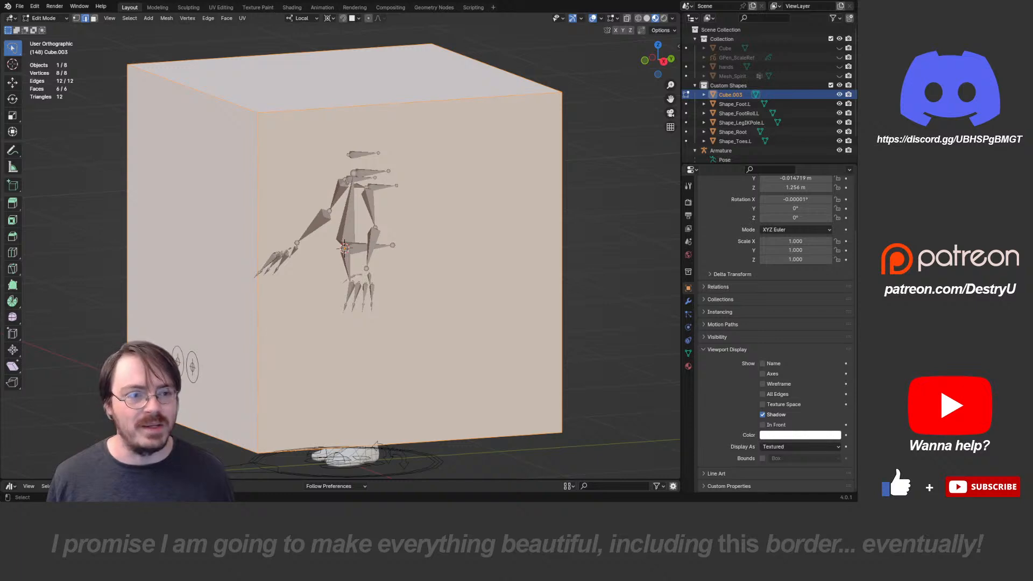
key(x)
click(415, 211)
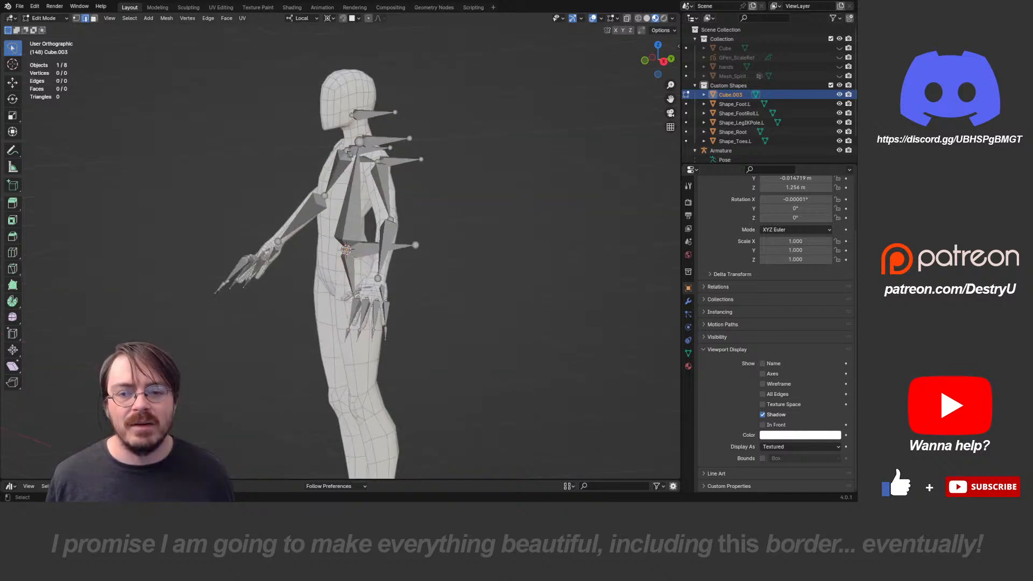
- Add a Mirror modifier to the emptied cube mesh and collapse its settings
middle_drag(350, 248, 376, 245)
click(688, 300)
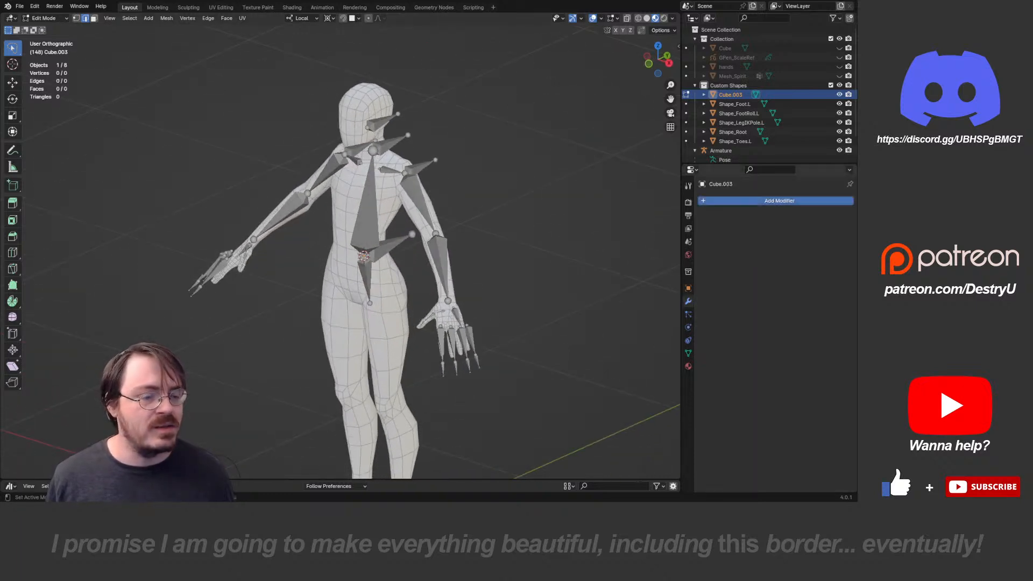
click(753, 201)
mouse_move(679, 227)
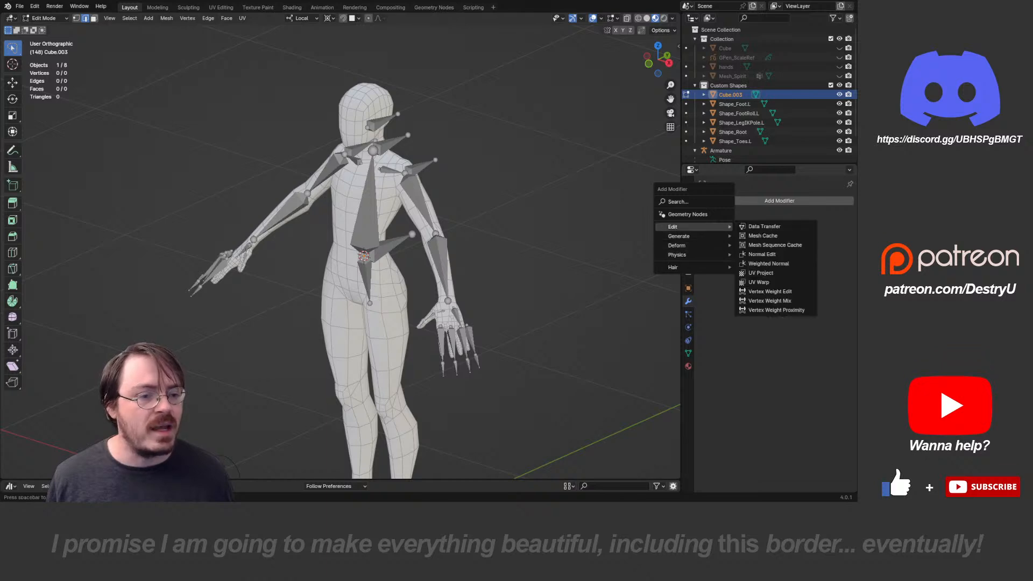
click(764, 301)
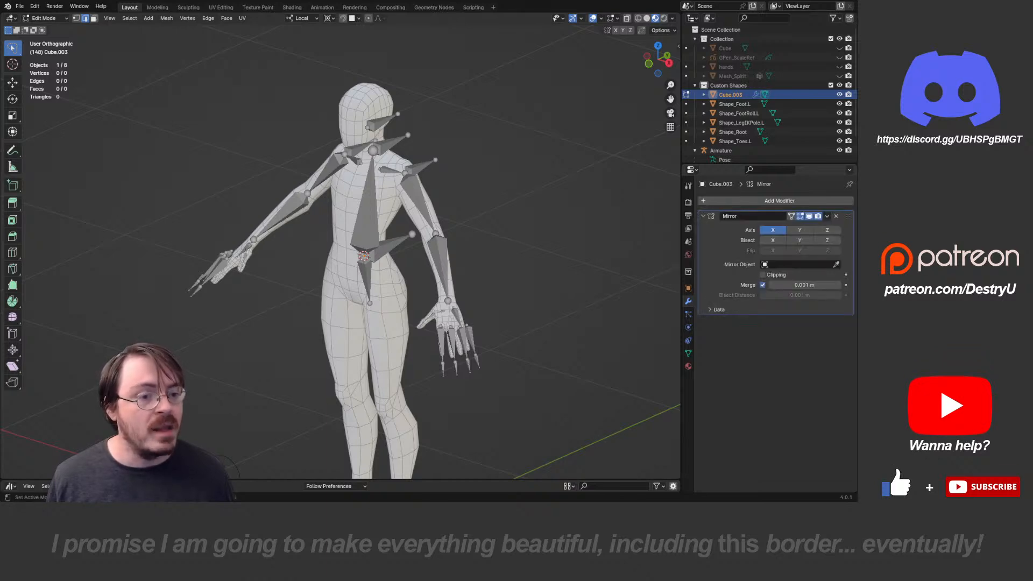
click(710, 201)
mouse_move(711, 198)
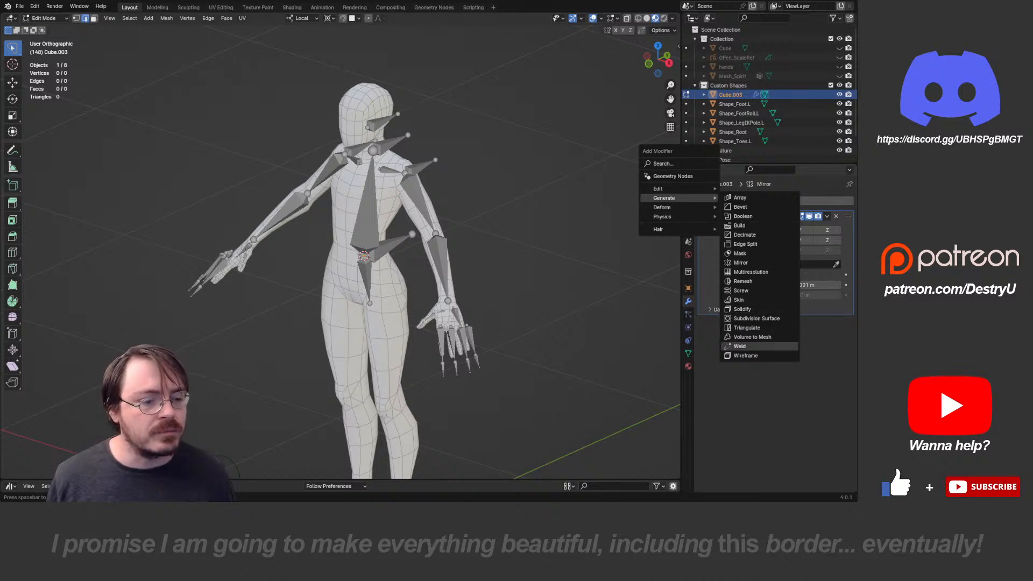
key(Escape)
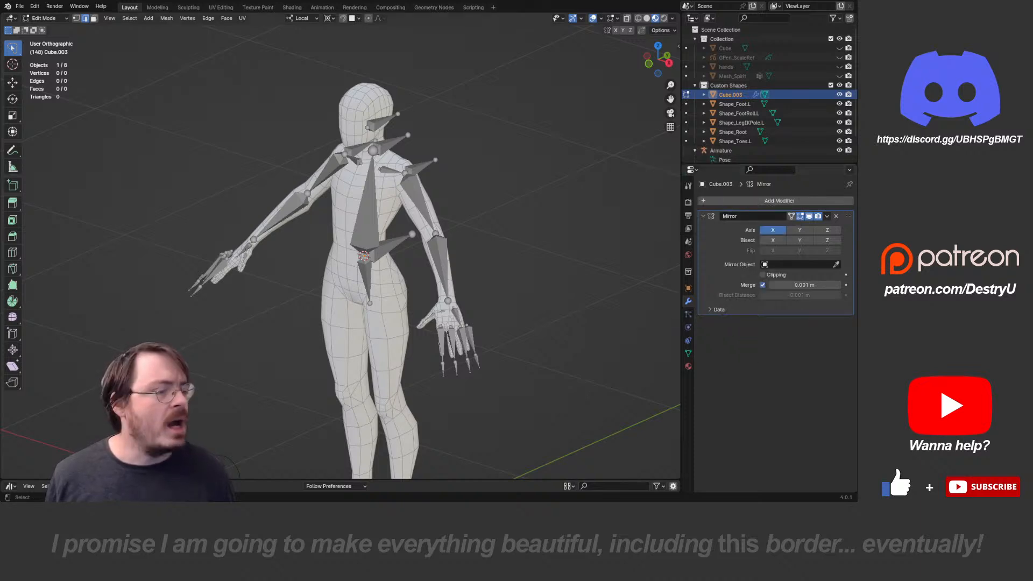
click(703, 216)
- Add a Shrinkwrap modifier to the emptied cube mesh with Mesh_Body as its target, and collapse its settings
click(713, 200)
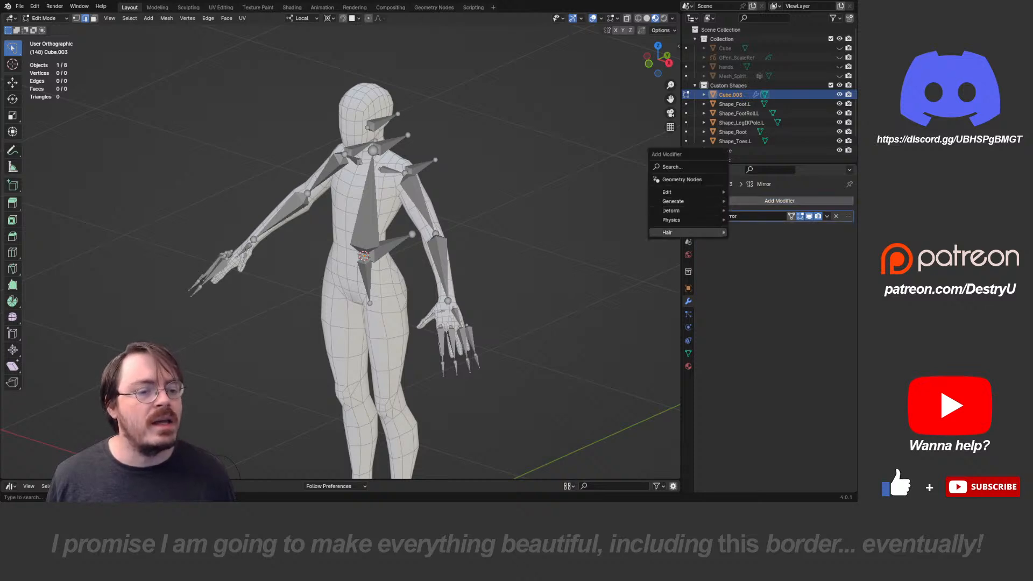
click(721, 201)
mouse_move(720, 201)
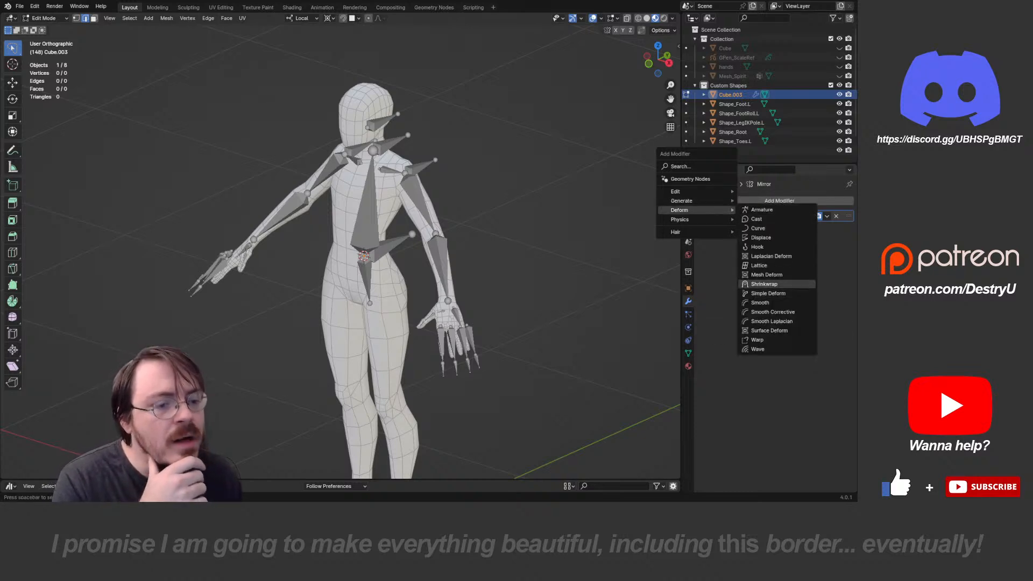
click(764, 284)
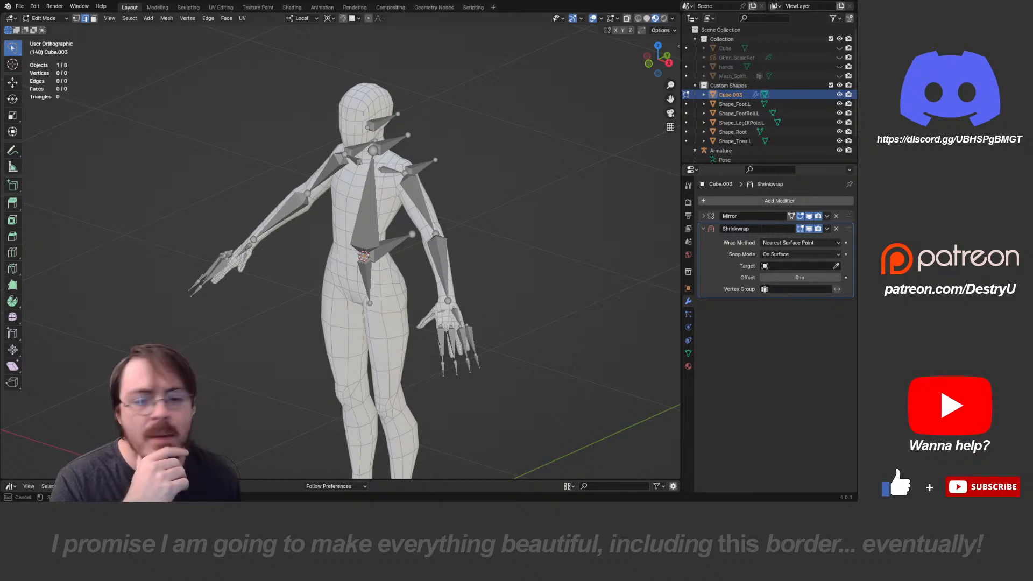
click(383, 308)
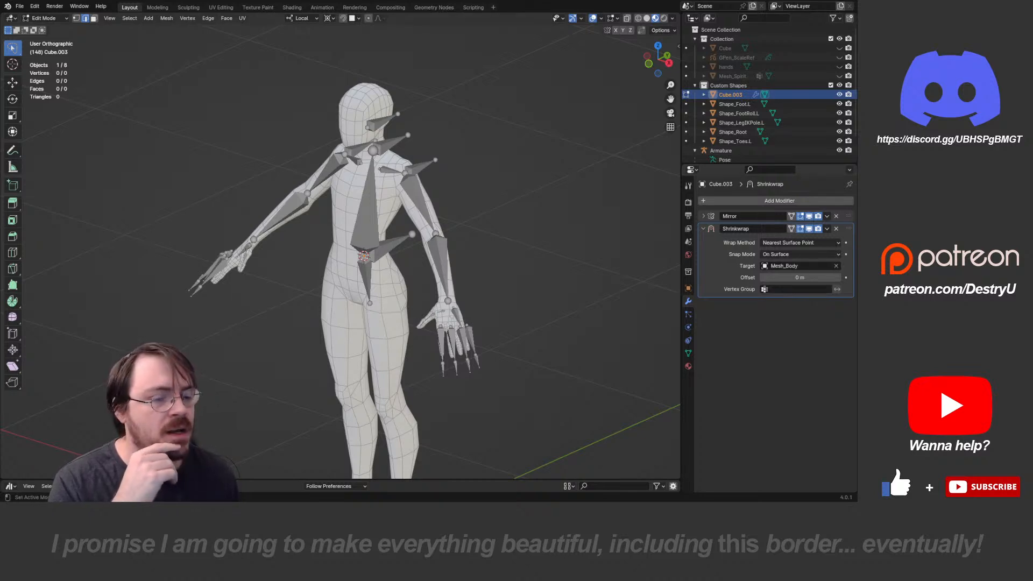
click(704, 229)
- Hide the armature in the viewport so only the body mesh shows
scroll(512, 232, up, 3)
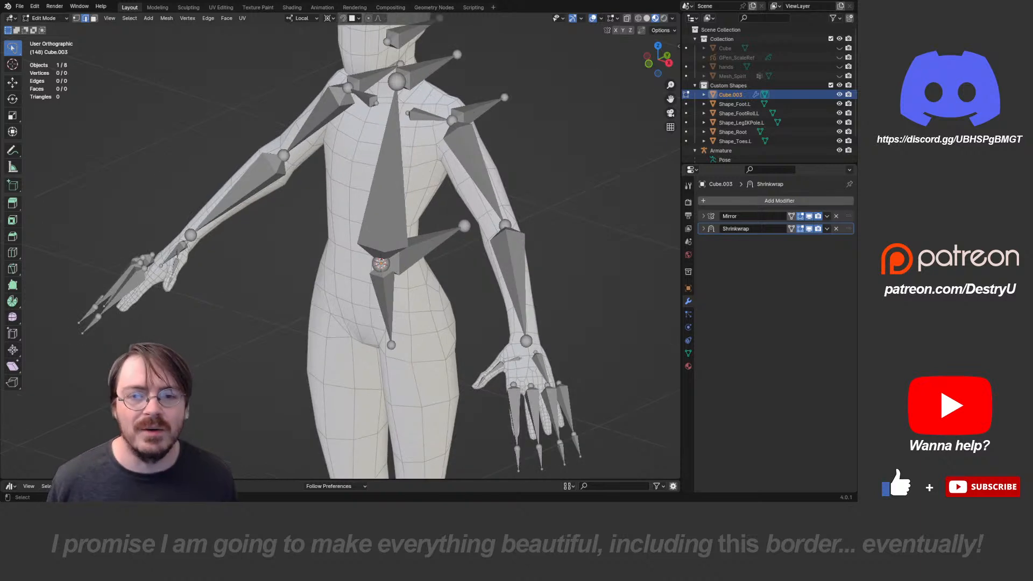
shift+middle_drag(512, 215, 487, 290)
scroll(781, 135, down, 2)
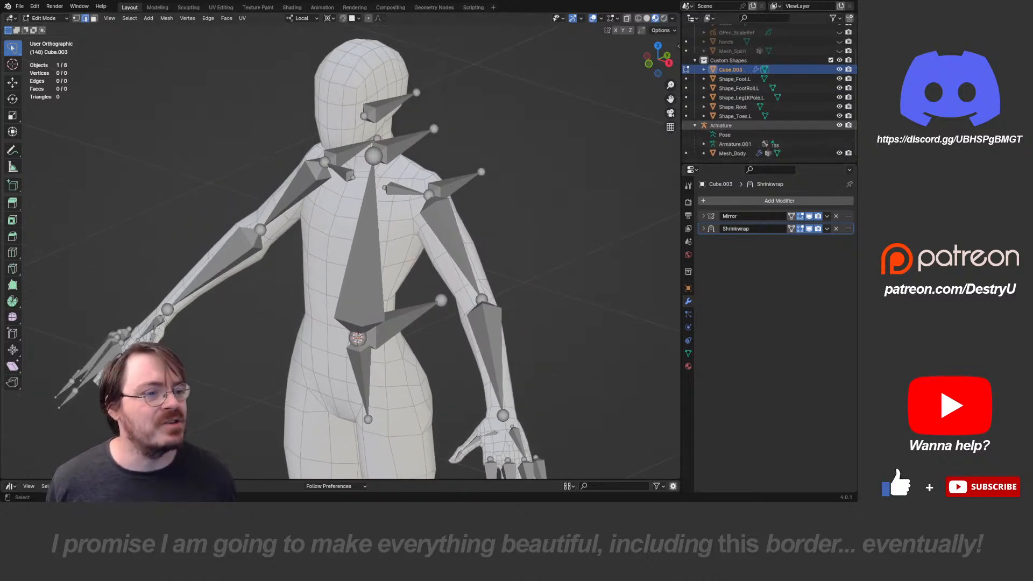
click(840, 126)
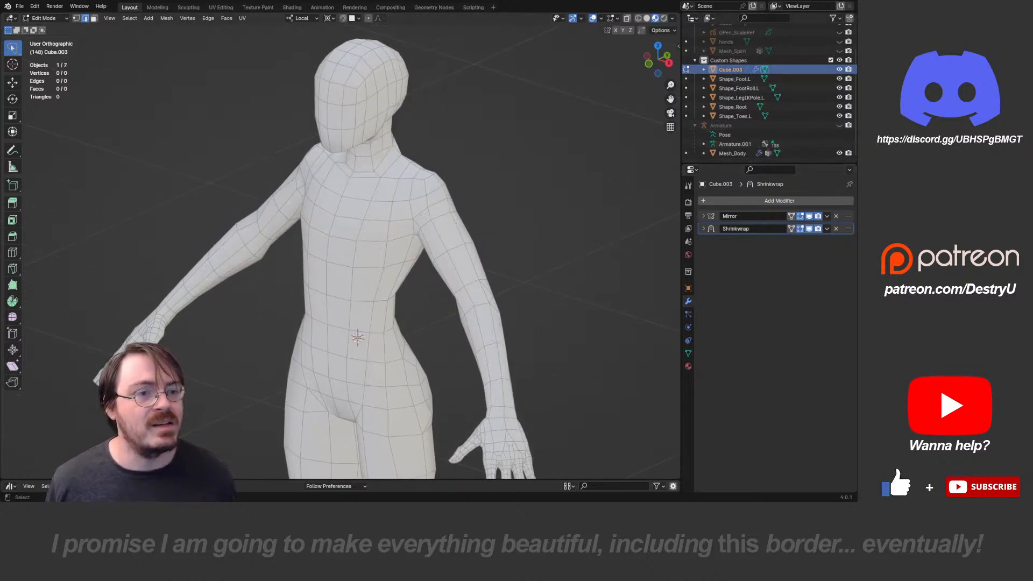
key(ctrl+Tab)
key(Escape)
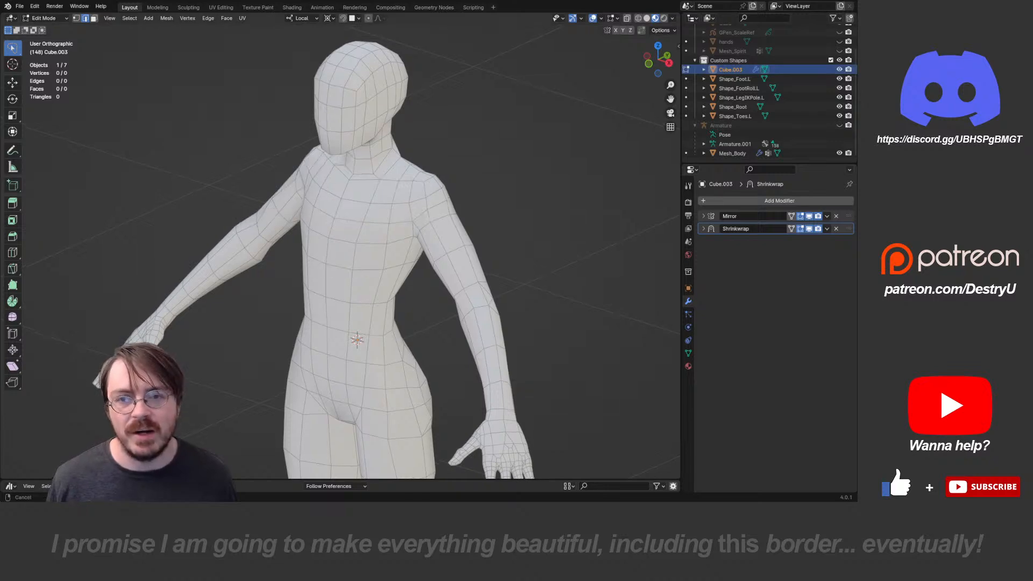
- Switch the emptied cube's editing to vertex selection and turn on X-ray
scroll(358, 165, up, 3)
key(1)
scroll(377, 234, up, 3)
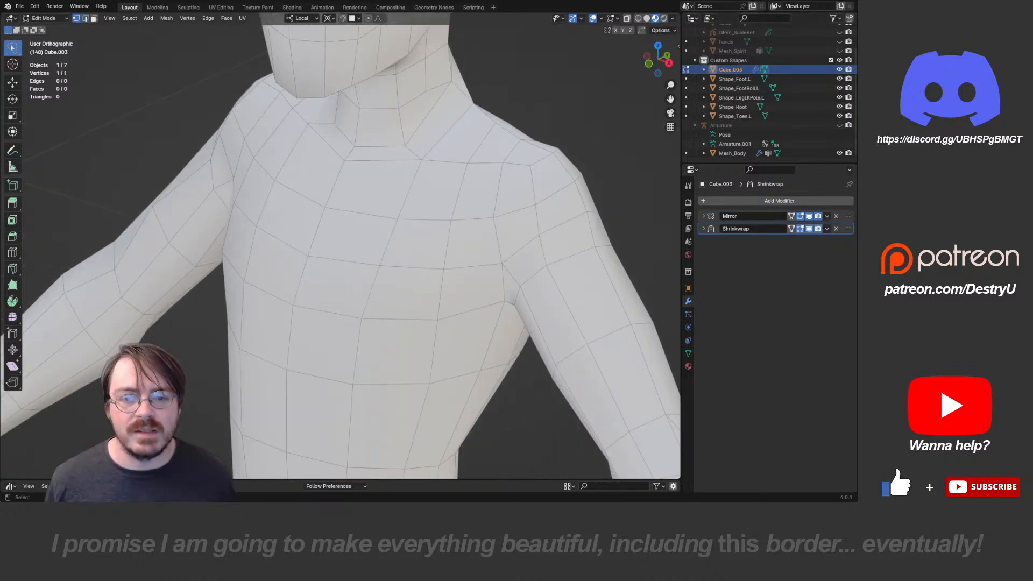
key(alt+z)
mouse_move(377, 258)
middle_down()
mouse_move(452, 232)
mouse_move(377, 264)
middle_up()
key(alt+z)
key(alt+z)
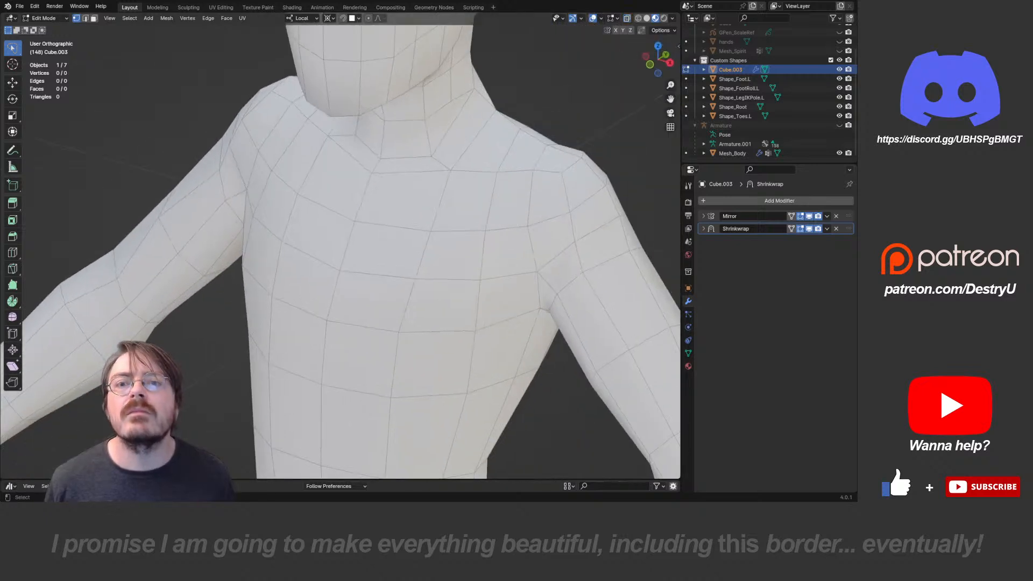
- Set the snapping of individual elements to Face Project
click(359, 17)
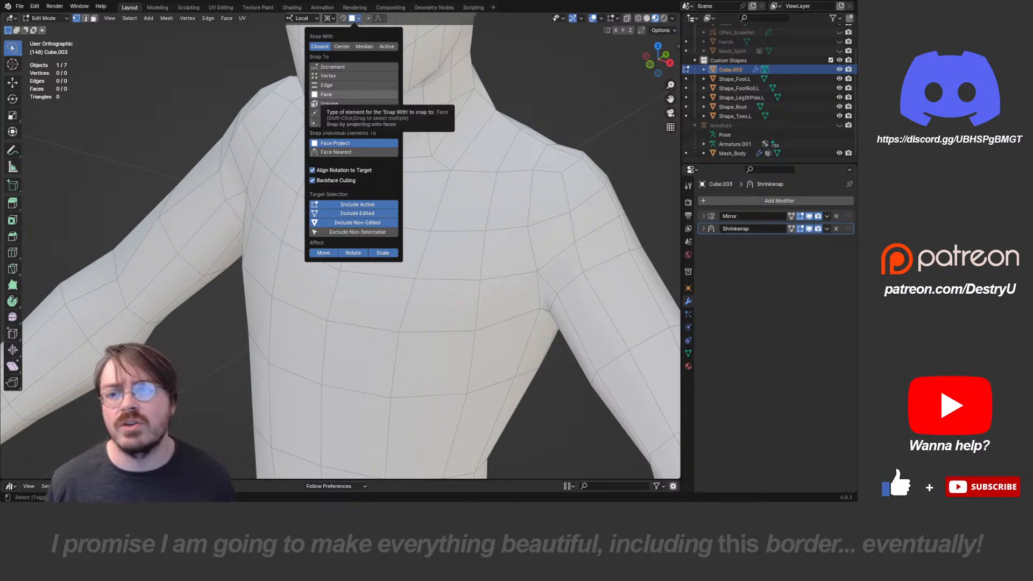
click(328, 94)
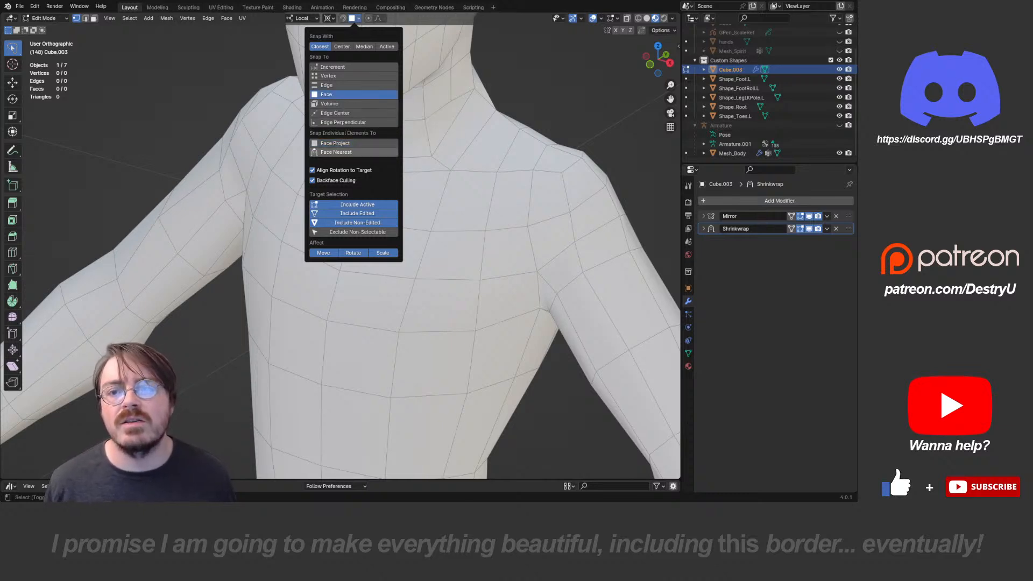
click(343, 143)
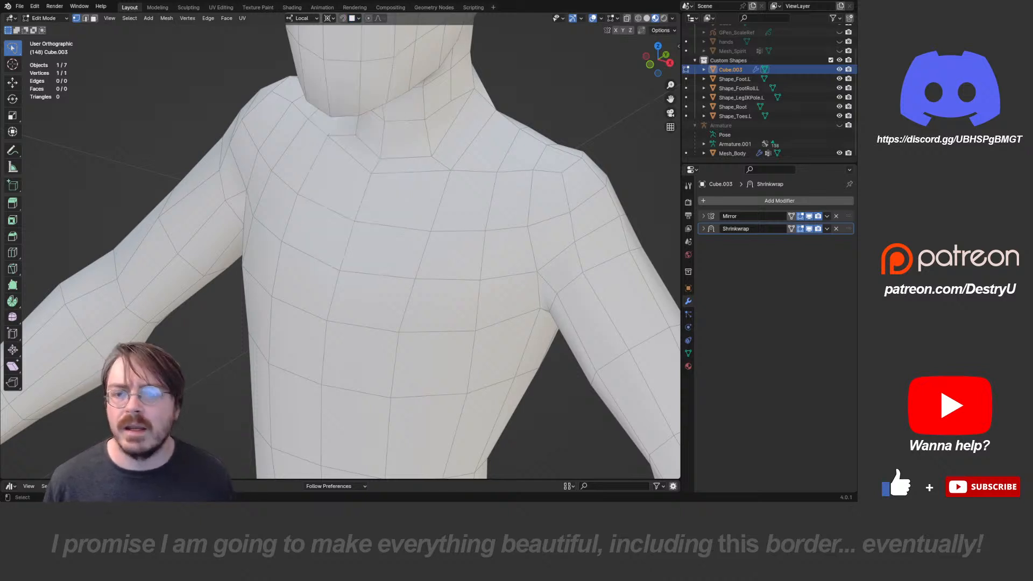
middle_drag(344, 237, 395, 225)
middle_drag(479, 179, 422, 254)
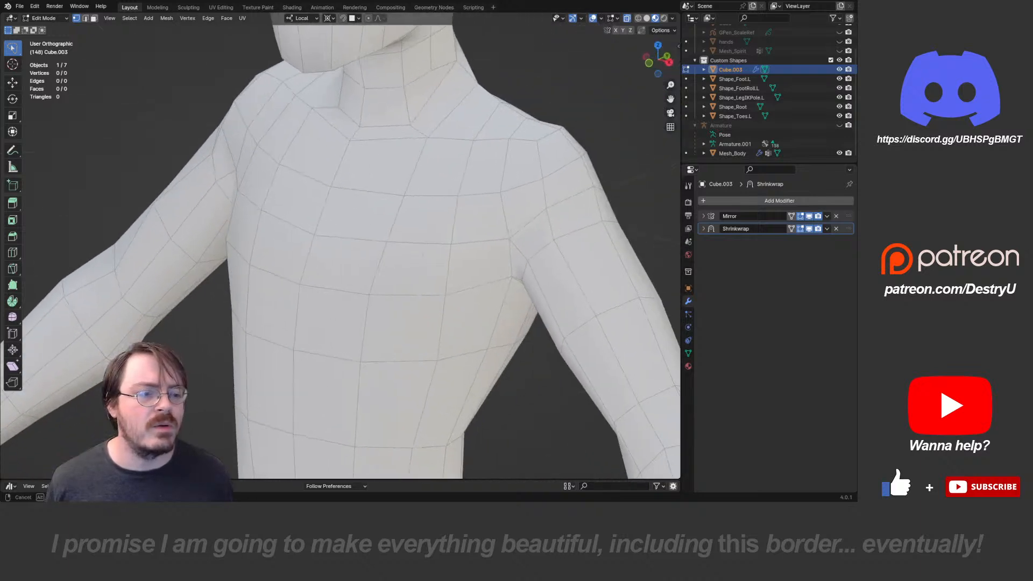
- Set the Shrinkwrap modifier's offset to 0.01 m
click(703, 229)
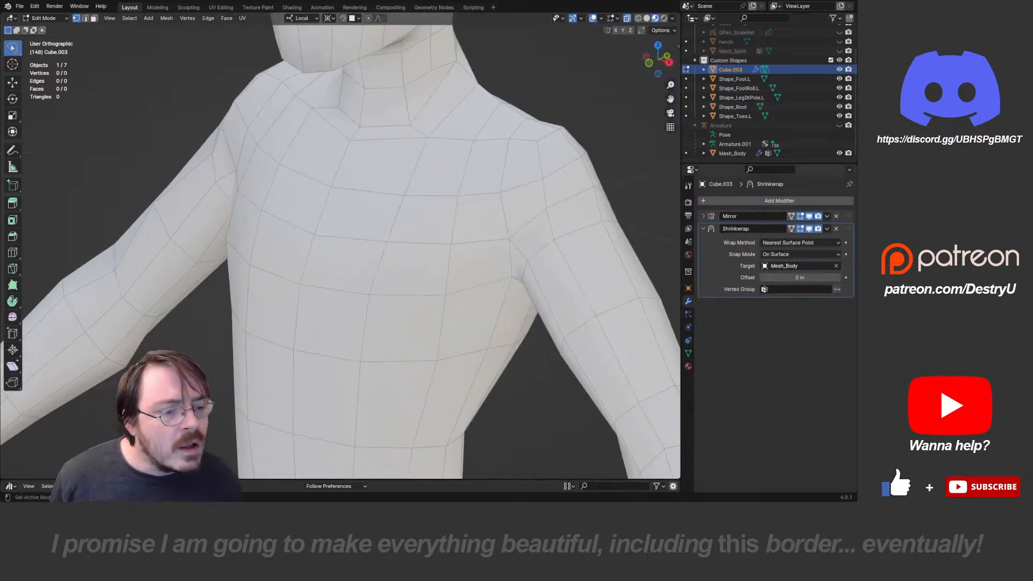
click(800, 277)
key(BackSpace)
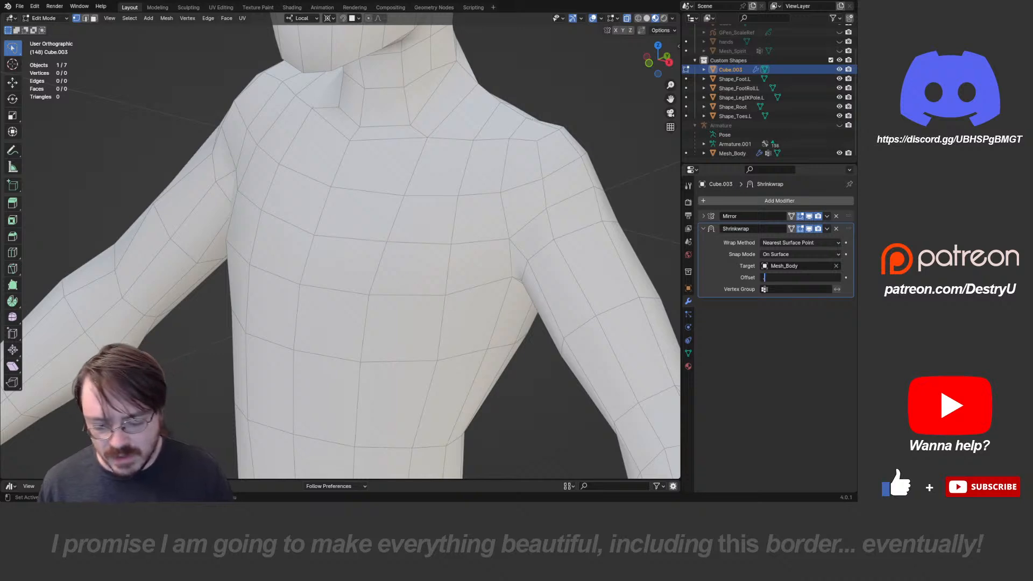
text(.01)
key(Return)
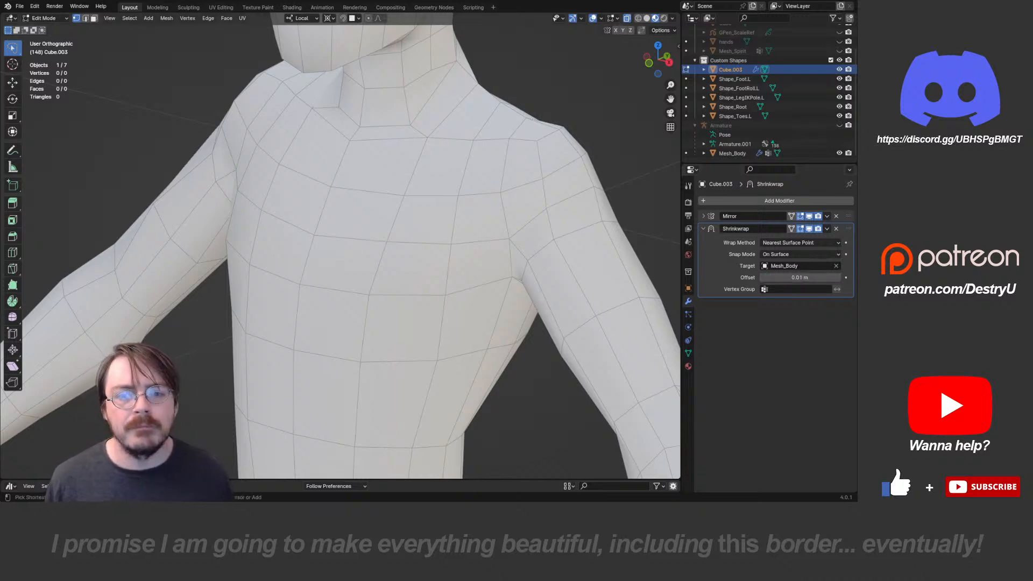
middle_drag(458, 269, 496, 277)
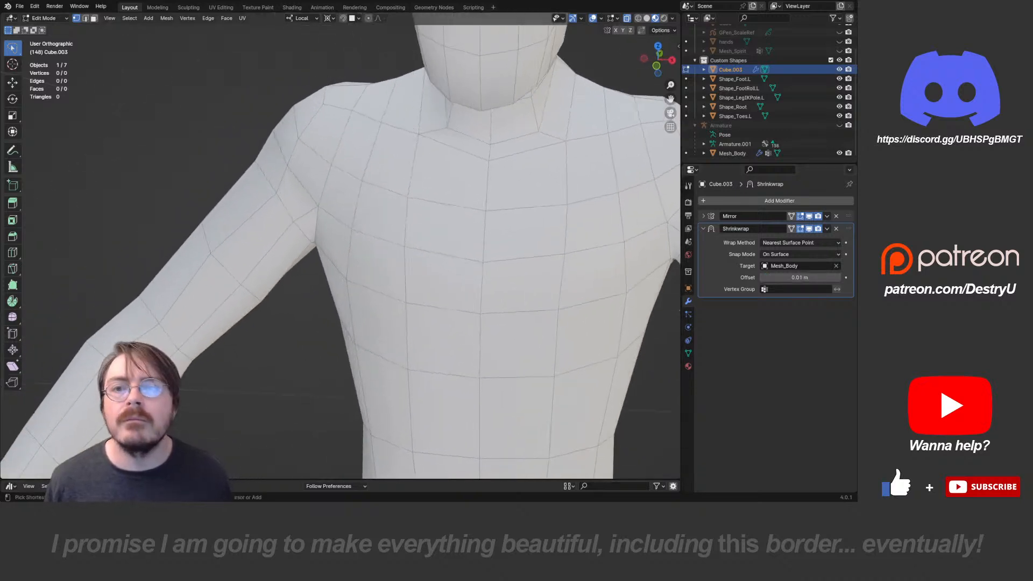
- Turn on snapping, add a single vertex to the empty mesh, and move it onto the chest surface
key(shift+Tab)
middle_drag(409, 253, 368, 253)
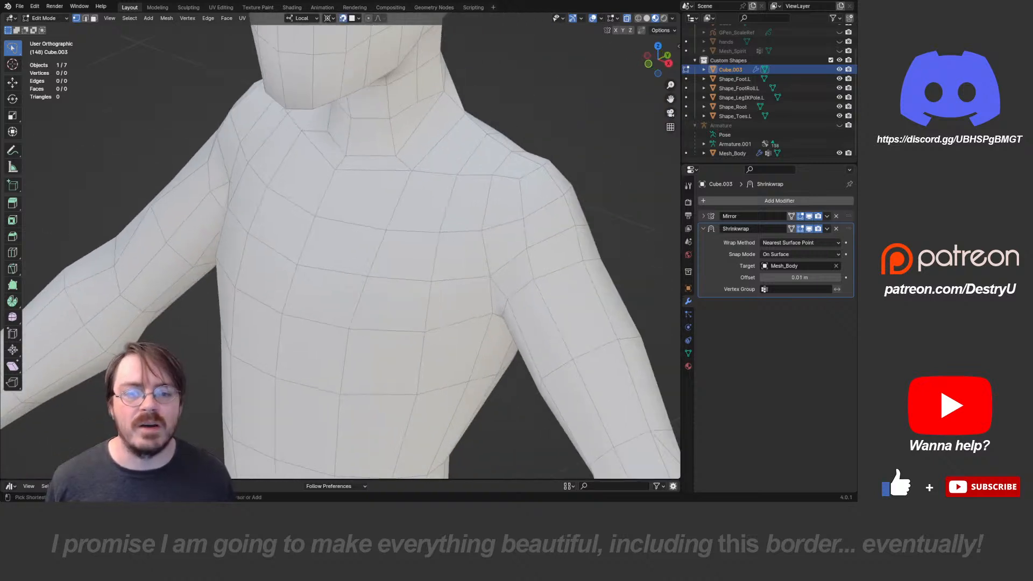
drag(380, 197, 421, 265)
key(g)
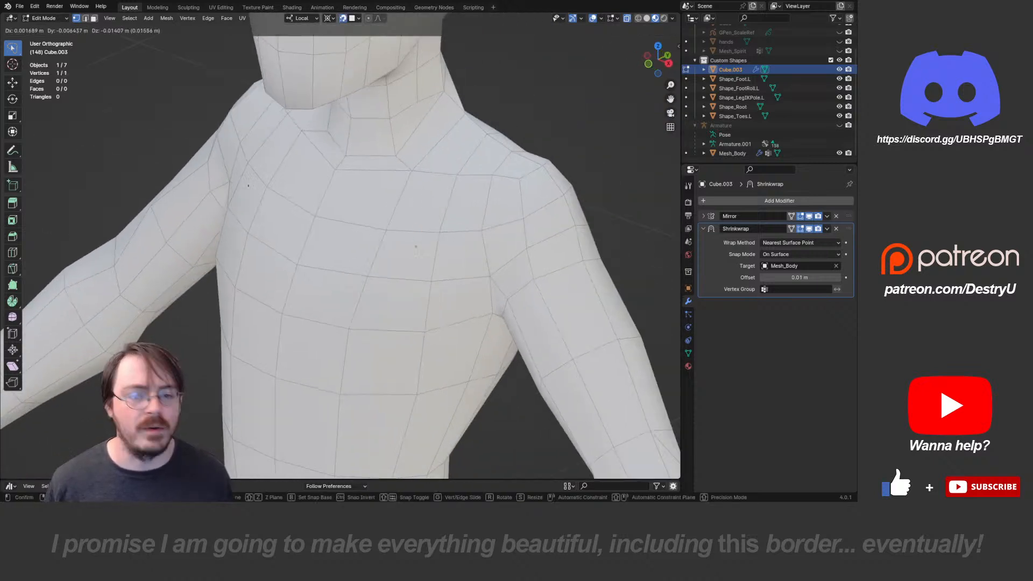
click(449, 229)
middle_drag(449, 228, 476, 177)
- Set the Shrinkwrap offset to 0.05 m and toggle out of and back into Edit Mode to check it
click(800, 277)
key(BackSpace)
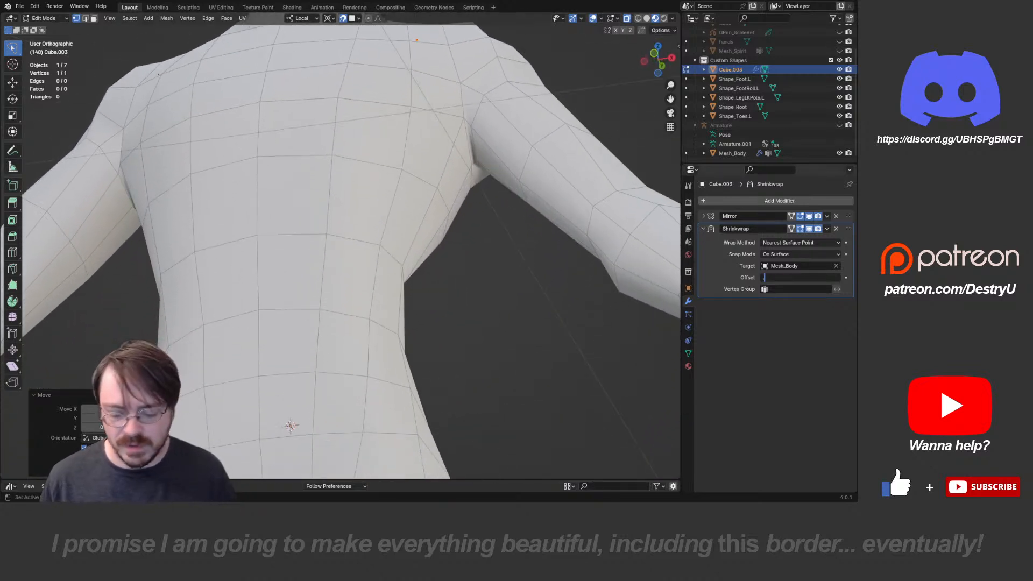
text(.05)
key(Return)
shift+middle_drag(619, 204, 616, 263)
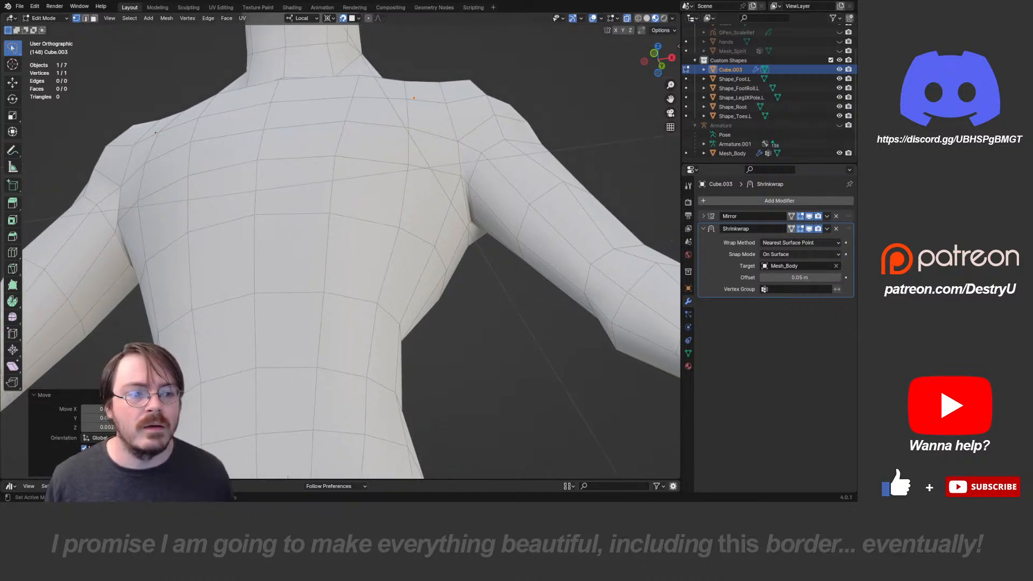
key(Tab)
key(Tab)
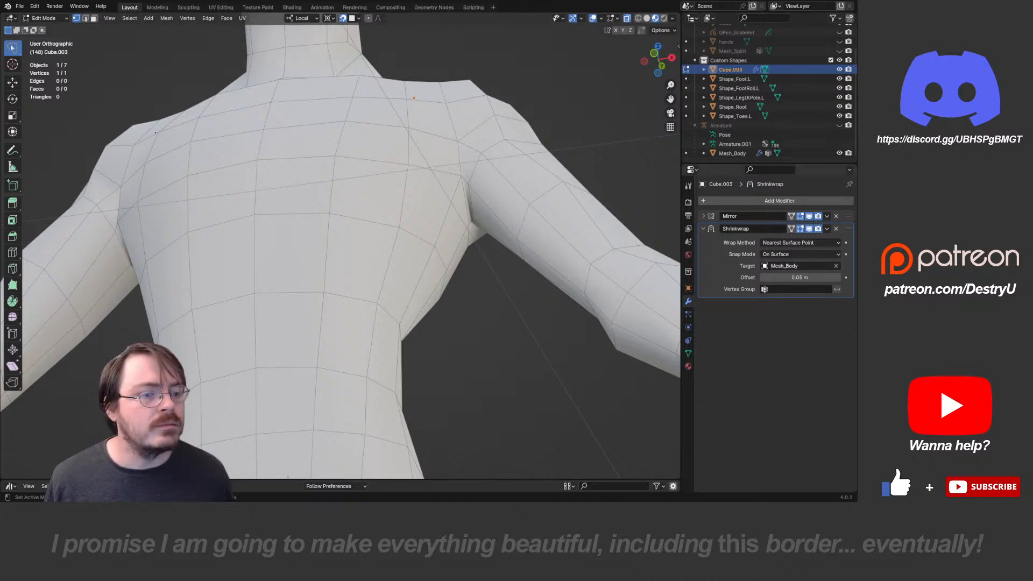
- Raise the Shrinkwrap offset to 0.1 m
click(838, 278)
click(838, 277)
click(838, 277)
click(838, 278)
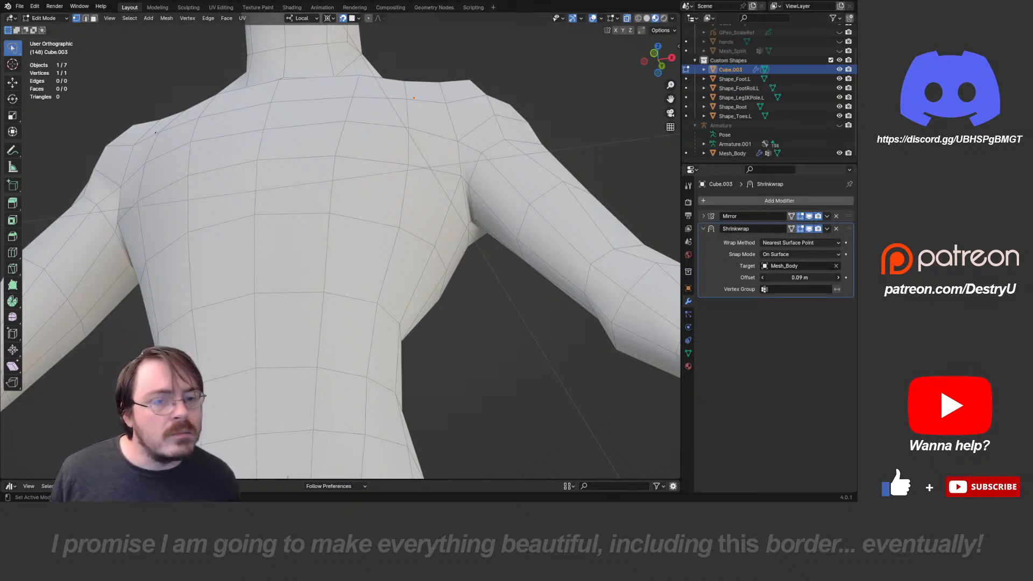
drag(800, 278, 845, 278)
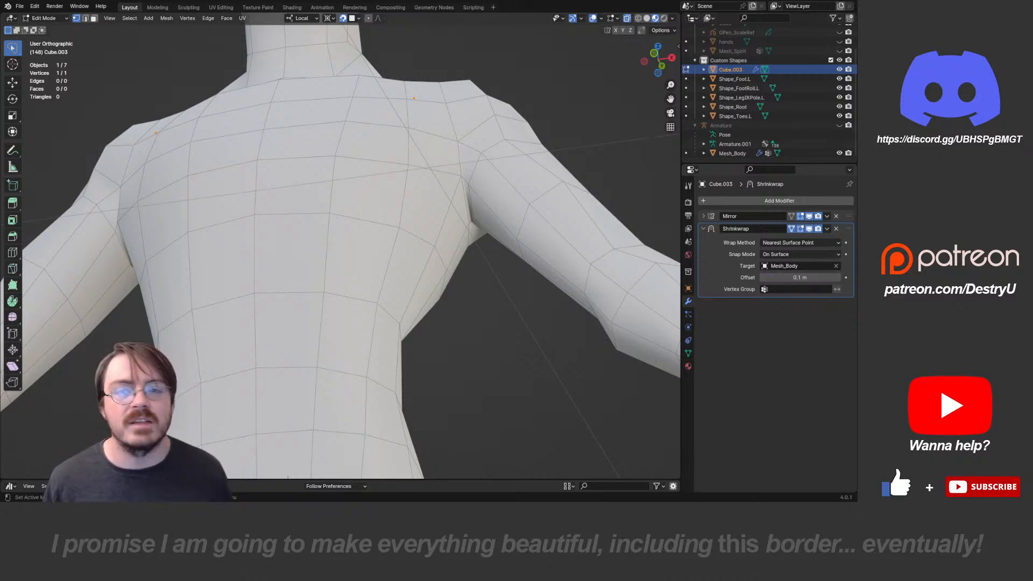
- Reposition the vertex on the upper chest near the shoulder and extrude a second vertex from it toward the neck
middle_drag(474, 242, 417, 314)
key(g)
click(374, 302)
key(e)
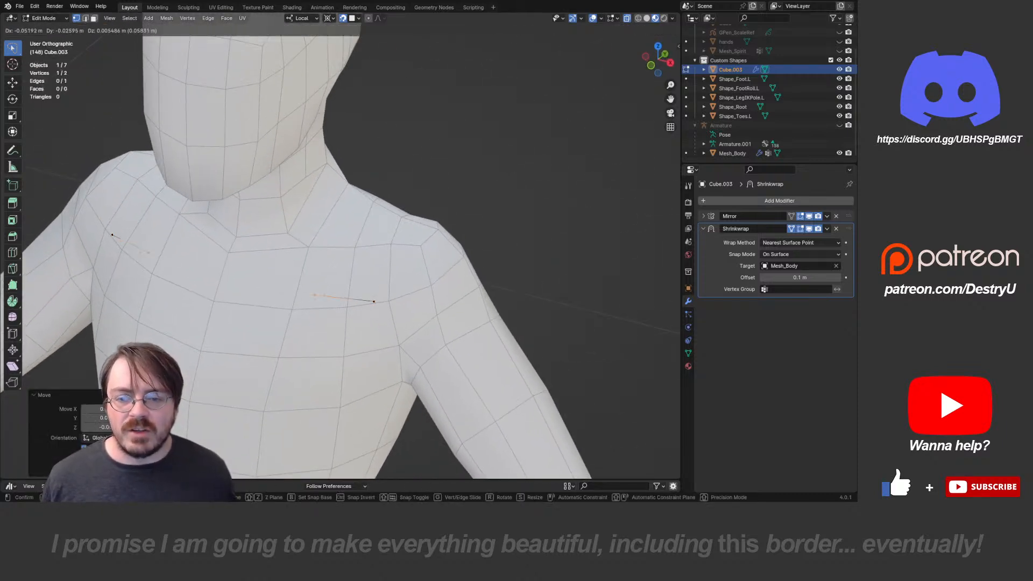
click(112, 234)
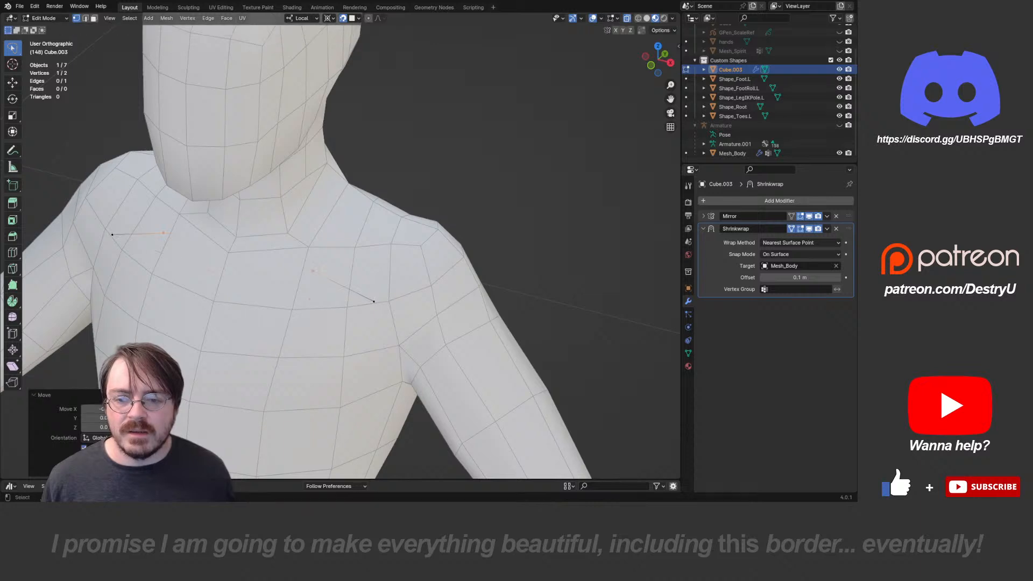
middle_drag(323, 270, 304, 270)
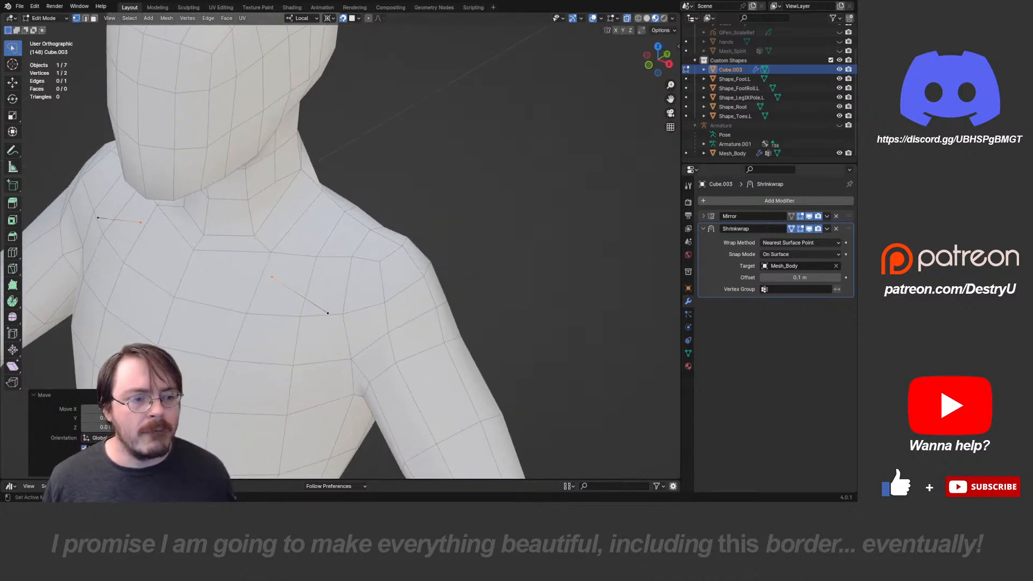
- Remove the Shrinkwrap modifier and move the second vertex onto the chest surface
click(837, 229)
key(g)
click(268, 287)
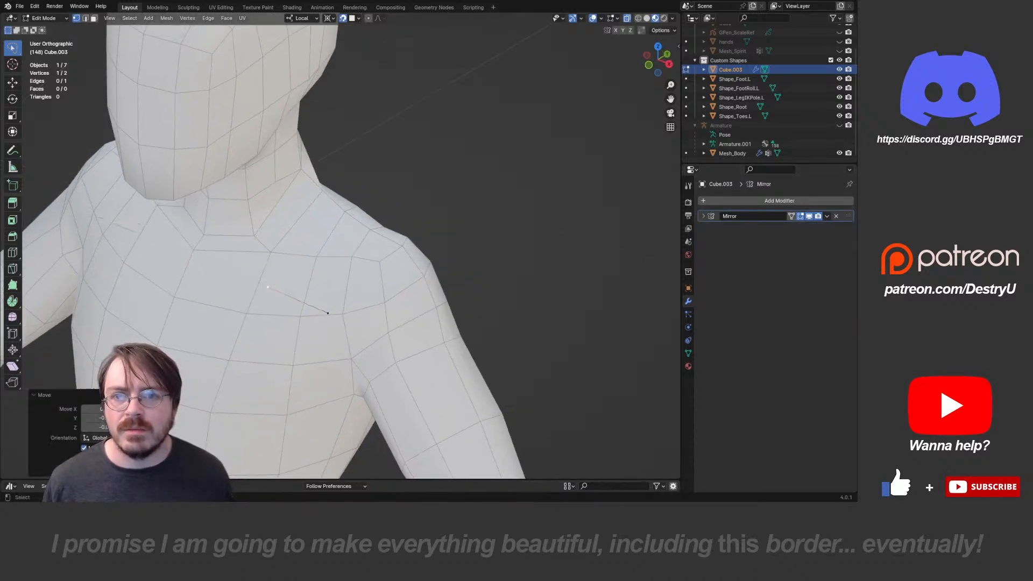
- Extrude two more vertices from the chest vertex, over the top of the shoulder and onto the upper back
middle_drag(268, 288, 250, 287)
key(e)
click(287, 204)
middle_drag(286, 205, 148, 214)
key(e)
click(312, 101)
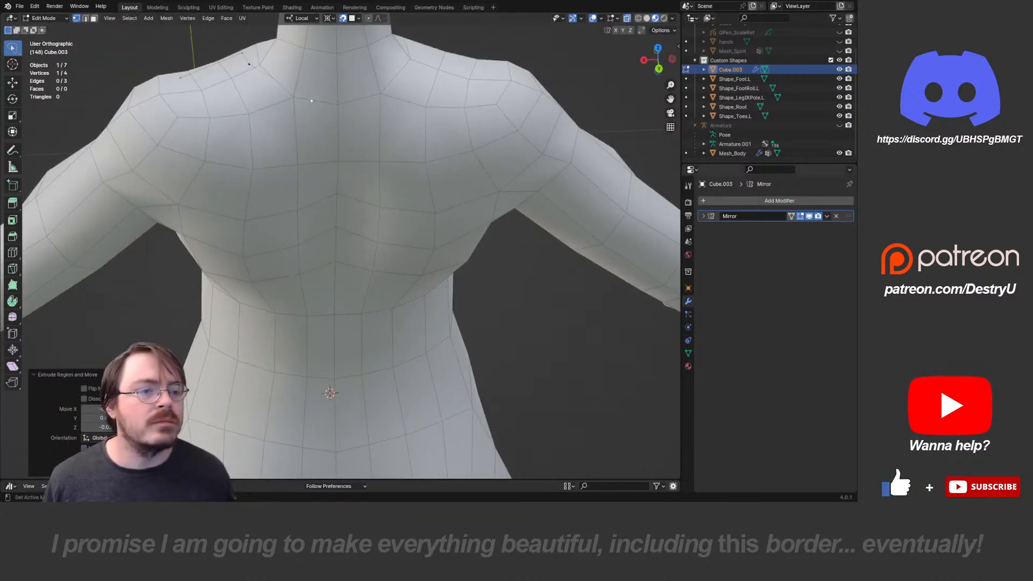
- Extrude the upper-back vertex toward the spine and enable clipping on the Mirror modifier
shift+middle_drag(312, 101, 297, 154)
key(e)
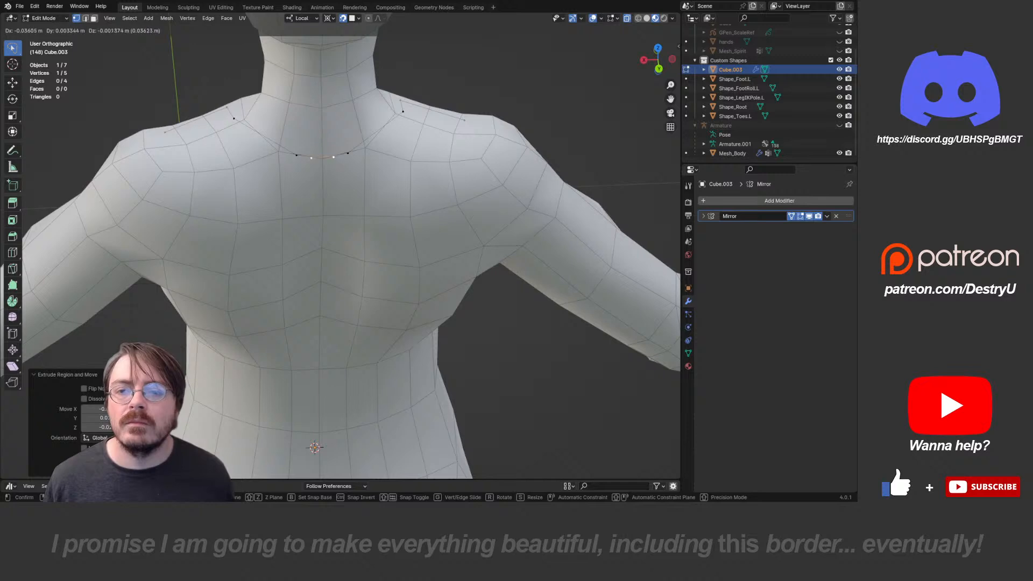
click(308, 170)
click(704, 216)
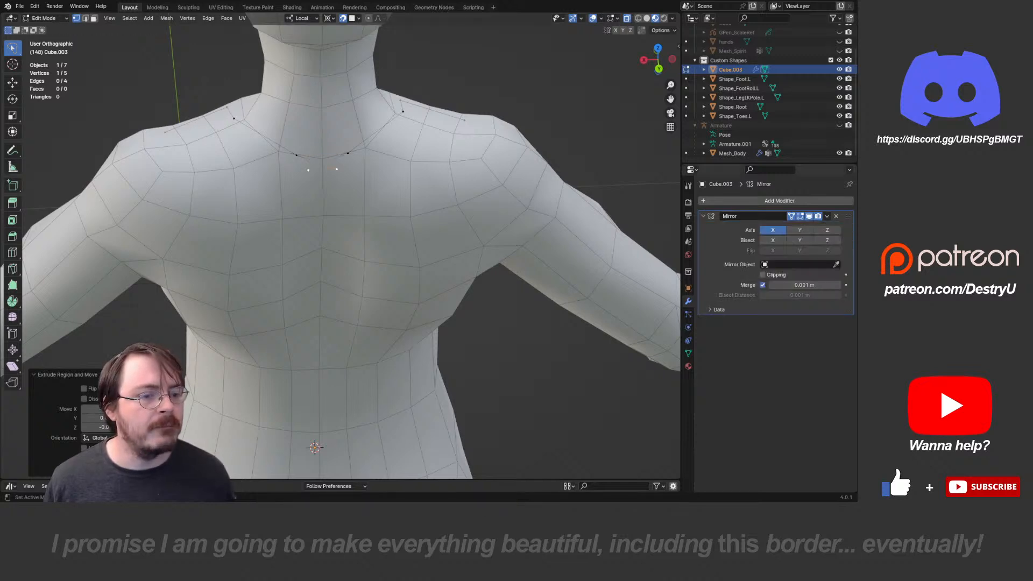
- Move the upper-back vertex outward toward the shoulder and place the end vertex on the spine's centre line
click(297, 156)
key(g)
click(255, 149)
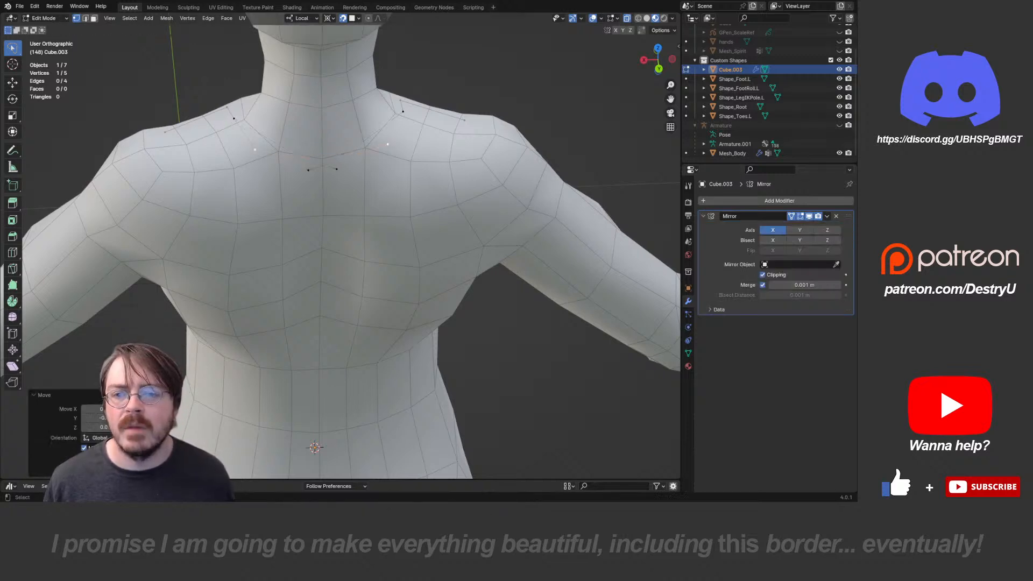
key(g)
click(322, 170)
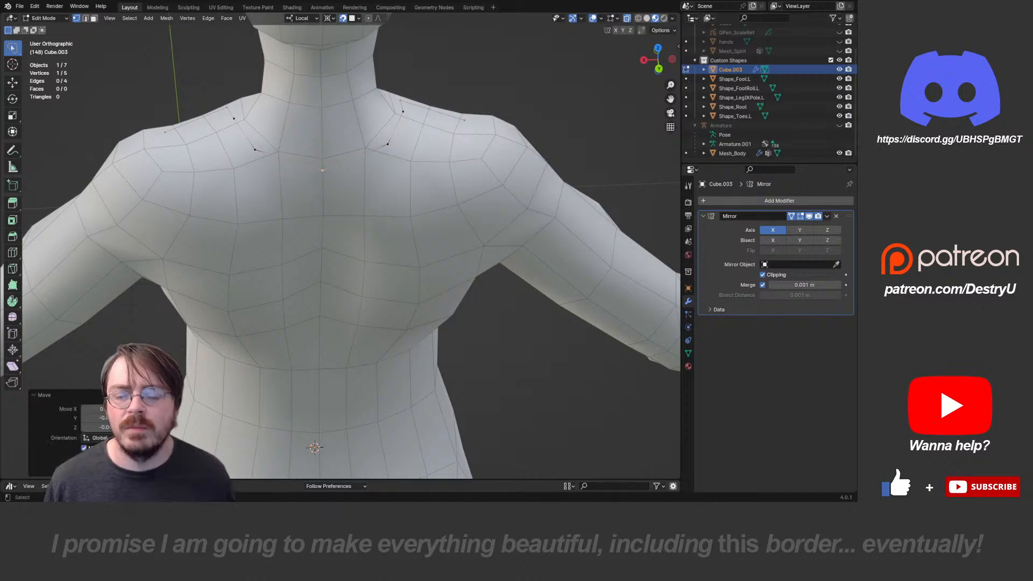
- Extrude two vertices from the outline's outer shoulder vertex, around onto the back of the shoulder
middle_drag(317, 177, 299, 180)
click(162, 141)
middle_drag(167, 144, 227, 129)
key(e)
click(184, 194)
key(e)
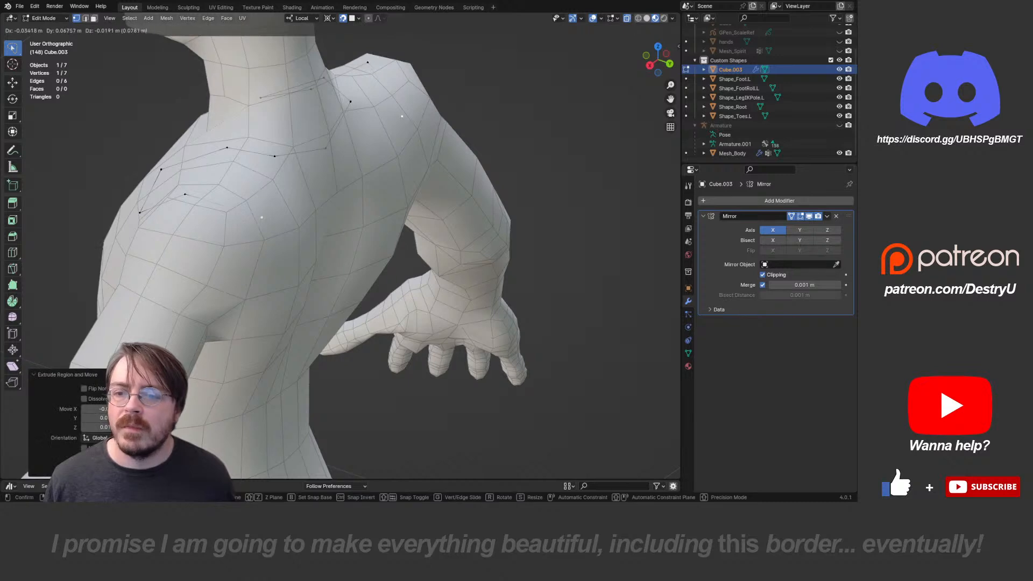
click(228, 211)
- Extrude two more vertices from the rear shoulder vertex, down over the shoulder blade to the mid-back
middle_drag(229, 211, 188, 161)
key(e)
click(257, 260)
middle_drag(258, 260, 223, 162)
key(e)
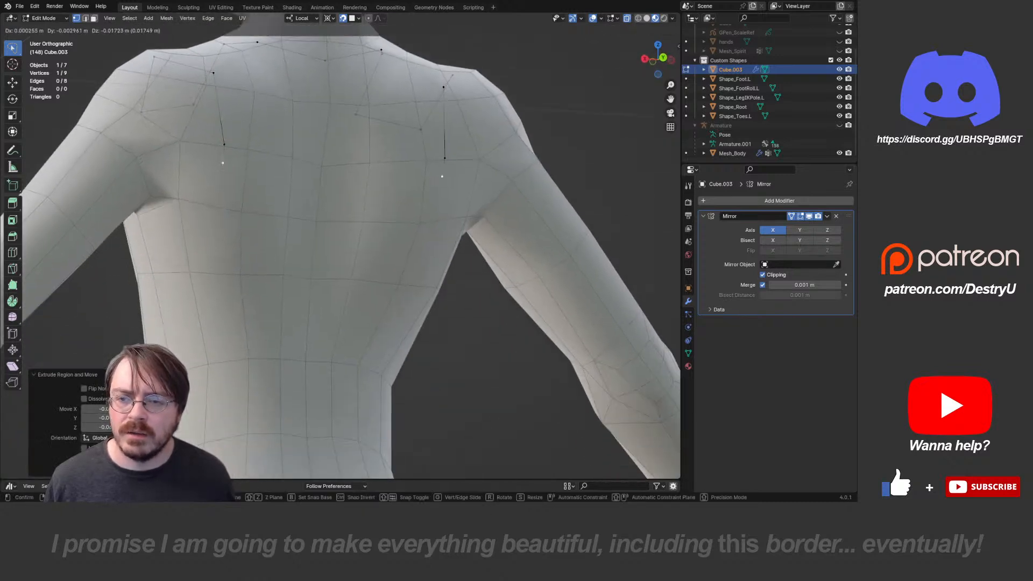
click(220, 262)
- Extrude the outline down to the waist and across the lower back to the mirror's centre line
shift+middle_drag(219, 262, 212, 147)
key(e)
click(212, 245)
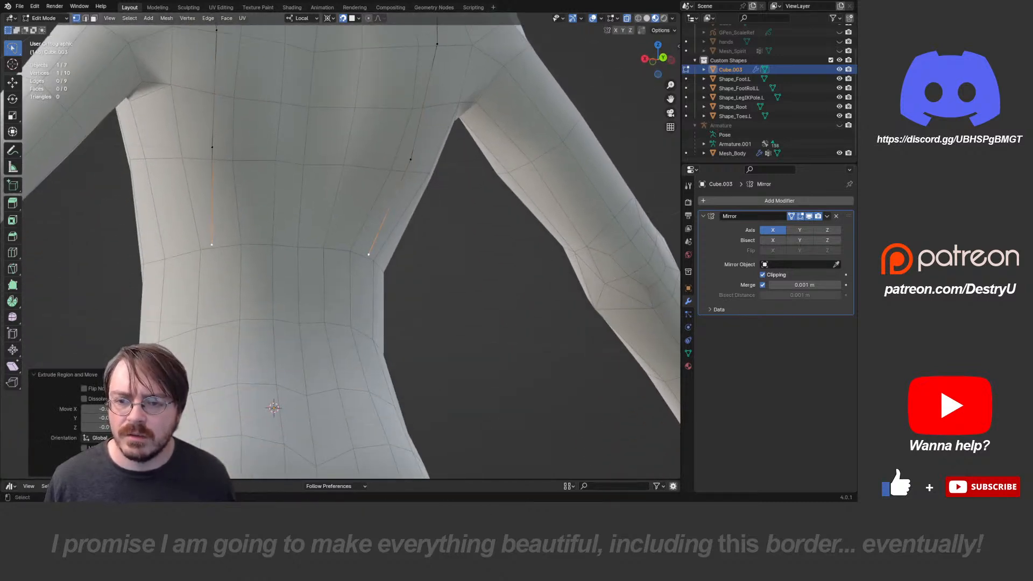
key(e)
click(264, 243)
key(e)
click(297, 244)
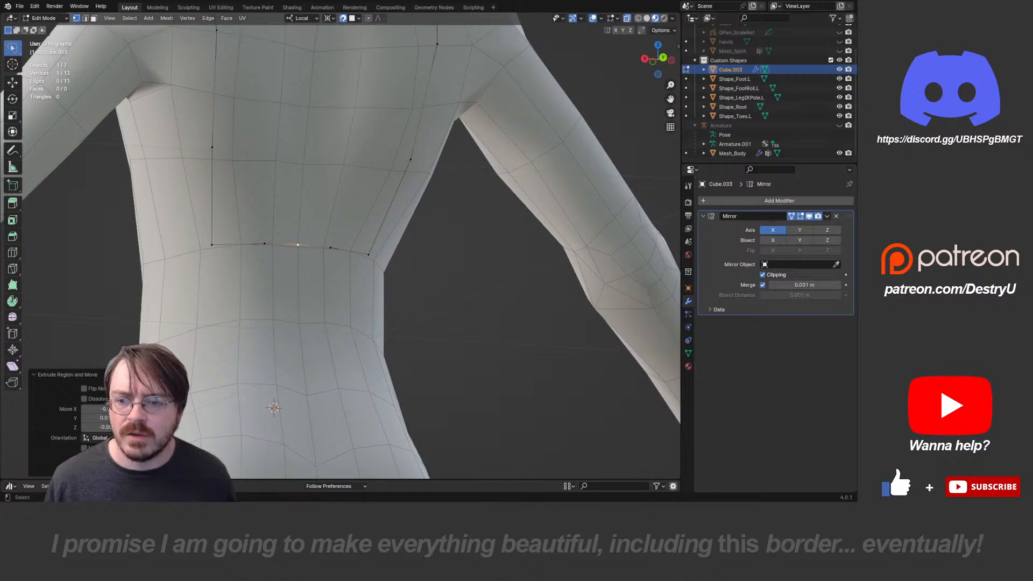
- Move the outline's corner vertex at the waist slightly up the back
click(212, 245)
key(g)
click(215, 216)
shift+middle_drag(214, 215, 355, 366)
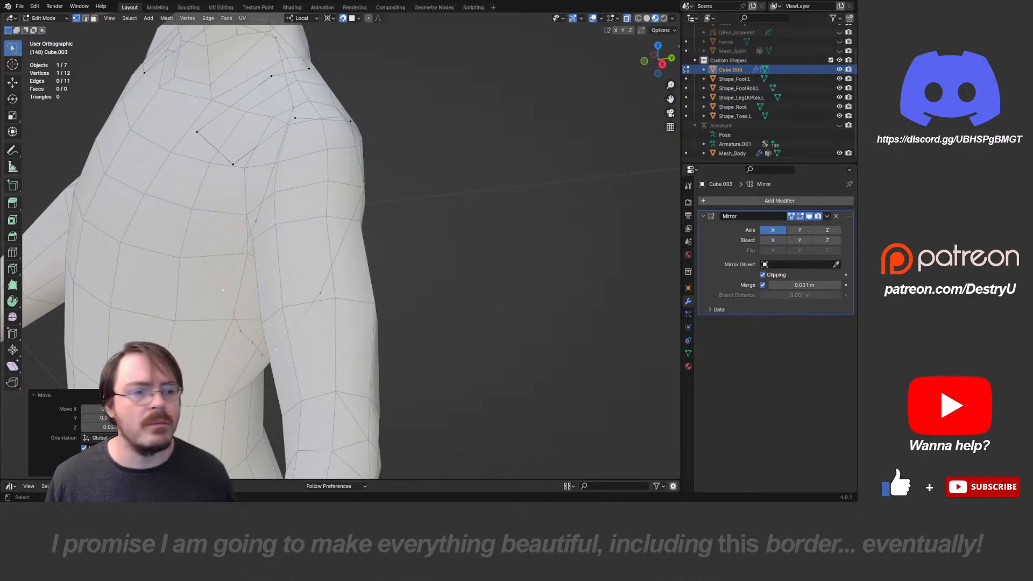
- Apply the Mirror modifier to the outline and return to editing its vertices
key(Tab)
key(ctrl+a)
key(Tab)
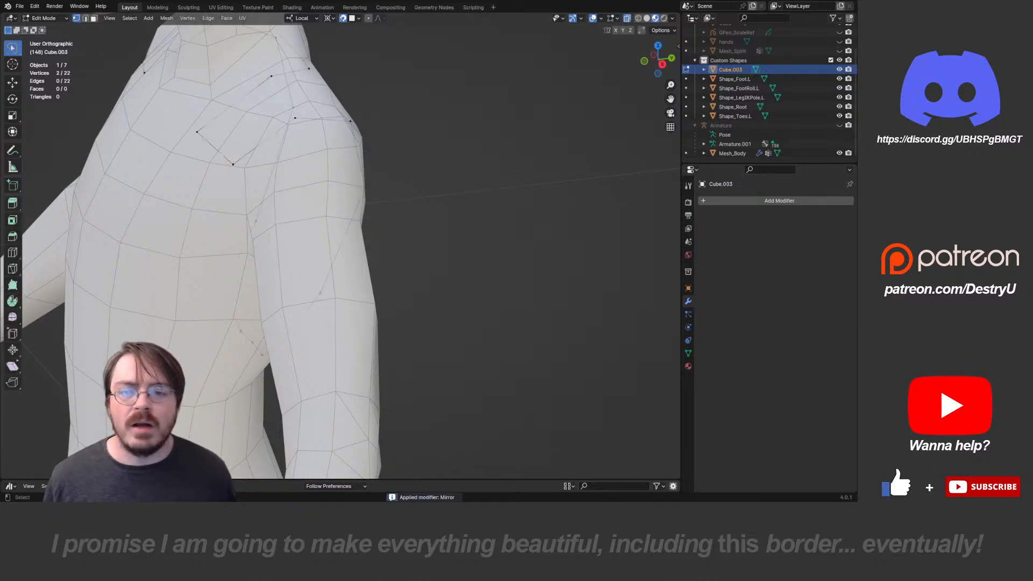
middle_drag(409, 167, 314, 166)
- Try a Shrinkwrap modifier targeting Mesh_Body with a 0.05 m offset on the outline and remove it
click(732, 201)
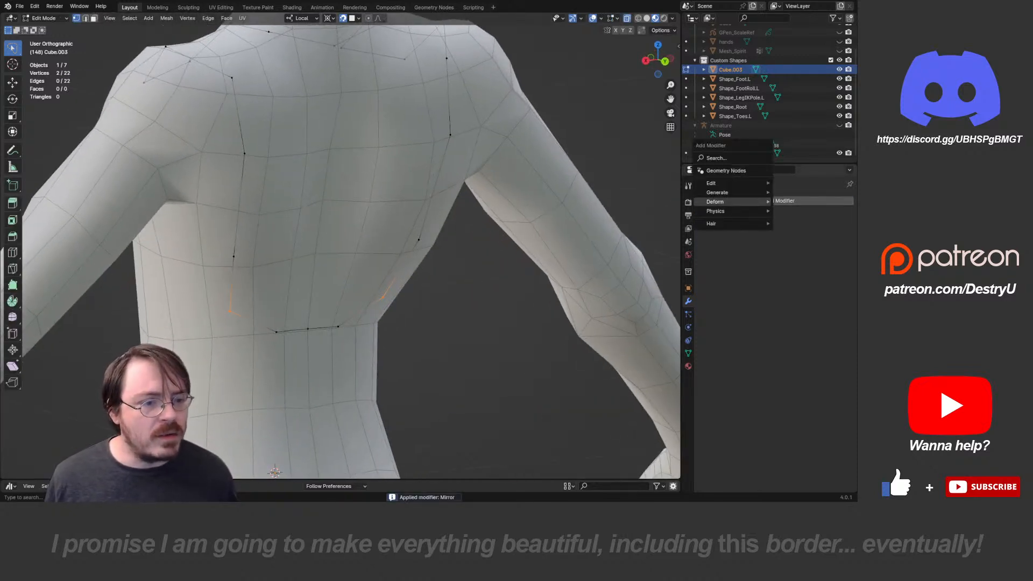
mouse_move(738, 202)
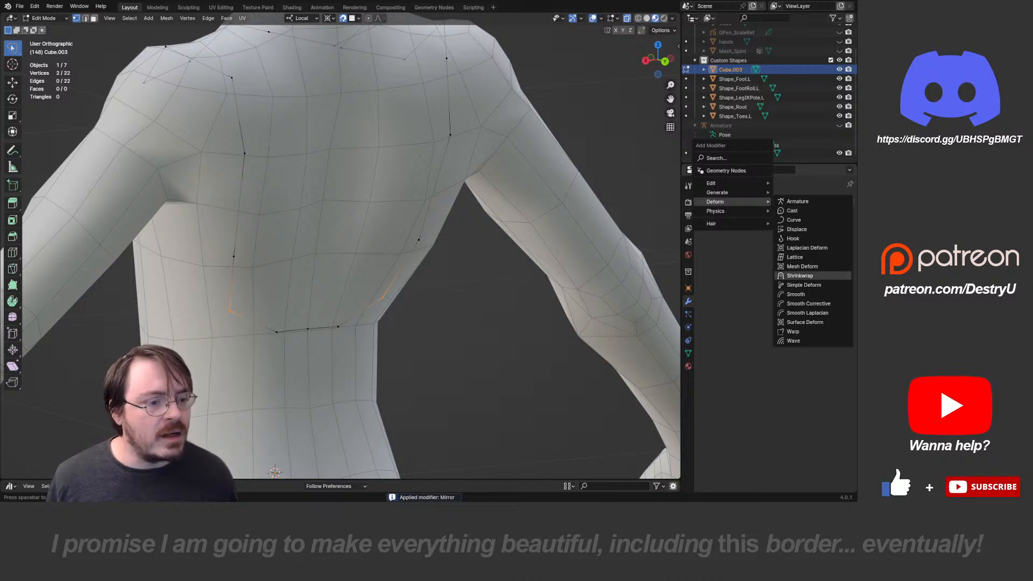
click(800, 276)
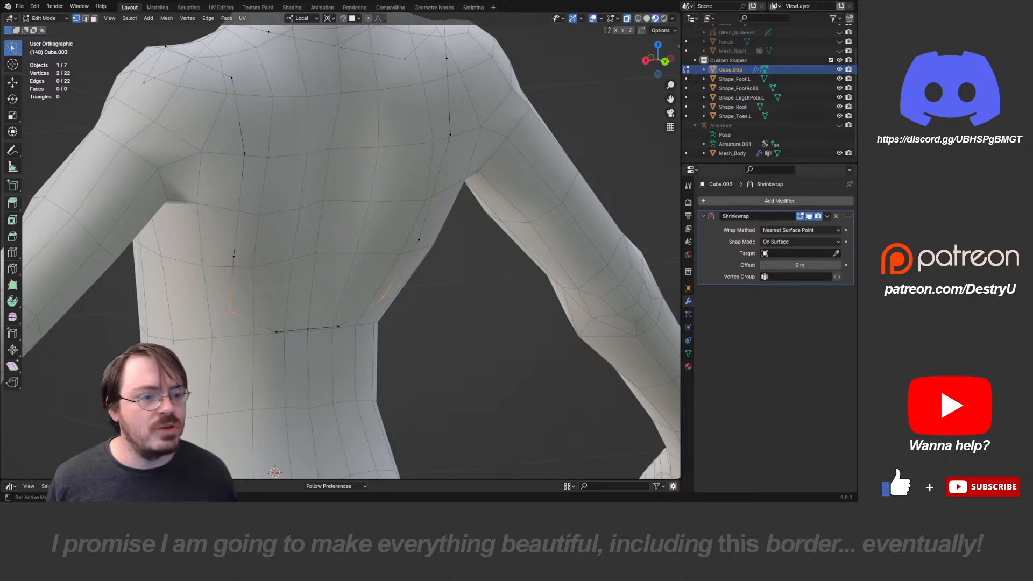
click(320, 418)
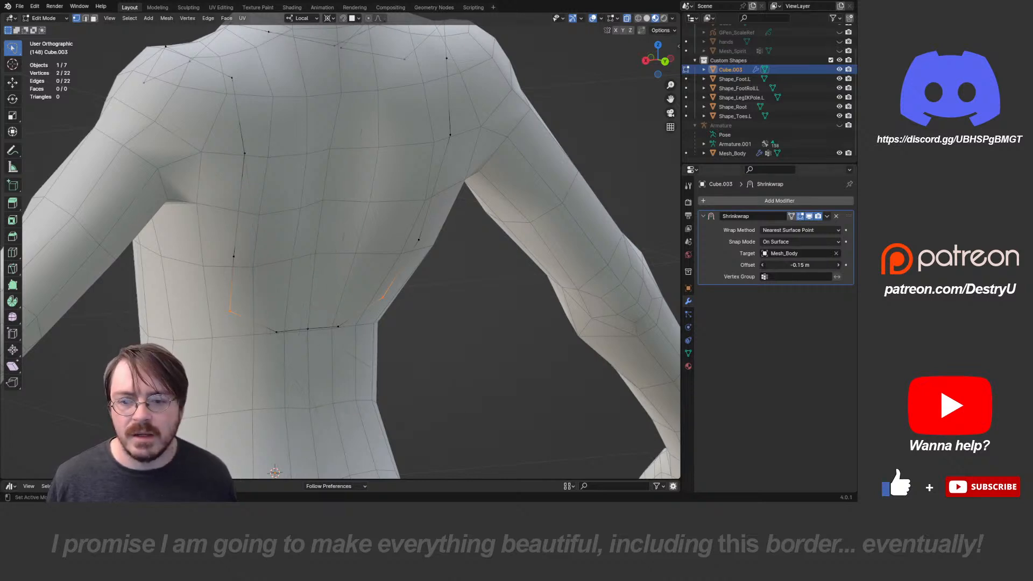
drag(800, 265, 804, 265)
middle_drag(538, 259, 573, 272)
key(a)
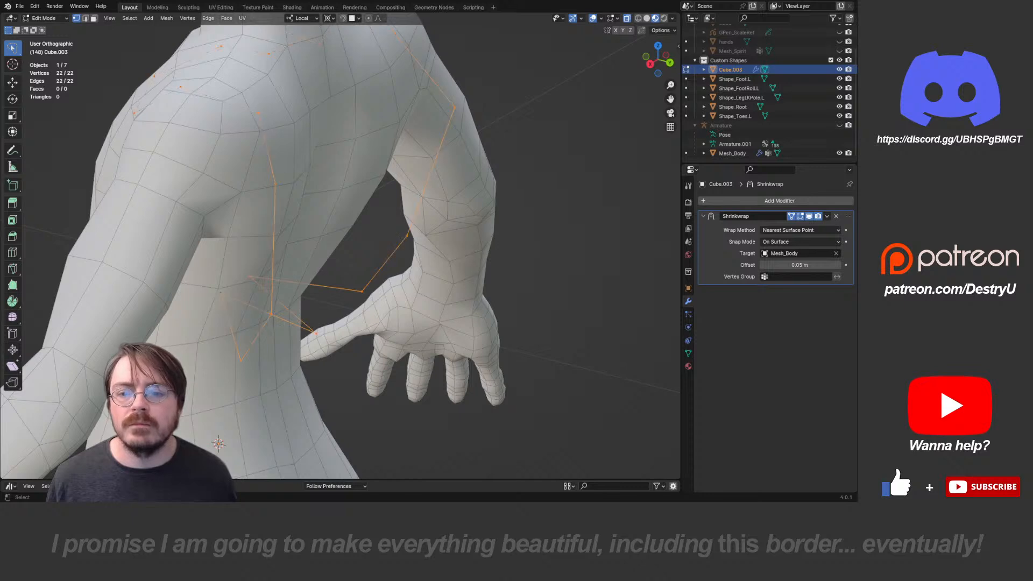
mouse_move(800, 265)
mouse_down()
mouse_move(810, 265)
mouse_move(787, 265)
mouse_up()
click(837, 217)
scroll(431, 258, down, 3)
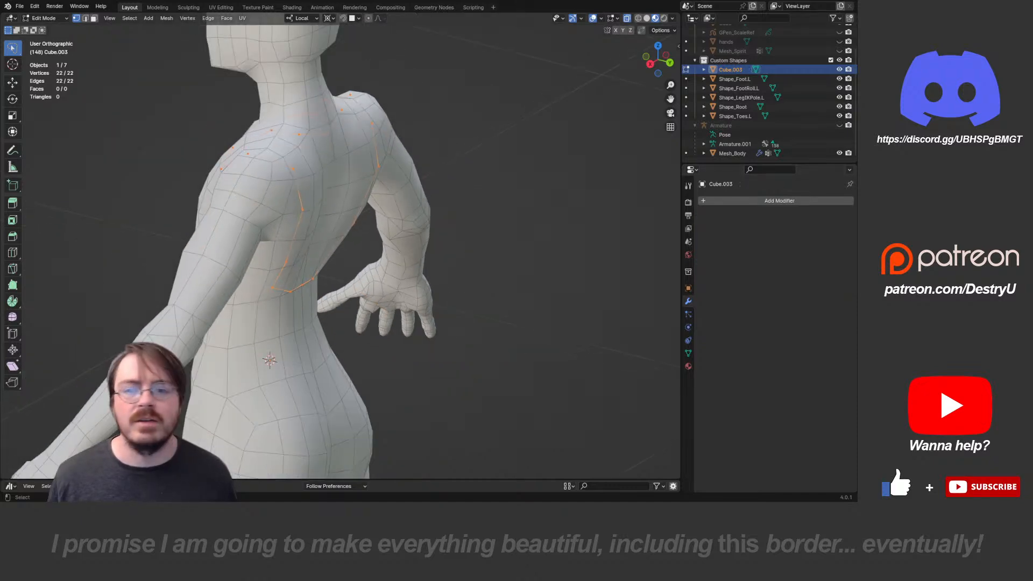
- Set the pivot point and scale the whole outline up about 1.4 times in the right side view
middle_drag(431, 258, 474, 234)
key(KP_3)
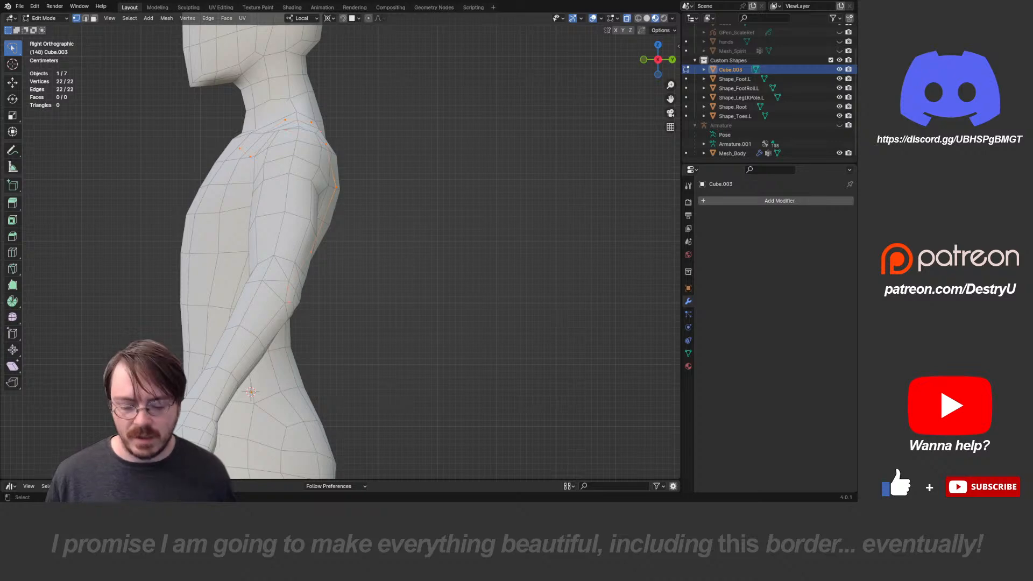
key(period)
click(434, 202)
key(s)
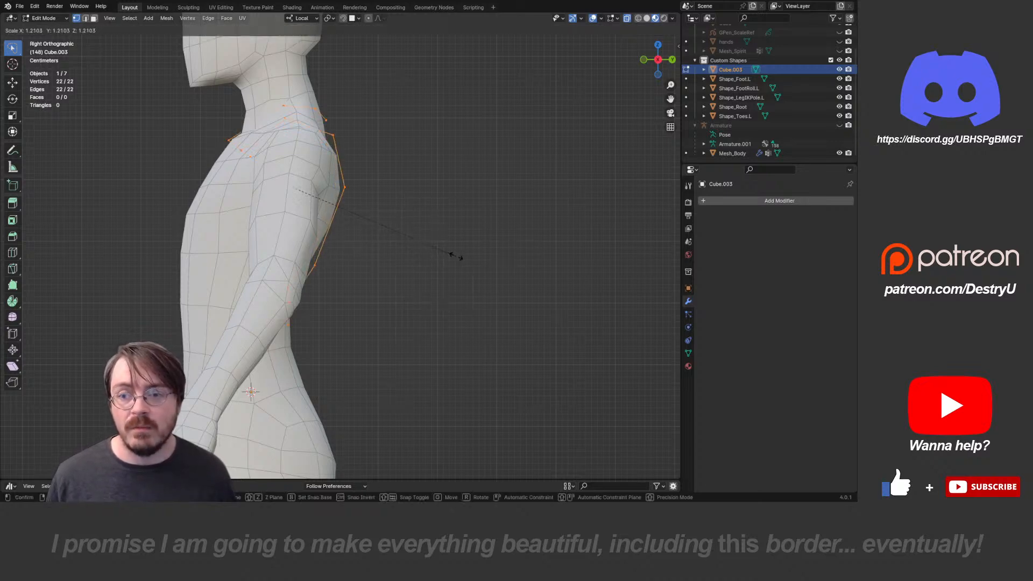
click(472, 258)
- Shift the enlarged outline slightly backward and check its fit around the shoulders from several angles
key(g)
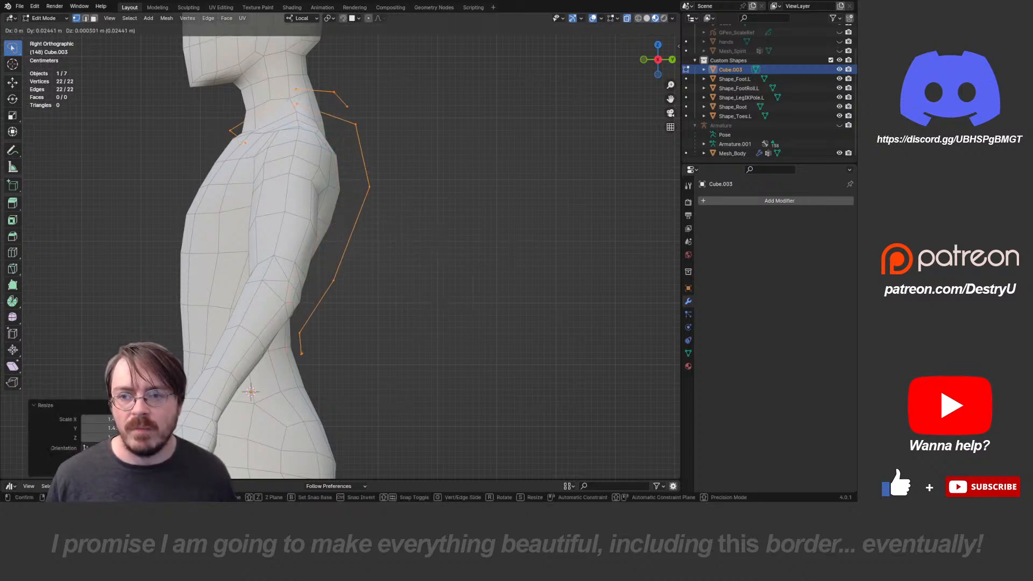
click(484, 253)
middle_drag(484, 253, 540, 312)
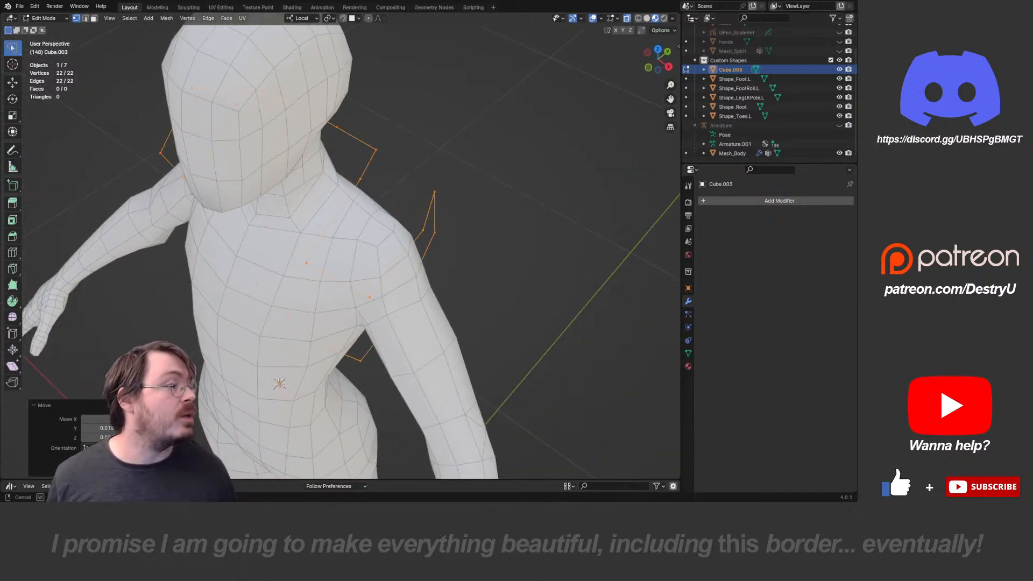
middle_drag(446, 258, 323, 234)
- Return to Object Mode and select the body mesh
key(ctrl+Tab)
click(457, 220)
click(317, 235)
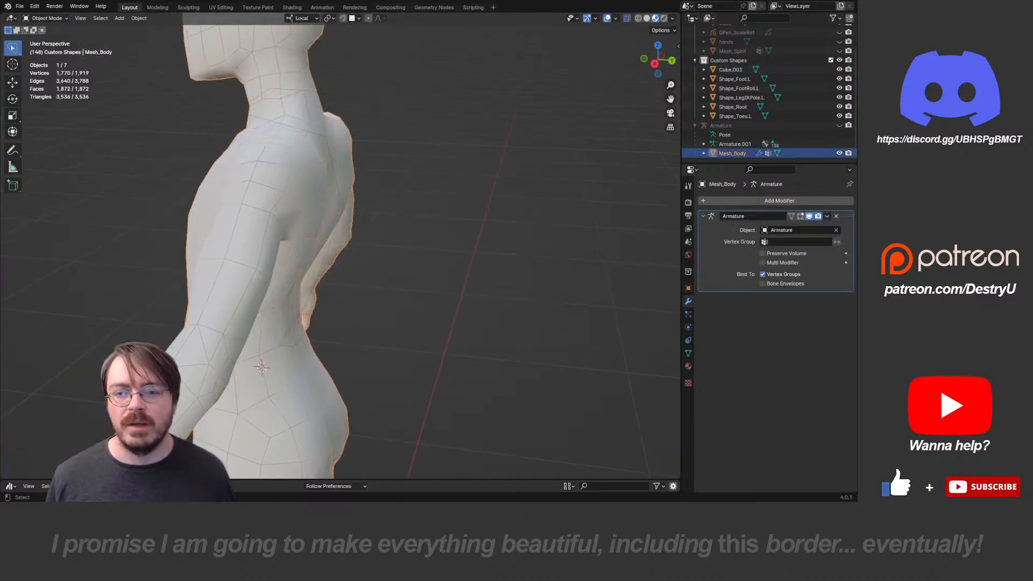
- Unhide the armature, then select its Ctrl_Body bone in Pose Mode with the bone properties shown
scroll(317, 234, down, 3)
scroll(829, 135, up, 1)
click(840, 144)
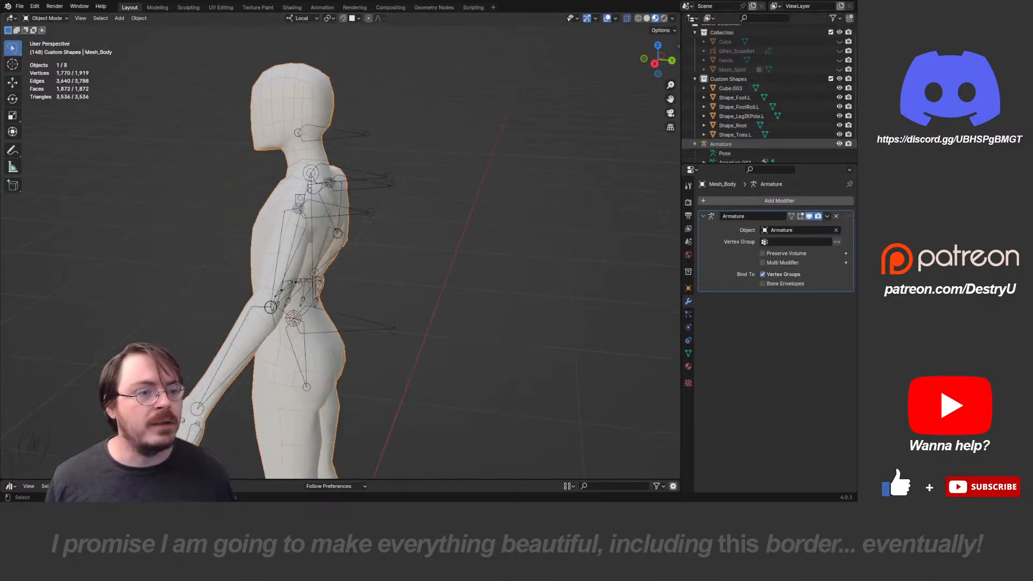
middle_drag(409, 269, 451, 265)
click(357, 323)
key(ctrl+Tab)
click(357, 360)
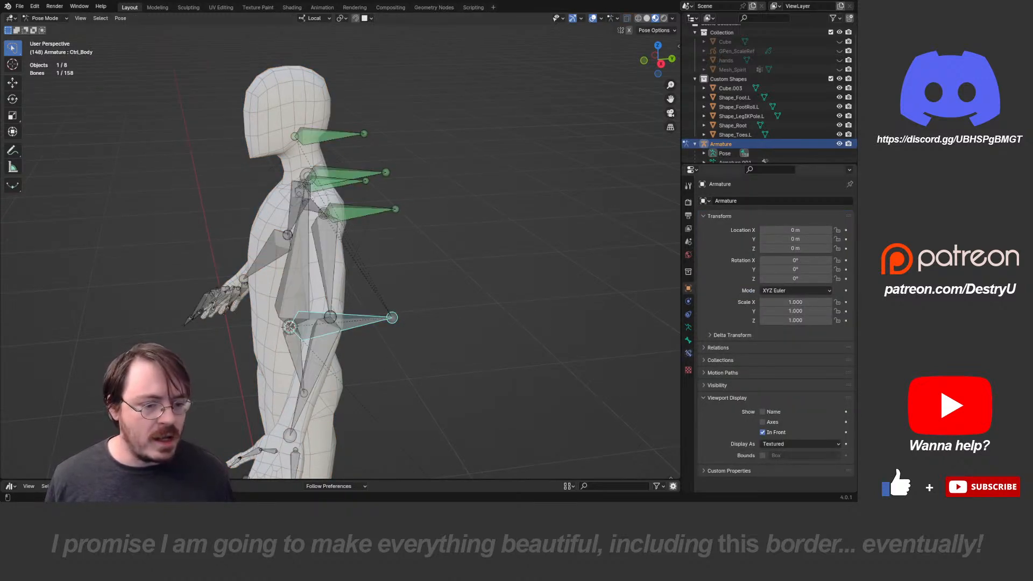
click(689, 340)
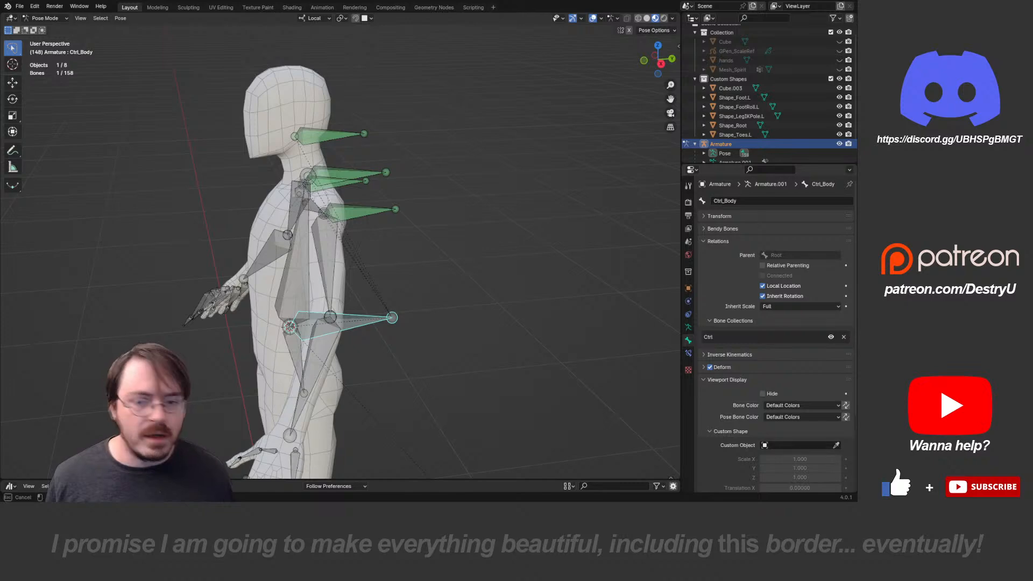
- Assign Cube.003 as the custom shape object of the Ctrl_Body bone
click(369, 237)
mouse_move(377, 240)
middle_down()
mouse_move(350, 222)
mouse_move(422, 261)
mouse_move(380, 247)
middle_up()
scroll(798, 414, down, 4)
key(g)
key(Escape)
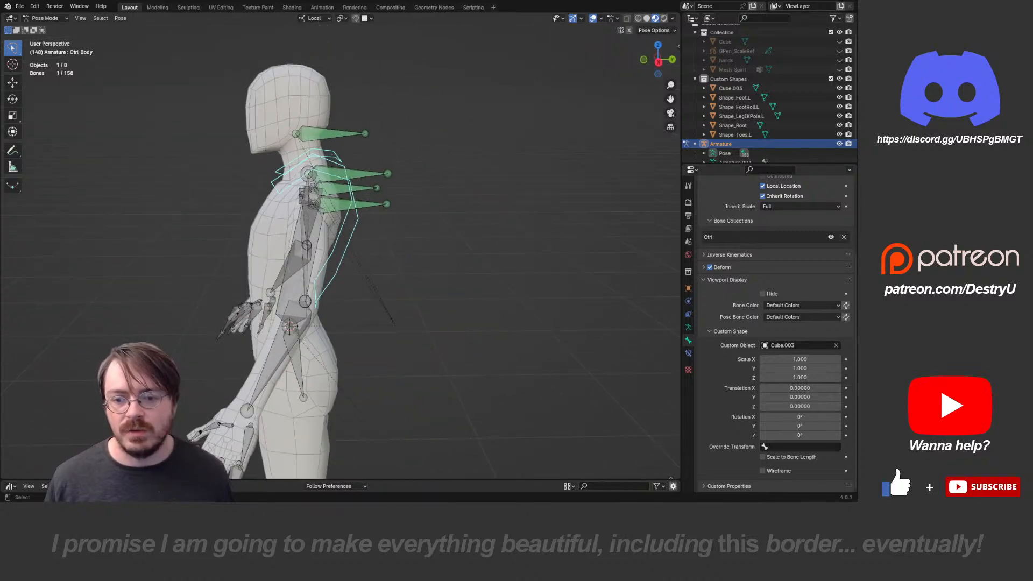
- Test-move the Ctrl_Body control, cancelling each move, and examine its custom shape from several sides
scroll(340, 248, down, 3)
key(g)
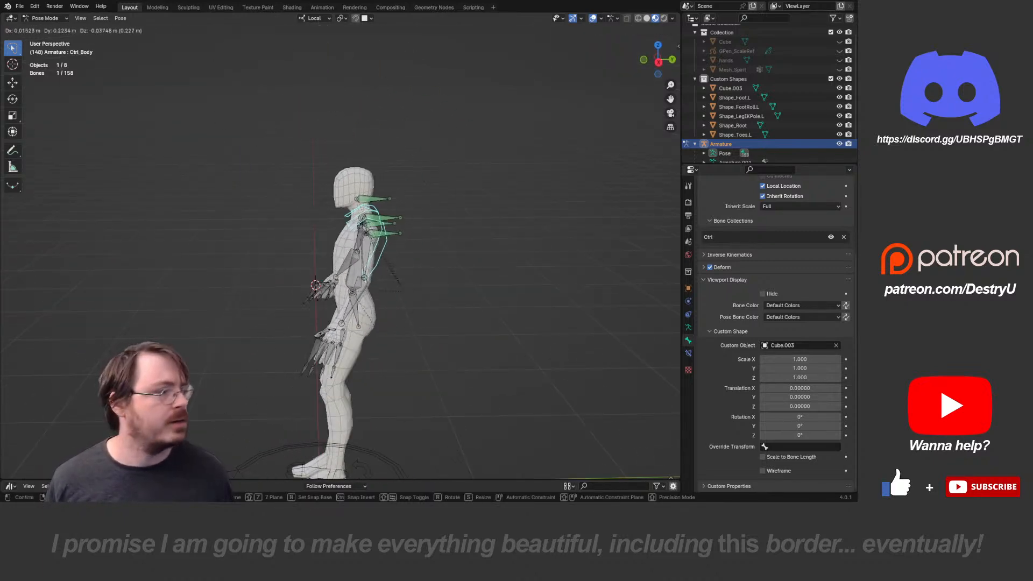
key(Escape)
middle_drag(355, 242, 470, 234)
key(alt+a)
click(377, 209)
middle_drag(379, 215, 279, 220)
key(g)
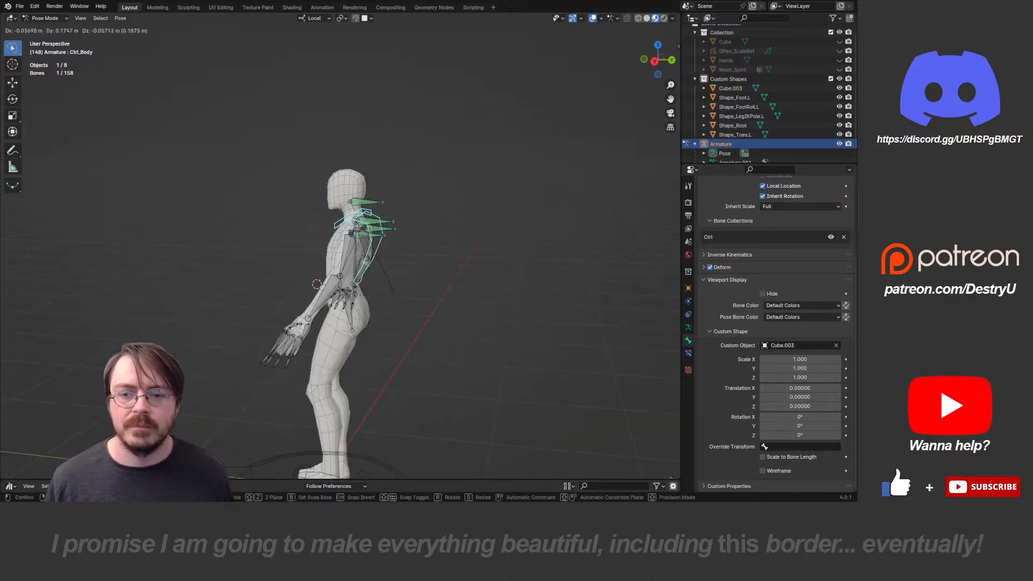
key(Escape)
middle_drag(345, 215, 316, 159)
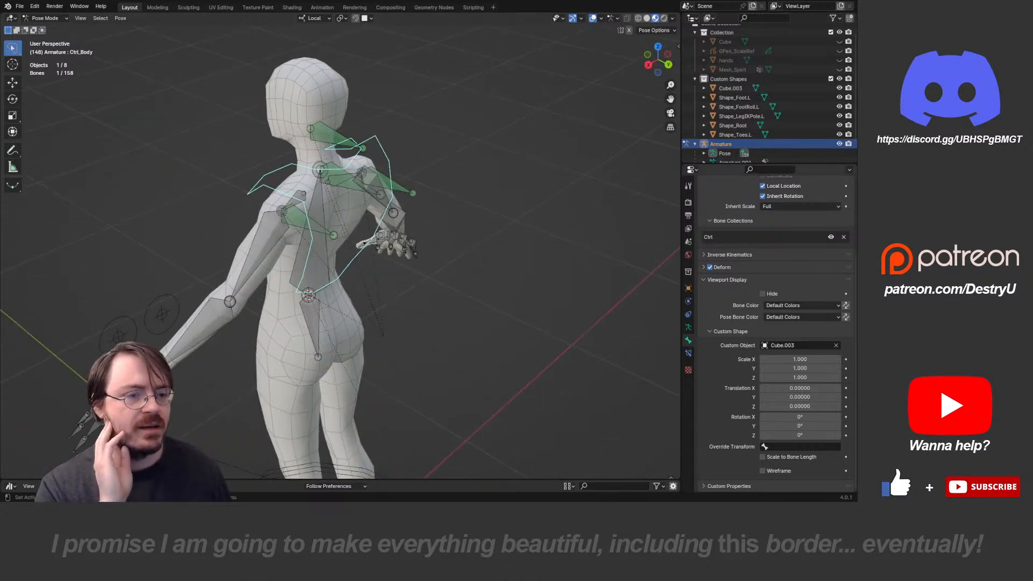
- Clear the custom shape from Ctrl_Body and delete the Cube.003 object in Object Mode
click(836, 345)
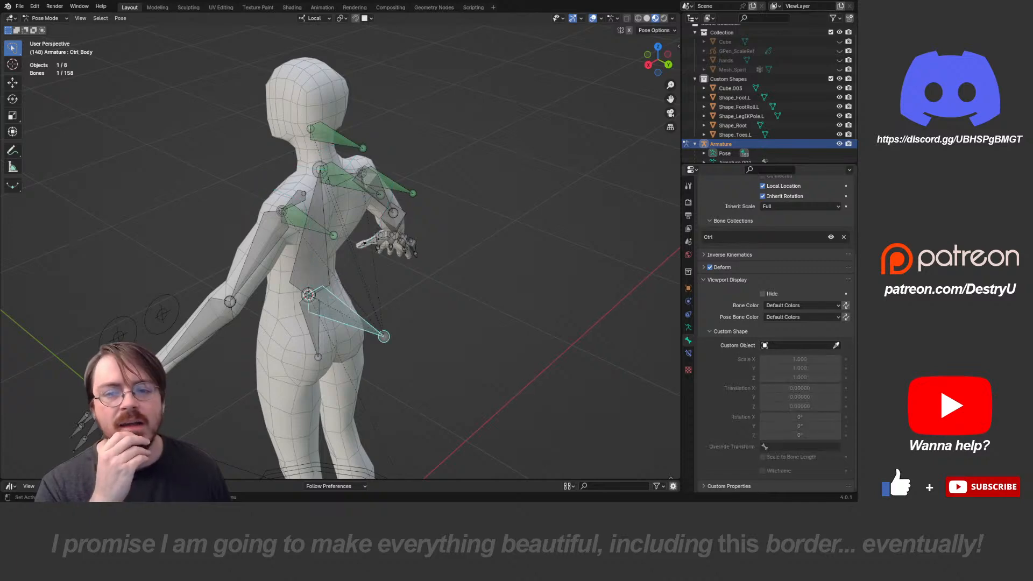
click(730, 87)
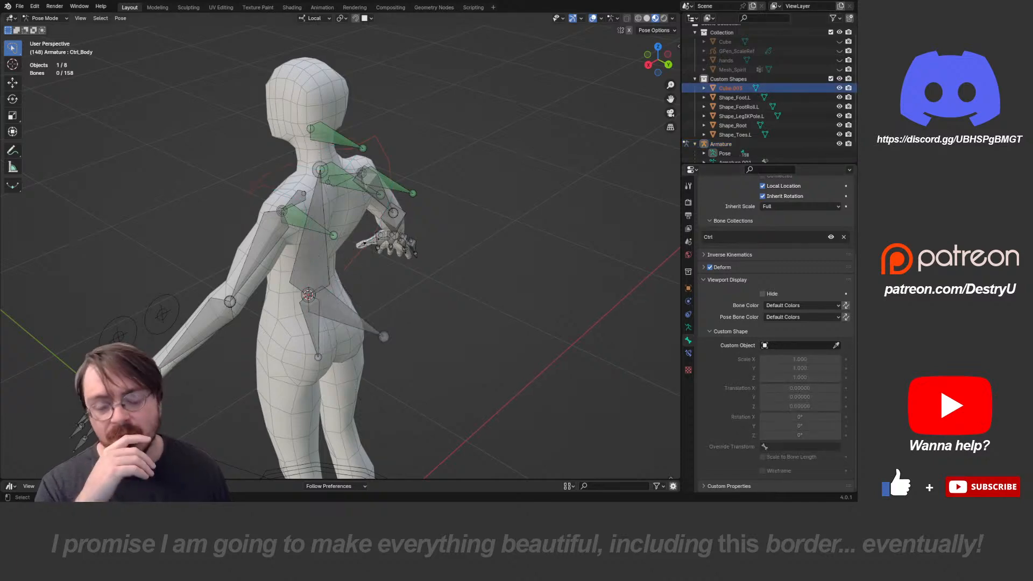
middle_drag(376, 215, 597, 235)
key(ctrl+Tab)
click(430, 229)
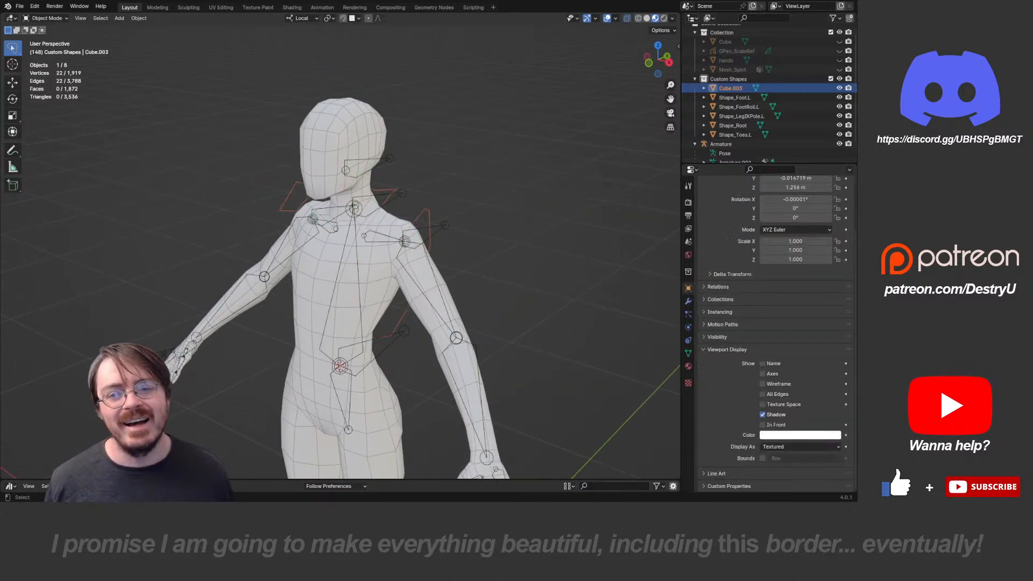
middle_drag(430, 228, 409, 215)
alt+click(393, 207)
click(393, 213)
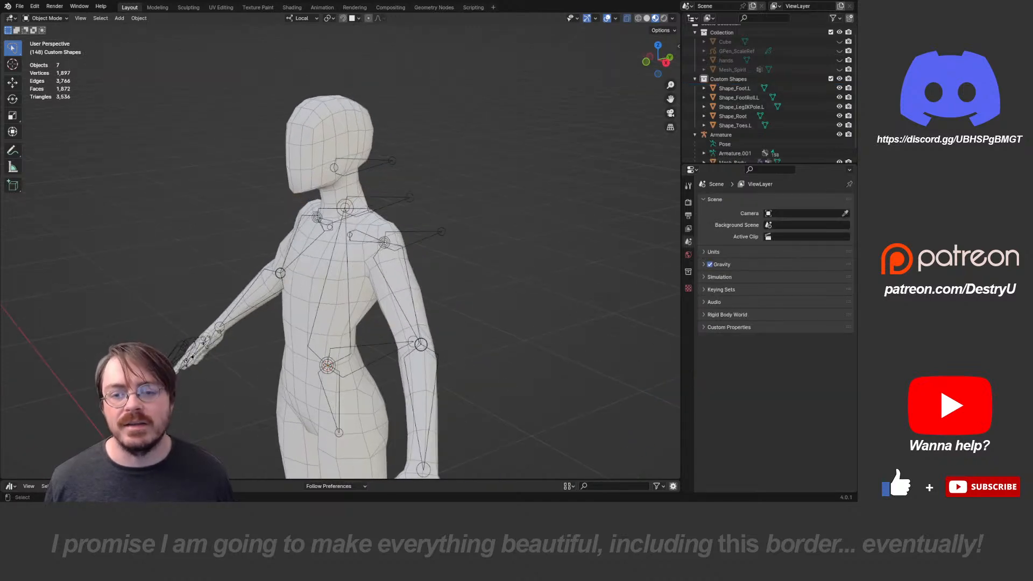
- Select the Ctrl_Torso bone in Pose Mode and snap the 3D cursor to it
click(392, 216)
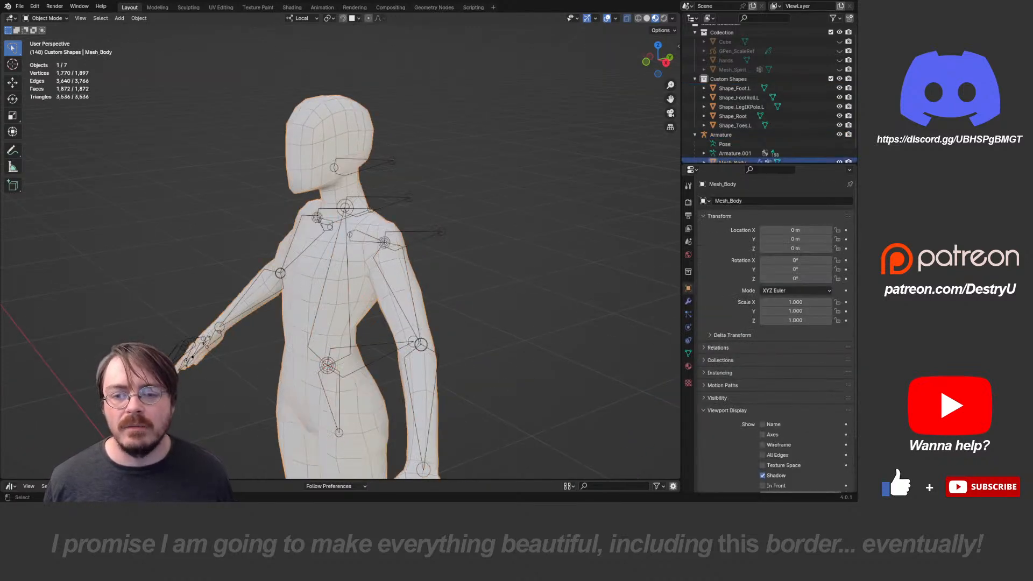
middle_drag(393, 216, 491, 219)
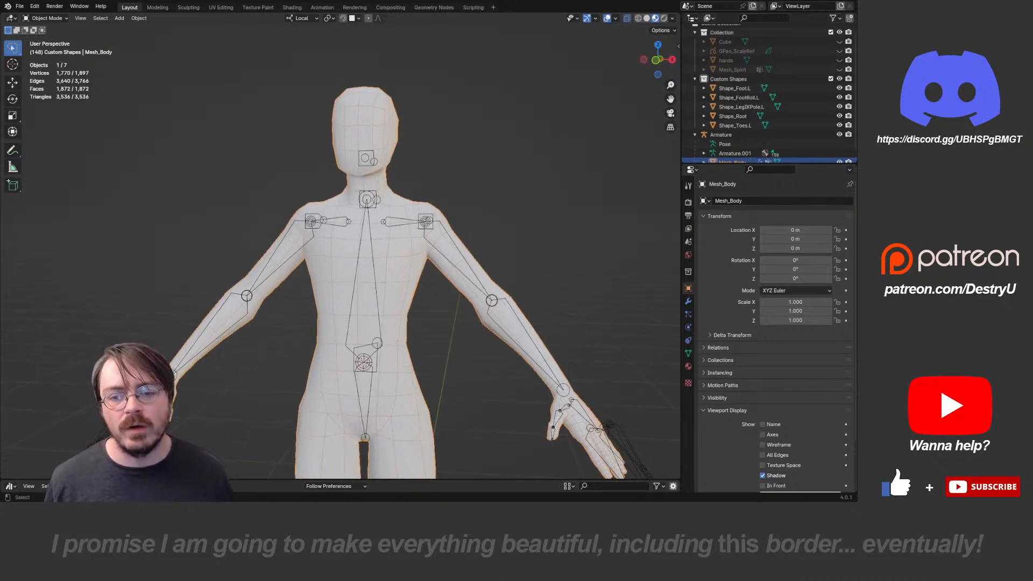
click(374, 282)
key(Tab)
click(374, 333)
click(372, 317)
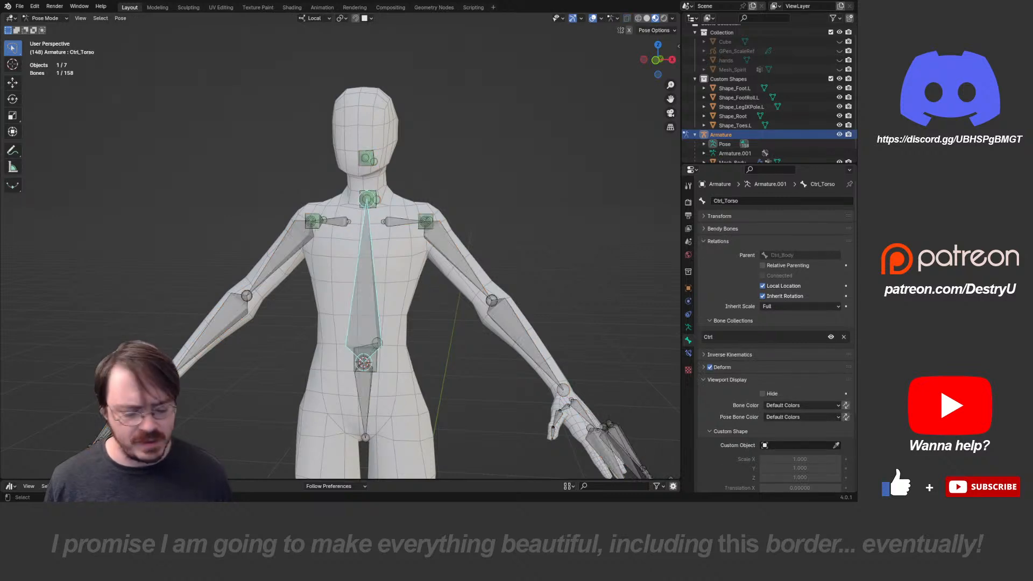
key(KP_1)
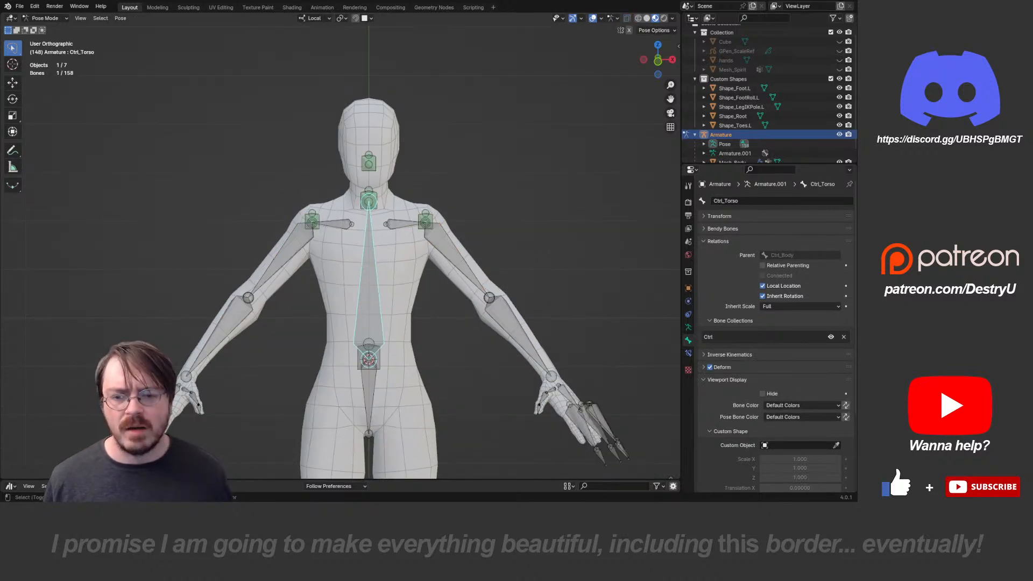
key(shift+s)
click(422, 374)
- Add a cube mesh in Object Mode at the 3D cursor, aligned to the cursor's rotation
key(Tab)
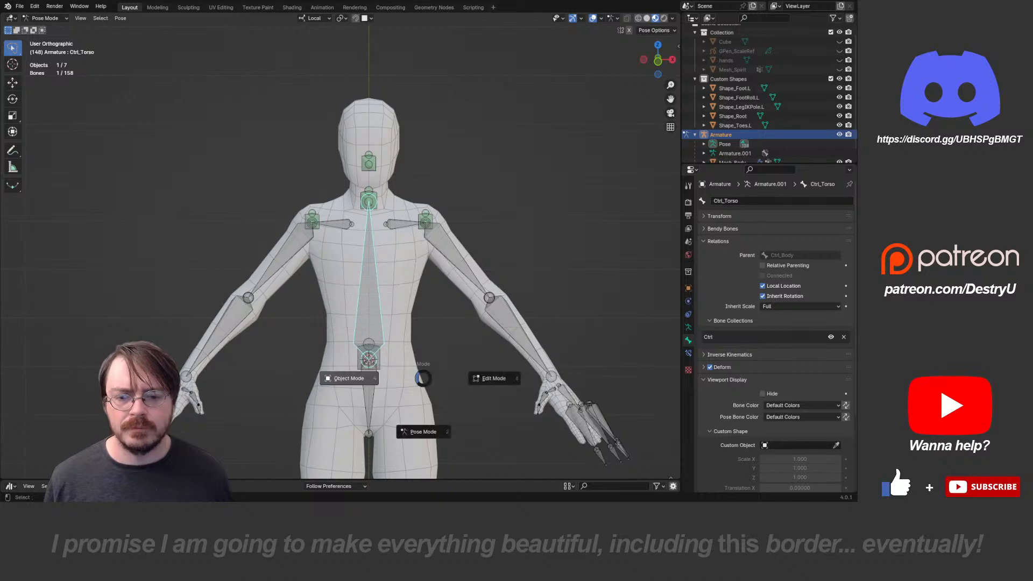
click(372, 377)
middle_drag(444, 363, 394, 373)
scroll(394, 373, down, 4)
key(shift+a)
mouse_move(377, 303)
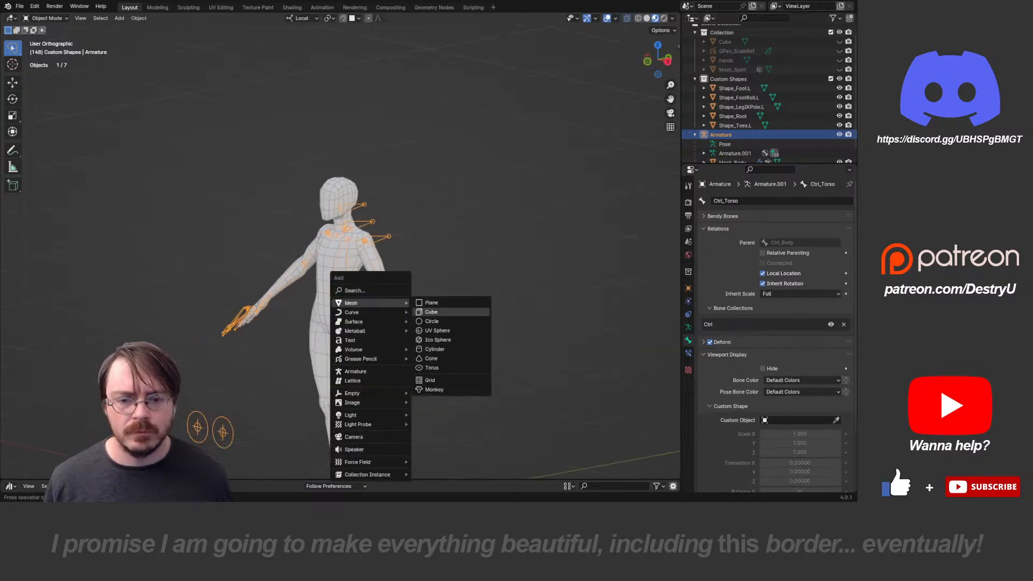
click(431, 312)
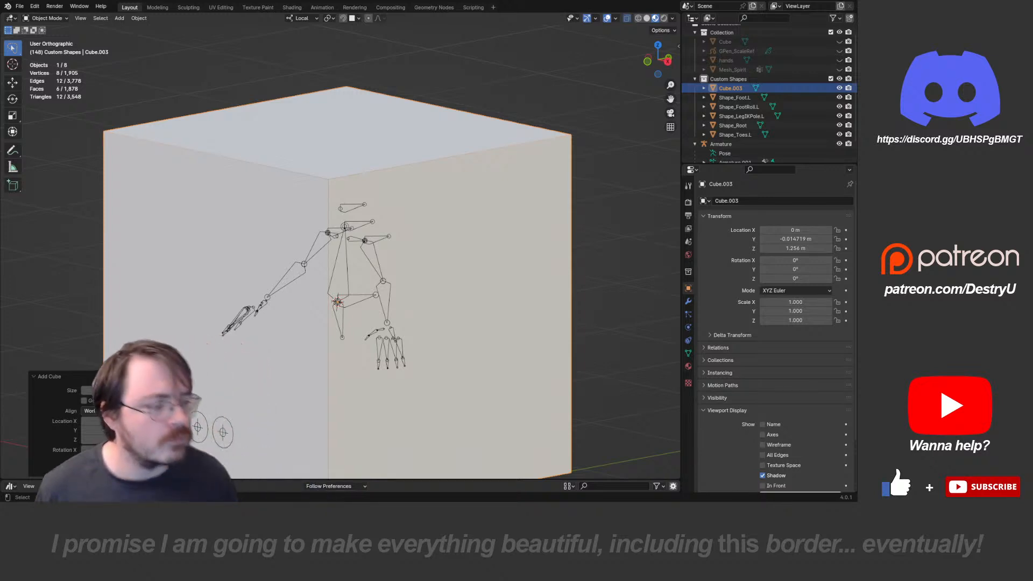
shift+middle_drag(430, 312, 427, 242)
click(110, 442)
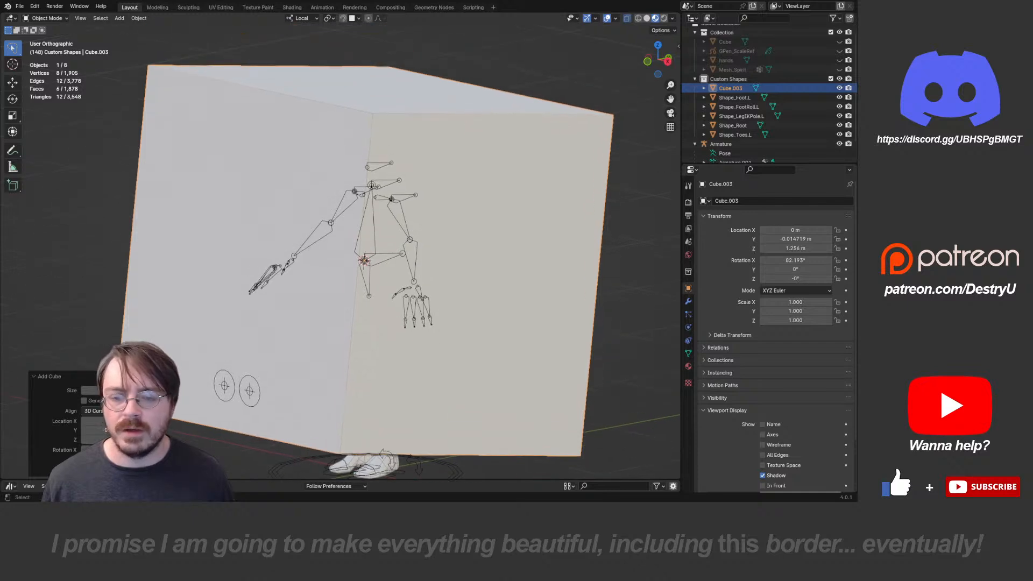
- Delete all vertices of the new cube in Edit Mode to leave an empty mesh
key(ctrl+Tab)
click(497, 244)
key(x)
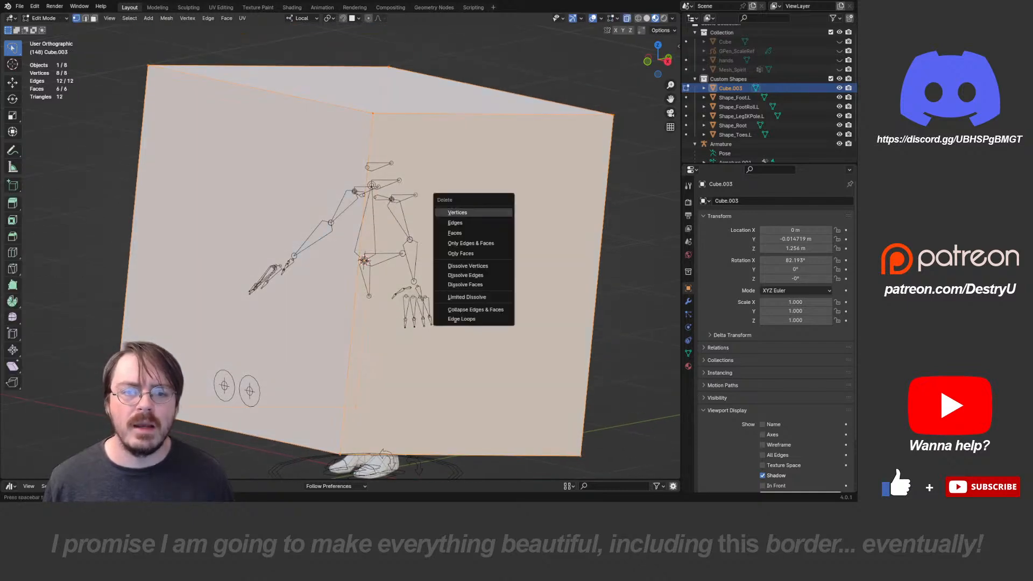
click(457, 211)
scroll(377, 242, up, 5)
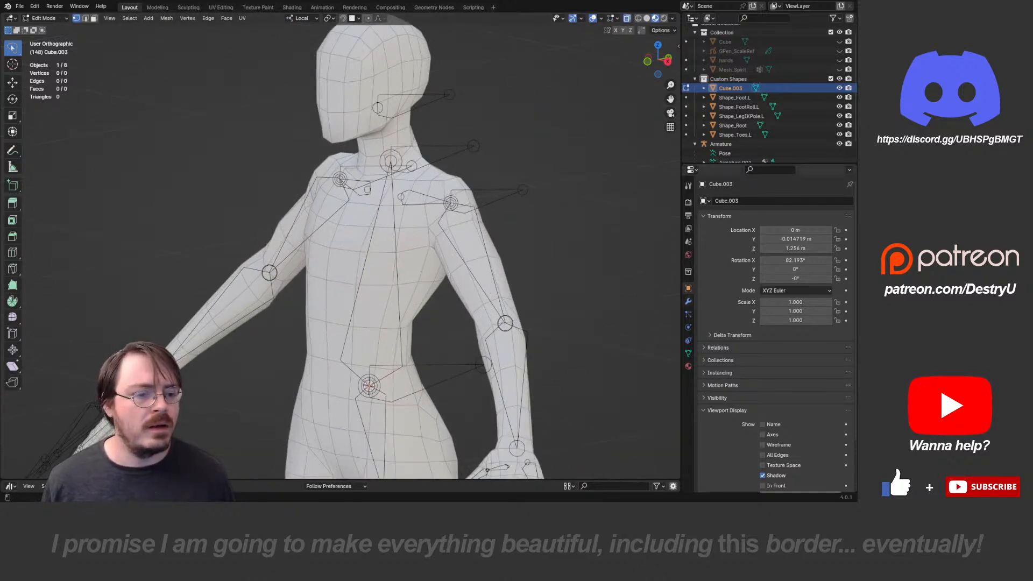
- Add a Mirror modifier on the X axis with clipping to the empty mesh, and enable snapping
click(688, 302)
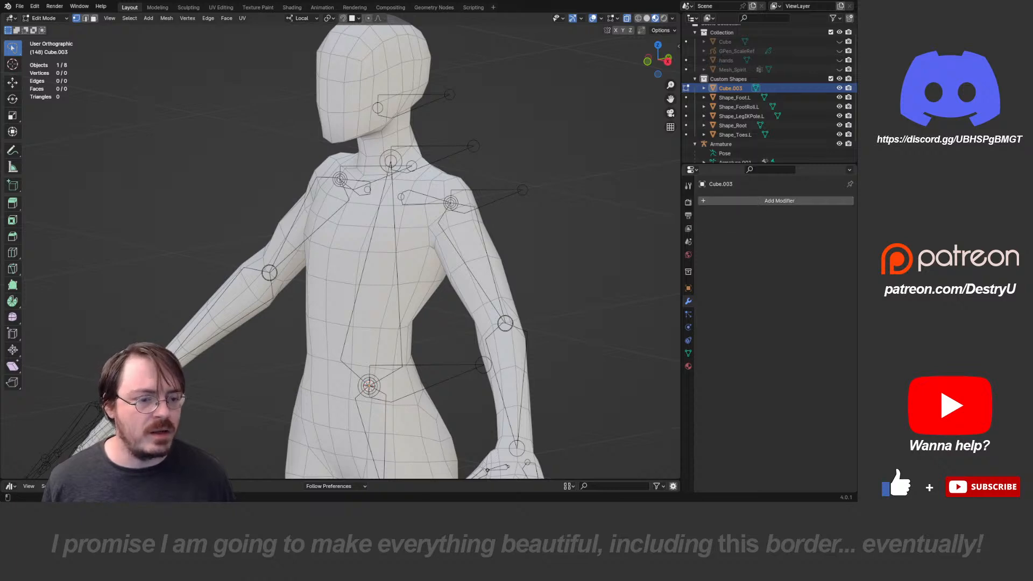
click(705, 201)
mouse_move(686, 194)
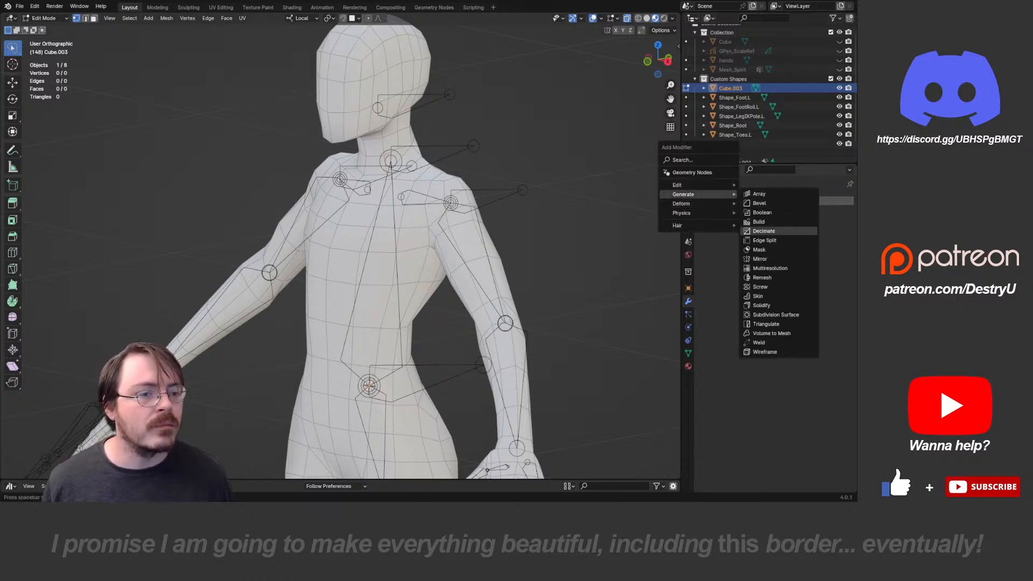
click(761, 259)
shift+middle_drag(516, 258, 498, 241)
scroll(495, 284, up, 3)
scroll(533, 285, down, 1)
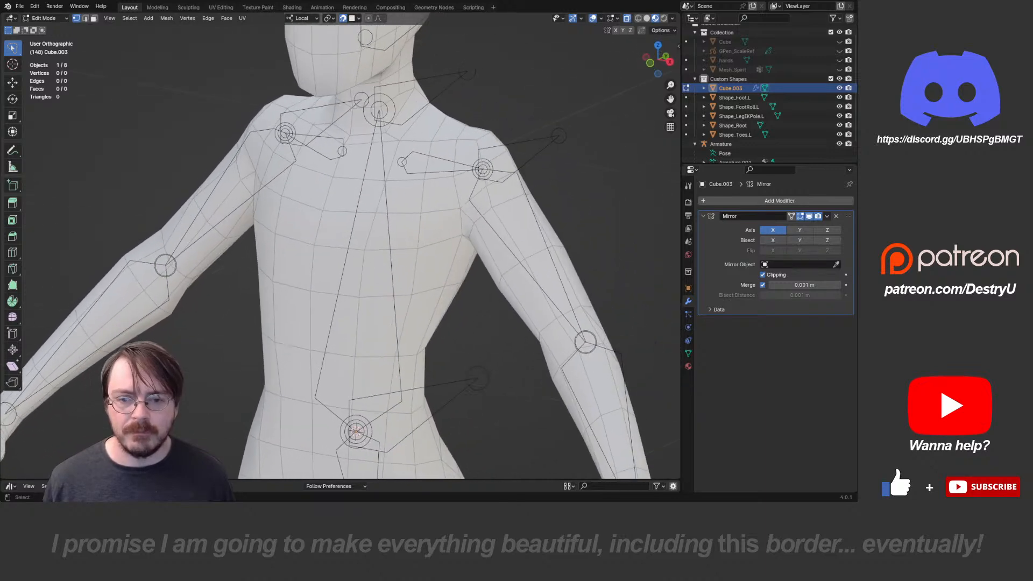
- Place a vertex on the front of the chest and extrude it to the body's centre line
key(g)
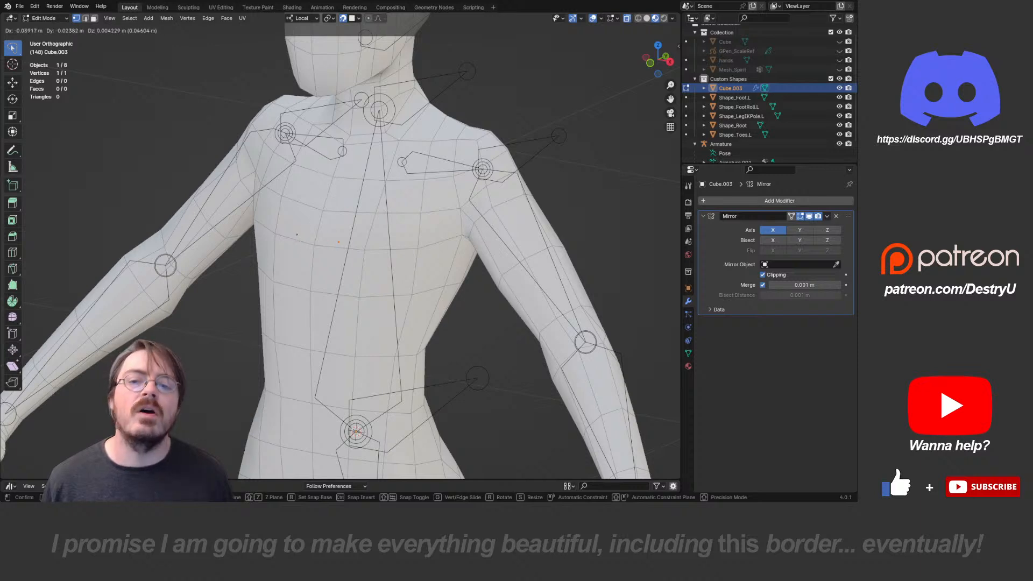
click(362, 277)
key(e)
click(316, 246)
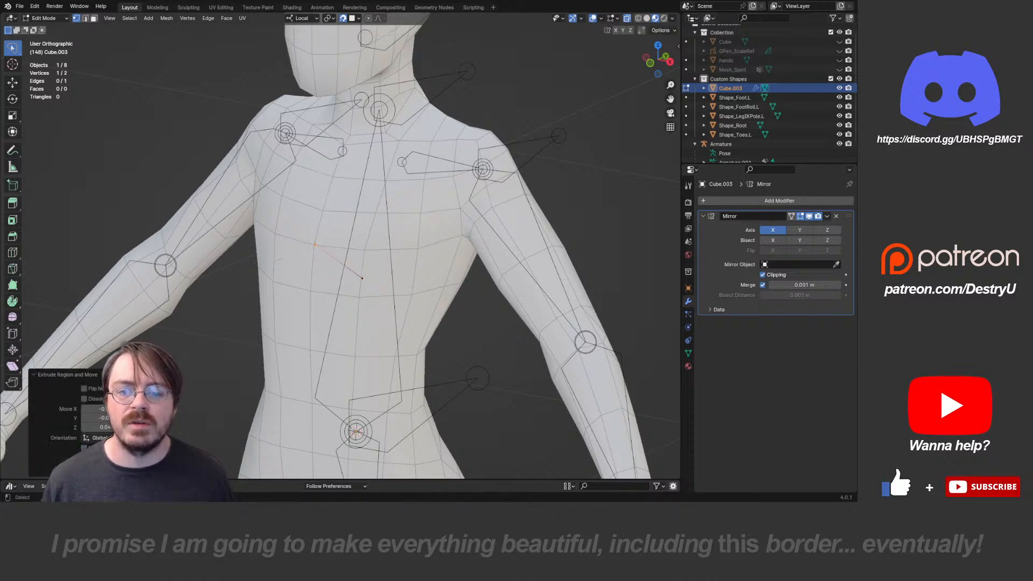
- Extrude the outline's vertices around the side of the torso toward the back, and adjust their placement
key(alt+a)
middle_drag(323, 244, 211, 260)
key(e)
click(318, 218)
key(e)
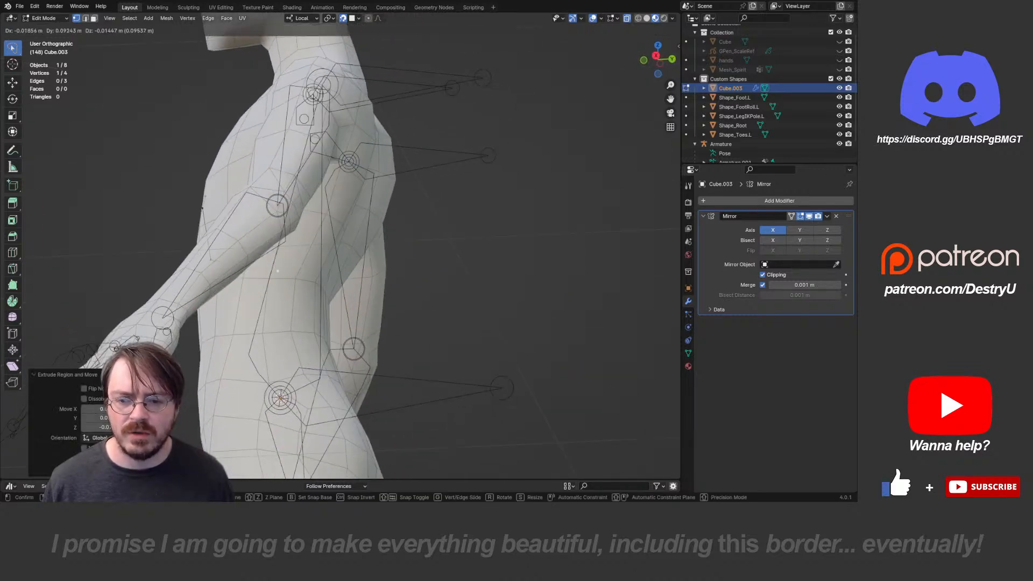
click(277, 269)
middle_drag(277, 269, 240, 277)
key(e)
click(292, 257)
middle_drag(291, 257, 334, 246)
key(e)
click(304, 257)
key(g)
click(252, 276)
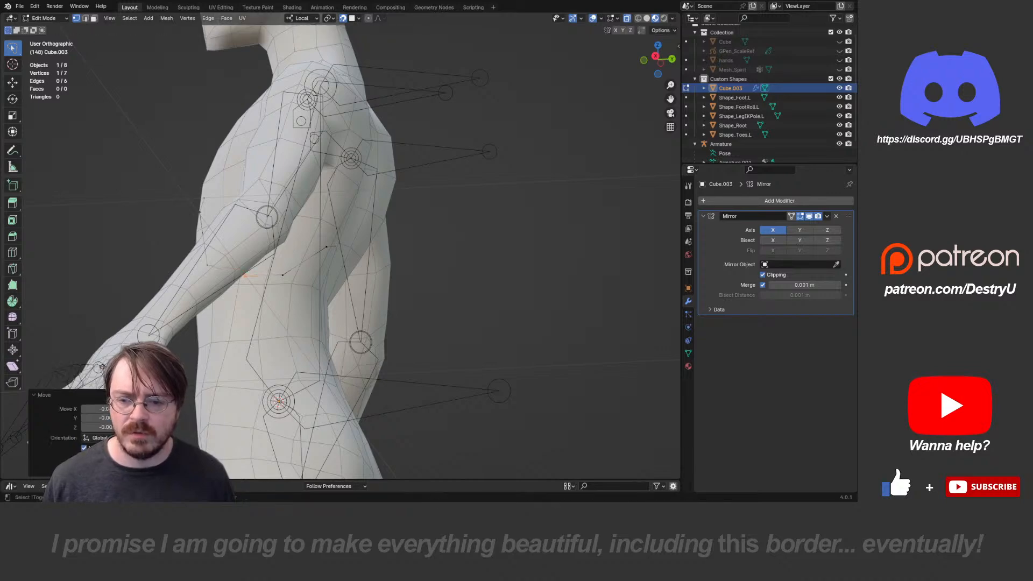
- Add vertices along the outline at the torso's side and back, and reposition them to smooth the curve
middle_drag(286, 274, 400, 256)
key(ctrl+r)
click(240, 273)
key(g)
click(240, 270)
click(282, 253)
key(g)
click(282, 255)
click(394, 320)
key(g)
click(394, 323)
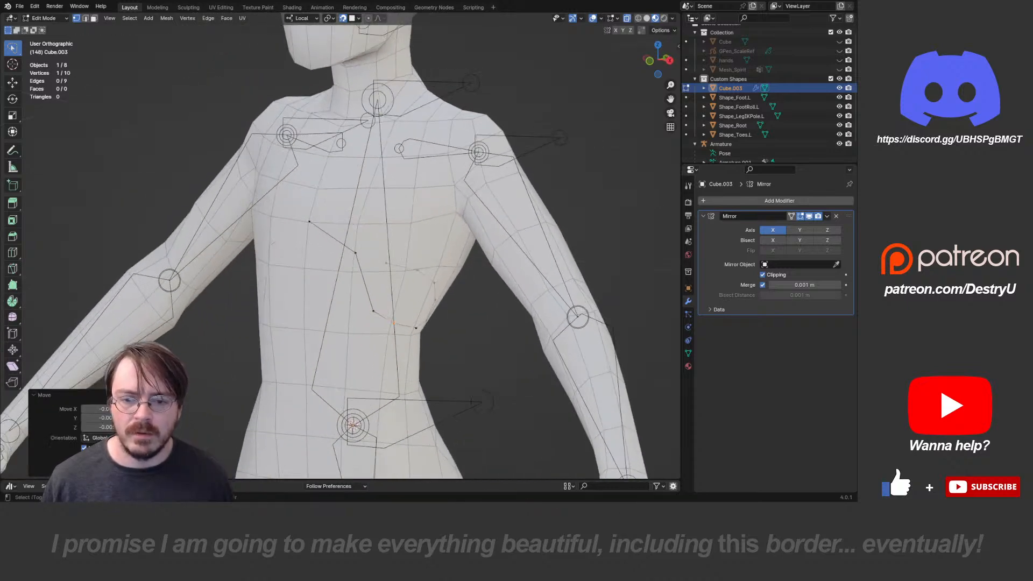
- Insert two vertices in the outline's front segments, move them into a rounded chest curve, and return to Object Mode
key(ctrl+r)
click(365, 282)
key(g)
click(364, 283)
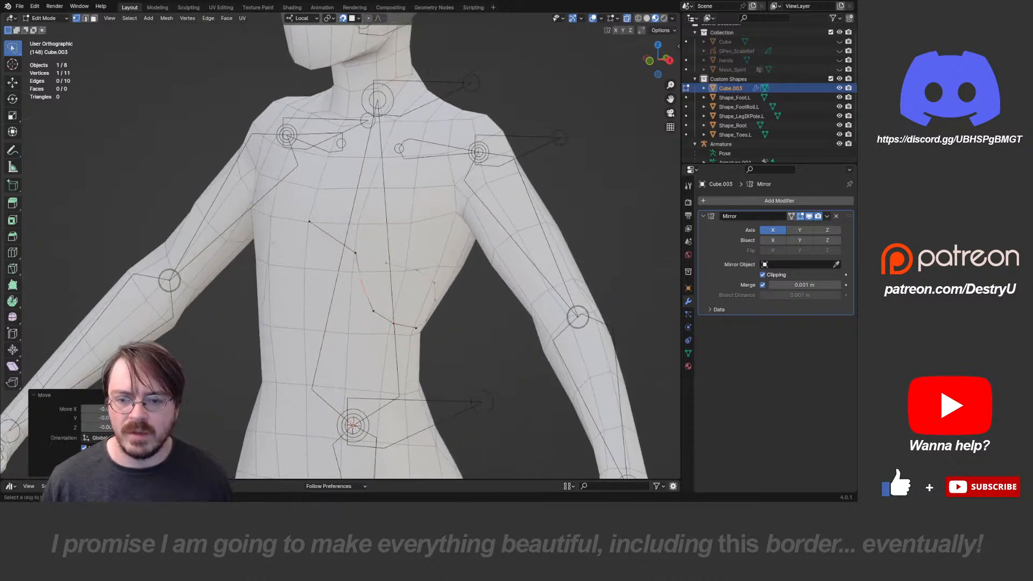
key(ctrl+r)
click(332, 236)
key(g)
click(333, 233)
click(355, 253)
key(g)
click(353, 254)
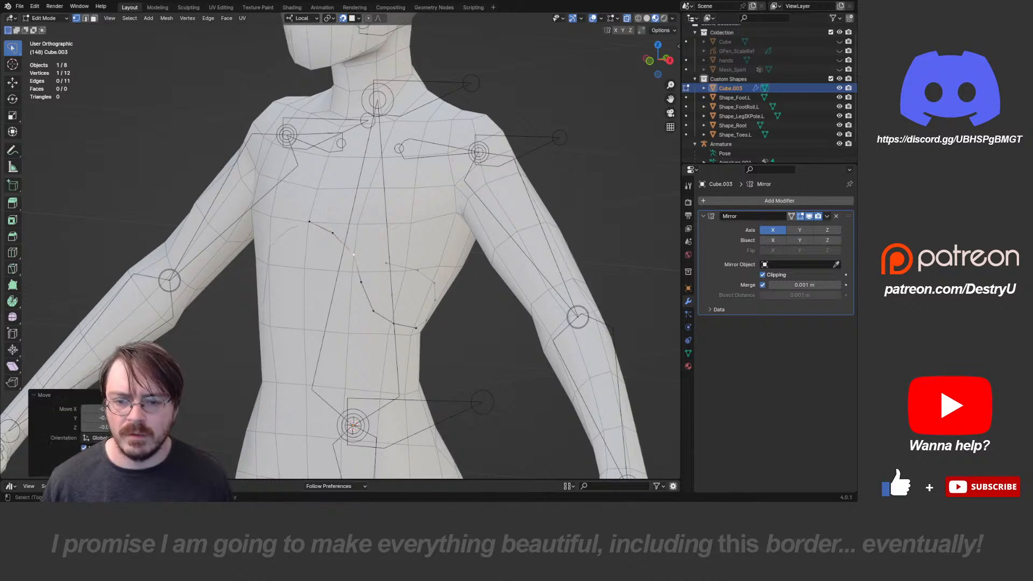
scroll(353, 254, down, 3)
key(alt+a)
middle_drag(353, 254, 302, 245)
key(Tab)
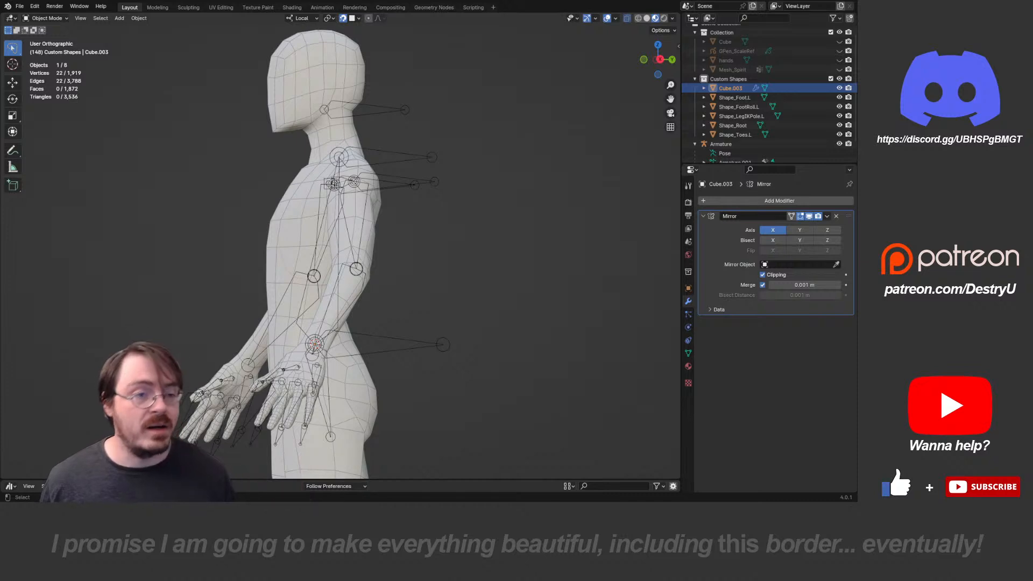
- Rename the Cube.003 outline object as Shape_Chest
double_click(731, 88)
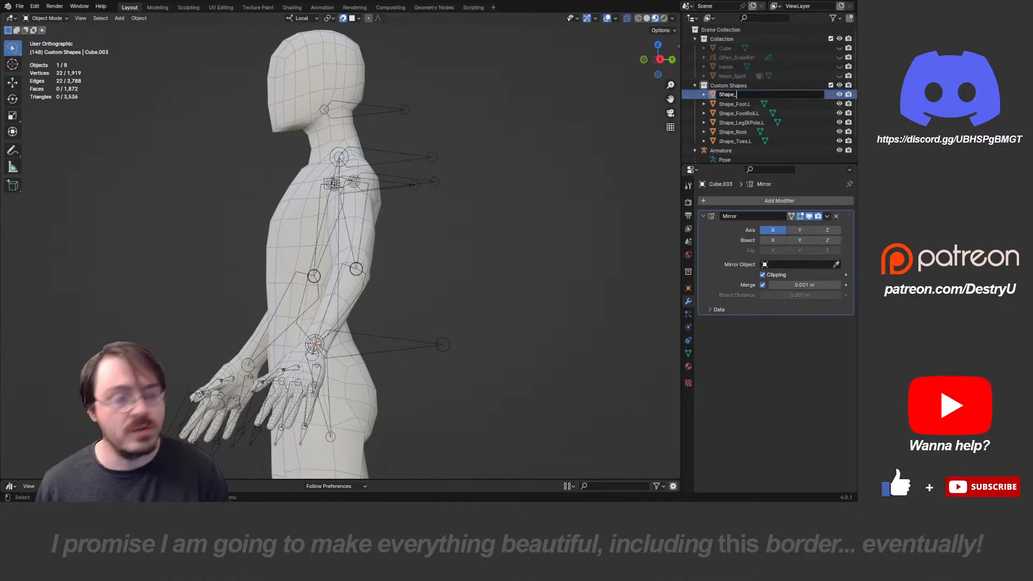
text(Shape_Chest)
key(Return)
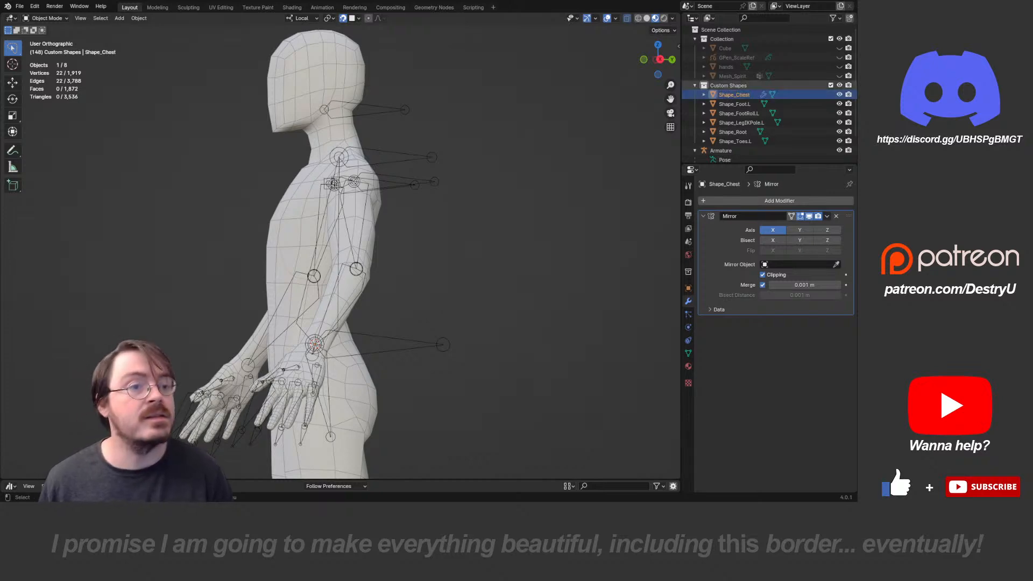
- Assign Shape_Chest as the custom object of the Ctrl_Torso bone in the armature's Pose Mode
click(432, 157)
middle_drag(340, 283, 373, 293)
key(Tab)
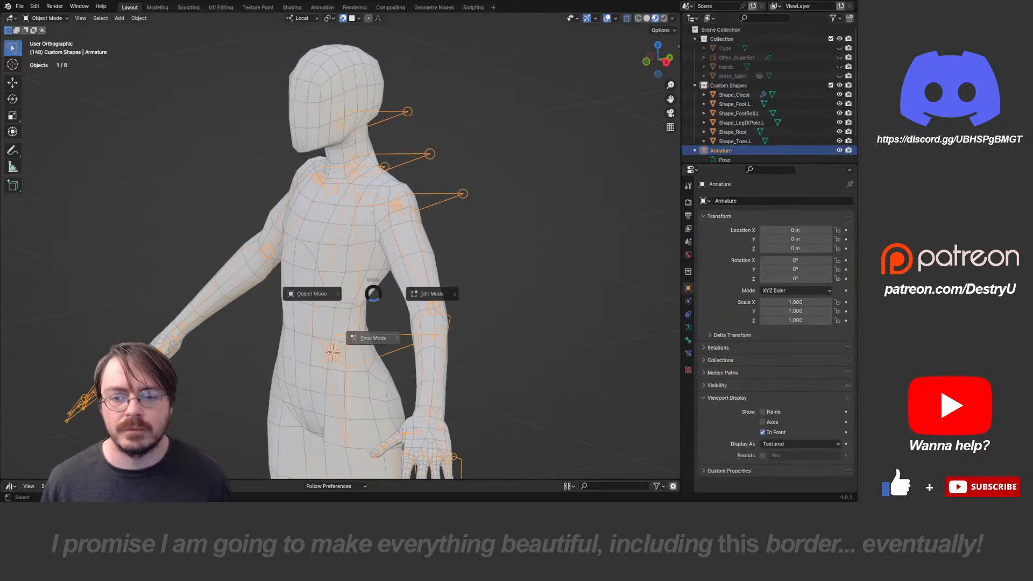
click(373, 338)
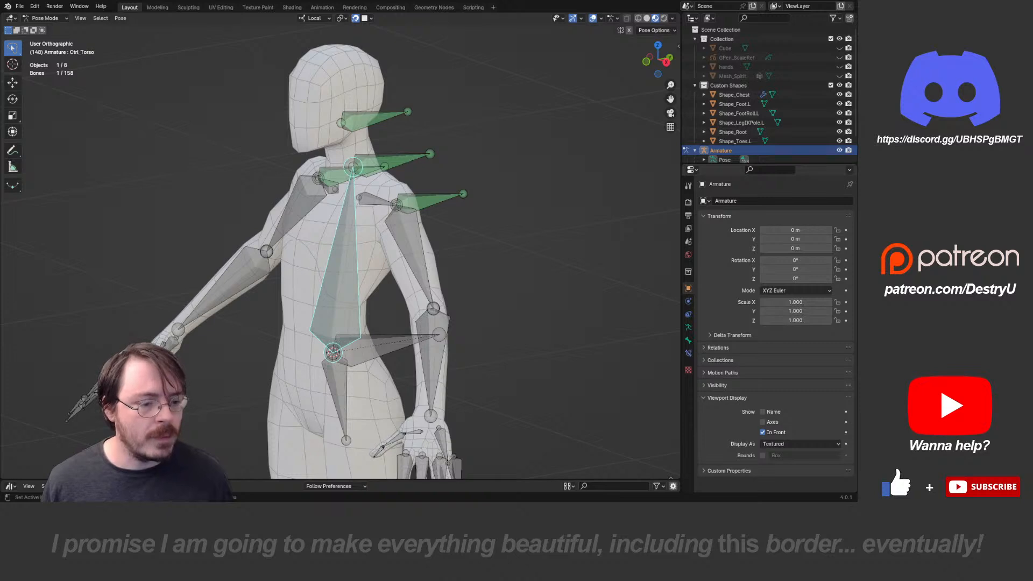
click(689, 340)
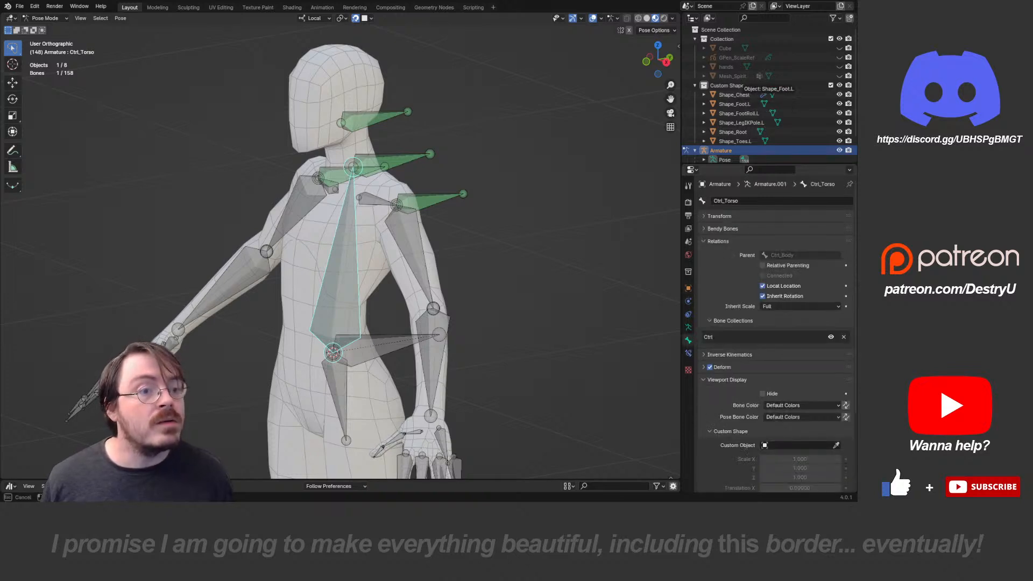
click(735, 95)
scroll(800, 424, down, 5)
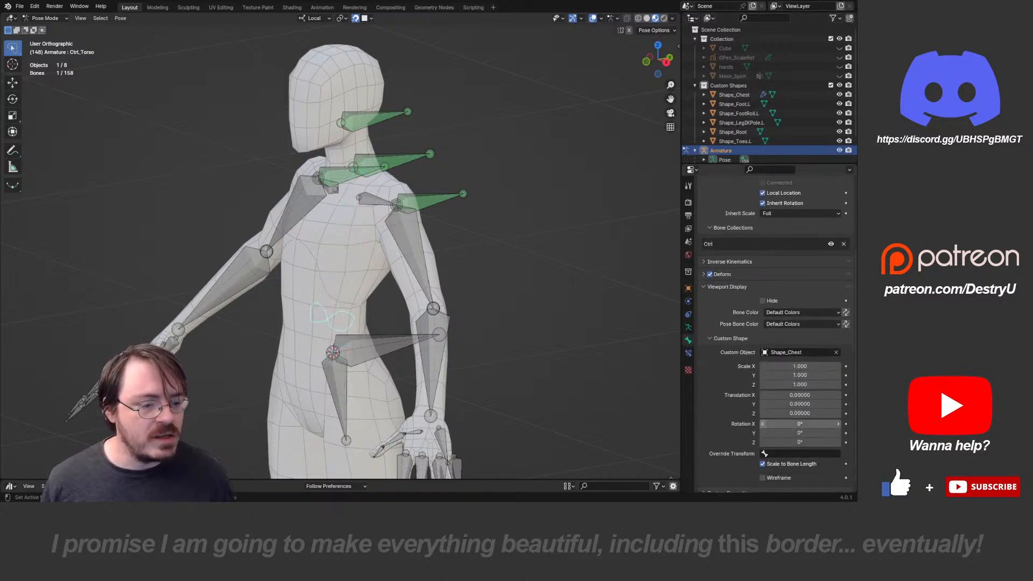
- Turn off snapping and leave the armature's Edit Mode for Object Mode
middle_drag(377, 301, 426, 274)
click(735, 95)
key(Tab)
click(365, 274)
key(shift+Tab)
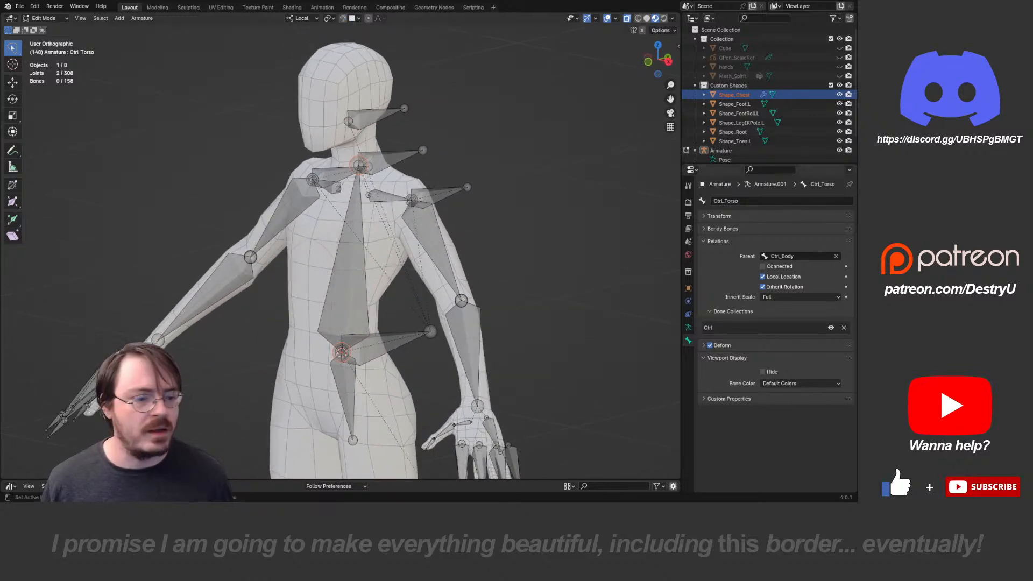
key(Tab)
- Apply the Mirror modifier on the Shape_Chest object
click(735, 94)
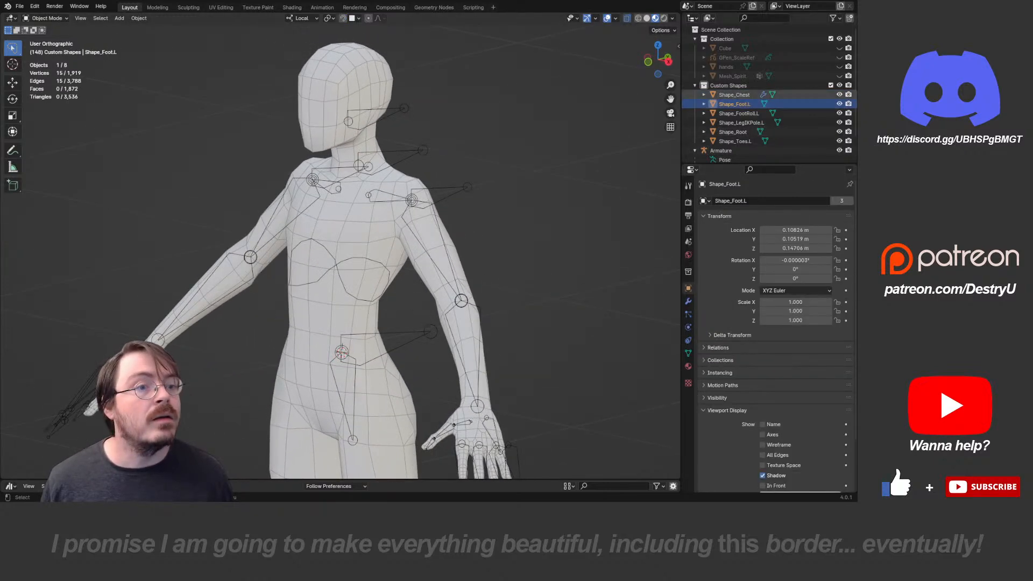
click(688, 302)
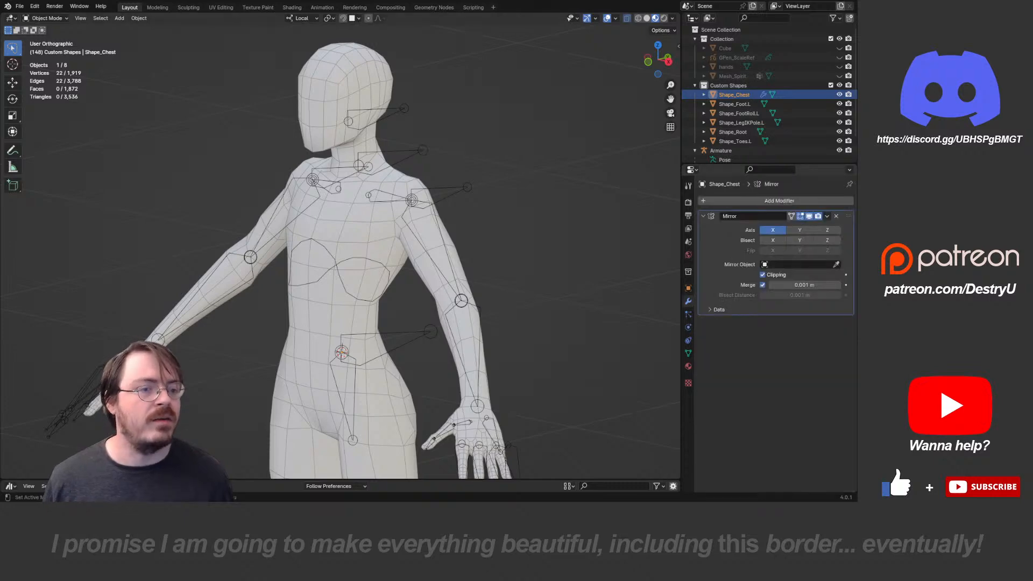
key(ctrl+a)
middle_drag(398, 275, 353, 270)
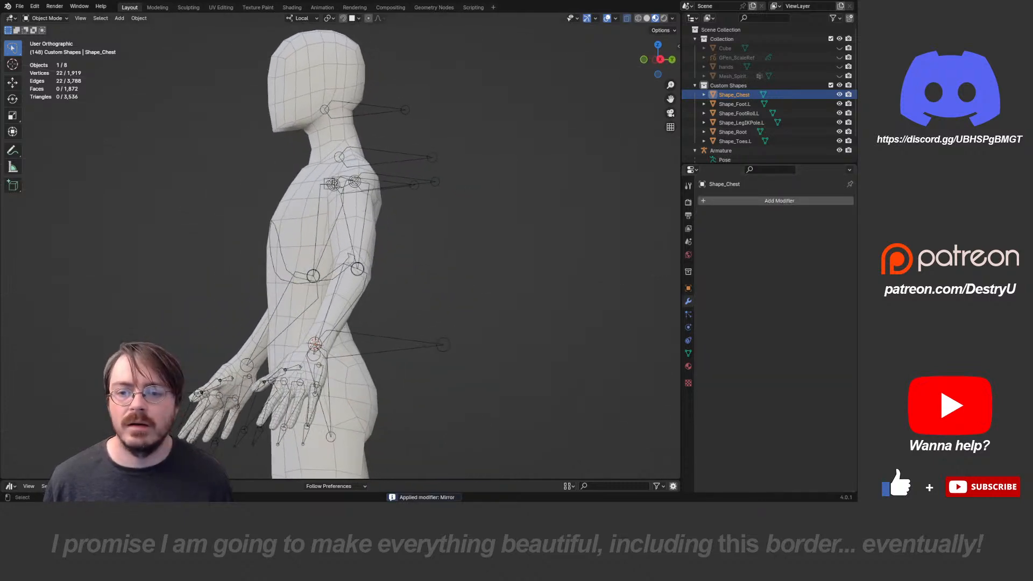
- Scale all of Shape_Chest's vertices up by about 1.23 in Edit Mode and return to Object Mode
key(Tab)
key(KP_1)
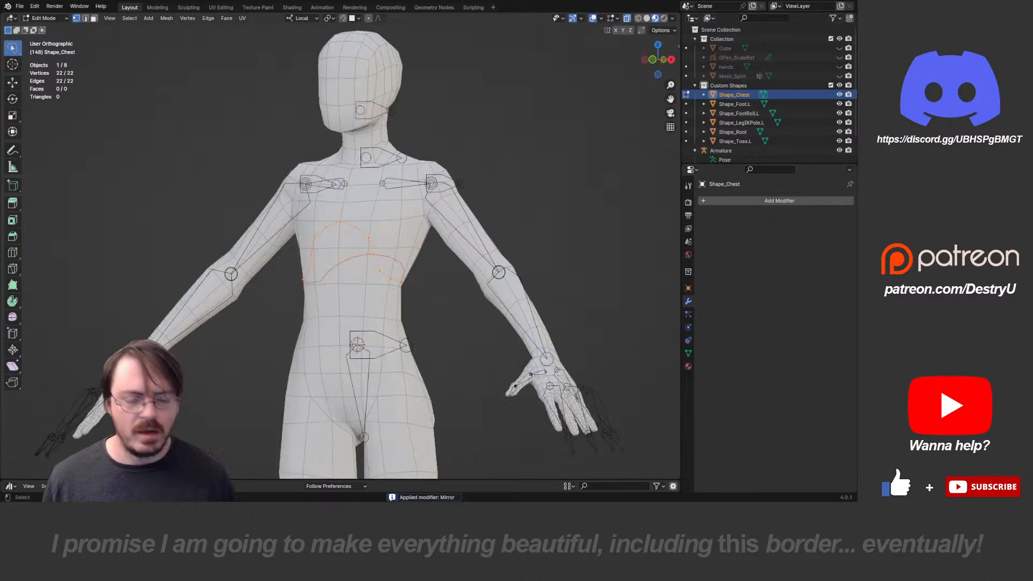
key(KP_3)
key(s)
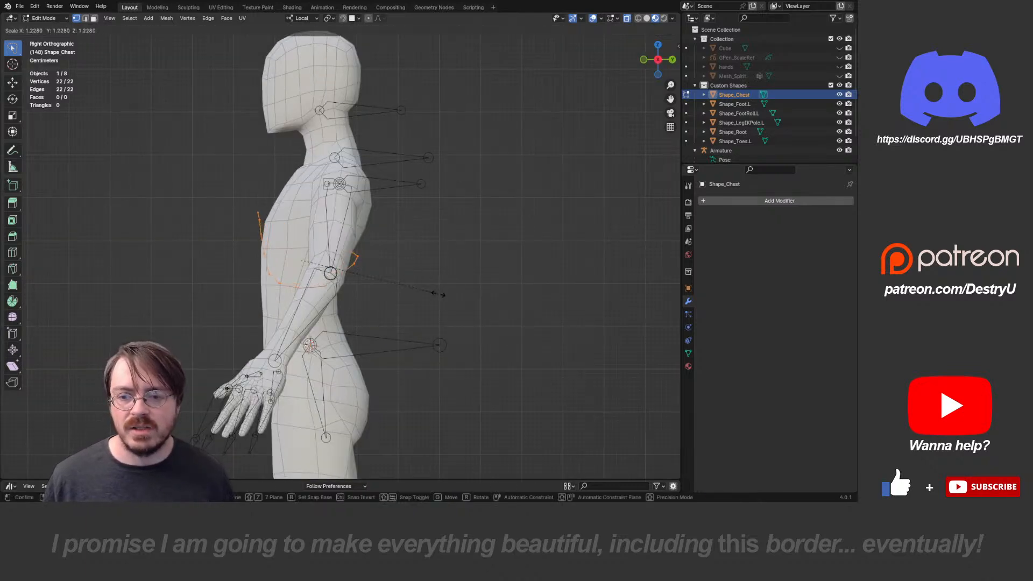
click(437, 294)
key(KP_1)
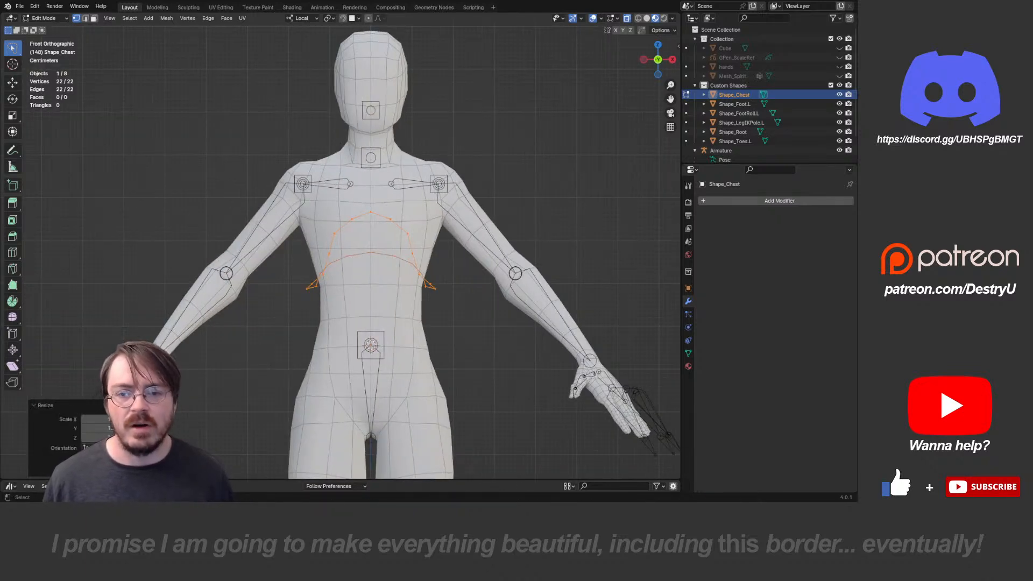
key(Tab)
- Examine the Ctrl_Pelvis bone from below in the armature's Pose Mode
middle_drag(437, 294, 406, 191)
click(373, 280)
click(407, 235)
click(406, 191)
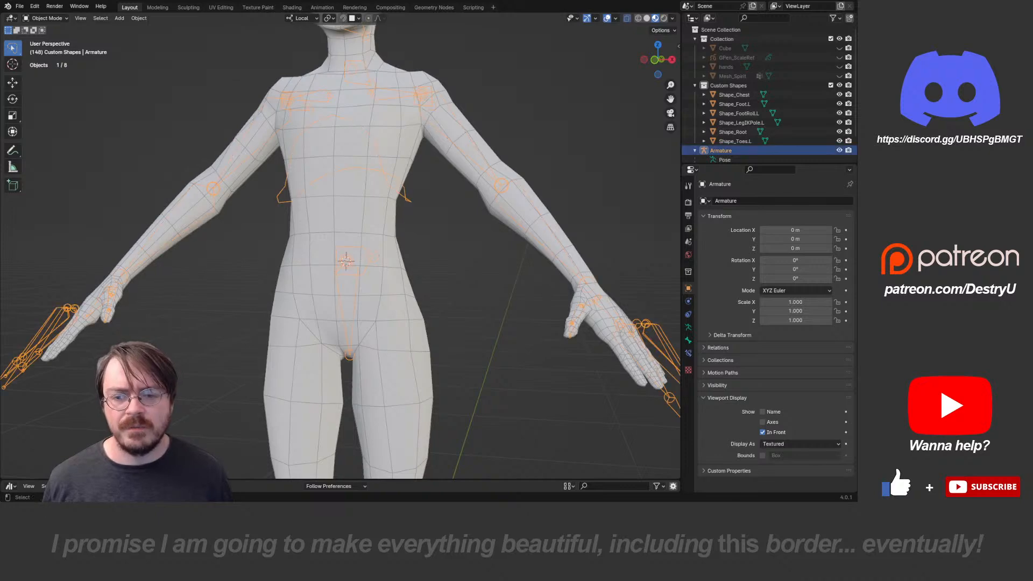
key(ctrl+Tab)
click(365, 362)
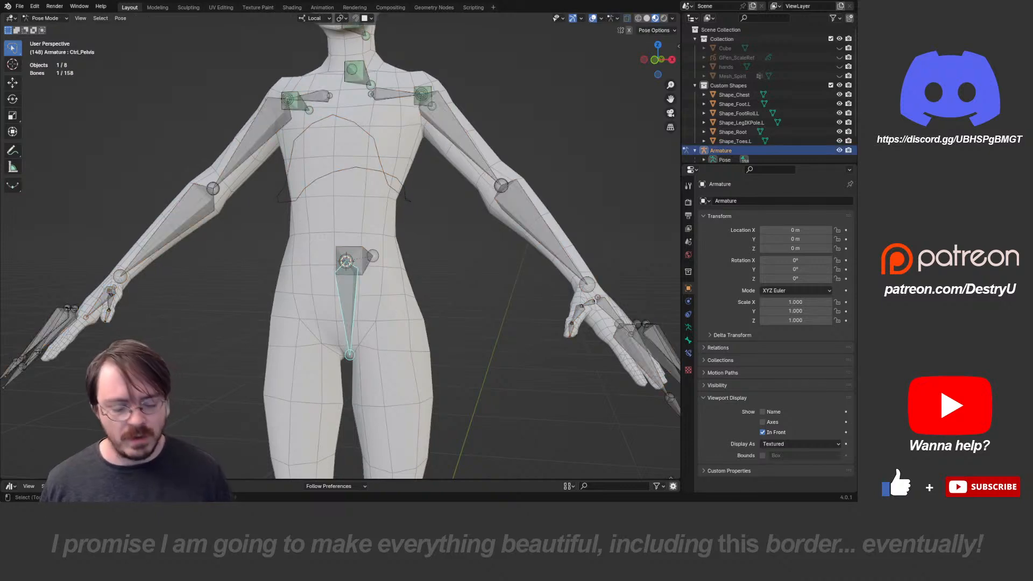
key(shift+KP_7)
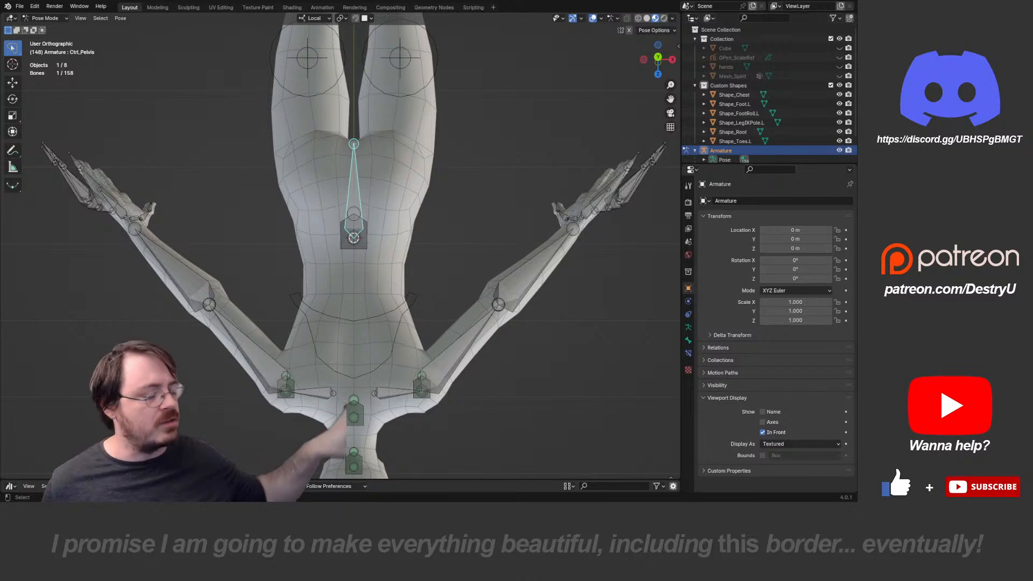
shift+middle_drag(354, 247, 355, 274)
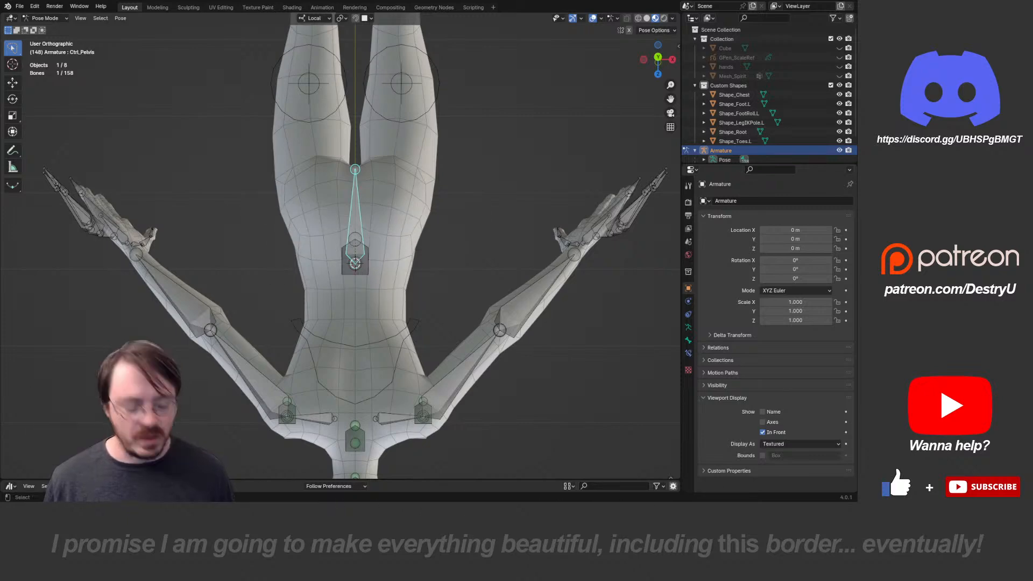
- Return to Object Mode and add a Monkey mesh at the 3D cursor in the pelvis
key(ctrl+Tab)
click(398, 286)
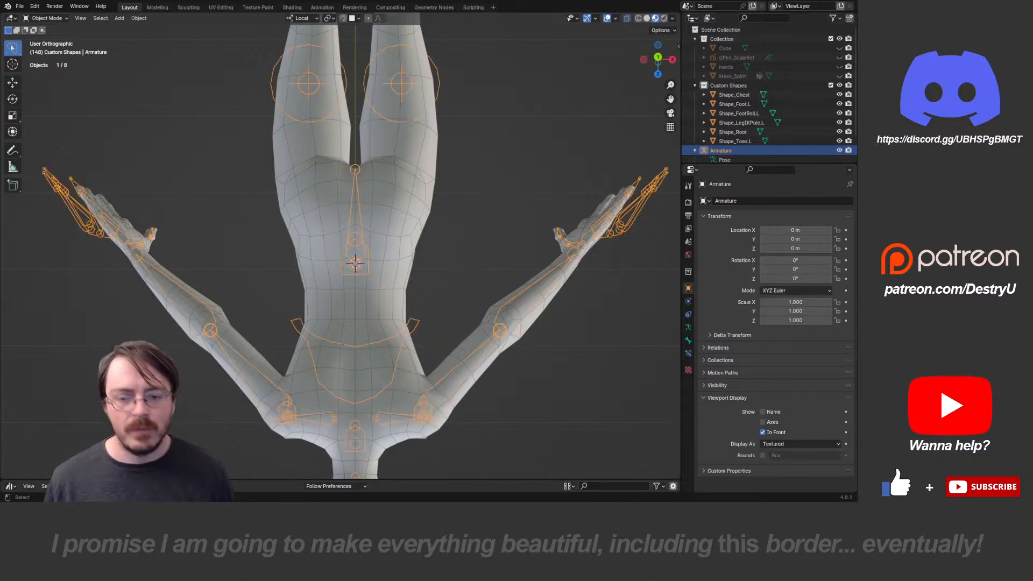
key(KP_1)
key(shift+a)
mouse_move(363, 256)
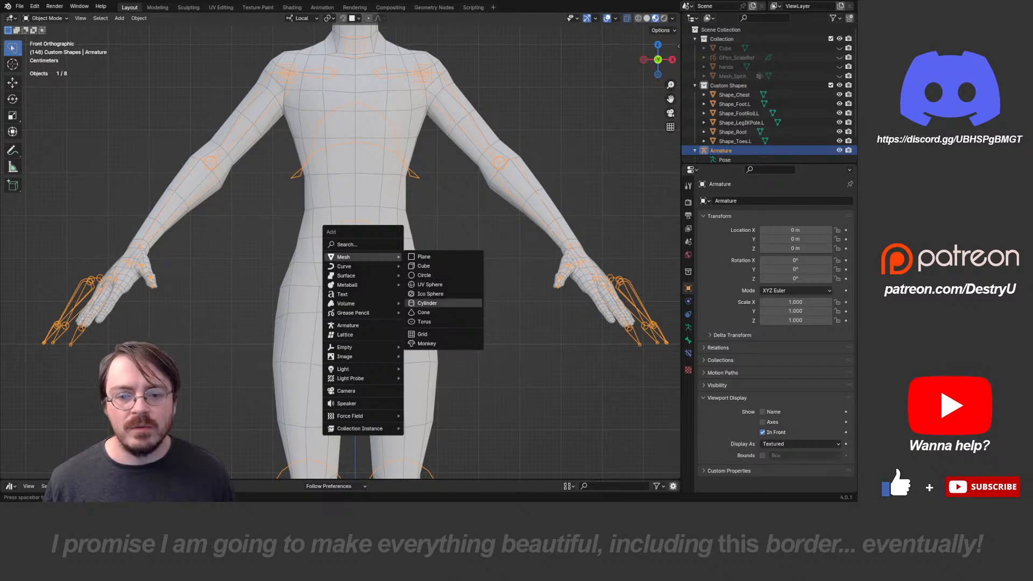
click(426, 344)
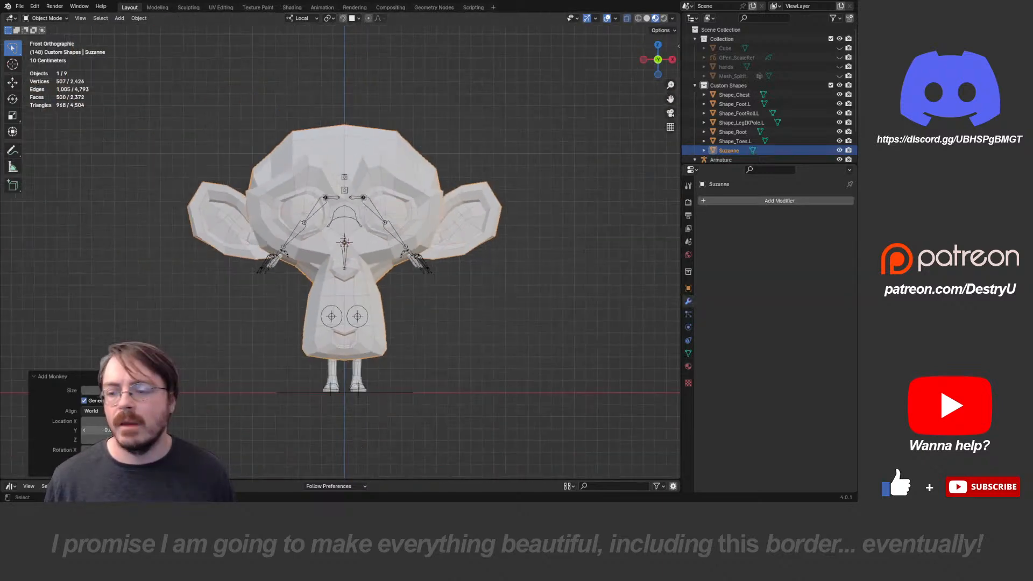
click(92, 442)
middle_drag(258, 323, 237, 329)
- Delete all vertices of the Suzanne mesh in Edit Mode
key(Tab)
scroll(323, 280, up, 4)
key(x)
click(421, 190)
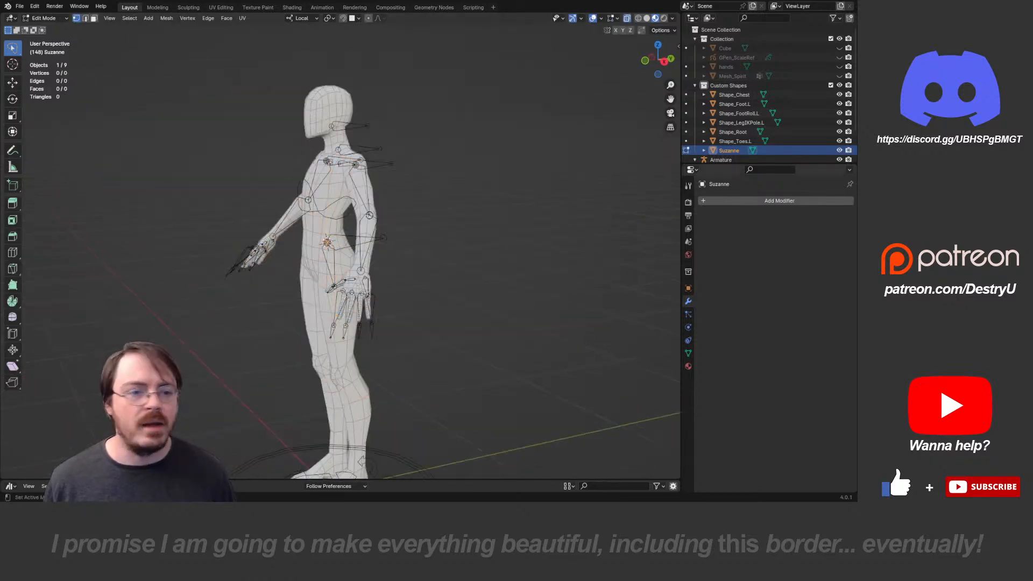
- Add a Mirror modifier on the X axis with clipping enabled to the empty Suzanne object
click(722, 201)
mouse_move(700, 205)
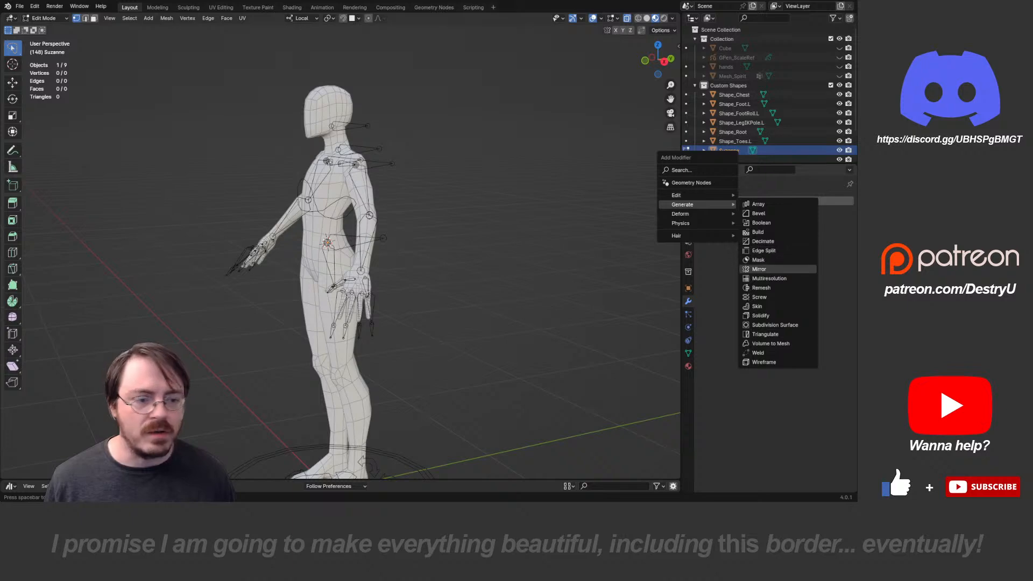
click(753, 276)
- Turn on snapping, draw the pelvis outline's first edge across the front of the groin, and adjust its vertices
scroll(344, 269, up, 4)
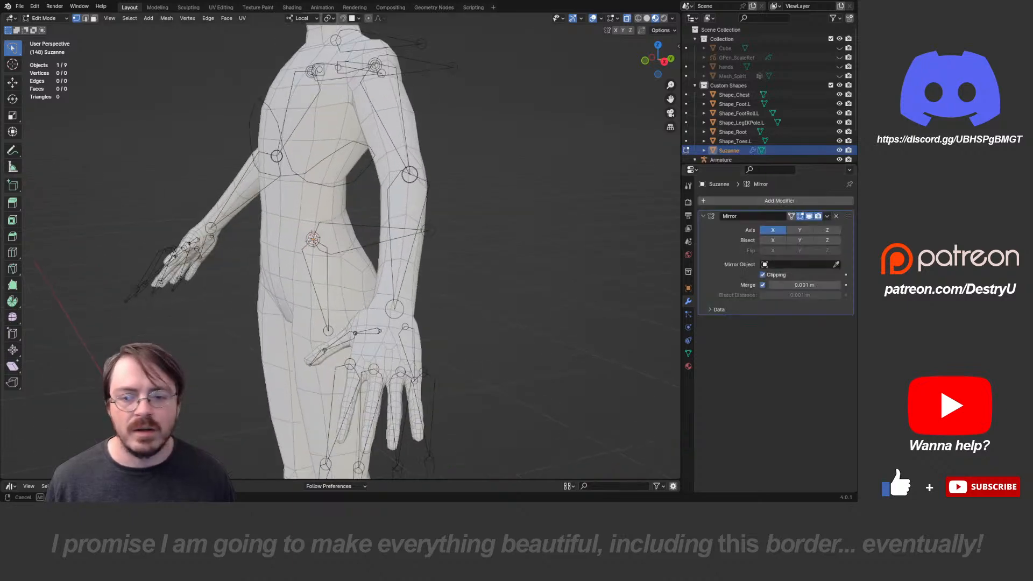
scroll(396, 246, up, 3)
middle_drag(345, 269, 395, 247)
key(shift+Tab)
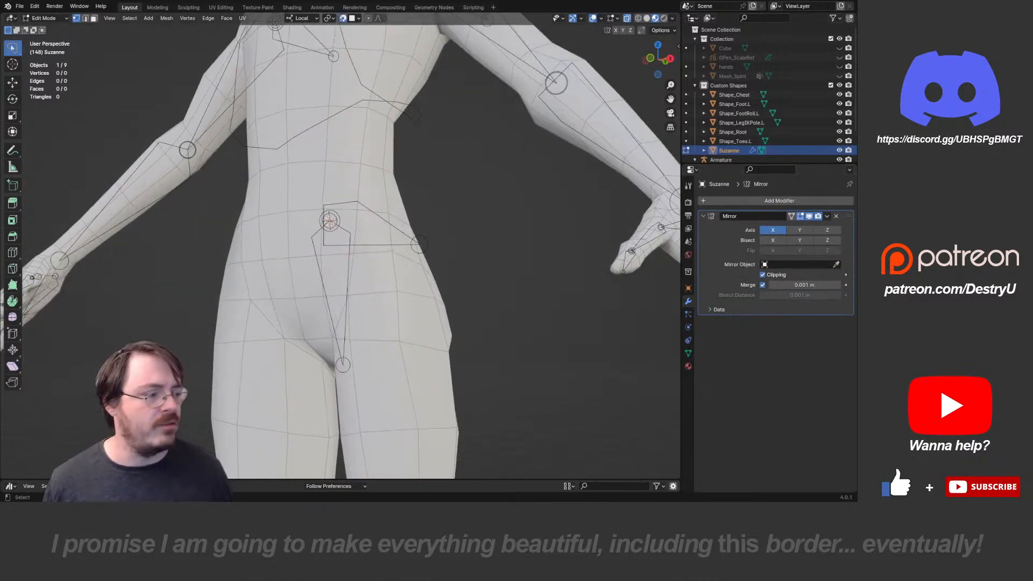
scroll(341, 245, up, 2)
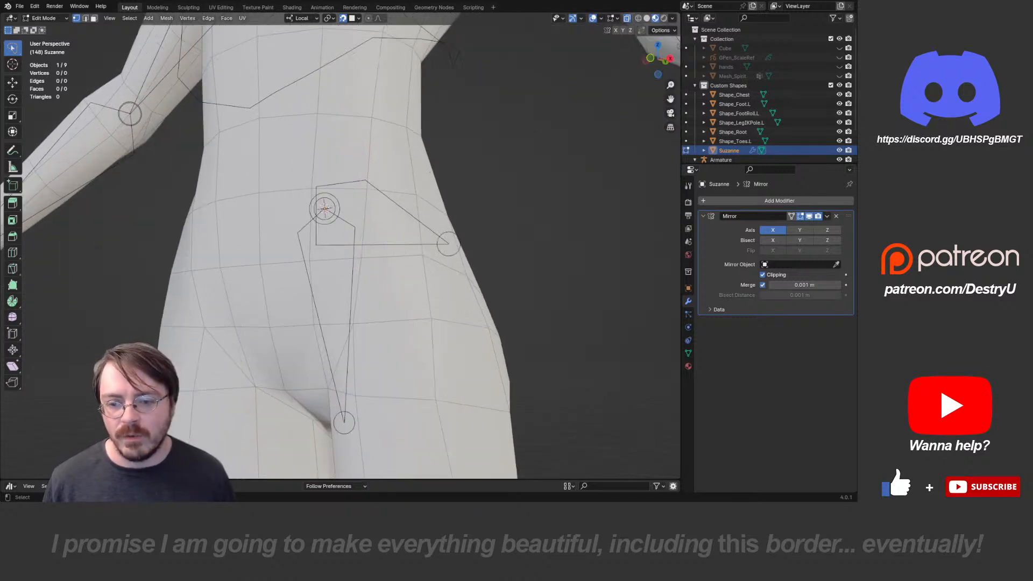
key(e)
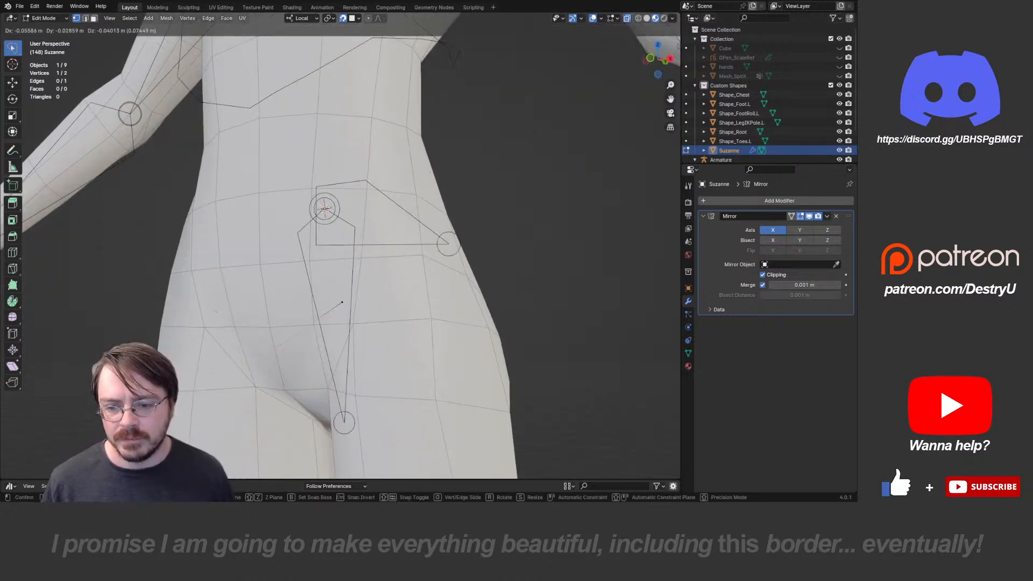
click(279, 346)
key(g)
key(Escape)
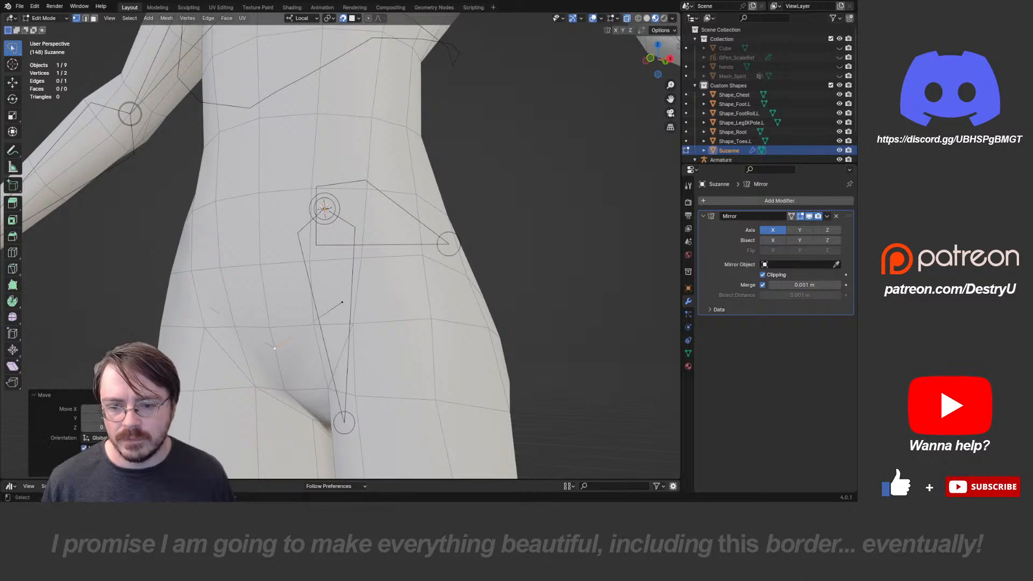
key(g)
click(336, 313)
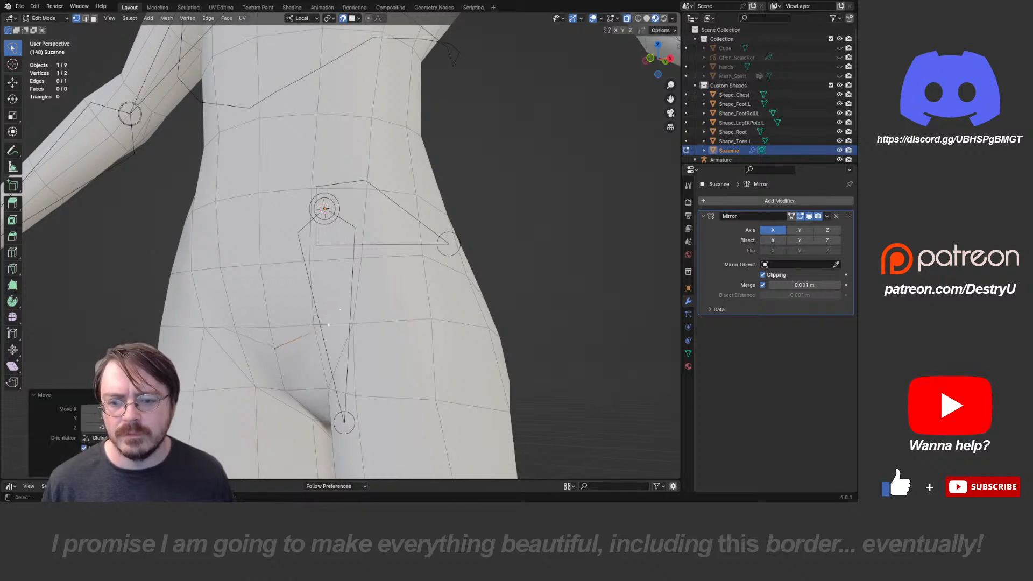
- Extrude two more vertices from the groin up along the front of the hip
key(e)
click(372, 250)
shift+middle_drag(372, 251, 358, 309)
key(e)
click(406, 255)
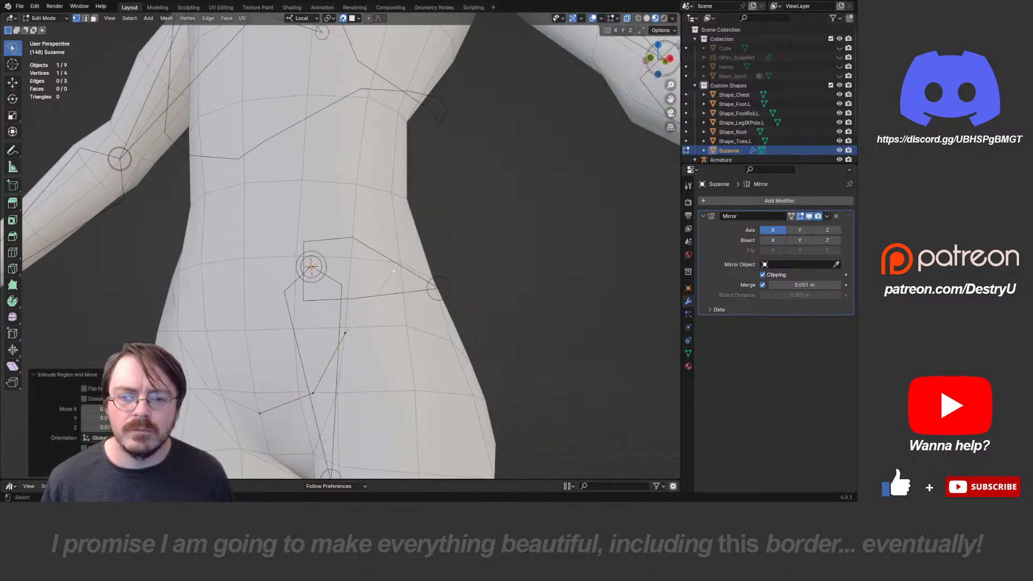
- Extrude four vertices from the hip's side around toward the middle of the lower back
middle_drag(394, 271, 259, 281)
key(e)
click(204, 295)
key(e)
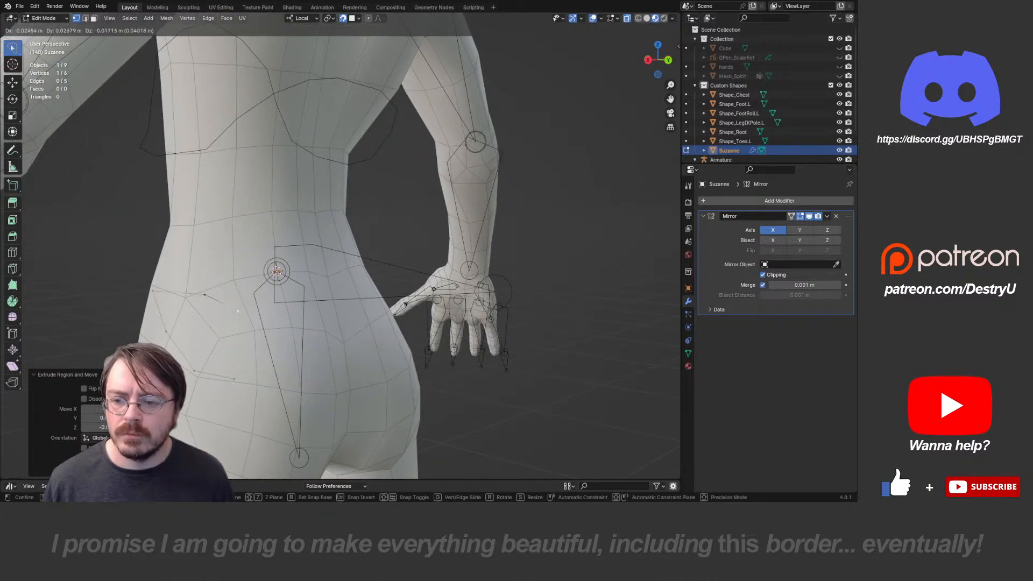
click(255, 317)
key(e)
click(321, 337)
key(e)
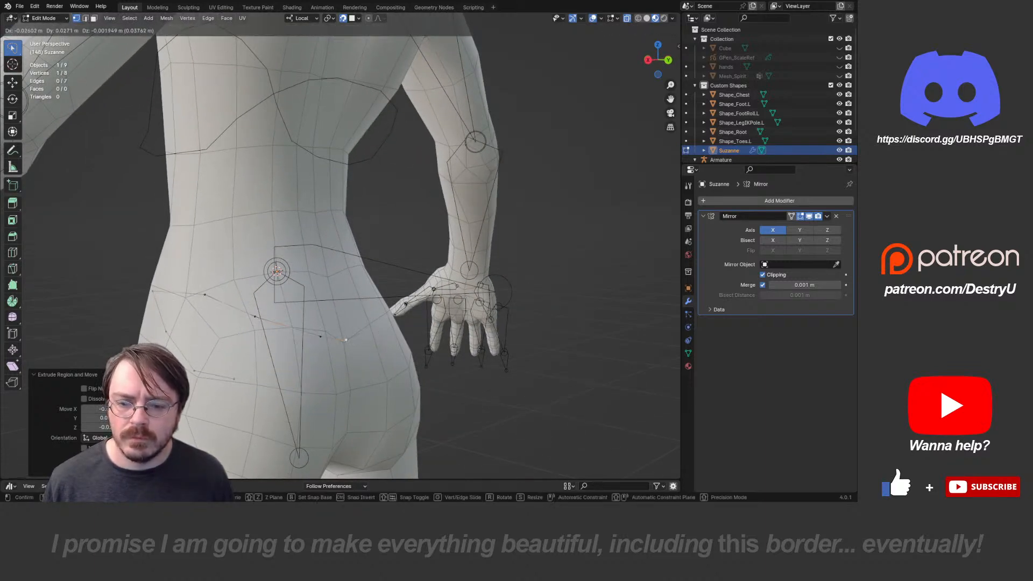
click(345, 341)
- Reposition the pelvis outline's vertices around the side and back of the hip
middle_drag(345, 340, 433, 354)
key(g)
click(328, 340)
key(g)
click(311, 340)
- Insert a vertex in the outline segment at the hip's side and move it into the curve
key(ctrl+r)
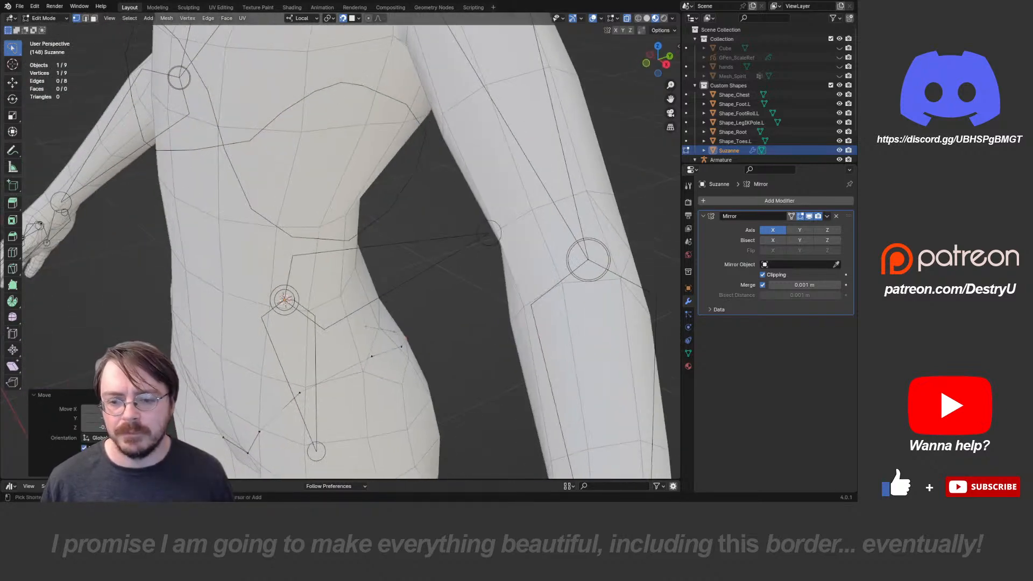
click(336, 374)
click(336, 375)
key(g)
click(336, 372)
middle_drag(336, 372, 415, 207)
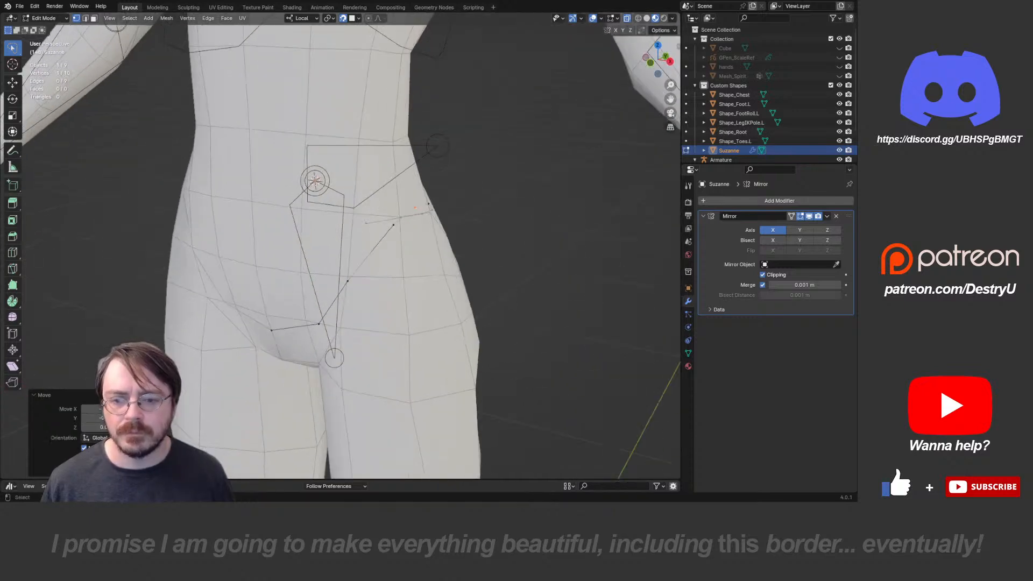
- Insert a vertex in the outline along the front of the hip, and adjust the neighbouring vertices to smooth the curve
click(370, 252)
click(370, 252)
key(g)
click(373, 250)
middle_drag(372, 251, 385, 228)
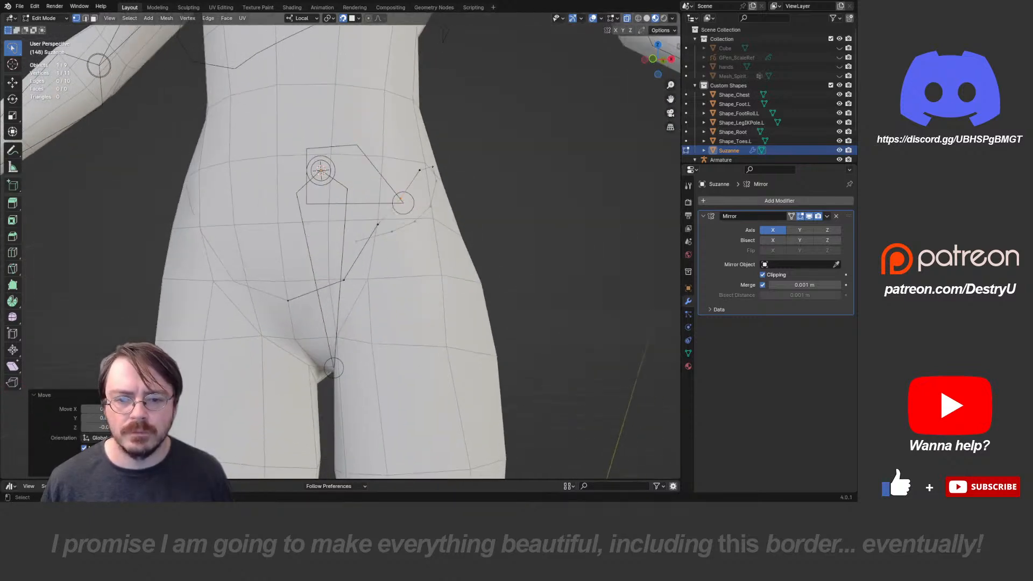
click(379, 226)
key(g)
click(378, 226)
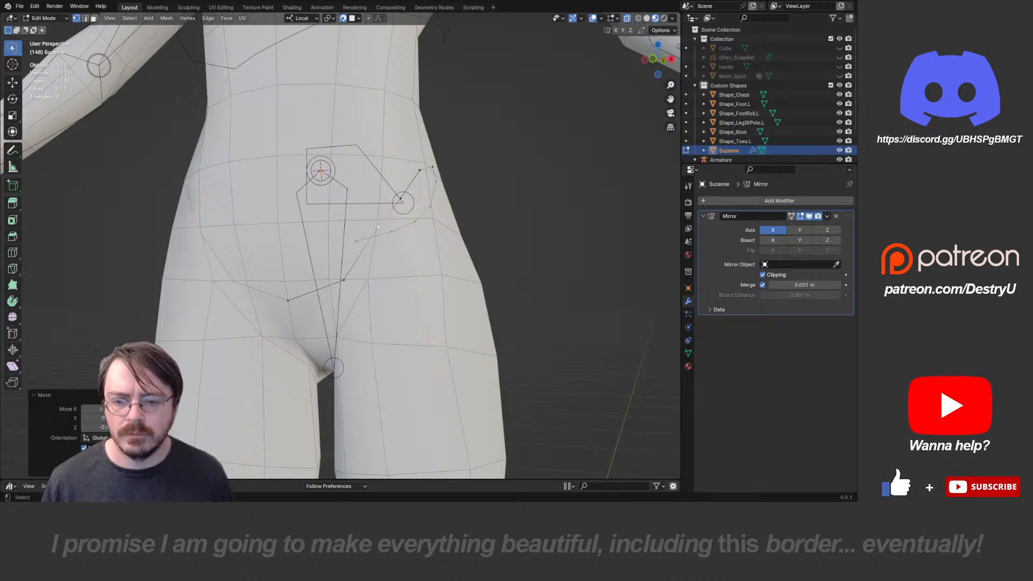
- Bevel the outline's corner vertex beside the groin into a rounded curve and return to Object Mode
click(343, 280)
key(ctrl+shift+b)
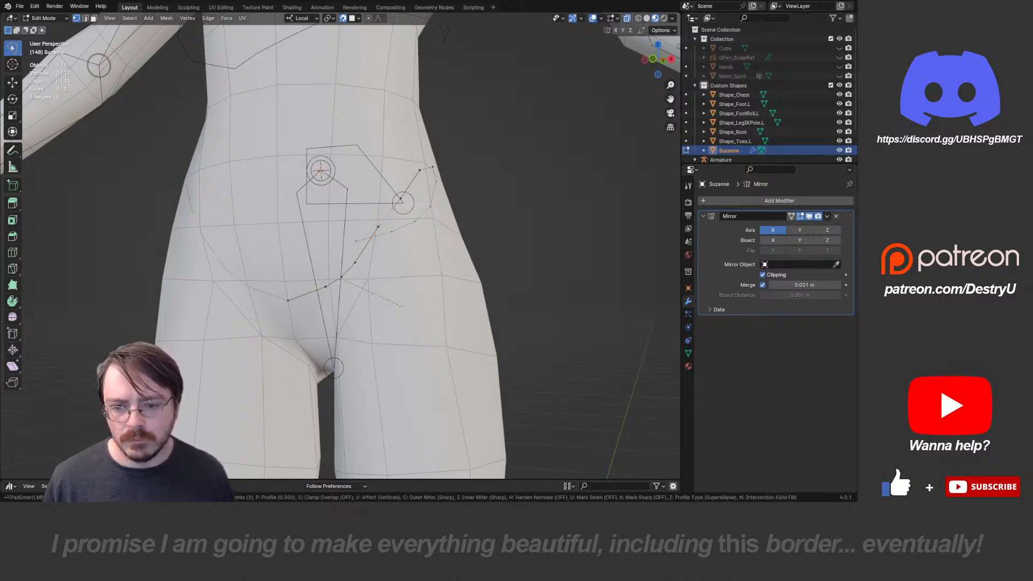
click(414, 316)
key(Tab)
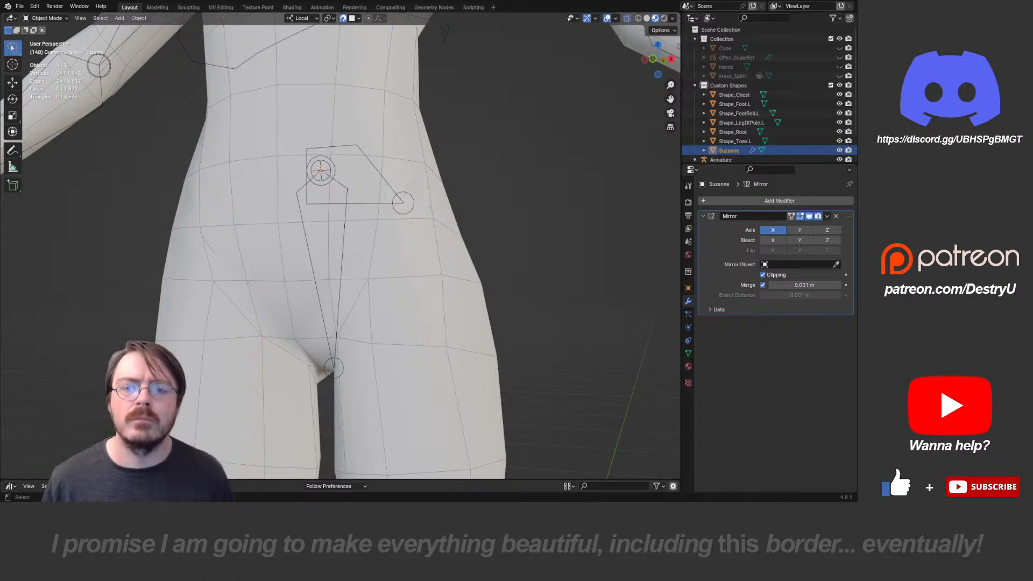
- Apply the pelvis outline's Mirror modifier and enter Edit Mode on the resulting mesh
scroll(413, 316, down, 4)
middle_drag(414, 317, 394, 341)
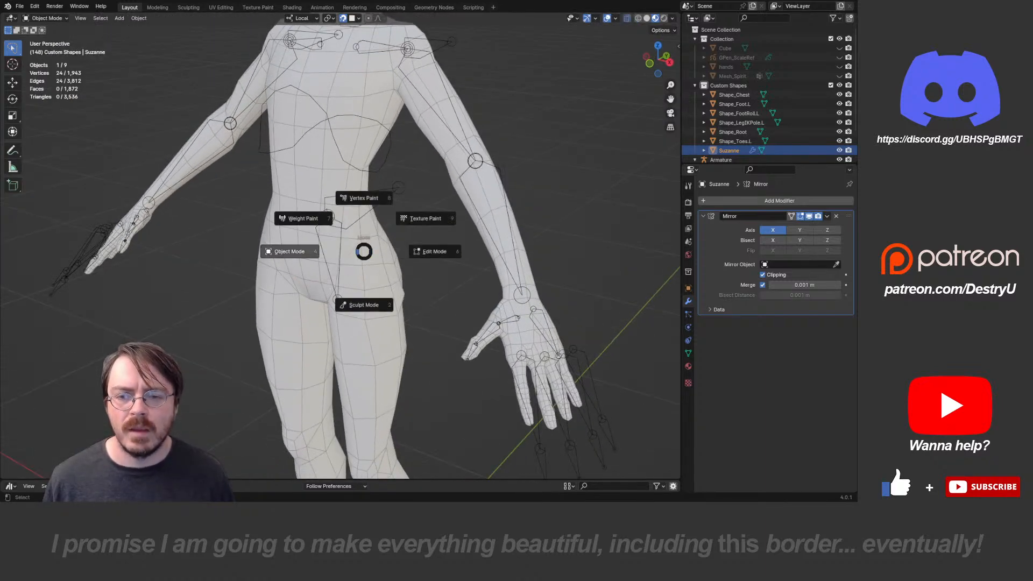
key(ctrl+a)
key(Tab)
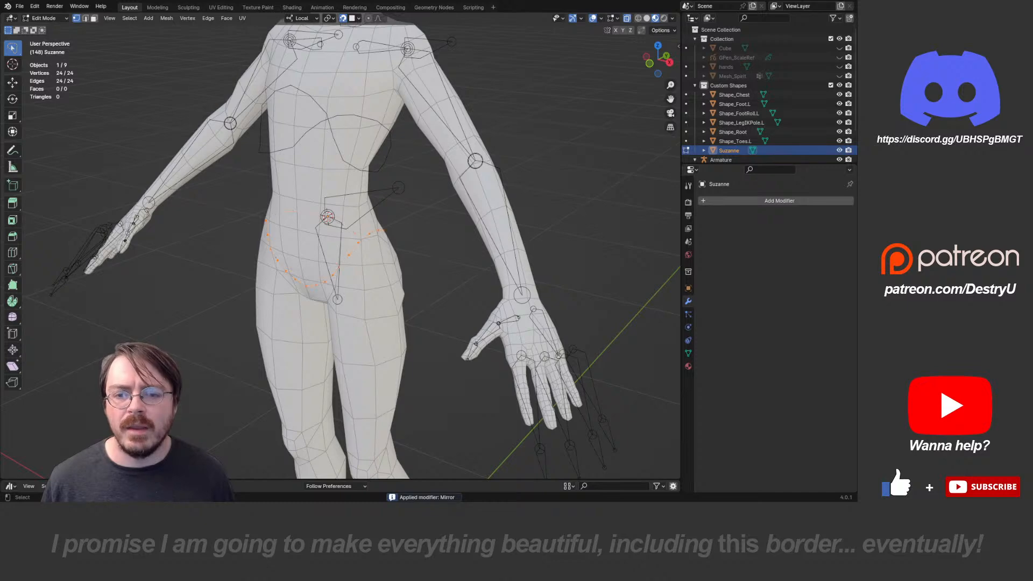
- Scale up the whole pelvis outline so it stands clear of the body
key(KP_3)
key(s)
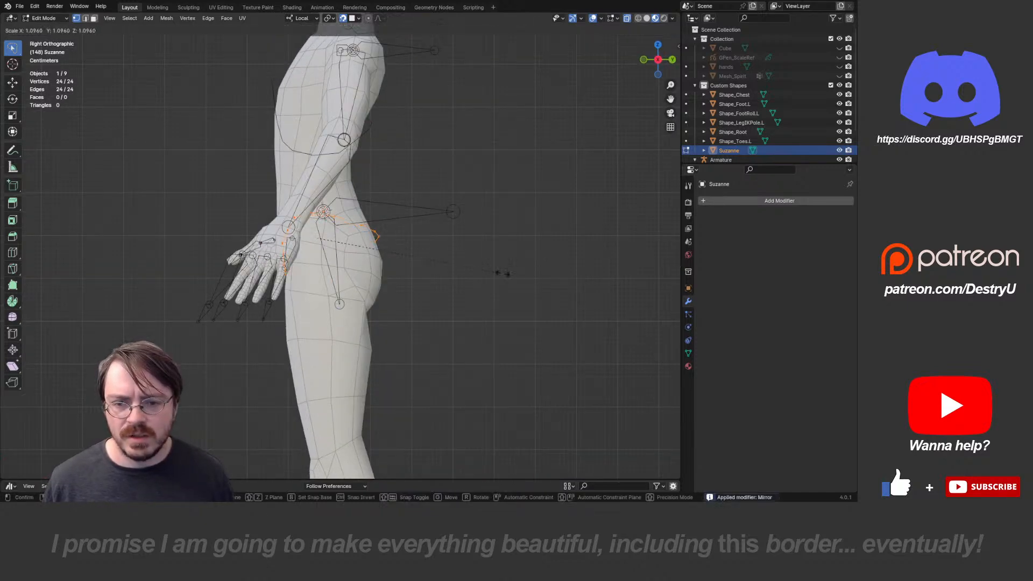
click(566, 289)
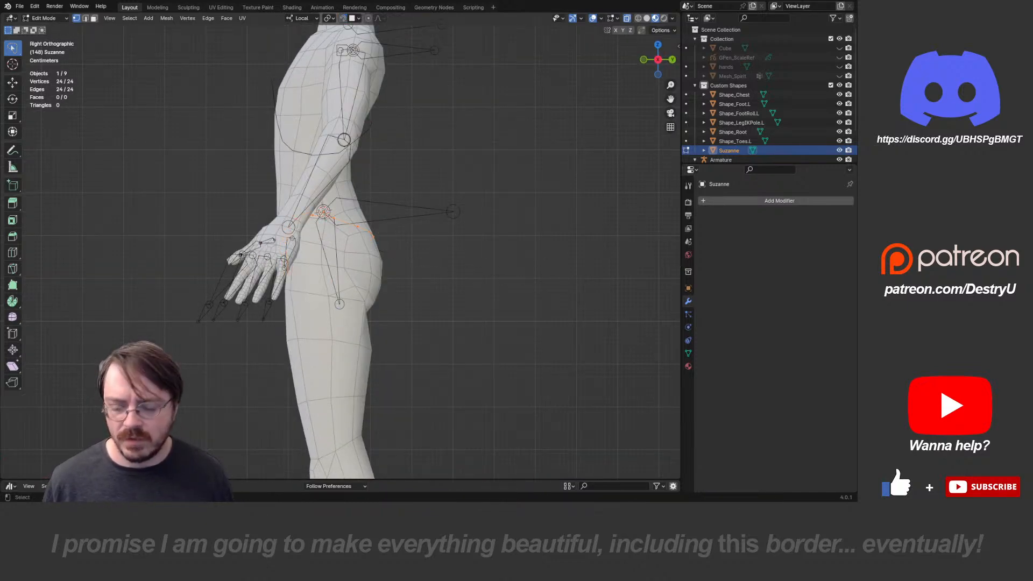
key(s)
click(51, 320)
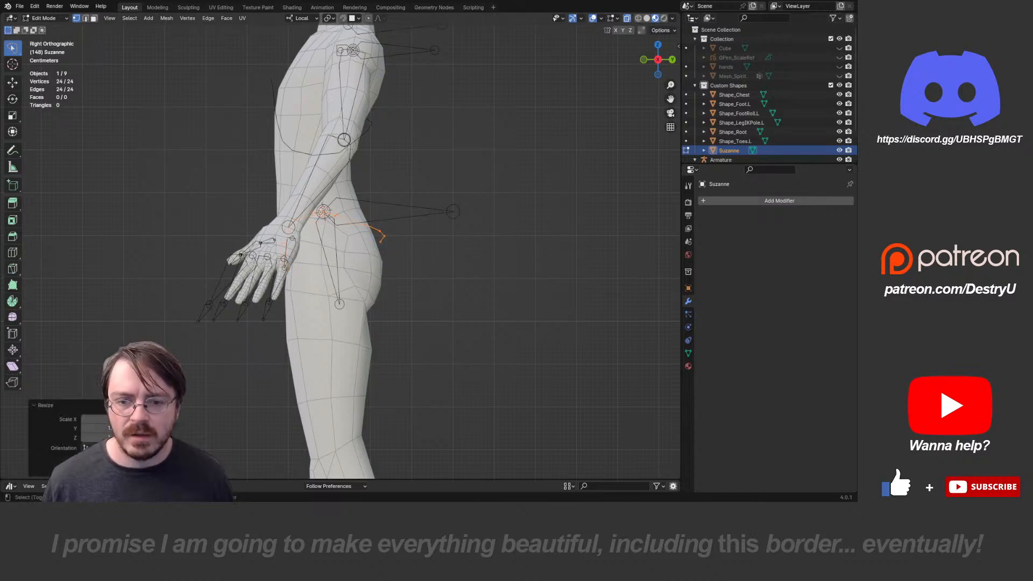
middle_drag(51, 319, 226, 298)
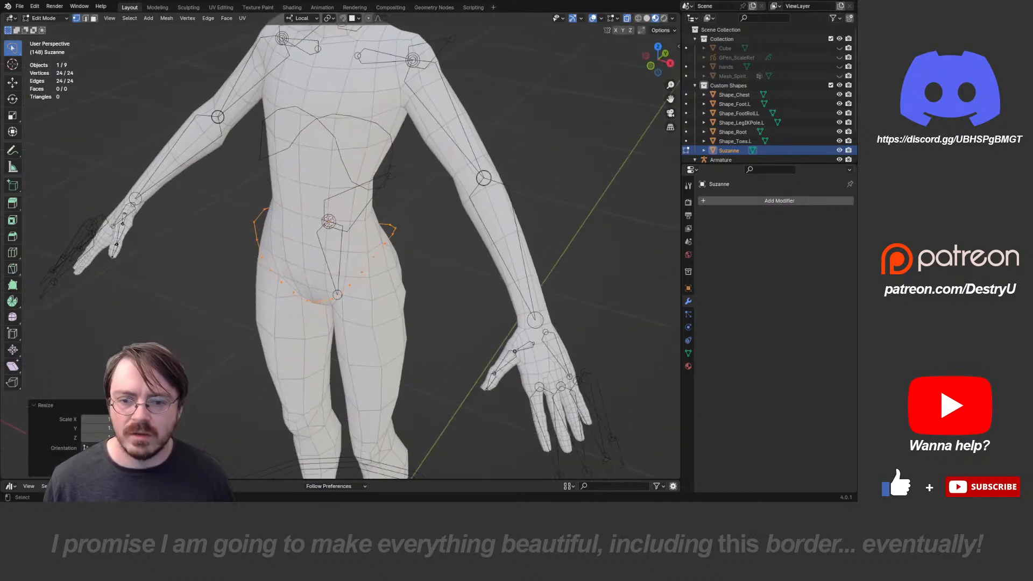
- Adjust the position of the enlarged pelvis outline around the hips and return to Object Mode
middle_drag(385, 236, 417, 285)
click(394, 225)
key(g)
click(232, 302)
key(g)
click(168, 234)
key(Tab)
- In the armature's Pose Mode, assign Suzanne as the Ctrl_Pelvis bone's custom shape, with Scale to Bone Length off
middle_drag(417, 284, 353, 285)
click(379, 272)
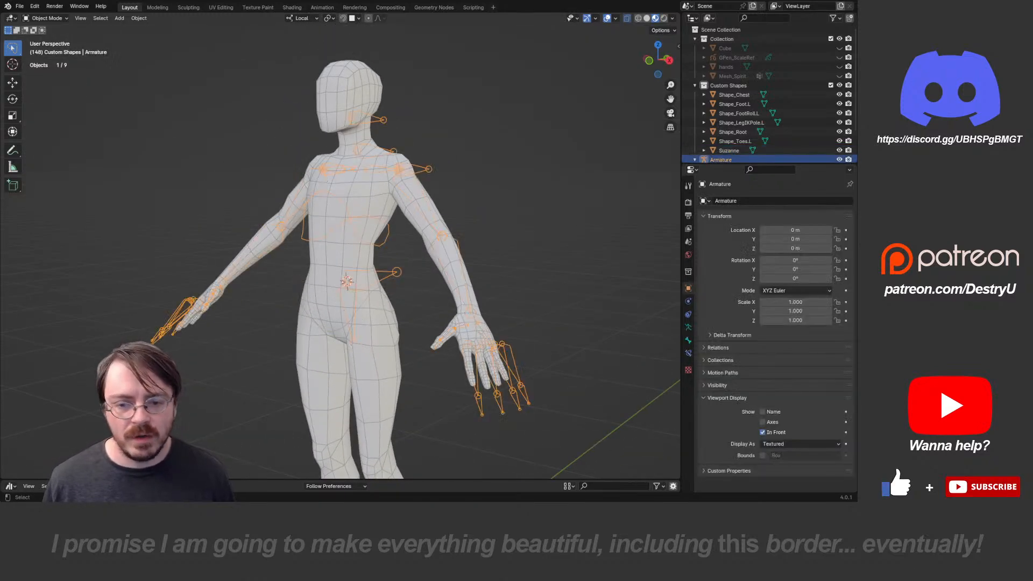
key(ctrl+Tab)
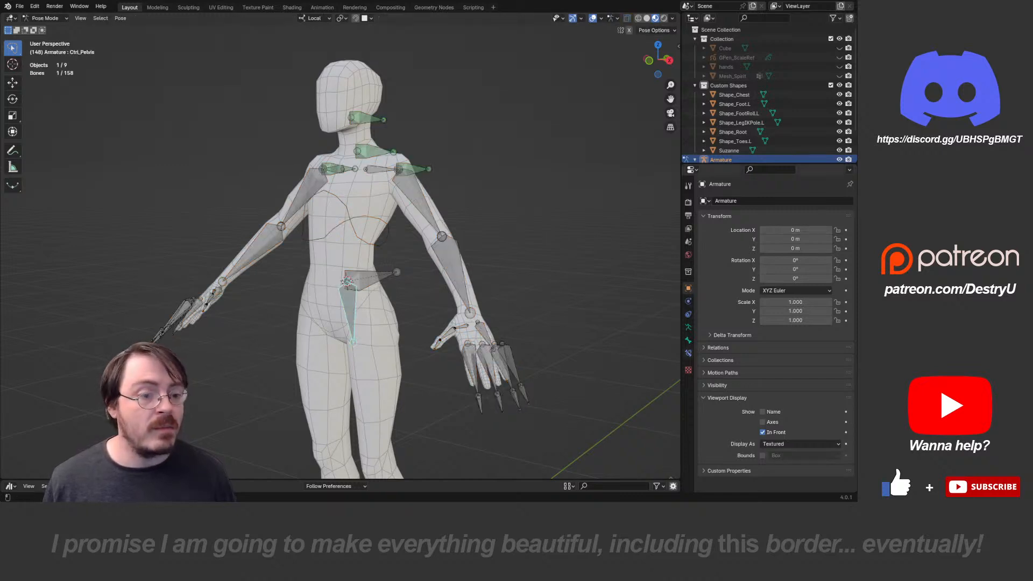
click(688, 340)
scroll(775, 323, down, 5)
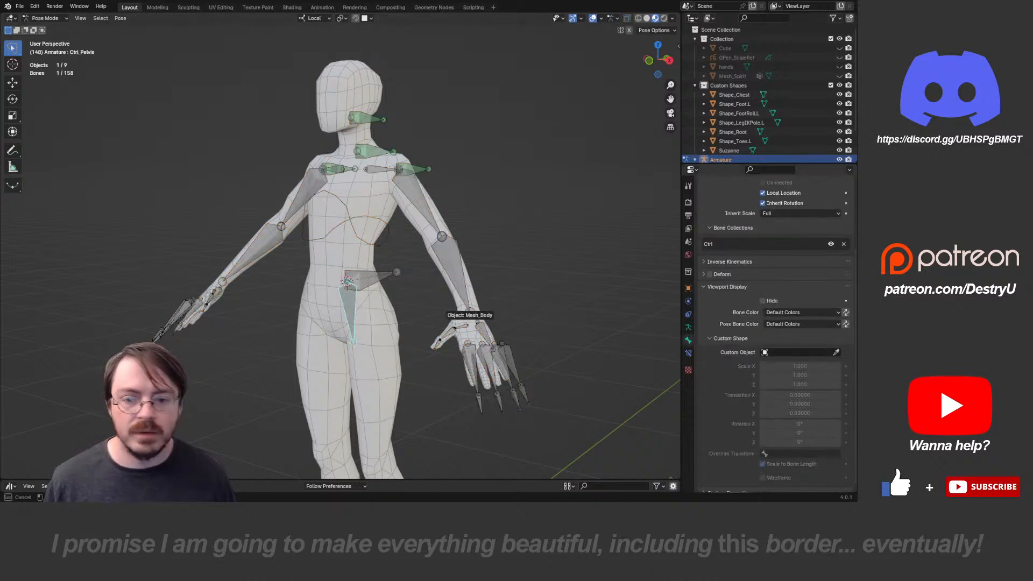
click(391, 288)
middle_drag(392, 288, 434, 288)
scroll(800, 431, down, 1)
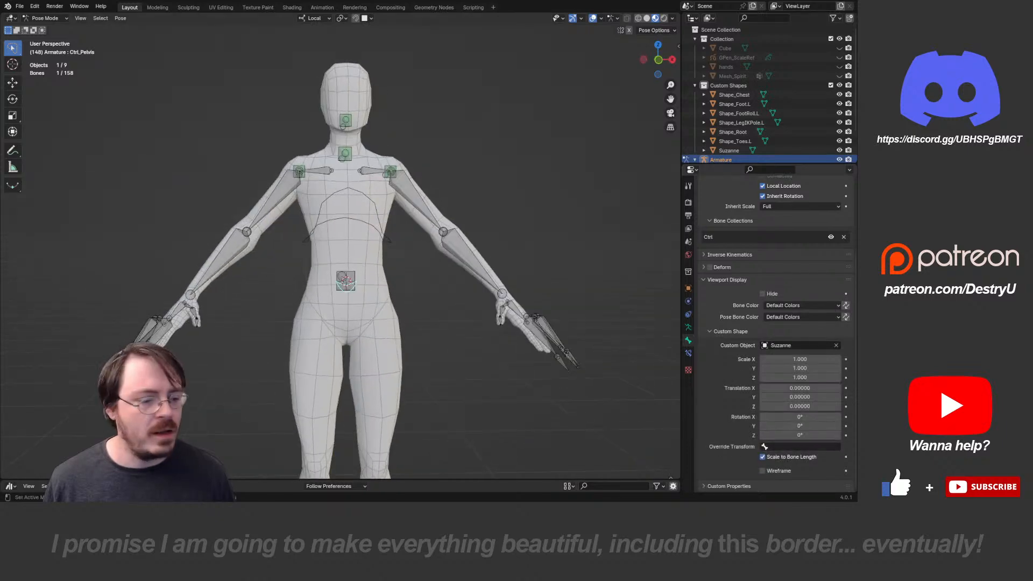
middle_drag(476, 250, 386, 246)
- Test the torso control by rotating it about its local X axis, and cancel the rotation
click(383, 244)
key(r)
key(x)
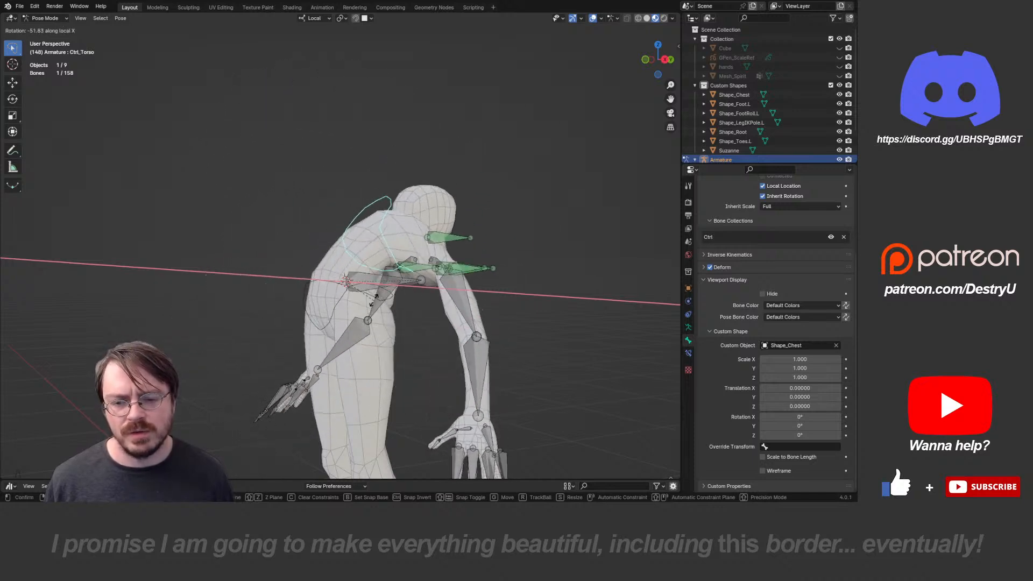
key(Escape)
- Test the pelvis control by rotating it about its local X axis and from the front, cancelling both rotations
click(402, 280)
key(r)
key(x)
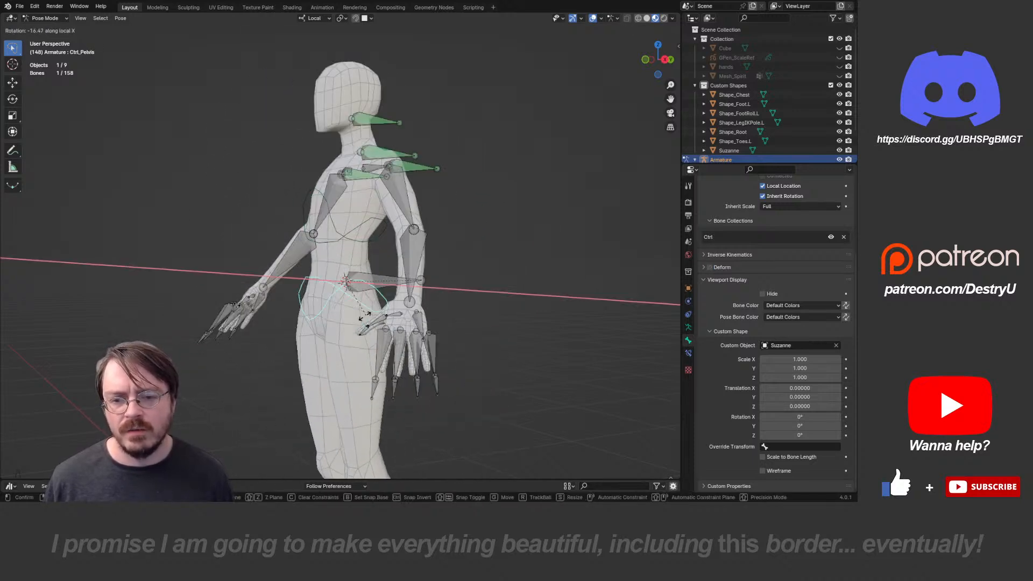
right_click(373, 321)
middle_drag(373, 323, 448, 336)
key(r)
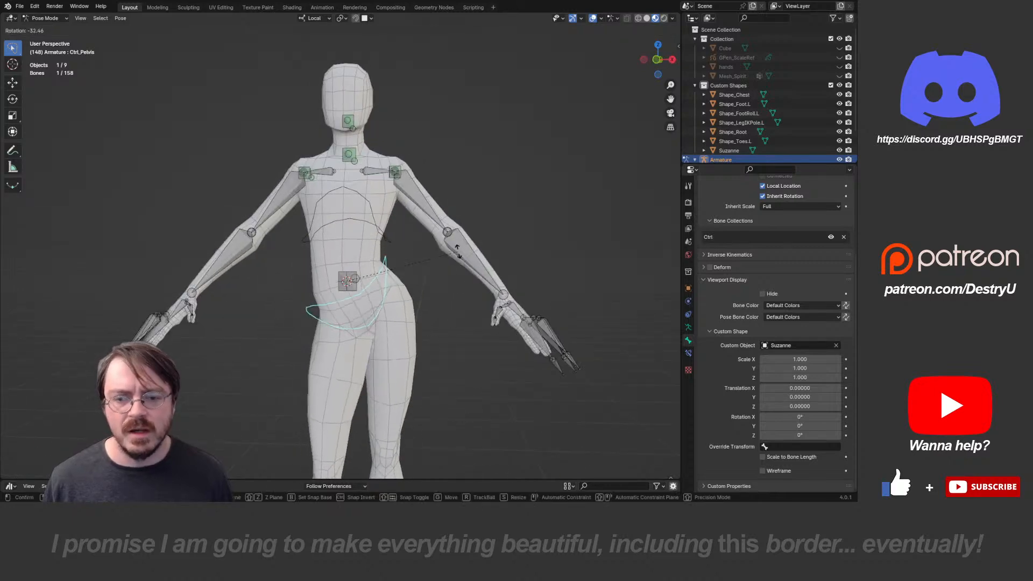
key(Escape)
- Test the left foot roll control's rotation and a foot control's movement and rotation, cancelling each transform
middle_drag(376, 269, 310, 197)
scroll(369, 272, down, 3)
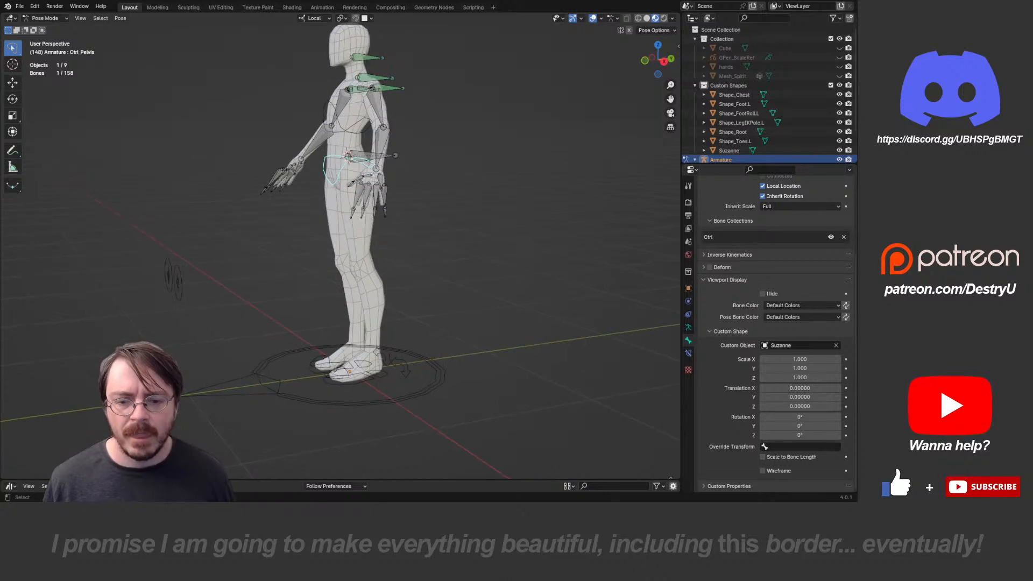
click(402, 364)
key(r)
key(x)
right_click(398, 369)
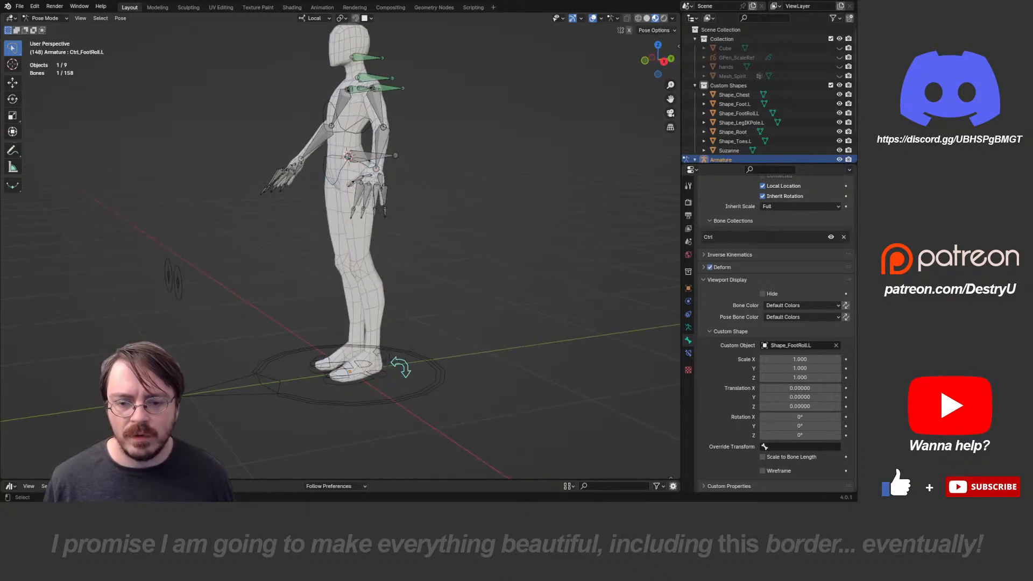
click(385, 375)
key(g)
right_click(385, 371)
key(r)
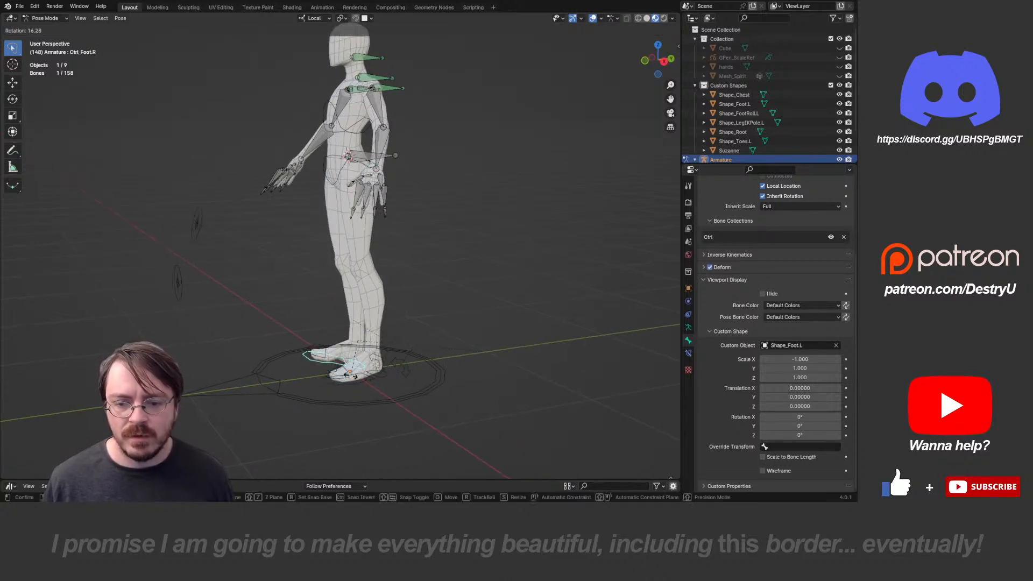
right_click(385, 374)
- Try rotating the toe control and moving the root and left leg pole controls, without keeping the moves
click(334, 373)
key(r)
click(331, 384)
click(326, 402)
key(g)
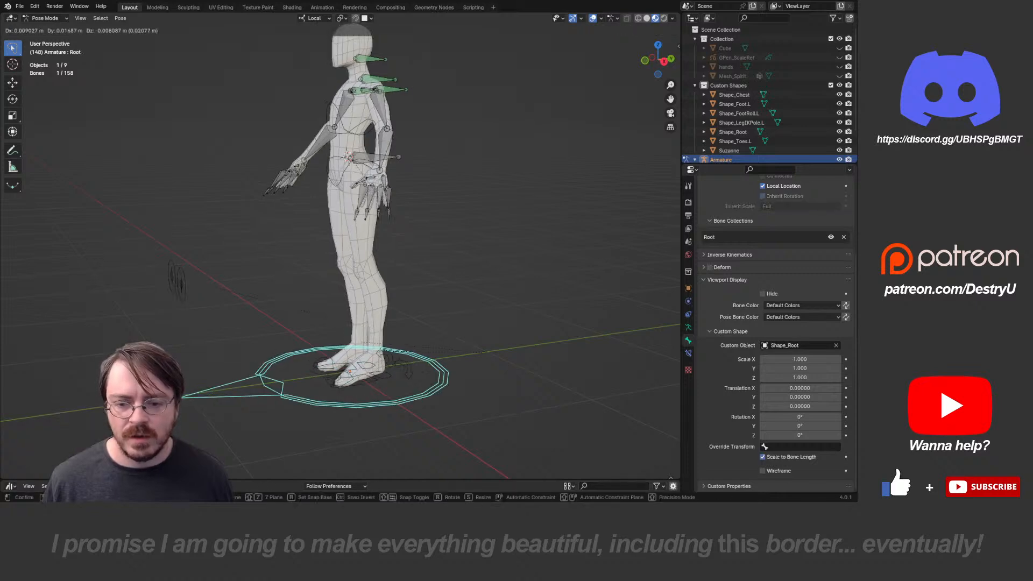
right_click(318, 396)
click(178, 283)
key(g)
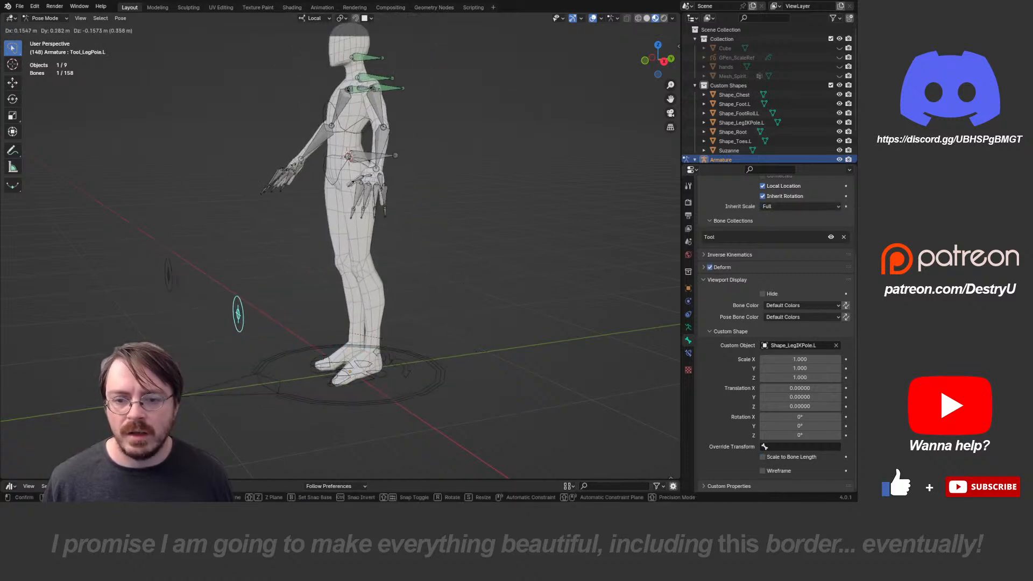
key(Escape)
middle_drag(238, 313, 212, 302)
key(a)
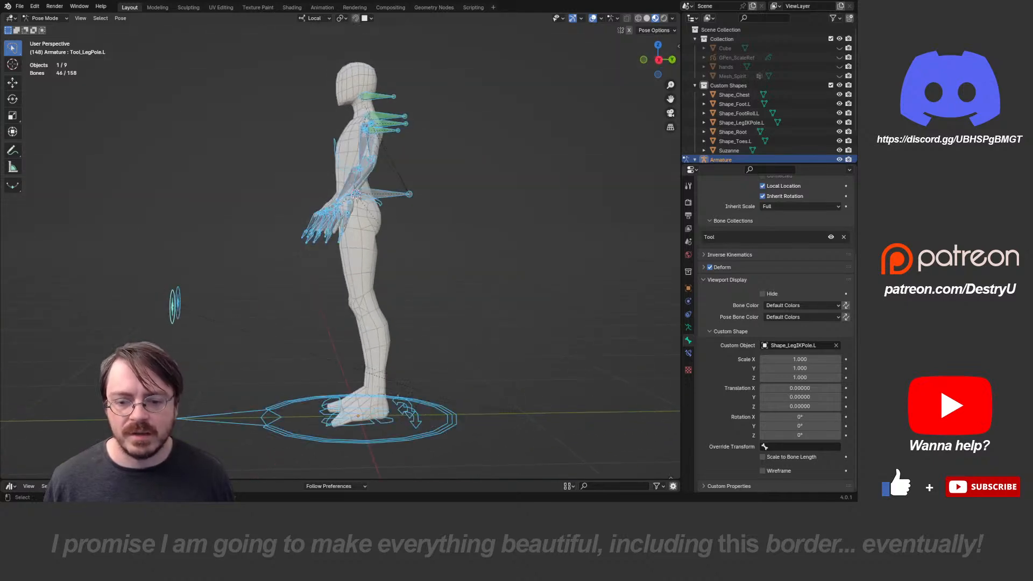
middle_drag(317, 210, 347, 366)
click(375, 222)
right_click(376, 221)
key(Escape)
key(alt+a)
- Select the left shoulder control, test its rotation from the front and cancel it
scroll(376, 307, up, 4)
click(405, 242)
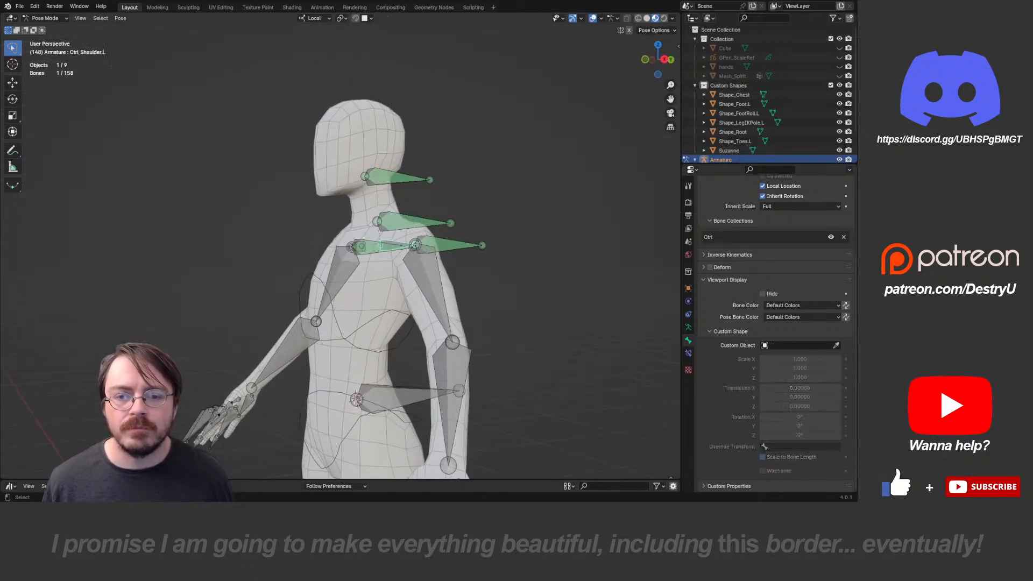
middle_drag(404, 242, 460, 253)
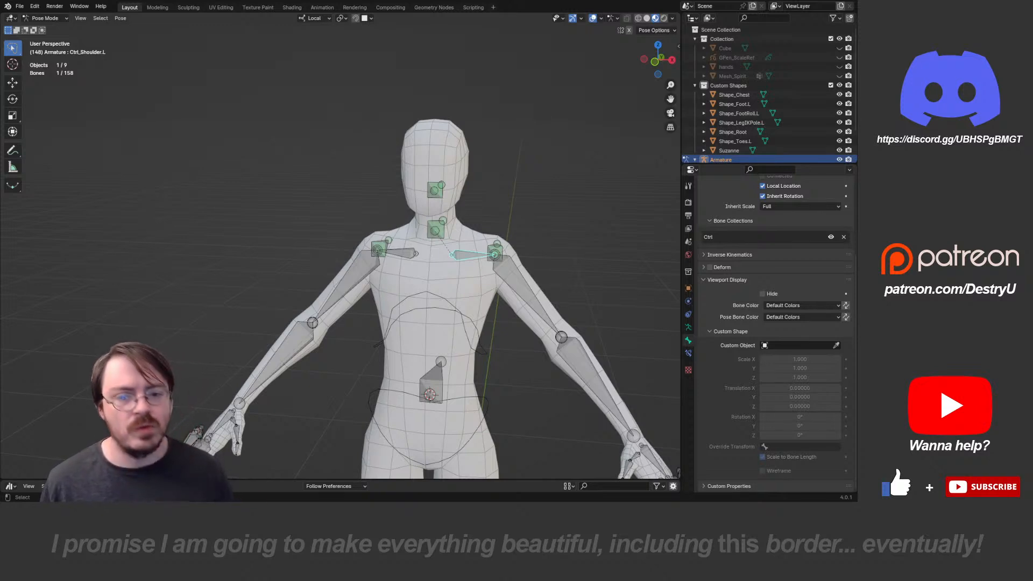
shift+middle_drag(515, 320, 422, 300)
key(r)
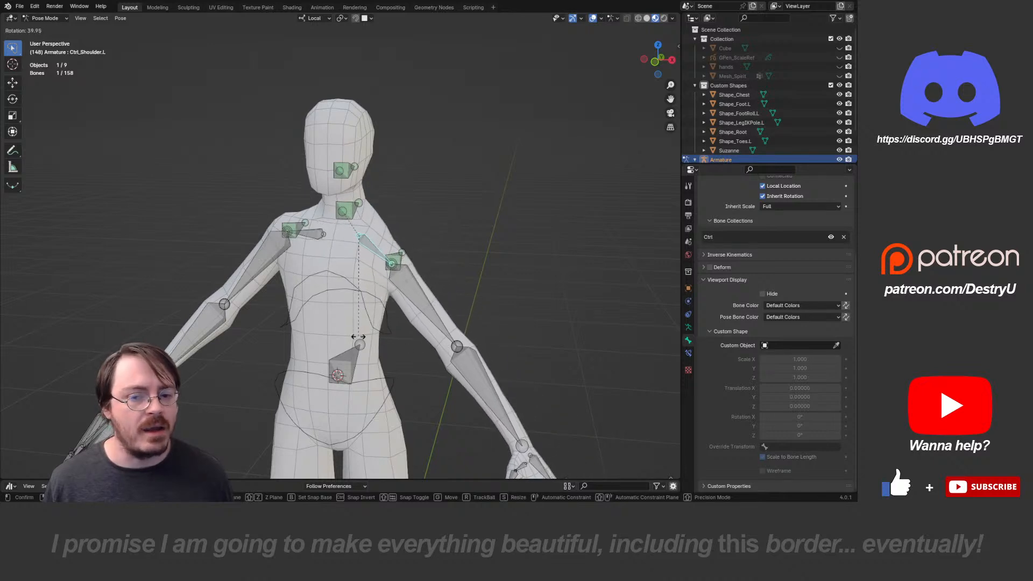
right_click(416, 239)
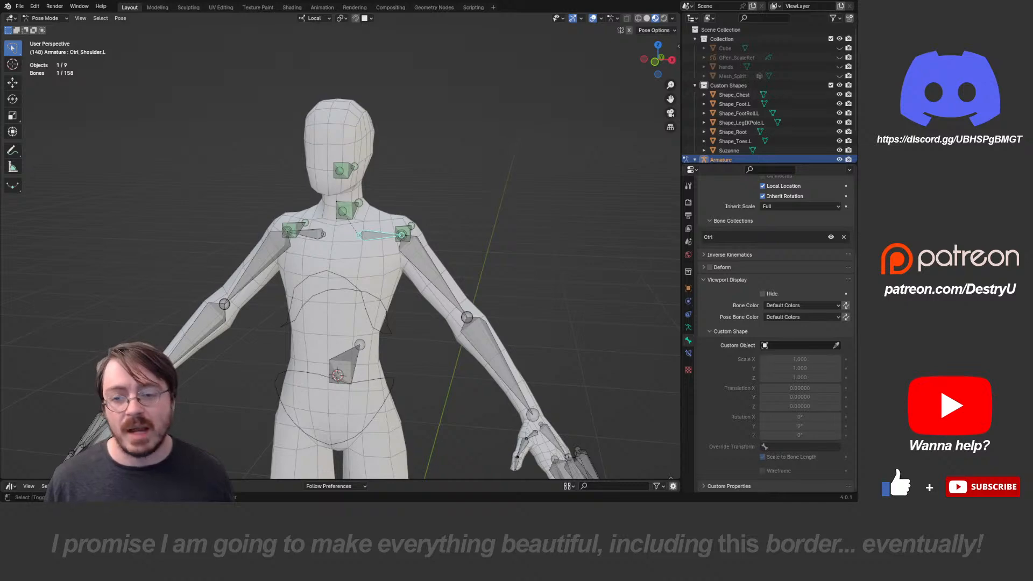
scroll(373, 190, up, 3)
shift+middle_drag(345, 310, 331, 246)
scroll(331, 246, down, 4)
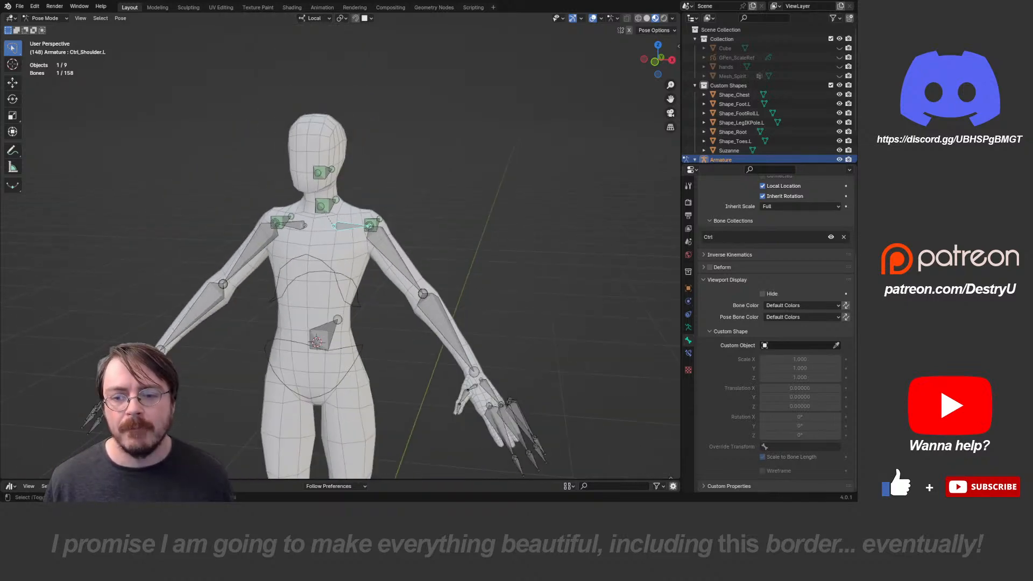
- Snap the 3D cursor to the left shoulder control bone and return to Object Mode
scroll(331, 247, up, 3)
key(shift+KP_7)
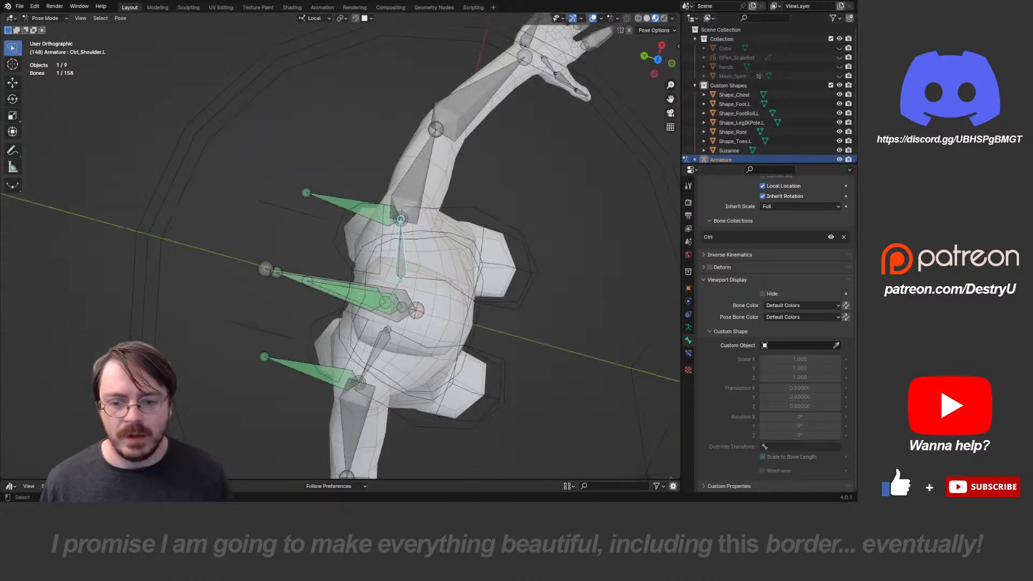
key(shift+s)
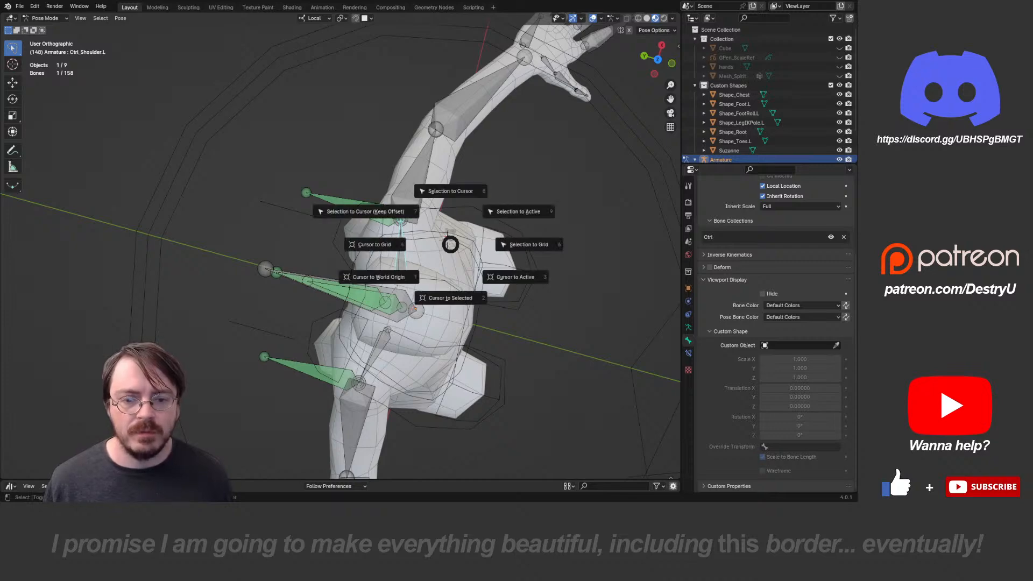
click(450, 298)
middle_drag(451, 297, 383, 191)
key(ctrl+Tab)
key(shift+a)
mouse_move(383, 192)
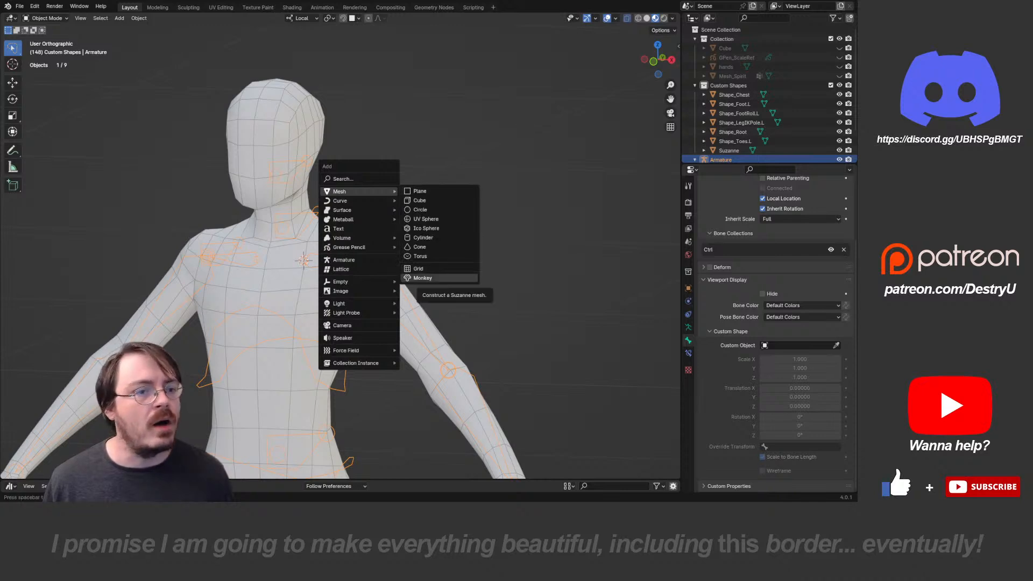
click(423, 278)
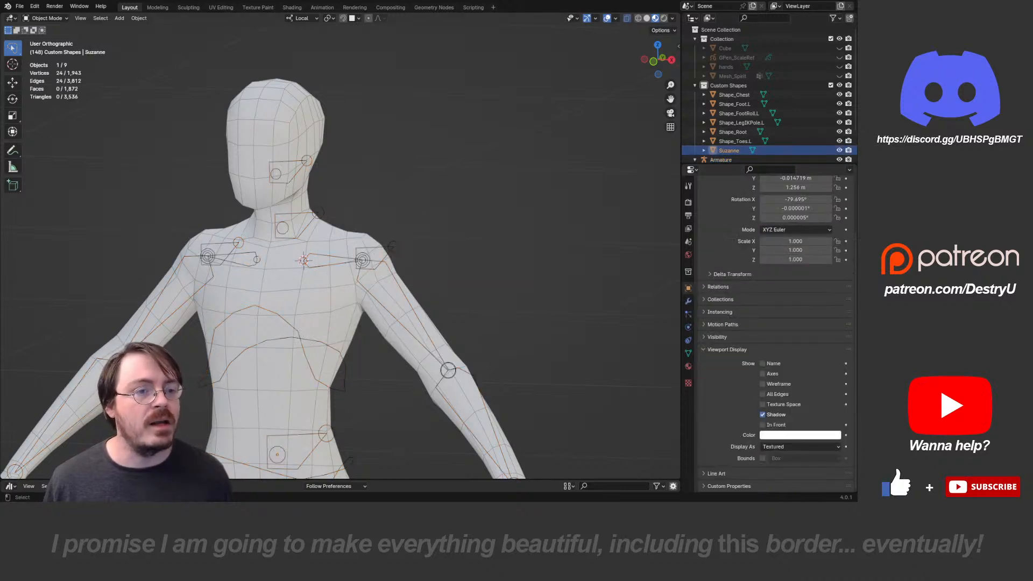
- Rename the Suzanne pelvis outline object as Shape_Hips
scroll(340, 253, down, 4)
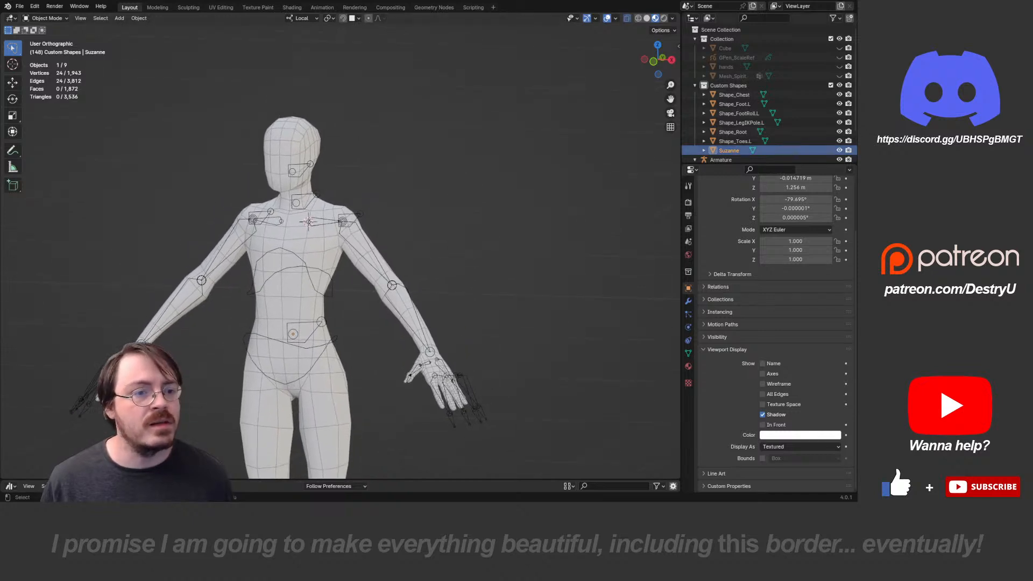
double_click(730, 151)
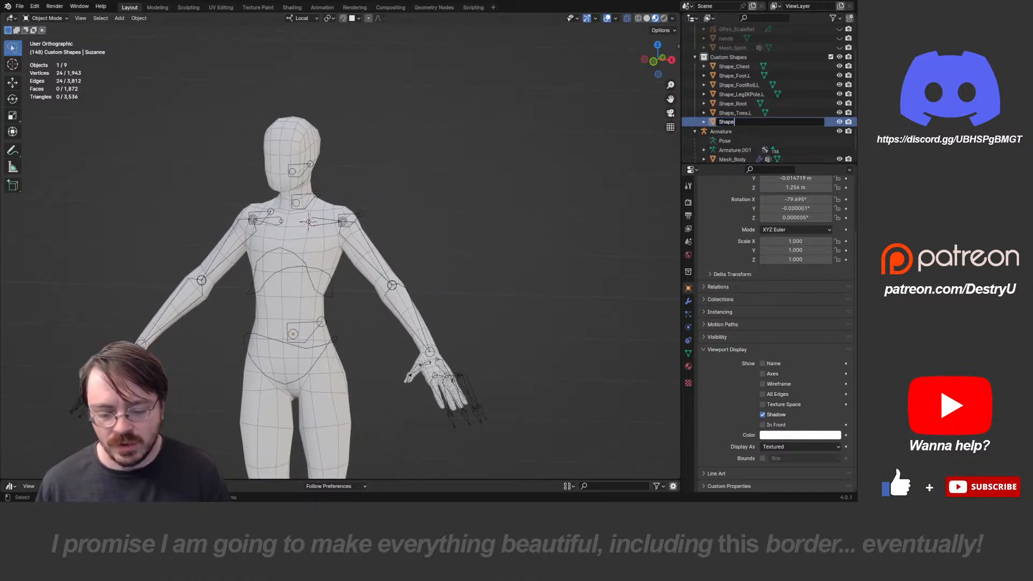
text(Shape_Hips)
key(Return)
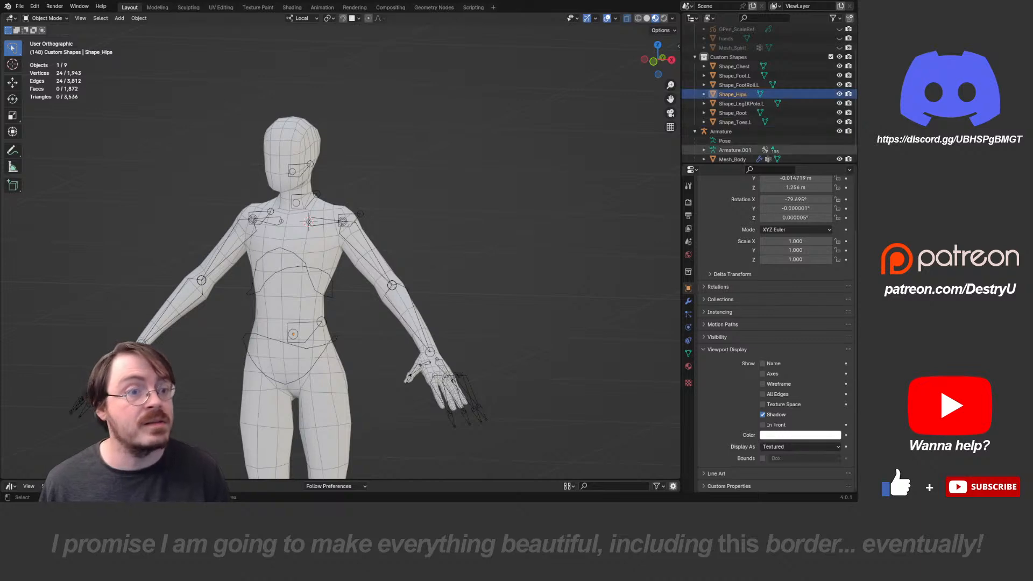
- Remove the .L suffix from the shape names, giving Shape_LegIKPole, Shape_Toes, Shape_FootRoll and Shape_Foot
double_click(742, 104)
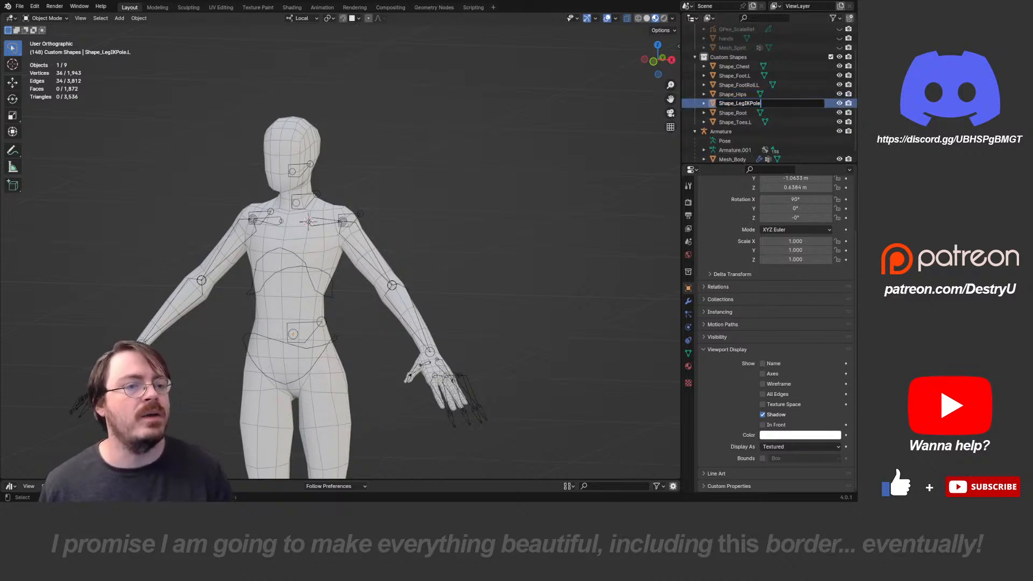
key(Return)
double_click(737, 122)
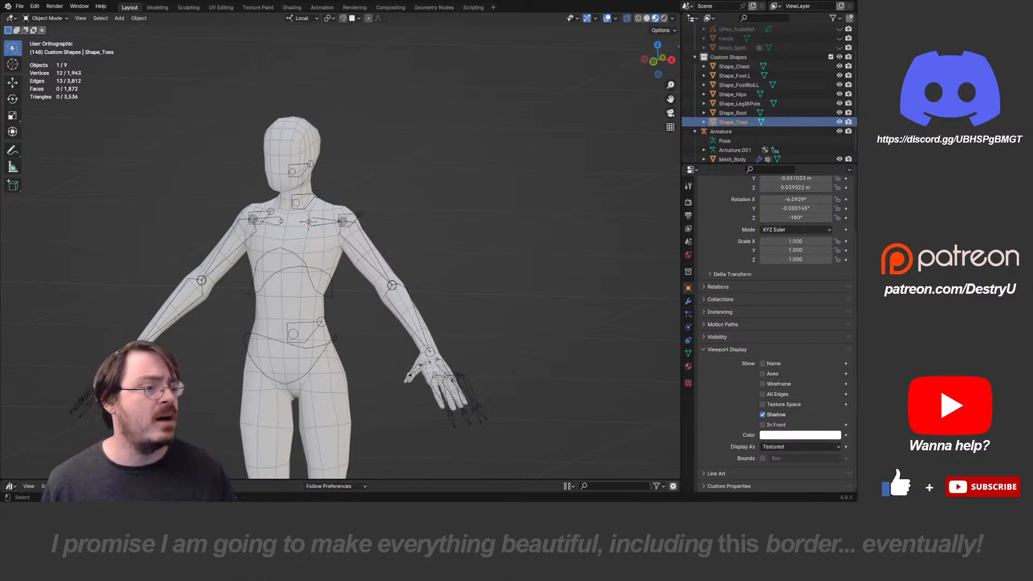
double_click(739, 85)
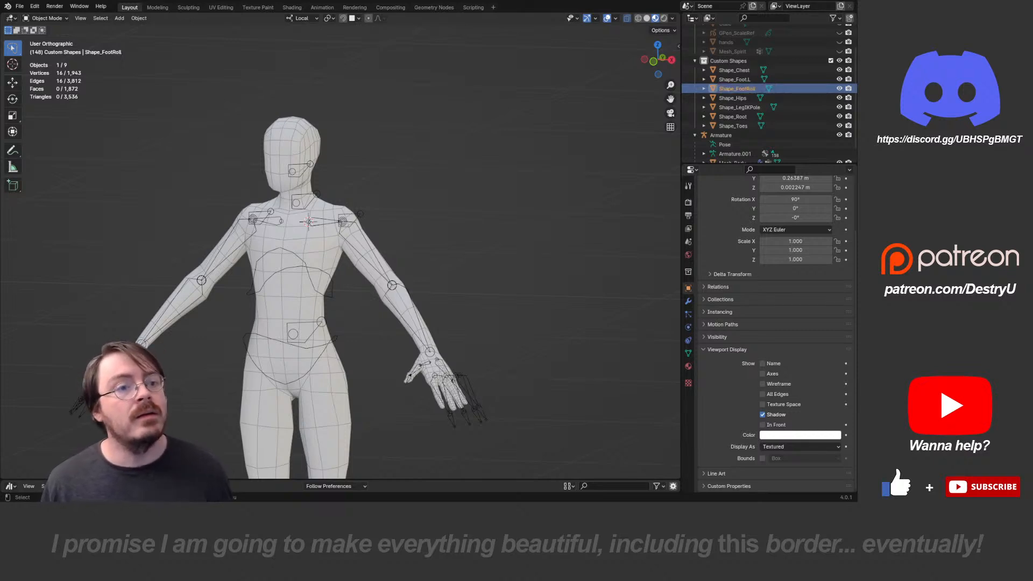
double_click(735, 79)
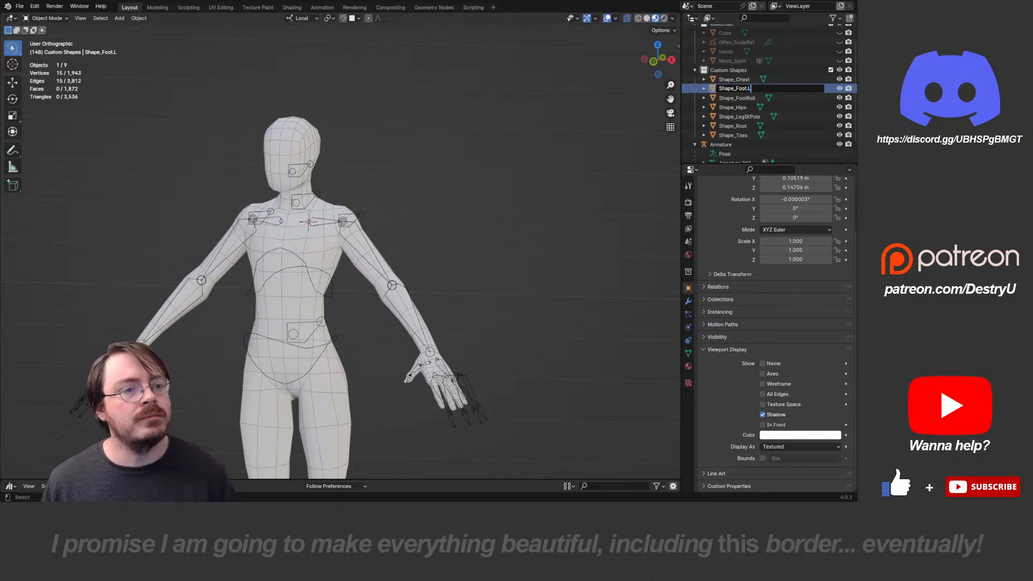
- Add a cube mesh at the left shoulder bone and align it to the 3D cursor
middle_drag(462, 226, 495, 217)
middle_drag(494, 217, 489, 247)
scroll(489, 247, up, 1)
click(396, 256)
middle_drag(396, 255, 417, 203)
scroll(383, 233, down, 2)
key(shift+a)
mouse_move(417, 203)
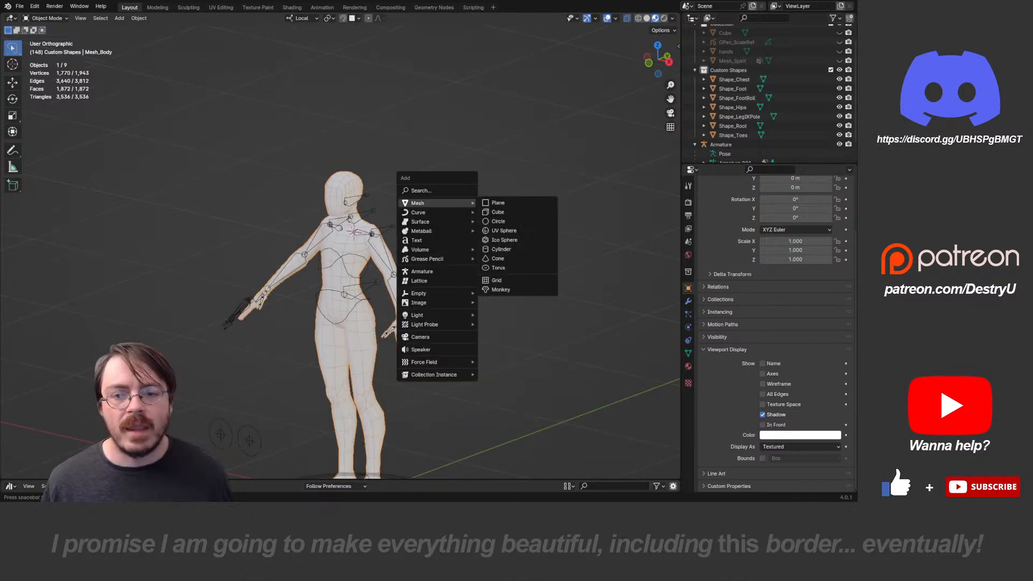
click(496, 212)
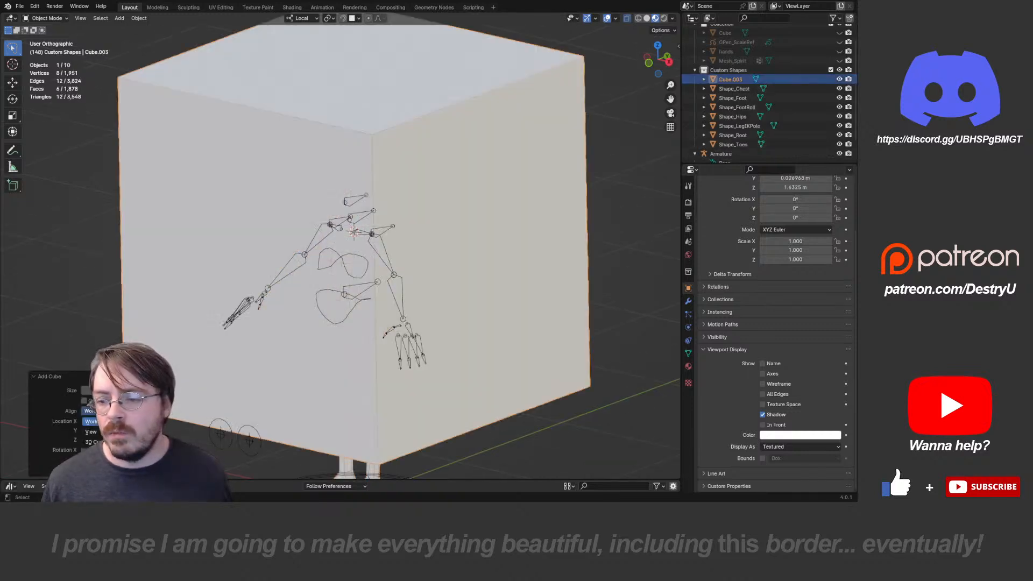
click(93, 442)
- Delete all of the new cube's vertices in Edit Mode, keeping the empty object
key(Tab)
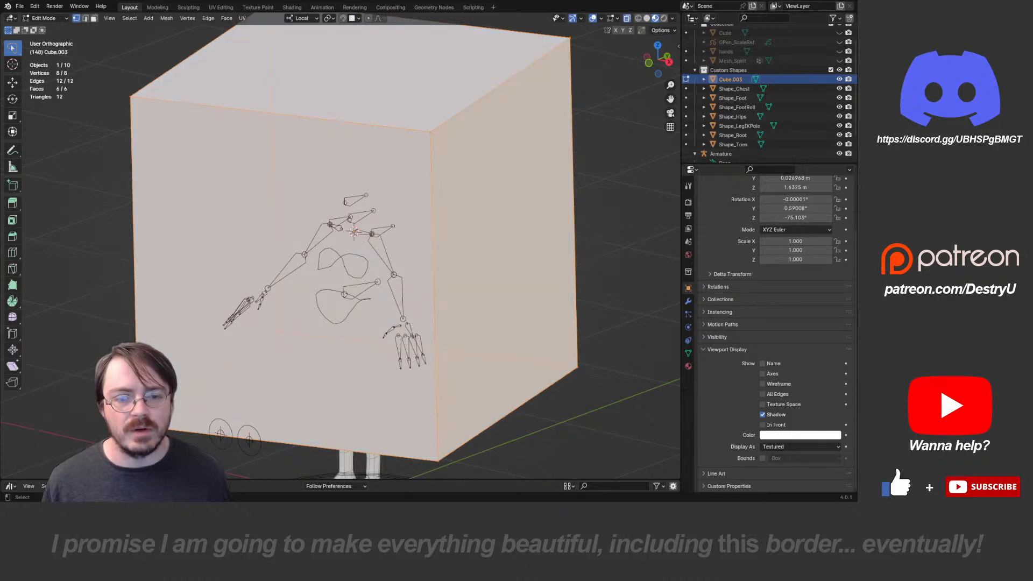
key(x)
click(508, 231)
- Place a vertex on the left upper back and extrude a snapped chain around the lower shoulder blade and up beside the spine
scroll(508, 231, up, 4)
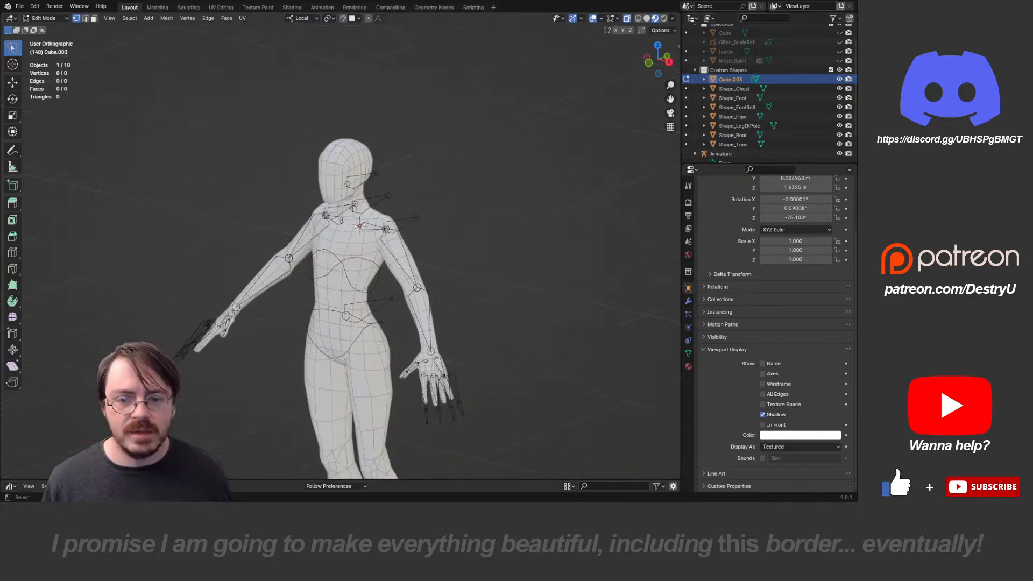
scroll(509, 231, up, 2)
middle_drag(509, 231, 493, 255)
middle_drag(492, 256, 444, 231)
scroll(483, 255, up, 3)
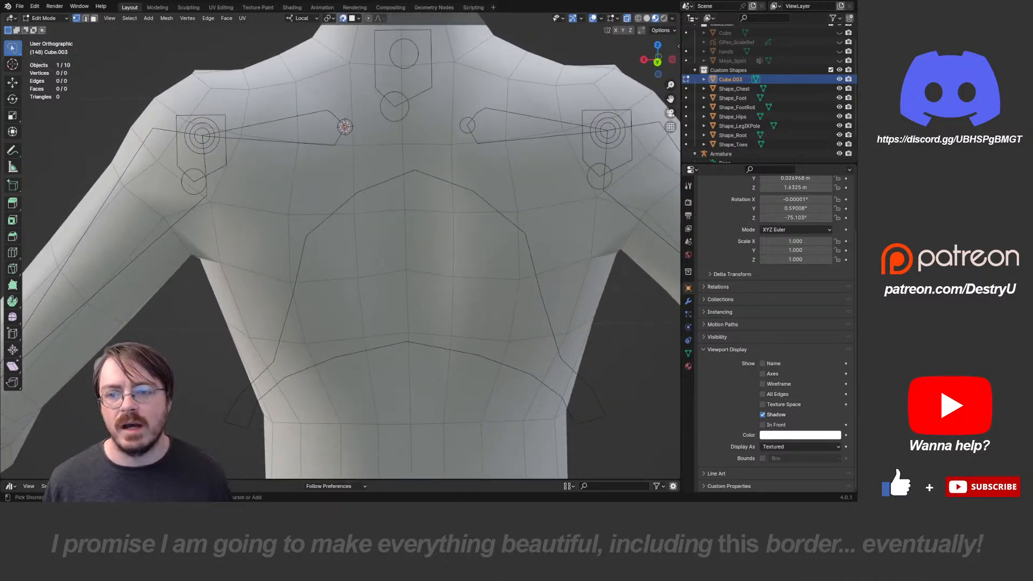
shift+middle_drag(444, 231, 461, 244)
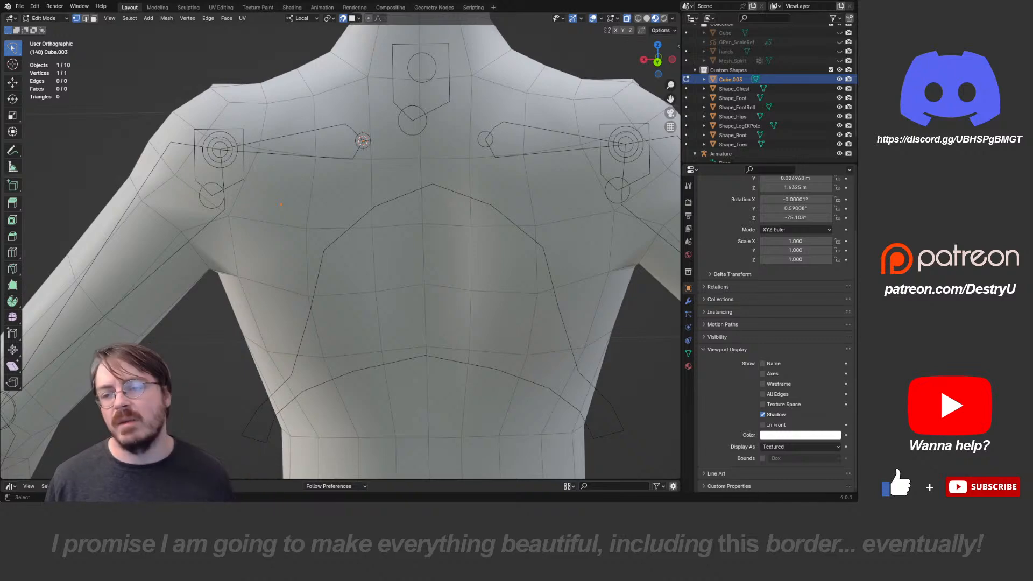
key(g)
click(272, 203)
key(e)
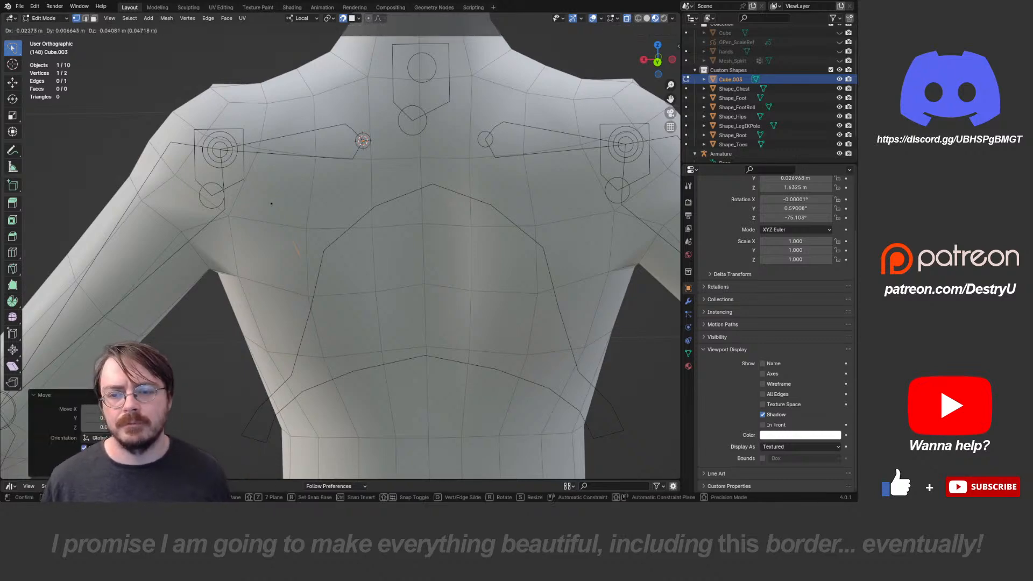
click(302, 260)
key(e)
click(416, 232)
key(e)
click(406, 158)
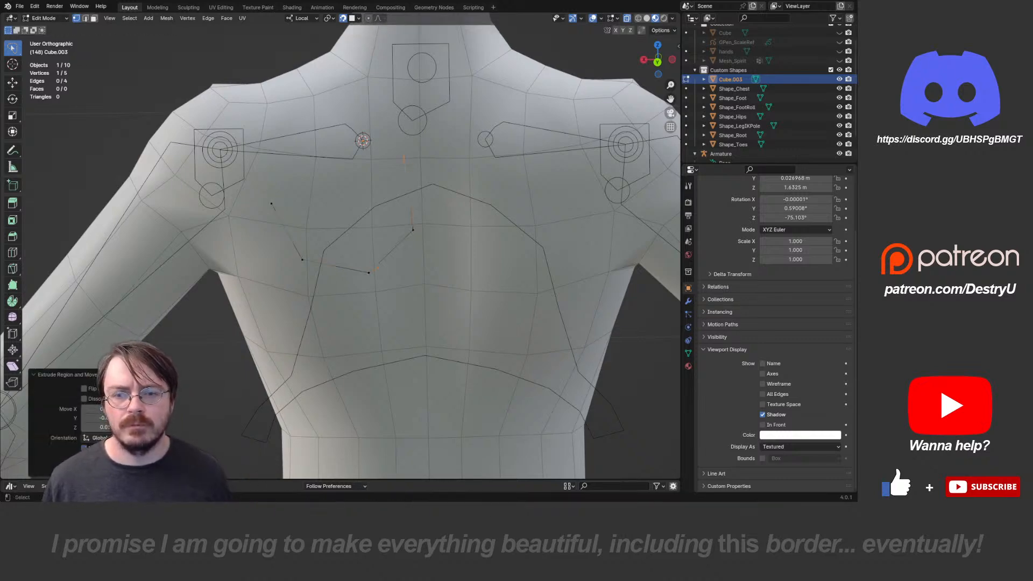
- Extrude the vertex chain over the left shoulder, around the front and back down, then join its ends into a closed outline
middle_drag(407, 158, 539, 192)
key(e)
click(499, 180)
key(e)
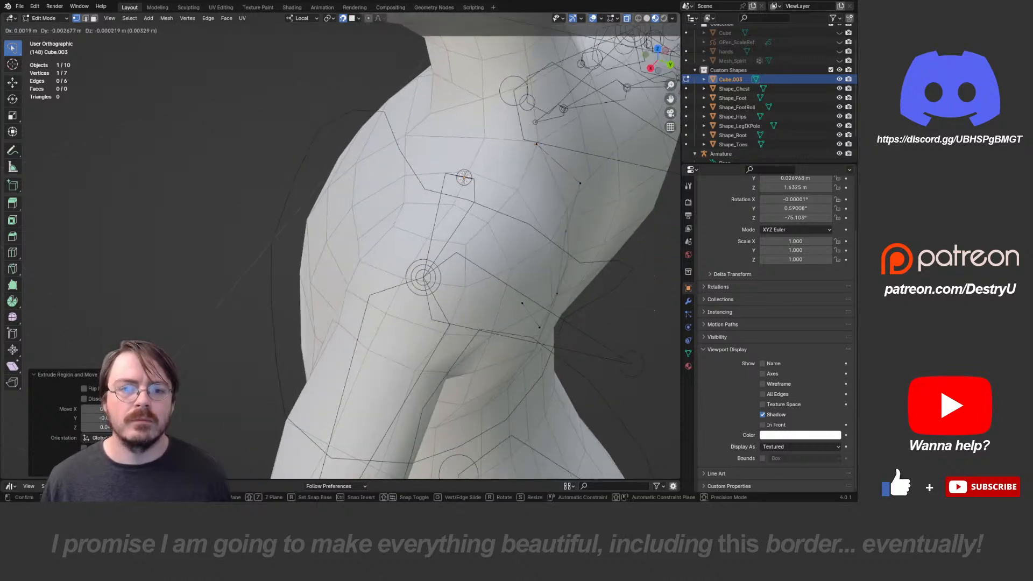
click(461, 137)
key(e)
click(399, 197)
middle_drag(399, 197, 402, 231)
key(e)
click(453, 181)
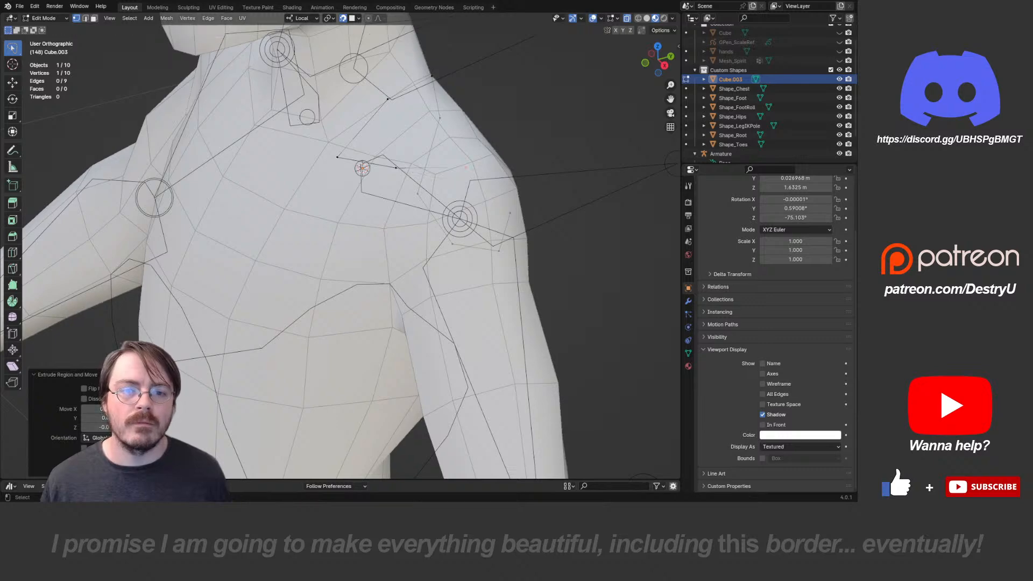
middle_drag(453, 181, 334, 176)
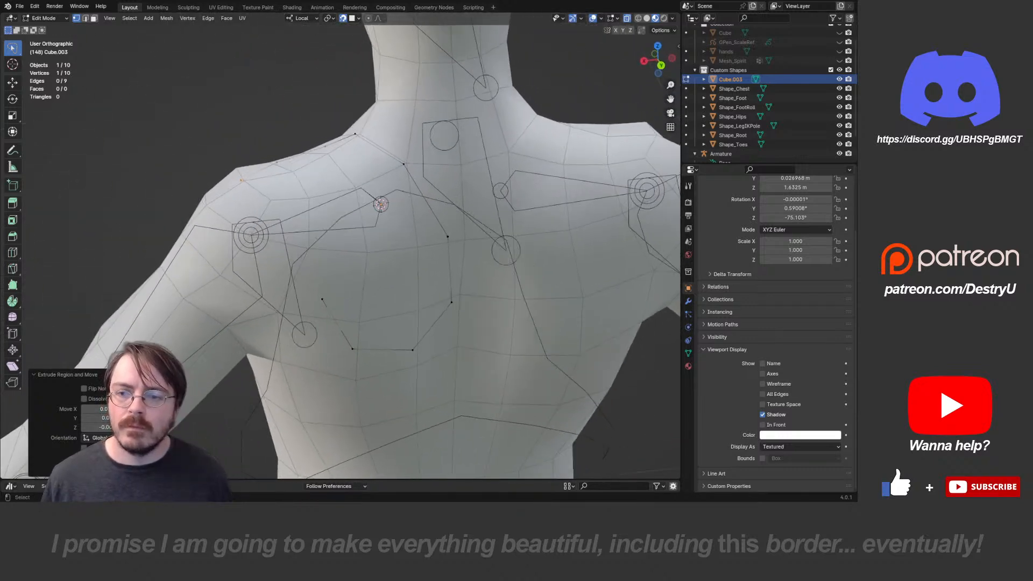
key(e)
click(275, 245)
shift+click(321, 300)
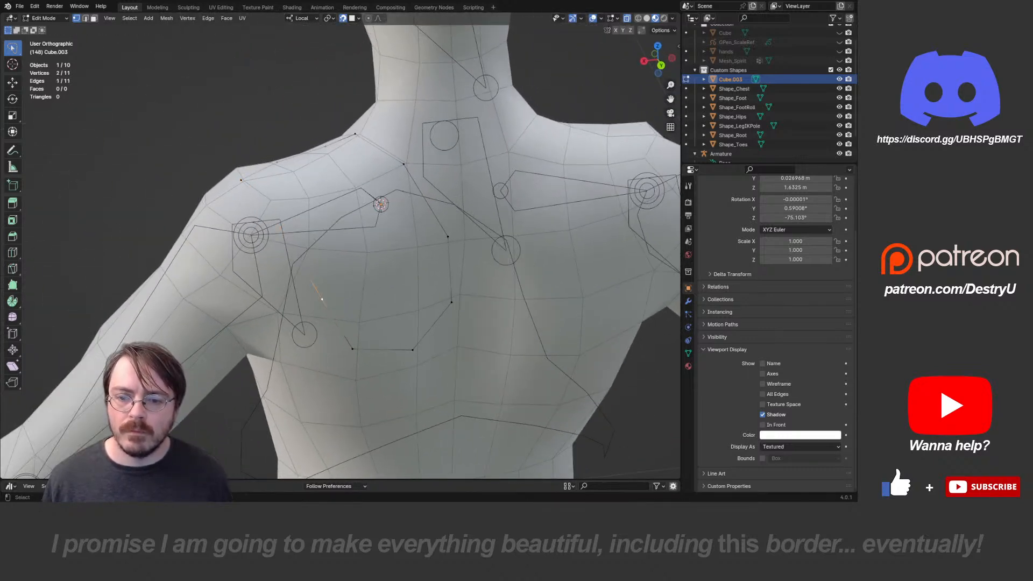
- Bevel the outline's front corner vertex near the collarbone with a width of 0.0259 m and 2 segments
middle_drag(322, 299, 437, 330)
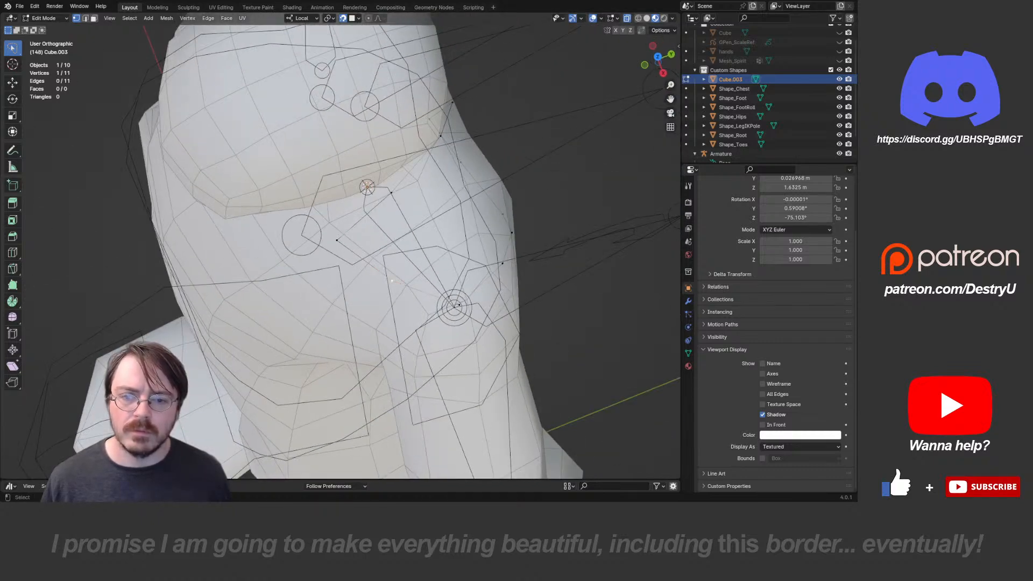
key(ctrl+shift+b)
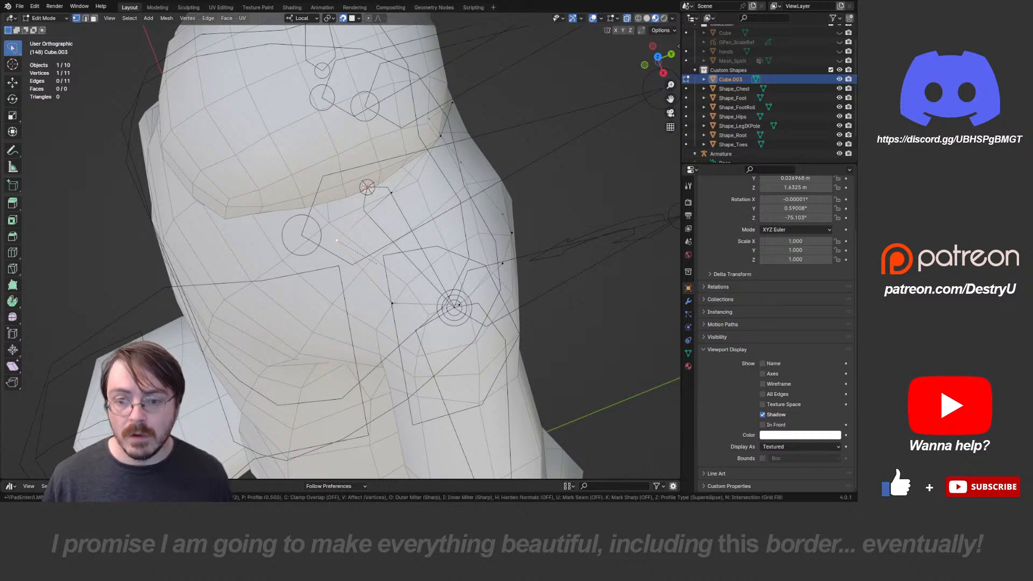
click(401, 287)
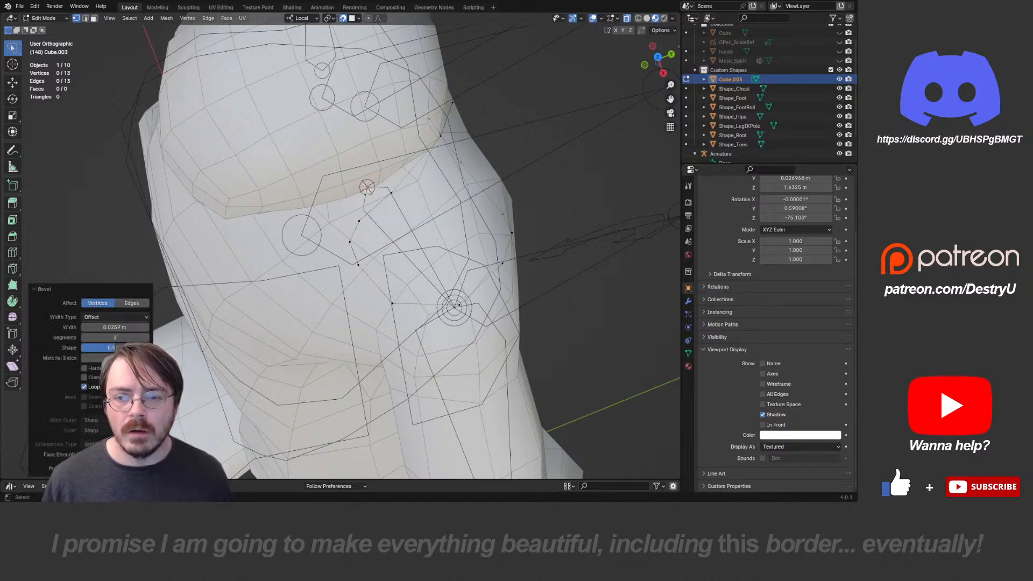
- Reposition two vertices of the outline along the front and top of the left shoulder, snapped to the body
drag(374, 279, 334, 203)
key(g)
click(331, 205)
middle_drag(331, 205, 263, 200)
click(390, 155)
key(g)
click(389, 159)
- Insert a vertex in the outline's edge near the base of the neck and move it onto the body surface
key(ctrl+r)
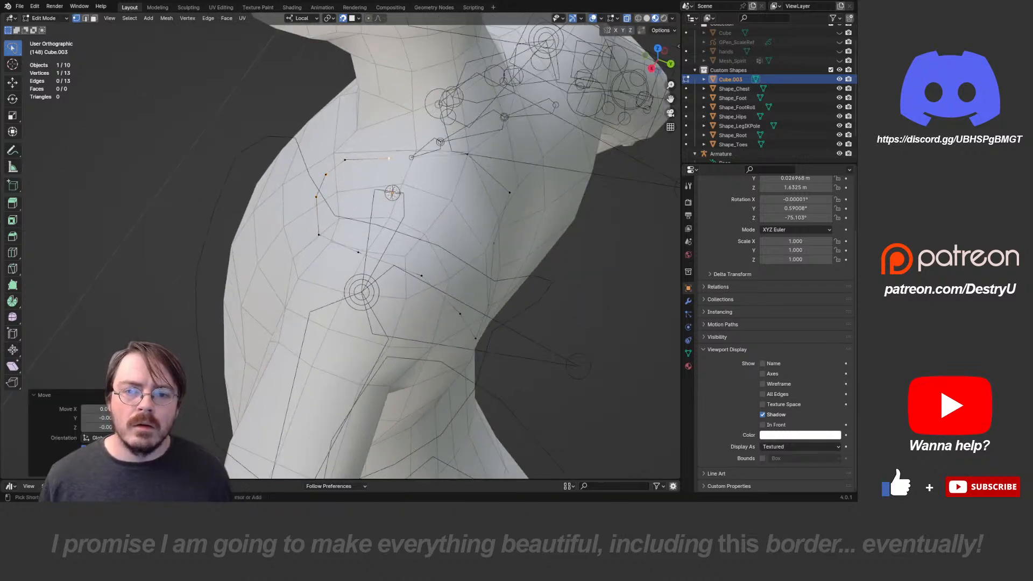
double_click(427, 157)
key(g)
click(432, 162)
- Adjust the outline's upper back vertices and shift the edge beside the spine toward the left shoulder blade
click(467, 154)
middle_drag(467, 156, 420, 144)
key(g)
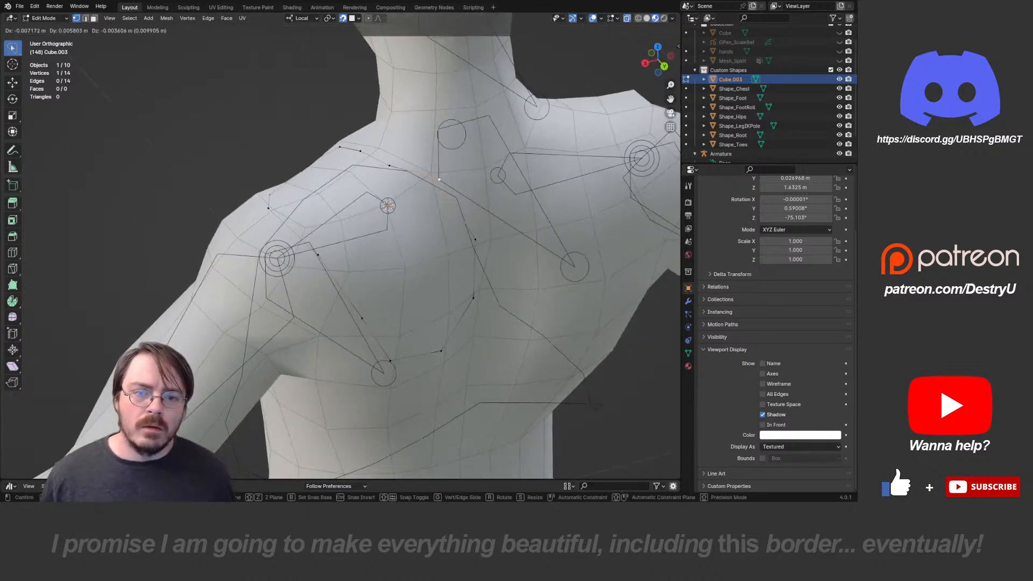
click(444, 192)
middle_drag(443, 192, 412, 214)
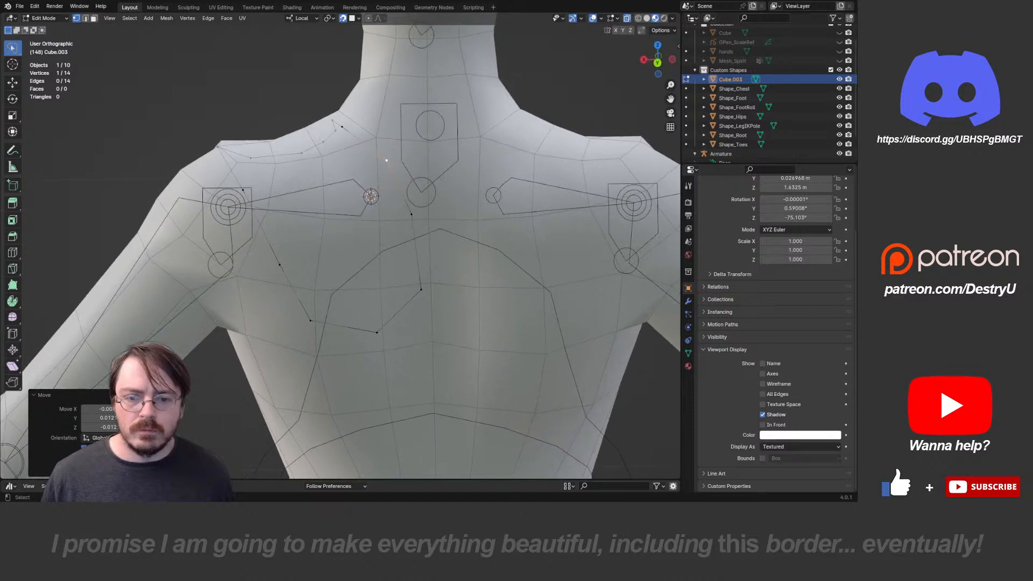
key(g)
click(418, 211)
click(421, 290)
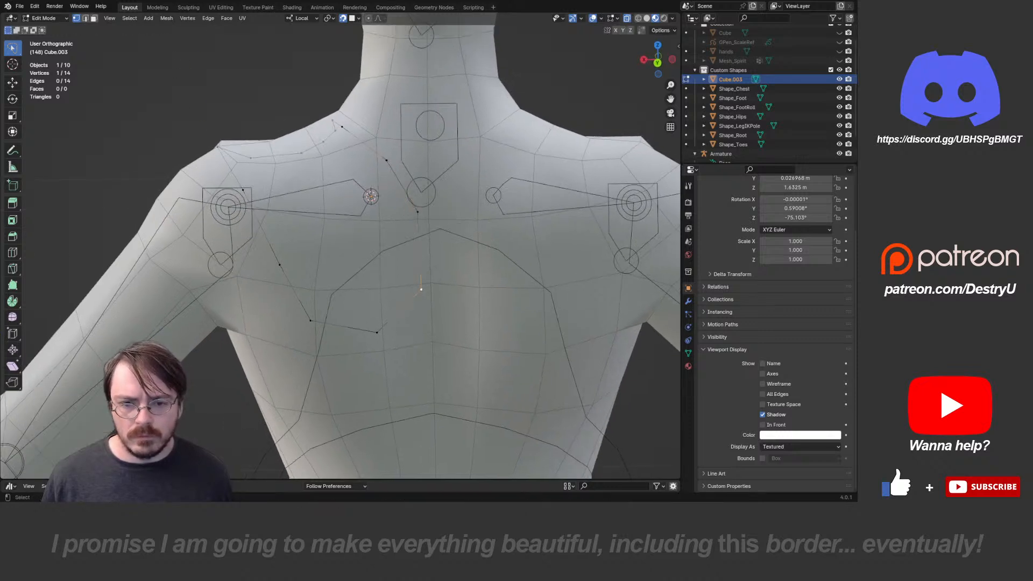
click(420, 250)
key(g)
click(405, 243)
- Space out the vertices along the outline's spine side individually, raising its lower corner to round the curve
key(1)
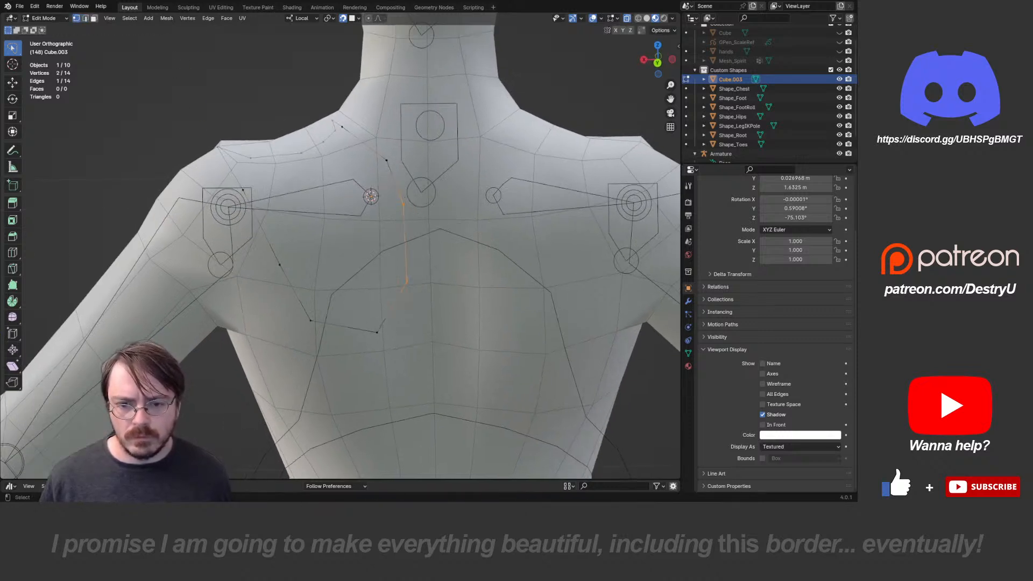
key(g)
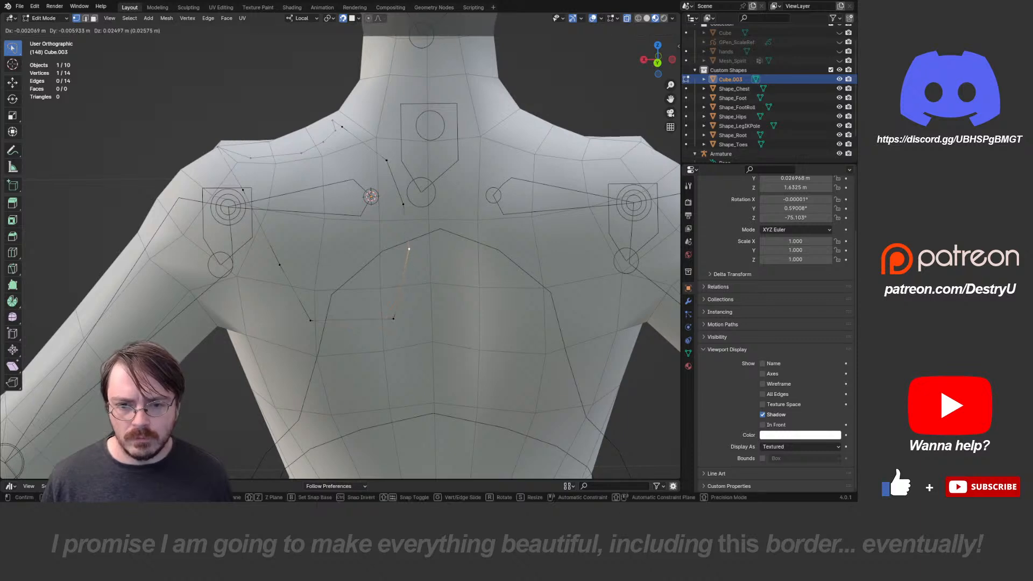
click(409, 248)
click(403, 205)
key(g)
click(403, 193)
click(394, 319)
key(g)
click(408, 293)
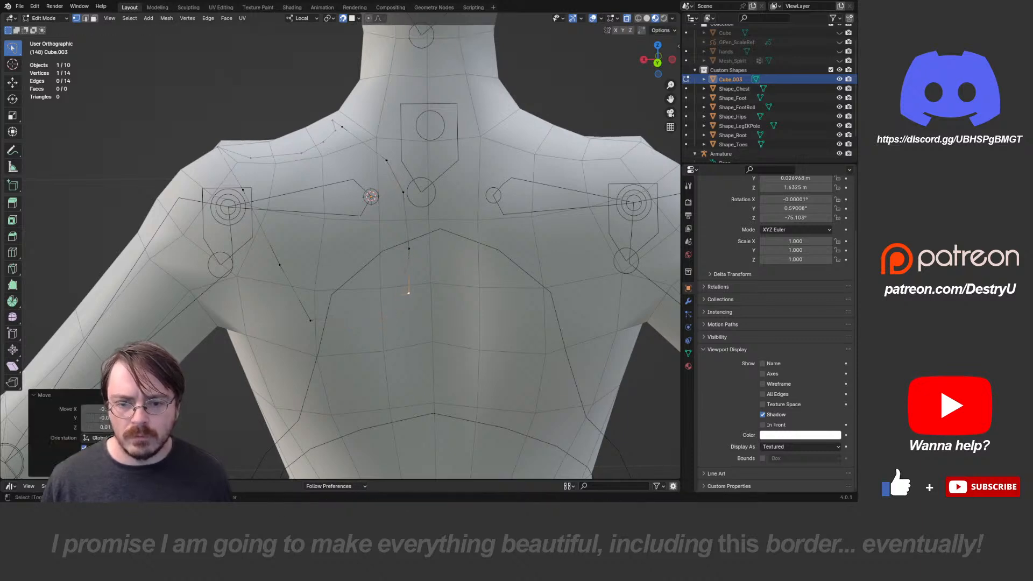
- Add a vertex to the outline's bottom edge and reposition the lower outer vertices to round the corner
double_click(359, 307)
key(g)
click(363, 323)
click(311, 321)
key(g)
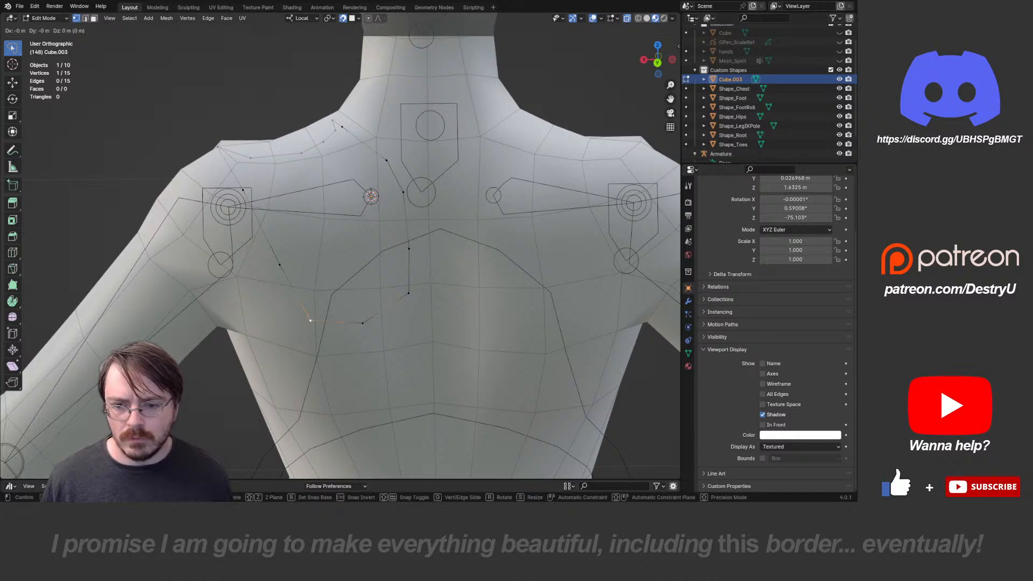
click(324, 319)
click(279, 265)
key(g)
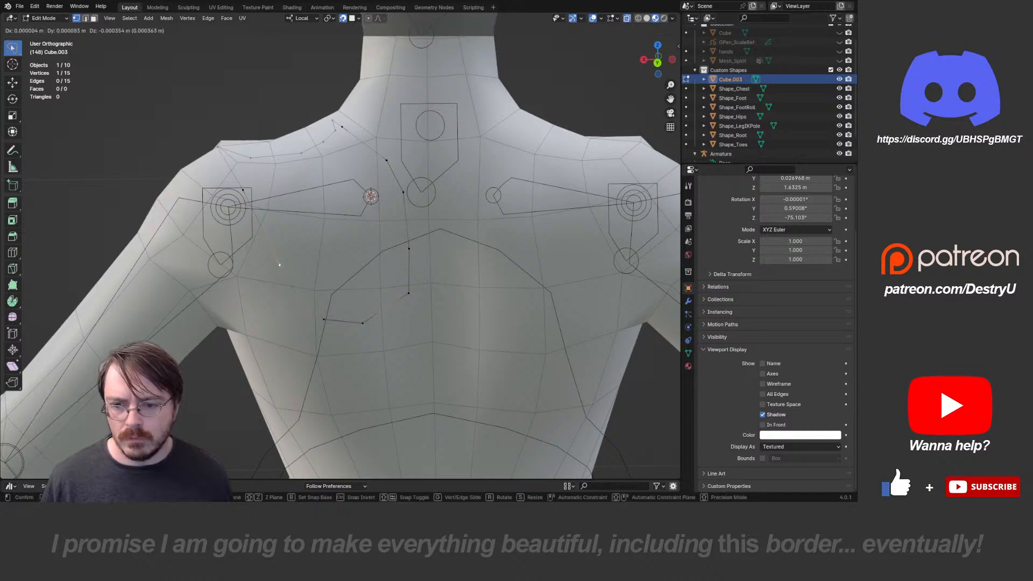
click(301, 303)
- Insert two vertices along the outline's outer back side and reposition them with the shoulder-tip vertex
key(ctrl+r)
double_click(274, 250)
key(g)
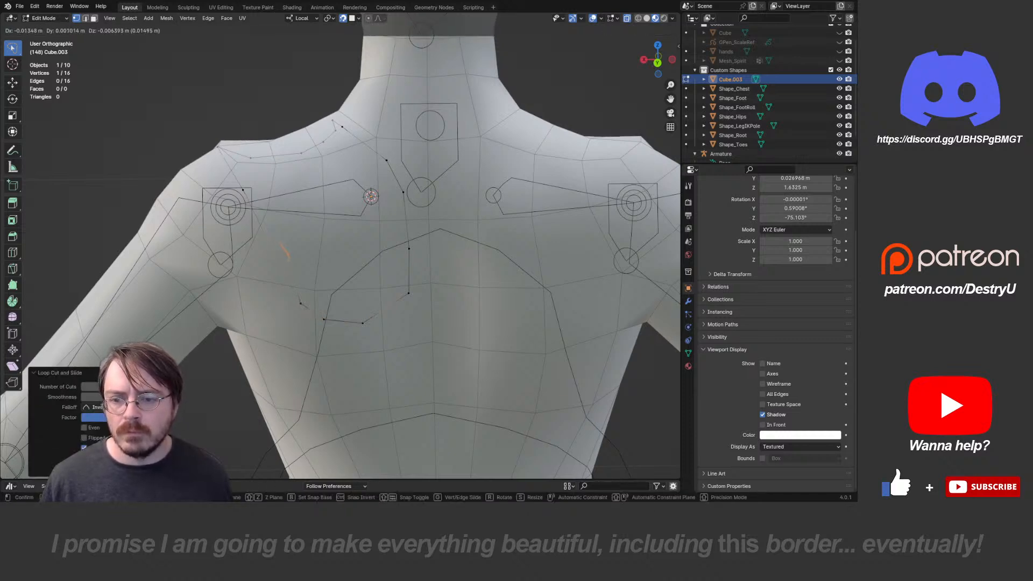
click(289, 261)
click(243, 191)
middle_drag(243, 192, 259, 214)
key(g)
click(247, 228)
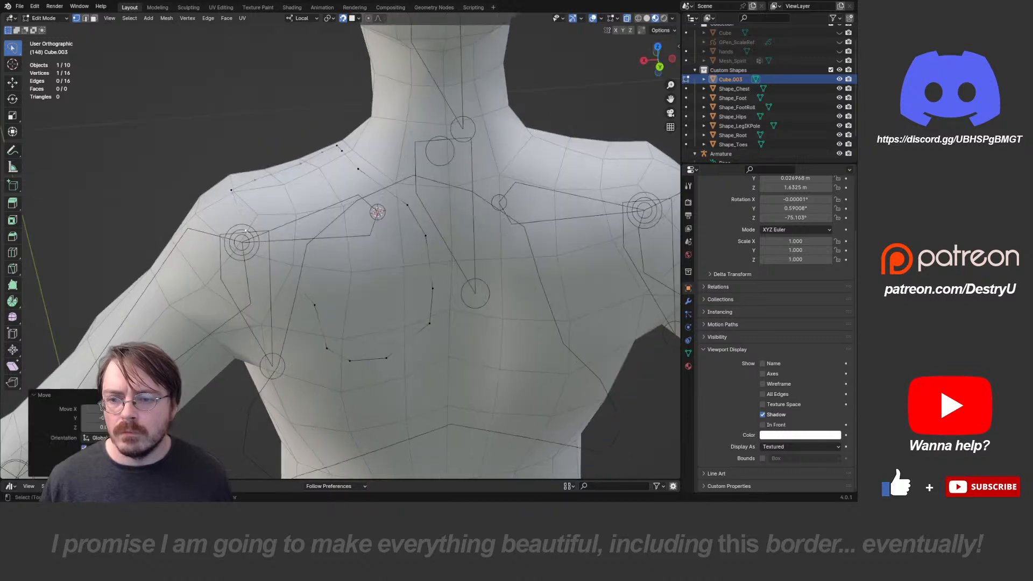
double_click(278, 266)
key(g)
click(287, 261)
- Fine-tune the outline's vertices along the outer shoulder so the curve wraps smoothly from back to front
middle_drag(286, 261, 374, 260)
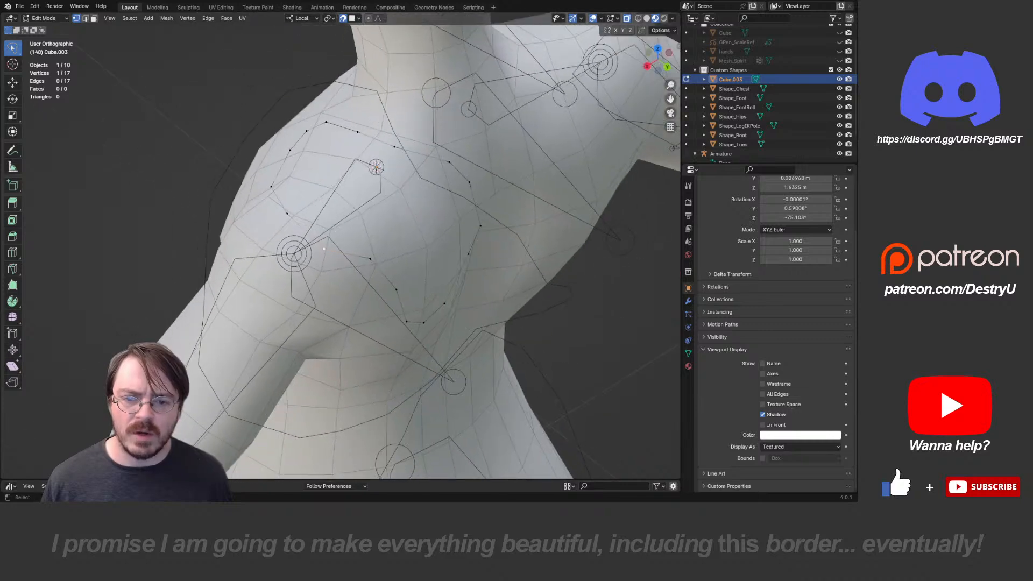
key(g)
click(374, 260)
click(324, 249)
key(g)
click(324, 248)
click(287, 215)
key(g)
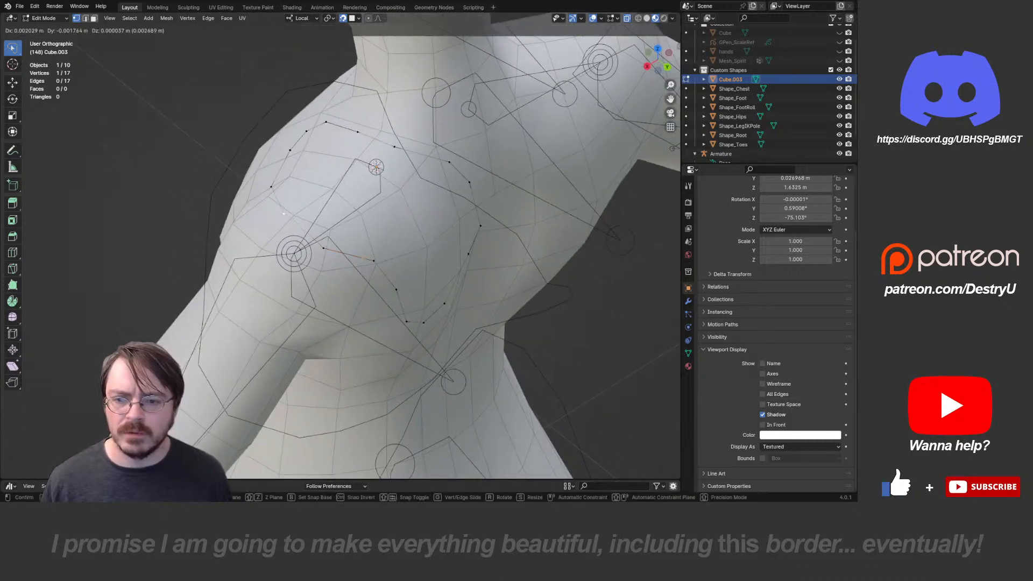
click(281, 215)
middle_drag(281, 214, 345, 198)
key(g)
click(343, 194)
- Scale up the whole shoulder outline, move it up and backward off the body in side view, and return to Object Mode
scroll(354, 177, down, 3)
key(Tab)
key(Tab)
key(a)
key(KP_3)
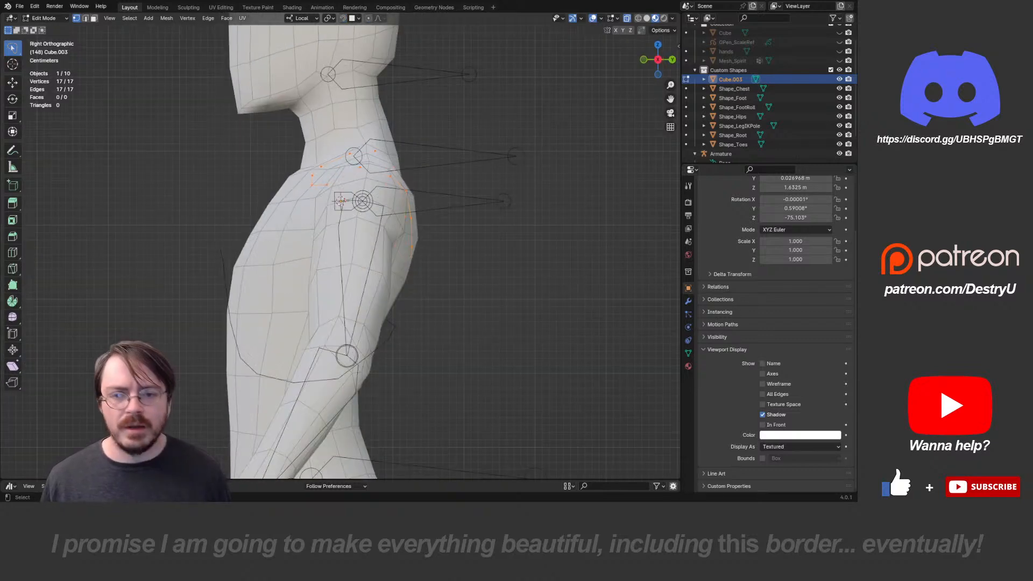
key(s)
click(469, 189)
key(g)
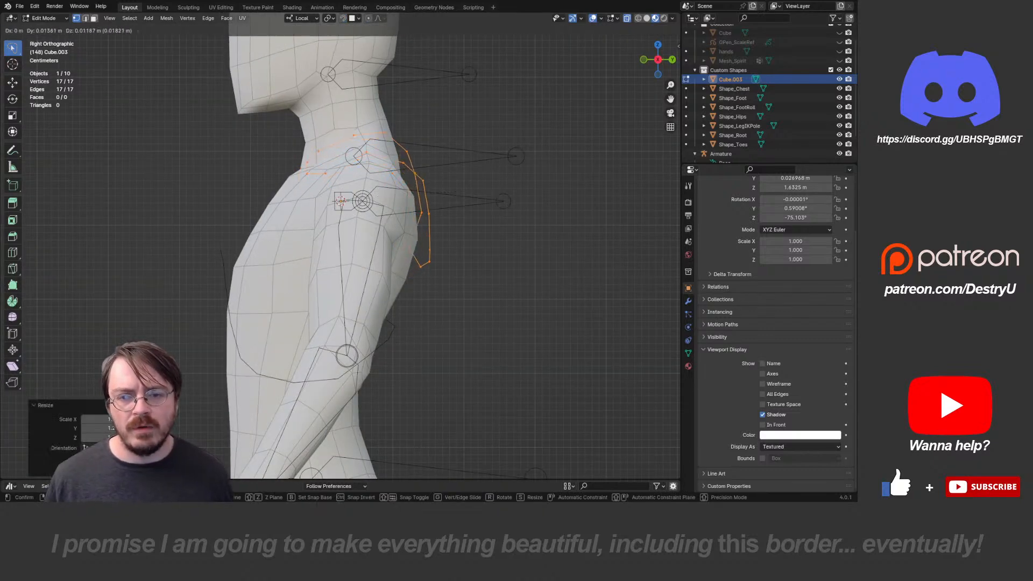
key(Return)
key(Tab)
middle_drag(345, 242, 441, 231)
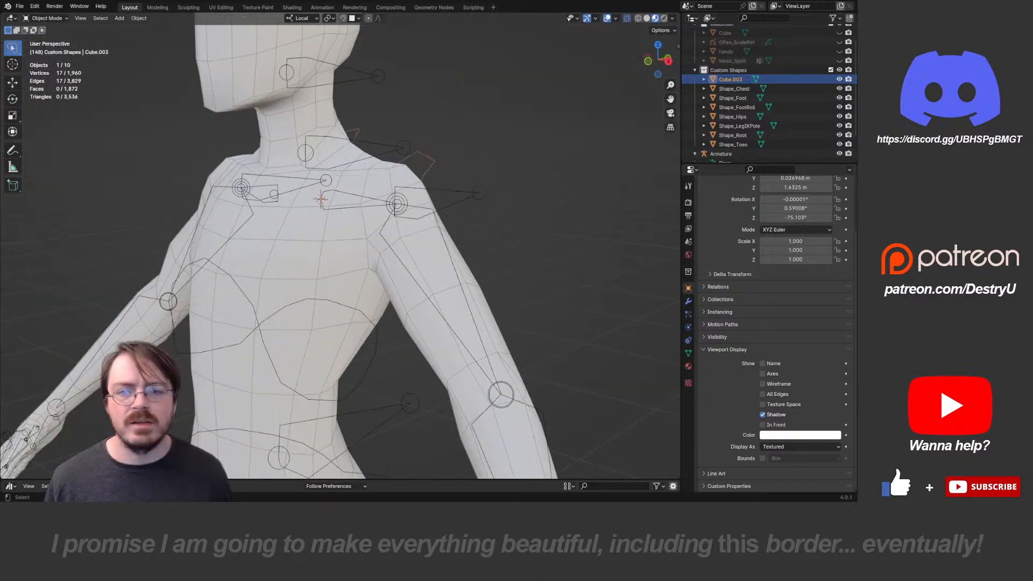
- In Pose Mode, assign Cube.003 as the left shoulder control bone's custom shape, with scaling to bone length turned off
click(349, 202)
key(ctrl+Tab)
click(350, 202)
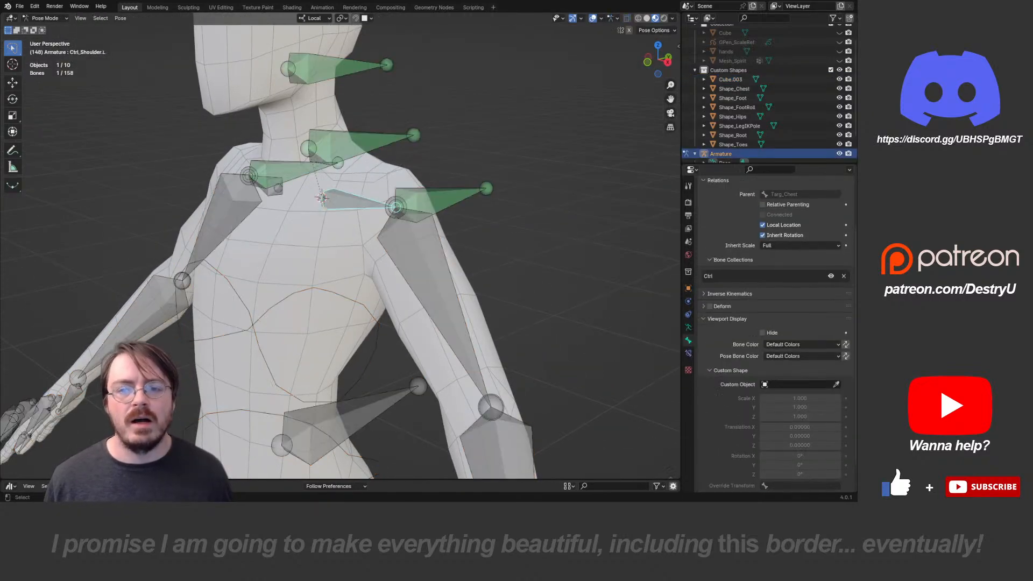
middle_drag(376, 242, 409, 226)
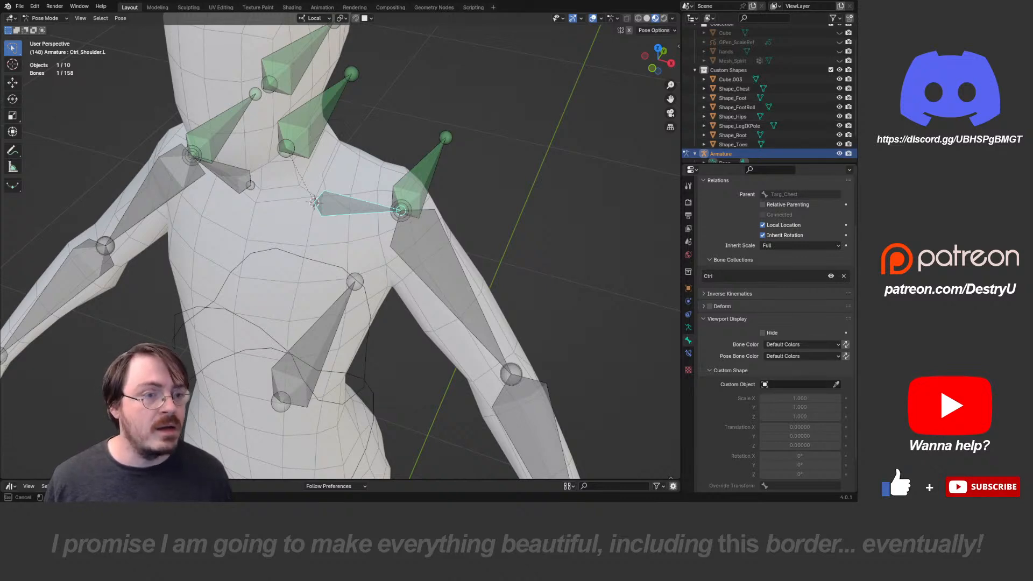
click(731, 79)
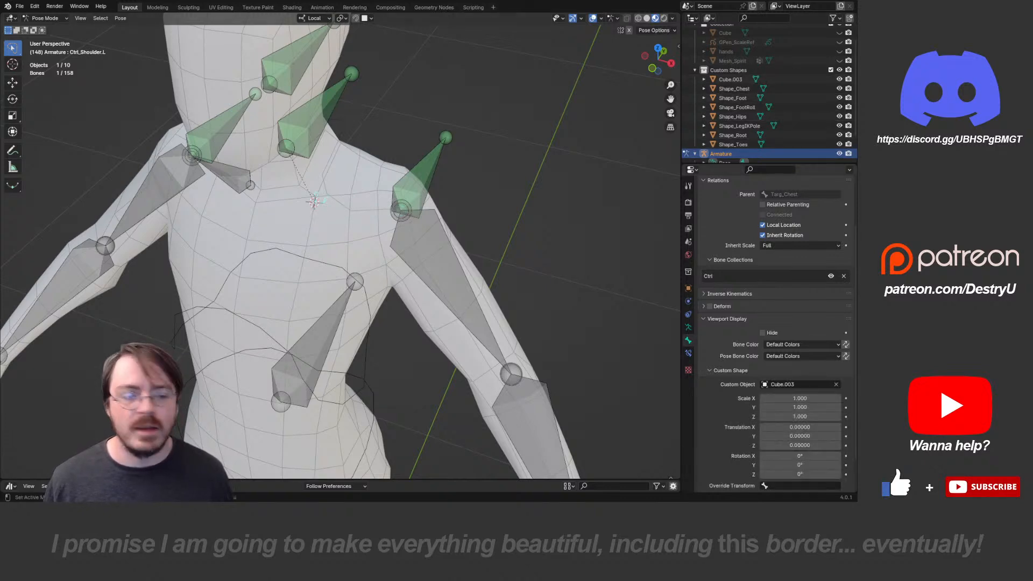
scroll(775, 334, down, 2)
middle_drag(345, 226, 375, 204)
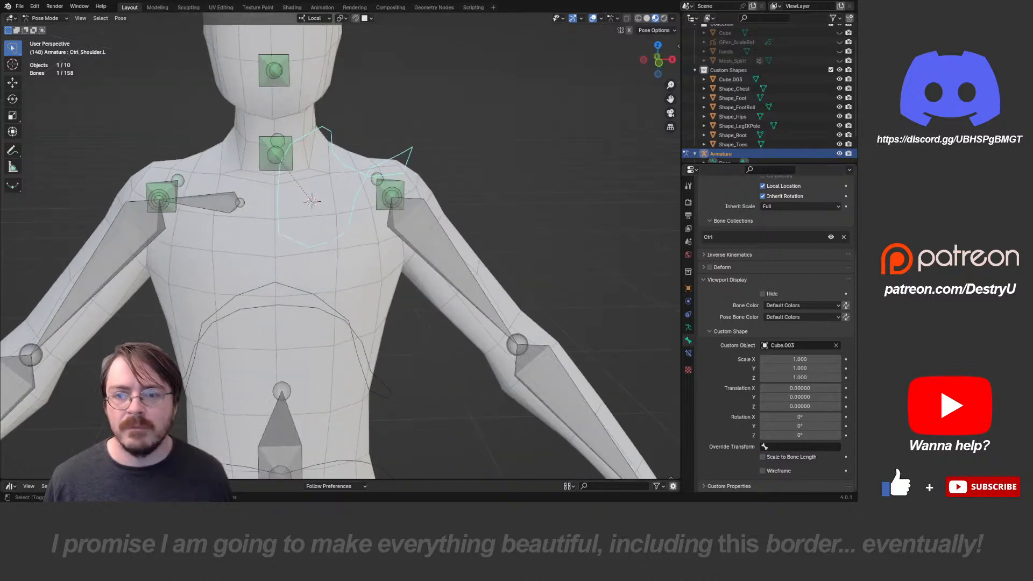
- Assign Cube.003 to the right shoulder control bone, turn off scaling to bone length, and mirror it with Scale X -1
click(215, 202)
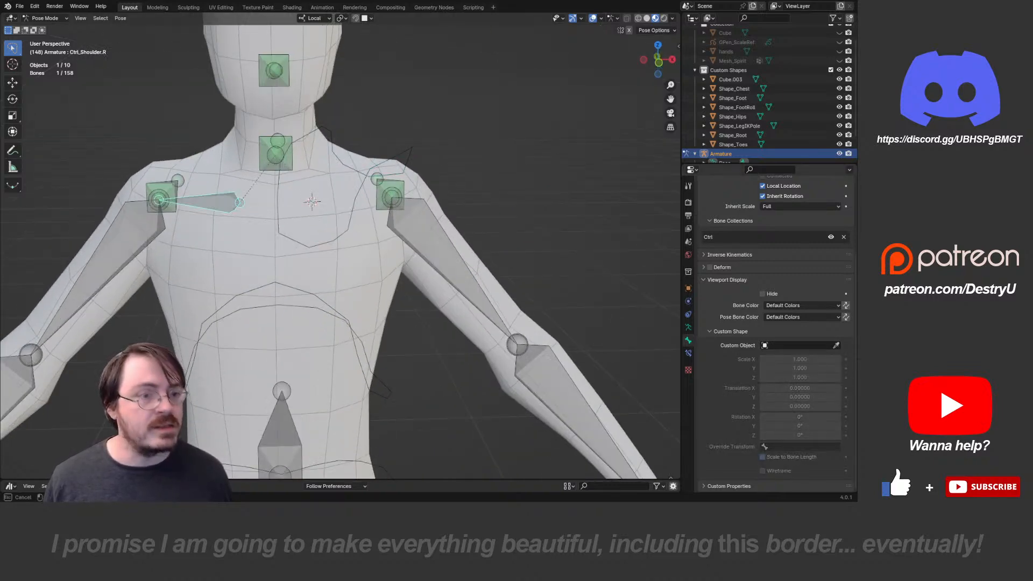
click(730, 79)
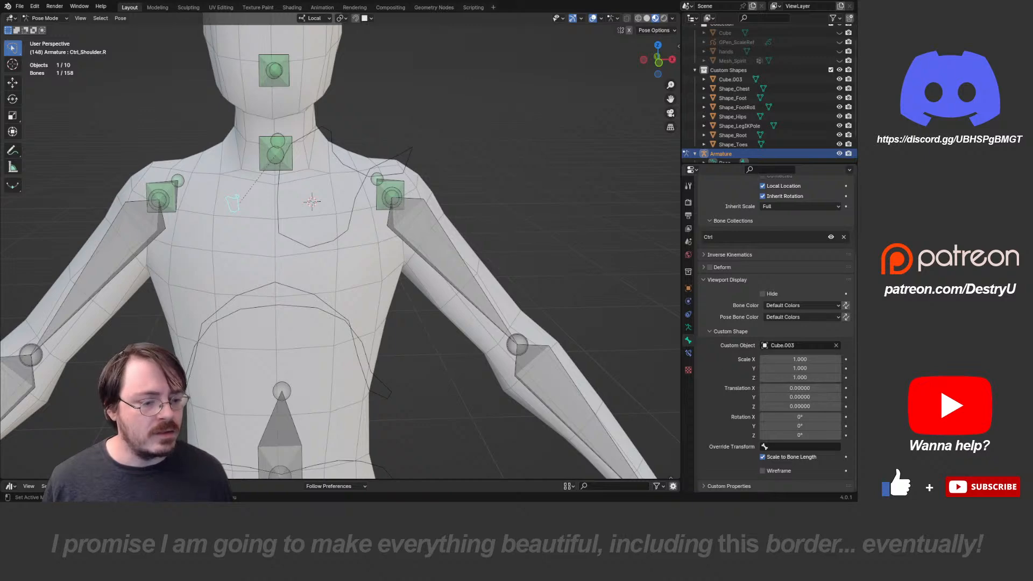
text(-)
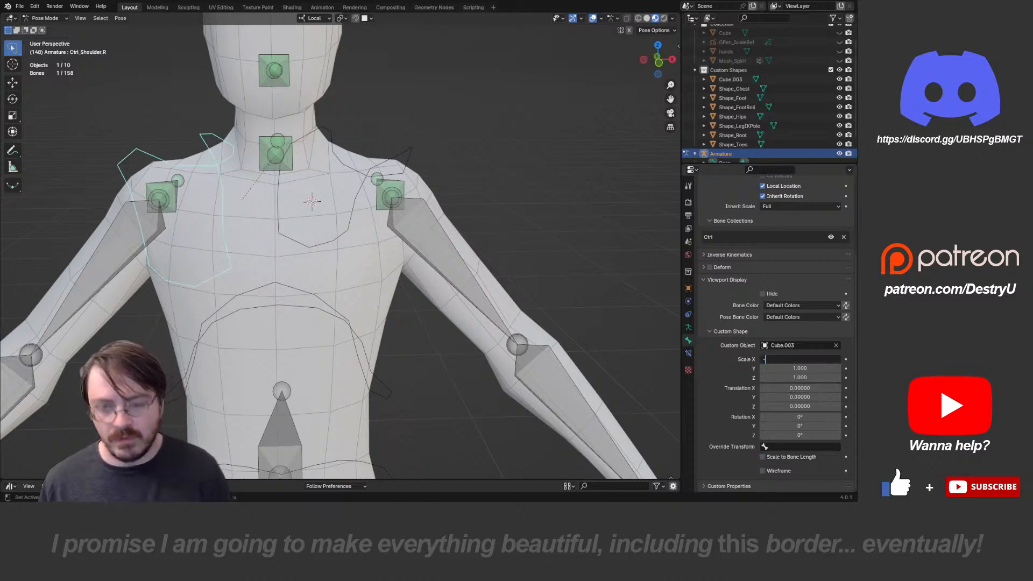
text(1)
key(Return)
middle_drag(371, 258, 385, 185)
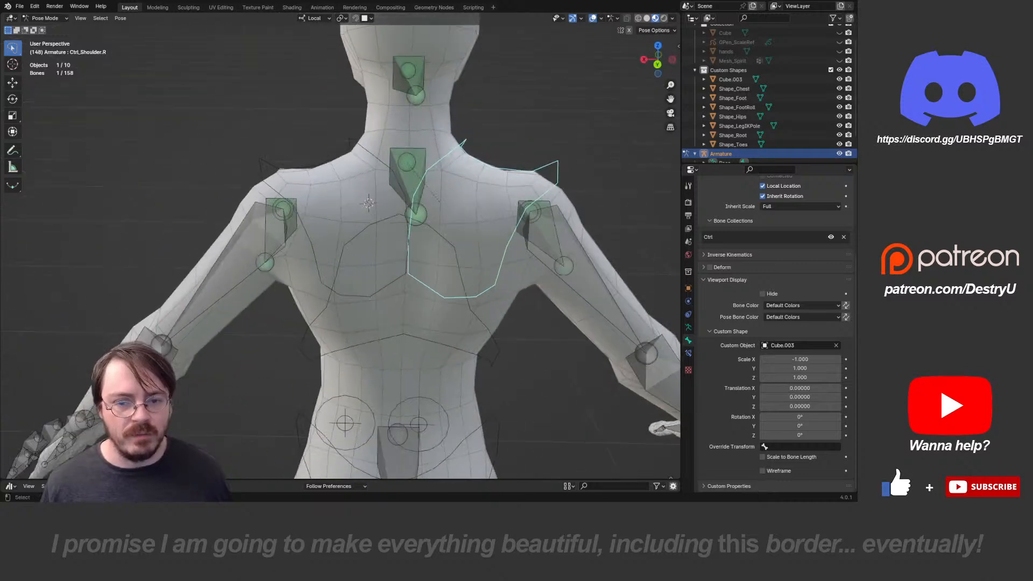
click(731, 79)
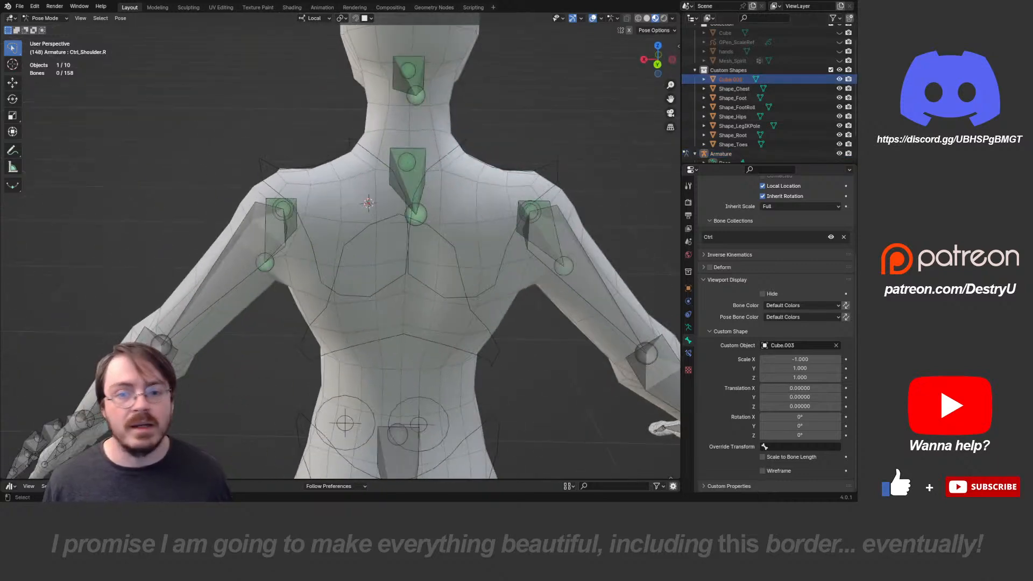
key(Tab)
middle_drag(485, 237, 530, 231)
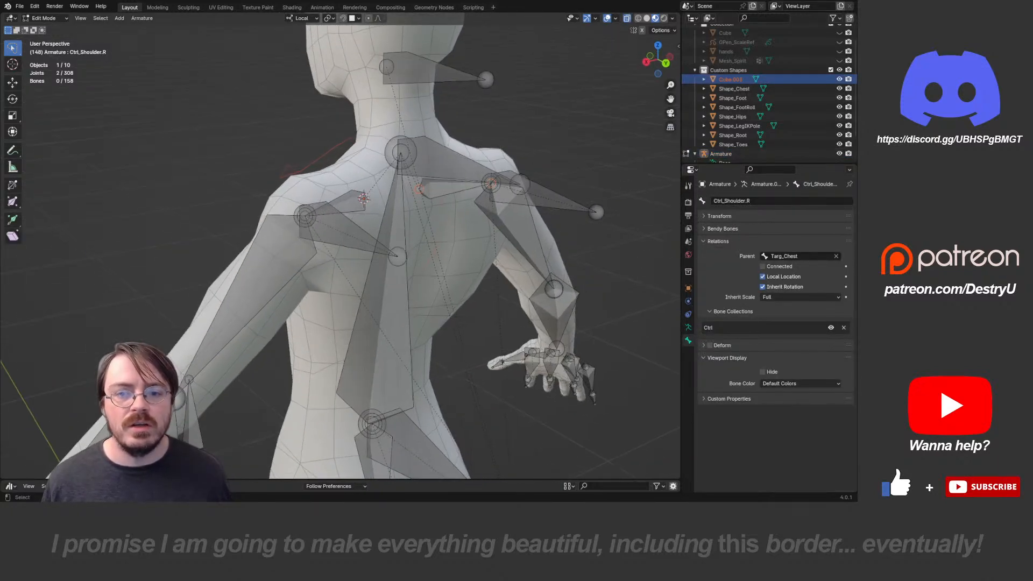
key(Tab)
- Open Cube.003 in Edit Mode and move its vertices along the spine outward from the centre of the back
click(722, 154)
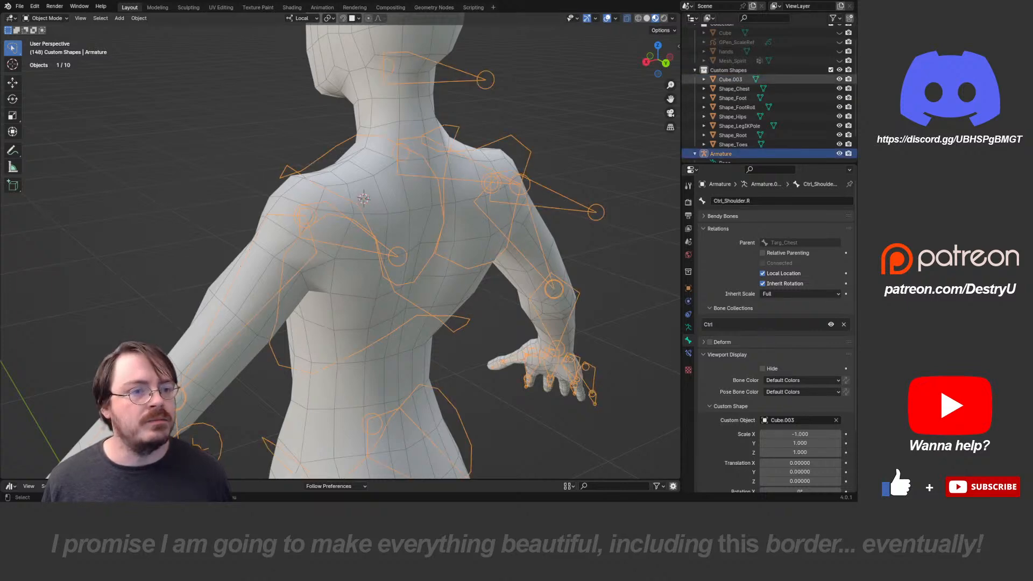
click(730, 79)
key(ctrl+Tab)
middle_drag(349, 196, 301, 178)
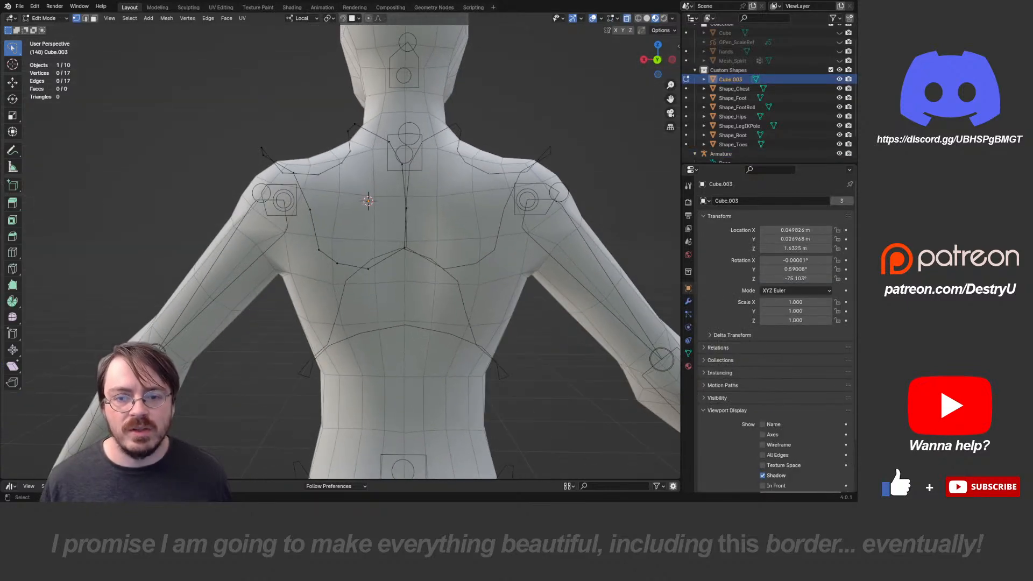
mouse_move(398, 155)
ctrl+right_down()
mouse_move(353, 265)
mouse_move(456, 268)
ctrl+right_up()
key(g)
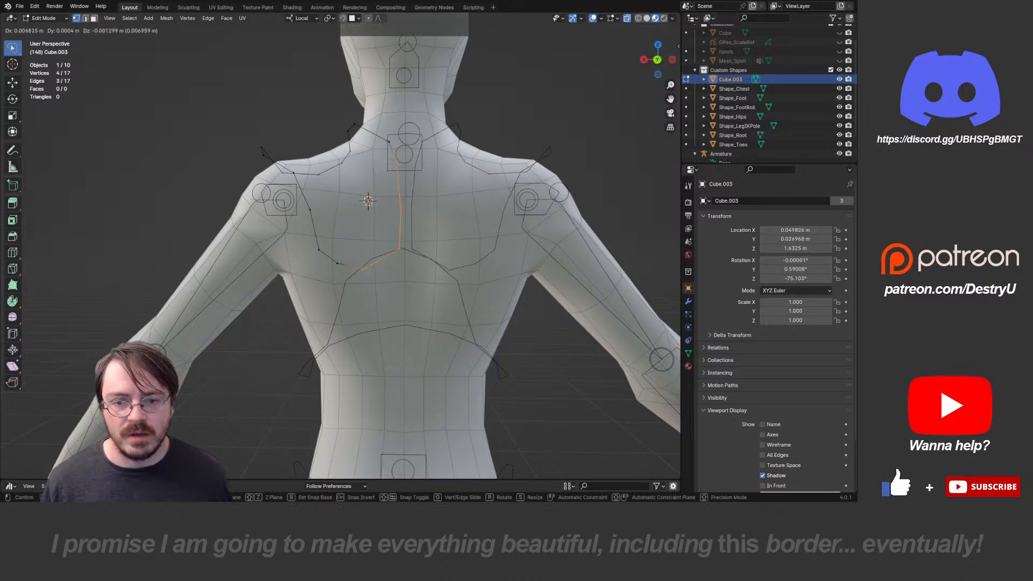
click(441, 264)
click(389, 162)
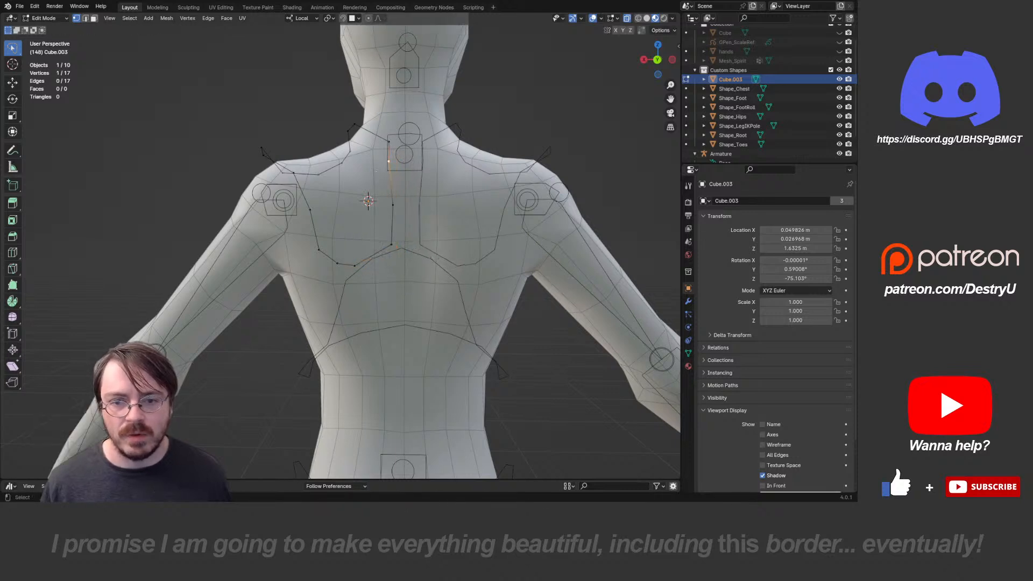
key(g)
click(391, 163)
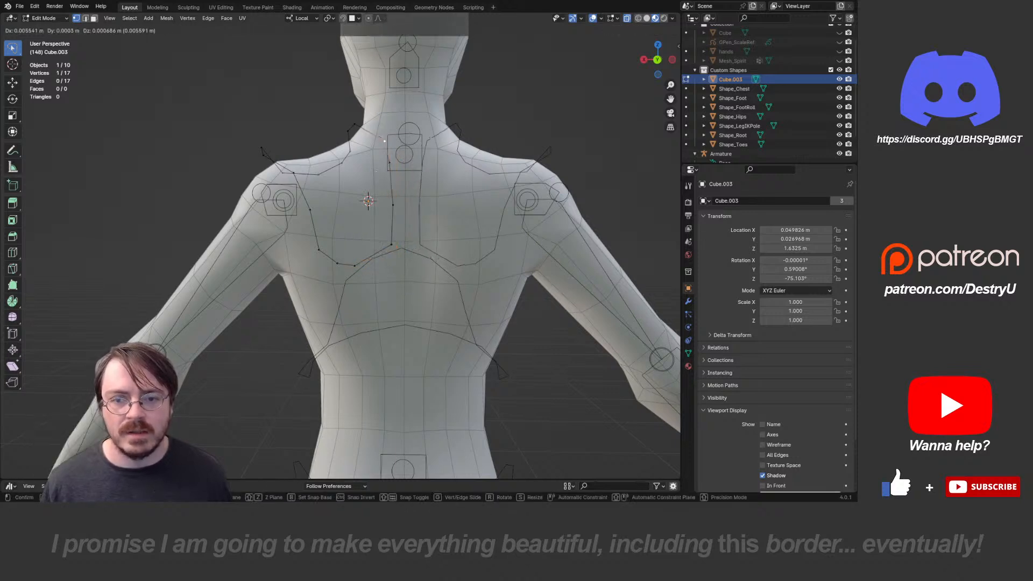
- Reposition the outline's lower inner back corner and add a vertex on the inner edge above it
middle_drag(390, 163, 344, 217)
key(g)
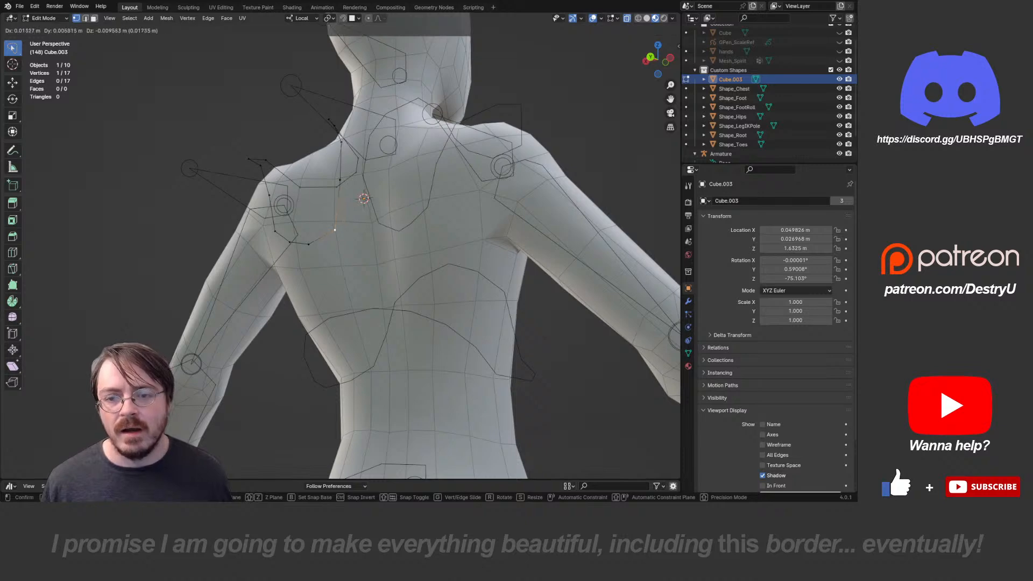
click(333, 230)
key(g)
click(340, 210)
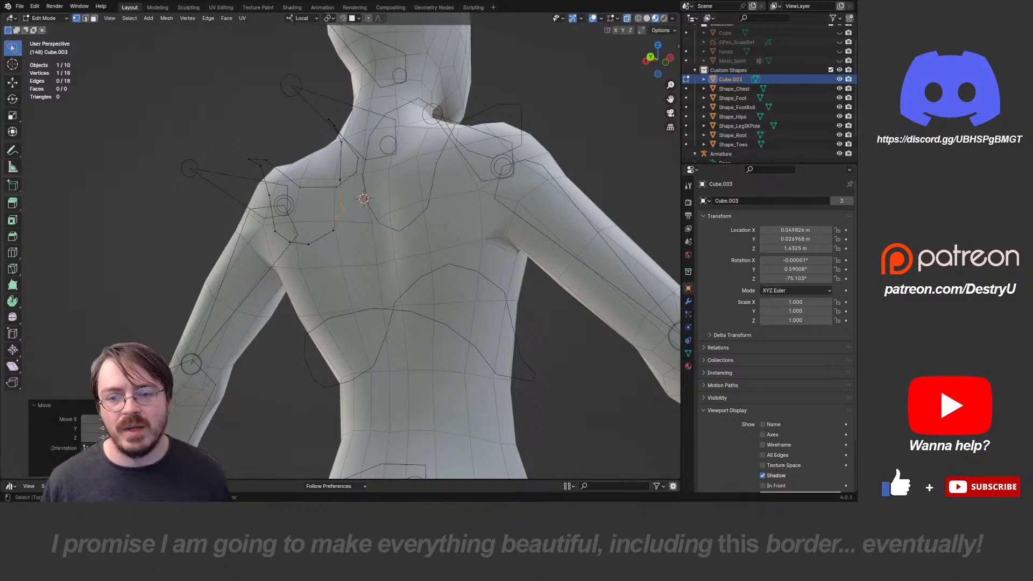
- Nudge the vertices of the outline's lower inner back edge to smooth its curve off the body
middle_drag(340, 210, 517, 264)
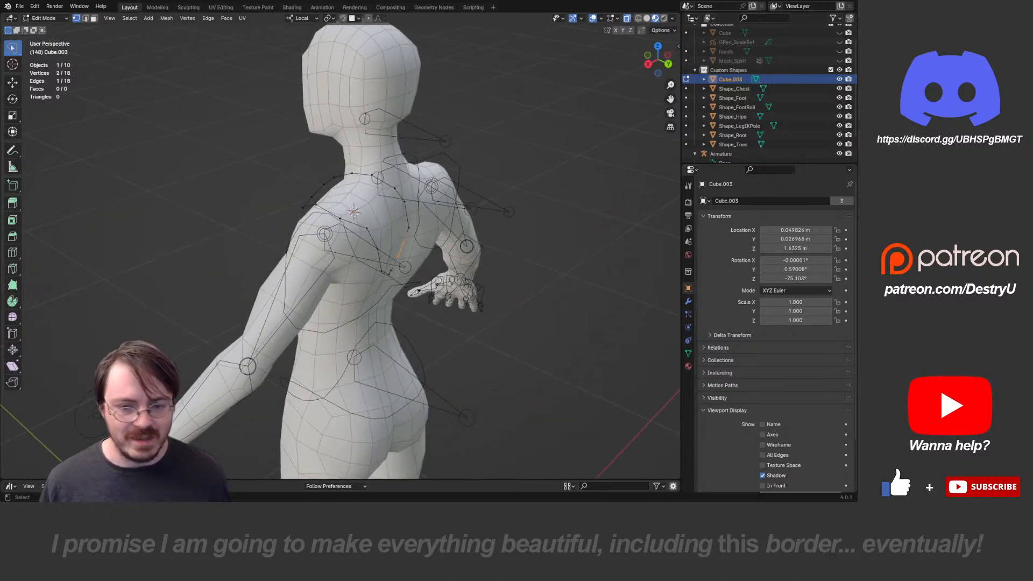
key(g)
click(401, 258)
middle_drag(401, 258, 192, 238)
key(g)
click(394, 301)
- Return to Object Mode and rename Cube.003 as Shape_Shoulder
key(Tab)
double_click(731, 80)
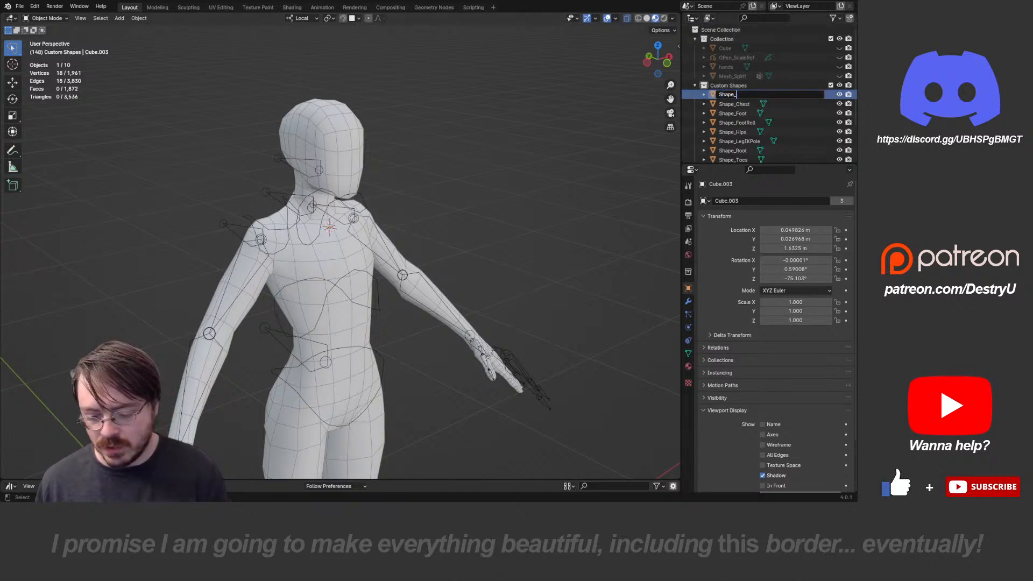
key(Return)
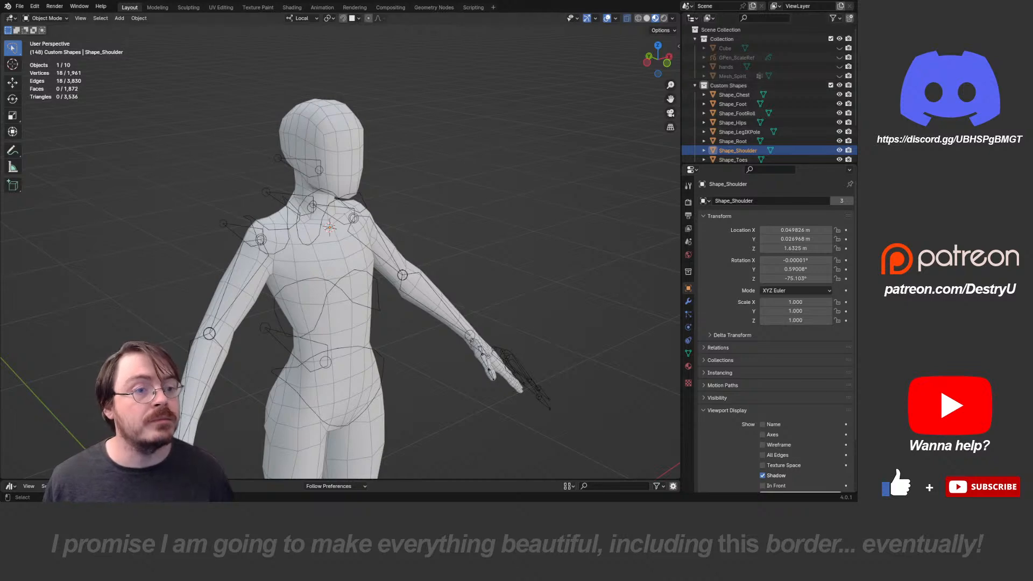
- Select the Ctrl_HeadLock bone in the armature's Pose Mode and snap the 3D cursor to it
middle_drag(430, 232, 368, 235)
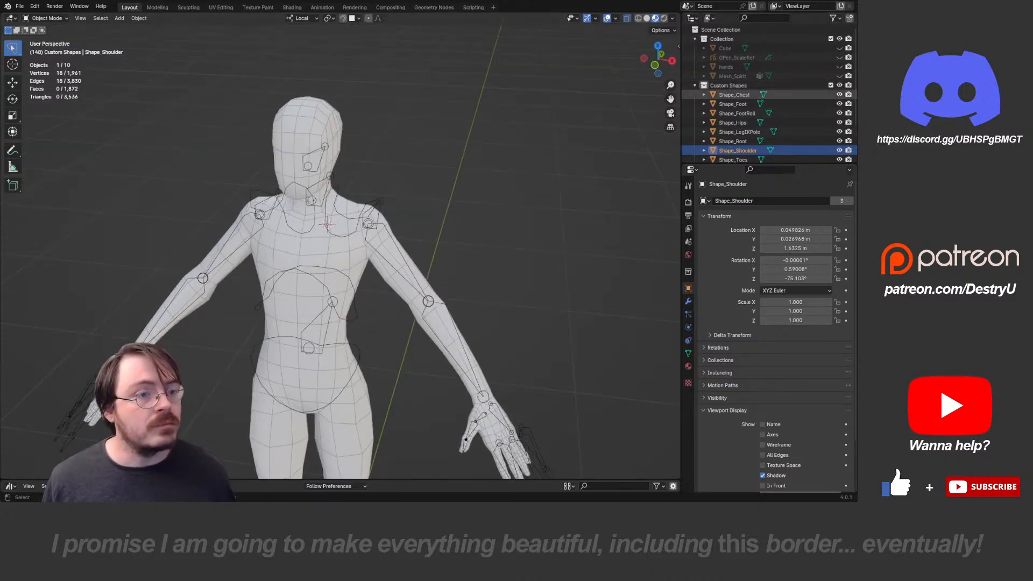
shift+middle_drag(409, 269, 240, 278)
click(377, 252)
middle_drag(377, 252, 357, 316)
key(ctrl+Tab)
click(385, 250)
key(KP_7)
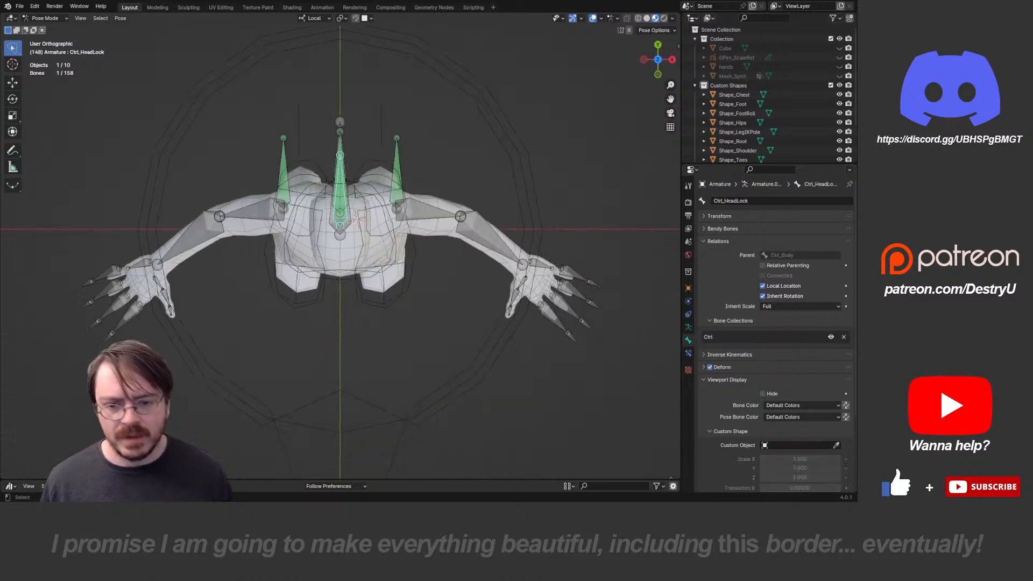
shift+right_click(416, 180)
key(shift+s)
shift+middle_drag(409, 180, 417, 218)
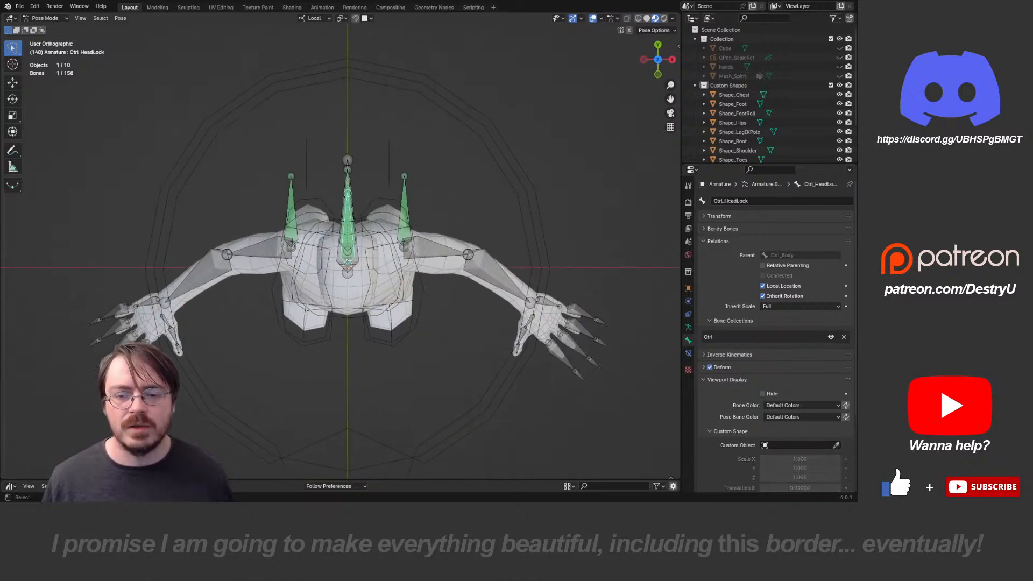
- In Object Mode, add a cube aligned to the 3D cursor and delete all its vertices in Edit Mode
key(ctrl+Tab)
middle_drag(288, 212, 356, 139)
key(shift+a)
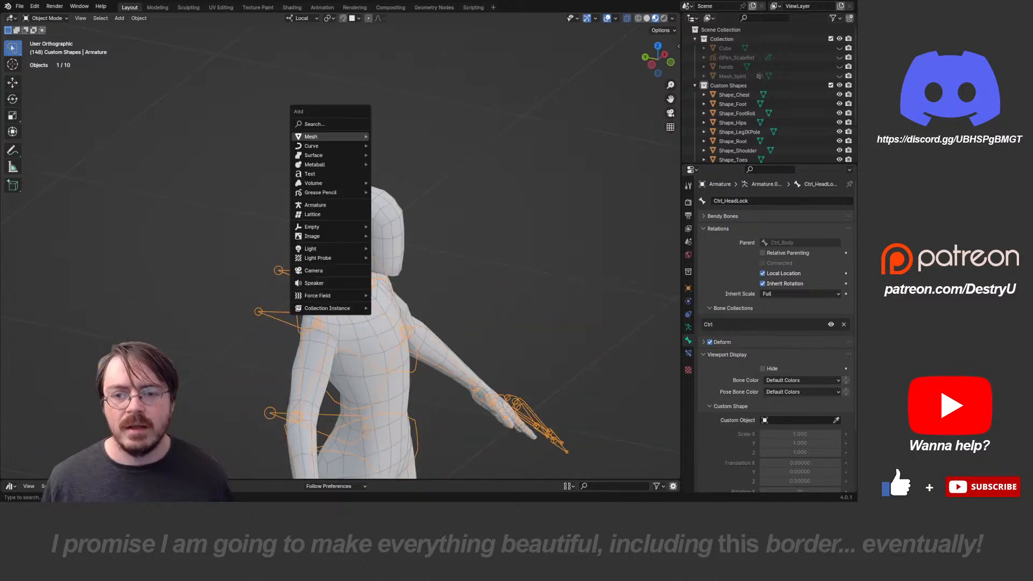
mouse_move(355, 136)
click(389, 145)
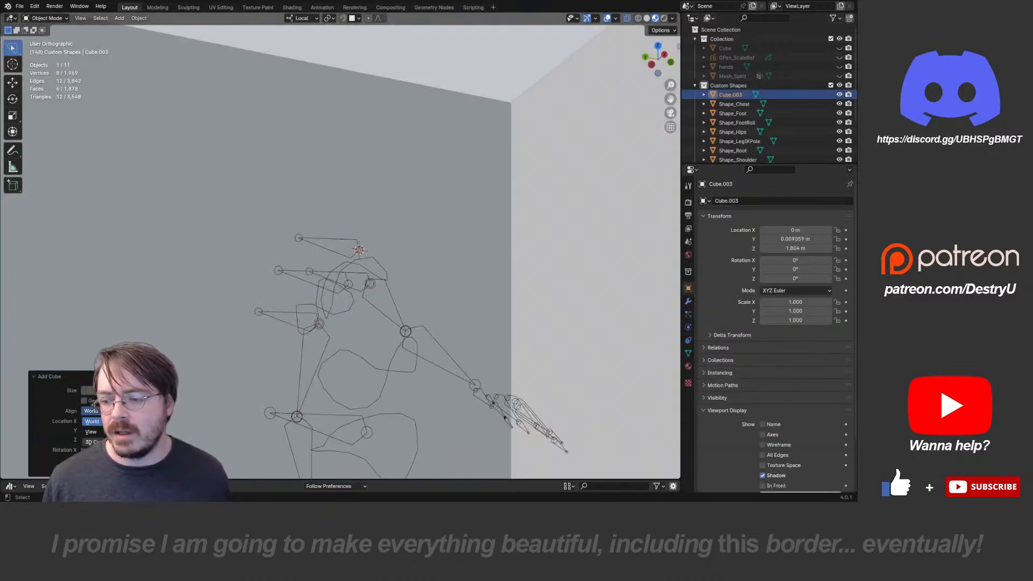
scroll(388, 146, down, 4)
key(Tab)
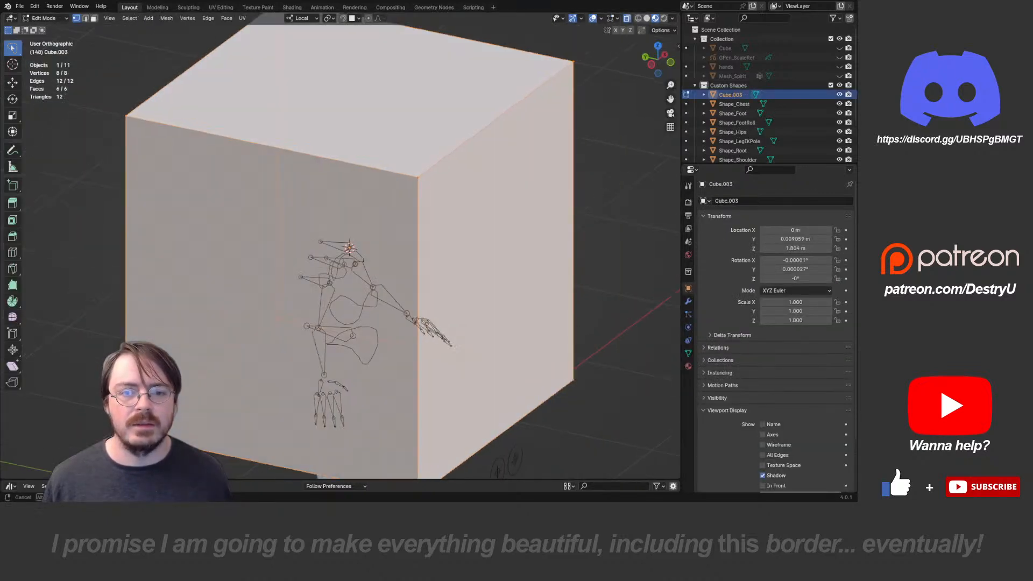
middle_drag(491, 174, 391, 160)
key(x)
click(391, 160)
- In right side view, enable snapping and place a single starting vertex on the side of the head
key(KP_3)
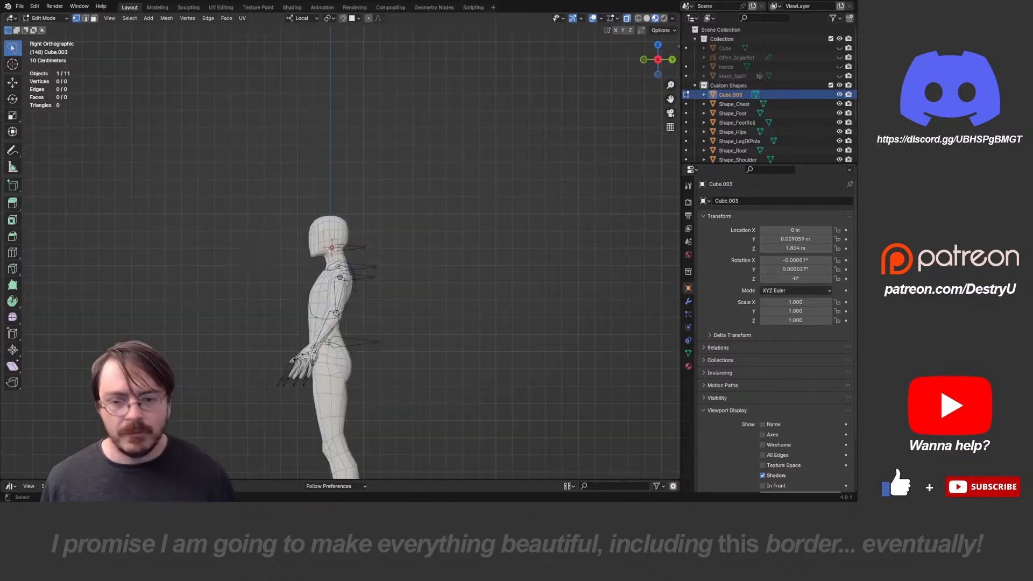
scroll(277, 260, up, 6)
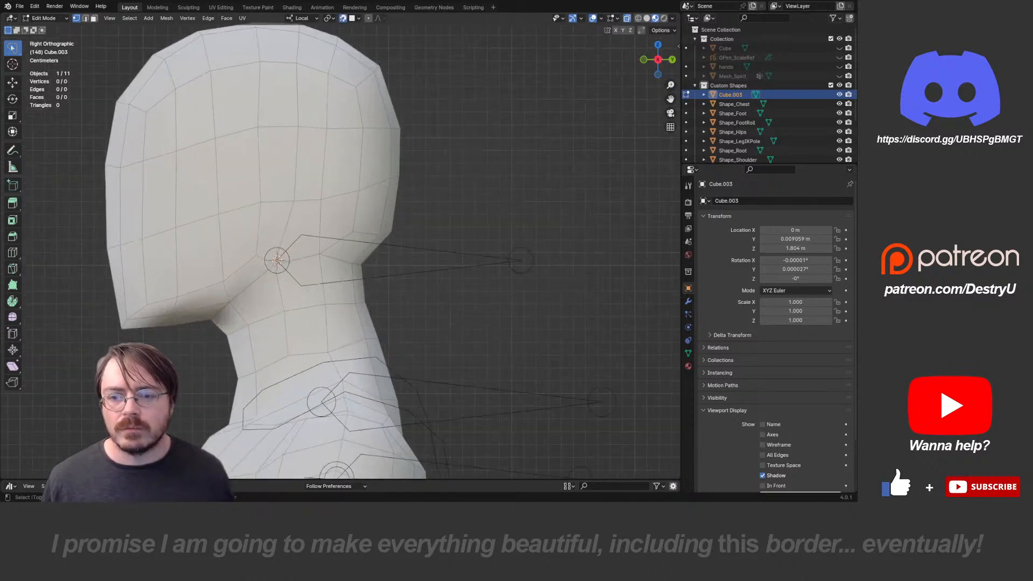
scroll(277, 260, down, 4)
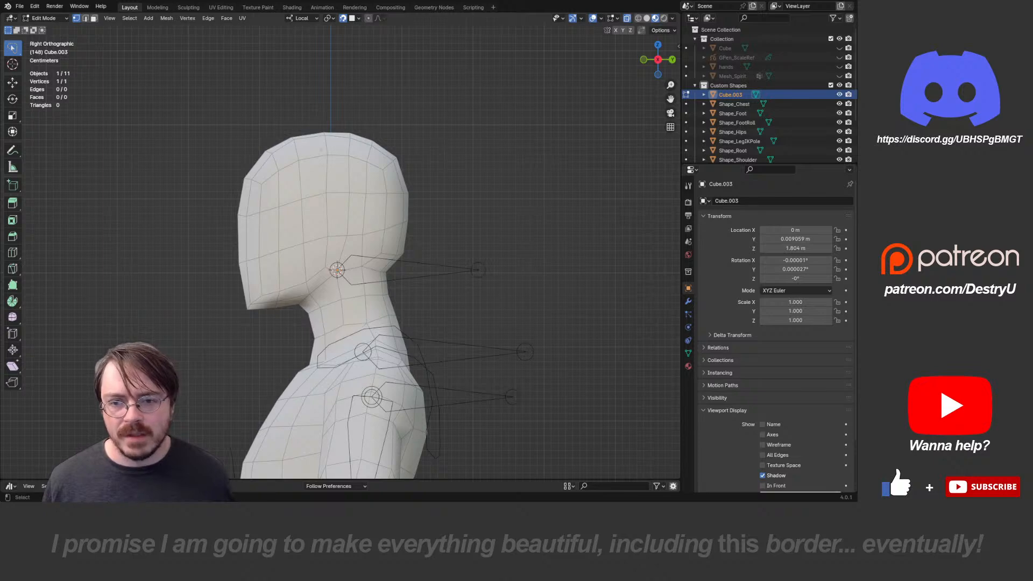
key(g)
click(321, 150)
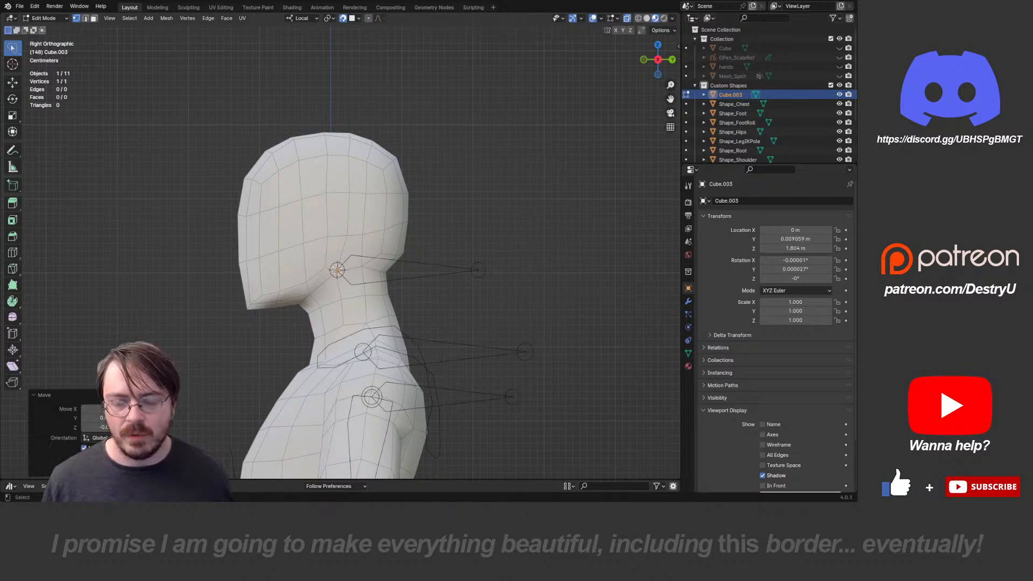
key(g)
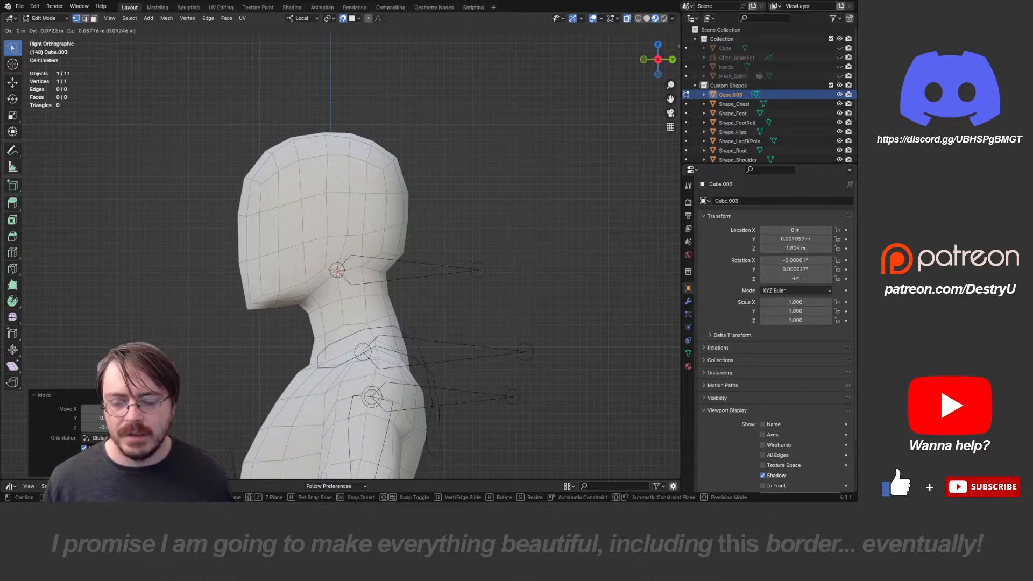
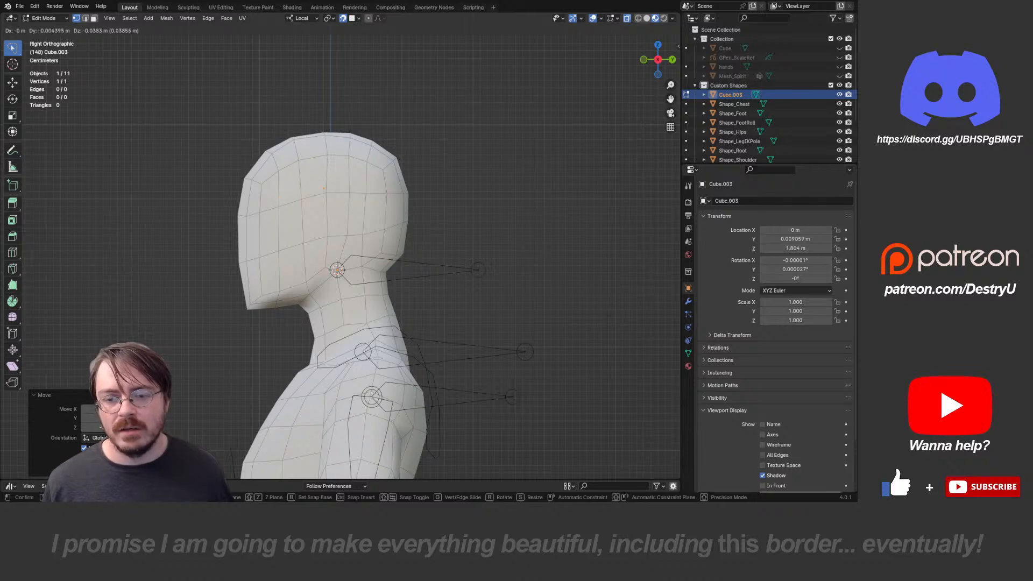
key(Return)
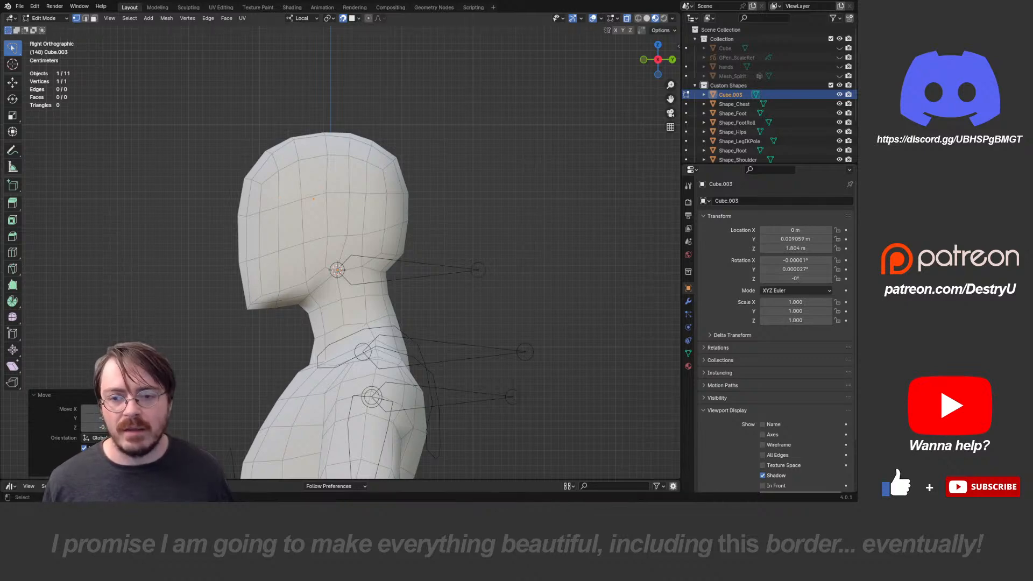
- Extrude three vertices from the starting vertex, snapped onto the side and back of the head
key(e)
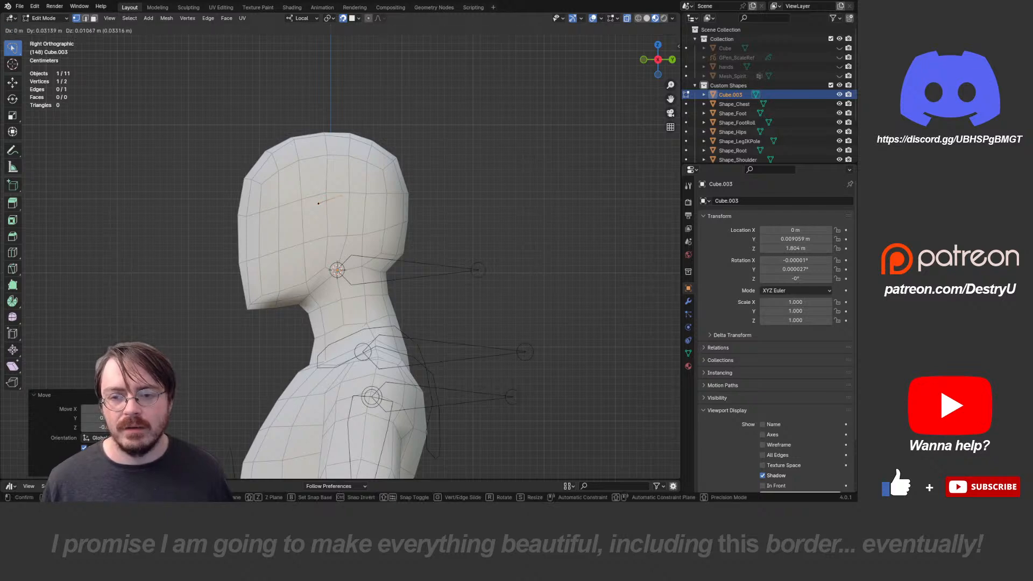
click(364, 193)
middle_drag(364, 192, 295, 194)
key(e)
click(329, 192)
key(e)
click(327, 191)
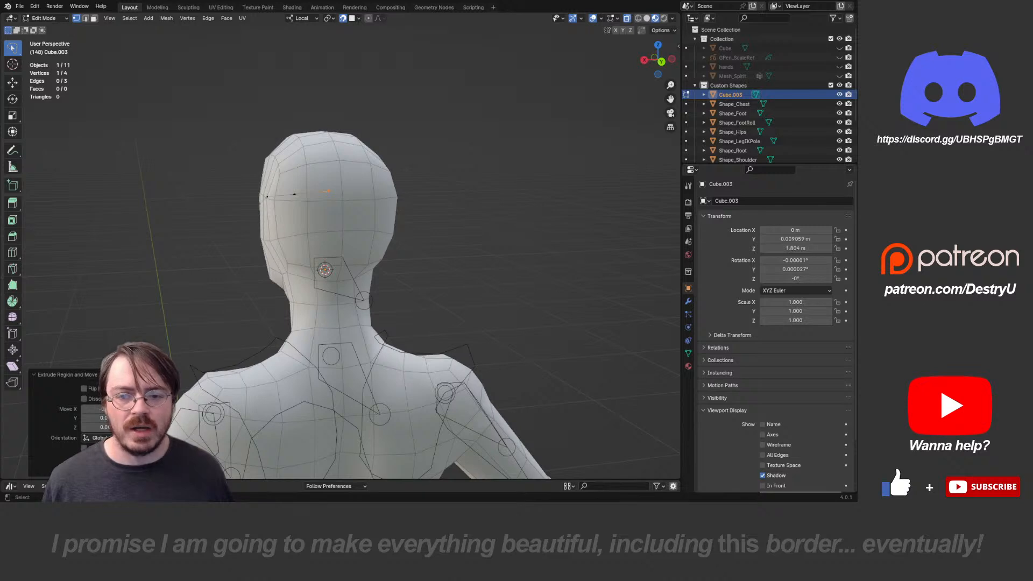
- Add a Mirror modifier to Cube.003
click(688, 302)
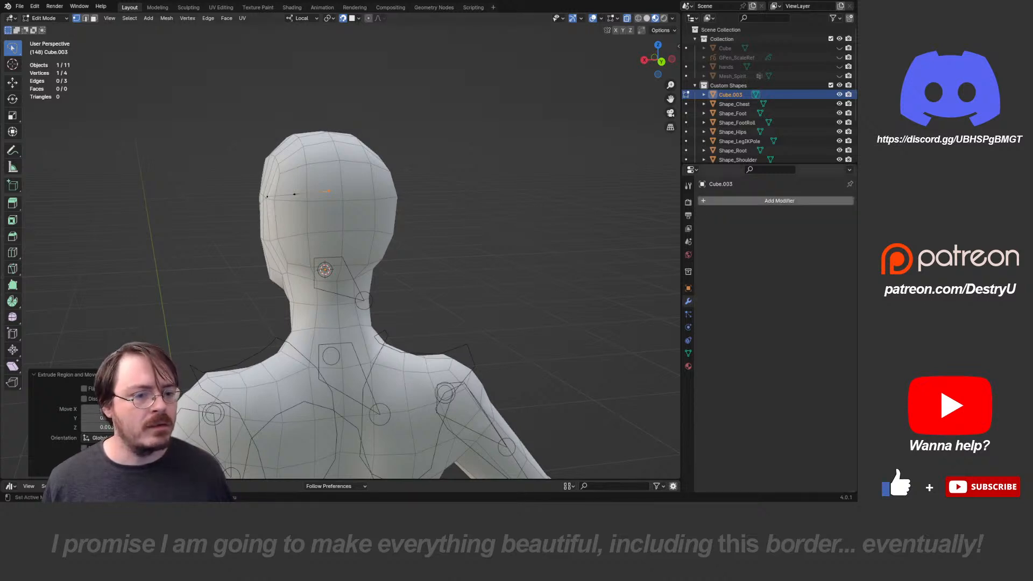
click(716, 201)
mouse_move(721, 200)
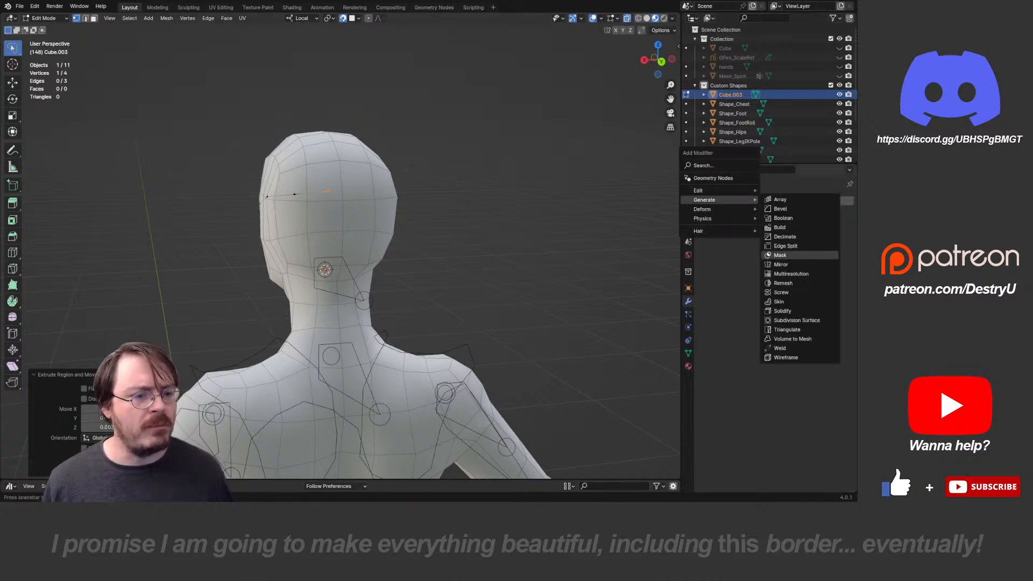
click(781, 265)
- Extrude three more vertices from the outline's front end, snapped along the side of the head toward the face
middle_drag(258, 216, 361, 215)
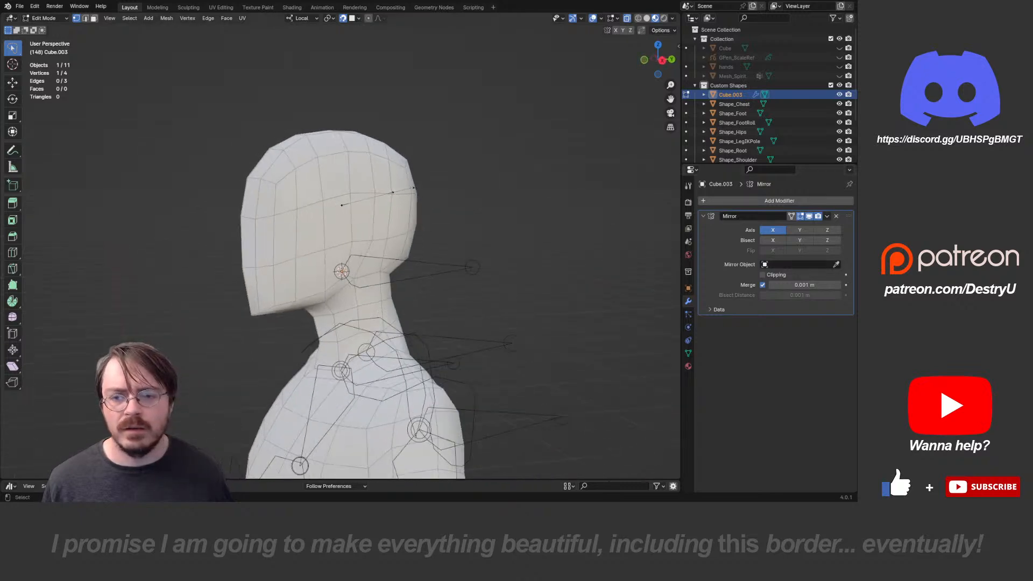
key(e)
click(305, 214)
key(e)
click(276, 220)
middle_drag(276, 220, 319, 223)
key(e)
click(311, 229)
- Extrude the outline's final front vertex, enable Clipping on the Mirror modifier, and snap the vertex to the centre of the face
key(e)
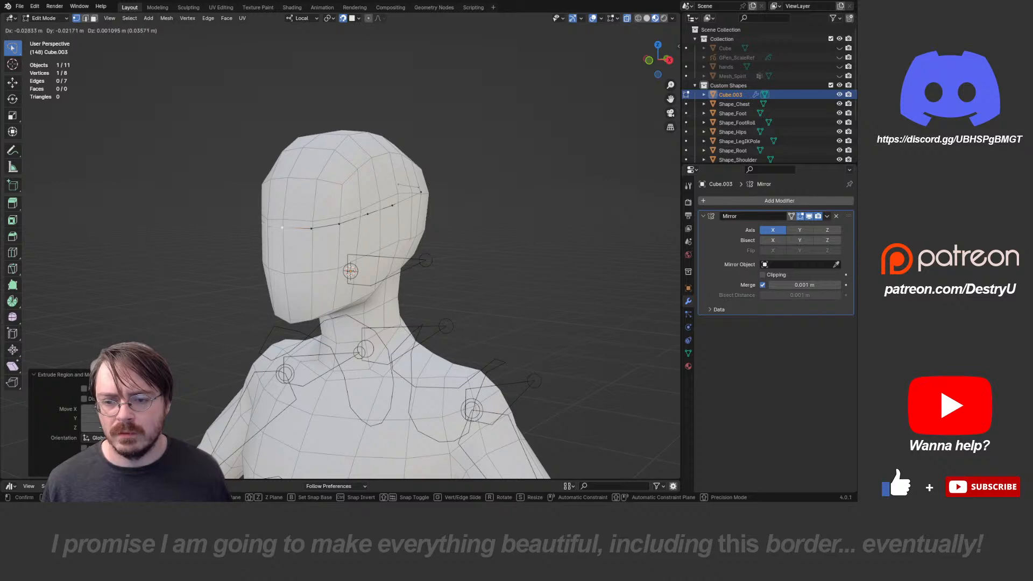
key(Escape)
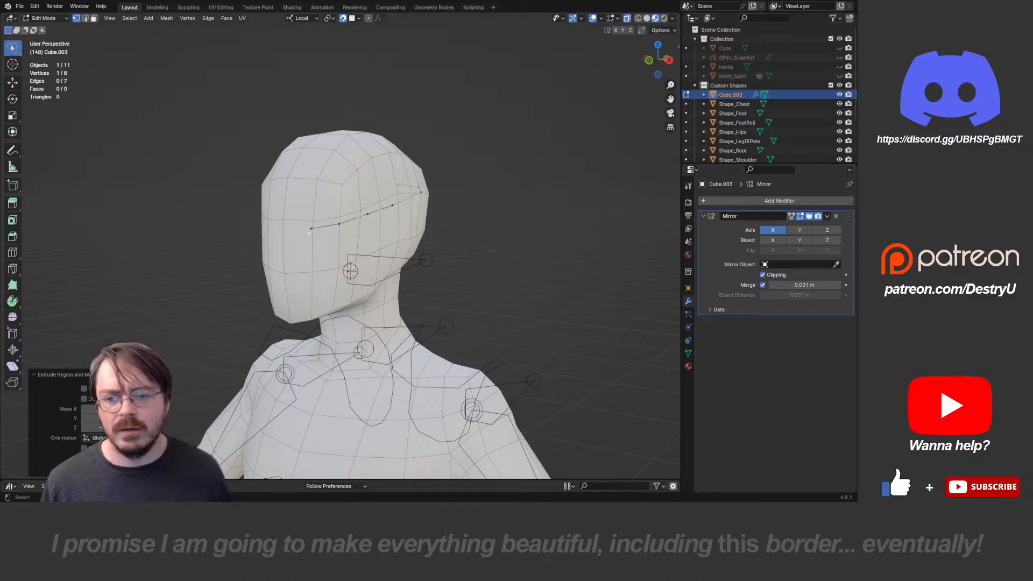
key(g)
click(284, 231)
key(g)
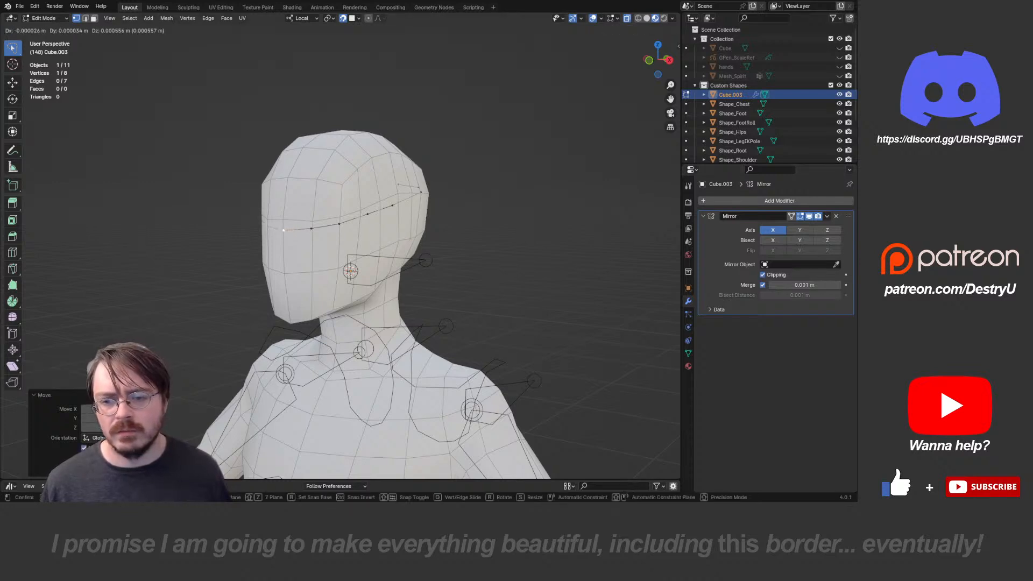
click(283, 228)
- Extrude the outline's rear end vertex and snap it to the centreline at the back of the head
middle_drag(283, 228, 167, 227)
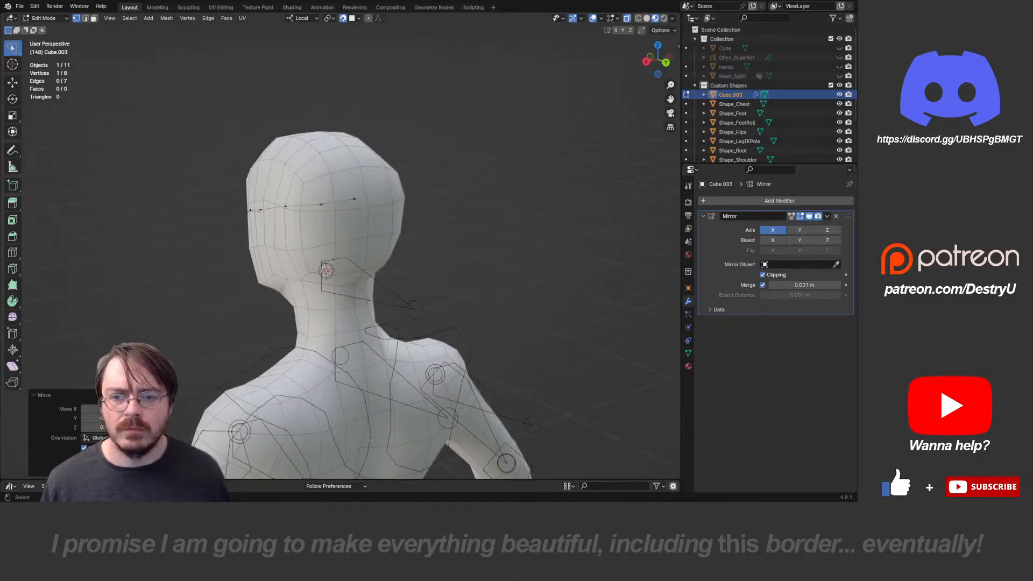
click(355, 199)
key(e)
click(366, 199)
key(g)
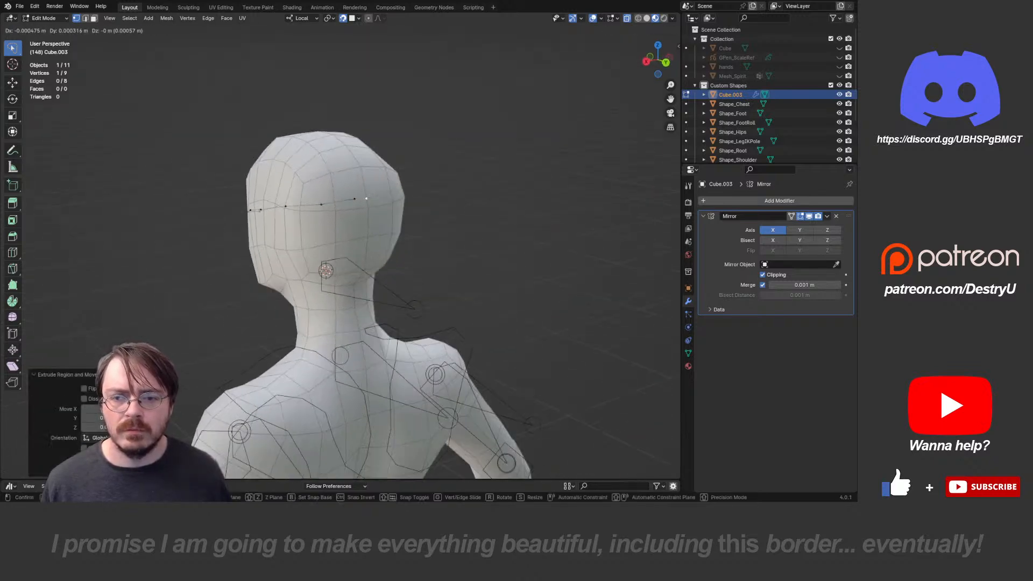
click(367, 199)
- Reposition the two outline vertices nearest the rear centreline to space them along the head surface
click(355, 199)
key(g)
click(347, 202)
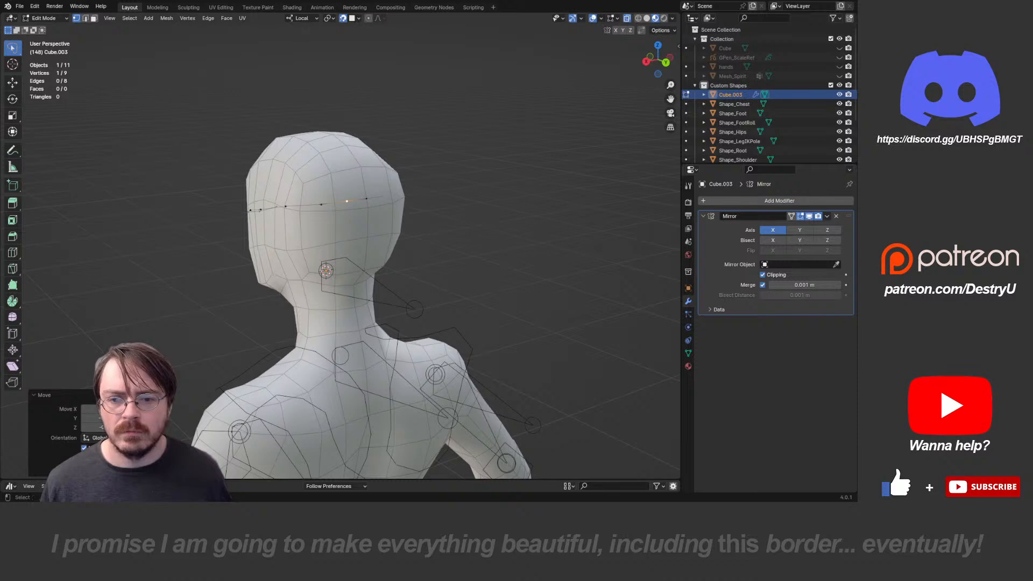
click(321, 205)
key(g)
click(322, 204)
- Loop-cut an additional vertex into the outline edge toward the back of the head and snap it to the surface
middle_drag(322, 205, 359, 202)
key(ctrl+r)
click(342, 203)
key(g)
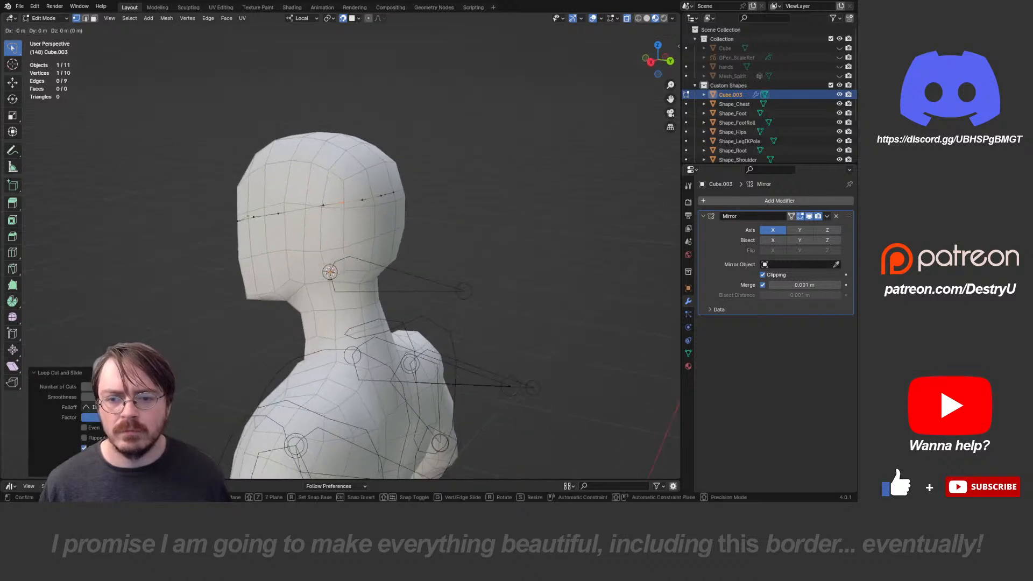
click(343, 203)
- Move the outline vertices along the side of the head forward one by one to even out their spacing
click(323, 205)
key(g)
click(315, 208)
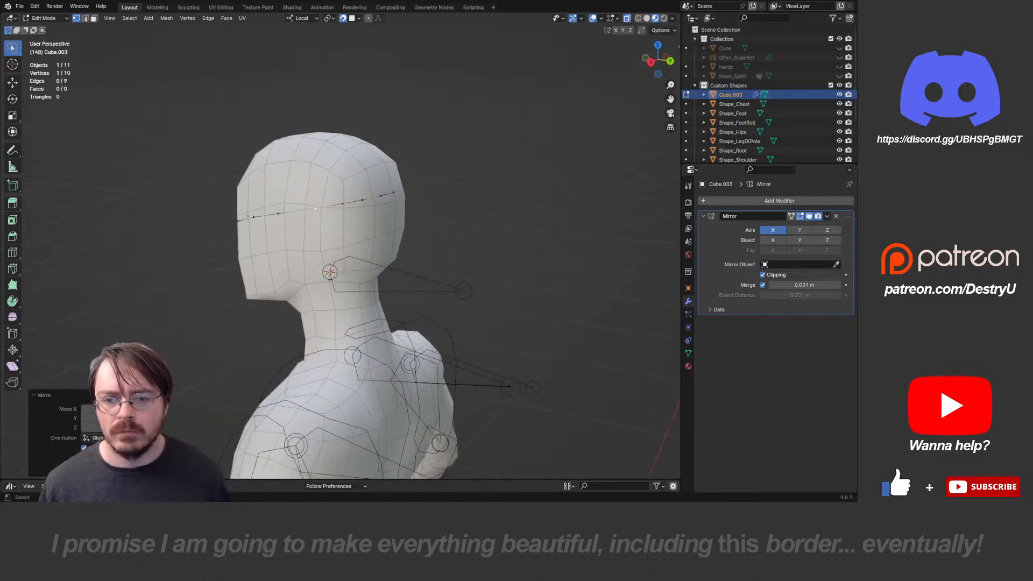
middle_drag(315, 208, 349, 204)
click(322, 208)
key(g)
click(317, 209)
click(284, 216)
key(g)
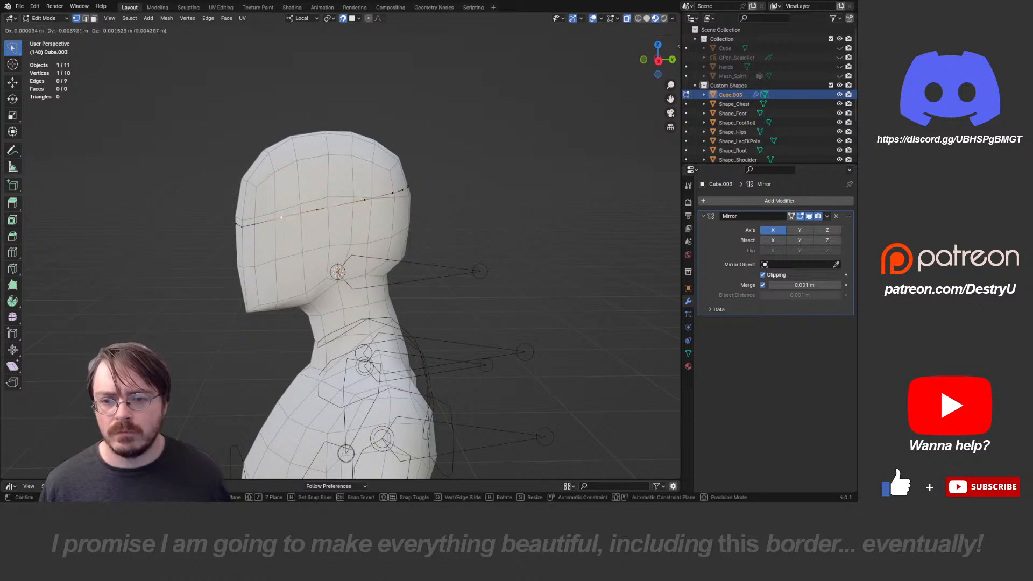
click(281, 218)
click(254, 225)
key(g)
click(253, 225)
- Return to Object Mode and apply the Mirror modifier on Cube.003
middle_drag(253, 225, 290, 238)
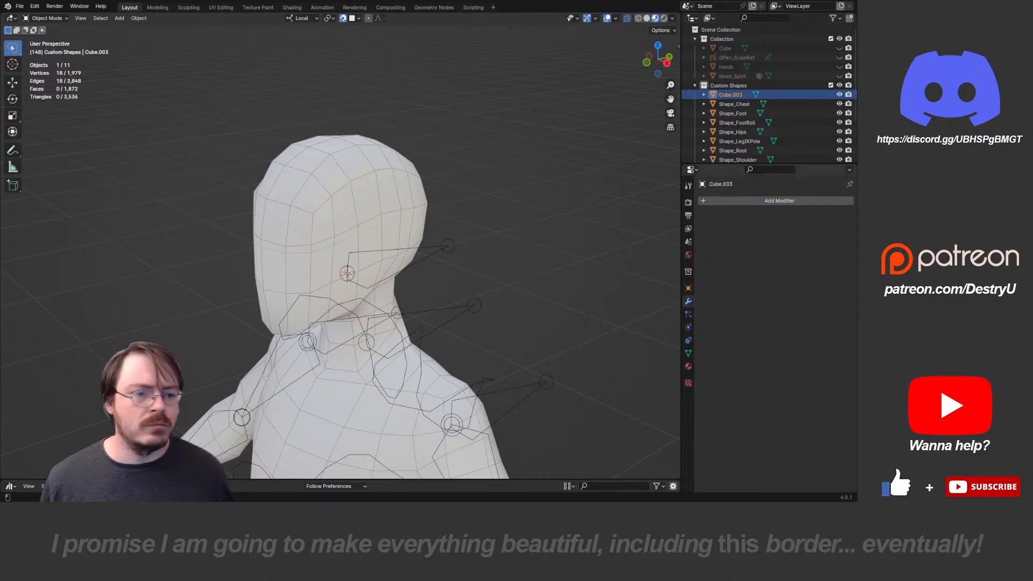
key(ctrl+a)
middle_drag(412, 241, 357, 275)
key(s)
click(490, 321)
key(ctrl+z)
- Scale the outline's geometry up so it surrounds the head with a gap, and return to Object Mode
key(s)
click(471, 313)
key(Tab)
- Select the armature and switch it to Pose Mode with the Ctrl_HeadLock bone active
click(456, 293)
key(Tab)
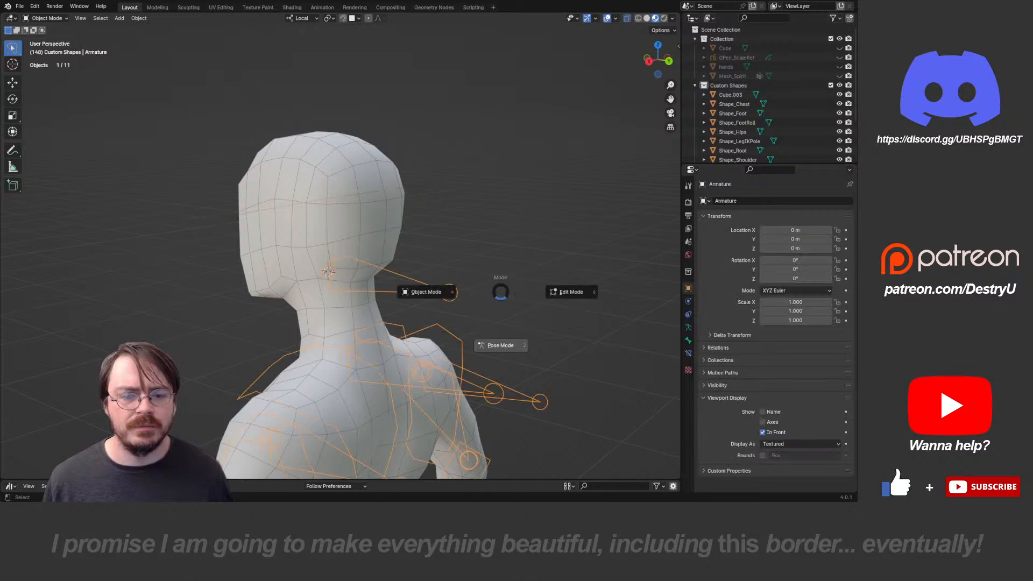
click(501, 335)
middle_drag(498, 326, 513, 332)
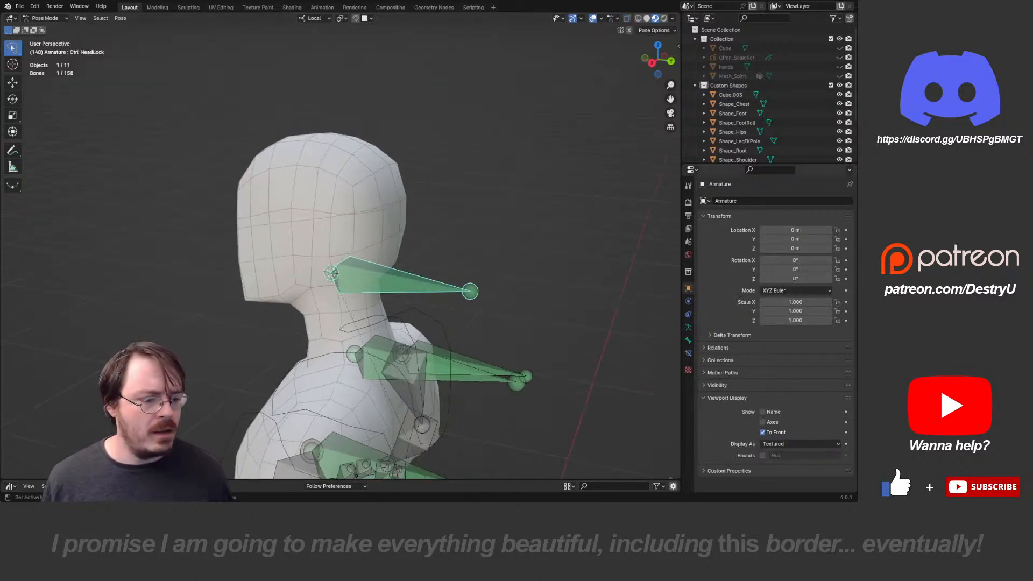
- Assign Cube.003 as the custom object of Ctrl_HeadLock and disable Scale to Bone Length
click(688, 340)
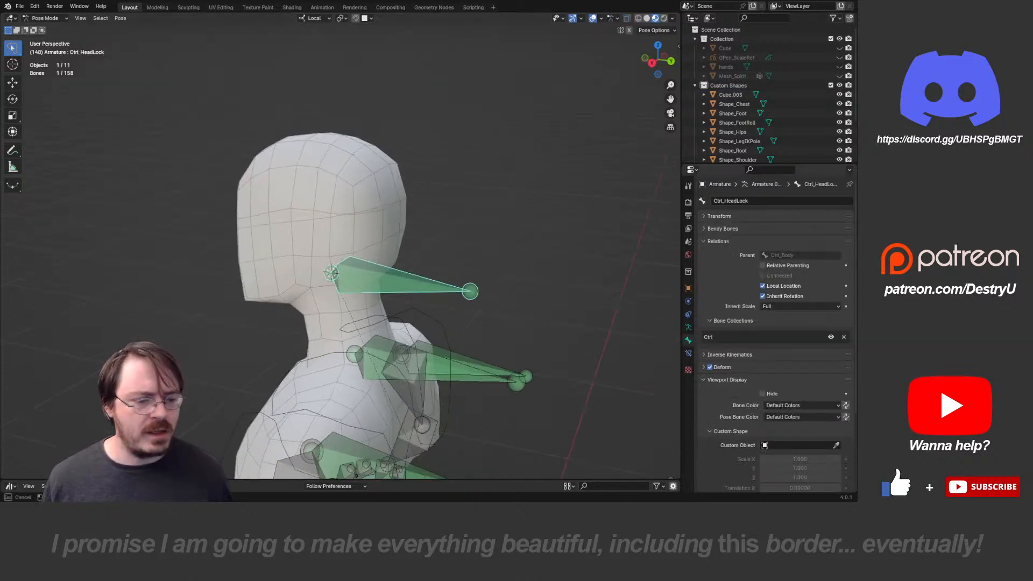
click(455, 177)
scroll(775, 376, down, 5)
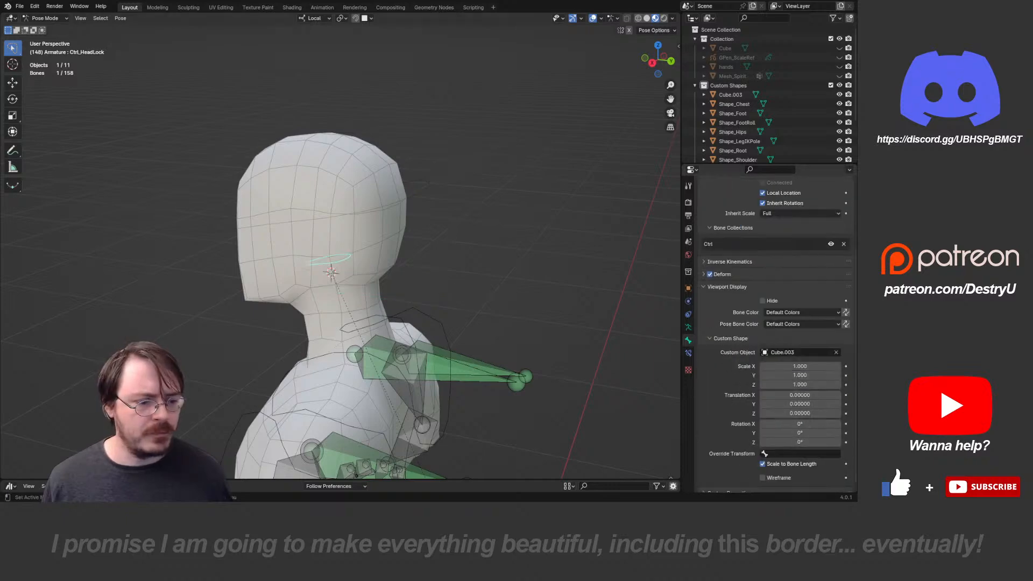
click(763, 464)
- Return the armature to Object Mode and check the head control shape against the other controls from behind
middle_drag(430, 280, 454, 209)
key(alt+a)
key(Tab)
click(431, 220)
scroll(431, 220, down, 4)
scroll(315, 228, down, 3)
shift+middle_drag(455, 263, 221, 240)
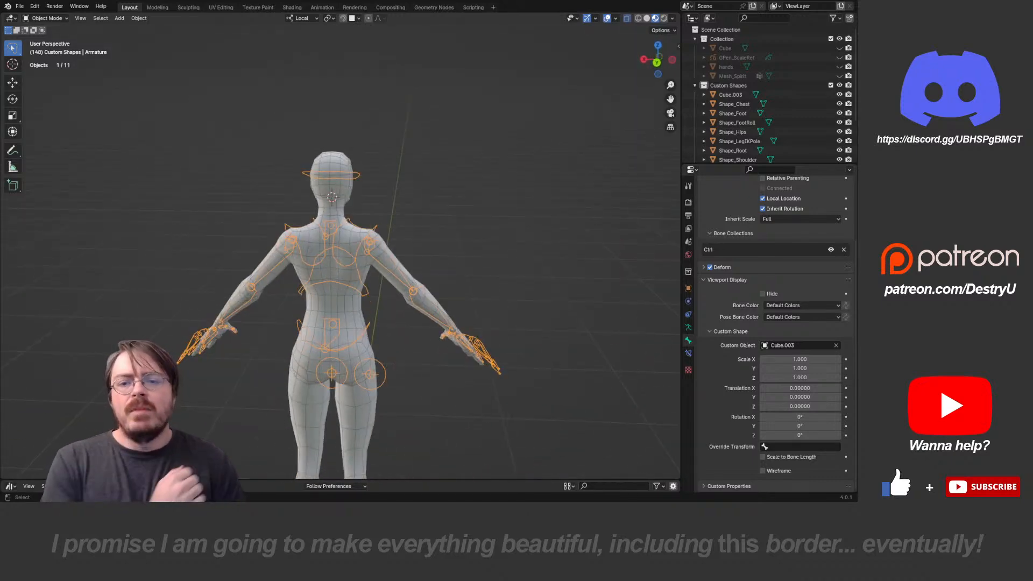
scroll(340, 248, up, 4)
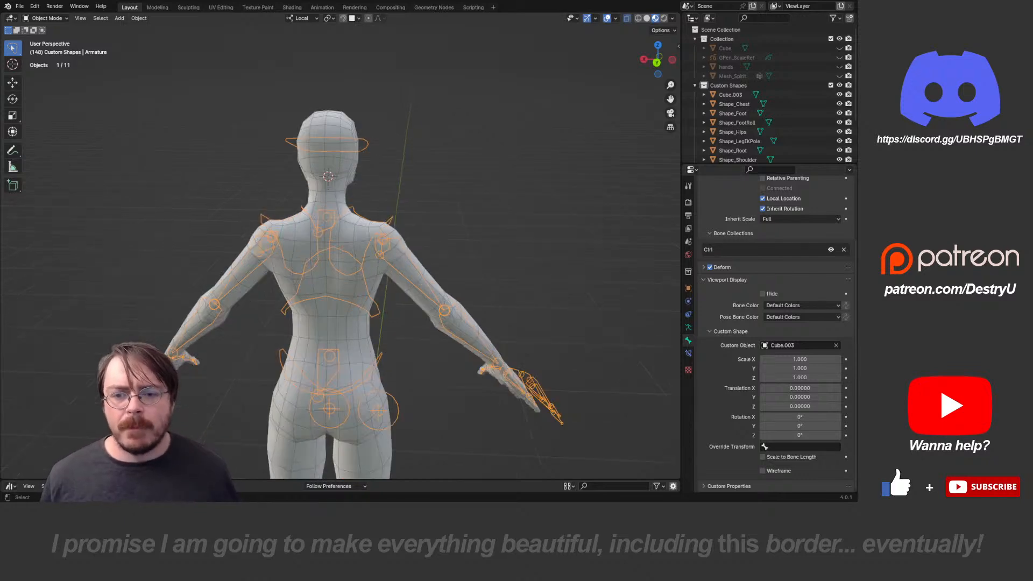
- Select the head outline object and rename Cube.003 as Shape_Head
key(alt+a)
middle_drag(296, 256, 482, 312)
click(418, 281)
double_click(730, 95)
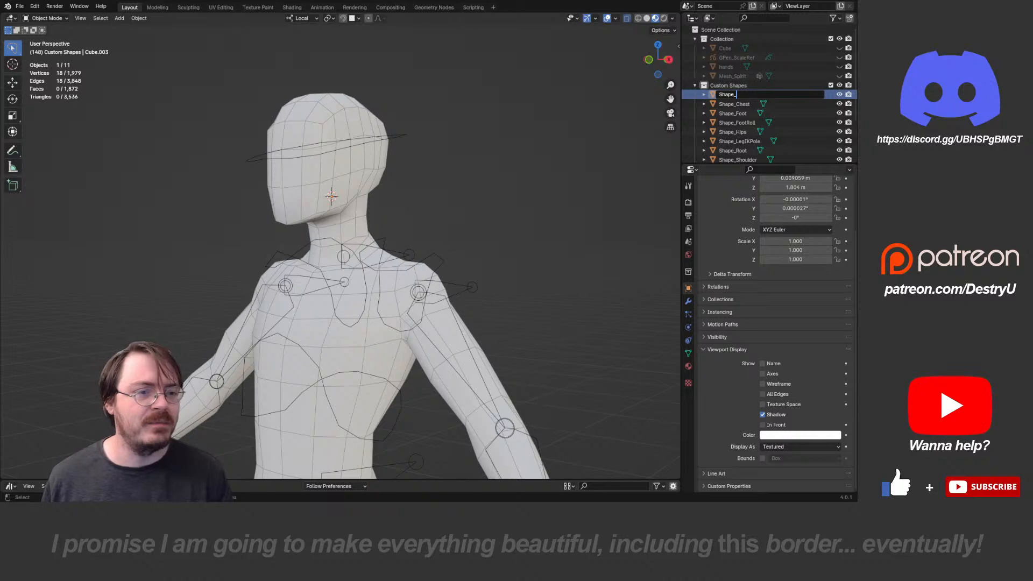
key(Return)
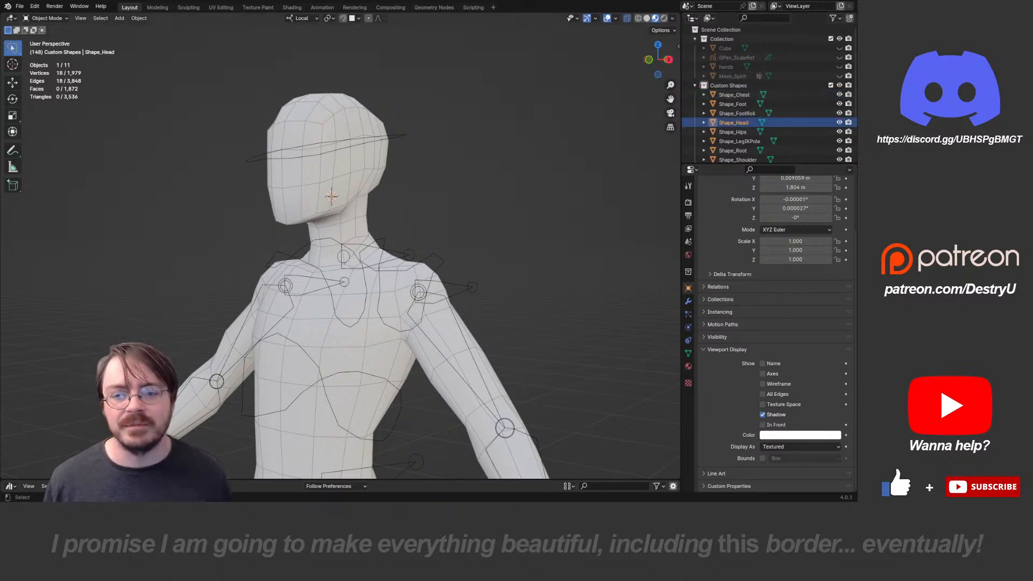
- Select the Ctrl_NeckLock bone in the armature's Pose Mode and snap the 3D cursor to it
middle_drag(419, 141, 386, 149)
click(380, 143)
key(ctrl+Tab)
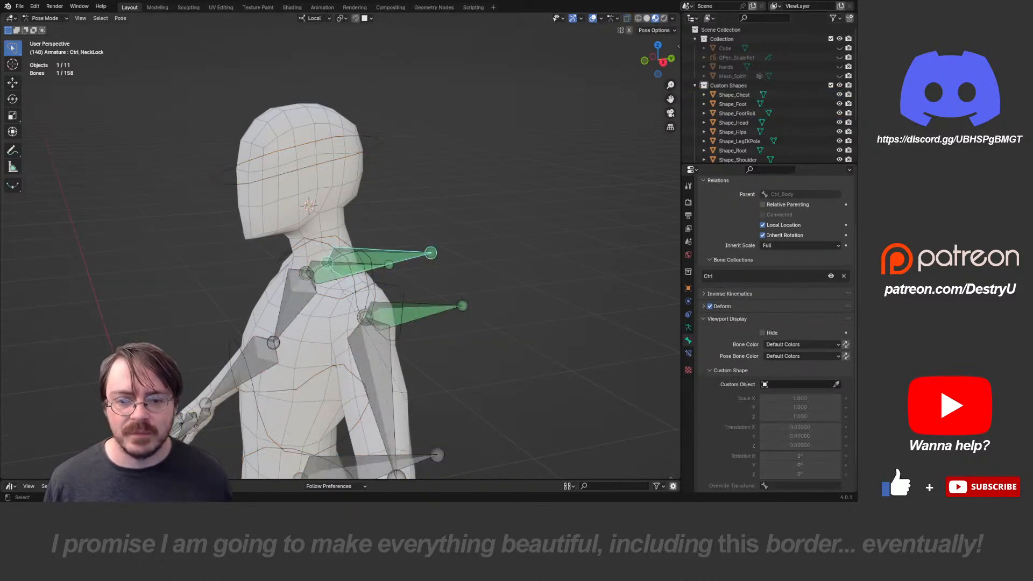
key(KP_7)
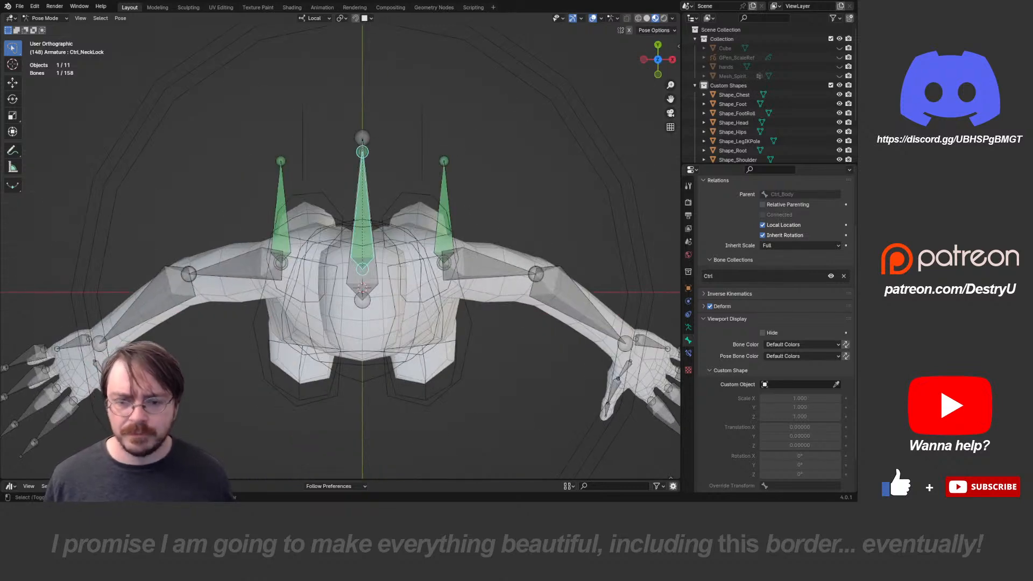
key(shift+s)
click(409, 287)
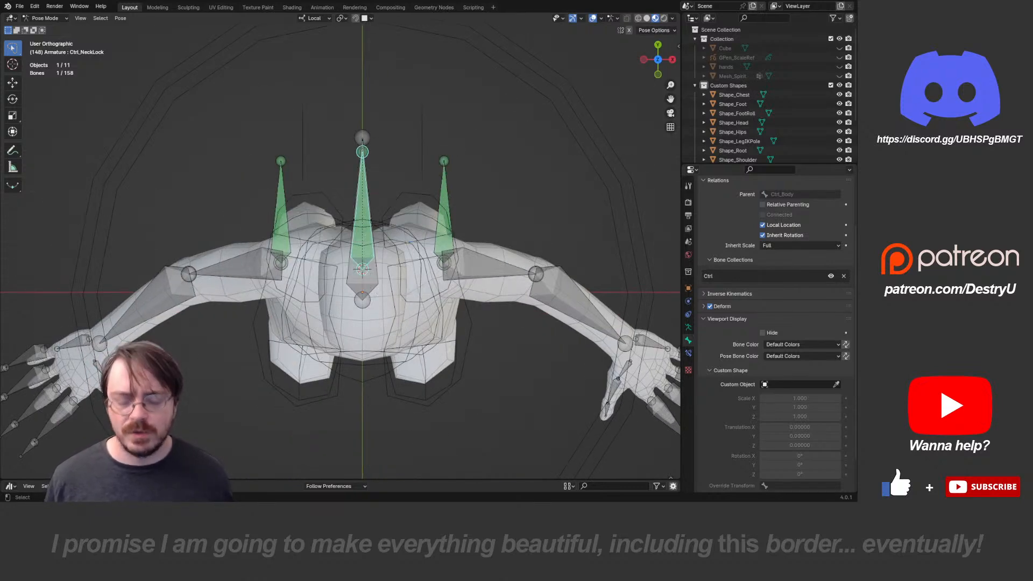
- In Object Mode, add a mesh circle at the neck bone and align it to the 3D cursor
key(ctrl+Tab)
key(KP_3)
key(shift+a)
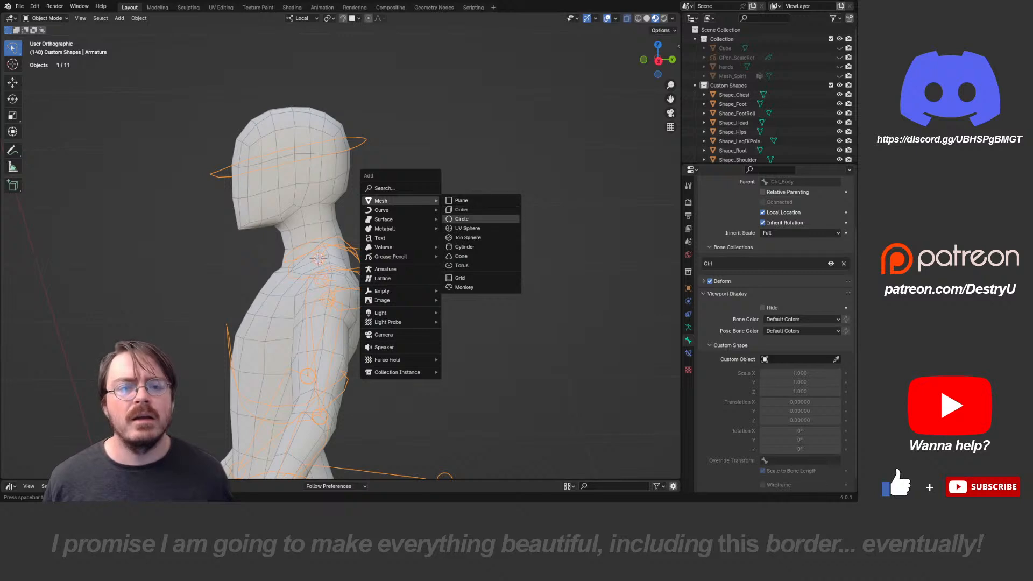
click(462, 219)
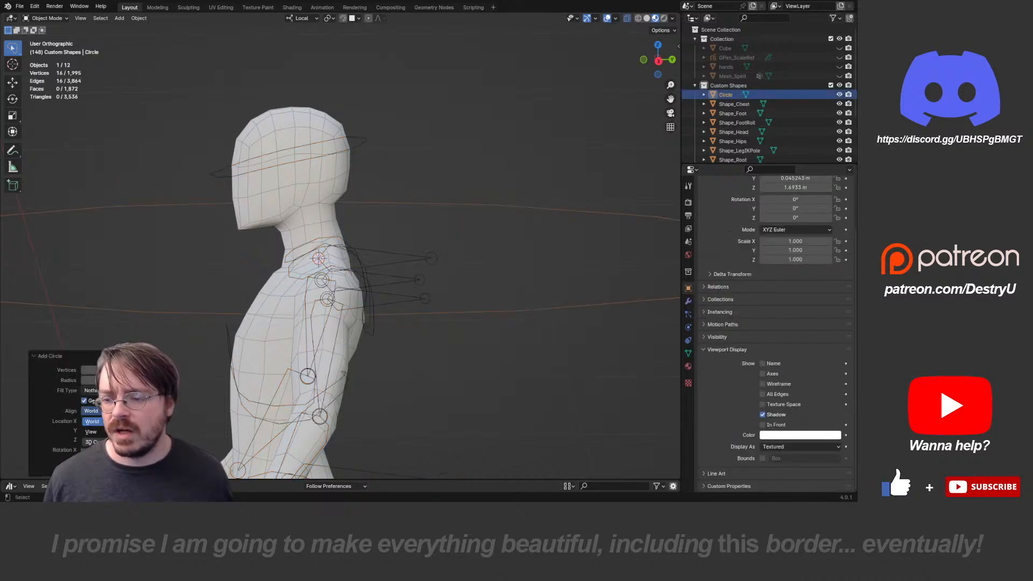
shift+scroll(339, 248, down, 3)
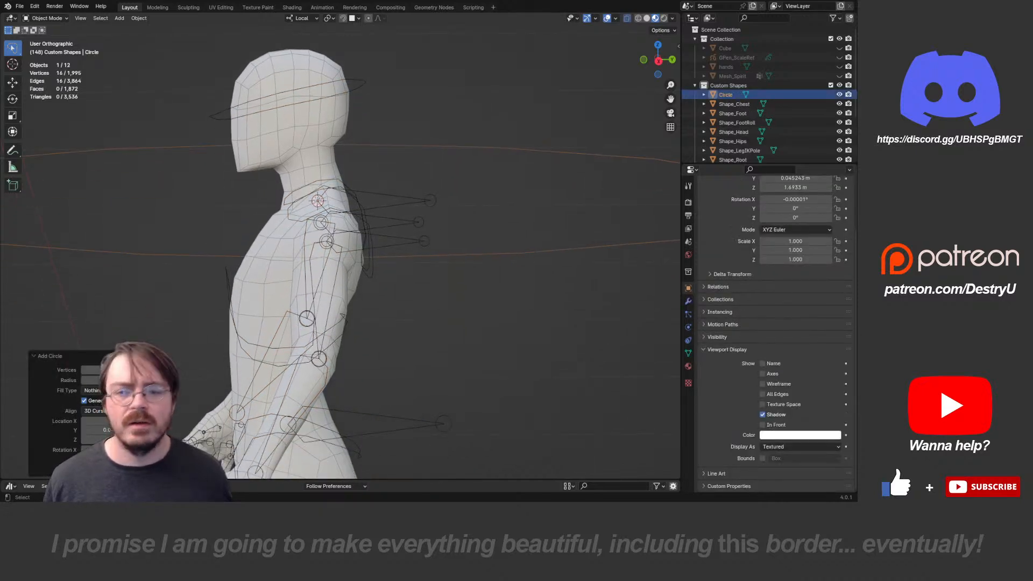
- Enter Edit Mode on the circle and delete all its vertices
scroll(344, 239, down, 3)
key(ctrl+Tab)
key(Escape)
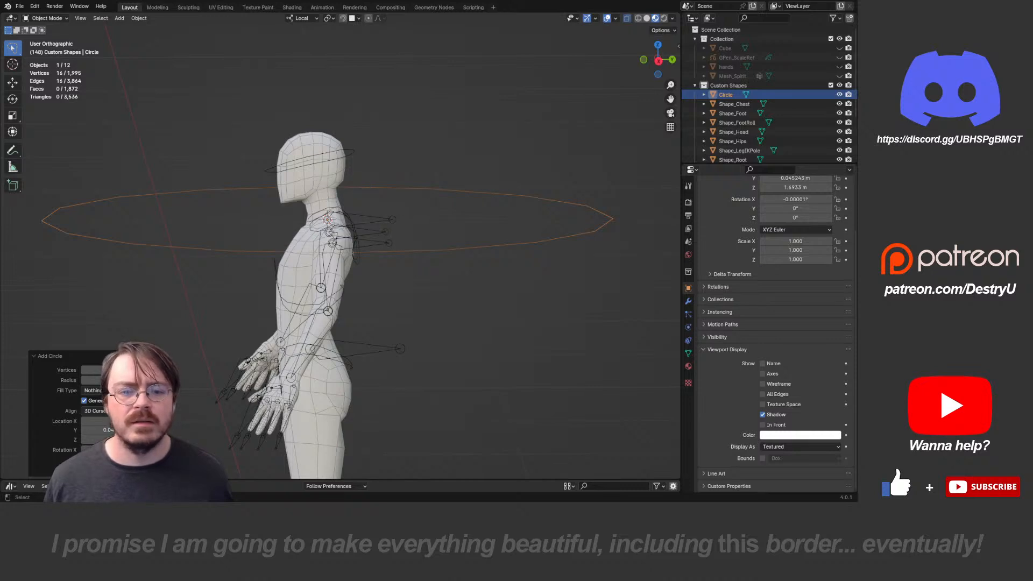
key(ctrl+Tab)
click(516, 229)
key(x)
click(515, 227)
- Add a mesh circle inside the emptied object at the neck bone and scale it down in side view
scroll(516, 226, up, 3)
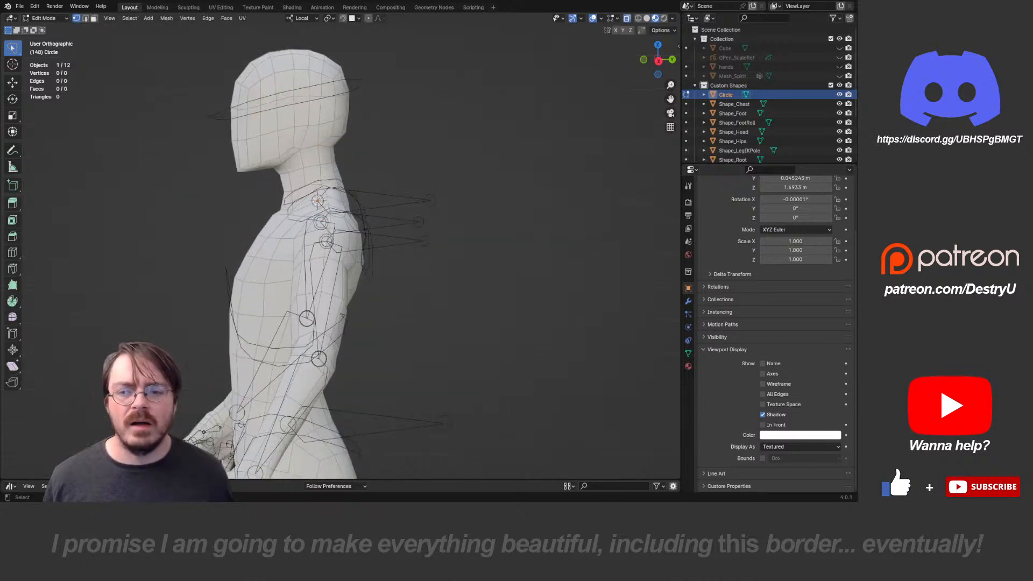
shift+middle_drag(341, 226, 349, 250)
scroll(341, 252, up, 2)
scroll(341, 251, up, 3)
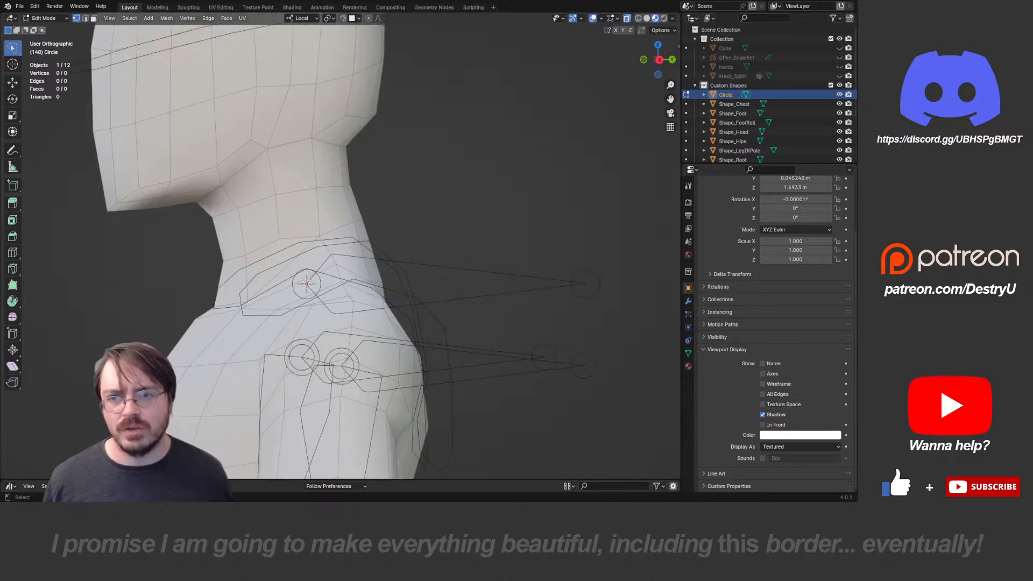
scroll(340, 252, down, 5)
key(KP_1)
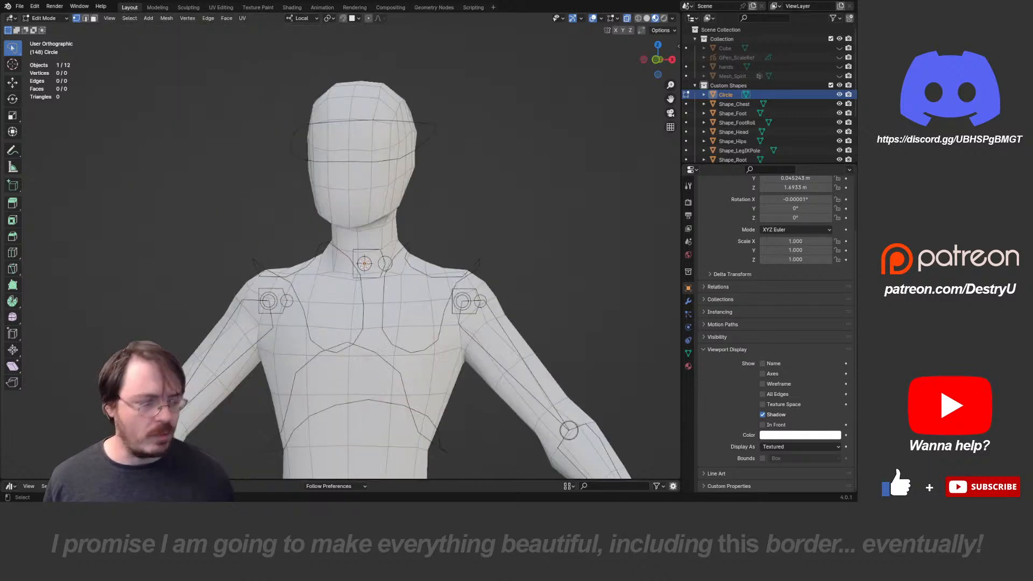
key(KP_3)
scroll(341, 252, down, 3)
scroll(301, 277, down, 5)
key(shift+a)
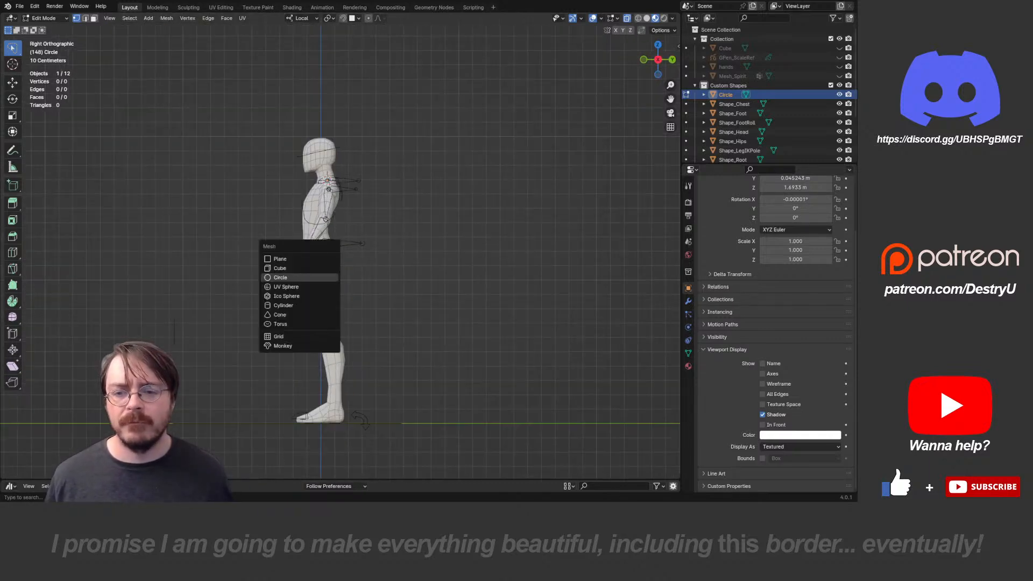
click(280, 277)
key(s)
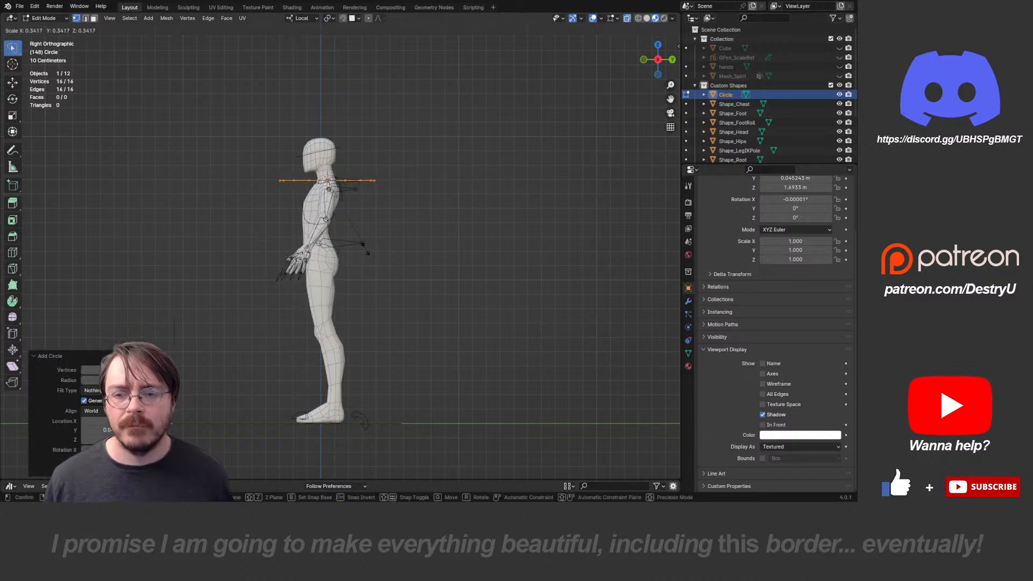
key(Return)
- Raise the circle onto the neck, tilt it to match the neck's angle and scale it to about 0.41
shift+middle_drag(421, 295, 430, 385)
scroll(430, 384, up, 7)
key(g)
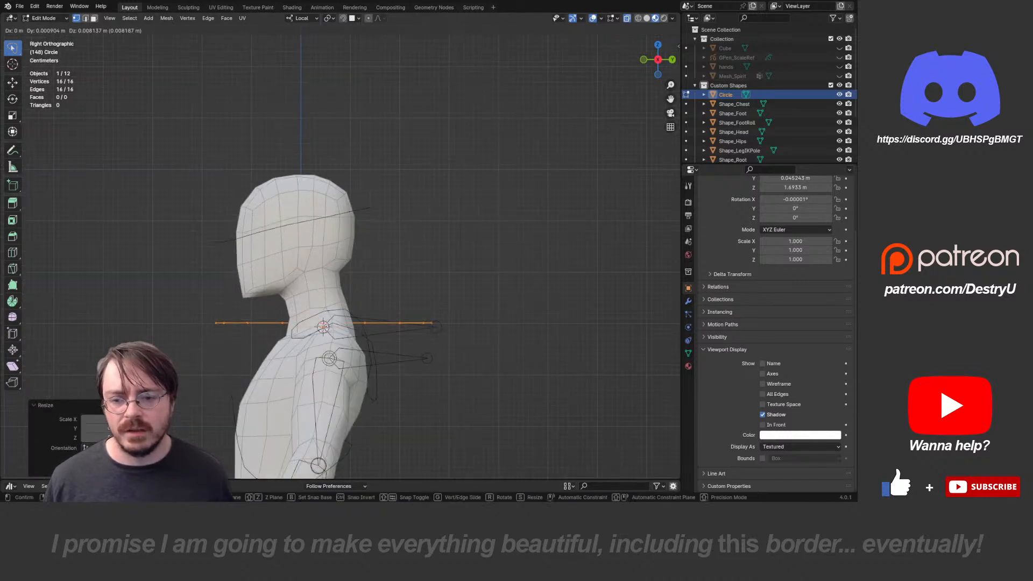
click(430, 356)
key(r)
click(434, 342)
key(s)
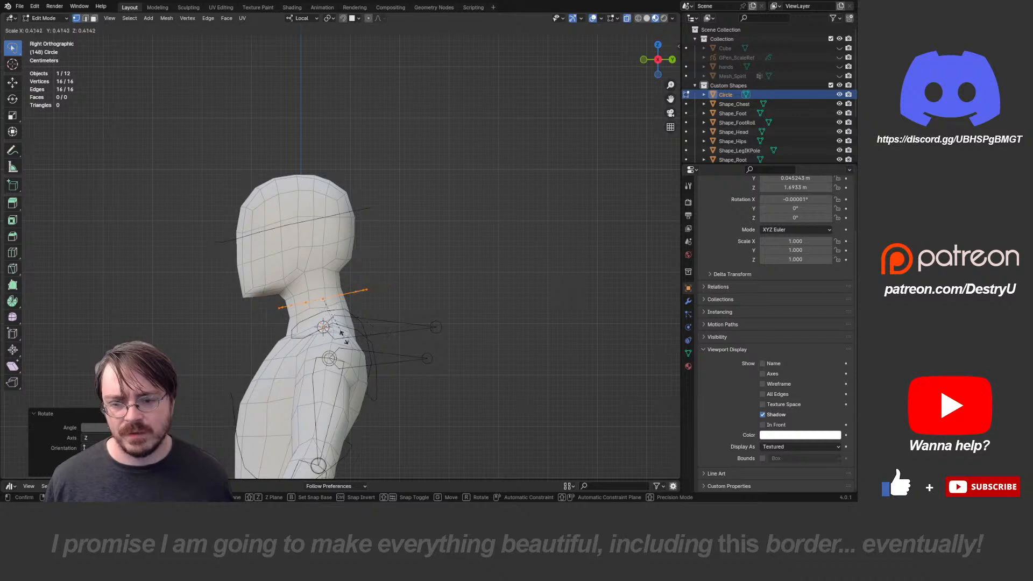
click(341, 332)
key(g)
key(Return)
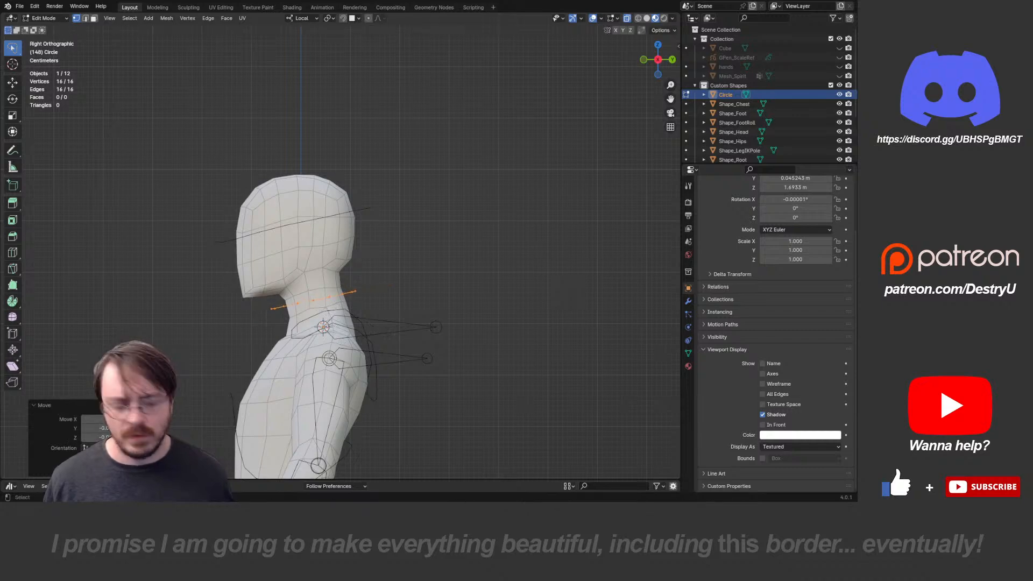
- Fine-tune the neck ring's tilt in side view and leave Edit Mode
key(KP_1)
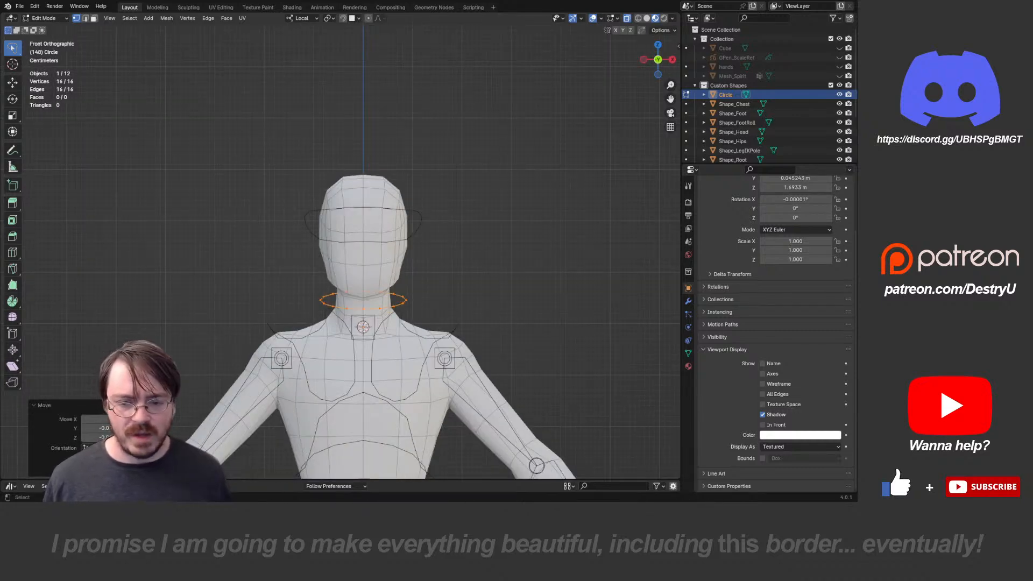
key(KP_3)
key(r)
click(464, 291)
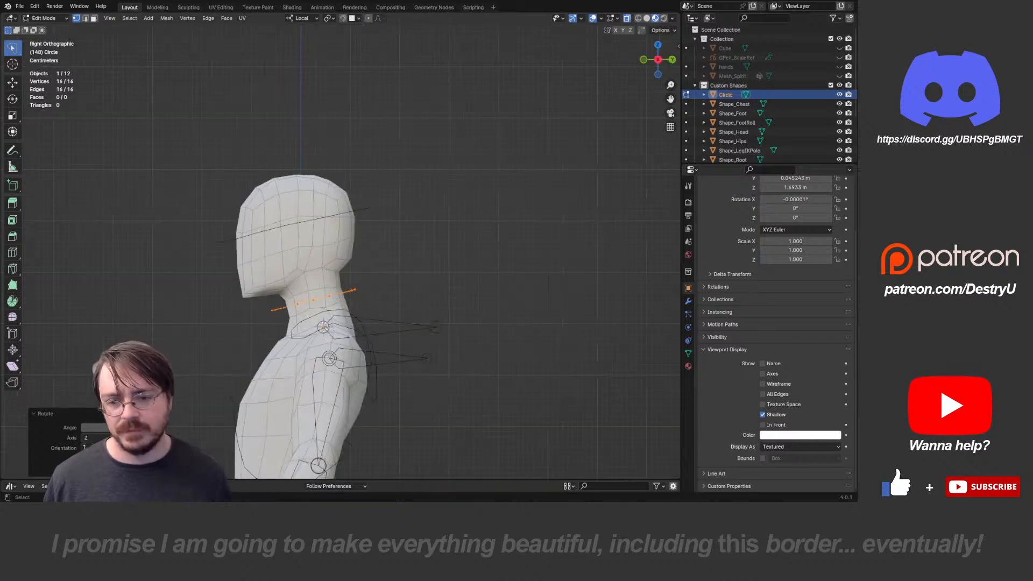
click(464, 292)
mouse_move(464, 292)
middle_down()
mouse_move(519, 302)
mouse_move(461, 328)
mouse_move(472, 295)
middle_up()
key(Tab)
- Assign the Circle object as the custom shape of the Ctrl_NeckLock bone
click(378, 299)
shift+middle_drag(377, 300, 370, 248)
scroll(370, 249, up, 4)
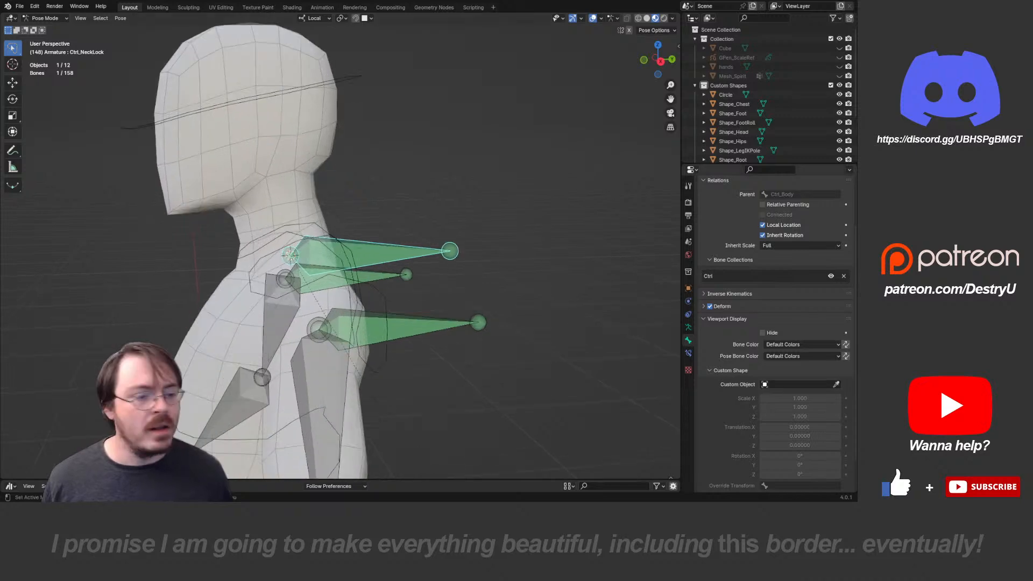
click(291, 255)
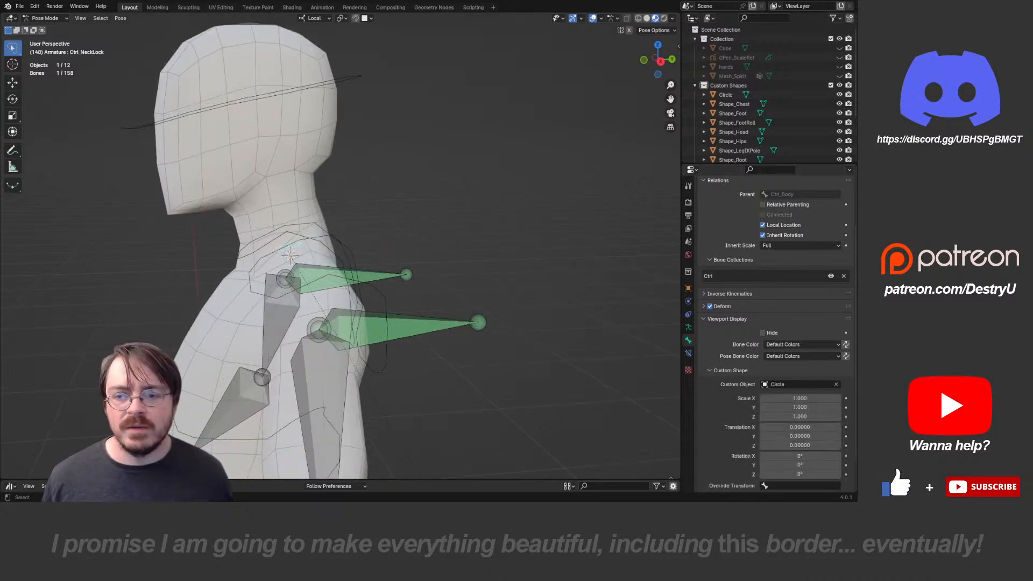
middle_drag(290, 256, 301, 285)
scroll(775, 377, down, 2)
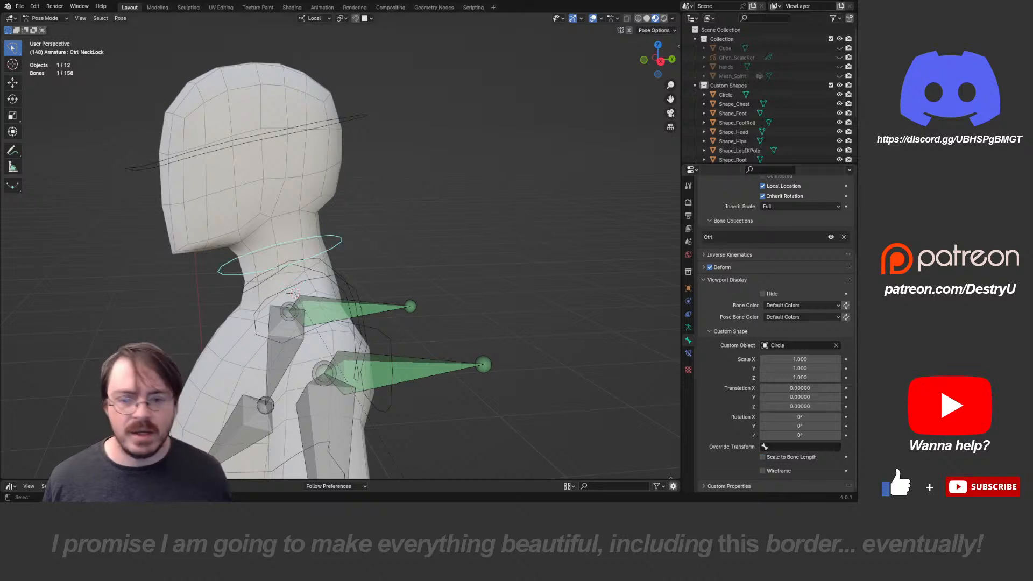
- Rename the Circle object as Shape_Neck
double_click(726, 95)
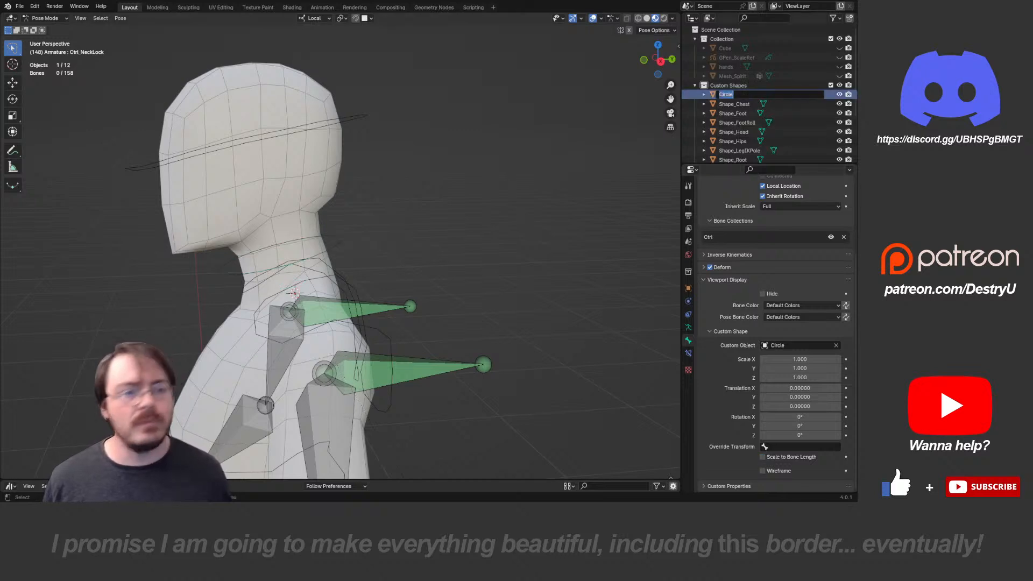
text(Shape_Ne)
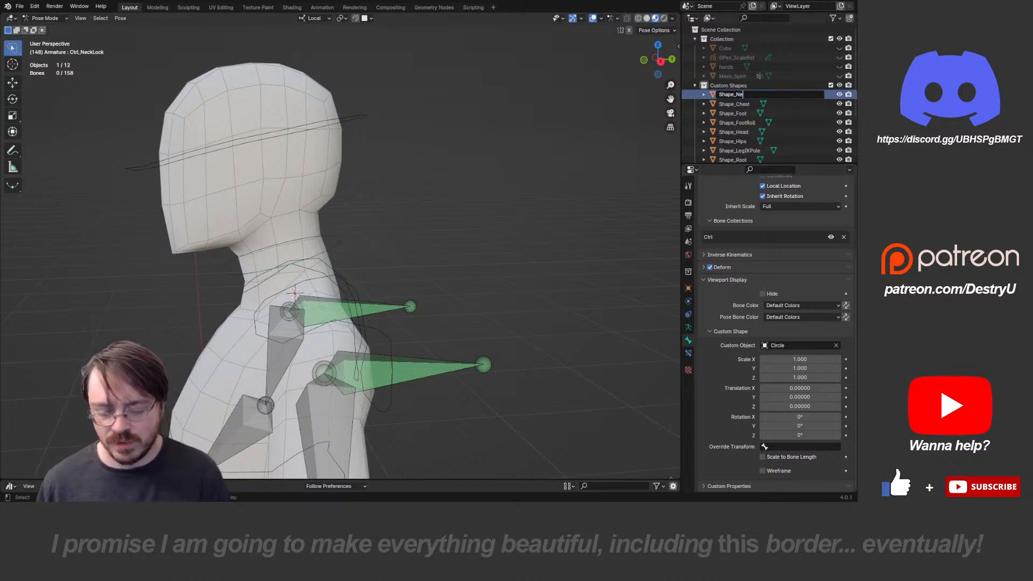
text(ck)
key(Return)
scroll(323, 270, down, 4)
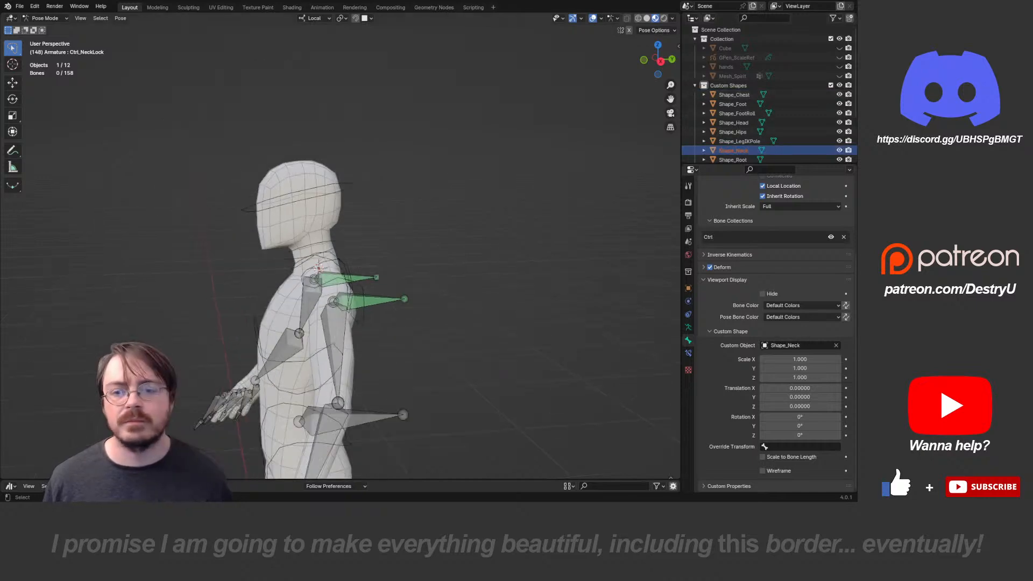
- Switch to Object Mode, select the armature again and return it to Pose Mode
middle_drag(301, 269, 307, 305)
key(ctrl+Tab)
scroll(366, 269, down, 3)
click(355, 304)
click(313, 261)
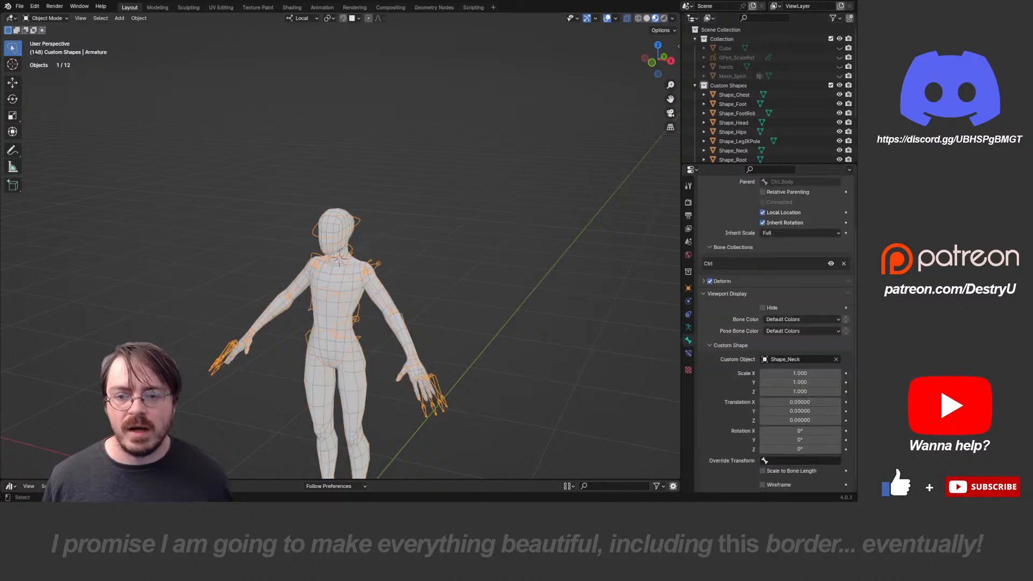
key(ctrl+Tab)
middle_drag(339, 263, 344, 215)
scroll(331, 253, up, 3)
- Test the Ctrl_HeadLock and Ctrl_NeckLock controls by rotating each one, and select all bones to reset the pose
key(r)
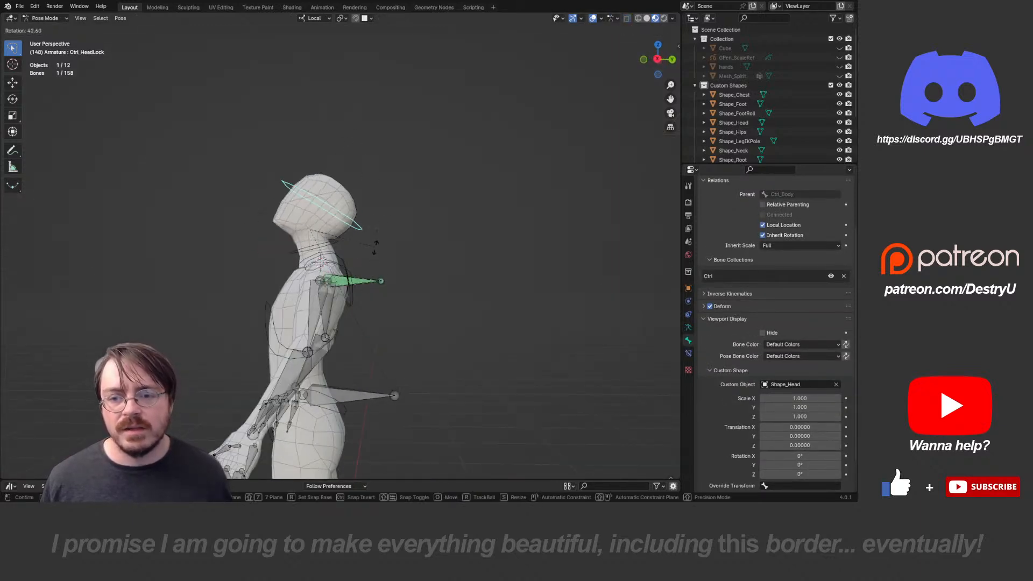
click(376, 242)
click(338, 244)
key(r)
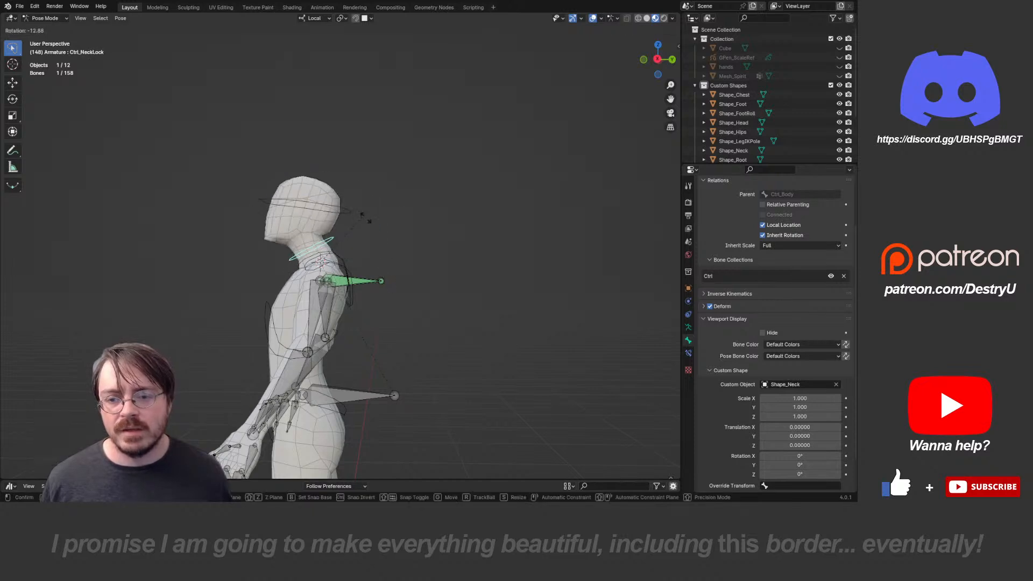
right_click(363, 217)
key(a)
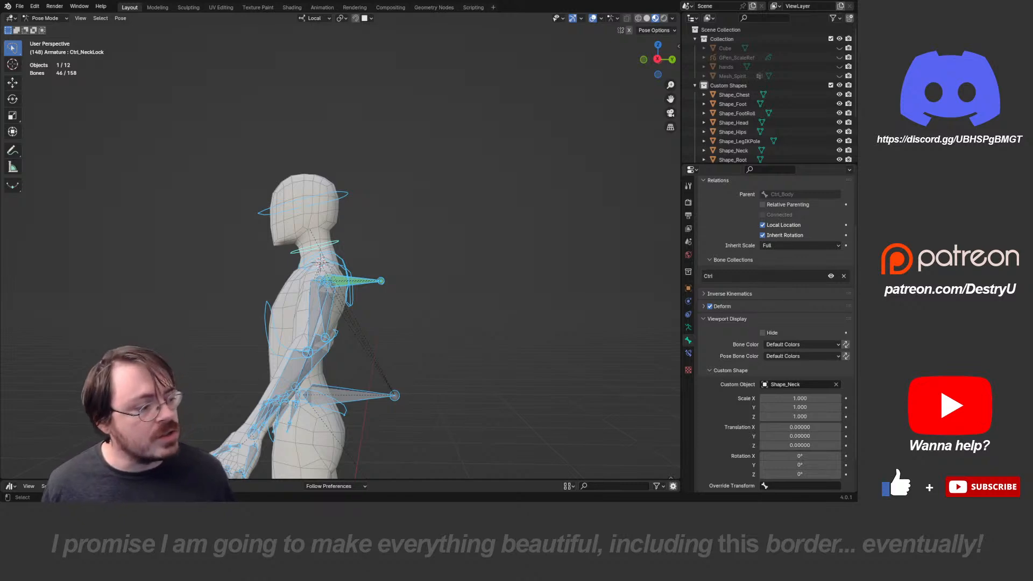
- Examine the rig's arms, hands and legs for controls that still need custom shapes
middle_drag(364, 217, 401, 132)
middle_drag(401, 132, 464, 136)
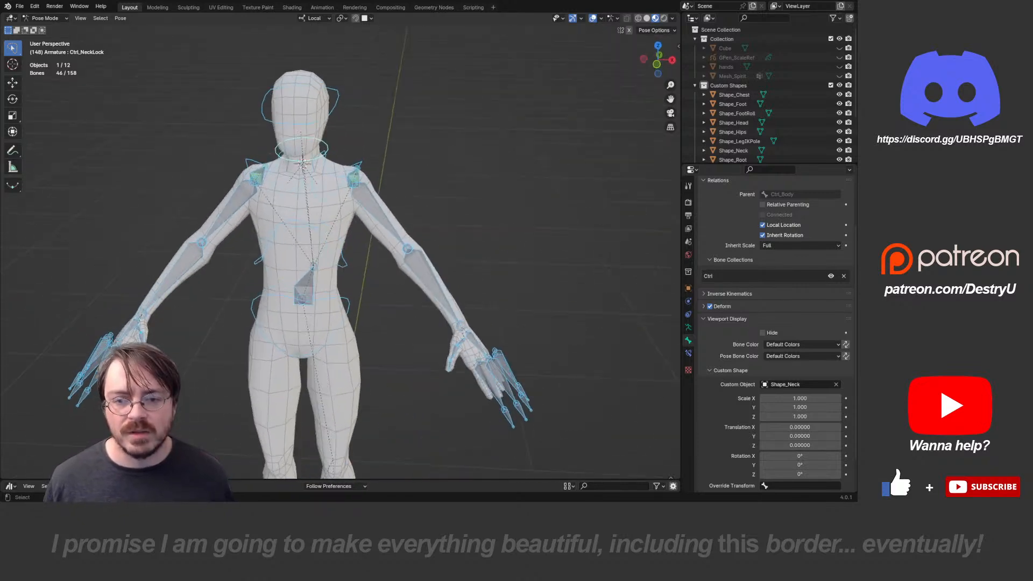
shift+middle_drag(404, 285, 382, 145)
scroll(382, 215, down, 1)
shift+middle_drag(382, 231, 359, 108)
middle_drag(409, 216, 323, 285)
scroll(323, 285, up, 3)
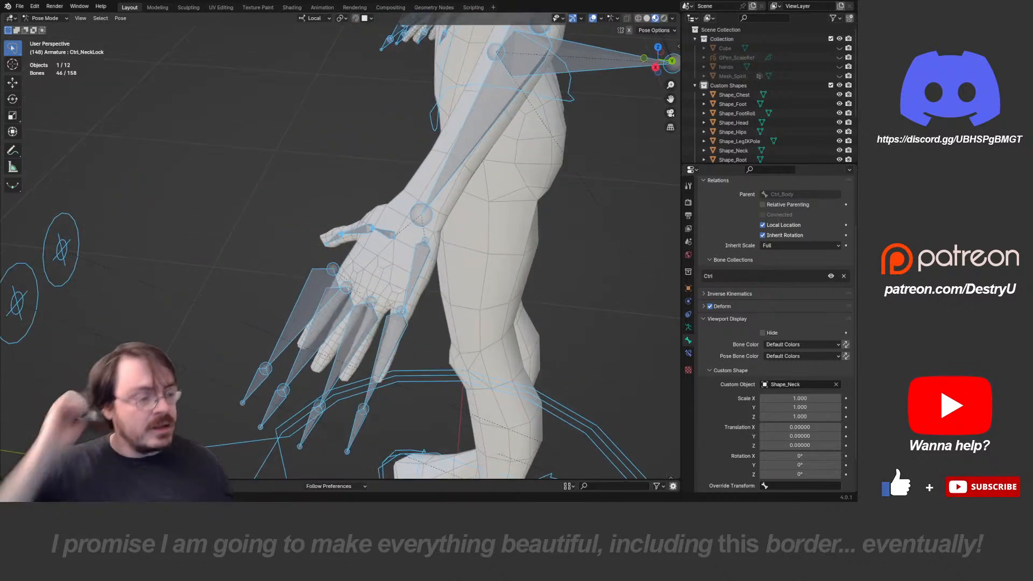
shift+middle_drag(376, 178, 271, 341)
scroll(269, 352, down, 4)
- Select the Ctrl_Body bone and snap the 3D cursor to it
click(431, 224)
middle_drag(431, 223, 477, 206)
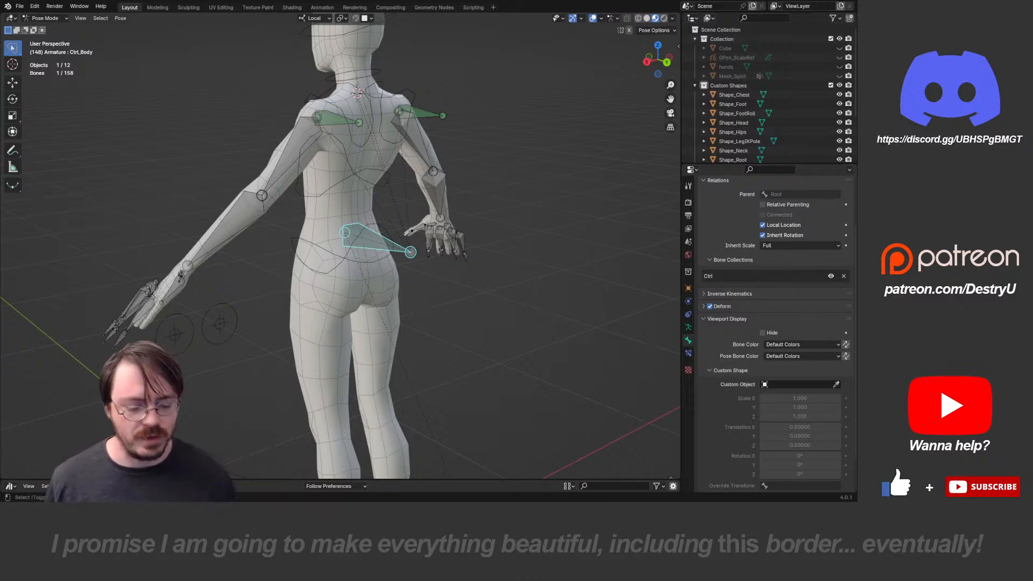
key(shift+KP_7)
shift+middle_drag(364, 205, 349, 291)
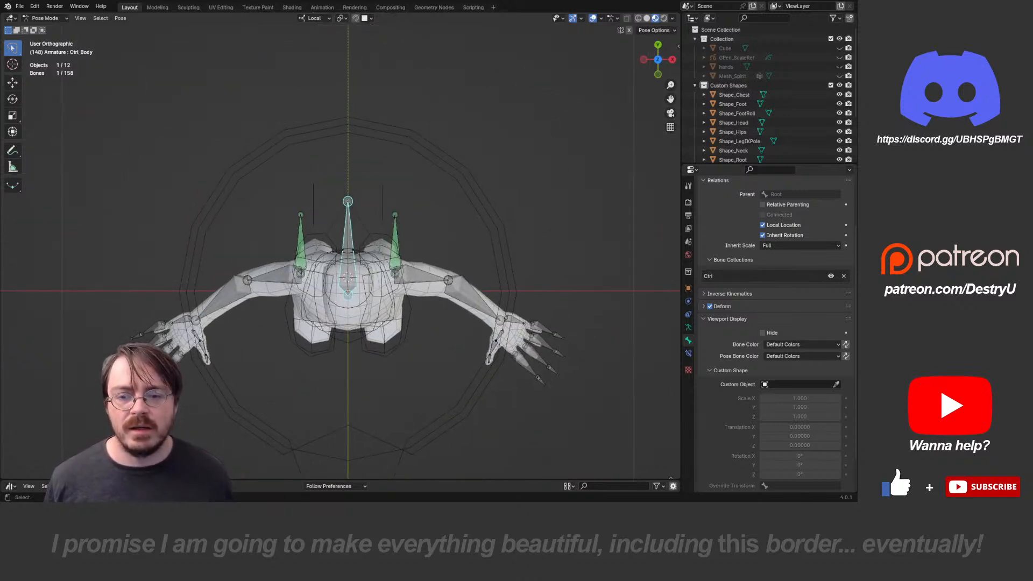
key(shift+s)
click(421, 309)
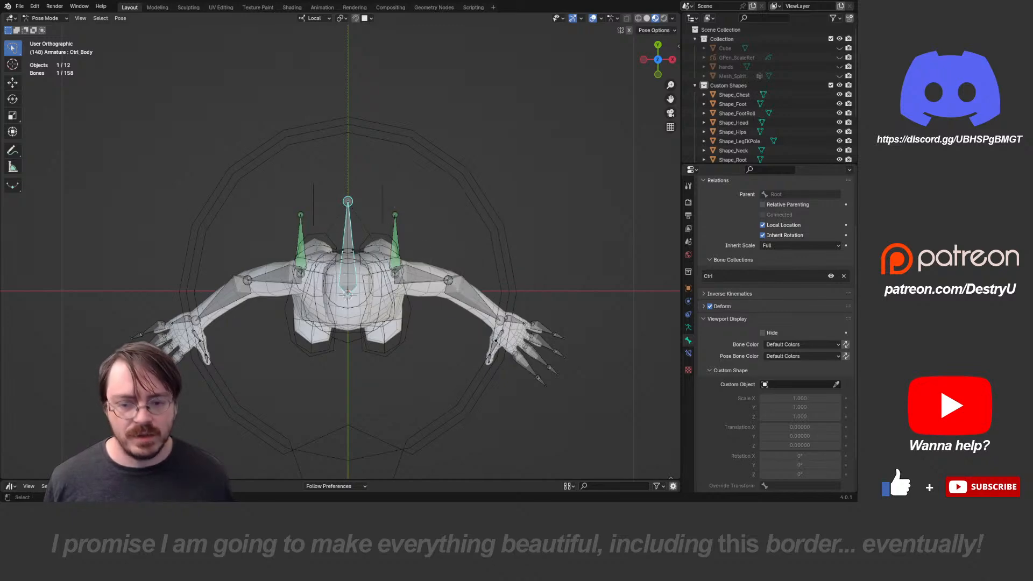
- In Object Mode, add a UV sphere aligned to the 3D cursor at the body bone and open it in Edit Mode
key(KP_3)
key(Tab)
click(402, 265)
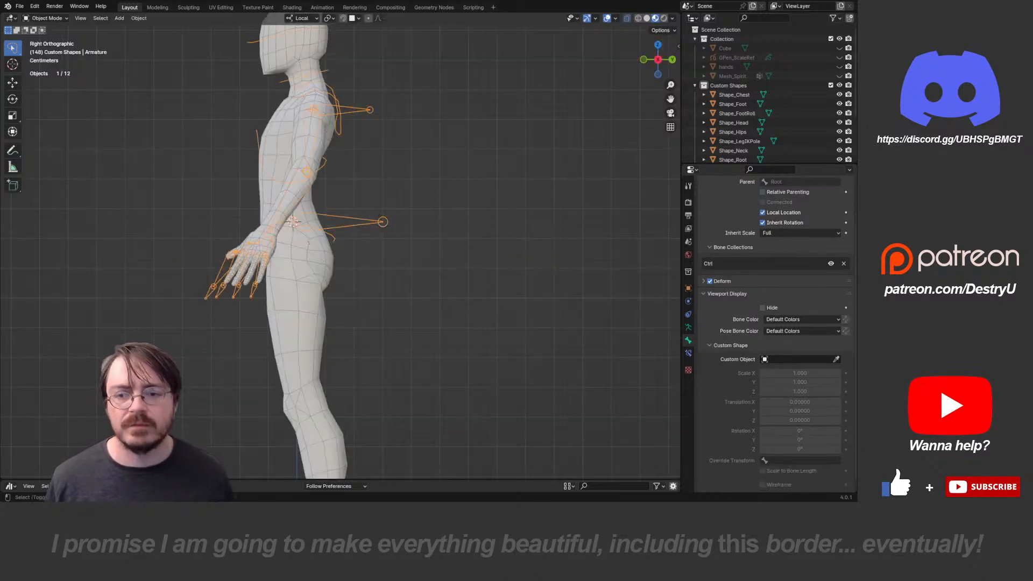
shift+middle_drag(402, 266, 397, 299)
key(shift+a)
mouse_move(398, 253)
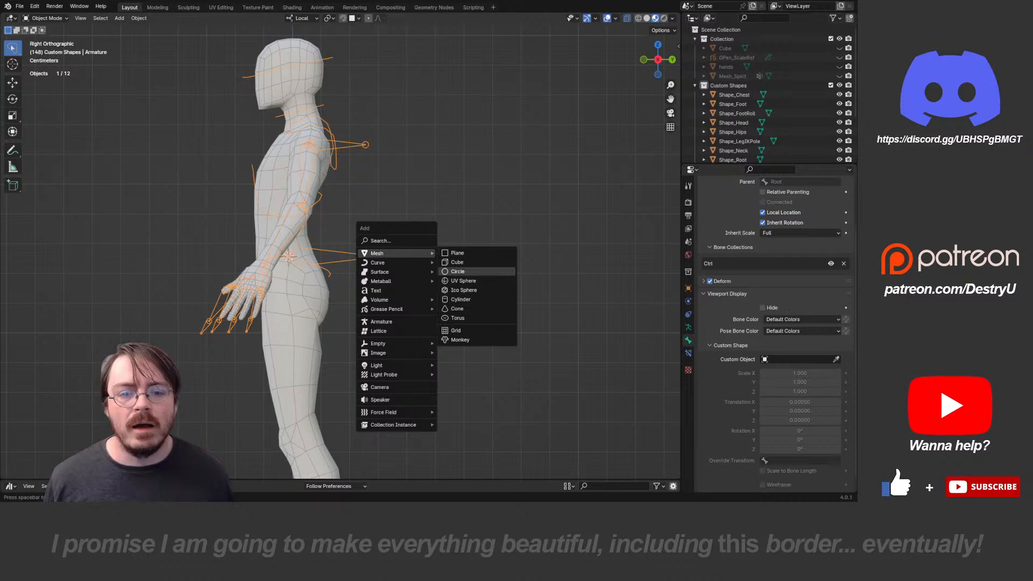
click(463, 281)
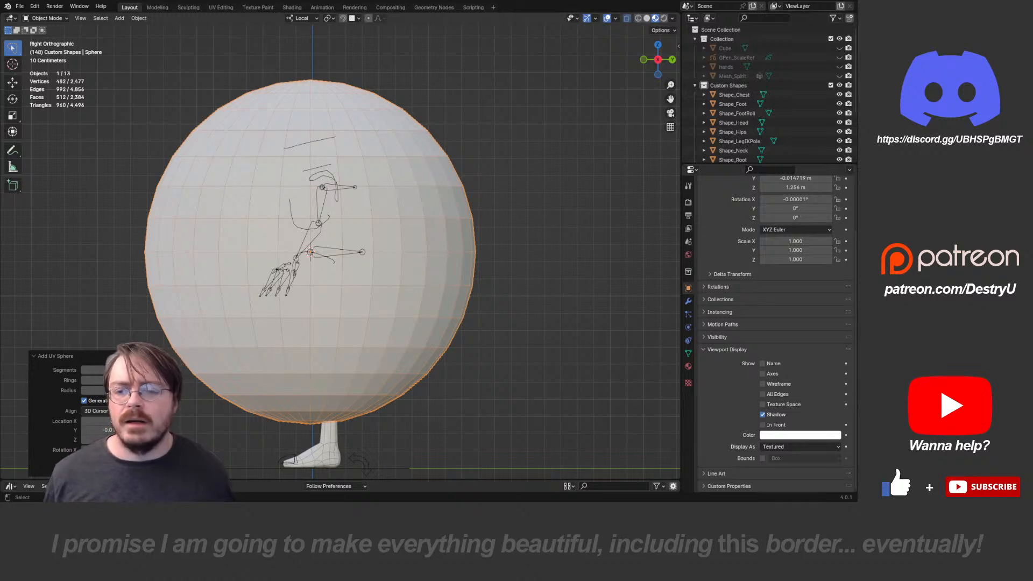
key(ctrl+Tab)
click(435, 304)
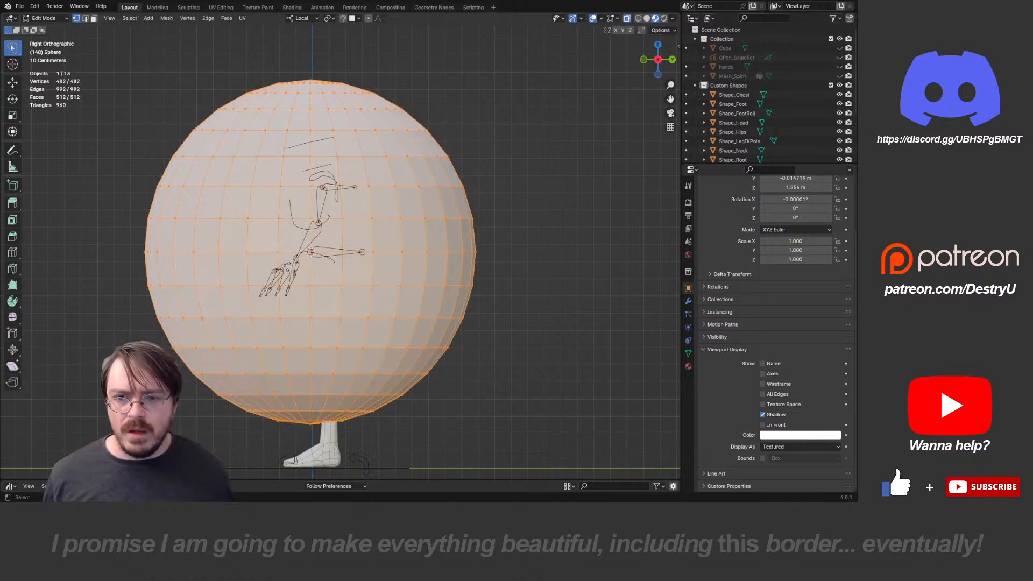
- Select the vertical loops in the sphere's rear quarter on the character's left side and delete their vertices
alt+click(340, 189)
middle_drag(340, 188, 453, 240)
alt+shift+click(301, 241)
alt+shift+click(334, 241)
alt+shift+click(368, 224)
key(ctrl+z)
key(alt+z)
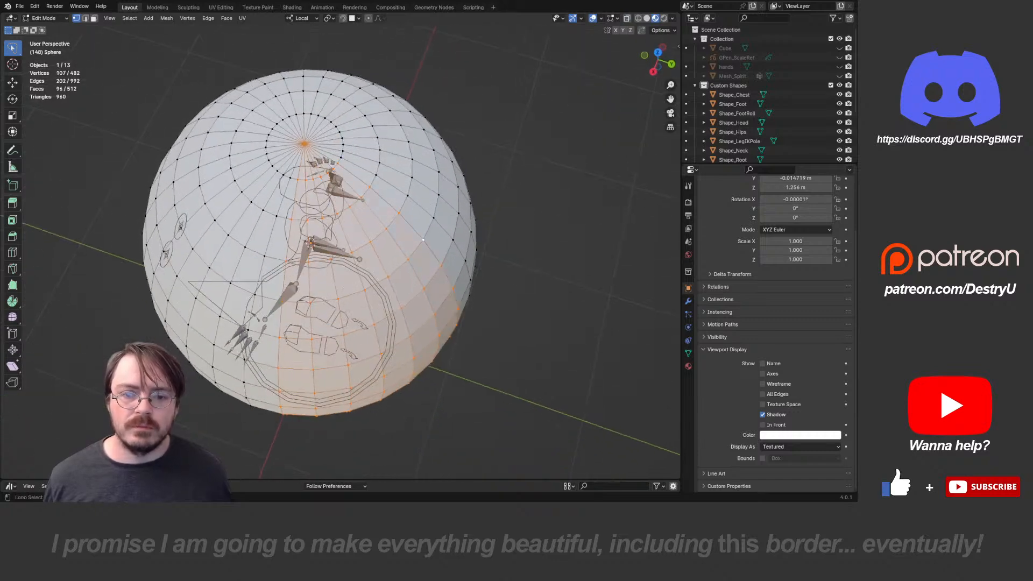
alt+shift+click(453, 240)
key(KP_7)
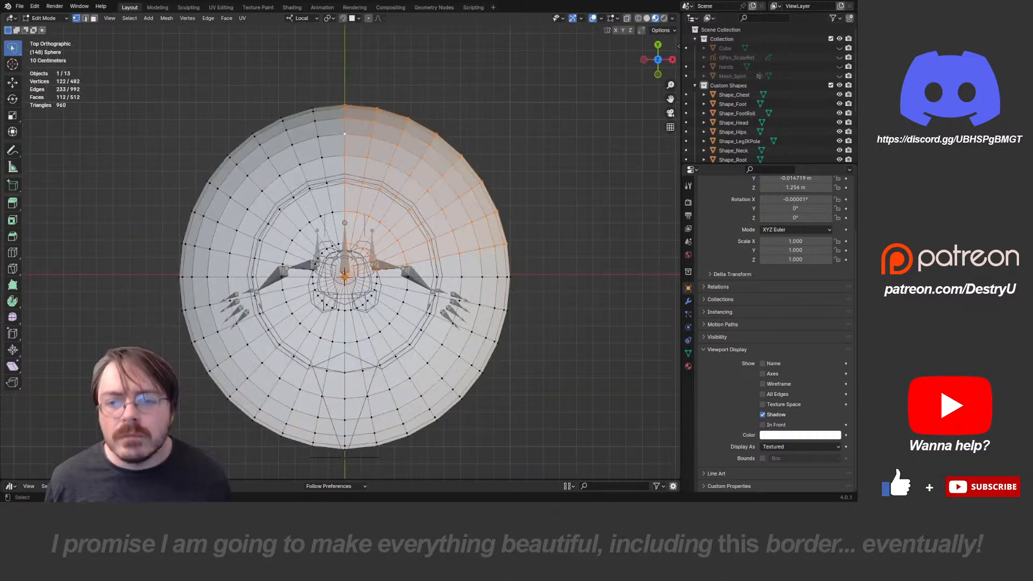
alt+shift+click(345, 134)
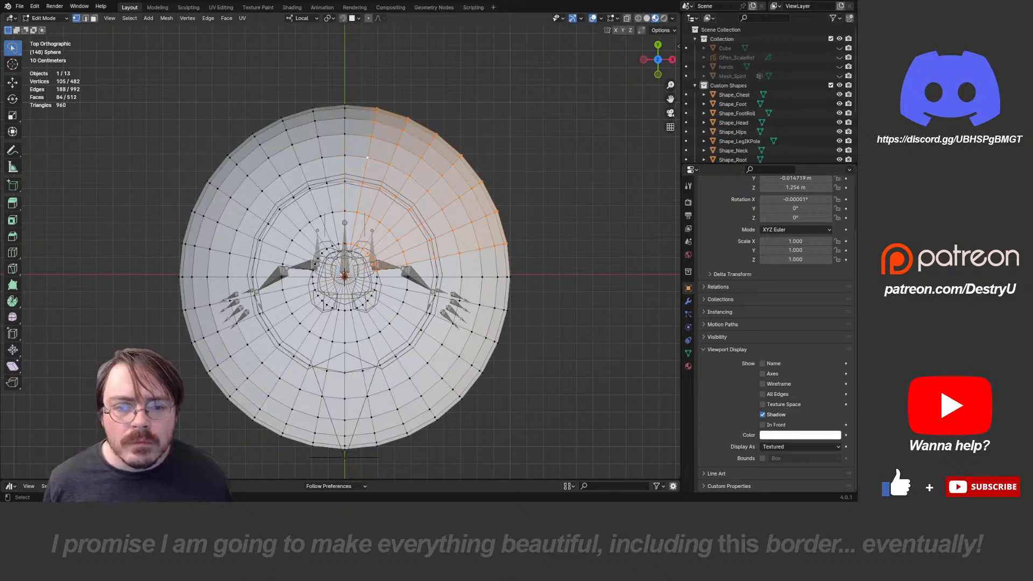
middle_drag(469, 223, 541, 189)
key(x)
click(486, 170)
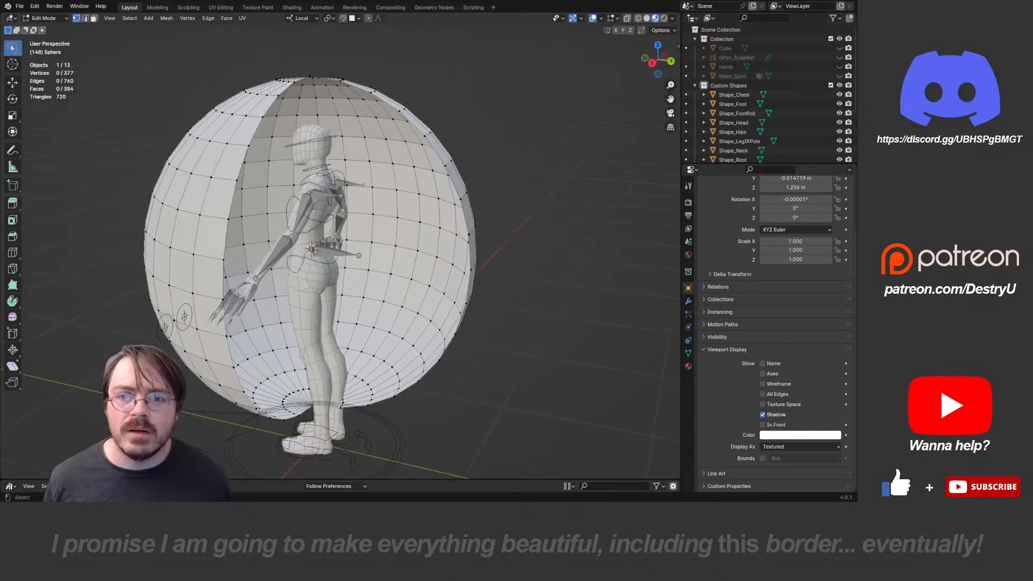
- Select the vertical loops in the sphere's front quarter on the character's left side and delete their vertices
alt+click(400, 110)
middle_drag(400, 110, 445, 151)
key(alt+a)
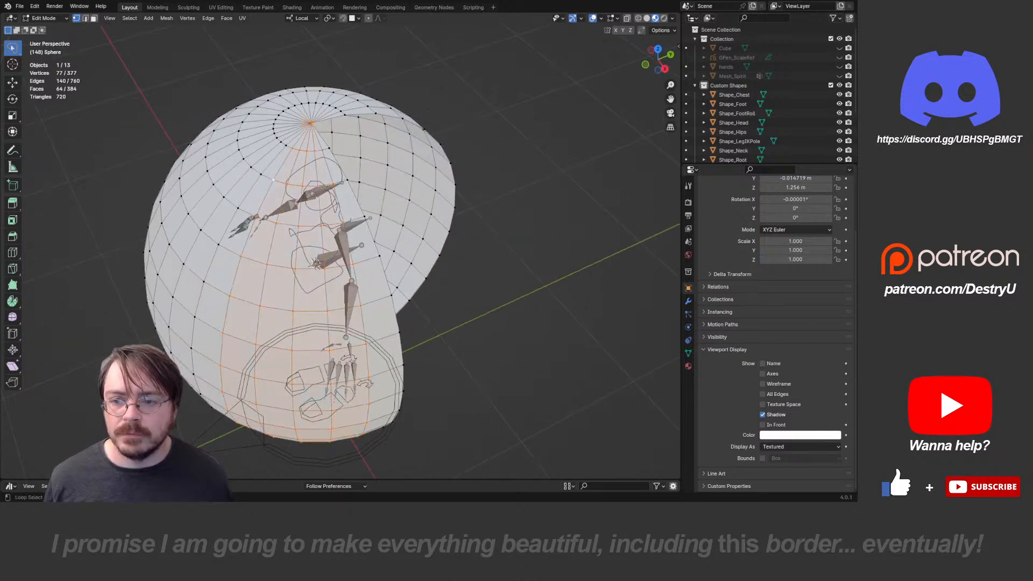
key(KP_7)
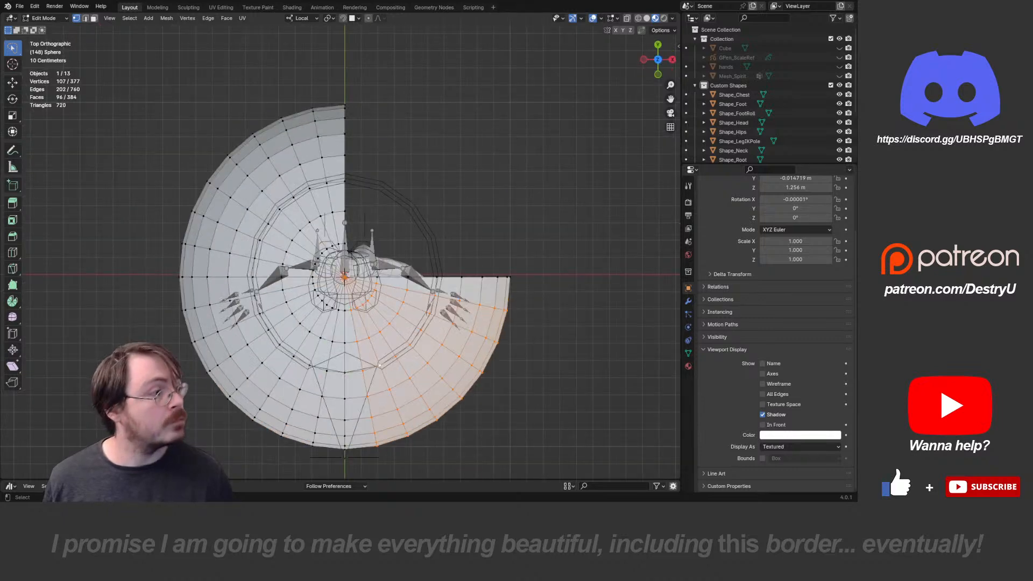
key(x)
key(v)
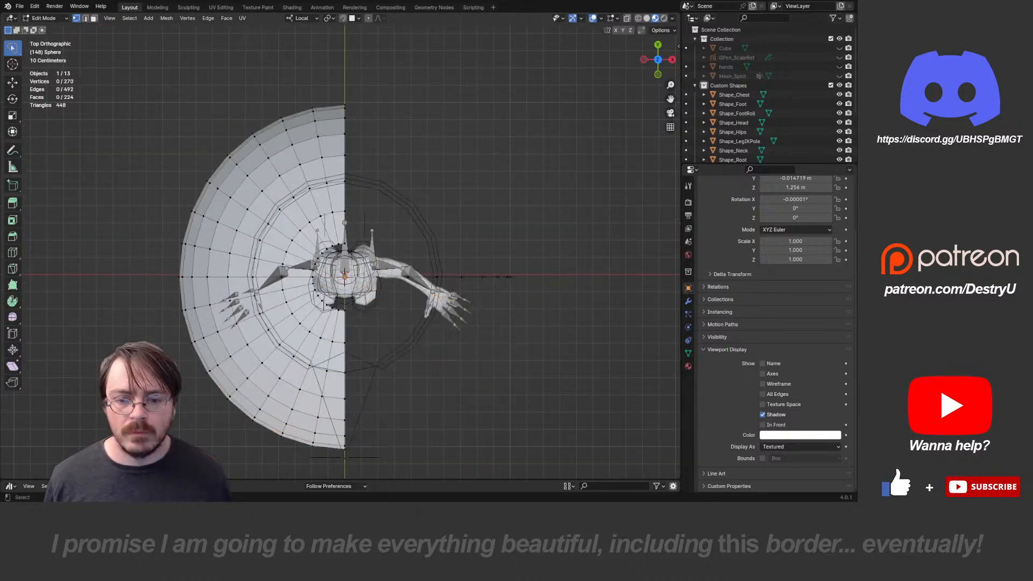
- Undo the vertex deletions back to the complete sphere with the rear-left quarter's loops still selected
key(ctrl+z)
middle_drag(344, 344, 302, 208)
key(x)
click(344, 249)
scroll(342, 263, up, 2)
key(ctrl+z)
middle_drag(287, 83, 227, 108)
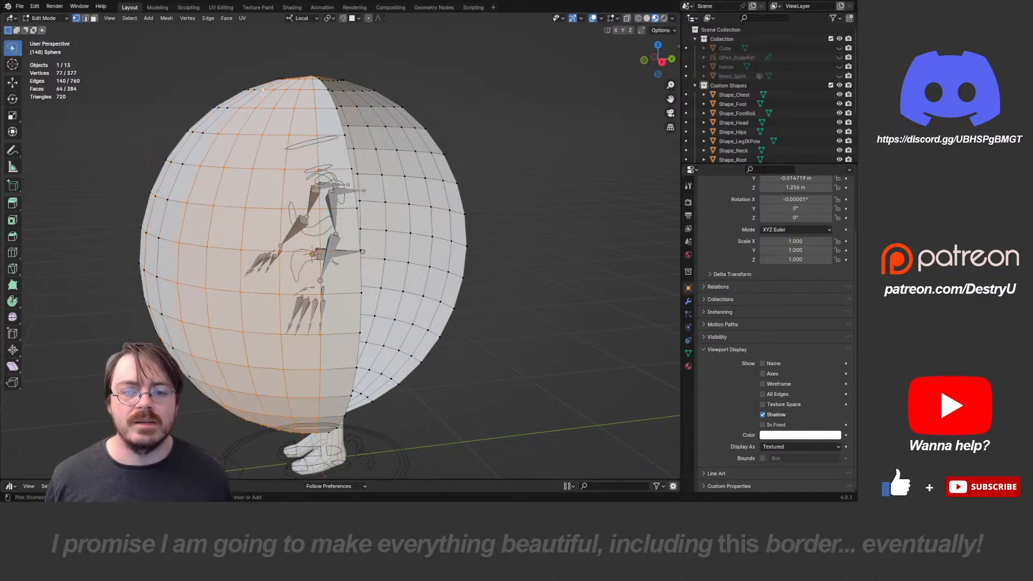
key(ctrl+z)
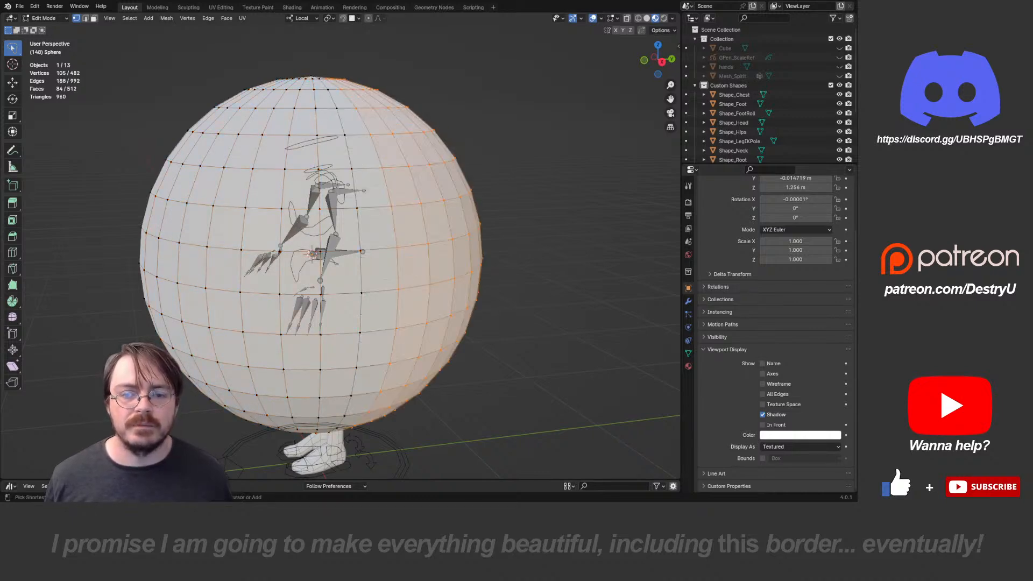
- Extend the selection to the vertical loops in the other three quarters, leaving the front, back and side centre loops and the equator unselected
mouse_move(420, 138)
middle_down()
mouse_move(433, 132)
mouse_move(430, 141)
middle_up()
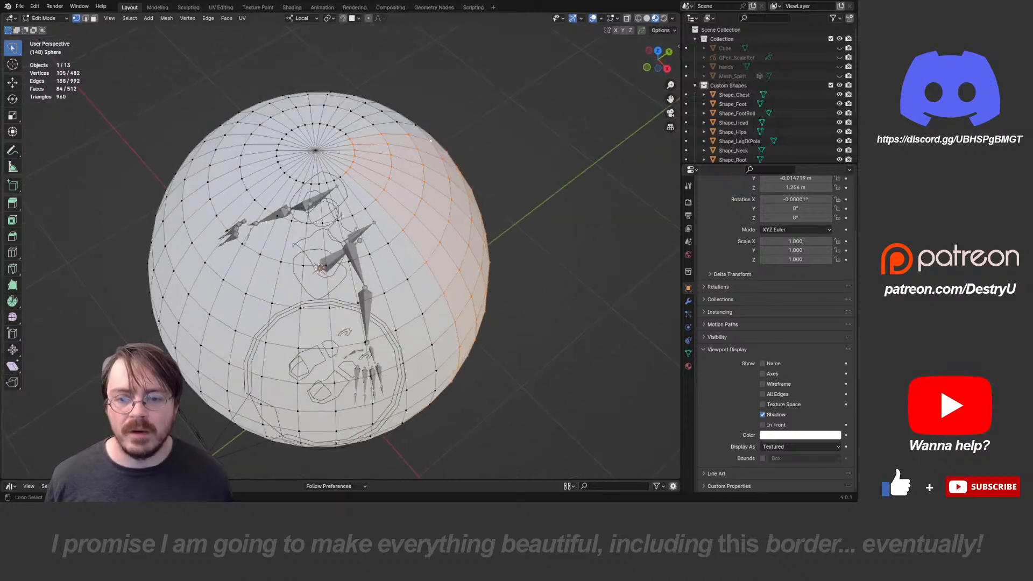
key(KP_7)
scroll(341, 246, up, 4)
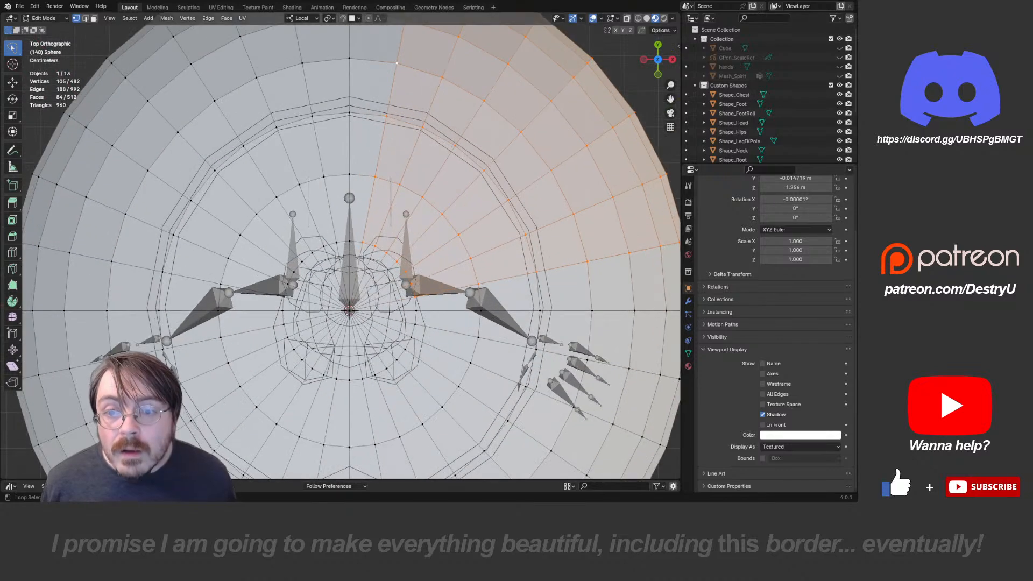
alt+shift+click(323, 172)
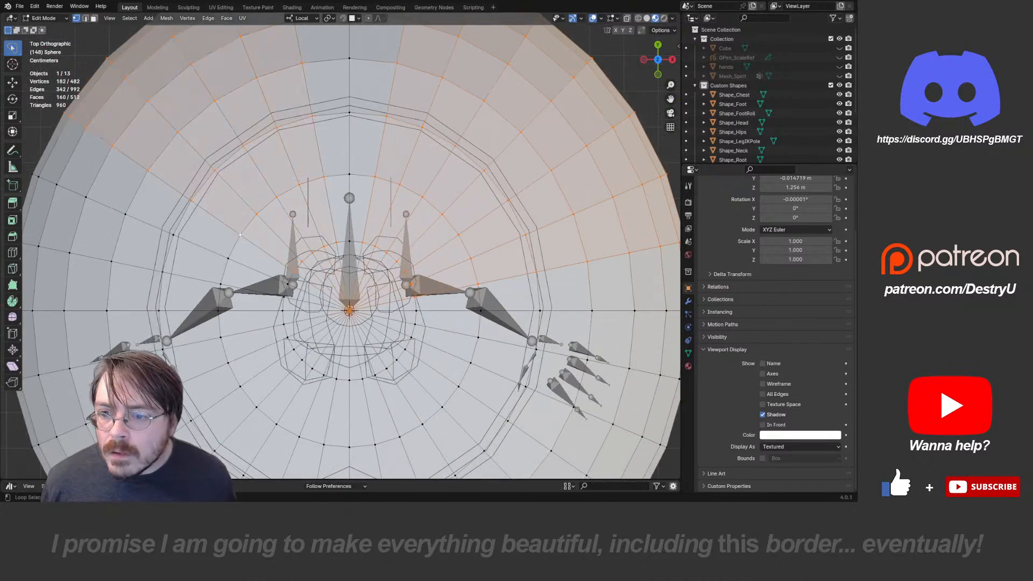
alt+shift+click(228, 259)
shift+middle_drag(229, 259, 171, 181)
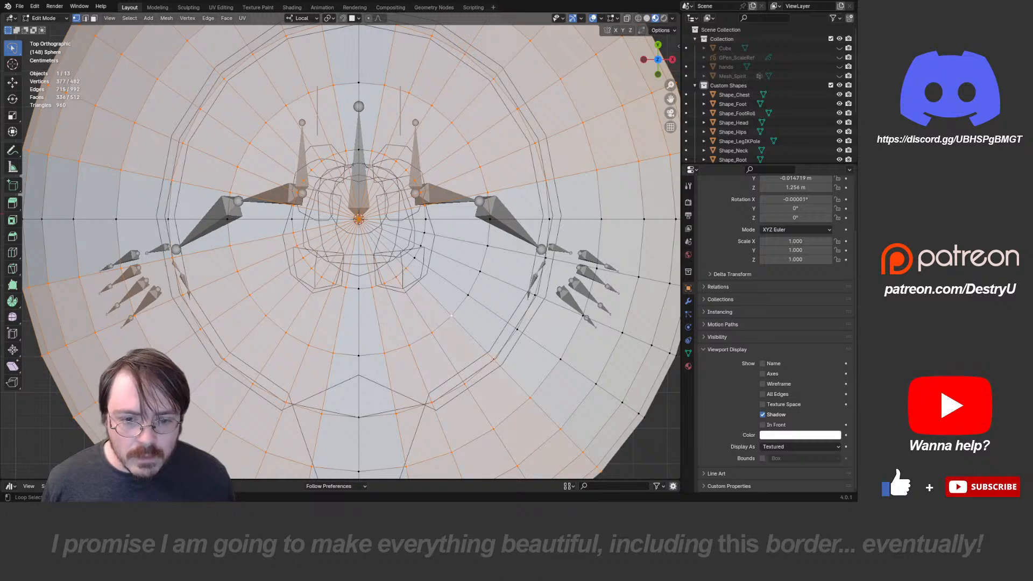
scroll(473, 280, down, 3)
middle_drag(474, 279, 375, 194)
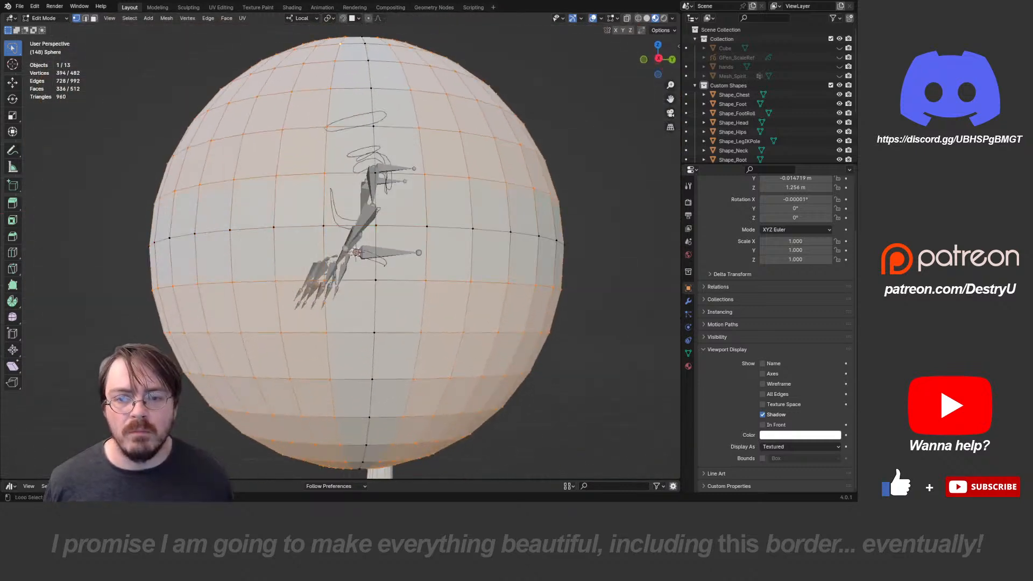
- Deselect the sphere's bottom and top pole vertices, and delete the selected vertices to leave three crossing rings
scroll(355, 253, down, 3)
middle_drag(355, 253, 382, 182)
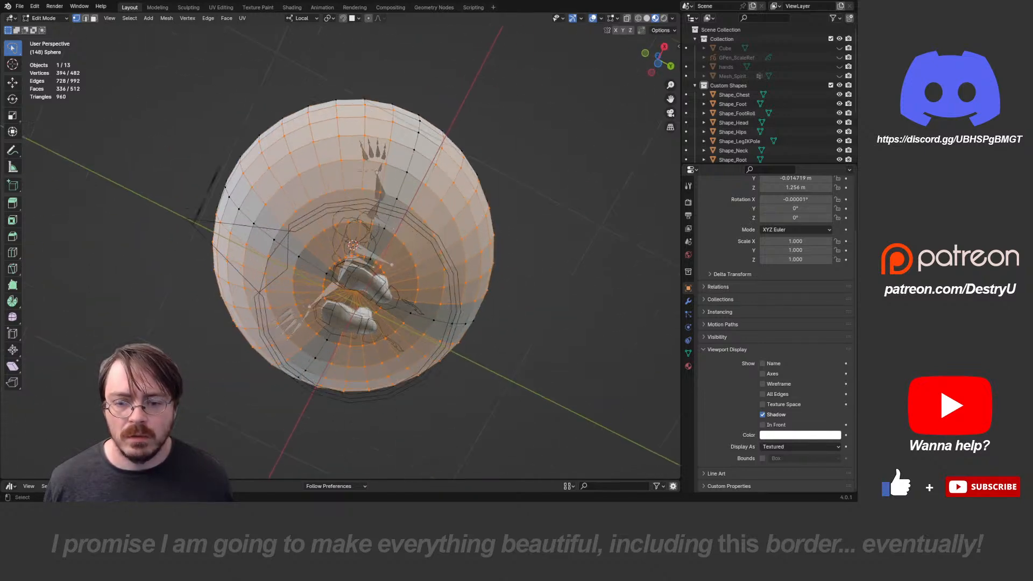
scroll(355, 302, up, 2)
shift+click(356, 310)
scroll(356, 310, down, 4)
middle_drag(355, 290, 338, 447)
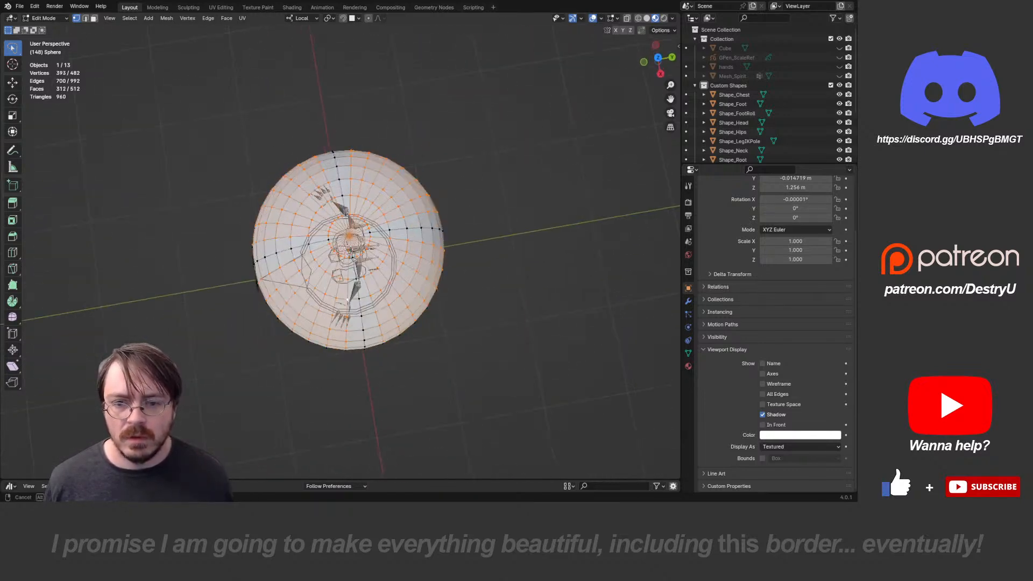
scroll(355, 237, up, 3)
shift+click(357, 224)
scroll(357, 224, down, 3)
middle_drag(357, 224, 399, 129)
key(x)
click(391, 173)
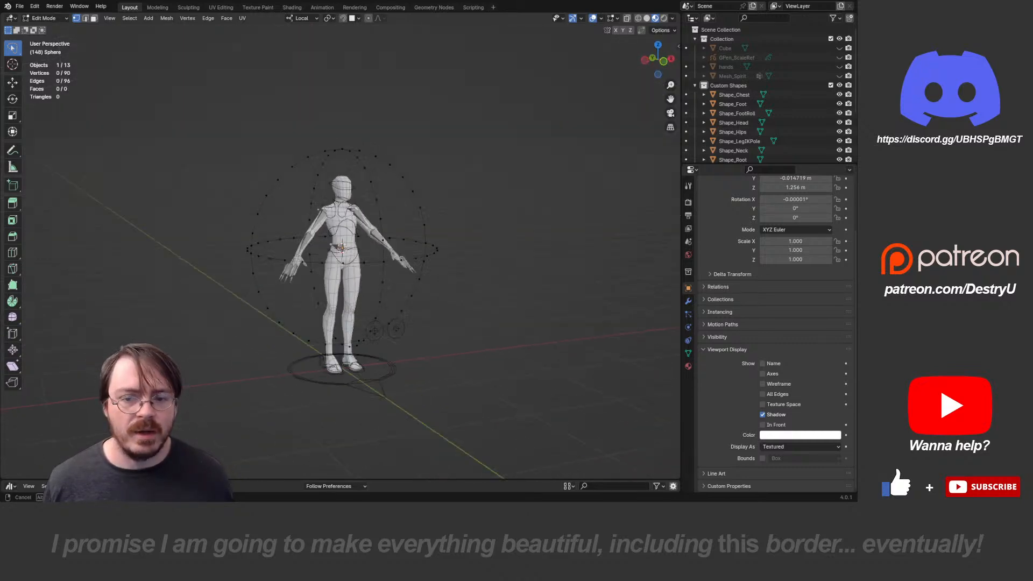
- In the right view, scale all the rings down to a small ball and move them behind the character's back
key(KP_1)
key(KP_3)
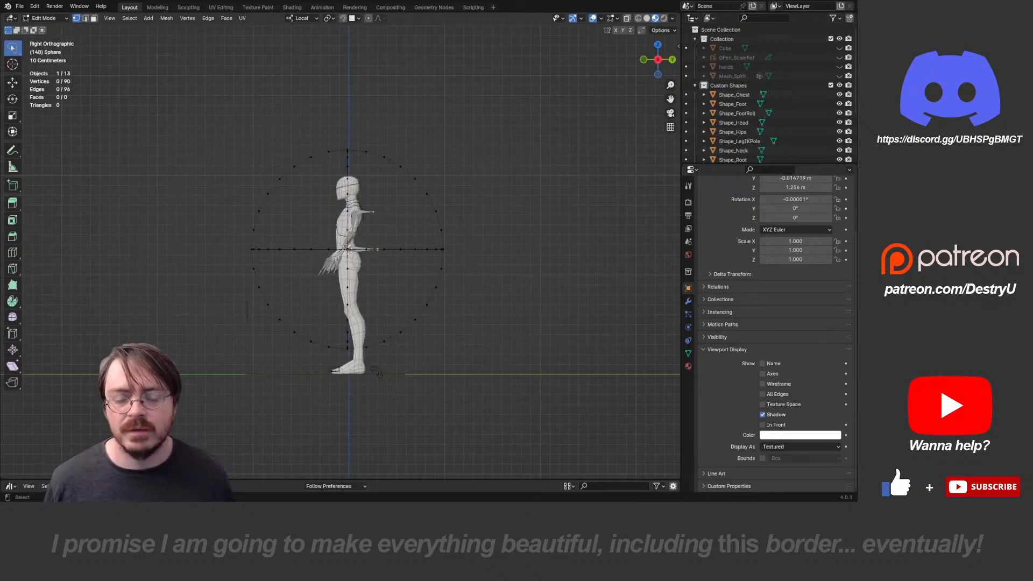
key(a)
key(s)
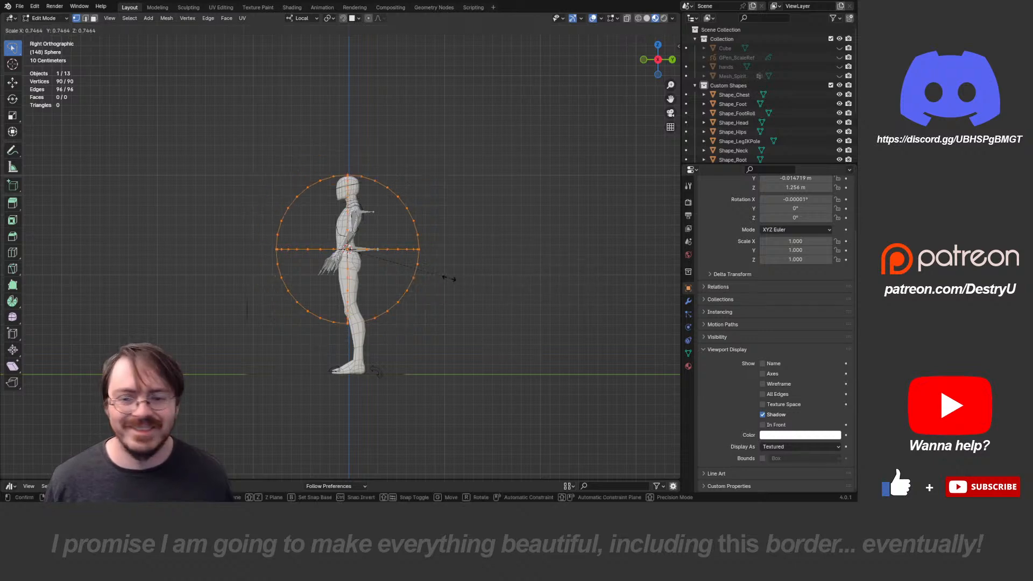
click(370, 256)
key(g)
click(410, 244)
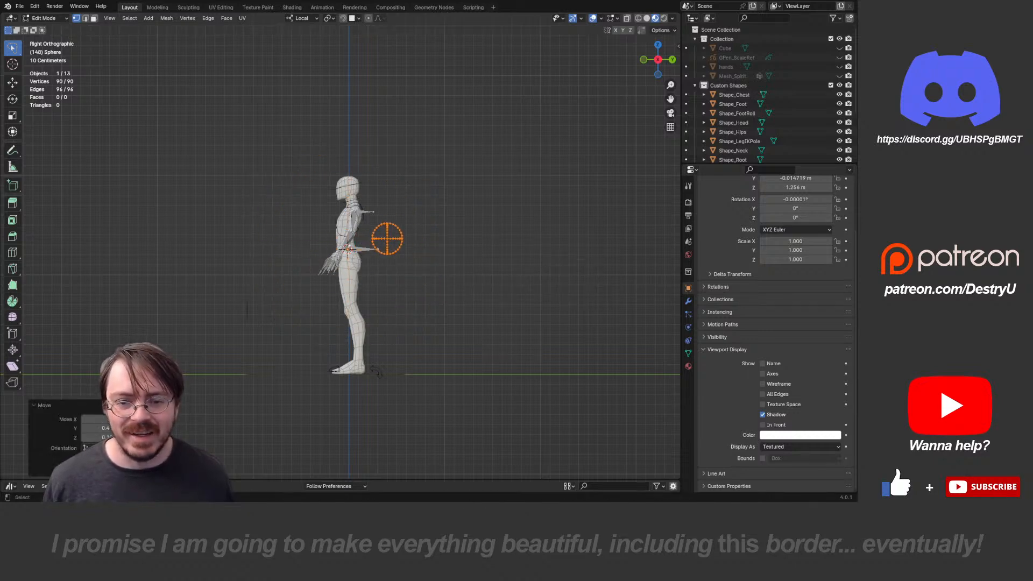
- Shrink the ring ball further and place it just above the tip of the body control bone
scroll(370, 239, up, 7)
key(s)
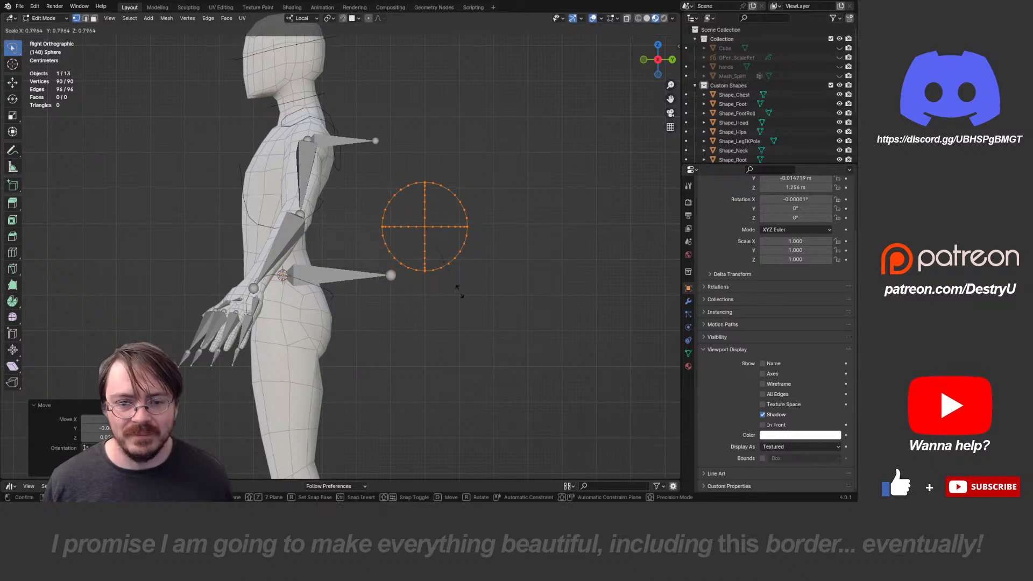
click(444, 270)
key(g)
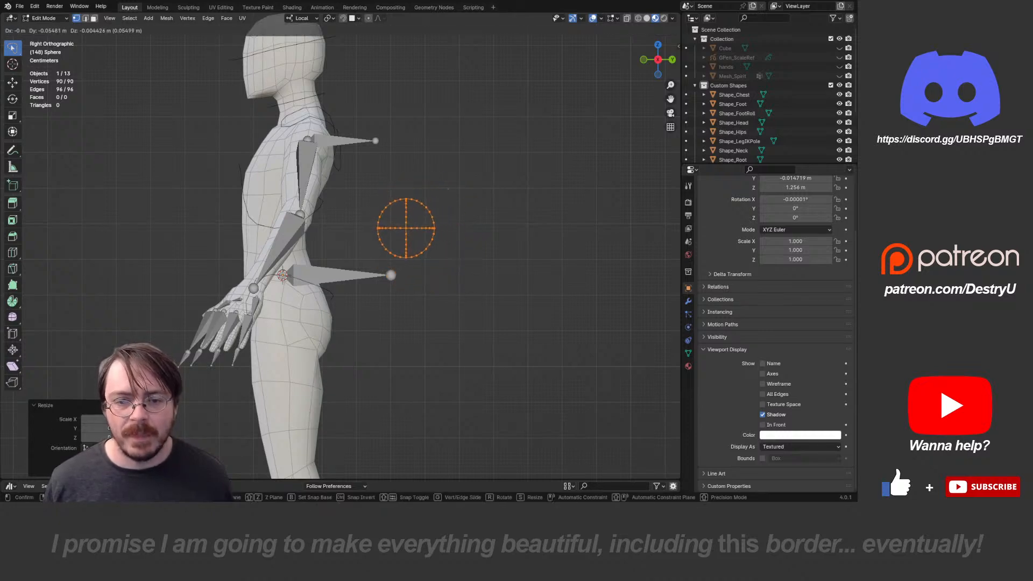
click(416, 275)
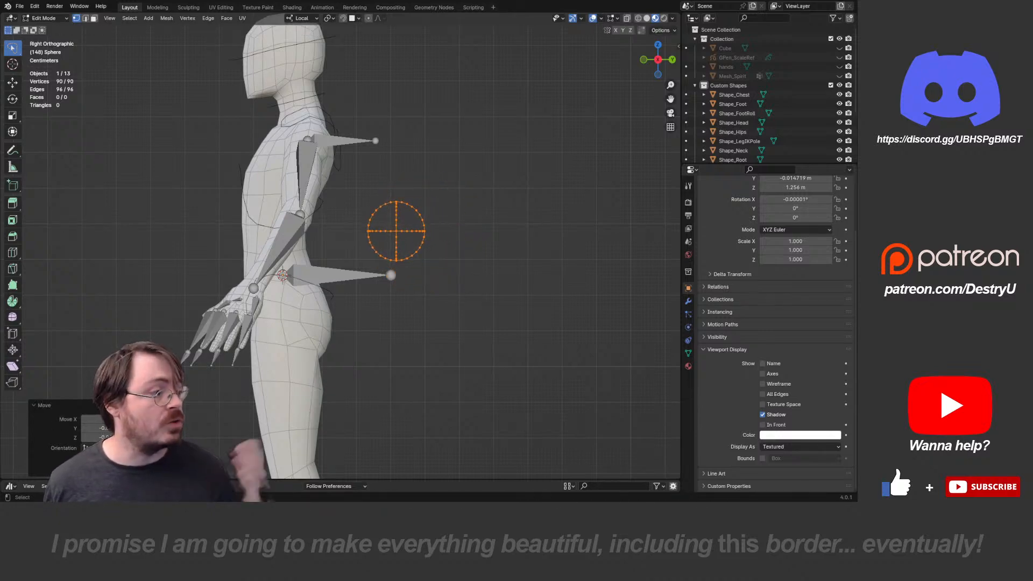
- Return to Pose Mode and assign the Sphere object as Ctrl_Body's custom shape, with Scale to Bone Length disabled
key(alt+a)
key(Tab)
middle_drag(345, 242, 376, 237)
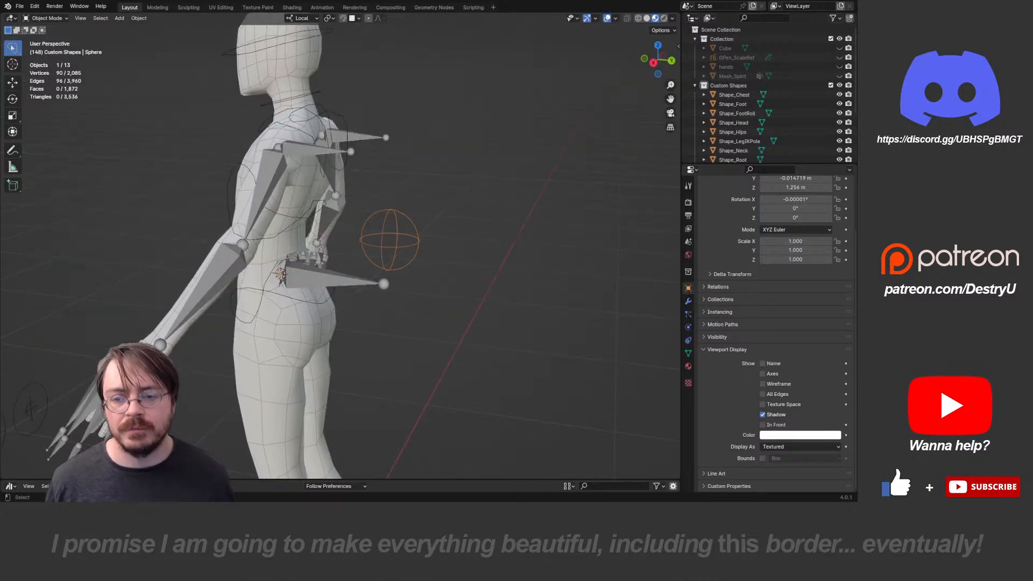
click(335, 278)
key(ctrl+Tab)
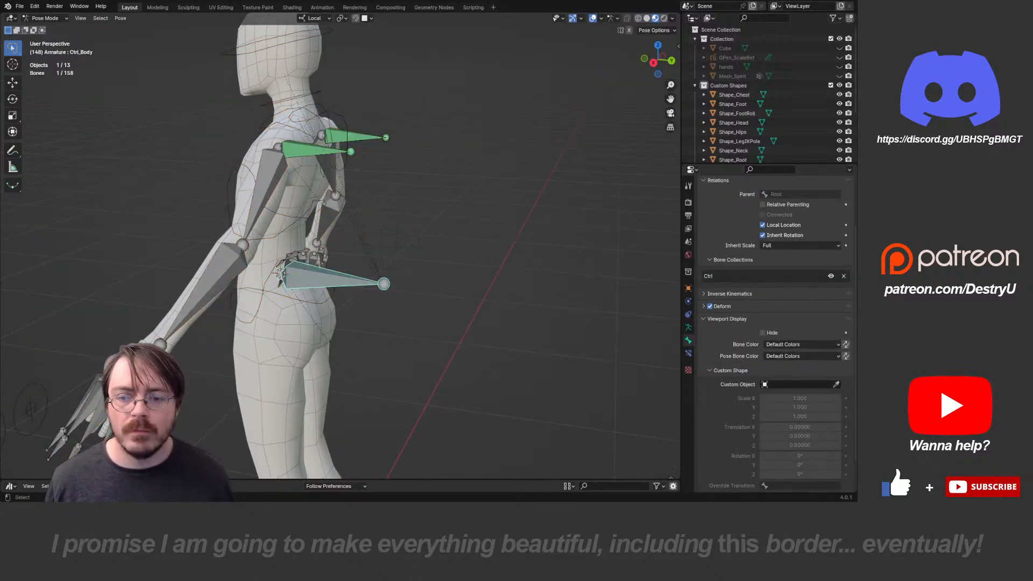
click(408, 233)
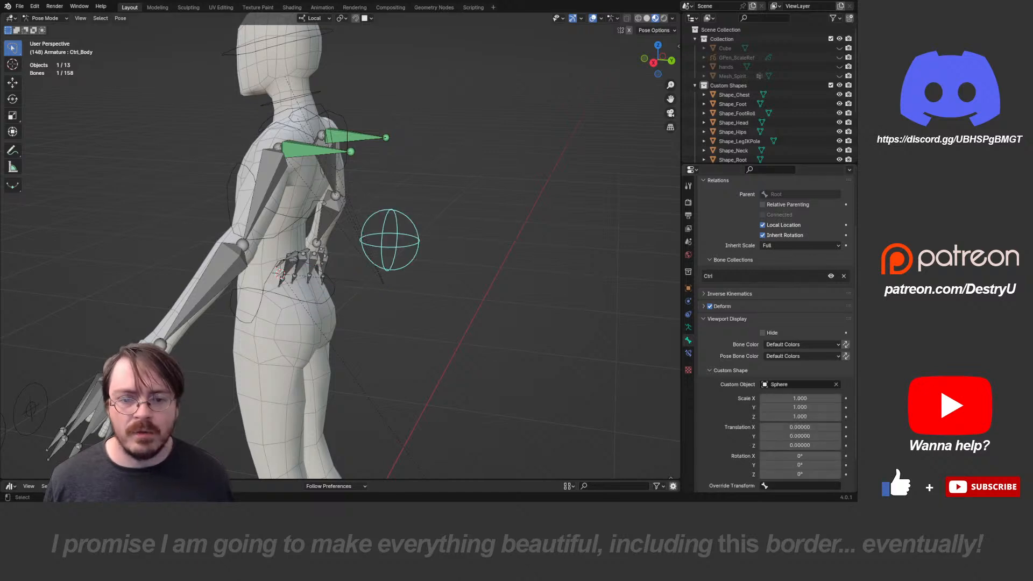
scroll(783, 401, down, 2)
click(762, 457)
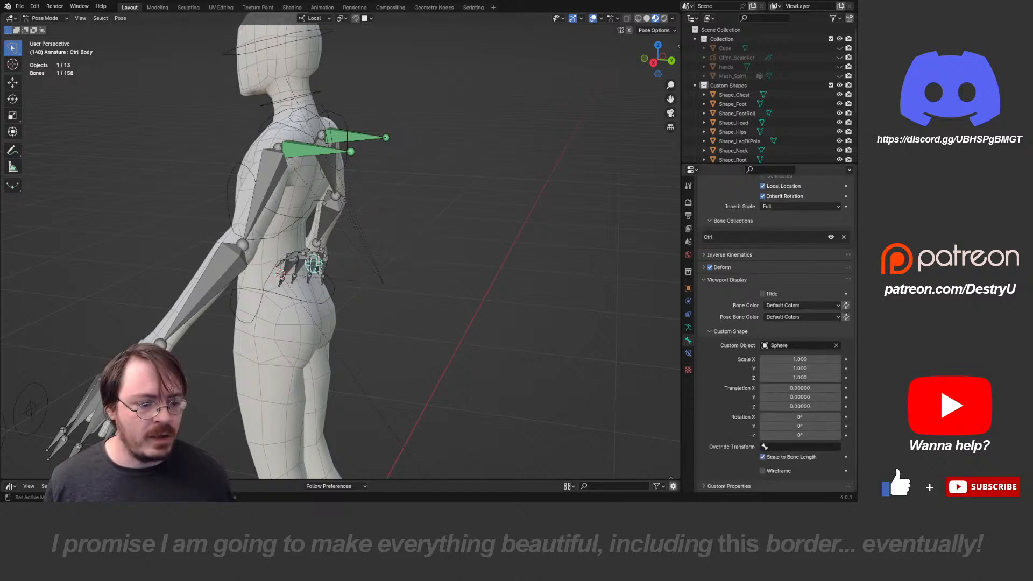
click(762, 457)
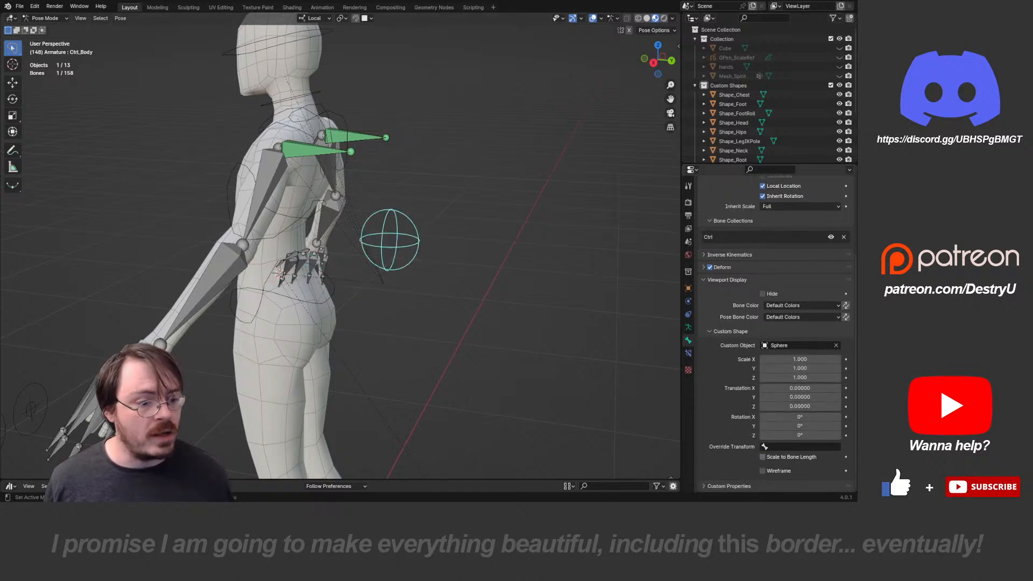
- Rename the Sphere object in the Custom Shapes collection as Shape_Torso
middle_drag(431, 301, 451, 267)
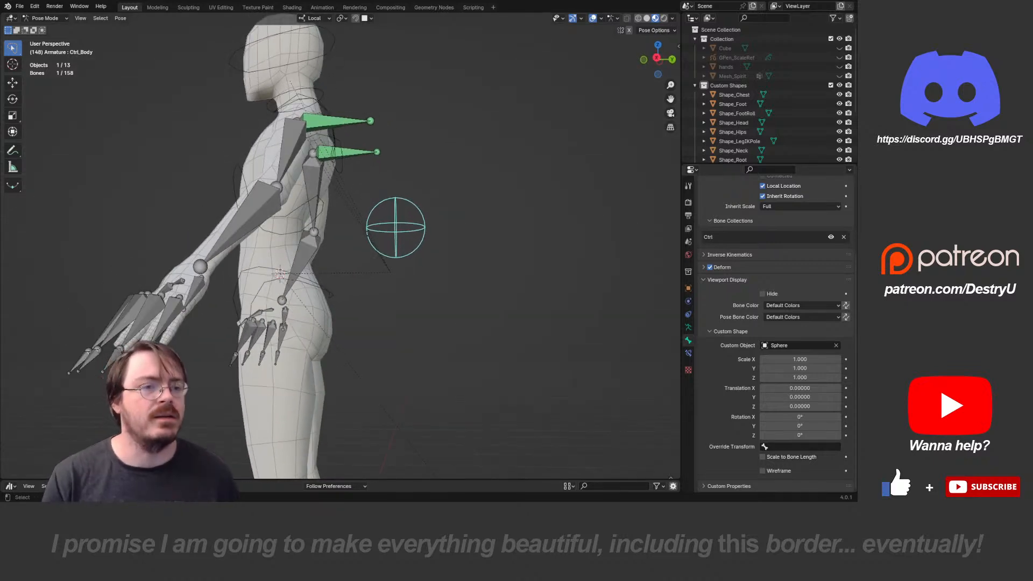
scroll(765, 97, down, 3)
click(727, 151)
scroll(764, 97, down, 3)
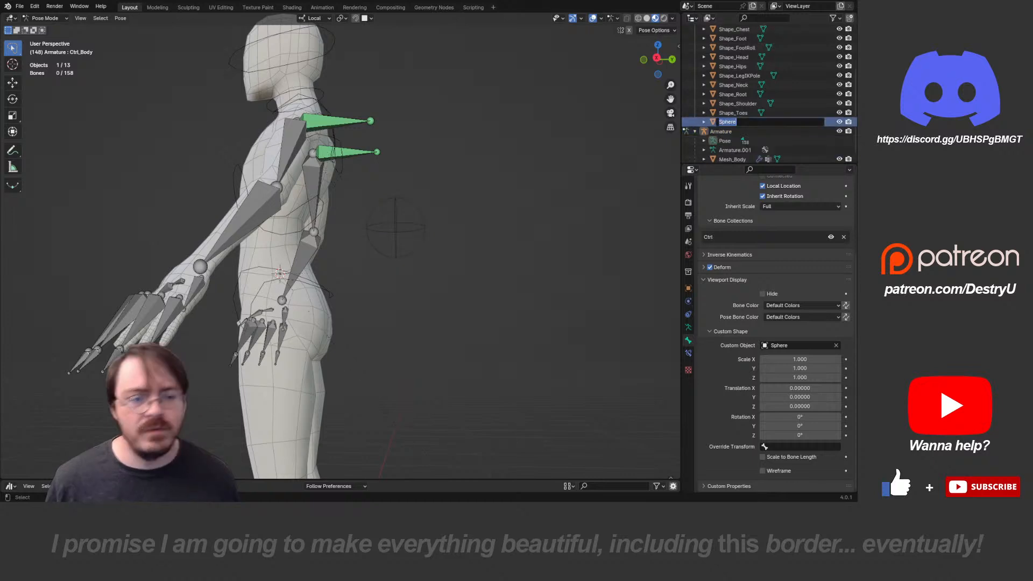
double_click(727, 122)
text(Shape_)
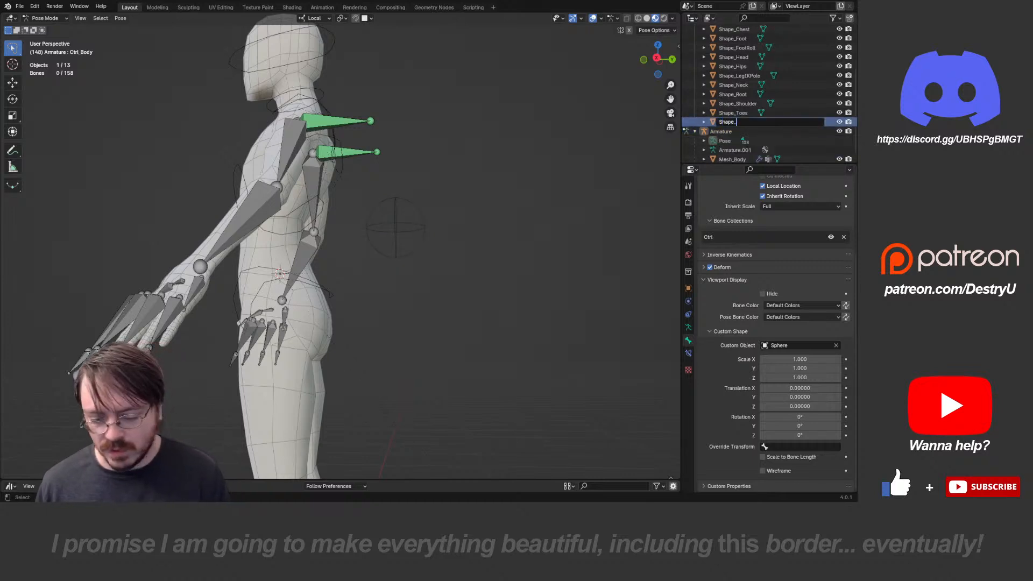
text(Tors)
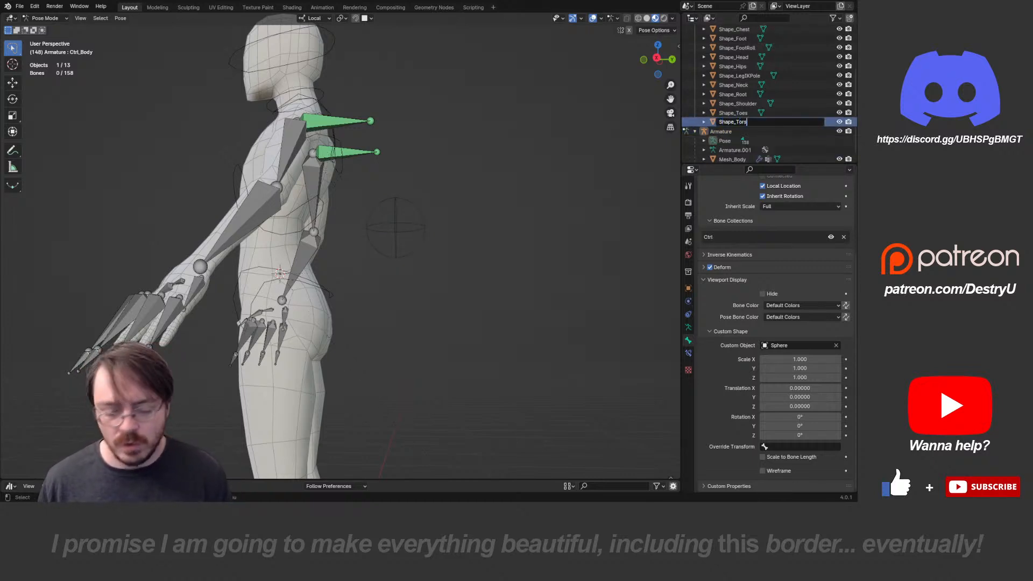
text(o)
key(Return)
- Select the Ctrl_ArmLock.L bone and test how rotating it moves the left arm, without keeping the pose
middle_drag(473, 221, 369, 173)
scroll(377, 237, down, 5)
scroll(377, 237, down, 1)
middle_drag(369, 173, 498, 234)
scroll(442, 235, up, 3)
middle_drag(409, 215, 490, 296)
click(321, 190)
middle_drag(321, 190, 239, 138)
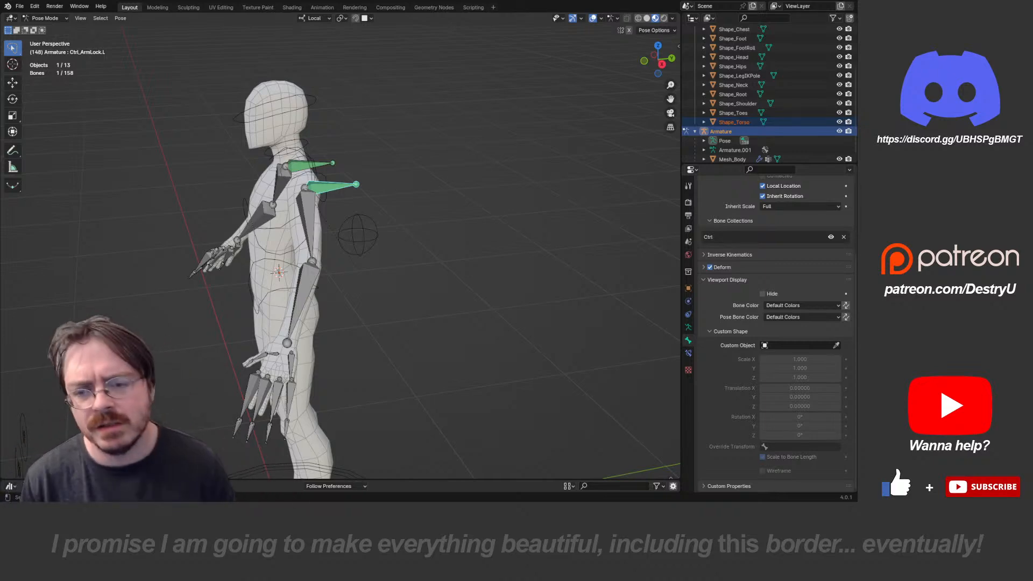
middle_drag(430, 237, 485, 246)
key(r)
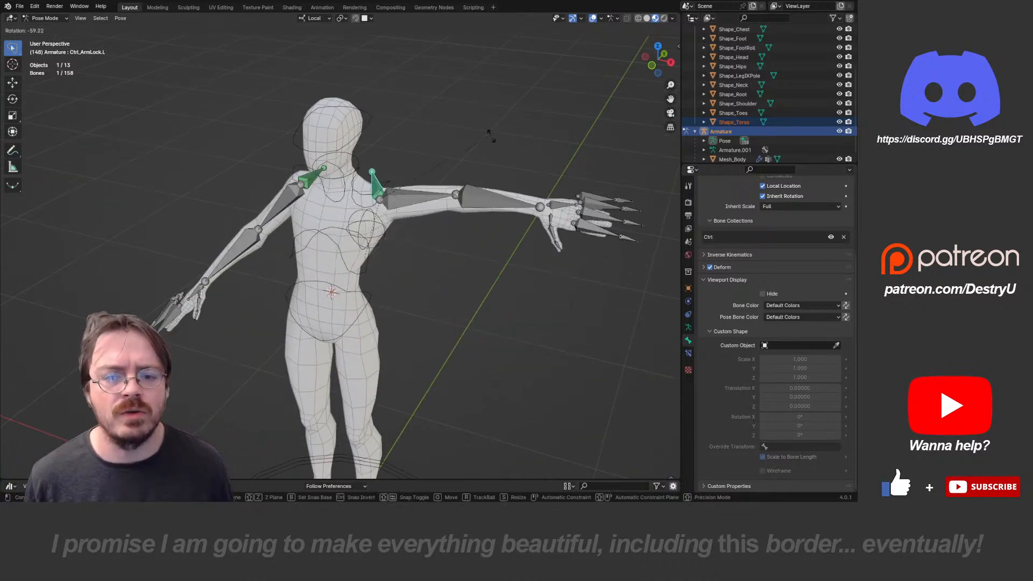
right_click(474, 237)
- Test-rotate Ctrl_ArmPro.L and Ctrl_ArmLock.L in turn to compare their effect on the left arm, cancelling each rotation
click(401, 230)
key(r)
right_click(411, 218)
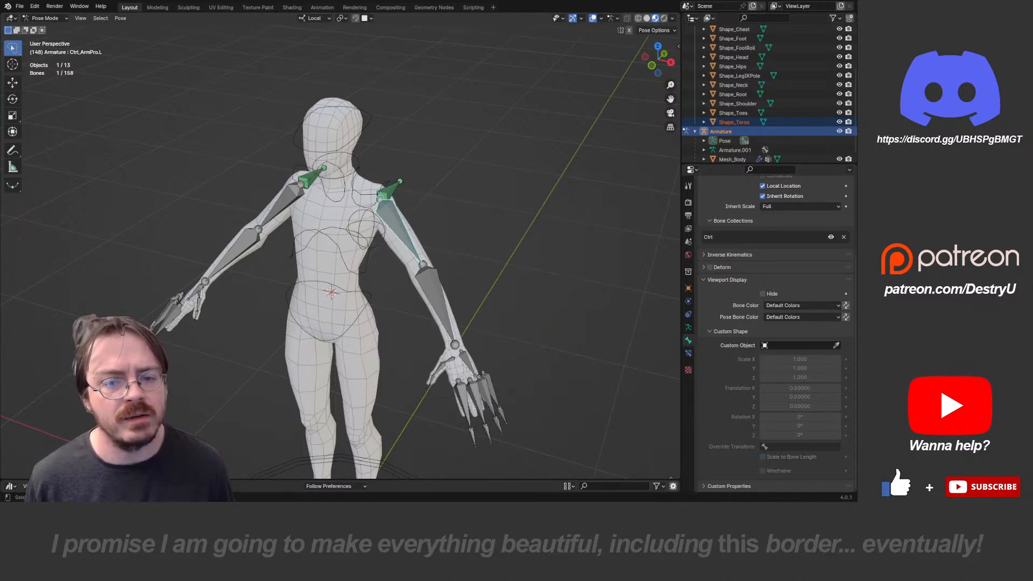
click(392, 190)
key(r)
right_click(425, 228)
- Compare the Ctrl_ArmPro.L and Ctrl_ArmLock.L bones from behind the left shoulder, ending with Ctrl_ArmPro.L selected
middle_drag(431, 231, 309, 231)
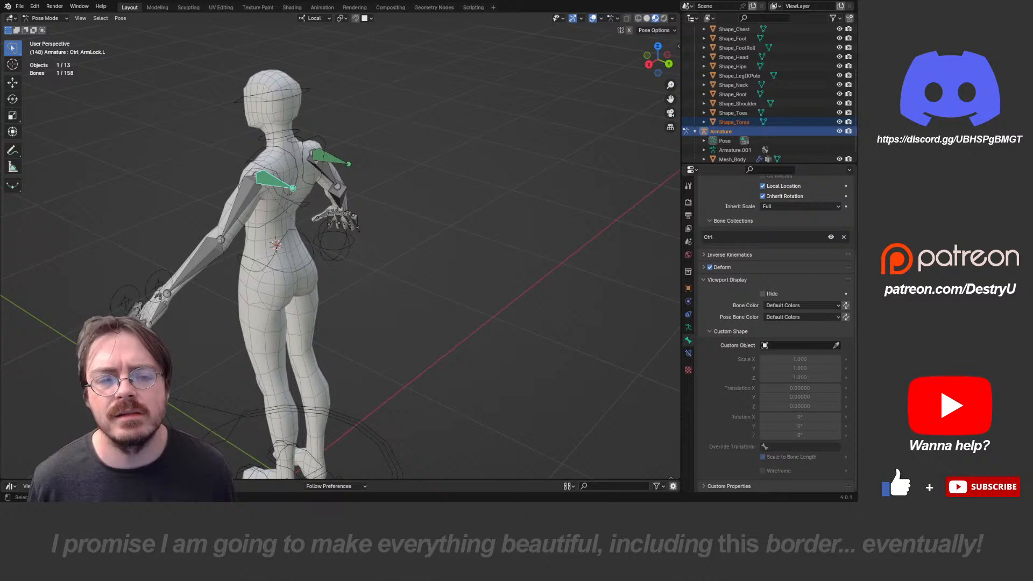
shift+middle_drag(258, 210, 316, 246)
scroll(301, 237, up, 3)
click(279, 231)
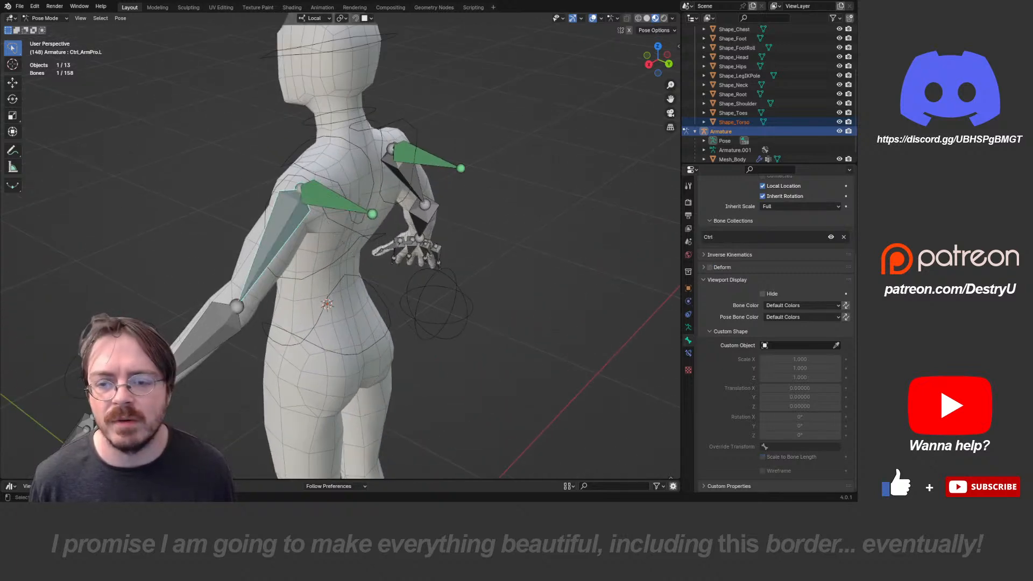
click(333, 200)
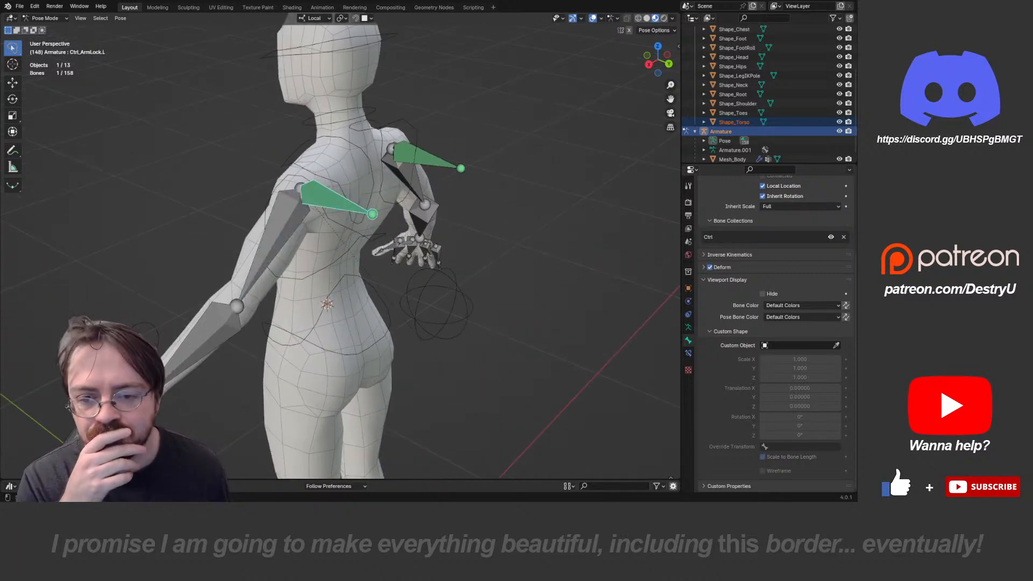
click(282, 230)
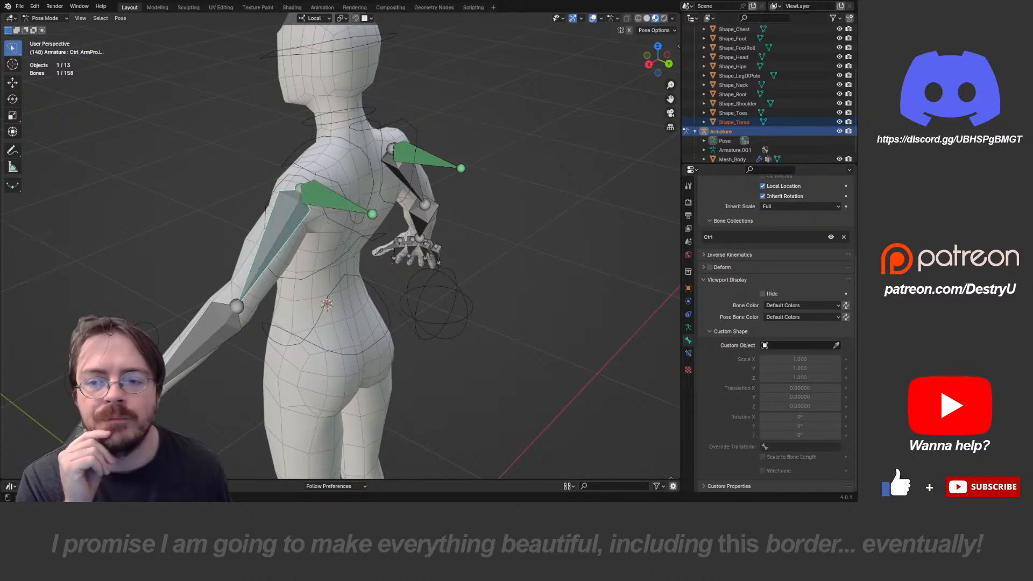
- Select the Ctrl_IndexFinger.L bone and place the 3D cursor at its head
middle_drag(282, 230, 316, 126)
shift+click(401, 227)
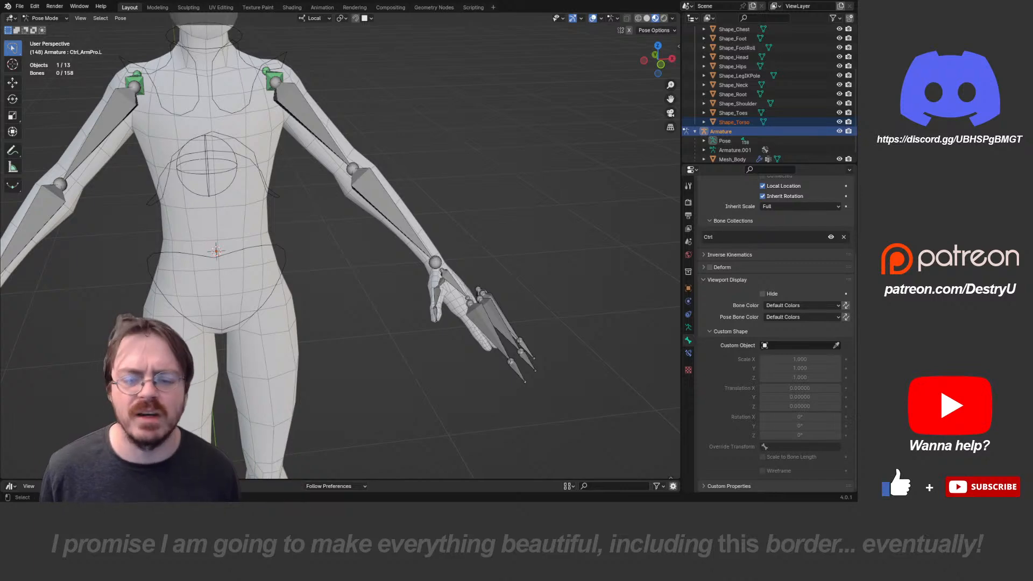
shift+middle_drag(395, 239, 379, 299)
scroll(341, 183, up, 2)
click(373, 242)
scroll(374, 301, down, 1)
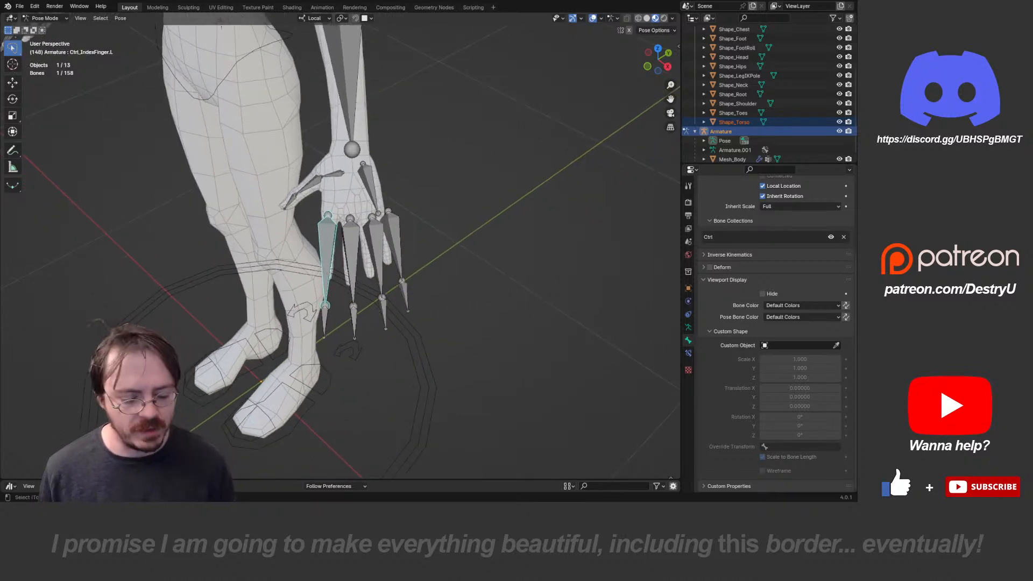
key(shift+KP_7)
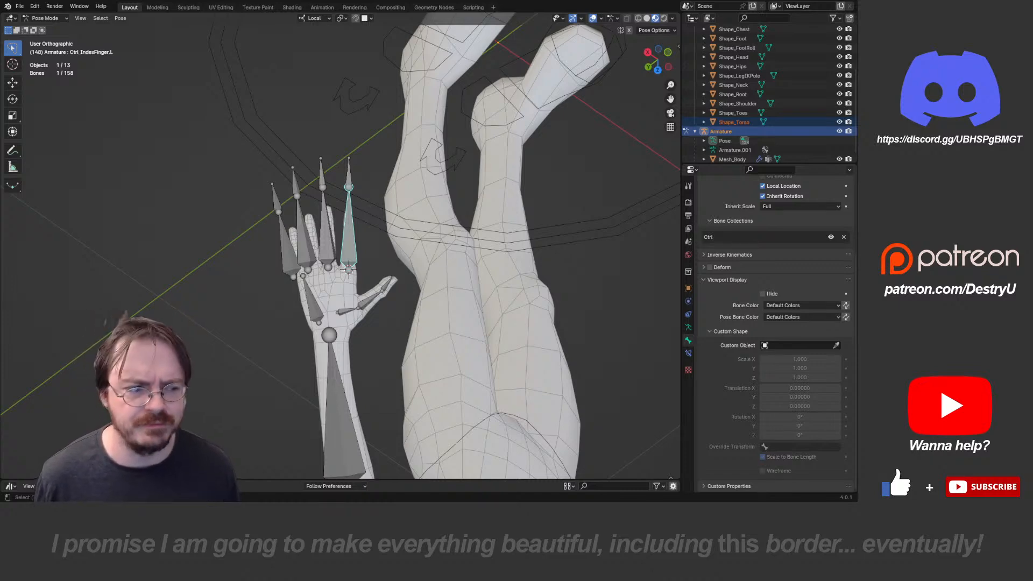
shift+middle_drag(345, 248, 332, 226)
scroll(346, 263, up, 2)
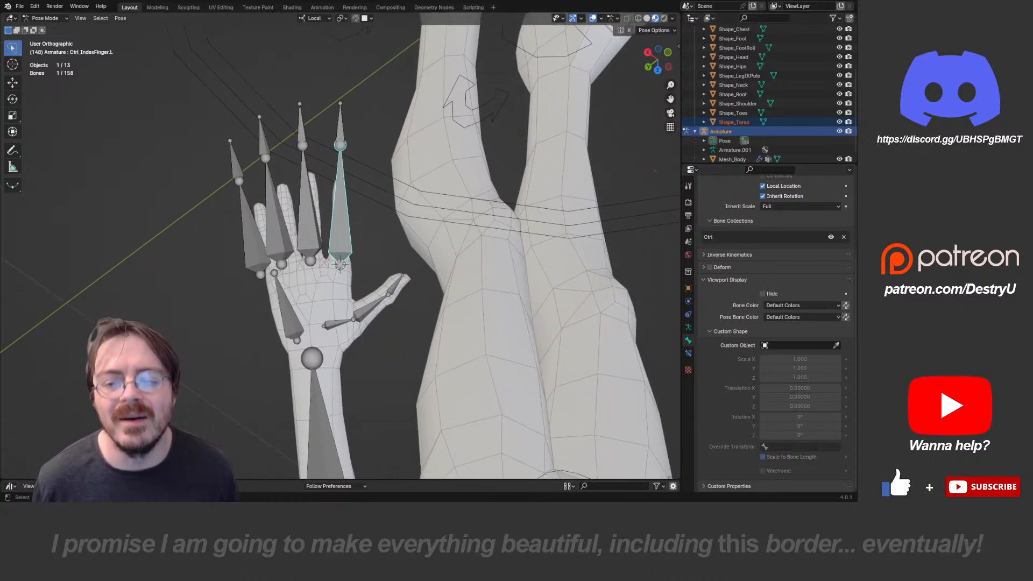
key(KP_1)
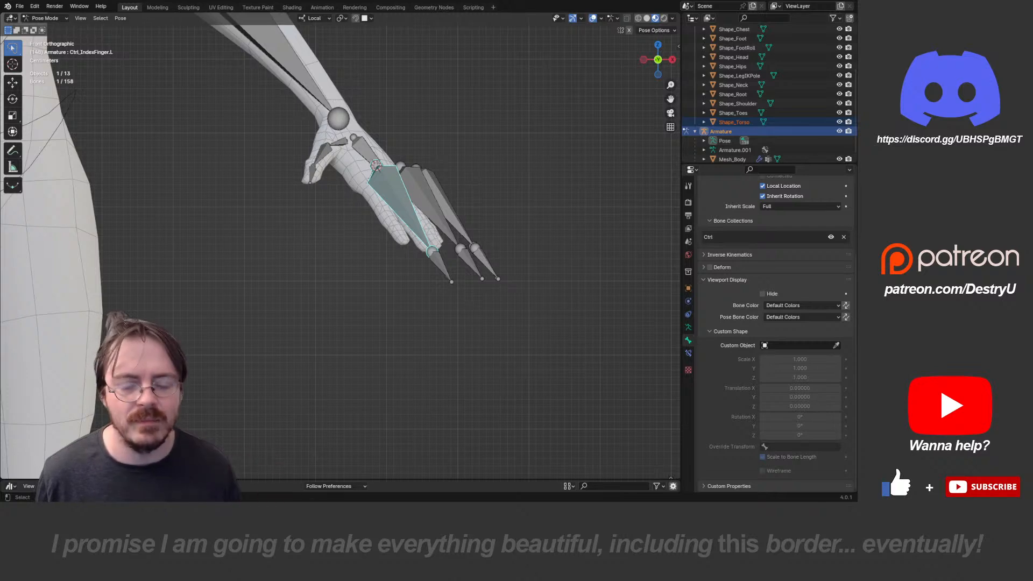
- Add a mesh circle at the index finger's knuckle in Object Mode, aligned to the 3D cursor
shift+middle_drag(439, 205, 449, 237)
key(ctrl+Tab)
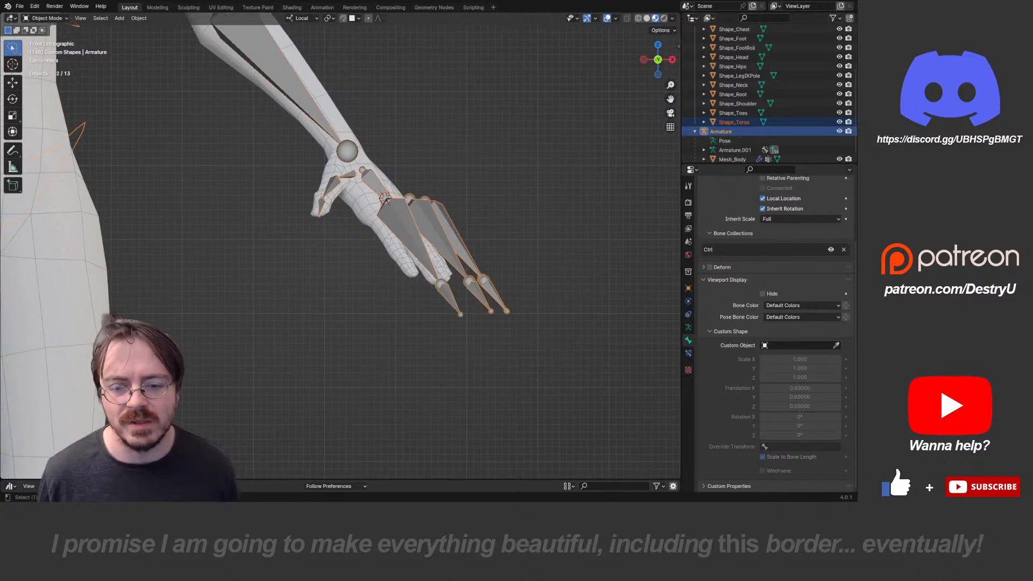
key(shift+s)
key(Escape)
key(shift+a)
mouse_move(448, 237)
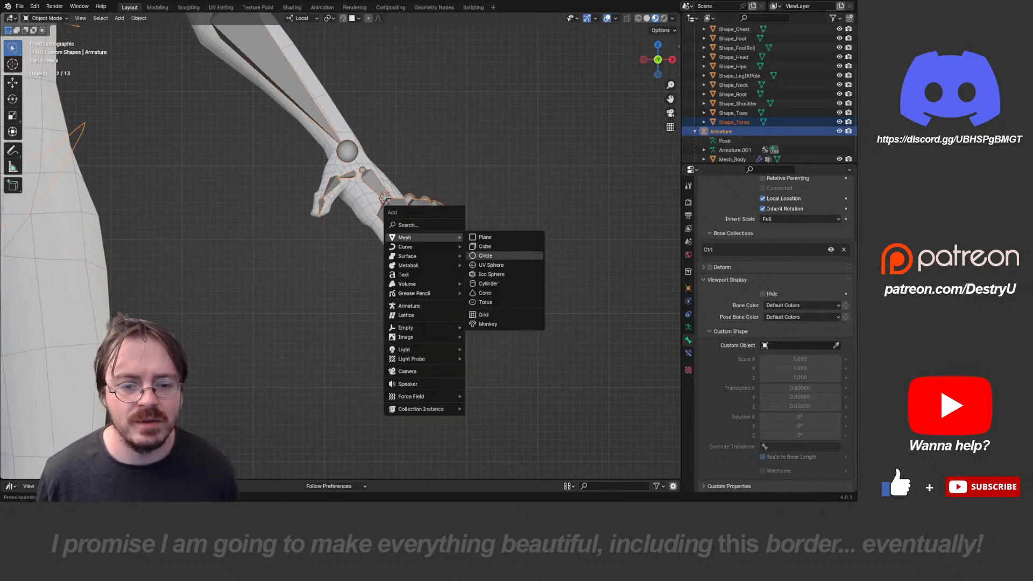
click(481, 255)
scroll(480, 255, down, 1)
scroll(340, 247, down, 4)
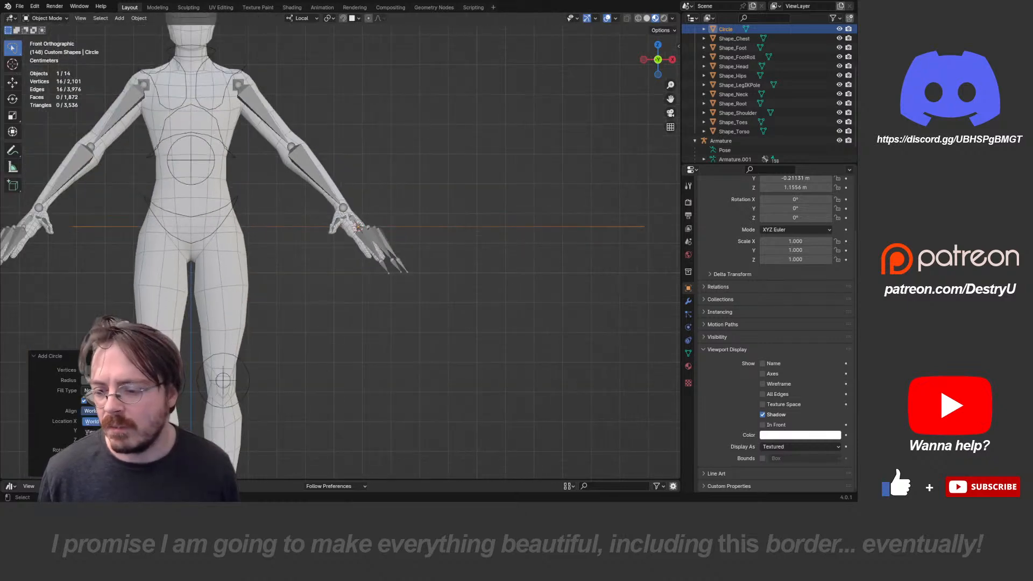
click(100, 442)
- Scale the circle's mesh down in Edit Mode to roughly the width of the hand
key(ctrl+Tab)
click(429, 240)
scroll(429, 240, up, 2)
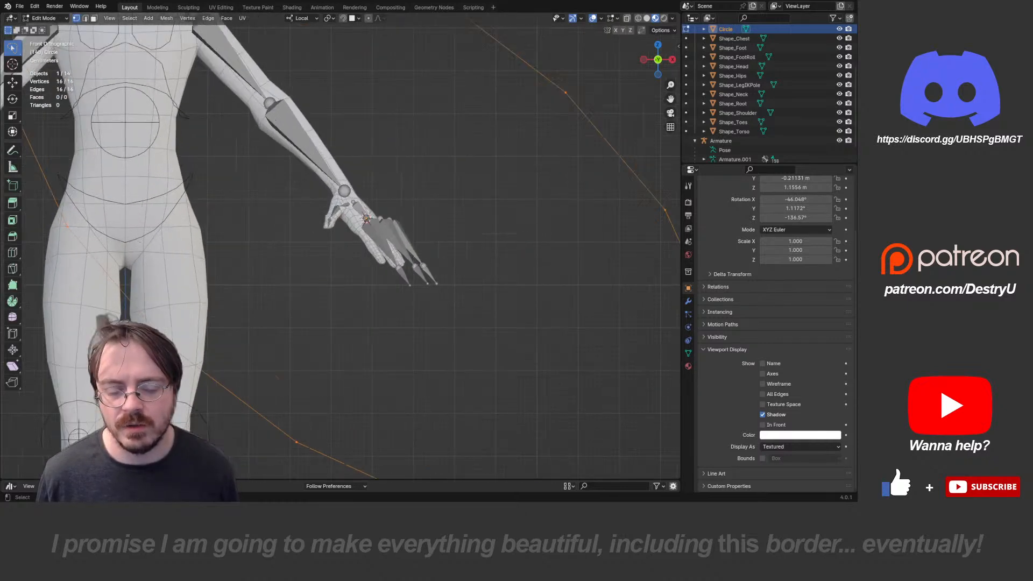
scroll(429, 240, down, 4)
key(s)
click(362, 237)
scroll(362, 237, up, 10)
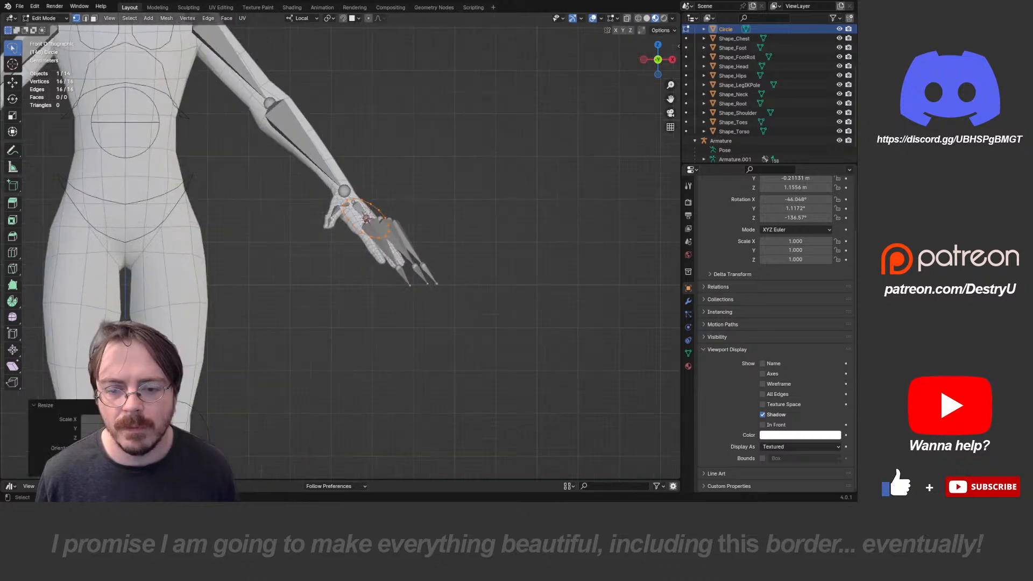
- Delete all vertices of the circle so that only its empty object remains at the knuckle
middle_drag(362, 236, 324, 166)
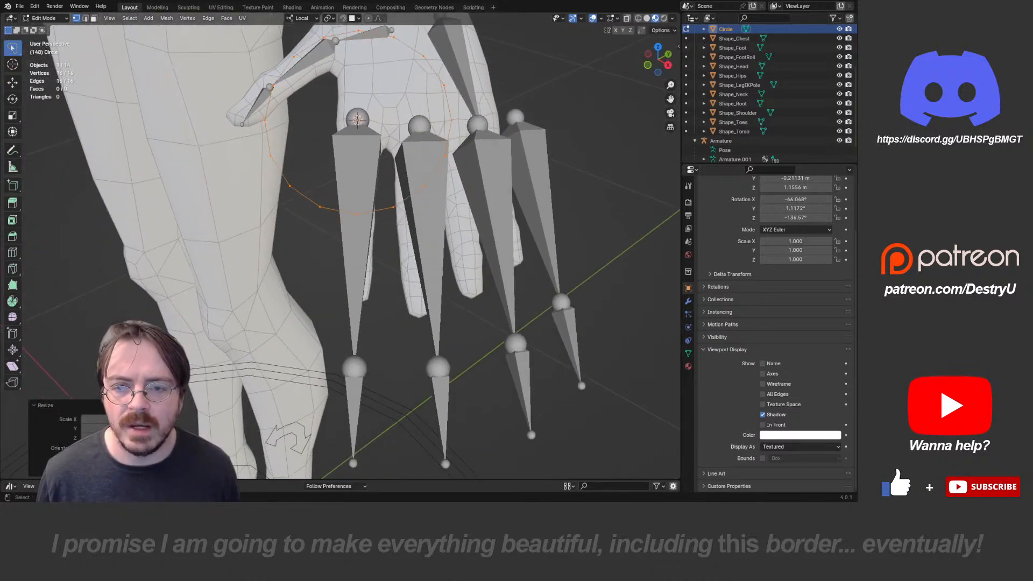
key(r)
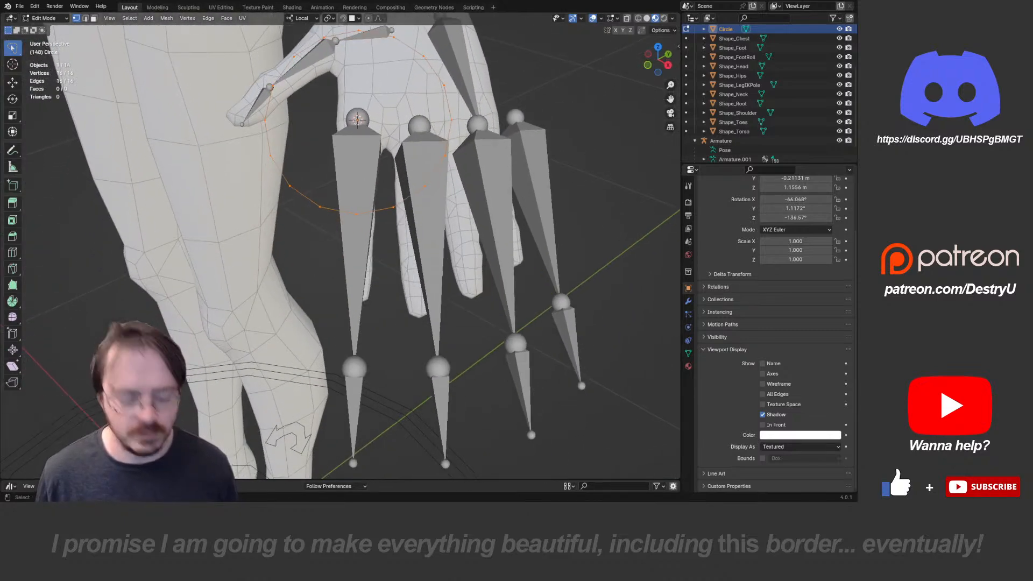
key(shift+KP_7)
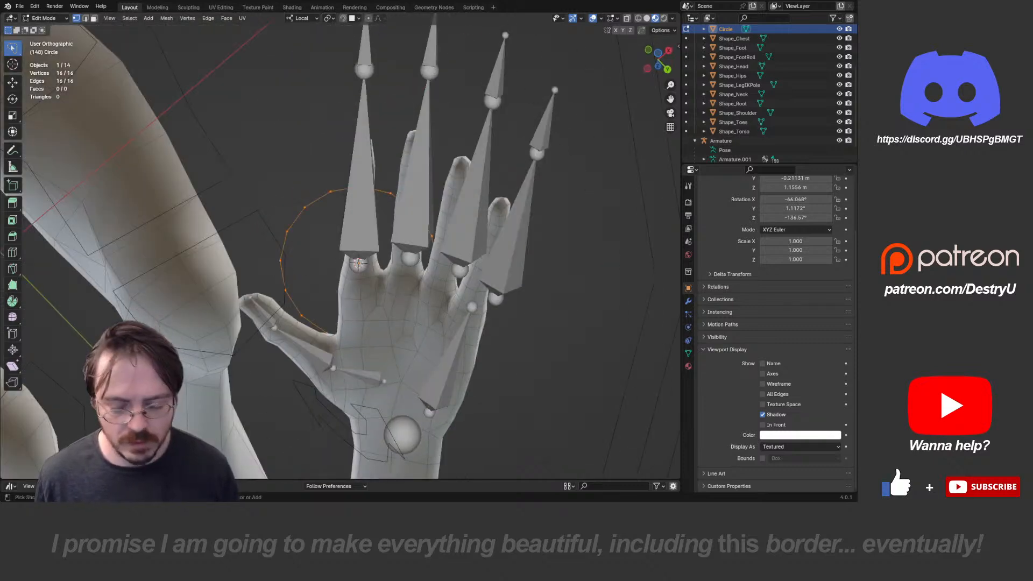
key(ctrl+shift+KP_7)
middle_drag(376, 279, 405, 321)
key(x)
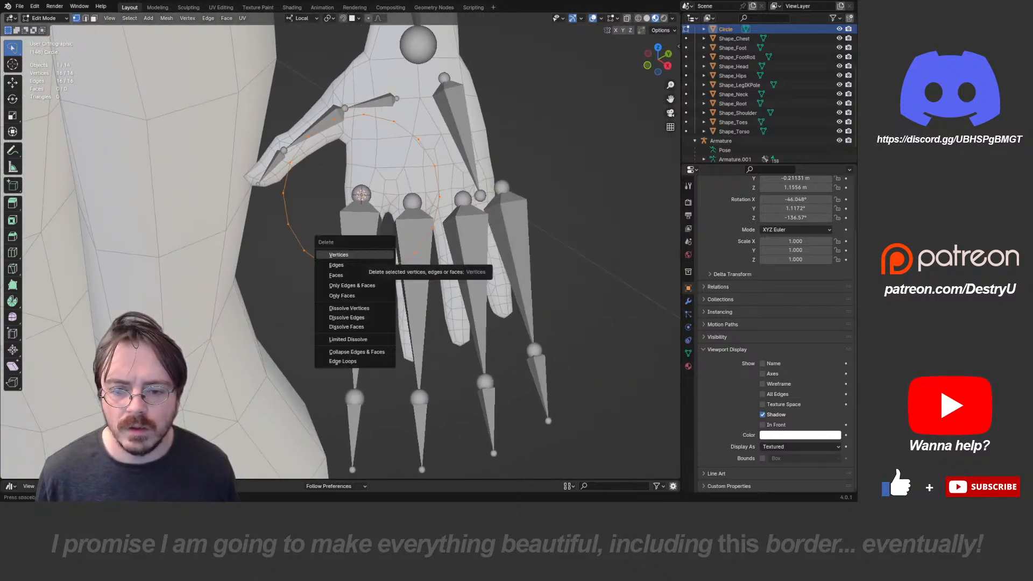
click(336, 253)
middle_drag(336, 253, 355, 259)
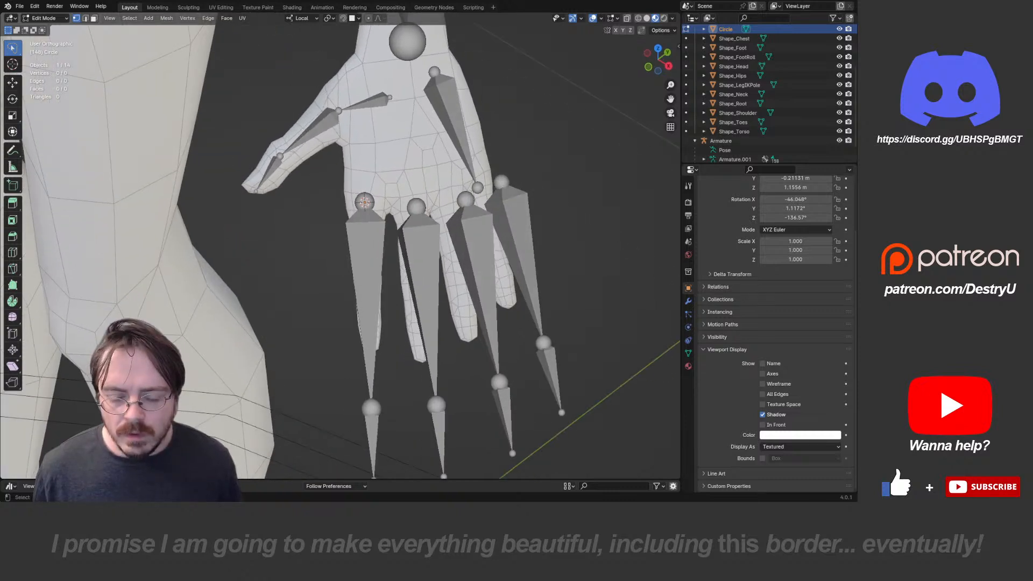
- Align the view to the Ctrl_IndexFinger.L bone in Pose Mode and return the armature to Object Mode
key(Tab)
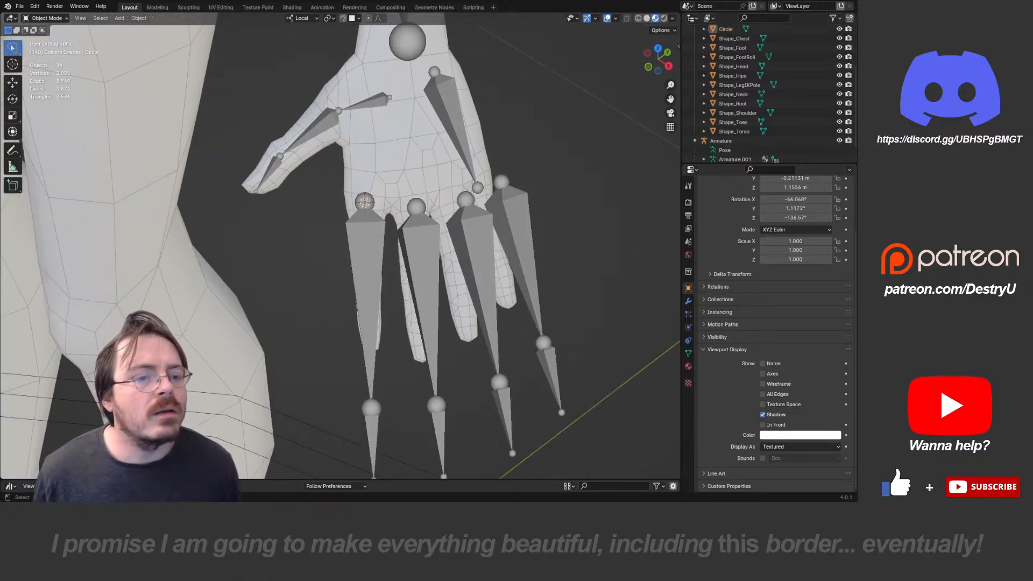
click(373, 263)
key(ctrl+Tab)
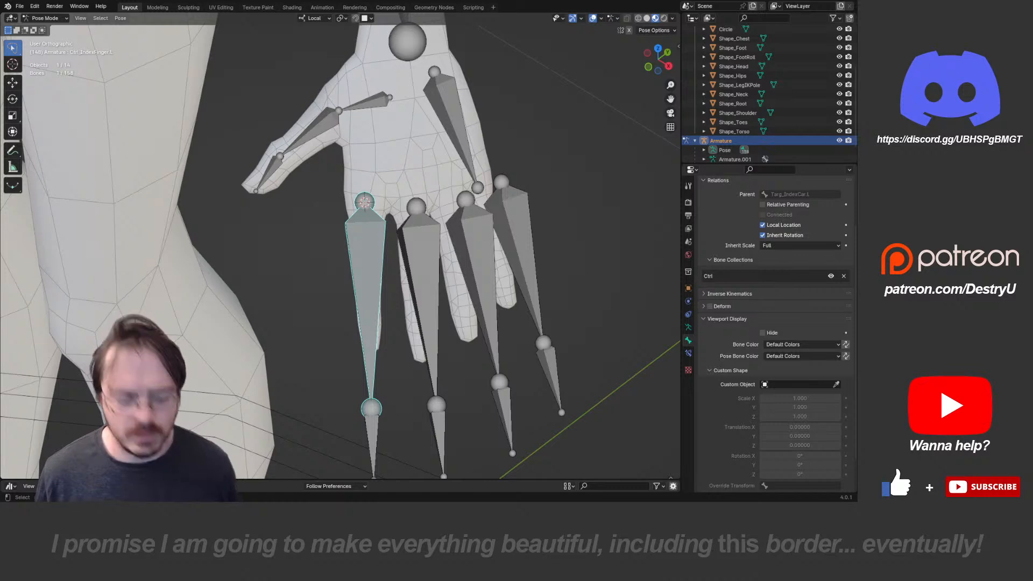
middle_drag(366, 205, 334, 259)
key(ctrl+Tab)
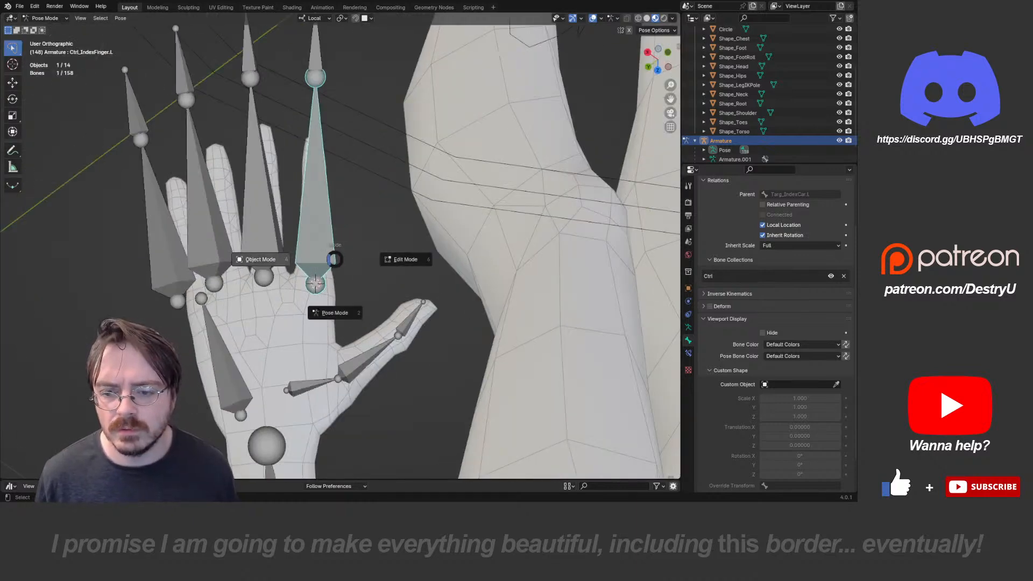
click(260, 259)
- Reopen the Circle object for mesh editing and place a starting vertex beside the index fingertip
scroll(770, 94, up, 4)
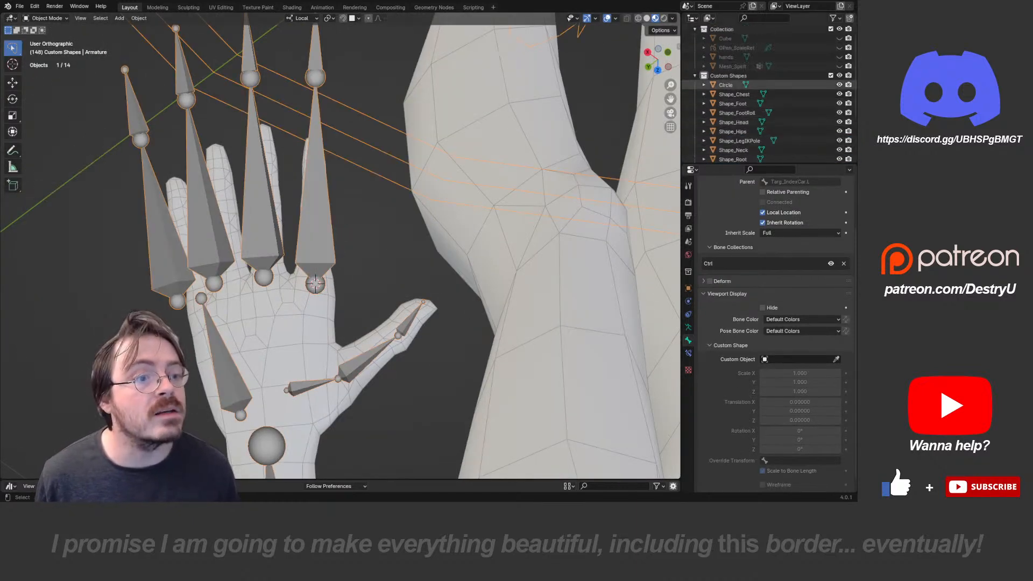
click(726, 85)
key(Tab)
scroll(274, 242, up, 2)
shift+middle_drag(275, 242, 317, 292)
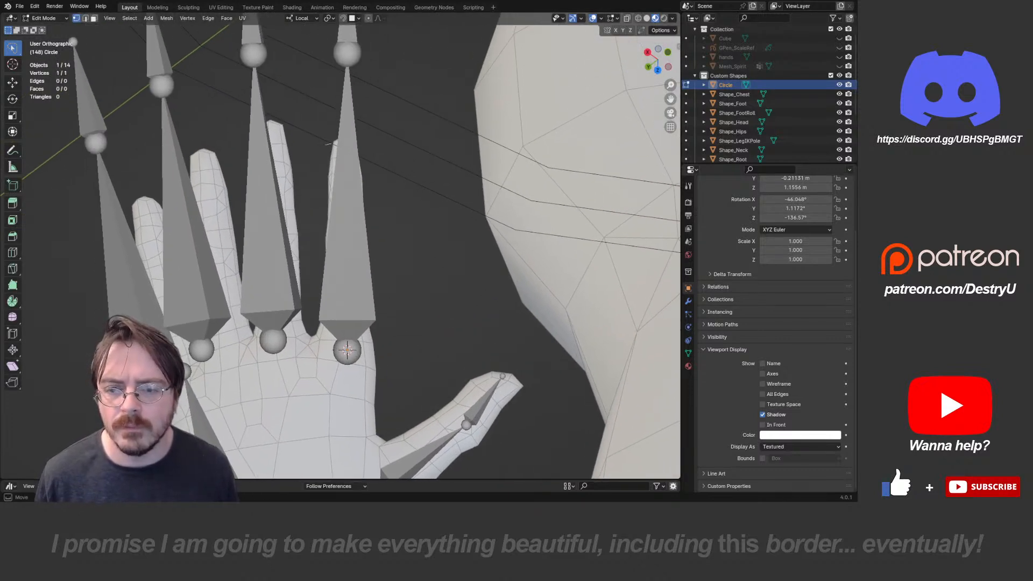
drag(325, 145, 332, 144)
key(g)
click(322, 149)
- Extrude the vertex into a rounded outline over the index fingertip and down the finger's thumb side to the knuckle
key(e)
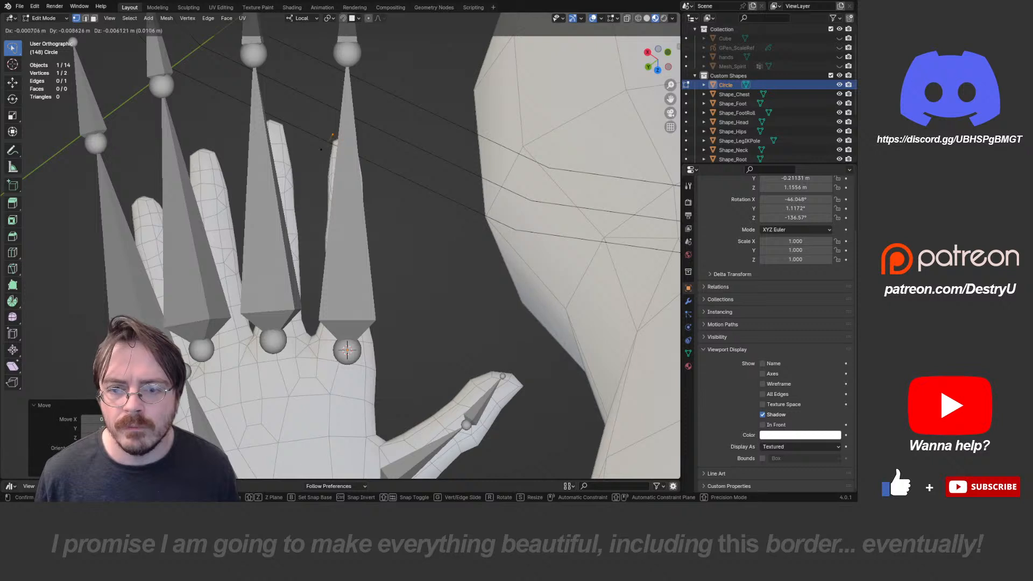
click(332, 136)
key(e)
click(350, 130)
key(e)
click(366, 135)
key(e)
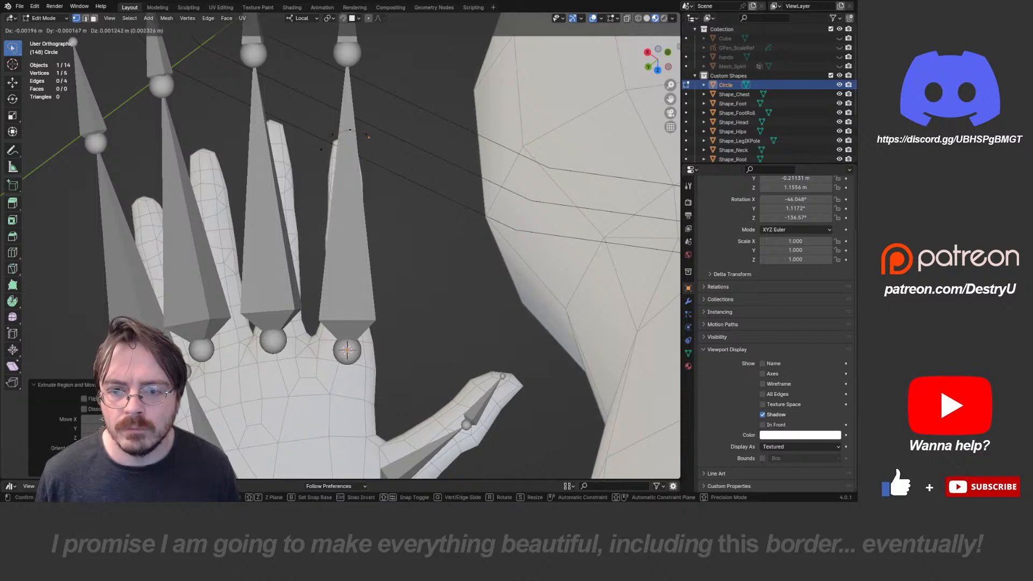
click(375, 149)
key(e)
click(375, 171)
key(e)
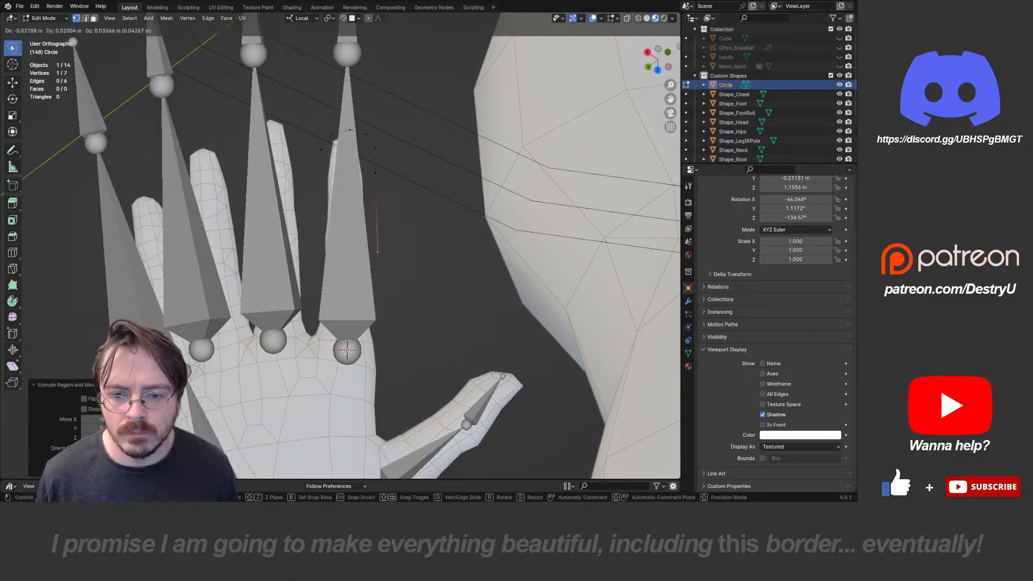
click(375, 330)
- Extrude the outline around the index knuckle and back up the finger's other side to the starting vertex
key(e)
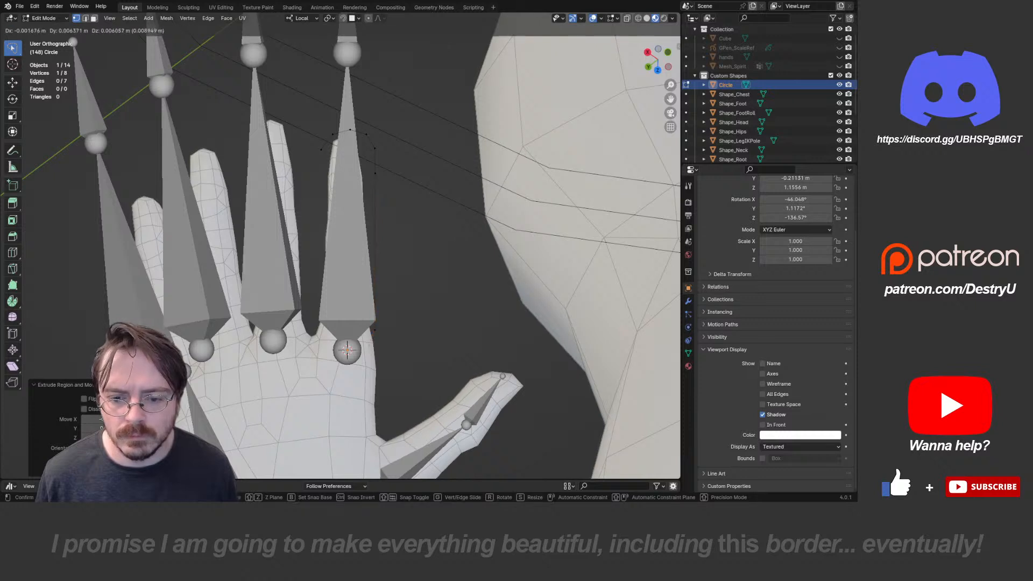
click(369, 346)
key(e)
click(348, 356)
key(e)
click(347, 350)
key(e)
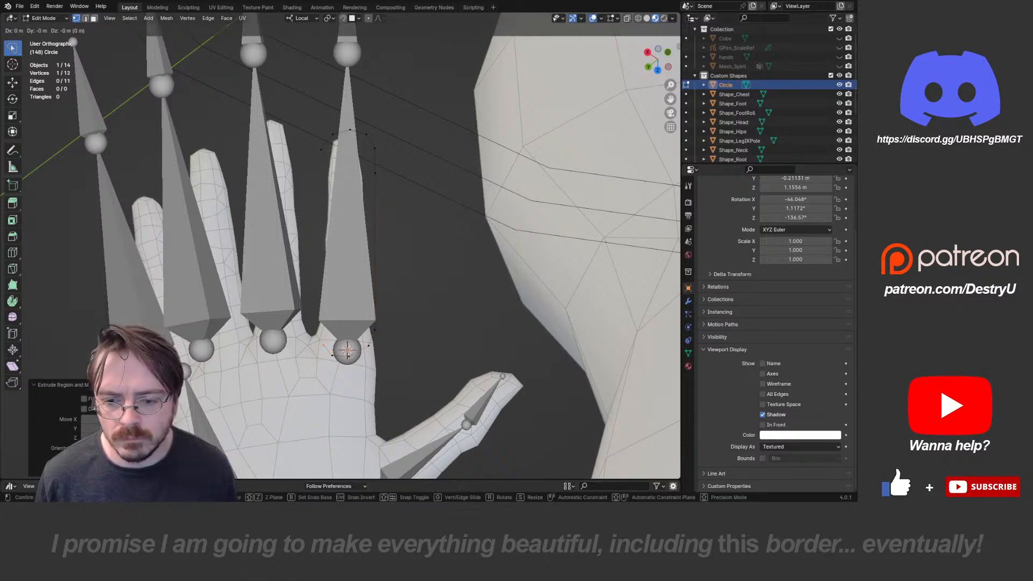
click(320, 328)
key(e)
click(322, 303)
key(e)
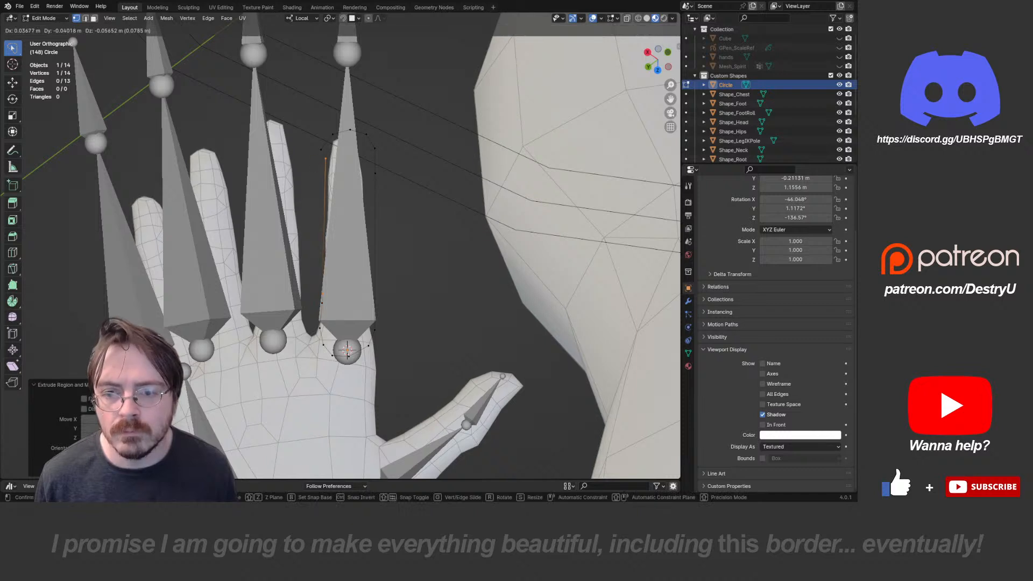
click(321, 149)
- Merge the outline's overlapping end vertices at center and dissolve the extra vertex just above the knuckle corner
key(m)
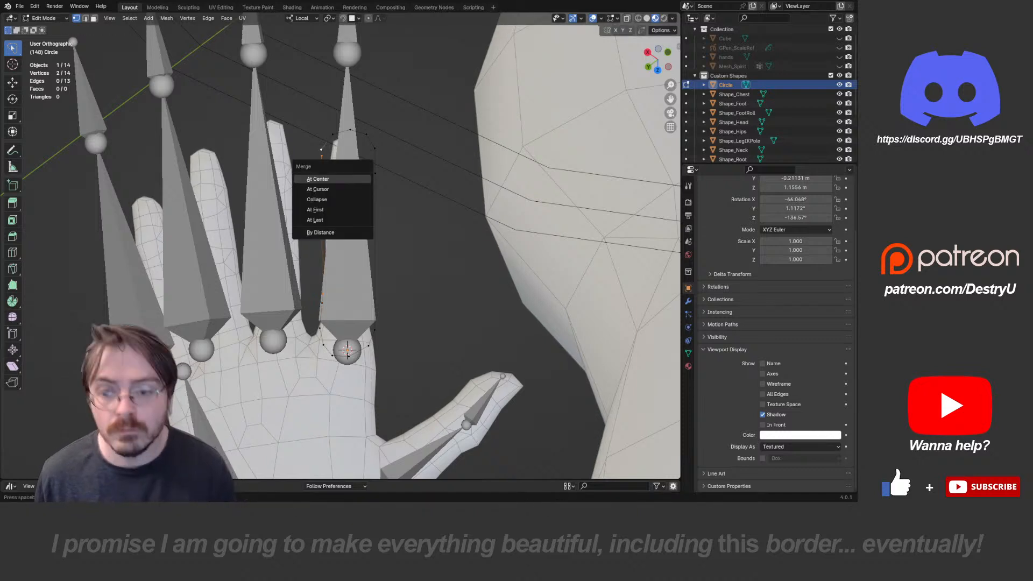
click(321, 178)
click(322, 303)
key(x)
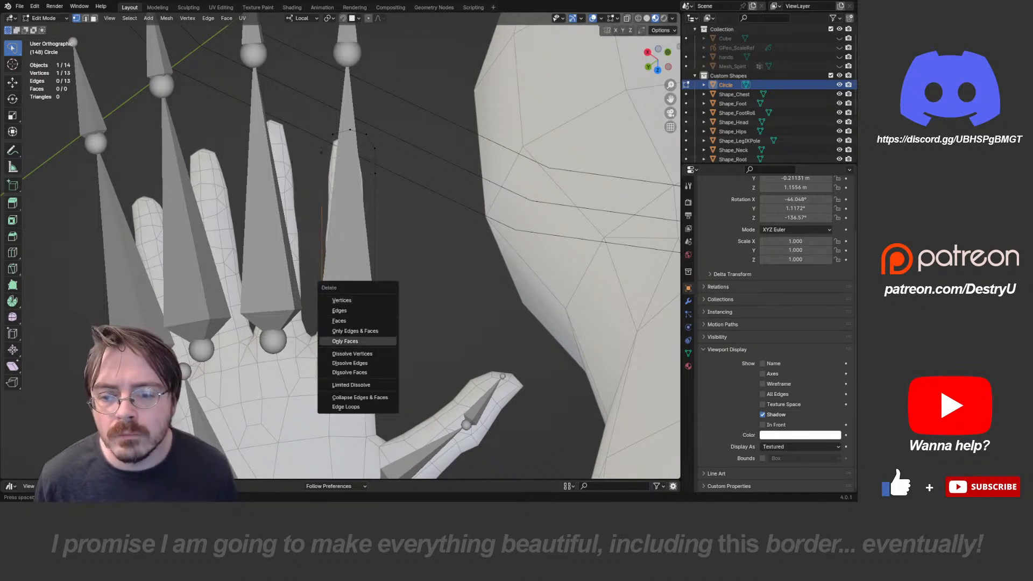
click(345, 364)
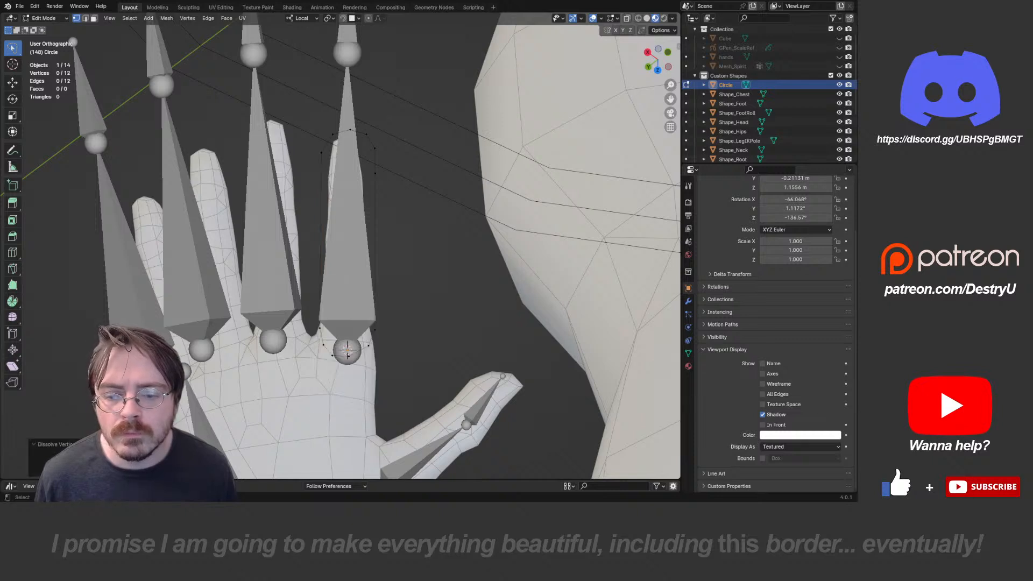
- Round the outline's thumb-side knuckle corner by adding a vertex and repositioning the vertices around it
drag(293, 264, 403, 381)
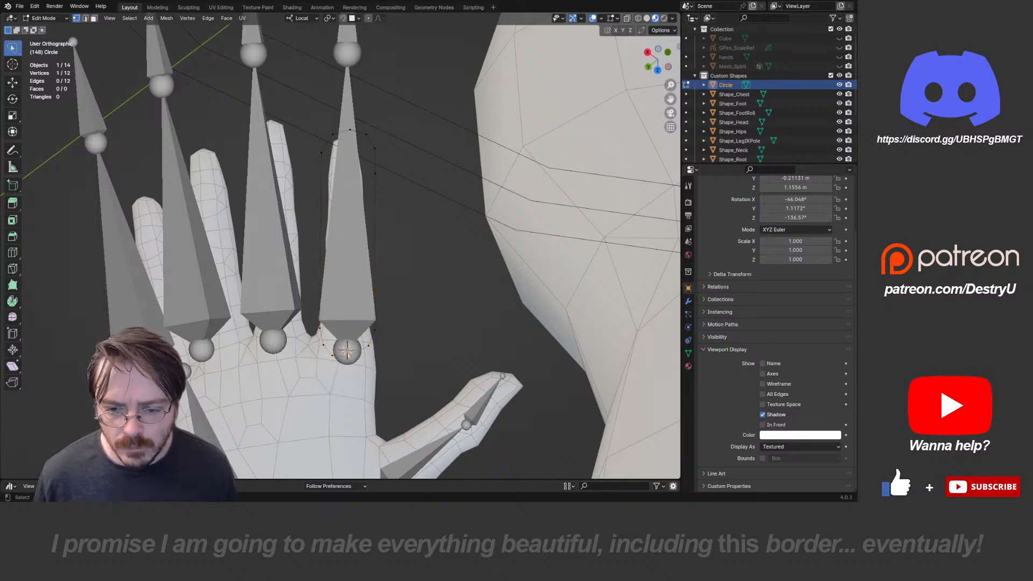
key(g)
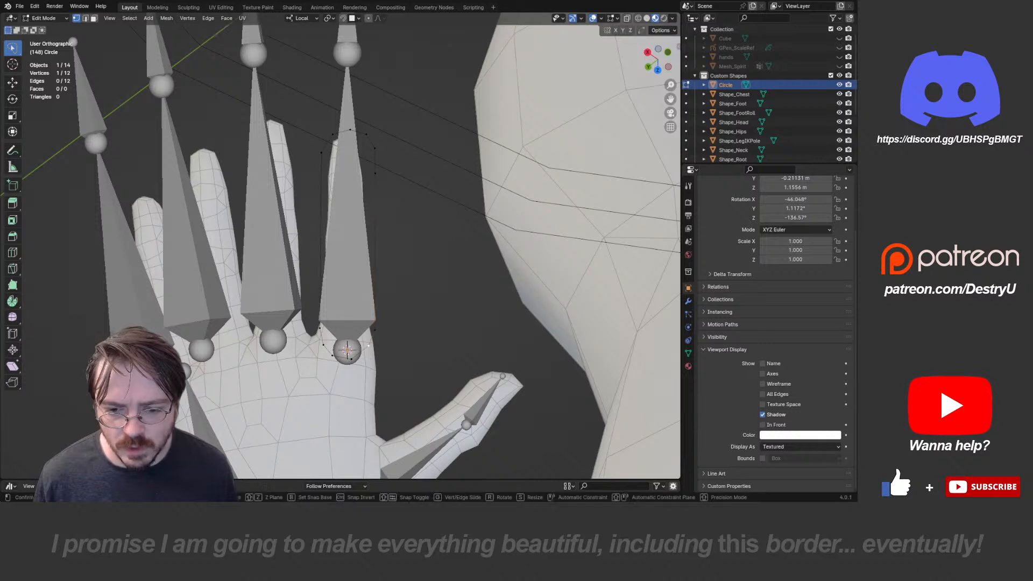
click(368, 354)
click(375, 330)
key(g)
click(376, 328)
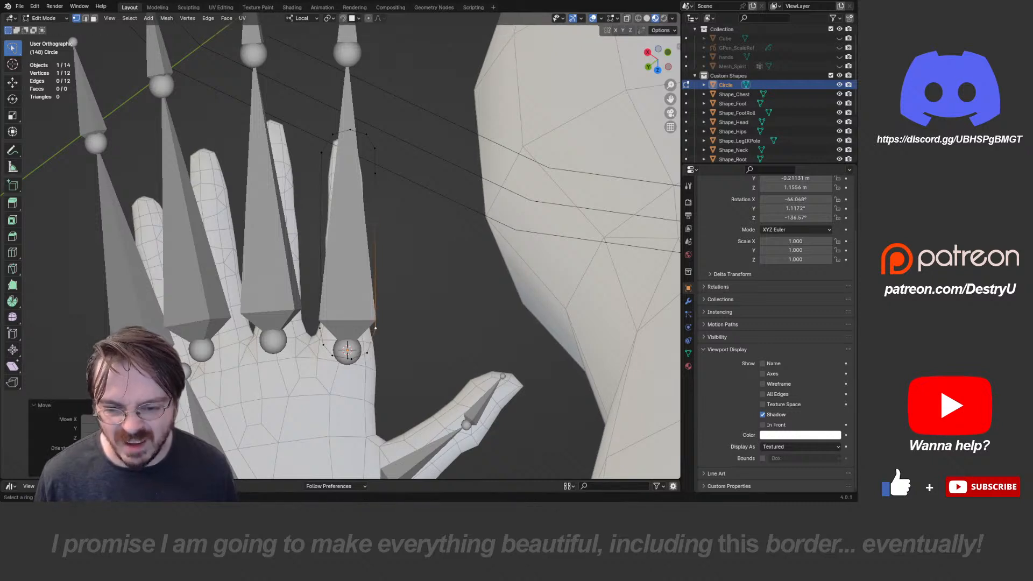
click(372, 341)
key(g)
click(372, 341)
click(376, 328)
key(g)
click(376, 327)
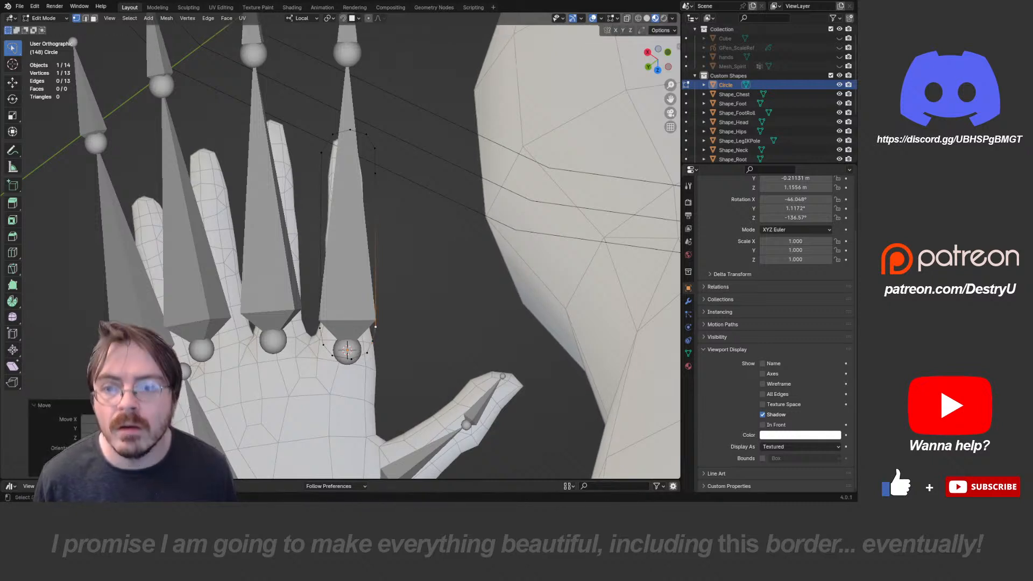
- Reshape the outline's fingertip end by moving its corner vertices and adding one more to even out the curve
key(alt+a)
key(g)
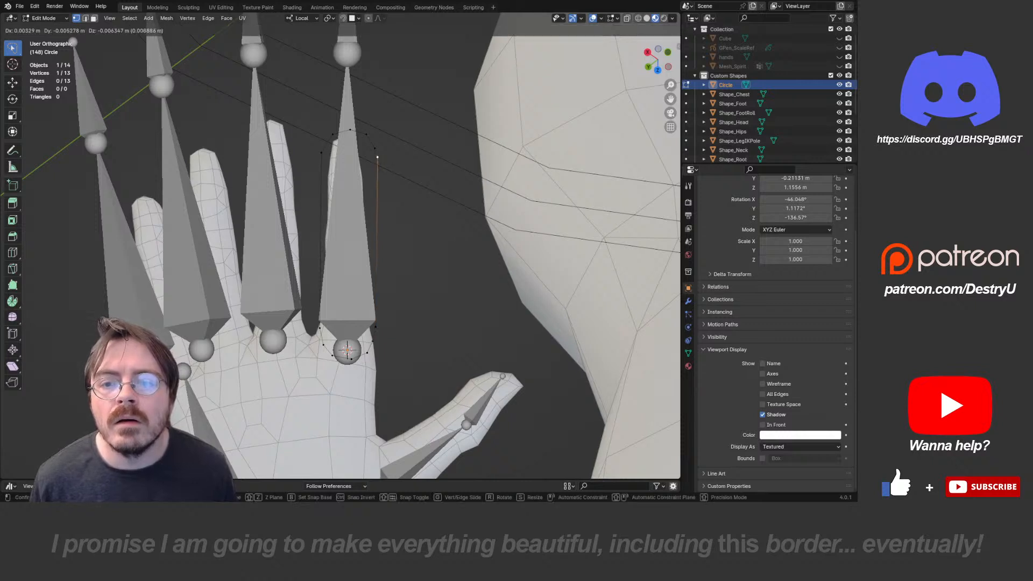
click(375, 160)
click(321, 153)
key(e)
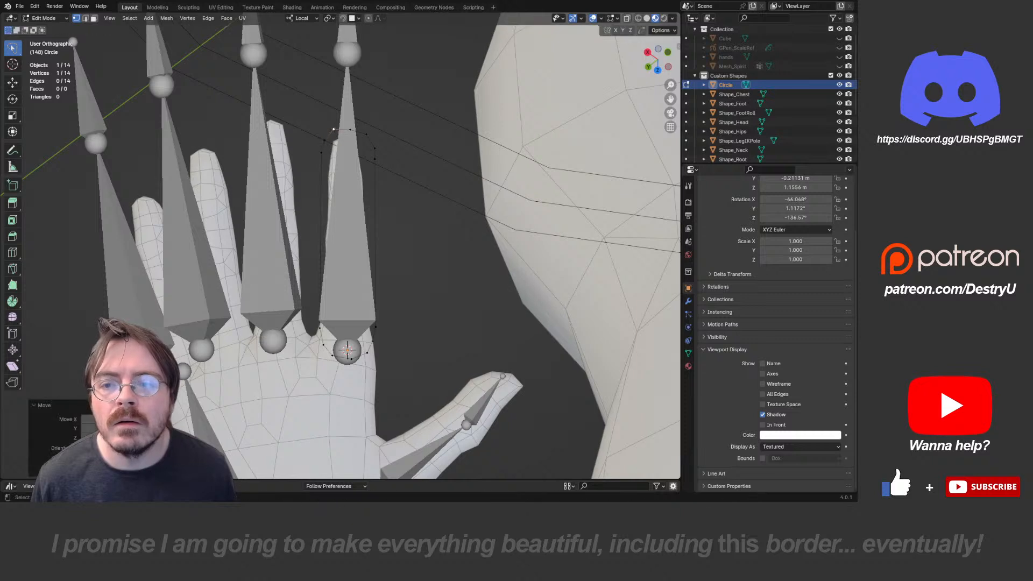
- Round the outline's thumb-side fingertip corner by repositioning its tip and corner vertices
click(348, 126)
click(366, 135)
key(g)
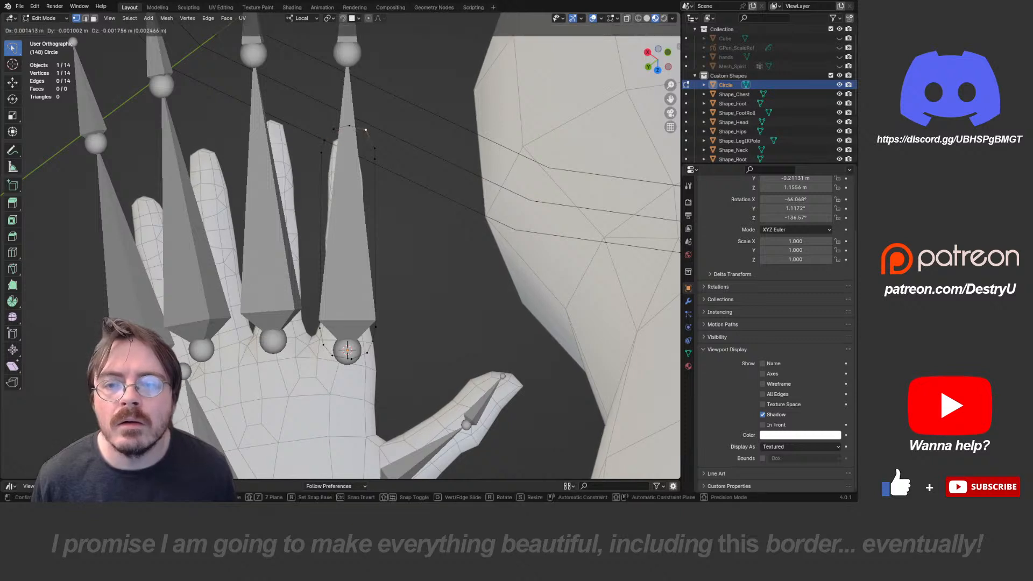
click(365, 129)
key(g)
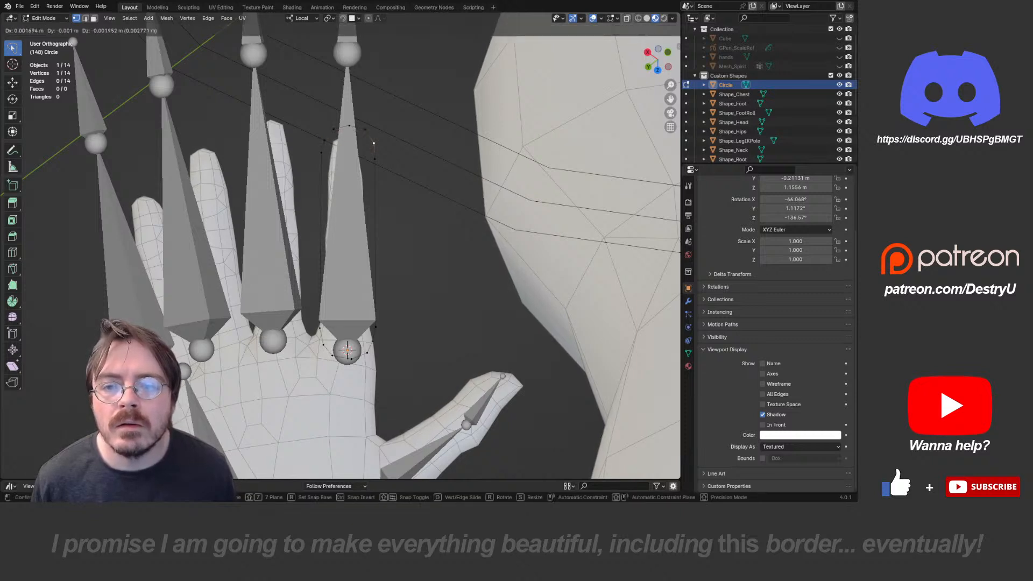
click(373, 140)
click(375, 159)
key(g)
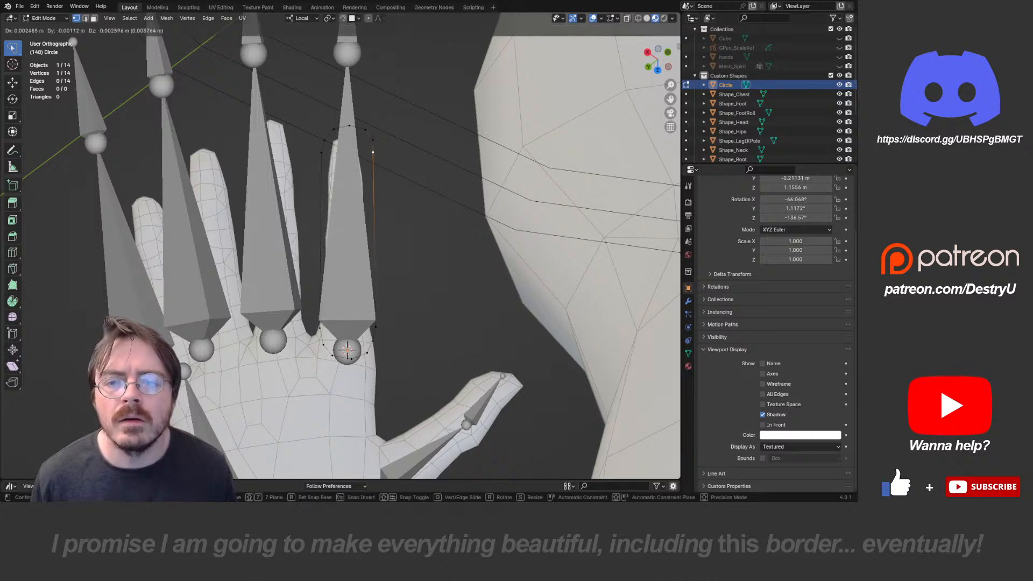
click(375, 152)
- Add a vertex midway along each long side of the outline and scale the two vertices together
click(374, 195)
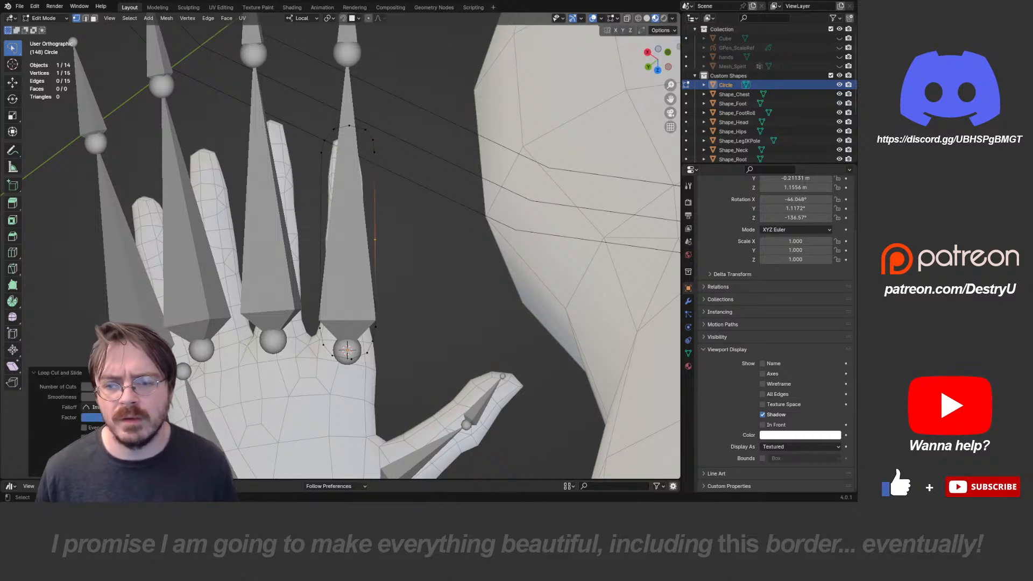
drag(379, 217, 329, 201)
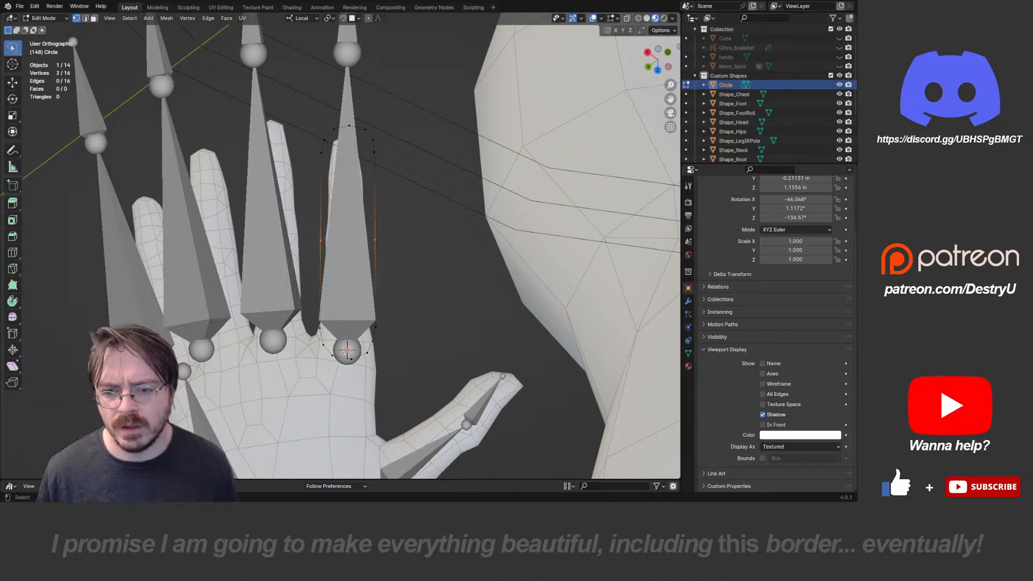
key(s)
click(435, 262)
- Assign Circle as the custom shape of the Ctrl_IndexFinger.L bone and turn off its Scale to Bone Length
mouse_move(433, 262)
middle_down()
mouse_move(371, 183)
mouse_move(315, 226)
mouse_move(307, 237)
mouse_move(344, 237)
mouse_move(307, 269)
mouse_move(318, 258)
mouse_move(304, 253)
mouse_move(323, 252)
middle_up()
key(ctrl+Tab)
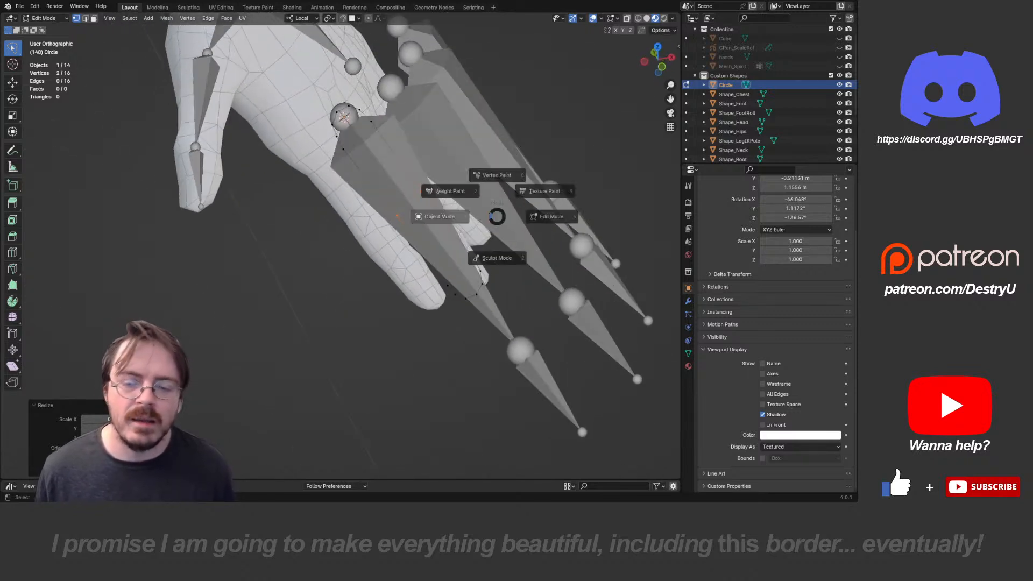
click(439, 217)
scroll(430, 217, down, 3)
click(431, 218)
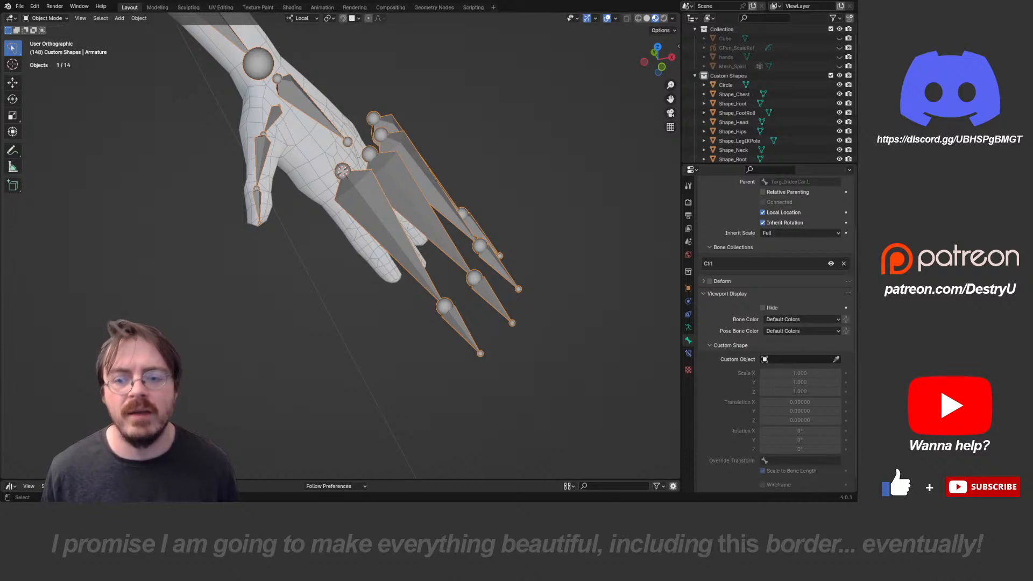
key(ctrl+Tab)
click(411, 296)
middle_drag(411, 296, 377, 248)
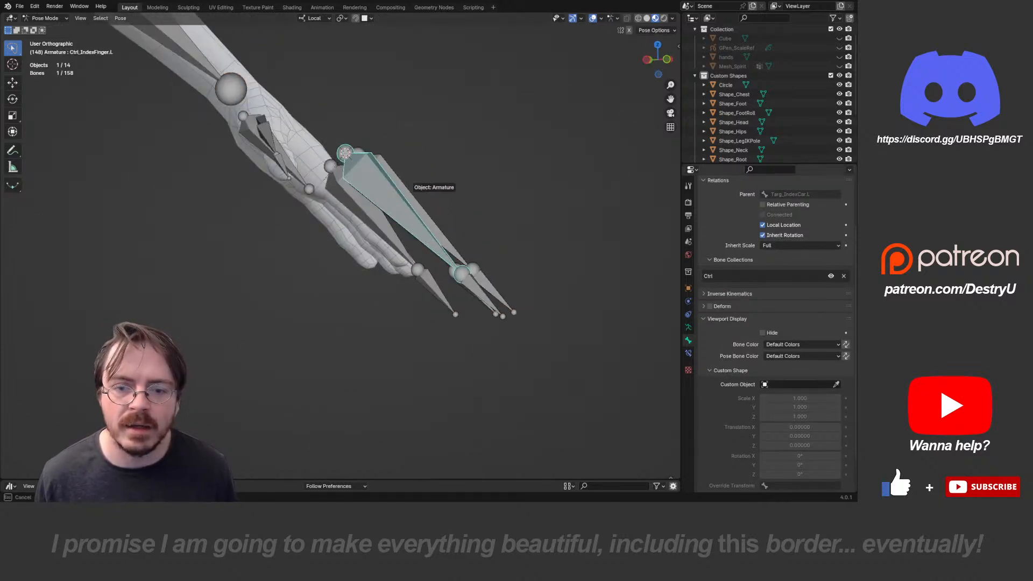
click(724, 85)
middle_drag(452, 215, 597, 237)
scroll(791, 371, down, 2)
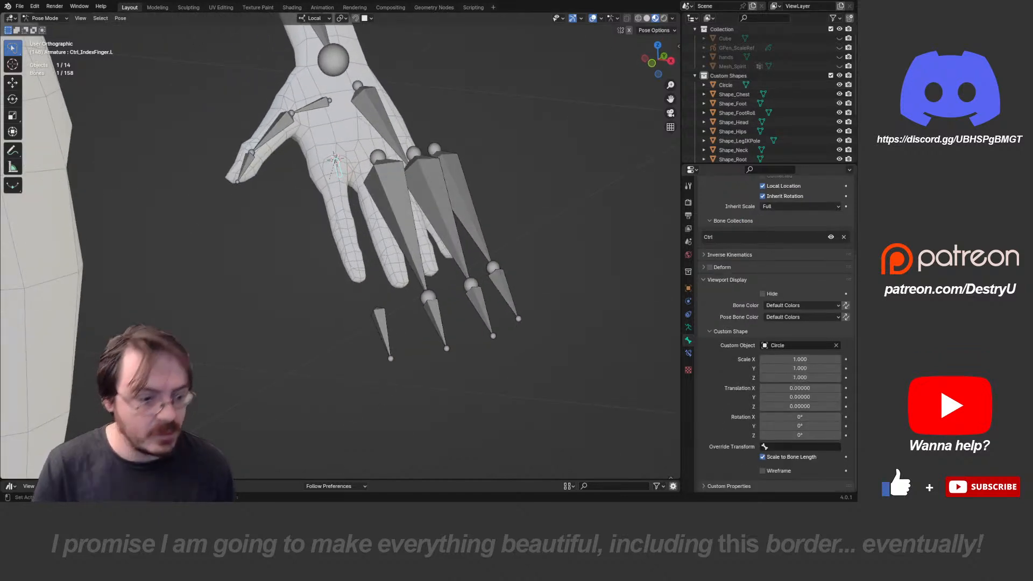
click(763, 458)
- Test-rotate the Ctrl_IndexFinger.L control to curl the finger, clear its rotation and deselect it
middle_drag(430, 259, 520, 269)
key(r)
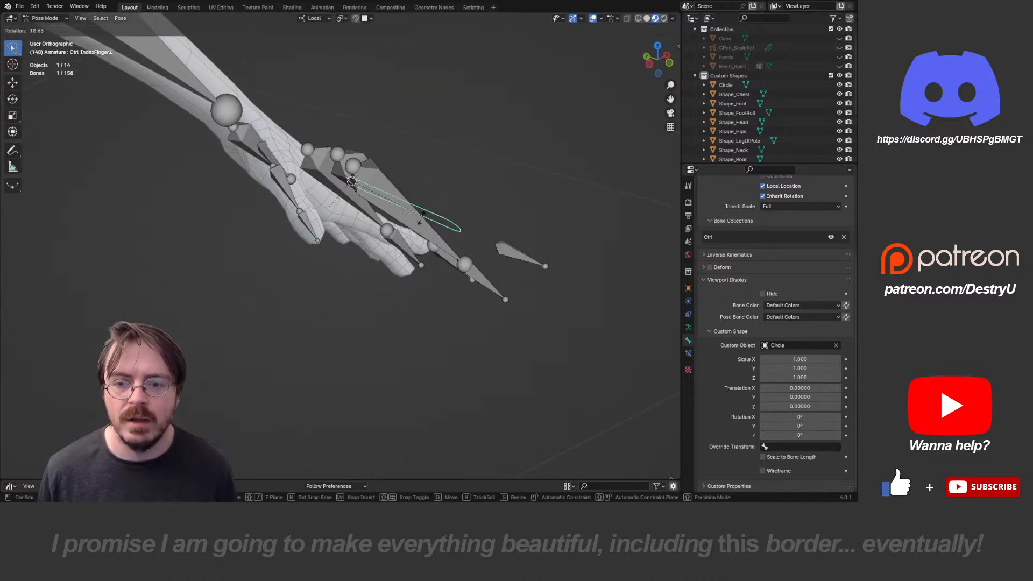
right_click(423, 272)
middle_drag(423, 269, 355, 275)
key(r)
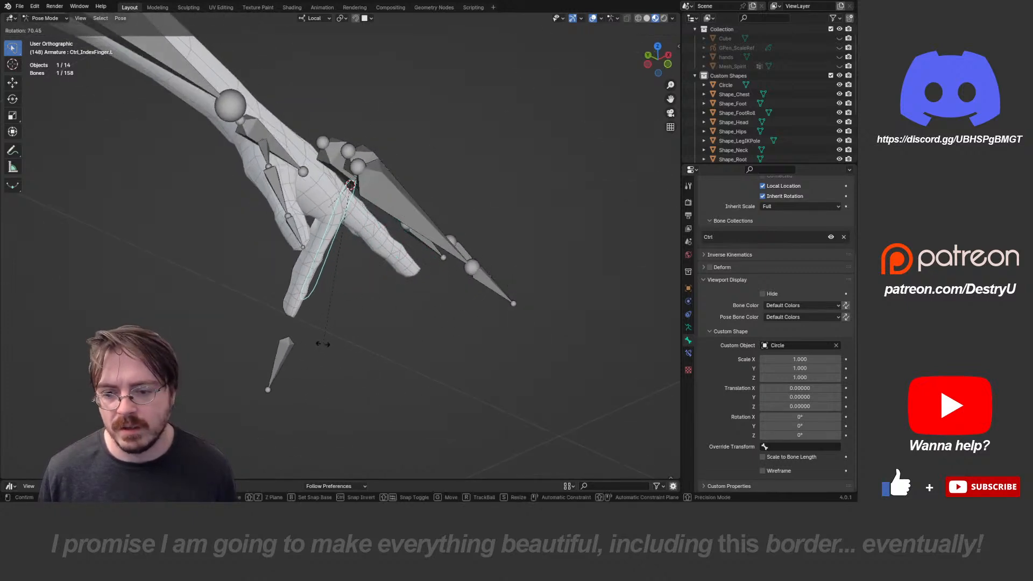
click(323, 344)
click(281, 358)
click(323, 258)
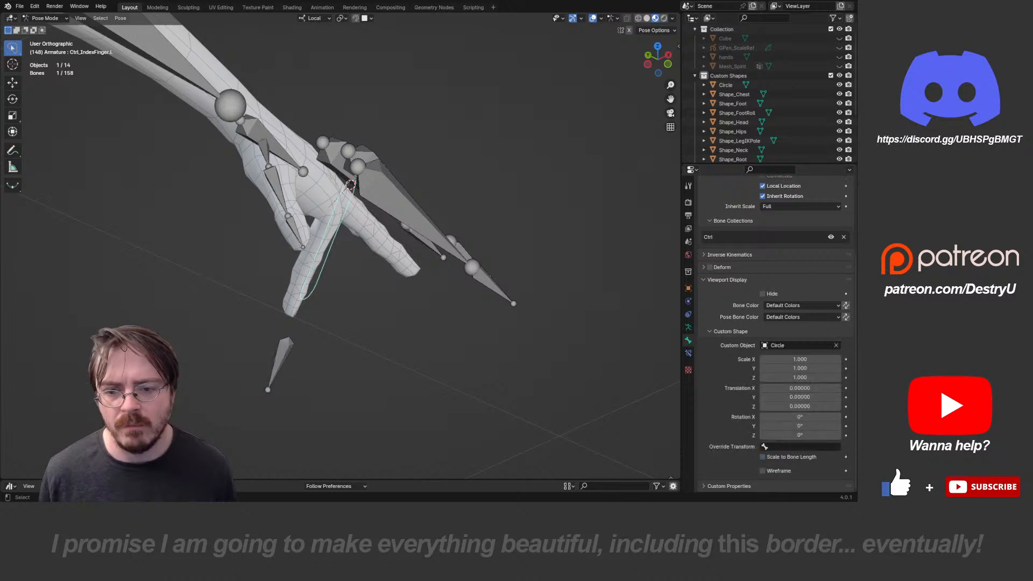
key(alt+r)
middle_drag(323, 257, 300, 259)
key(alt+a)
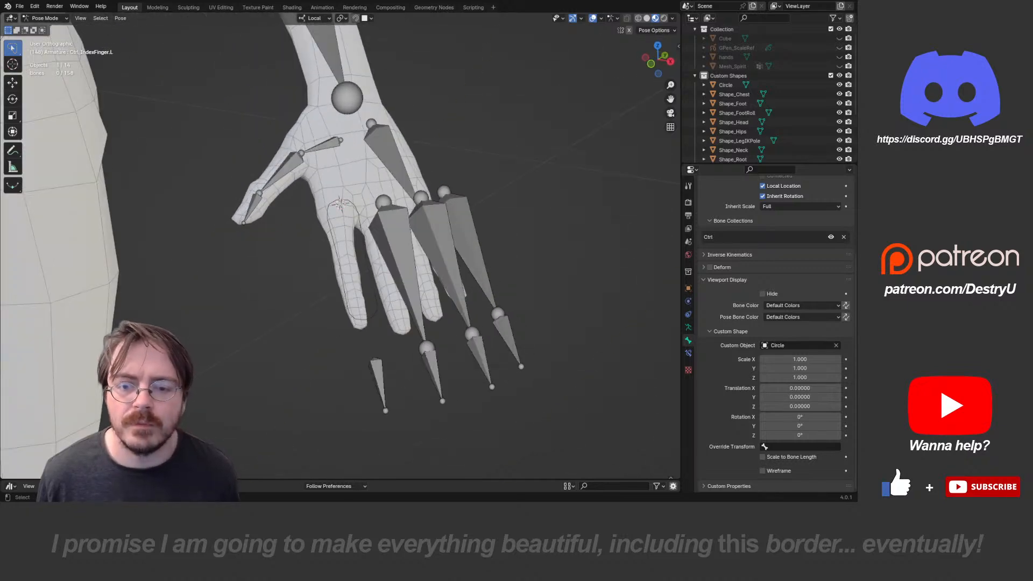
- Snap the 3D cursor to the Ctrl_IndexCurl.L bone beyond the index fingertip
key(ctrl+Tab)
click(289, 266)
scroll(345, 248, down, 3)
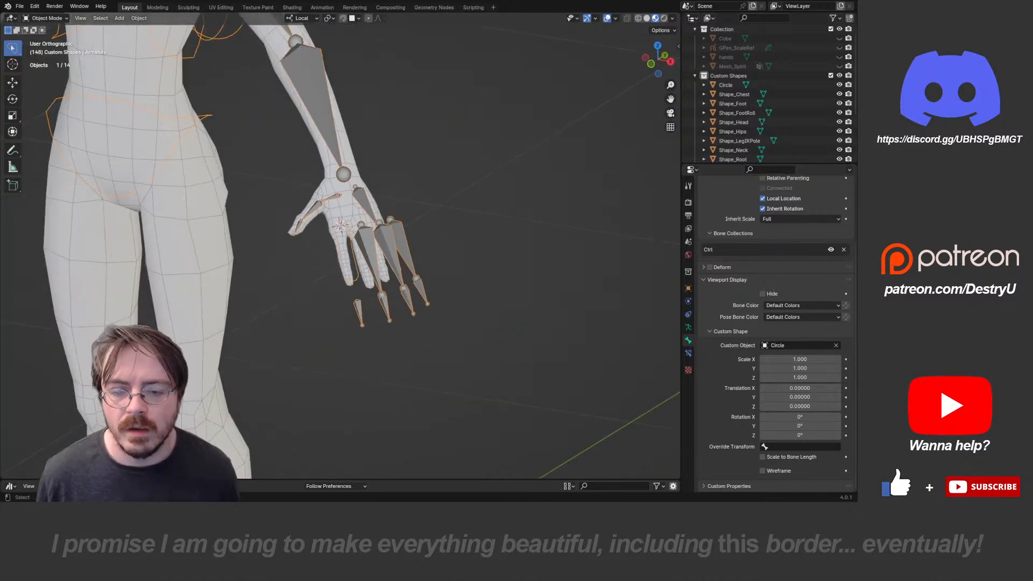
mouse_move(344, 248)
middle_down()
mouse_move(318, 253)
mouse_move(331, 250)
middle_up()
key(ctrl+Tab)
click(402, 330)
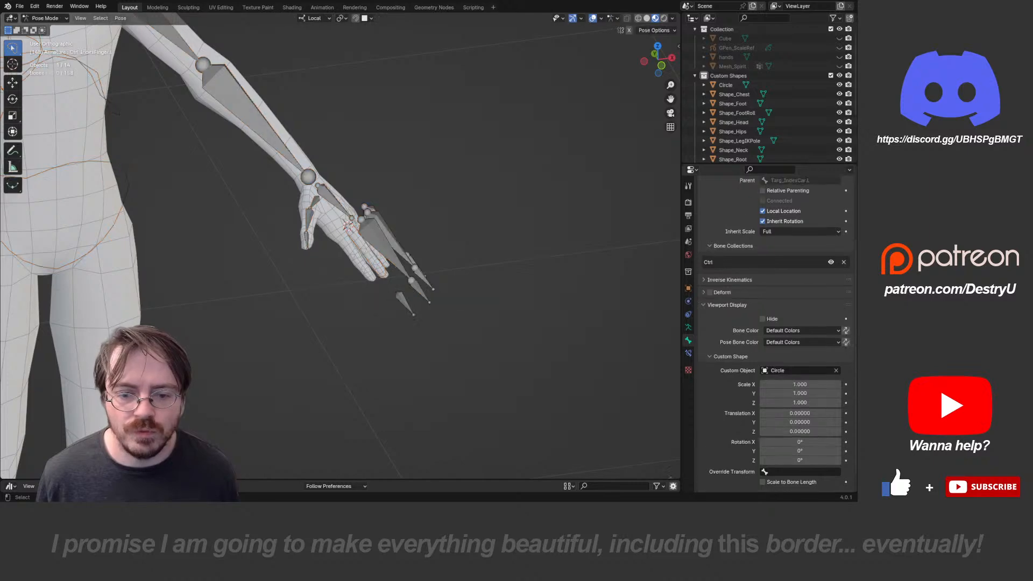
click(406, 303)
middle_drag(406, 303, 538, 431)
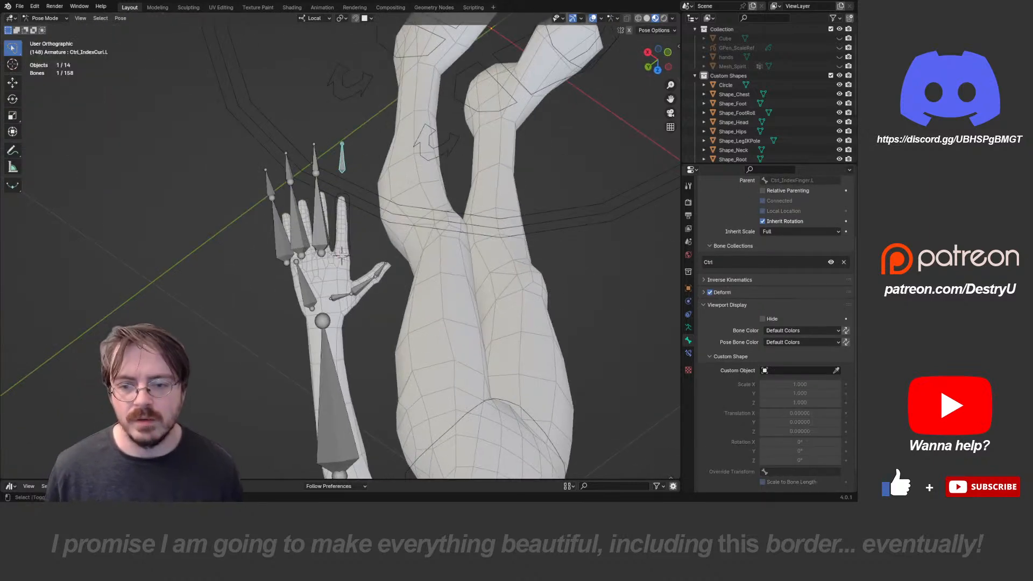
key(shift+s)
click(379, 239)
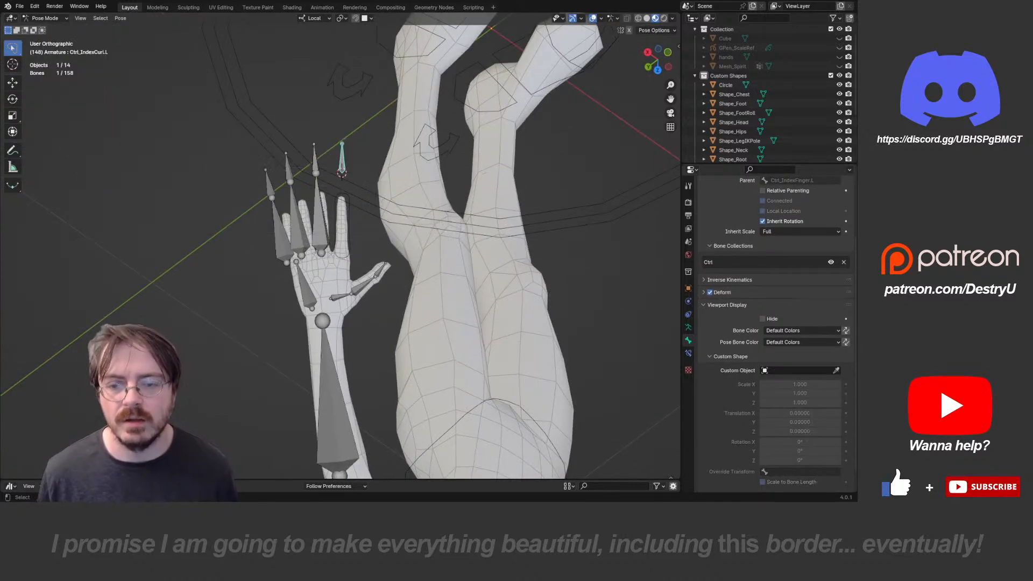
- Add a cube at the index curl bone with its alignment set to 3D Cursor
key(ctrl+Tab)
click(316, 194)
shift+middle_drag(316, 194, 332, 255)
scroll(333, 255, up, 2)
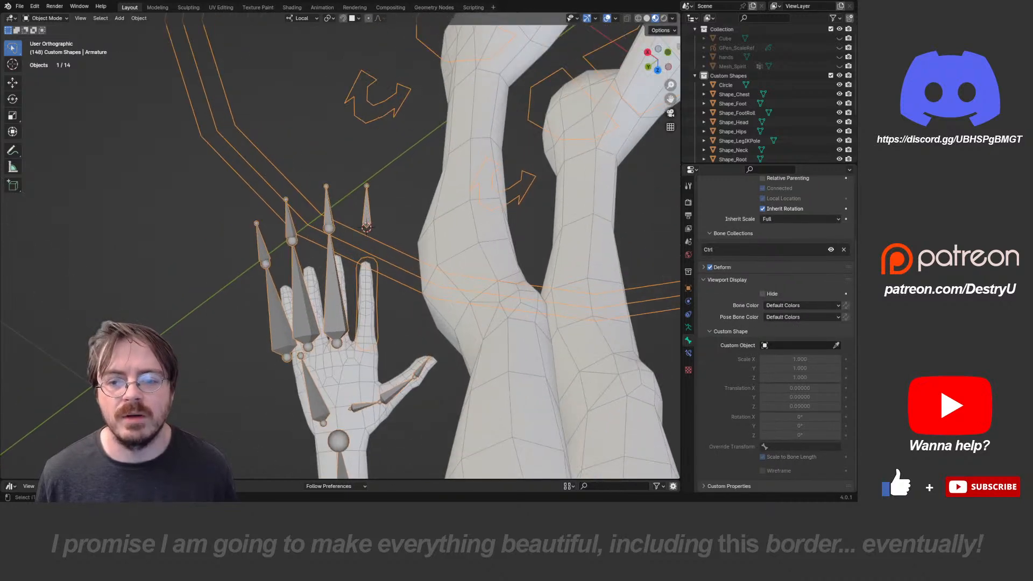
key(shift+a)
mouse_move(388, 175)
click(448, 185)
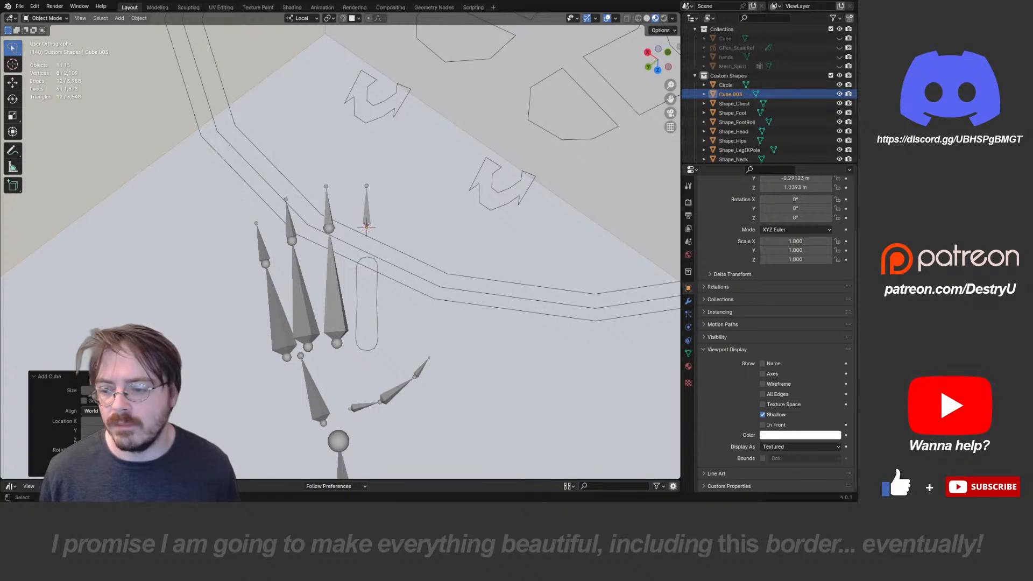
click(102, 431)
- Delete all vertices of the new cube in Edit Mode to leave an empty mesh
key(ctrl+Tab)
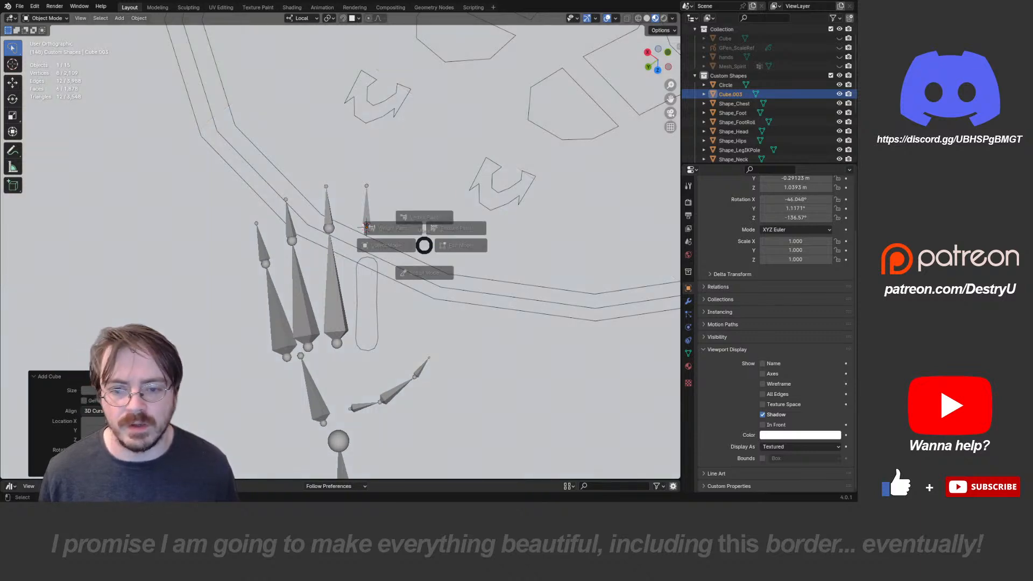
click(457, 243)
key(x)
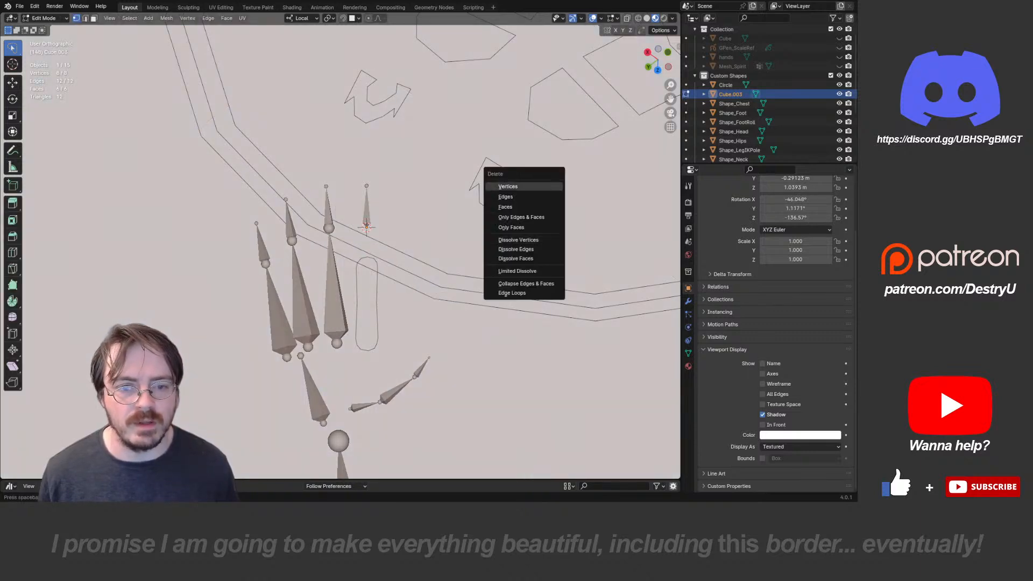
click(508, 187)
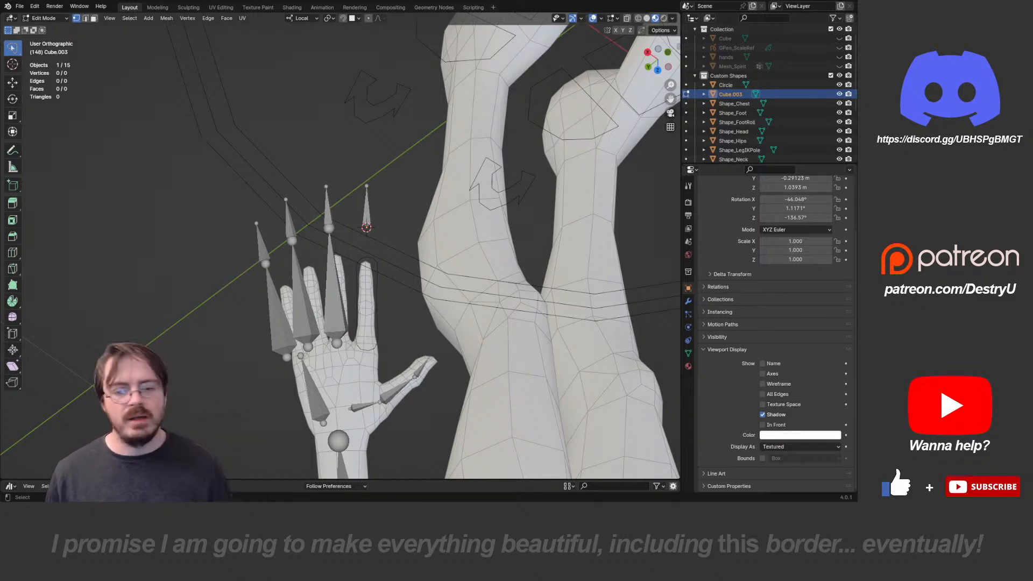
- Examine the Ctrl_IndexCurl.L bone from the side in Pose Mode and return to Object Mode
key(ctrl+Tab)
click(358, 251)
click(367, 213)
middle_drag(367, 213, 351, 161)
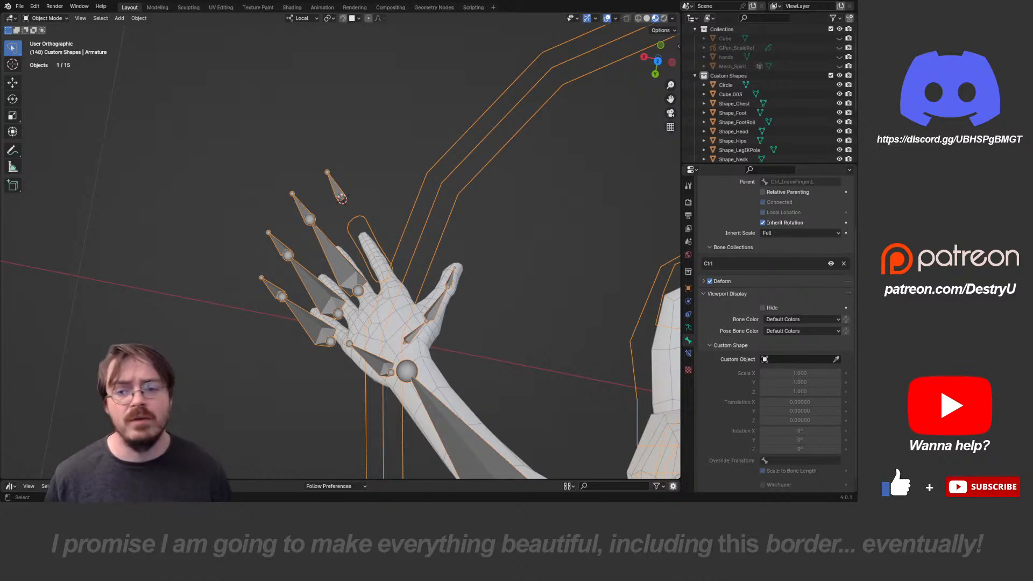
key(ctrl+Tab)
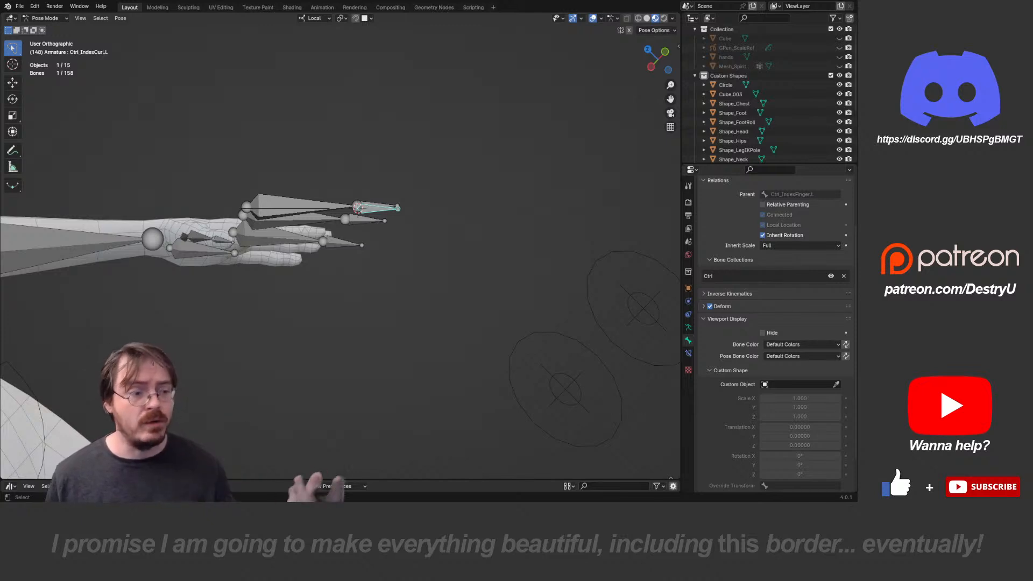
scroll(385, 170, up, 6)
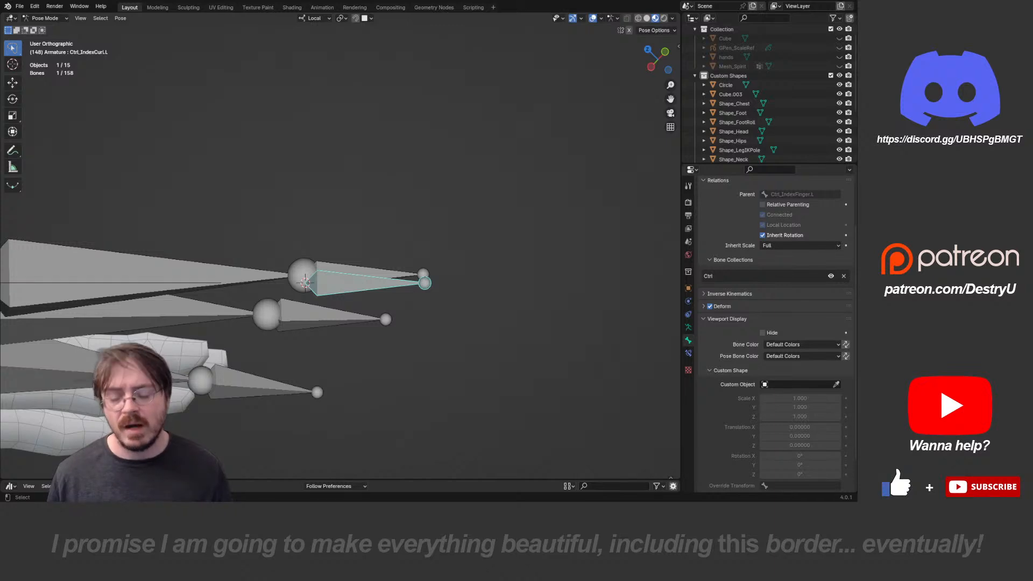
click(264, 291)
scroll(753, 114, up, 1)
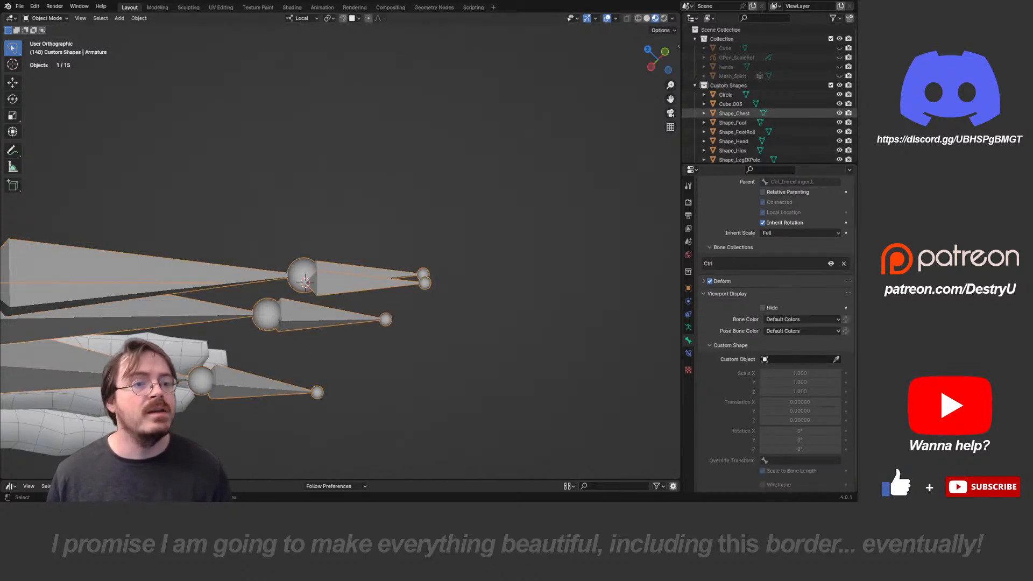
- Place a vertex in Cube.003 just above the index curl bone's base and extrude it upward into a short edge
click(731, 104)
key(Tab)
scroll(383, 274, down, 2)
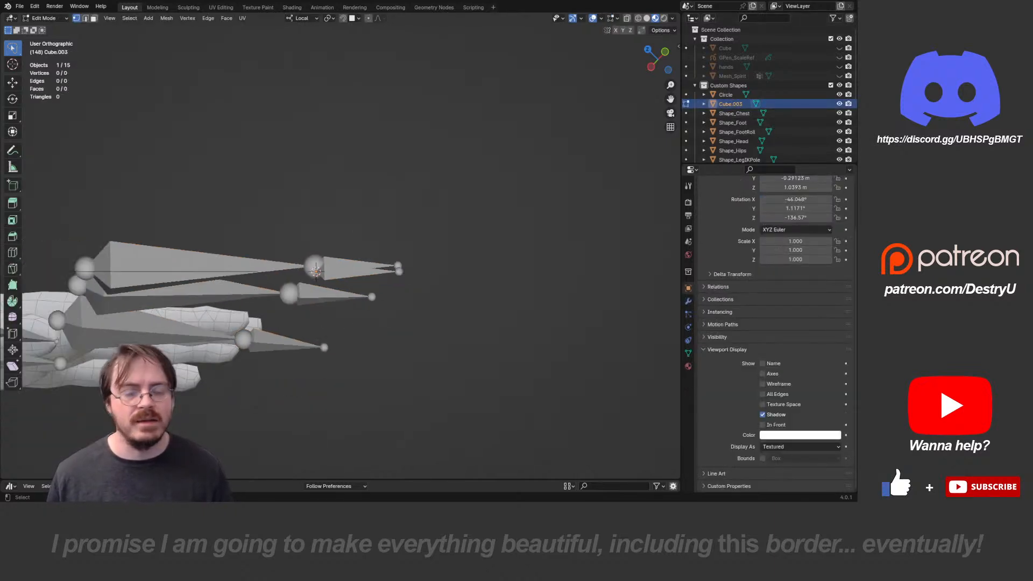
scroll(383, 274, up, 1)
scroll(311, 276, up, 1)
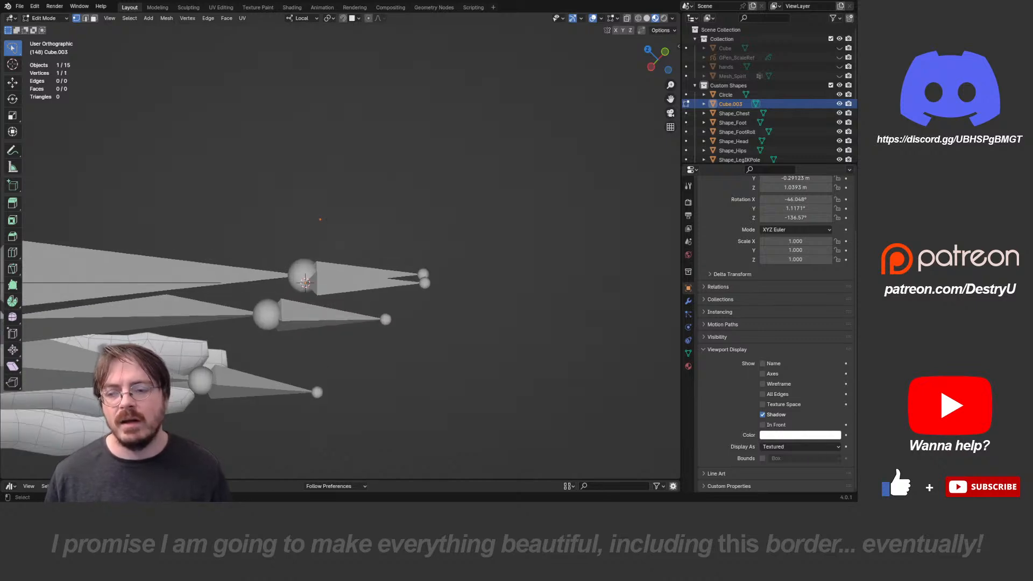
key(e)
key(z)
key(Escape)
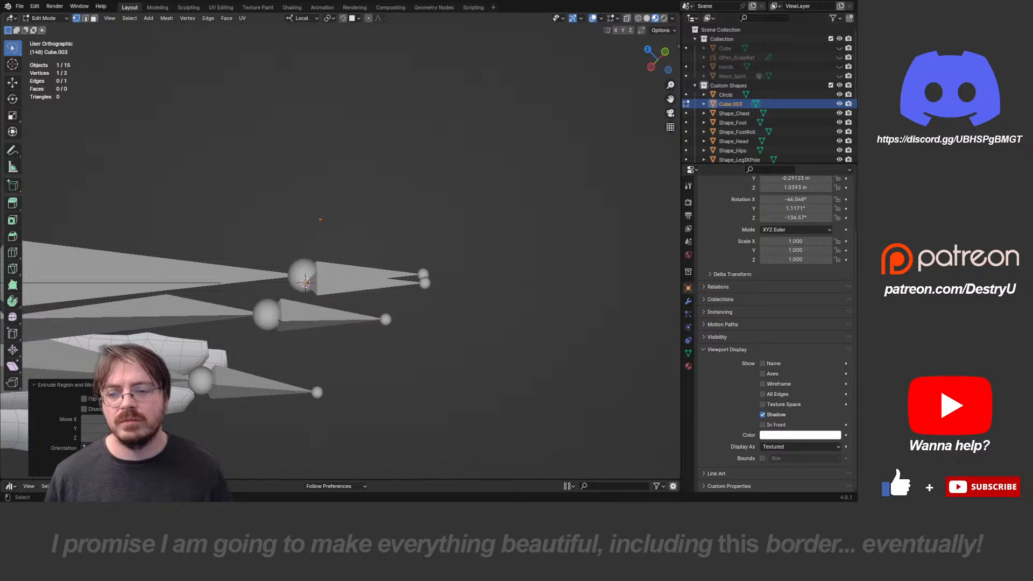
key(e)
click(319, 180)
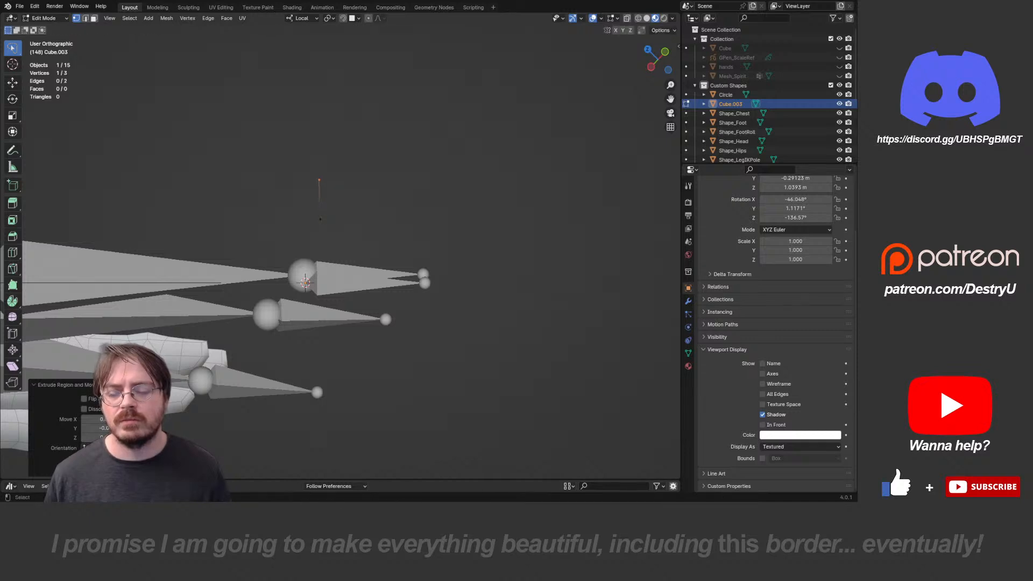
- Merge the short edge's overlapping vertices by distance
drag(299, 163, 338, 233)
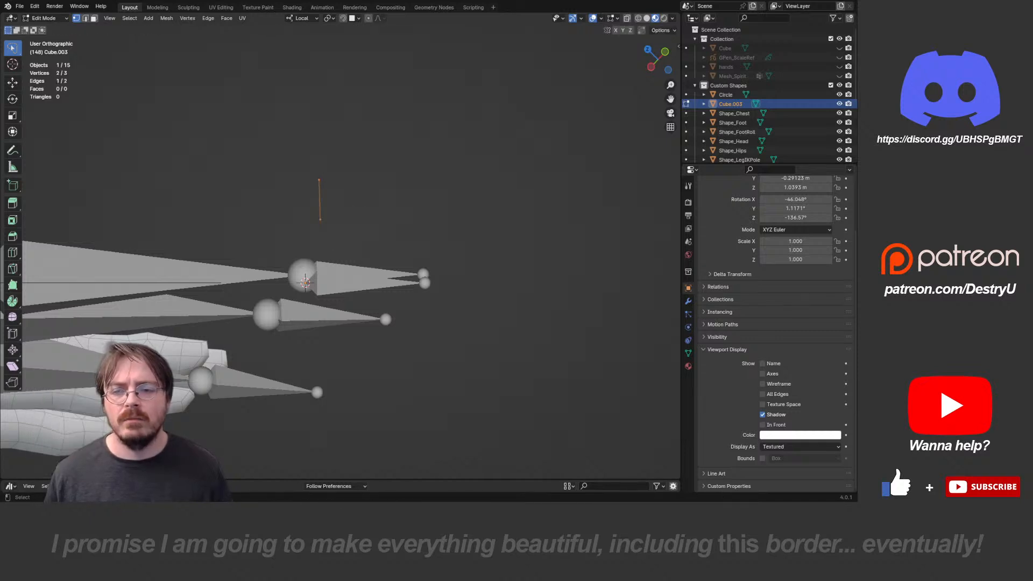
key(g)
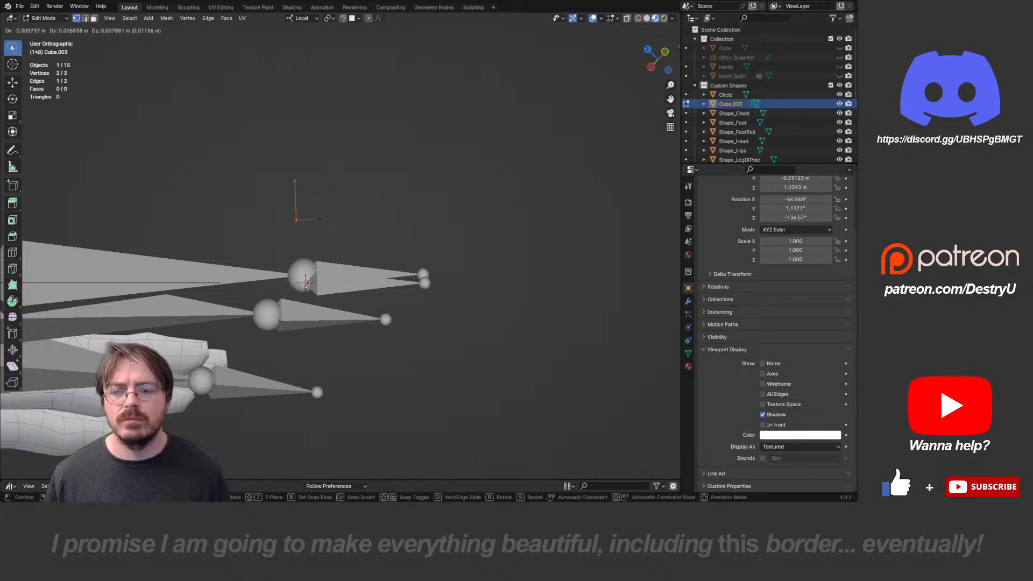
key(Escape)
key(m)
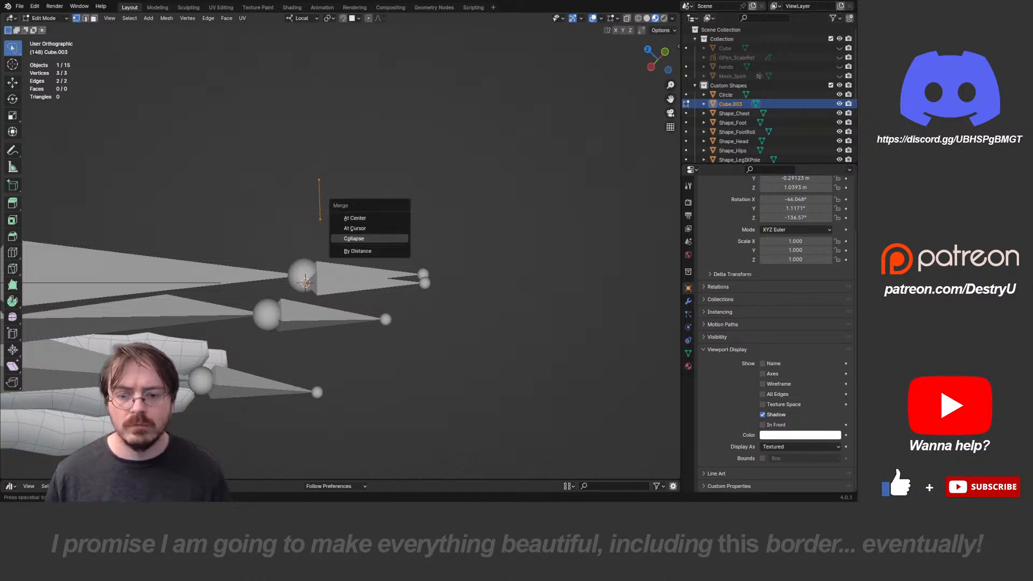
click(366, 251)
- Shift the short edge slightly toward the hand and extrude it toward the fingertip into a small square face
key(g)
key(Return)
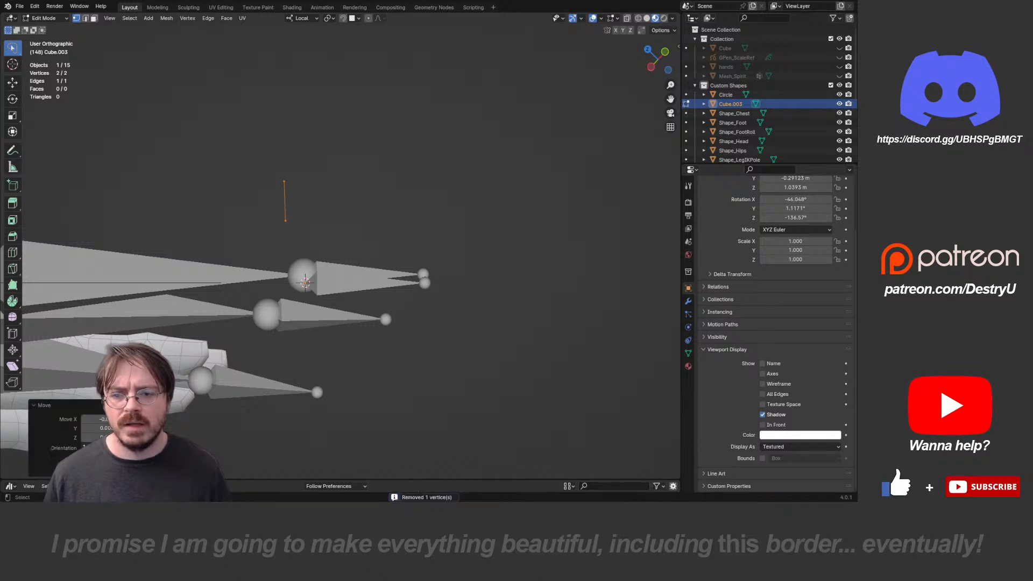
key(e)
key(Return)
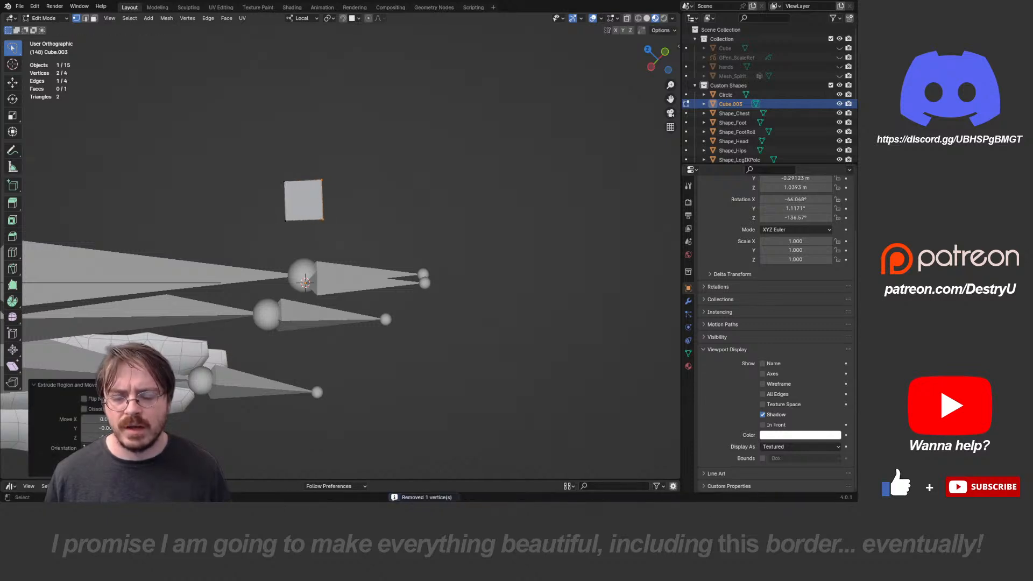
- Merge the square's two hand-side vertices at their center so the face becomes a triangle pointing toward the hand
drag(273, 163, 291, 238)
key(m)
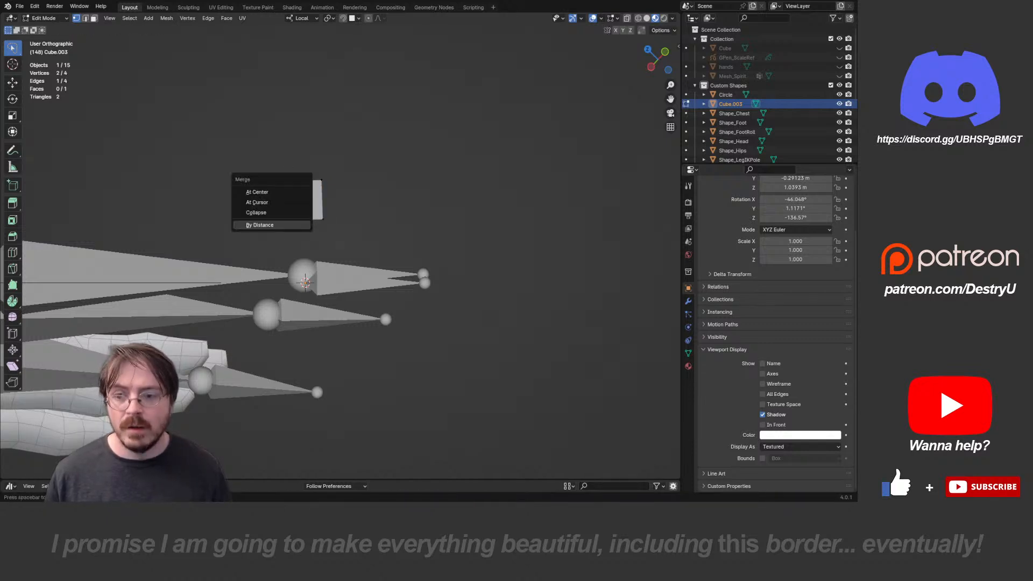
key(Return)
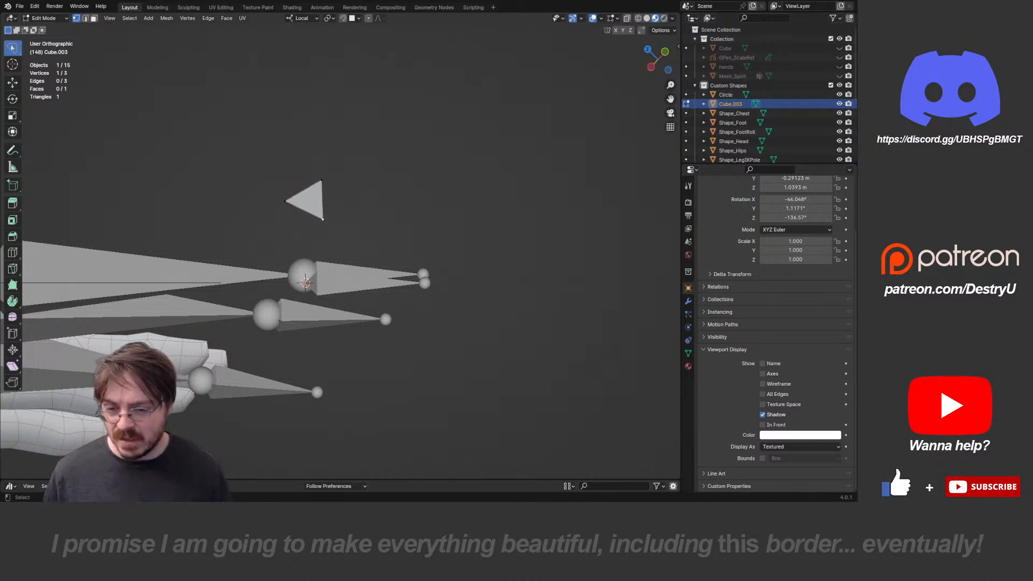
- Delete the triangle's fingertip-side edge, leaving only the two edges of an open arrowhead
key(F2)
key(Escape)
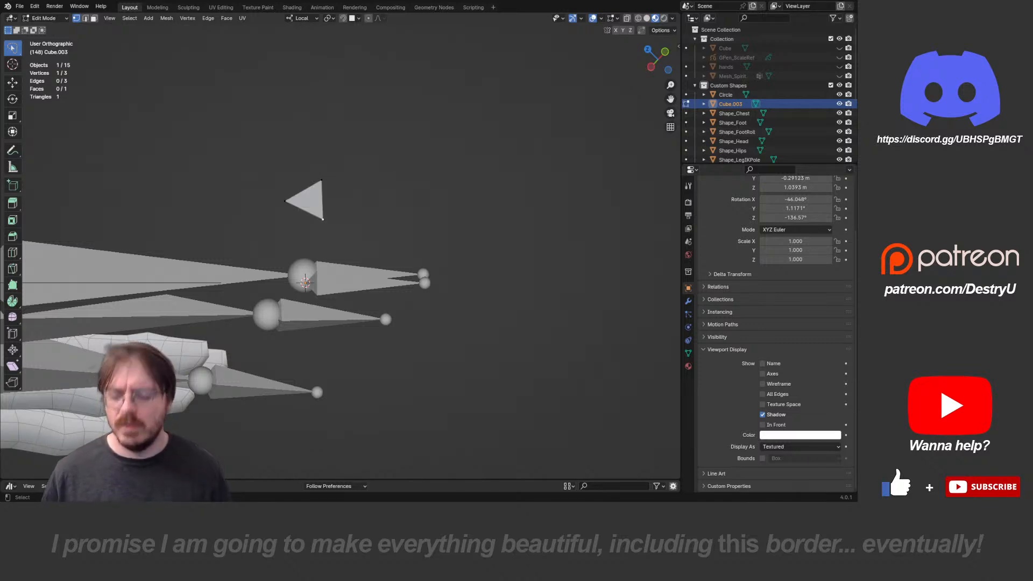
key(x)
key(Down)
key(Return)
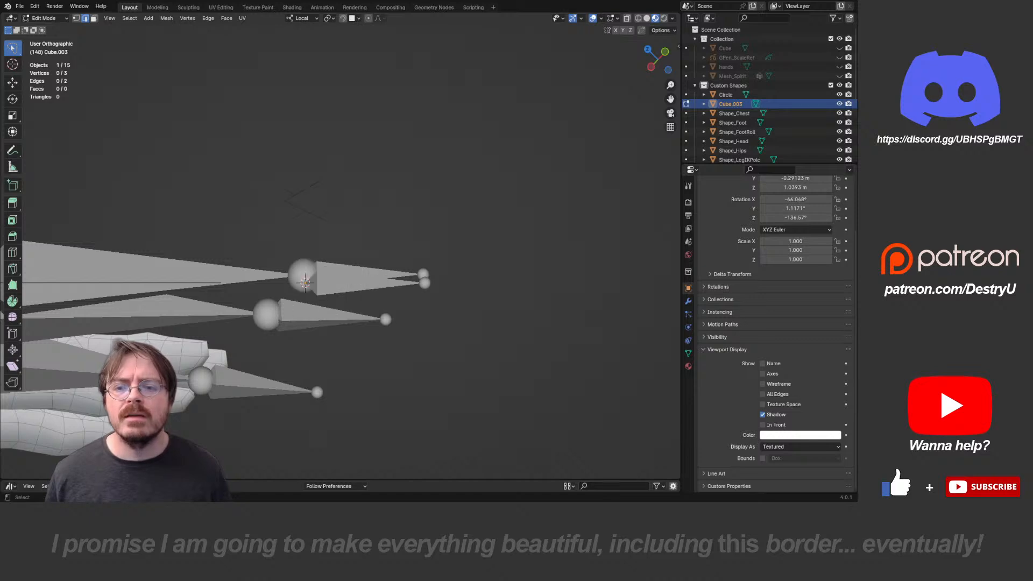
- Extrude the arrowhead's two open end vertices and scale them inward to form the base of the arrow shaft
key(1)
click(323, 220)
key(e)
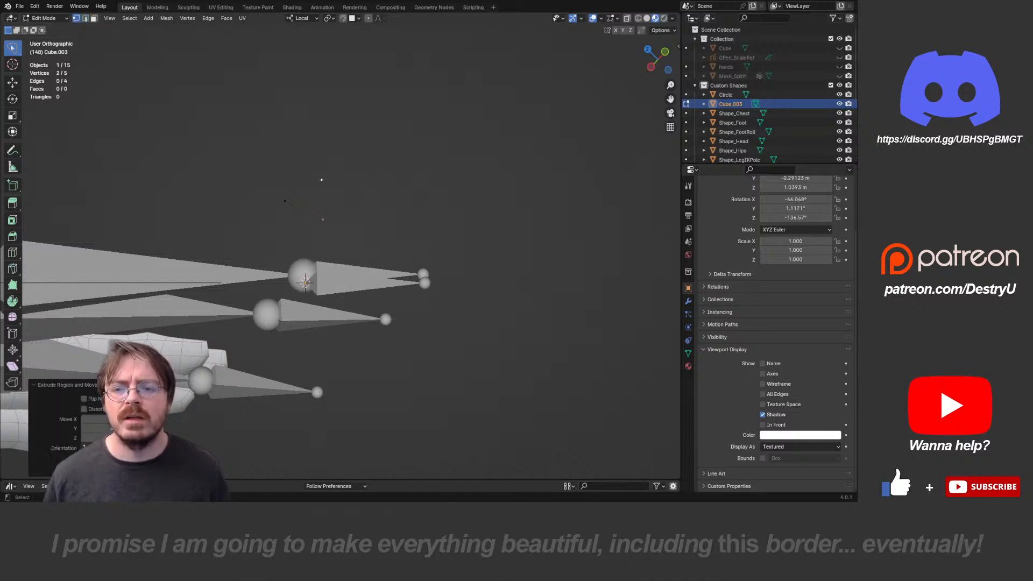
key(s)
click(375, 224)
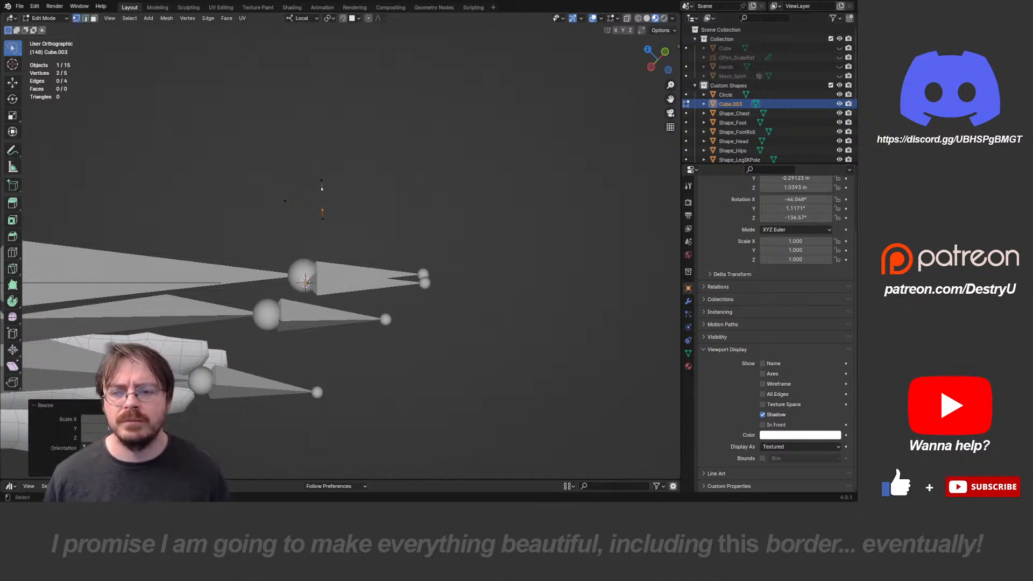
- Extrude the inner vertex pair twice toward the fingertip, rotating and shifting each segment so the shaft bends downward
key(e)
click(400, 225)
key(r)
click(391, 237)
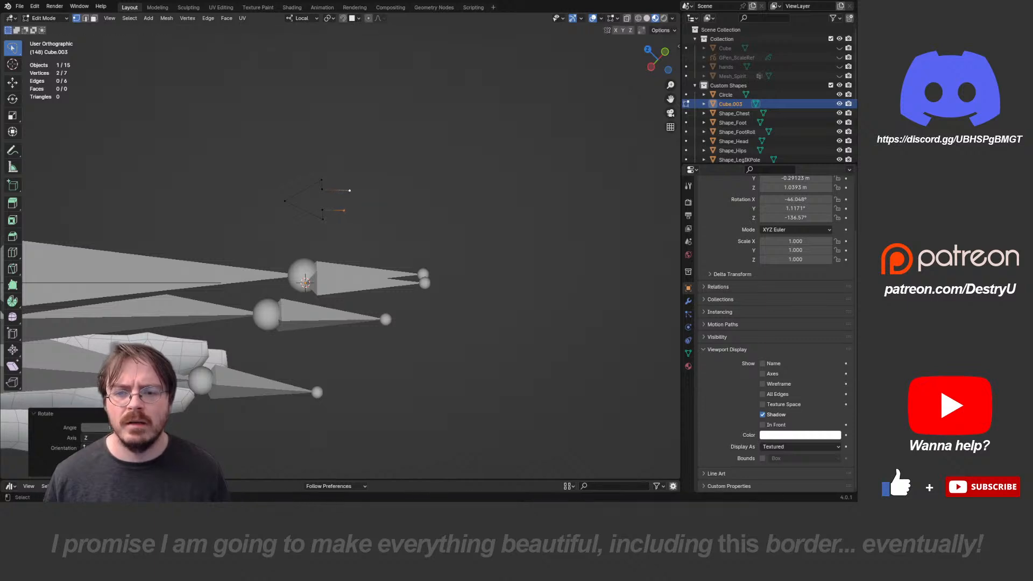
key(e)
click(405, 253)
key(r)
click(377, 272)
key(g)
click(379, 271)
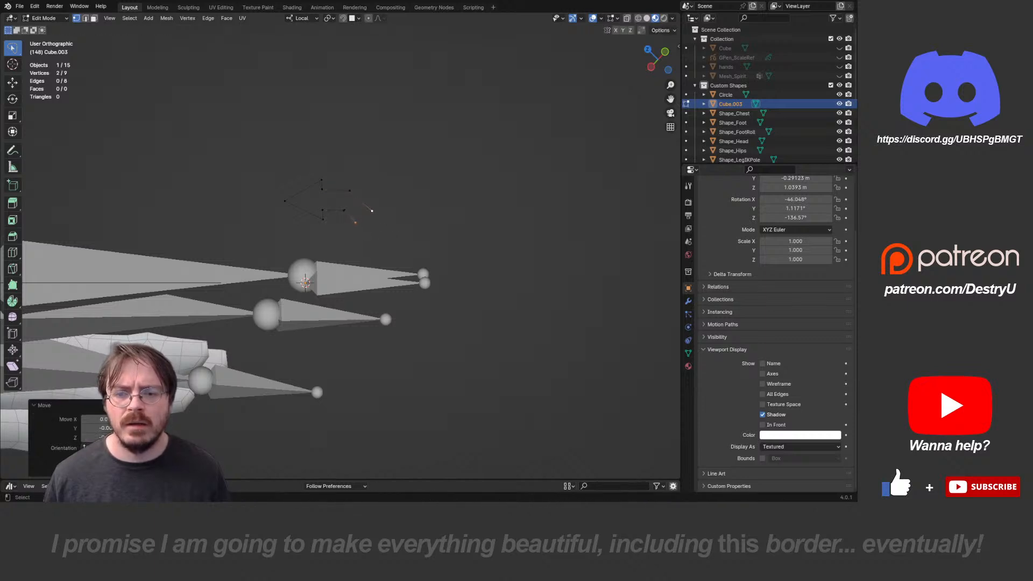
- Extrude a third shaft segment downward, rotating and nudging its end pair until it is nearly level
key(e)
click(386, 287)
key(r)
click(383, 281)
key(g)
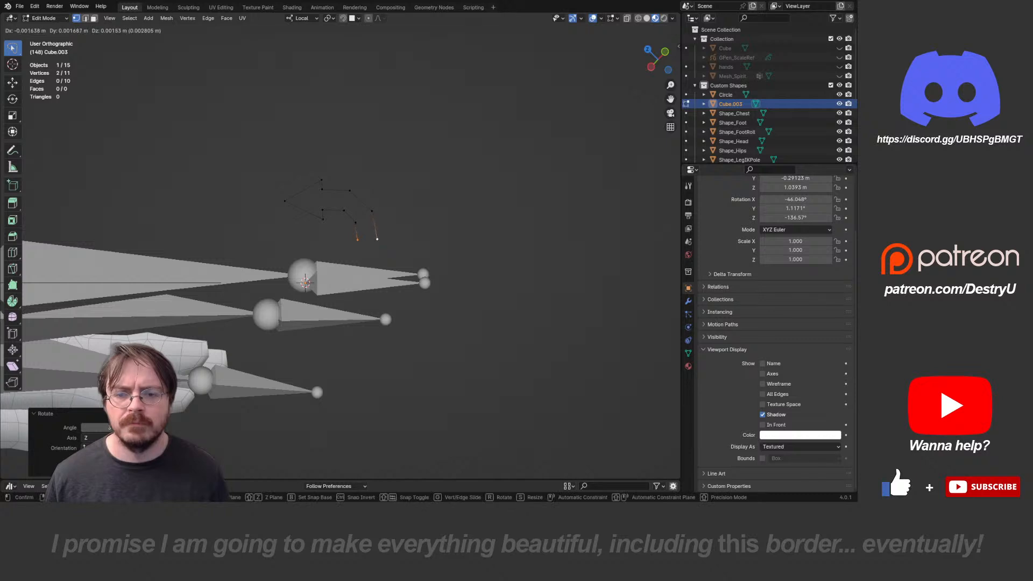
click(369, 279)
- Extrude and scale the shaft's end pair outward, then extrude it again, merge at center and move the point down as a second arrowhead
key(e)
key(s)
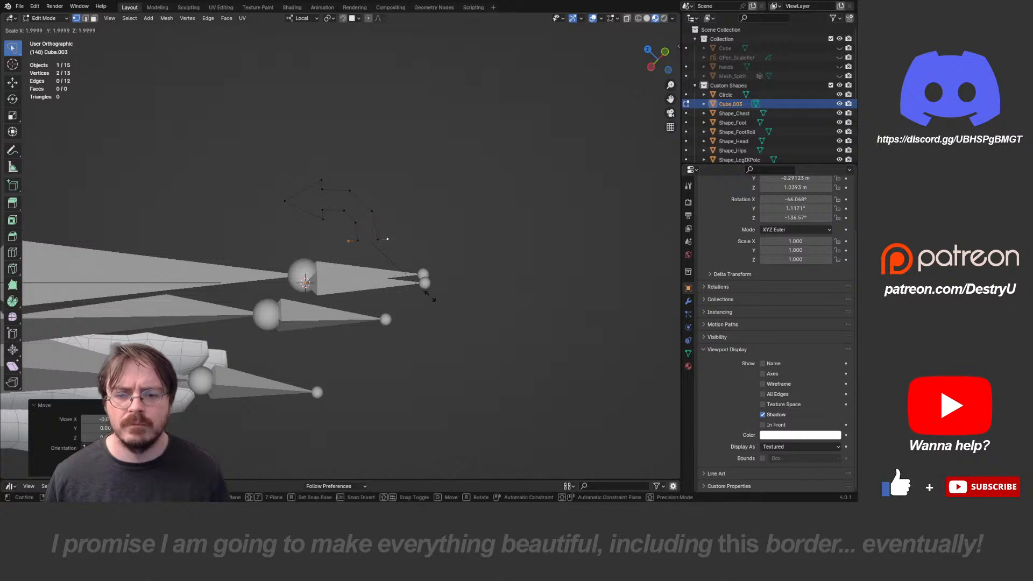
click(431, 296)
key(e)
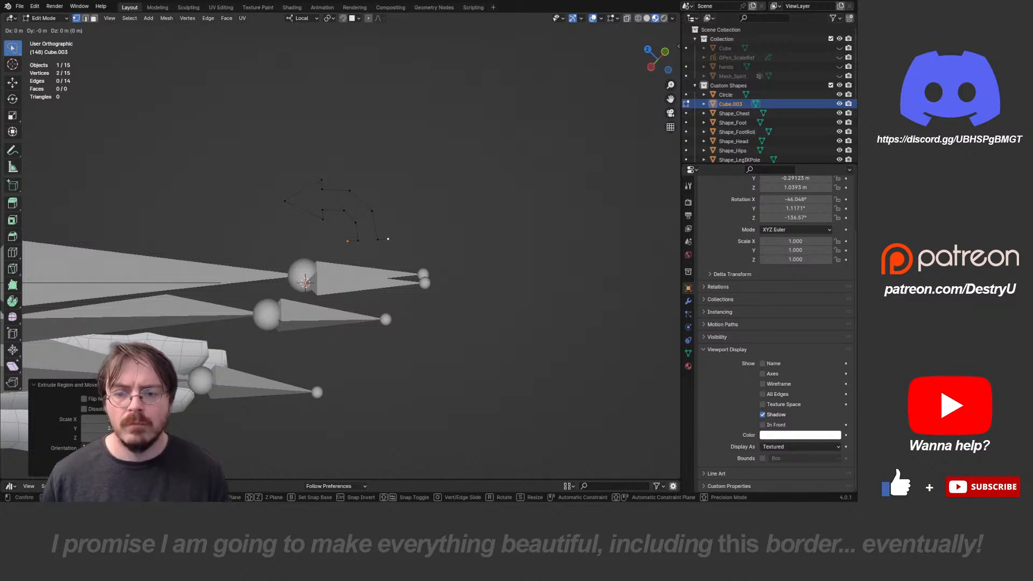
click(411, 284)
key(m)
click(411, 285)
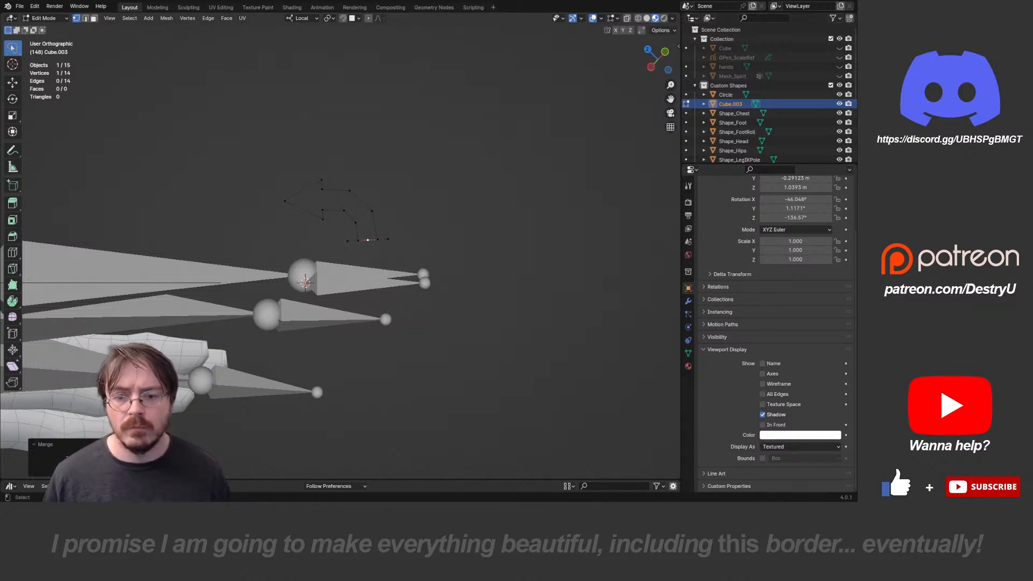
key(g)
click(413, 321)
- Select the whole curved double arrow and move and rotate it down over the index curl bone
scroll(413, 321, down, 2)
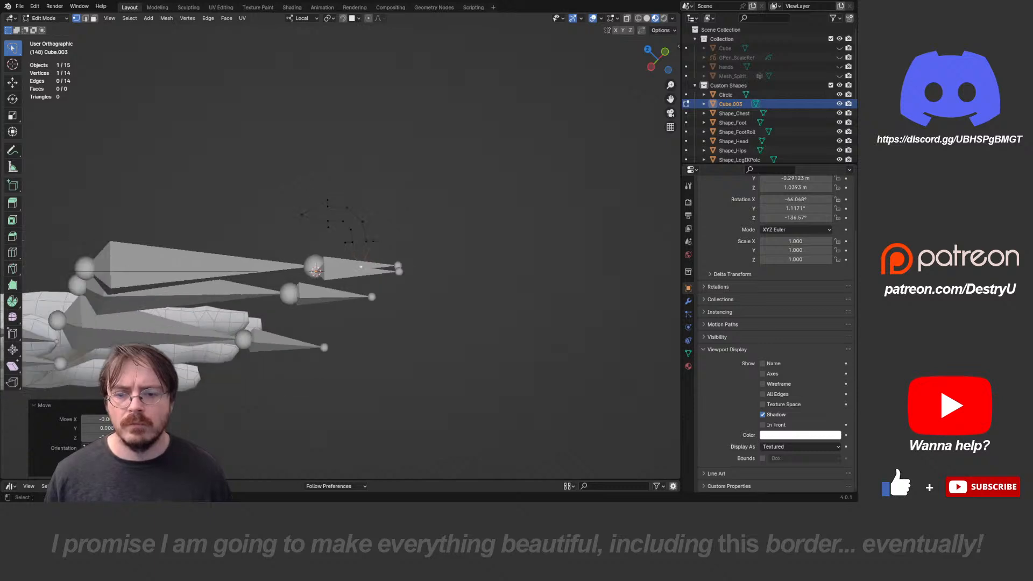
middle_drag(413, 320, 366, 225)
key(Tab)
key(ctrl+Tab)
click(385, 219)
key(a)
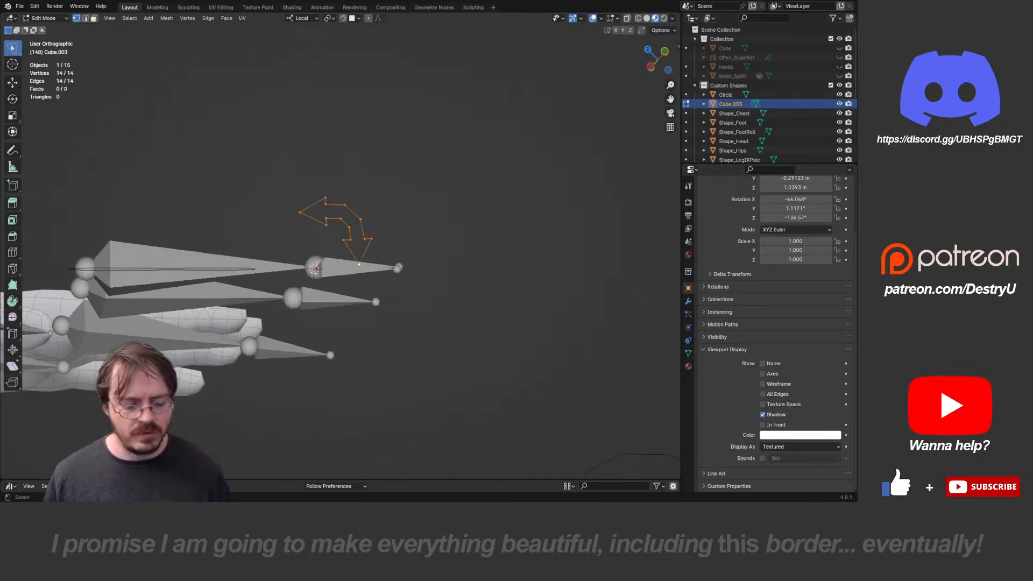
key(g)
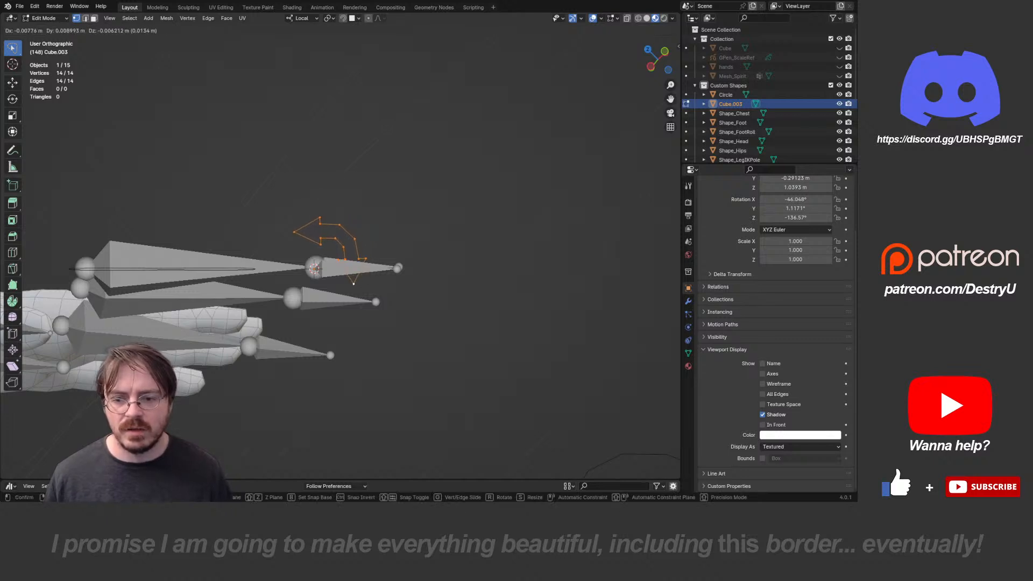
key(Return)
key(r)
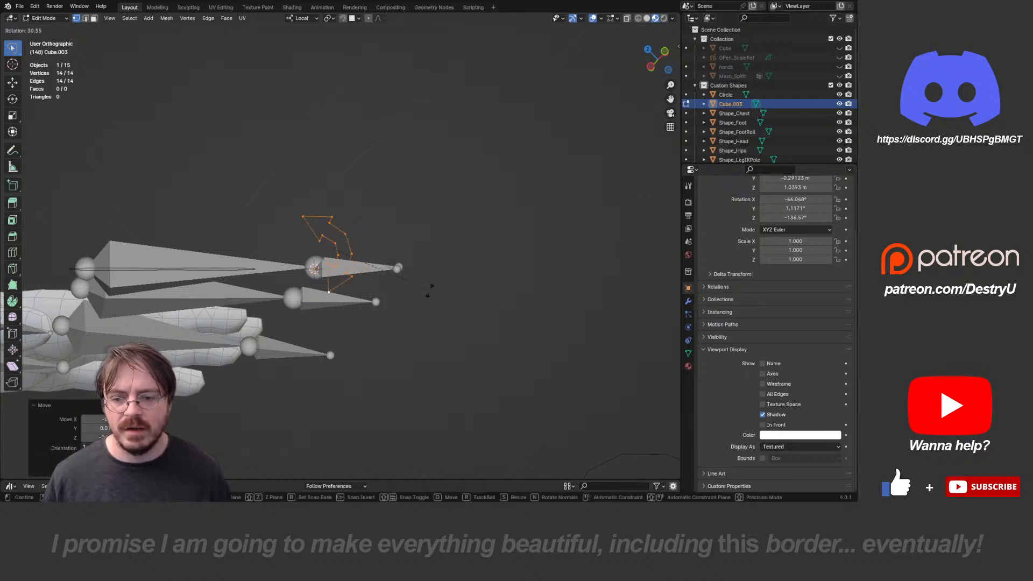
click(428, 272)
key(g)
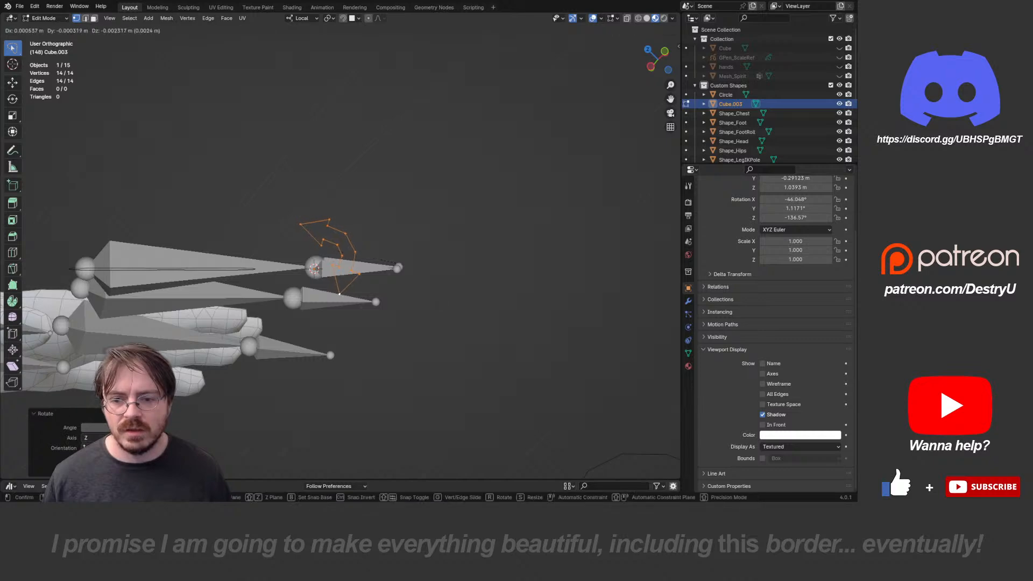
click(432, 275)
- Assign Cube.003 as the custom object of the Ctrl_IndexCurl.L bone and turn off Scale to Bone Length
key(Tab)
scroll(431, 275, down, 3)
middle_drag(432, 275, 403, 226)
click(334, 284)
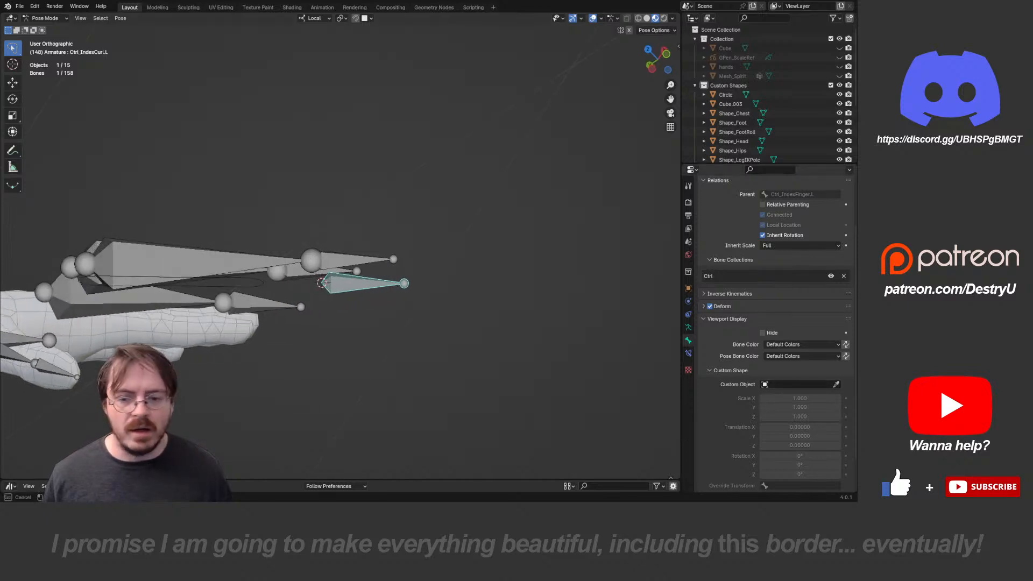
click(356, 299)
middle_drag(356, 298, 377, 331)
scroll(800, 428, down, 3)
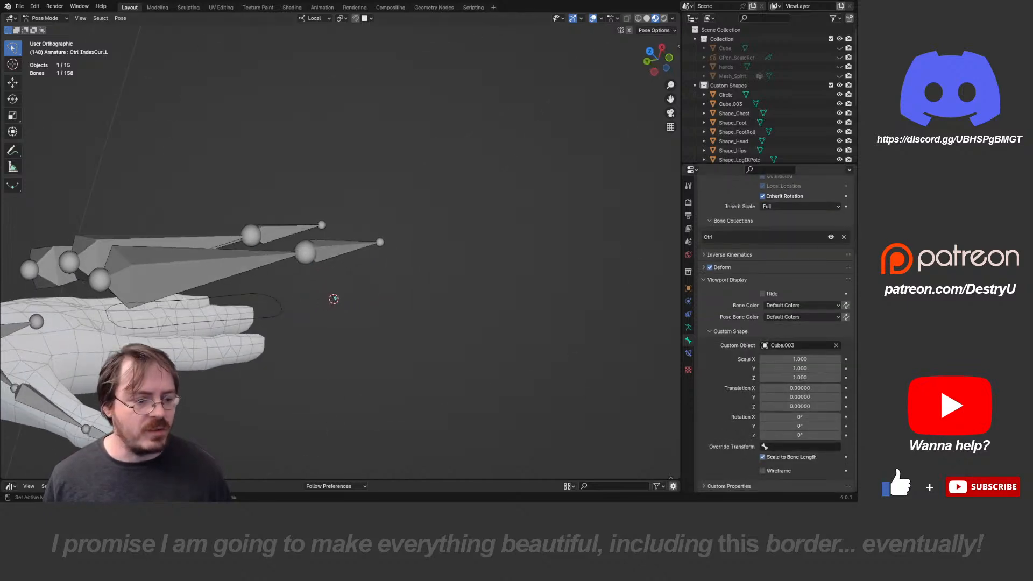
middle_drag(344, 253, 345, 290)
key(KP_1)
scroll(323, 269, down, 2)
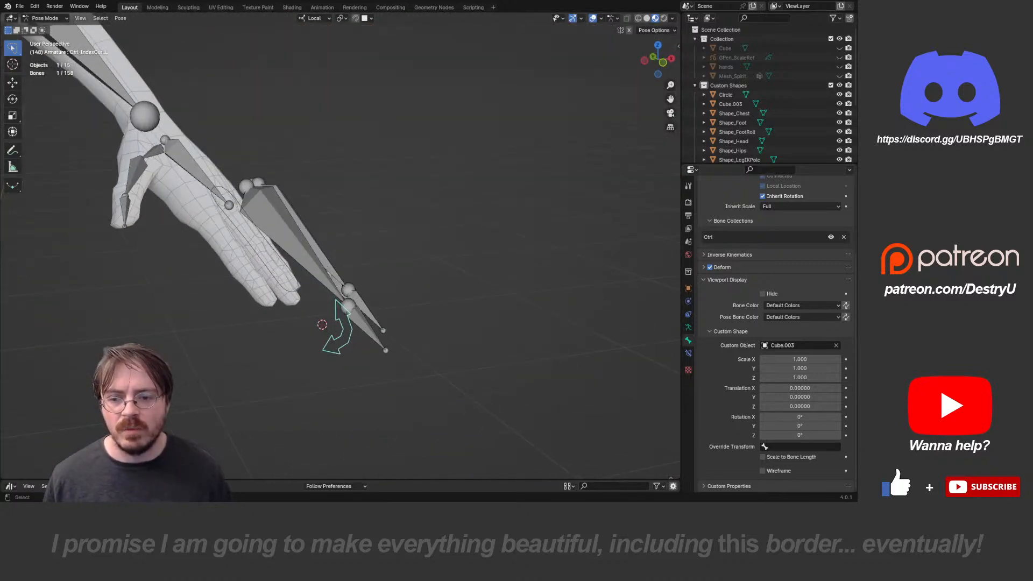
- Test the index finger control by rotating Ctrl_IndexFinger.L about its local X axis
click(291, 269)
middle_drag(290, 269, 344, 272)
key(r)
key(x)
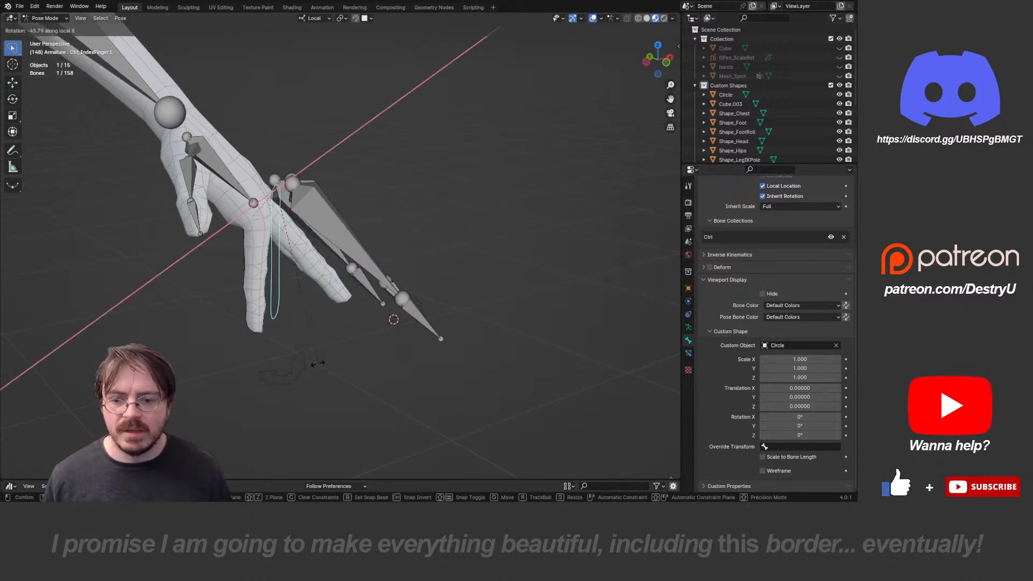
click(348, 366)
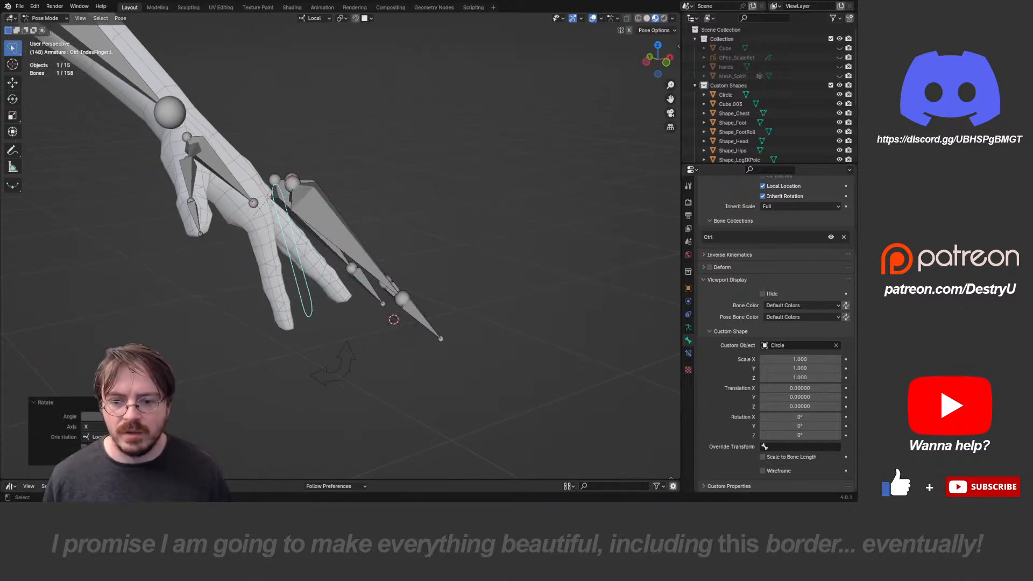
- Test the curl control by rotating Ctrl_IndexCurl.L freely and about its local X axis
click(335, 376)
key(r)
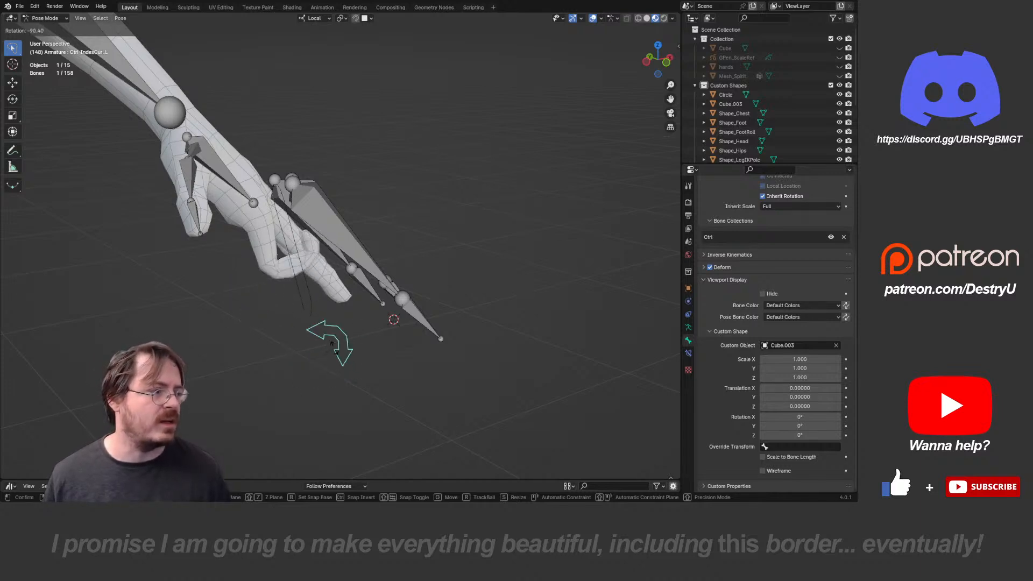
click(331, 358)
key(r)
key(x)
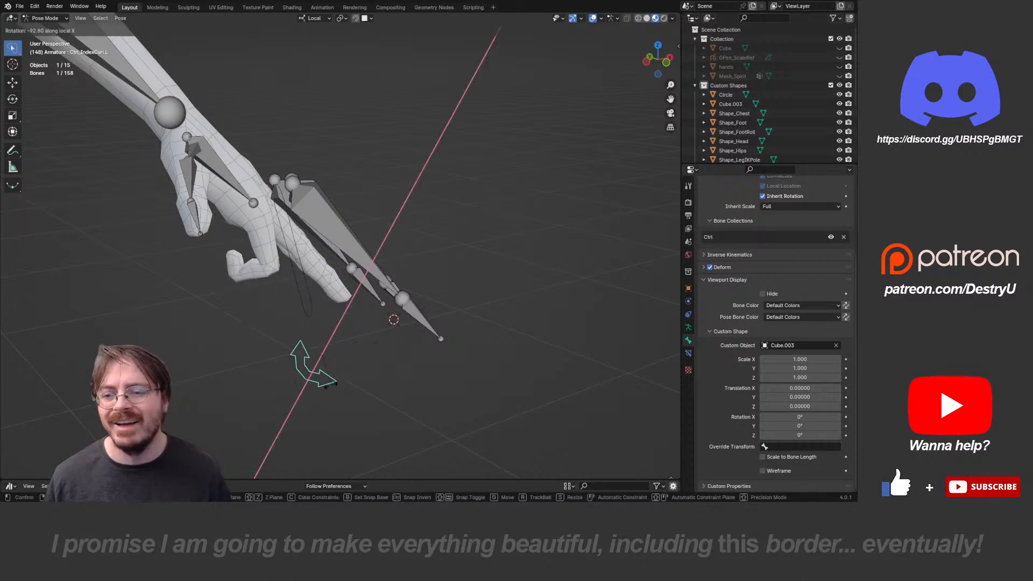
key(Return)
- Rotate the index finger control about local X once more, and clear the rotation of all pose bones
click(308, 312)
key(r)
key(x)
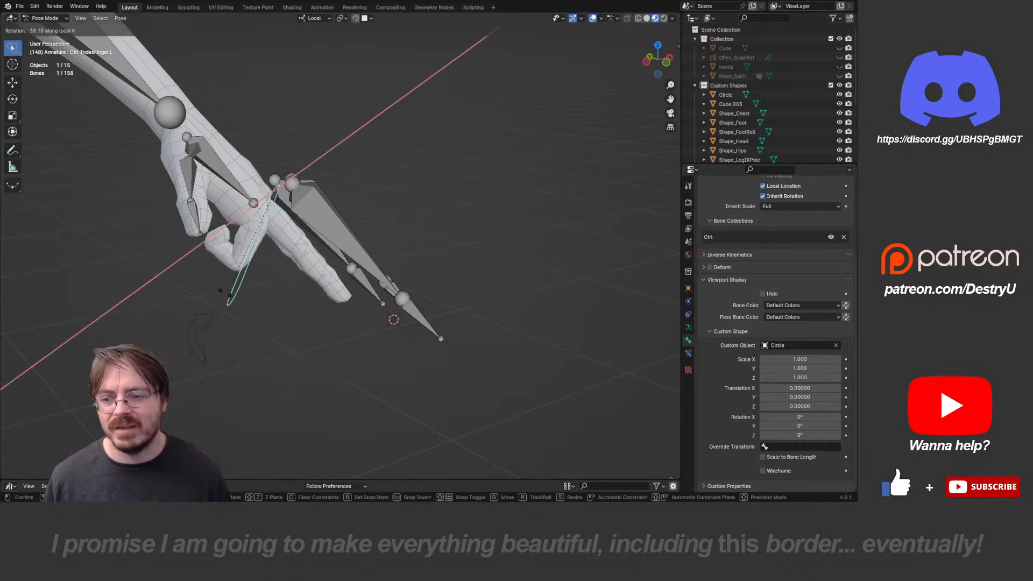
click(176, 346)
key(a)
key(alt+r)
- Return to Object Mode and rename the Circle object to Shape_Finger
middle_drag(177, 346, 90, 362)
click(344, 226)
middle_drag(345, 226, 398, 218)
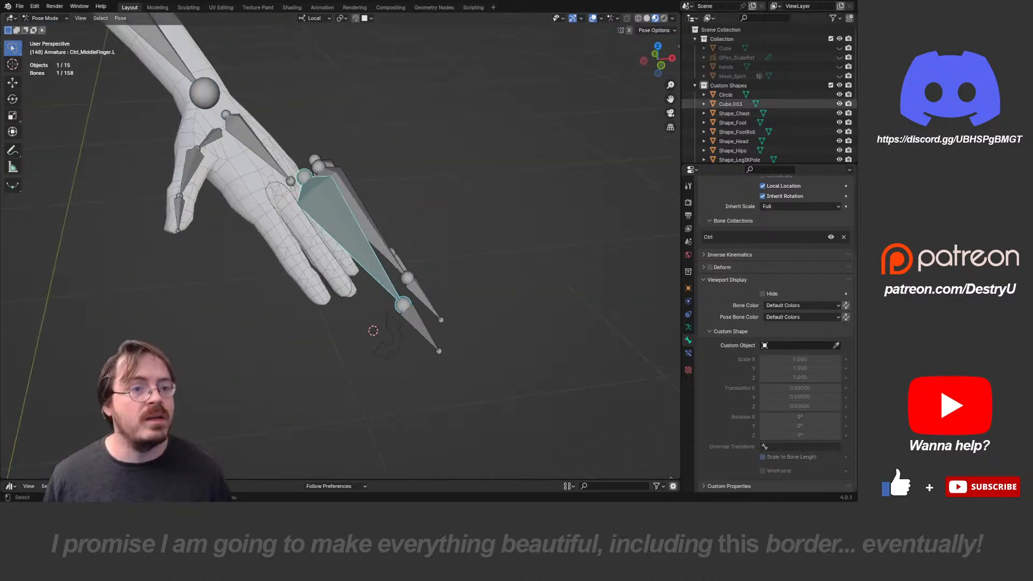
click(725, 95)
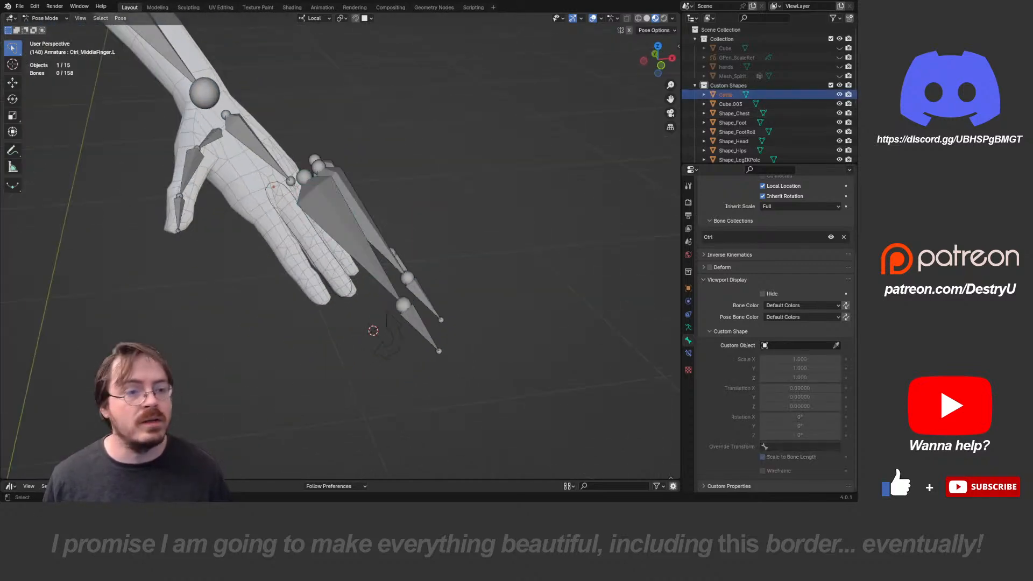
key(ctrl+Tab)
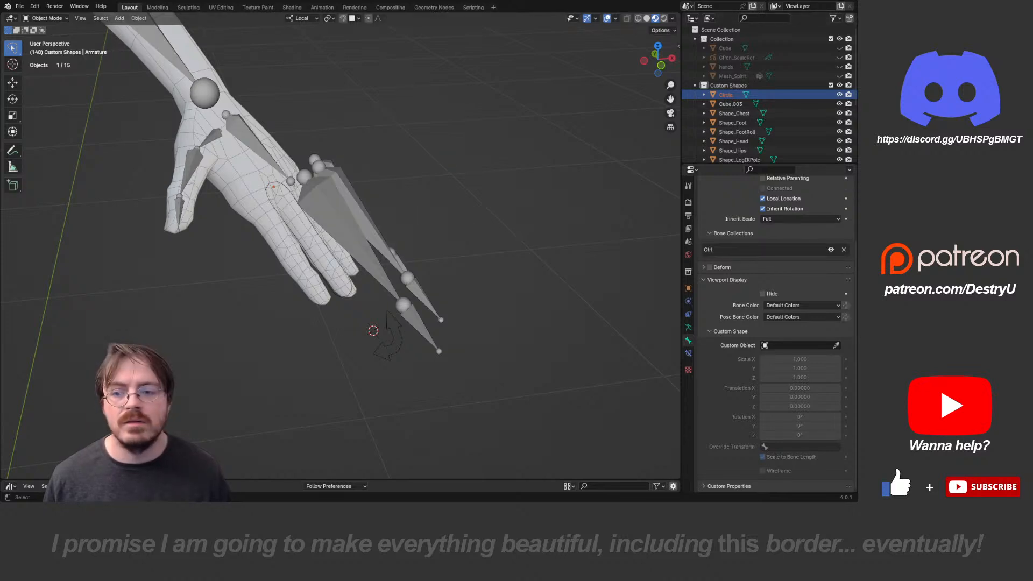
click(726, 95)
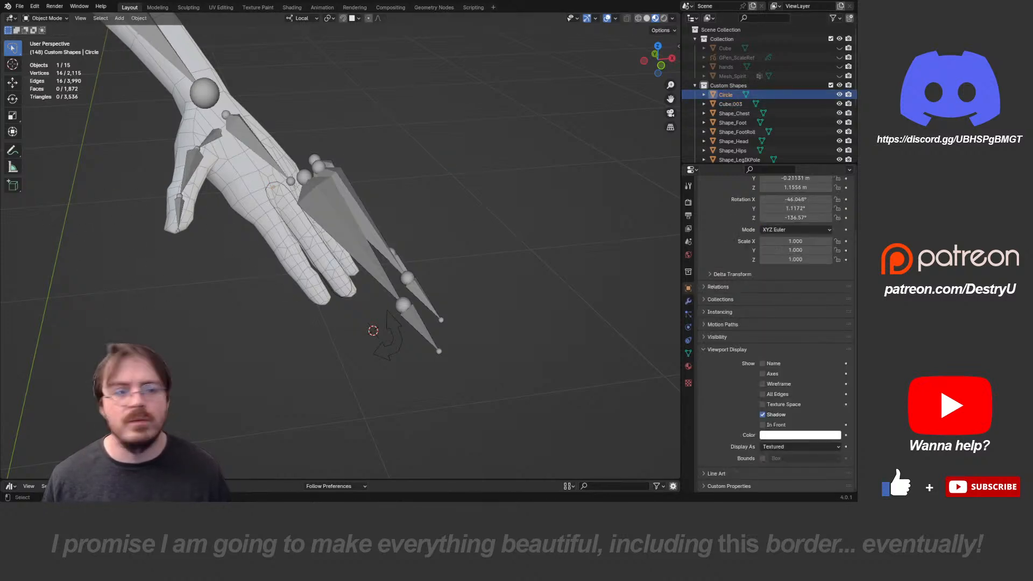
double_click(726, 95)
text(Shap)
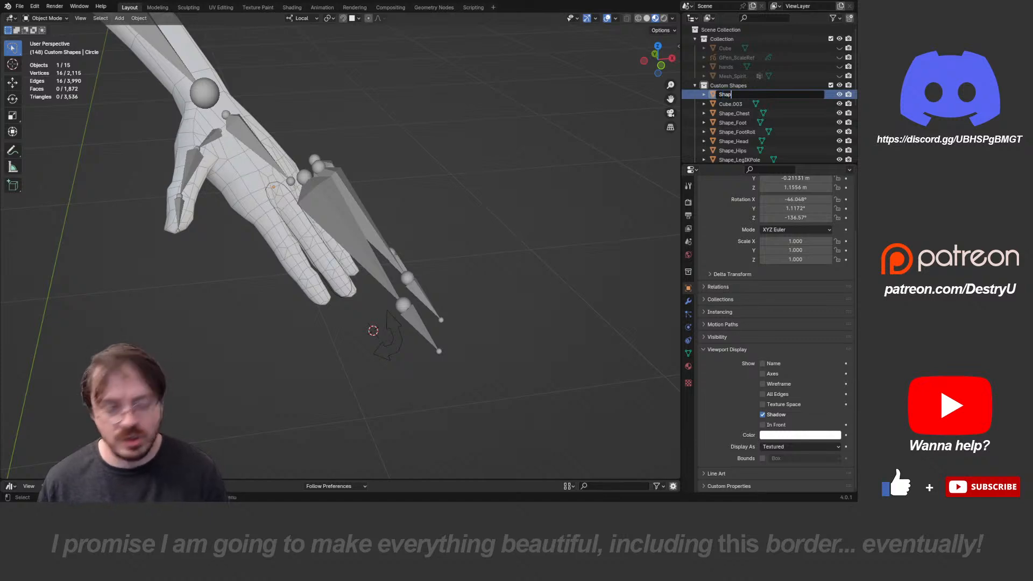
text(e_Finger)
key(Return)
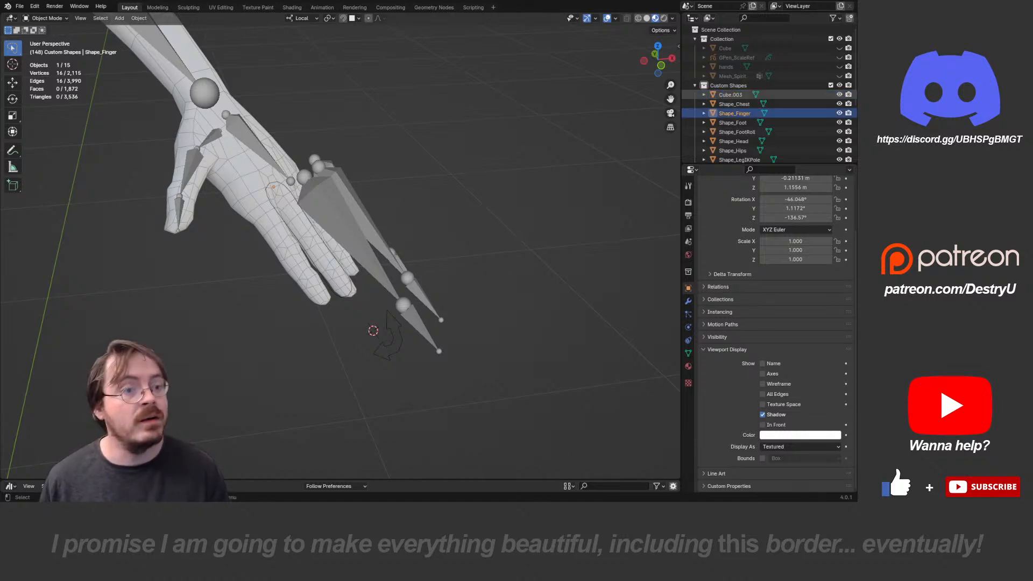
- Rename the Cube.003 object to Shpe_Curl
double_click(730, 95)
text(Shpe_Curl)
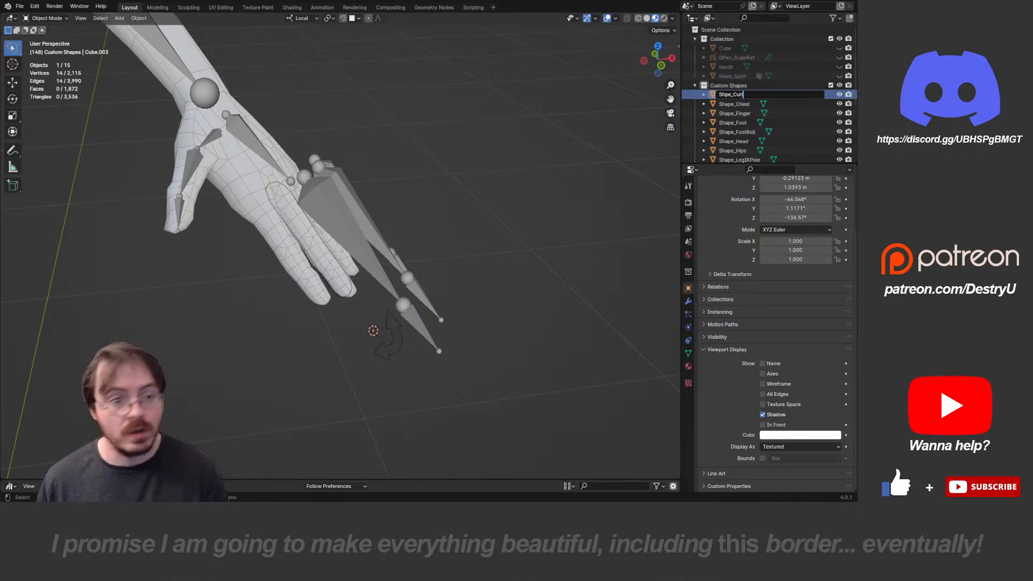
key(Return)
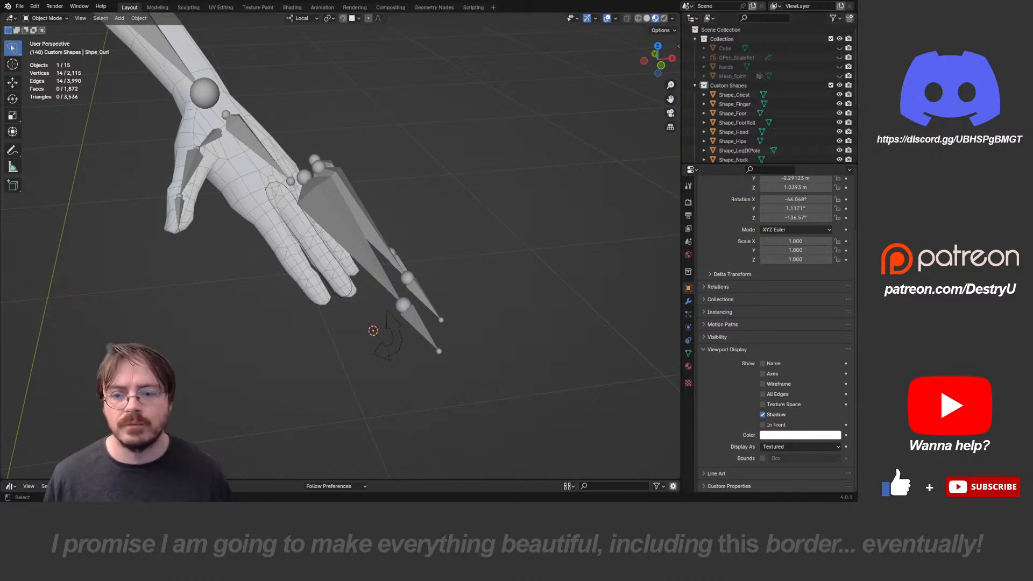
- Select the armature at the middle finger bones and switch it to Pose Mode
middle_drag(457, 269, 419, 268)
click(352, 231)
middle_drag(353, 232, 388, 235)
key(ctrl+Tab)
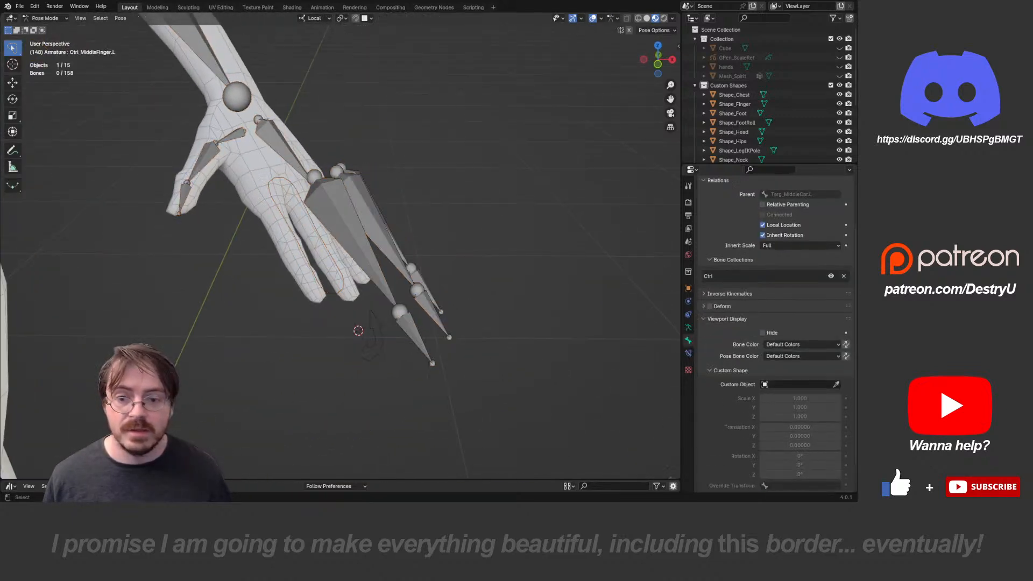
- Assign Shape_Finger as the custom shape of the left middle-finger control bone, with Scale to Bone Length off
click(350, 231)
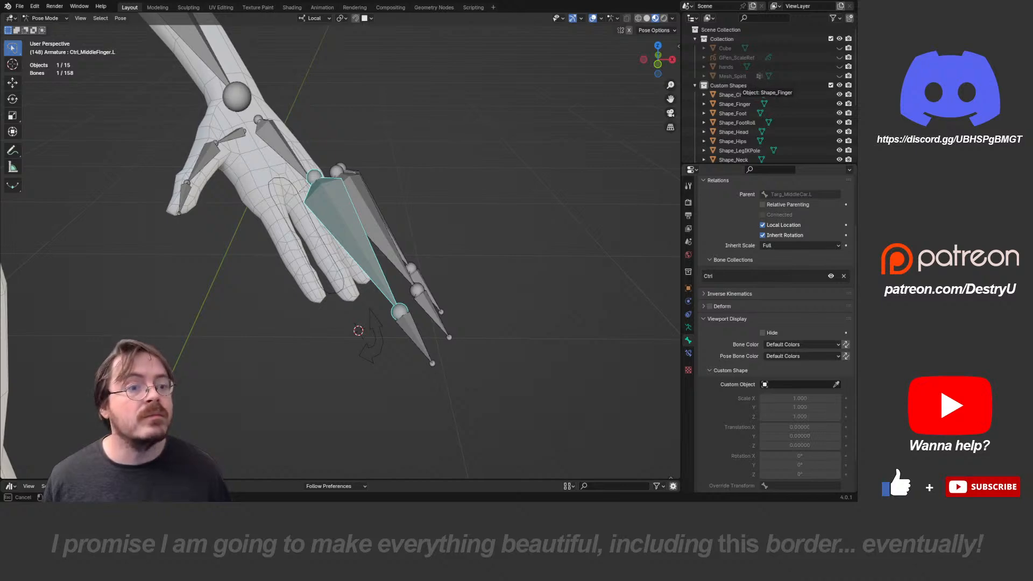
click(742, 104)
middle_drag(506, 215, 425, 205)
scroll(775, 333, down, 2)
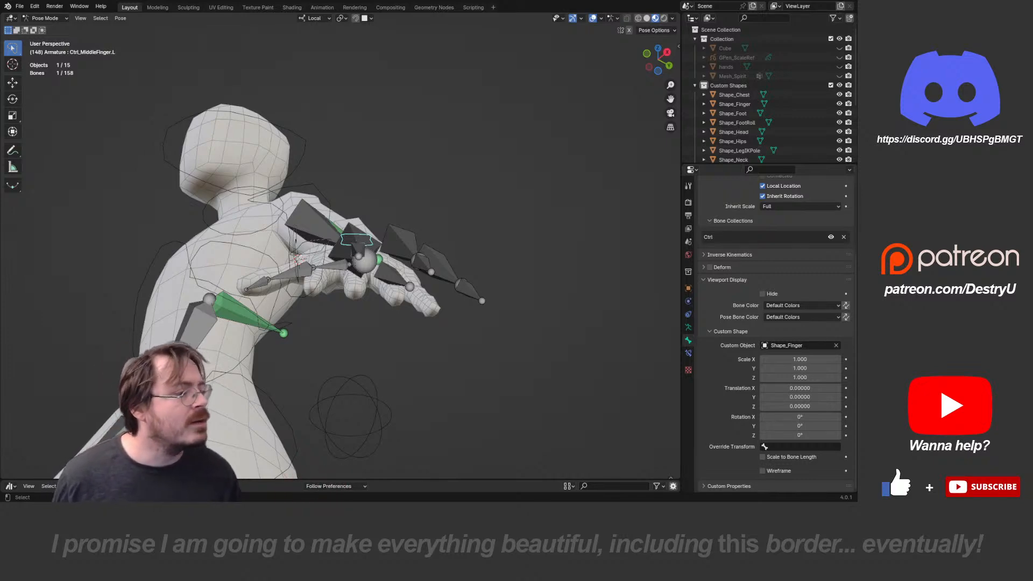
- Assign Shape_Finger as the custom shape of the left ring-finger and little-finger control bones, with Scale to Bone Length off
middle_drag(425, 204, 422, 269)
click(404, 231)
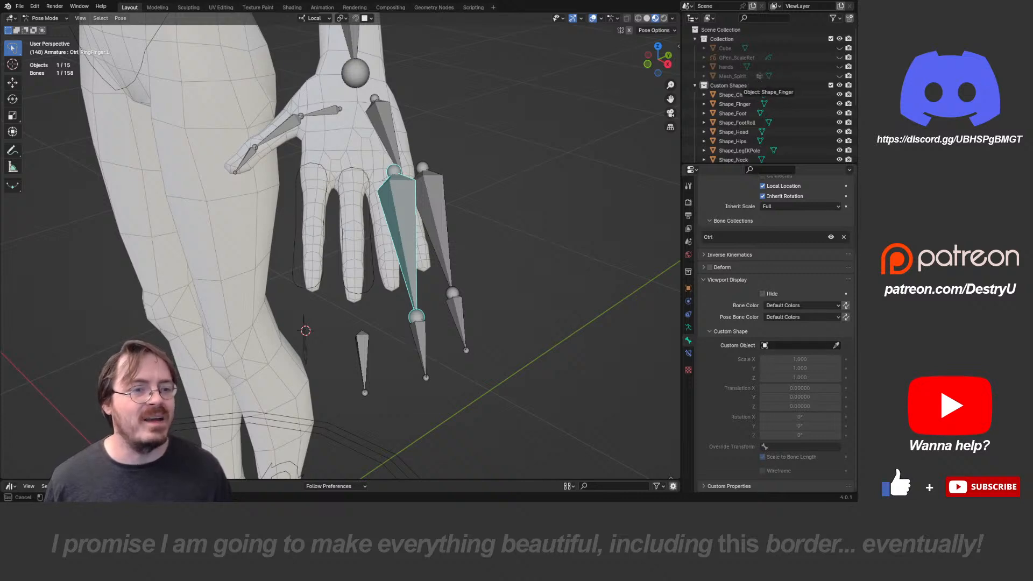
click(754, 103)
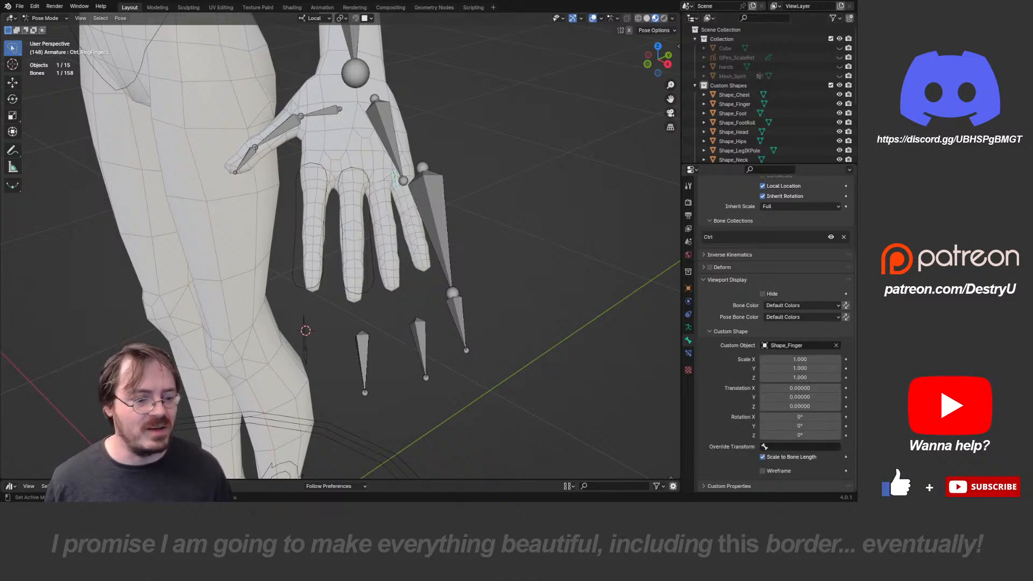
click(433, 226)
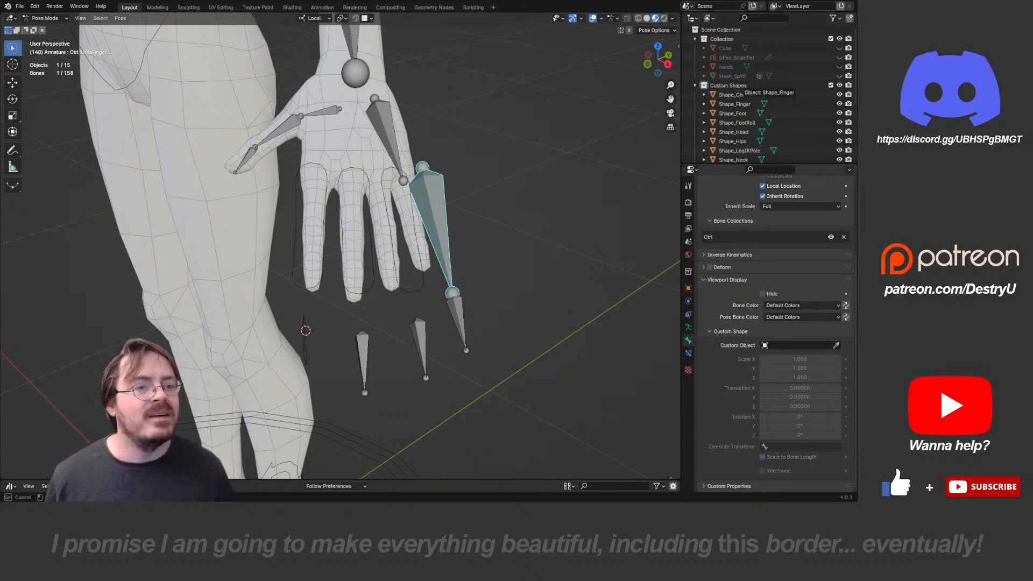
click(753, 103)
click(763, 456)
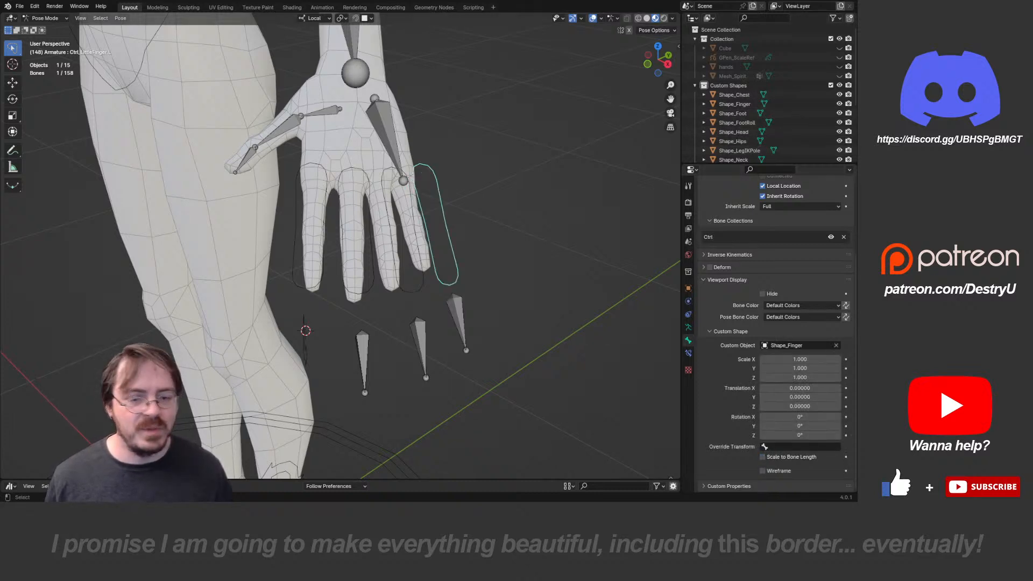
- Correct the name of the misspelled curl shape object in the Custom Shapes collection to Shape_Curl
click(364, 364)
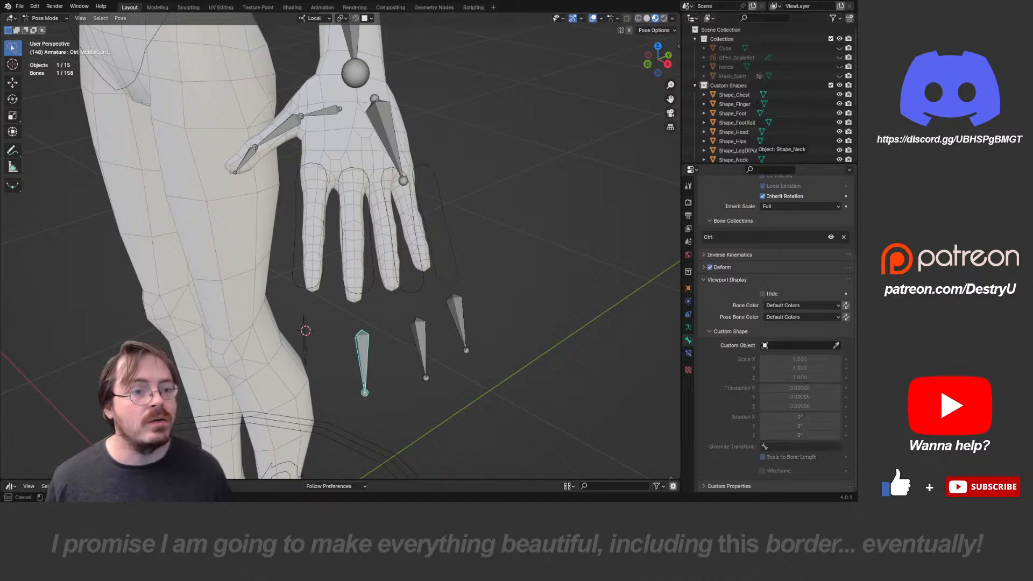
key(Escape)
scroll(757, 132, down, 4)
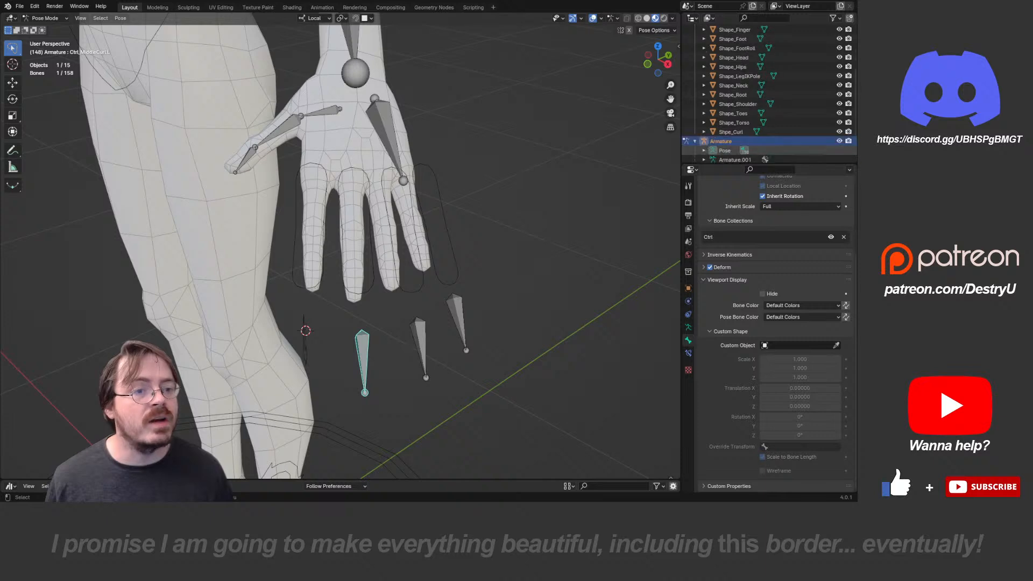
double_click(731, 132)
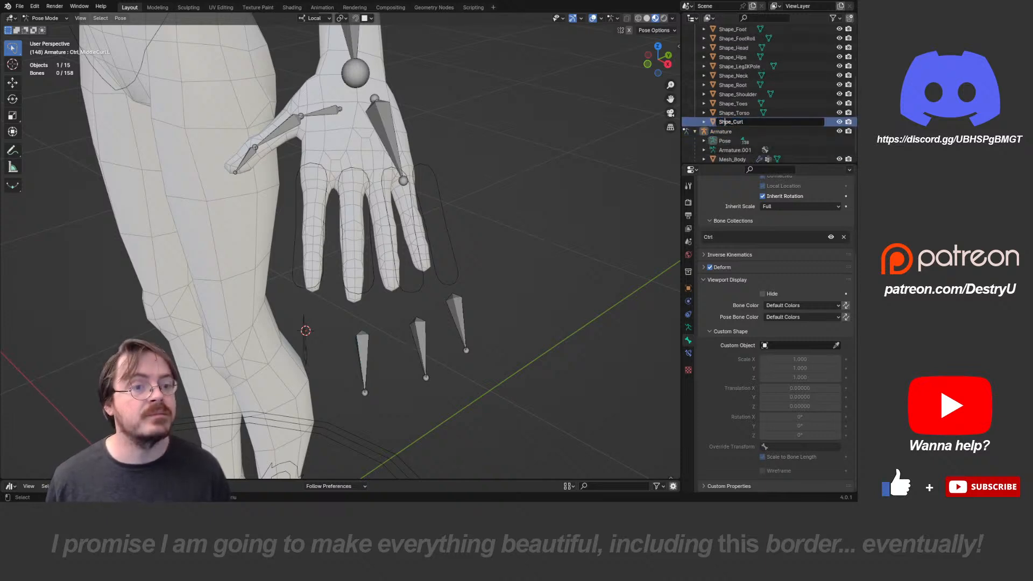
text(a)
key(Return)
scroll(770, 94, up, 5)
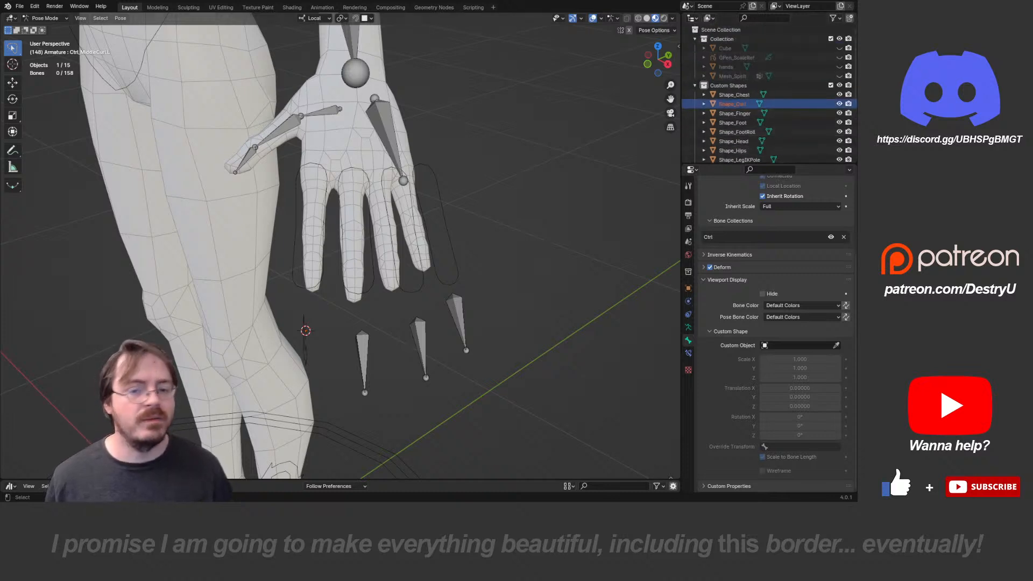
- Assign Shape_Curl as the custom shape of the left middle, ring and little curl control bones, with Scale to Bone Length off
click(364, 367)
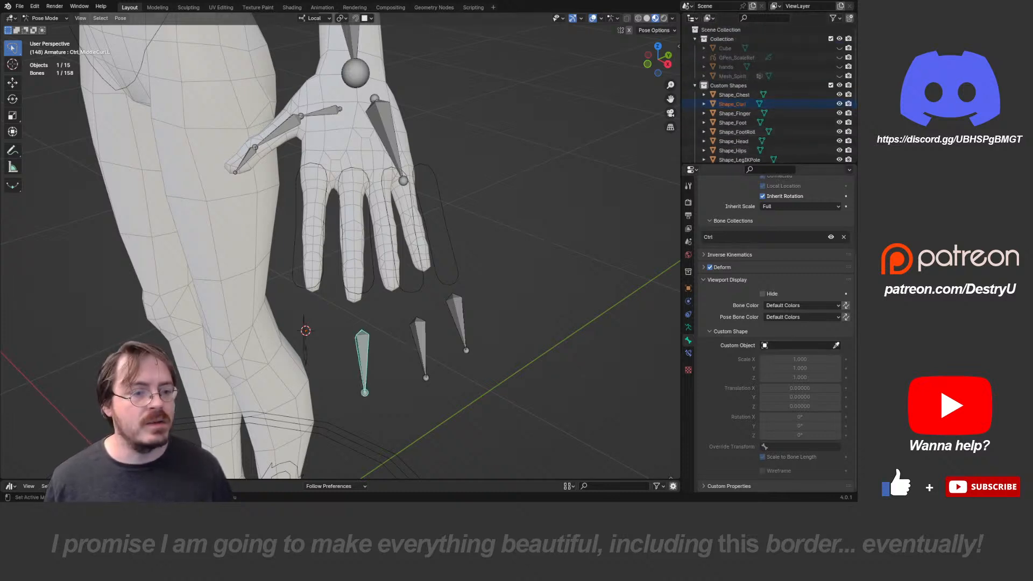
click(733, 105)
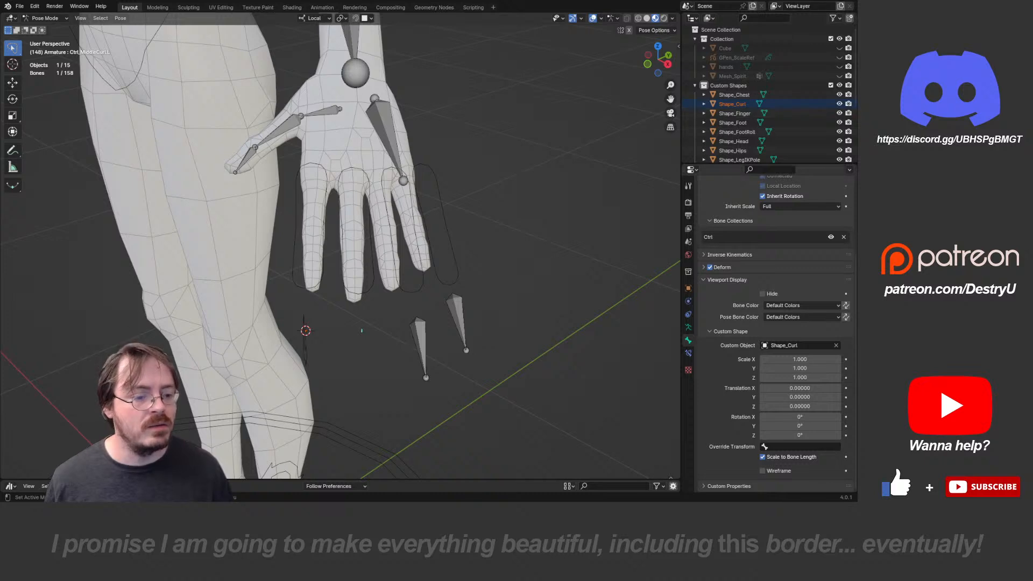
click(421, 350)
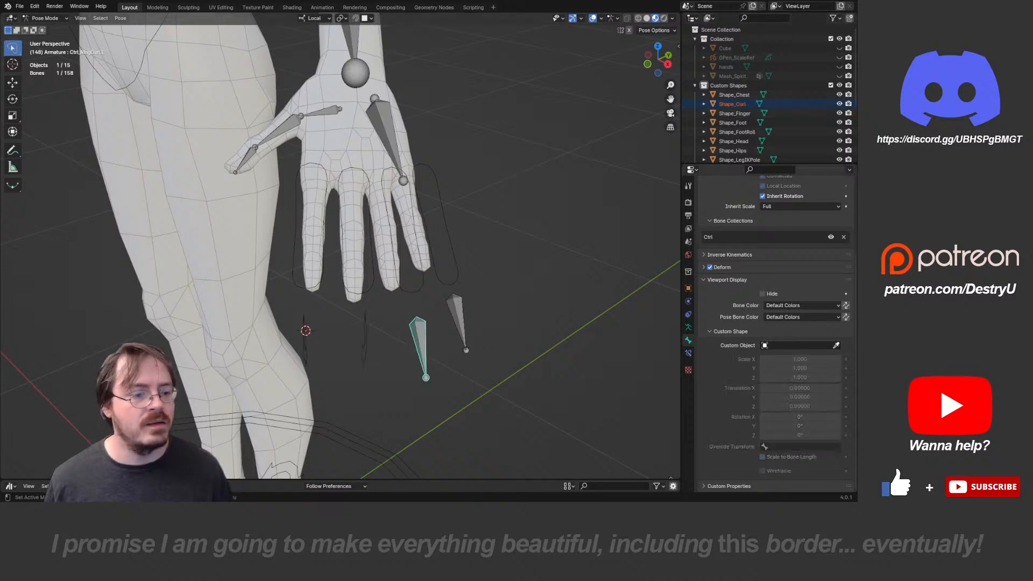
click(733, 104)
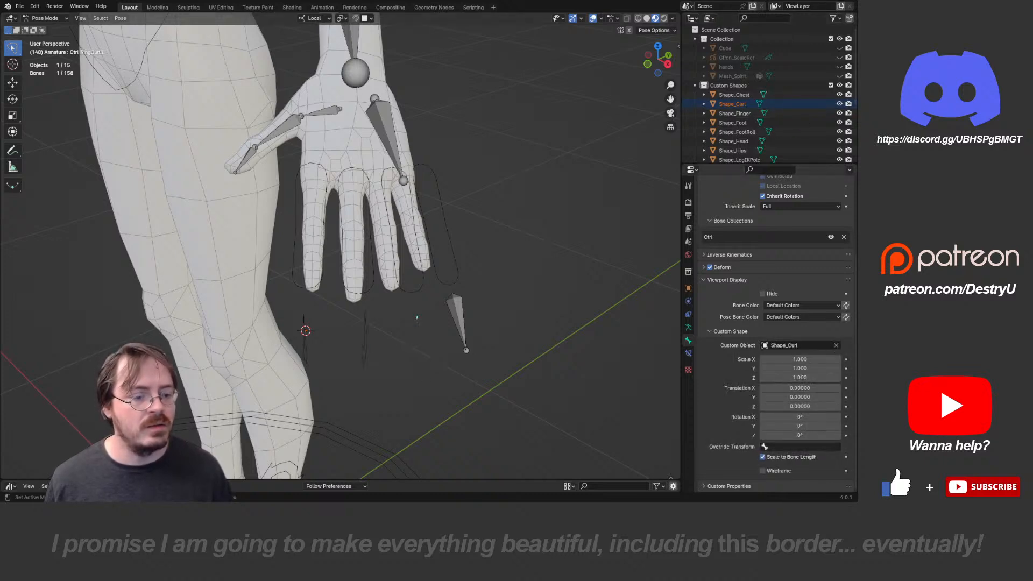
click(456, 320)
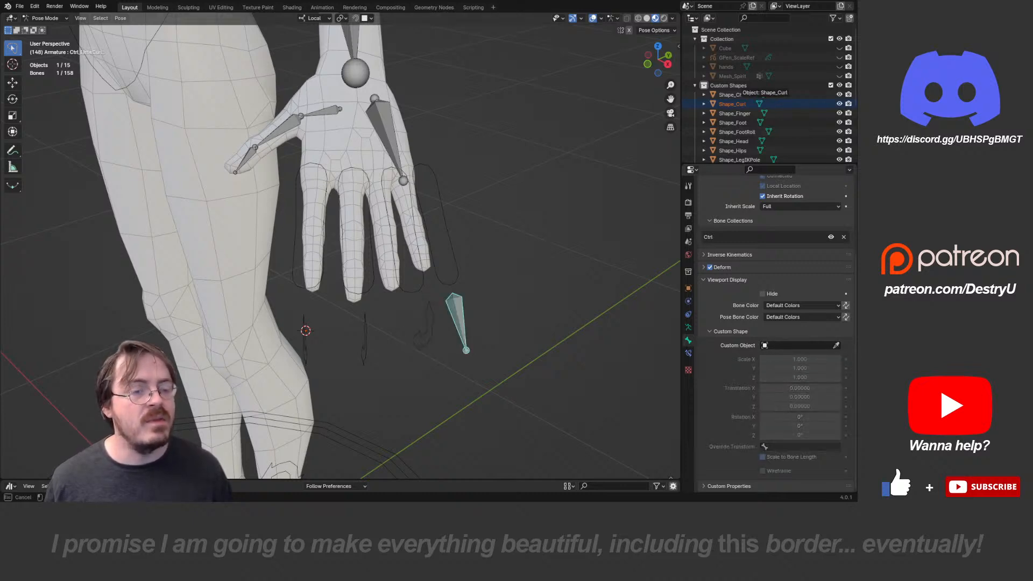
click(735, 103)
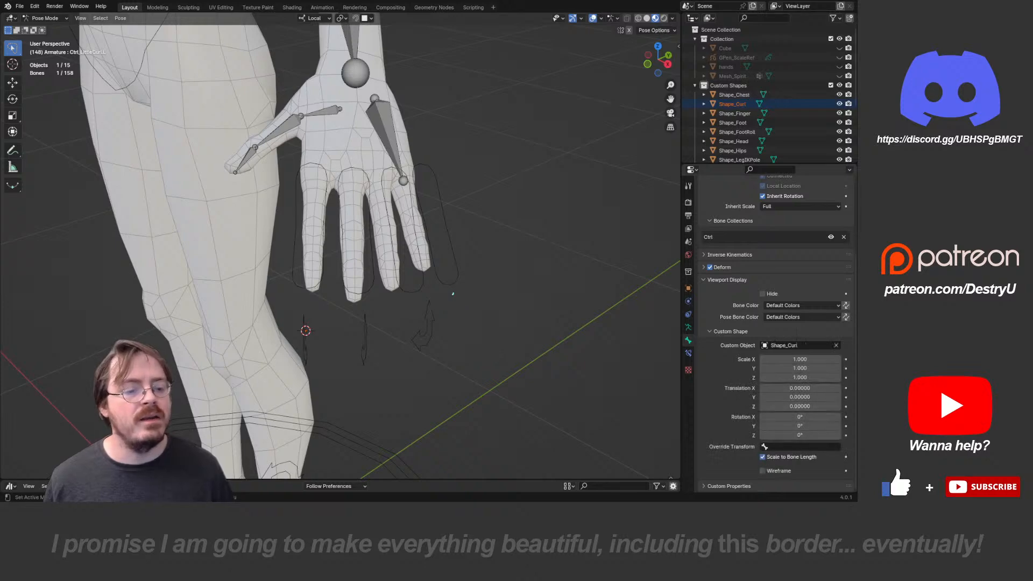
click(763, 457)
- Assign Shape_Finger as the custom shape of the right index-finger control bone, with Scale to Bone Length off
scroll(484, 302, down, 4)
middle_drag(485, 301, 500, 323)
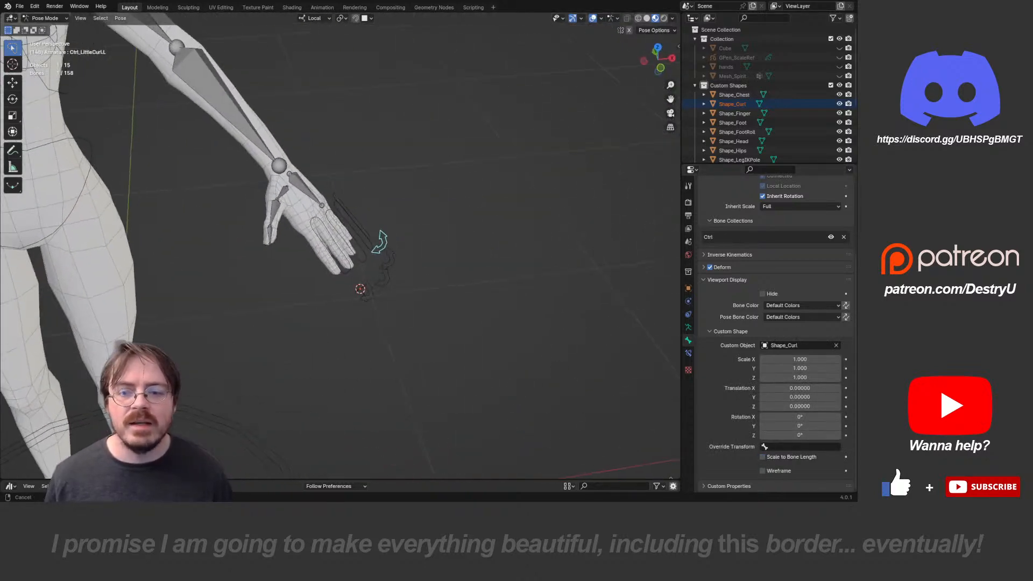
shift+middle_drag(387, 259, 506, 323)
middle_drag(506, 323, 638, 317)
scroll(538, 307, down, 3)
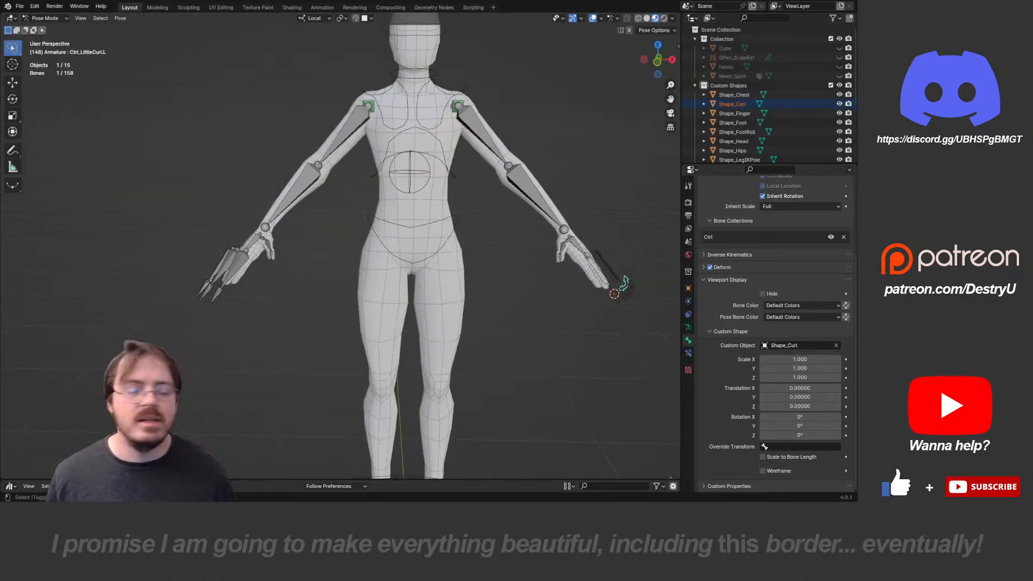
scroll(341, 246, up, 3)
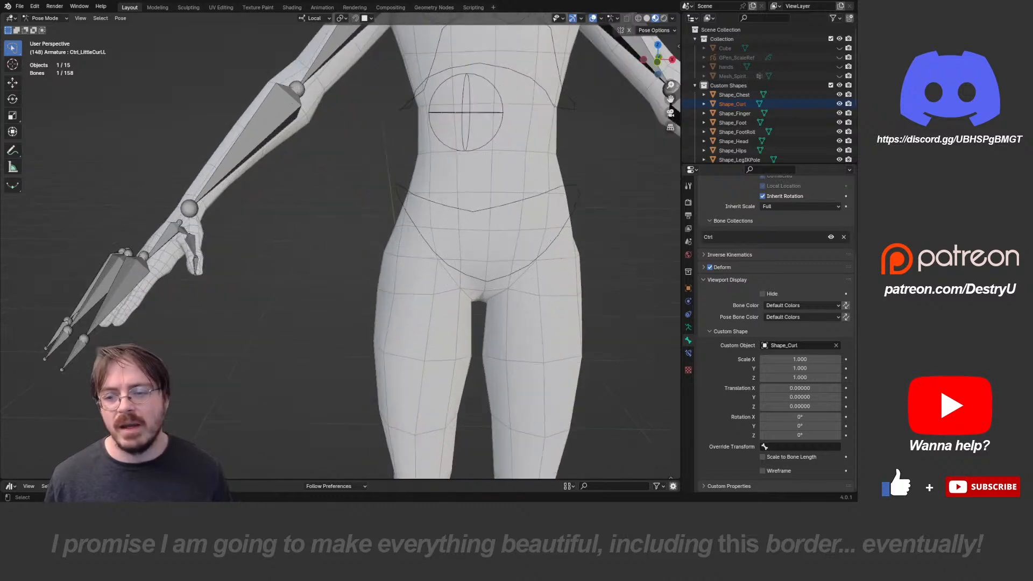
middle_drag(333, 280, 393, 301)
shift+middle_drag(269, 322, 345, 261)
click(352, 285)
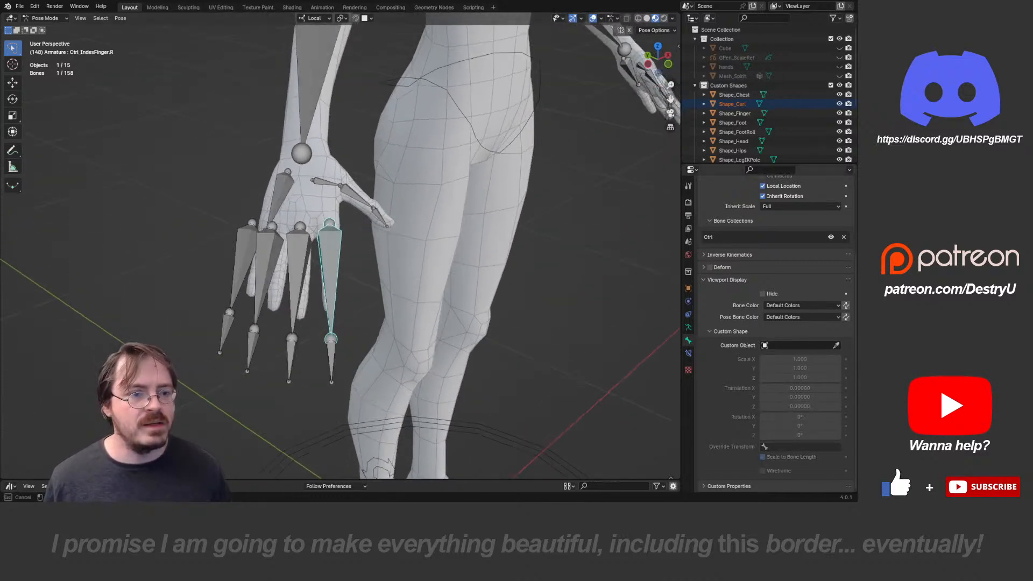
click(735, 113)
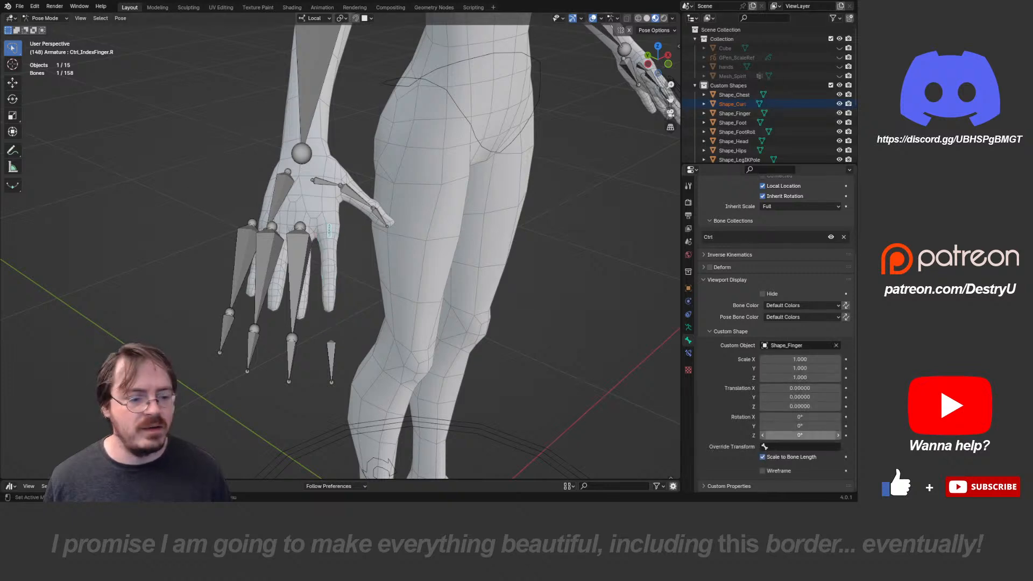
click(763, 457)
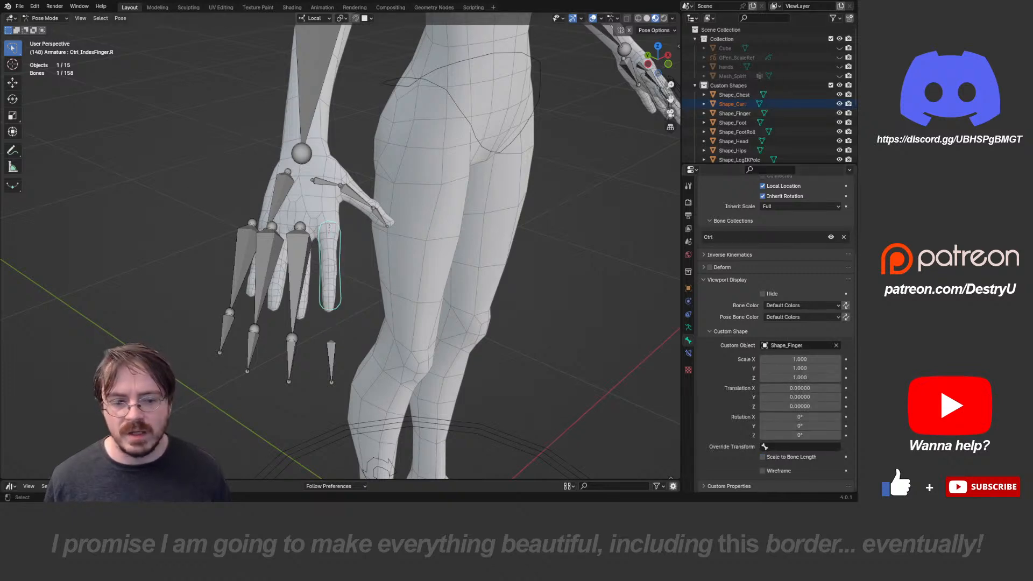
- Mirror the right index-finger control's custom shape by setting its X scale to -1
click(801, 359)
text(-)
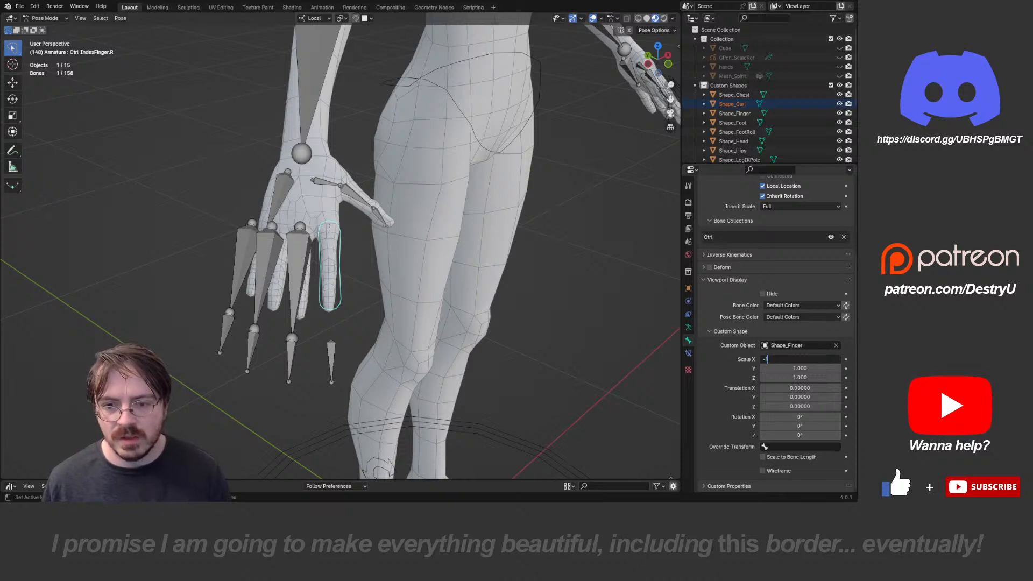
text(1)
key(Return)
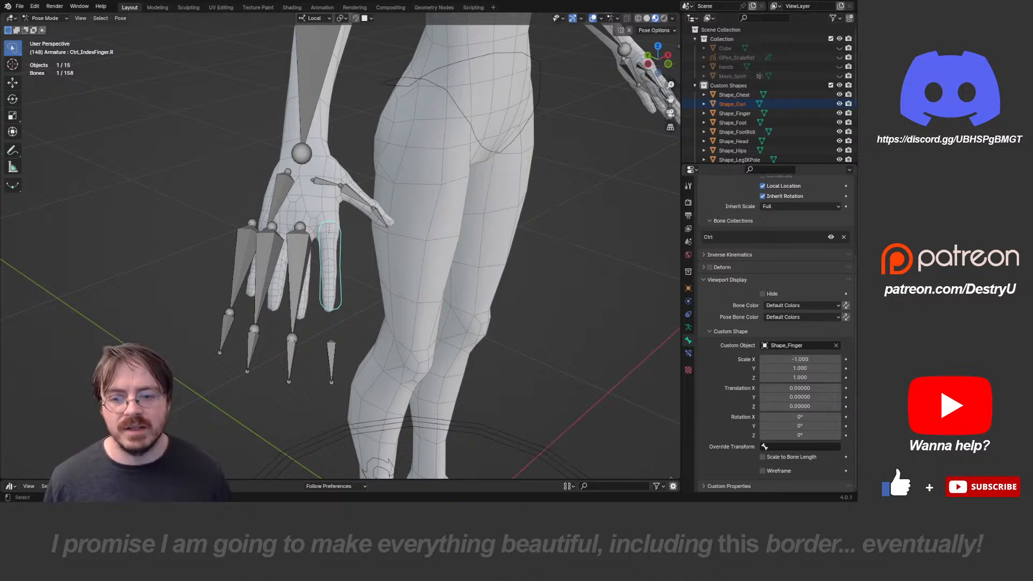
- Give the right index curl control bone the Shape_Curl custom shape, with Scale to Bone Length off and X scale -1
click(331, 362)
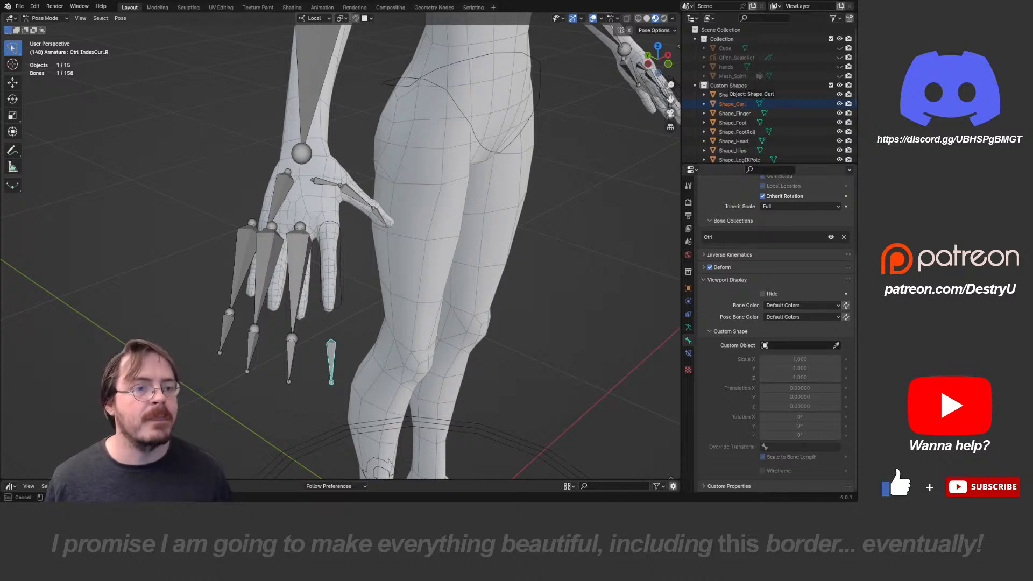
click(733, 104)
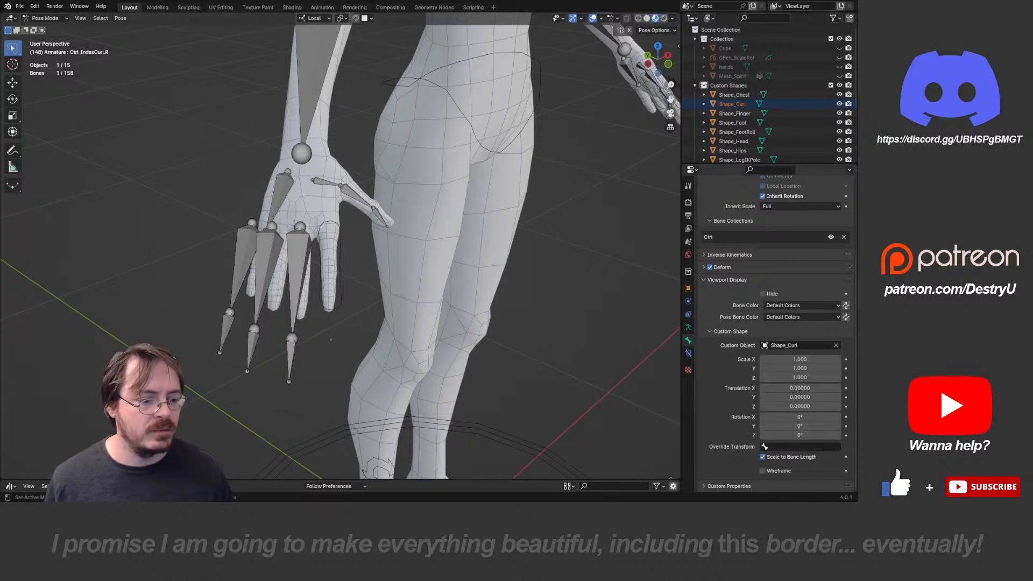
click(762, 456)
click(800, 359)
text(-1)
key(Return)
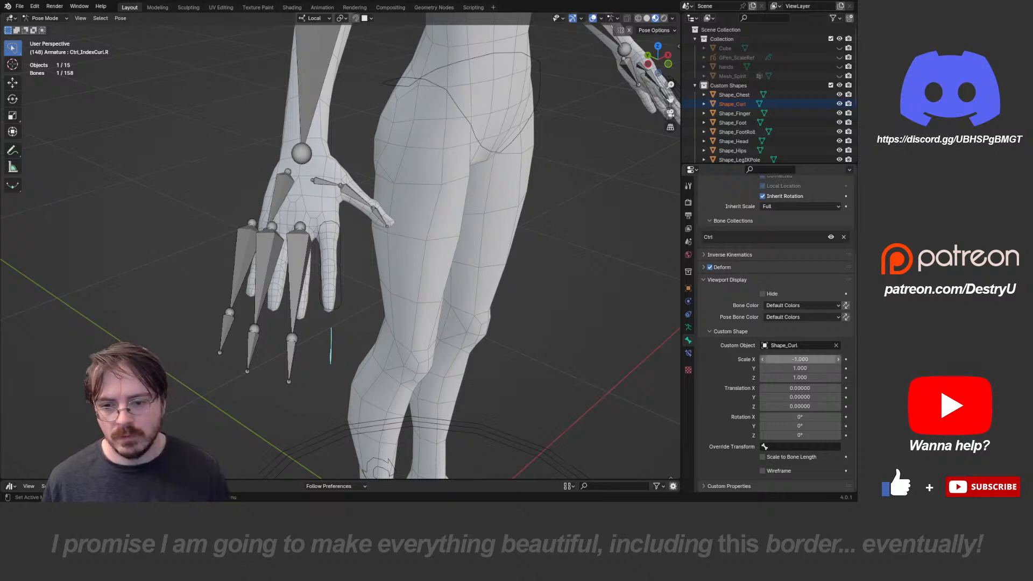
- Give the right middle-finger control bone the Shape_Finger custom shape, with Scale to Bone Length off and X scale -1
click(299, 269)
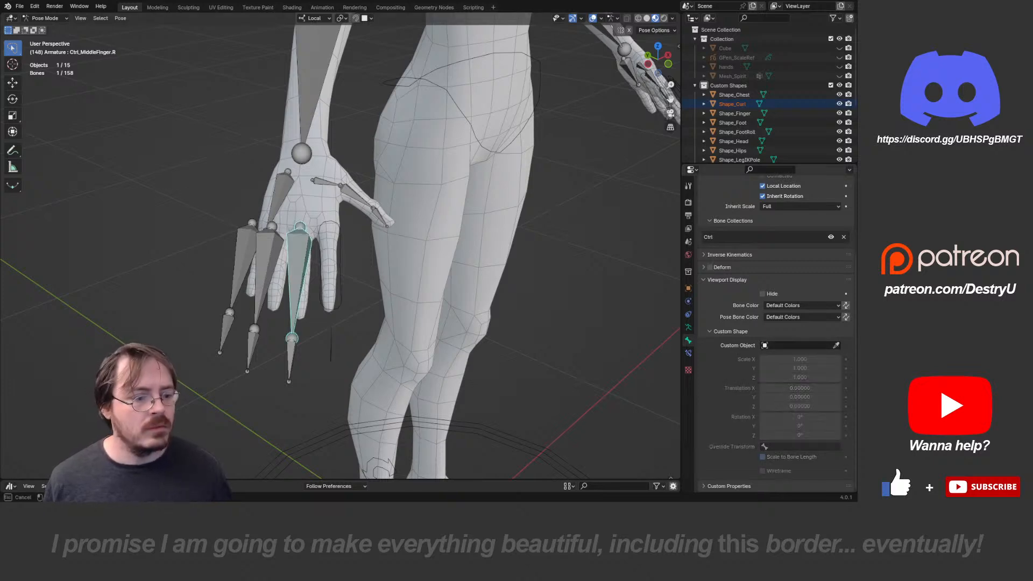
click(735, 113)
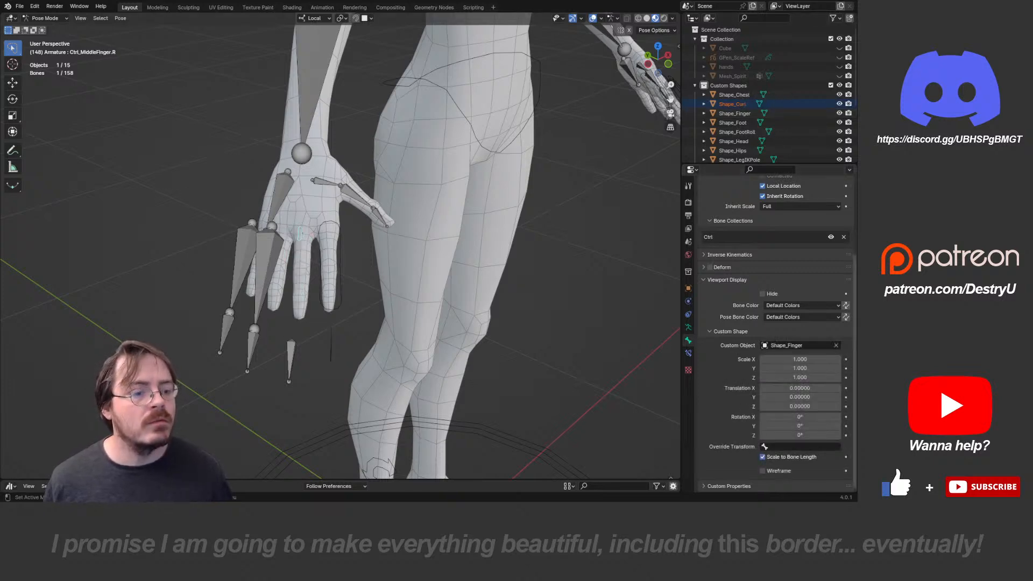
click(801, 359)
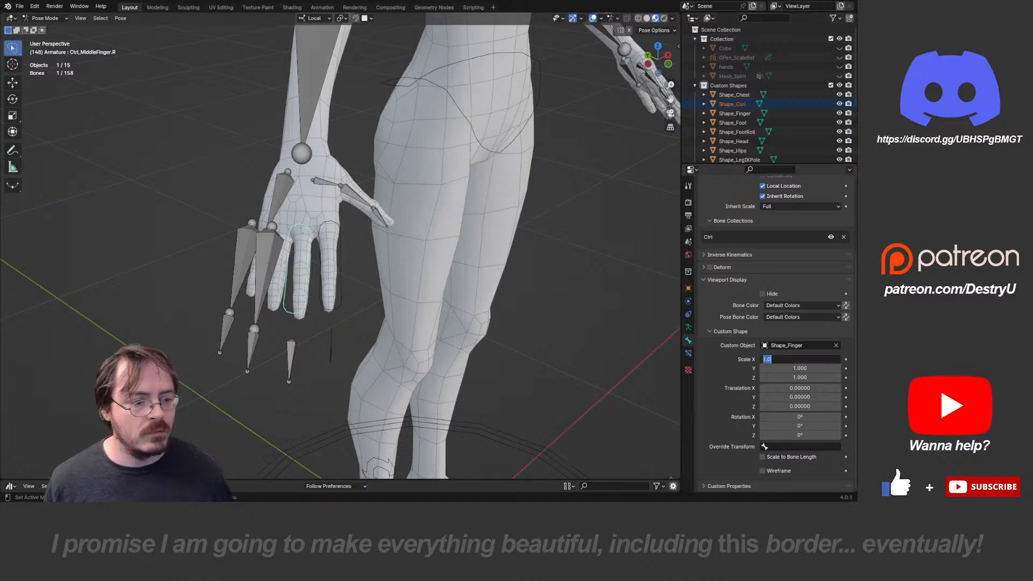
text(-1)
key(Return)
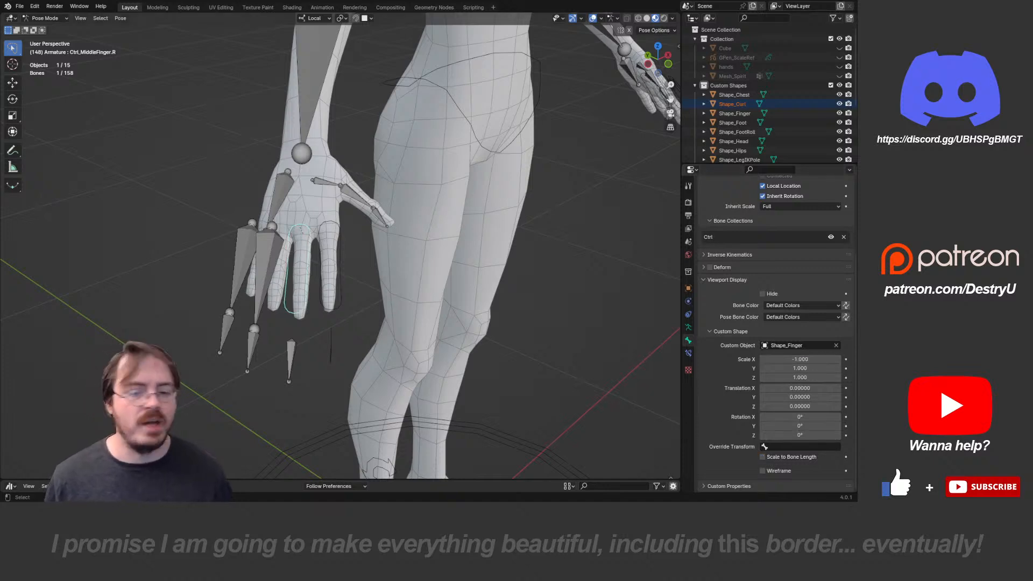
- Give the right middle curl control bone the Shape_Curl custom shape, with Scale to Bone Length off and X scale -1
middle_drag(592, 312, 608, 311)
click(330, 359)
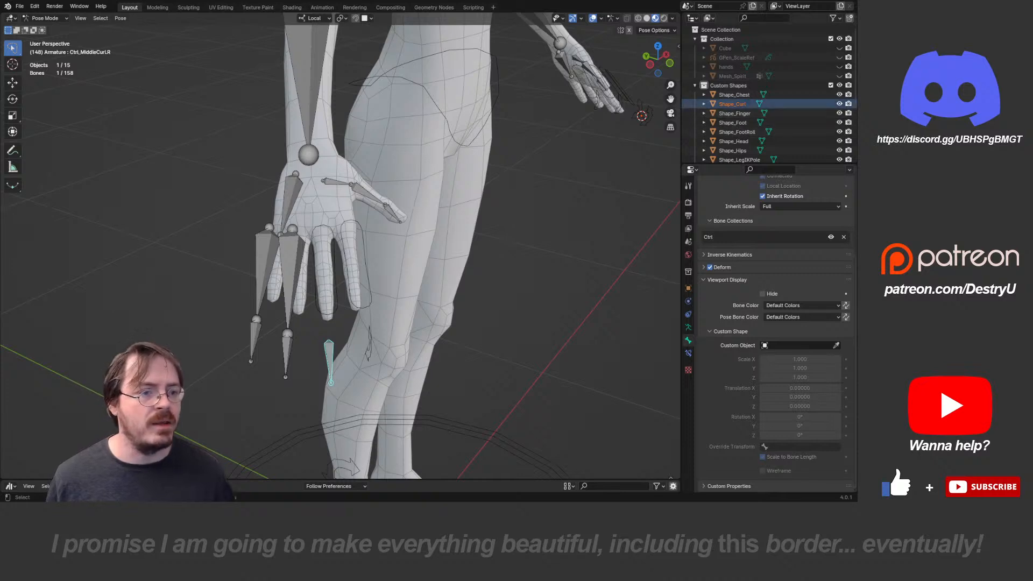
drag(733, 104, 797, 345)
click(801, 359)
text(-)
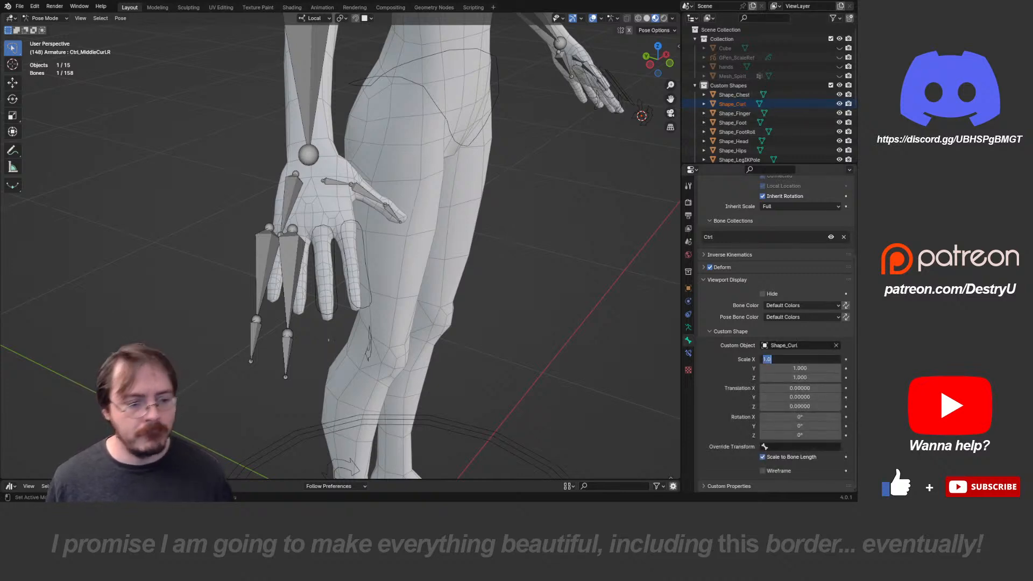
text(1)
key(Return)
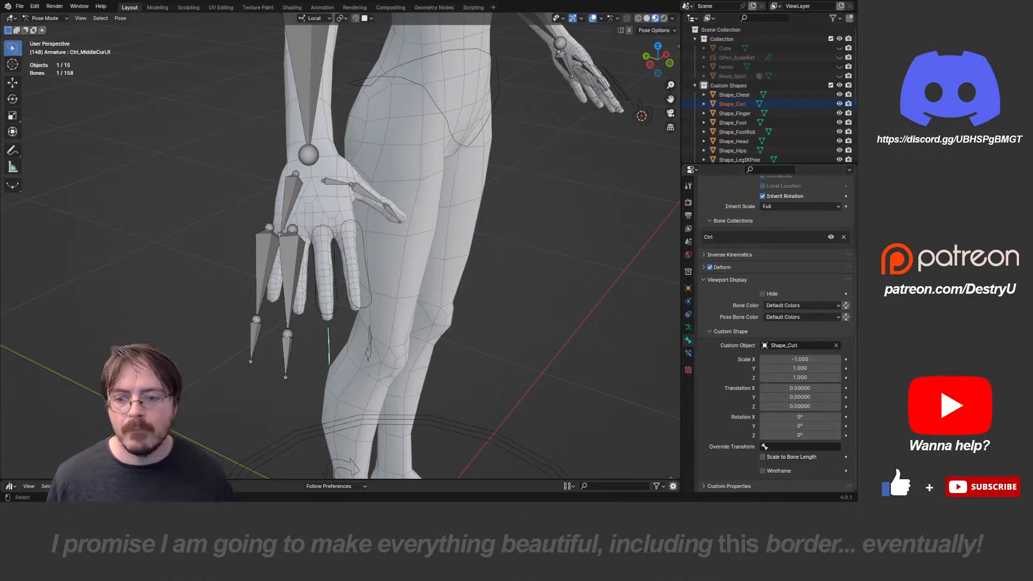
- Give the right ring-finger control bone the Shape_Finger custom shape, with Scale to Bone Length off and X scale -1
click(291, 280)
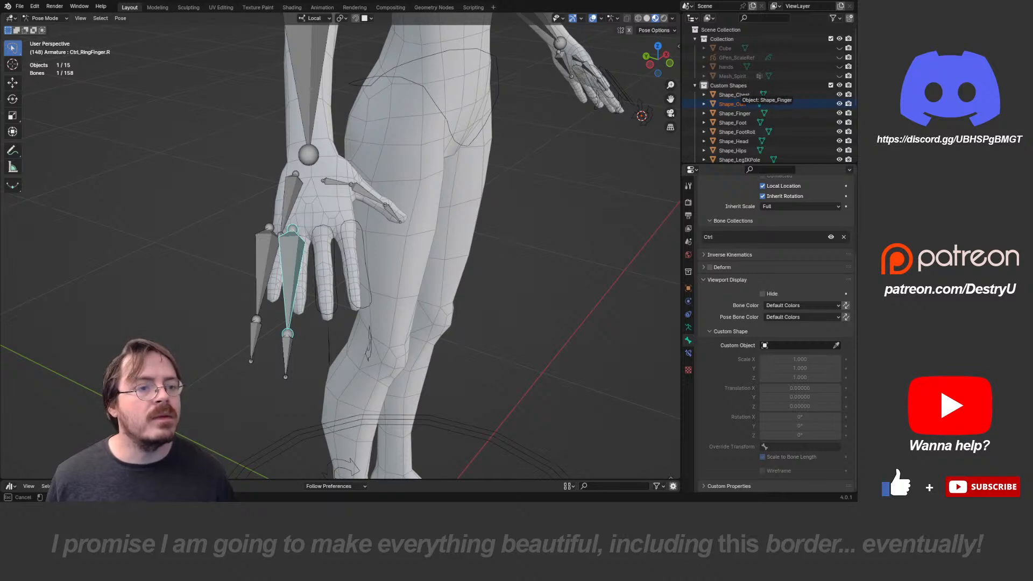
drag(736, 113, 796, 345)
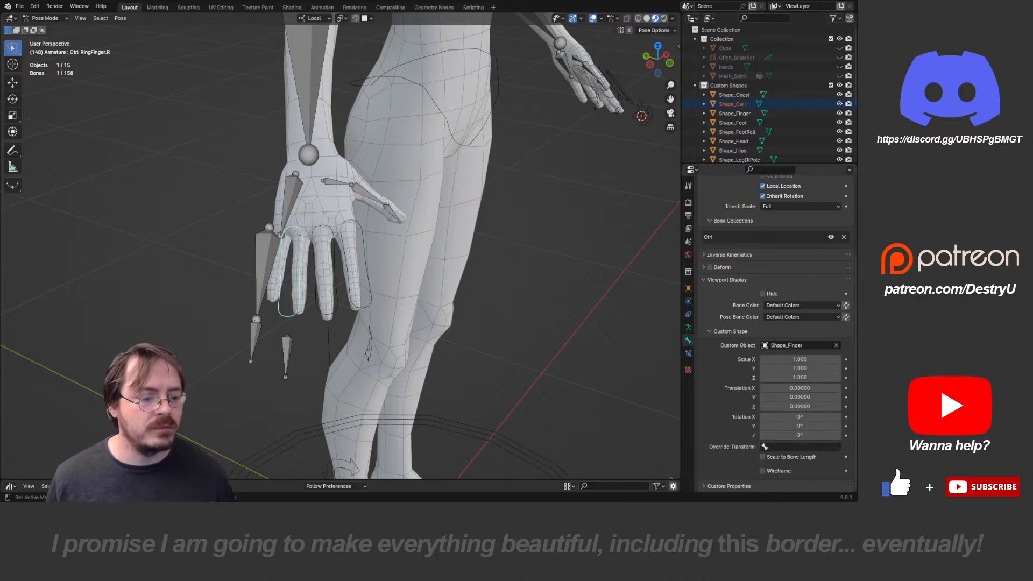
click(801, 447)
key(Escape)
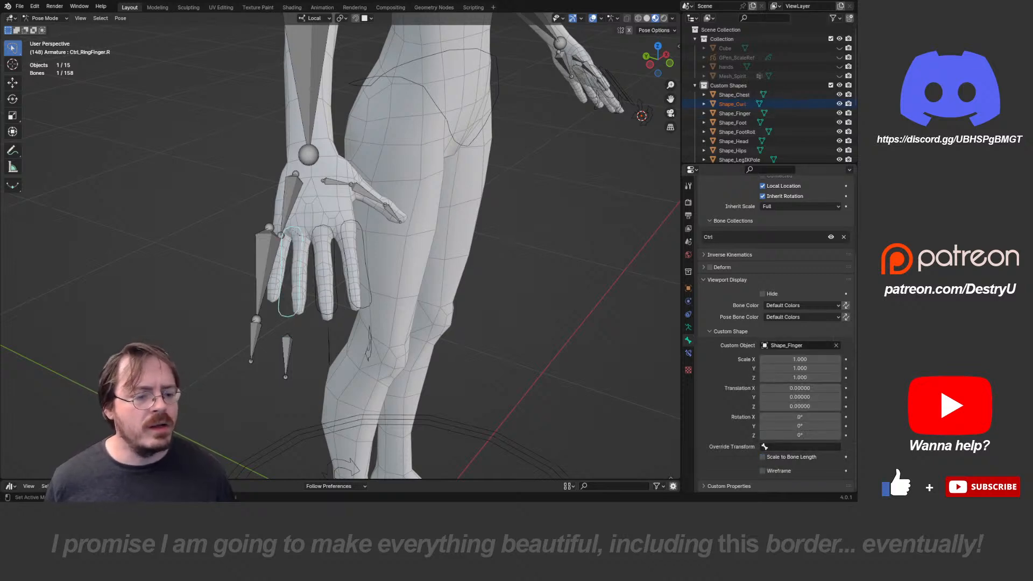
click(801, 360)
text(-1)
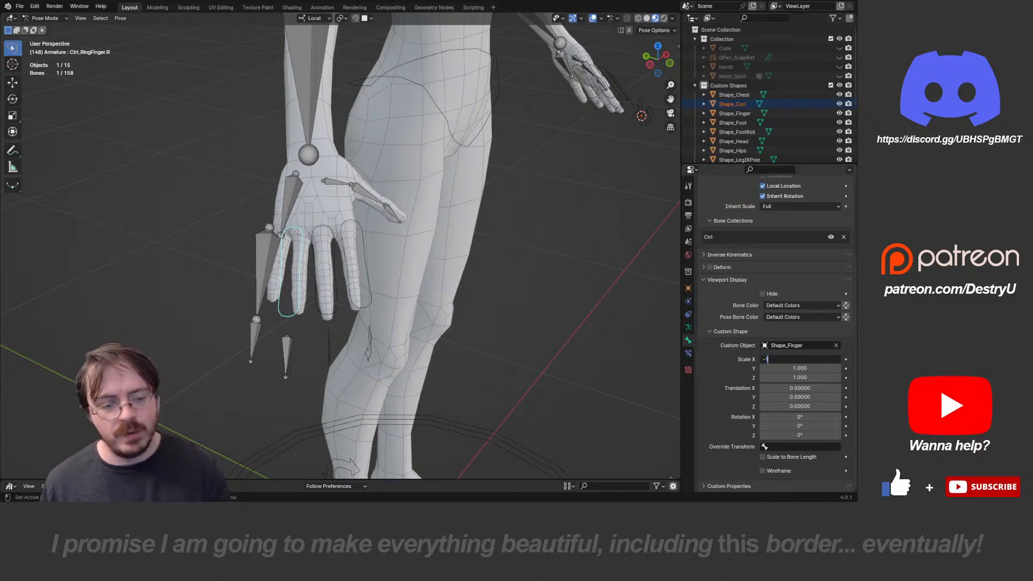
key(Return)
- Give the right ring curl control bone the Shape_Curl custom shape with X scale -1
click(287, 355)
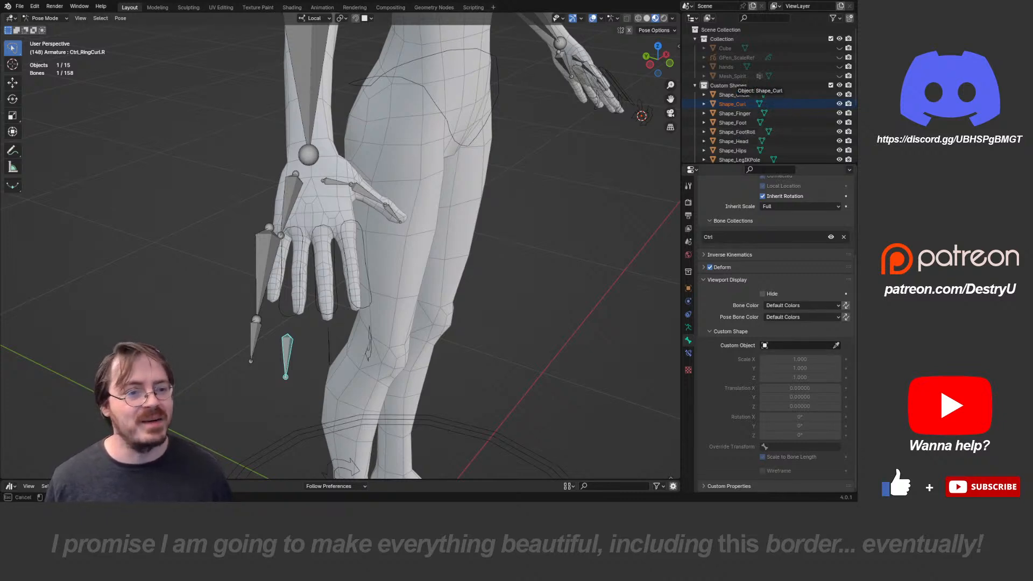
drag(735, 97, 799, 345)
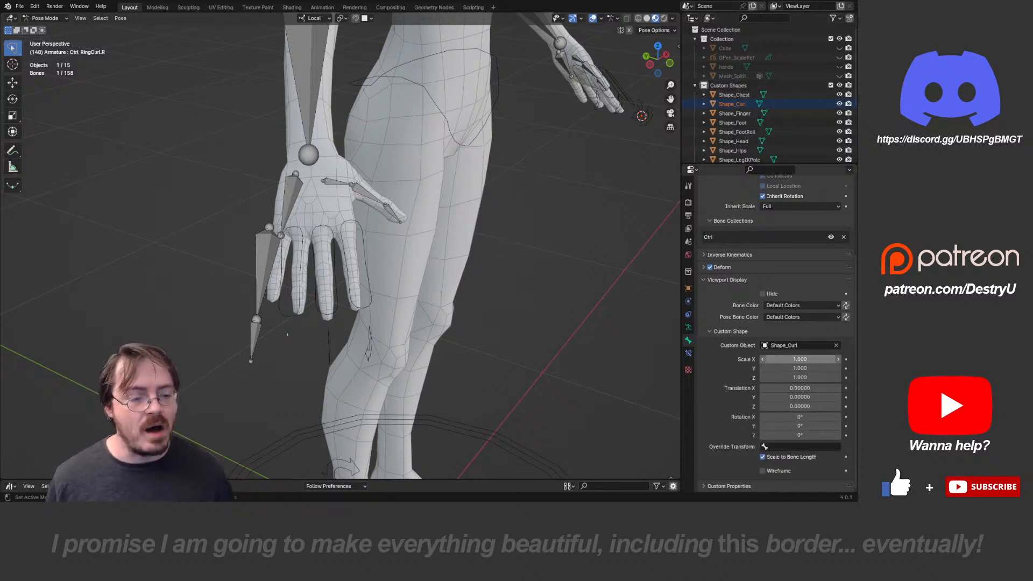
text(-1)
key(Return)
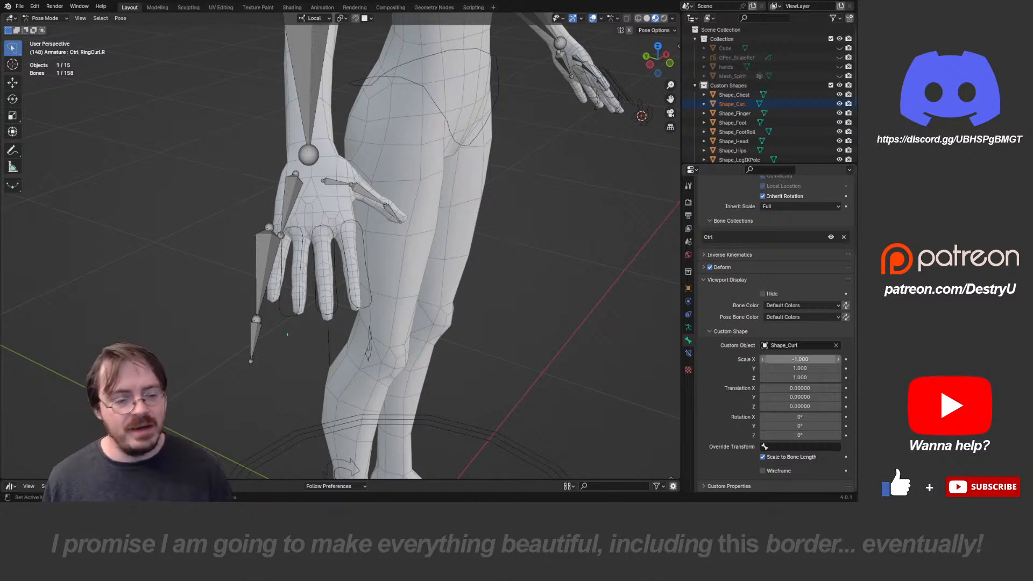
- Give the right little-finger control bone the Shape_Finger custom shape, with Scale to Bone Length off and X scale -1
middle_drag(284, 280, 323, 278)
click(307, 277)
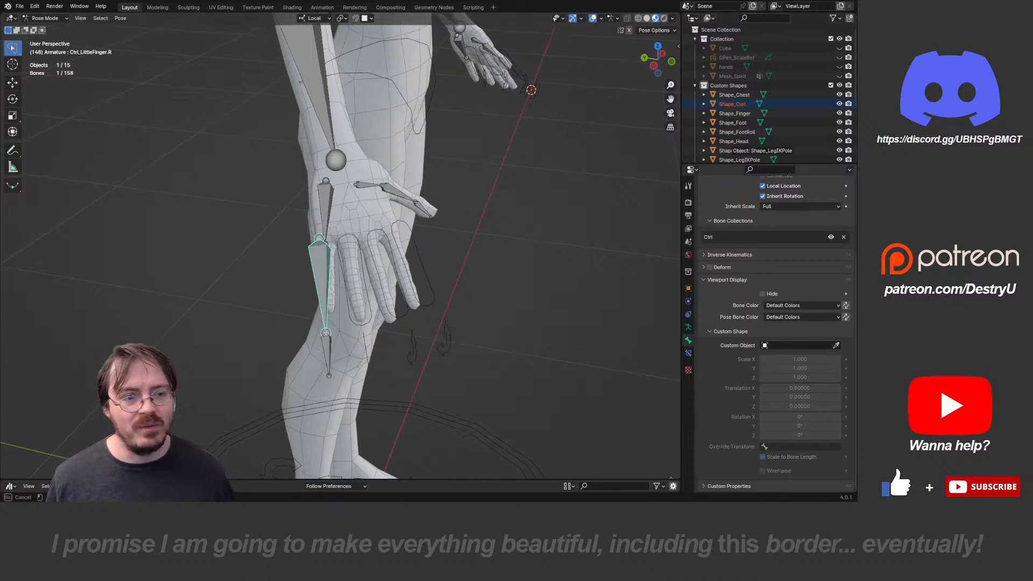
click(735, 113)
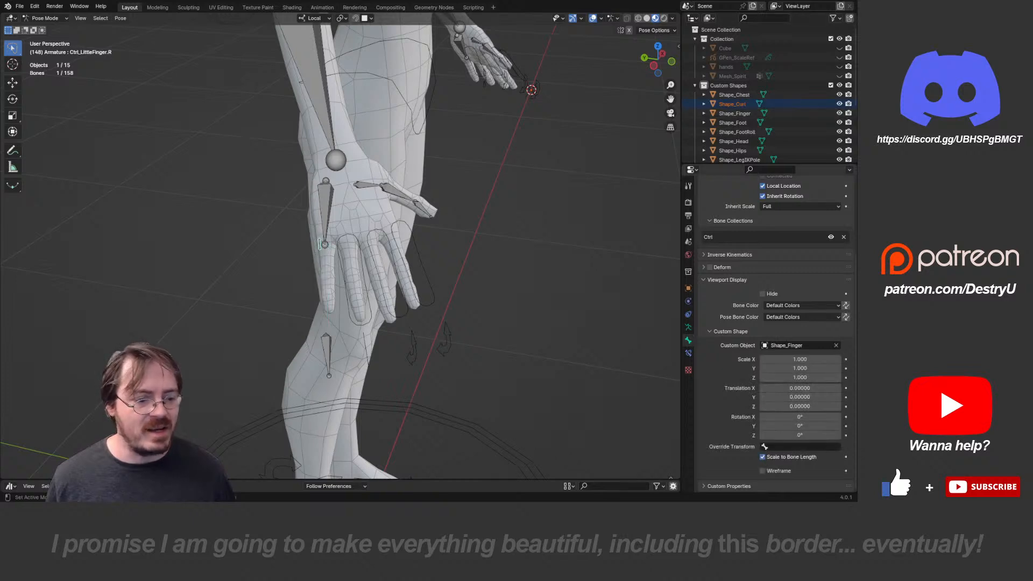
click(763, 457)
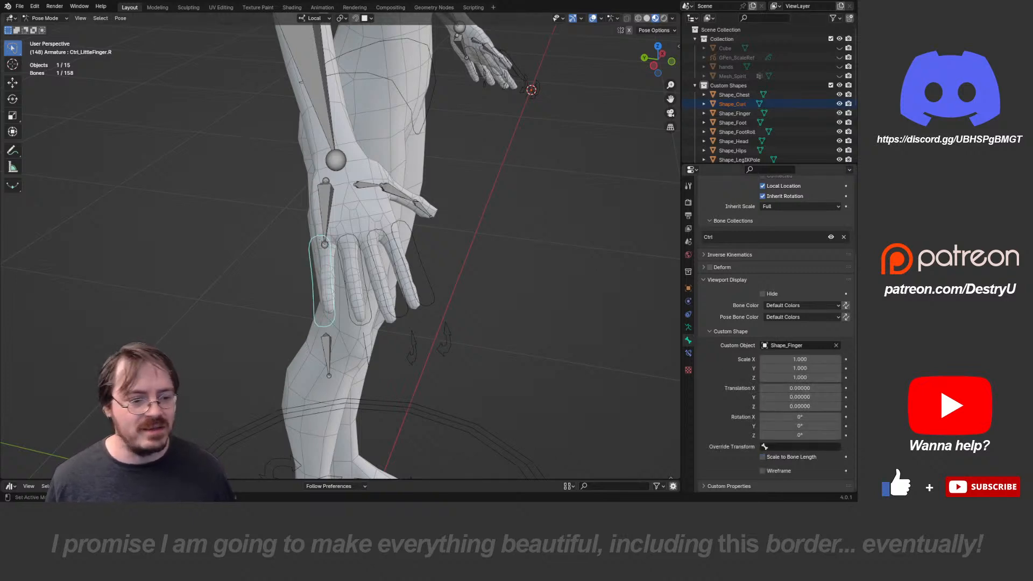
click(800, 360)
text(-1)
key(Return)
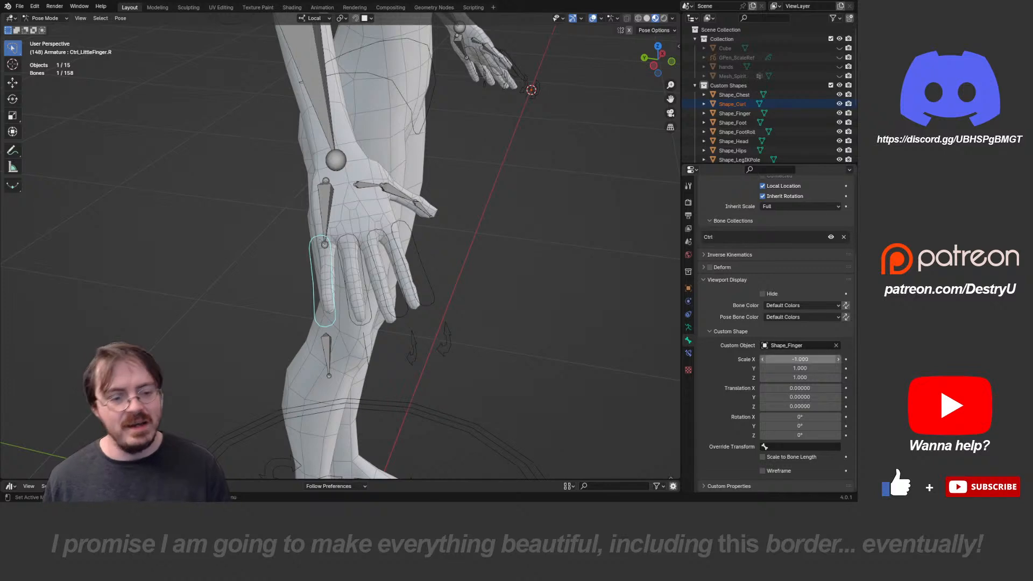
- Give the right little curl control bone the Shape_Curl custom shape with X scale -1
click(327, 352)
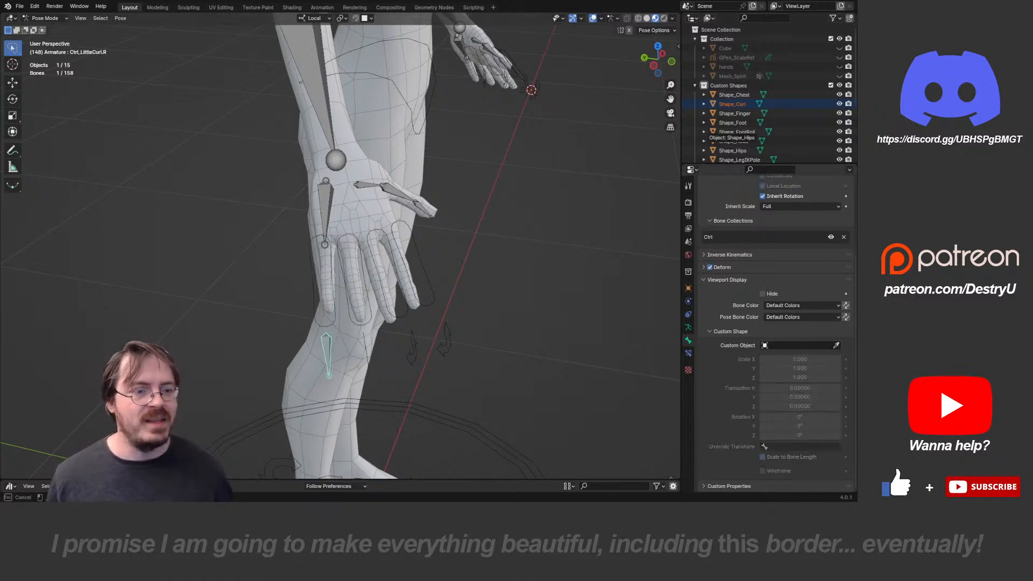
click(735, 104)
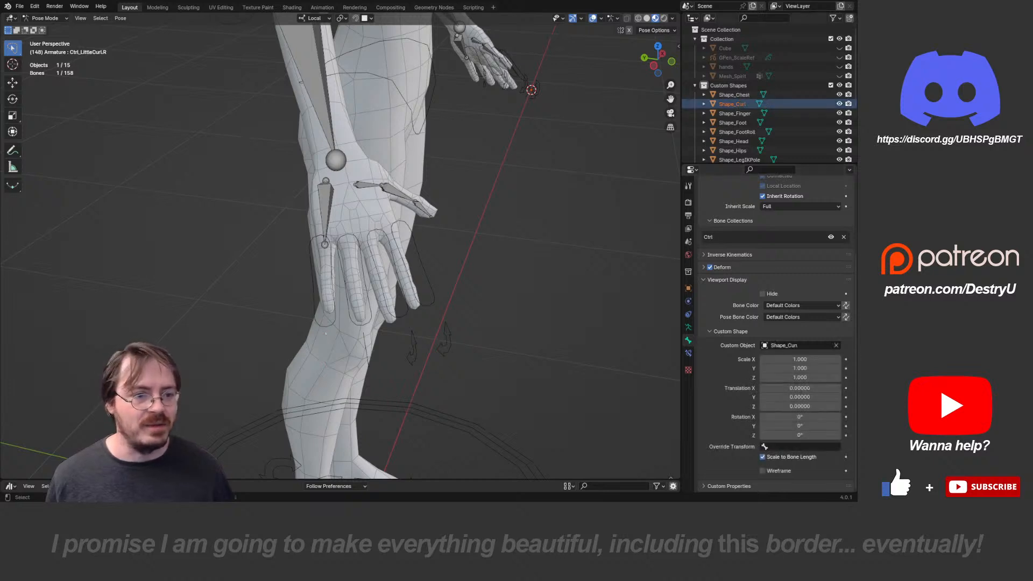
click(800, 359)
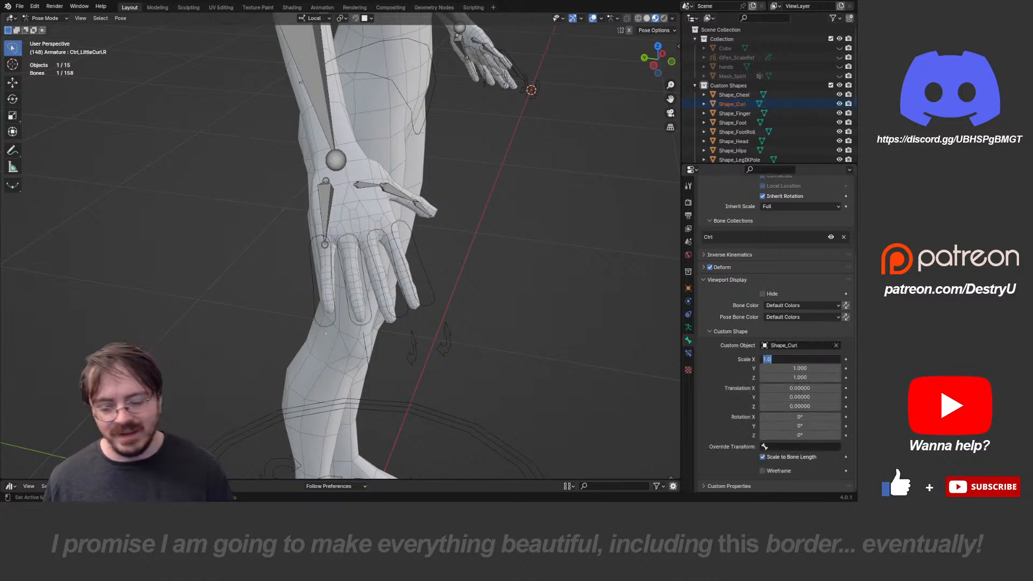
text(-1)
key(Return)
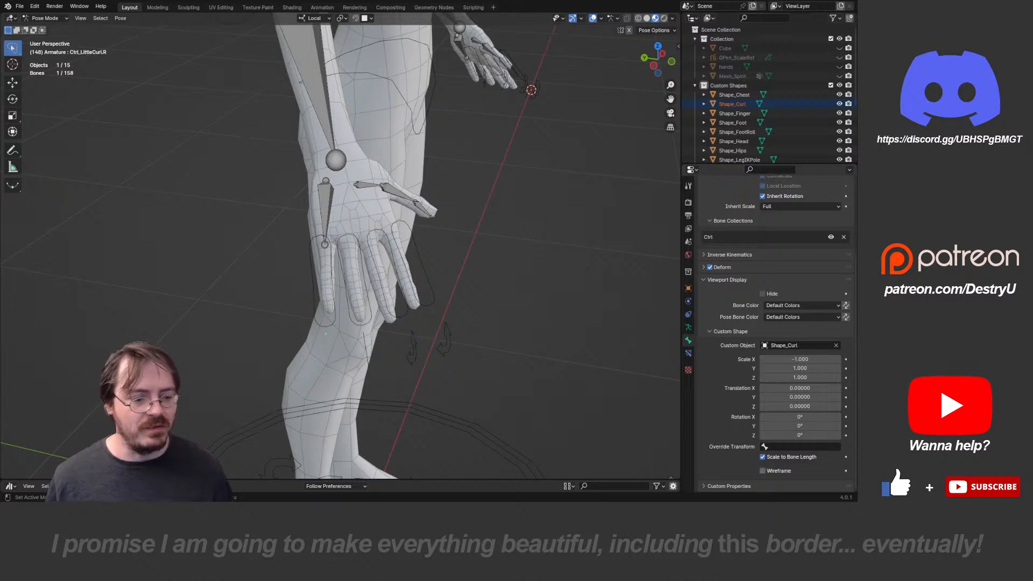
- Examine the whole rig from several sides for control bones that still lack a custom shape
middle_drag(344, 269, 309, 272)
scroll(312, 280, down, 3)
key(alt+a)
middle_drag(409, 242, 340, 235)
scroll(404, 256, up, 2)
click(507, 232)
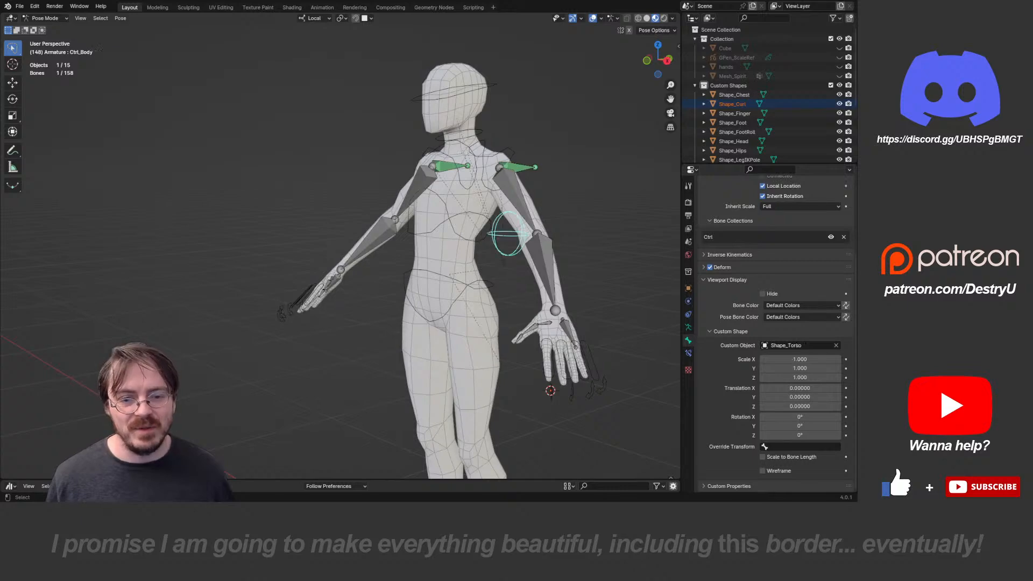
scroll(507, 231, down, 3)
middle_drag(507, 232, 349, 261)
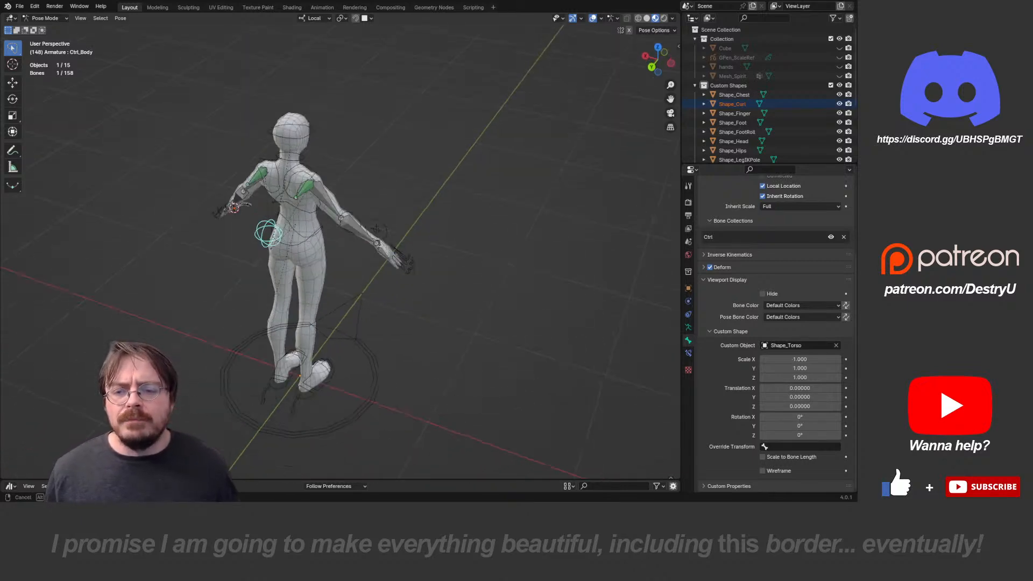
middle_drag(377, 229, 226, 228)
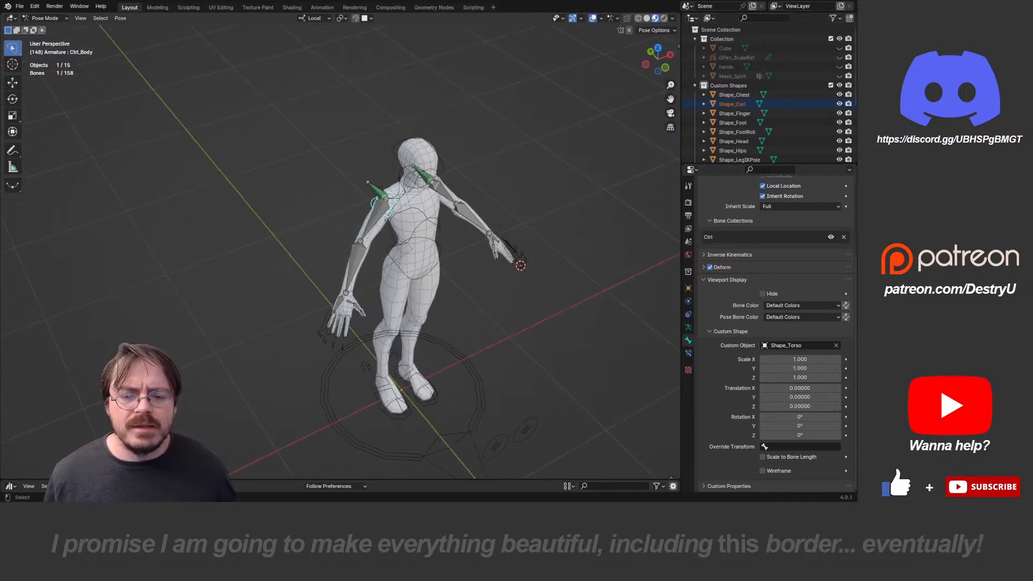
middle_drag(376, 242, 286, 242)
- Snap the 3D cursor to the left arm-lock control bone at the shoulder
click(416, 244)
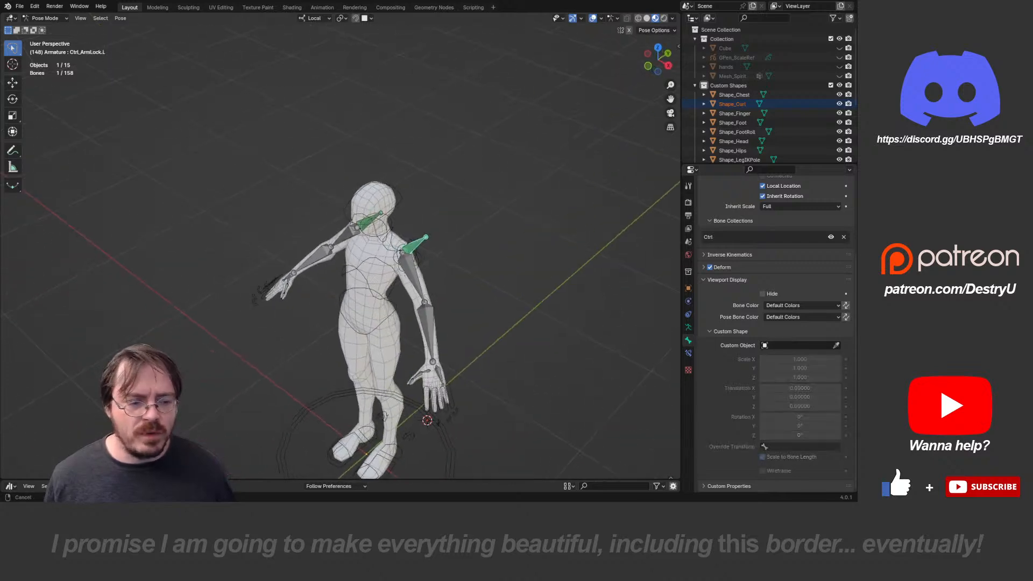
shift+middle_drag(417, 244, 380, 269)
key(KP_7)
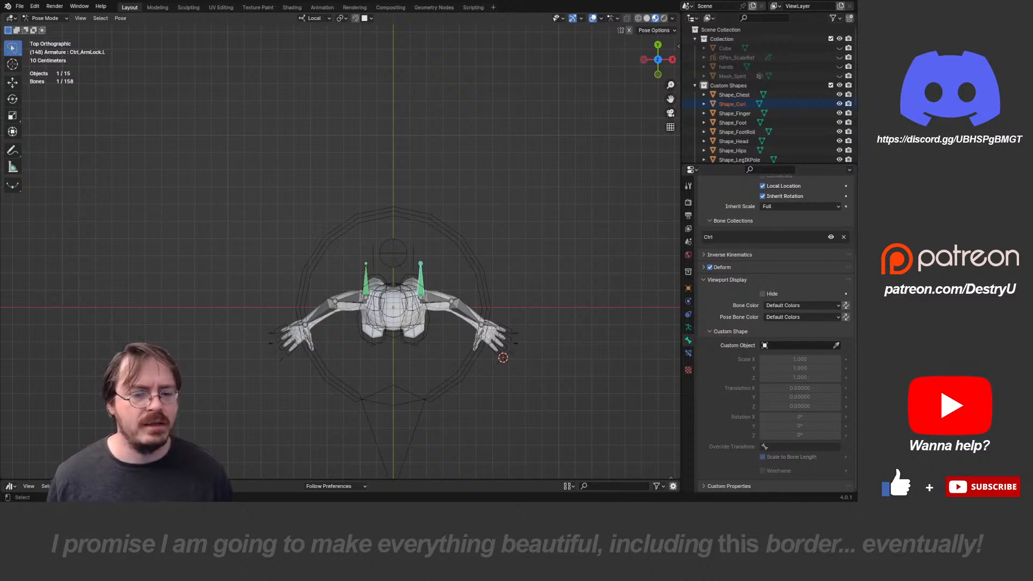
key(KP_1)
key(KP_3)
key(KP_7)
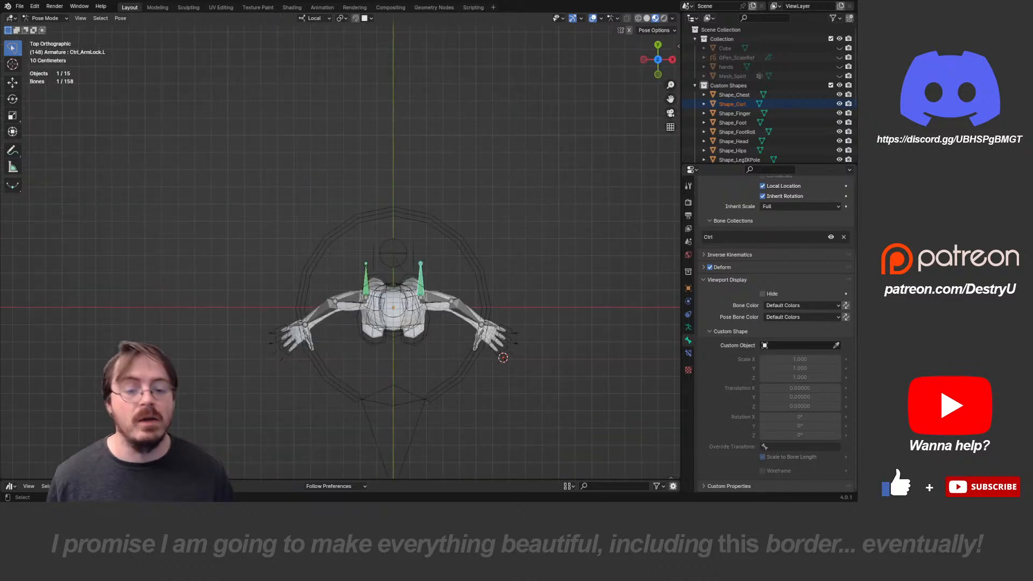
scroll(503, 358, up, 3)
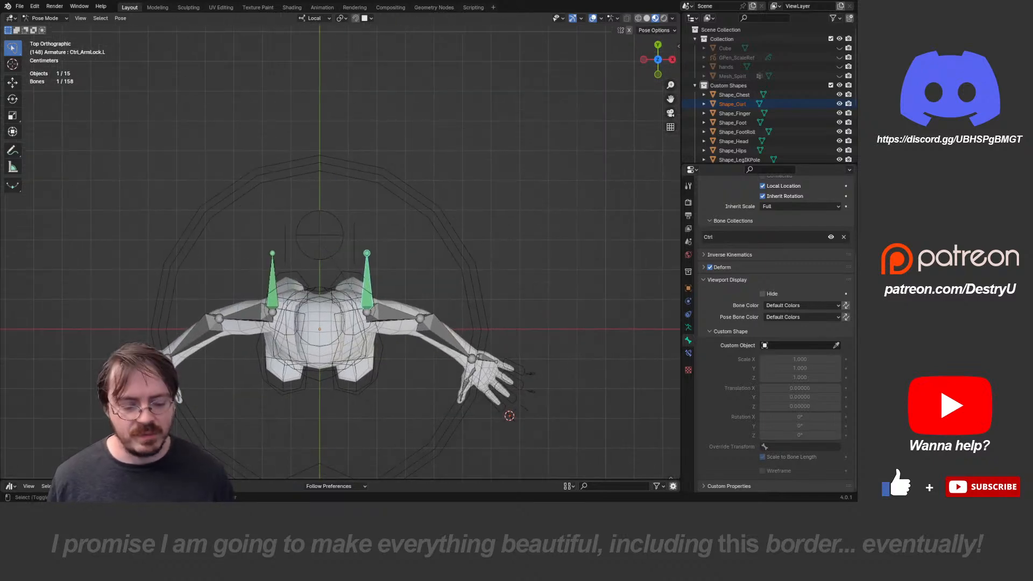
key(shift+s)
key(Escape)
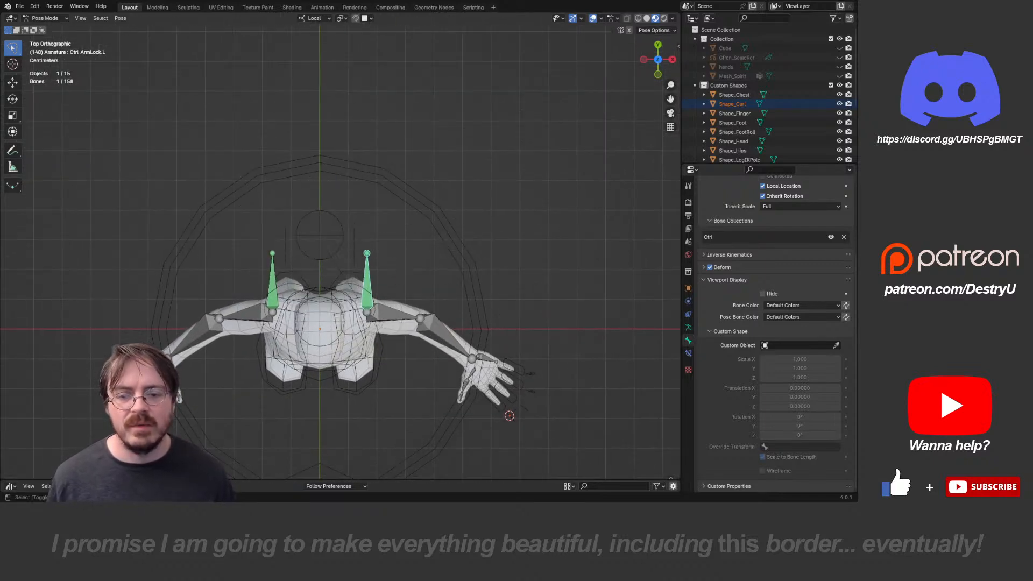
shift+right_drag(400, 323, 394, 326)
middle_drag(394, 326, 306, 232)
key(shift+s)
click(401, 384)
- Add a cube object at the 3D cursor in Object Mode and delete all of its geometry in Edit Mode
key(Tab)
click(377, 308)
mouse_move(401, 221)
middle_down()
mouse_move(473, 218)
mouse_move(420, 214)
middle_up()
key(shift+a)
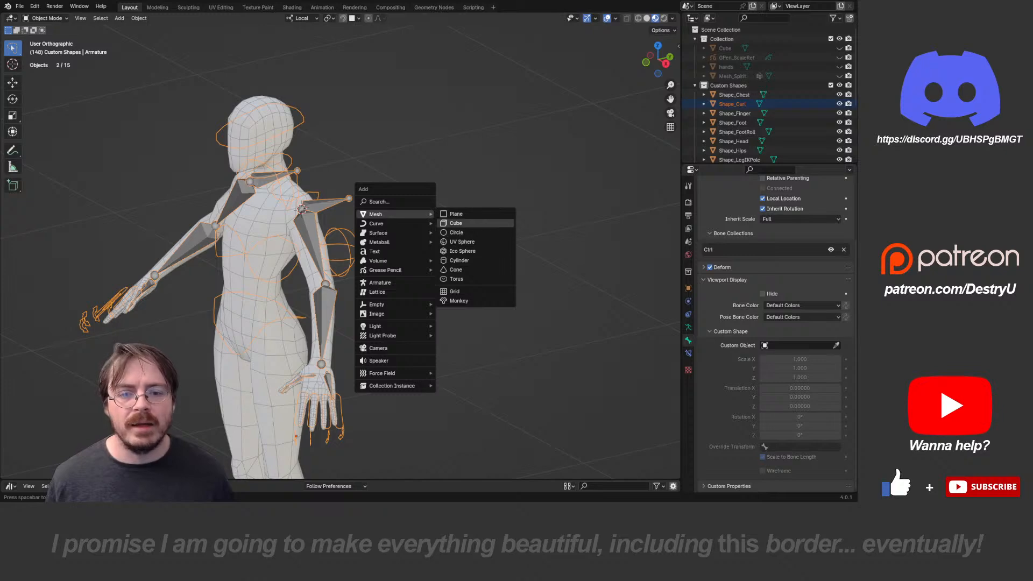
click(456, 223)
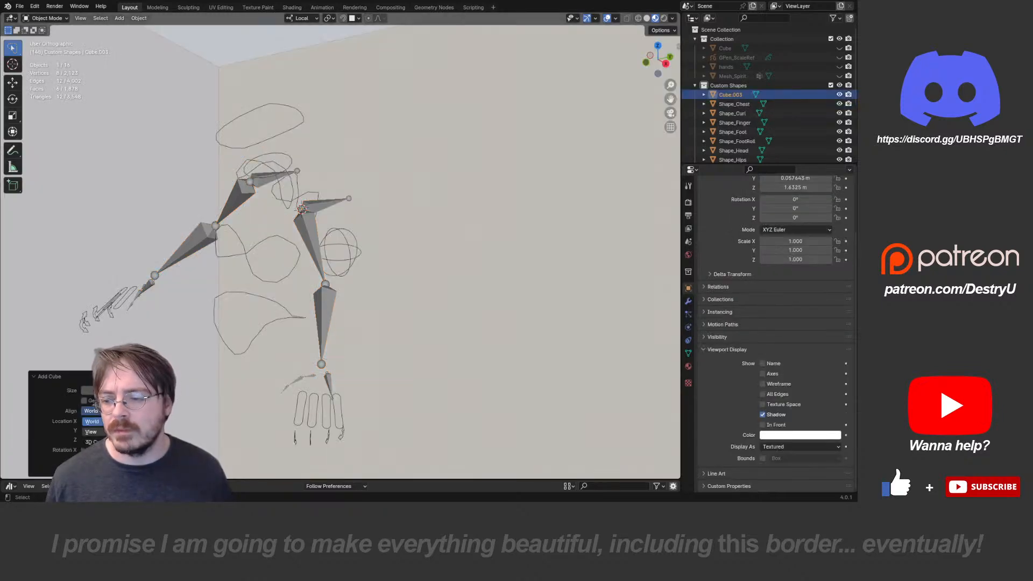
scroll(339, 247, down, 5)
key(Tab)
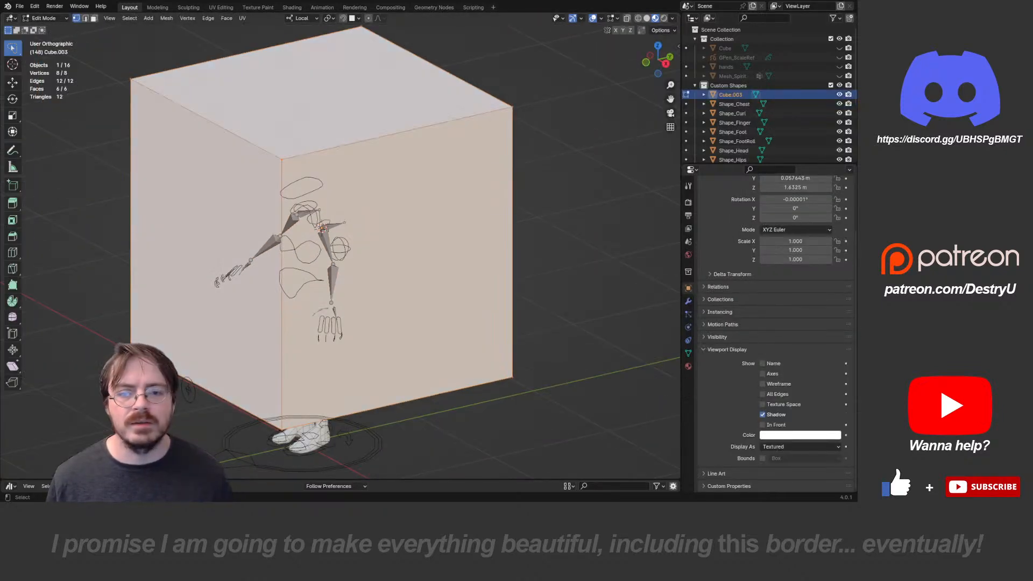
key(x)
click(457, 268)
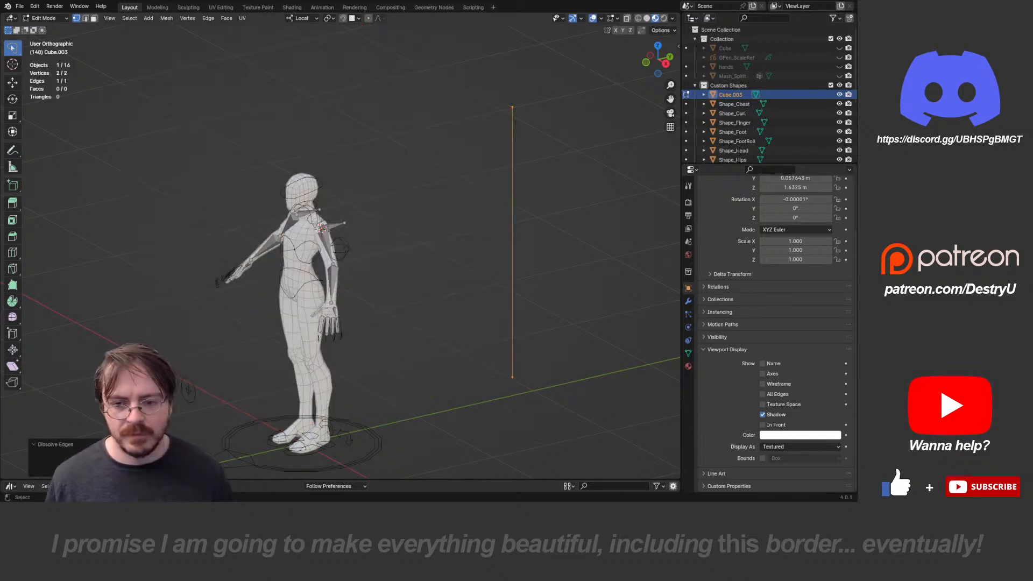
key(x)
click(388, 134)
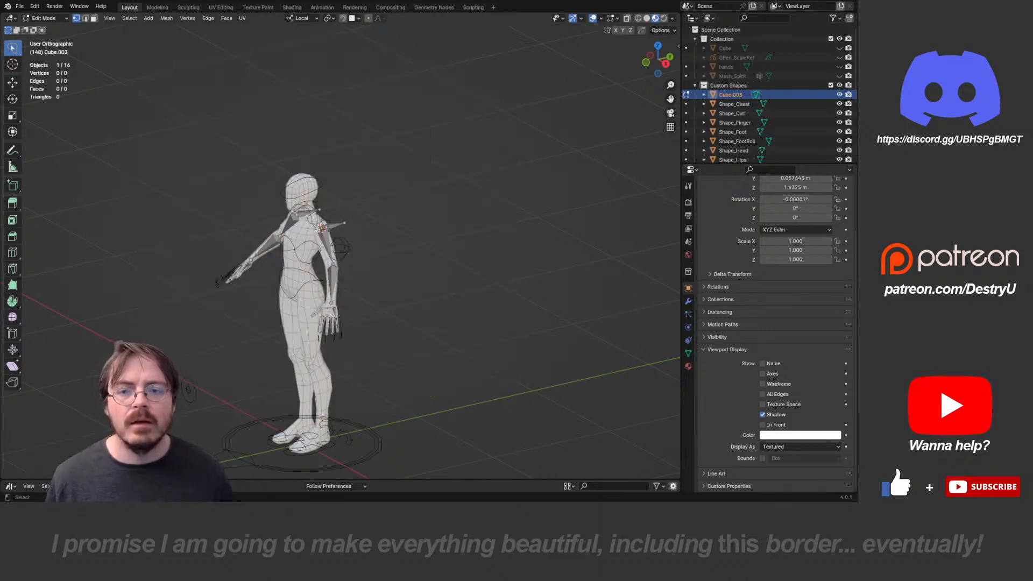
- Add a 16-vertex circle to the empty mesh at the 3D cursor, seen from above
key(KP_7)
key(shift+a)
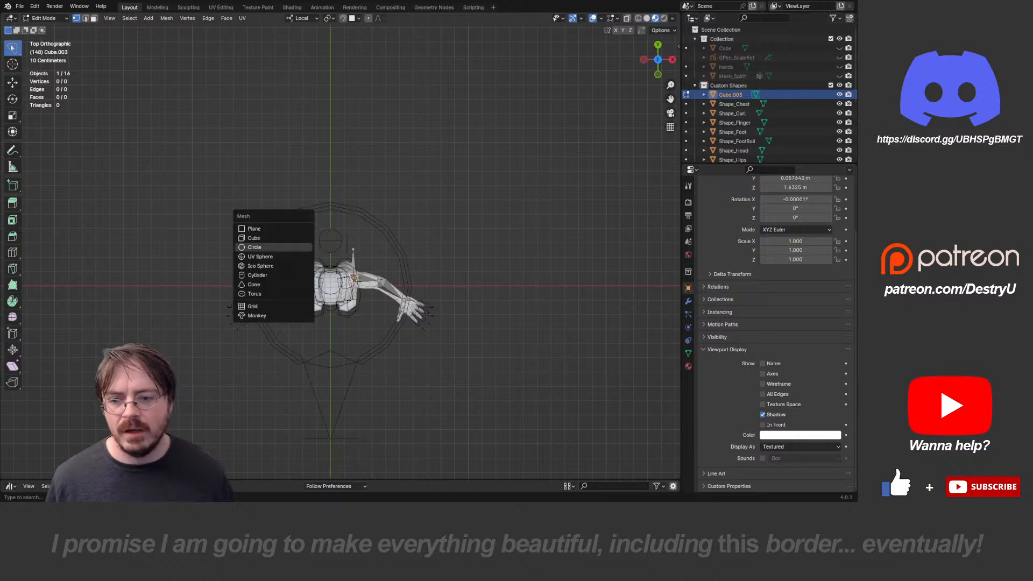
click(253, 247)
scroll(253, 247, down, 1)
scroll(341, 248, up, 2)
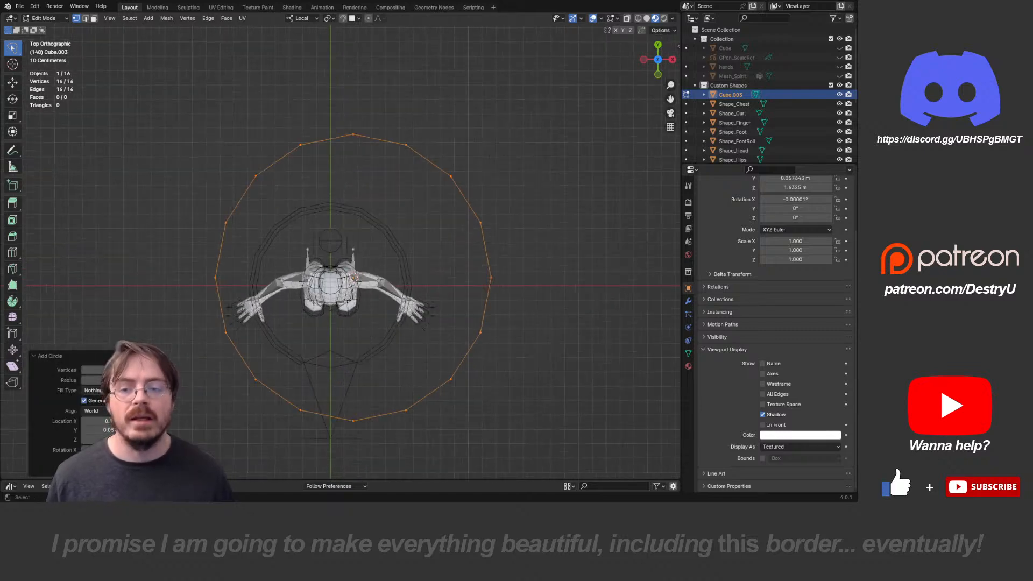
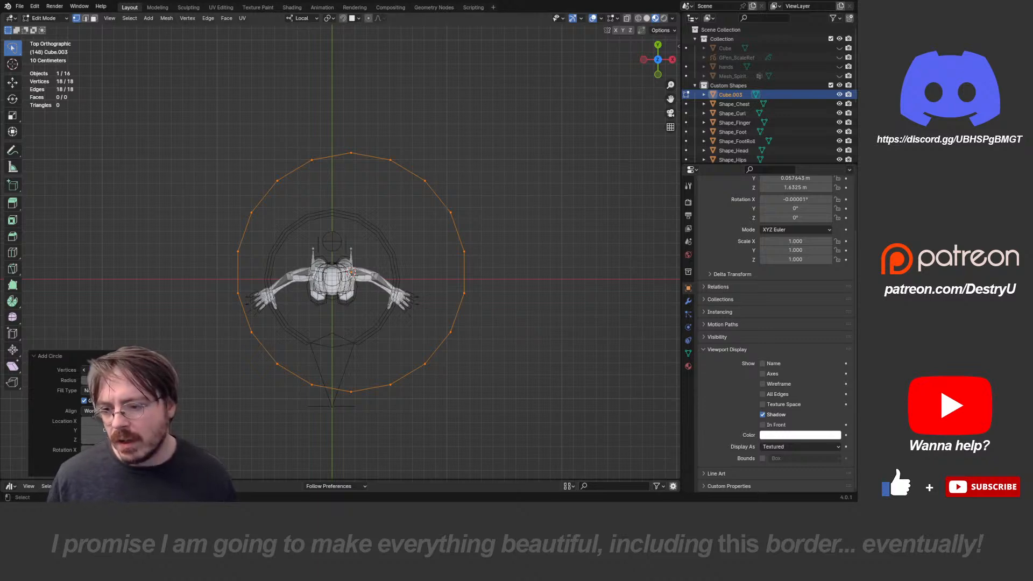
text(16)
key(Return)
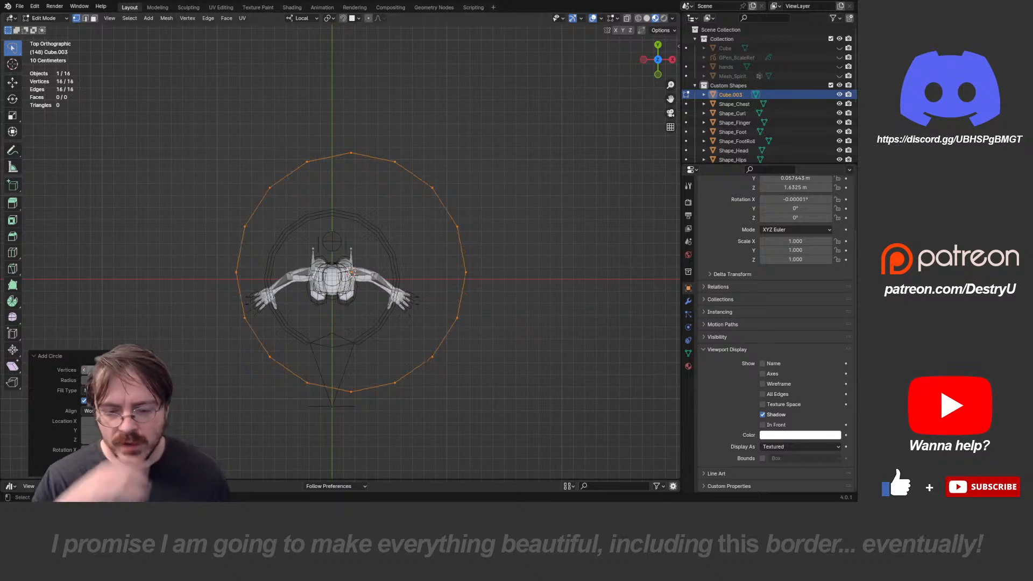
- Select every second edge of the circle and extrude these edges outward to about 1.4 times their distance from the centre
key(2)
click(373, 387)
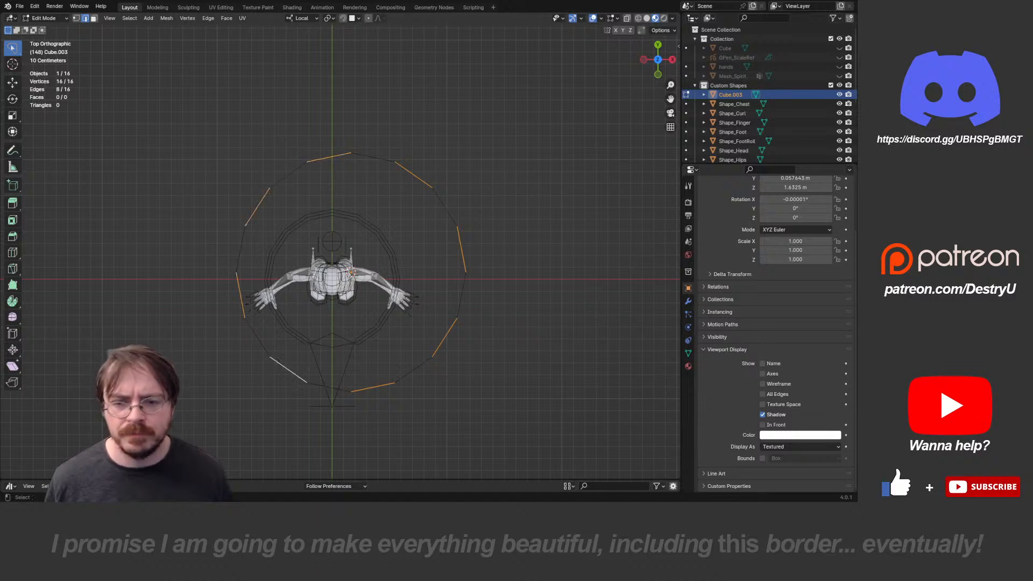
key(e)
key(s)
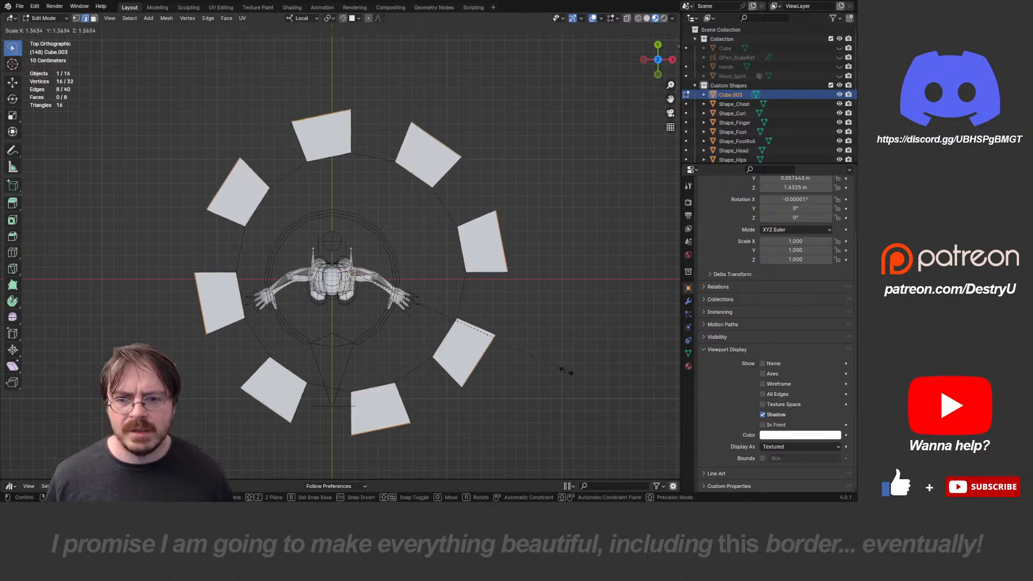
click(579, 374)
- Switch the pivot point to Individual Origins and scale down the outer edges so each gear tooth gets parallel sides
key(period)
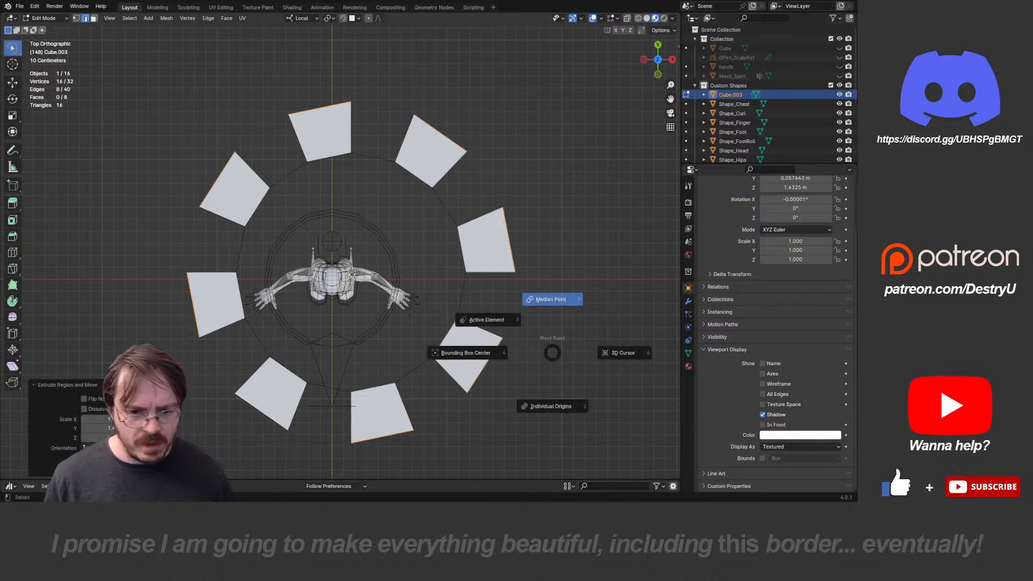
click(550, 406)
key(s)
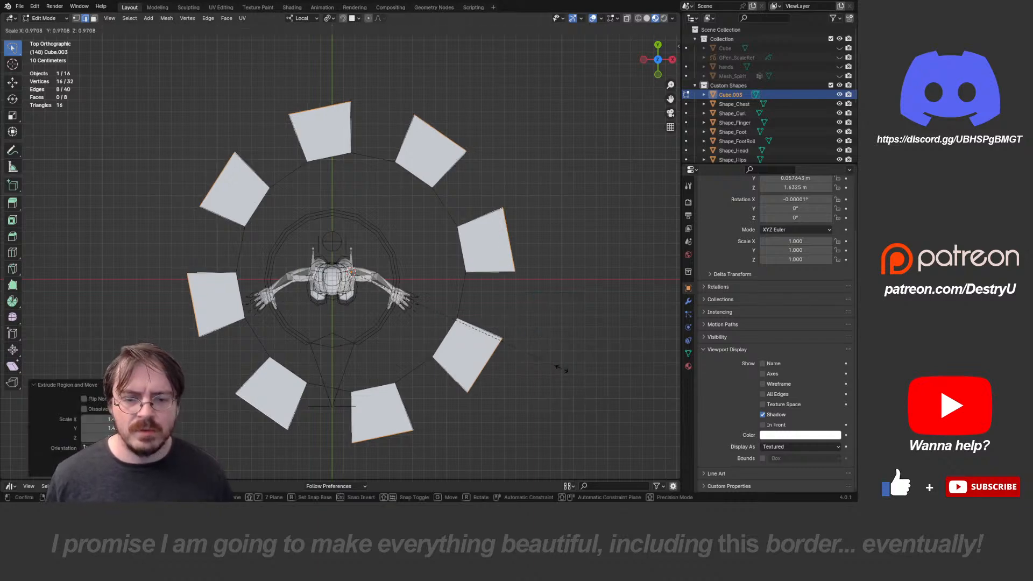
click(509, 345)
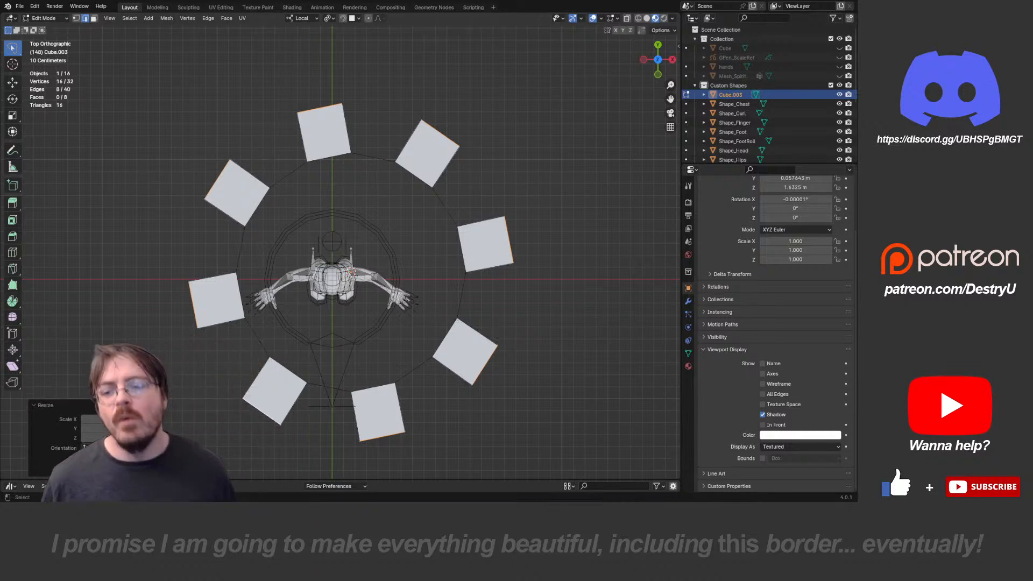
- Delete the eight inner edges at the base of the teeth to leave one open gear outline
click(241, 296)
key(x)
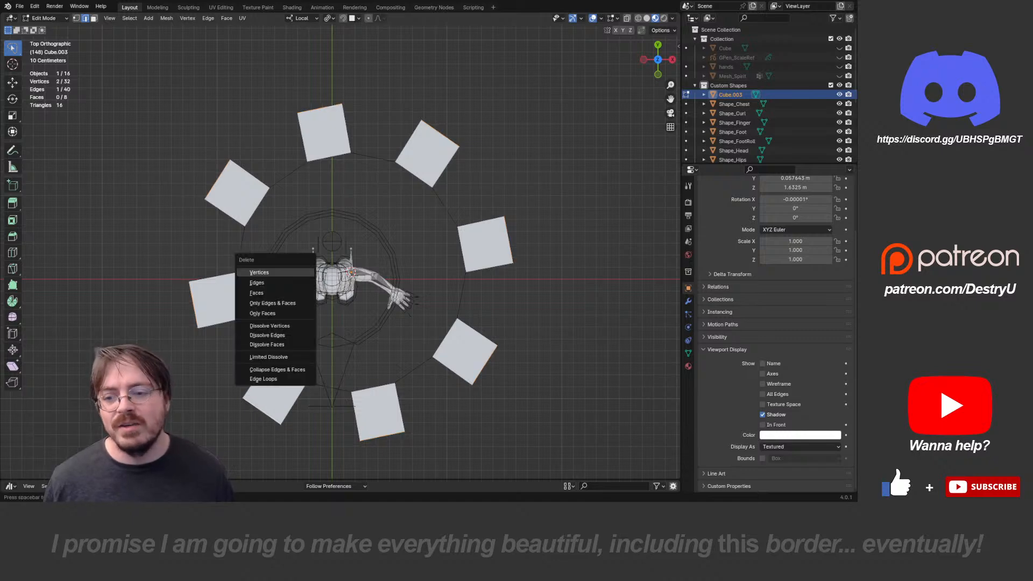
key(Escape)
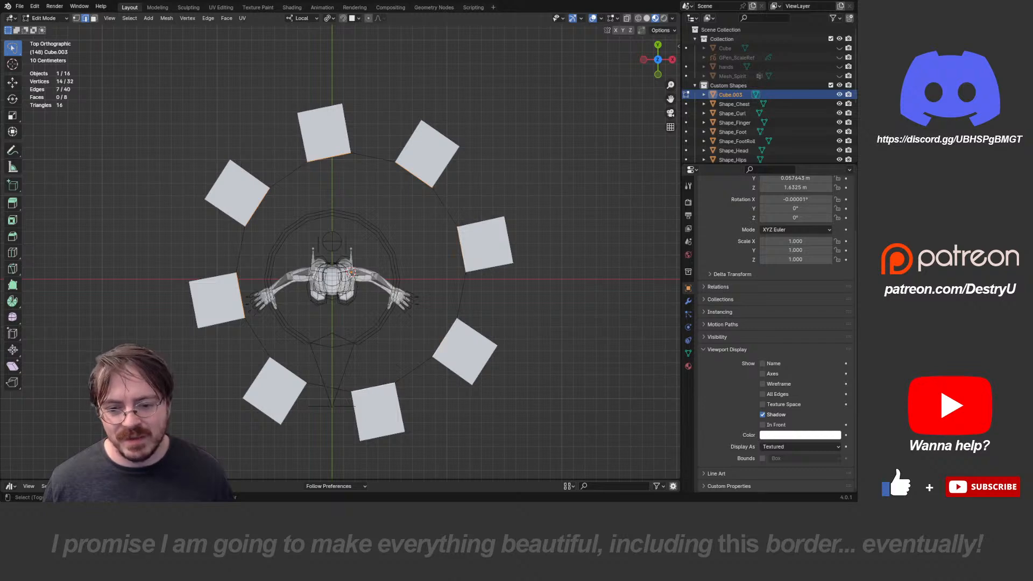
key(x)
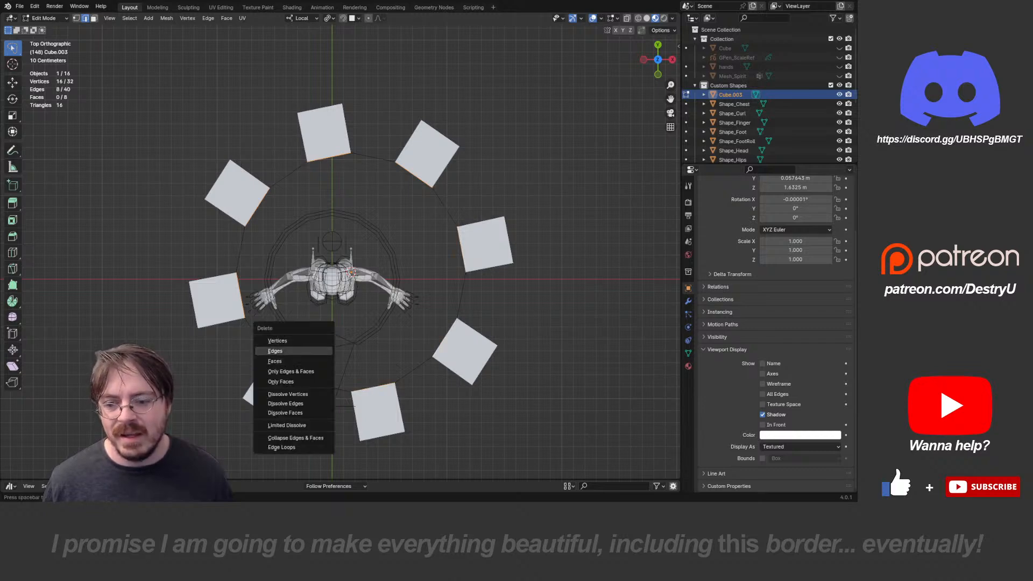
click(285, 351)
scroll(286, 350, down, 3)
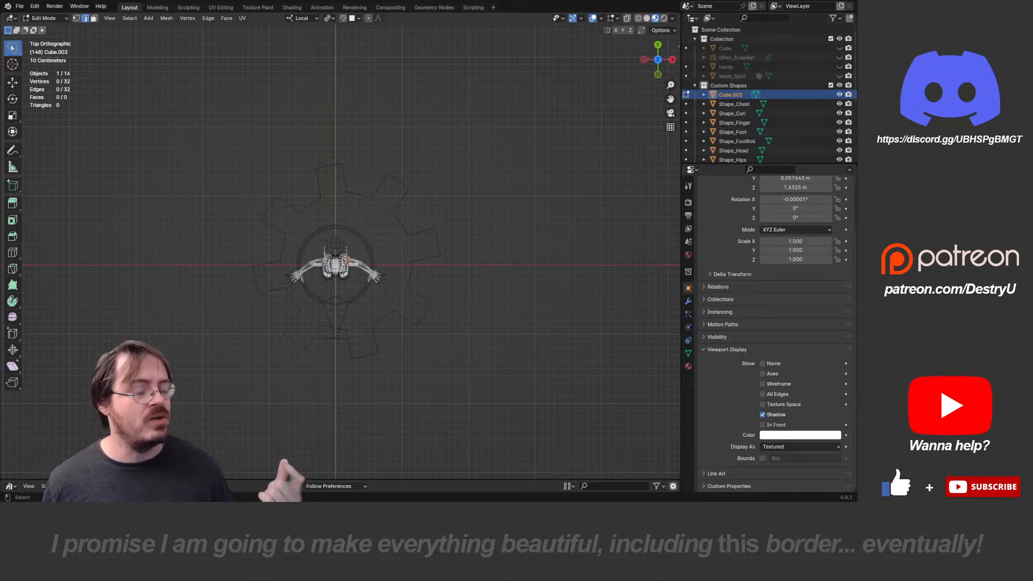
- Add a 16-vertex circle at the gear's centre and scale it down to form the gear's inner hole
key(a)
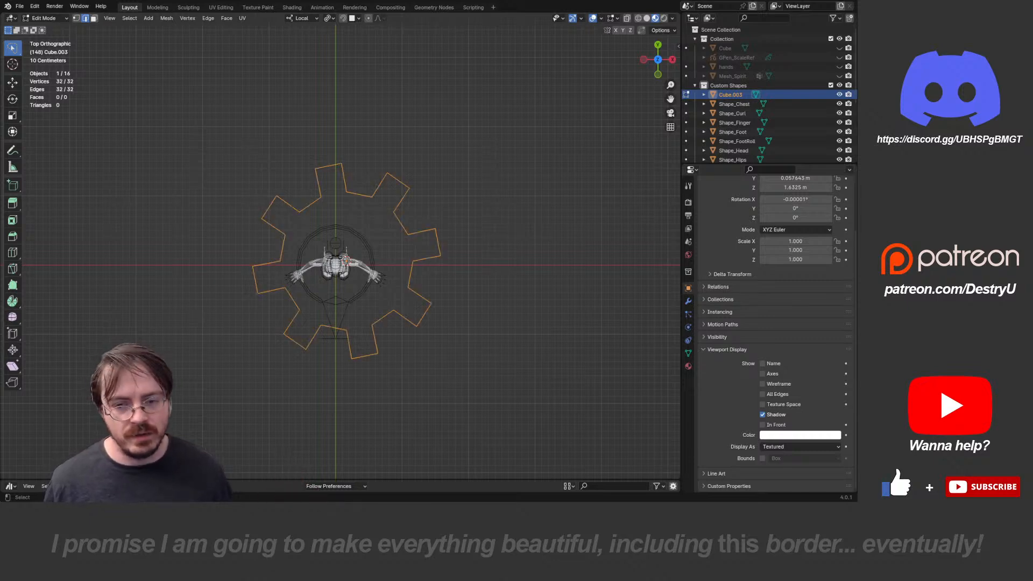
middle_drag(344, 269, 335, 245)
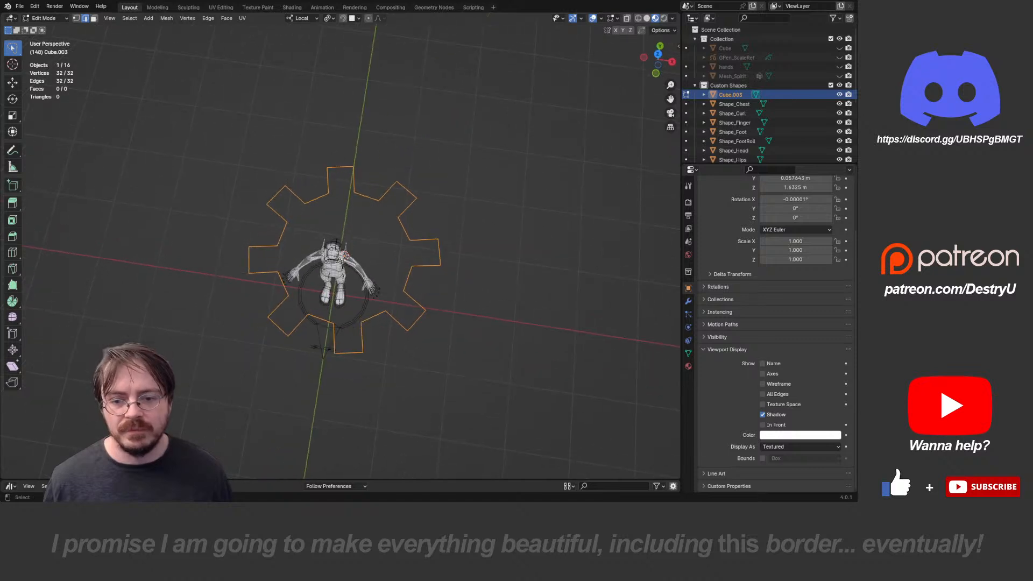
key(KP_1)
key(KP_3)
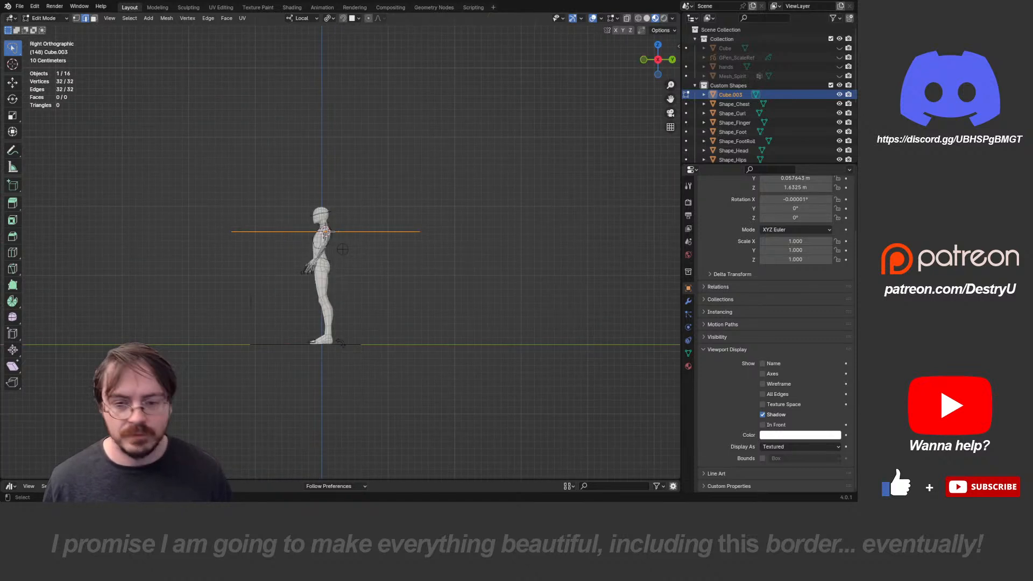
key(KP_7)
key(ctrl+Tab)
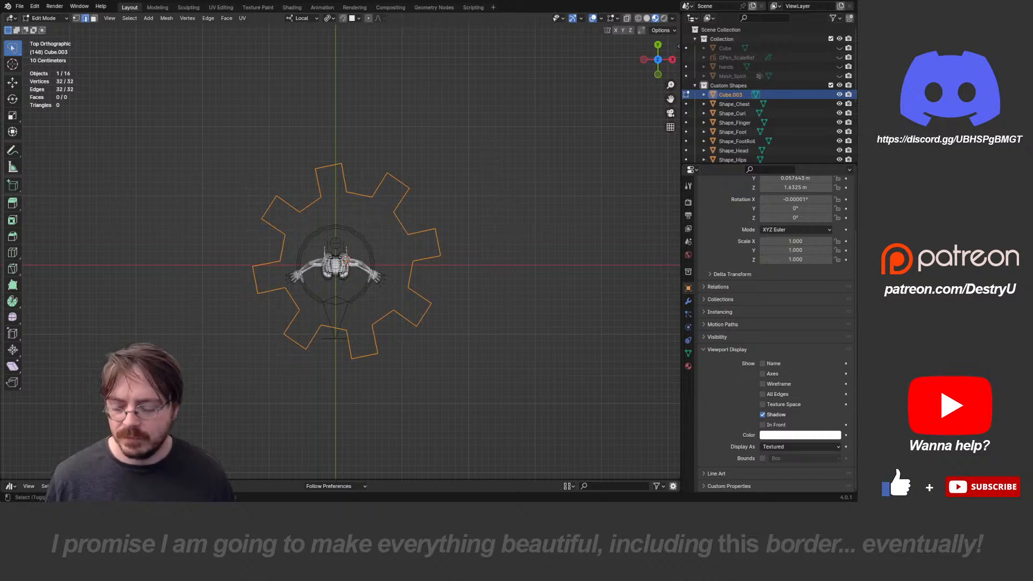
key(shift+a)
click(471, 291)
key(s)
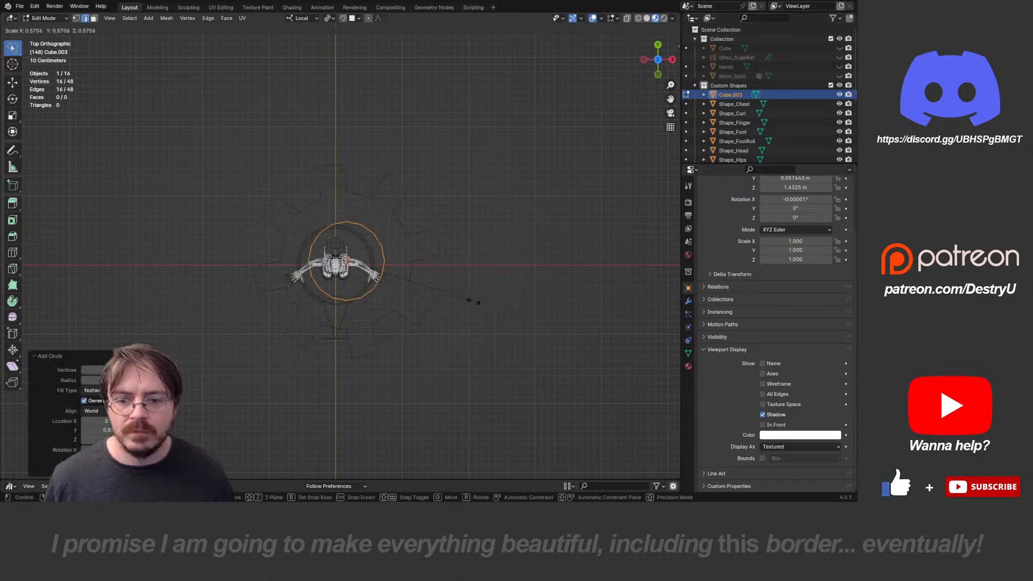
click(459, 300)
middle_drag(459, 301, 595, 240)
key(Tab)
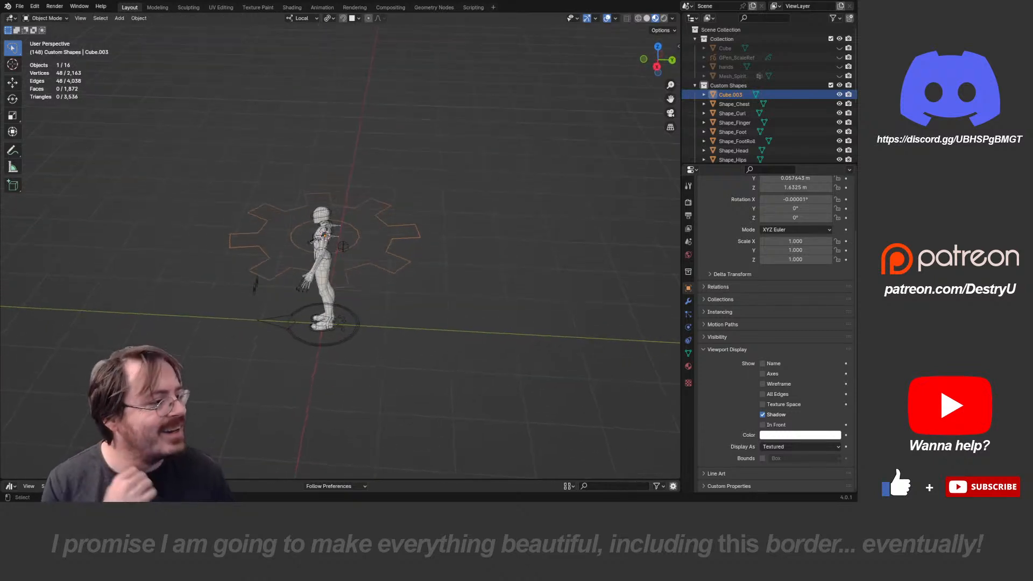
- Rotate the whole gear mesh by 90° in the side view in Edit Mode so it stands upright
key(KP_3)
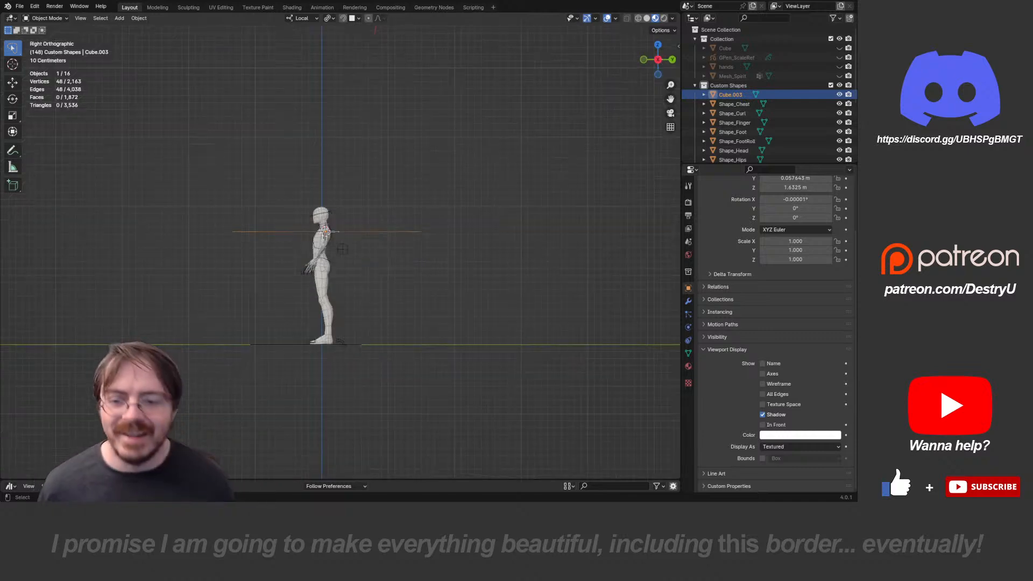
key(Tab)
scroll(345, 253, up, 3)
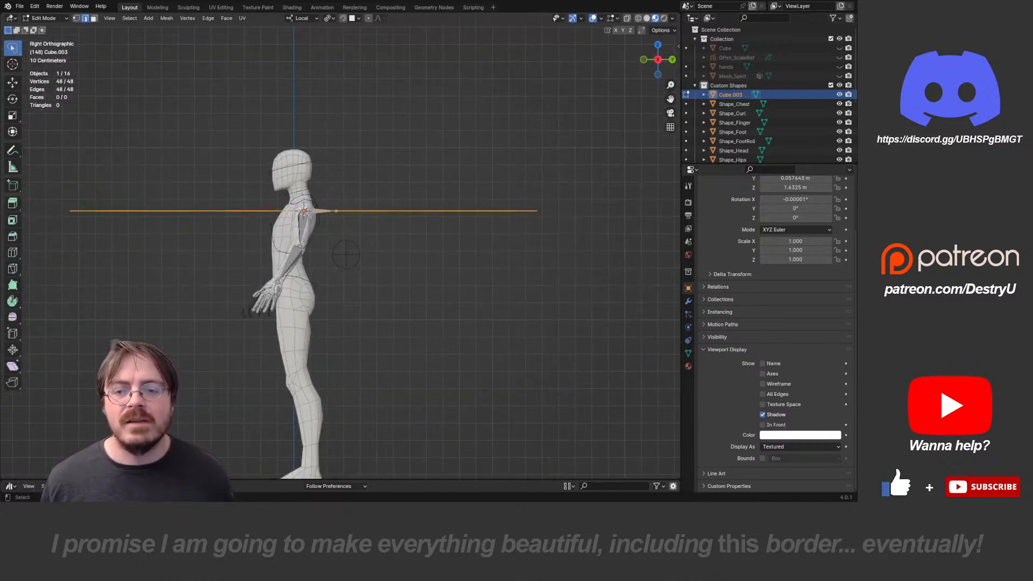
key(r)
key(Escape)
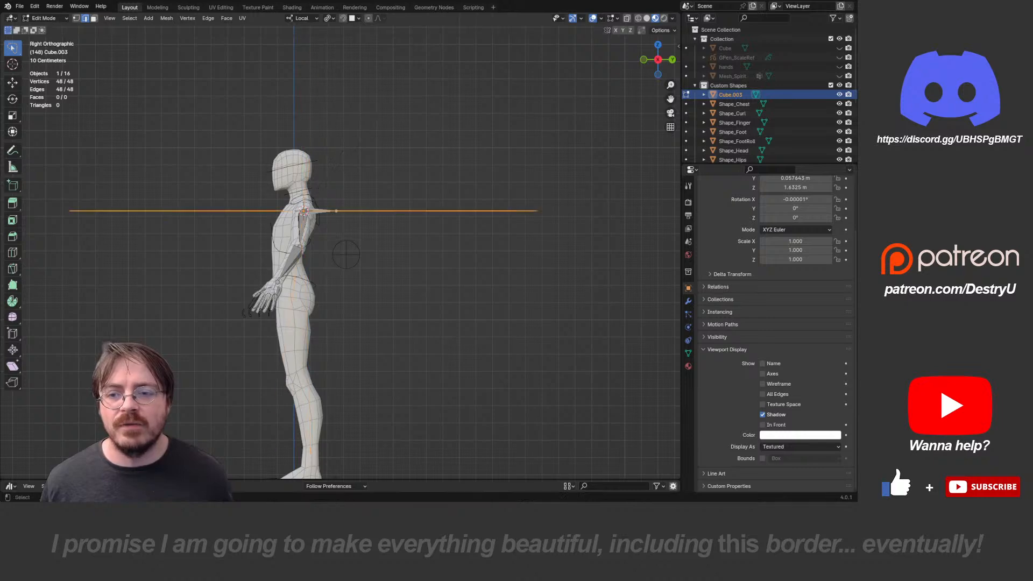
text(r90)
key(Return)
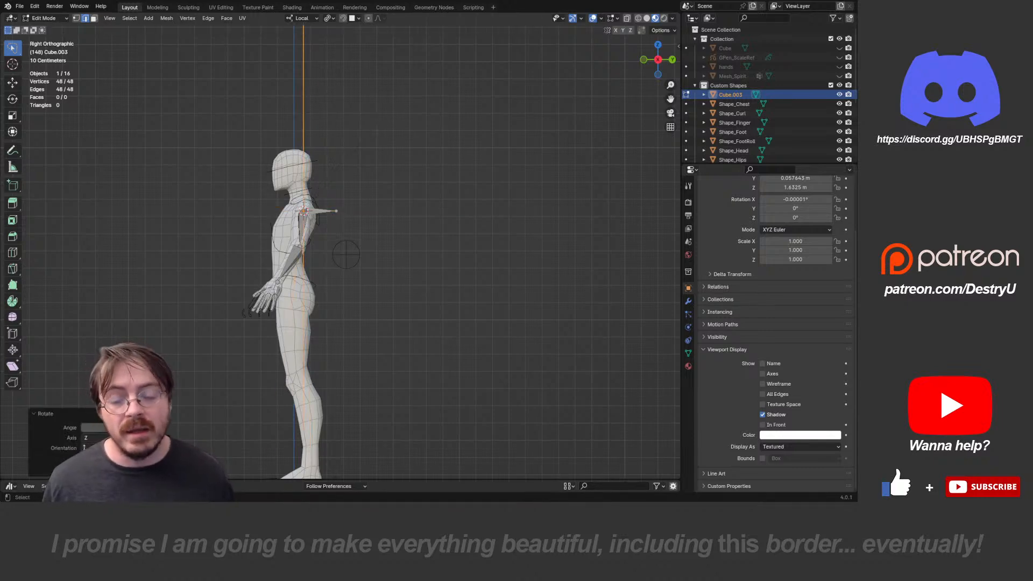
- Scale the gear down to roughly a tenth and move it about 0.16 m behind the shoulder, near the arm-lock bone's tip
key(s)
click(328, 228)
key(g)
click(353, 230)
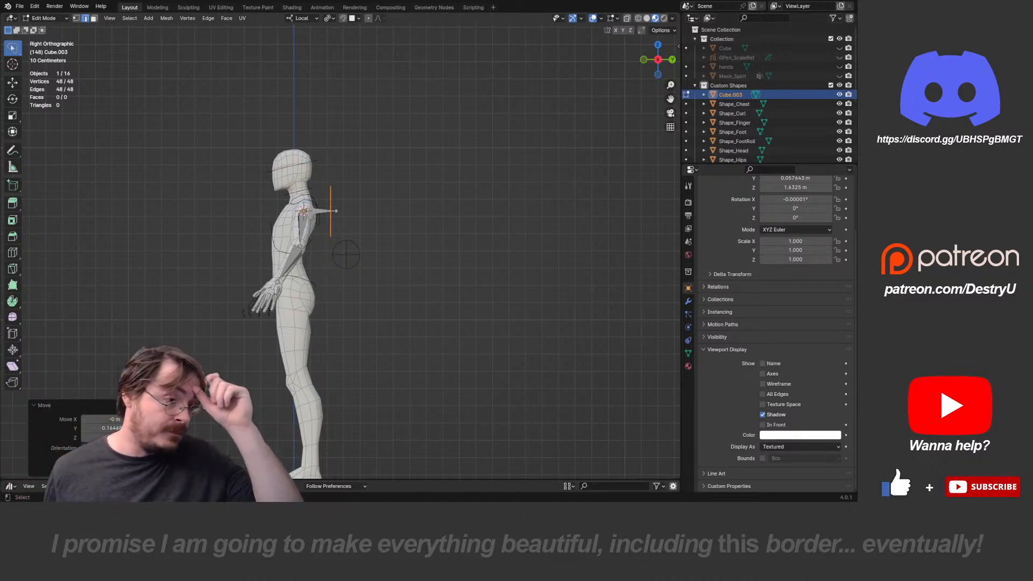
- Scale the gear to about 0.39 of its size in the back view so it fits around the left shoulder's control bone
key(KP_1)
key(ctrl+KP_1)
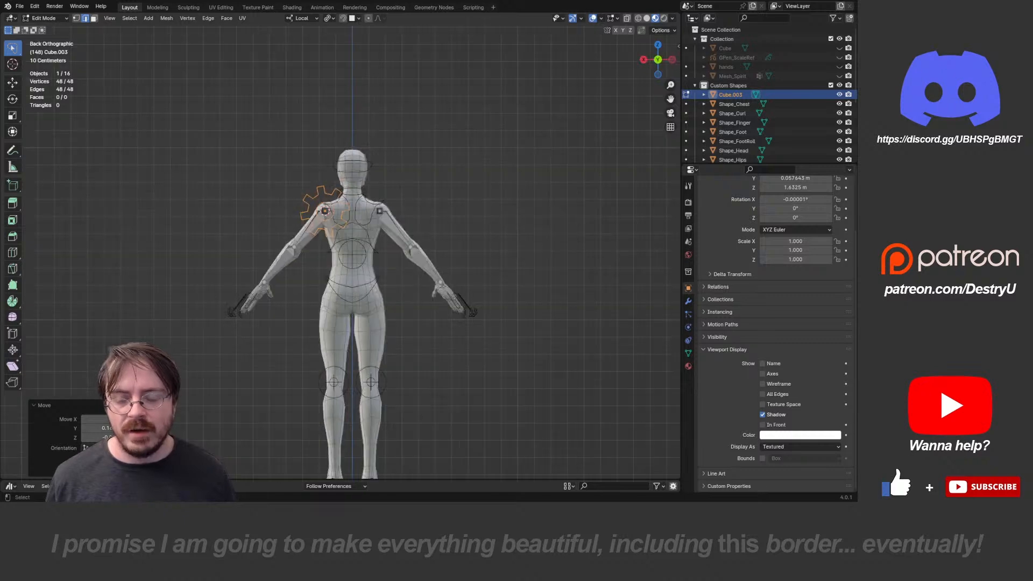
scroll(309, 220, up, 4)
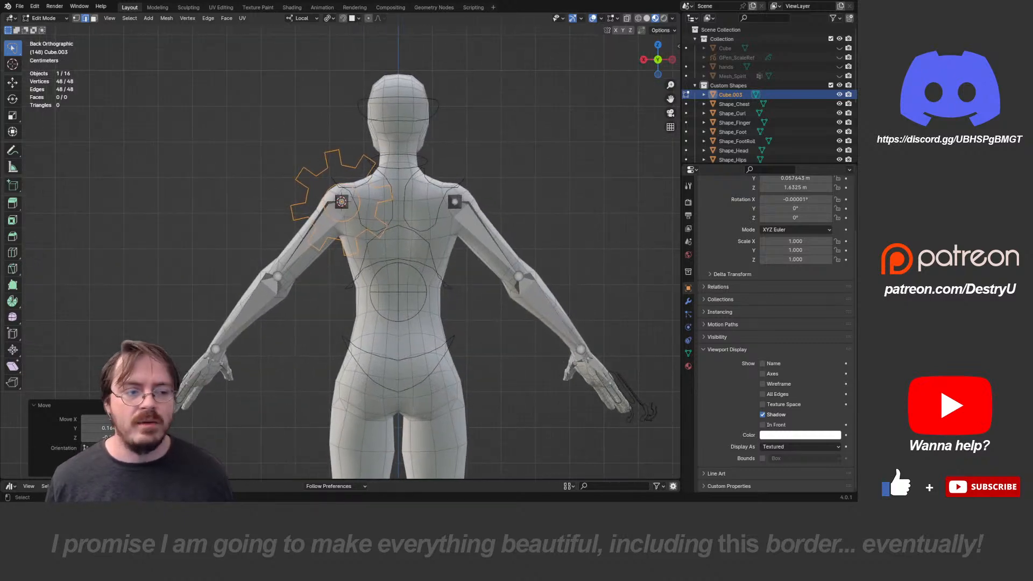
scroll(340, 246, up, 2)
key(s)
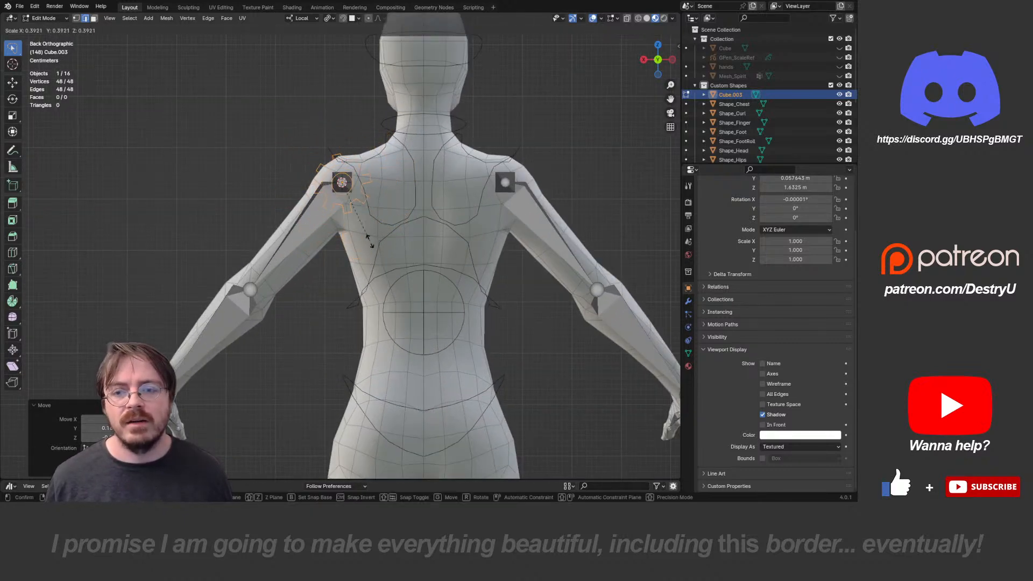
click(368, 236)
- Move the gear along the Y axis to the tip of the left arm-lock control bone
key(KP_7)
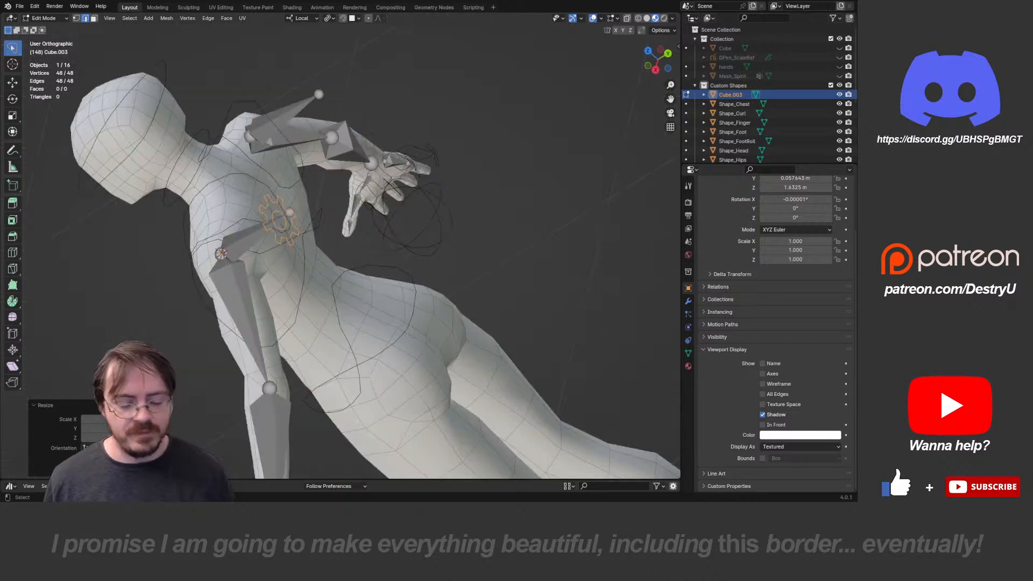
key(KP_3)
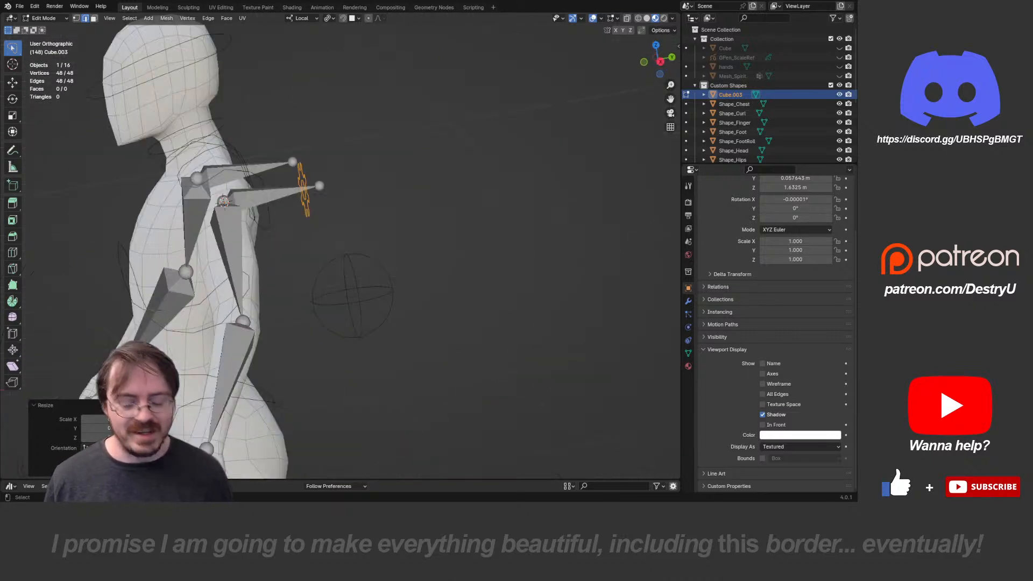
key(g)
key(Escape)
key(g)
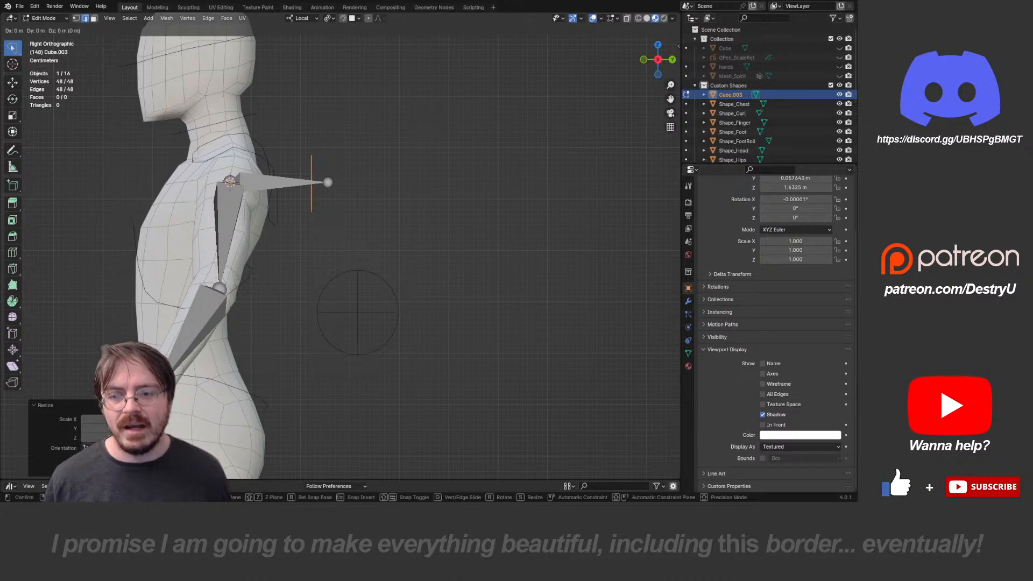
key(y)
click(379, 237)
middle_drag(377, 243, 404, 251)
- Assign Cube.003 as the left arm-lock control bone's custom shape in Pose Mode, with Scale to Bone Length off
key(Tab)
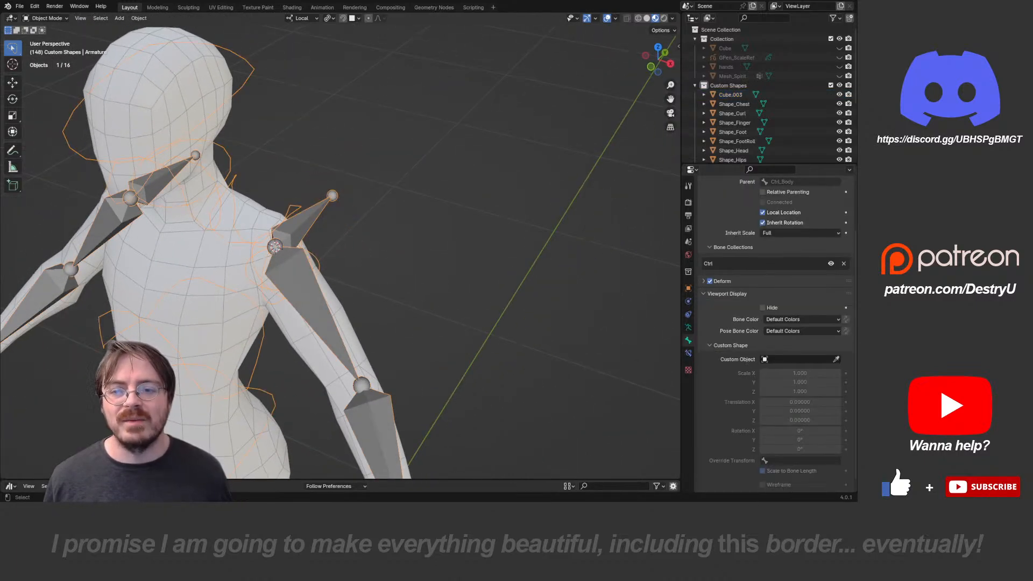
key(ctrl+Tab)
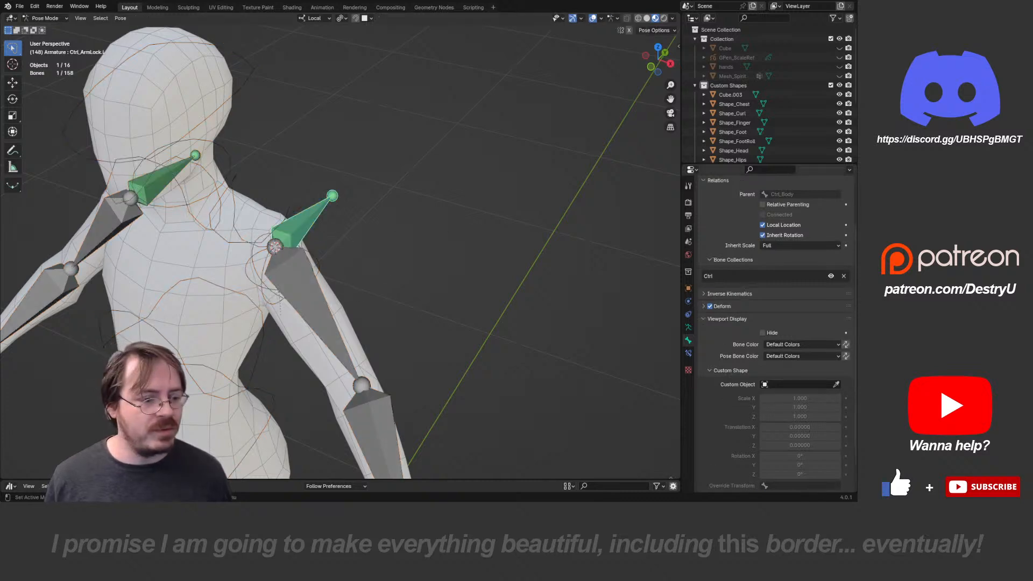
click(332, 195)
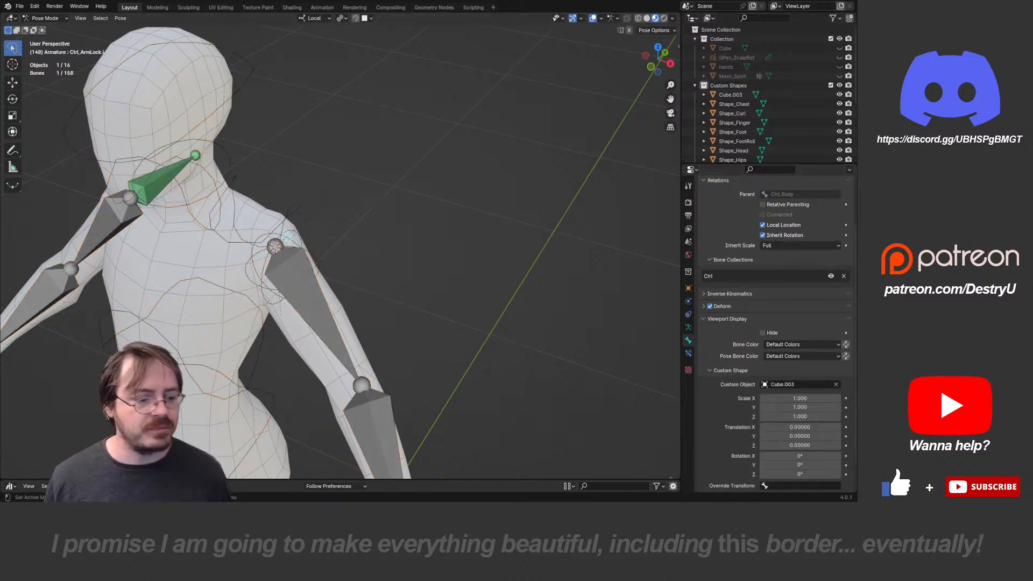
scroll(775, 334, down, 2)
shift+middle_drag(344, 236, 472, 276)
- Assign Cube.003 to Ctrl_ArmLock.R as custom shape, disable Scale to Bone Length and set its Scale X to -1
click(275, 298)
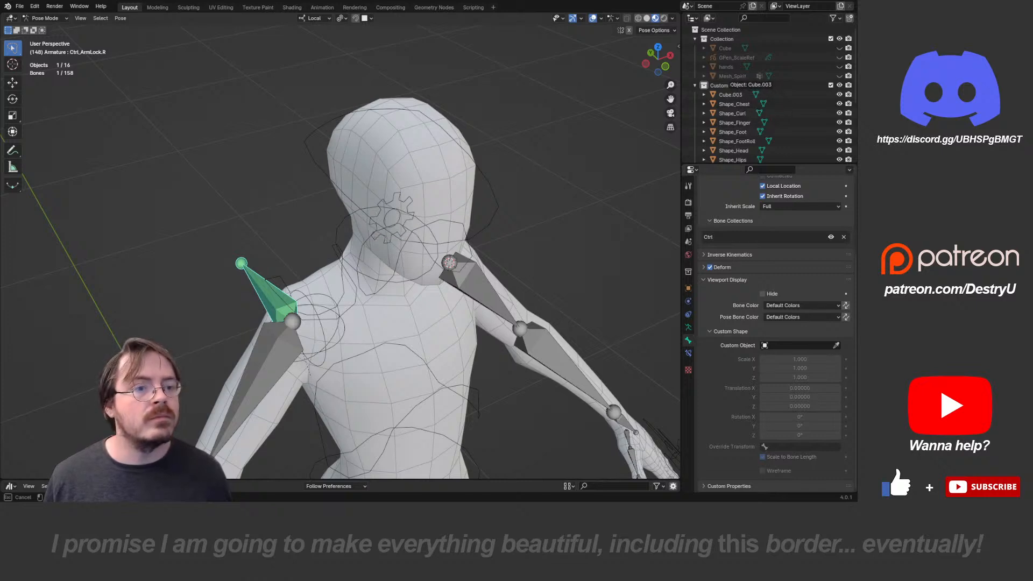
click(731, 94)
click(763, 457)
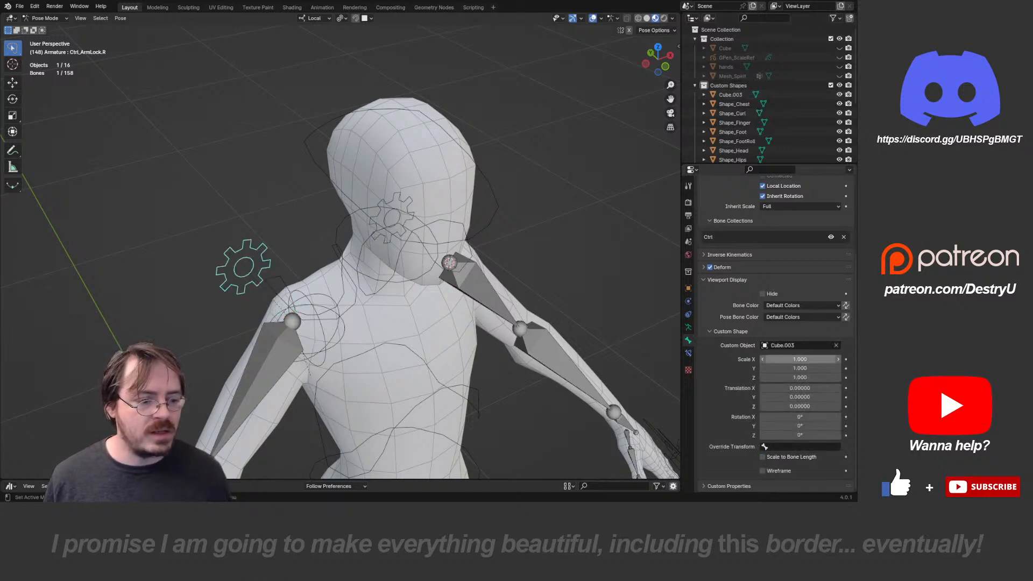
double_click(800, 359)
text(-1)
key(Return)
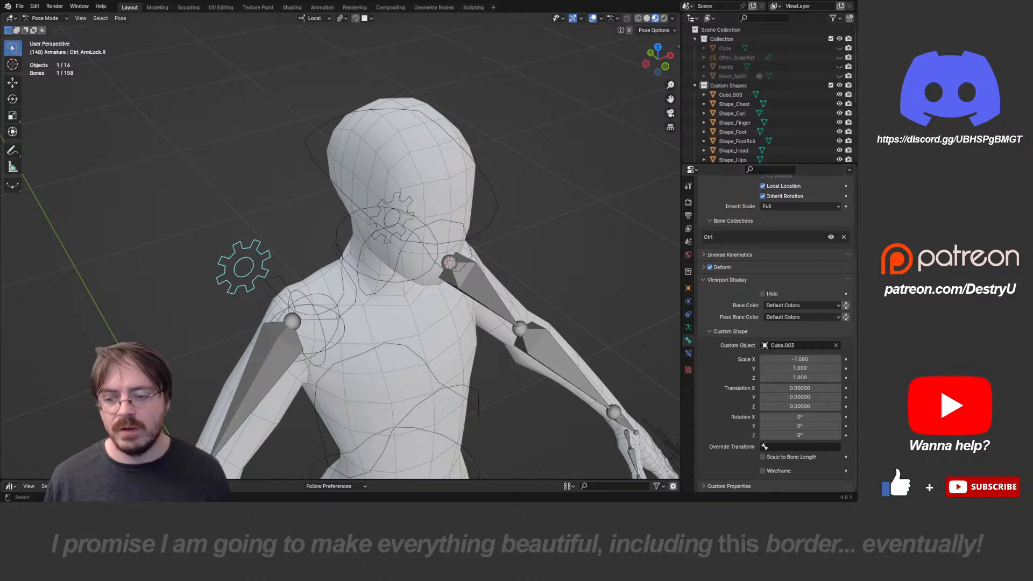
- Examine the rig from several sides for control bones that still show no custom shape
middle_drag(377, 280, 552, 237)
click(551, 237)
scroll(551, 237, down, 3)
middle_drag(409, 232, 554, 277)
shift+middle_drag(485, 280, 544, 226)
key(ctrl+Tab)
scroll(341, 245, down, 3)
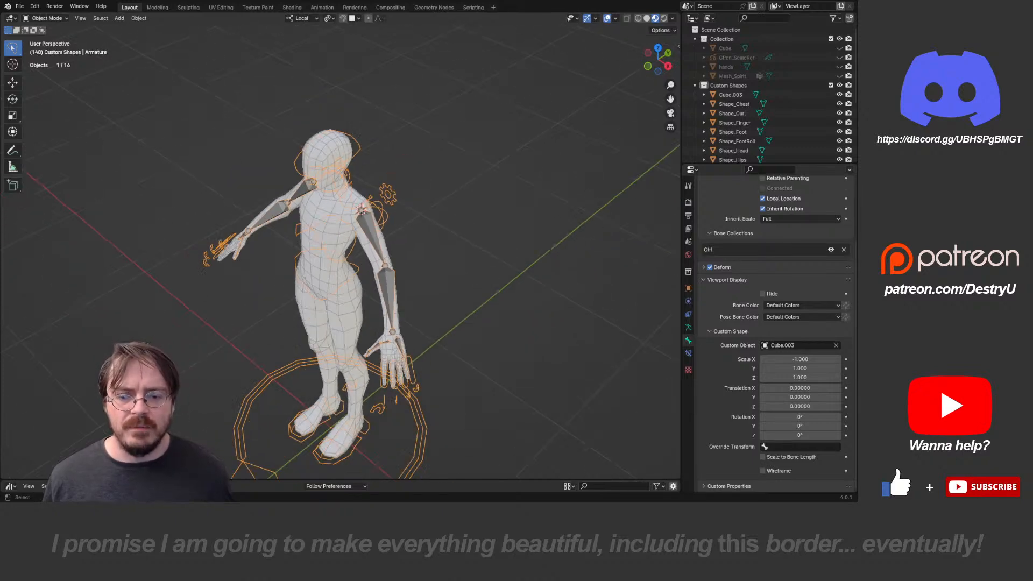
shift+middle_drag(372, 269, 273, 230)
key(alt+a)
alt+scroll(340, 245, up, 2)
scroll(341, 246, up, 5)
click(221, 135)
shift+middle_drag(222, 156, 258, 140)
- Select the left hand-curve control bone in Pose Mode and rotate it to test its effect on the hand
key(r)
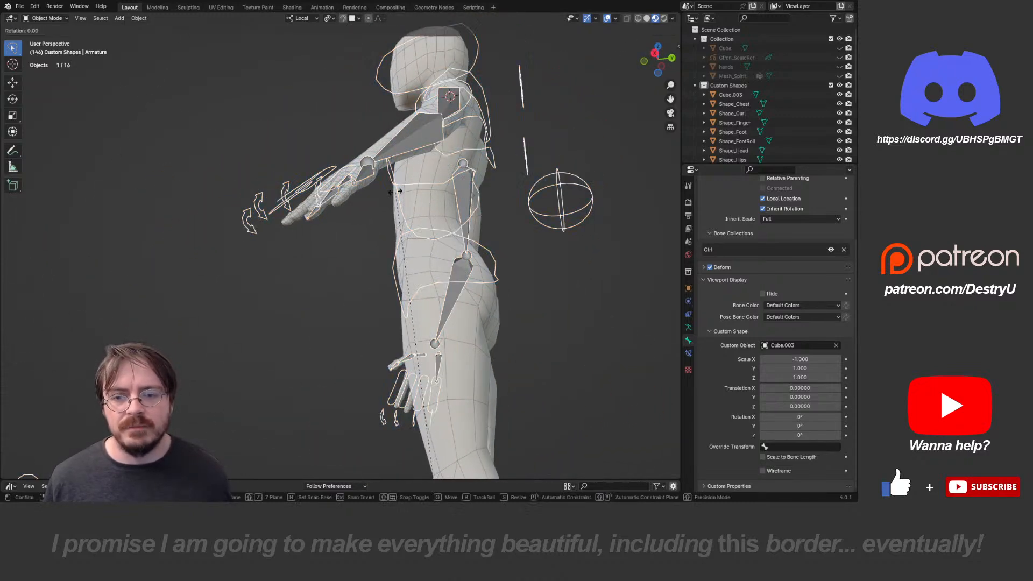
key(Escape)
key(ctrl+Tab)
click(366, 172)
middle_drag(366, 172, 310, 206)
key(r)
click(328, 373)
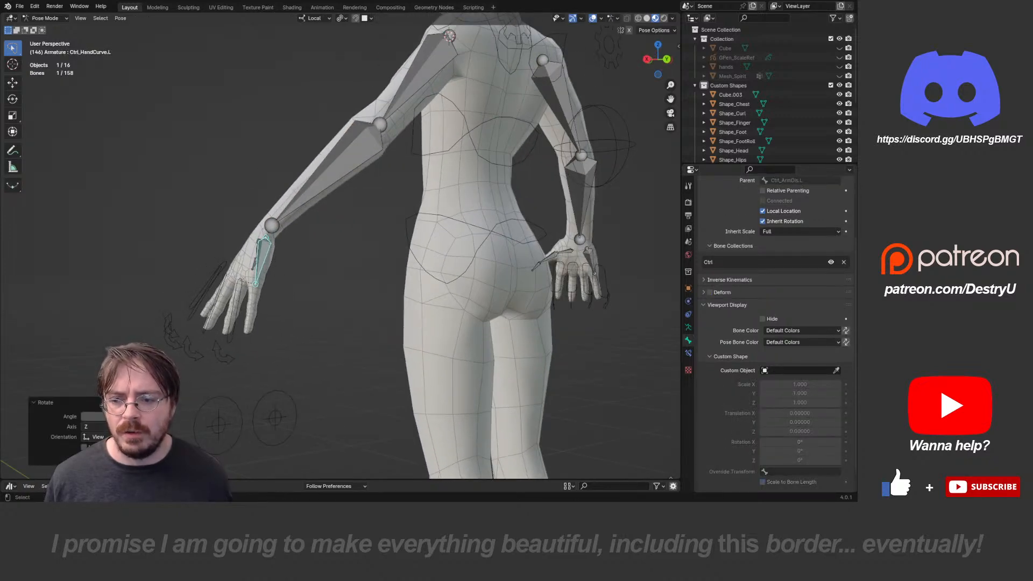
- Test rotating the left hand-curve control bone about its local Z axis, cancel it, and undo the bone's earlier rotation
middle_drag(328, 372, 514, 355)
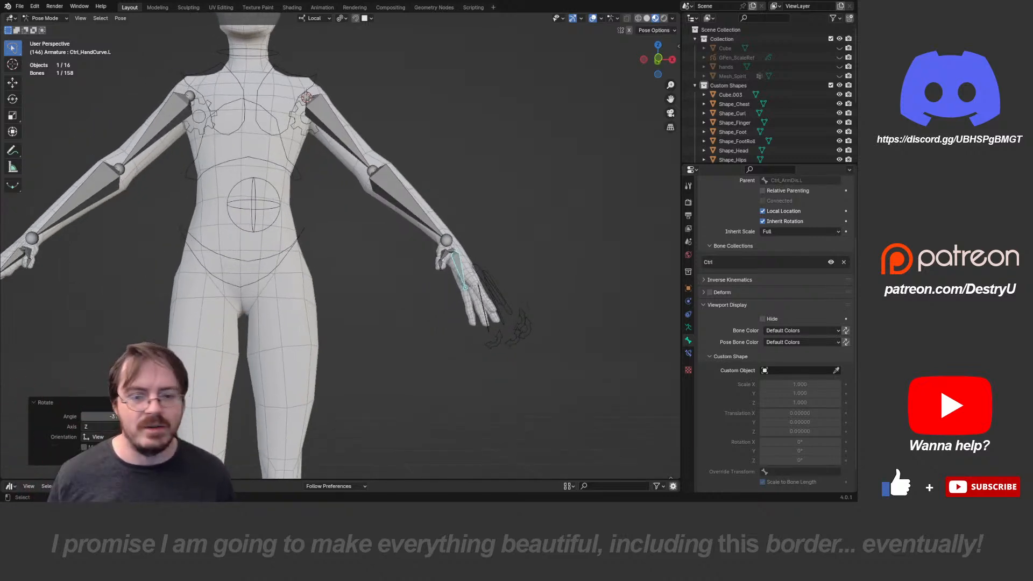
middle_drag(514, 355, 414, 391)
shift+middle_drag(447, 470, 381, 312)
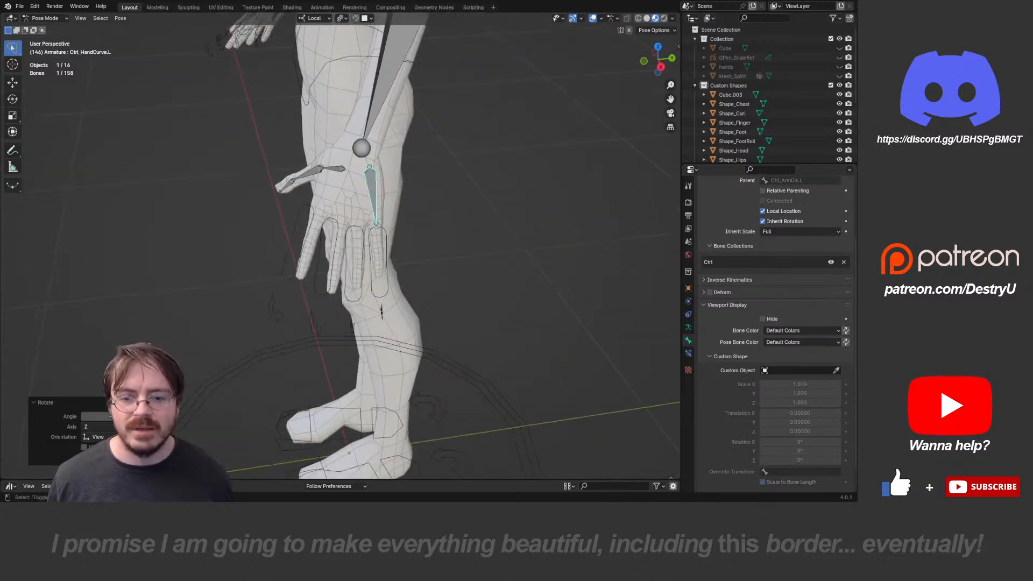
key(r)
key(z)
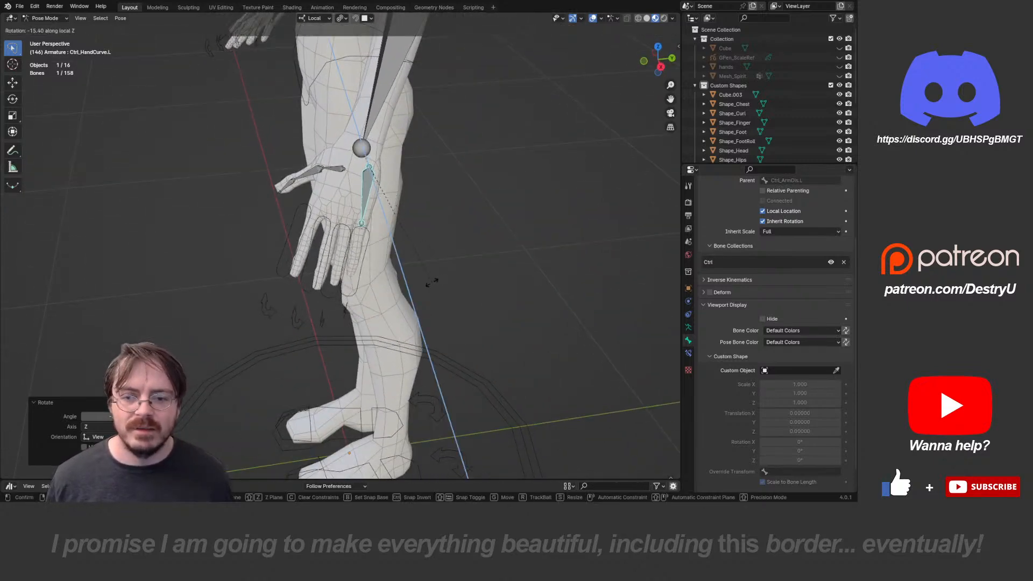
right_click(430, 284)
key(ctrl+z)
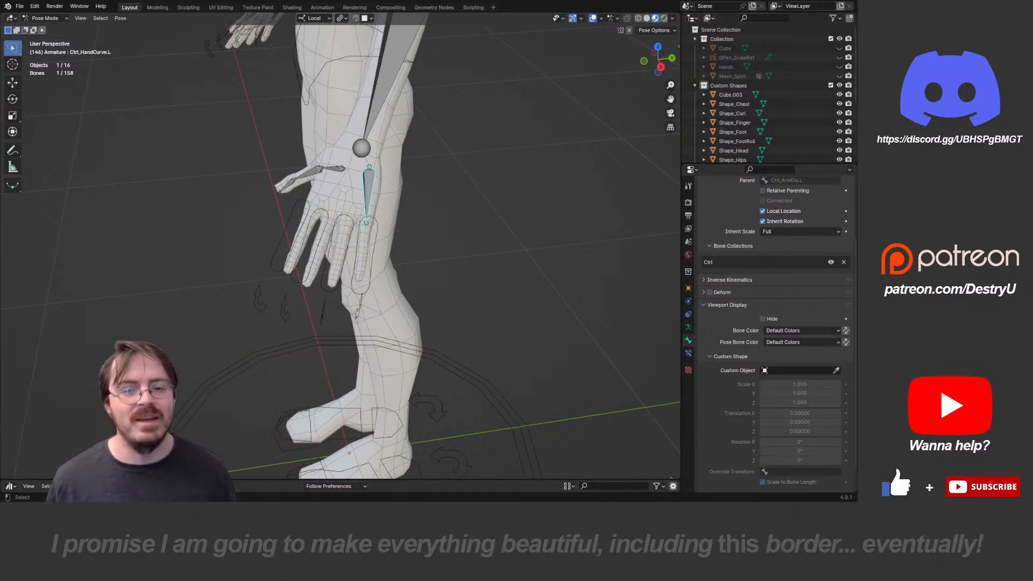
- Test the left hand-curve control bone's effect on the hand by rotating it about its local X axis, then cancel
middle_drag(431, 232, 430, 288)
key(alt+a)
middle_drag(388, 258, 404, 183)
key(r)
key(x)
key(x)
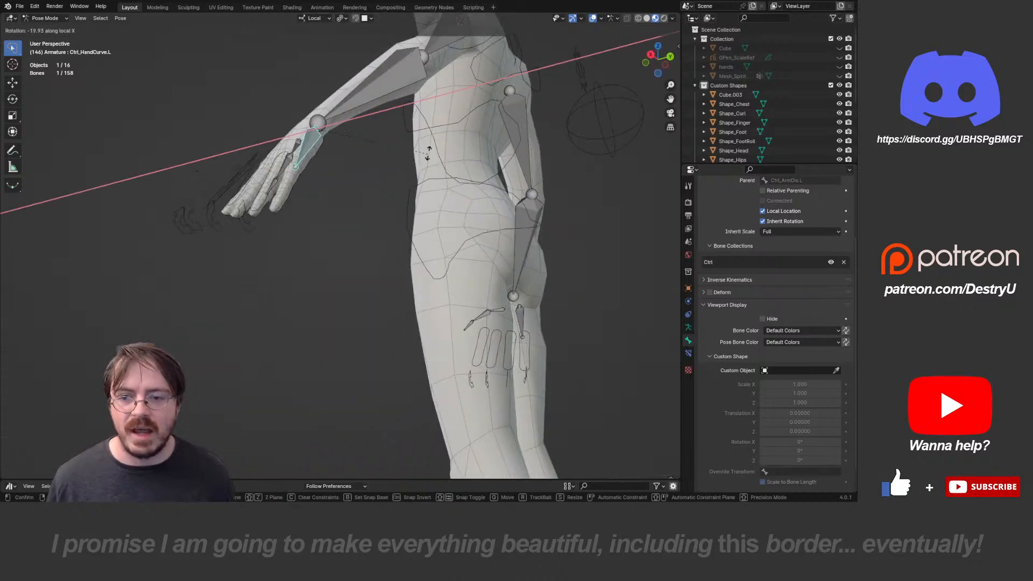
right_click(405, 186)
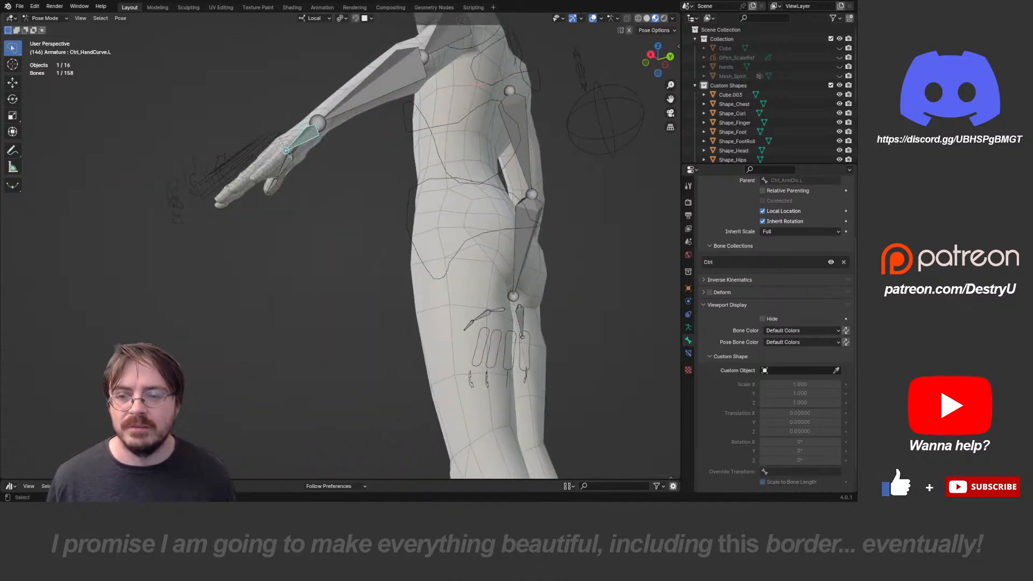
- Examine the left hand from several sides and align the view to look straight along the hand-curve bone
middle_drag(405, 186, 463, 264)
middle_drag(420, 270, 336, 231)
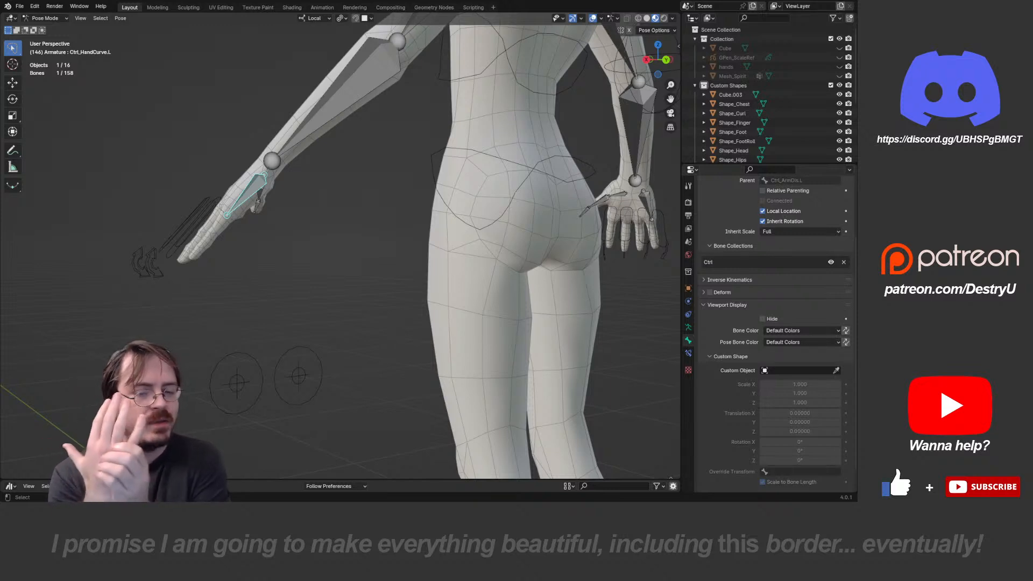
middle_drag(334, 242, 423, 270)
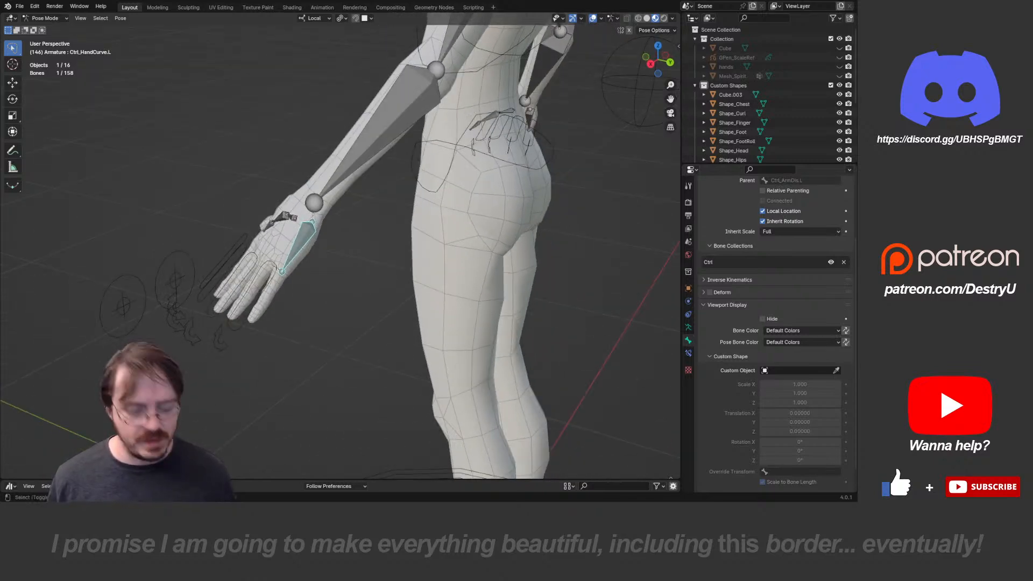
key(shift+KP_7)
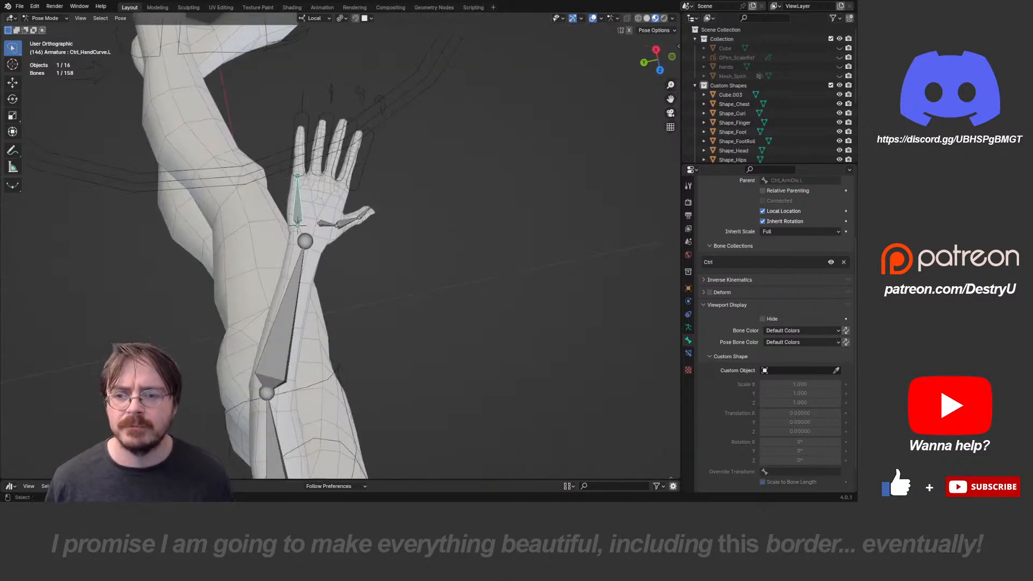
scroll(341, 246, up, 3)
key(KP_1)
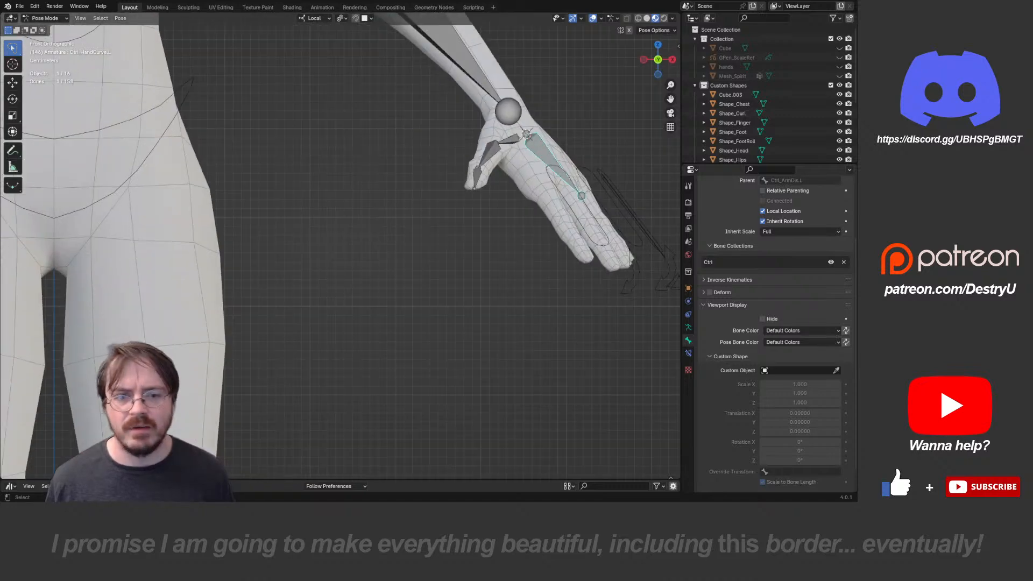
shift+middle_drag(377, 215, 304, 306)
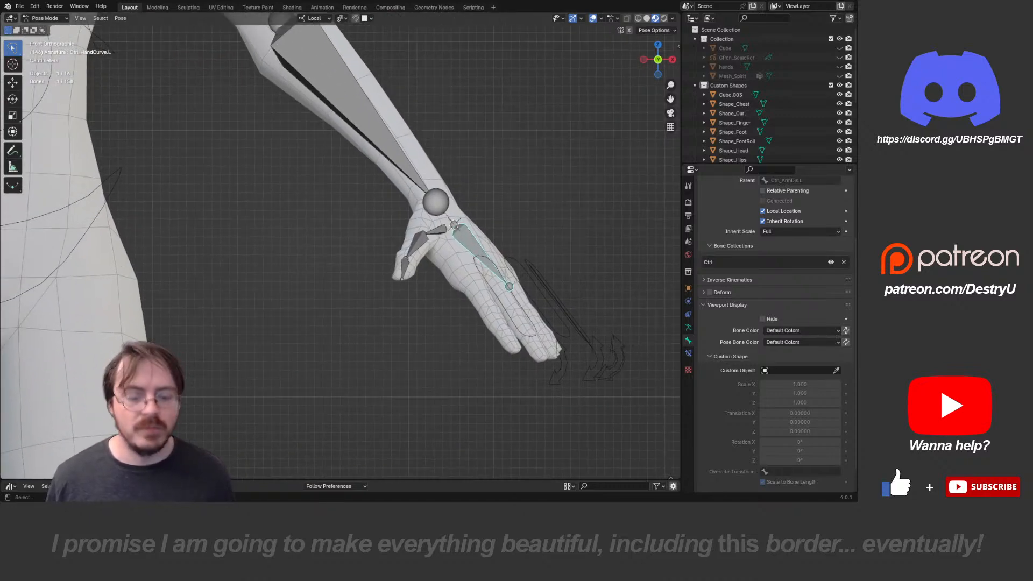
key(shift+KP_1)
shift+middle_drag(377, 216, 270, 285)
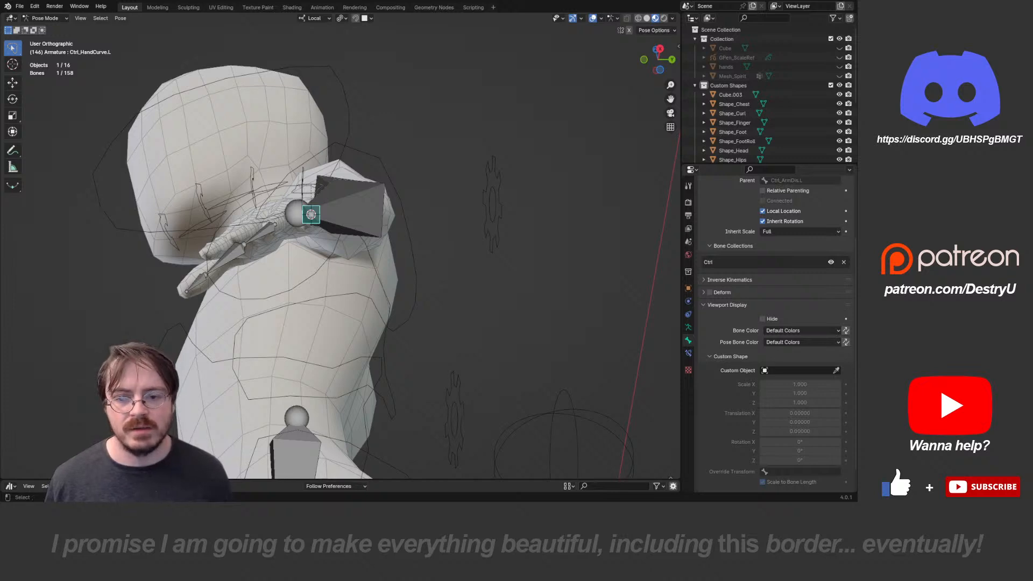
- Switch to Object Mode and rename the gear shape Cube.003 to Shape_ArmLock
key(ctrl+Tab)
key(shift+a)
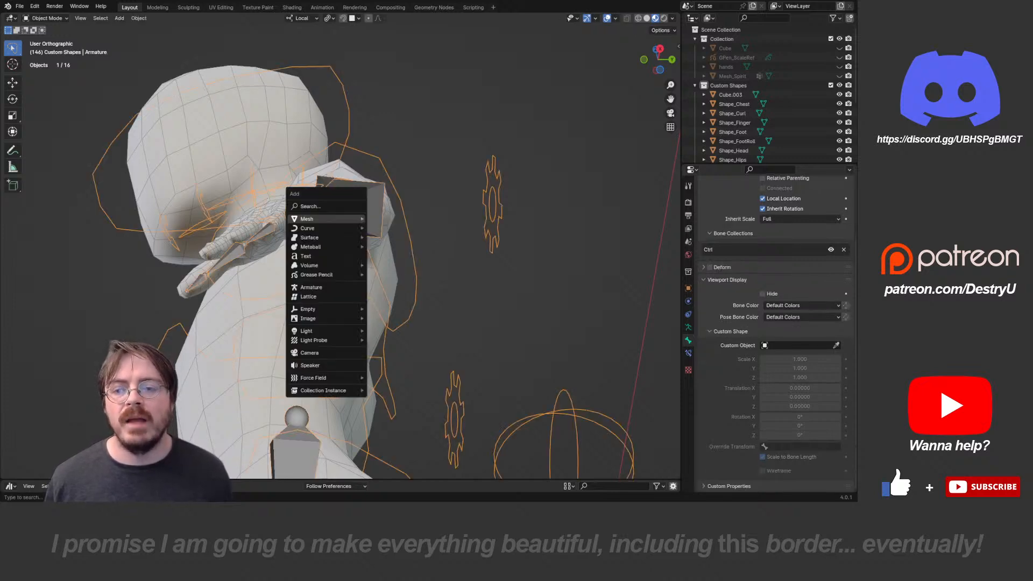
click(731, 95)
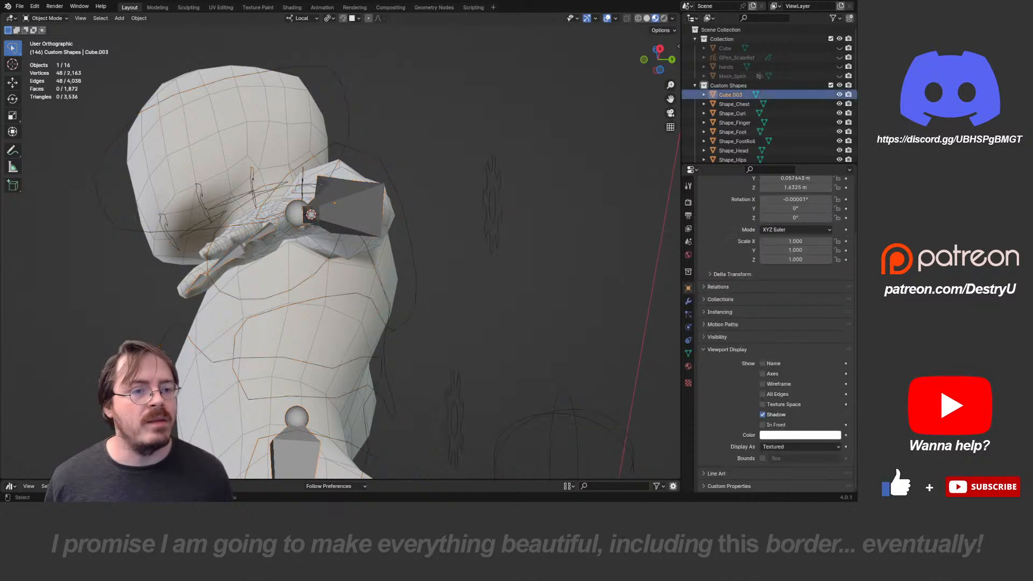
double_click(731, 95)
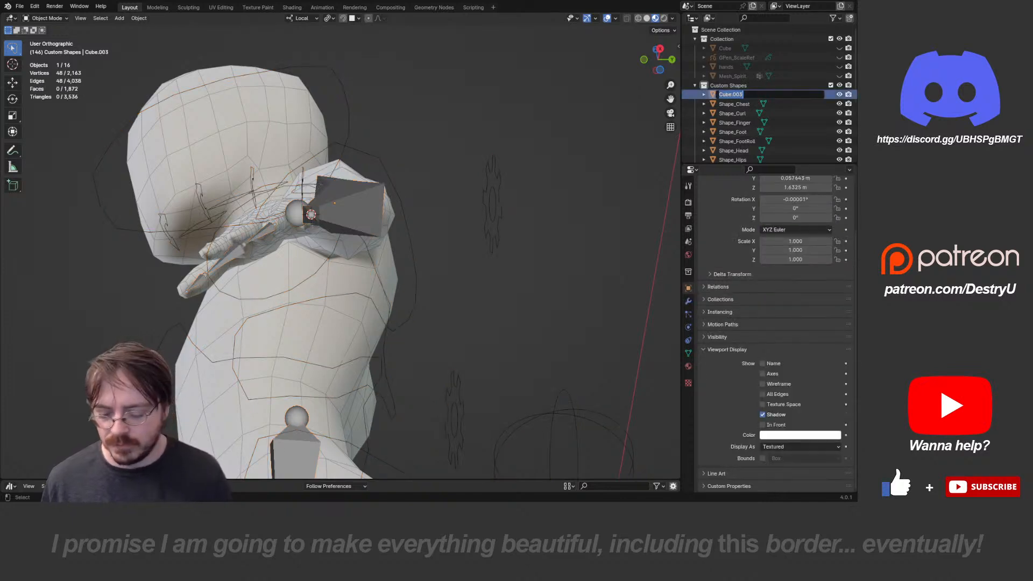
text(Shape_)
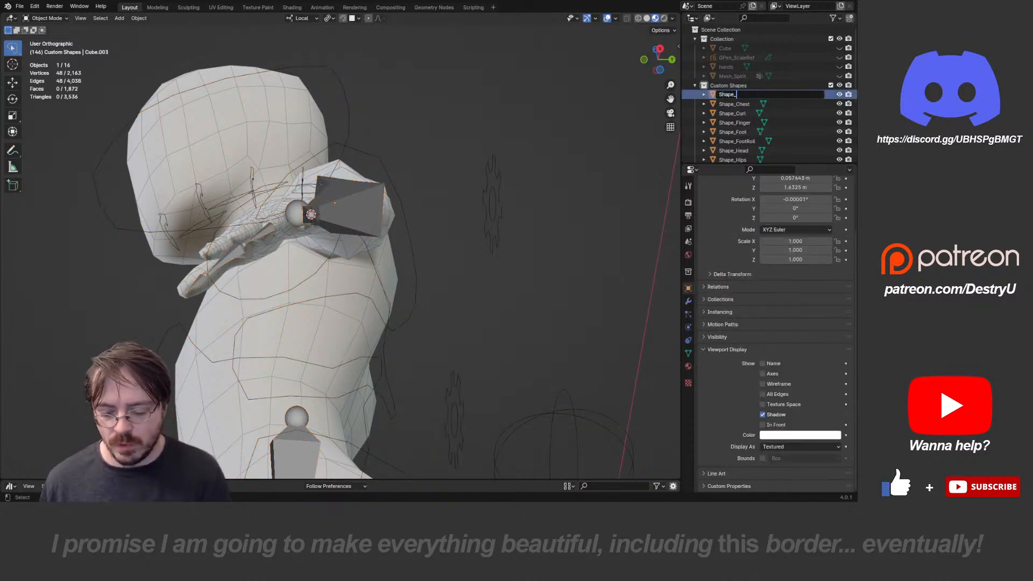
text(Shou)
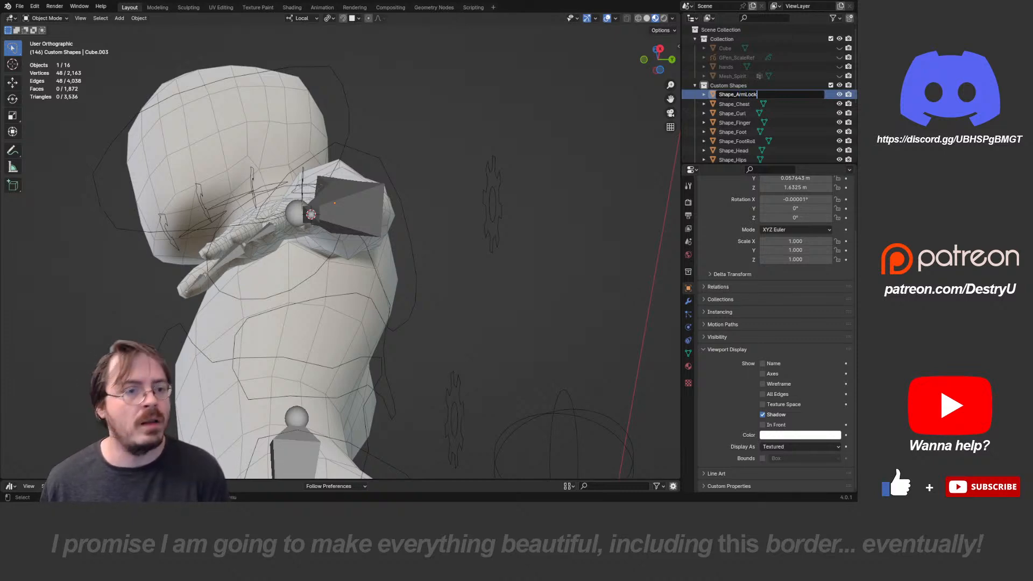
key(Return)
shift+middle_drag(344, 259, 345, 251)
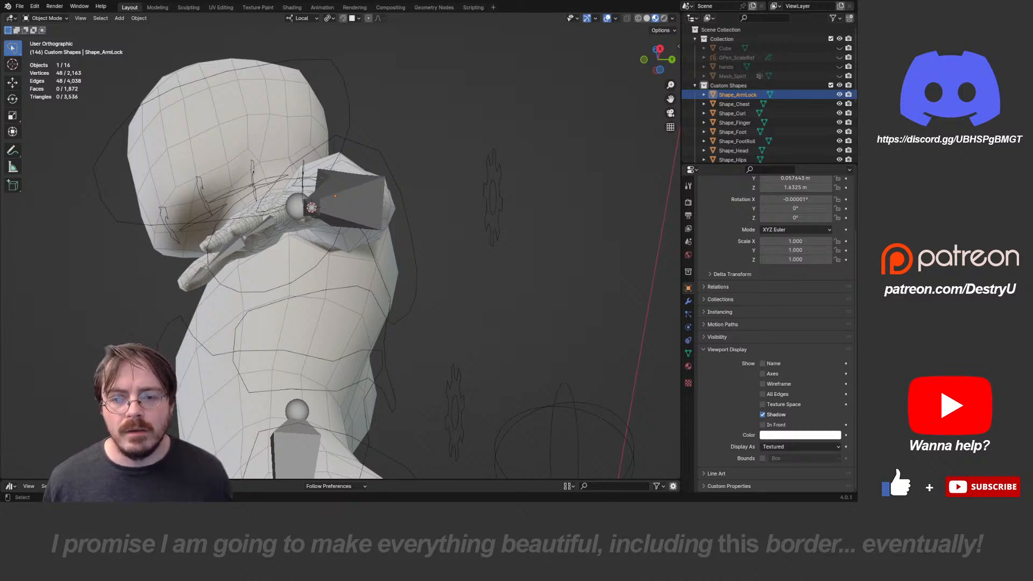
key(alt+a)
key(ctrl+Tab)
key(Escape)
key(shift+a)
mouse_move(426, 166)
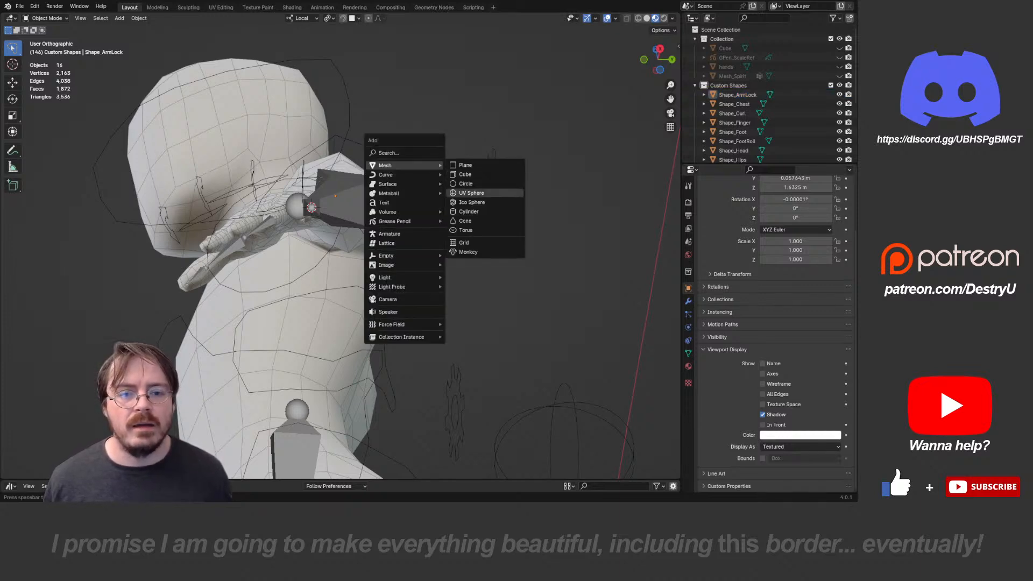
click(472, 193)
key(ctrl+Tab)
click(372, 208)
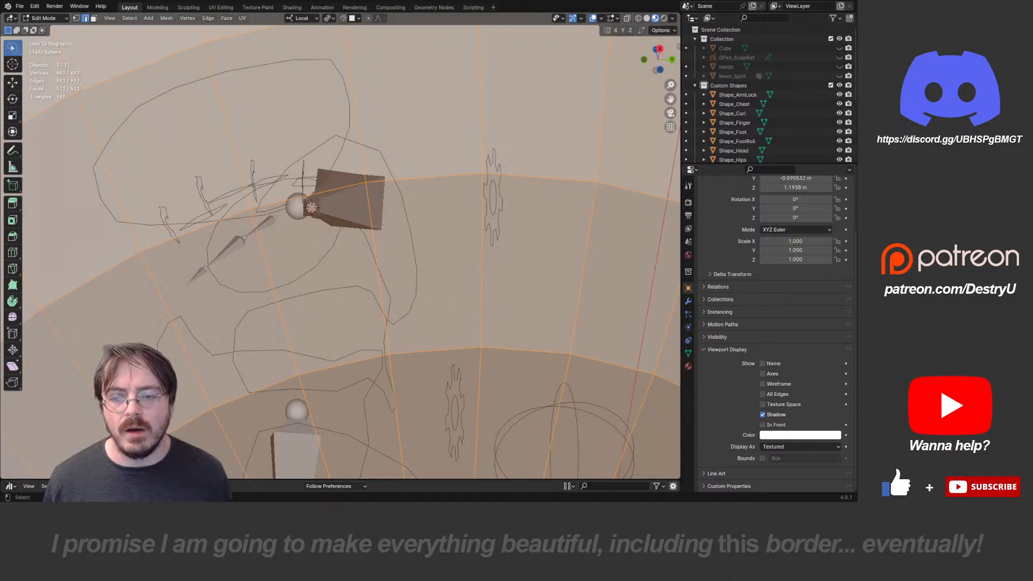
key(ctrl+z)
key(ctrl+z)
- Add a circle mesh aligned to 3D Cursor or view at the left hand-curve bone and delete all its edges in Edit Mode
key(shift+a)
mouse_move(428, 202)
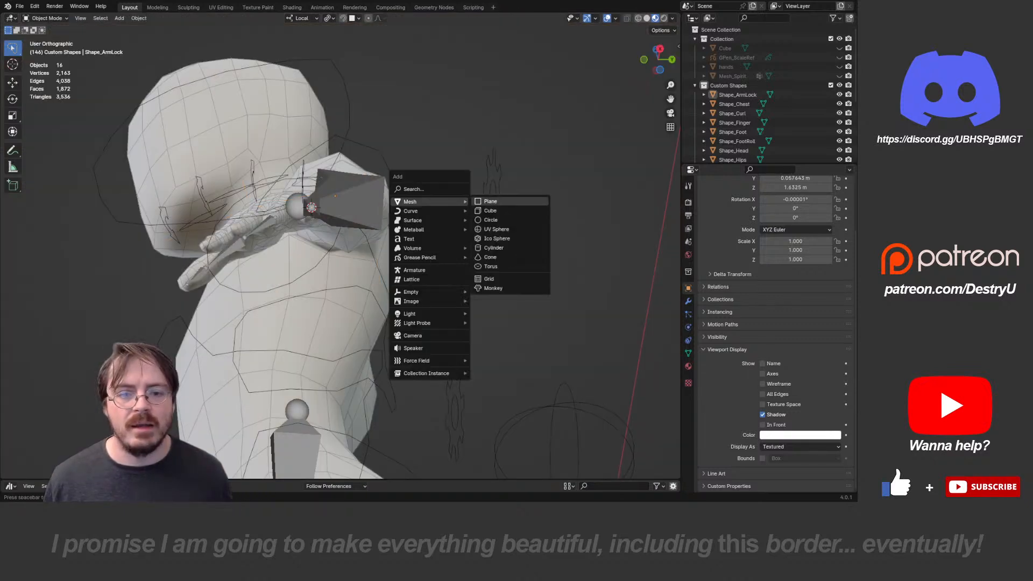
click(489, 220)
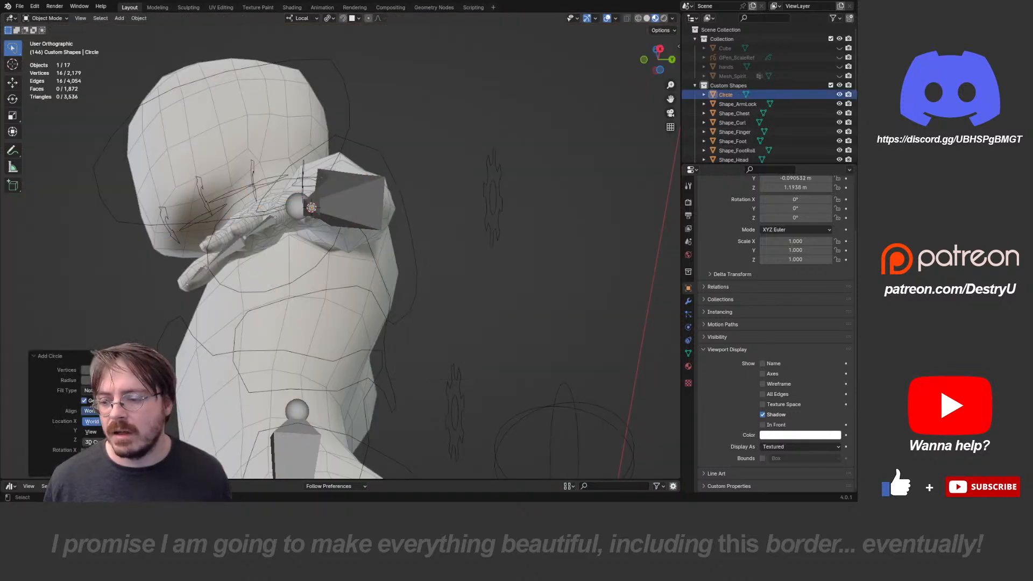
click(92, 442)
key(ctrl+Tab)
click(478, 223)
key(x)
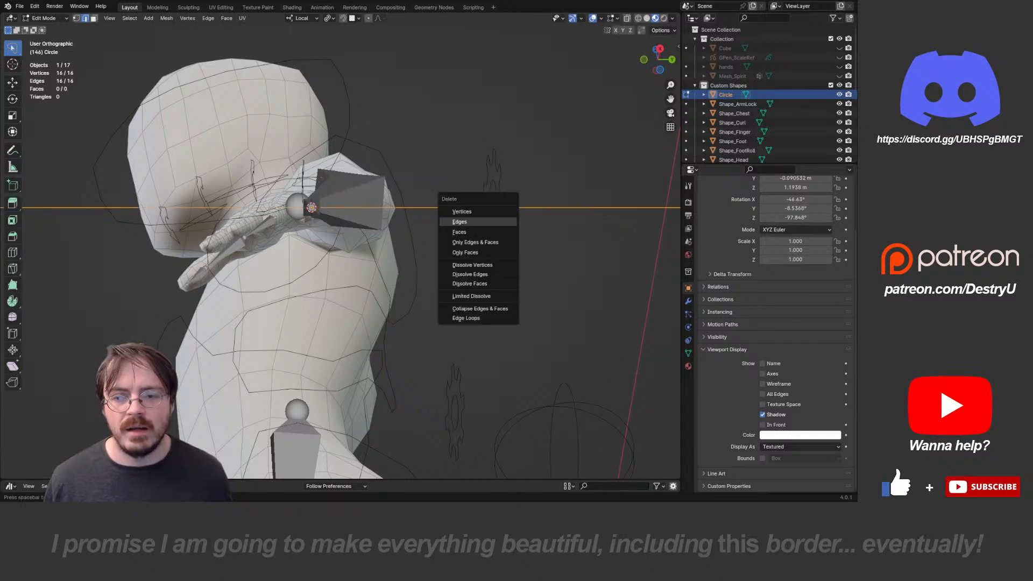
click(460, 222)
- Create a single vertex in the emptied circle mesh and place it just above the left hand-curve bone
scroll(353, 178, up, 4)
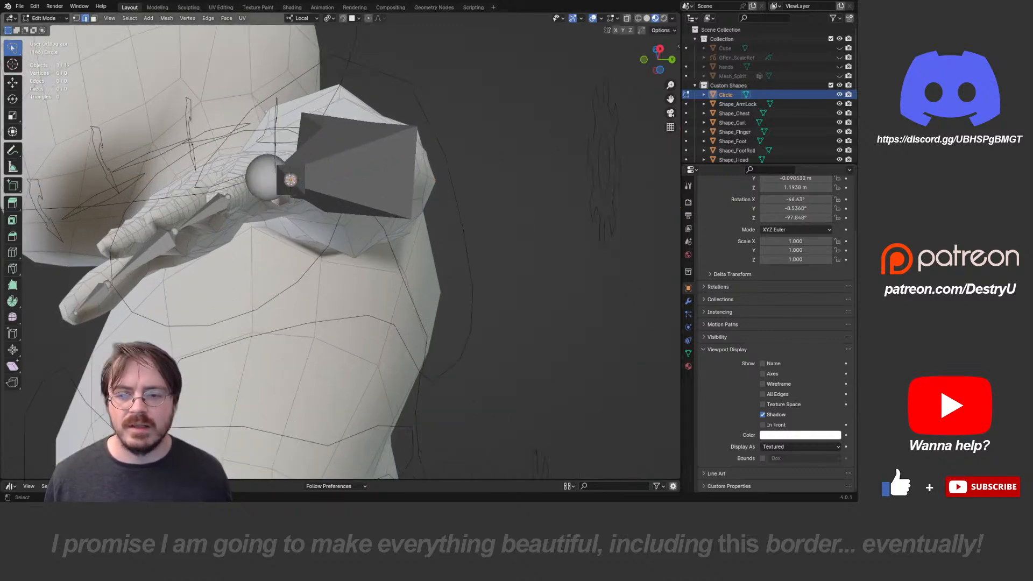
scroll(339, 247, up, 3)
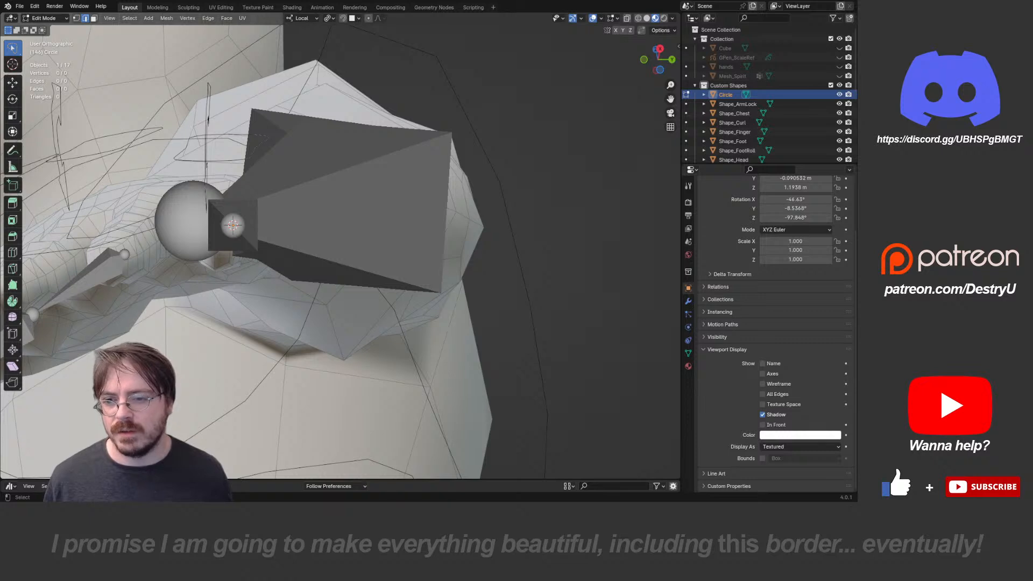
ctrl+right_click(339, 248)
key(alt+z)
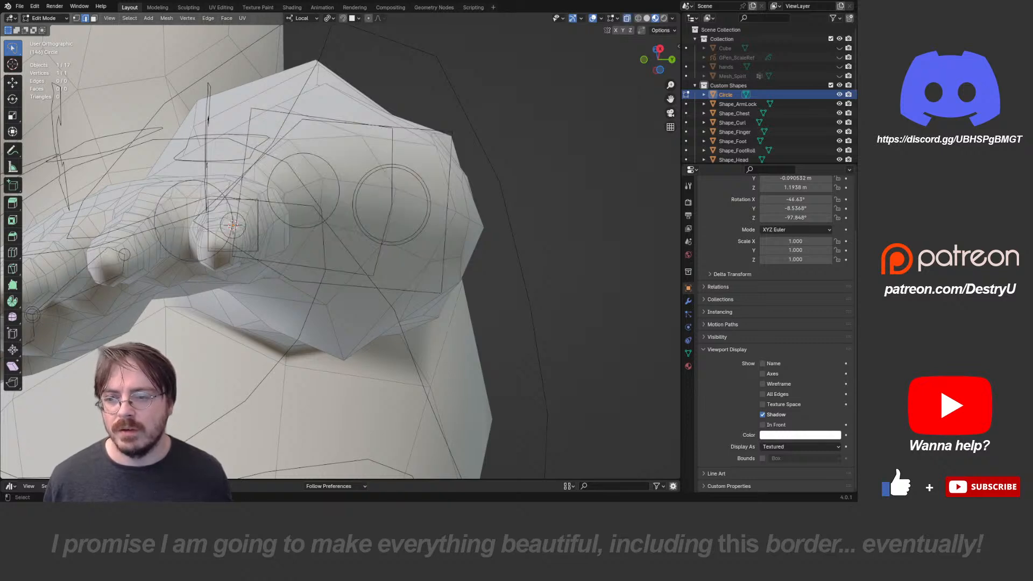
key(alt+z)
drag(211, 147, 234, 178)
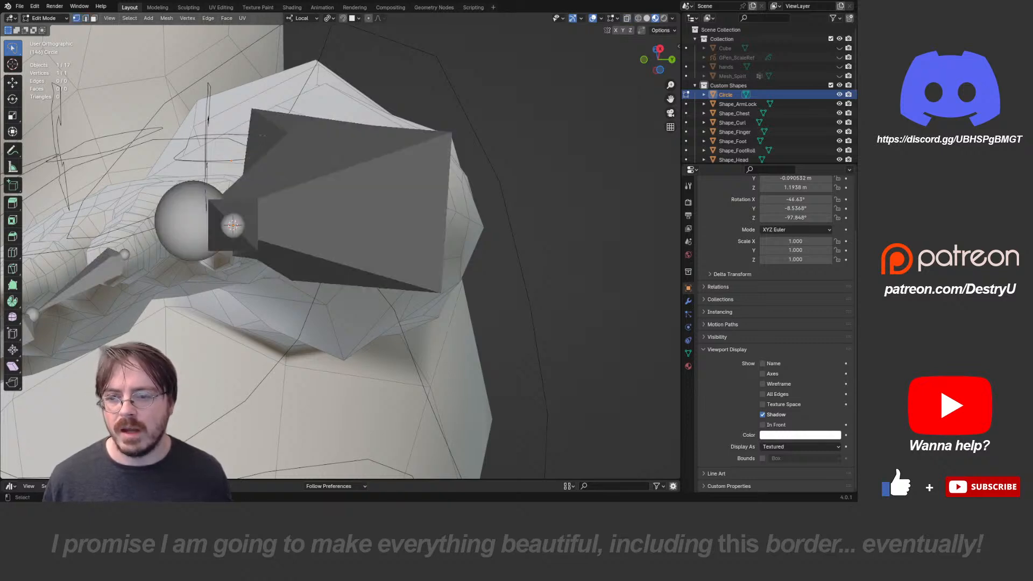
key(g)
click(237, 164)
- Extrude the vertex six times in an open arc around one side of the left hand-curve bone, ending below it
key(e)
click(265, 162)
key(e)
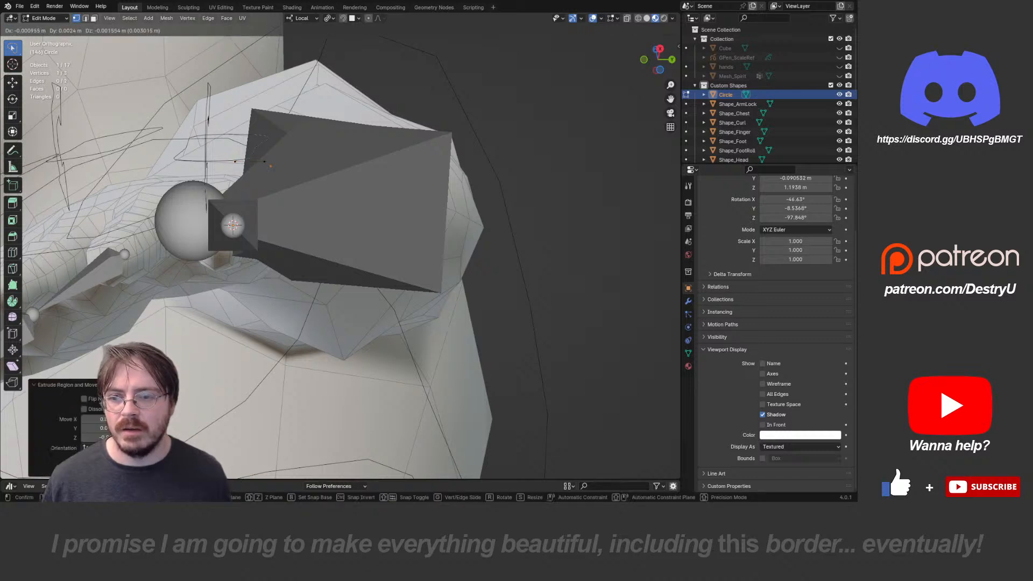
click(294, 186)
key(e)
click(307, 222)
key(e)
click(304, 272)
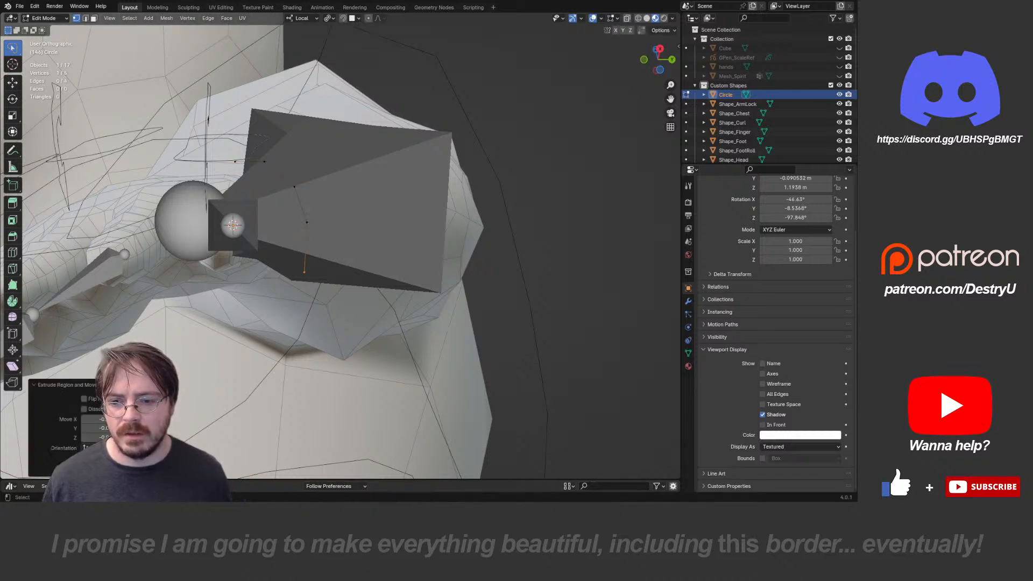
key(e)
click(271, 298)
key(e)
click(237, 298)
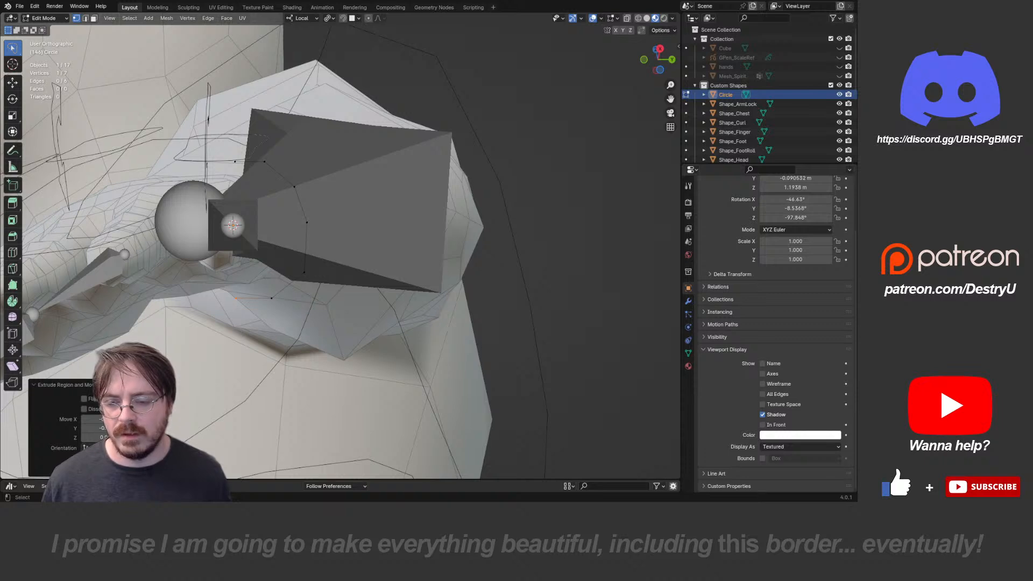
- Lower the arc's end vertex below the hand-curve bone and nudge the intermediate vertices into a smoother half-round curve
key(g)
click(235, 298)
key(a)
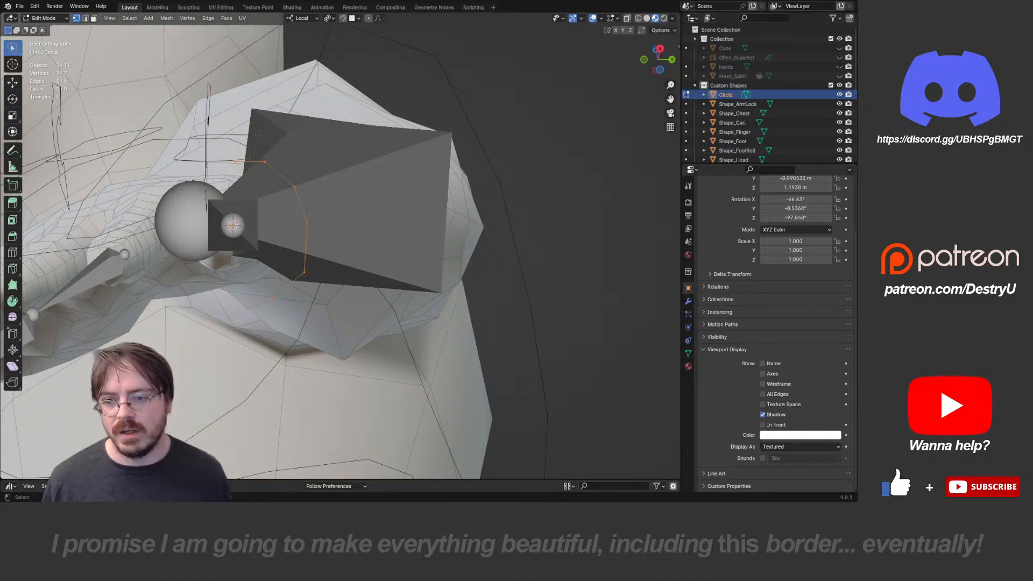
click(265, 162)
key(g)
click(271, 169)
click(271, 298)
key(g)
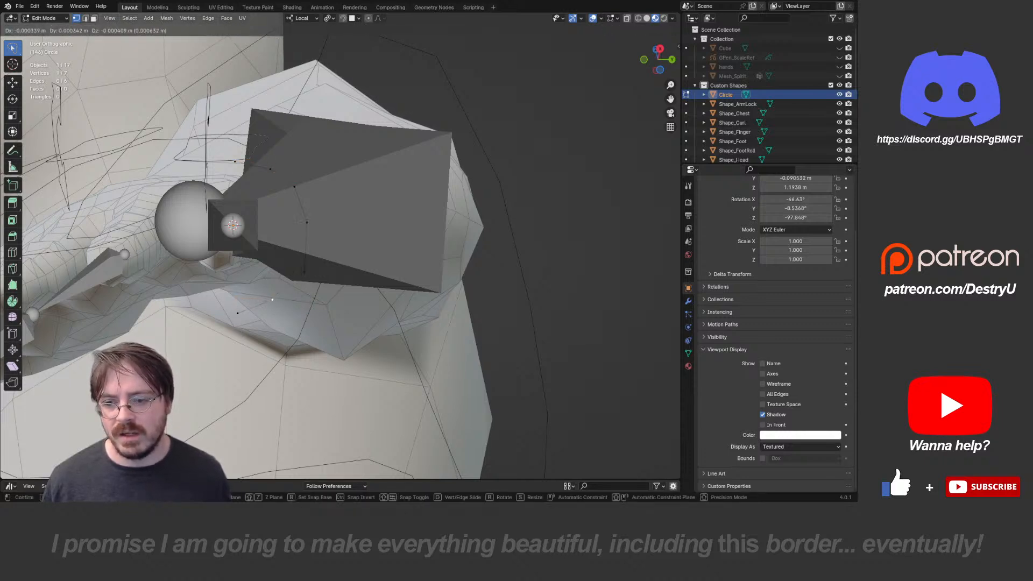
click(274, 303)
click(304, 272)
key(g)
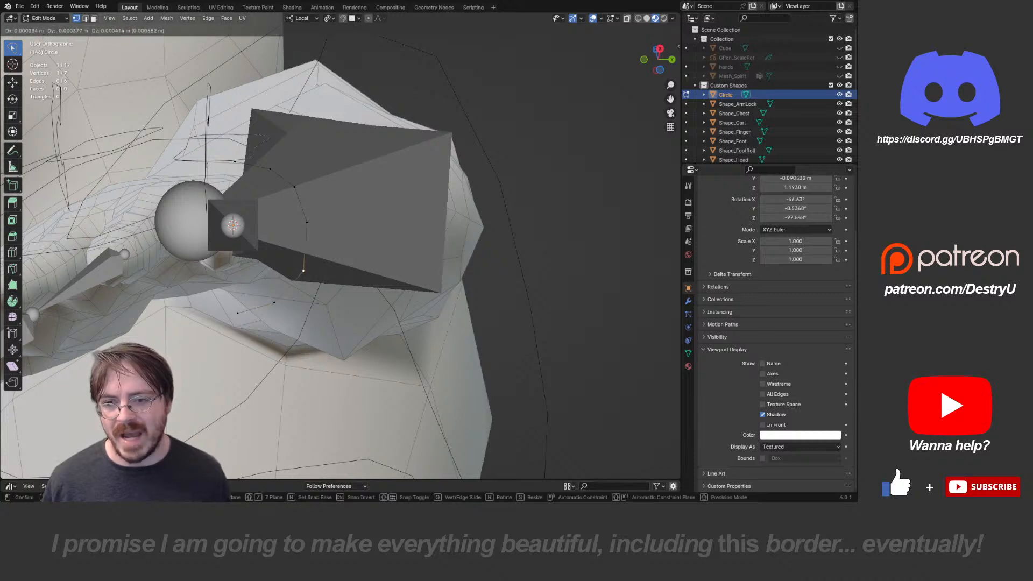
click(304, 271)
click(307, 222)
key(g)
click(308, 228)
click(294, 186)
key(g)
click(295, 189)
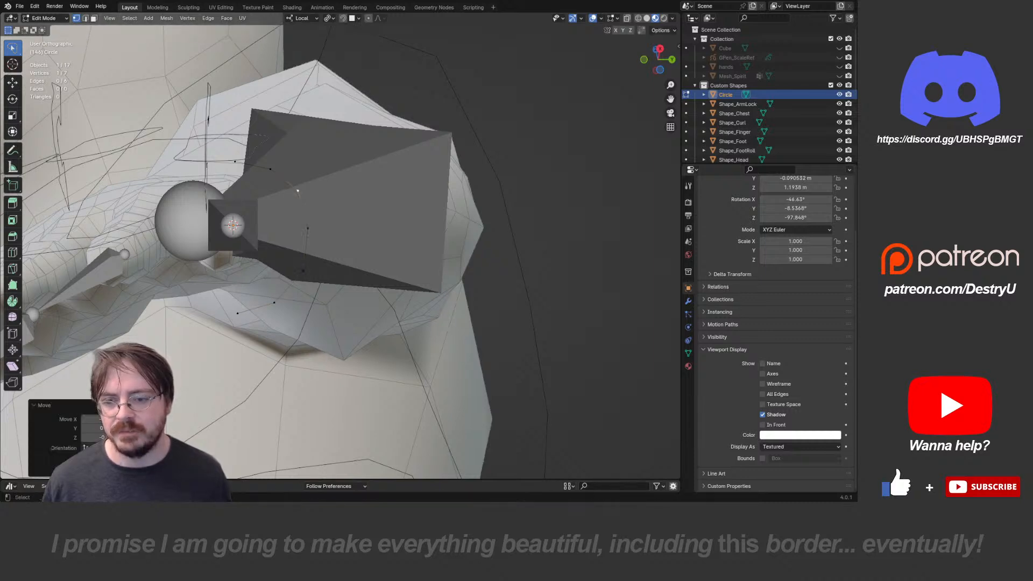
- Select the left hand-curve control bone in Pose Mode and align the view side-on to its local axis
key(Tab)
click(347, 202)
key(ctrl+Tab)
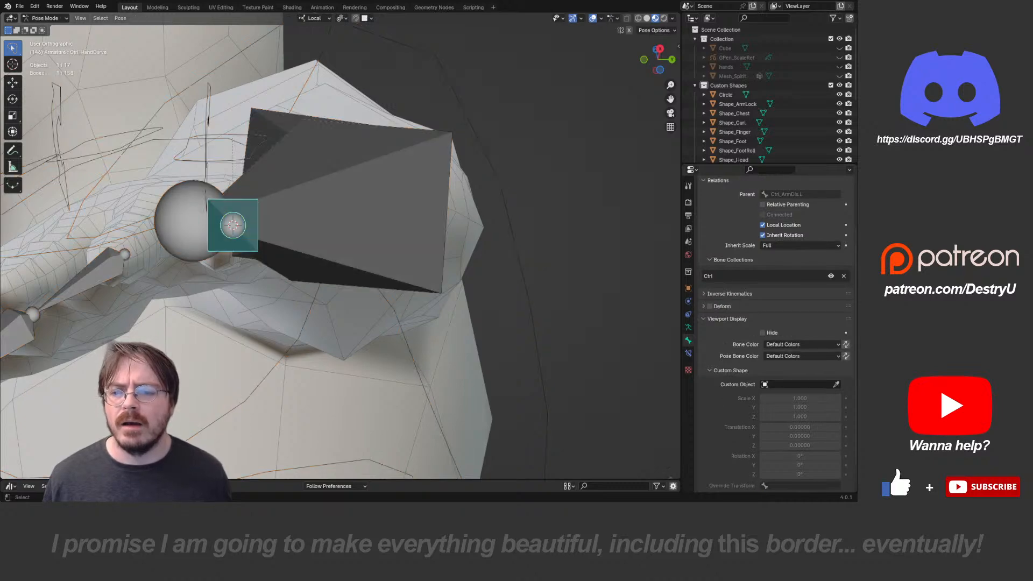
click(274, 215)
click(237, 229)
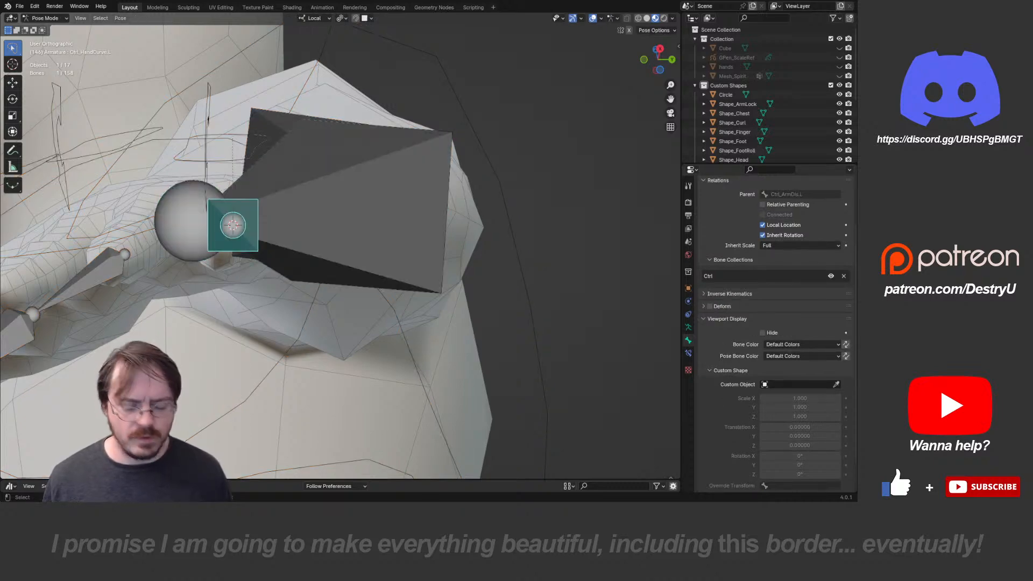
key(ctrl+KP_3)
key(shift+KP_3)
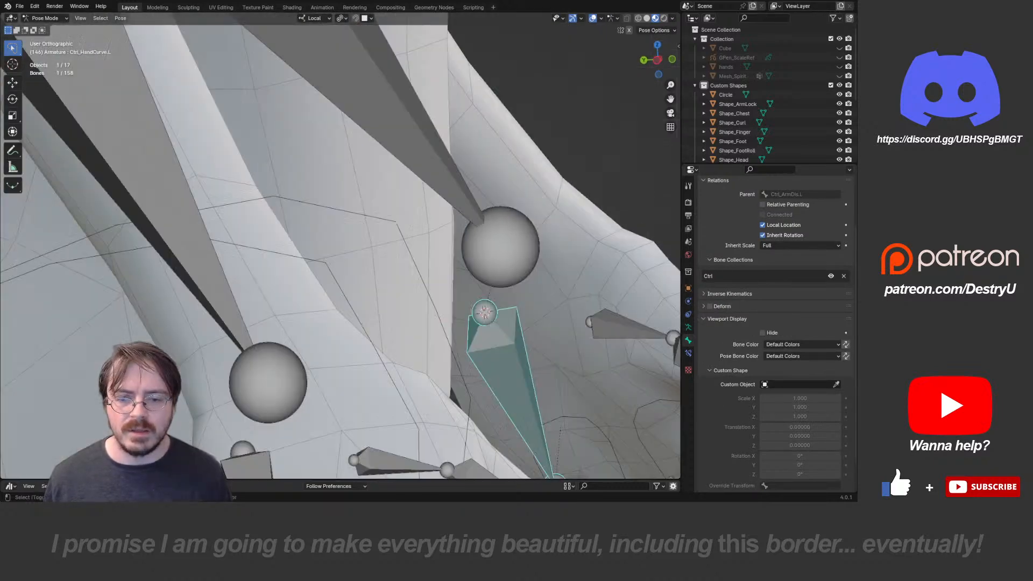
key(ctrl+shift+KP_3)
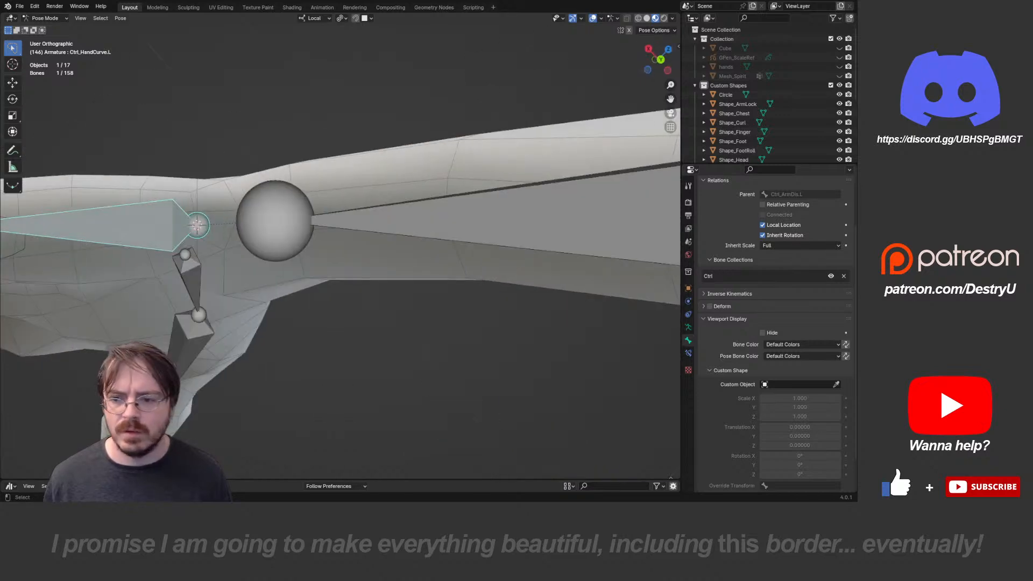
shift+middle_drag(158, 223, 376, 223)
- Move the whole Circle arc to the finger end of the hand-curve bone and scale it to about 0.81
key(Tab)
click(313, 224)
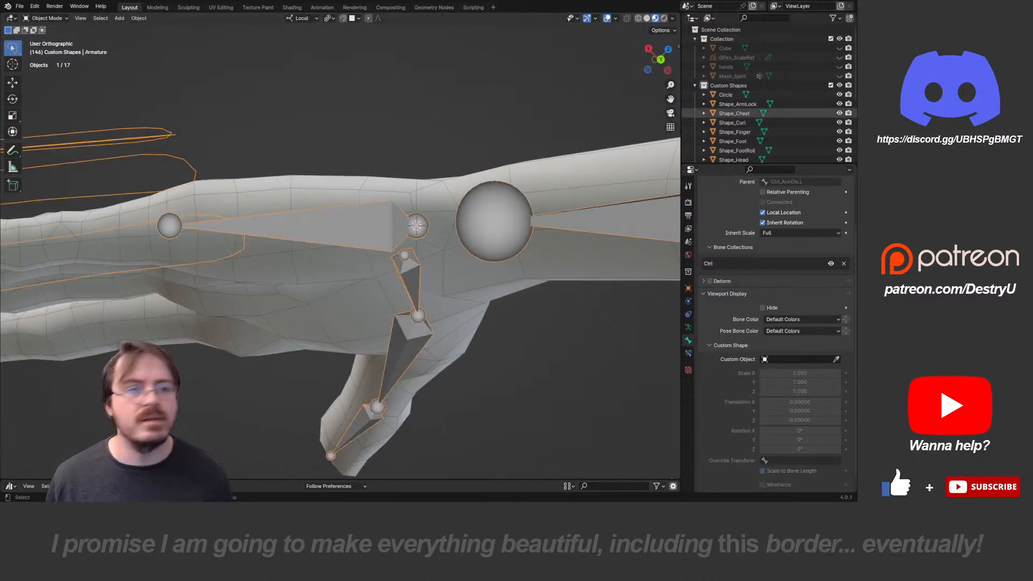
click(726, 95)
key(Tab)
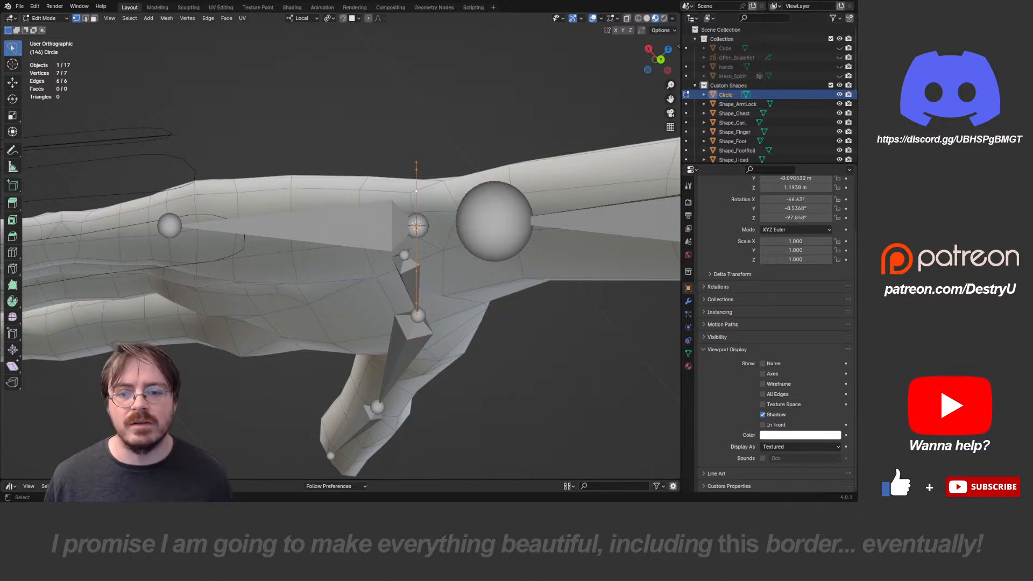
key(g)
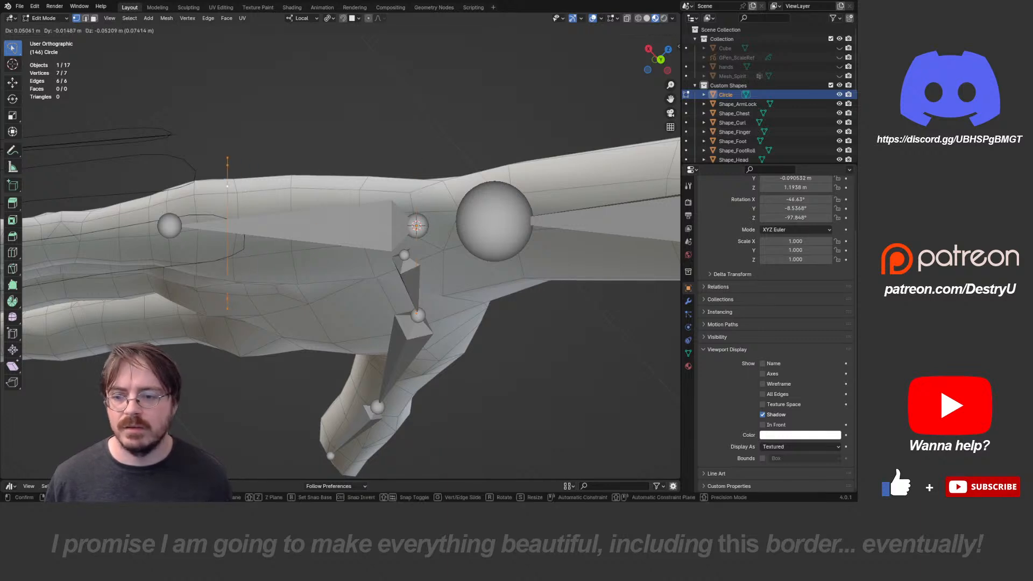
click(301, 225)
key(s)
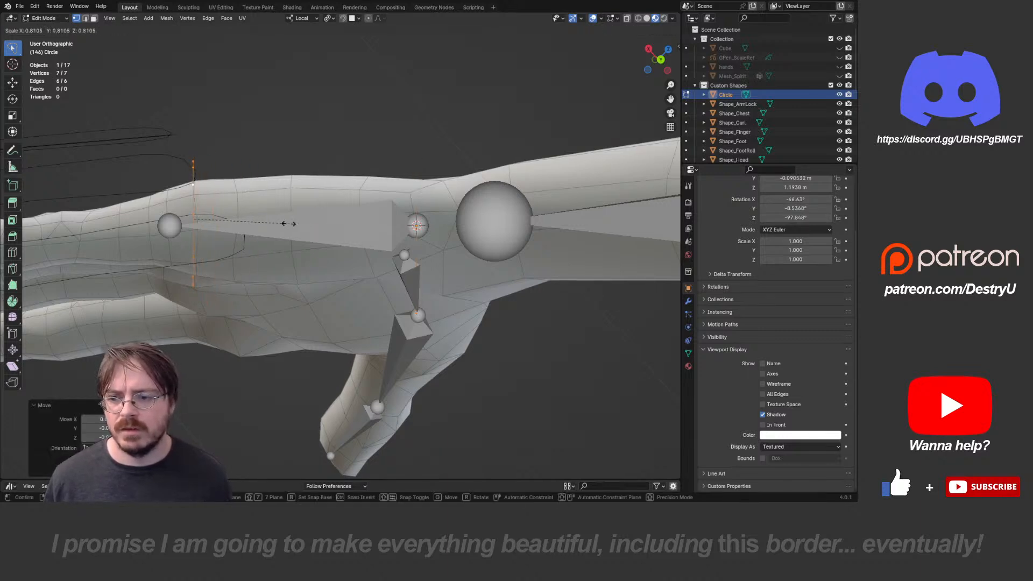
click(287, 224)
- Extrude the arc back along the hand-curve bone to its base near the wrist
key(e)
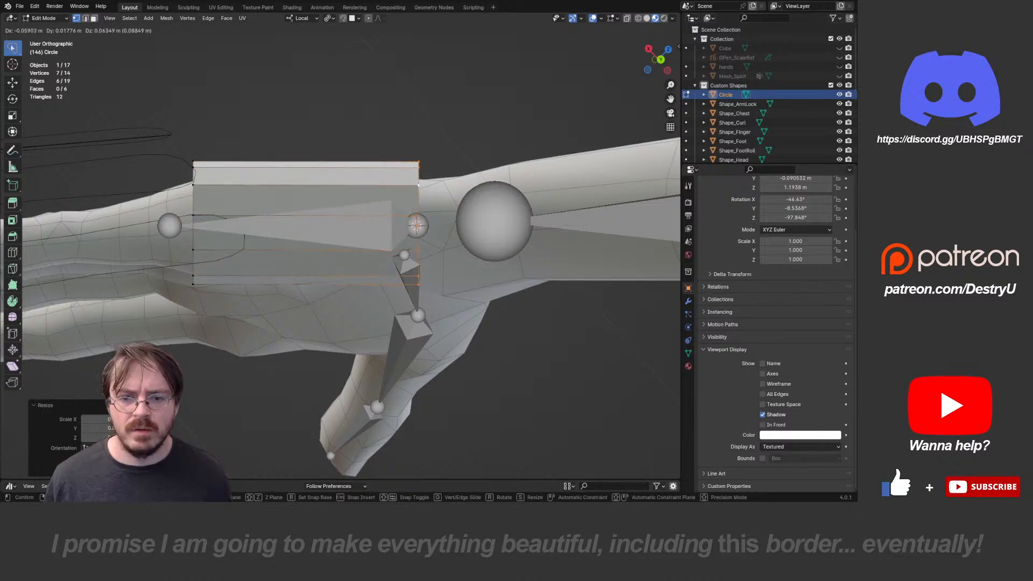
click(419, 224)
scroll(341, 246, down, 2)
middle_drag(341, 246, 363, 269)
- Delete the five inner lengthwise edges of the extruded strip, keeping only its outline of two arcs and two outer edges
key(3)
key(2)
click(317, 190)
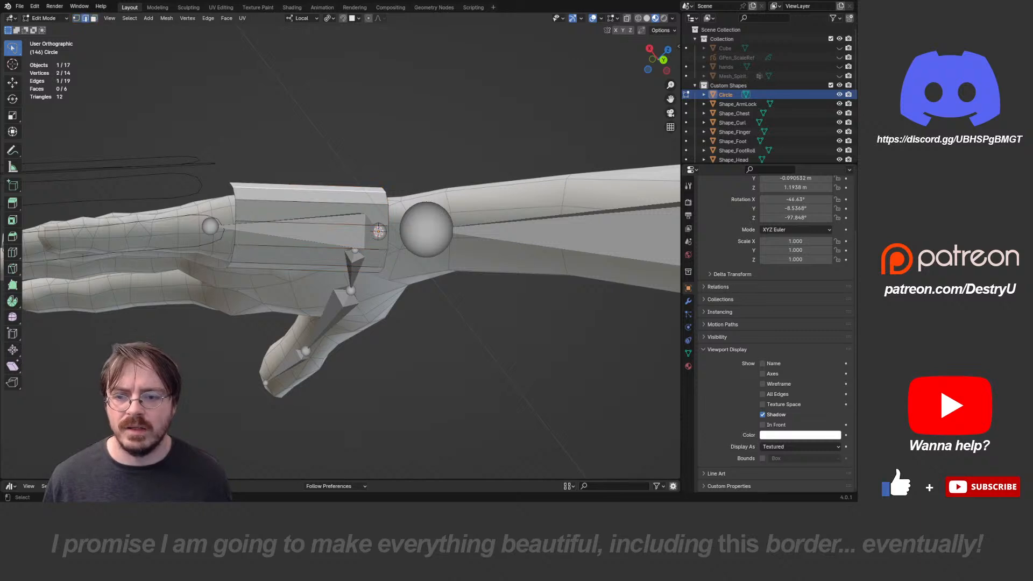
middle_drag(317, 190, 323, 170)
shift+click(317, 198)
shift+click(318, 220)
shift+click(317, 243)
middle_drag(317, 242, 297, 205)
shift+click(279, 265)
key(x)
click(235, 271)
middle_drag(235, 271, 315, 153)
- Assign the Circle mesh as the custom object of the left hand-curve control bone, Ctrl_HandCurve.L
key(Tab)
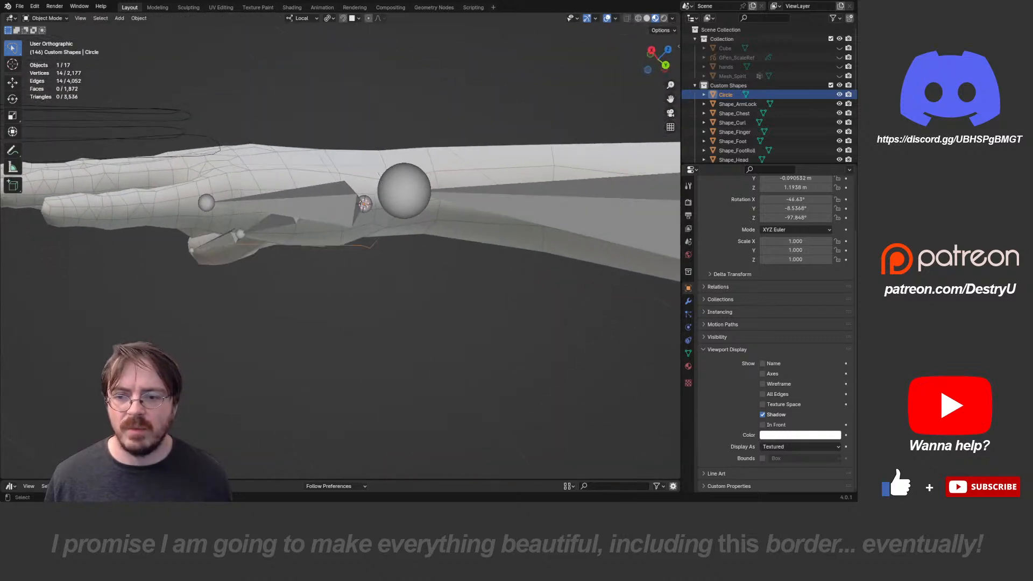
click(307, 205)
middle_drag(307, 205, 269, 238)
key(KP_1)
scroll(344, 226, down, 4)
key(ctrl+Tab)
scroll(303, 242, up, 2)
click(836, 385)
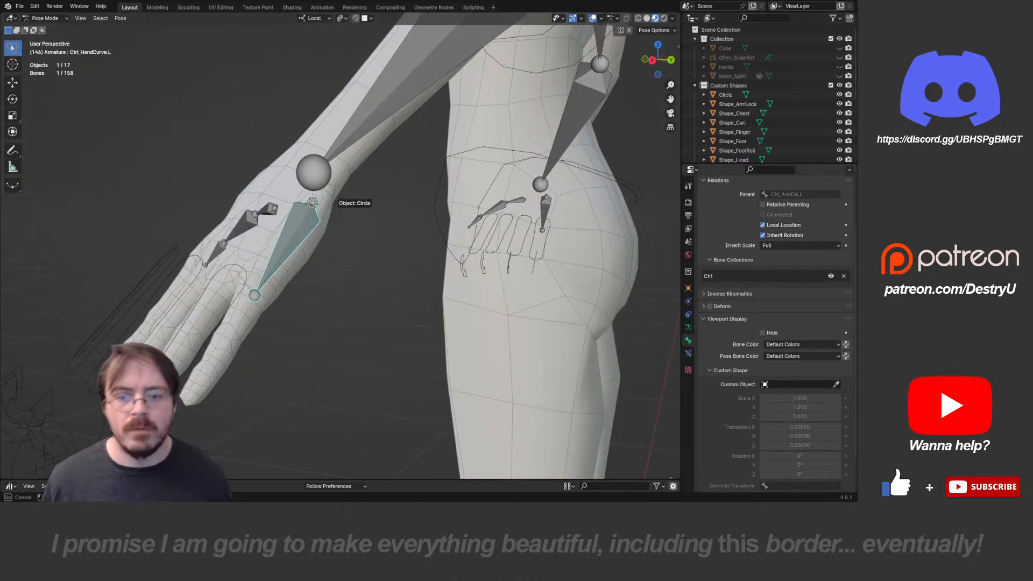
click(343, 212)
middle_drag(344, 212, 395, 216)
scroll(799, 399, down, 3)
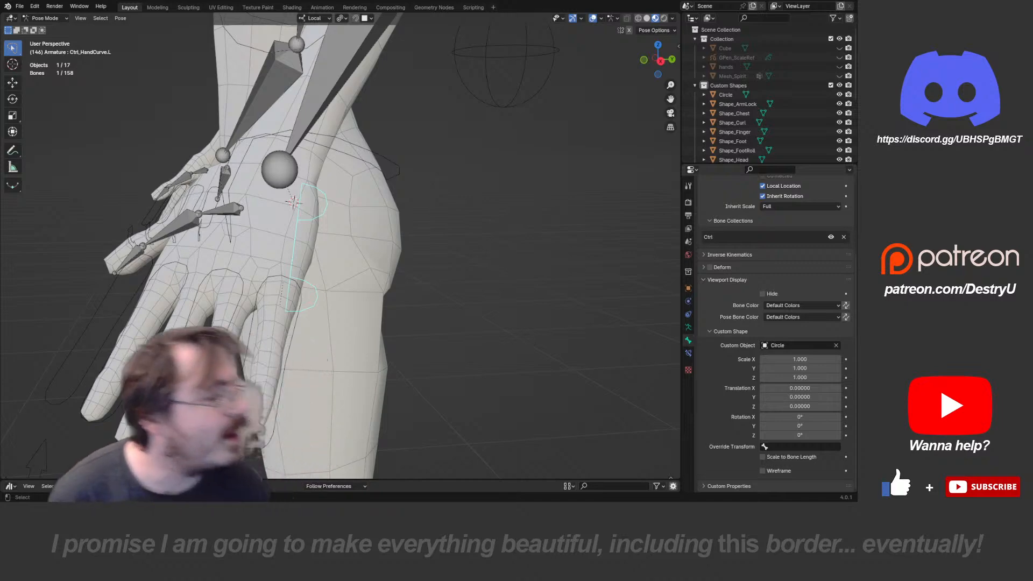
- Test the left hand-curve control by rotating it about its local X axis, and undo the rotation
middle_drag(409, 242, 474, 264)
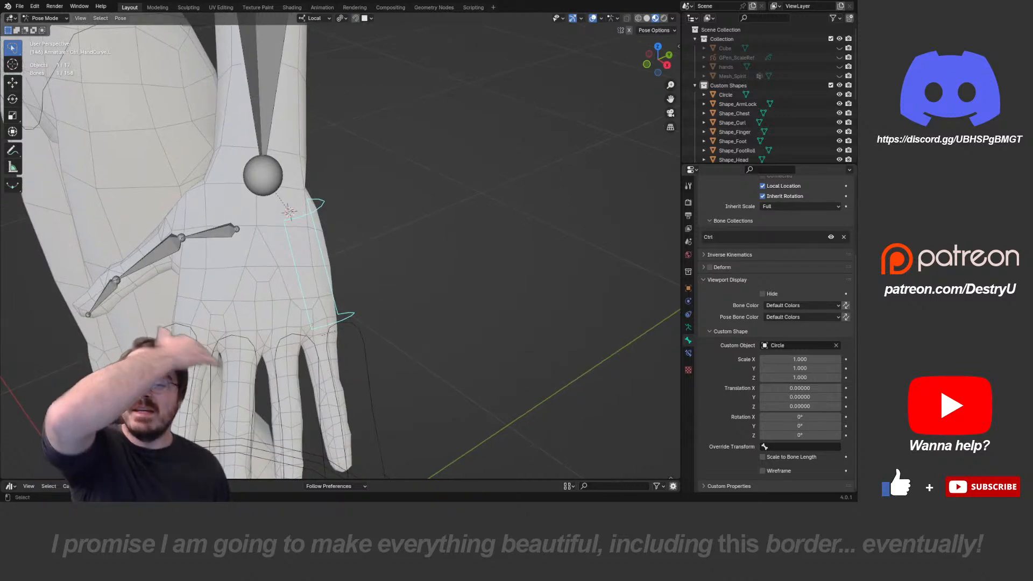
scroll(339, 242, down, 3)
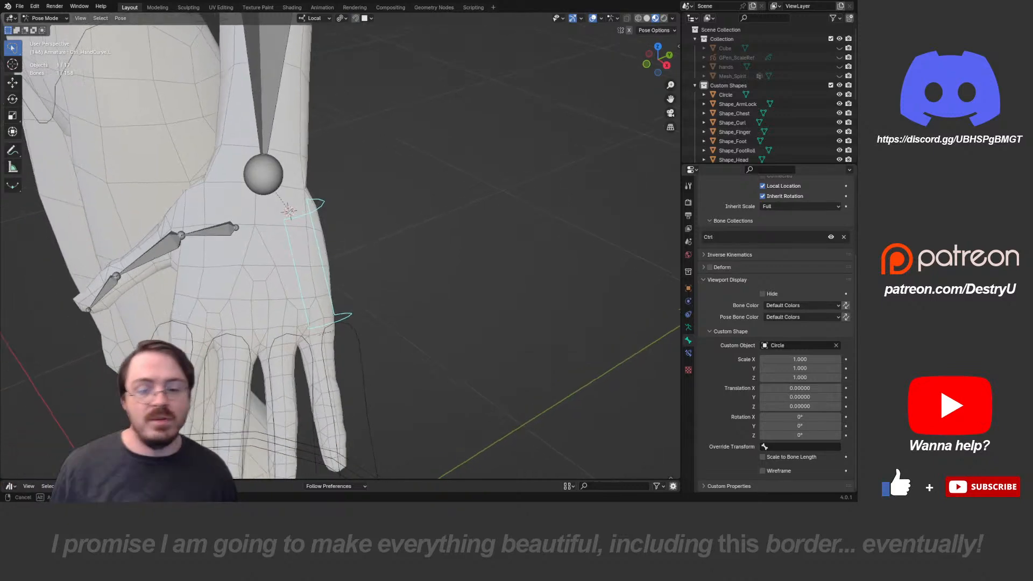
middle_drag(339, 242, 409, 232)
key(r)
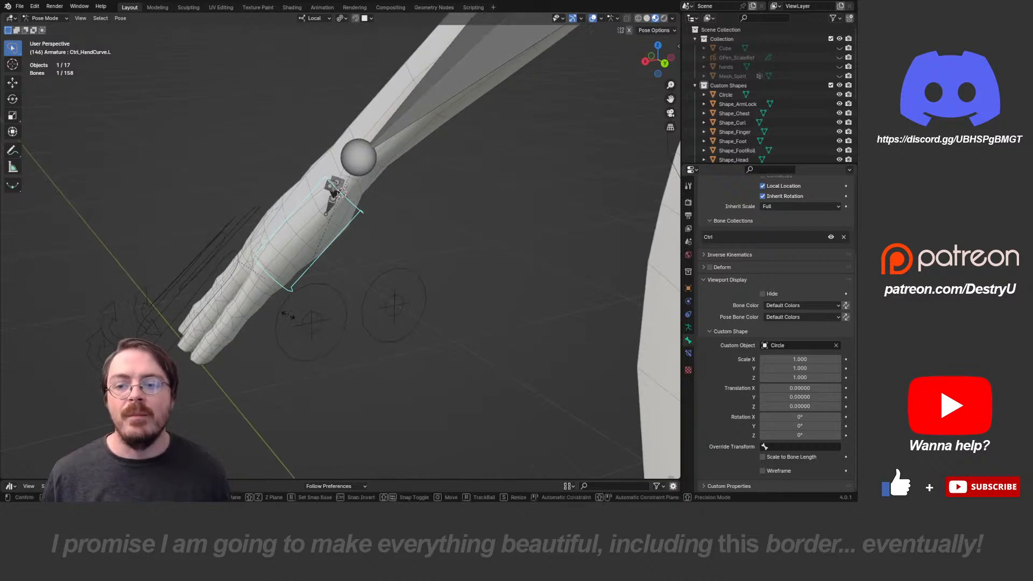
key(x)
key(x)
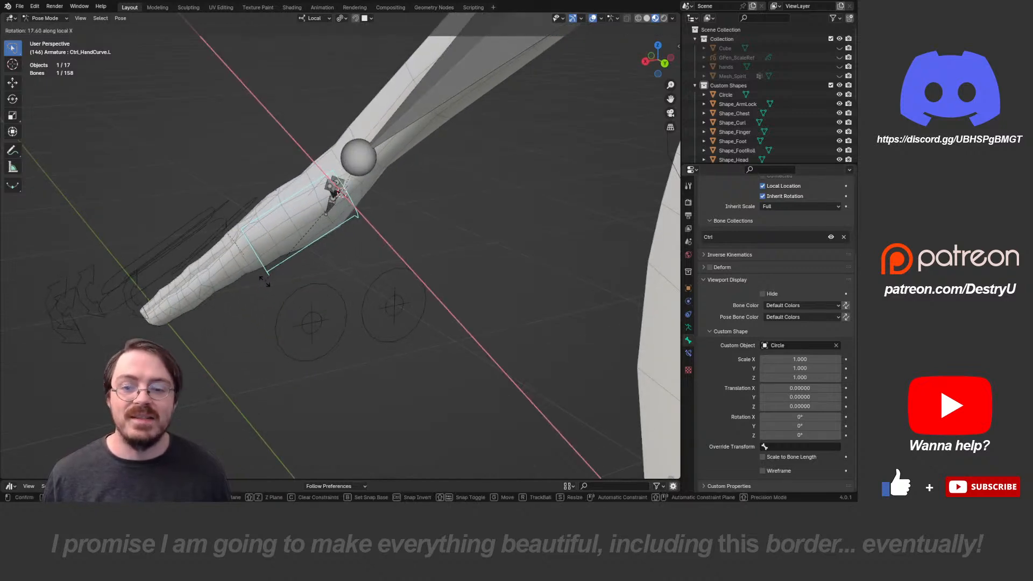
click(332, 321)
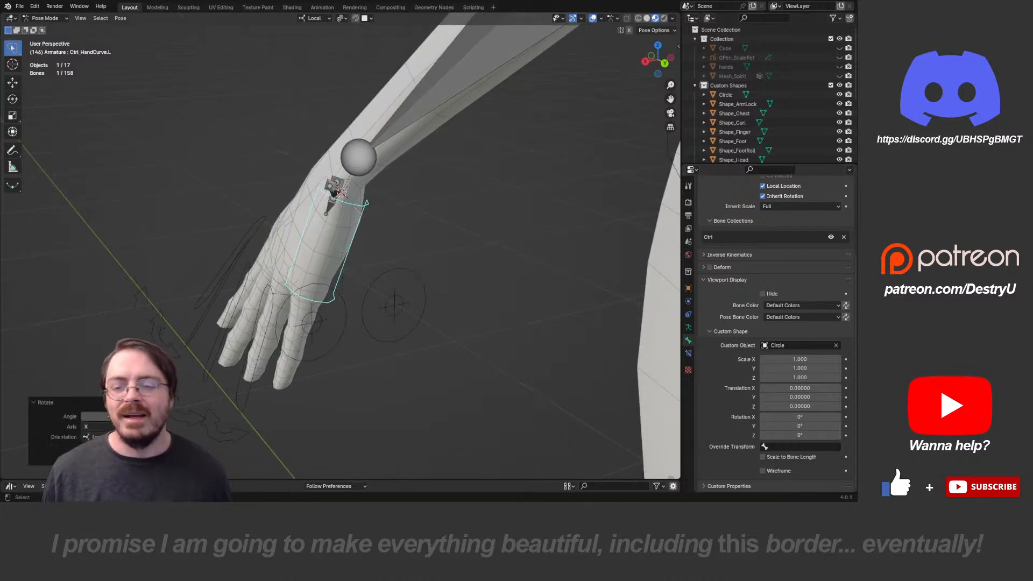
middle_drag(333, 320, 382, 311)
key(ctrl+z)
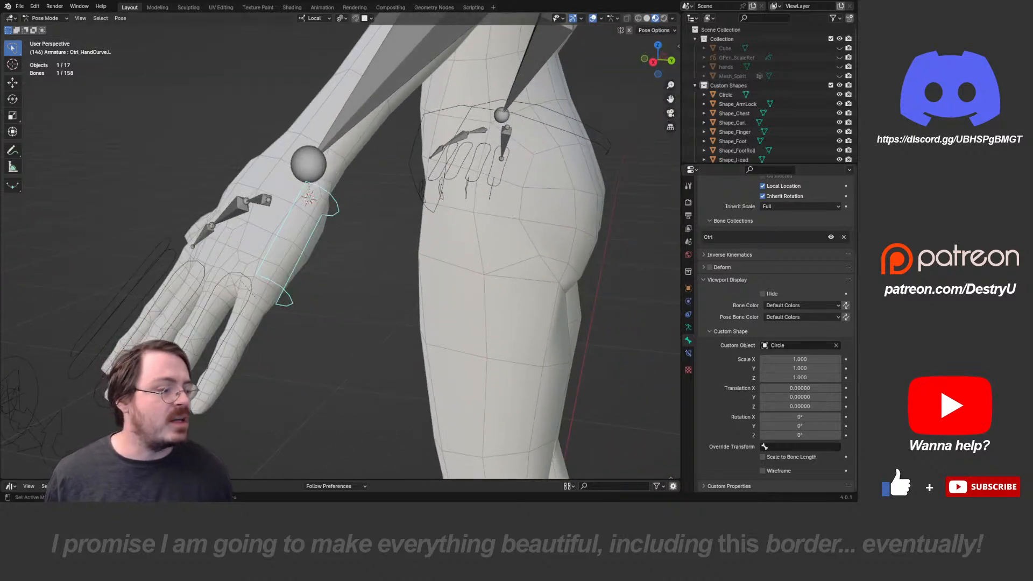
key(alt+Tab)
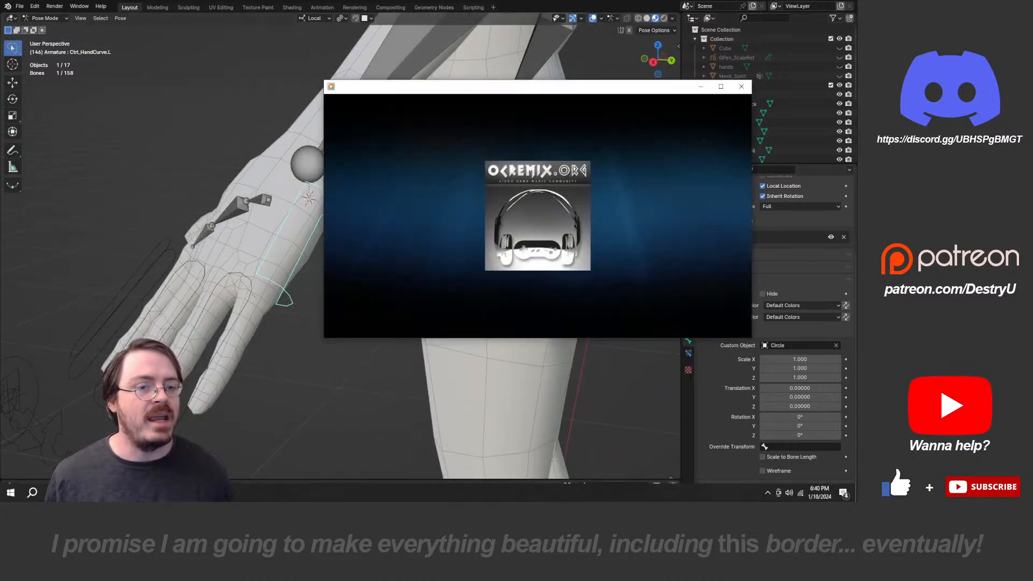
drag(619, 86, 857, 131)
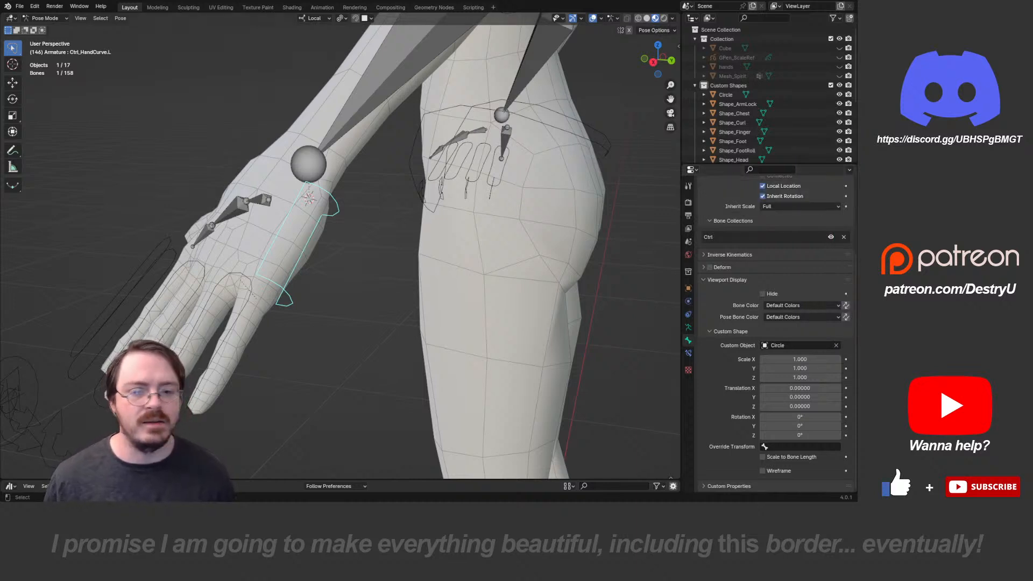
- Snap the 3D cursor to the left upper-arm control bone, Ctrl_ArmPro.L, and return to Object Mode
shift+middle_drag(333, 226, 344, 286)
middle_drag(345, 285, 223, 447)
scroll(455, 299, down, 4)
click(371, 245)
middle_drag(371, 244, 431, 254)
key(KP_1)
middle_drag(430, 254, 396, 291)
key(shift+KP_7)
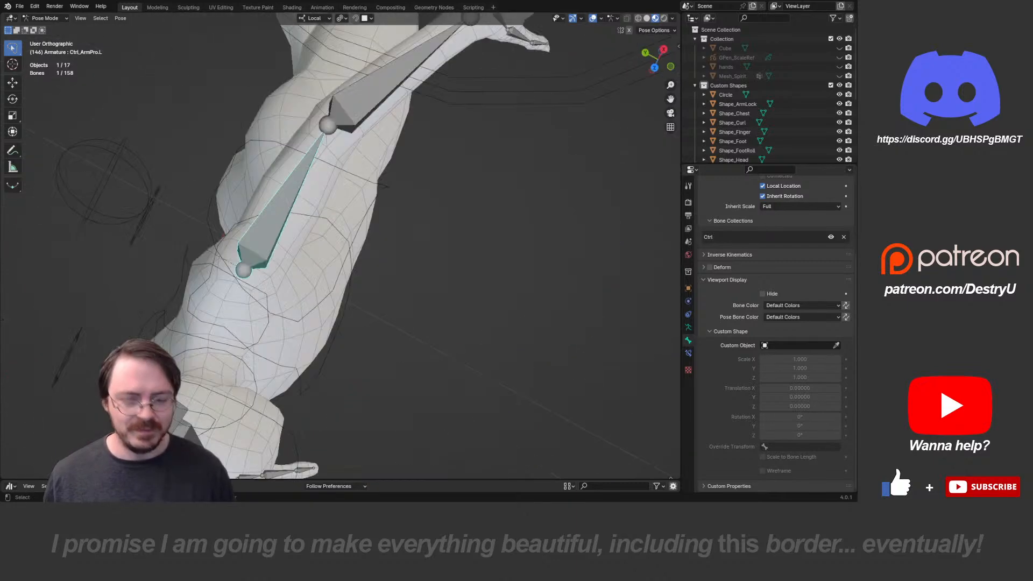
key(g)
click(329, 192)
key(shift+s)
click(329, 230)
shift+middle_drag(329, 232, 358, 229)
key(Tab)
click(314, 253)
key(shift+a)
mouse_move(398, 239)
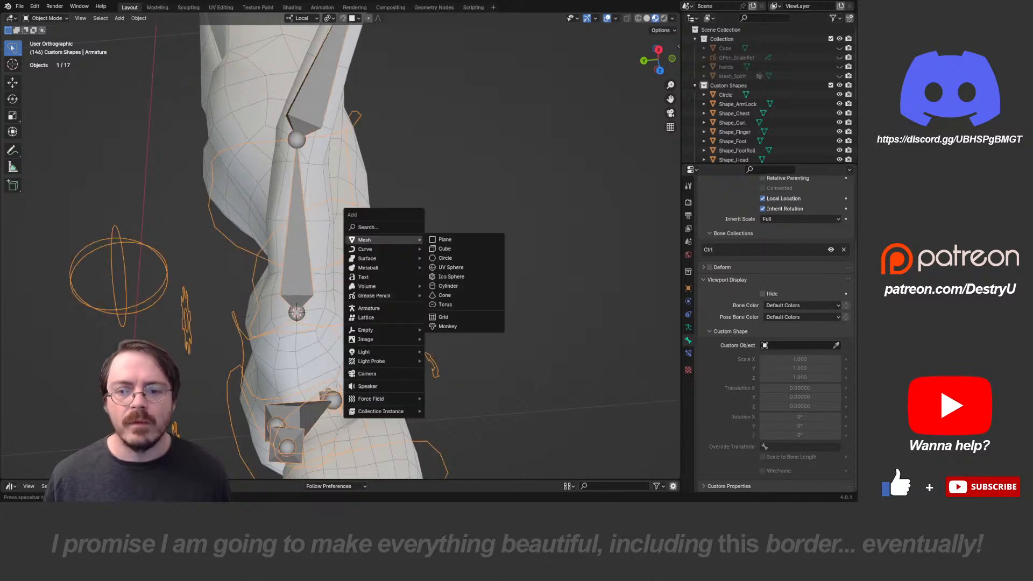
click(446, 259)
- Rename the hand-curve Circle mesh as Shape_HandCurve
double_click(726, 95)
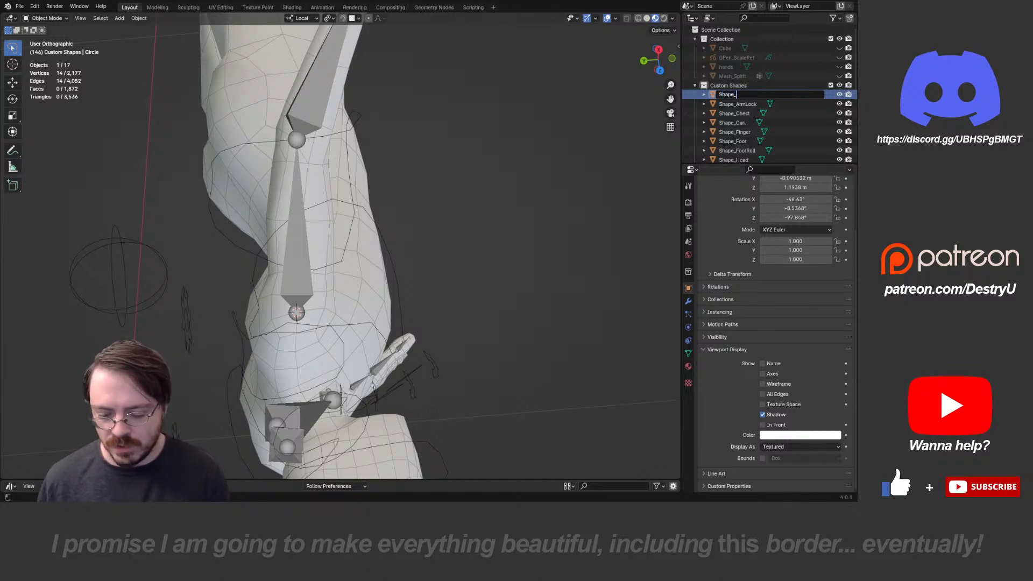
key(Return)
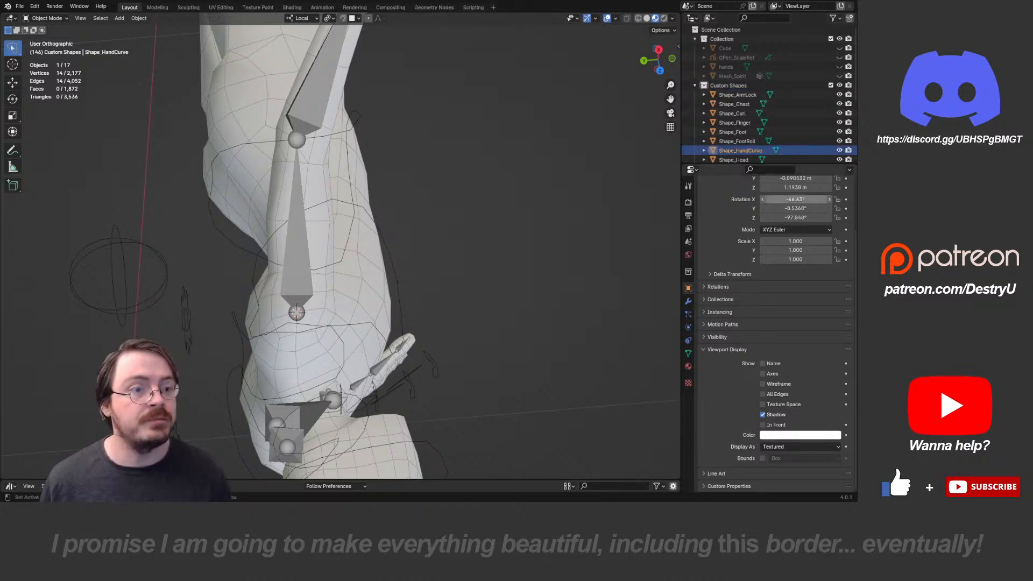
middle_drag(323, 302, 309, 256)
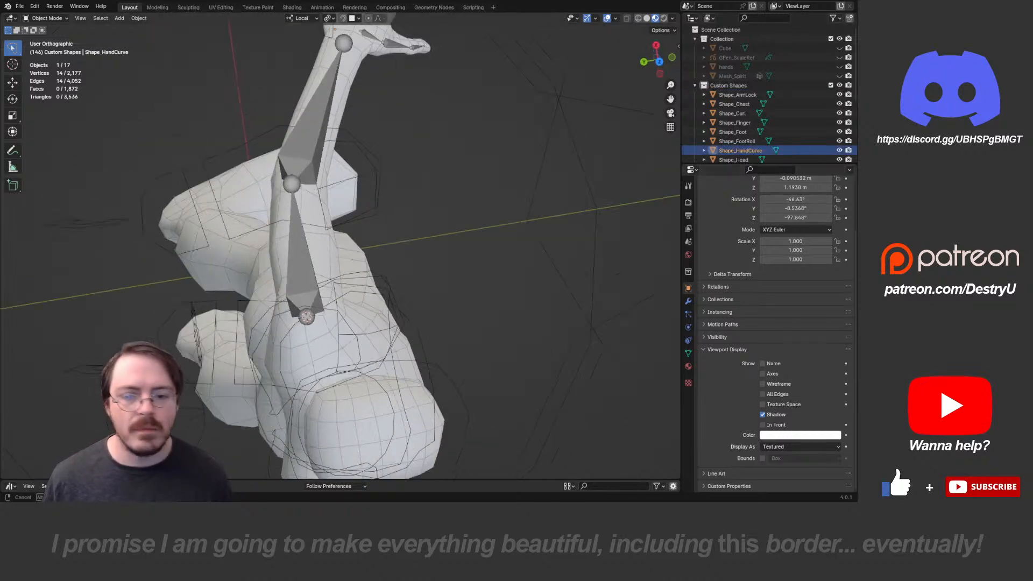
- Add a circle mesh at the left upper-arm bone and align it to the 3D cursor
click(304, 264)
key(KP_1)
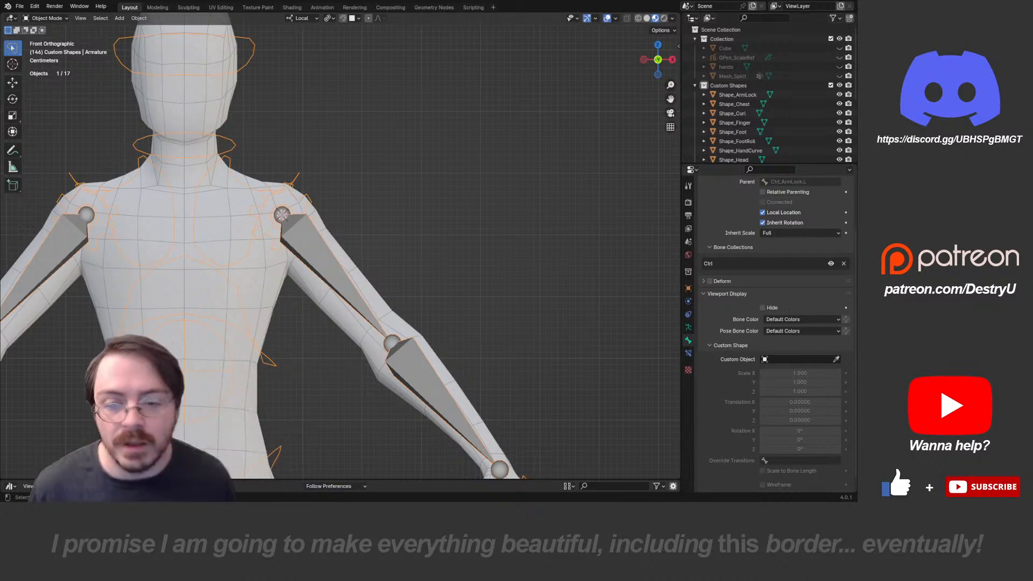
scroll(384, 242, down, 1)
shift+middle_drag(323, 269, 382, 359)
scroll(384, 241, down, 4)
scroll(338, 273, up, 3)
key(KP_1)
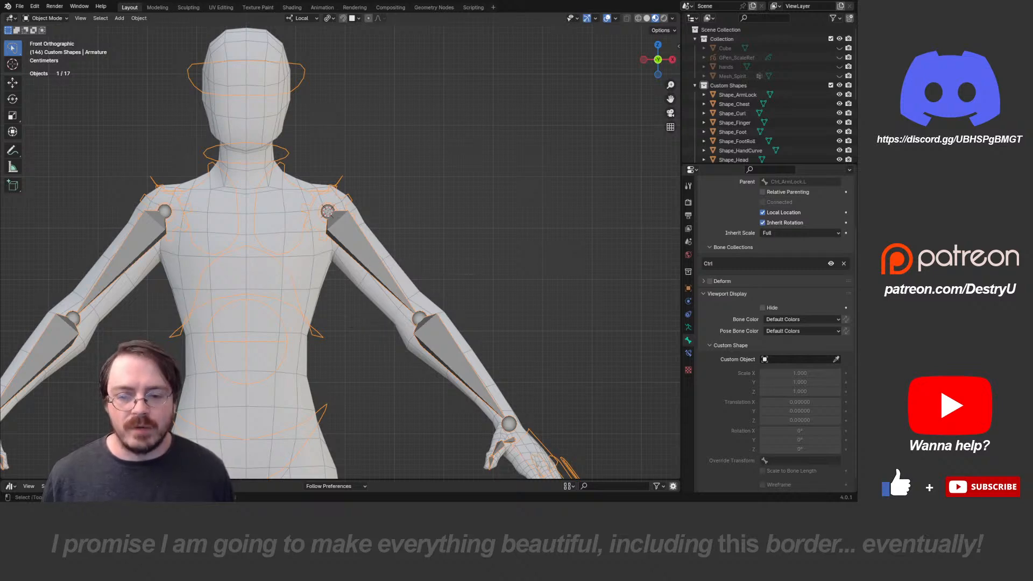
key(shift+a)
mouse_move(323, 247)
click(425, 268)
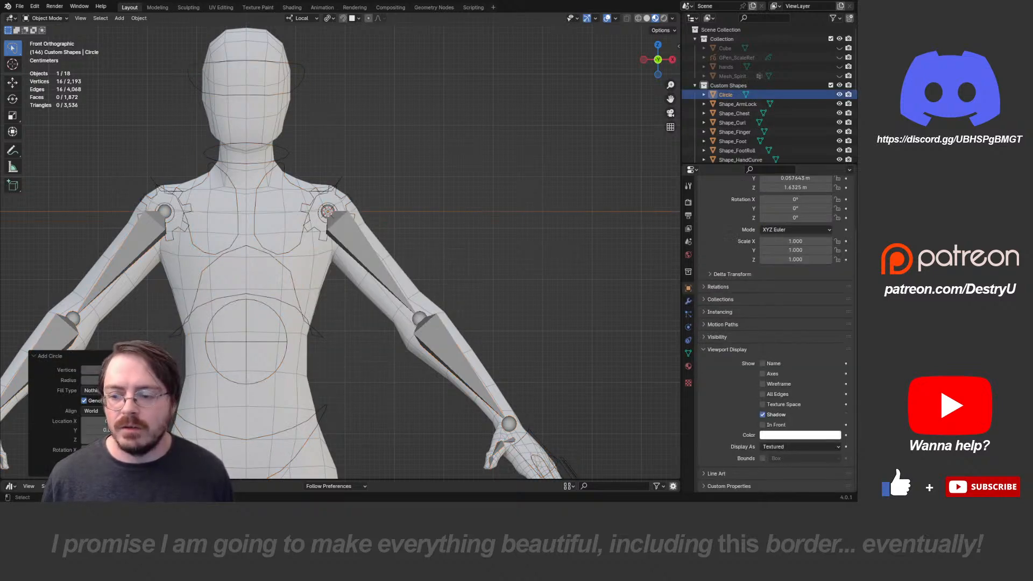
click(92, 441)
- Empty the new circle mesh in Edit Mode by deleting all of its geometry
key(Tab)
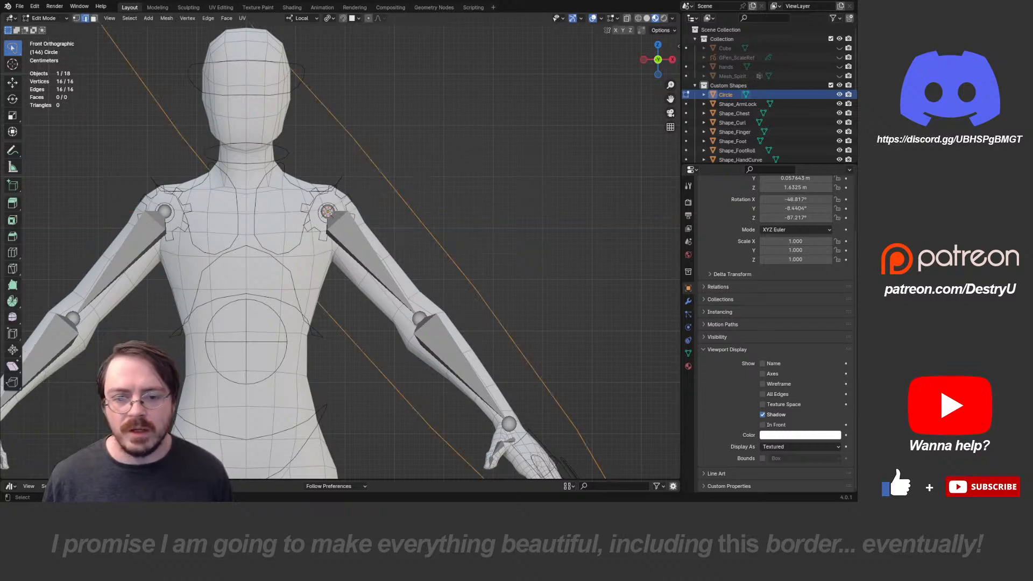
middle_drag(387, 259, 318, 256)
scroll(340, 253, down, 3)
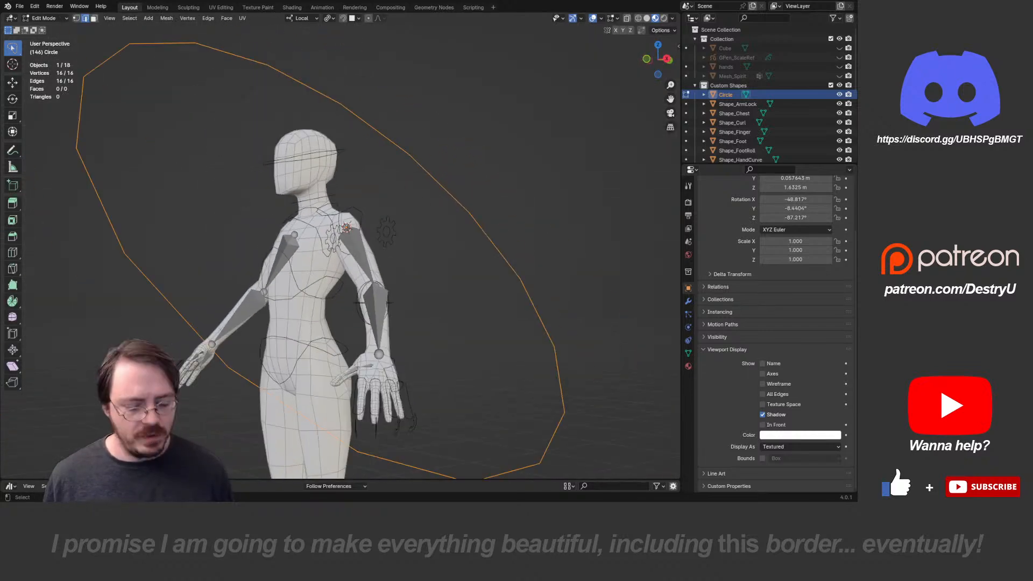
key(1)
key(KP_1)
key(x)
click(423, 248)
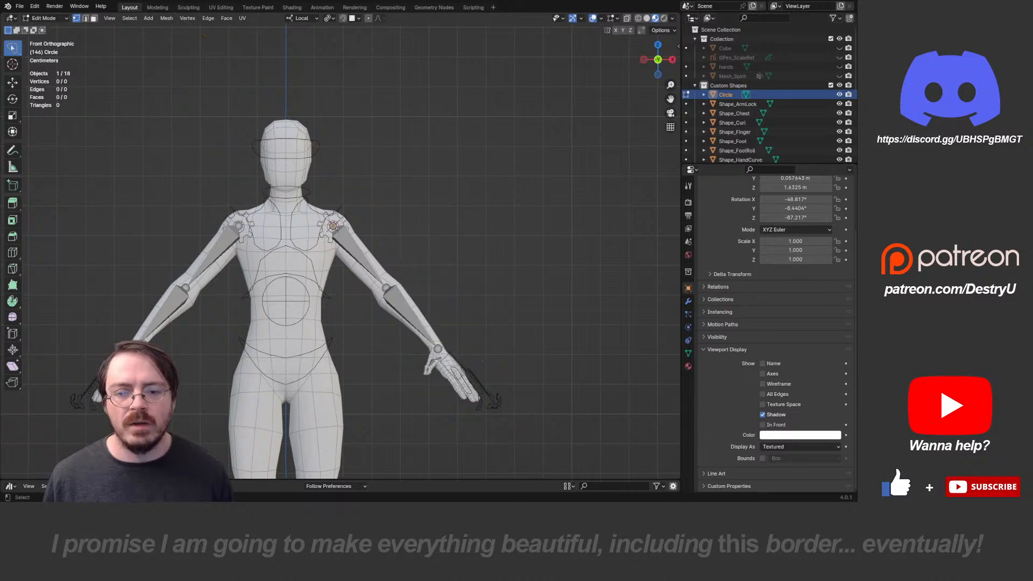
- Turn on snapping for editing the emptied mesh around the left upper-arm bone
scroll(342, 247, up, 2)
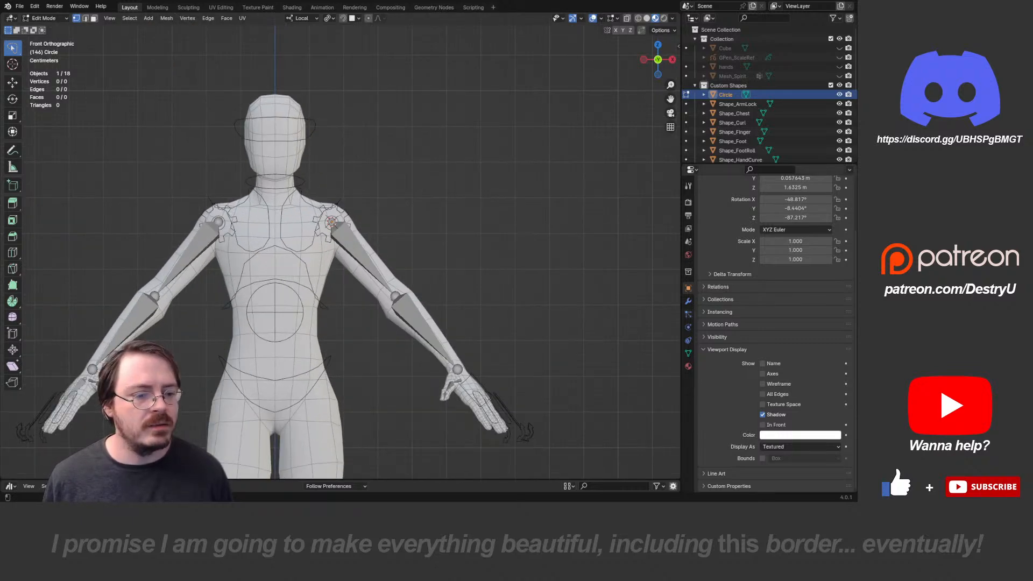
scroll(317, 254, up, 2)
mouse_move(317, 254)
middle_down()
mouse_move(274, 265)
mouse_move(310, 264)
middle_up()
key(shift+Tab)
scroll(274, 265, up, 3)
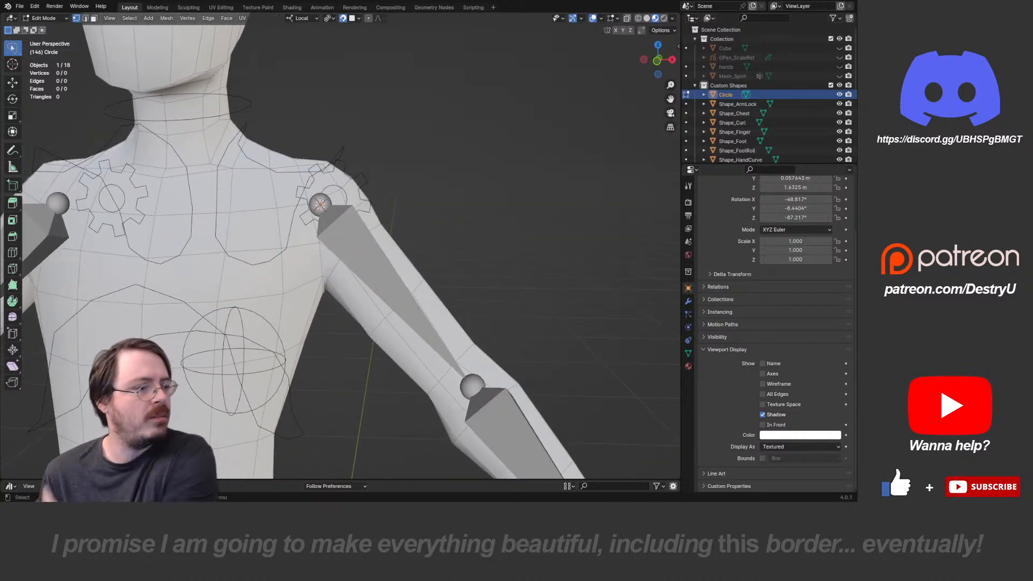
scroll(340, 246, up, 3)
scroll(341, 246, down, 2)
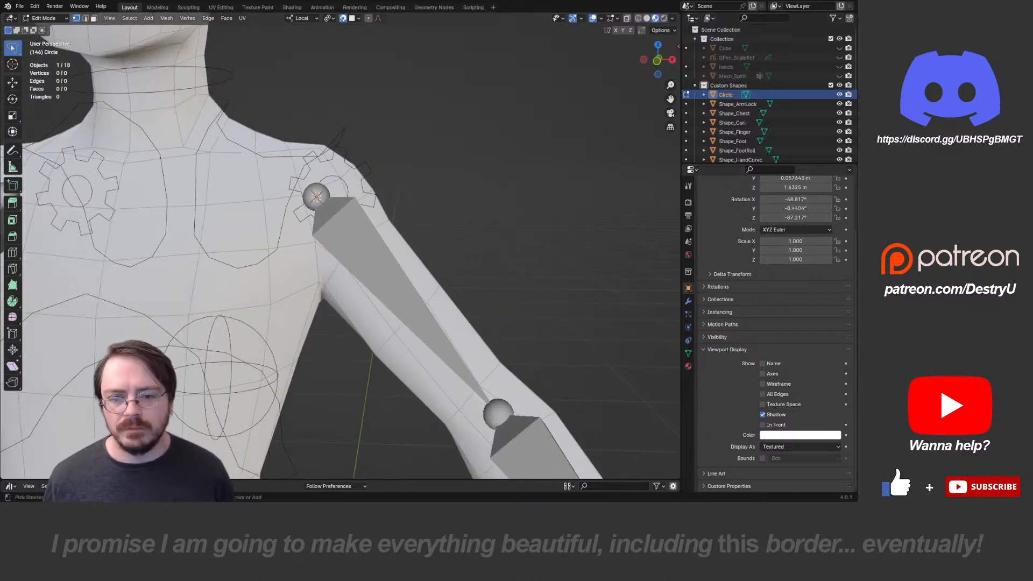
- Place the first vertex on the front of the left upper arm and extrude a chain along the arm surface toward the elbow
key(g)
click(355, 231)
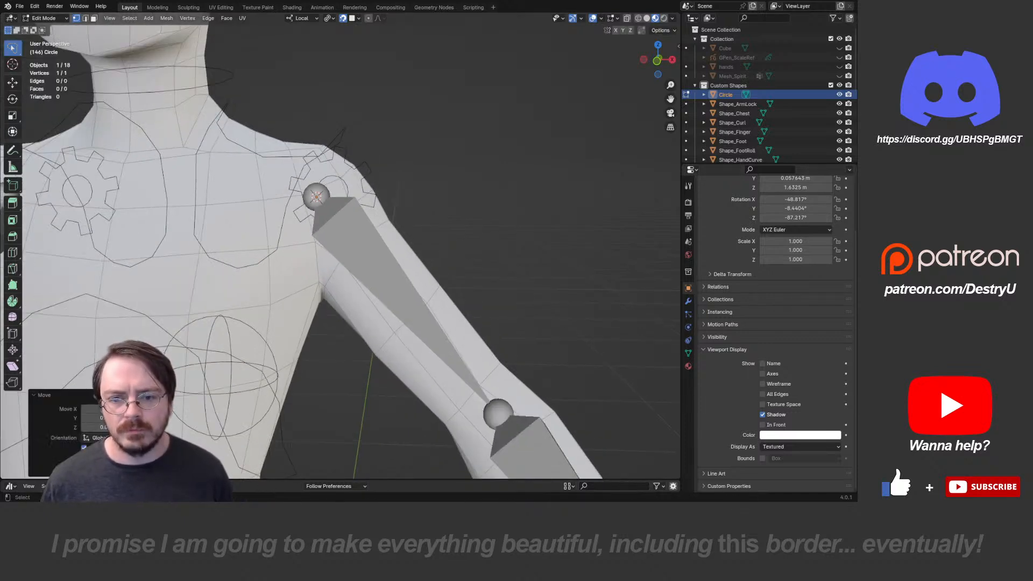
key(e)
click(363, 265)
key(e)
click(424, 350)
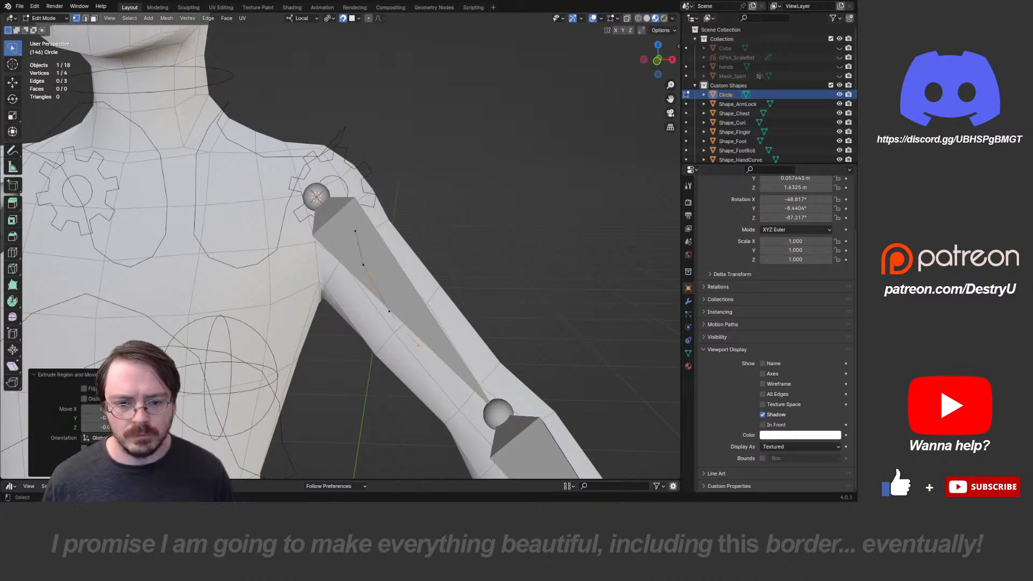
key(e)
click(472, 384)
- Extrude the vertex chain around the arm just above the elbow to the back of the upper arm
middle_drag(472, 385, 207, 320)
key(e)
click(355, 320)
key(e)
click(253, 317)
key(e)
click(221, 324)
key(e)
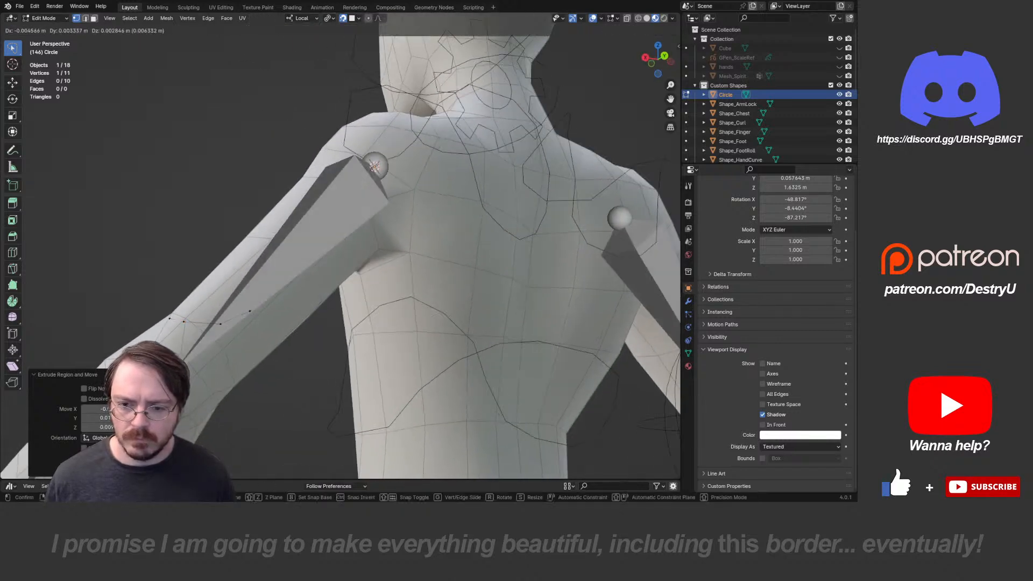
click(266, 300)
- Continue extruding the outline up the back of the left upper arm to the top of the shoulder
key(e)
click(287, 281)
middle_drag(286, 281, 255, 284)
key(e)
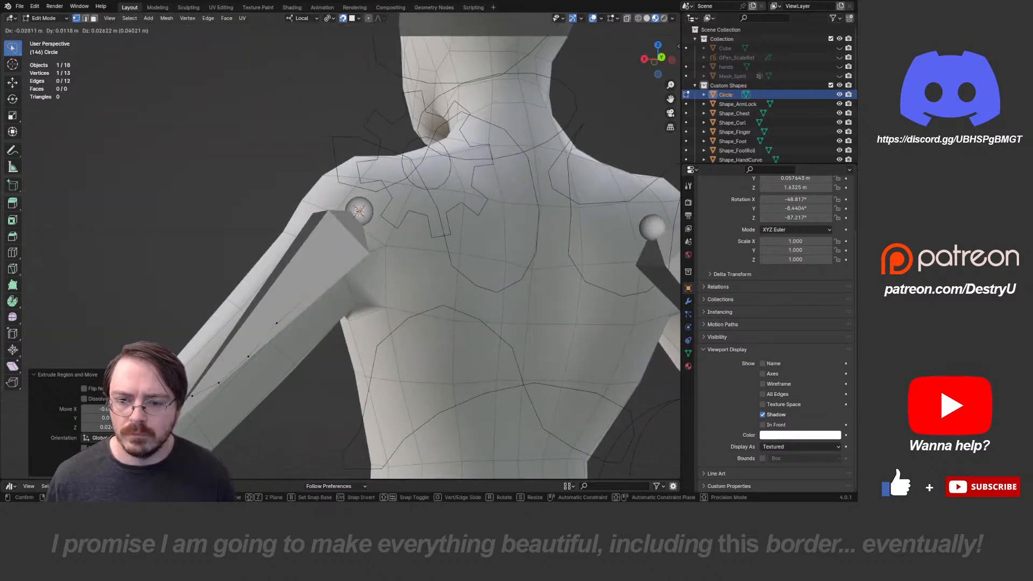
click(313, 285)
key(e)
click(324, 242)
key(e)
click(316, 217)
key(e)
- Adjust the last vertex at the shoulder, extrude one more, and close the upper-arm outline with a connecting edge
middle_drag(317, 217, 452, 198)
right_click(313, 217)
key(g)
click(314, 212)
key(e)
click(347, 231)
shift+click(368, 218)
key(f)
key(alt+a)
scroll(368, 218, down, 3)
key(Tab)
click(380, 269)
middle_drag(380, 269, 285, 271)
key(Tab)
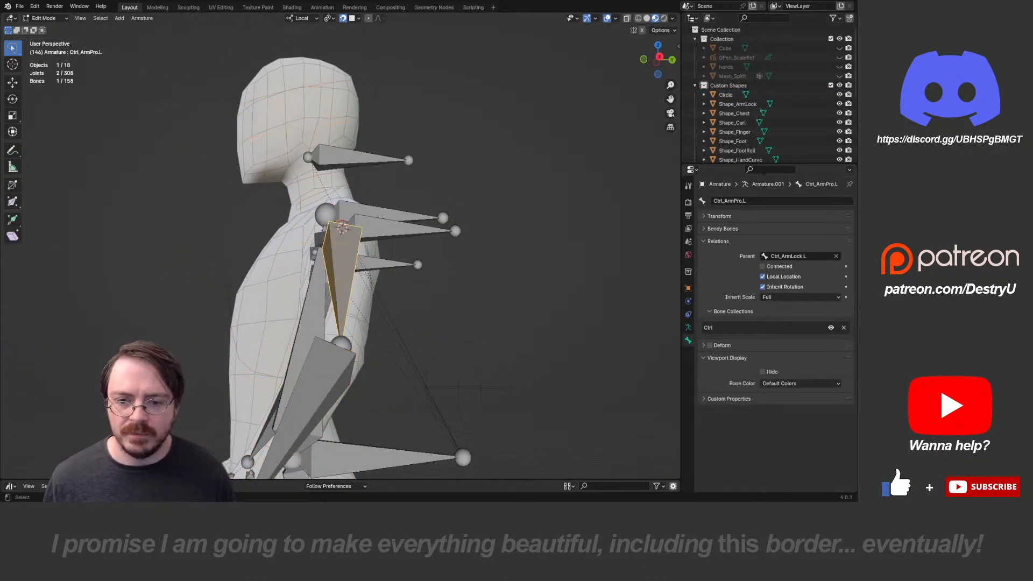
key(Tab)
key(alt+a)
click(286, 280)
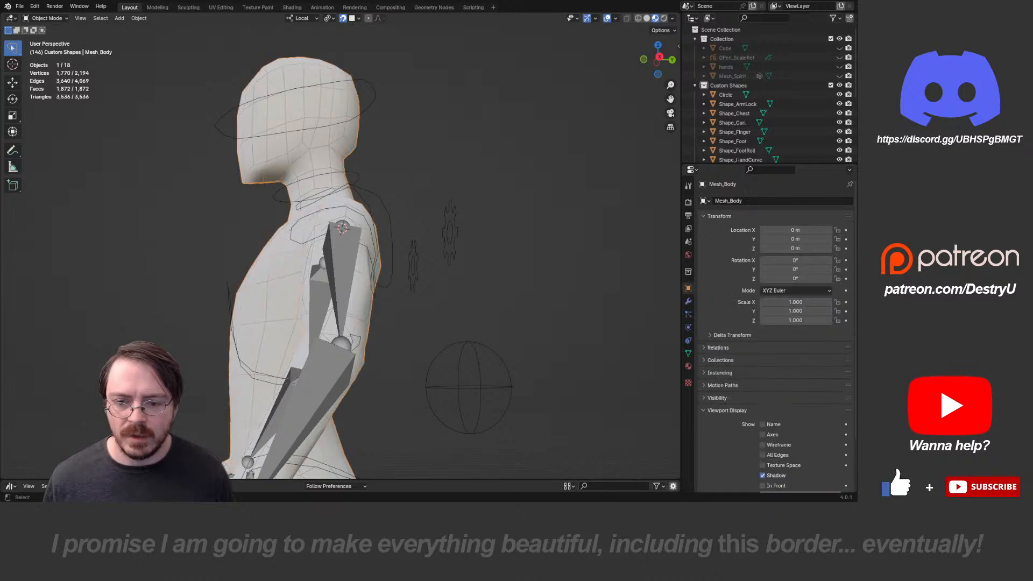
- Scale up the whole Circle outline and shift it so that it sits around the left upper arm
click(304, 295)
mouse_move(304, 295)
middle_down()
mouse_move(398, 288)
mouse_move(313, 295)
mouse_move(323, 293)
middle_up()
key(Tab)
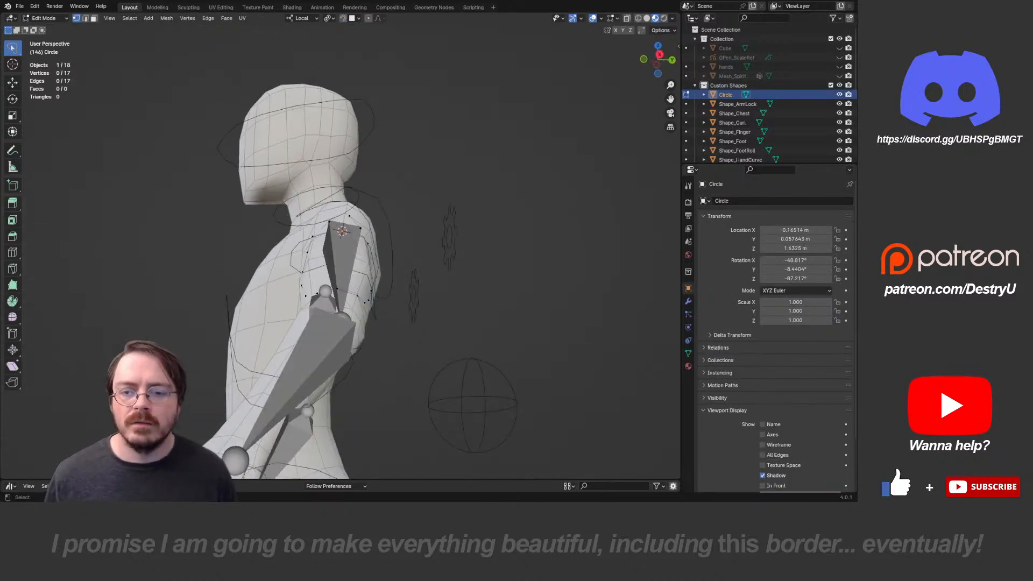
key(a)
key(s)
click(473, 222)
key(g)
click(471, 224)
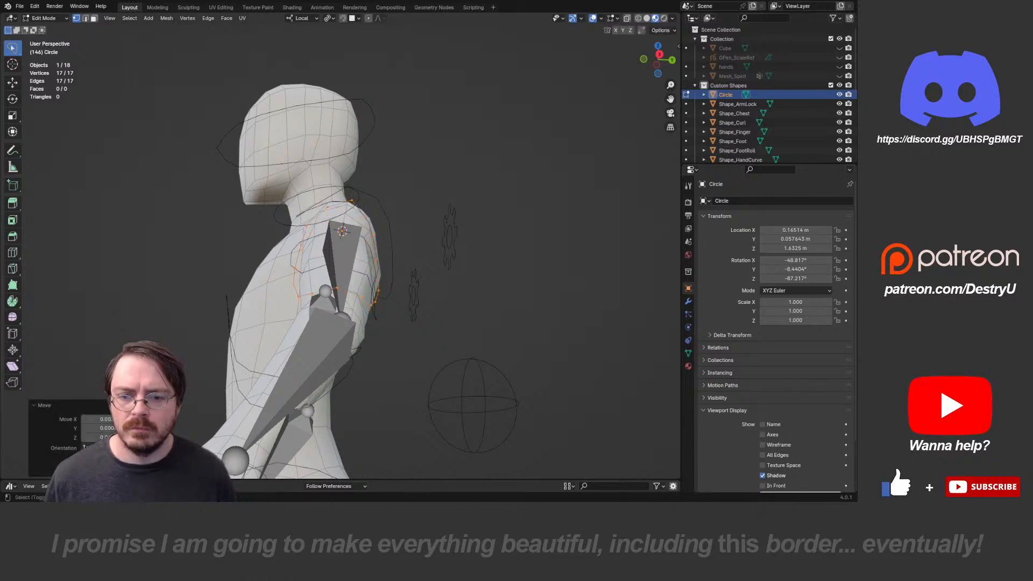
- Assign the Circle mesh as the custom shape of the left upper-arm bone Ctrl_ArmPro.L in Pose Mode
middle_drag(471, 223, 578, 223)
click(505, 203)
key(ctrl+Tab)
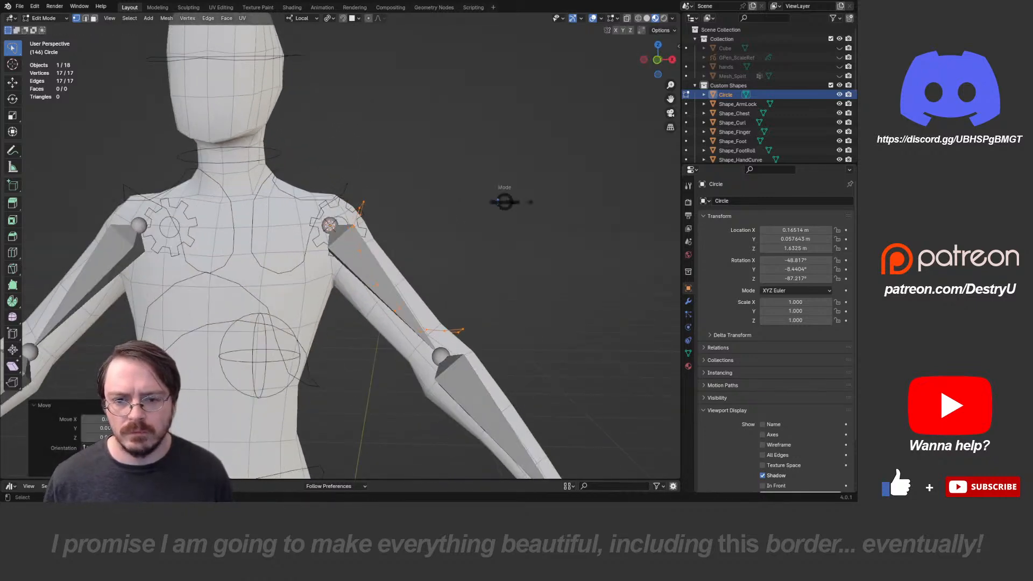
middle_drag(498, 203, 449, 208)
click(417, 218)
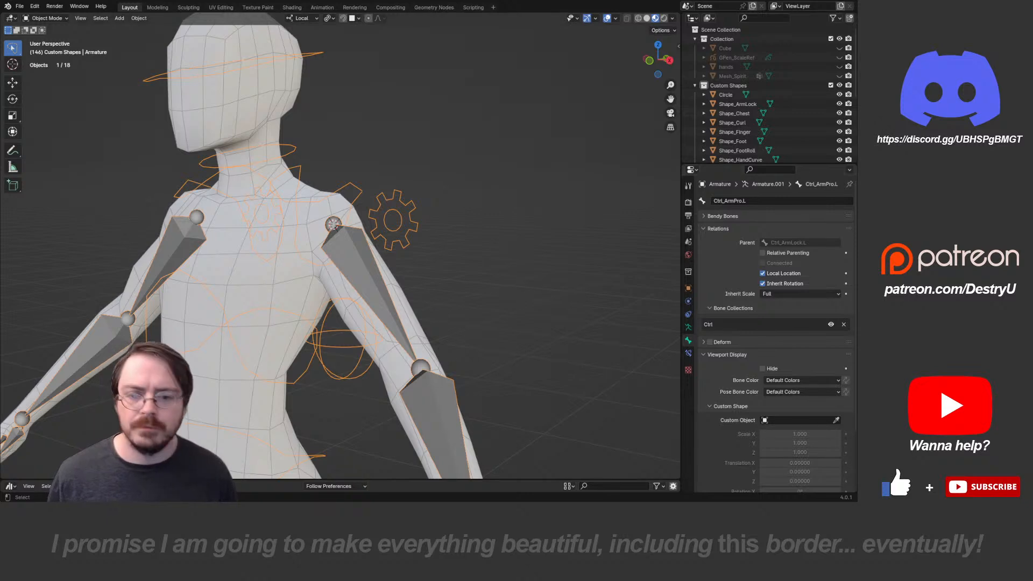
key(ctrl+Tab)
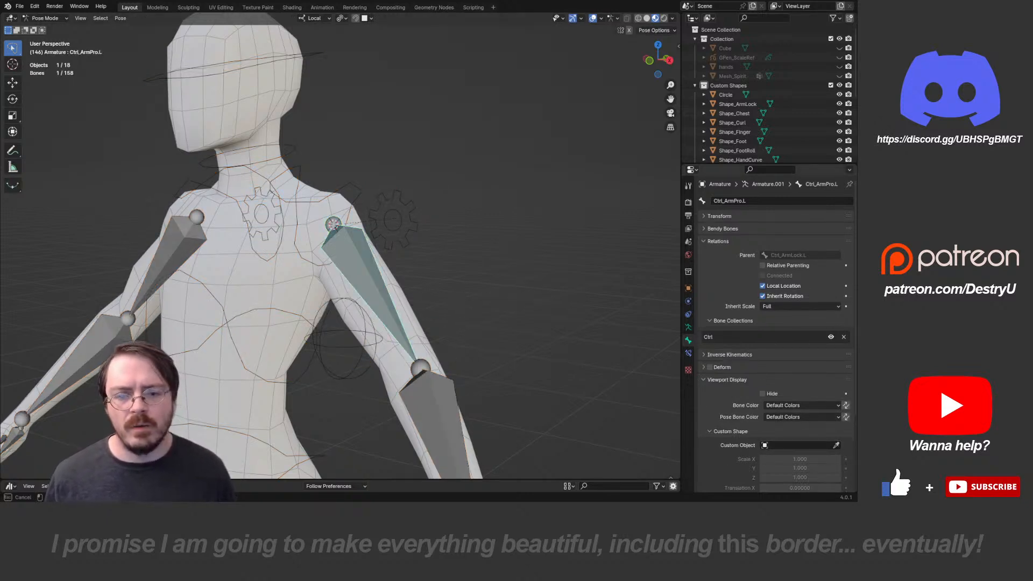
click(441, 339)
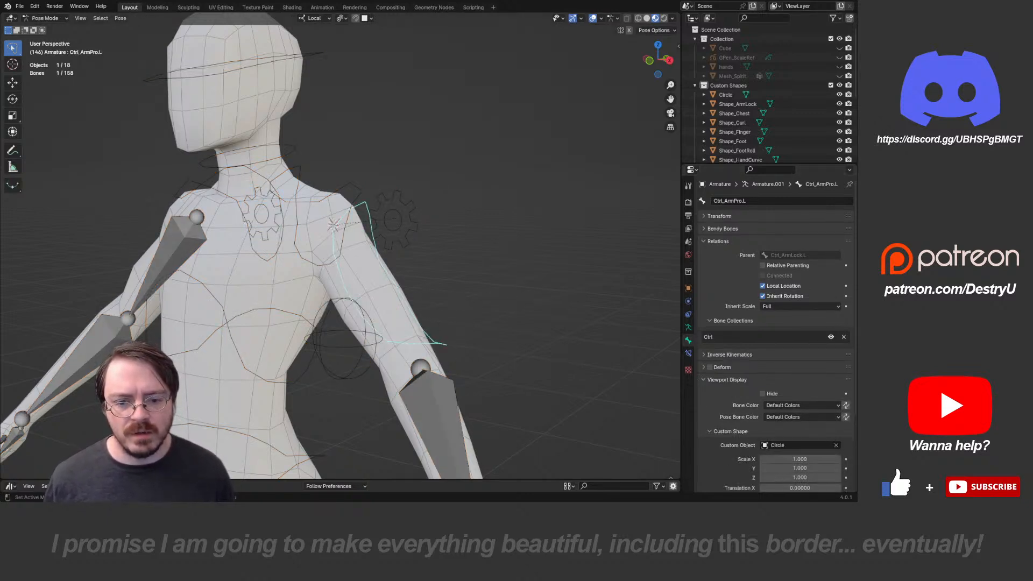
- Assign Circle as the custom shape of Ctrl_ArmPro.R and mirror it by setting its Scale X to -1
middle_drag(441, 339, 365, 345)
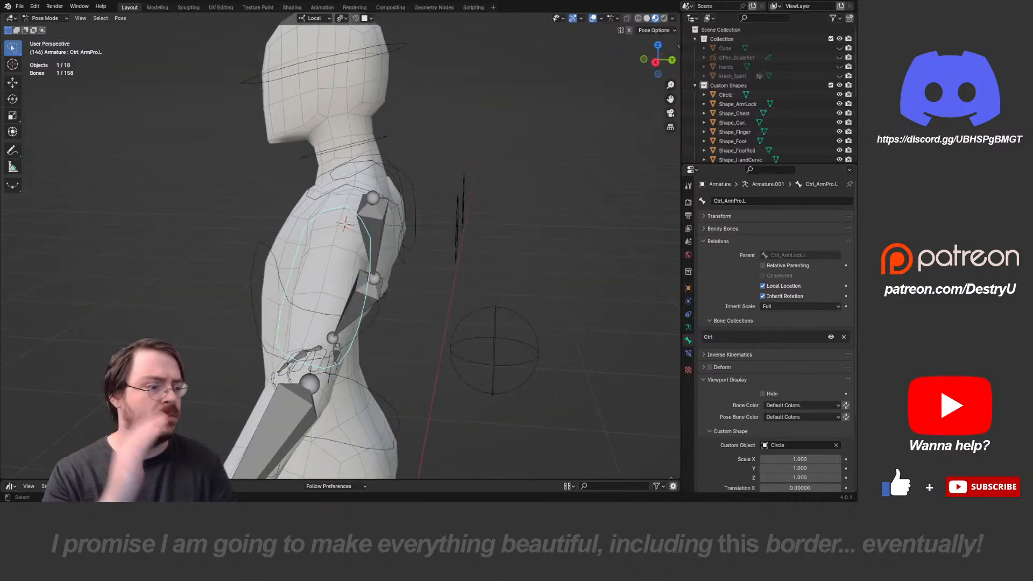
shift+middle_drag(365, 344, 415, 318)
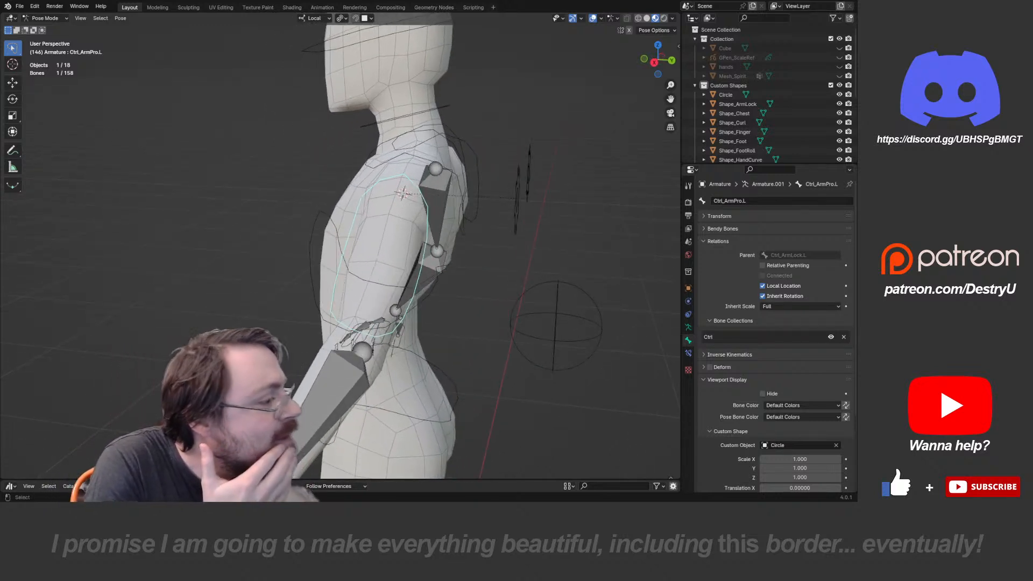
middle_drag(377, 312, 522, 264)
scroll(775, 377, down, 4)
scroll(409, 243, down, 3)
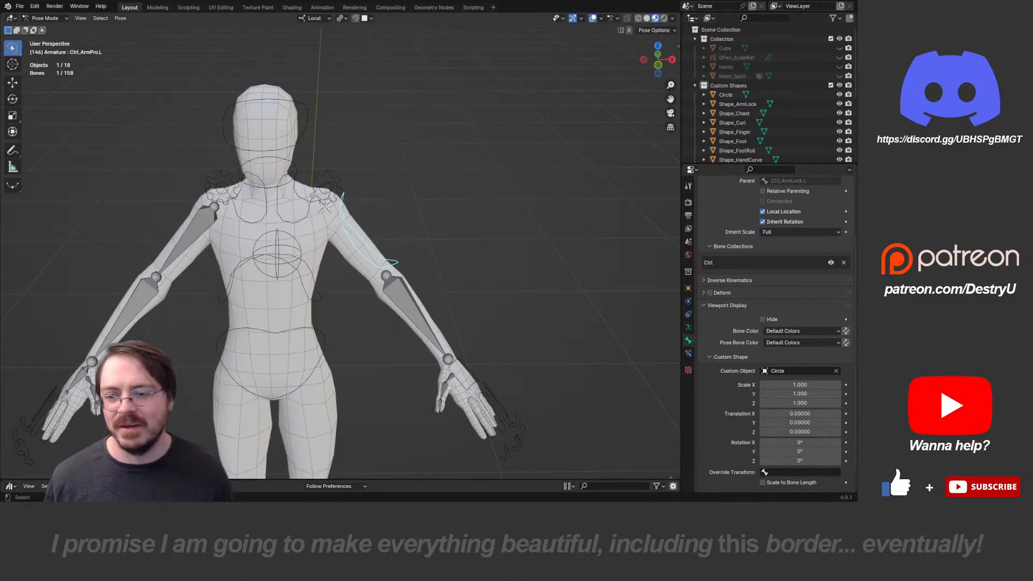
click(192, 236)
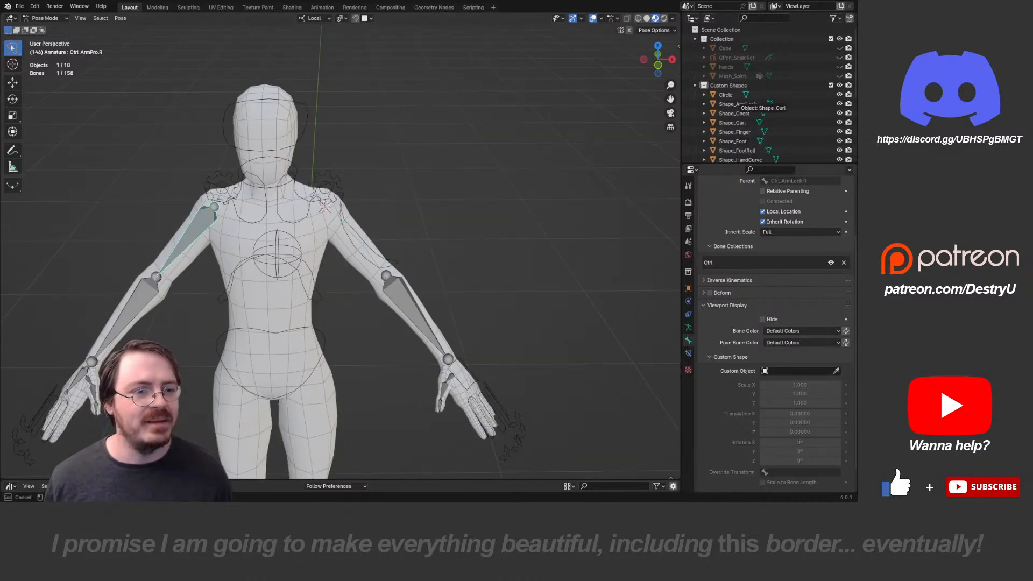
click(726, 92)
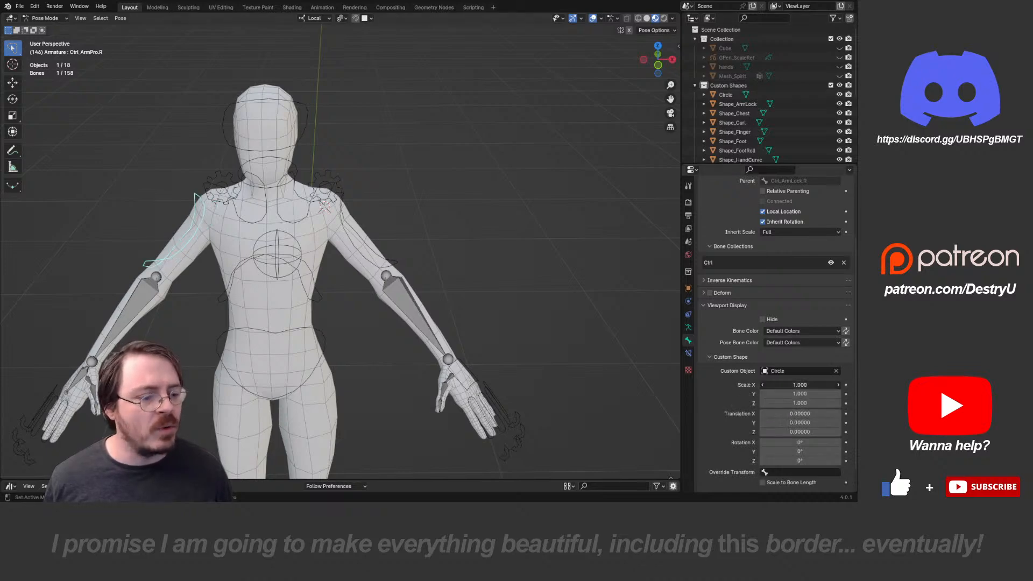
text(1)
key(Return)
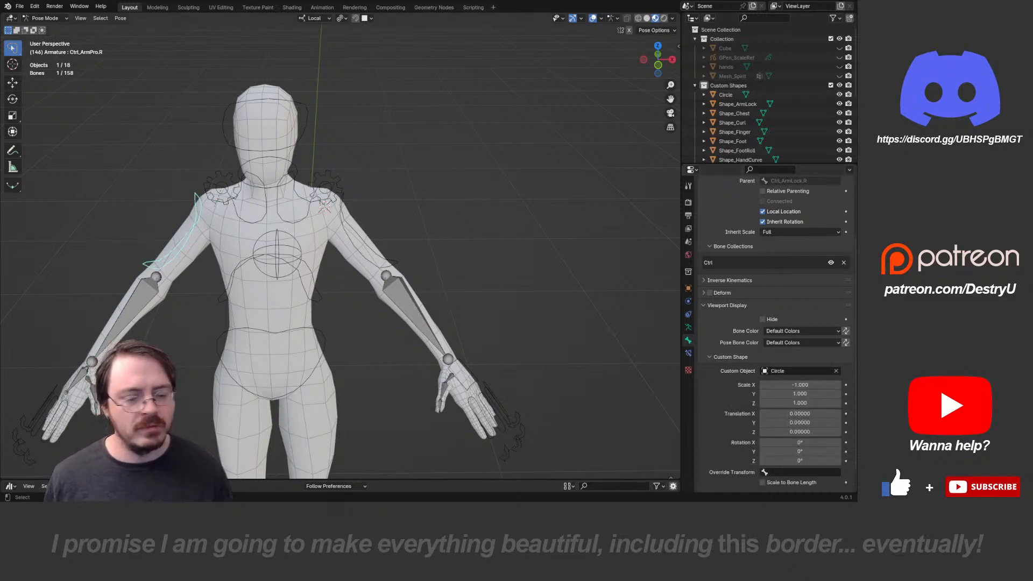
middle_drag(334, 258, 667, 253)
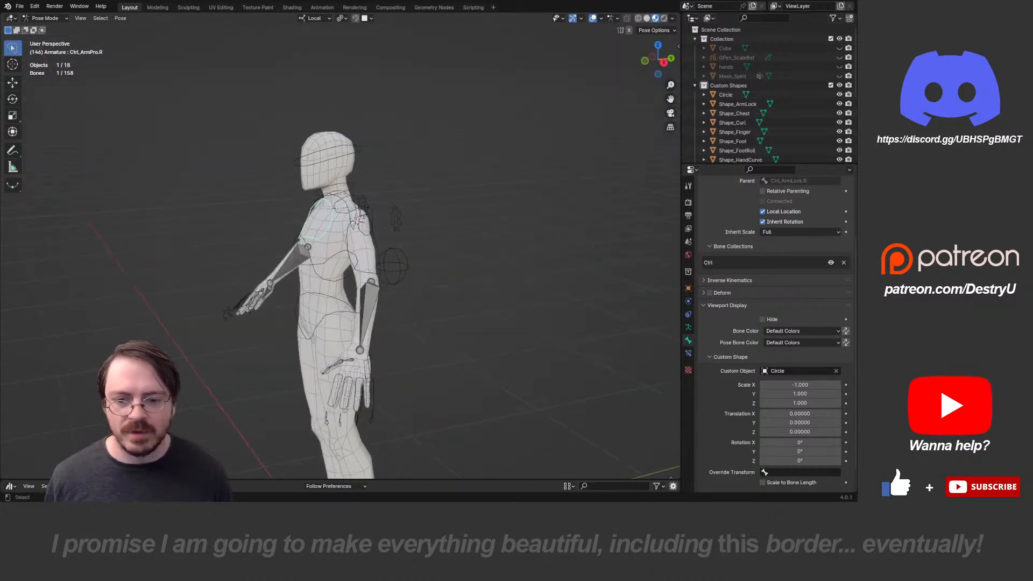
key(ctrl+Tab)
shift+middle_drag(345, 280, 437, 205)
click(291, 242)
scroll(345, 242, up, 3)
click(401, 242)
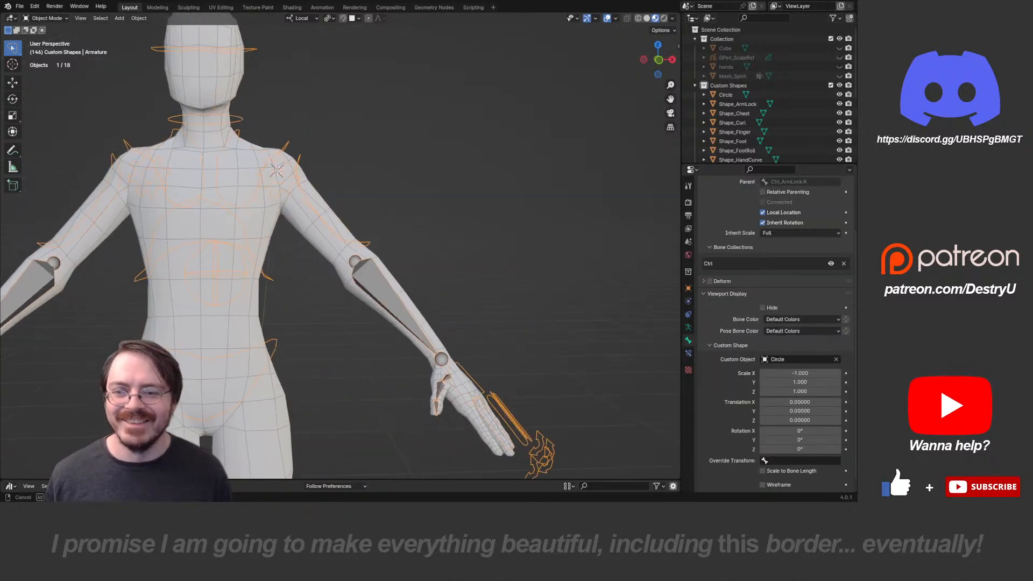
scroll(345, 246, down, 3)
scroll(344, 246, up, 2)
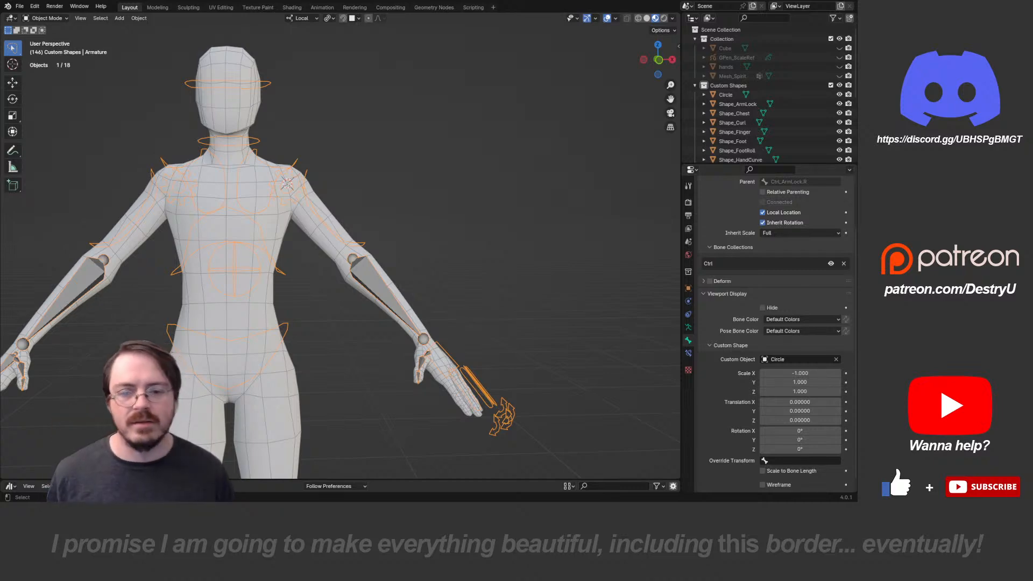
middle_drag(409, 285, 324, 312)
scroll(324, 312, up, 3)
key(Tab)
click(324, 365)
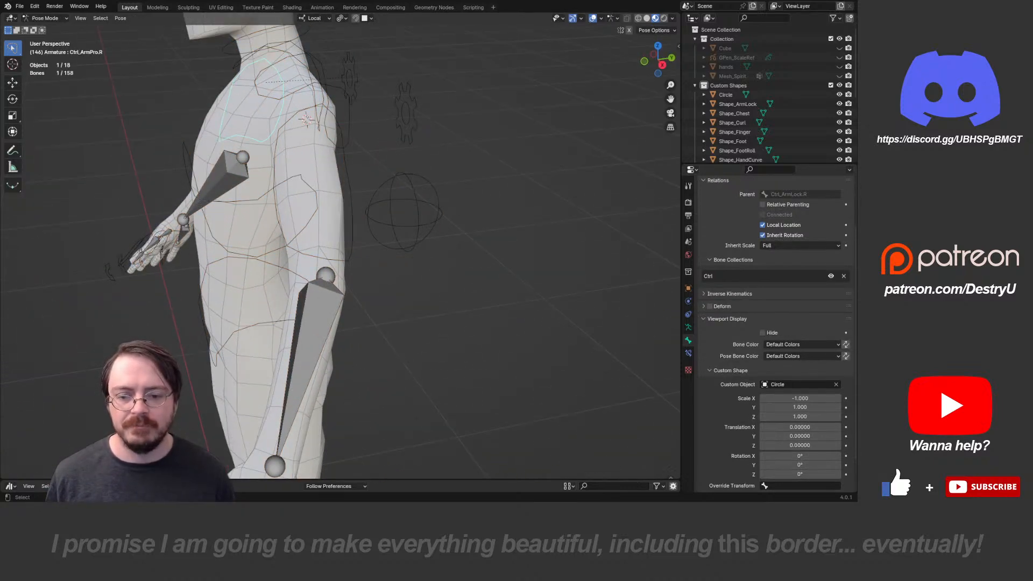
- Place the 3D cursor at the head of the left forearm bone Ctrl_ArmDis.L, oriented to match the bone
click(317, 334)
key(shift+KP_7)
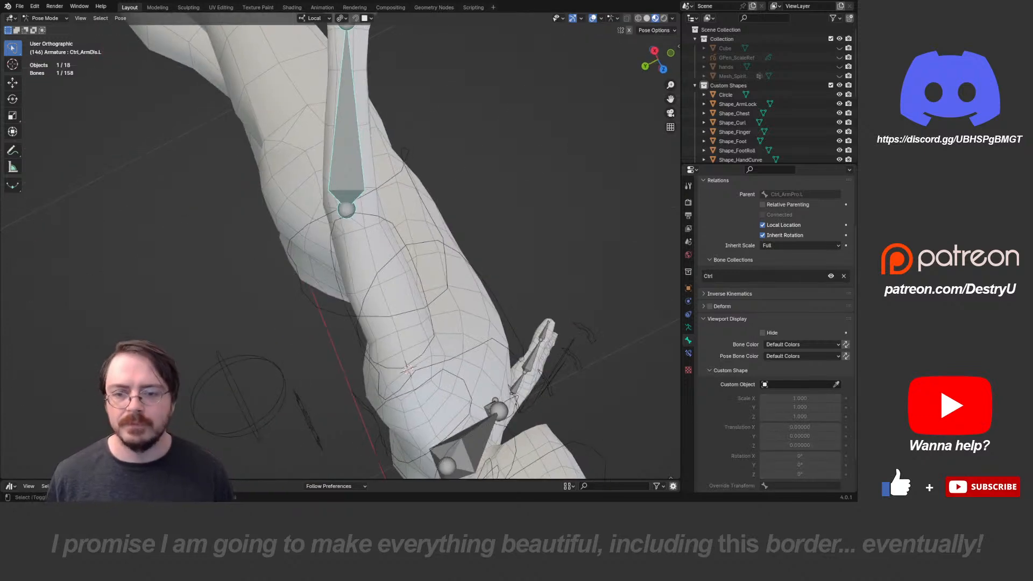
shift+right_drag(433, 149, 431, 147)
key(shift+s)
click(431, 200)
shift+middle_drag(431, 200, 427, 262)
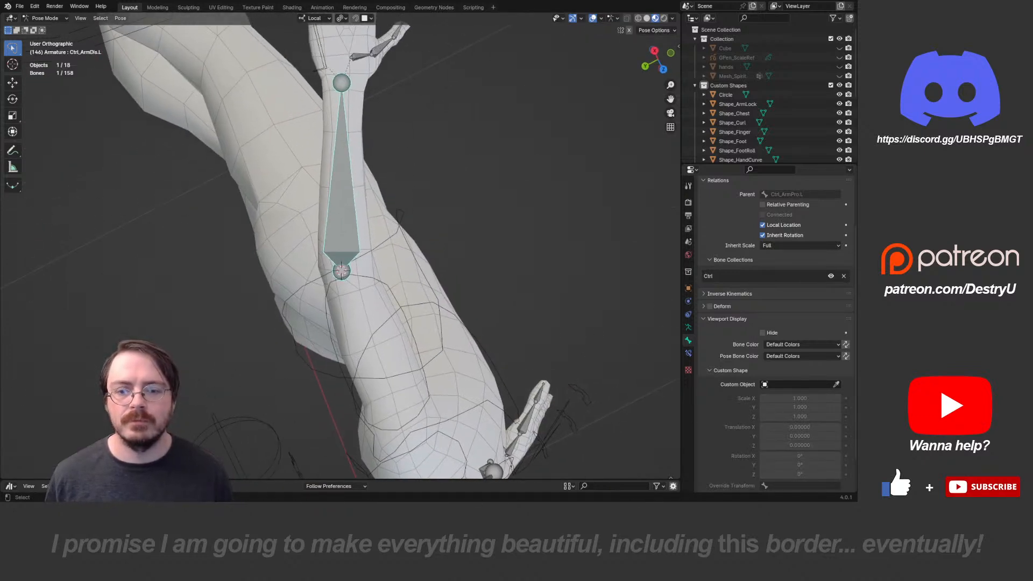
- Add a cube mesh in Object Mode at the left forearm bone and align it to the 3D cursor
key(Tab)
click(352, 245)
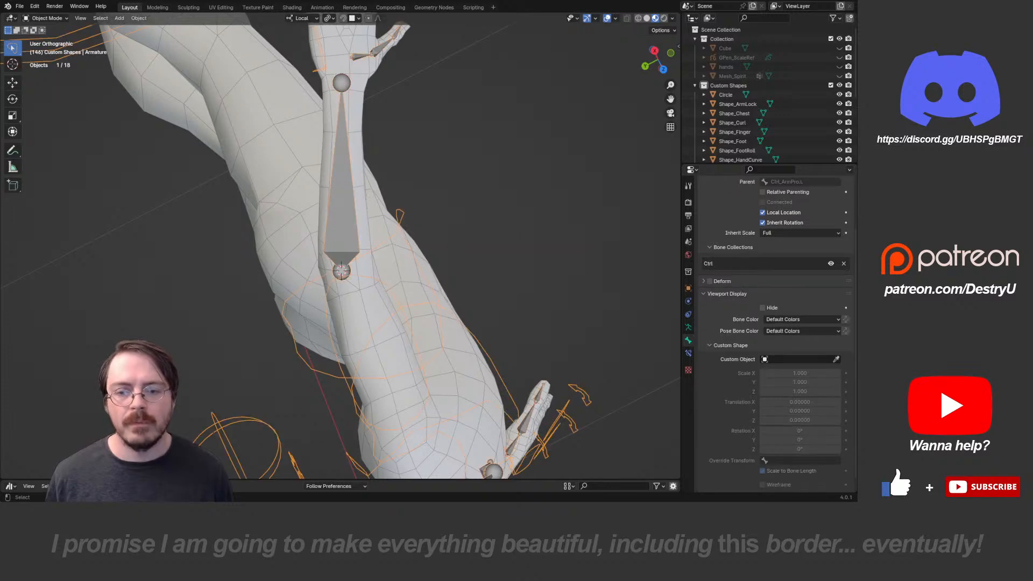
middle_drag(353, 244, 264, 224)
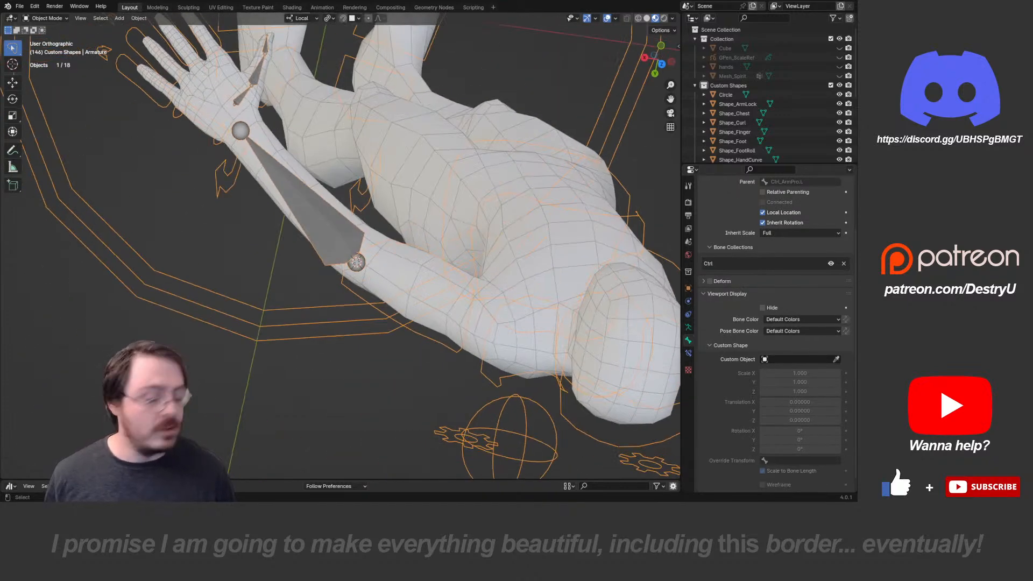
key(KP_1)
scroll(340, 245, down, 4)
middle_drag(340, 246, 282, 253)
scroll(377, 258, up, 4)
middle_drag(340, 227, 341, 227)
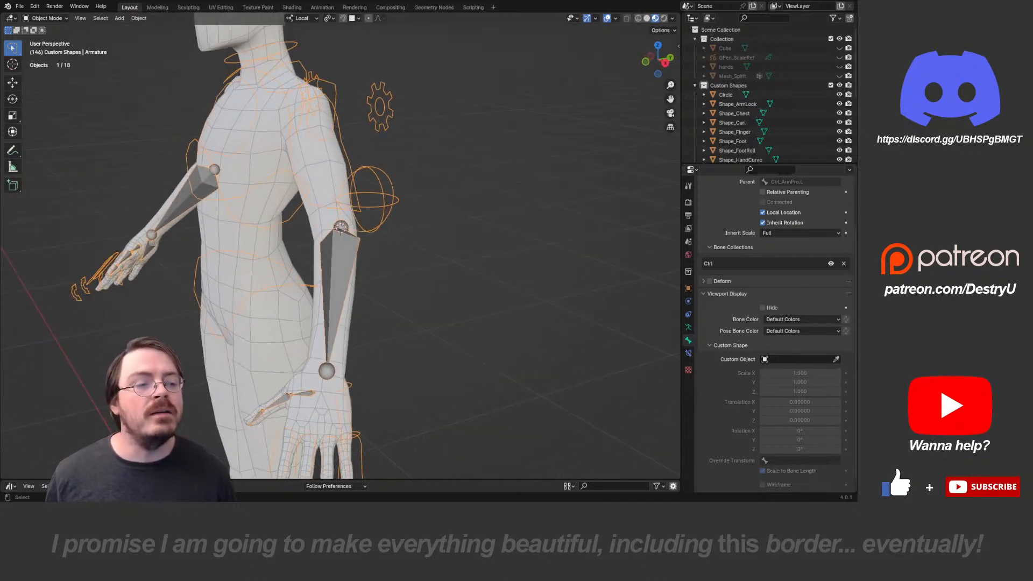
key(shift+a)
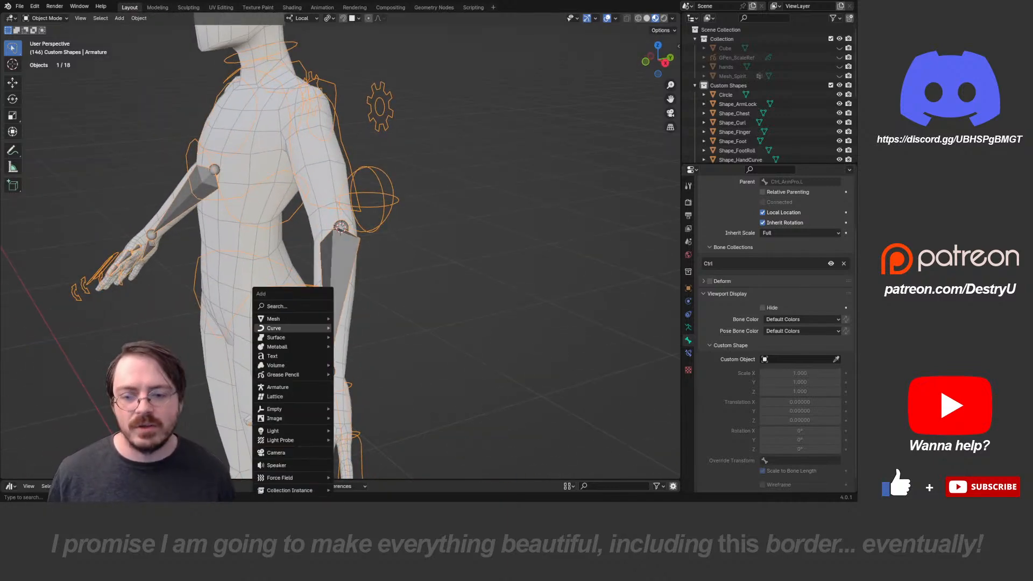
mouse_move(286, 328)
key(ctrl+Tab)
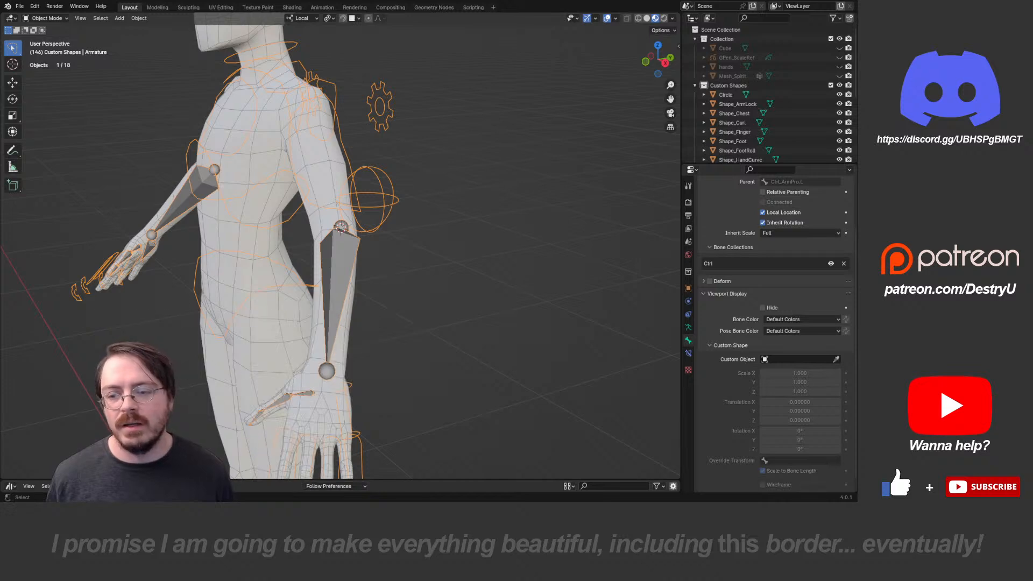
key(shift+a)
click(382, 300)
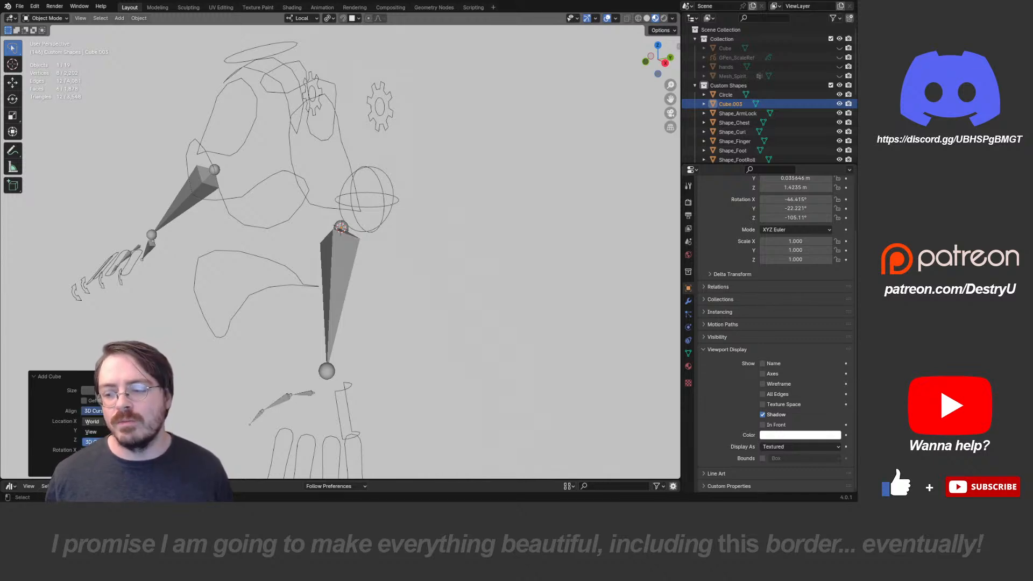
- Empty the new cube mesh in Edit Mode by deleting all of its vertices
middle_drag(339, 311, 357, 302)
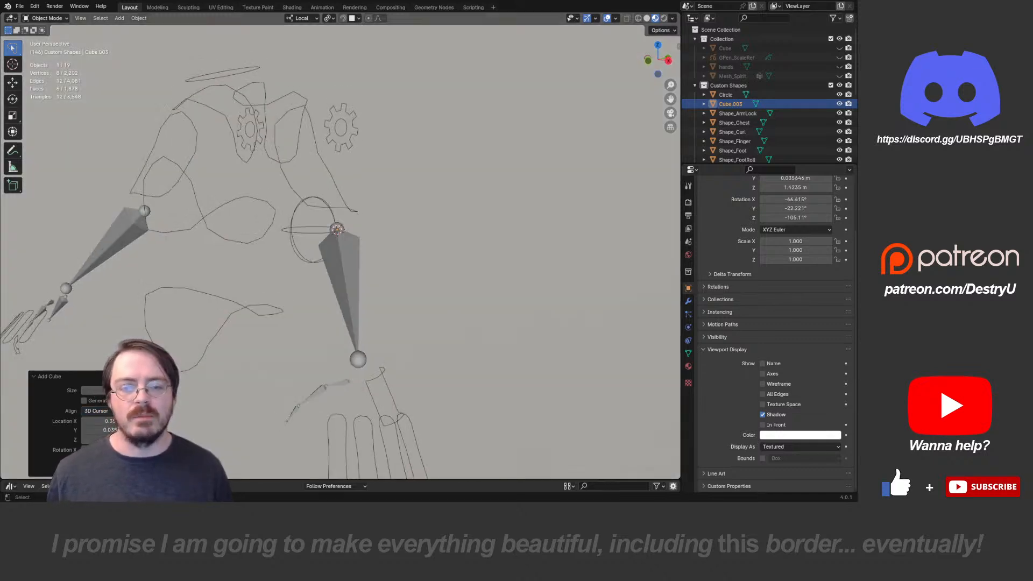
scroll(358, 302, down, 8)
key(ctrl+Tab)
key(Escape)
key(ctrl+Tab)
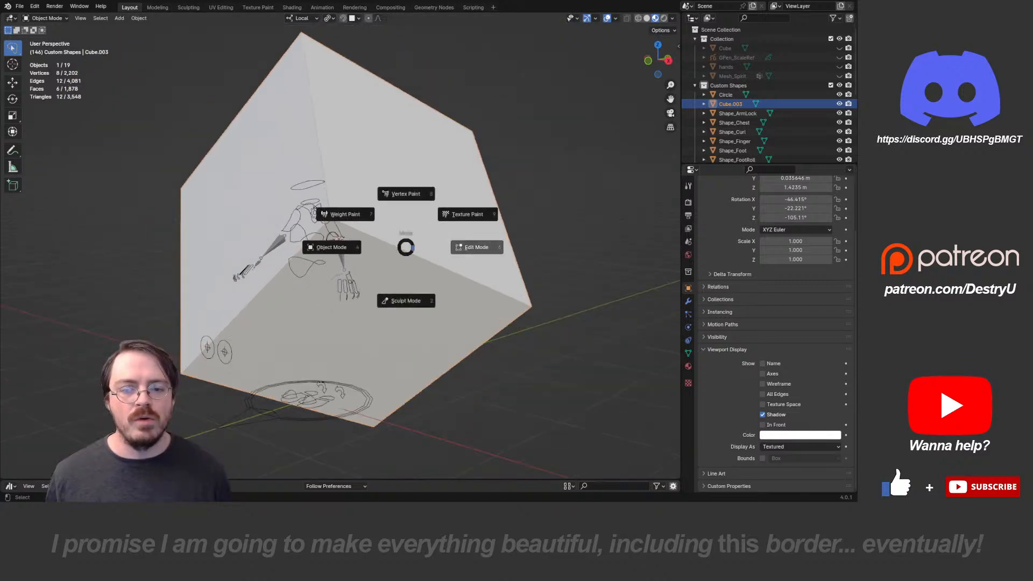
click(481, 247)
key(x)
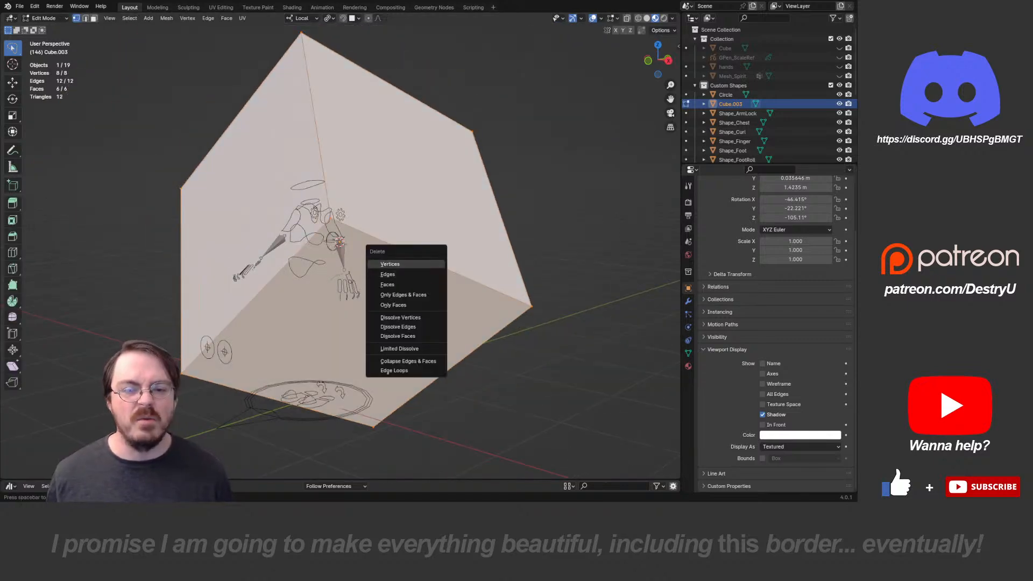
click(396, 262)
- Turn on snapping, add a single vertex near the left elbow, and move it onto the arm surface
scroll(339, 240, up, 5)
scroll(337, 234, up, 3)
middle_drag(338, 235, 274, 218)
scroll(350, 231, down, 1)
scroll(345, 237, up, 1)
key(shift+Tab)
scroll(344, 236, up, 3)
ctrl+right_click(371, 242)
middle_drag(371, 242, 340, 180)
key(g)
click(359, 242)
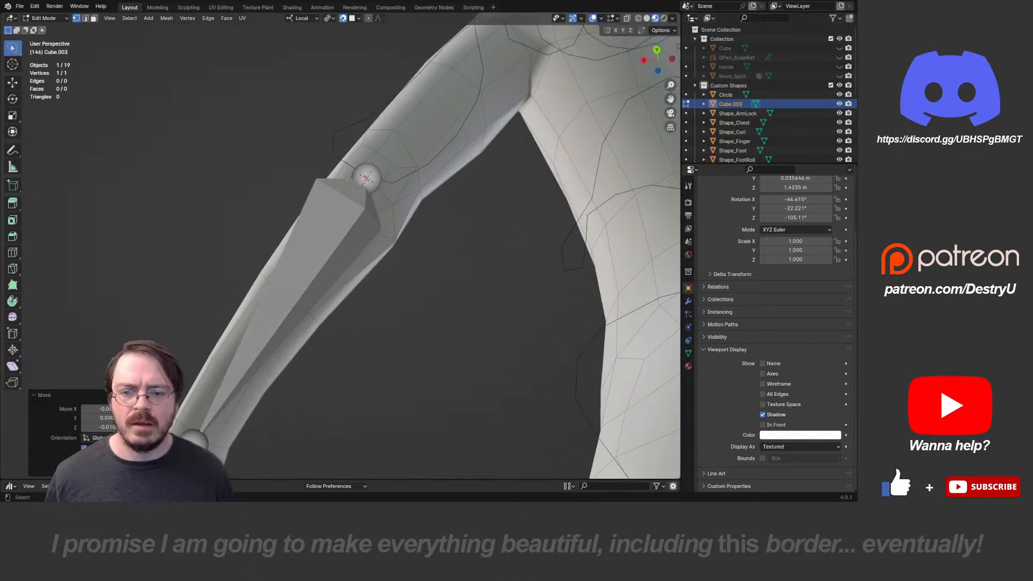
- Extrude a chain of vertices from the starting vertex around the left elbow and onto one side of the forearm
key(e)
click(361, 201)
key(e)
click(368, 252)
key(e)
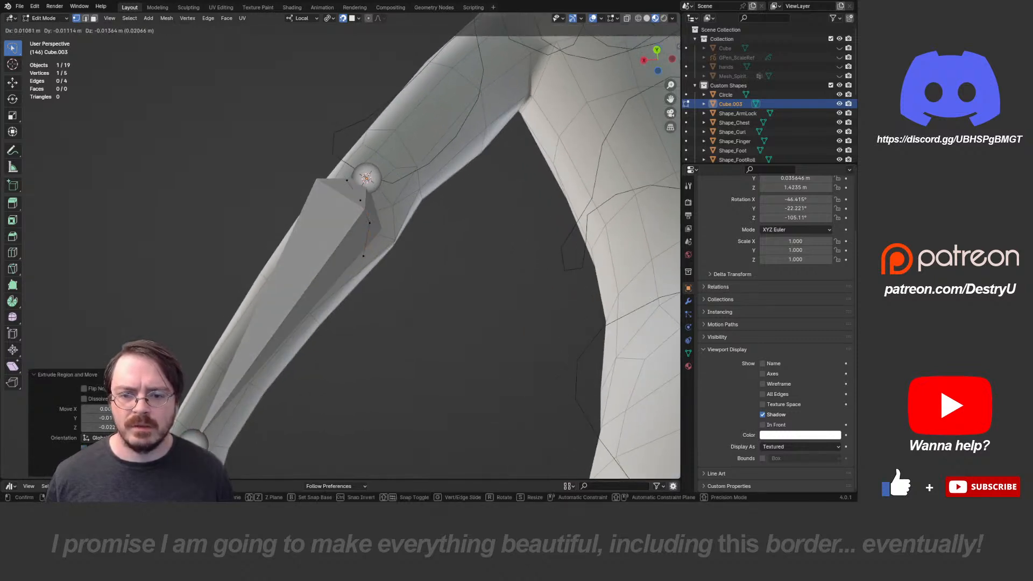
click(359, 278)
key(e)
click(338, 299)
- Continue extruding the vertex chain down the same side of the left forearm to just above the wrist
middle_drag(338, 299, 317, 189)
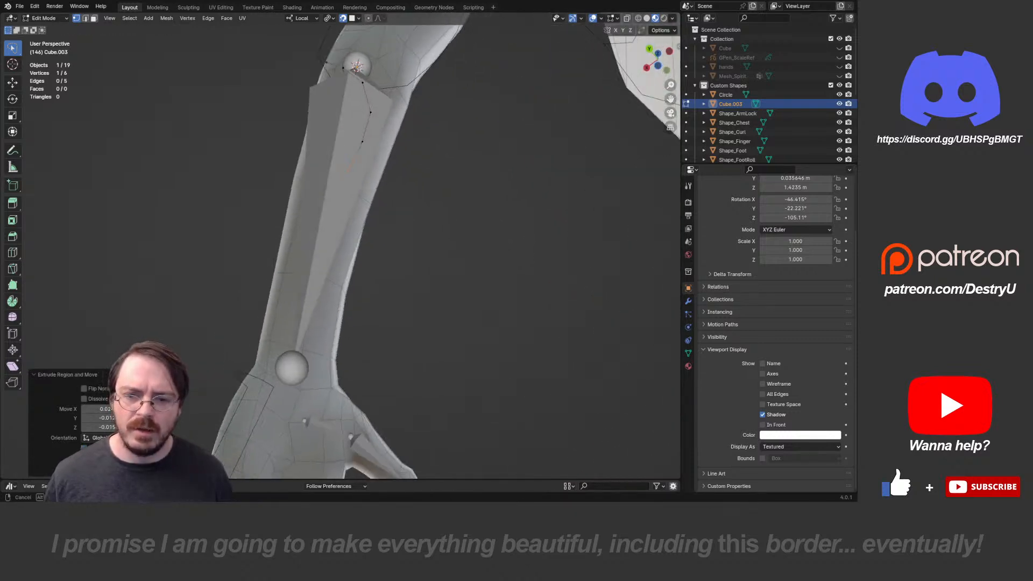
key(e)
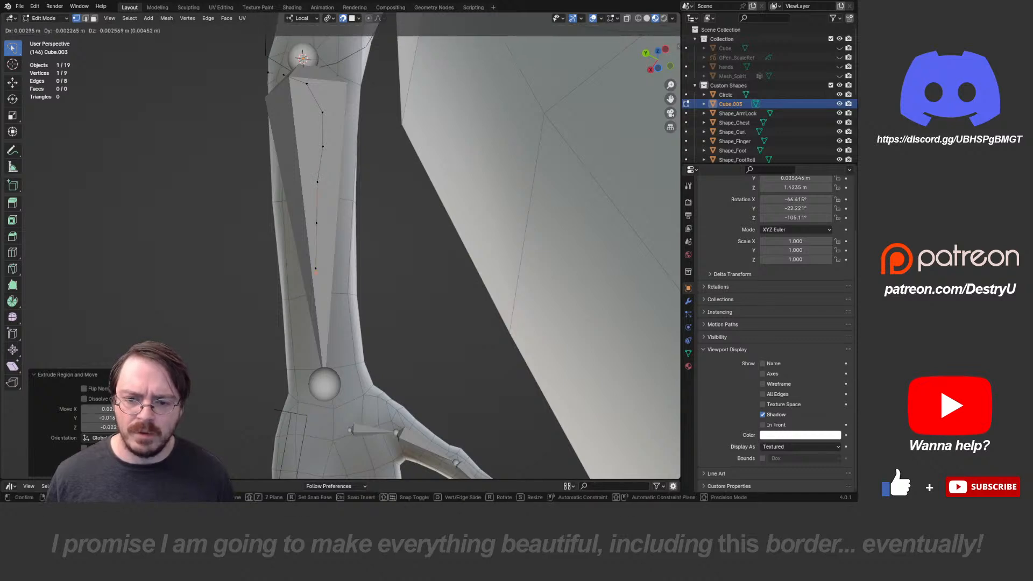
click(321, 304)
key(e)
click(324, 351)
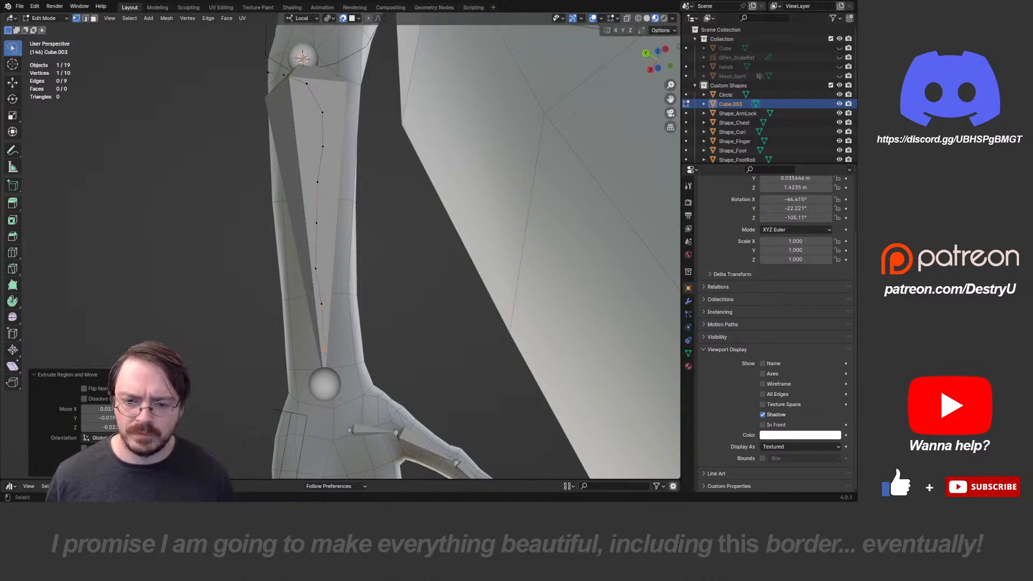
- Adjust the positions of the last two vertices of the chain near the left wrist
click(321, 304)
key(g)
click(318, 308)
click(324, 351)
key(g)
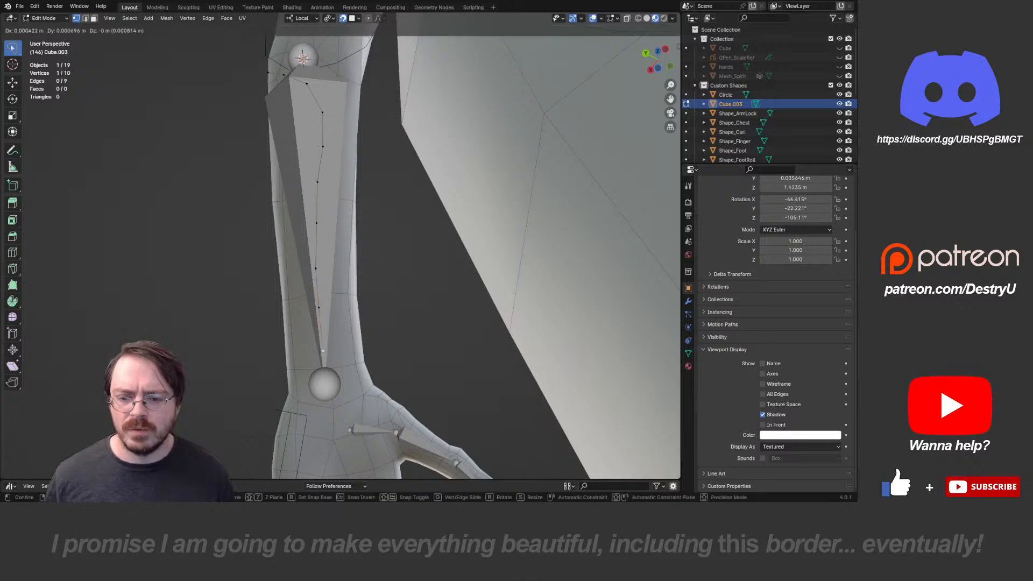
click(324, 352)
- Extrude the outline across the back of the left wrist and start it up the opposite side of the forearm
middle_drag(324, 351, 362, 357)
key(e)
click(270, 352)
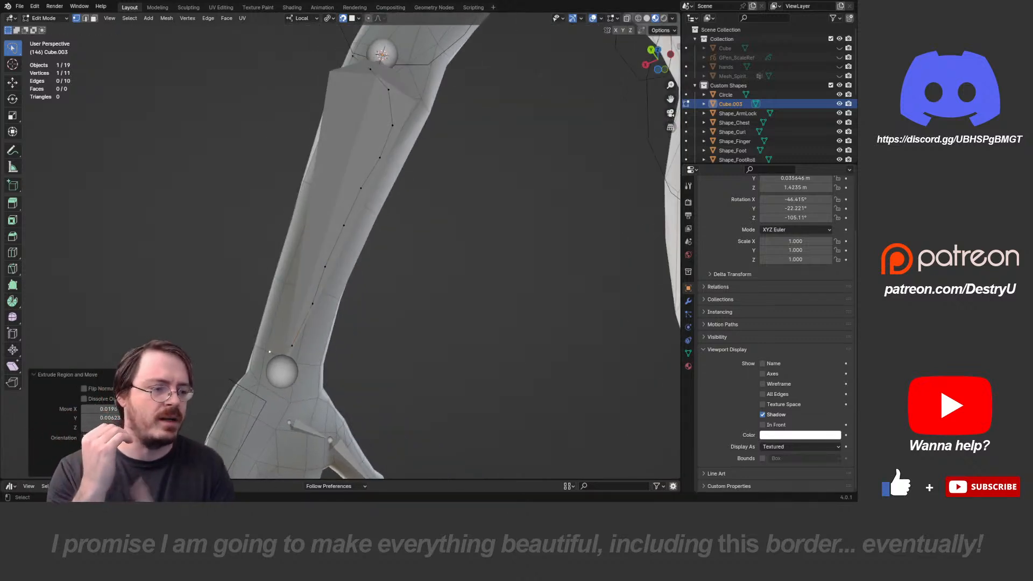
scroll(270, 352, up, 1)
middle_drag(269, 352, 344, 376)
key(e)
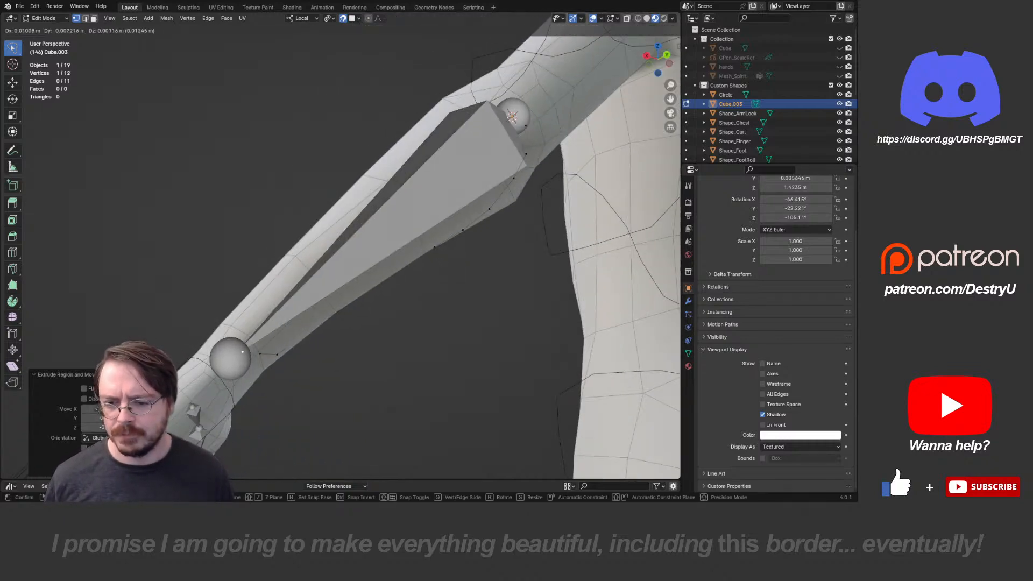
click(244, 342)
key(e)
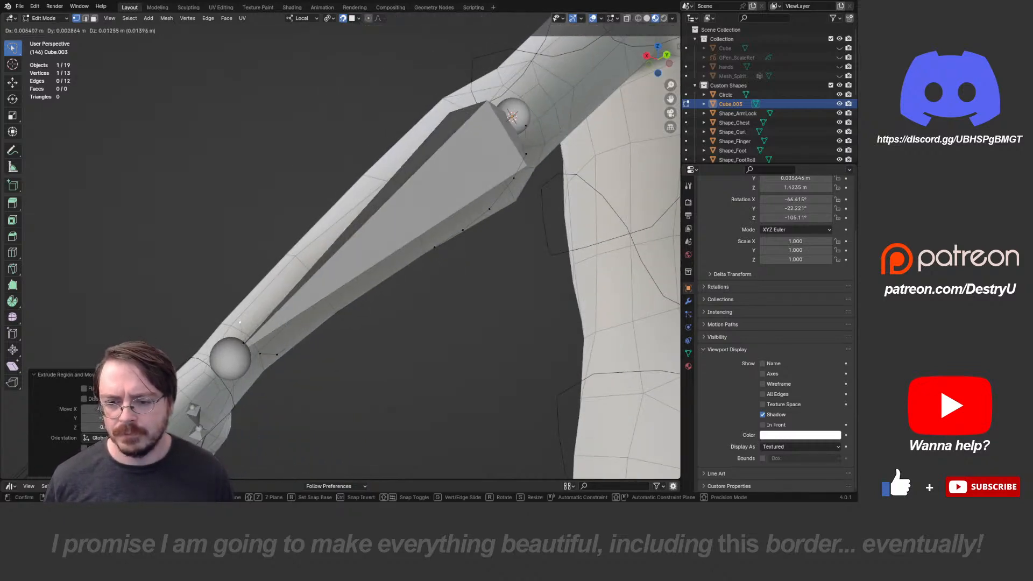
click(248, 301)
- Extrude vertices up the opposite side of the left forearm towards the elbow, keeping them on the arm surface
middle_drag(248, 300, 289, 324)
key(e)
click(297, 319)
key(e)
click(353, 261)
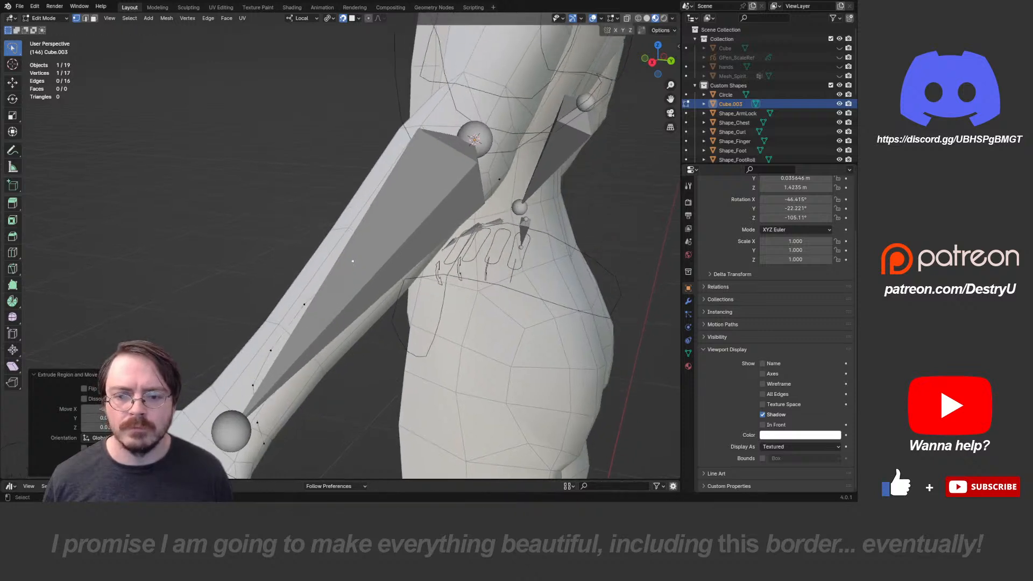
key(g)
click(351, 255)
key(e)
click(386, 214)
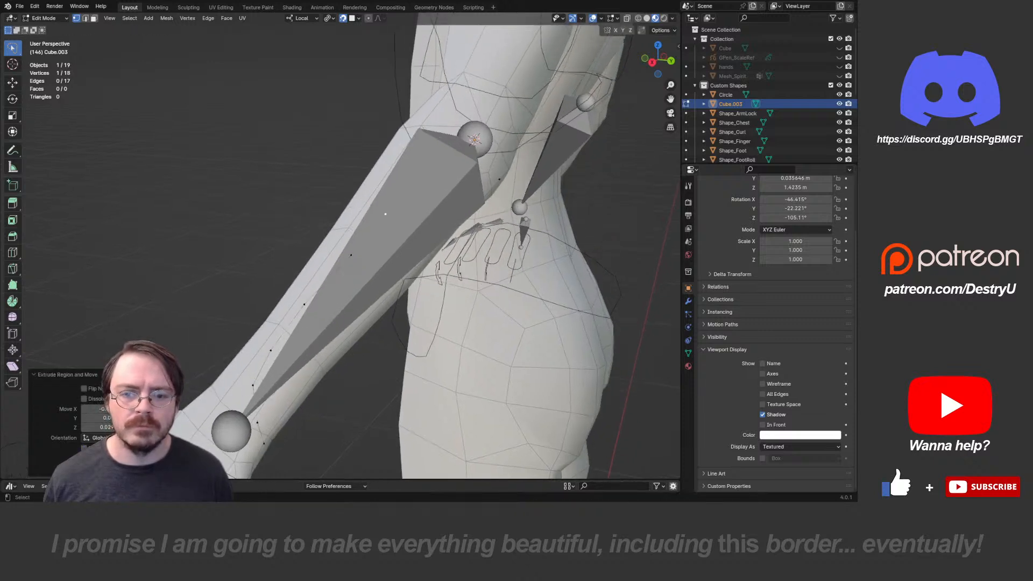
- Extrude the final vertices around the left elbow and close the forearm outline into a loop
key(e)
click(429, 186)
middle_drag(429, 186, 378, 186)
key(e)
click(437, 179)
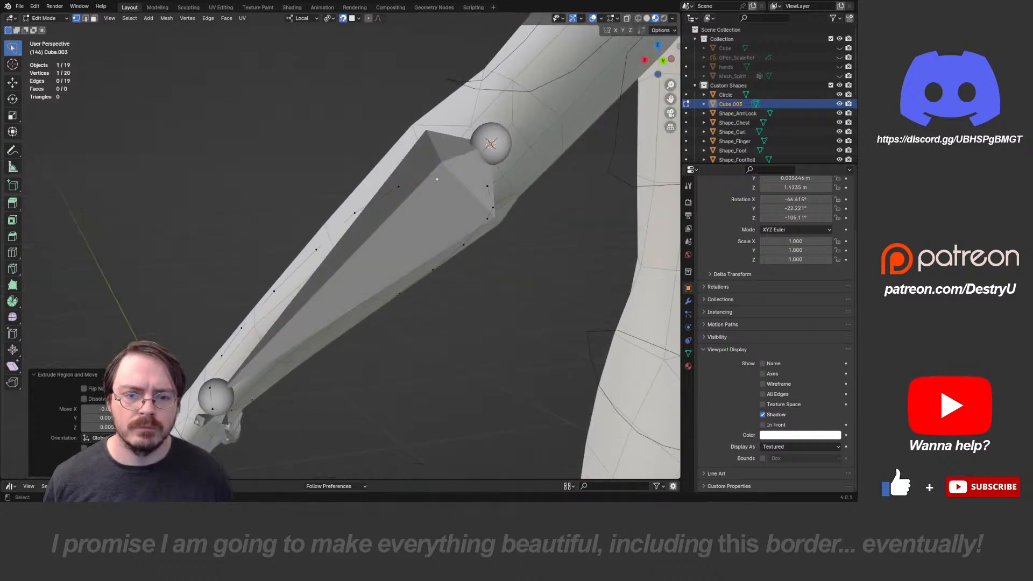
key(e)
click(487, 186)
drag(477, 175, 499, 196)
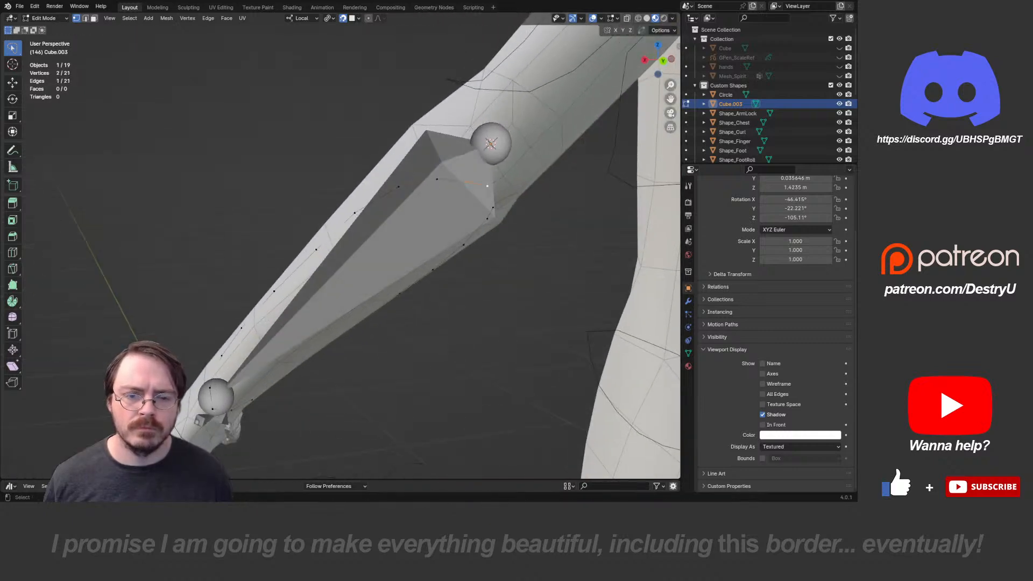
- Reposition the outline's vertices around the left elbow to smooth the curve
key(g)
click(466, 174)
click(437, 179)
key(g)
click(435, 173)
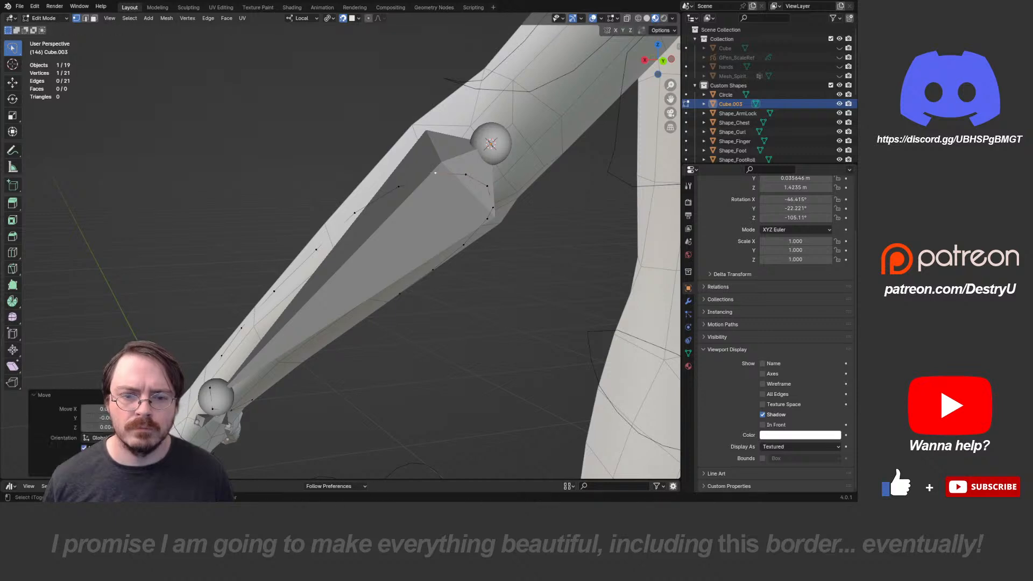
click(399, 187)
key(g)
click(399, 179)
middle_drag(398, 179, 502, 232)
scroll(394, 121, down, 2)
click(433, 173)
key(g)
click(432, 172)
- In the armature's Pose Mode, assign Circle as the custom shape of Ctrl_ArmDis.L and disable Scale to Bone Length
key(Tab)
click(379, 221)
key(ctrl+Tab)
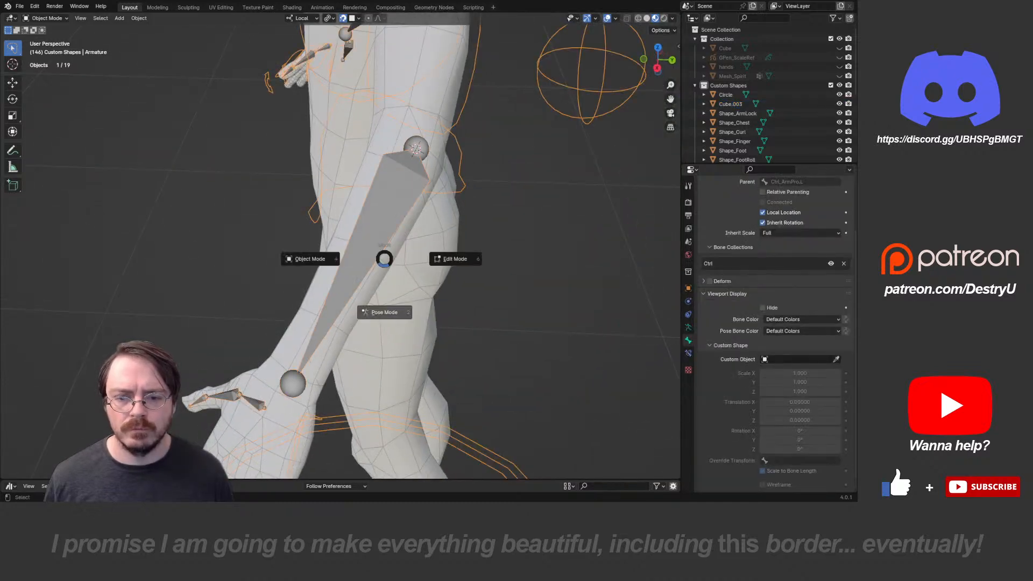
click(385, 312)
middle_drag(384, 312, 458, 285)
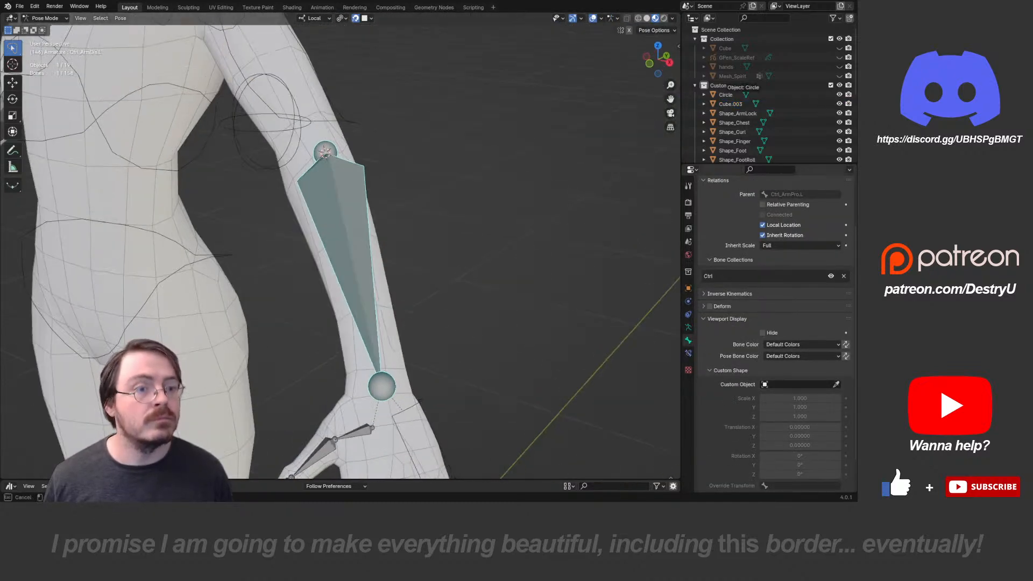
drag(724, 87, 799, 385)
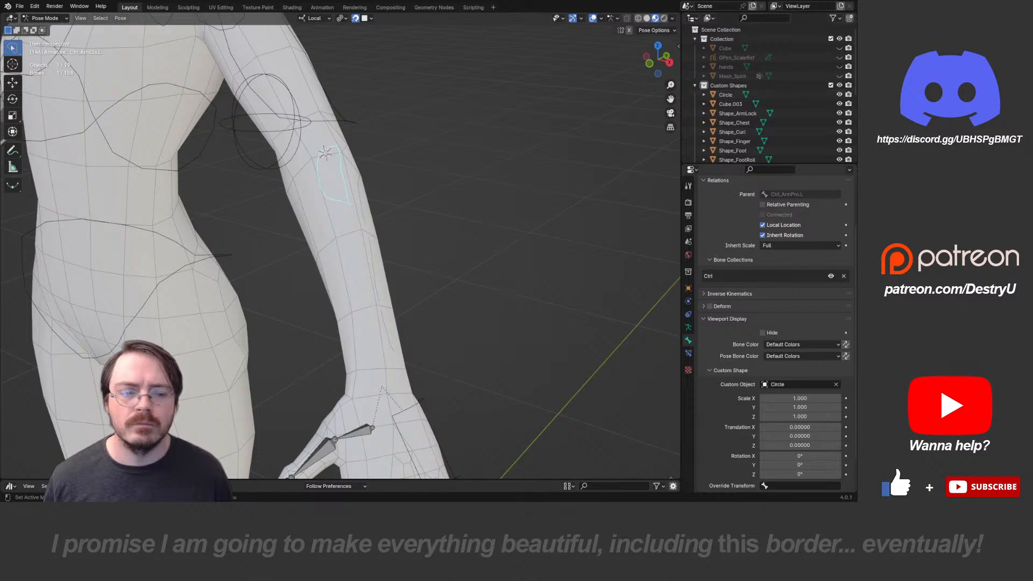
scroll(799, 384, down, 2)
middle_drag(462, 258, 362, 202)
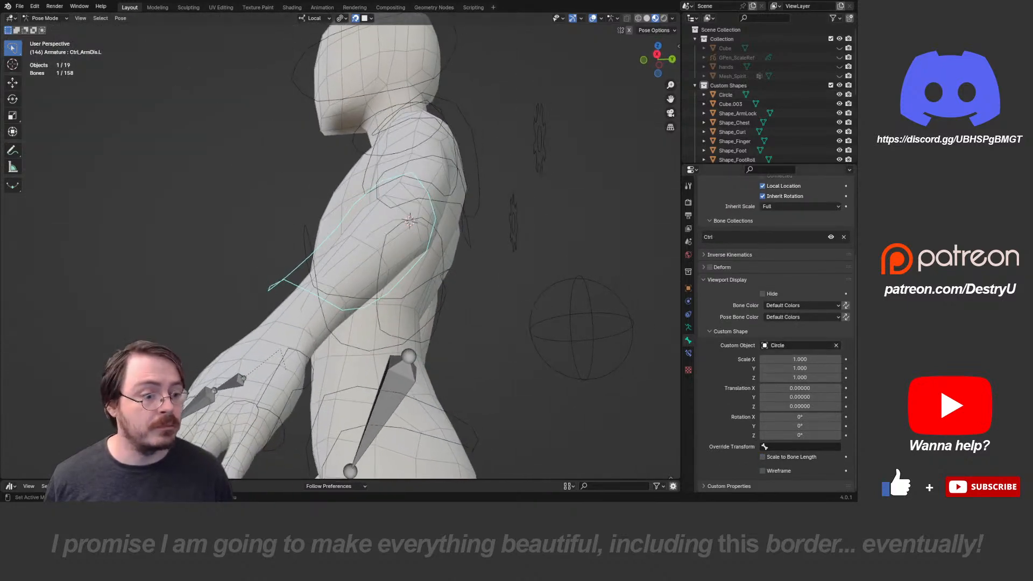
- Replace the custom shape of Ctrl_ArmDis.L with the new outline Cube.003
click(836, 346)
click(836, 346)
click(410, 220)
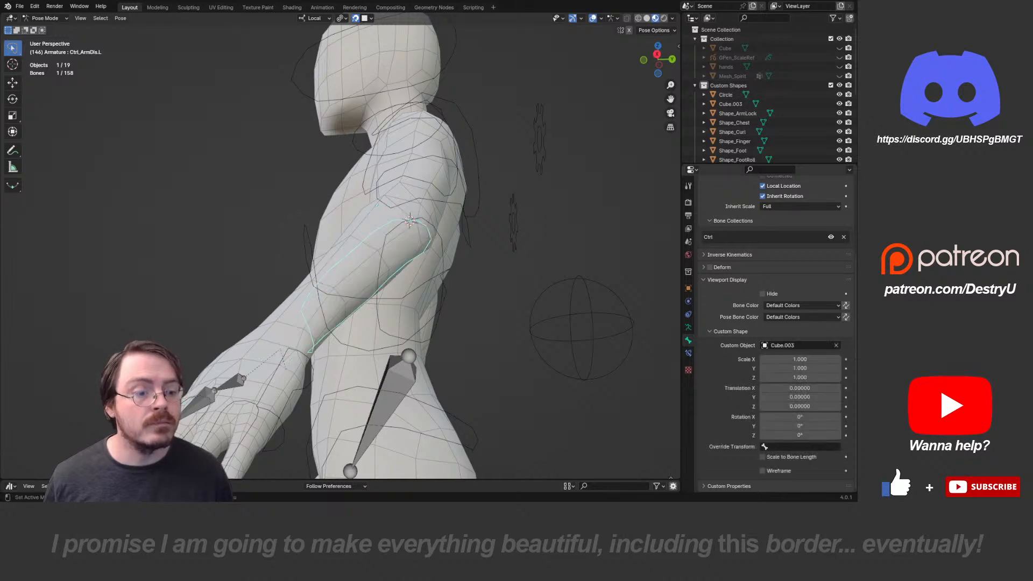
middle_drag(410, 221, 447, 224)
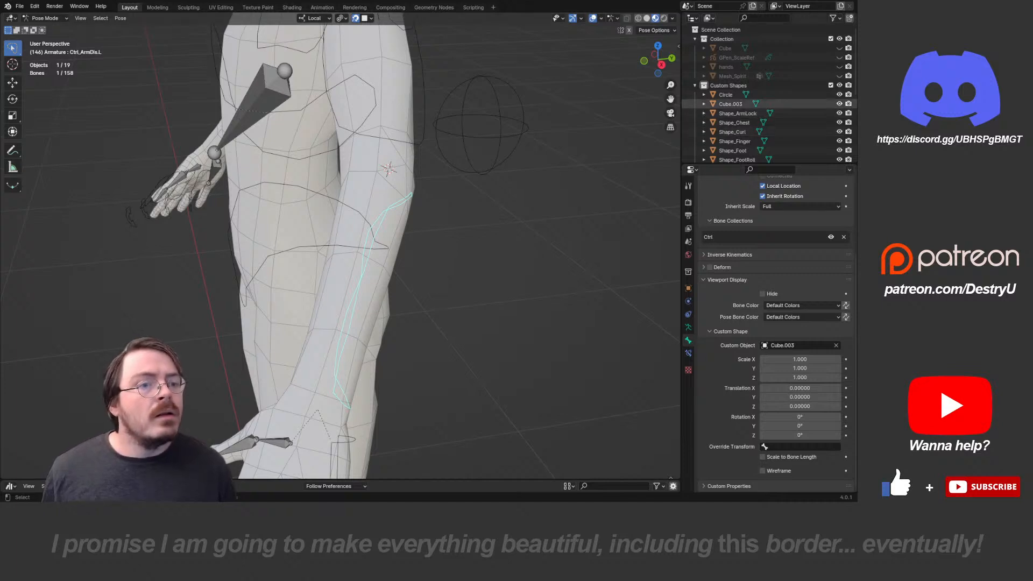
- Rename the Circle object to Shape_ArmPro and the Cube.003 object to Shape_ArmDis
click(727, 95)
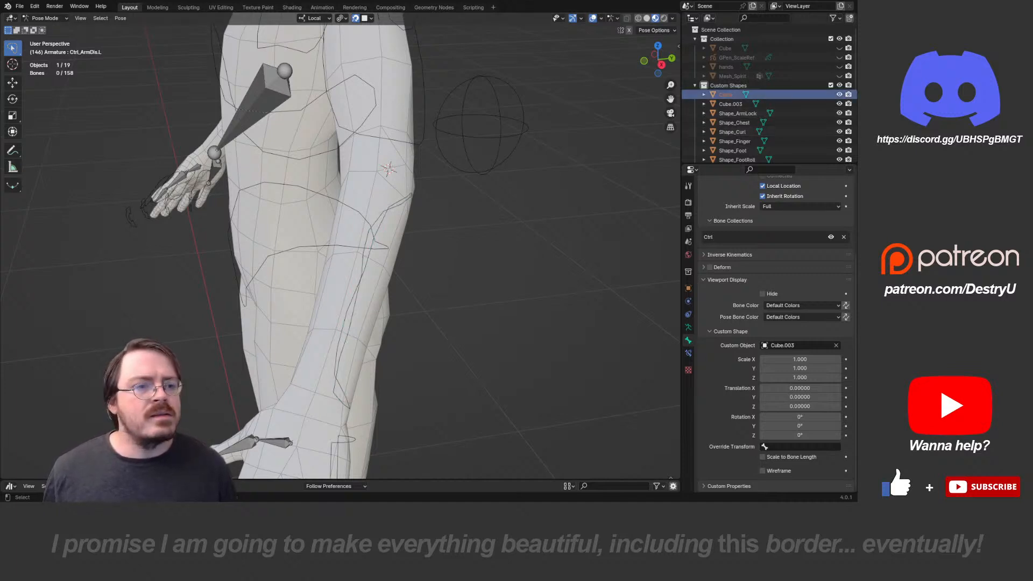
shift+middle_drag(571, 135, 573, 226)
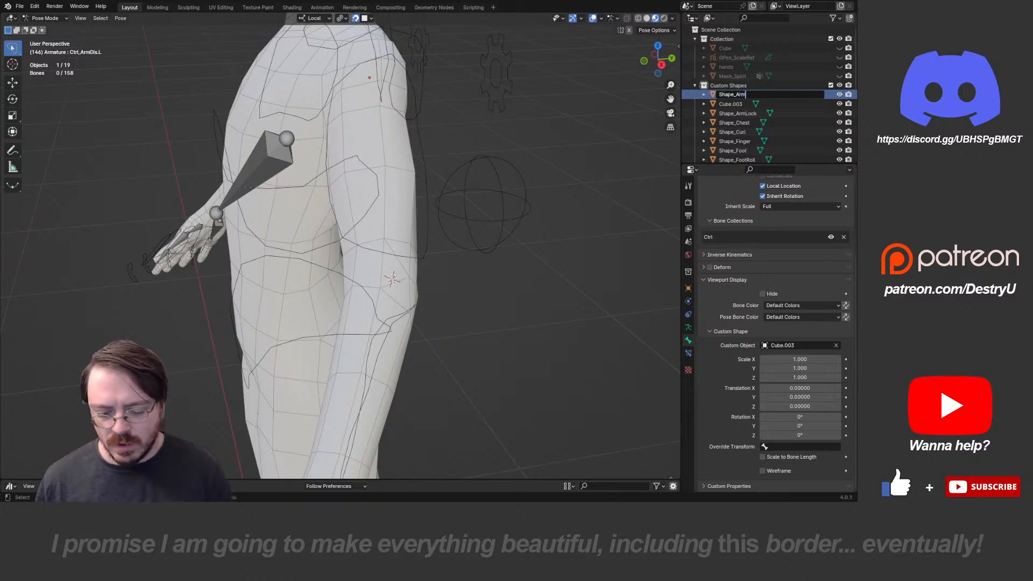
key(Return)
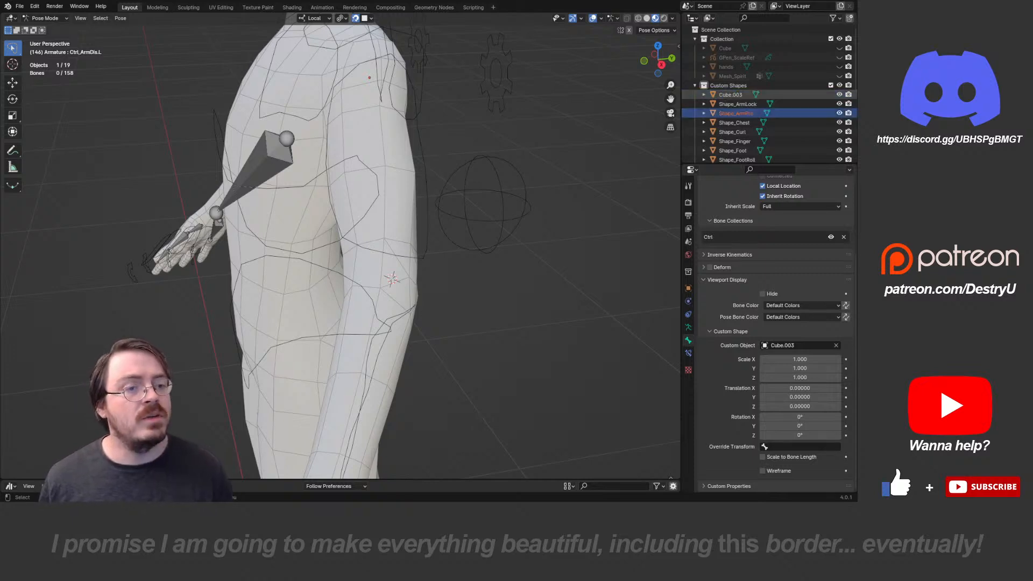
double_click(731, 95)
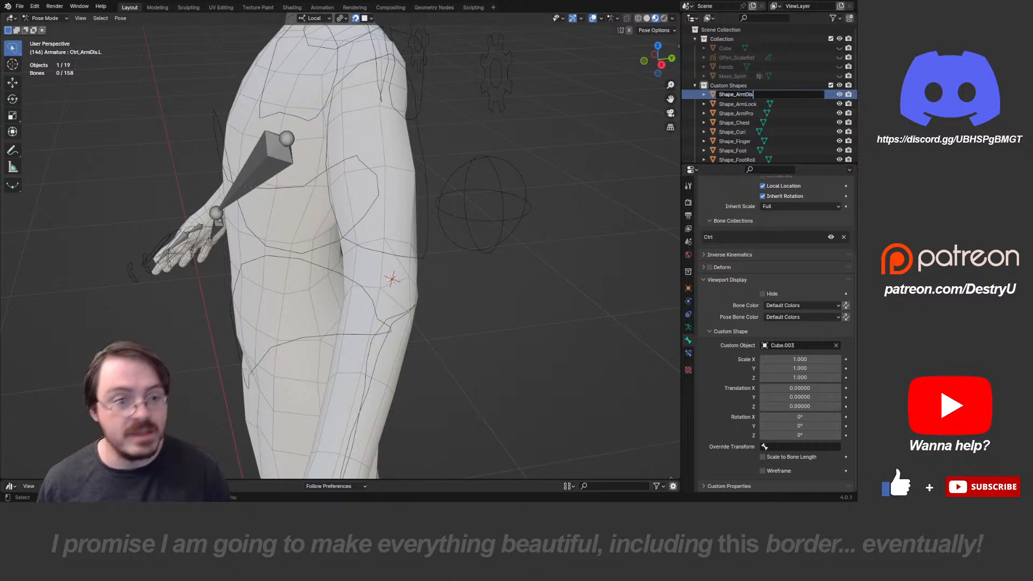
key(Return)
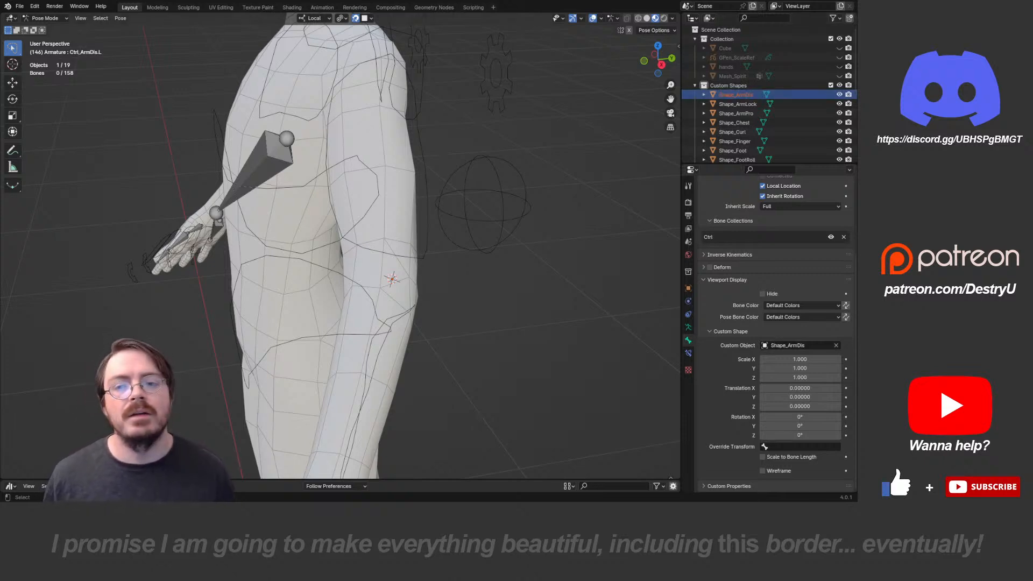
- Return to Object Mode, select Shape_ArmDis, and put it in Edit Mode
middle_drag(431, 258, 457, 268)
key(ctrl+Tab)
click(402, 236)
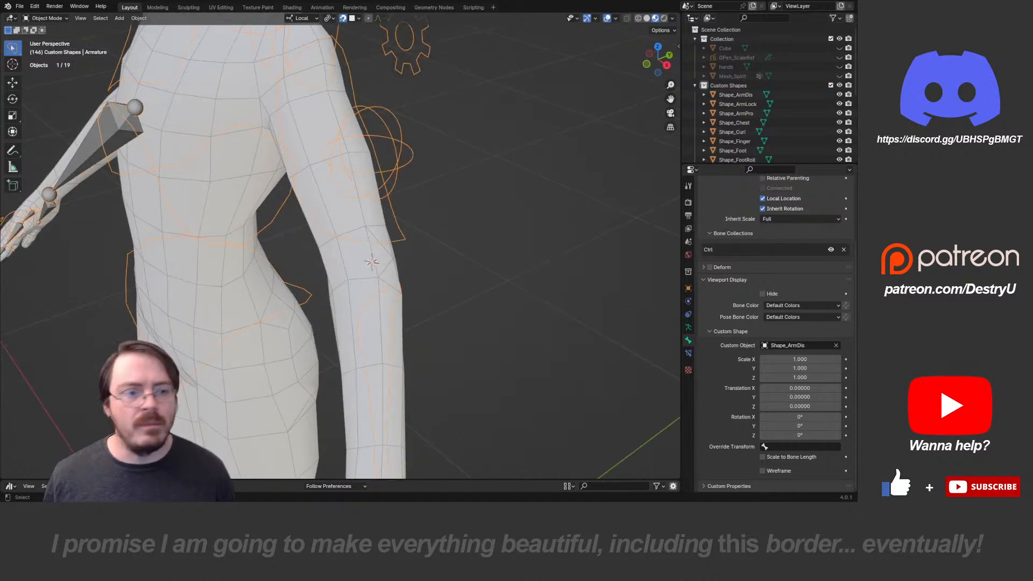
click(738, 104)
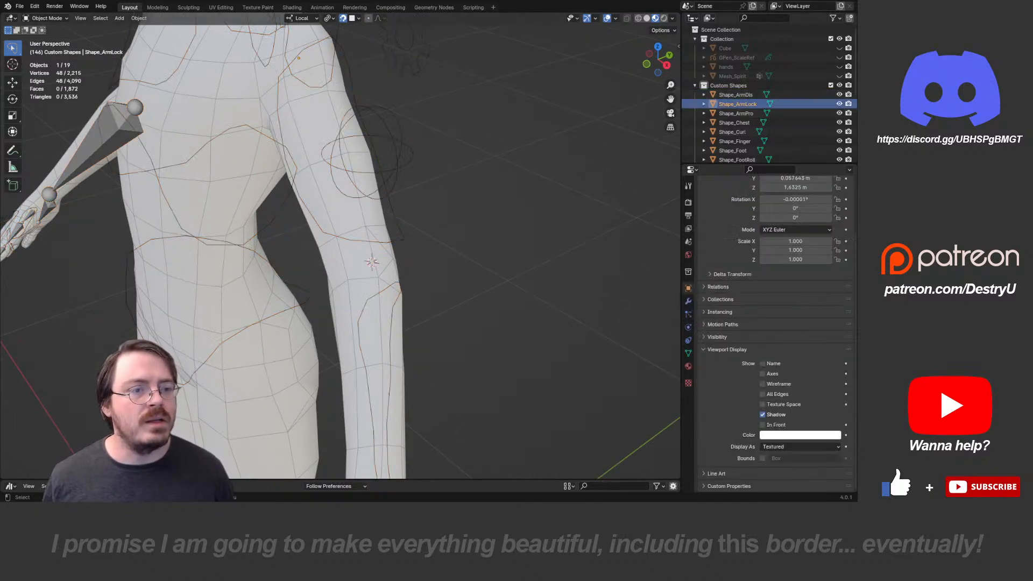
click(736, 95)
key(Tab)
- Move a vertex and then an edge of Shape_ArmDis to even out its line along the forearm
middle_drag(431, 259, 458, 232)
click(400, 291)
key(g)
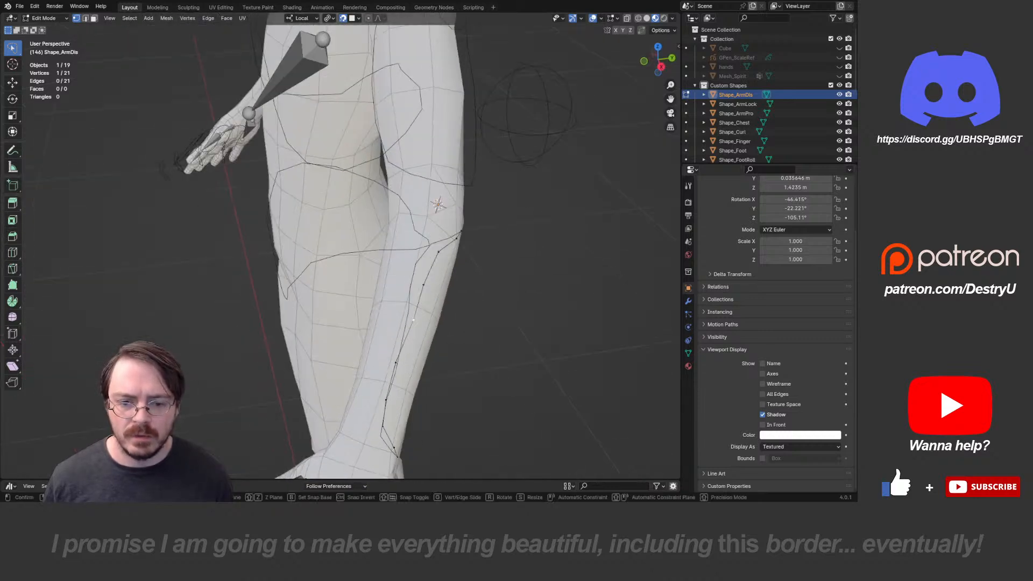
click(395, 290)
middle_drag(396, 291, 302, 269)
key(alt+a)
key(2)
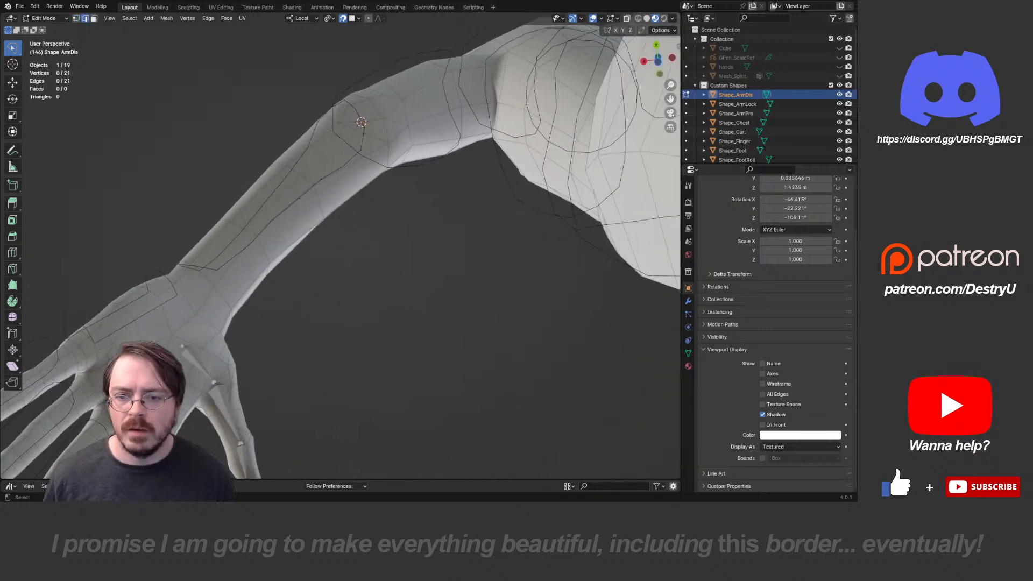
shift+click(310, 190)
key(g)
click(305, 202)
- Select the whole Shape_ArmDis outline, turn off snapping, and scale it up slightly
middle_drag(304, 202, 463, 291)
key(ctrl+Tab)
click(345, 349)
key(ctrl+Tab)
click(430, 325)
key(s)
click(491, 274)
key(ctrl+z)
key(s)
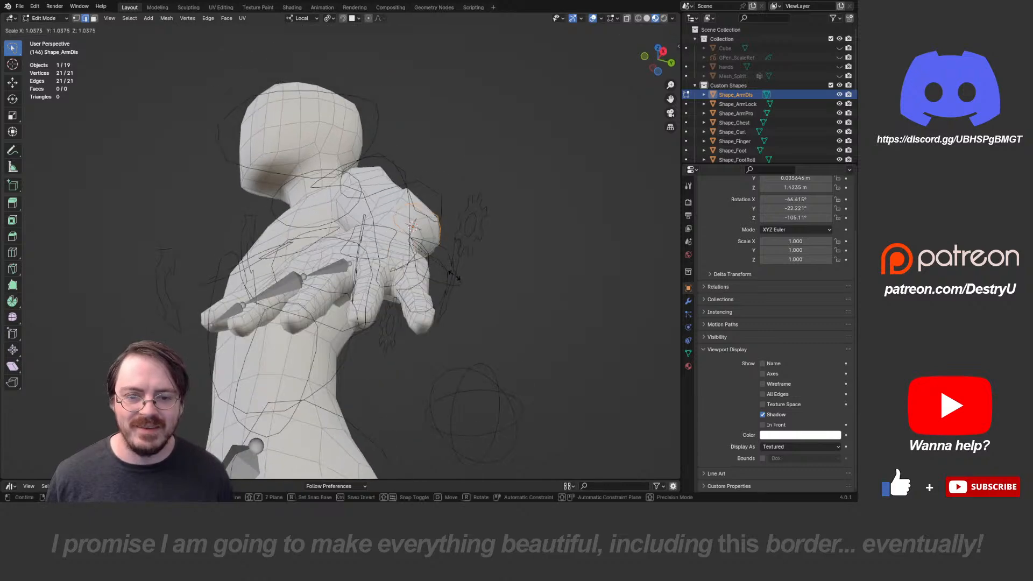
click(465, 281)
- Move the whole outline outward so it sits clear of the forearm surface, then leave Edit Mode
key(g)
click(475, 283)
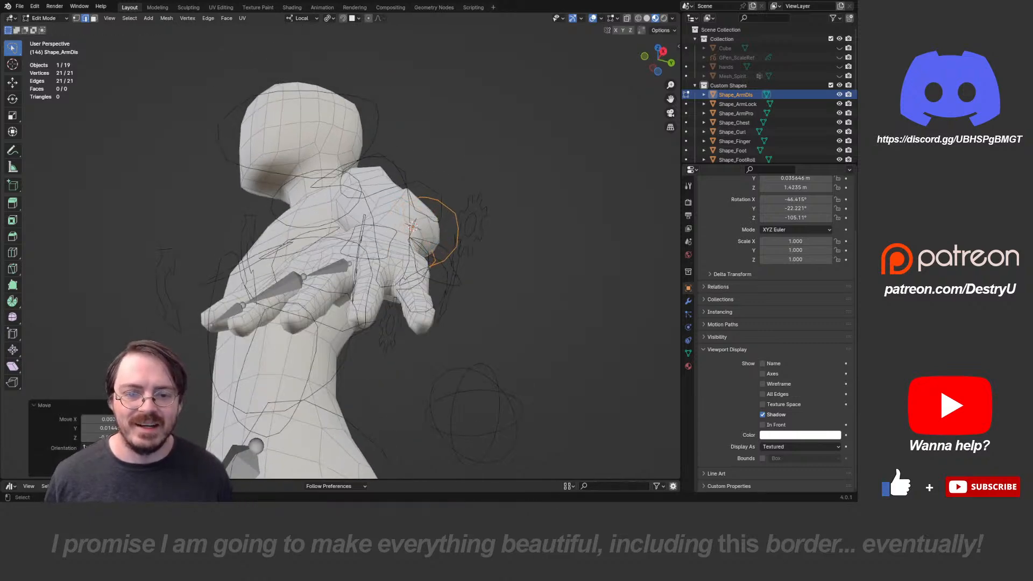
middle_drag(475, 284, 372, 314)
key(g)
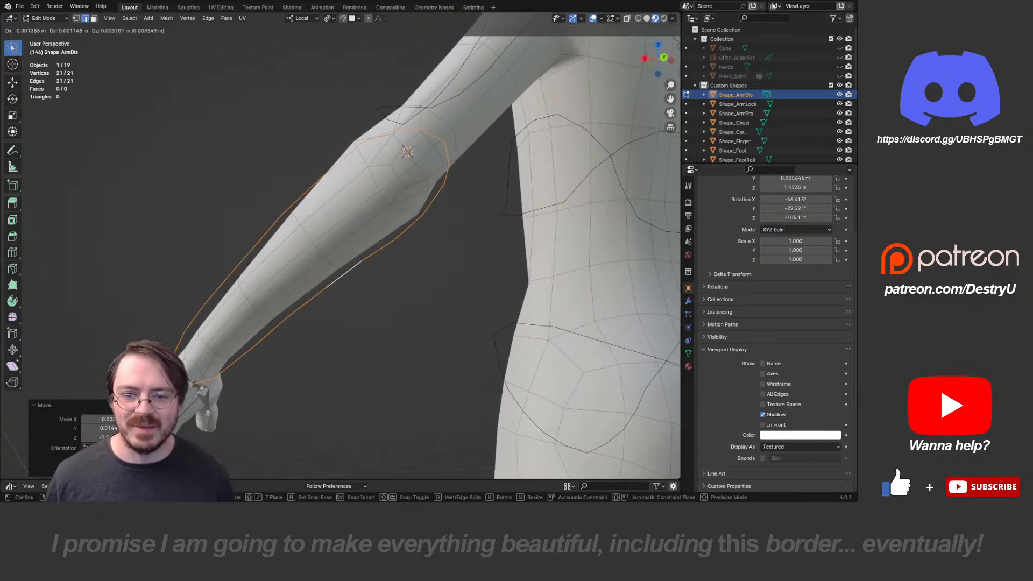
click(374, 311)
scroll(374, 311, down, 2)
key(alt+a)
middle_drag(386, 182, 514, 153)
key(Tab)
- In the armature's Pose Mode, assign Shape_ArmDis as the custom shape of the right forearm bone Ctrl_ArmDis.R
shift+middle_drag(256, 281, 406, 300)
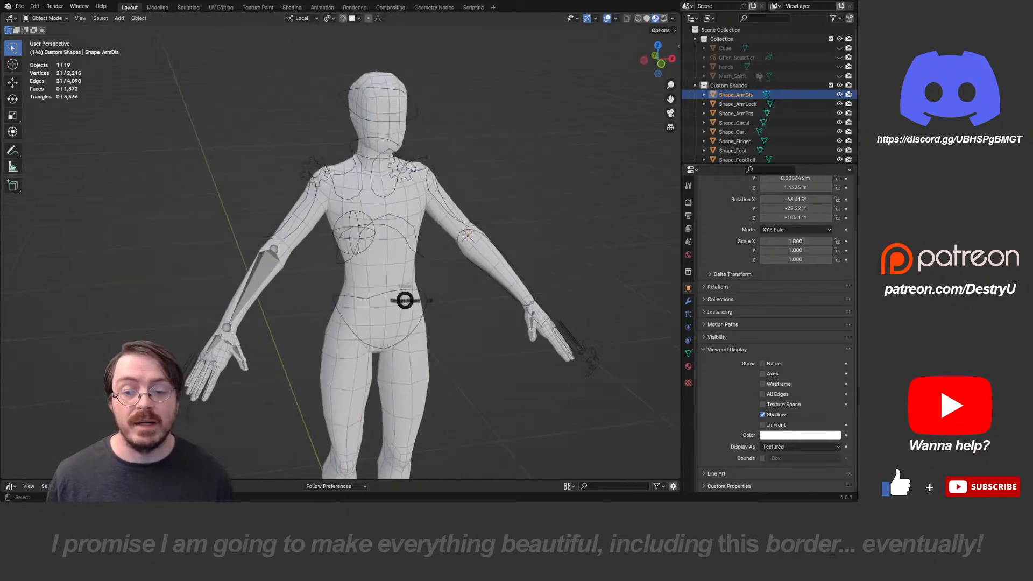
key(Tab)
scroll(406, 299, up, 3)
key(Tab)
click(202, 290)
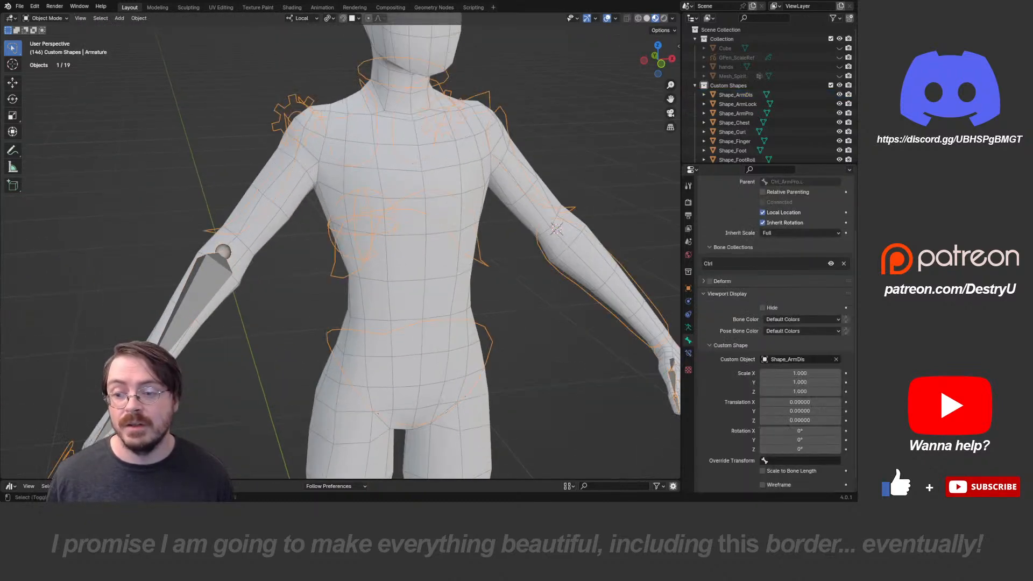
shift+middle_drag(202, 290, 268, 244)
key(ctrl+Tab)
click(268, 244)
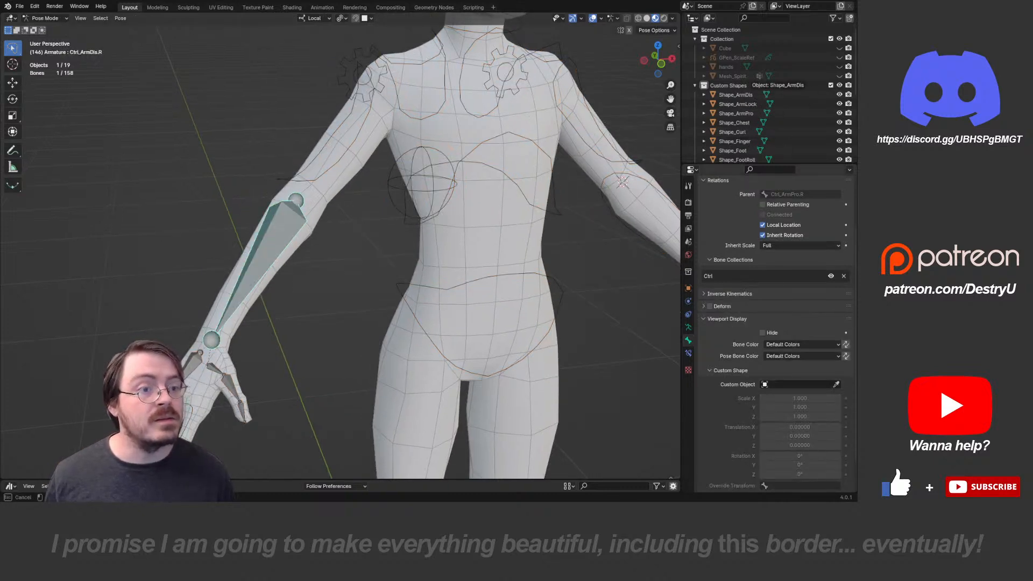
click(736, 95)
scroll(802, 416, down, 3)
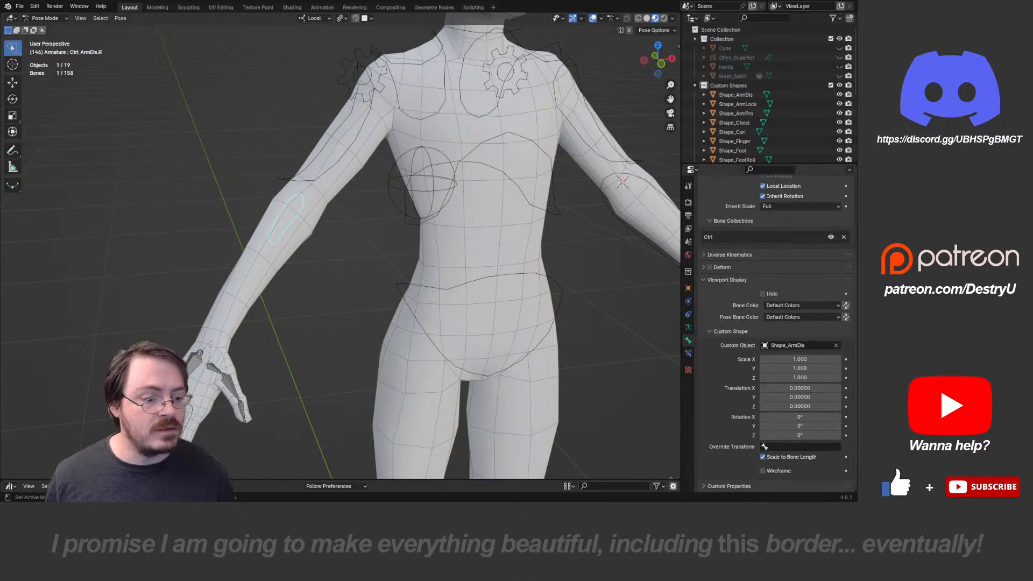
- Set the custom shape's X scale to -1 for Ctrl_ArmDis.R and turn off Scale to Bone Length
click(797, 359)
text(-1)
key(Return)
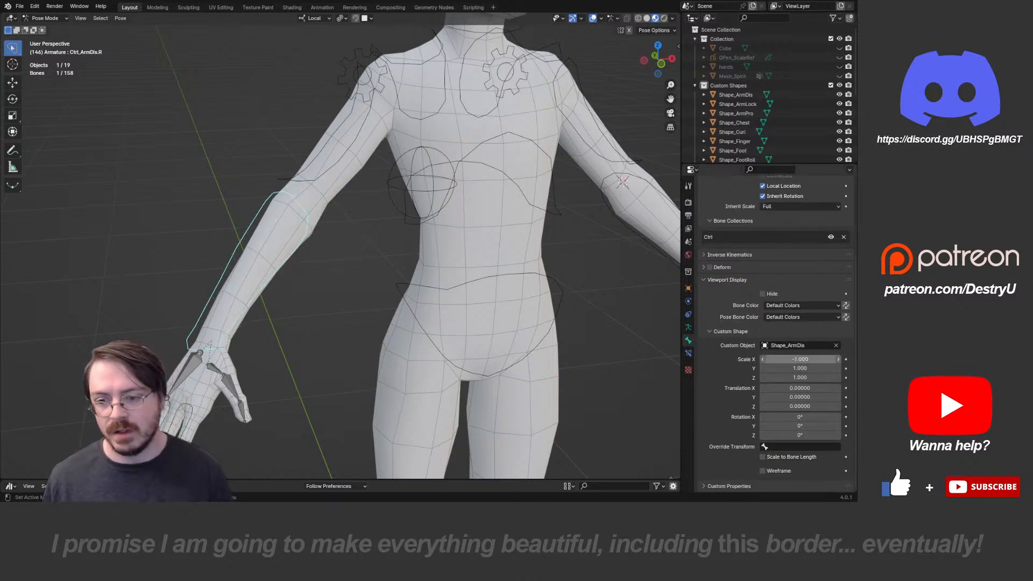
- Select all the control bones to examine their custom shapes around the whole body, and clear the selection
scroll(340, 245, down, 2)
scroll(340, 245, down, 2)
middle_drag(340, 245, 380, 244)
scroll(280, 242, down, 3)
scroll(218, 233, up, 1)
key(a)
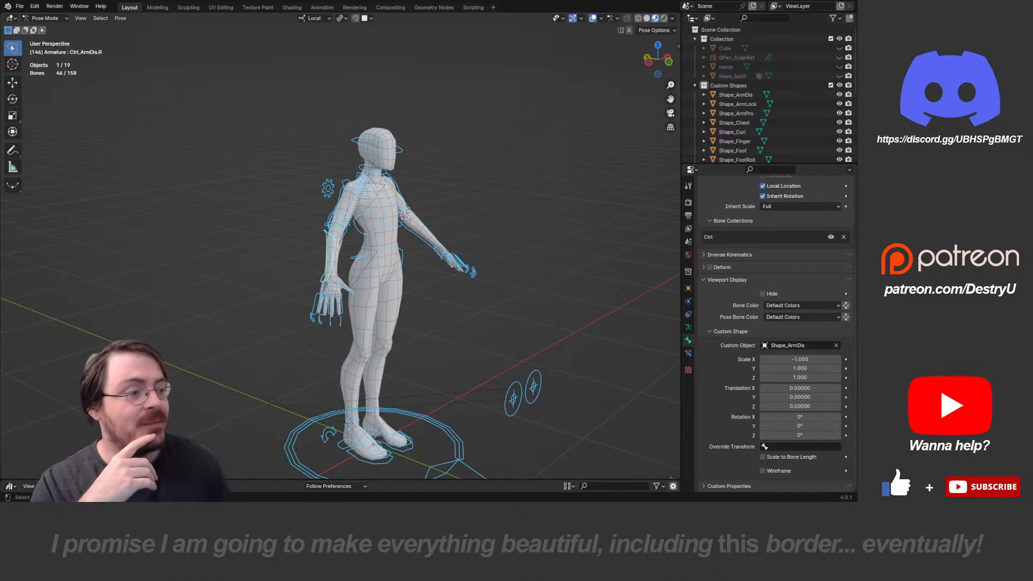
middle_drag(431, 269, 318, 249)
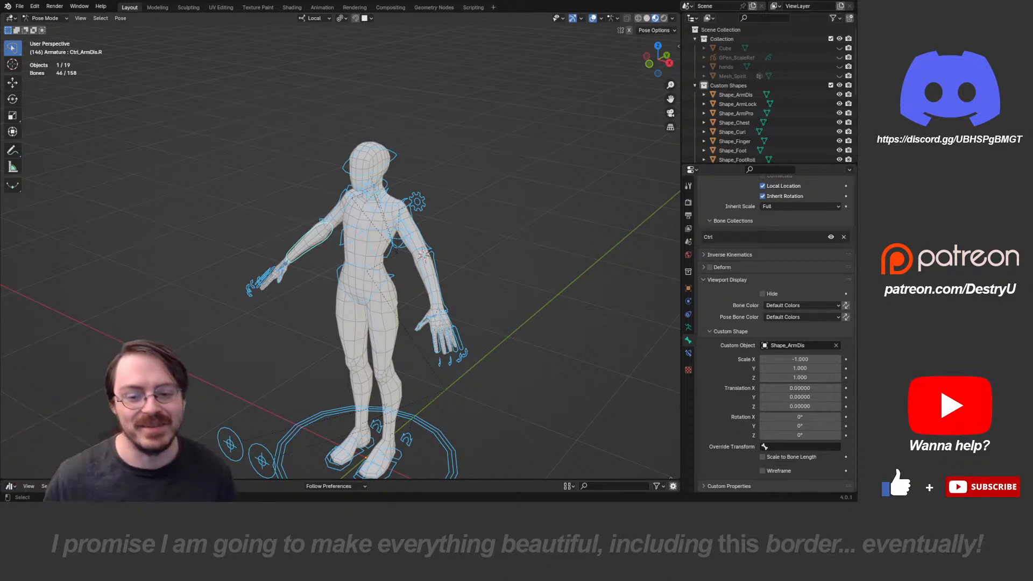
scroll(341, 248, up, 5)
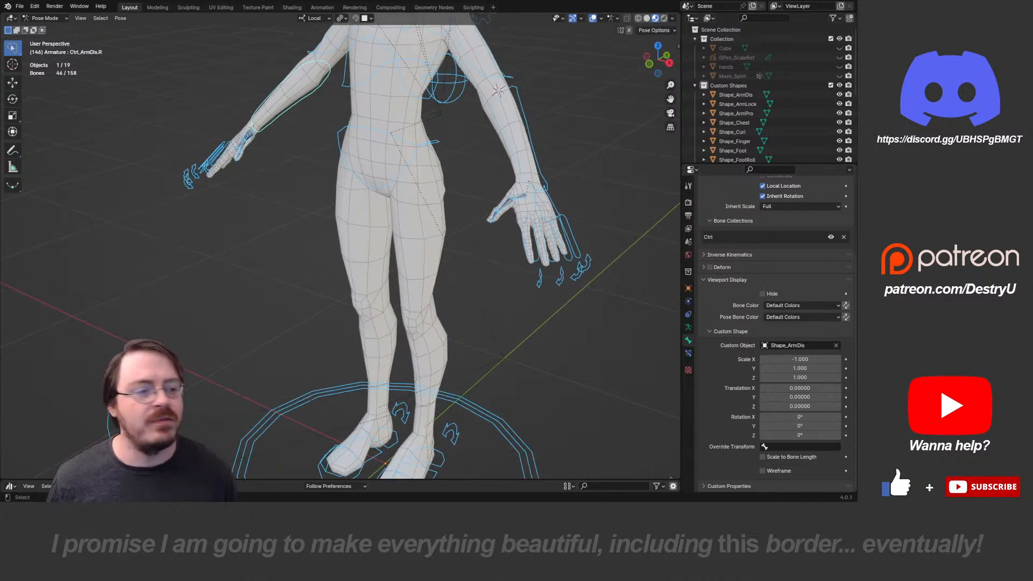
key(alt+a)
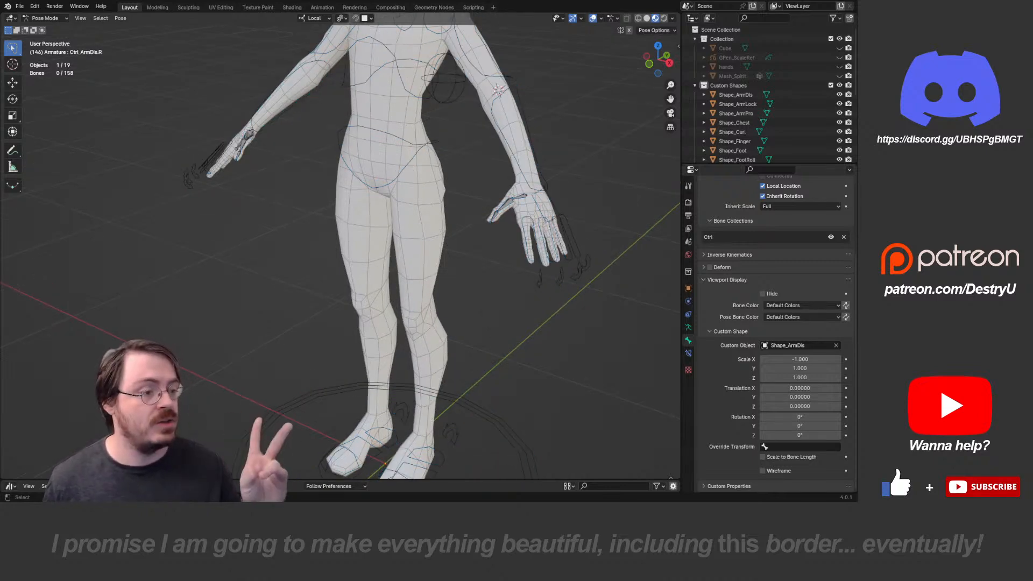
- Return to Object Mode and hide the Custom Shapes collection, the Armature and Mesh_Body in the viewport
scroll(340, 247, down, 4)
middle_drag(340, 248, 383, 224)
scroll(365, 237, down, 4)
key(ctrl+Tab)
key(alt+a)
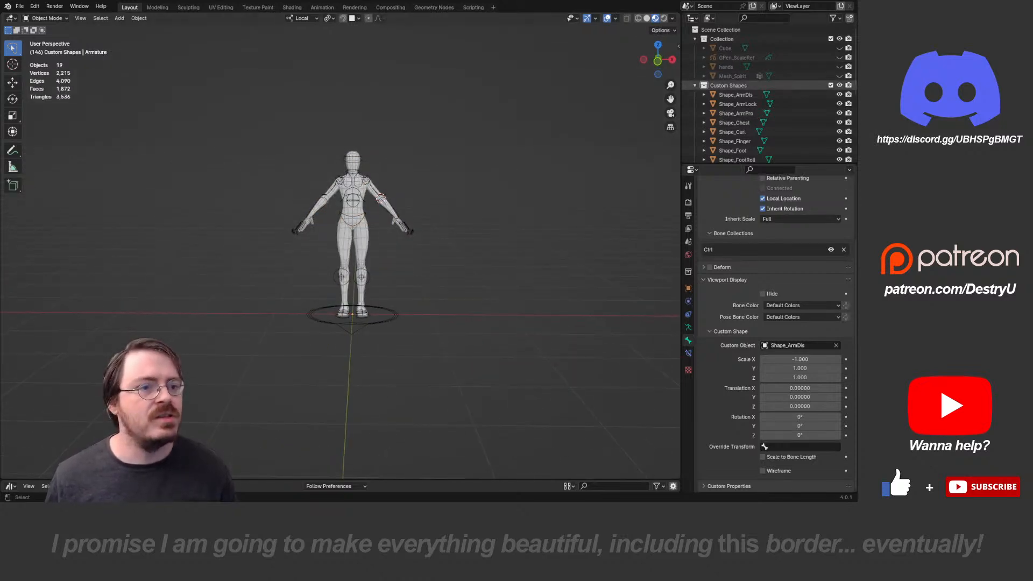
click(695, 86)
click(839, 85)
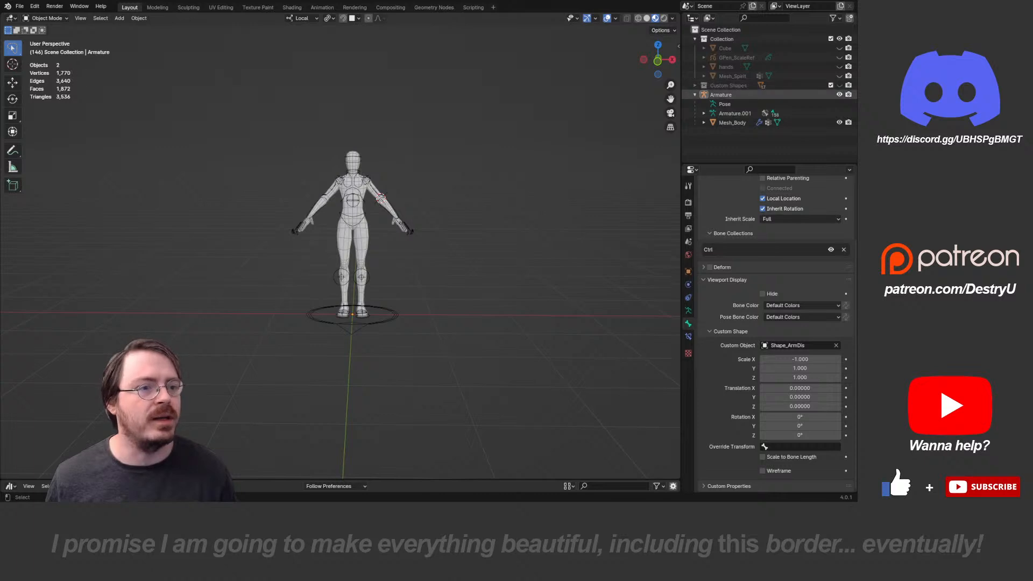
click(839, 95)
click(695, 95)
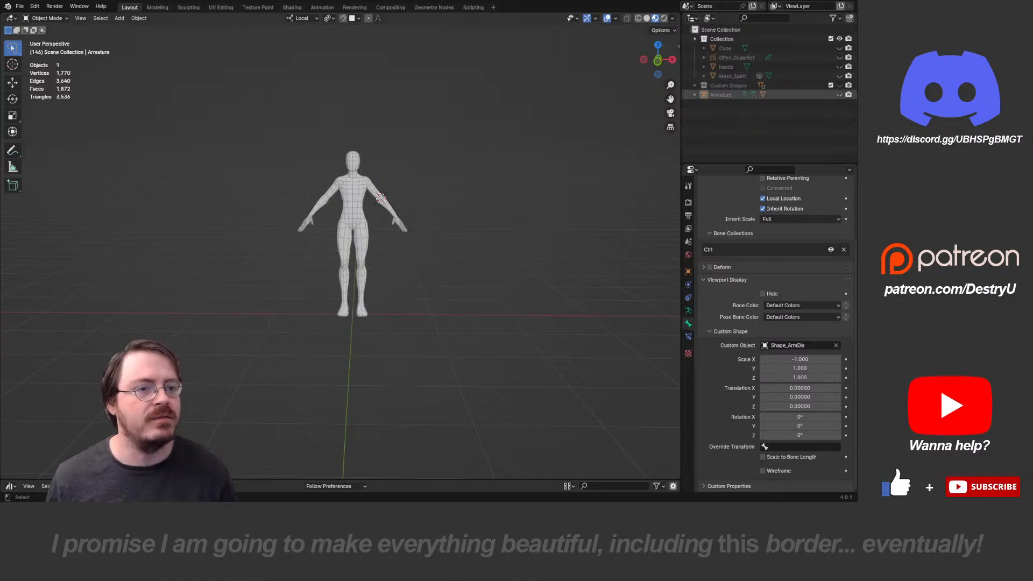
click(695, 94)
click(839, 123)
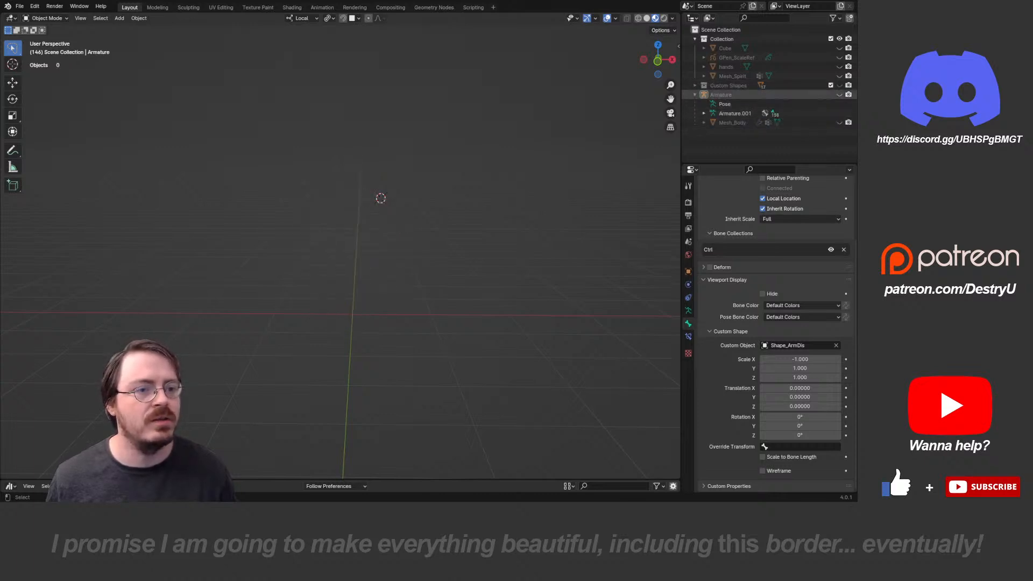
click(695, 94)
- Reset the 3D cursor to the world origin and add a cube there
scroll(425, 280, up, 1)
key(KP_1)
key(shift+a)
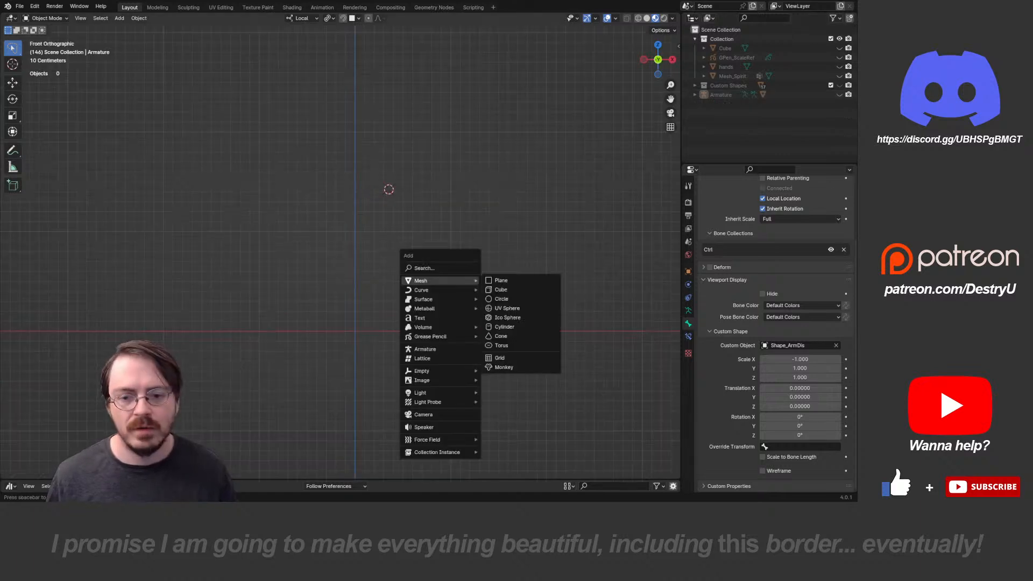
key(shift+s)
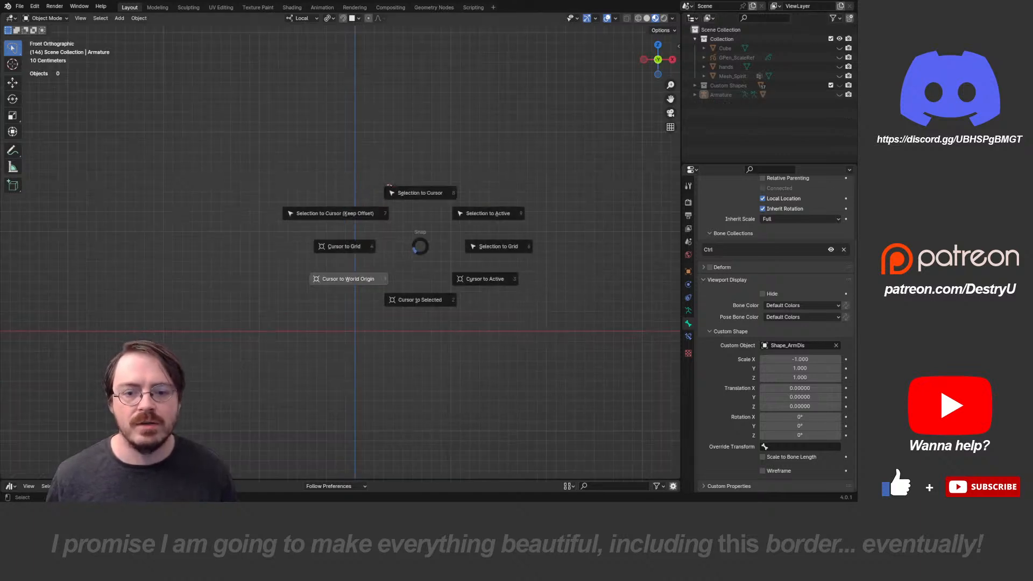
click(349, 279)
shift+middle_drag(355, 280, 391, 246)
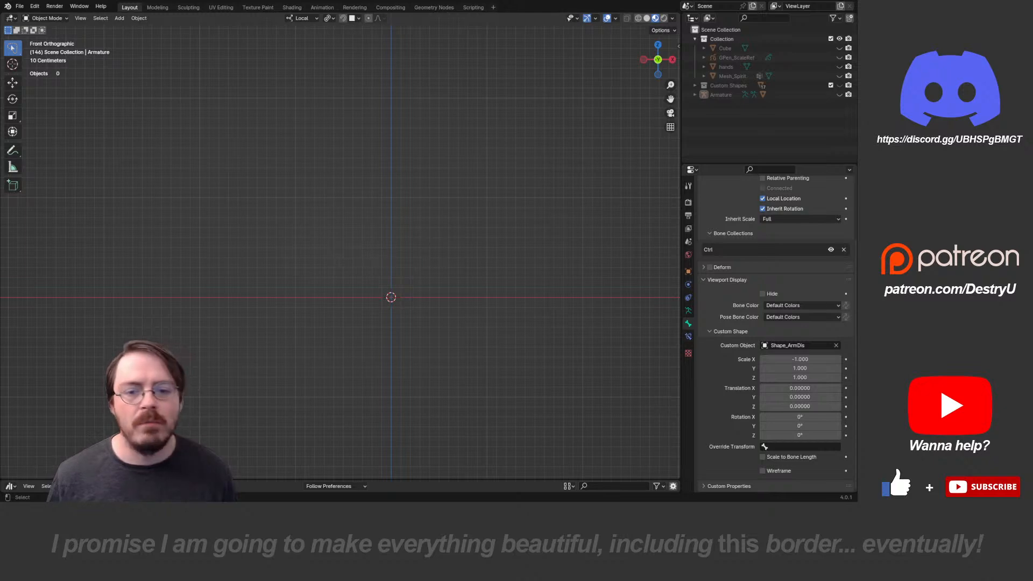
key(shift+a)
mouse_move(377, 281)
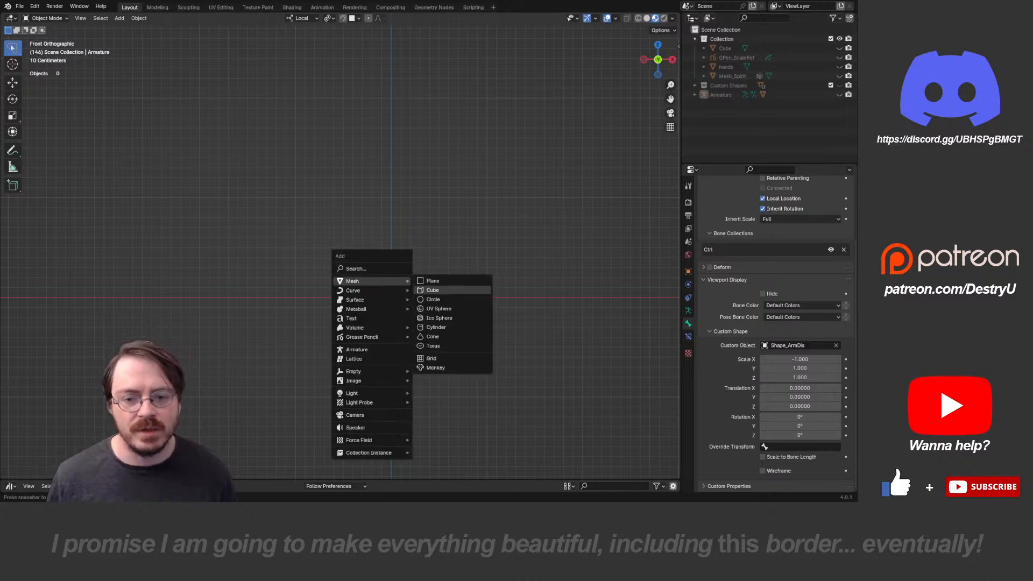
click(430, 291)
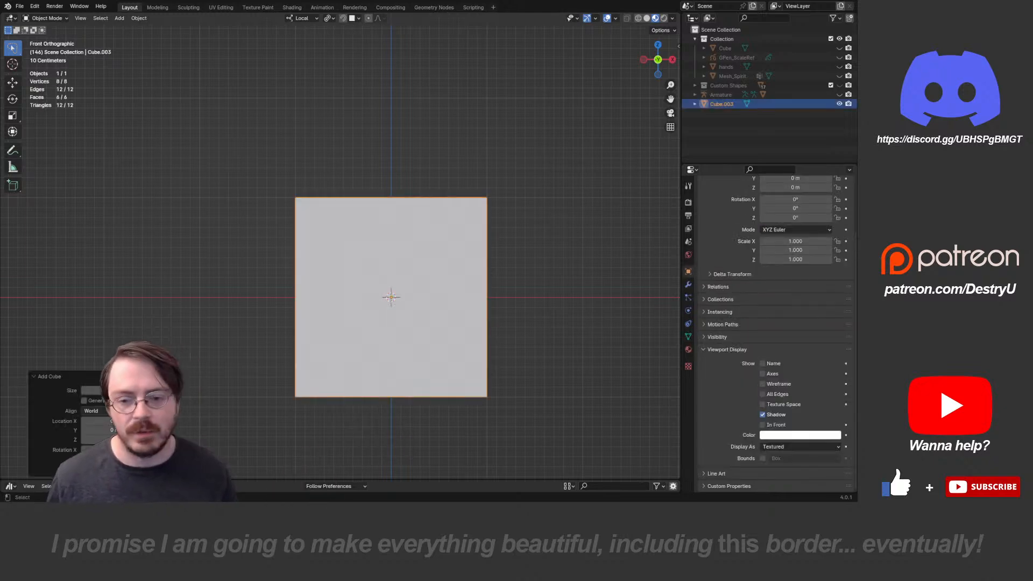
- In Edit Mode, add a centred vertical loop cut splitting the cube along X, and turn on X-ray
middle_drag(377, 243, 339, 259)
key(ctrl+Tab)
click(429, 279)
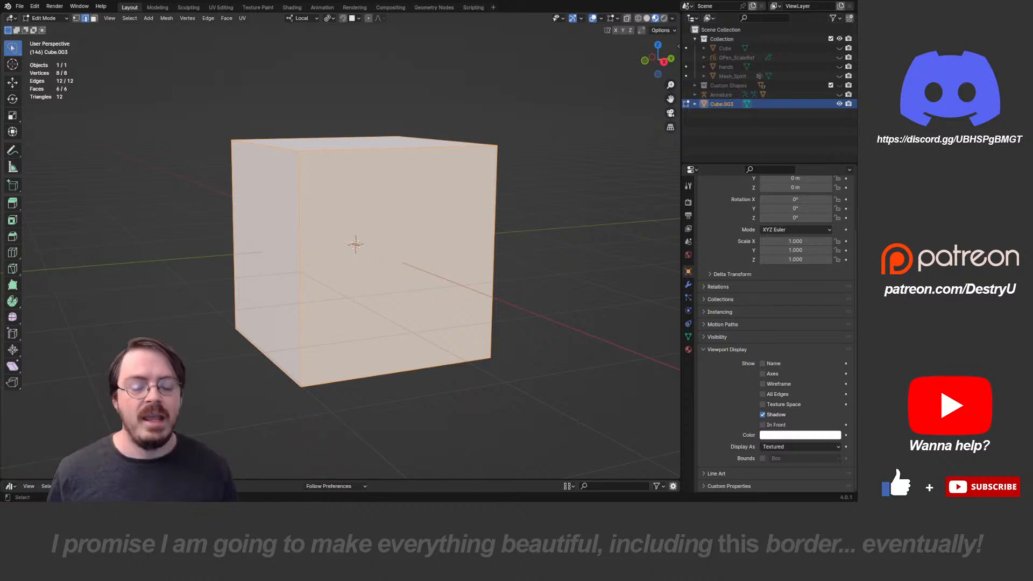
middle_drag(344, 258, 253, 217)
key(KP_3)
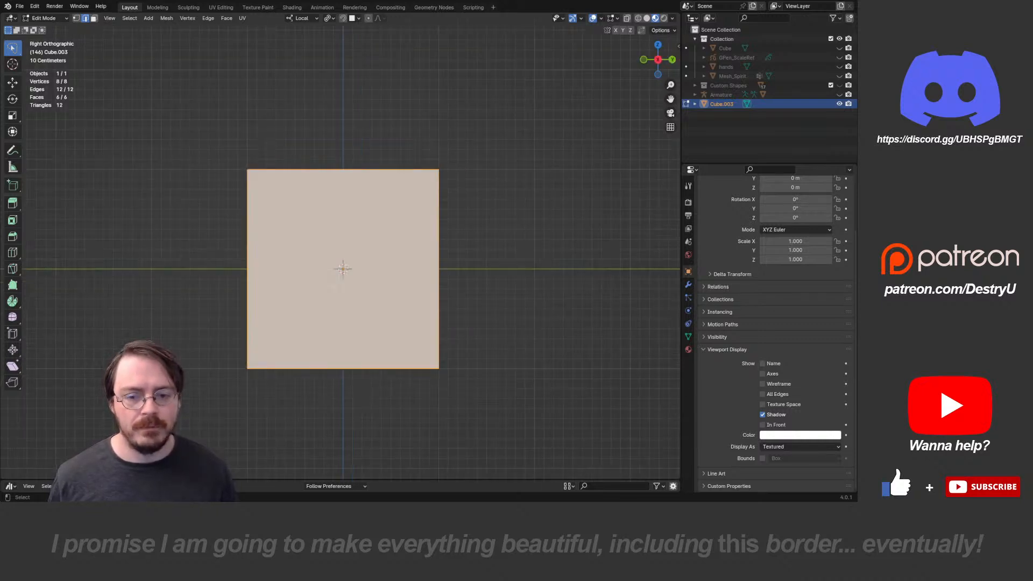
middle_drag(323, 258, 385, 273)
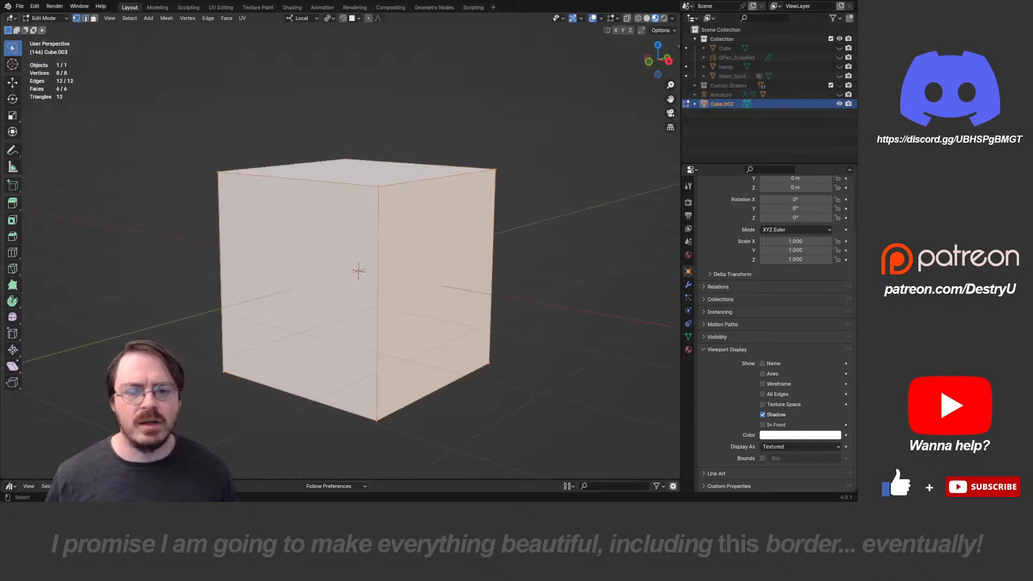
click(307, 188)
right_click(306, 188)
middle_drag(306, 189, 368, 209)
key(alt+z)
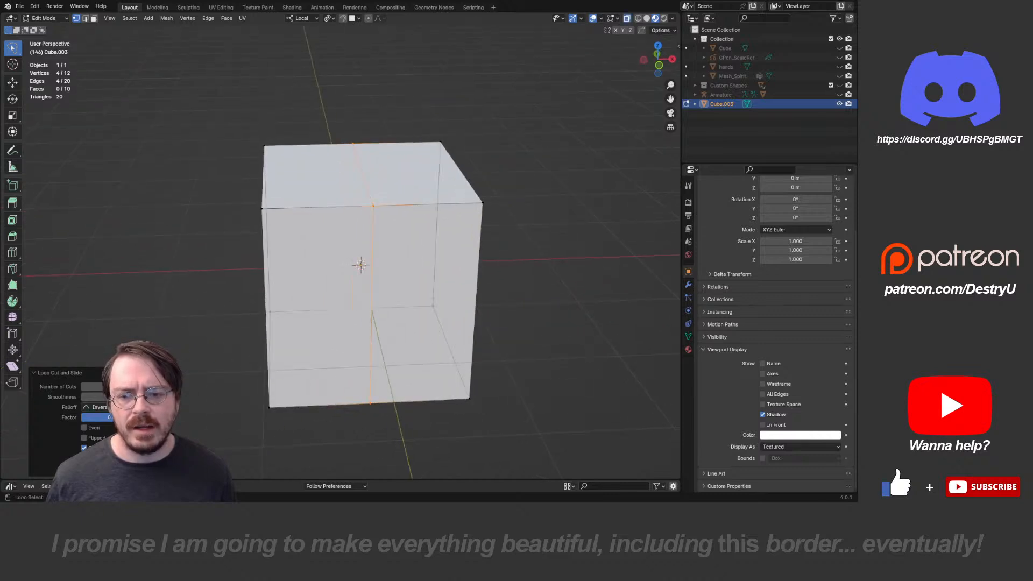
- Delete the vertices of the cube's negative-X half
mouse_move(283, 427)
mouse_down()
mouse_move(180, 156)
mouse_move(181, 188)
mouse_up()
key(x)
click(180, 290)
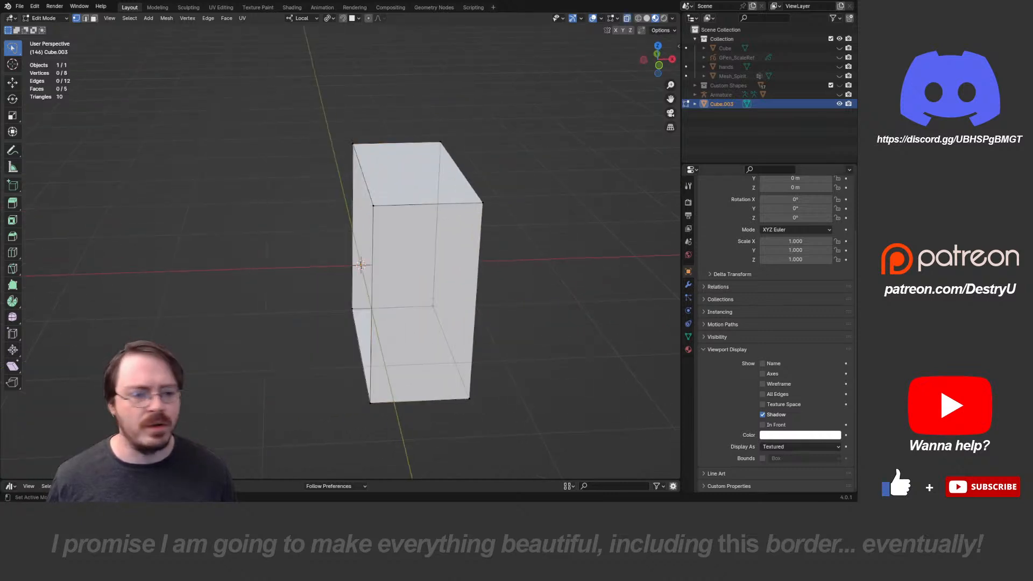
- Add a Mirror modifier on the X axis to the half cube, with Clipping enabled
click(688, 284)
click(721, 201)
mouse_move(721, 201)
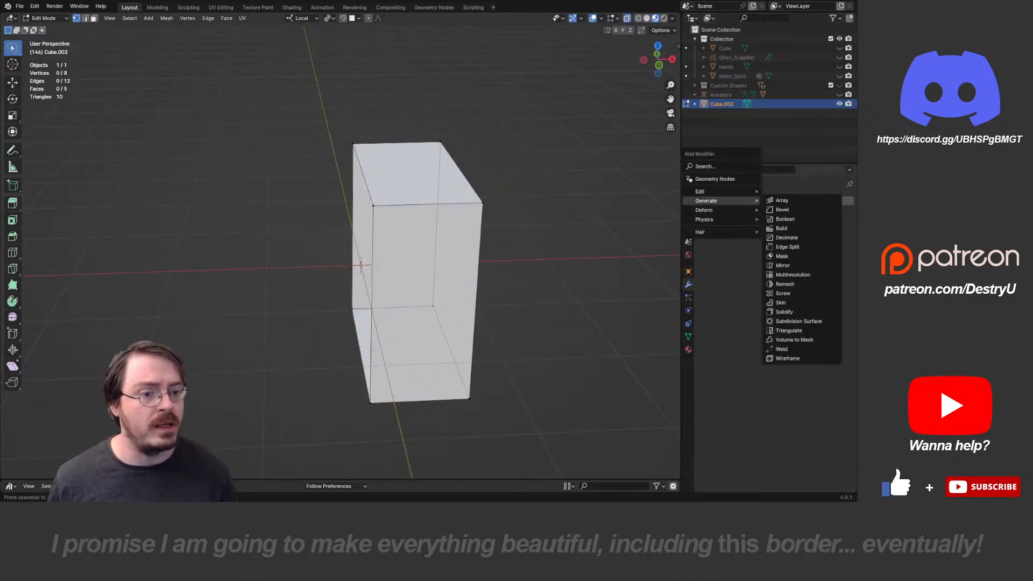
click(783, 266)
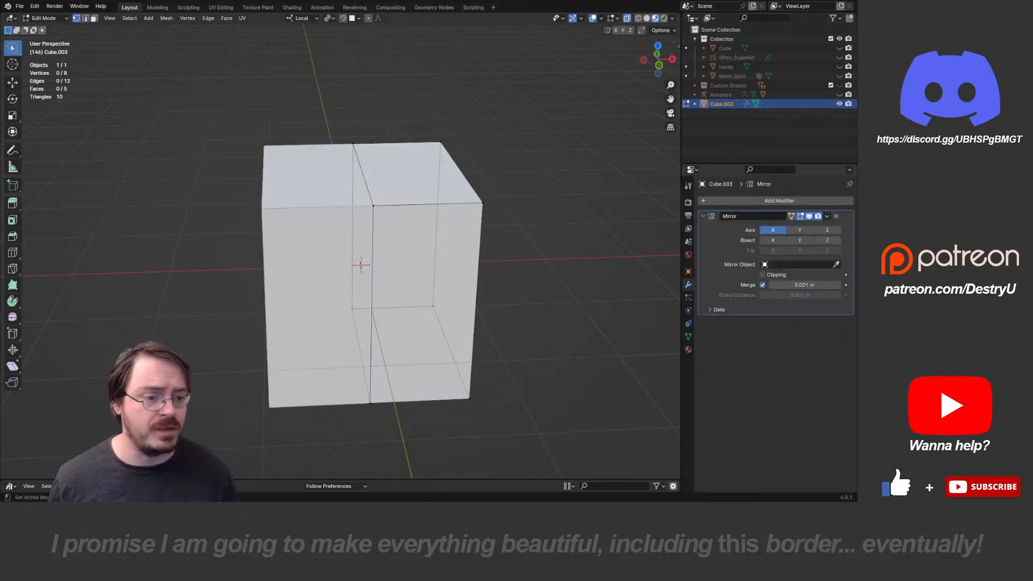
middle_drag(361, 265, 422, 270)
- In the right side view, move the cube's lower and upper back edges inward toward the origin
key(a)
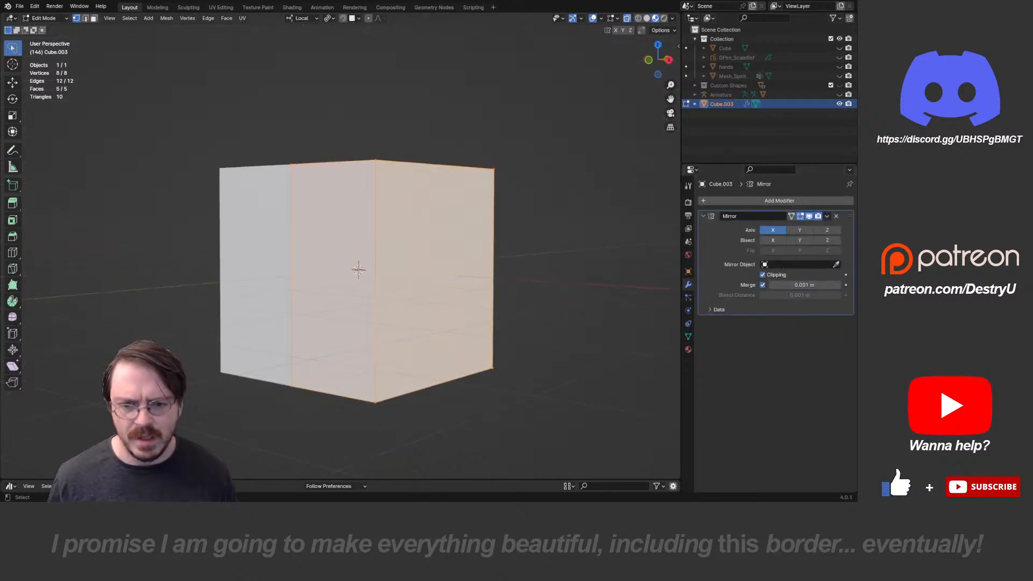
key(KP_3)
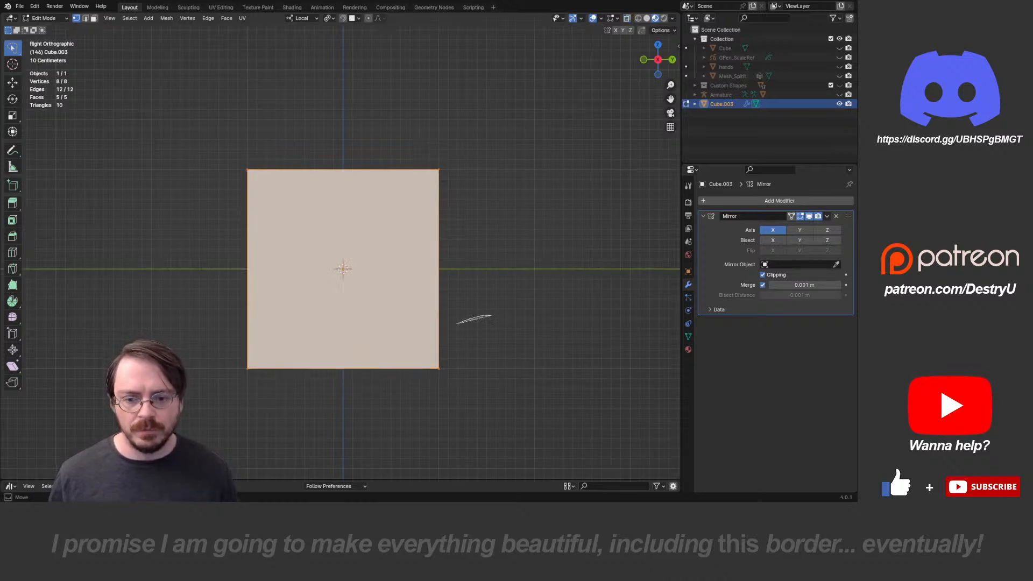
click(439, 368)
middle_drag(439, 355, 452, 366)
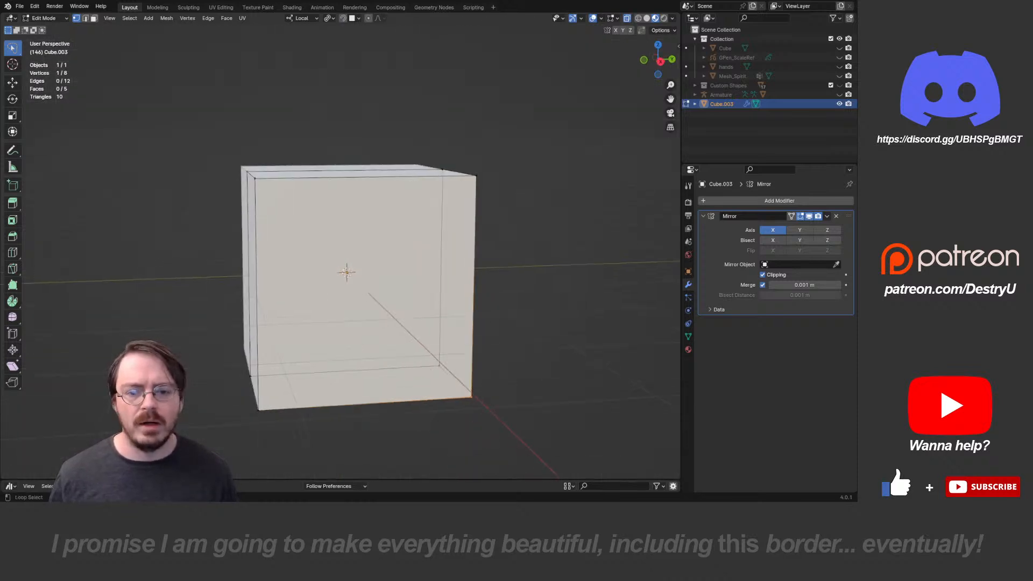
key(alt+z)
key(alt+z)
drag(447, 323, 458, 420)
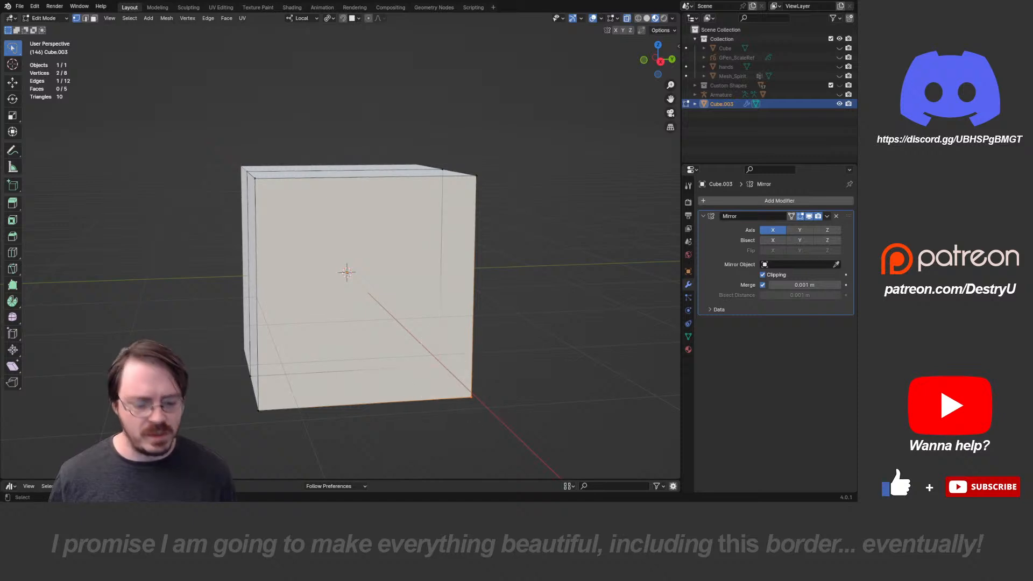
key(KP_3)
key(g)
click(387, 374)
mouse_move(448, 143)
mouse_down()
mouse_move(415, 173)
mouse_move(451, 178)
mouse_up()
key(g)
click(407, 215)
- Move the upper and lower front edges inward to narrow the block's side profile
drag(247, 105, 249, 220)
key(g)
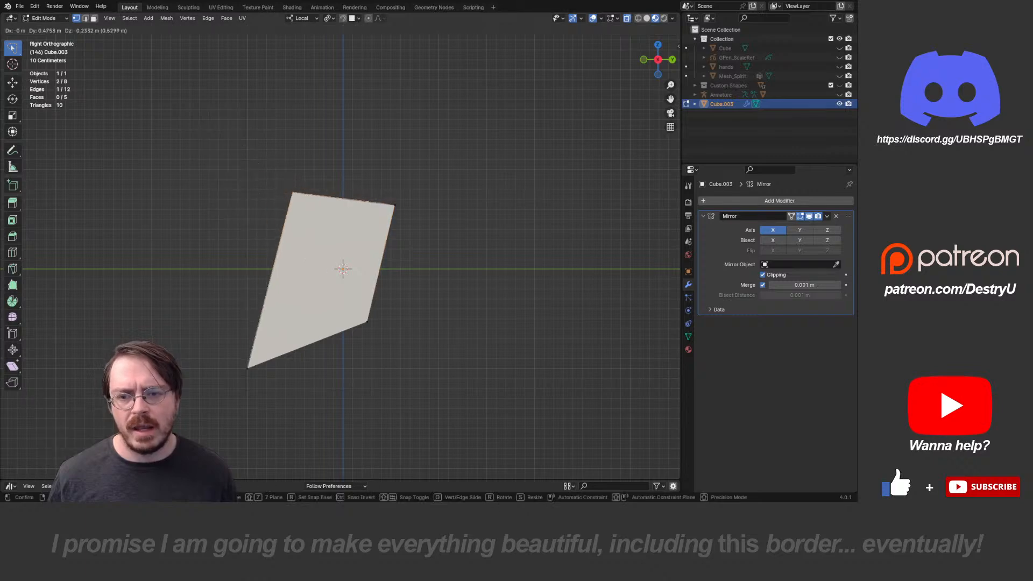
click(296, 314)
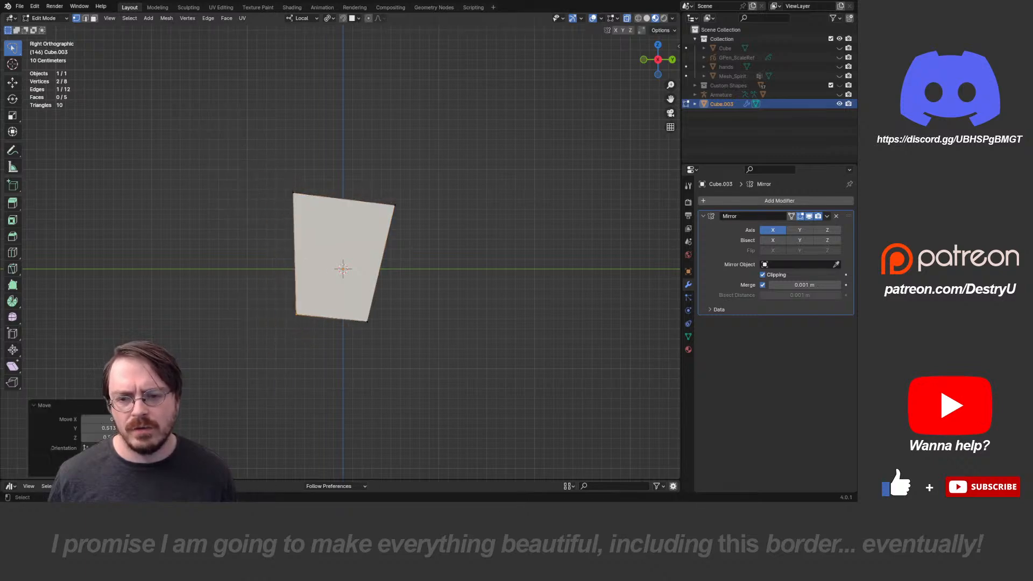
drag(286, 222, 305, 182)
key(g)
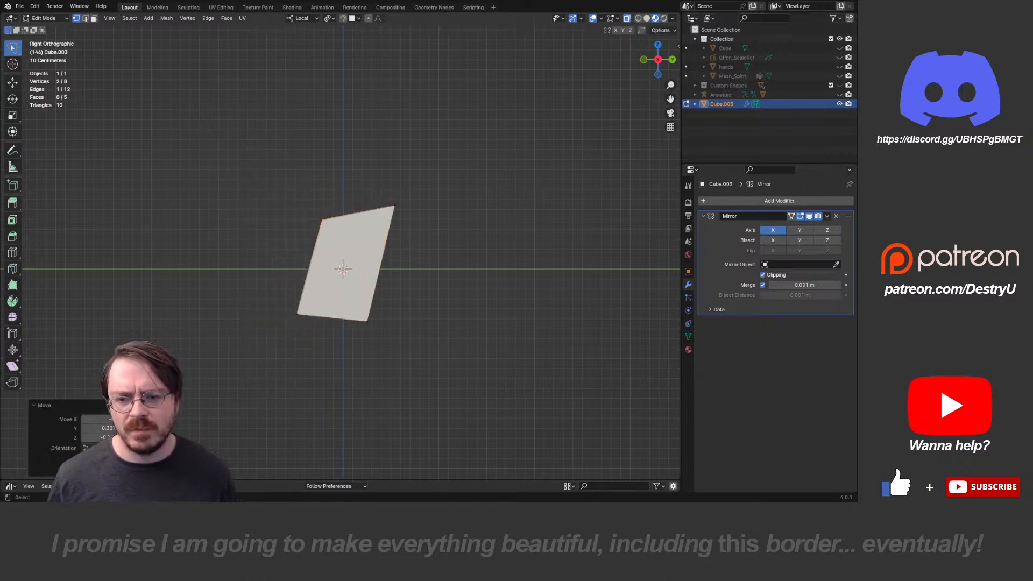
click(320, 309)
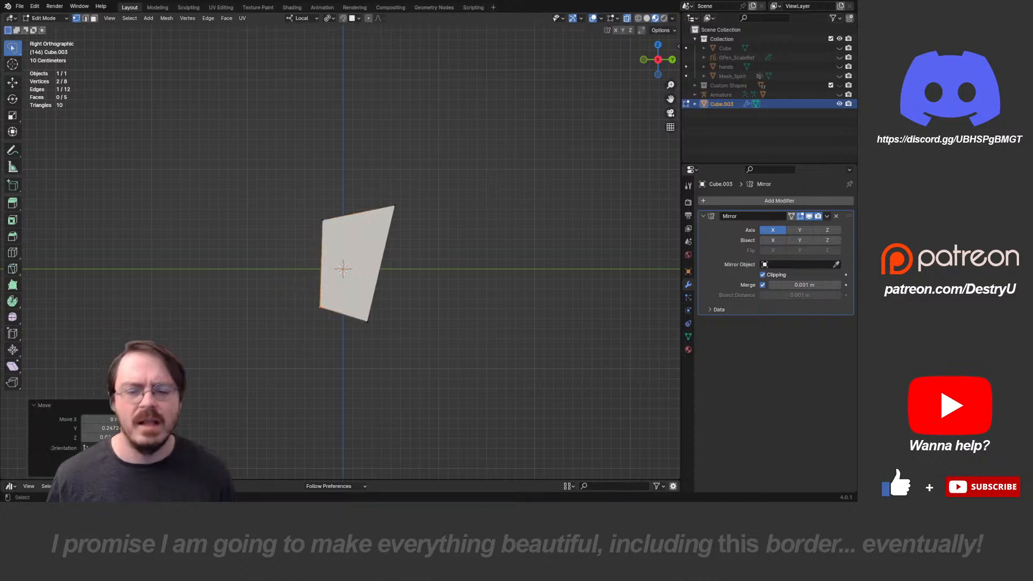
- Move the block's outer side face inward along X to narrow it, and rotate that face about Z
middle_drag(320, 309, 407, 327)
drag(423, 158, 491, 339)
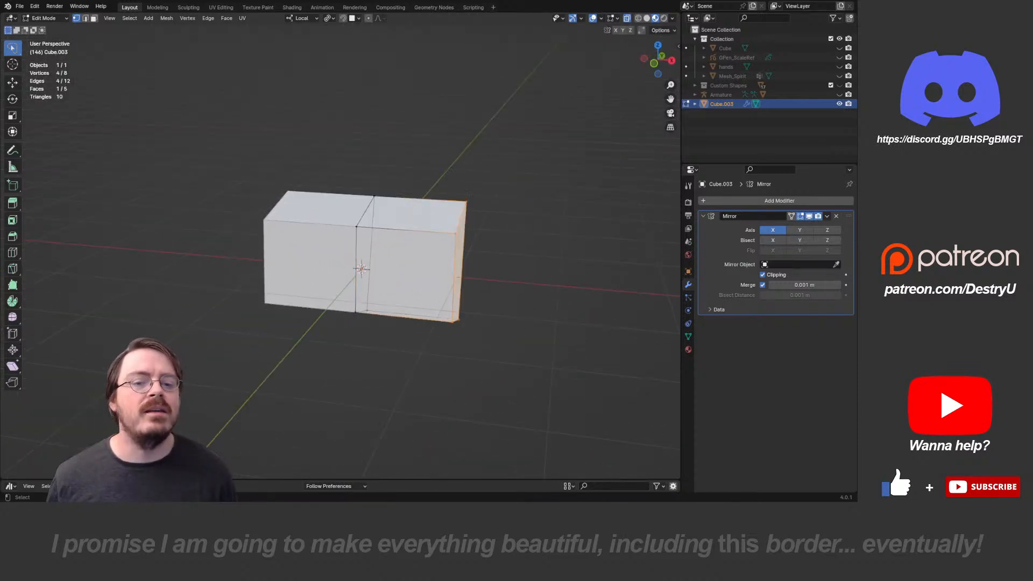
key(KP_1)
key(g)
key(x)
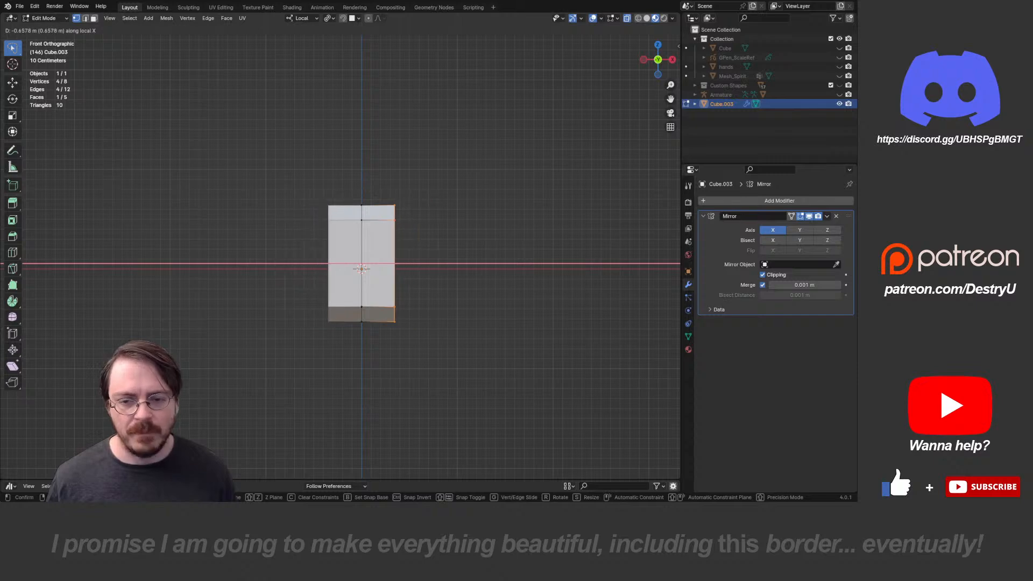
click(426, 334)
key(r)
key(z)
click(483, 291)
middle_drag(485, 291, 530, 312)
key(alt+a)
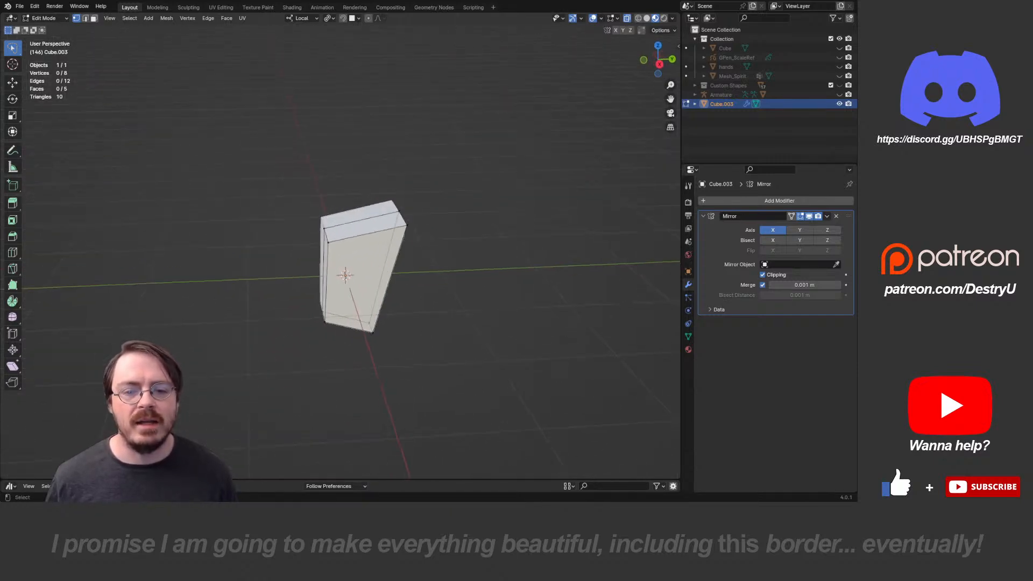
- Add a horizontal loop cut around the middle of the block's height
click(388, 280)
right_click(389, 281)
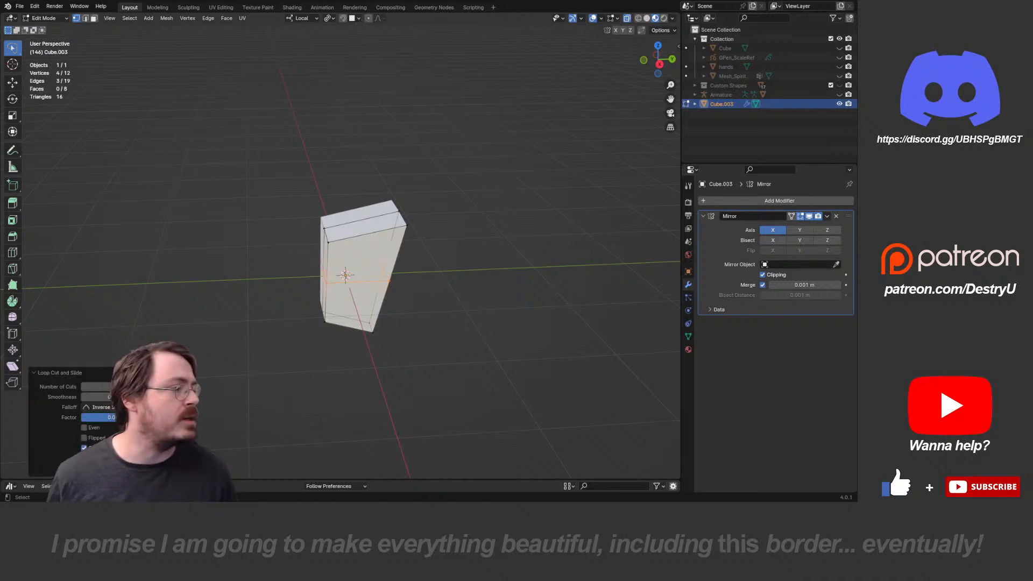
key(KP_3)
- Reposition the block's lower back, middle back and lower front edges so the profile bends at the new loop
drag(383, 302, 324, 349)
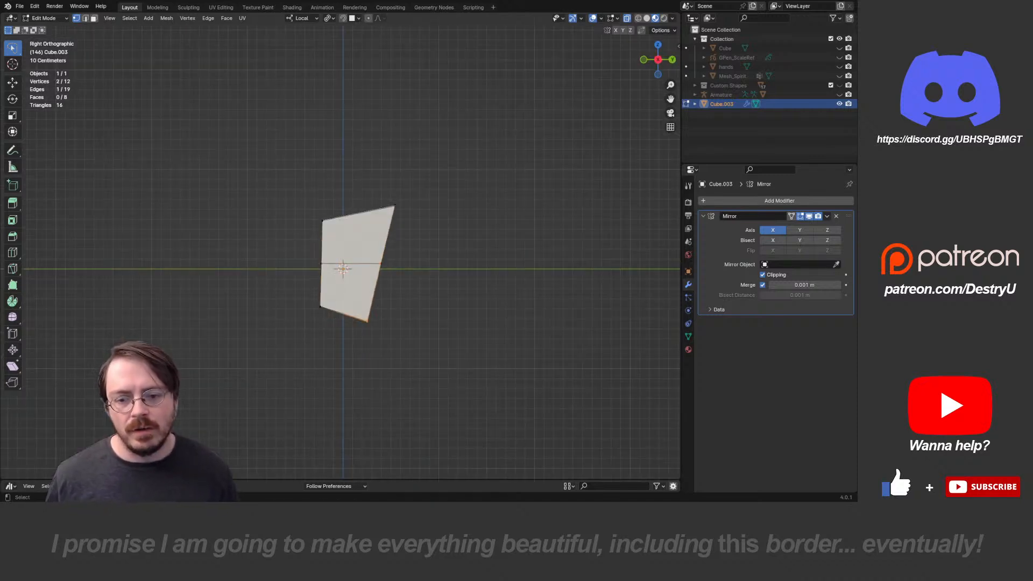
key(g)
click(343, 338)
drag(401, 247, 299, 328)
key(g)
click(356, 290)
key(g)
click(351, 315)
key(g)
click(310, 330)
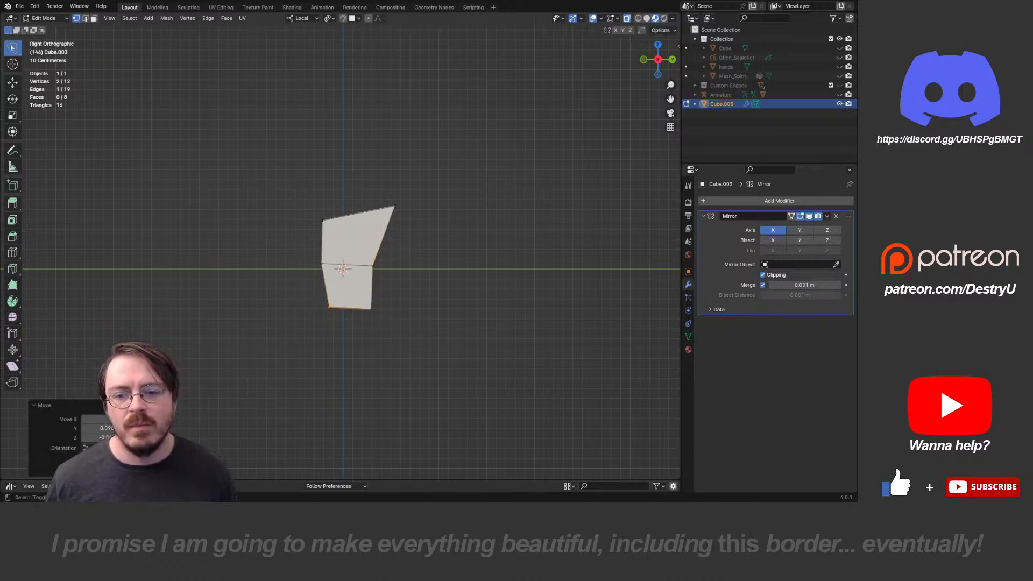
- Move the block's outer upper and middle corner vertices inward on its protruding side to soften the outline
middle_drag(310, 330, 340, 373)
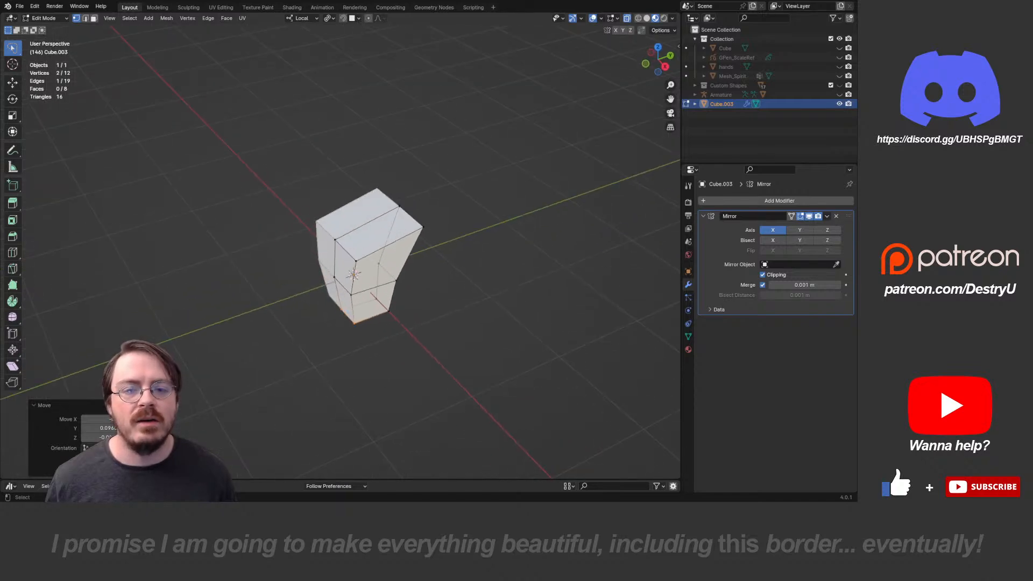
drag(423, 211, 438, 237)
key(g)
click(415, 241)
drag(361, 241, 387, 271)
key(g)
key(shift+x)
click(393, 242)
mouse_move(393, 242)
middle_down()
mouse_move(333, 224)
mouse_move(371, 244)
mouse_move(431, 244)
mouse_move(409, 207)
middle_up()
key(g)
click(316, 226)
- Add a vertical loop cut through the middle of the block's depth and move it outward along X
click(332, 224)
right_click(332, 224)
key(g)
key(x)
click(436, 245)
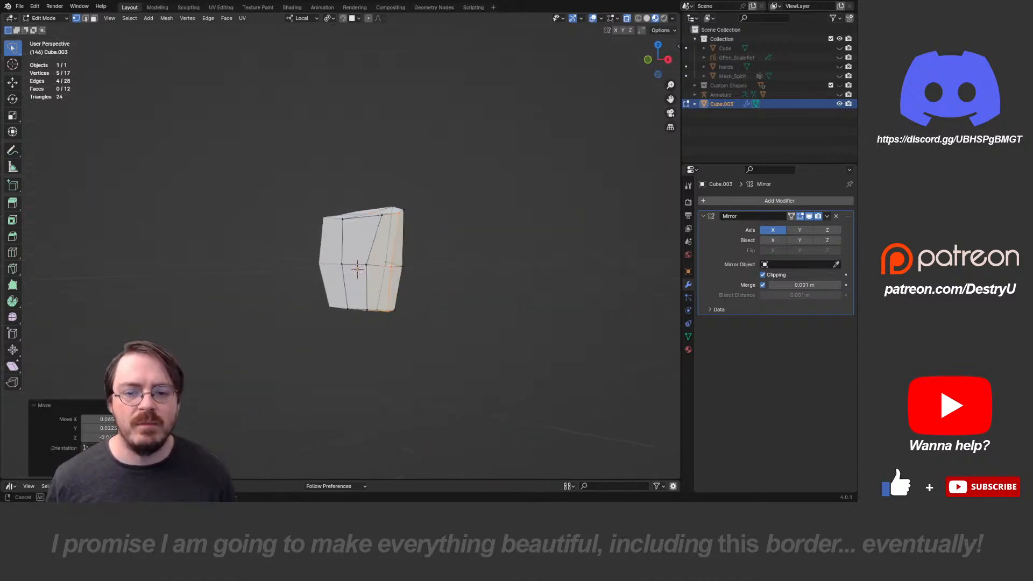
- Move the upper outer corner vertex beside the new loop inward and slightly down
mouse_move(362, 208)
mouse_down()
mouse_move(376, 222)
mouse_move(371, 207)
mouse_up()
key(g)
right_click(372, 211)
click(382, 215)
key(g)
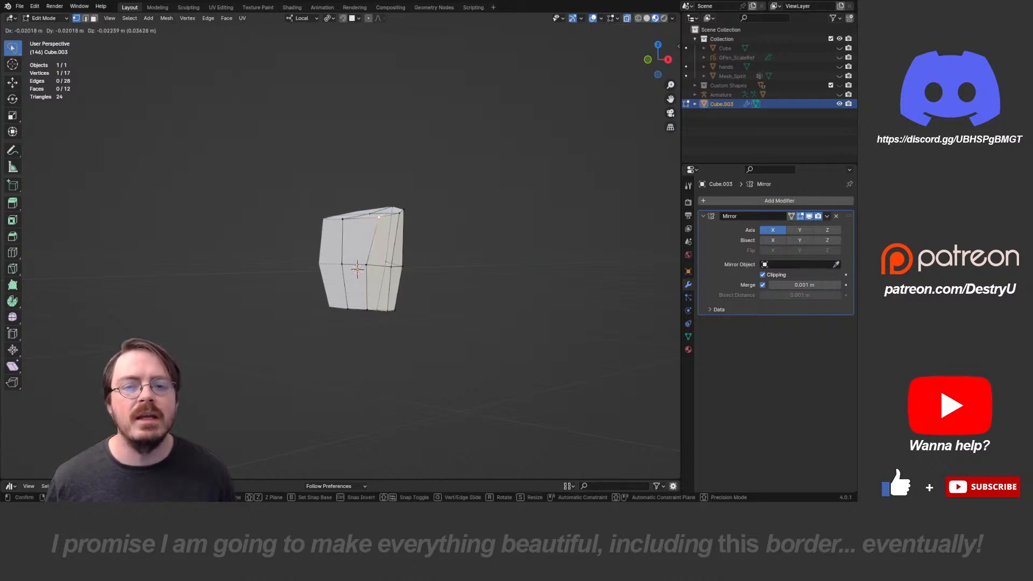
click(365, 219)
middle_drag(365, 219, 346, 245)
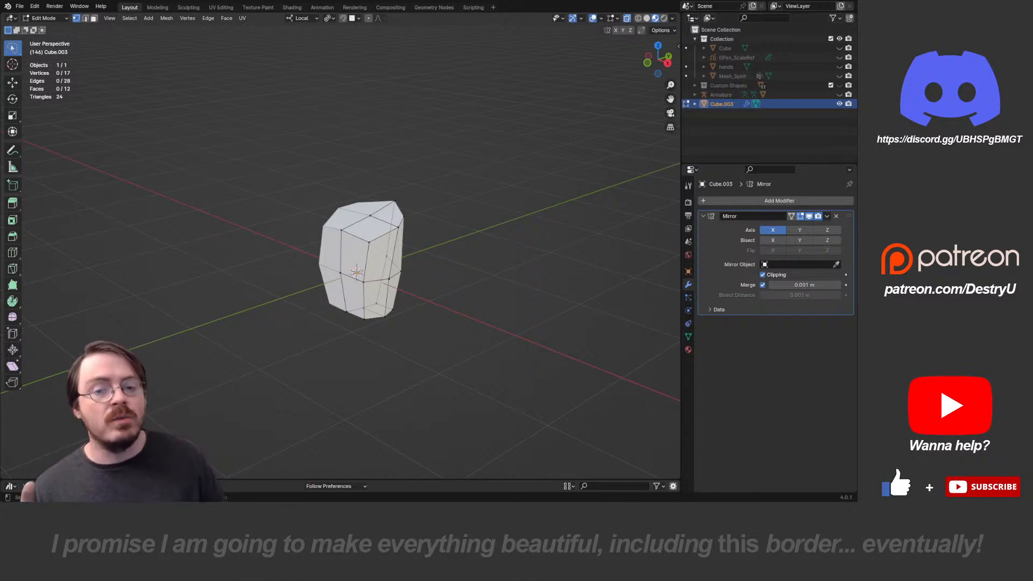
- Reposition the middle and corner vertices of the block's top rim one by one to round its top
middle_drag(409, 280, 354, 256)
click(372, 211)
middle_drag(373, 211, 377, 218)
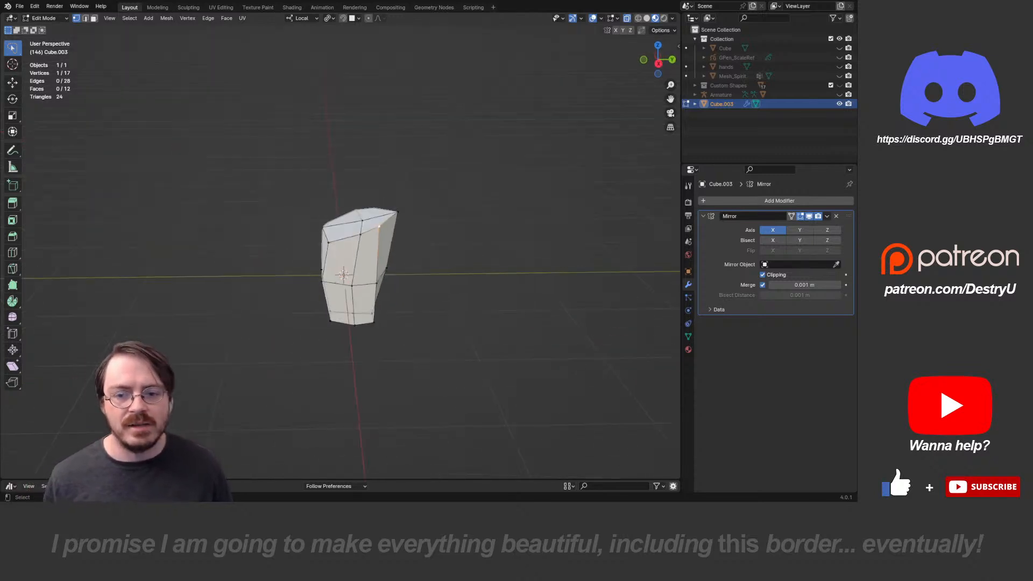
key(g)
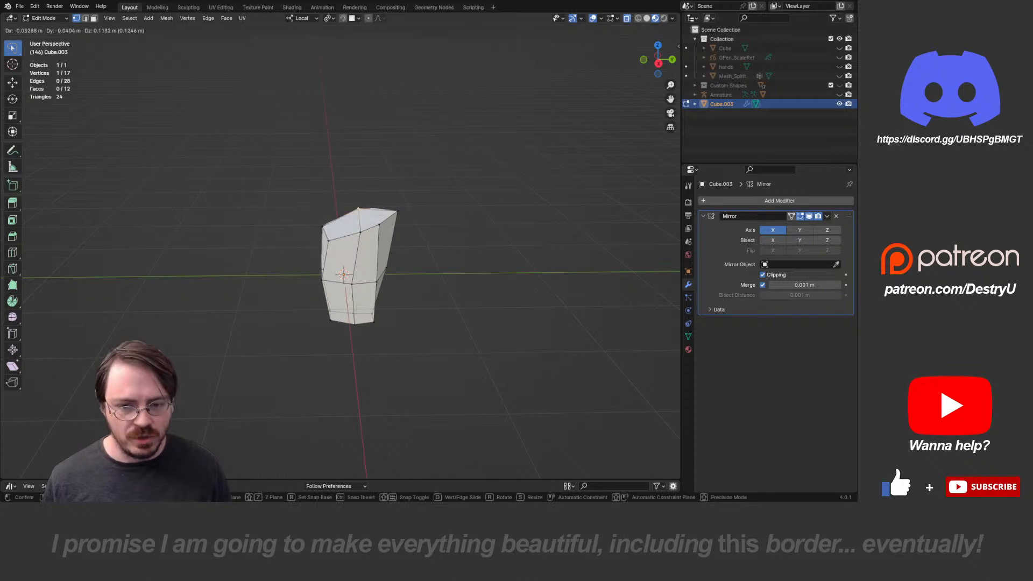
click(373, 206)
click(398, 211)
key(g)
click(390, 217)
key(g)
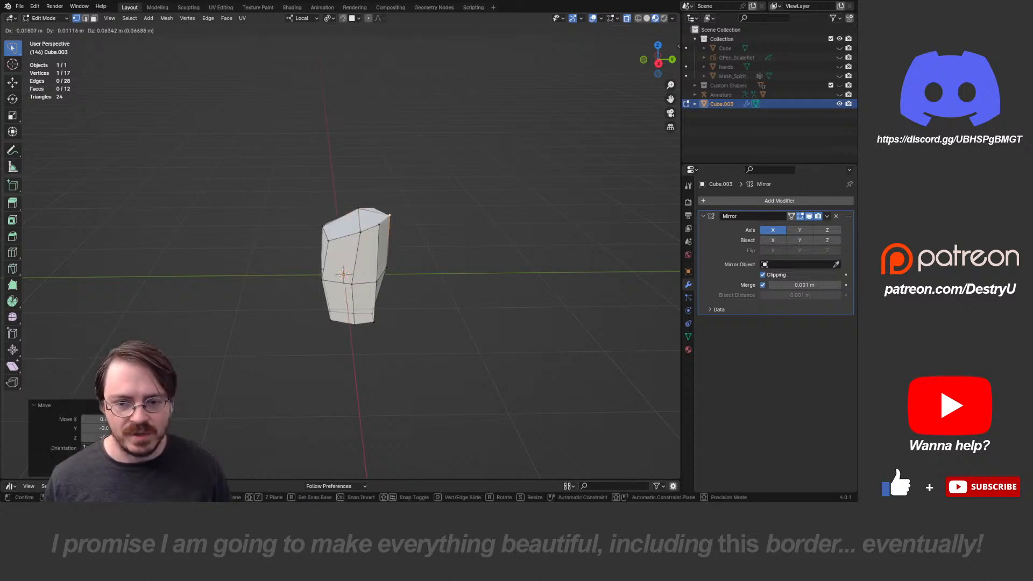
click(389, 215)
click(379, 225)
middle_drag(380, 224, 375, 200)
key(g)
click(361, 202)
- Lower the bottom middle vertex, shift the bottom corner outward, and pull the middle vertex of the protruding side inward
click(353, 308)
key(g)
click(352, 315)
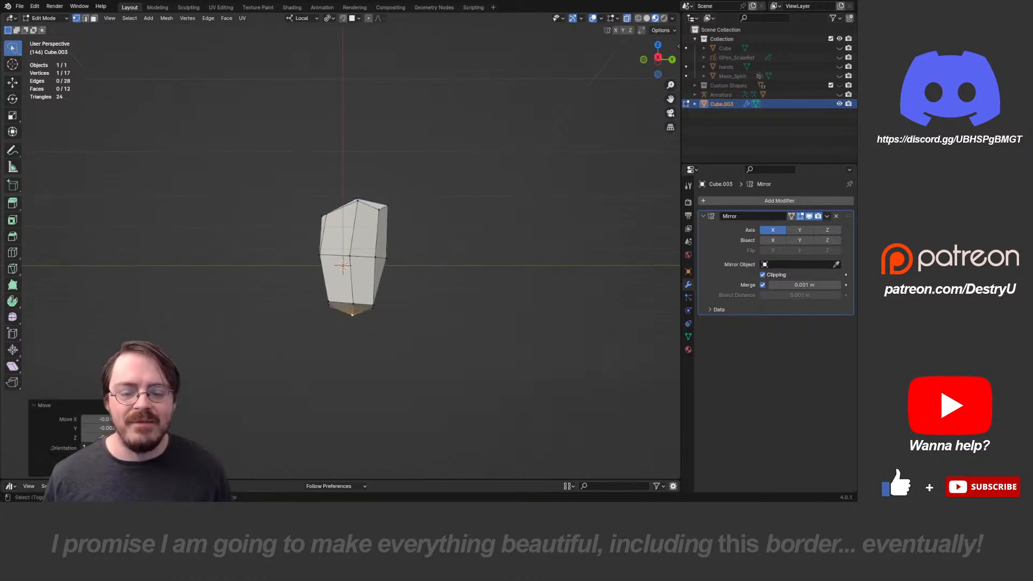
click(372, 309)
key(g)
click(376, 310)
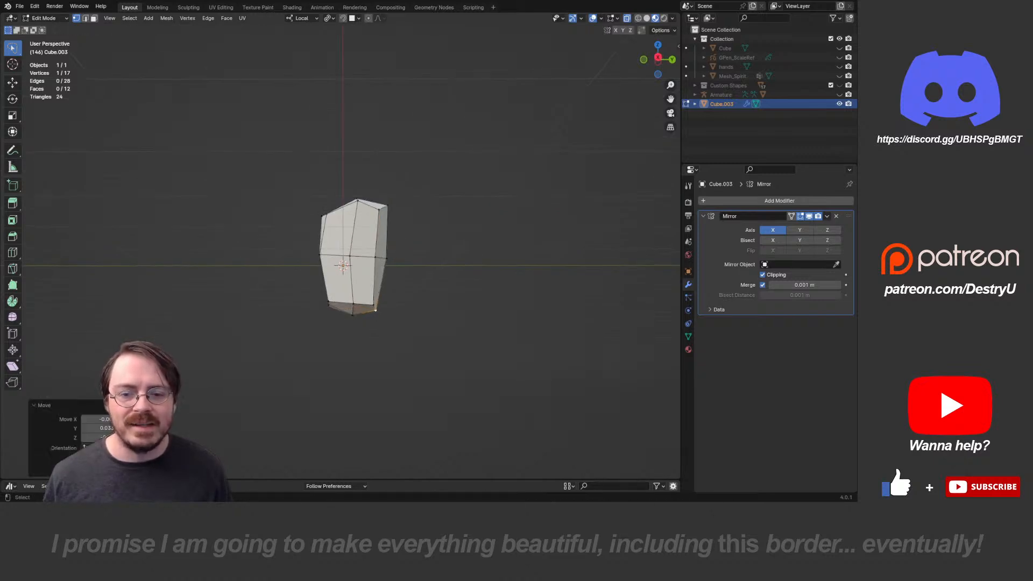
click(386, 258)
key(g)
click(378, 259)
- Reposition the middle and lower vertices on the block's opposite side to round that part of the profile
middle_drag(378, 259, 404, 284)
click(335, 275)
middle_drag(336, 275, 344, 253)
key(g)
click(323, 302)
key(g)
click(316, 269)
click(328, 263)
key(g)
click(322, 263)
key(g)
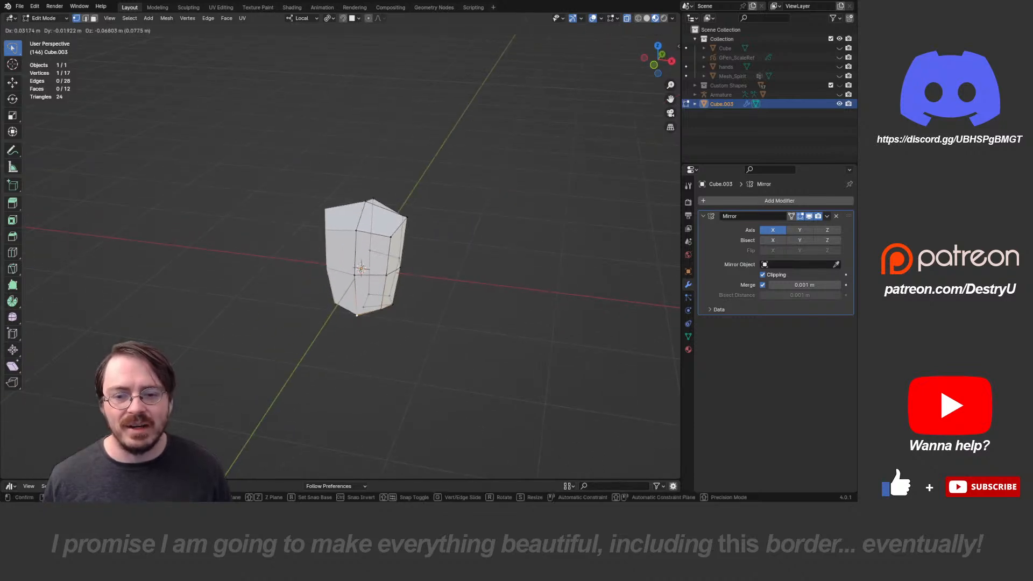
key(Return)
key(g)
click(358, 309)
middle_drag(358, 310, 258, 280)
click(323, 252)
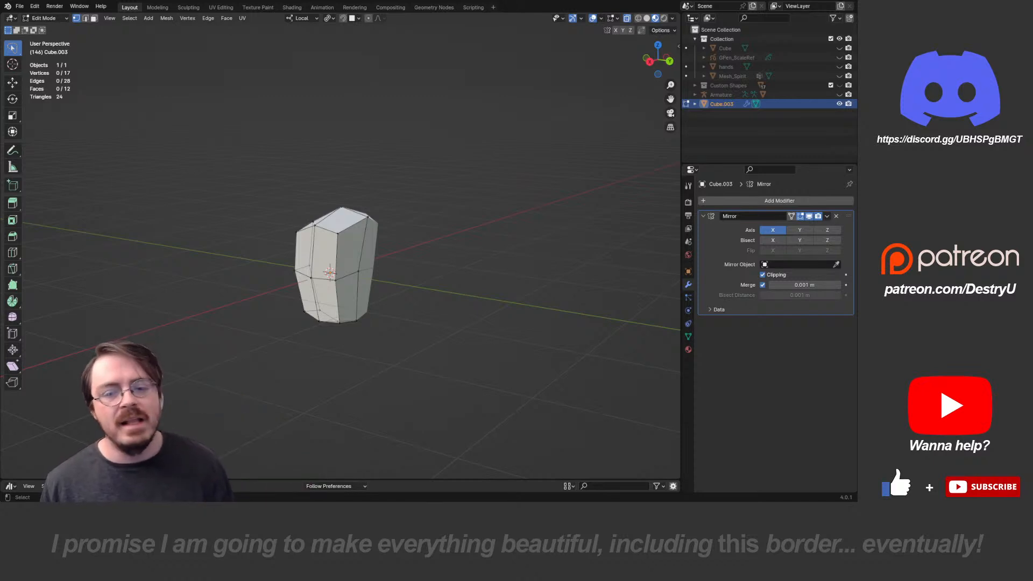
middle_drag(322, 269, 439, 261)
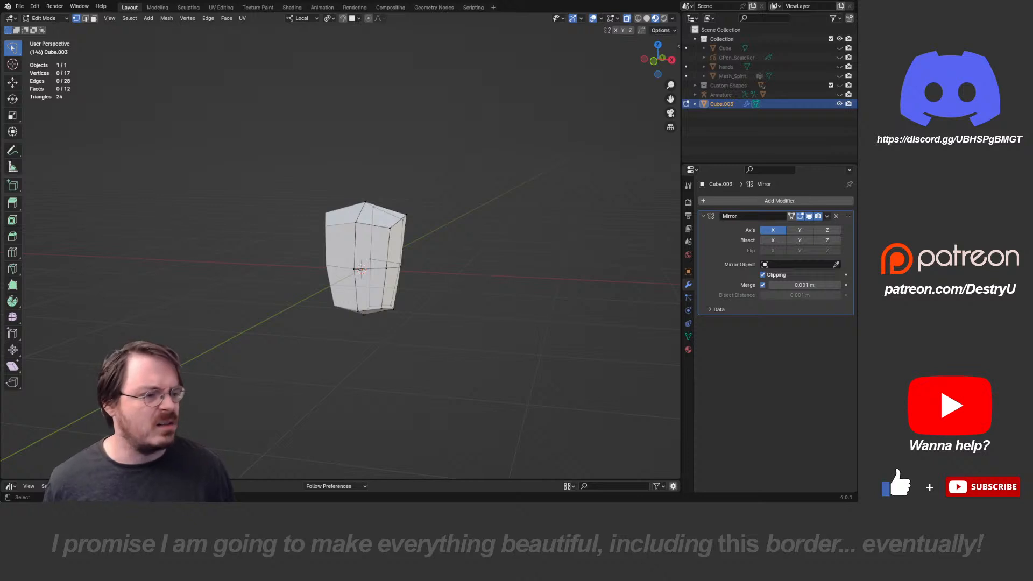
- Delete all vertices of the mesh
key(KP_1)
key(a)
key(x)
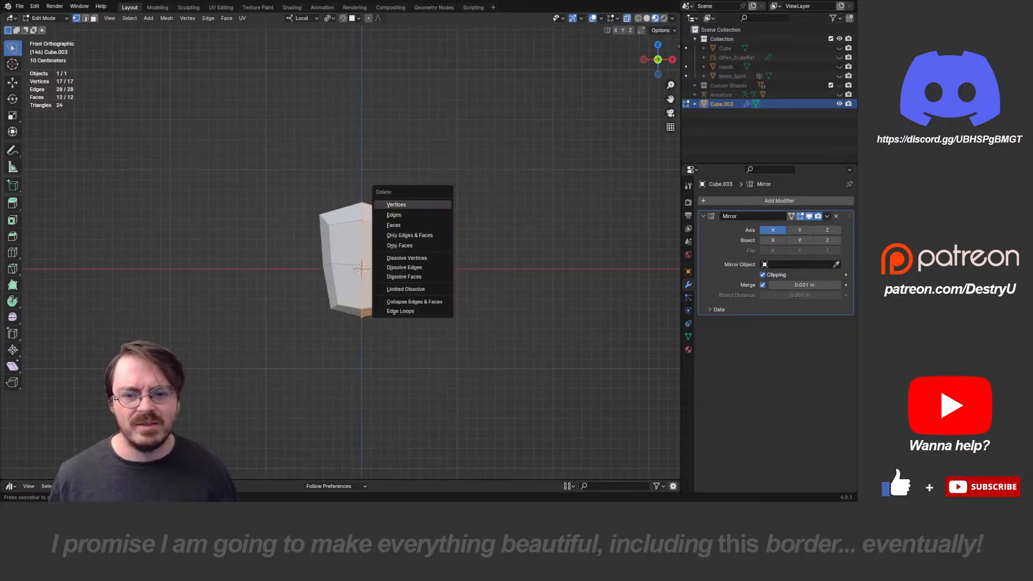
click(392, 203)
- Place a single vertex beside the mirror line in front view and extrude it outward into a roughly horizontal edge
shift+middle_drag(361, 269, 287, 298)
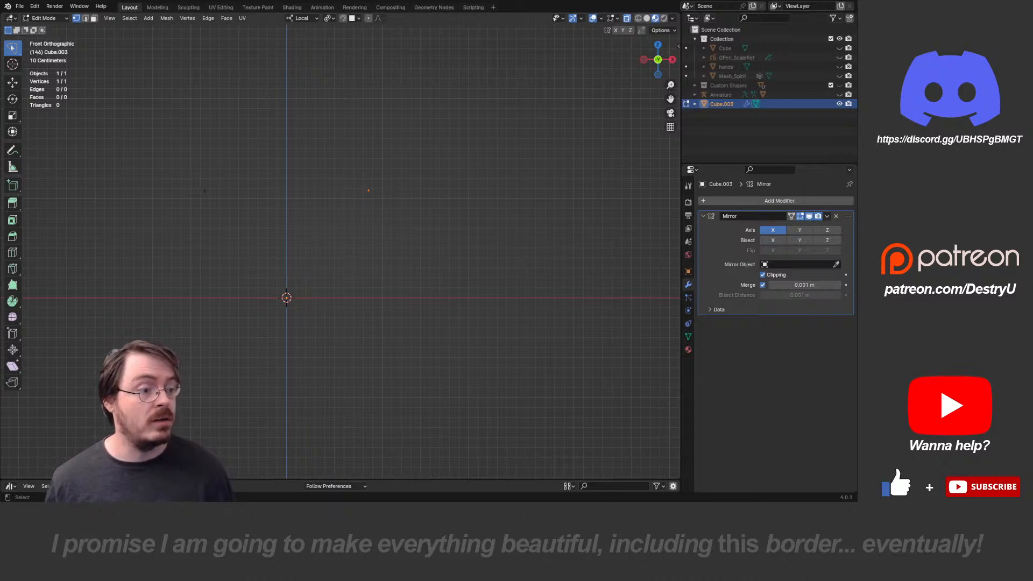
key(g)
click(402, 227)
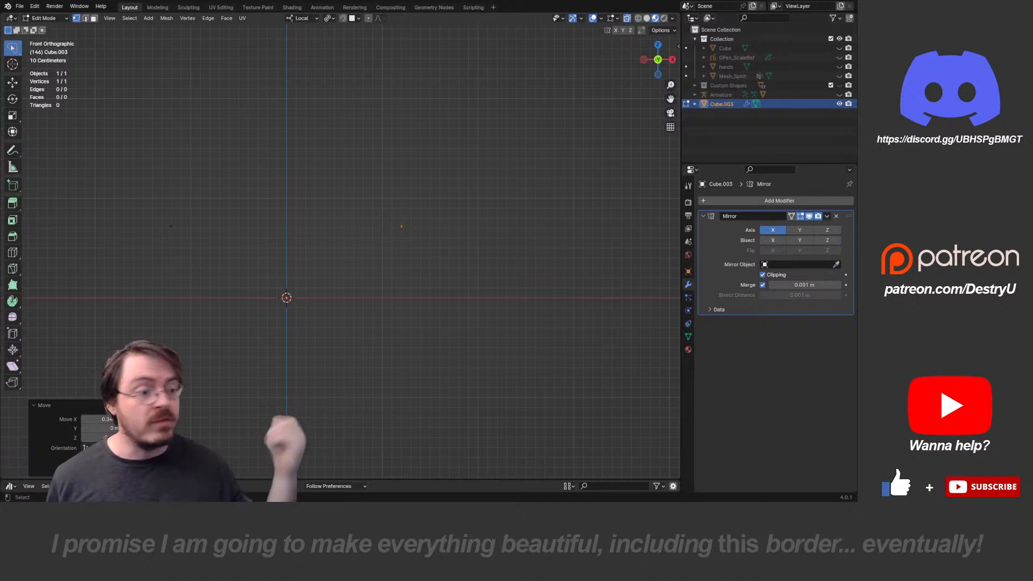
key(g)
click(365, 193)
key(e)
click(456, 196)
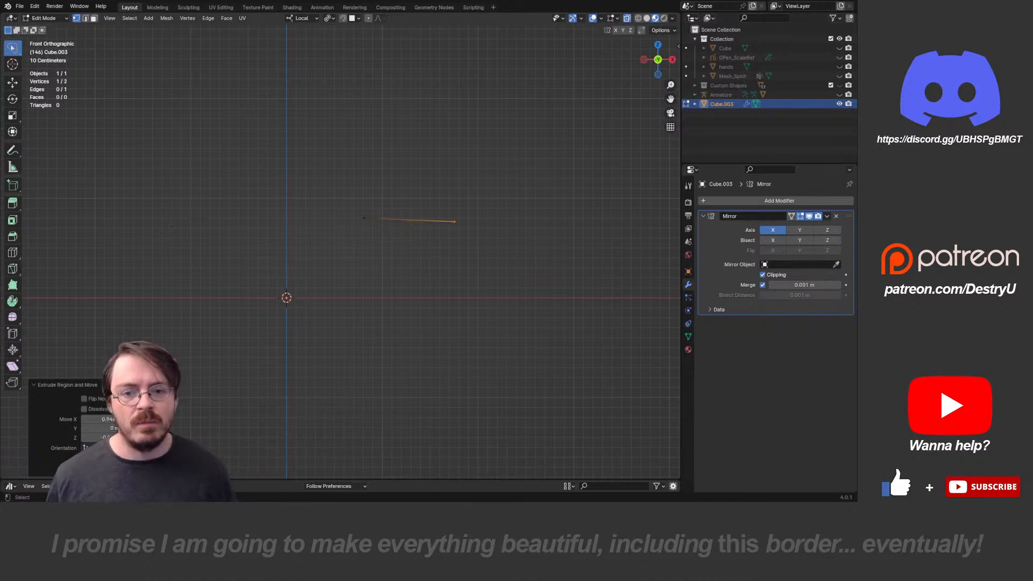
- Extrude the edge downward into a front face, and extrude that face's outer edge backward into a side face
mouse_move(455, 195)
mouse_down()
mouse_move(542, 230)
mouse_move(539, 223)
mouse_up()
key(e)
click(541, 294)
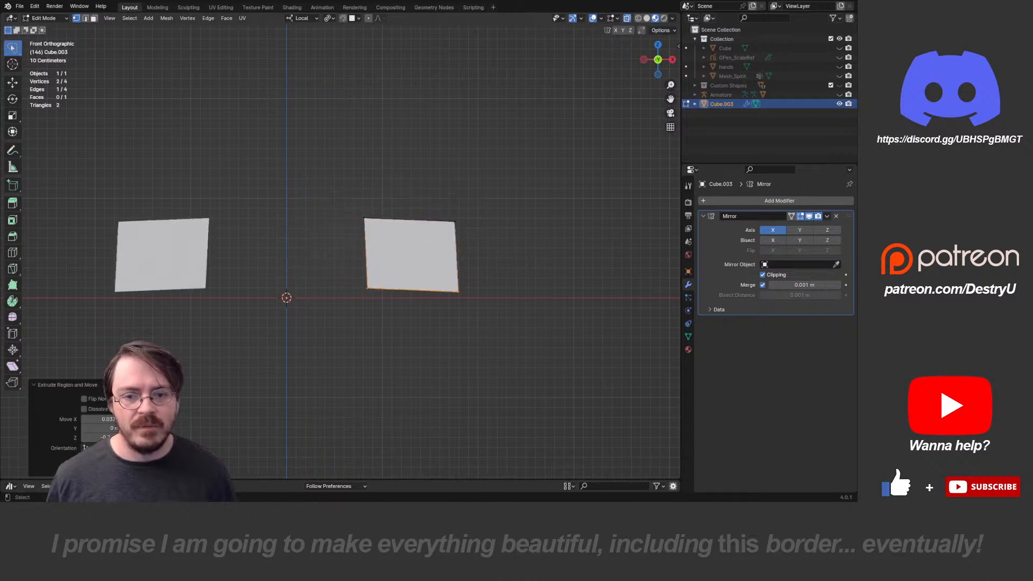
drag(449, 211, 466, 301)
middle_drag(466, 301, 423, 344)
key(e)
click(401, 310)
- Extrude the side face's upper rear vertex inward along X and fill the top face
drag(415, 302, 431, 371)
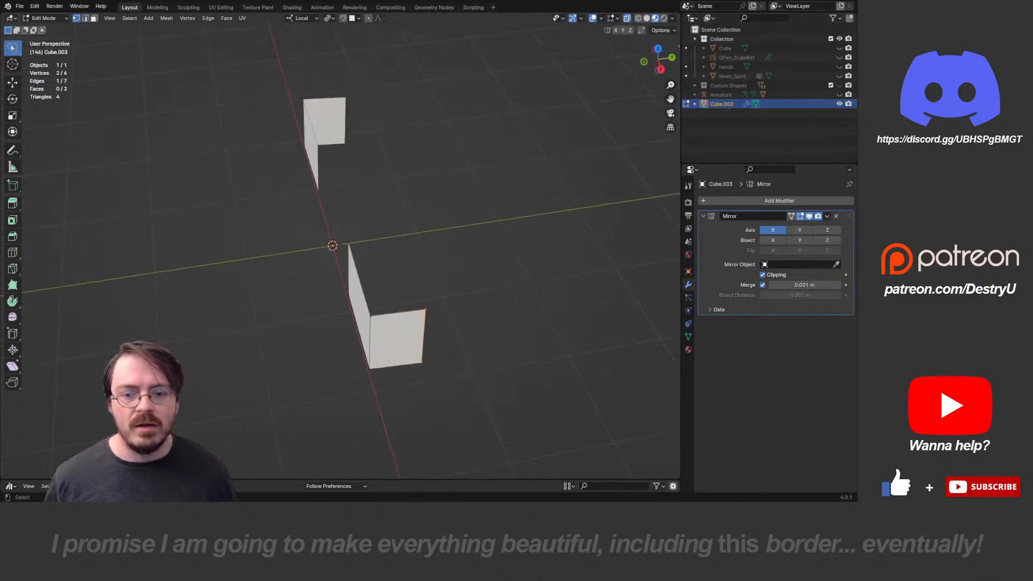
key(e)
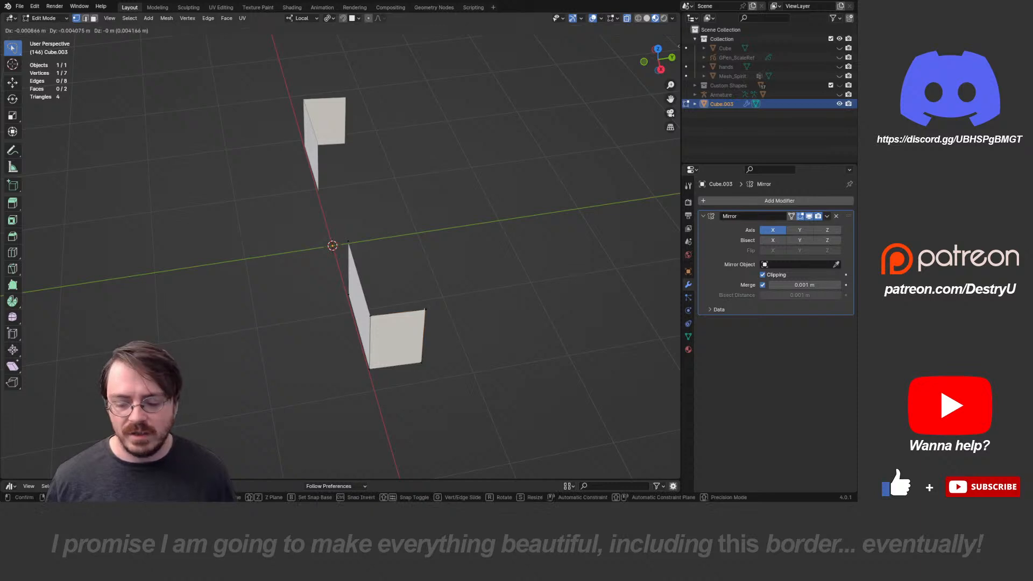
right_click(425, 310)
key(g)
key(x)
click(399, 241)
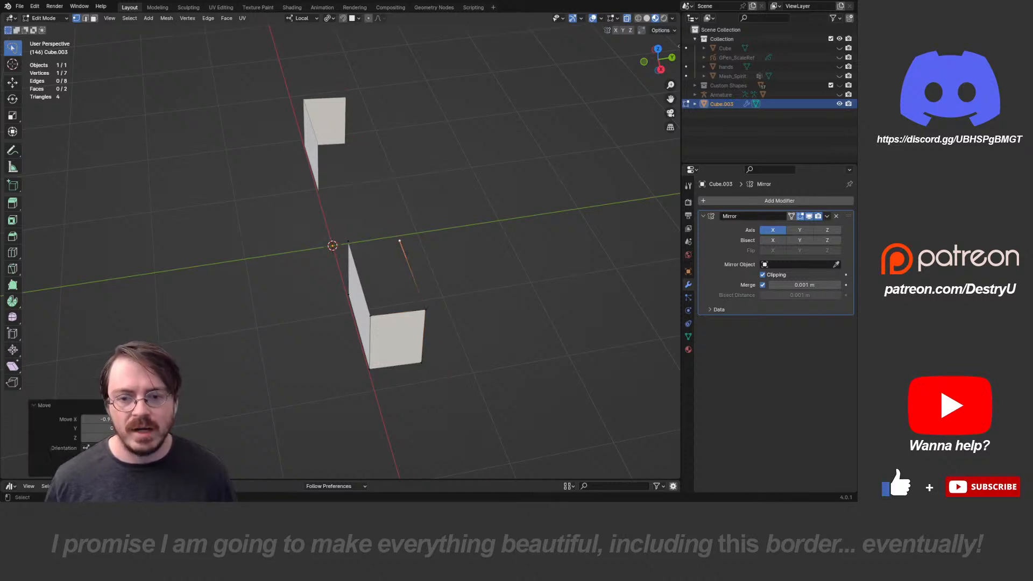
key(2)
click(398, 312)
key(f)
- Extrude the side face's lower rear vertex inward along X and fill the bottom face
middle_drag(398, 312, 493, 232)
key(alt+a)
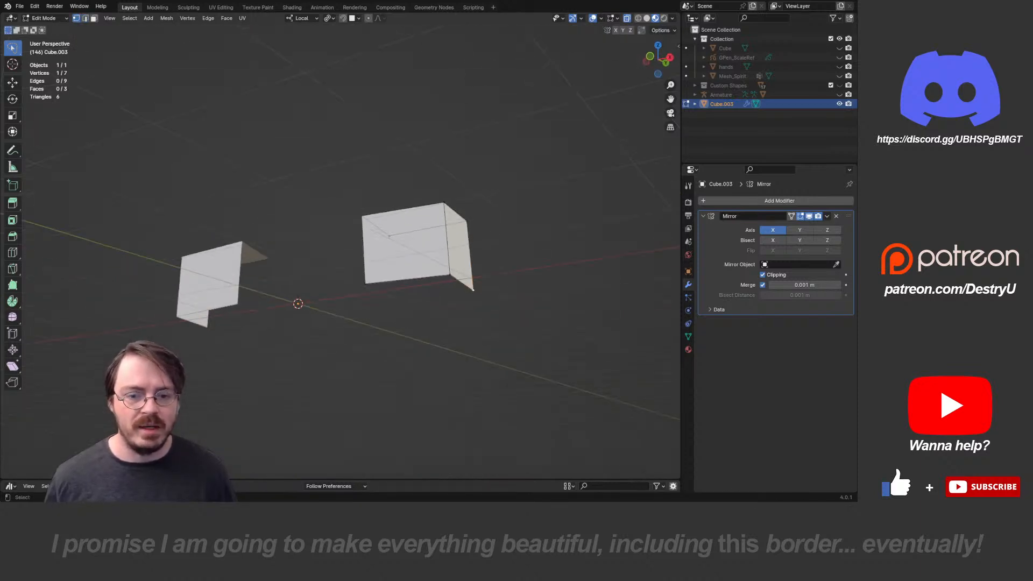
key(e)
key(g)
right_click(401, 305)
key(g)
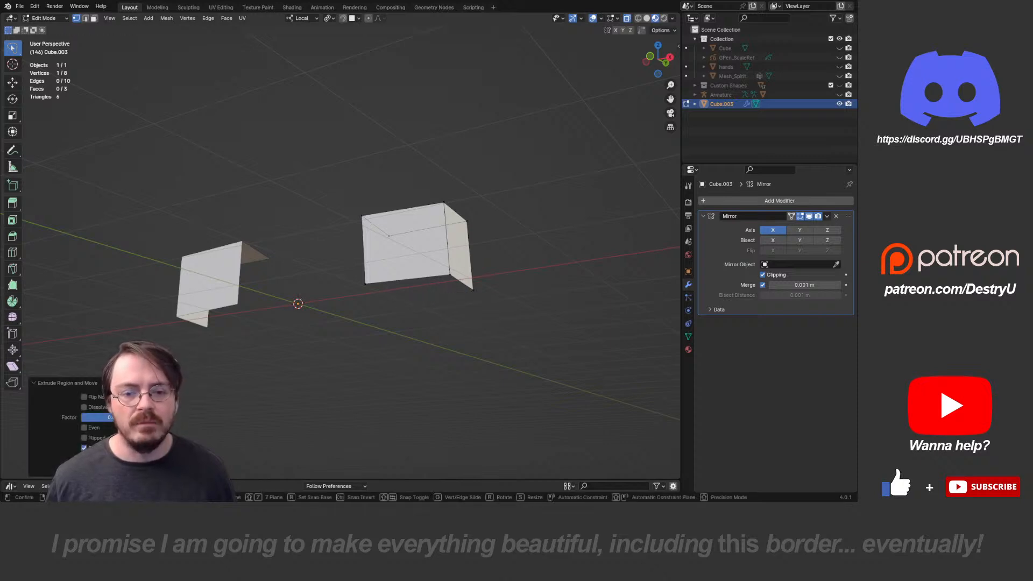
key(x)
click(367, 285)
key(2)
click(461, 283)
key(f)
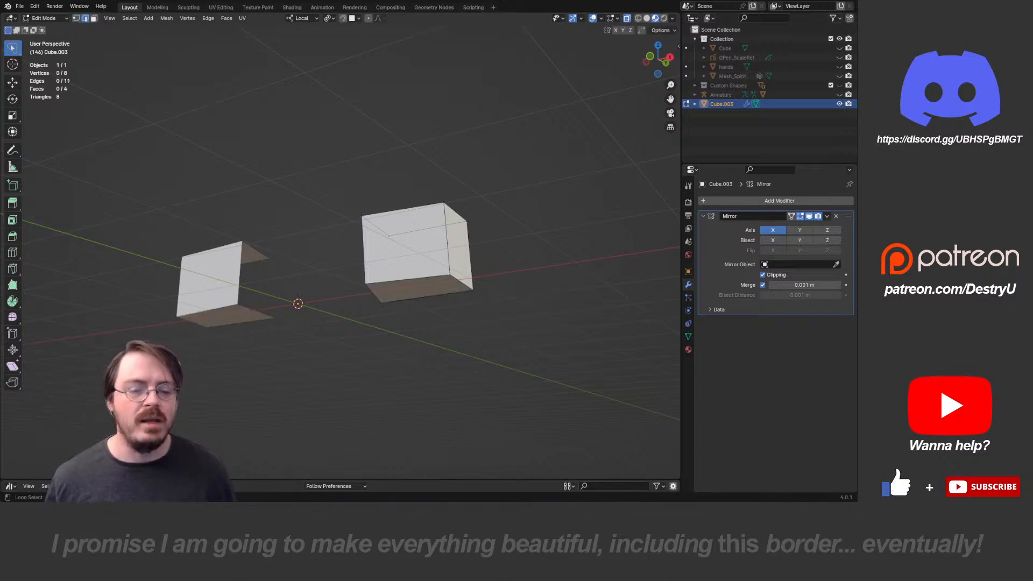
- Raise the top face's two rear vertices along Z to level them with the front edge
middle_drag(457, 275, 361, 316)
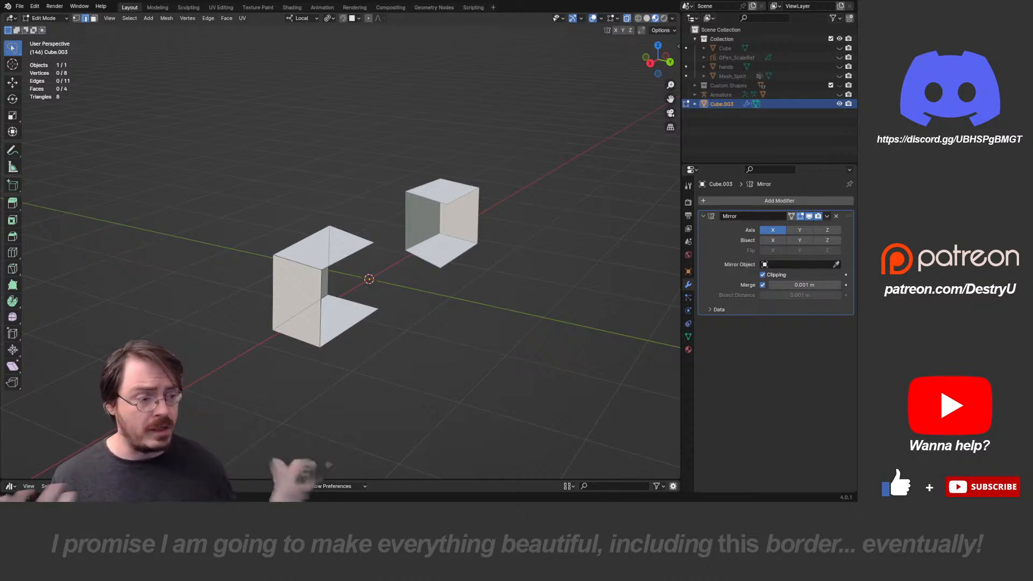
middle_drag(334, 248, 413, 246)
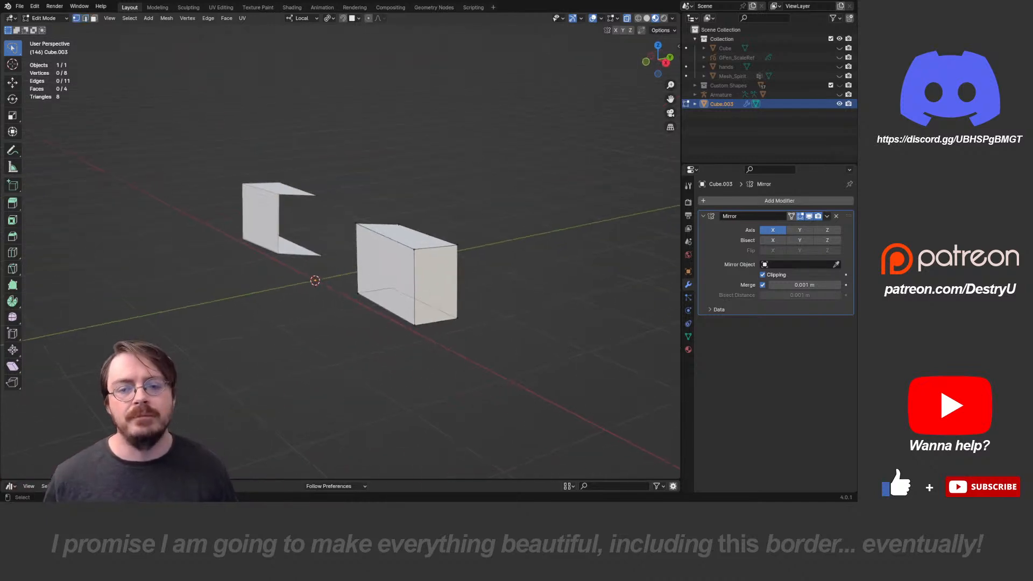
click(399, 225)
key(g)
key(z)
click(399, 217)
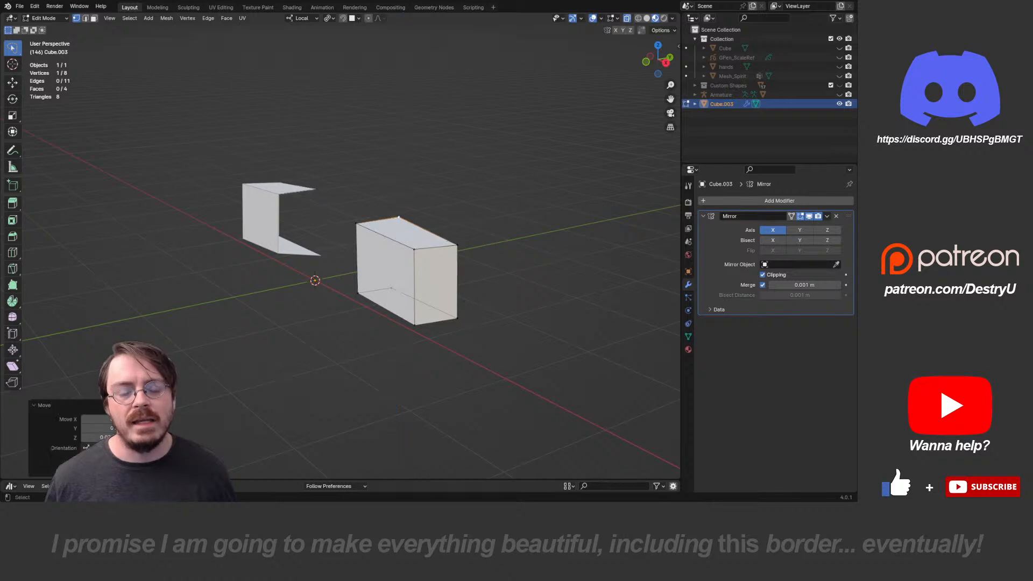
middle_drag(399, 218, 369, 198)
click(424, 223)
key(g)
key(z)
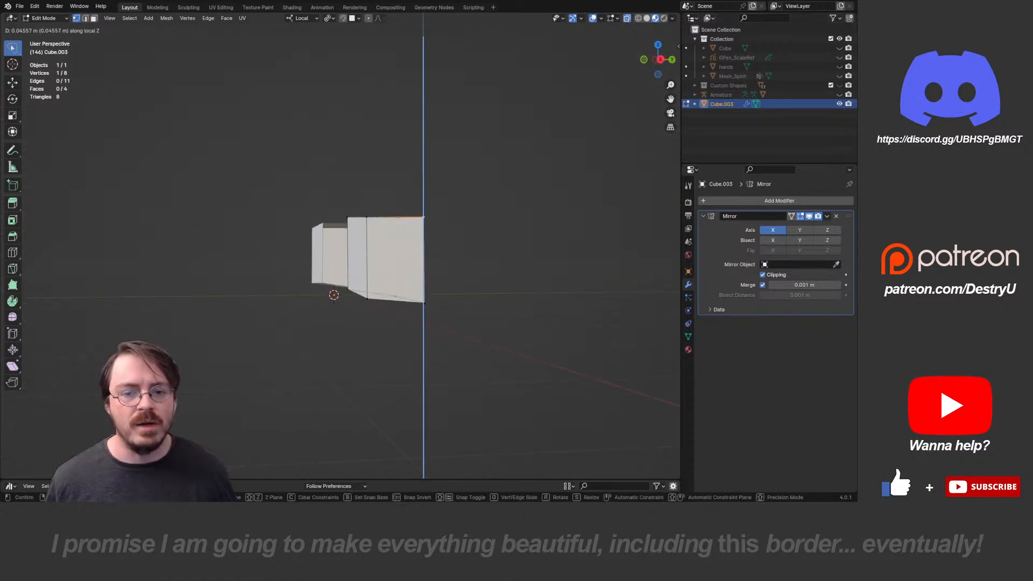
click(423, 218)
- Raise the bottom face's rear vertices along Z to bring them closer to level
click(397, 218)
key(g)
key(z)
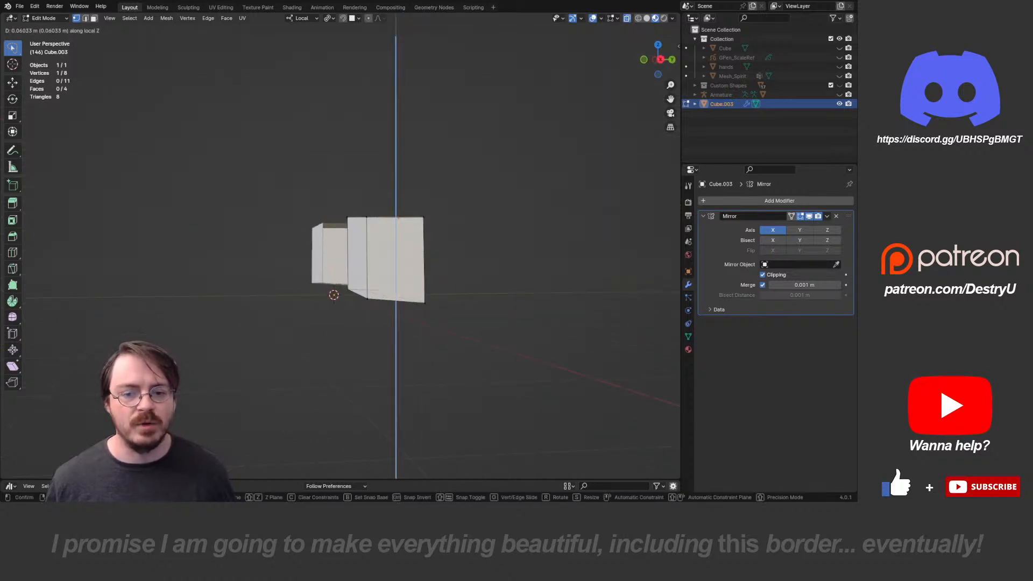
click(396, 290)
click(425, 303)
key(g)
key(z)
click(424, 296)
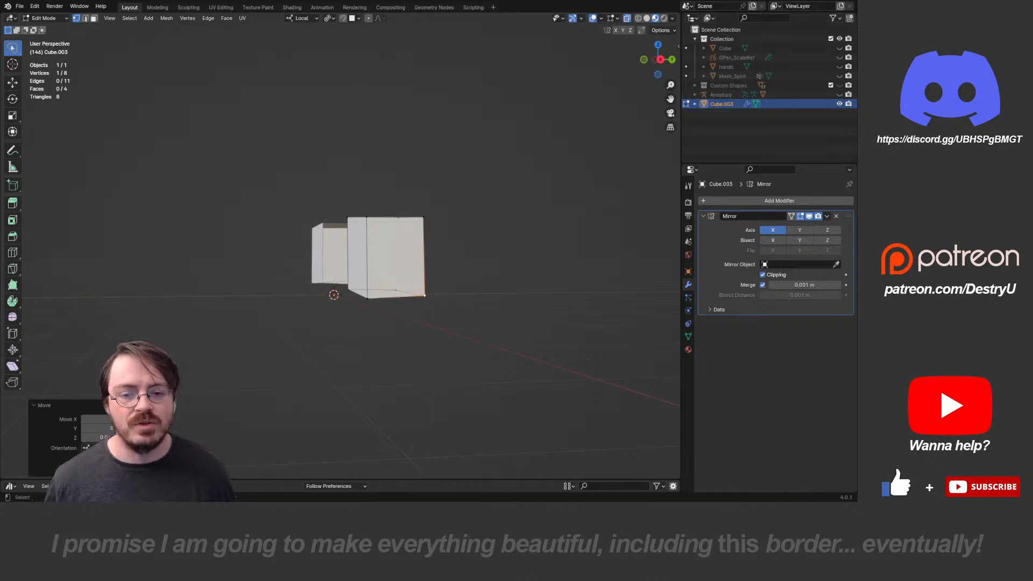
- Flatten the bottom face by scaling it to 0 along Z
key(2)
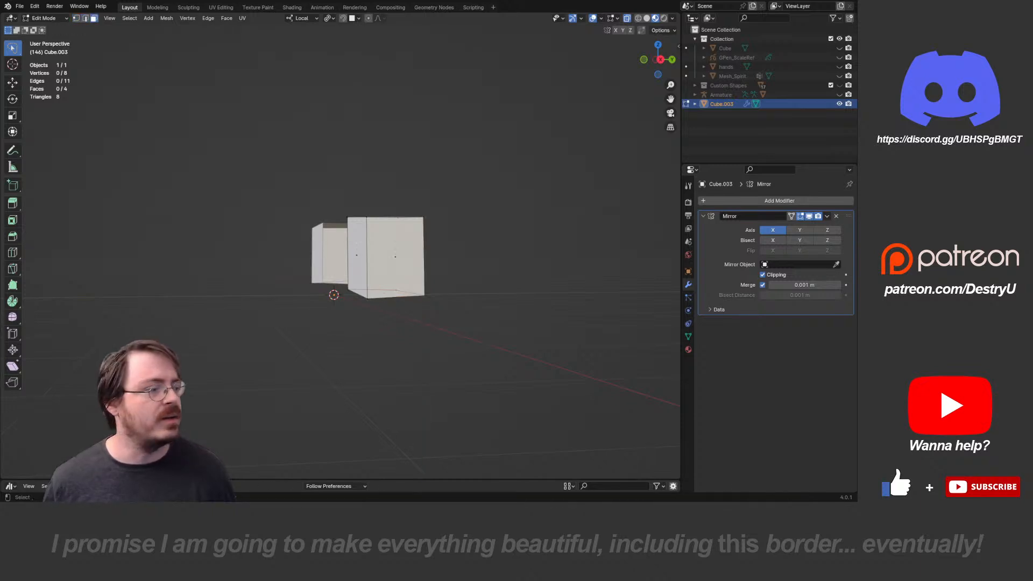
middle_drag(388, 299, 413, 243)
click(408, 244)
key(s)
key(z)
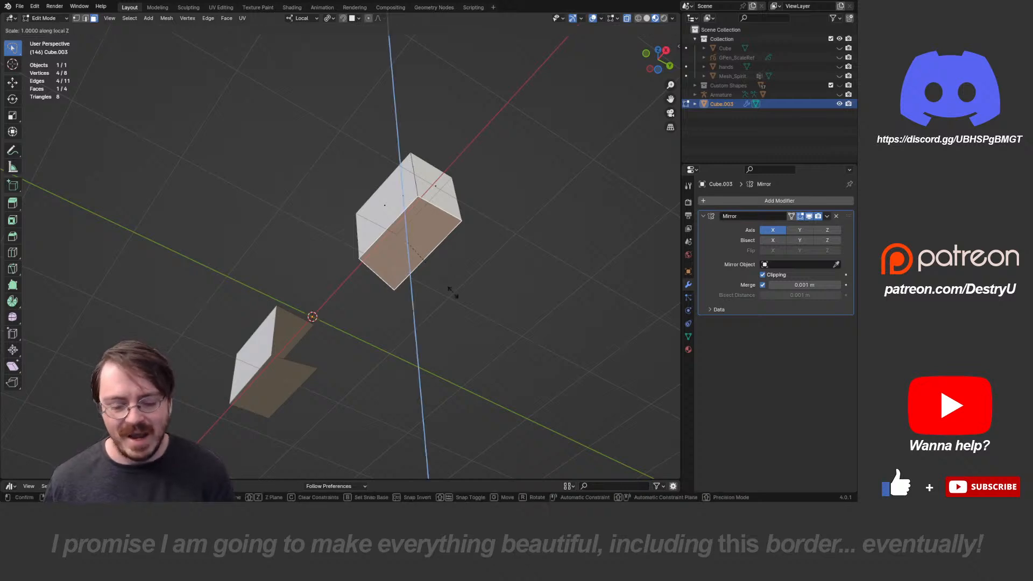
key(0)
key(Return)
key(alt+a)
middle_drag(407, 243, 397, 336)
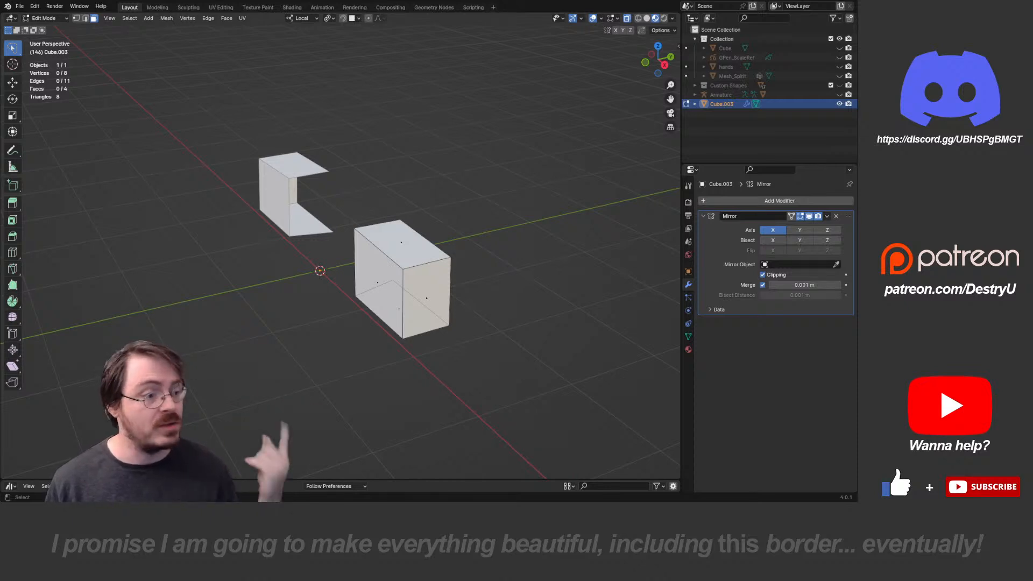
- Move the whole mesh inward until both halves meet at the mirror line, and raise it slightly
key(KP_1)
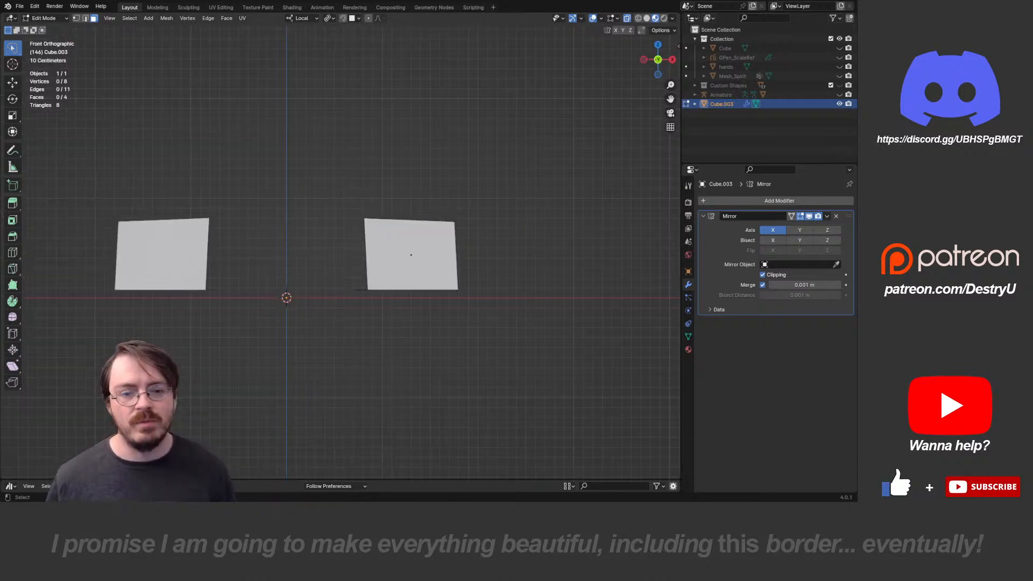
key(a)
key(g)
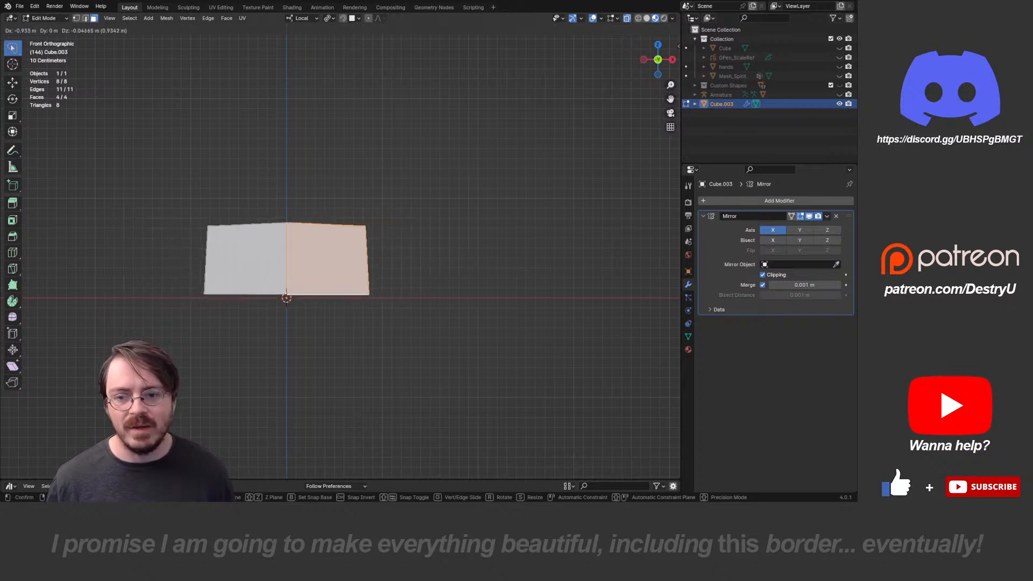
click(328, 257)
key(g)
click(329, 236)
- Fill the open back of the box with a face
middle_drag(371, 237, 199, 237)
middle_drag(339, 229, 406, 256)
key(2)
click(353, 250)
key(f)
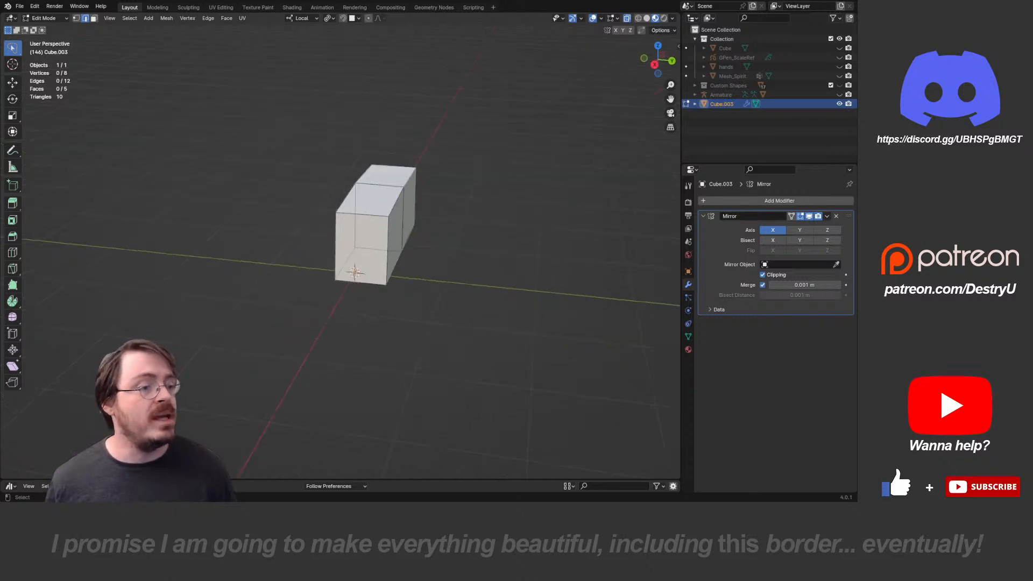
- Add a loose vertex in empty space beside and above the box in front view, and extrude an edge down from it
key(KP_1)
shift+middle_drag(398, 252, 352, 272)
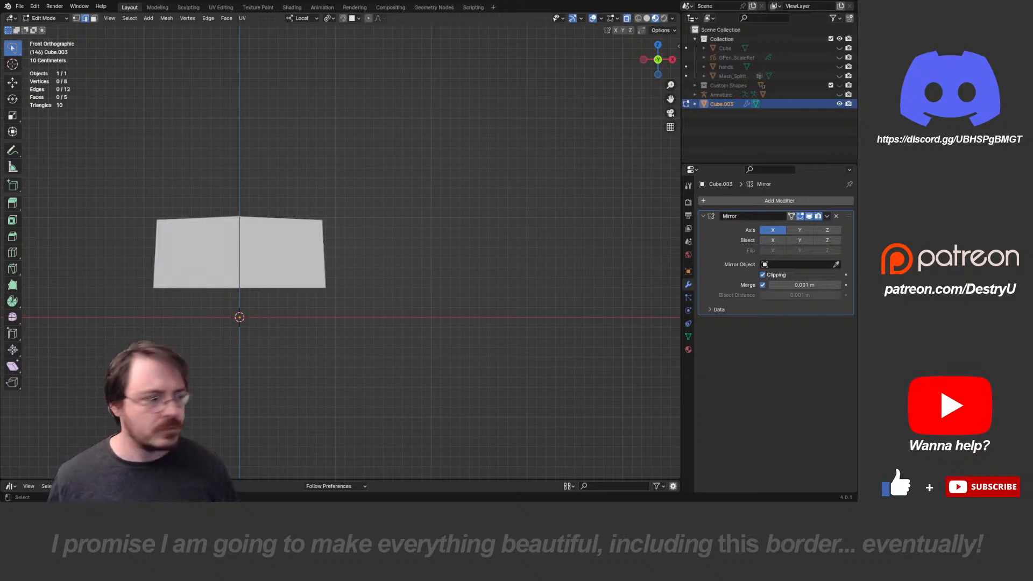
shift+middle_drag(345, 253, 168, 317)
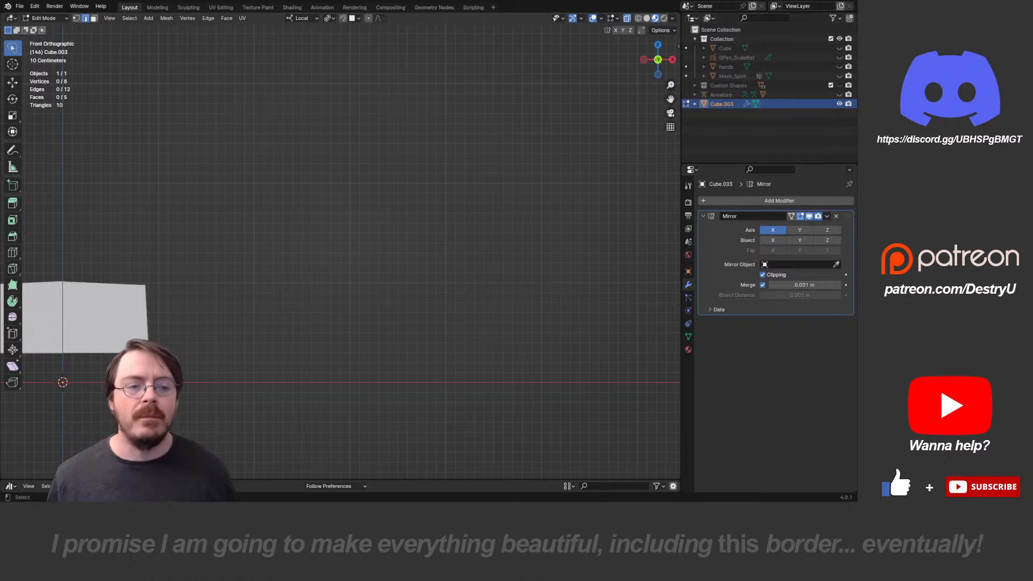
middle_drag(344, 253, 336, 278)
key(KP_1)
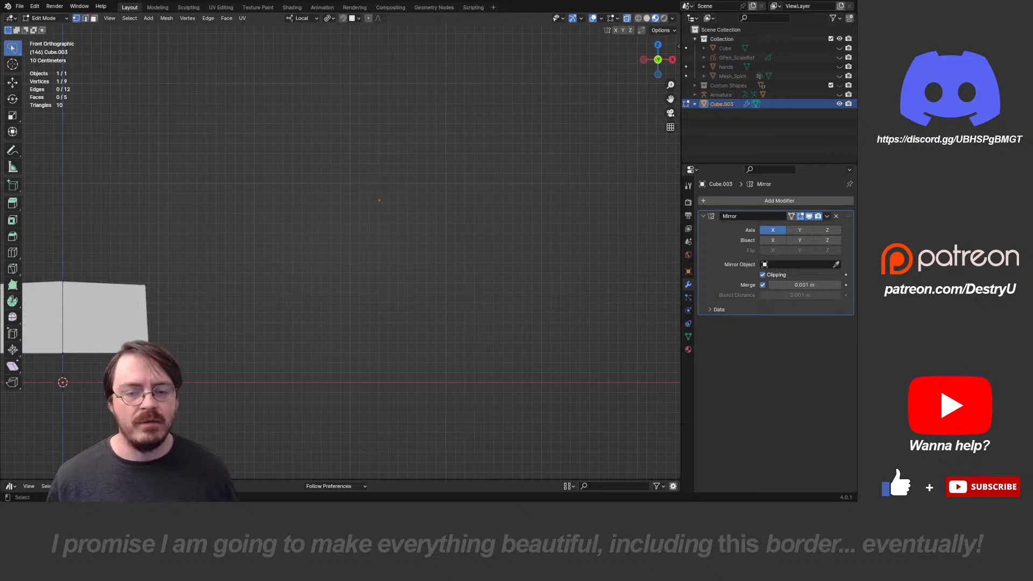
key(e)
click(376, 280)
click(387, 291)
- Extrude two more edges from the loose centre vertex, diagonally up to each side, to form a Y, and extend the left branch slightly
click(379, 201)
key(e)
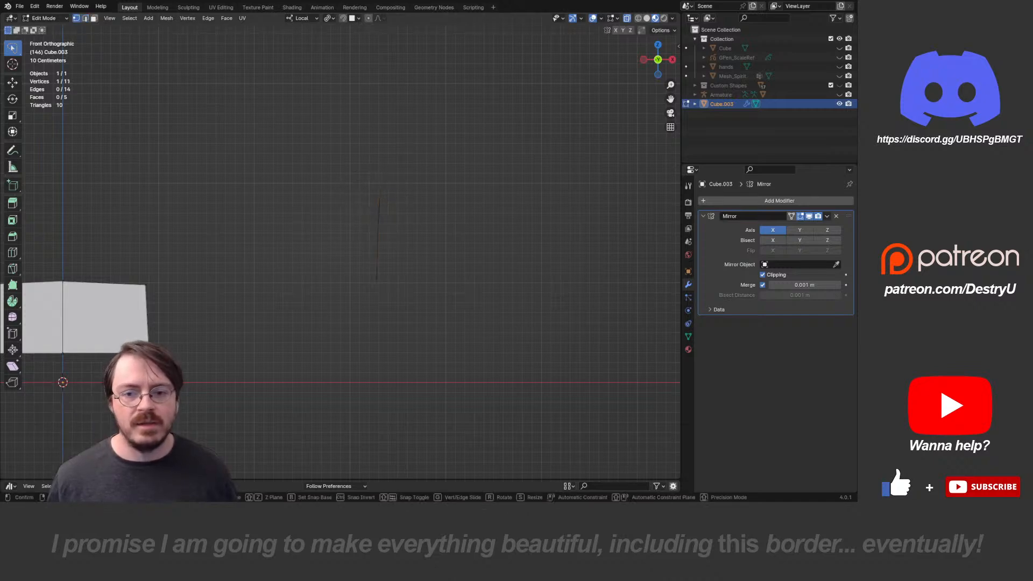
click(463, 158)
click(380, 200)
key(e)
click(329, 155)
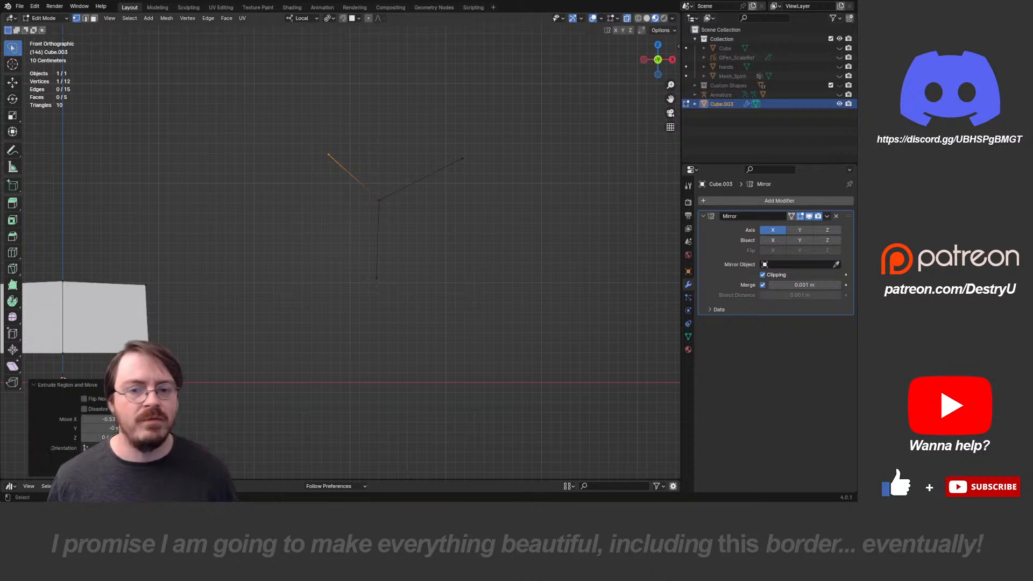
key(g)
click(317, 147)
- Extrude an edge up and right from the Y's left tip, and move the right tip slightly inward
shift+middle_drag(317, 147, 305, 167)
key(e)
click(369, 122)
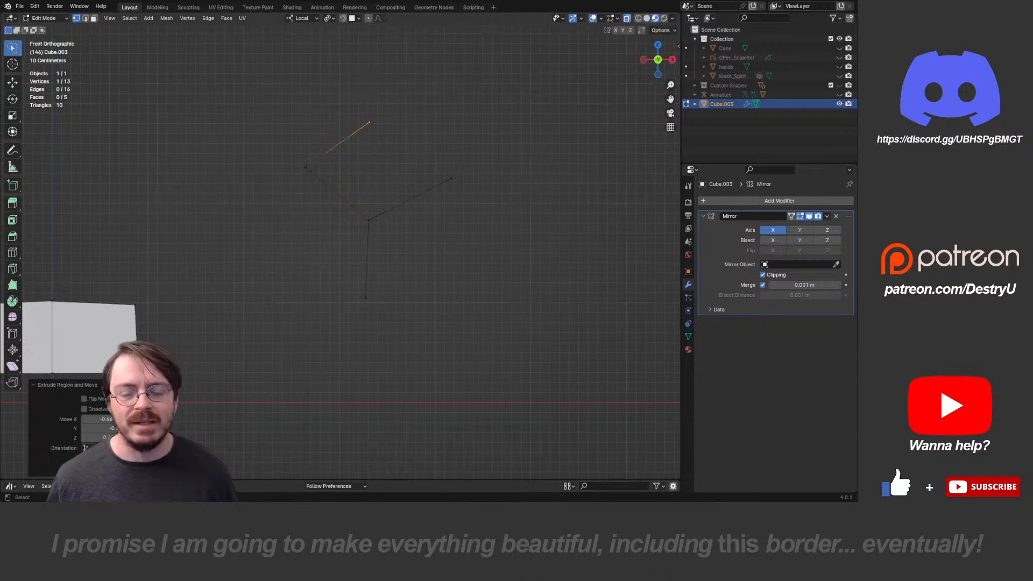
click(451, 178)
key(g)
click(441, 176)
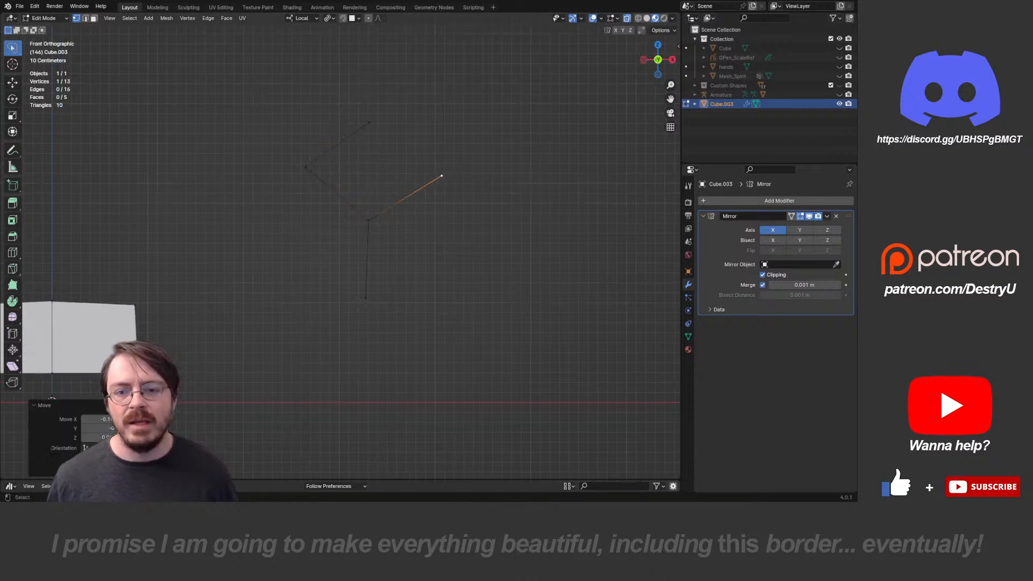
- Extrude an edge down from the Y's left tip and another up and right from its bottom tip
click(306, 167)
key(e)
click(278, 228)
click(366, 299)
key(e)
click(449, 275)
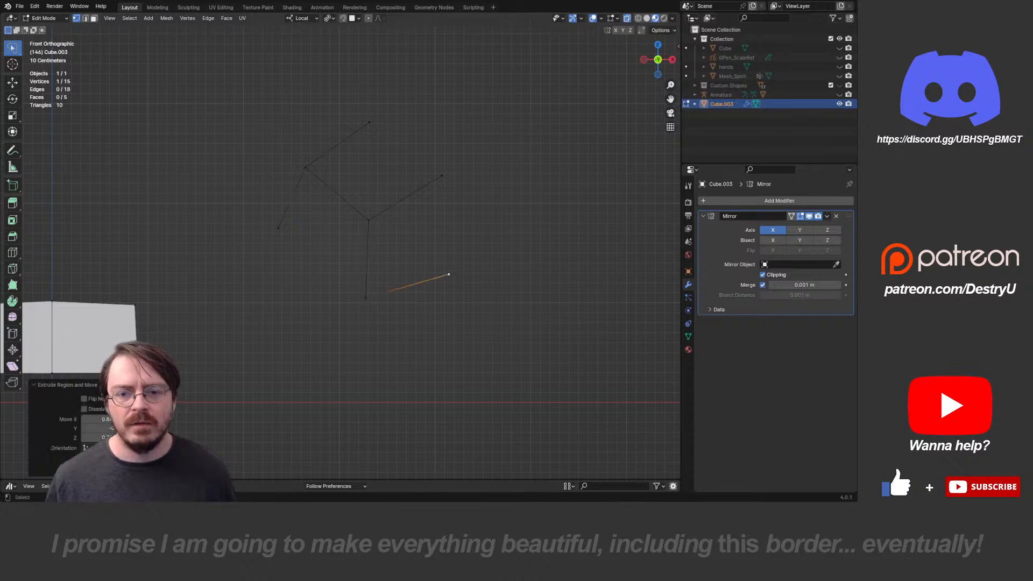
- Fill the gaps between the Y's branches with three faces to form an open cube corner, undoing the misfilled attempts
key(2)
click(367, 259)
key(f)
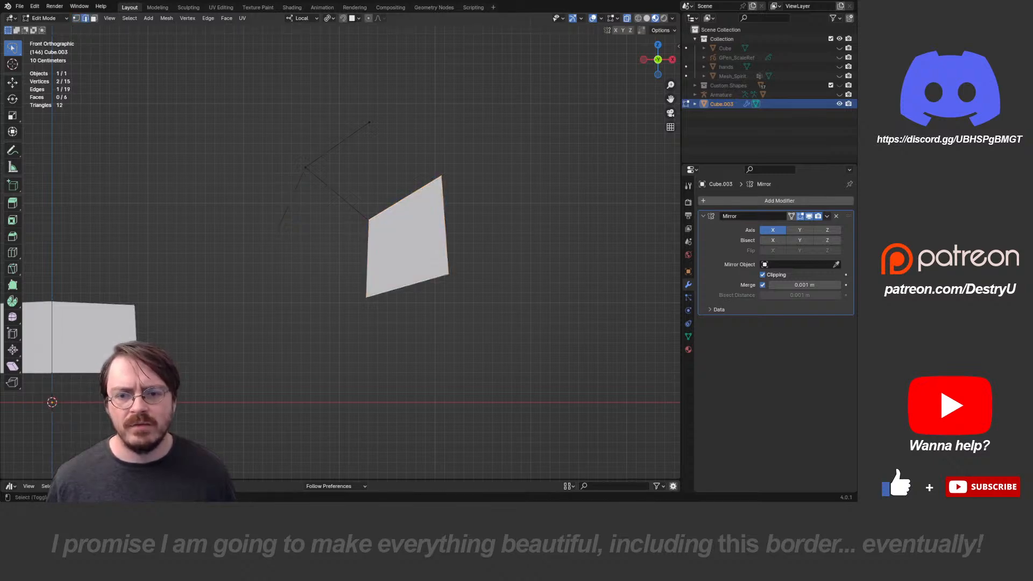
key(f)
shift+click(408, 286)
key(f)
key(ctrl+z)
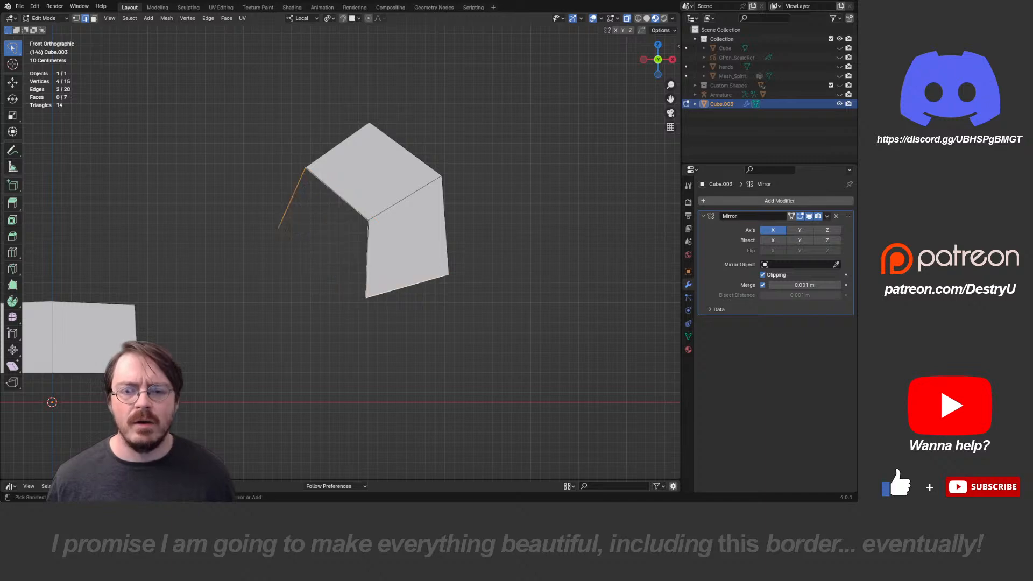
key(f)
key(ctrl+z)
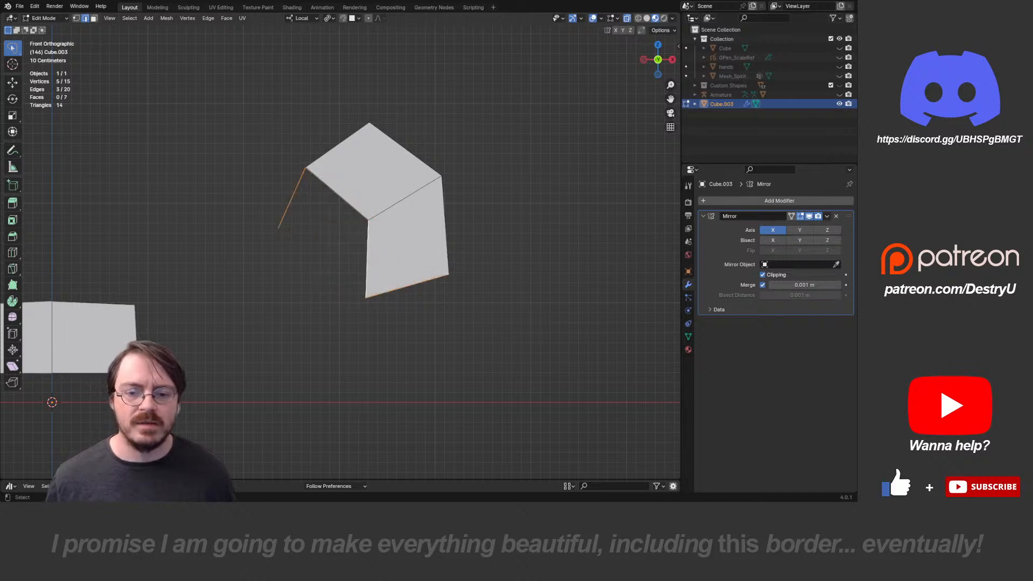
key(ctrl+z)
key(f)
- Adjust the lower-left, centre and lower-right vertices of the three-faced corner to even out its cube-like outline
key(1)
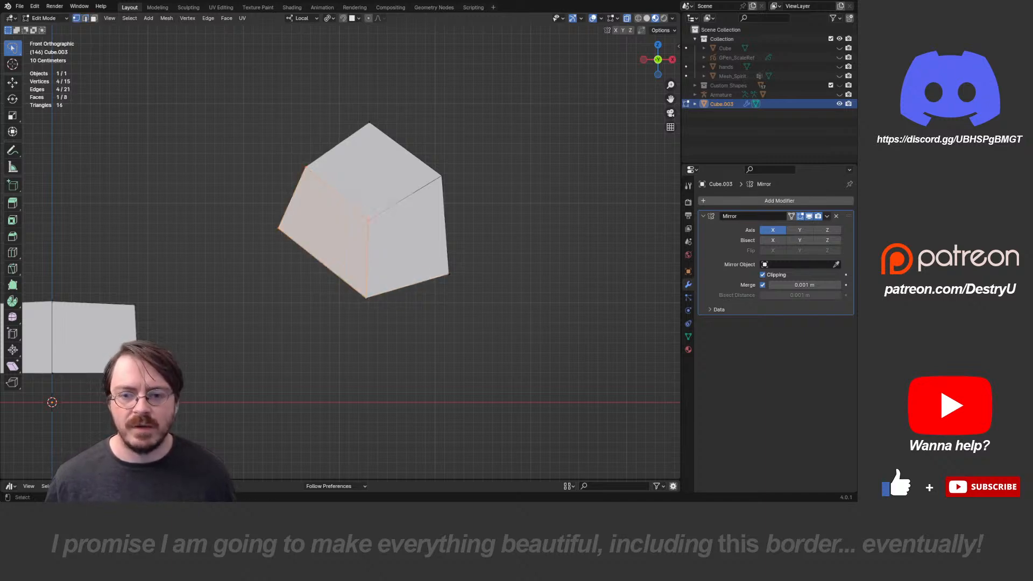
click(278, 228)
key(g)
click(283, 245)
click(368, 220)
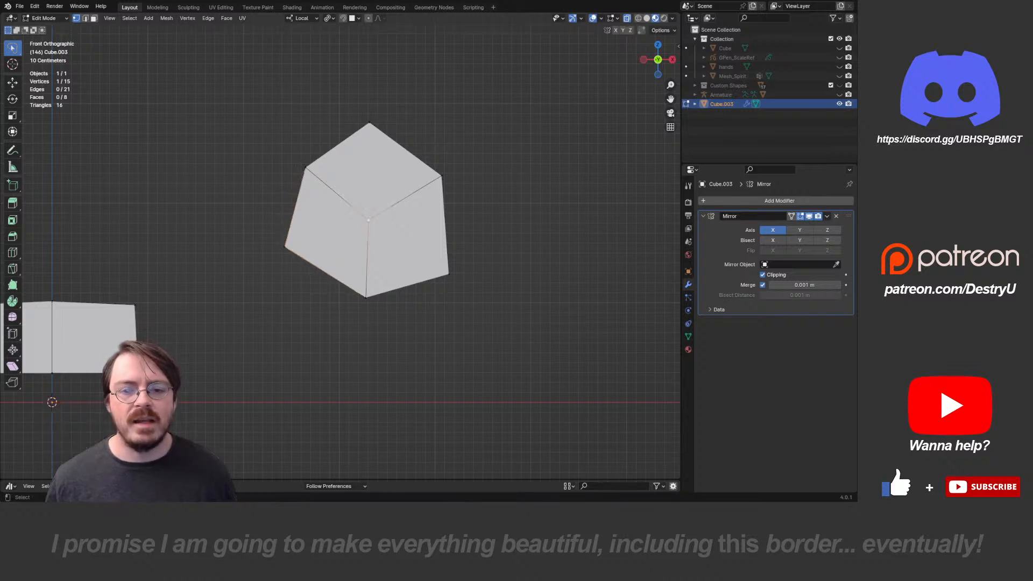
key(g)
click(372, 214)
click(448, 274)
key(g)
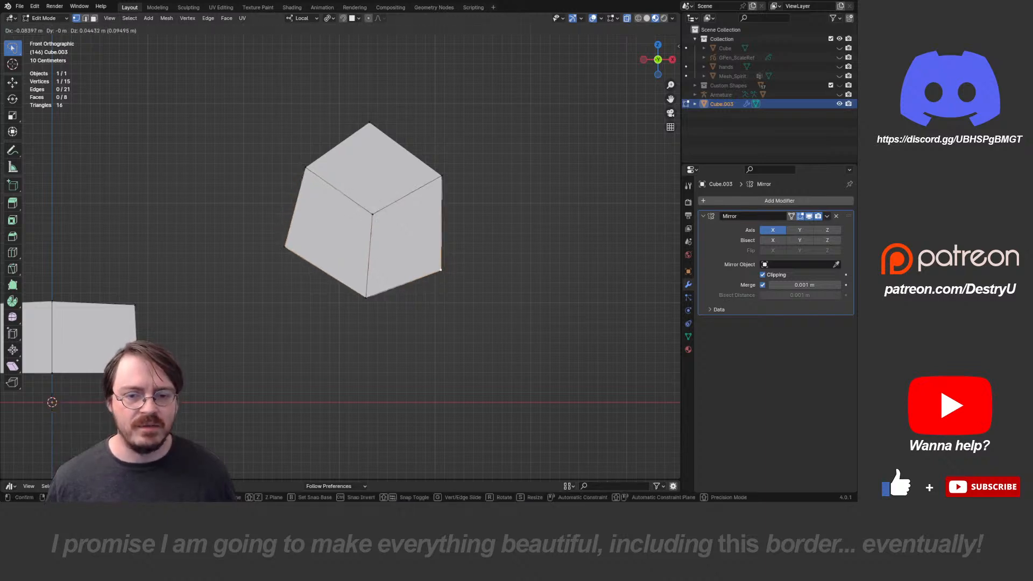
click(440, 270)
key(g)
click(447, 273)
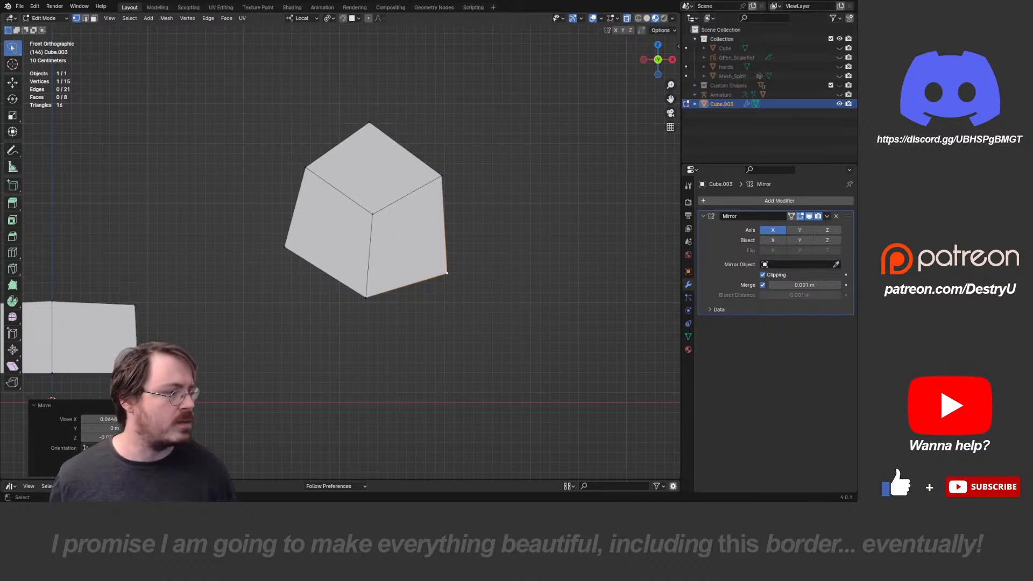
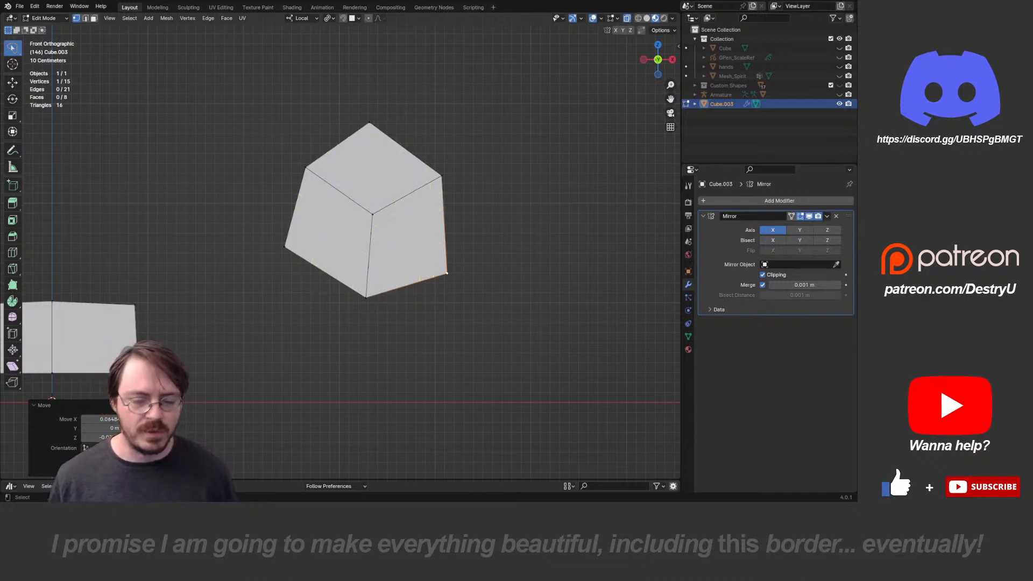
- Pull the corner piece's centre vertex forward to give the flat shape depth
key(alt+a)
shift+middle_drag(372, 226, 369, 247)
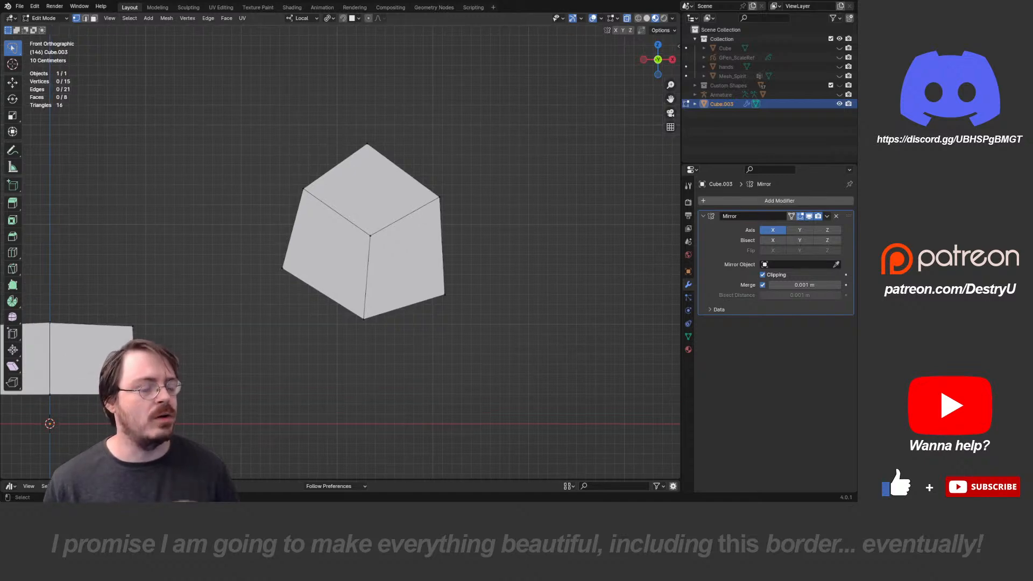
middle_drag(452, 231, 350, 240)
click(349, 236)
key(g)
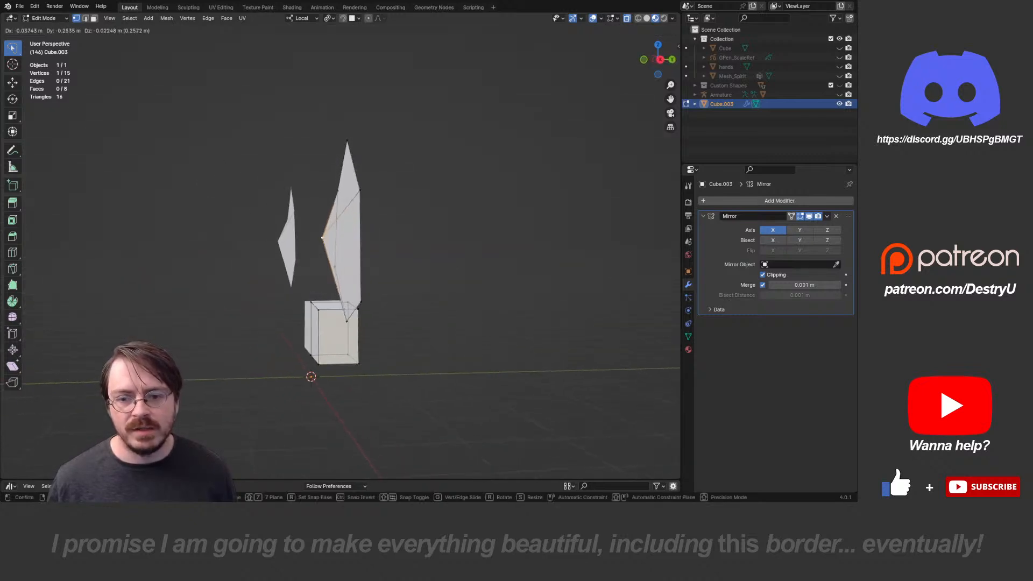
click(324, 238)
- Move the centre vertex and its three adjoining vertices forward along Y to deepen the corner
shift+click(359, 189)
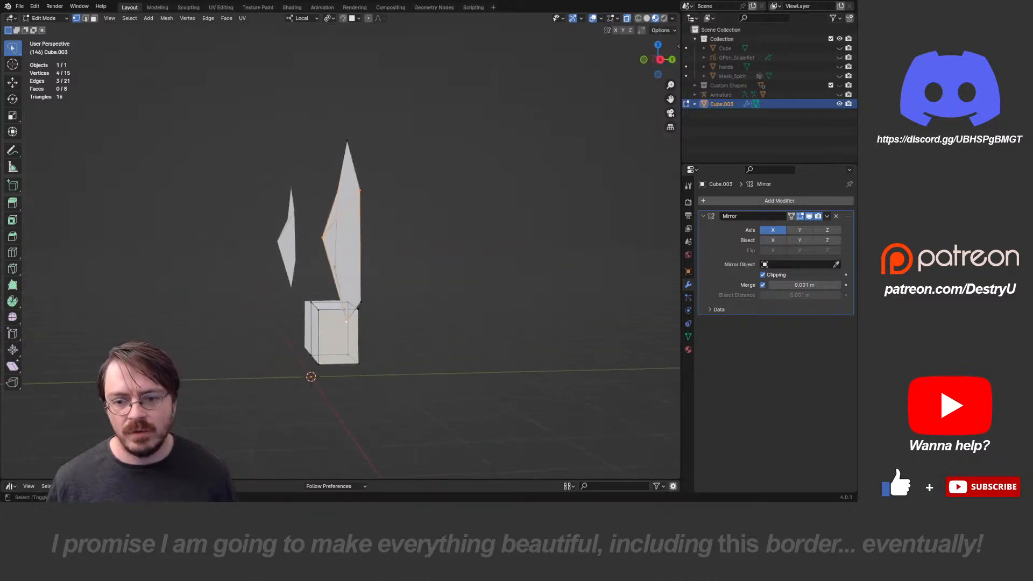
key(g)
key(y)
click(326, 320)
key(alt+a)
middle_drag(328, 317, 385, 323)
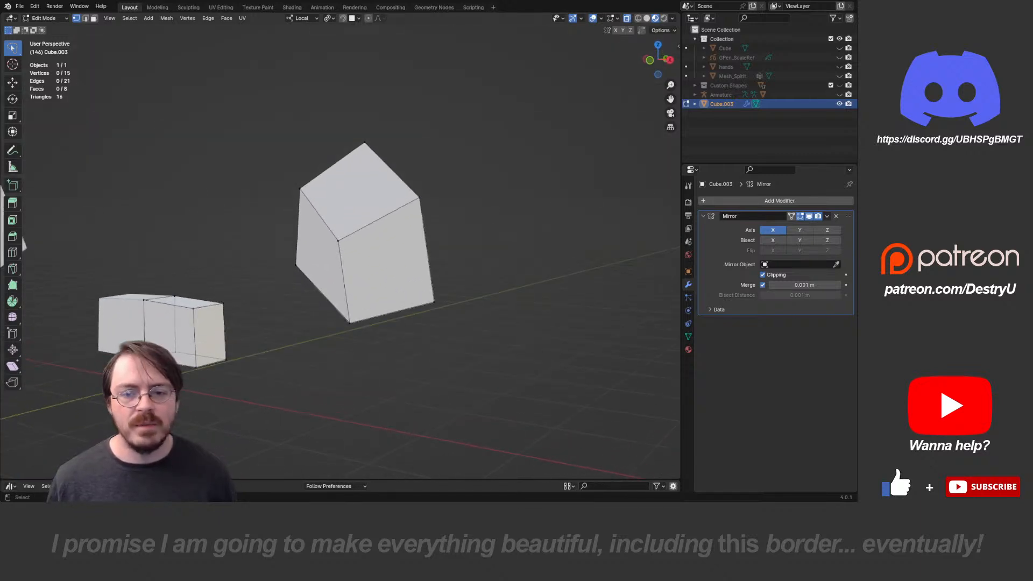
- Select the whole linked corner piece and move it upward and slightly forward in side view
key(KP_3)
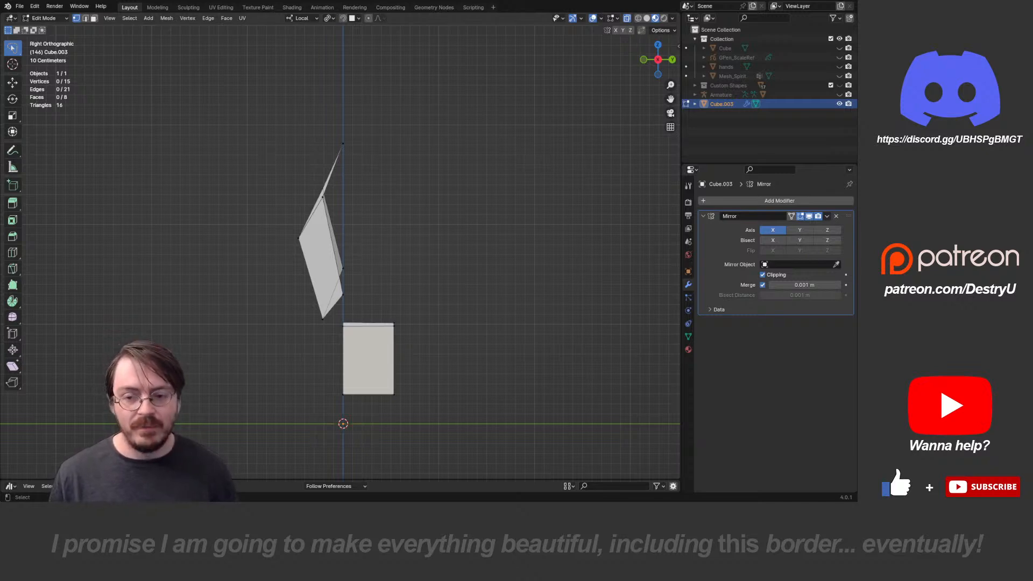
key(l)
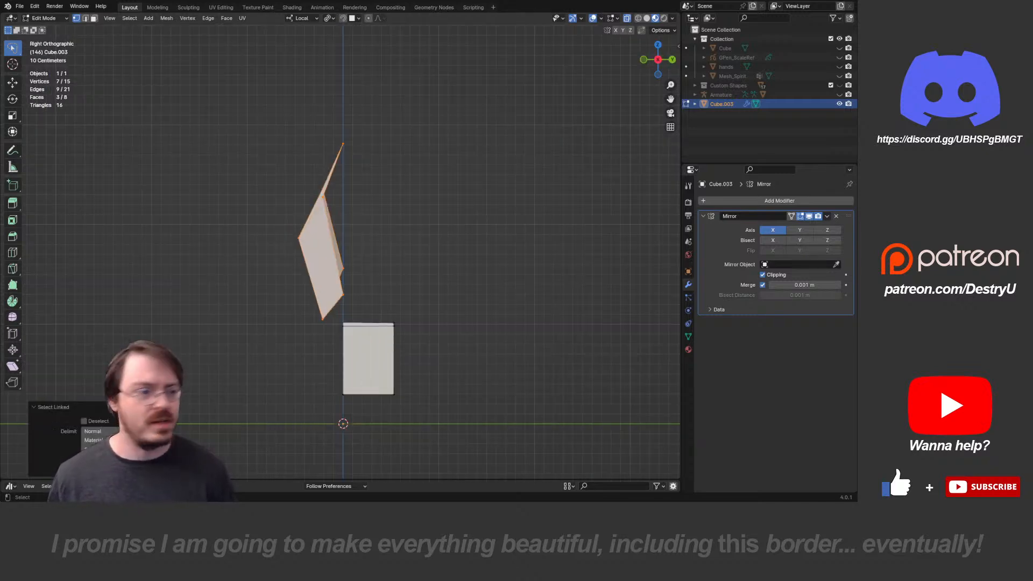
shift+middle_drag(366, 231, 342, 291)
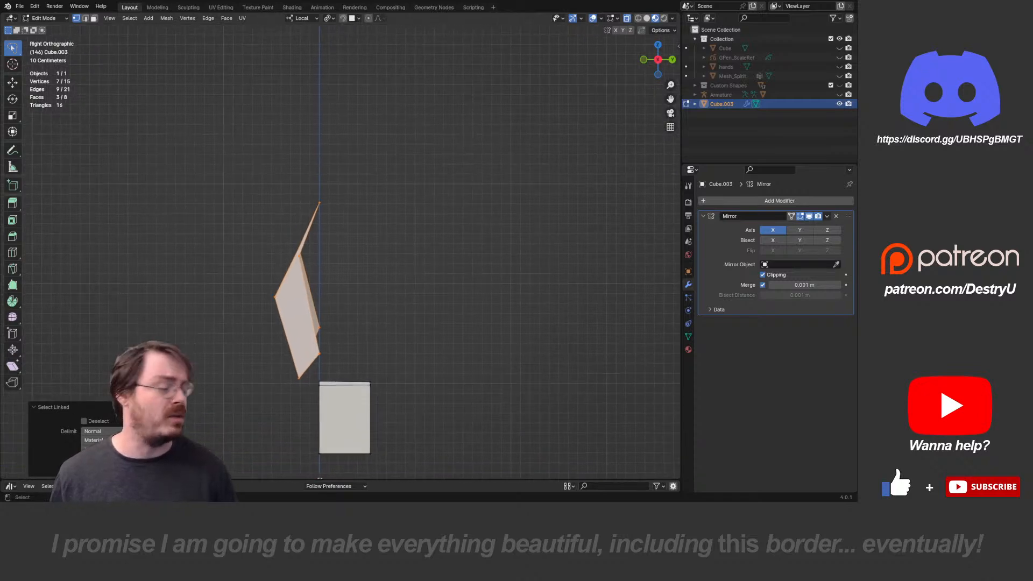
key(g)
click(313, 176)
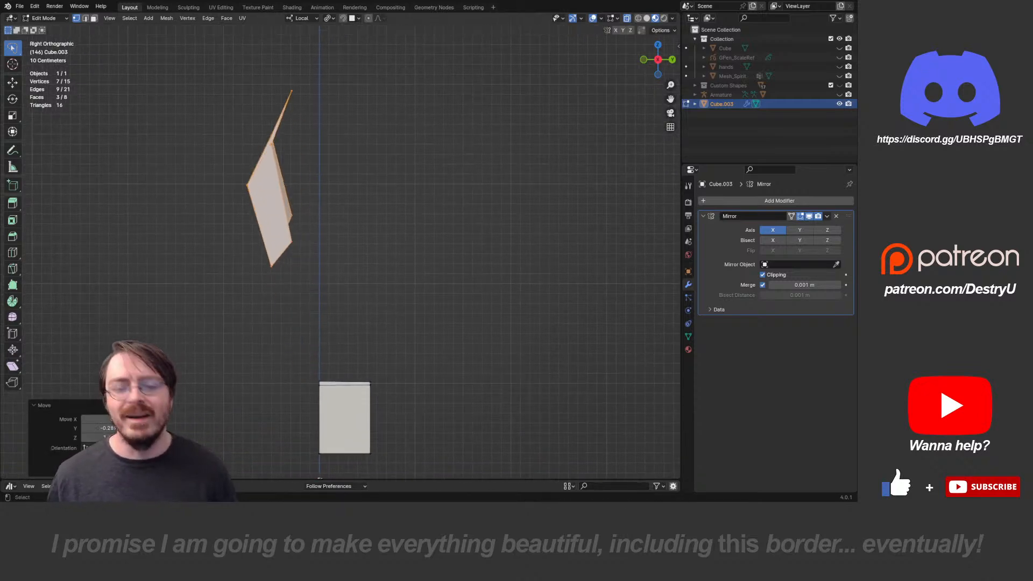
- Rotate the corner piece in side view, and again in top view, to change its tilt and heading
key(KP_7)
key(KP_3)
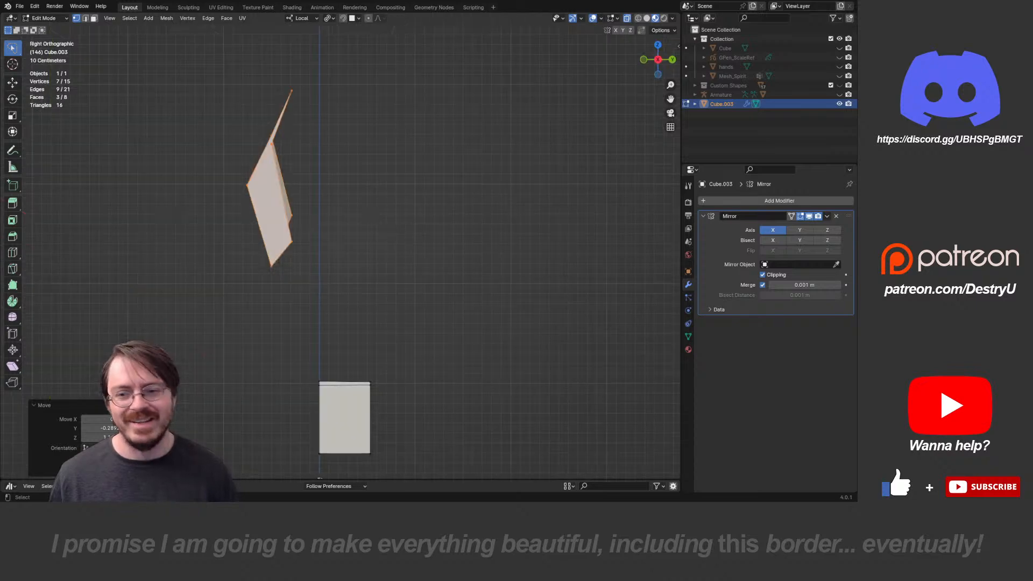
key(r)
click(438, 179)
middle_drag(438, 179, 420, 266)
key(KP_7)
key(r)
click(505, 294)
key(KP_7)
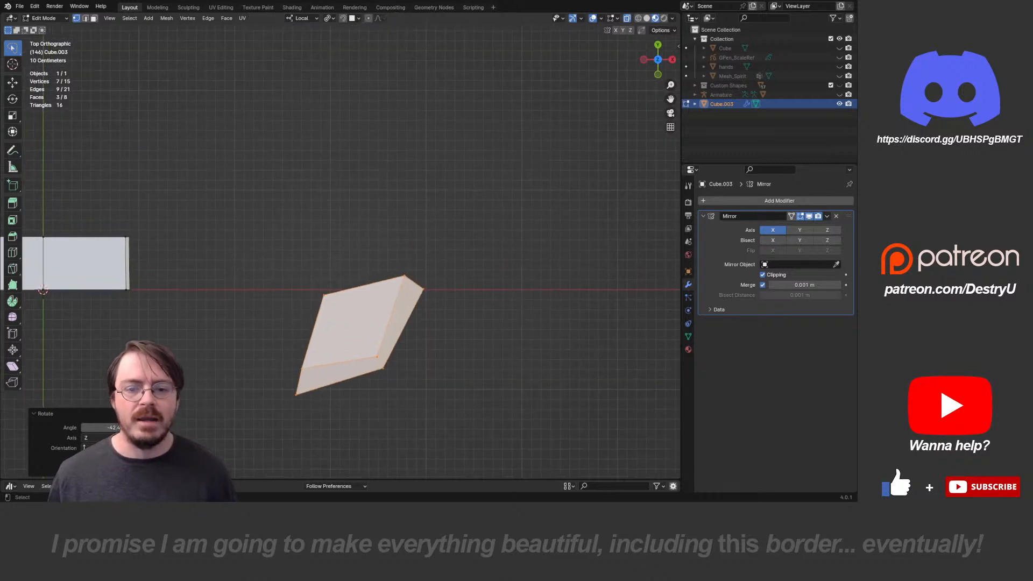
- Duplicate the corner piece, place the copy behind the original in top view, and rotate it to face another direction
key(shift+d)
click(454, 146)
key(r)
click(452, 143)
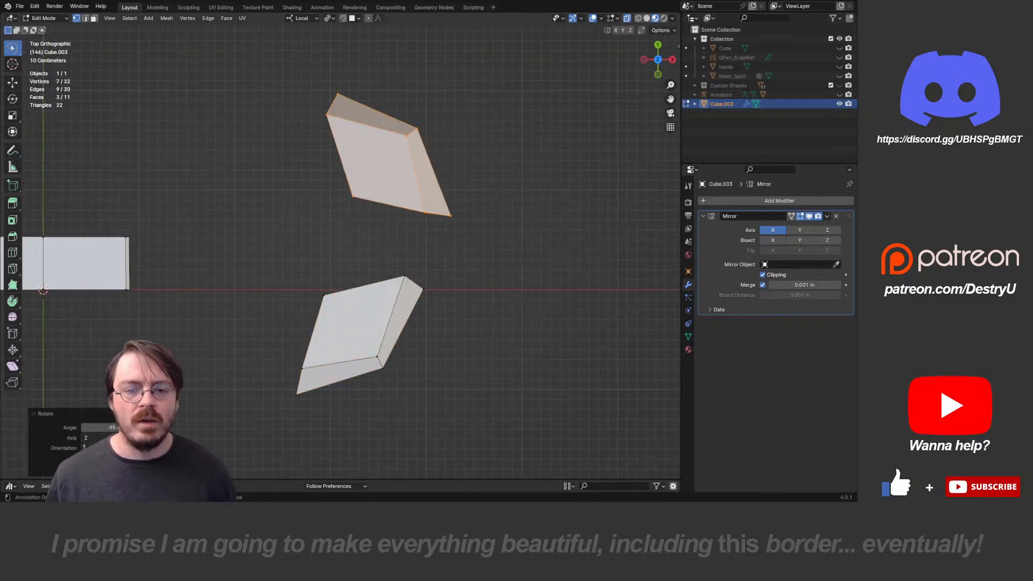
key(g)
click(427, 120)
middle_drag(427, 120, 343, 36)
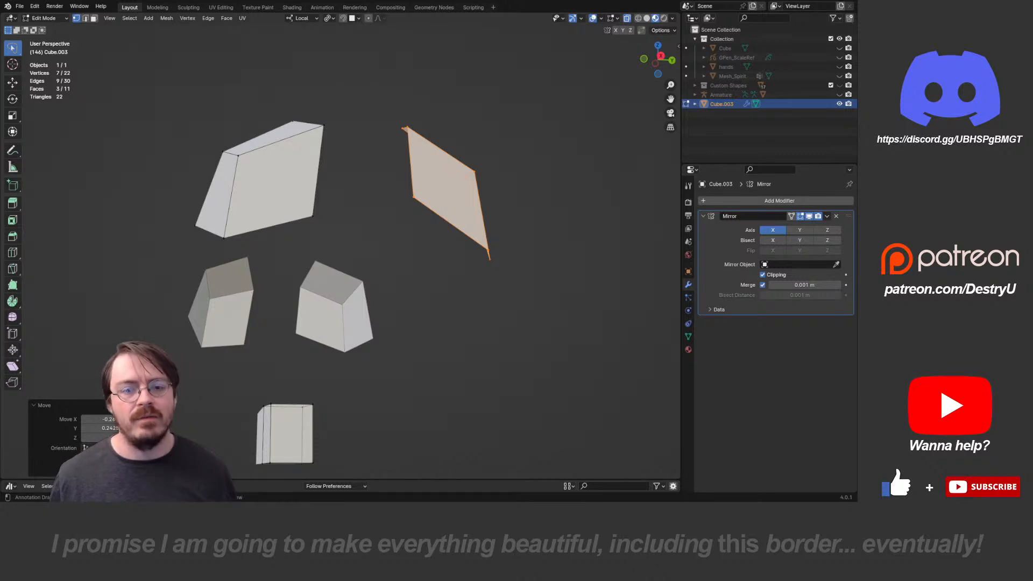
- Duplicate the rear corner piece in place and rotate the copy away from its source
key(e)
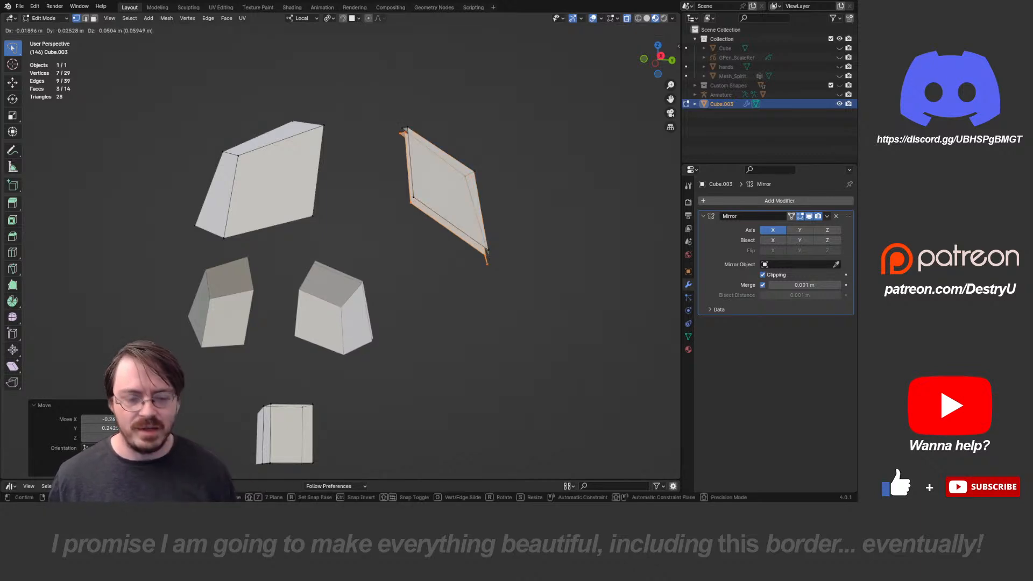
key(Escape)
key(KP_1)
middle_drag(619, 153, 541, 156)
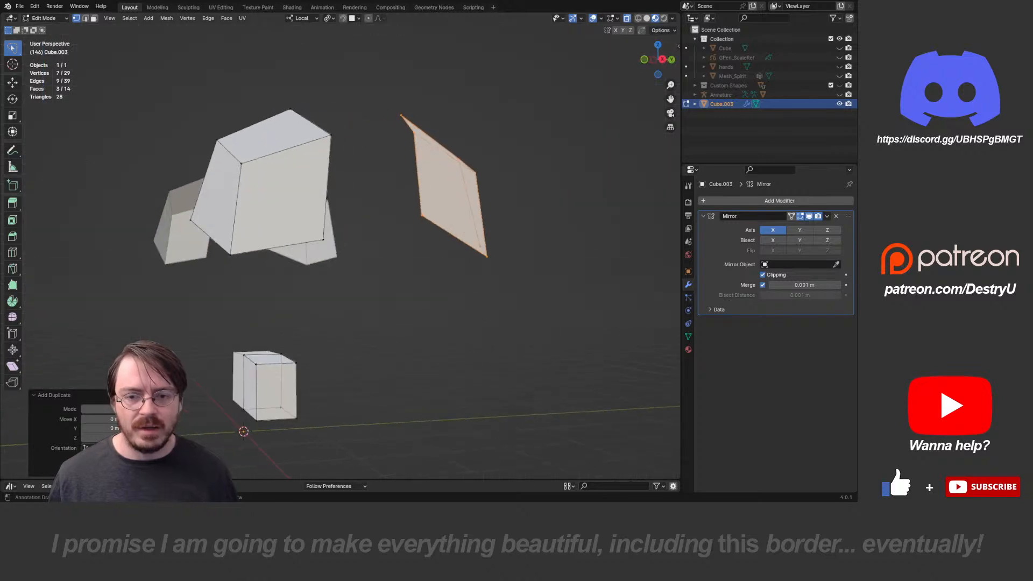
key(r)
click(327, 218)
middle_drag(326, 218, 310, 299)
- Rotate the third corner piece further from other view angles and move it down and toward the first piece
key(r)
click(512, 111)
middle_drag(512, 110, 536, 48)
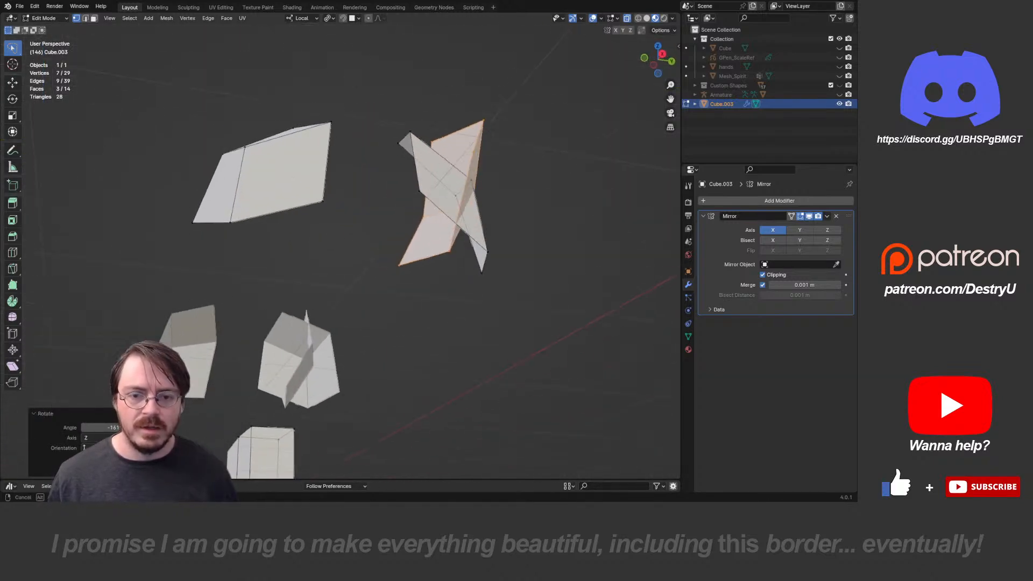
key(r)
click(417, 83)
key(g)
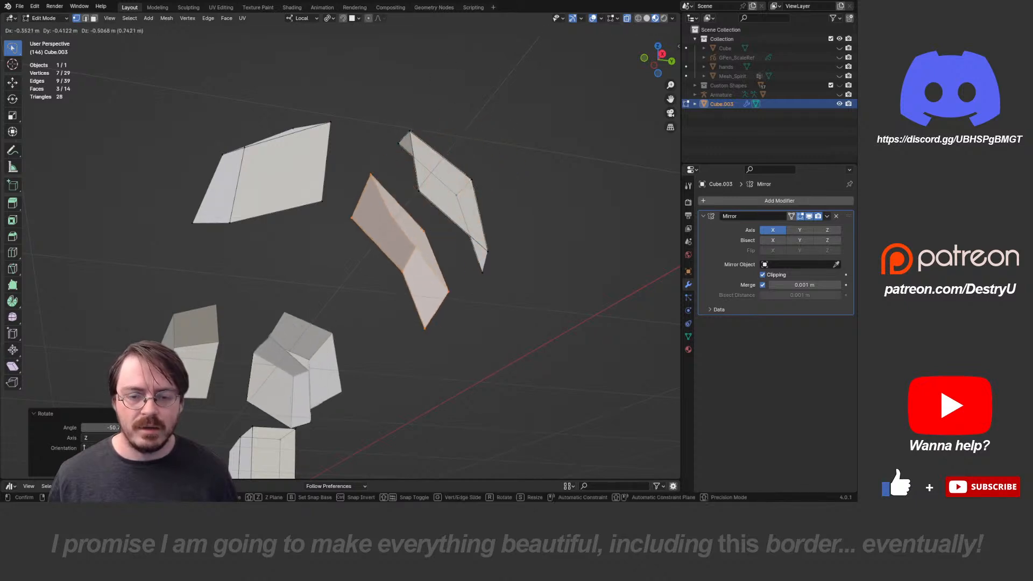
click(372, 136)
- Rotate the third corner piece toward horizontal in side view and move it below the other two
key(KP_1)
key(ctrl+KP_1)
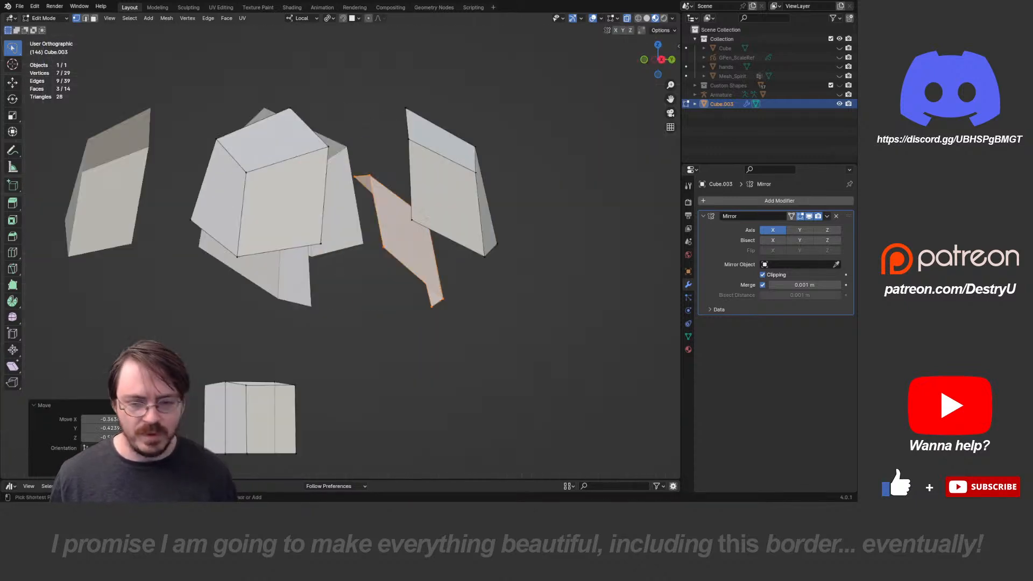
key(KP_3)
key(r)
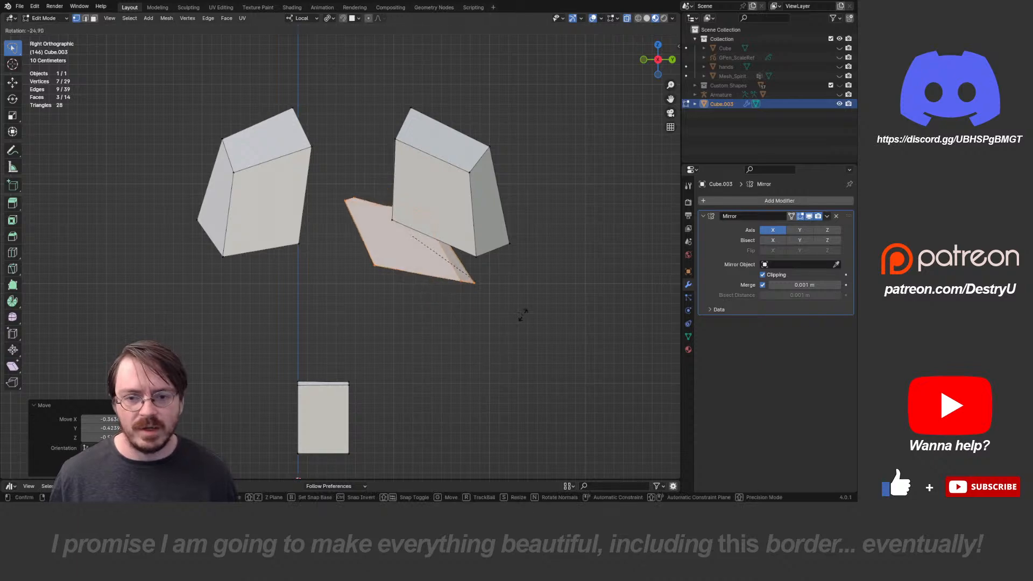
click(523, 314)
key(g)
click(535, 383)
key(r)
click(542, 357)
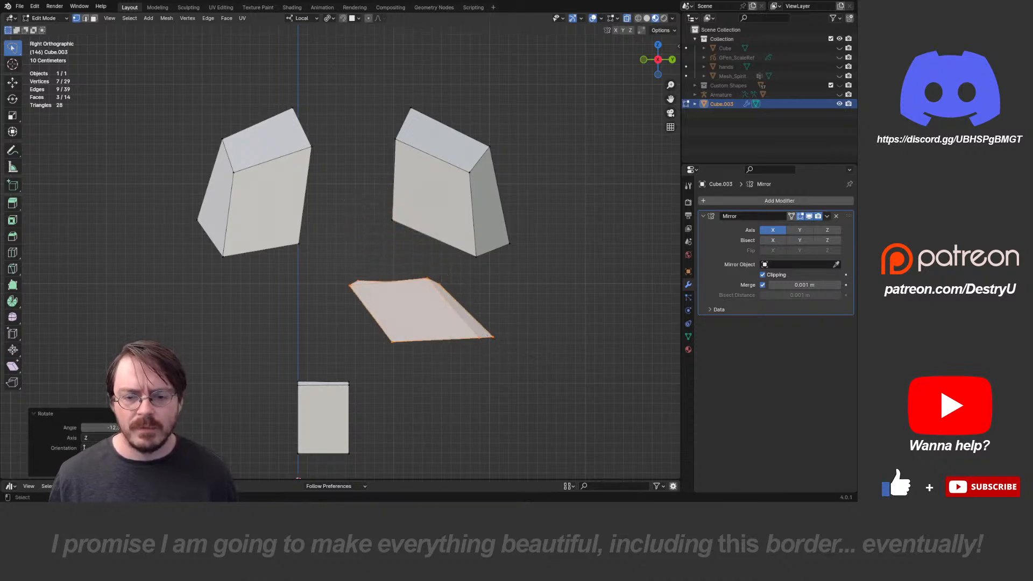
- Duplicate the third corner piece toward the front, rotate the copy in top view, and move it beneath the upper front piece
key(shift+d)
key(Return)
key(KP_7)
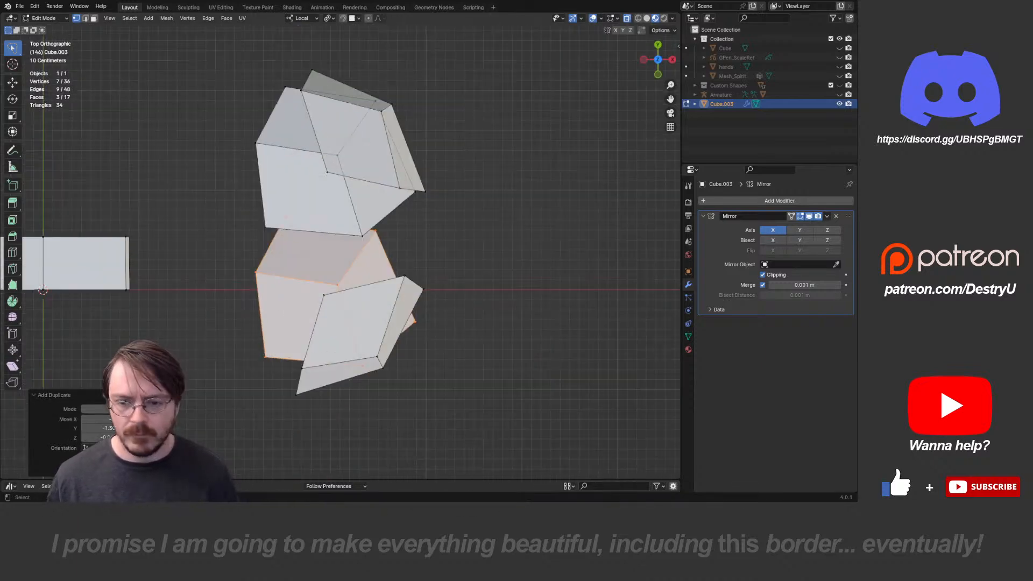
key(r)
click(423, 194)
key(r)
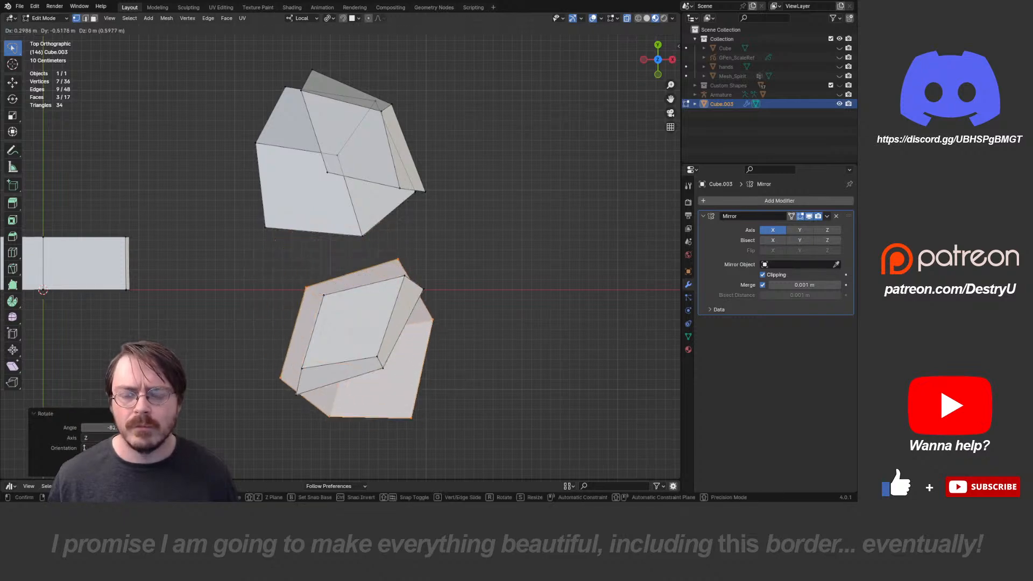
click(454, 272)
- Scale down the lower front corner piece and reposition it at the inner side of the upper front piece
key(s)
click(429, 345)
key(g)
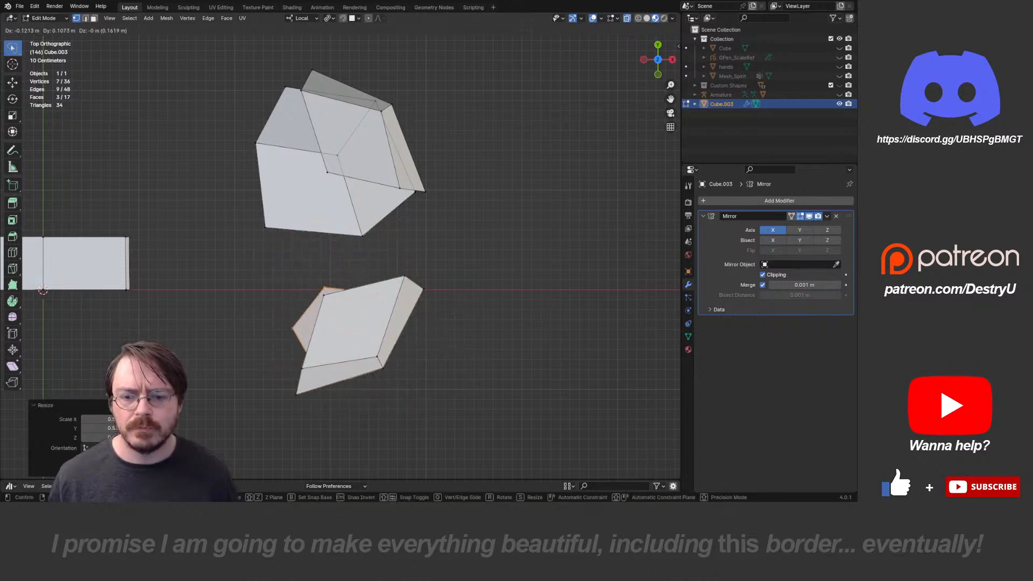
click(404, 307)
click(455, 316)
- Scale down the lower rear corner piece, rotate it slightly in top view, and reposition it beneath the upper rear piece
key(l)
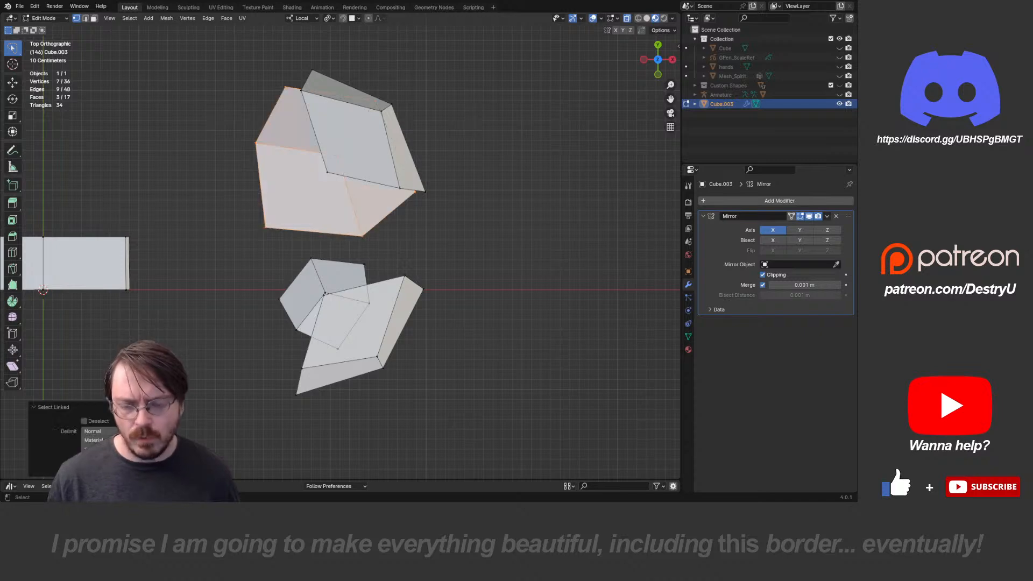
key(s)
click(385, 214)
key(g)
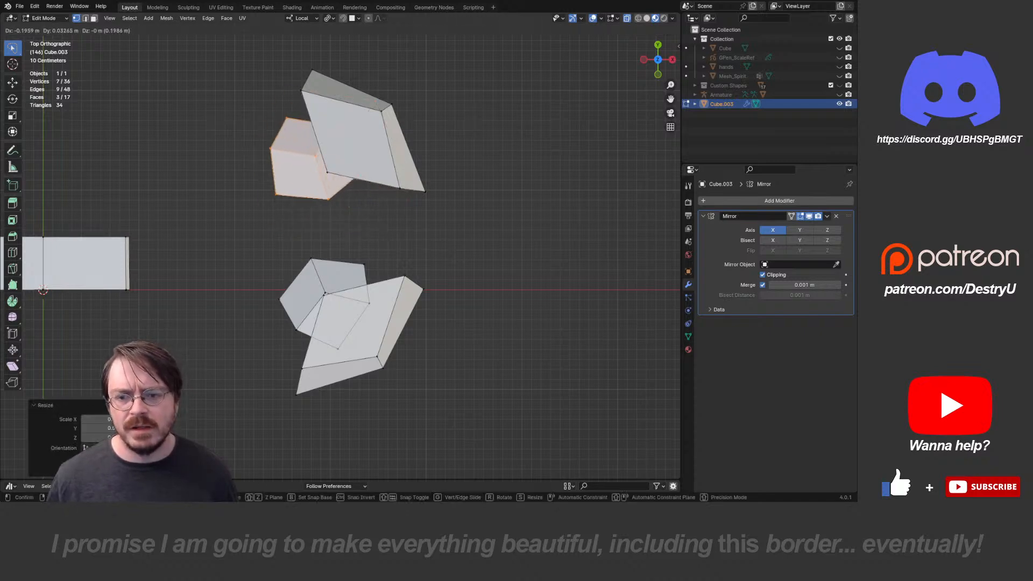
click(349, 239)
key(r)
click(320, 250)
key(g)
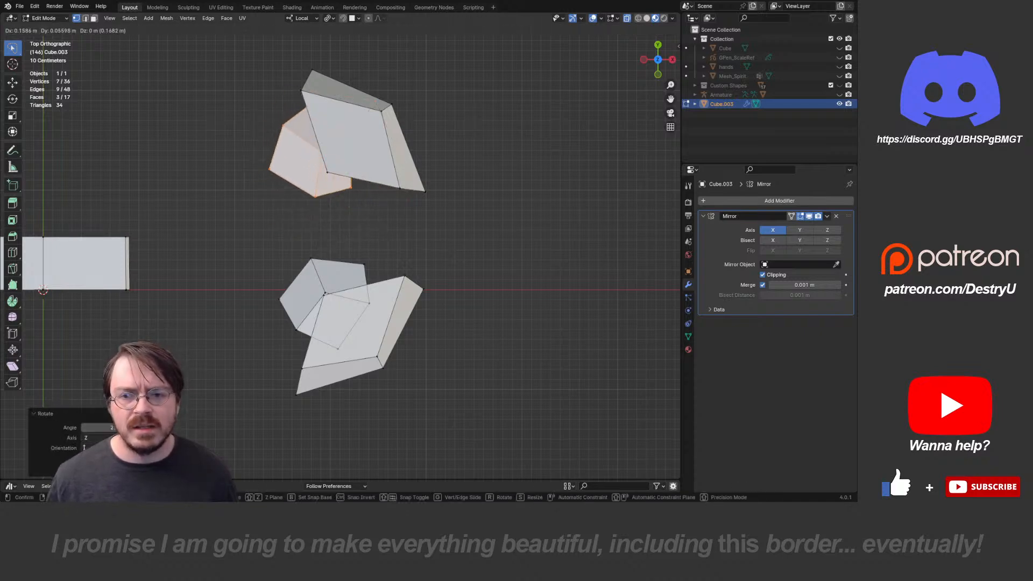
click(349, 216)
middle_drag(349, 215, 334, 198)
click(344, 215)
- Rotate the lower rear corner piece from the back view and again from an angled view
key(KP_3)
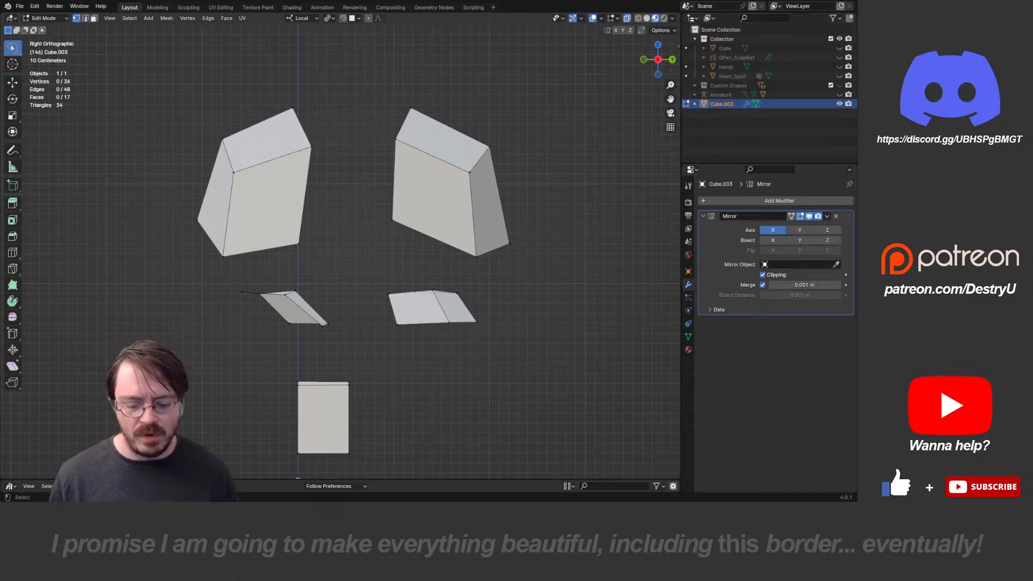
key(l)
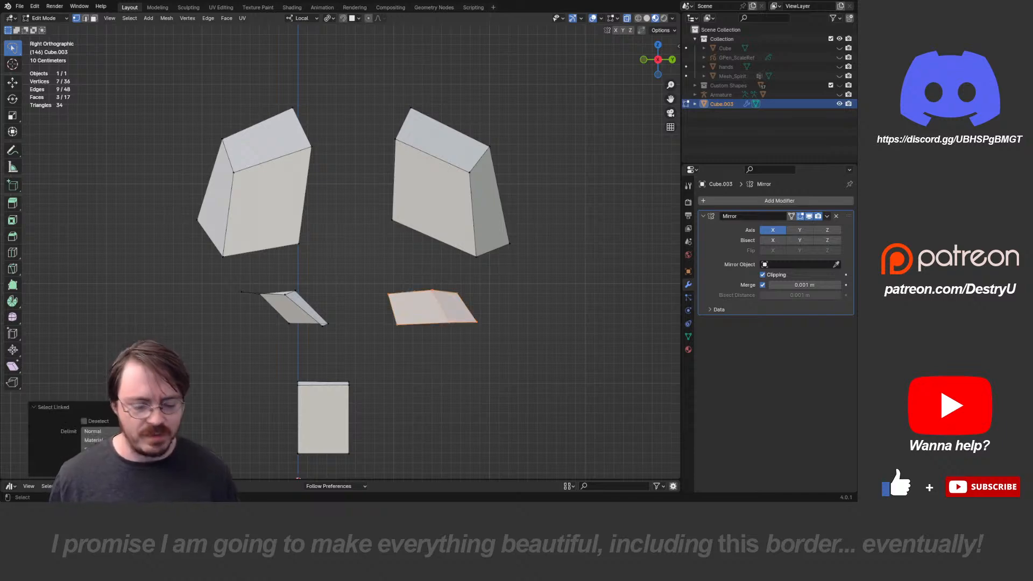
key(ctrl+KP_1)
key(r)
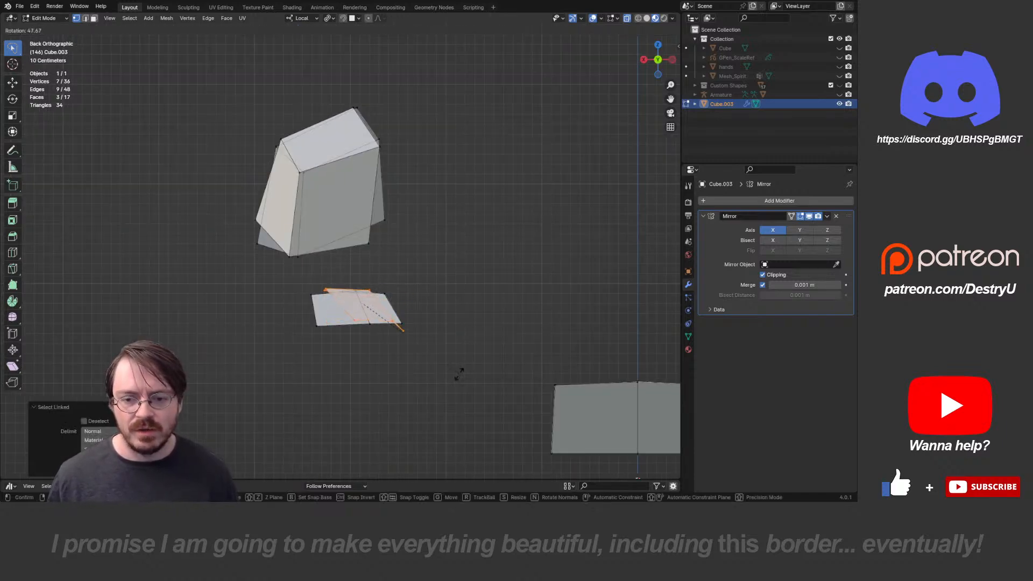
click(459, 374)
middle_drag(459, 374, 413, 333)
key(r)
click(344, 420)
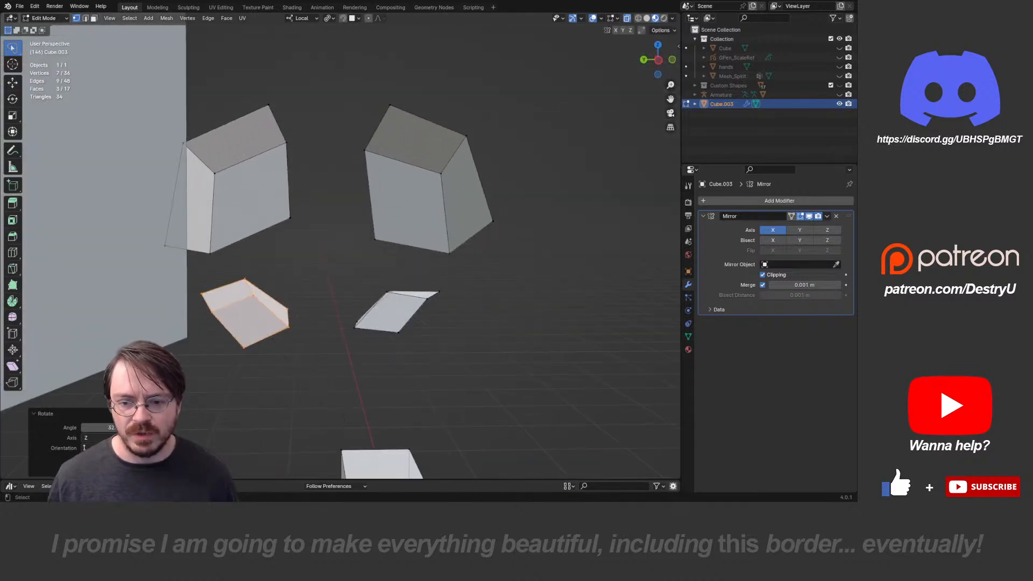
- Level the lower rear corner piece by rotating it in back view and shift it in line with the lower front piece
key(ctrl+KP_1)
key(KP_3)
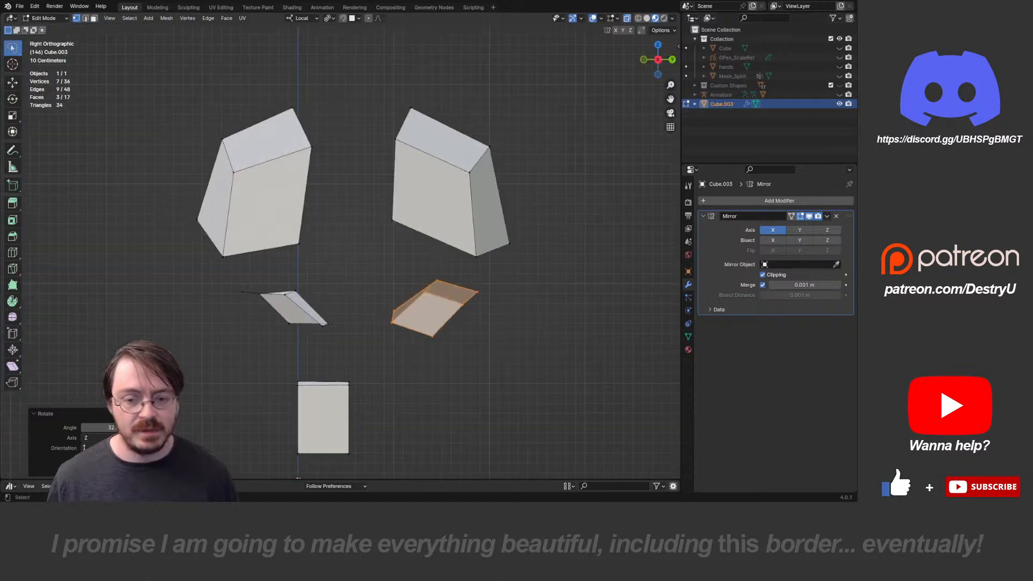
key(ctrl+KP_3)
key(ctrl+KP_1)
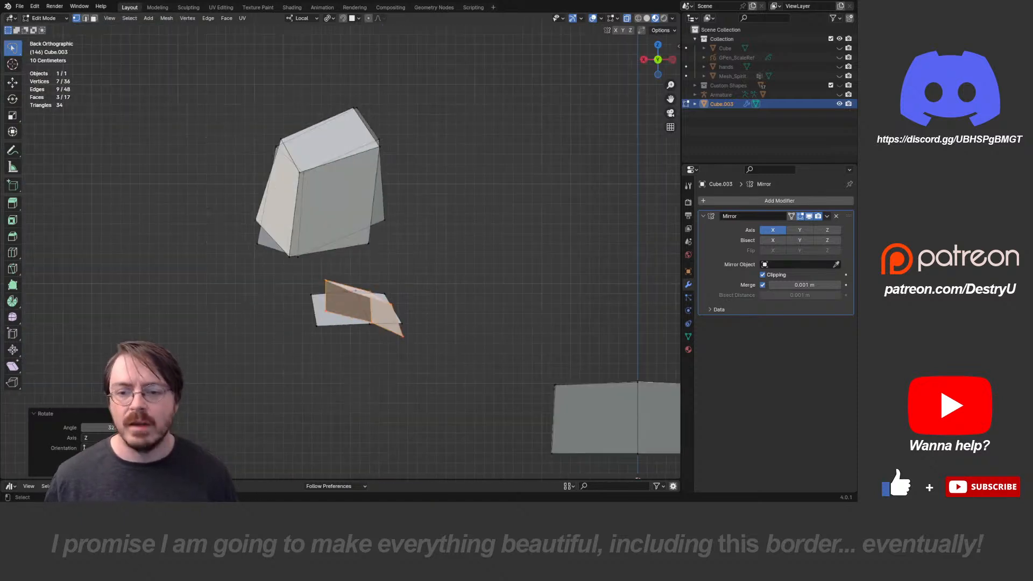
key(r)
click(477, 340)
key(g)
click(468, 341)
click(467, 345)
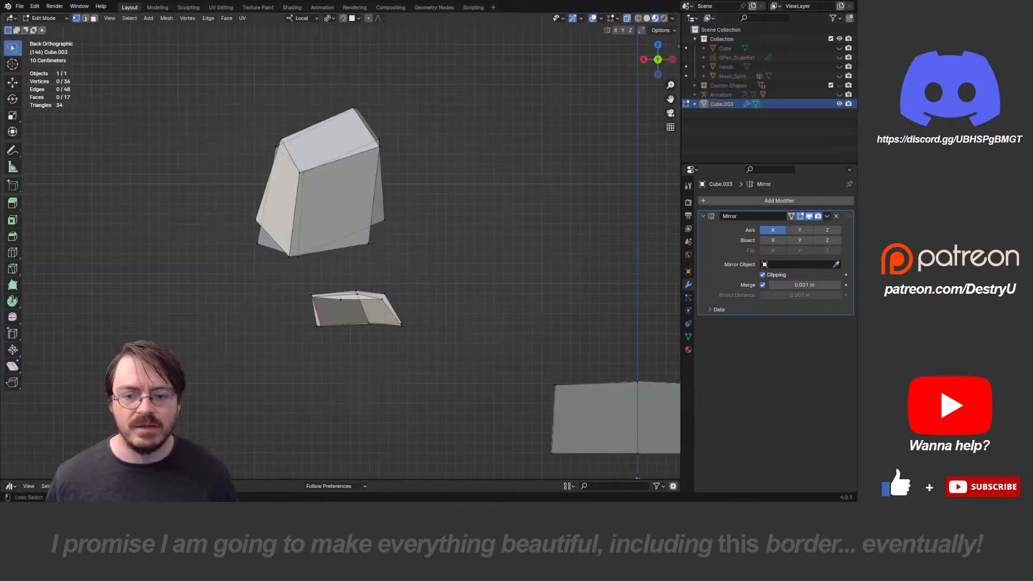
- Fill two faces between the facing edges of the upper front and upper rear corner pieces
middle_drag(467, 345, 595, 383)
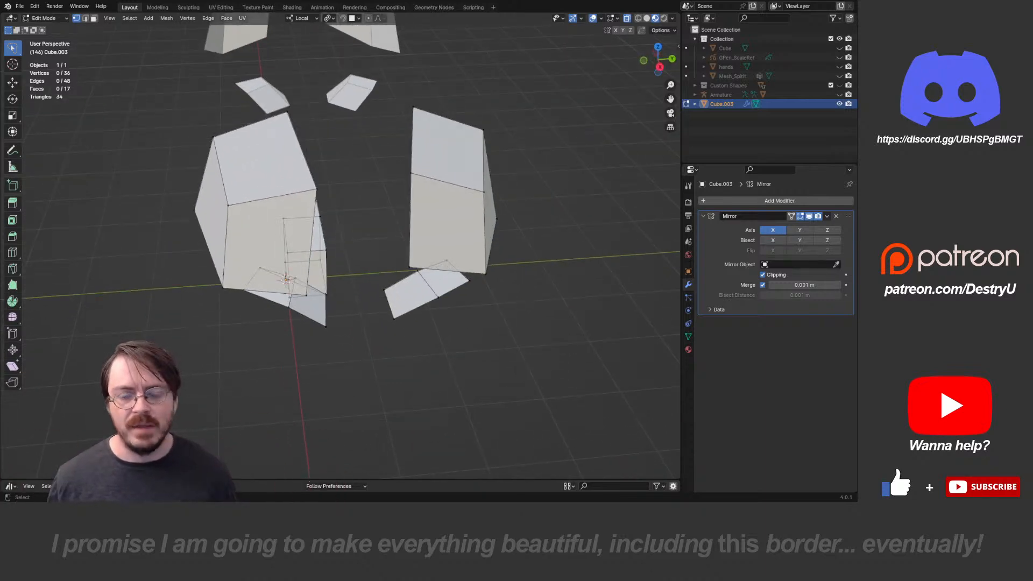
middle_drag(377, 322, 280, 235)
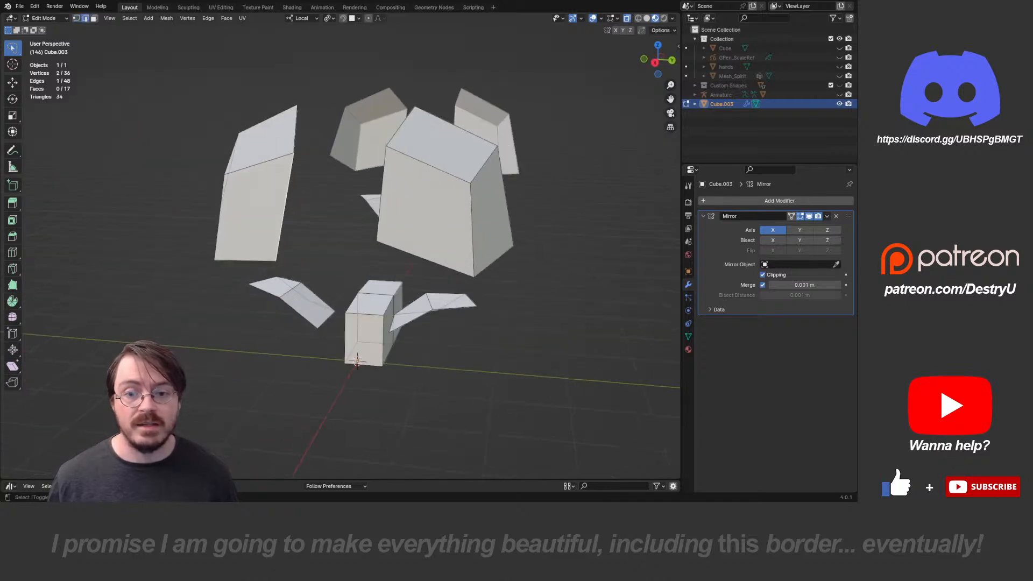
shift+click(382, 195)
key(f)
middle_drag(382, 195, 466, 178)
click(366, 233)
key(f)
middle_drag(431, 215, 415, 170)
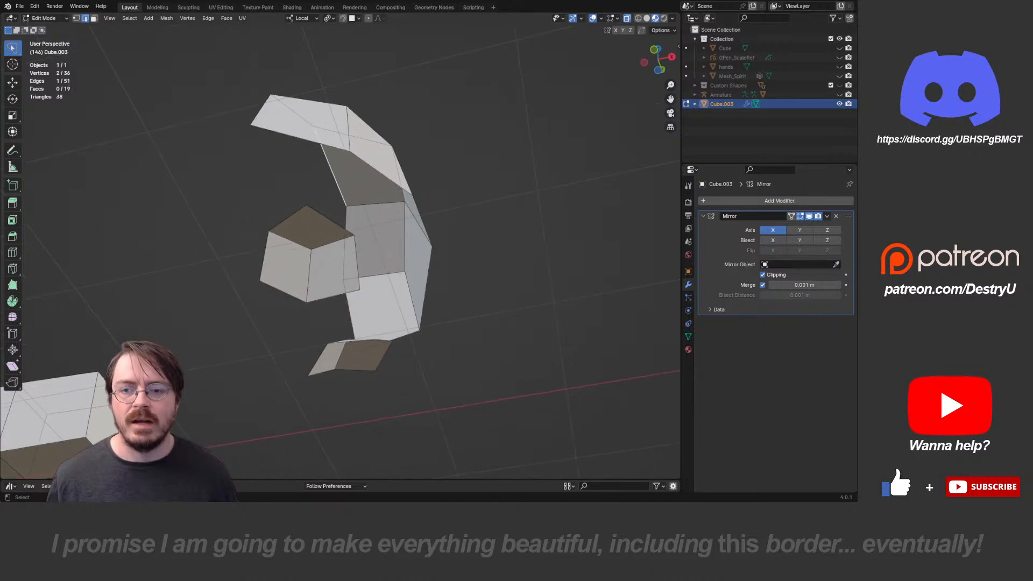
- Move the outer vertex of the lower front corner piece outward and fill a face joining that piece to the upper front piece
key(1)
click(306, 206)
key(g)
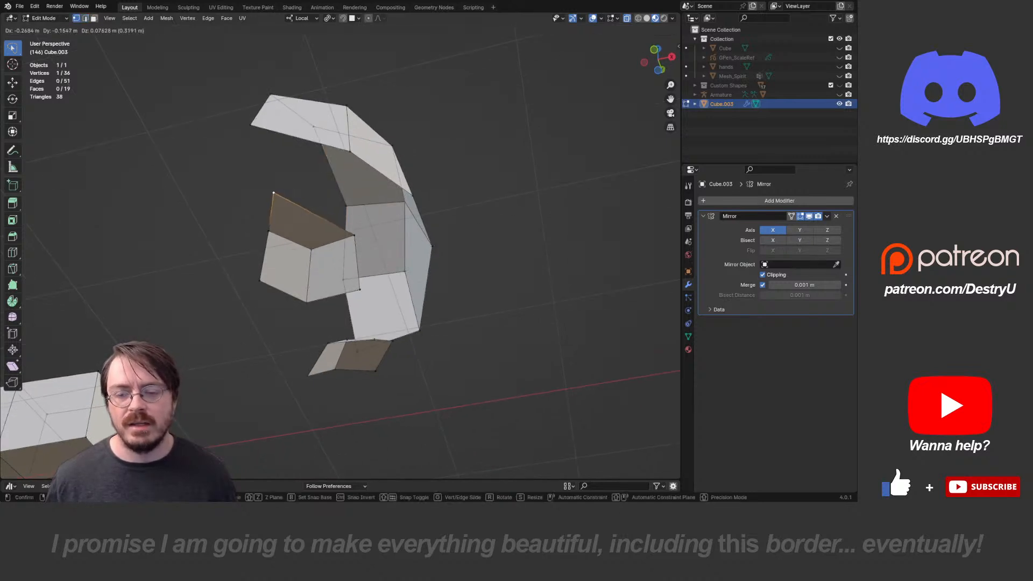
click(275, 194)
key(2)
shift+click(315, 214)
key(f)
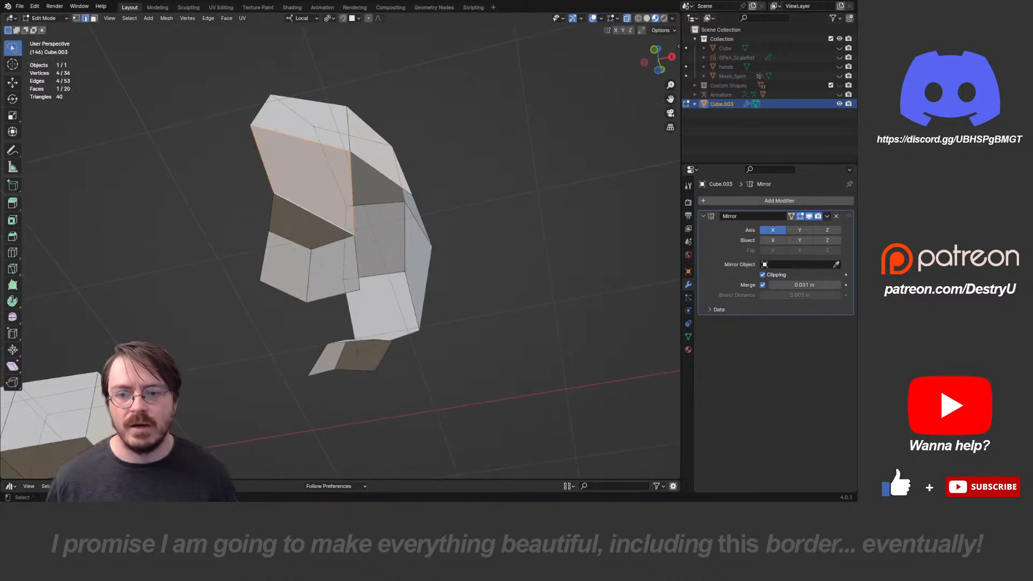
- Move two vertices of the lower rear corner piece outward and fill a face joining that piece to the upper rear piece
key(1)
middle_drag(323, 218, 153, 240)
click(329, 226)
key(g)
click(301, 223)
click(319, 210)
key(g)
click(285, 207)
key(2)
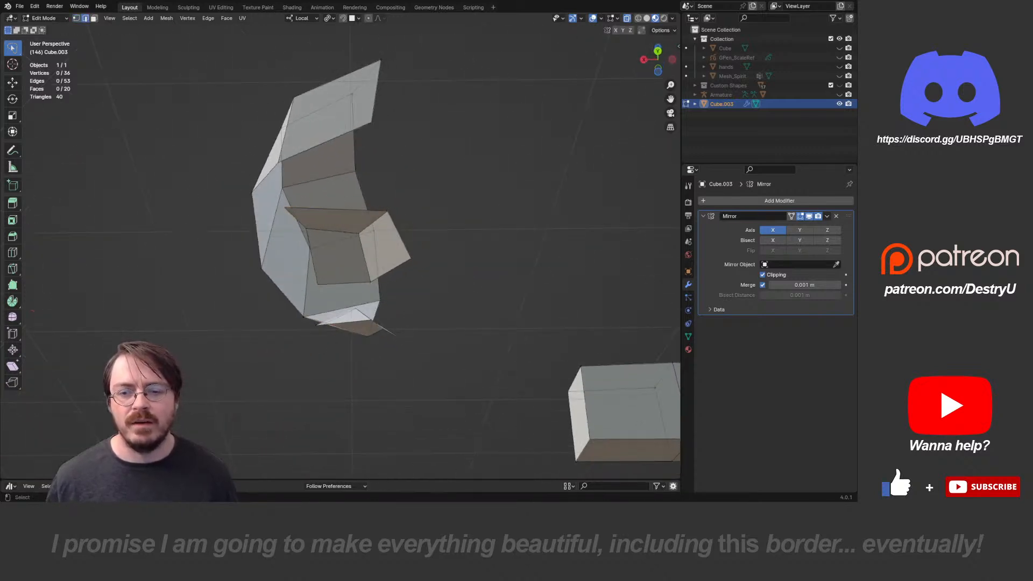
key(f)
middle_drag(326, 144, 447, 175)
- Fill a face between the facing inner edges of the lower front and lower rear corner pieces to close the ring
key(1)
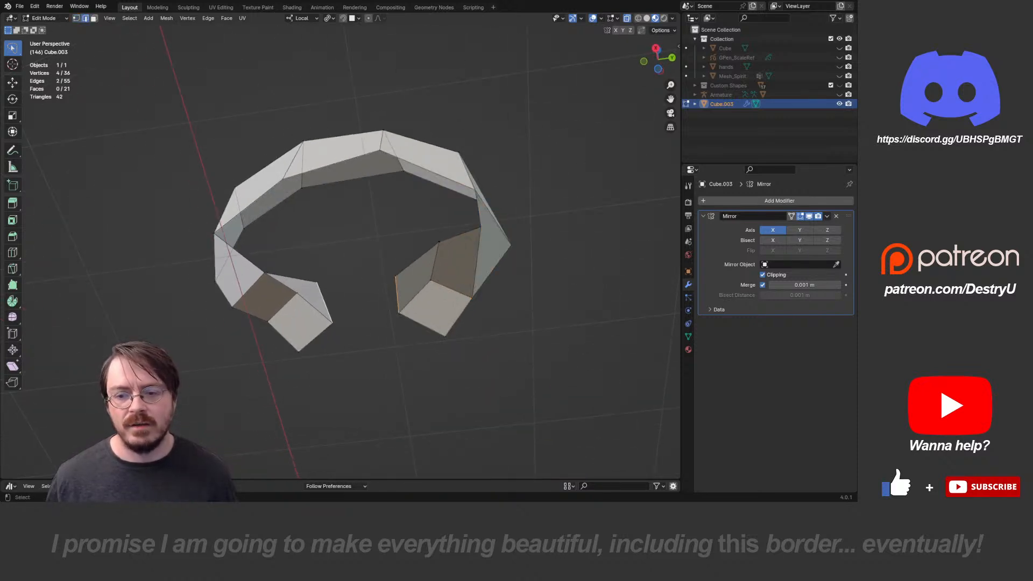
middle_drag(366, 237, 392, 233)
key(ctrl+r)
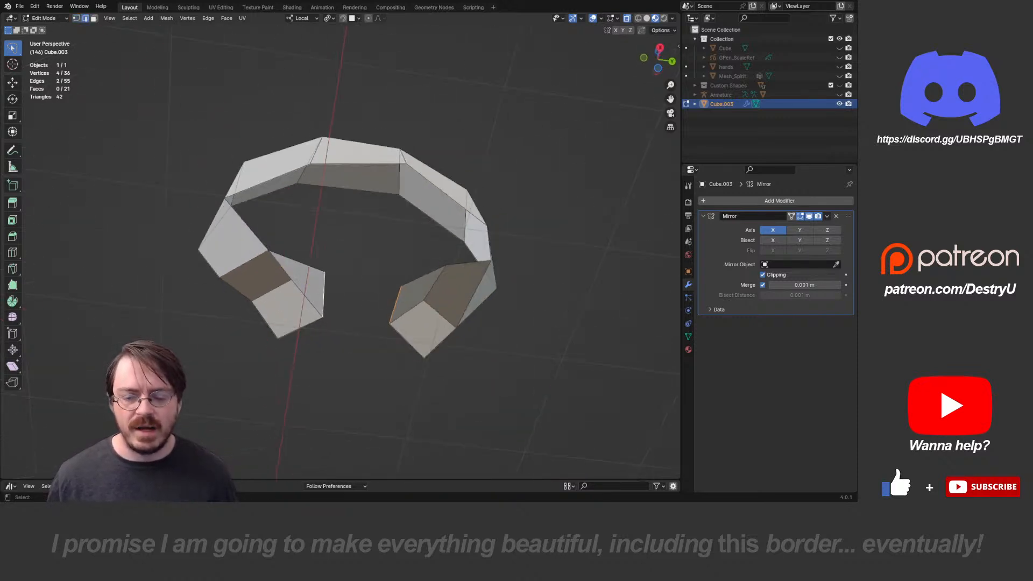
key(f)
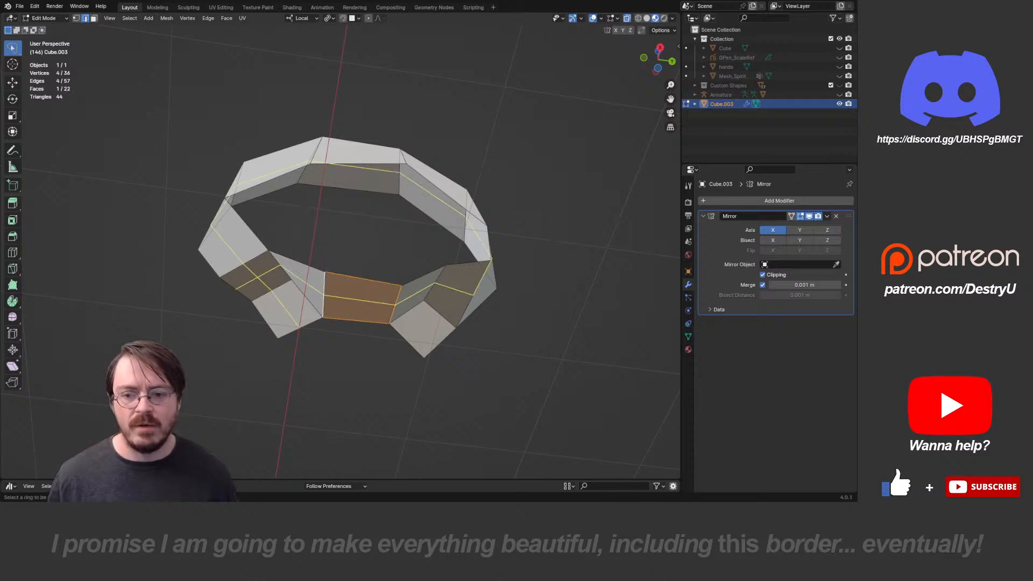
- Select the dark-shaded face of the lower front corner piece on the ring's underside in face mode
middle_drag(344, 242, 448, 241)
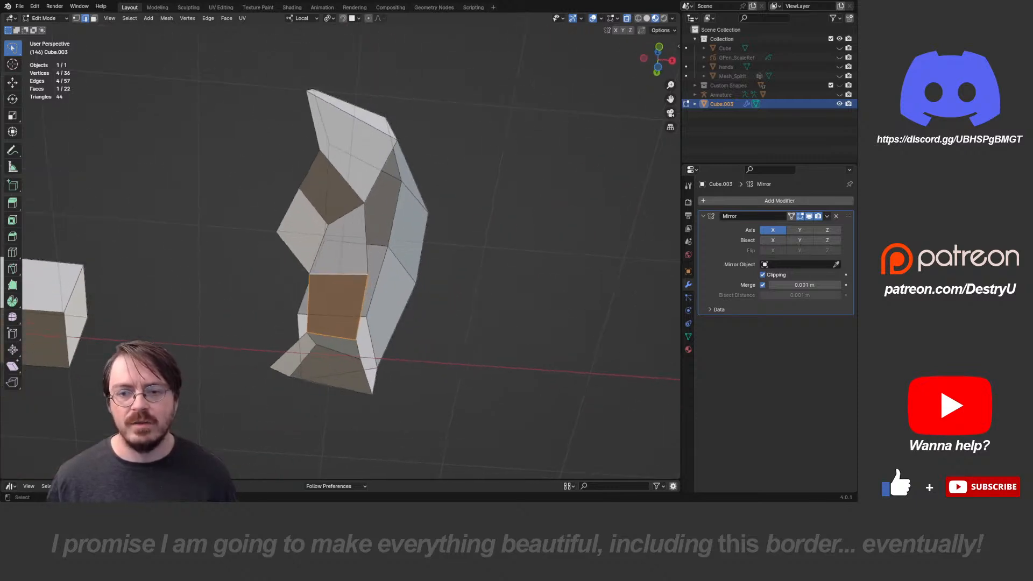
middle_drag(344, 253, 439, 221)
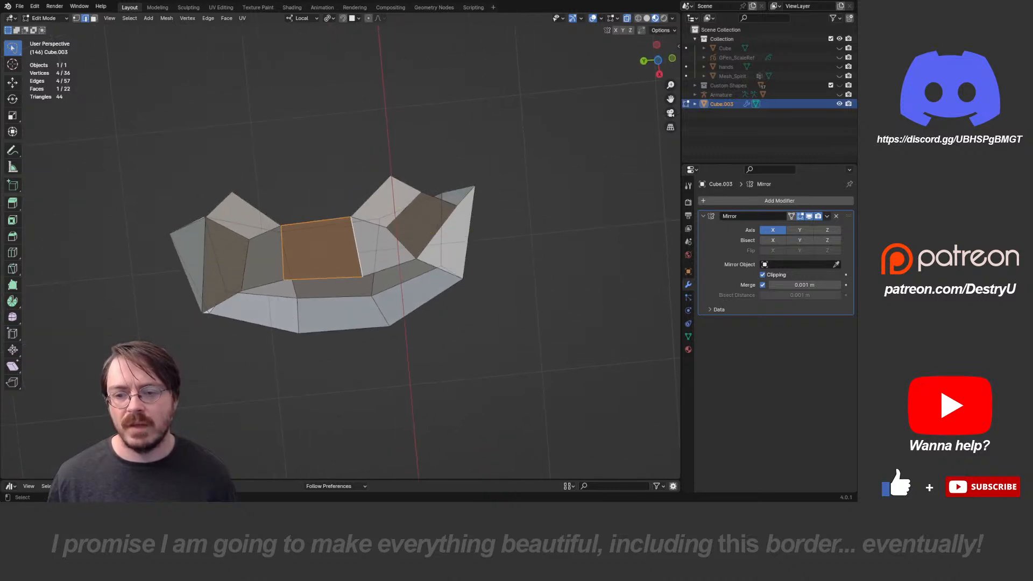
mouse_move(345, 242)
middle_down()
mouse_move(387, 205)
mouse_move(355, 237)
mouse_move(361, 231)
middle_up()
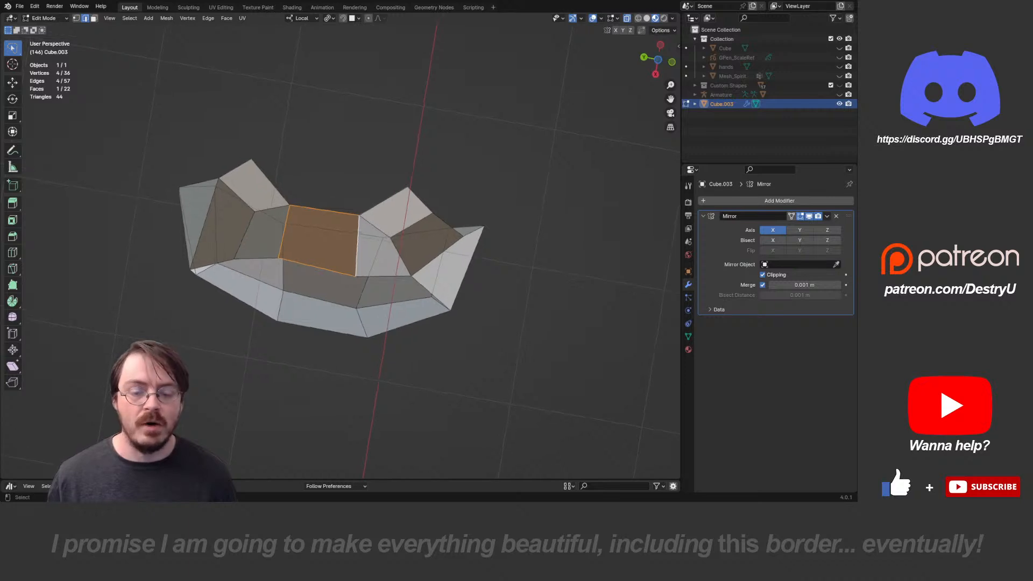
key(3)
click(425, 241)
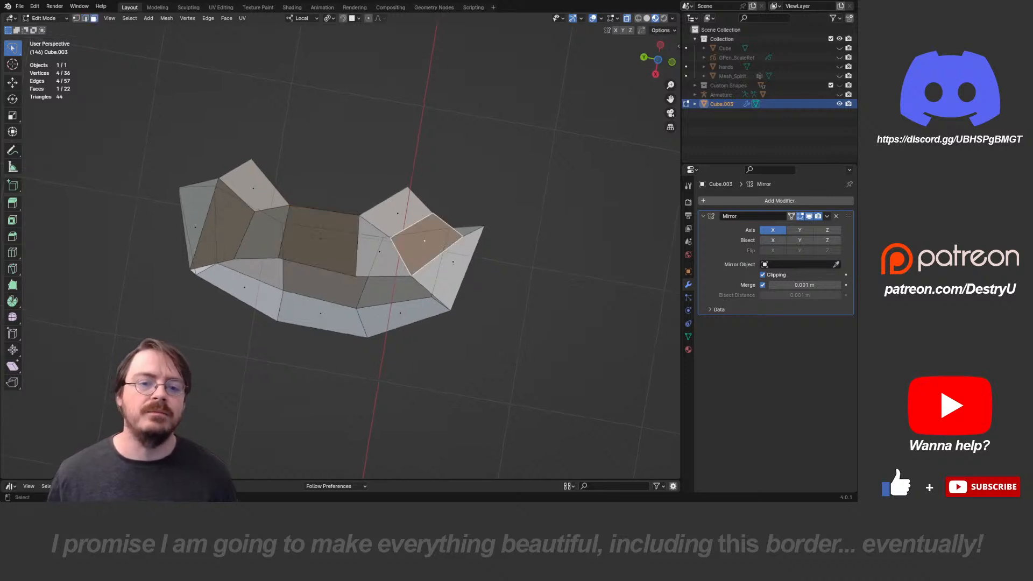
key(v)
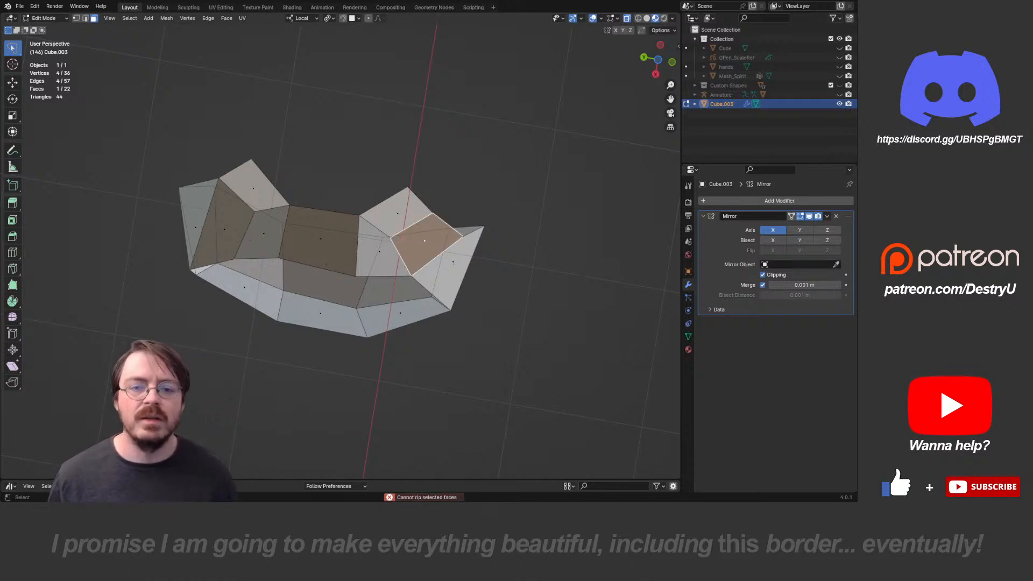
key(x)
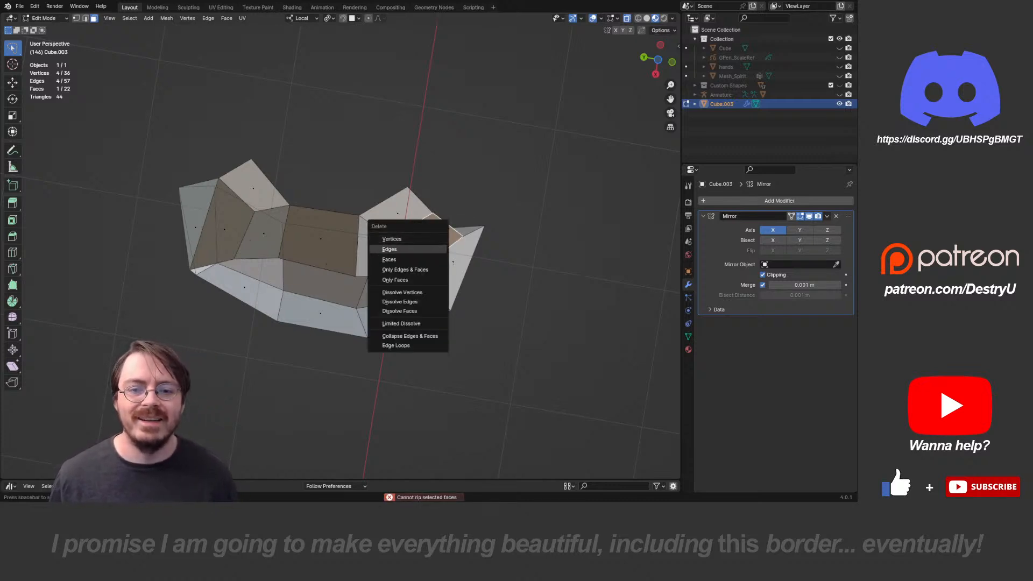
click(389, 249)
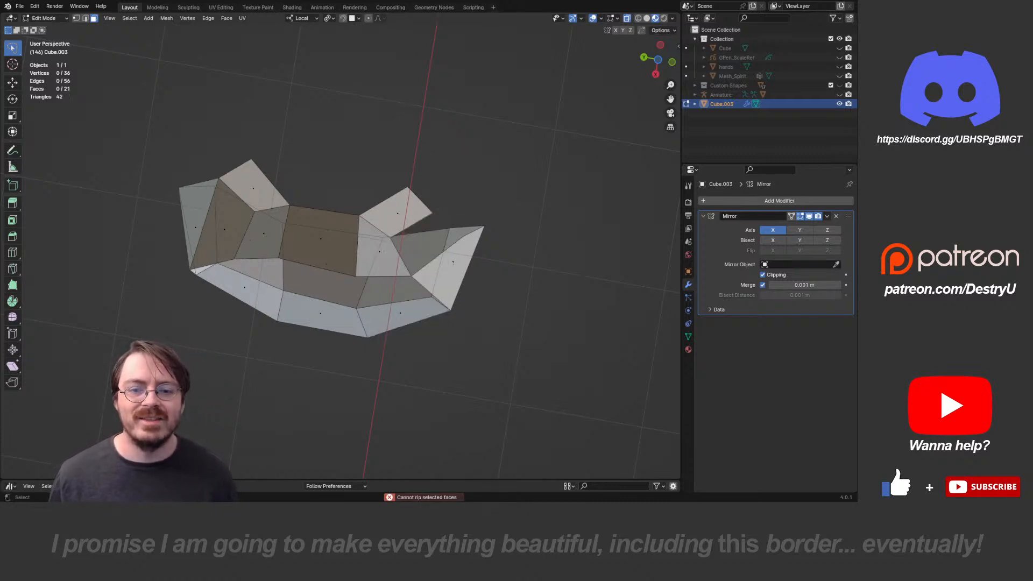
key(ctrl+z)
- Delete the two adjacent flap faces sticking out from one corner of the ring, keeping the surrounding faces
key(x)
click(367, 222)
key(1)
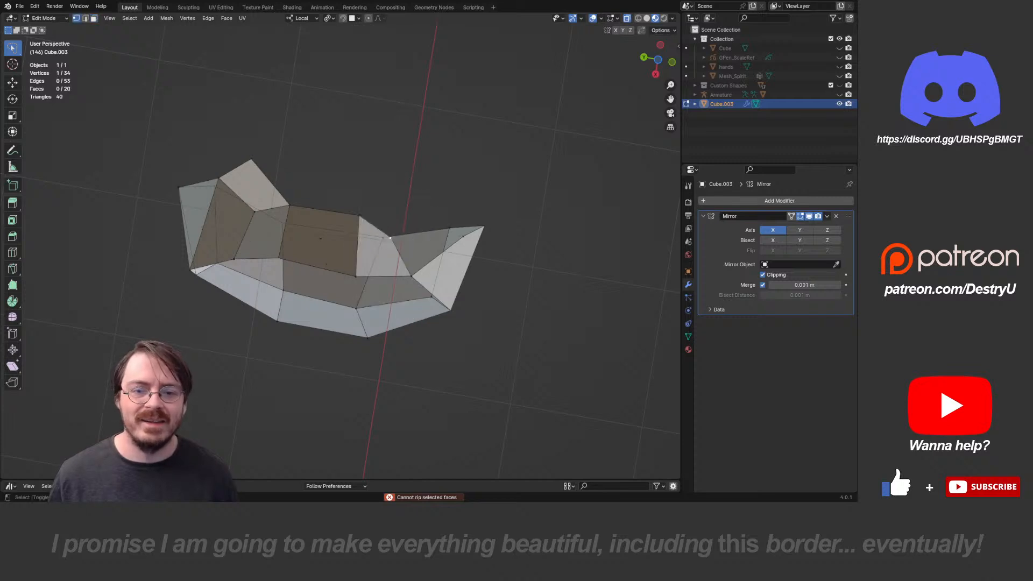
- Merge the two loose rim vertices at their center and move the merged vertex inward toward the neighbouring faces
key(m)
key(c)
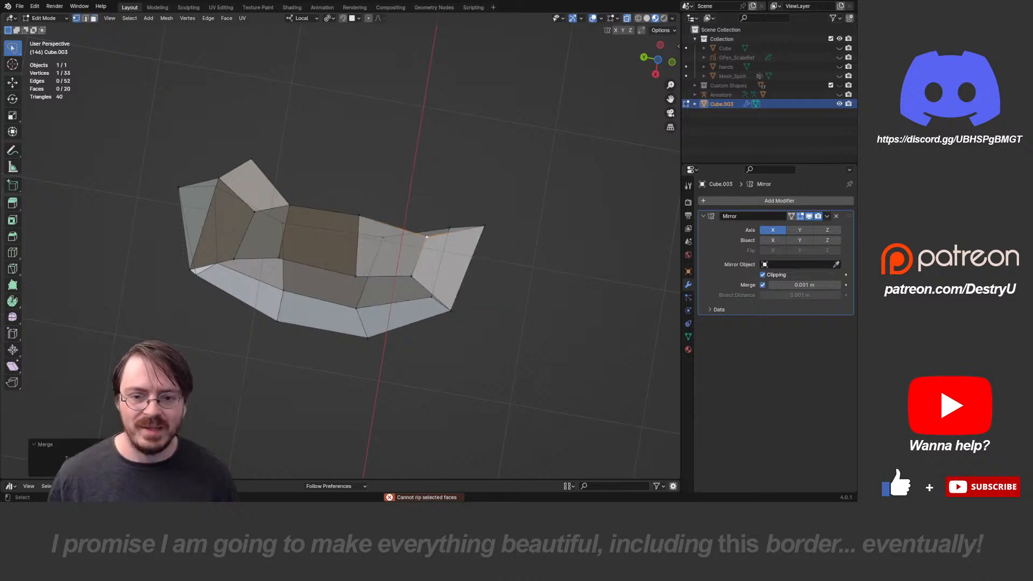
key(g)
click(415, 250)
key(e)
right_click(417, 188)
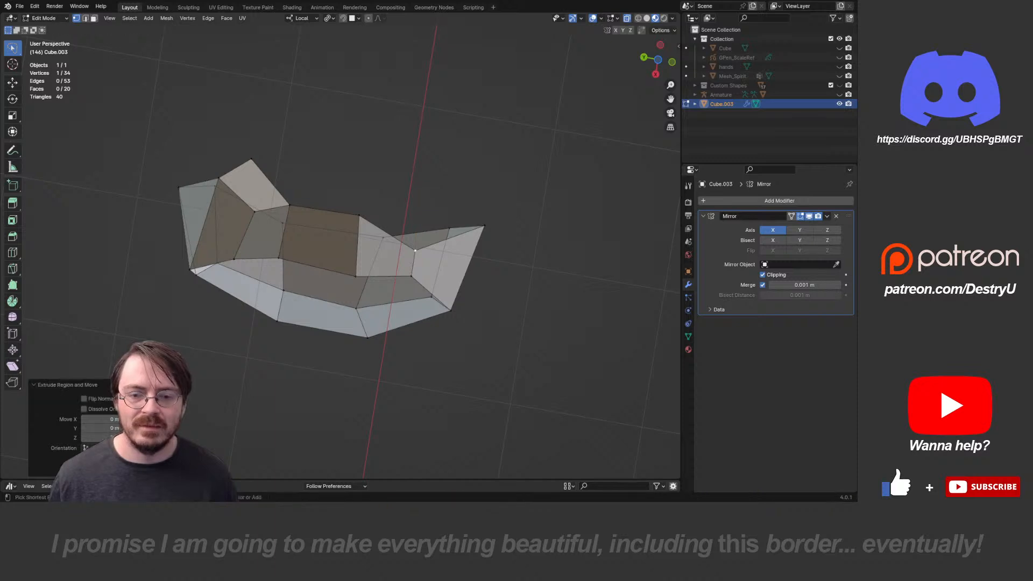
key(x)
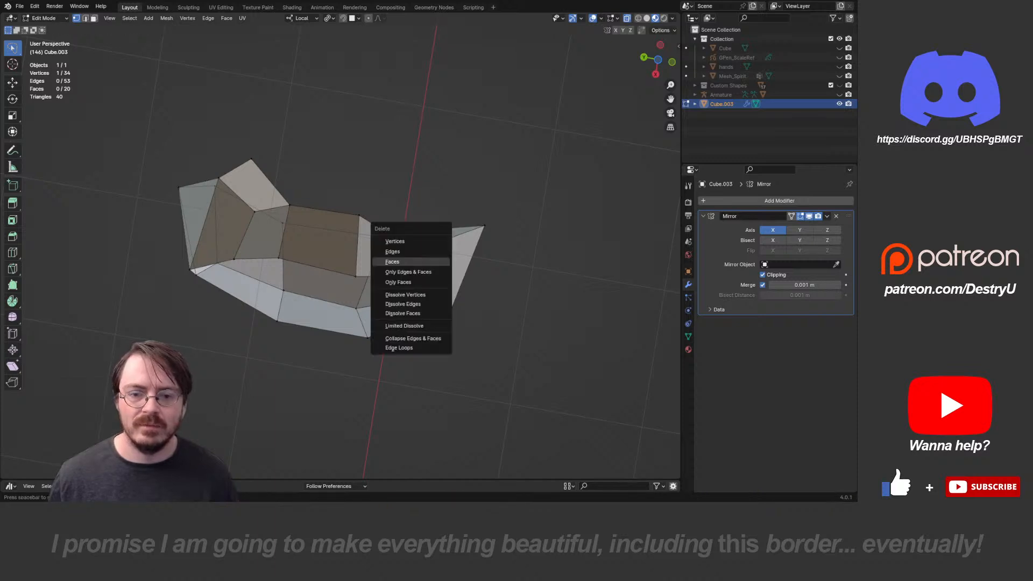
click(412, 243)
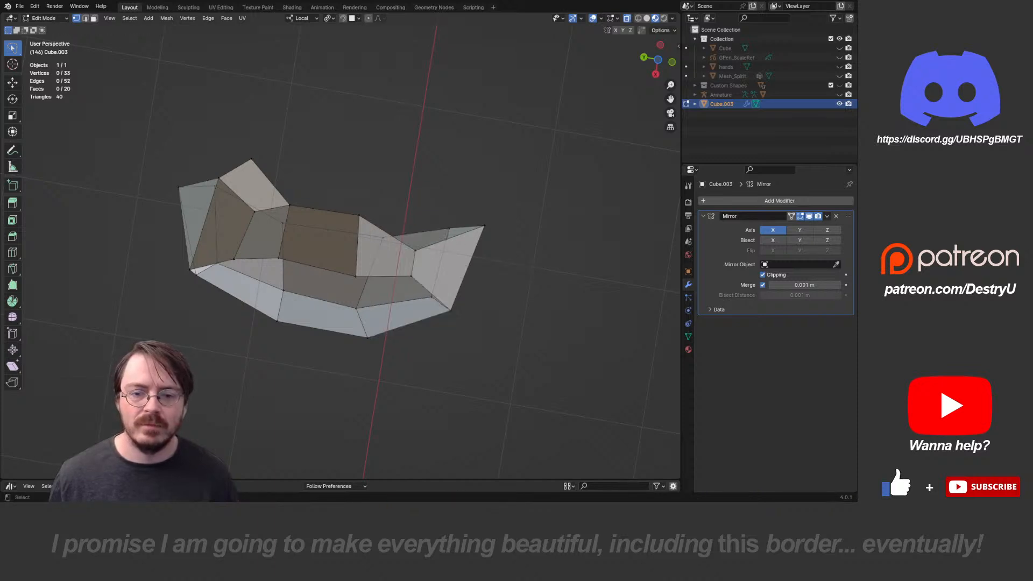
- Nudge the inner rim's corner vertex slightly outward and extrude a new vertex from it away from the ring
key(g)
click(367, 217)
key(e)
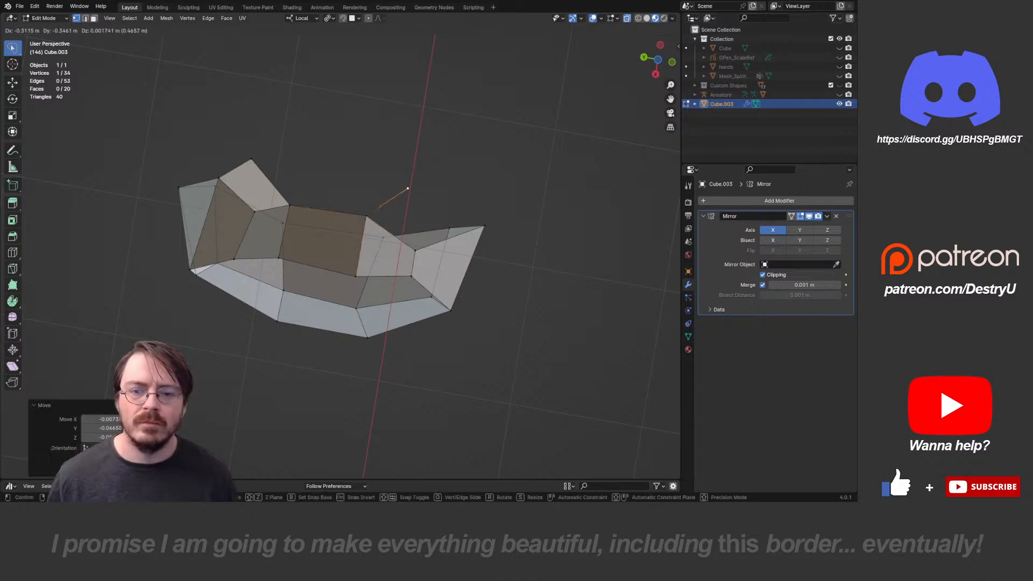
click(439, 182)
- Fill a four-sided face between the newly extruded edge and the facing rim edge to form a larger flap
key(2)
shift+click(449, 238)
key(f)
middle_drag(450, 238, 438, 382)
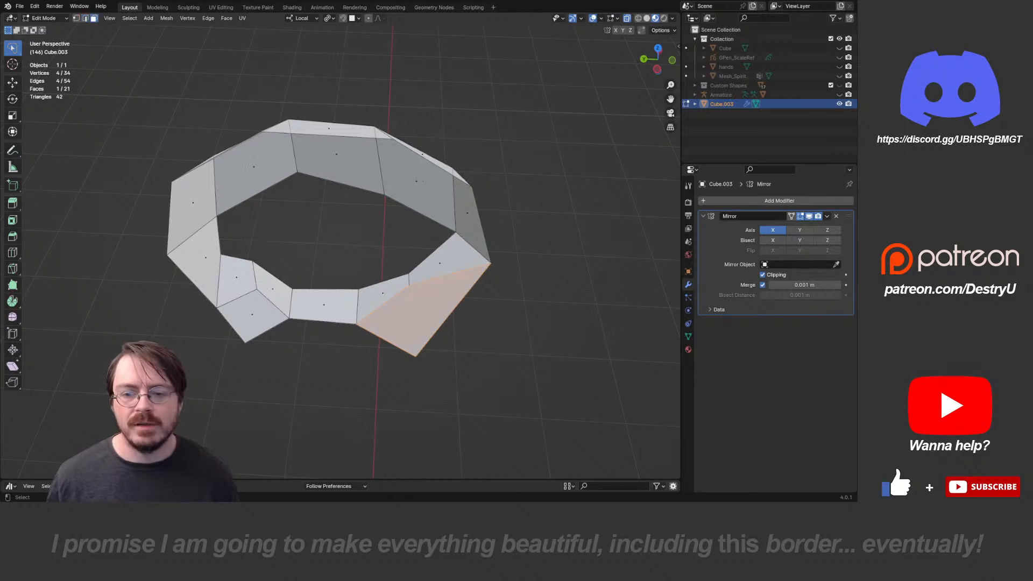
- Extrude the ring's open side edges diagonally outward and down to form a long sleeve
alt+click(358, 307)
middle_drag(358, 307, 194, 220)
scroll(269, 259, down, 2)
key(alt+a)
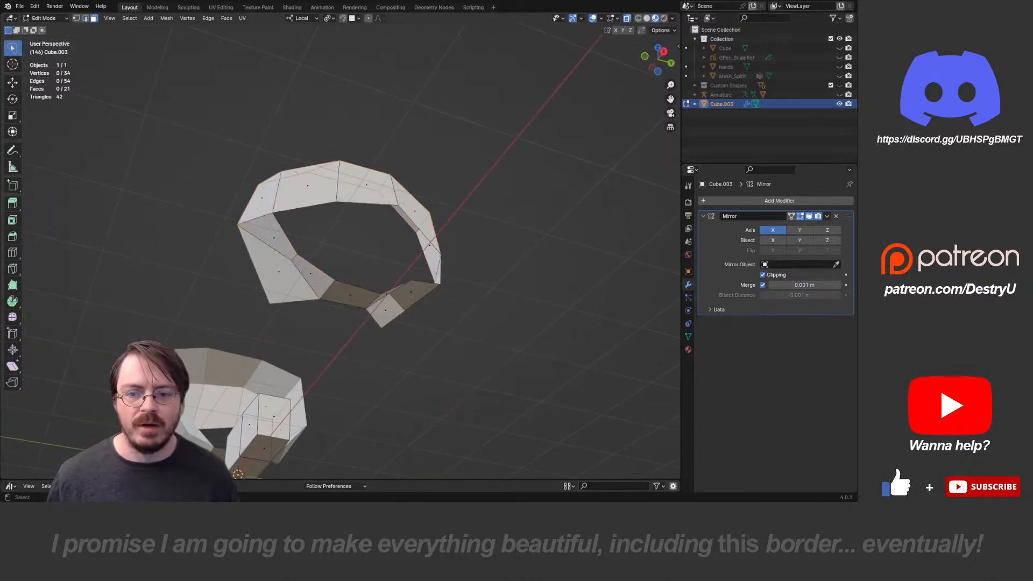
middle_drag(285, 234, 372, 286)
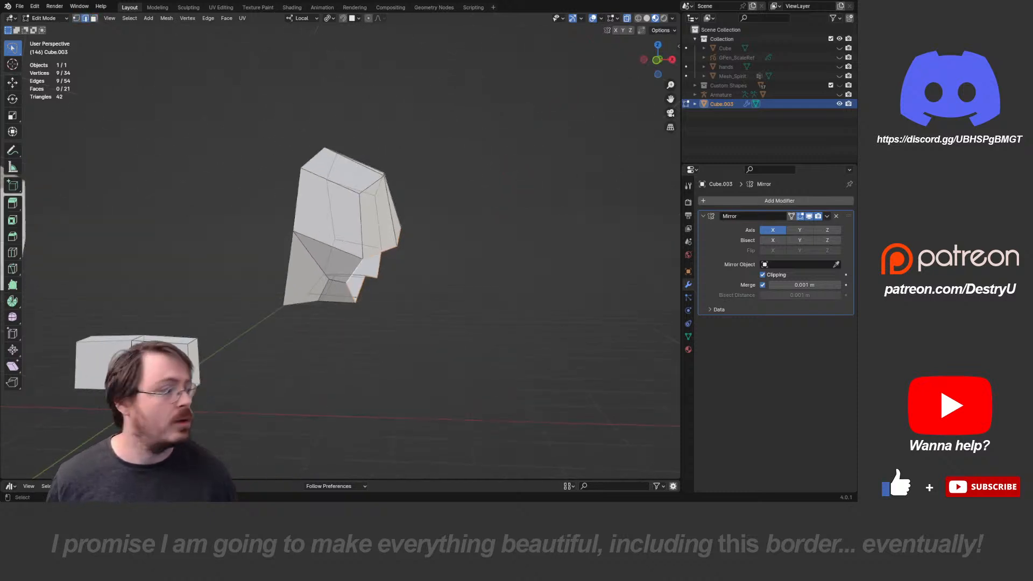
key(e)
click(441, 362)
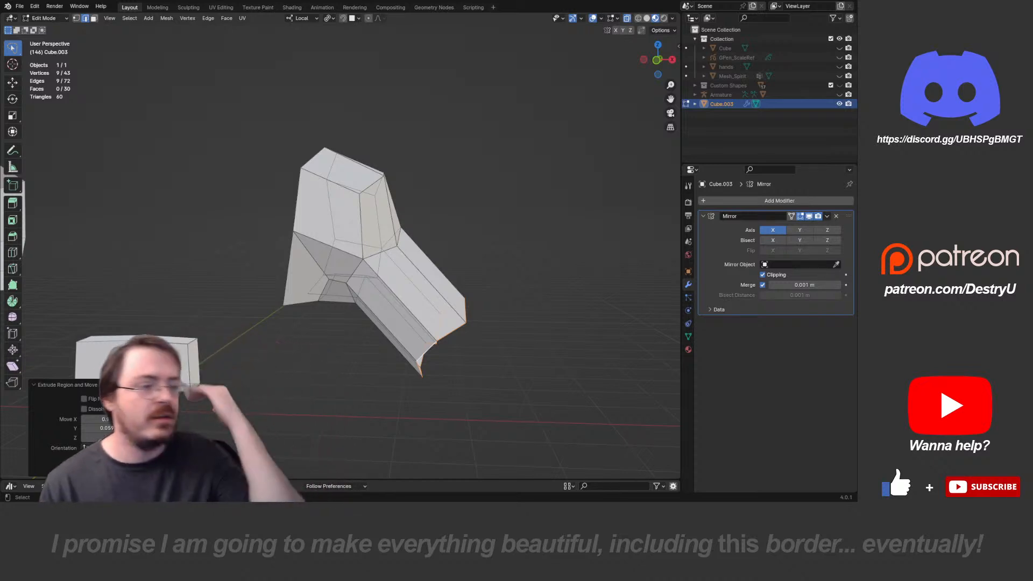
- Reshape the ring and extruded sleeve by moving the selected edges in two small adjustments
middle_drag(409, 258, 323, 326)
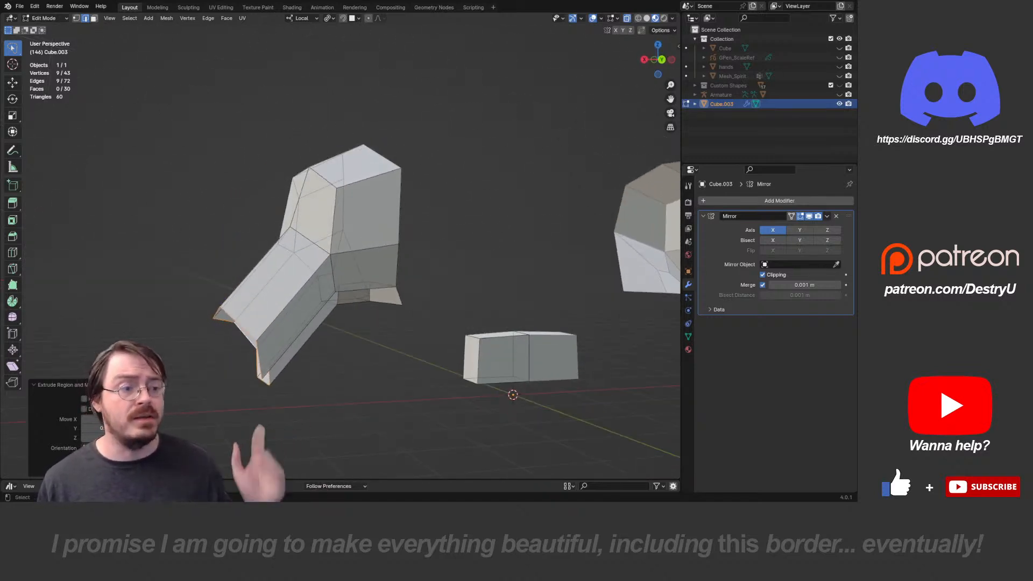
middle_drag(323, 325, 299, 263)
key(g)
click(310, 264)
key(g)
click(267, 270)
- Move the edge at the ring's outer corner slightly inward and rotate it to even out the silhouette
click(435, 250)
key(g)
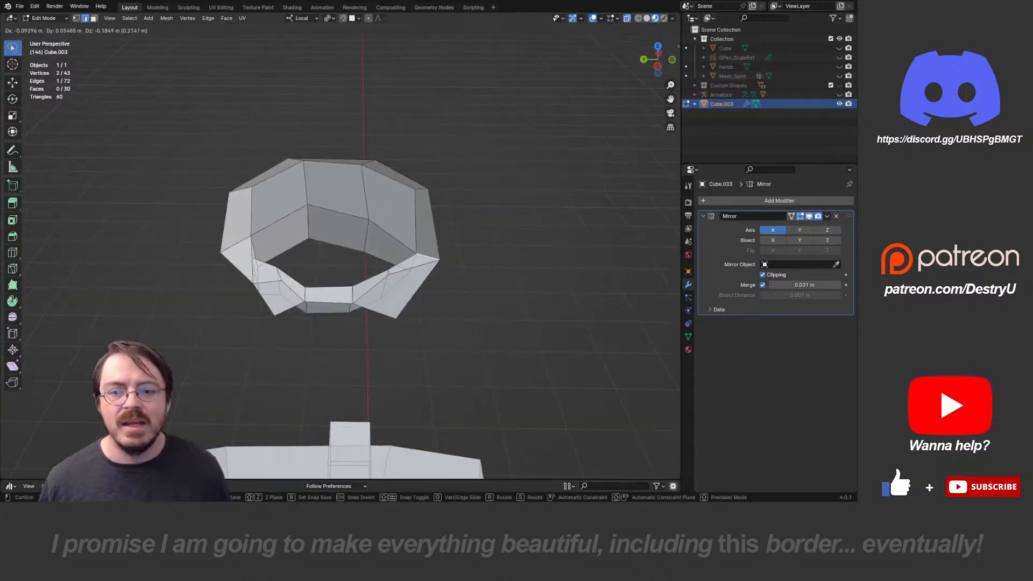
click(470, 347)
key(r)
click(415, 363)
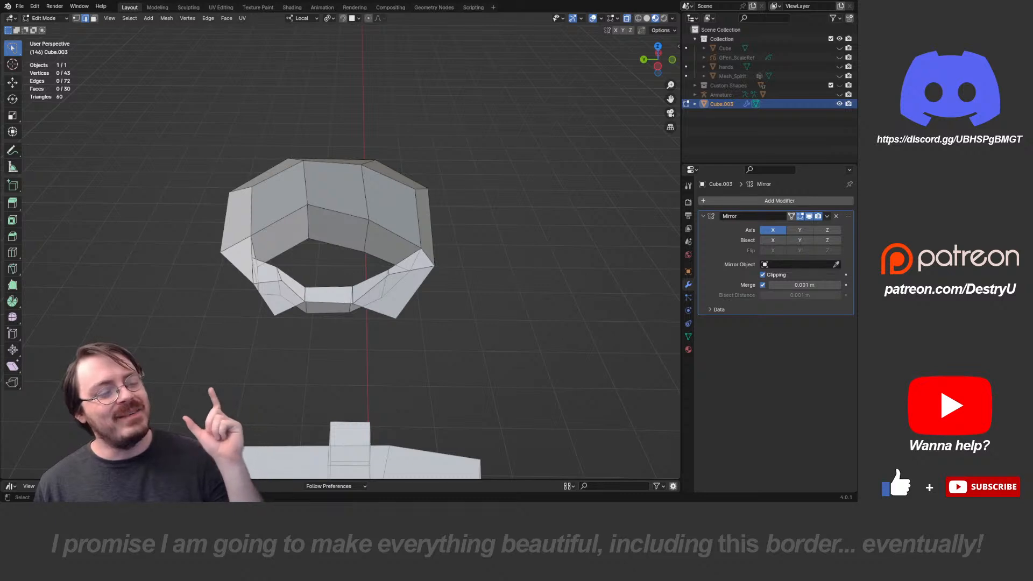
- Move the lower edge on the ring's far side to straighten the opening
mouse_move(344, 253)
middle_down()
mouse_move(352, 270)
mouse_move(347, 215)
mouse_move(340, 271)
mouse_move(349, 267)
middle_up()
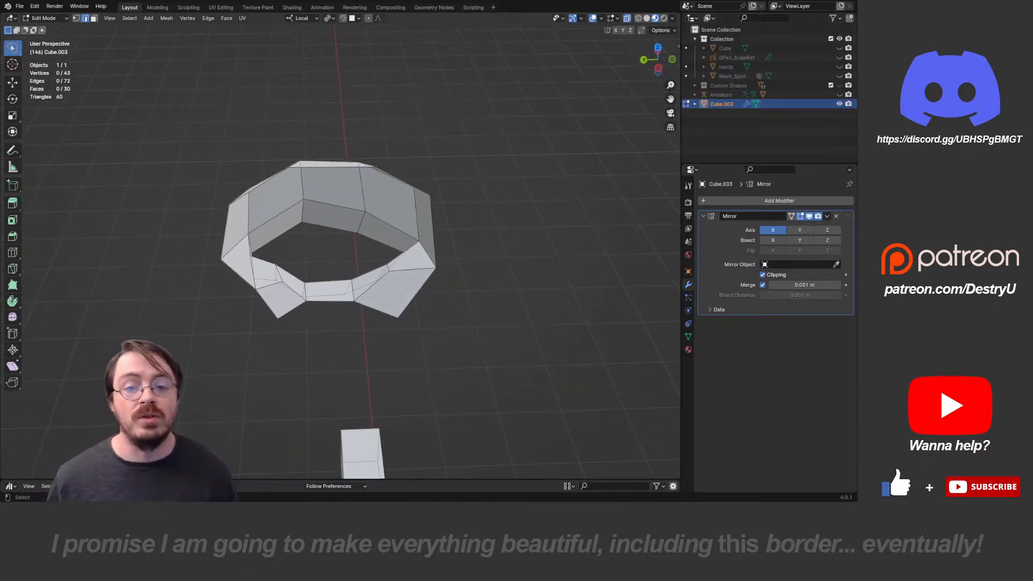
key(g)
click(378, 241)
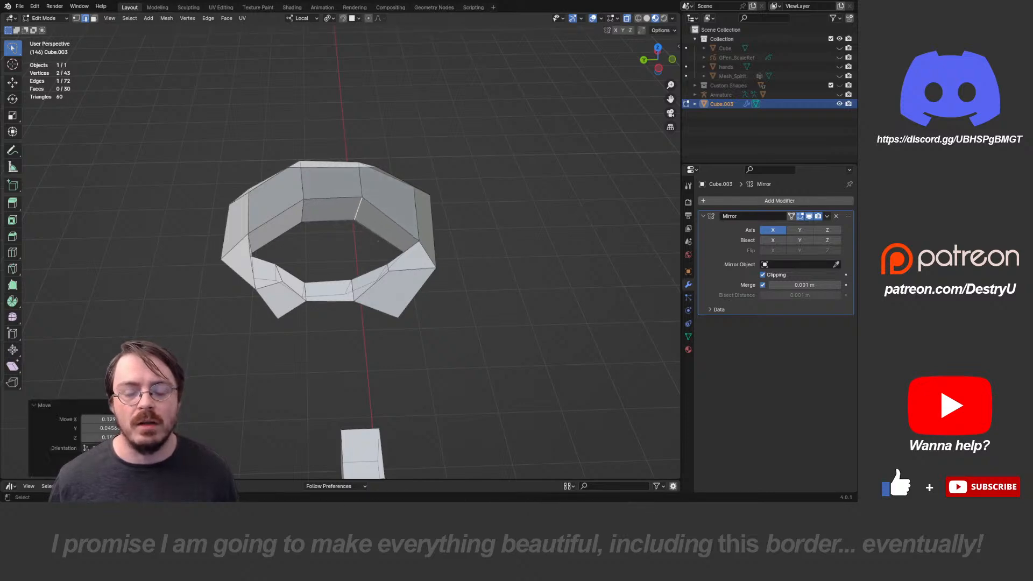
mouse_move(378, 241)
middle_down()
mouse_move(366, 226)
mouse_move(387, 215)
mouse_move(372, 205)
mouse_move(379, 253)
middle_up()
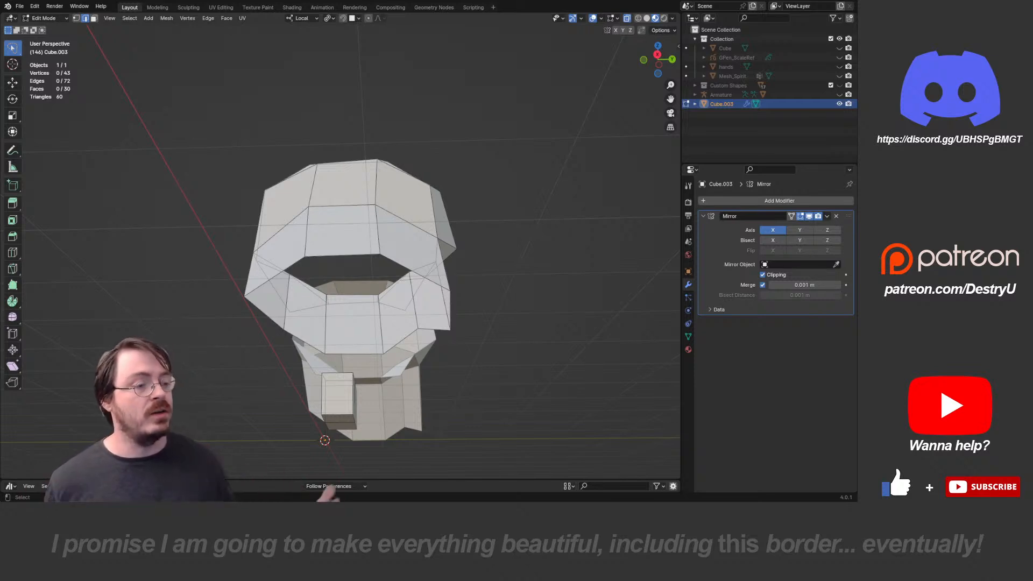
- Extrude the three connected edges where the sleeve meets the ring's inner rim, leaving the new geometry in place
middle_drag(345, 269, 437, 240)
middle_drag(376, 258, 408, 269)
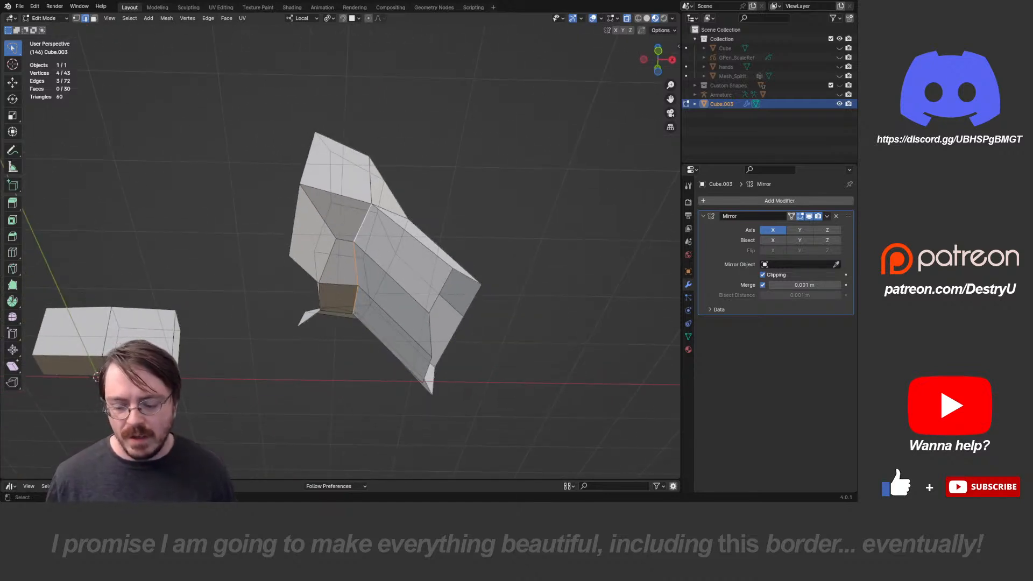
key(e)
right_click(408, 269)
middle_drag(408, 269, 371, 350)
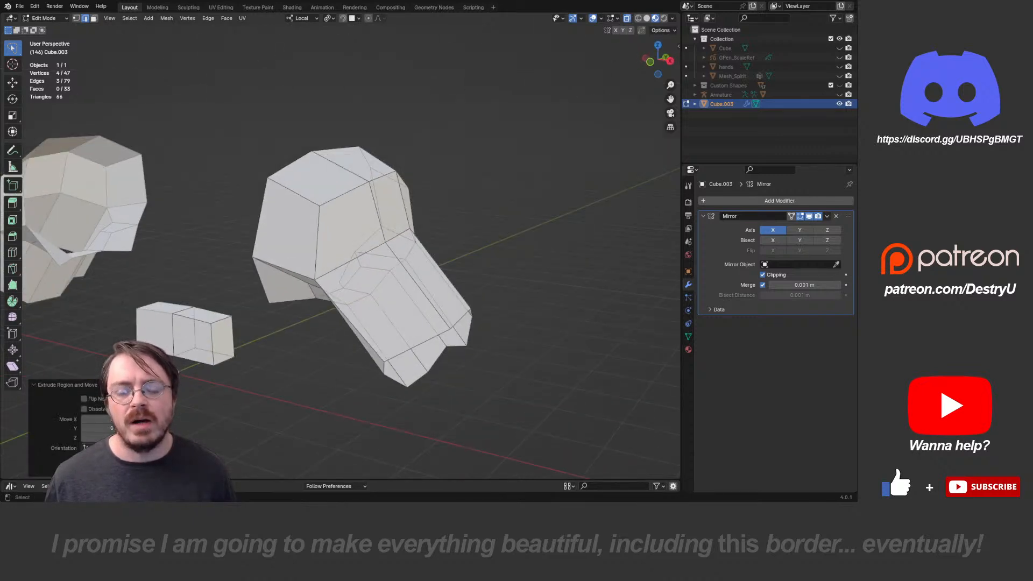
- Extrude the single upright edge on the ring's wall above the sleeve, leaving the new edge in place
key(alt+a)
middle_drag(371, 269, 350, 302)
key(1)
click(360, 245)
middle_drag(360, 246, 368, 233)
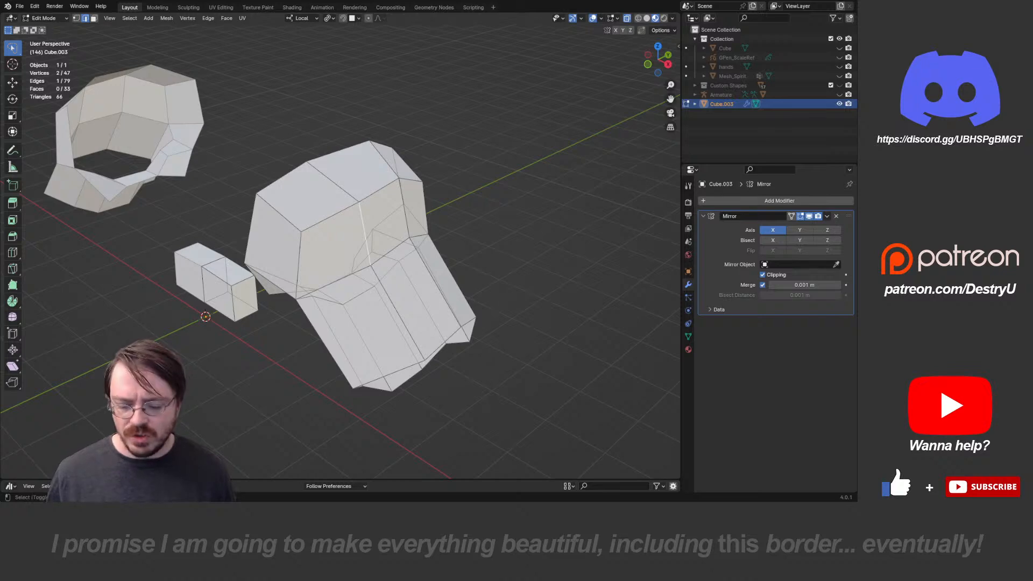
key(e)
right_click(368, 233)
middle_drag(368, 233, 315, 221)
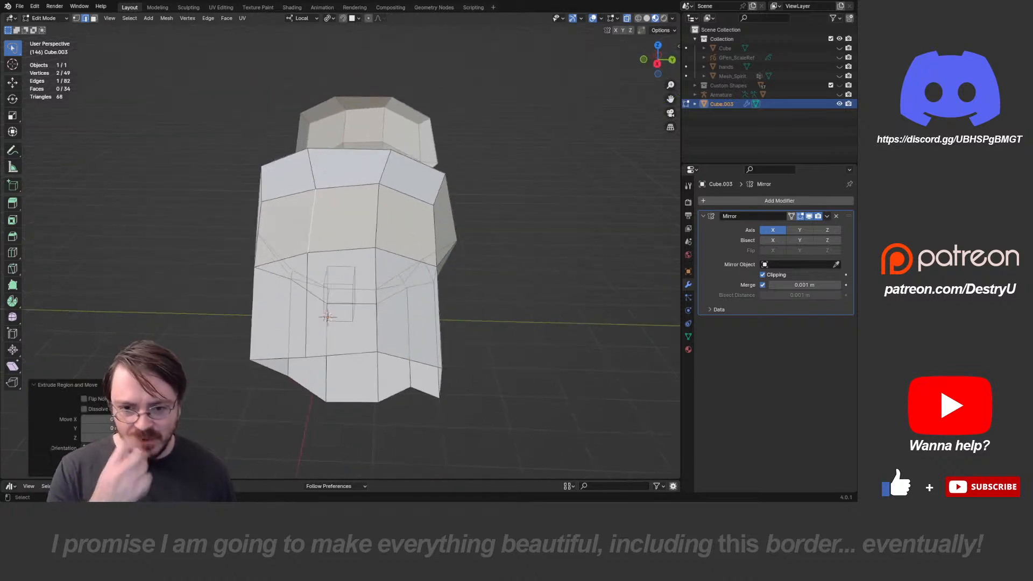
- Recalculate the normals of the three faces on the sleeve's underside to the outside and flip them
click(376, 300)
middle_drag(376, 300, 396, 266)
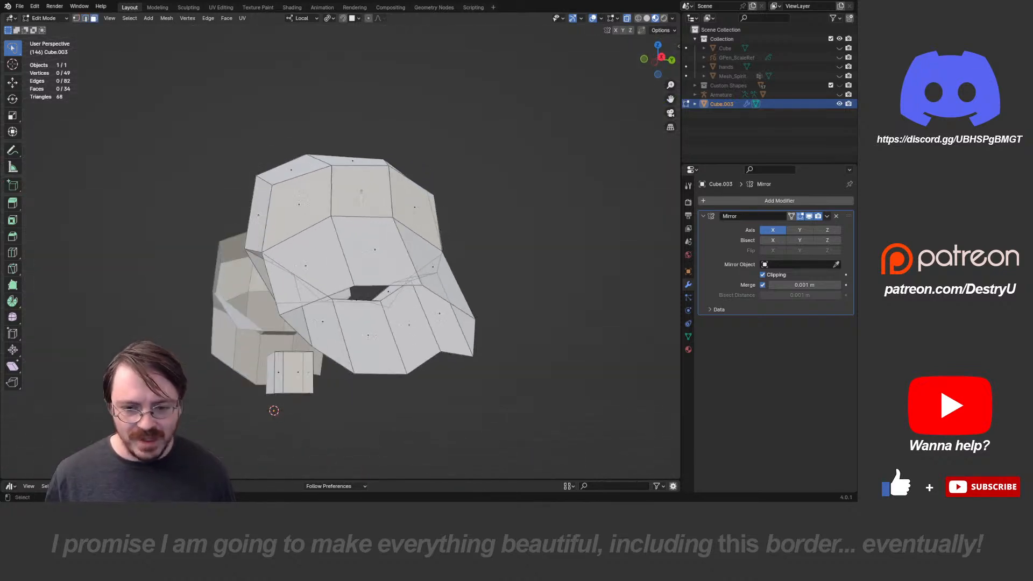
shift+click(368, 335)
shift+click(325, 326)
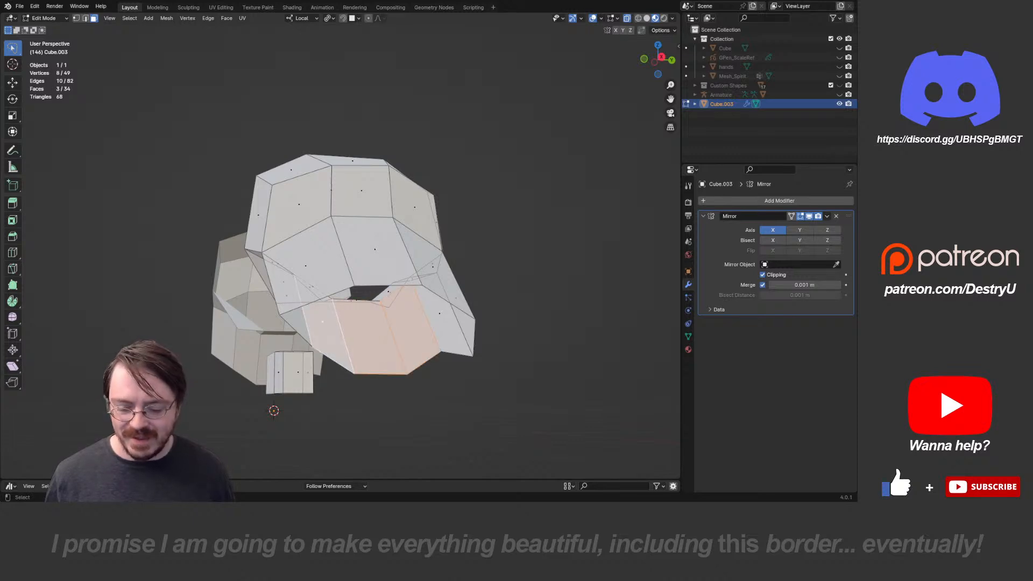
key(shift+n)
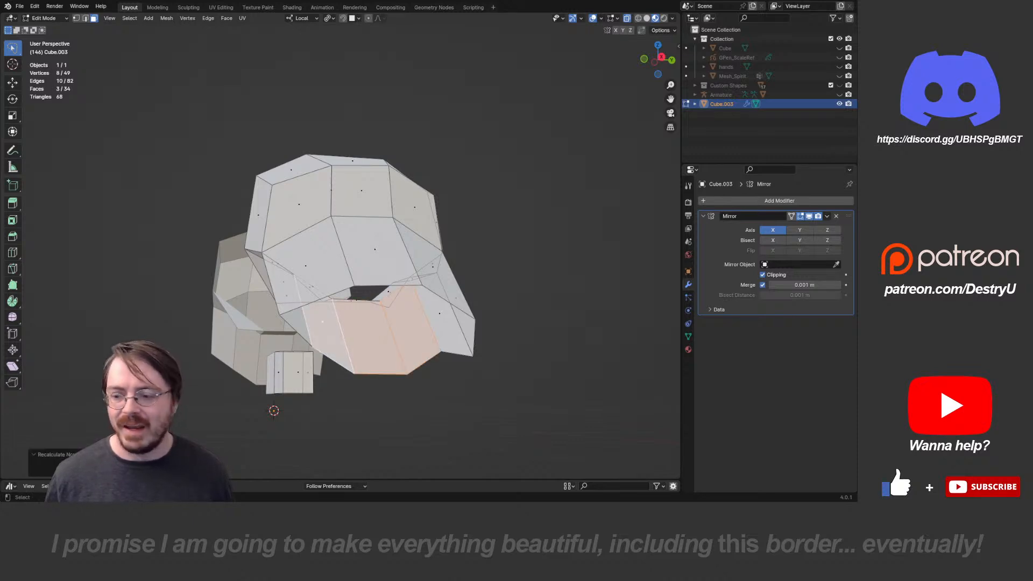
key(alt+n)
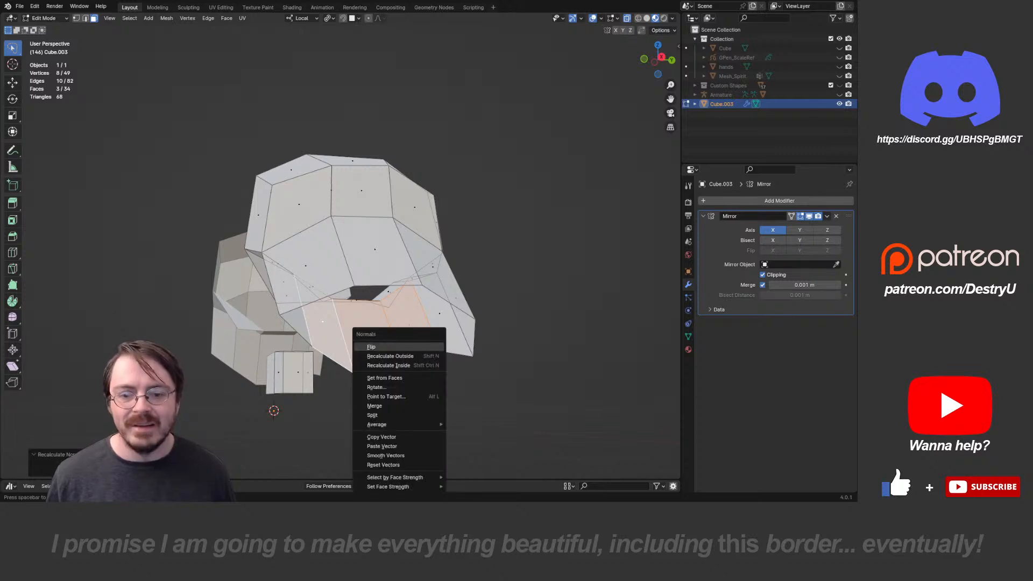
click(372, 347)
- Flip the normals of the two adjacent faces along the ring's upper rim and clear the selection
middle_drag(371, 347, 325, 417)
click(397, 229)
click(409, 205)
shift+click(350, 187)
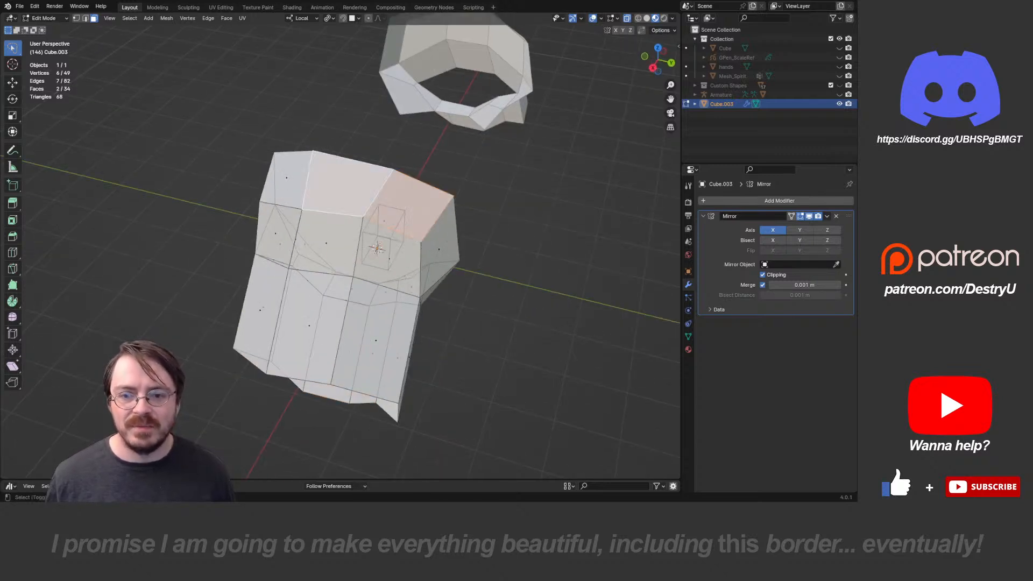
key(alt+n)
click(447, 254)
key(alt+a)
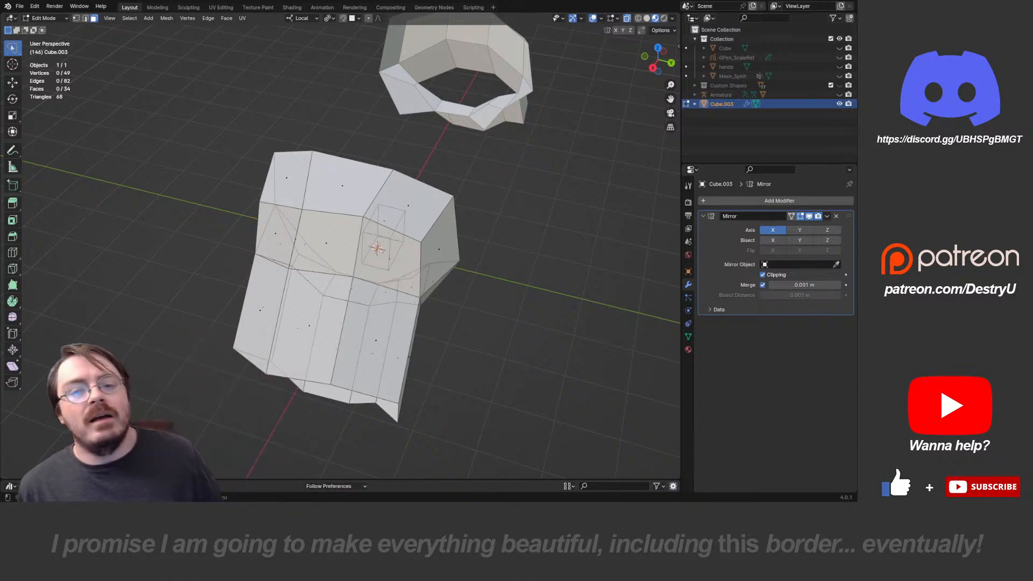
- Inspect the ring's inner faces and the sleeve junction from below and behind
middle_drag(485, 264, 358, 202)
click(407, 229)
click(379, 237)
middle_drag(379, 236, 349, 188)
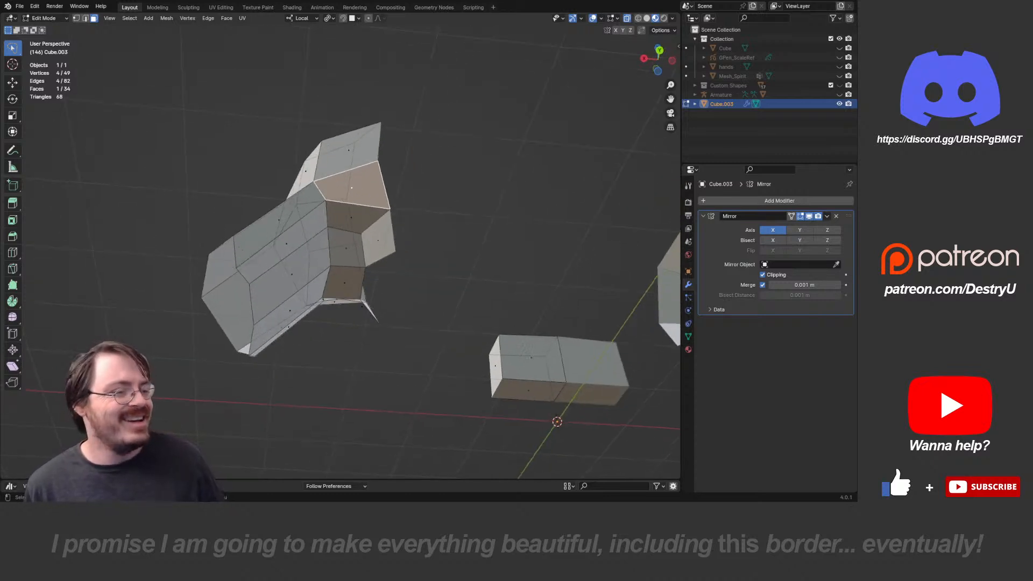
middle_drag(349, 187, 218, 233)
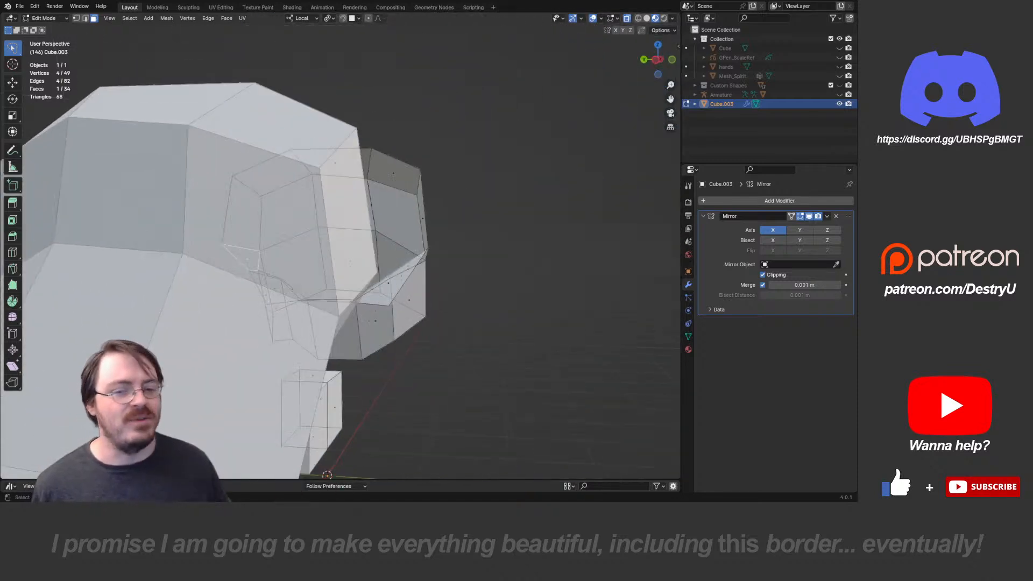
middle_drag(344, 232, 252, 245)
key(a)
key(s)
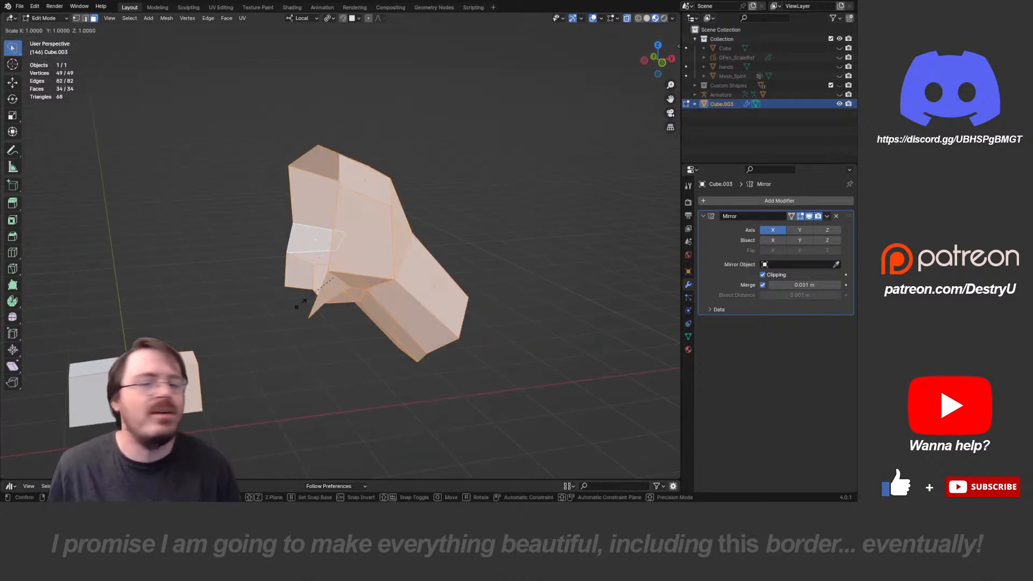
right_click(302, 303)
- Select all vertices of the ring and sleeve in front orthographic view, leaving the central block unselected
key(KP_3)
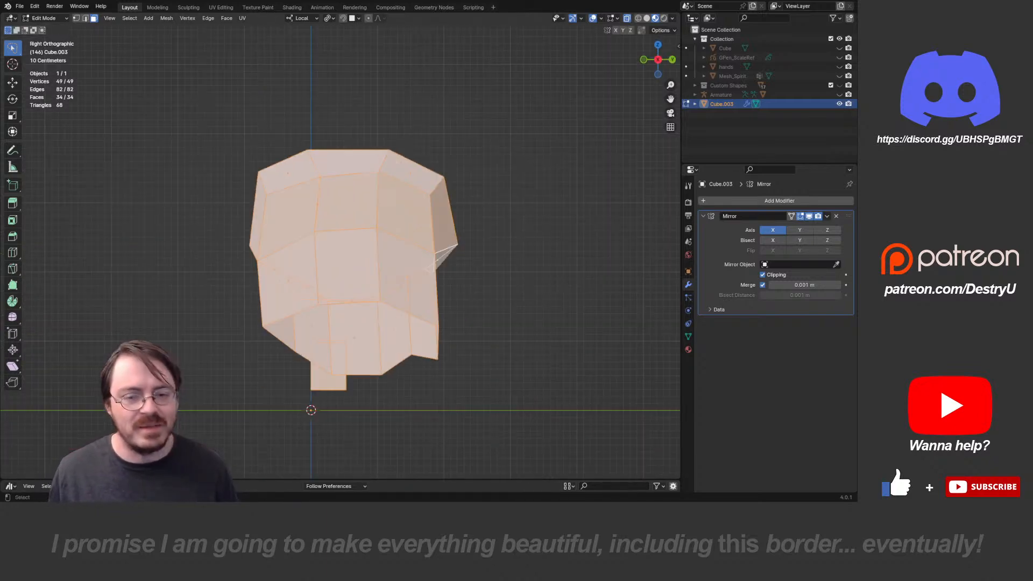
key(KP_1)
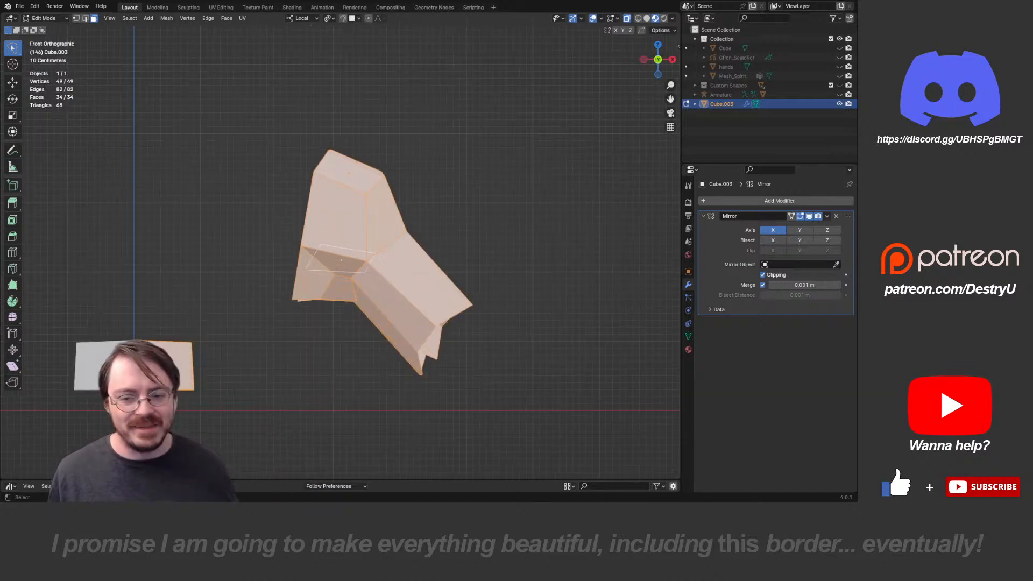
key(1)
mouse_move(300, 116)
mouse_down()
mouse_move(264, 198)
mouse_move(404, 388)
mouse_up()
mouse_move(296, 124)
mouse_down()
mouse_move(463, 164)
mouse_move(450, 153)
mouse_up()
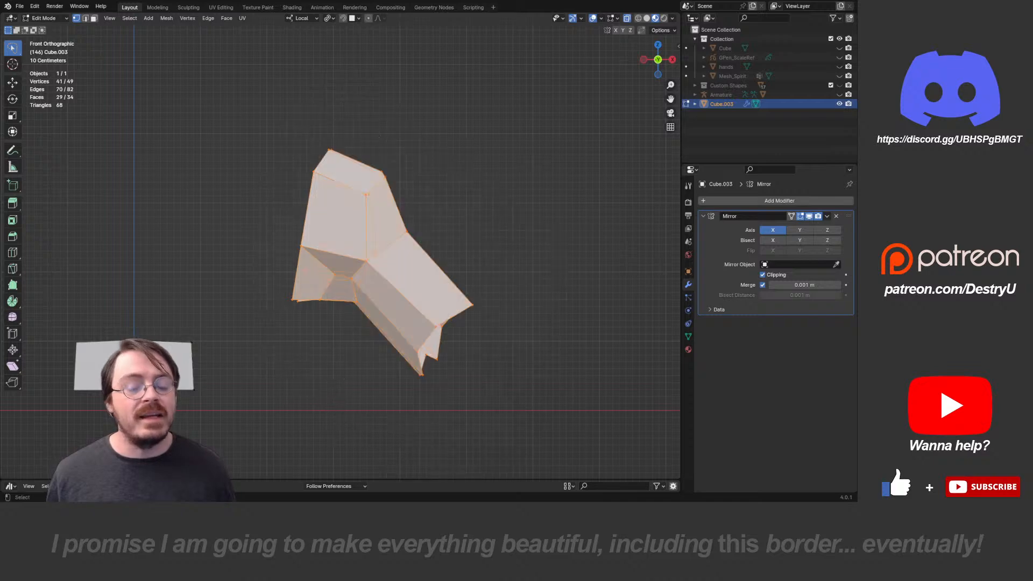
- Move the selected ring and sleeve outward and upward, away from the central block, and clear the selection
key(g)
click(549, 81)
shift+middle_drag(549, 81, 487, 128)
click(487, 129)
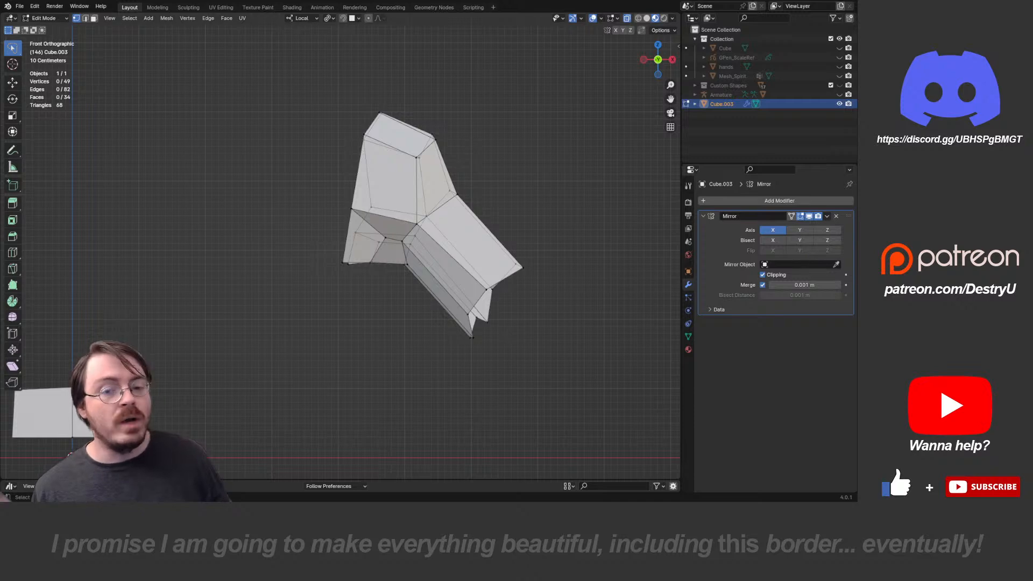
- Switch the viewport display of the mirrored mesh to Solid shading
middle_drag(409, 243, 481, 220)
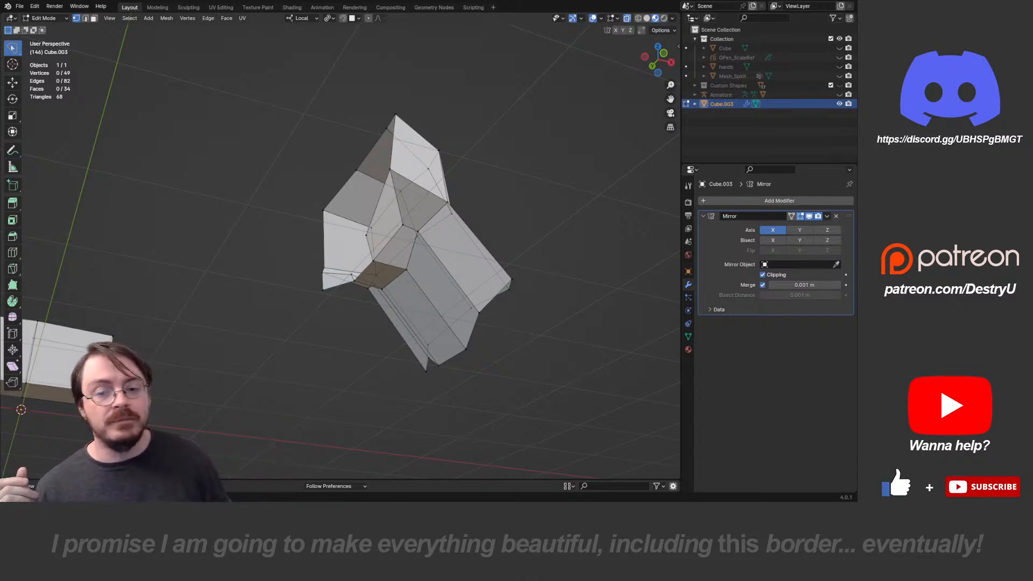
middle_drag(398, 242, 381, 244)
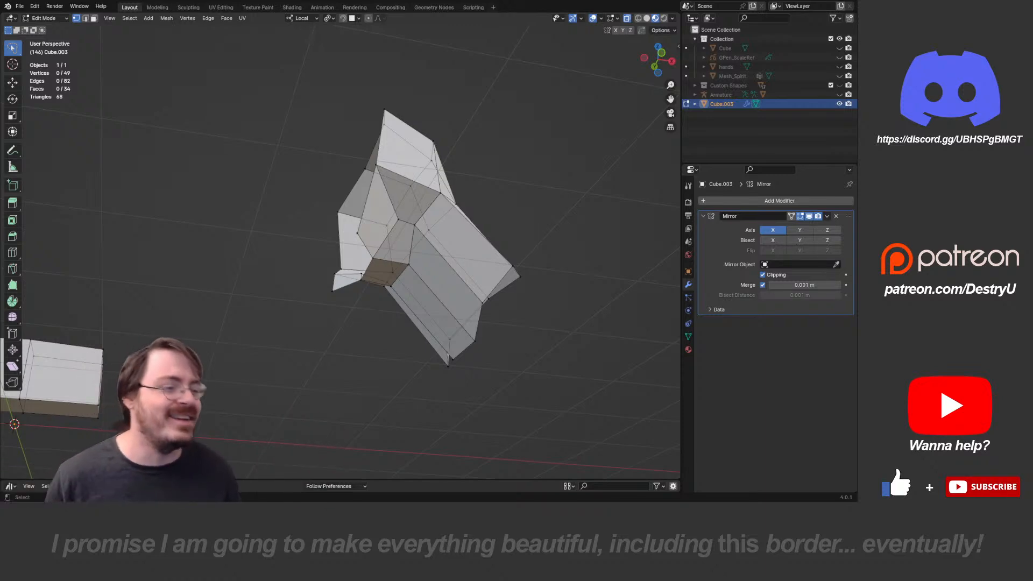
middle_drag(447, 358, 428, 405)
scroll(445, 235, down, 3)
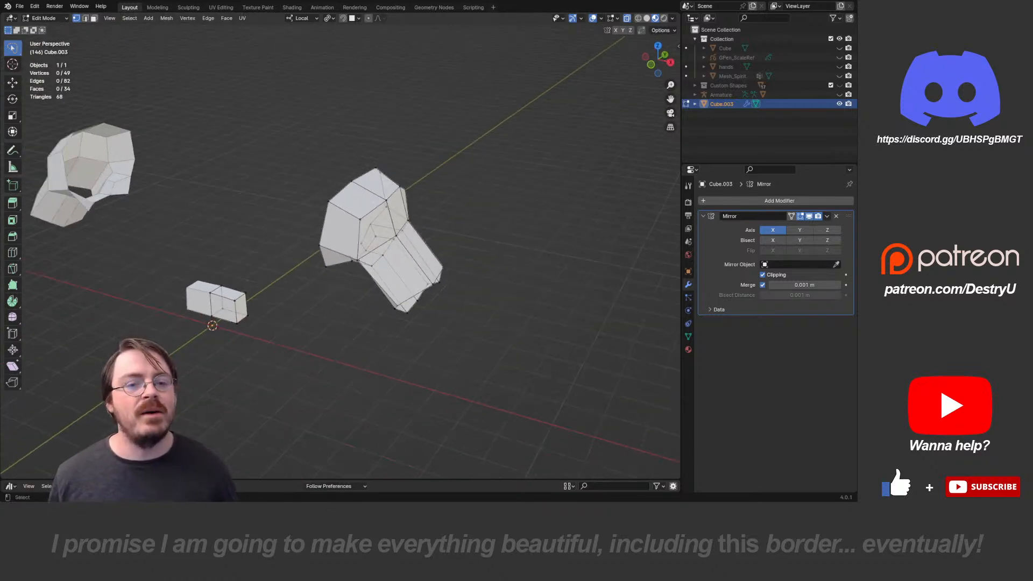
key(z)
click(510, 235)
- Examine the facing direction of the ring and sleeve faces in X-ray display from several sides
mouse_move(505, 237)
middle_down()
mouse_move(489, 196)
mouse_move(452, 187)
mouse_move(429, 218)
mouse_move(476, 255)
mouse_move(533, 240)
mouse_move(517, 253)
mouse_move(501, 242)
mouse_move(508, 231)
mouse_move(527, 247)
mouse_move(538, 237)
mouse_move(558, 180)
middle_up()
scroll(341, 247, up, 3)
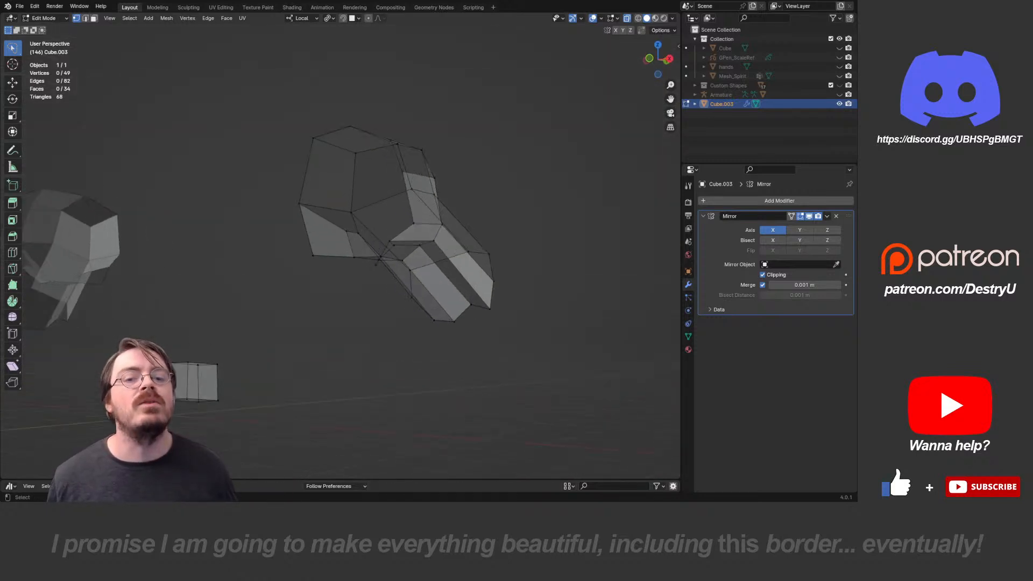
key(alt+z)
key(alt+z)
middle_drag(345, 243, 232, 209)
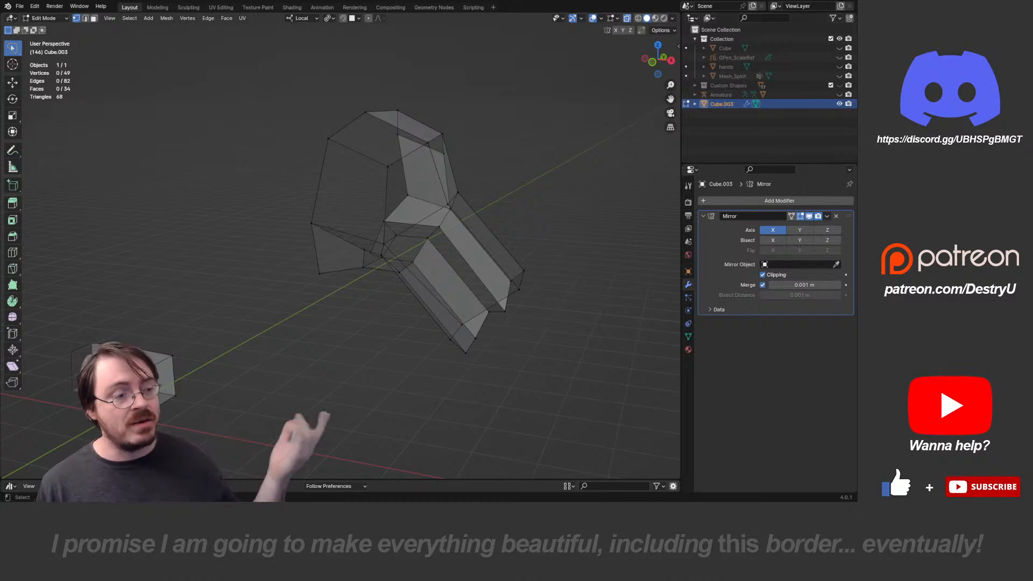
middle_drag(409, 242, 460, 239)
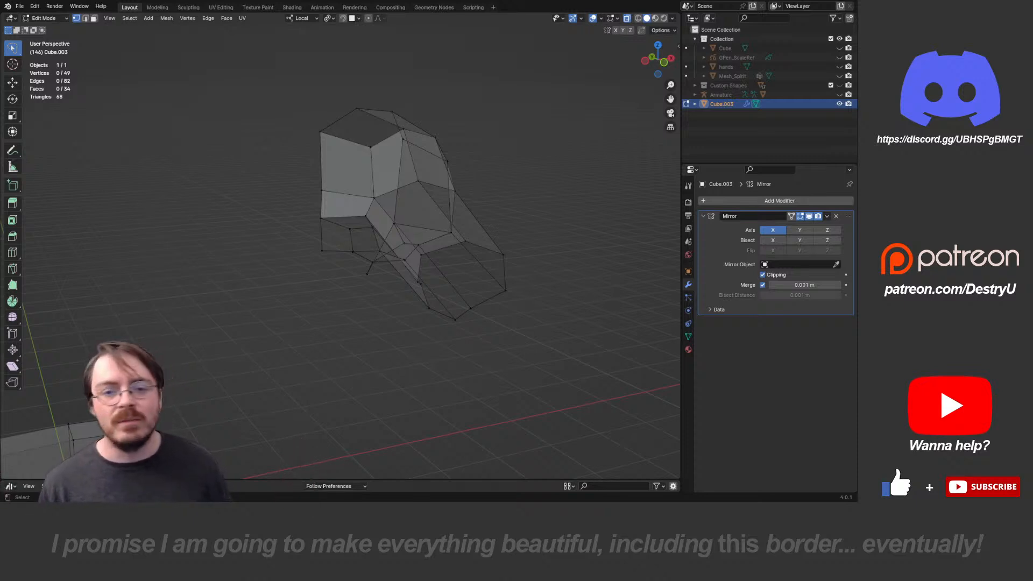
middle_drag(460, 240, 412, 253)
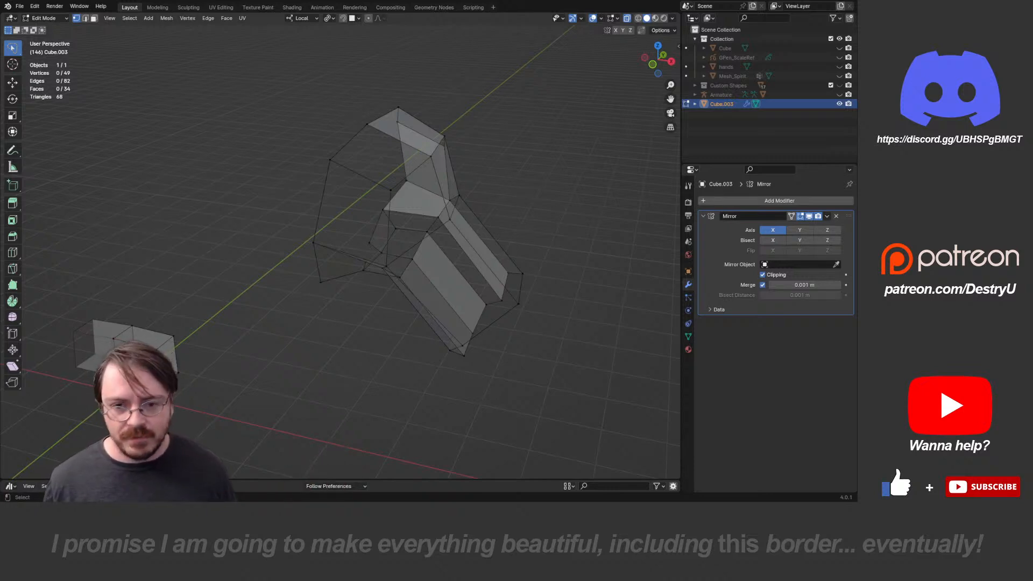
- Turn off X-ray, return to Object Mode and apply Shade Smooth to the mirrored object
key(alt+z)
middle_drag(413, 253, 400, 243)
key(Tab)
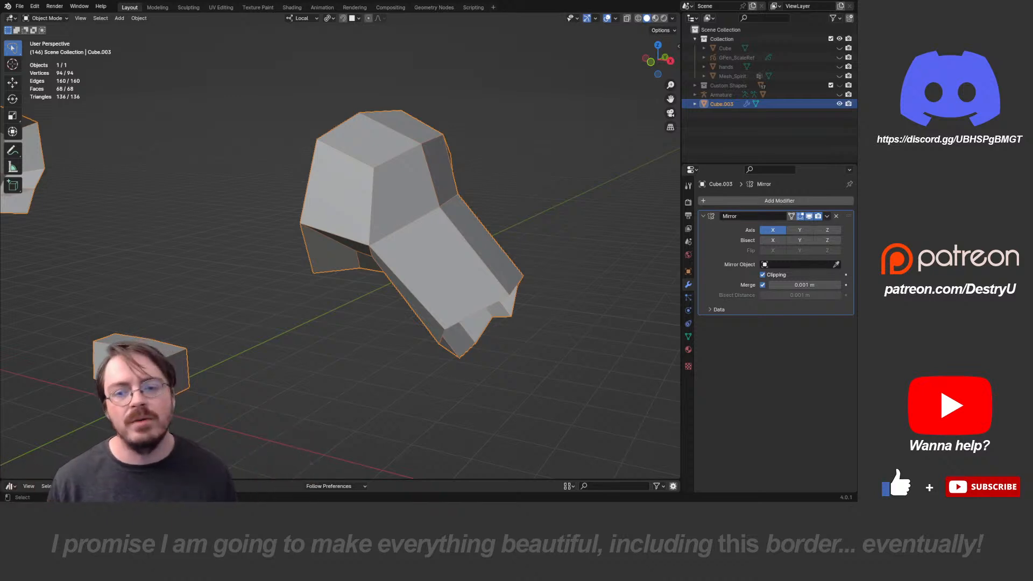
right_click(398, 192)
click(398, 192)
mouse_move(398, 192)
middle_down()
mouse_move(323, 194)
mouse_move(259, 142)
mouse_move(218, 86)
mouse_move(213, 156)
mouse_move(99, 118)
mouse_move(178, 158)
mouse_move(285, 171)
middle_up()
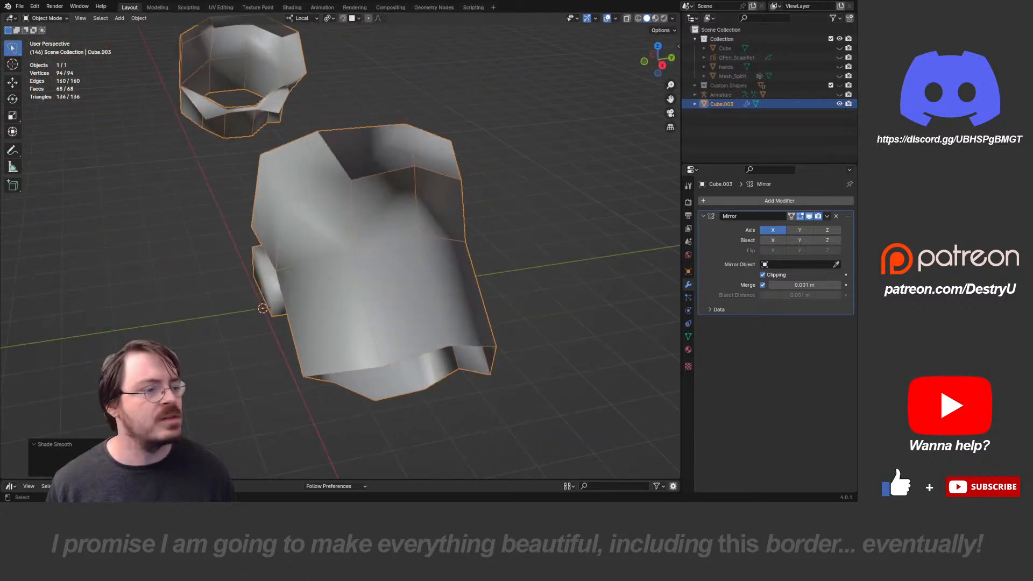
middle_drag(409, 258, 404, 270)
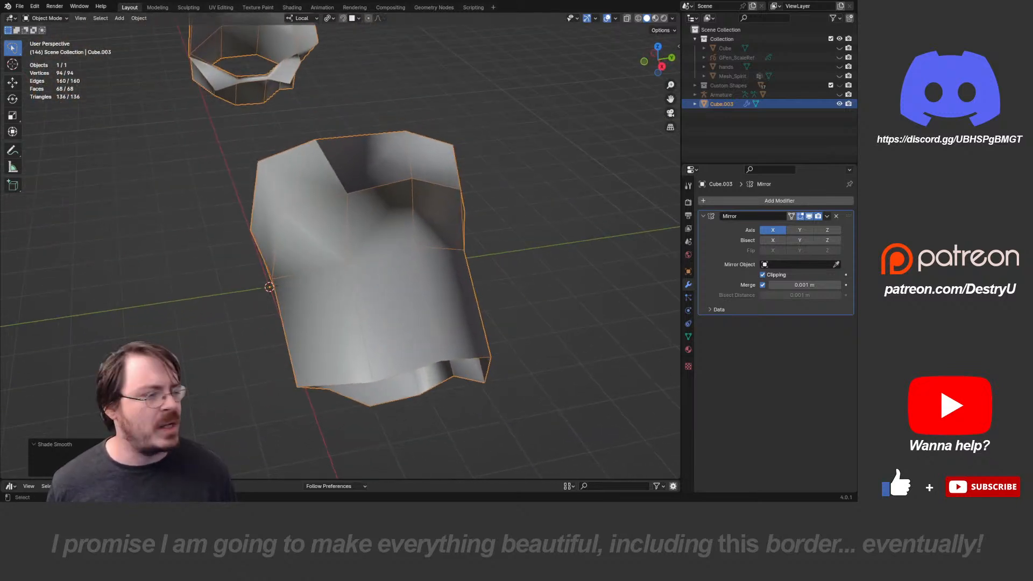
- Examine the smooth shading along the ring's upper rim, the junction and the inside of the sleeve
mouse_move(302, 103)
mouse_down()
mouse_move(303, 162)
mouse_move(383, 193)
mouse_move(460, 180)
mouse_move(352, 175)
mouse_up()
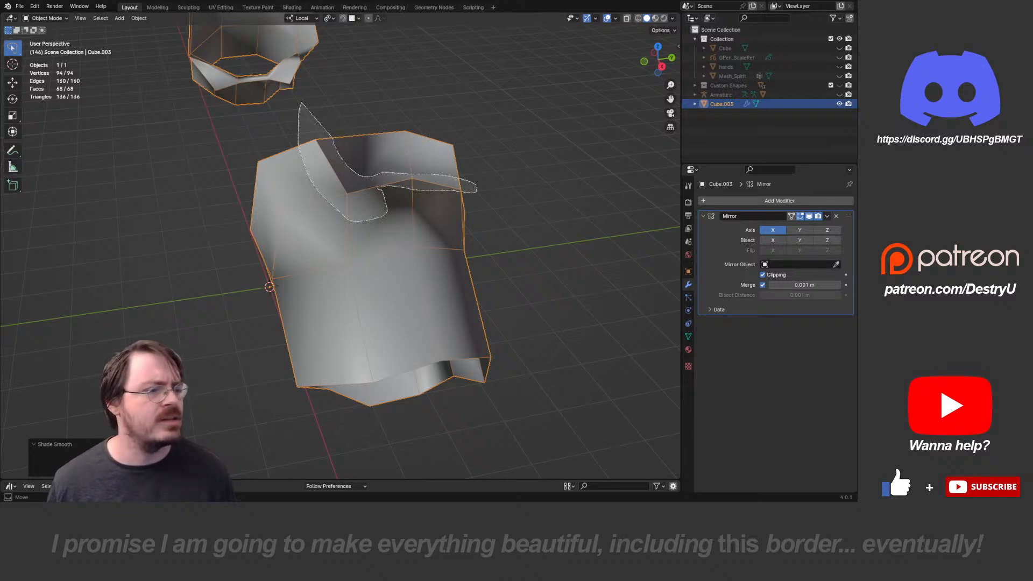
drag(333, 138, 321, 125)
mouse_move(345, 226)
middle_down()
mouse_move(404, 162)
mouse_move(423, 118)
middle_up()
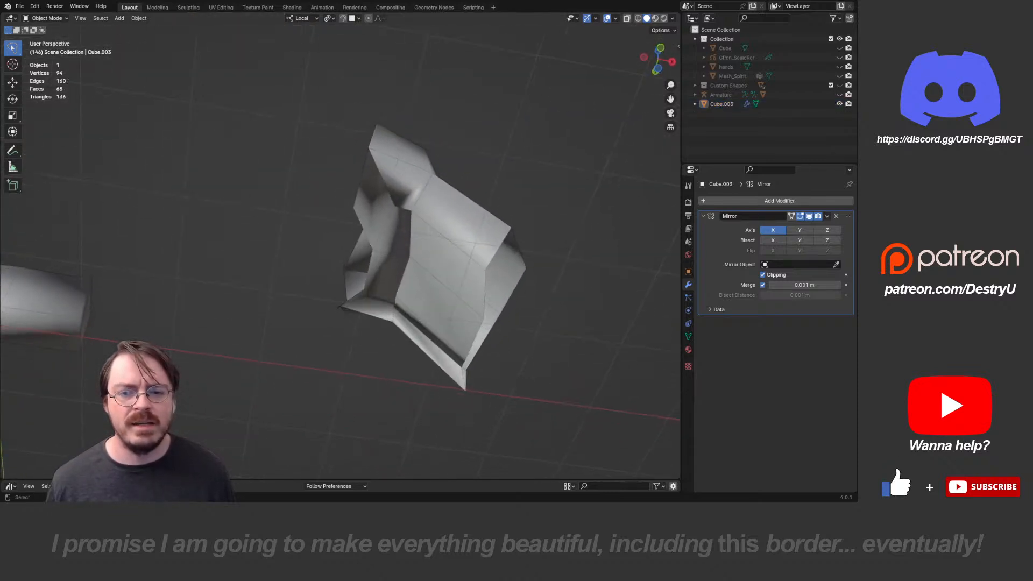
mouse_move(365, 139)
mouse_down()
mouse_move(382, 197)
mouse_move(404, 217)
mouse_move(393, 308)
mouse_move(420, 234)
mouse_move(366, 122)
mouse_up()
middle_drag(366, 161, 377, 247)
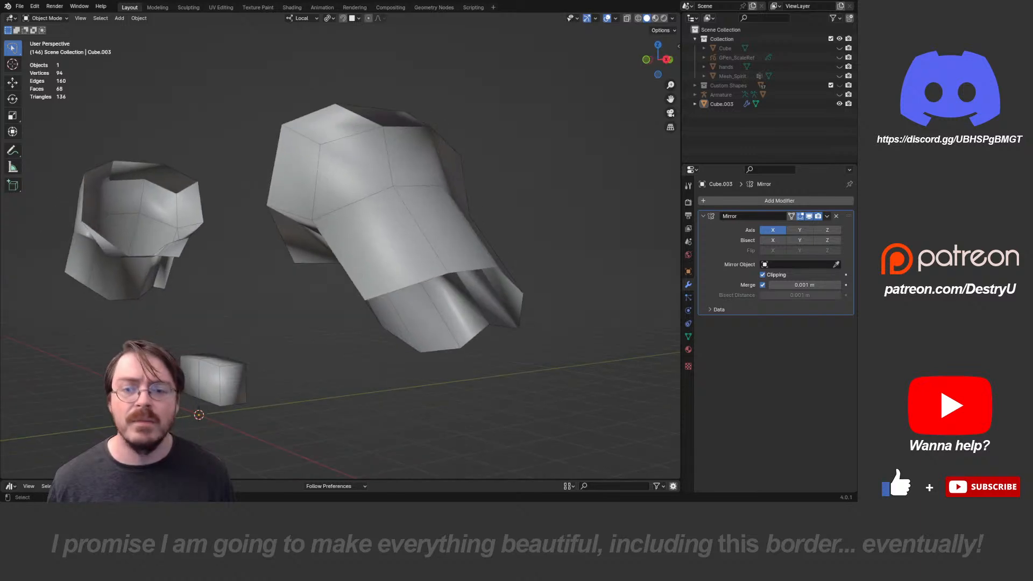
- Recalculate the normals of the entire mesh to the outside in Edit Mode and clear the selection
click(425, 242)
key(ctrl+Tab)
click(496, 242)
key(a)
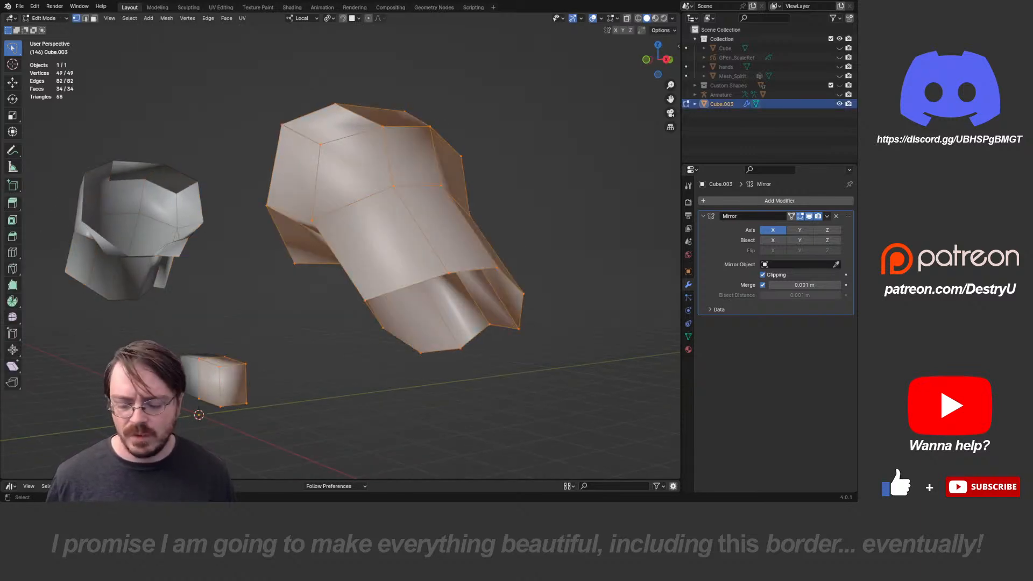
key(alt+n)
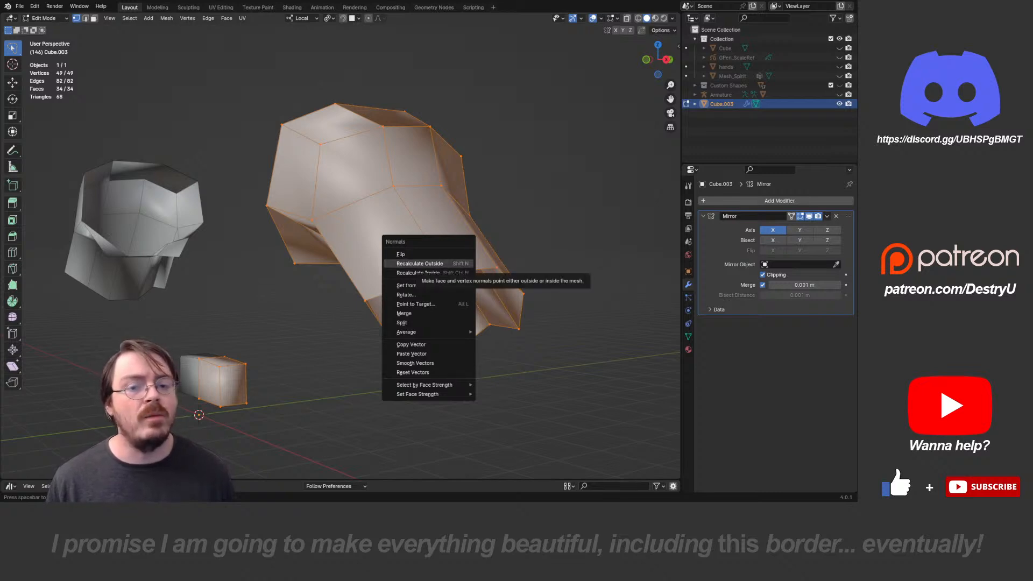
click(420, 264)
mouse_move(419, 264)
middle_down()
mouse_move(280, 191)
mouse_move(484, 226)
mouse_move(439, 280)
mouse_move(417, 272)
mouse_move(447, 234)
mouse_move(487, 213)
mouse_move(409, 285)
mouse_move(473, 269)
mouse_move(570, 318)
middle_up()
key(alt+a)
scroll(340, 246, down, 3)
middle_drag(388, 236, 363, 218)
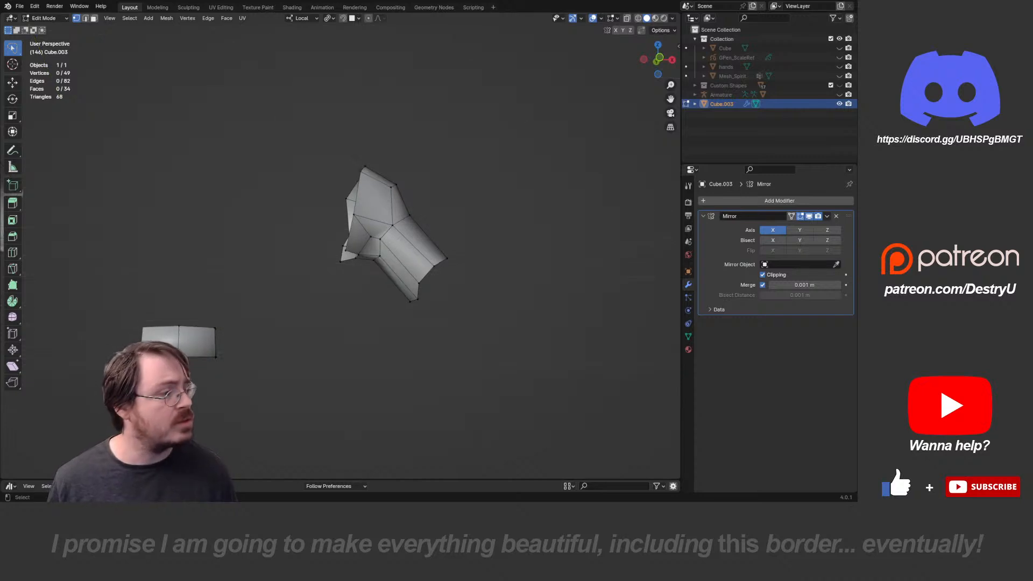
- Merge all of the mesh's vertices by distance to remove duplicates, and clear the selection
key(a)
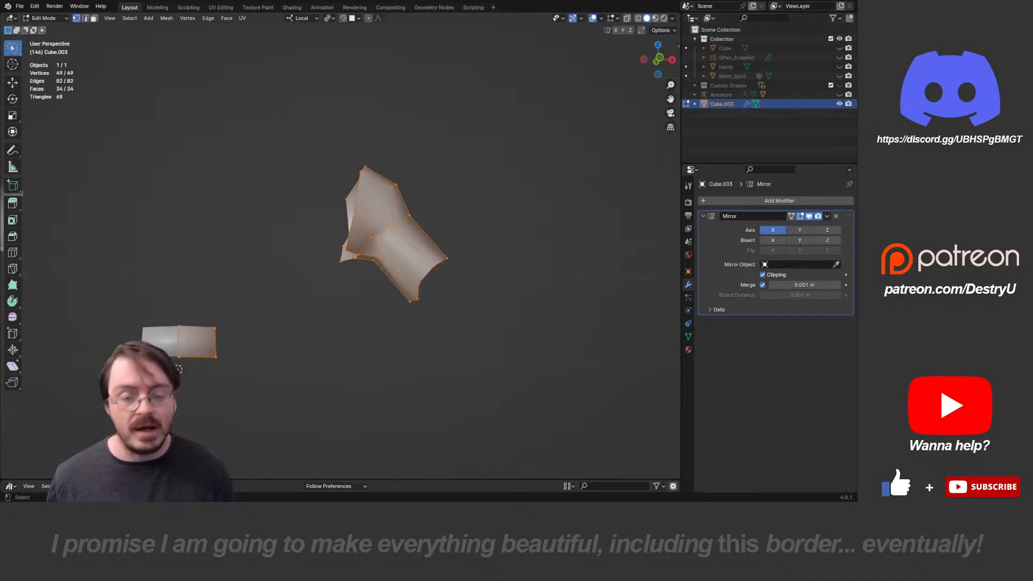
key(m)
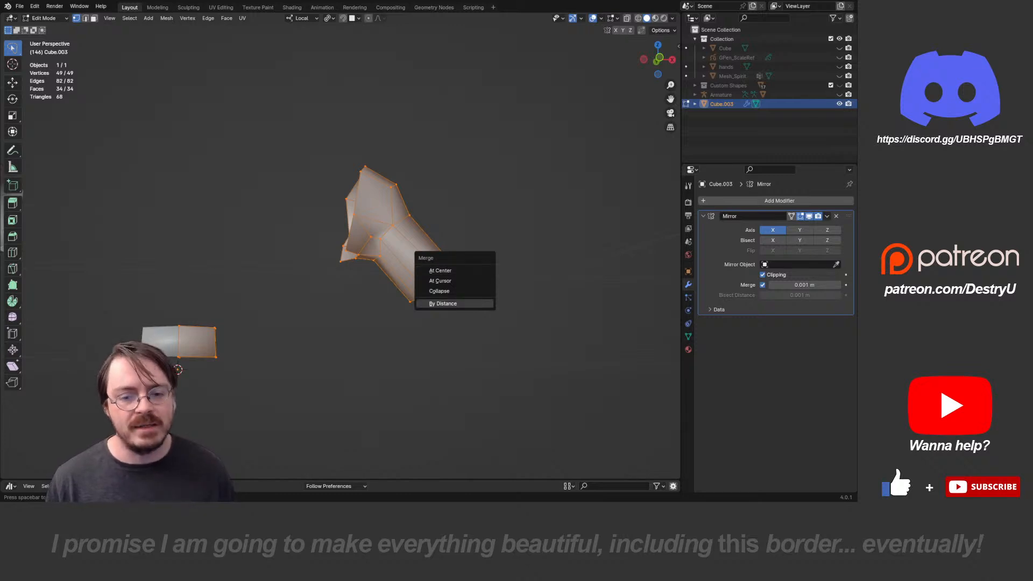
click(454, 303)
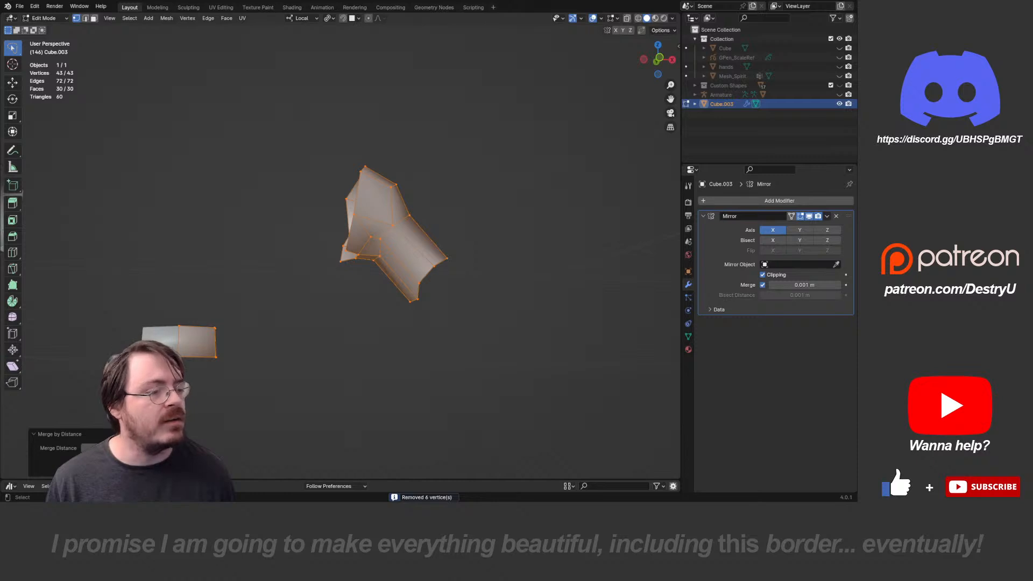
middle_drag(463, 306, 442, 229)
click(527, 333)
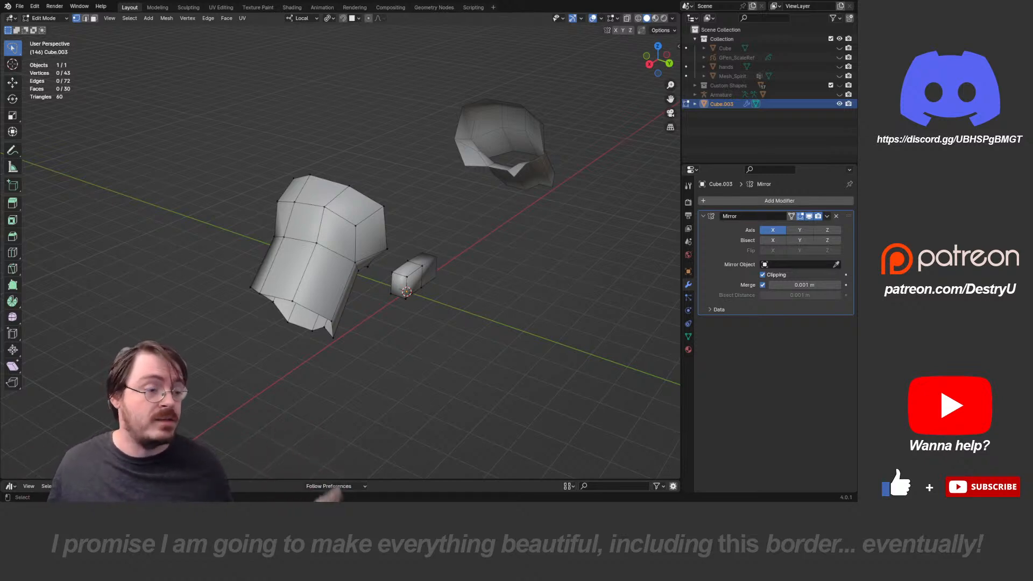
- Extrude one face on the ring's side in place without moving it, and check its shading in Object Mode
key(3)
click(339, 236)
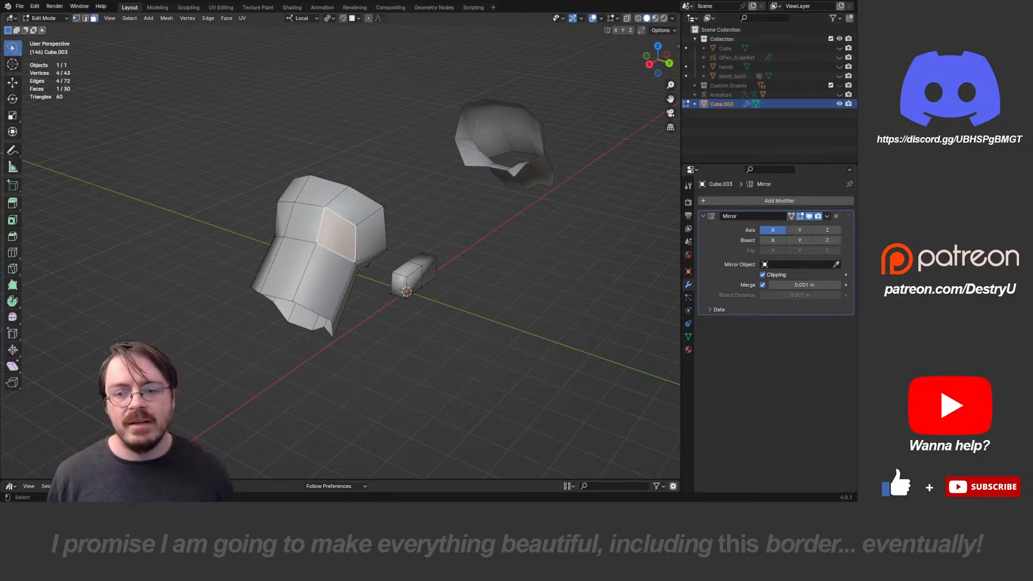
key(e)
key(Escape)
key(alt+a)
key(Tab)
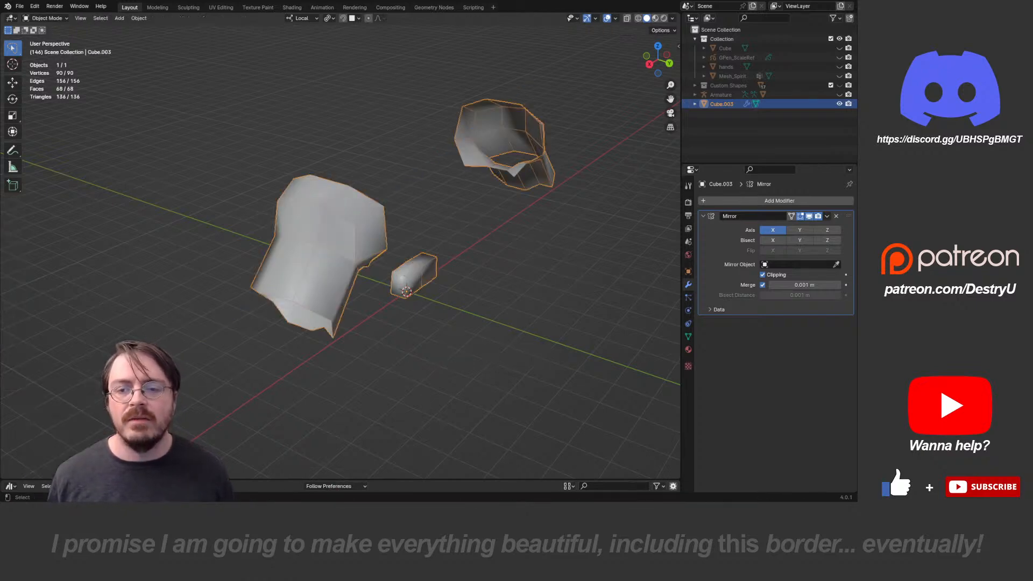
middle_drag(345, 242, 377, 231)
key(alt+a)
key(Tab)
click(601, 18)
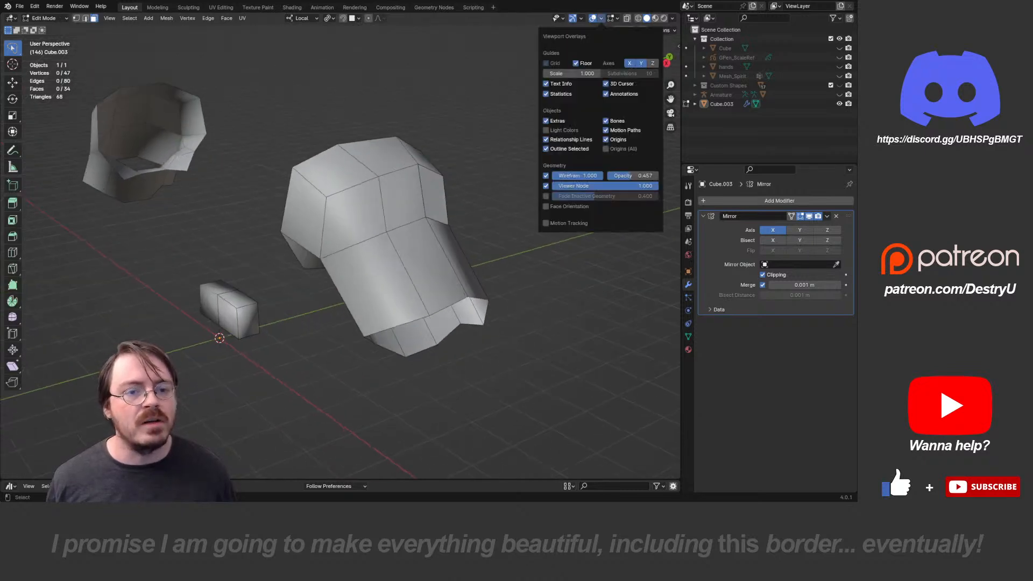
click(582, 18)
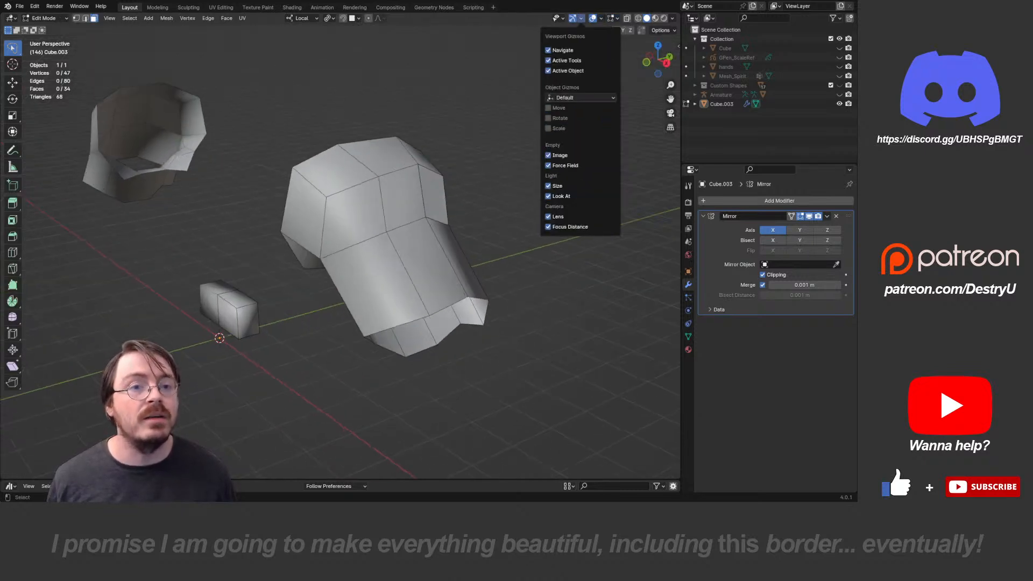
mouse_move(613, 18)
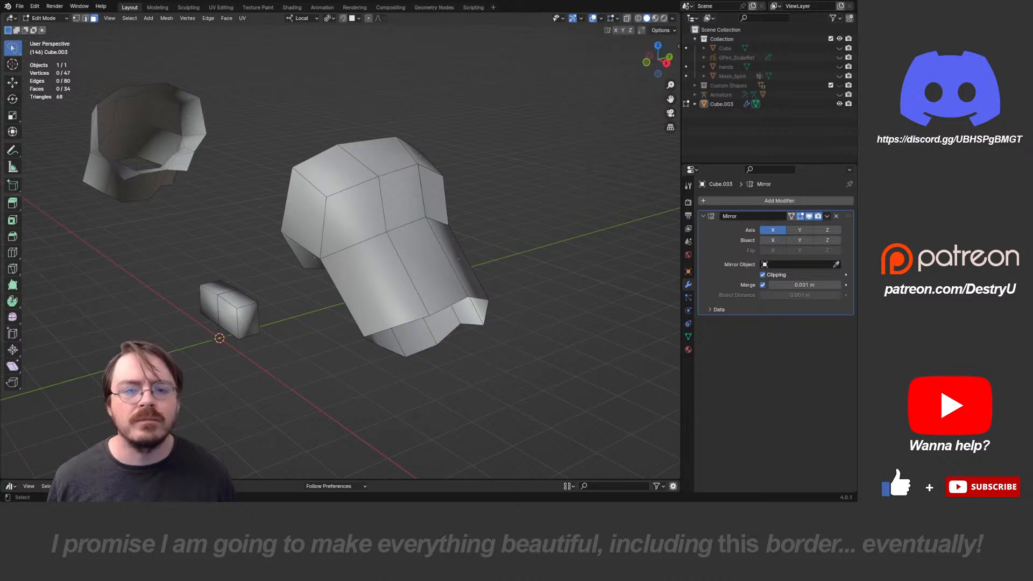
middle_drag(474, 226, 409, 215)
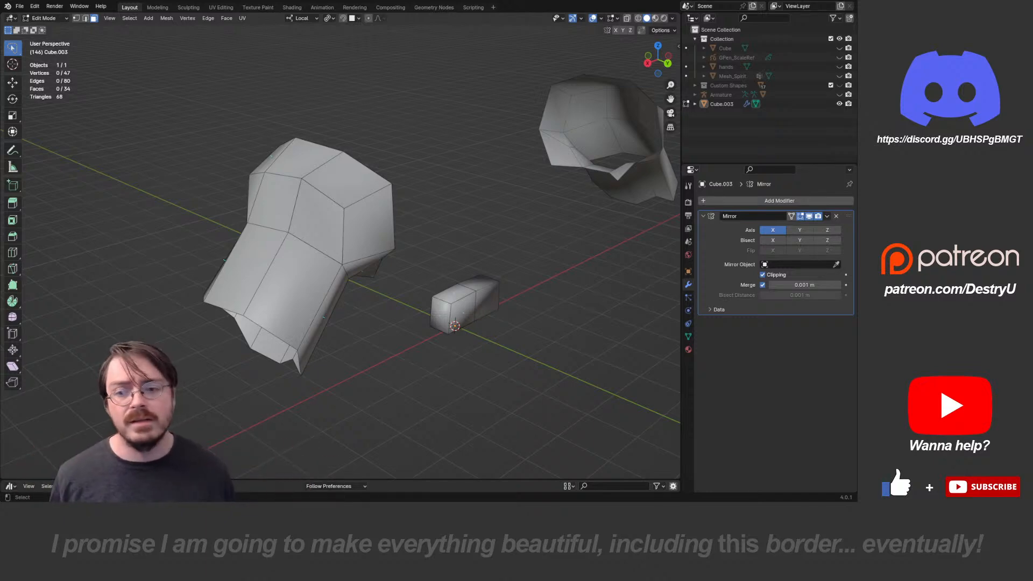
- Select the whole mesh, merge the overlapping vertices by distance and return to Object Mode
key(ctrl+Tab)
key(a)
key(m)
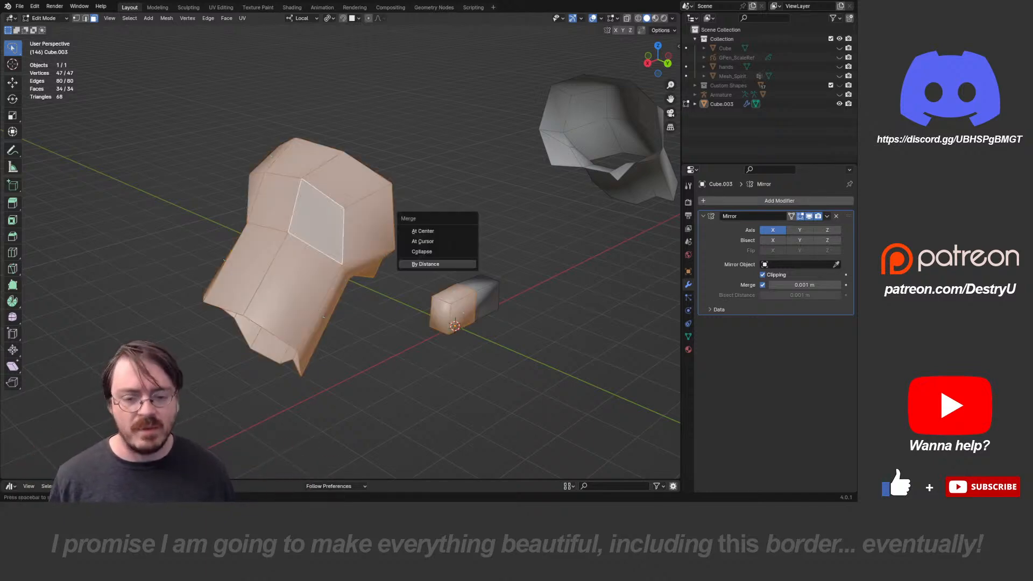
key(Return)
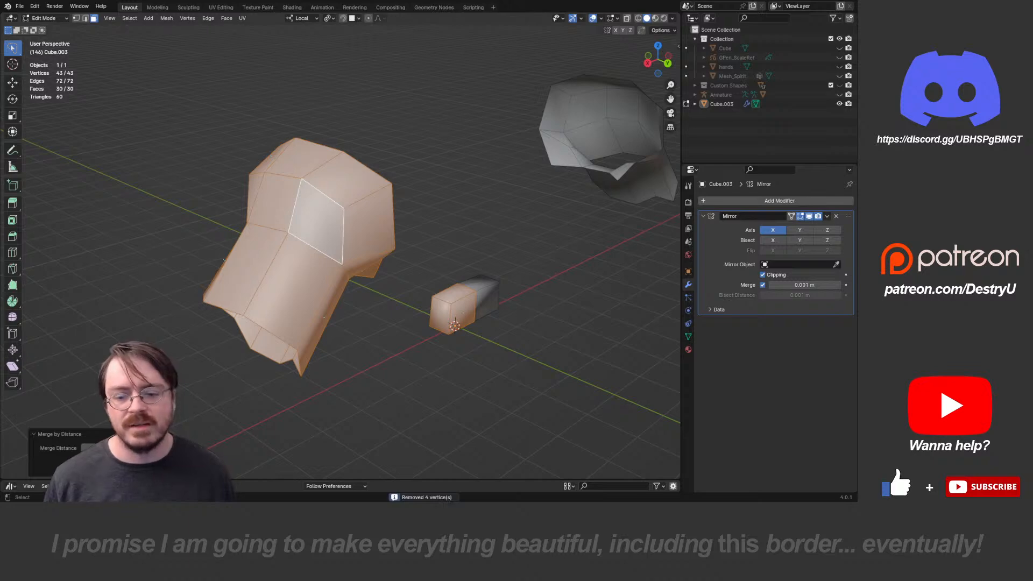
key(Tab)
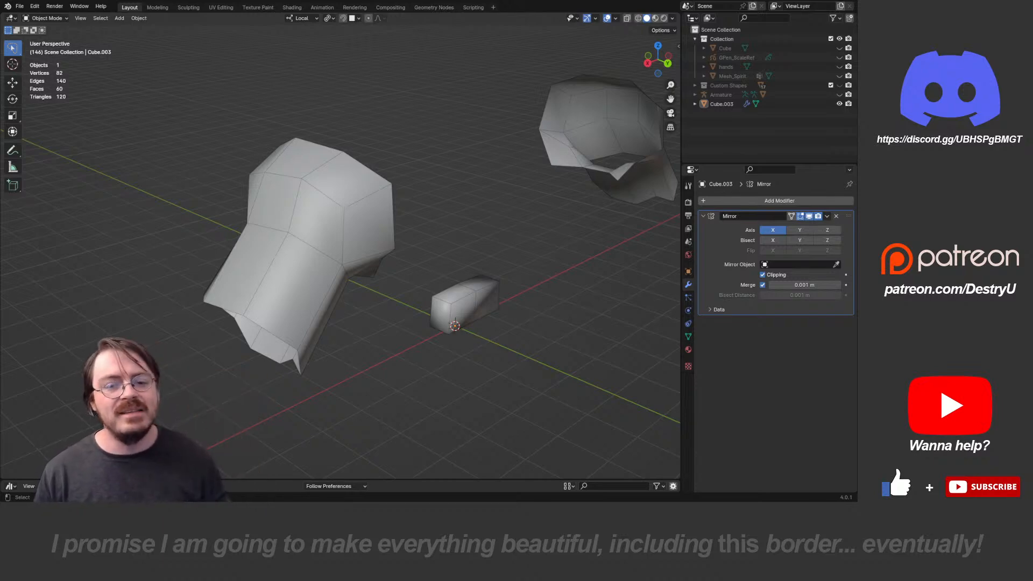
- Inspect the smooth-shaded ring and sleeve from the front, above and below
middle_drag(345, 264, 473, 238)
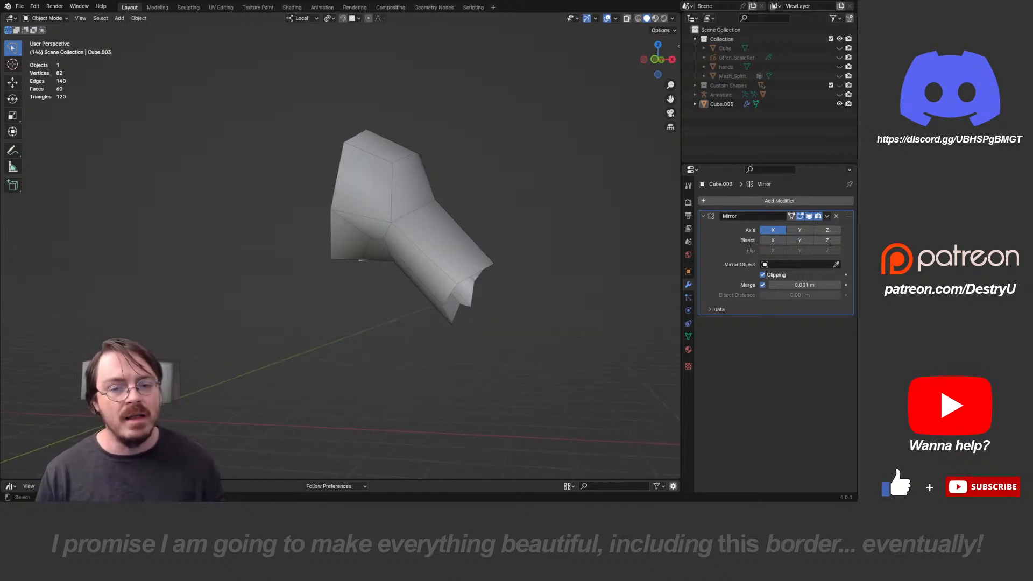
middle_drag(409, 231, 365, 167)
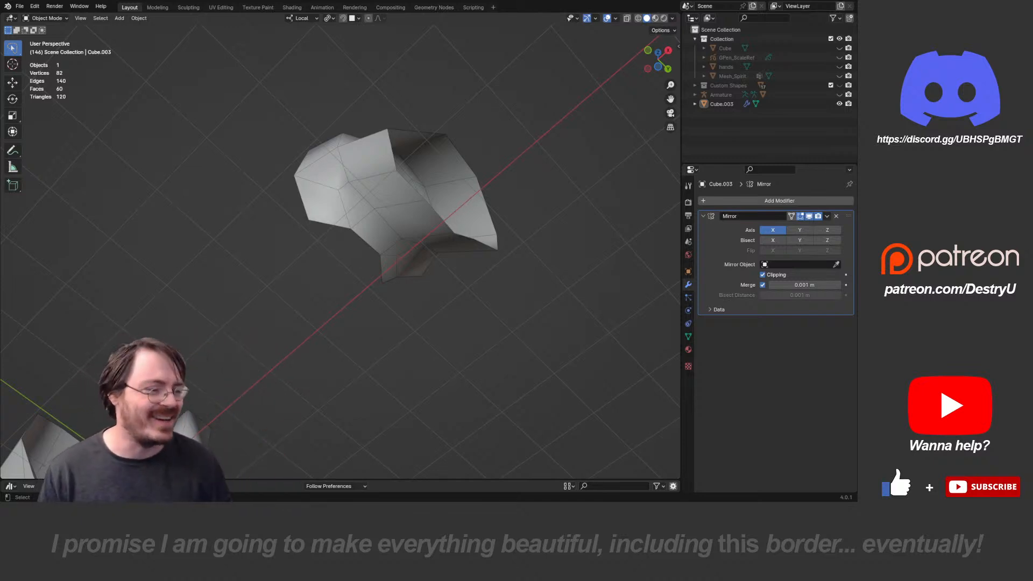
middle_drag(377, 215, 423, 310)
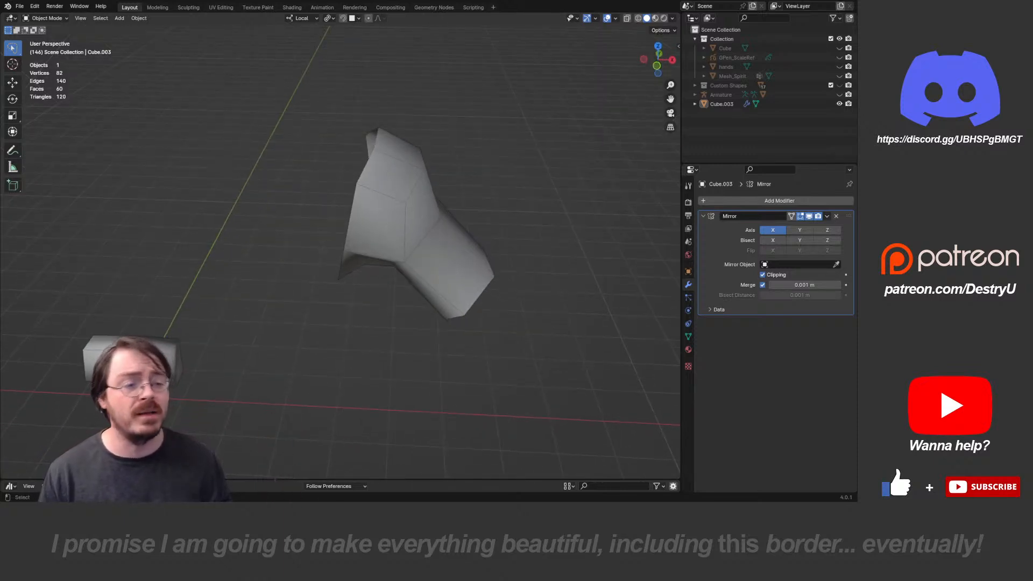
middle_drag(398, 301, 403, 203)
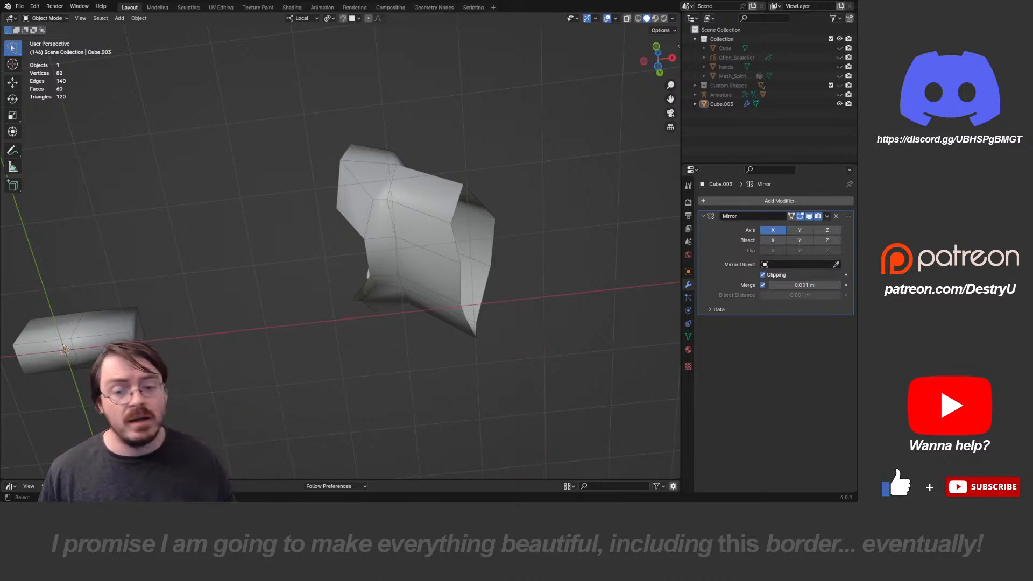
- Isolate the Custom Shapes collection in the viewport and select the ring and sleeve object
middle_drag(414, 237, 290, 375)
key(2)
click(290, 218)
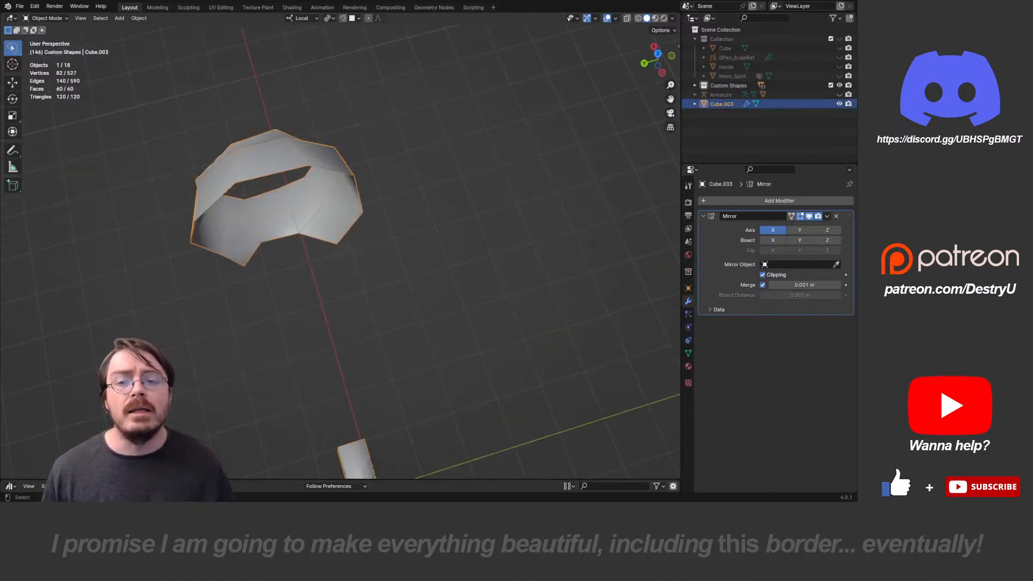
- Switch the ring and sleeve object to Edit Mode in front view, with empty space shown above it
middle_drag(344, 258, 205, 170)
key(alt+a)
key(KP_3)
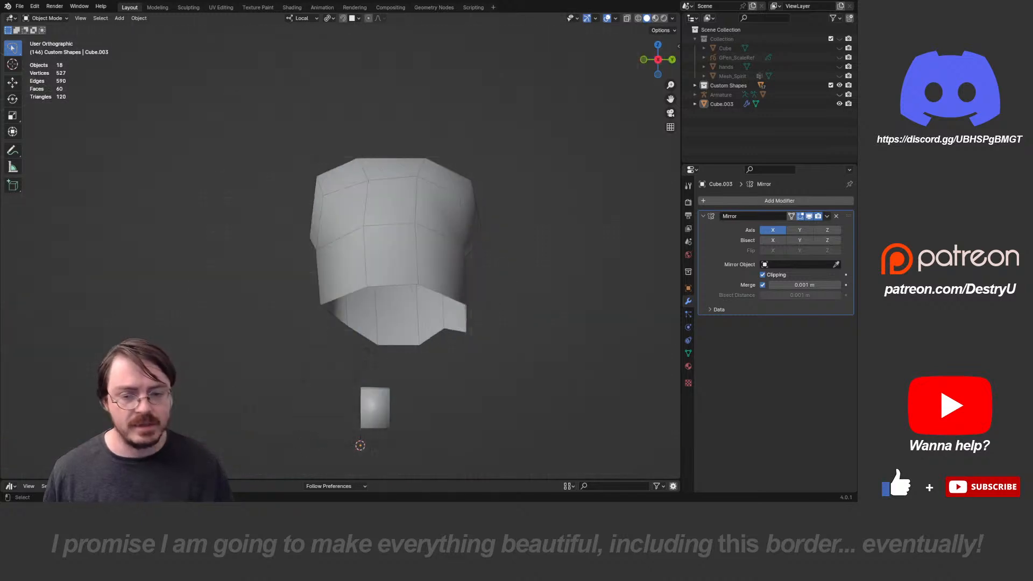
key(KP_1)
shift+middle_drag(344, 216, 367, 313)
key(ctrl+Tab)
shift+middle_drag(354, 163, 425, 246)
click(440, 217)
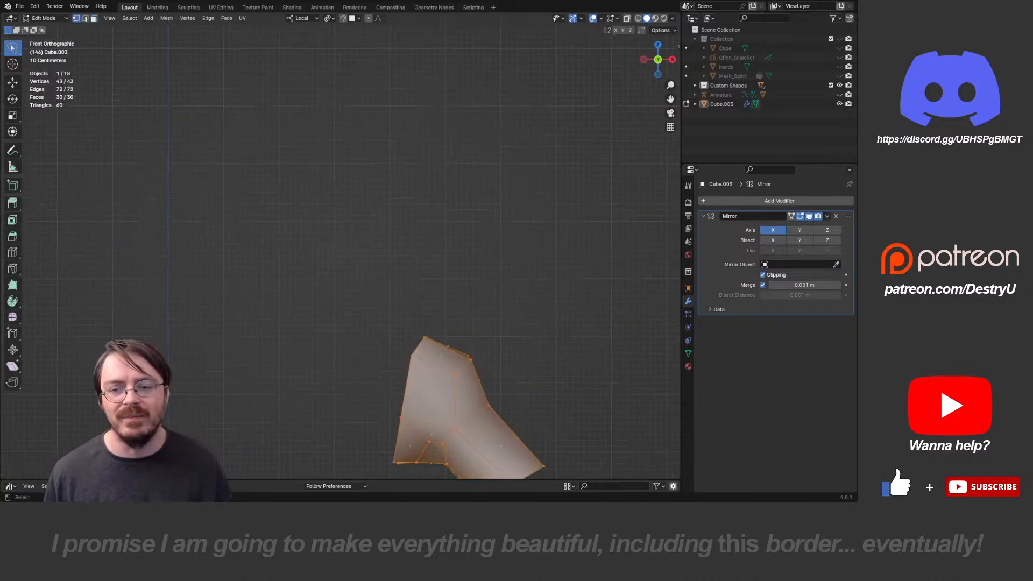
- Undo the extrusion of the whole mesh, clear the selection and add one loose vertex in the empty space above the piece
ctrl+right_click(371, 116)
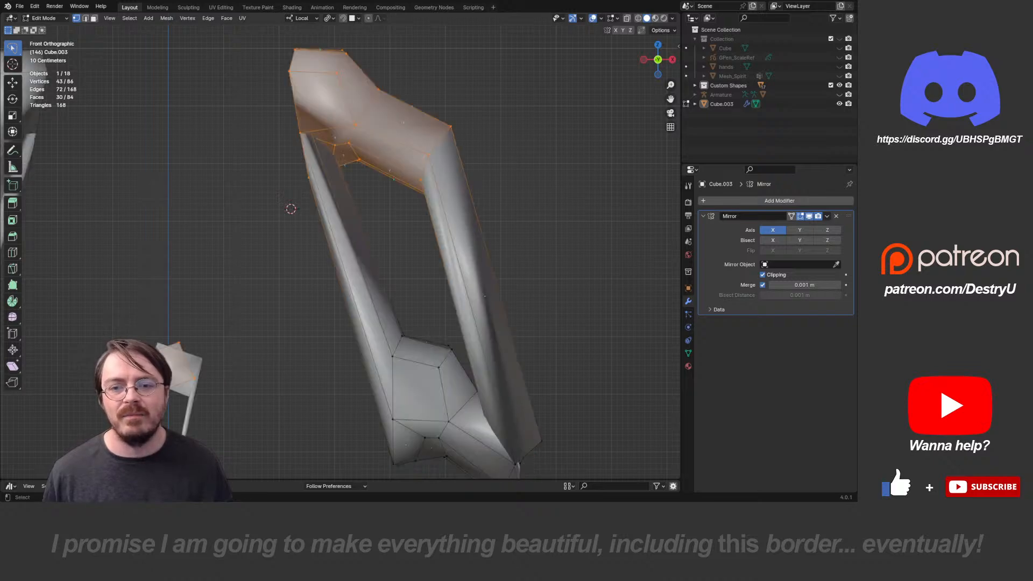
key(ctrl+z)
key(alt+a)
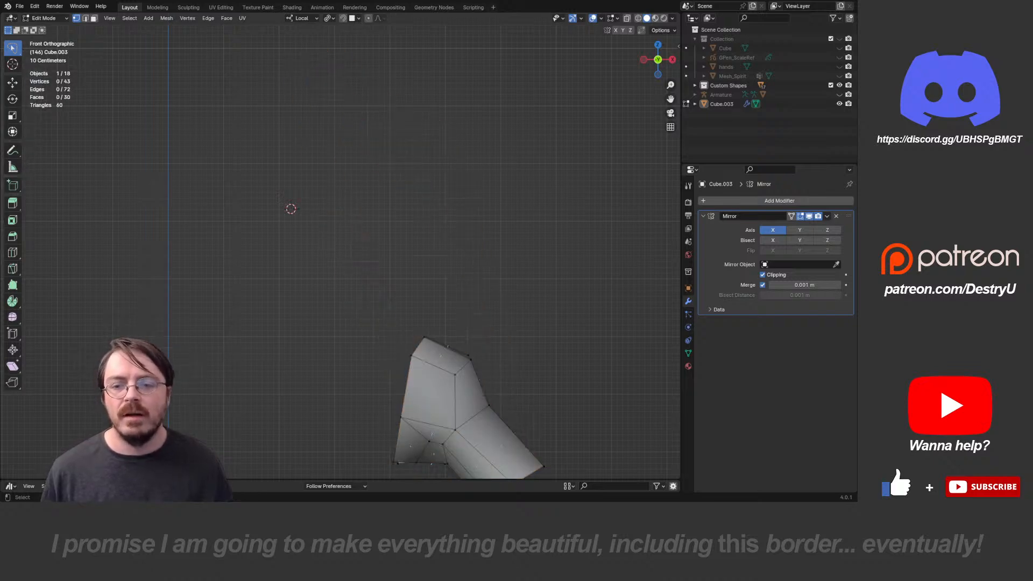
drag(280, 217, 312, 234)
key(g)
click(309, 214)
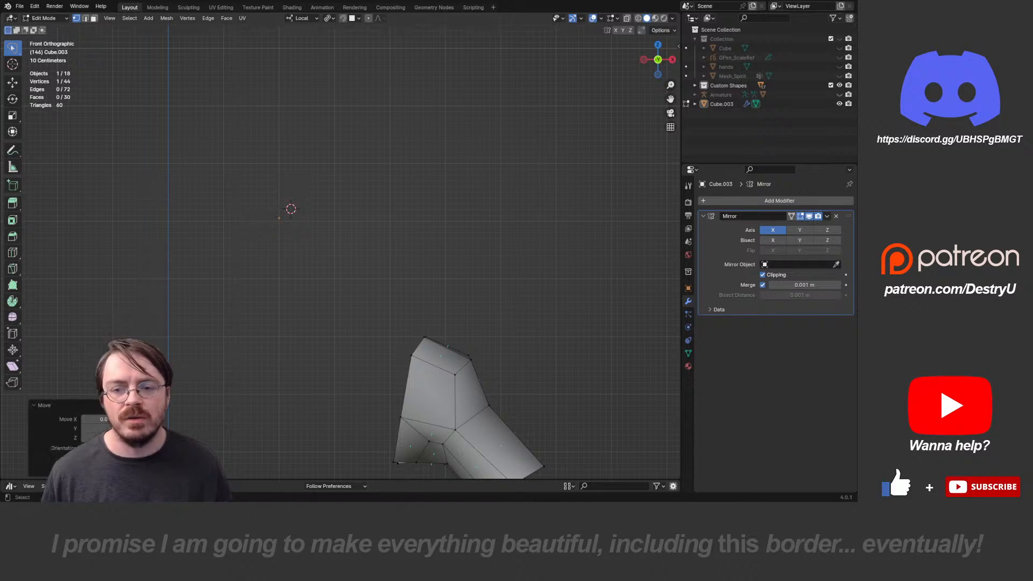
- Extrude the loose vertex twice to form an upright corner shape and fill the three points with a triangle face
key(e)
click(347, 111)
key(e)
click(391, 206)
mouse_move(394, 185)
mouse_down()
mouse_move(235, 219)
mouse_move(380, 235)
mouse_up()
key(f)
drag(337, 72, 402, 275)
key(f)
key(alt+a)
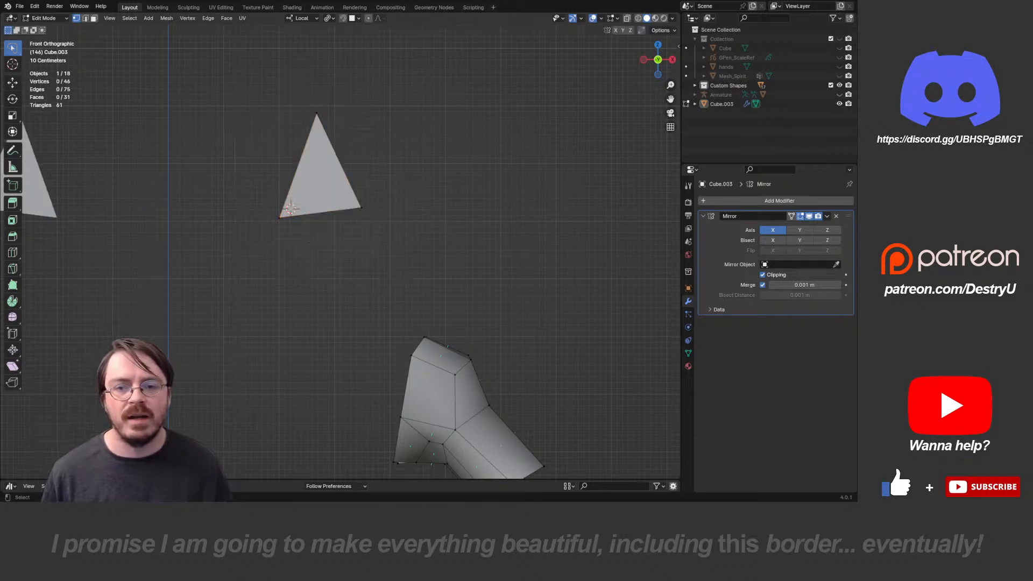
- Extrude a zigzag chain of four edges outward from the triangle's top vertex
key(e)
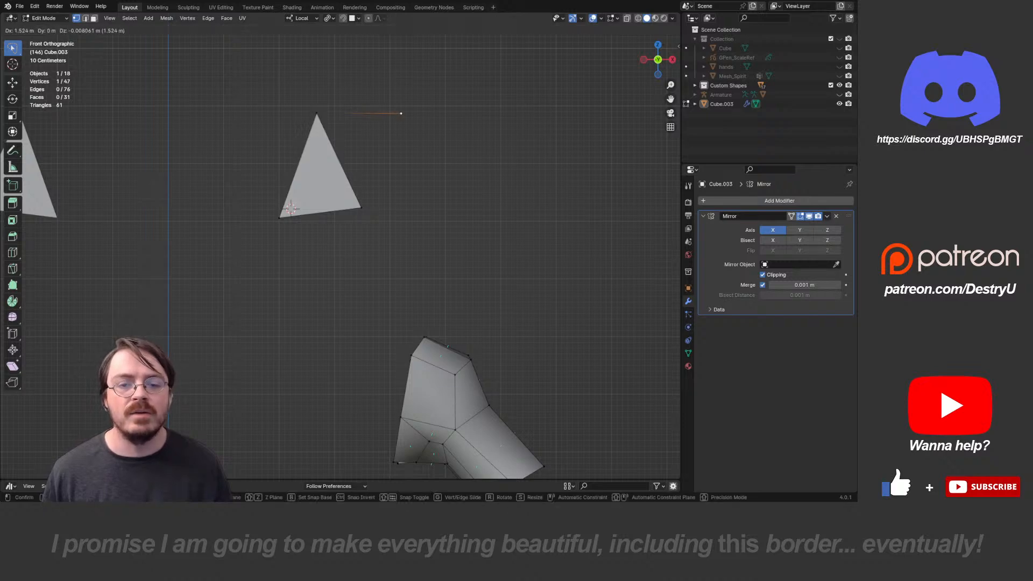
click(401, 113)
key(e)
click(462, 201)
key(e)
click(516, 108)
key(e)
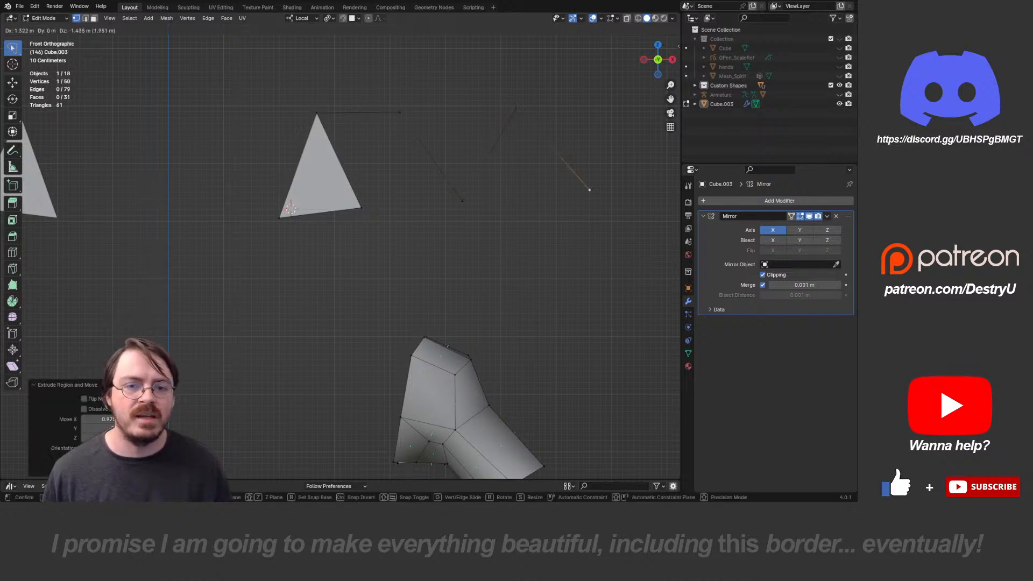
click(608, 210)
- Fill faces between the zigzag edges to complete a strip of five triangles, and clear the selection
key(2)
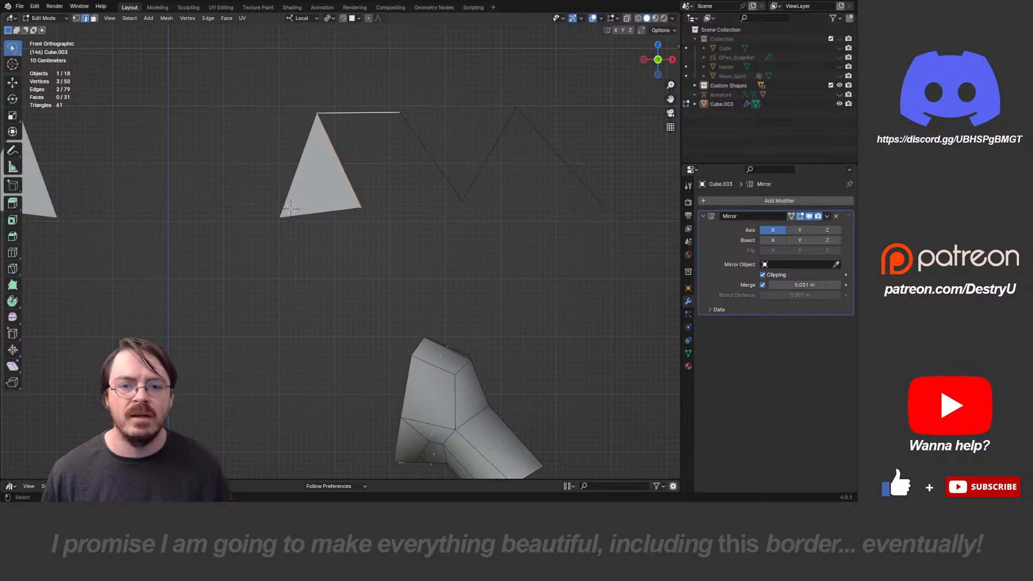
key(f)
key(f)
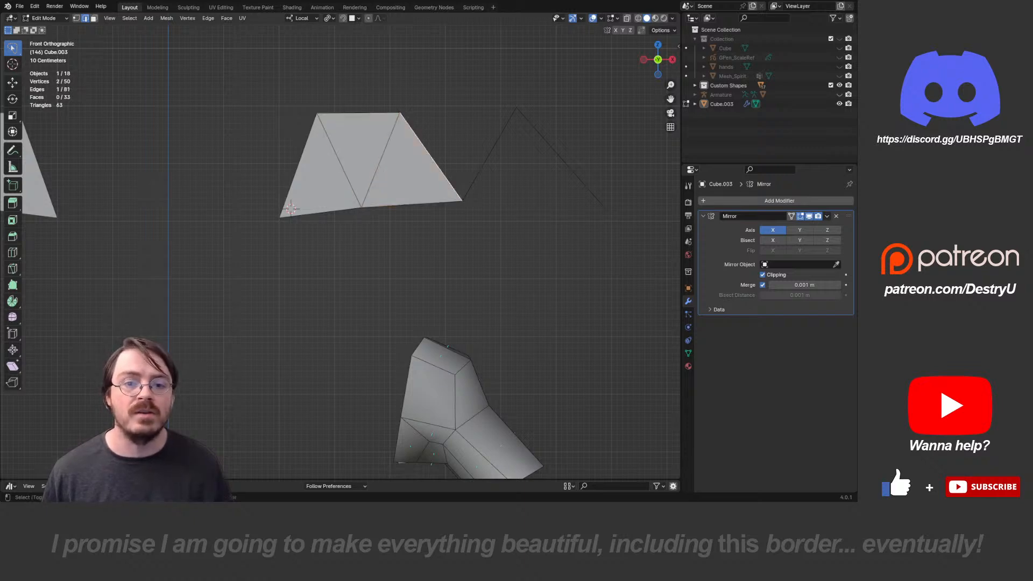
key(f)
key(f)
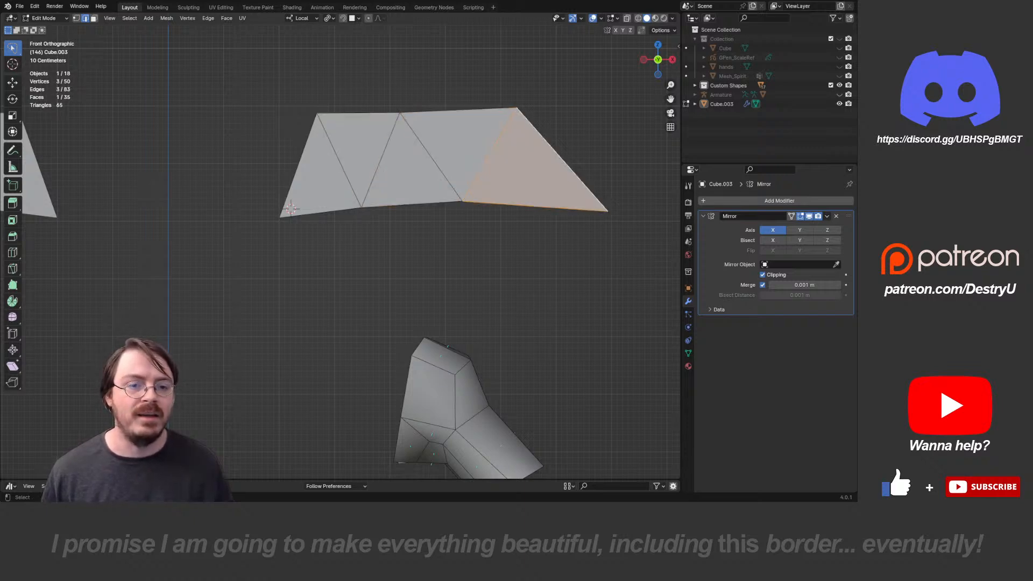
click(563, 159)
key(alt+a)
- Move the strip's lower right corner vertex inward and check the strip from the side and front
scroll(340, 252, down, 3)
middle_drag(430, 248, 382, 274)
scroll(340, 252, up, 2)
drag(548, 193, 578, 277)
key(g)
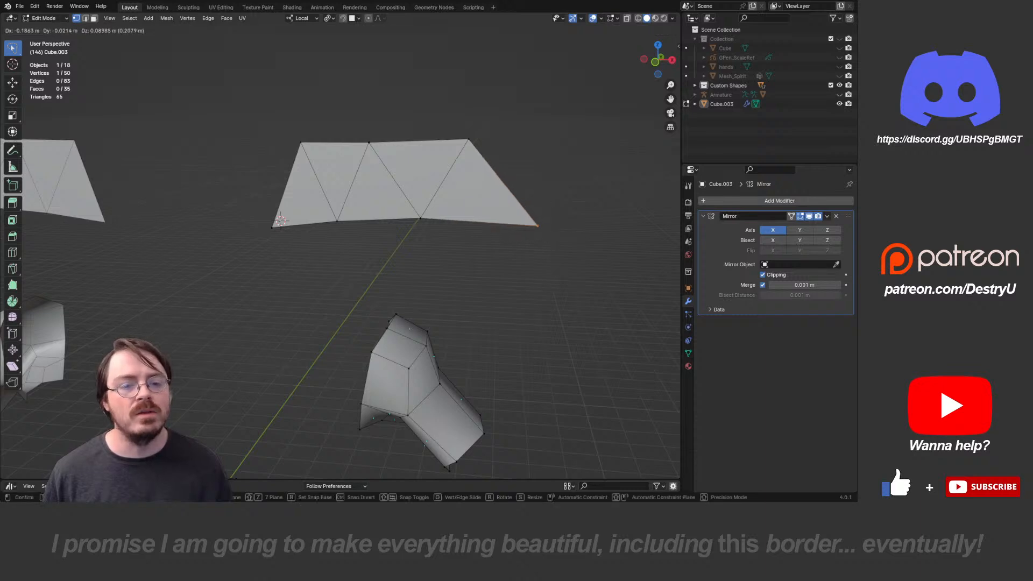
click(547, 268)
key(KP_3)
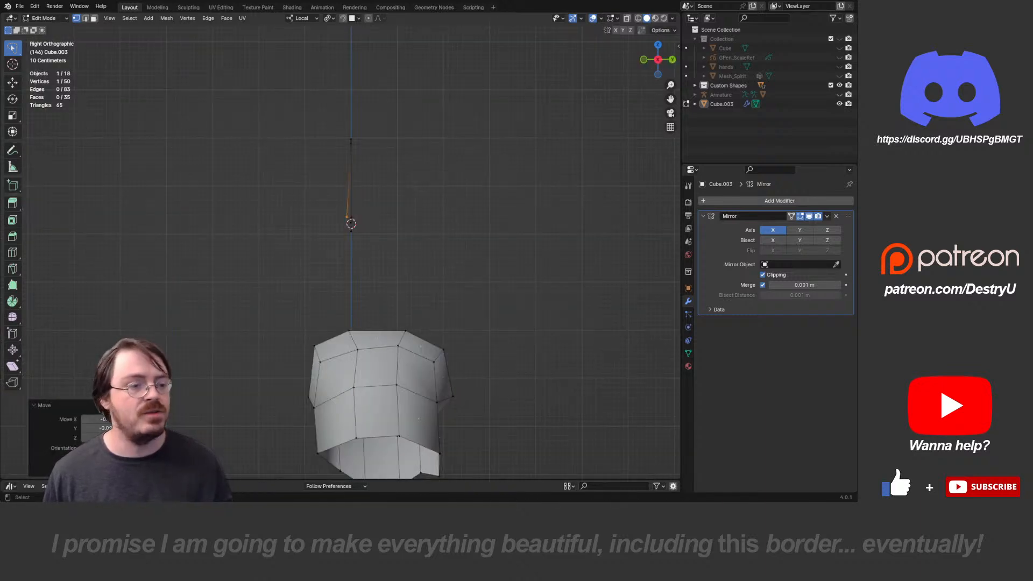
key(KP_1)
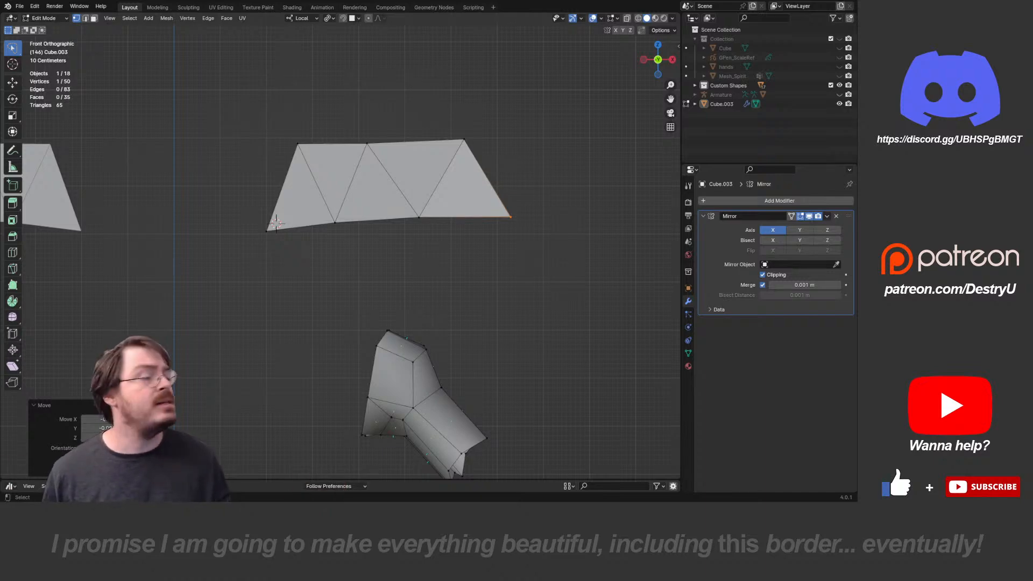
- Move the strip's lower left corner and its first two upper vertices to even out the triangles
click(267, 232)
key(g)
click(257, 224)
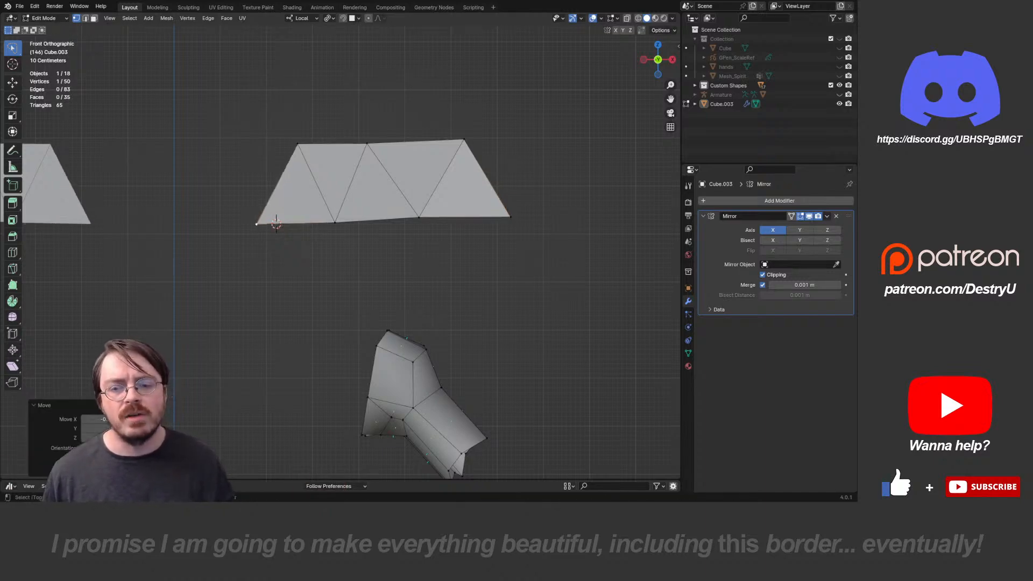
click(298, 144)
key(g)
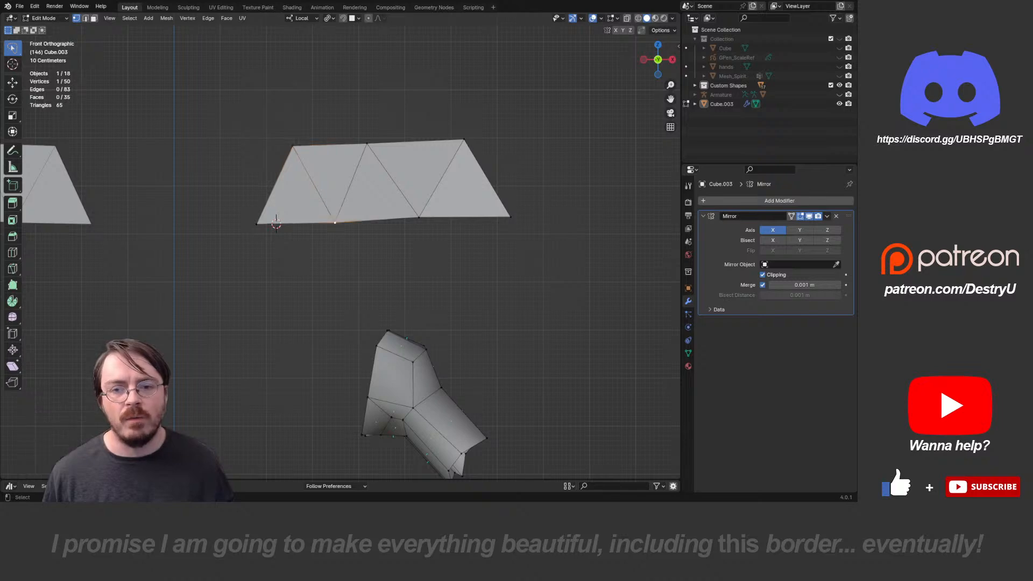
click(369, 146)
click(420, 218)
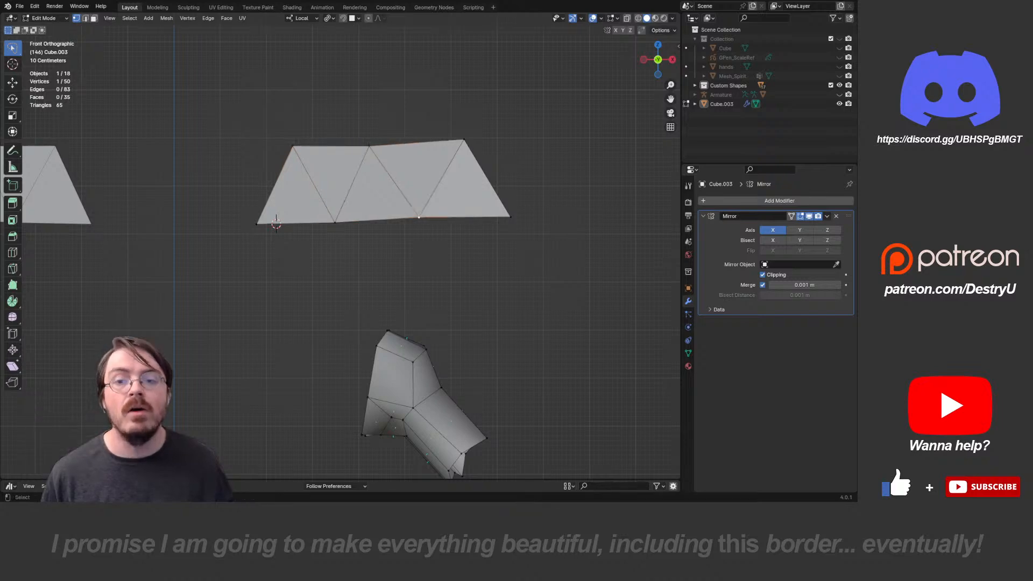
- Flatten the strip's bottom edges by scaling them to 0 along Z
alt+click(276, 223)
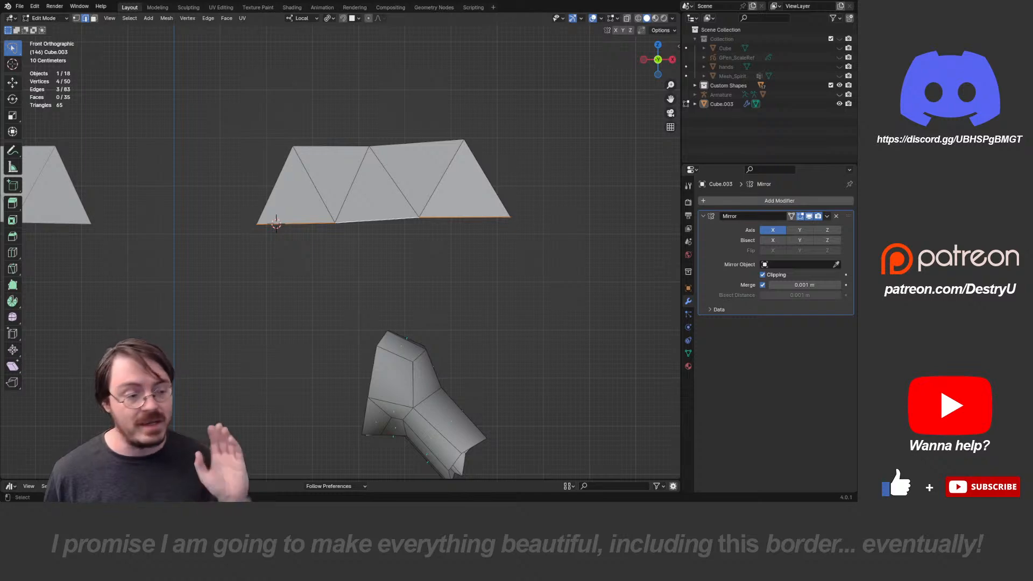
key(s)
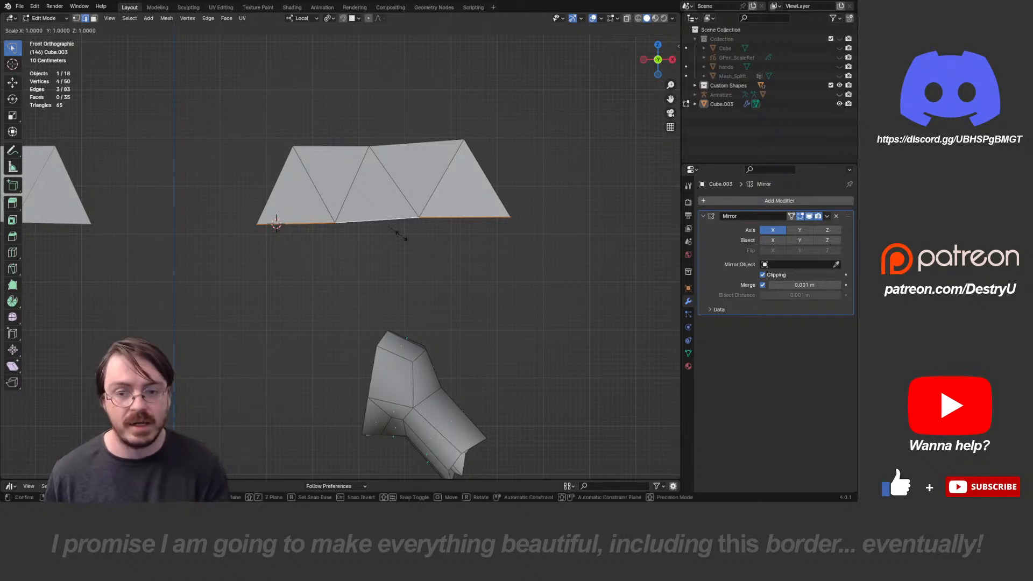
text(z)
text(0)
key(Return)
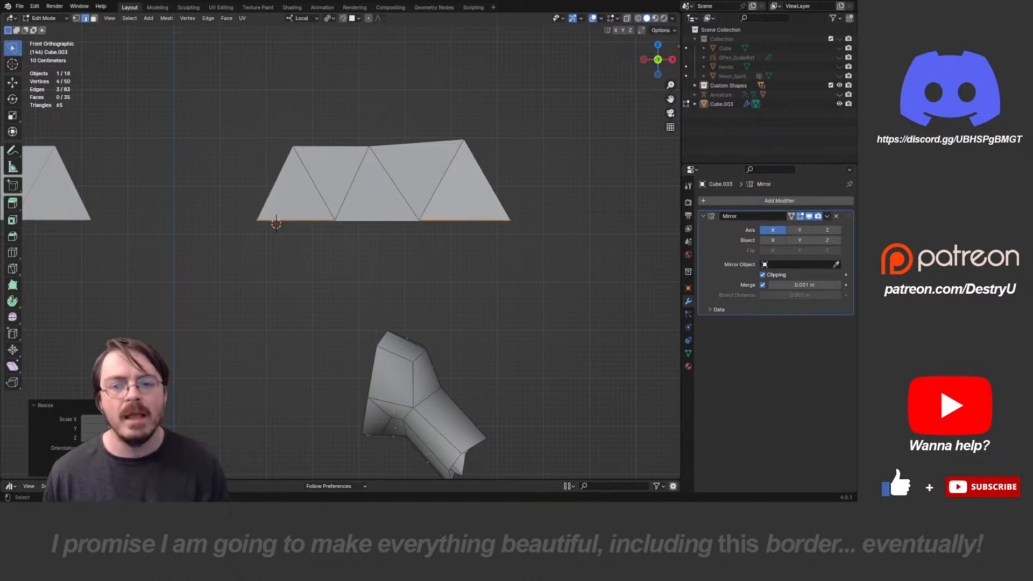
alt+click(408, 145)
key(s)
key(z)
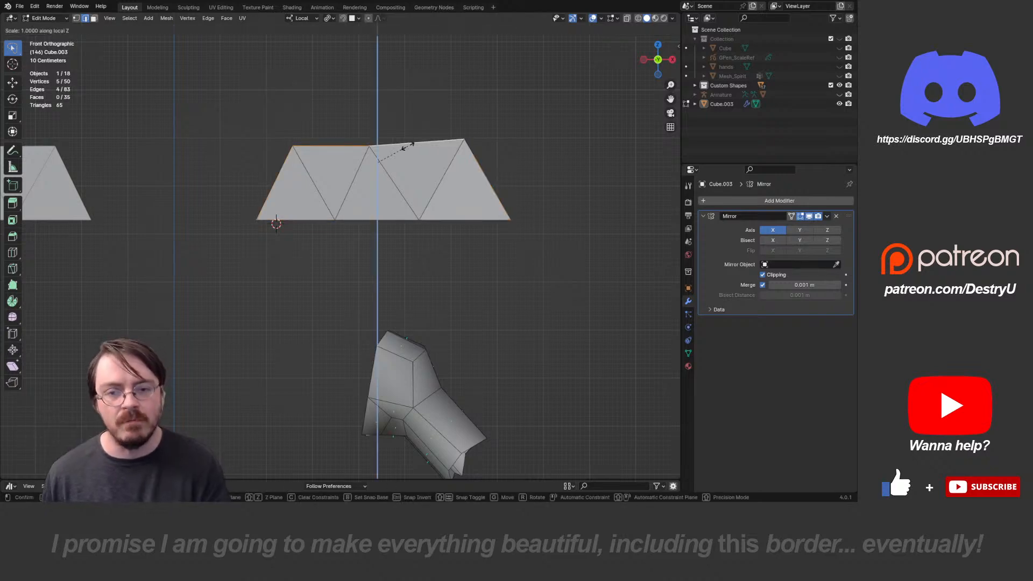
right_click(408, 147)
right_click(408, 146)
key(e)
right_click(401, 143)
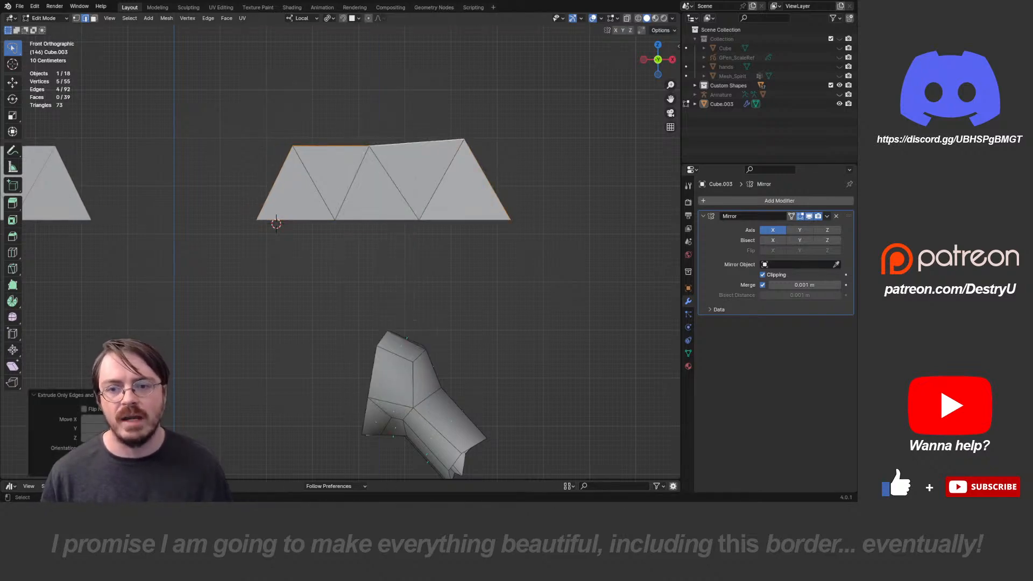
key(ctrl+z)
key(ctrl+z)
- Flatten the strip's two top edges by scaling them to 0 along Z
click(336, 145)
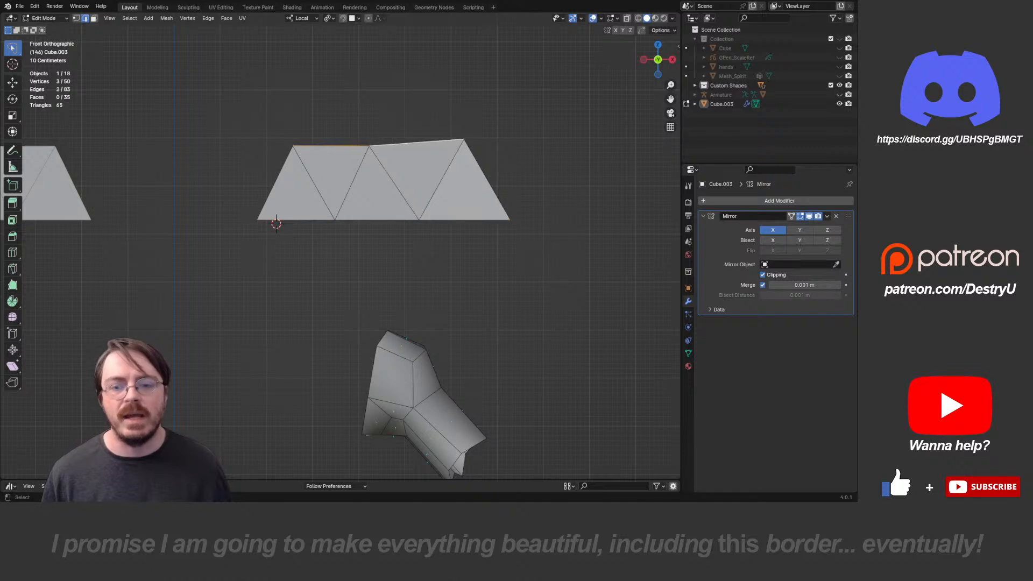
key(s)
key(z)
key(0)
key(Return)
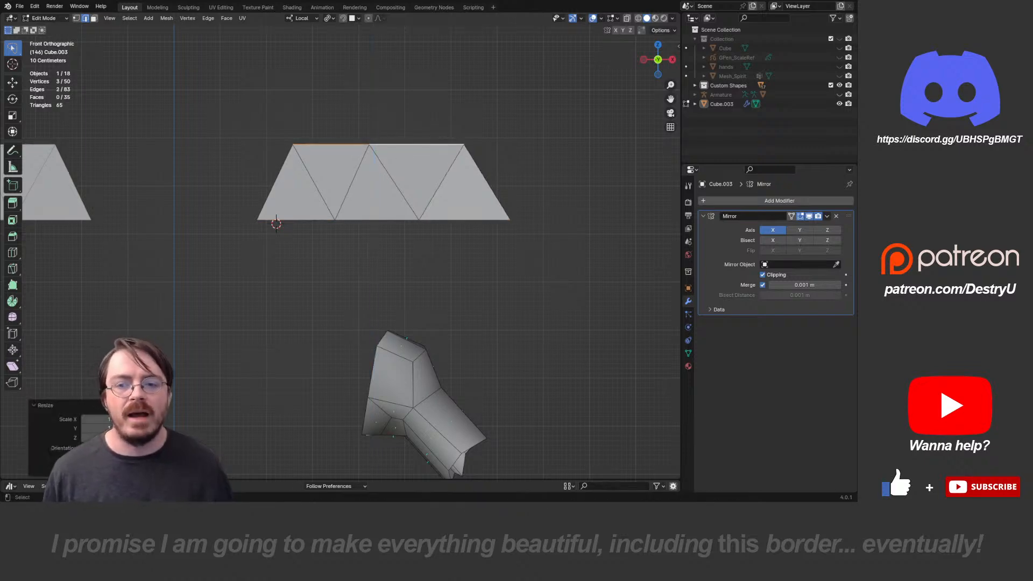
- Try a horizontal knife cut across all five triangles of the strip and undo it
key(3)
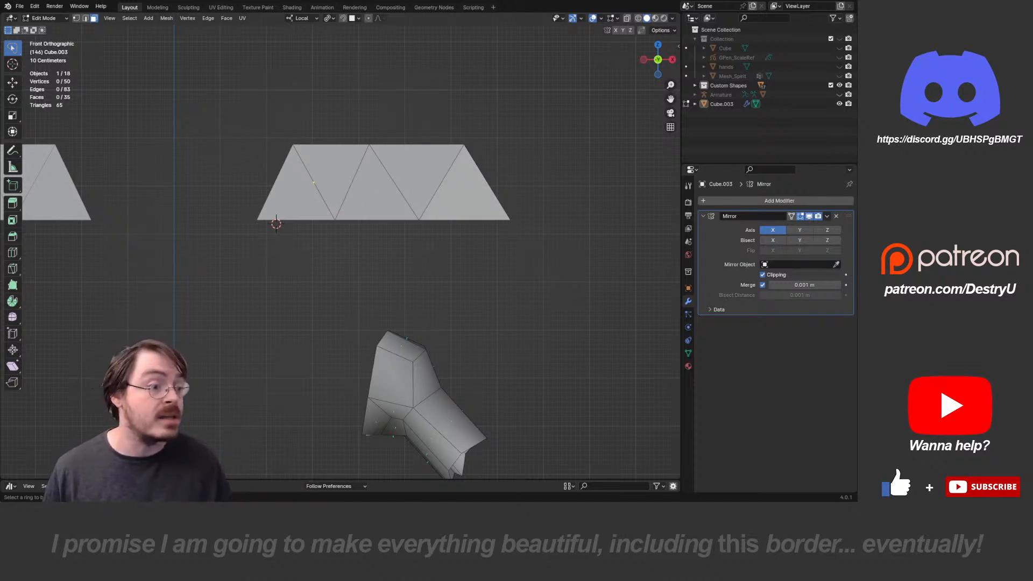
key(k)
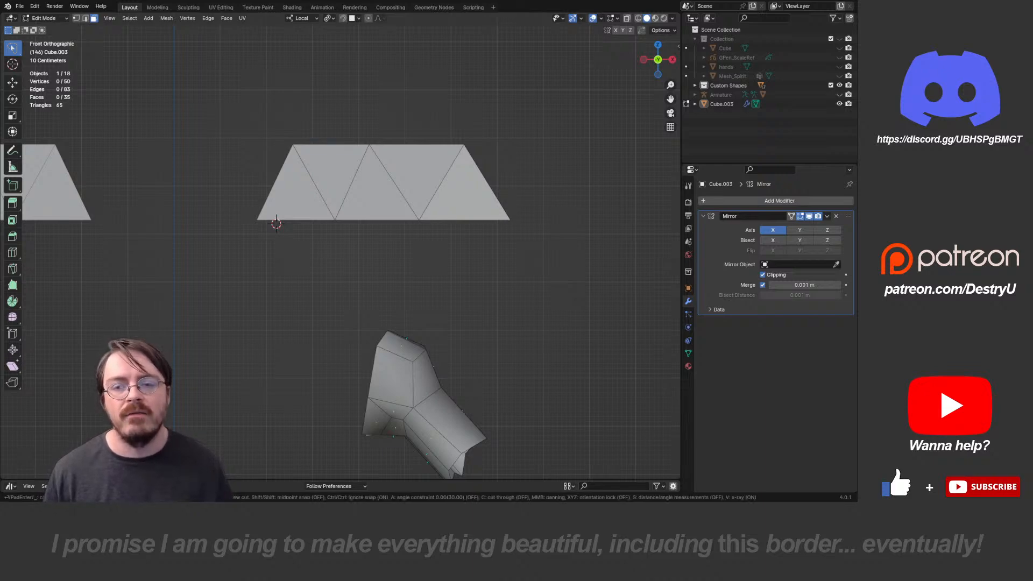
click(272, 188)
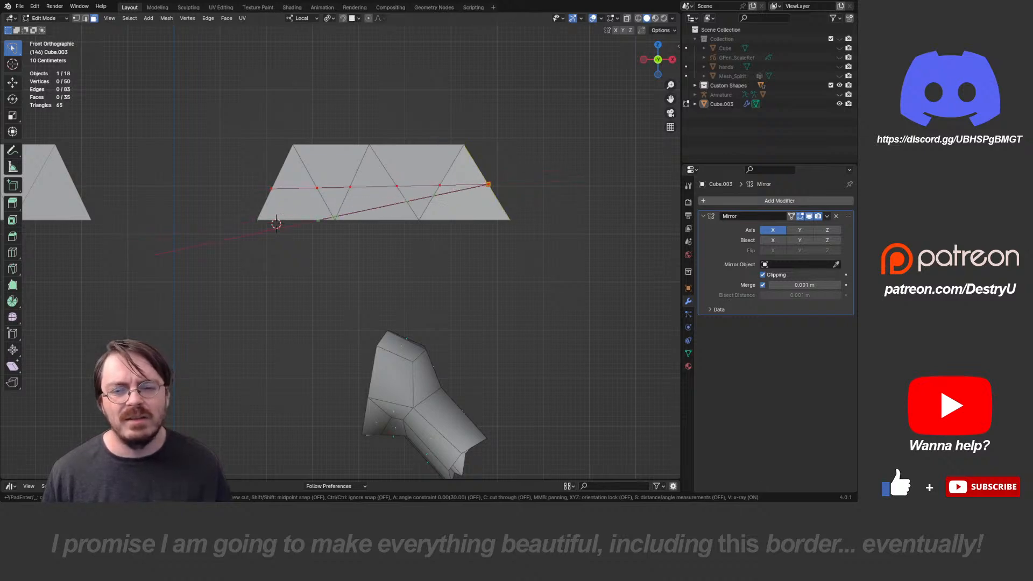
click(489, 184)
key(Return)
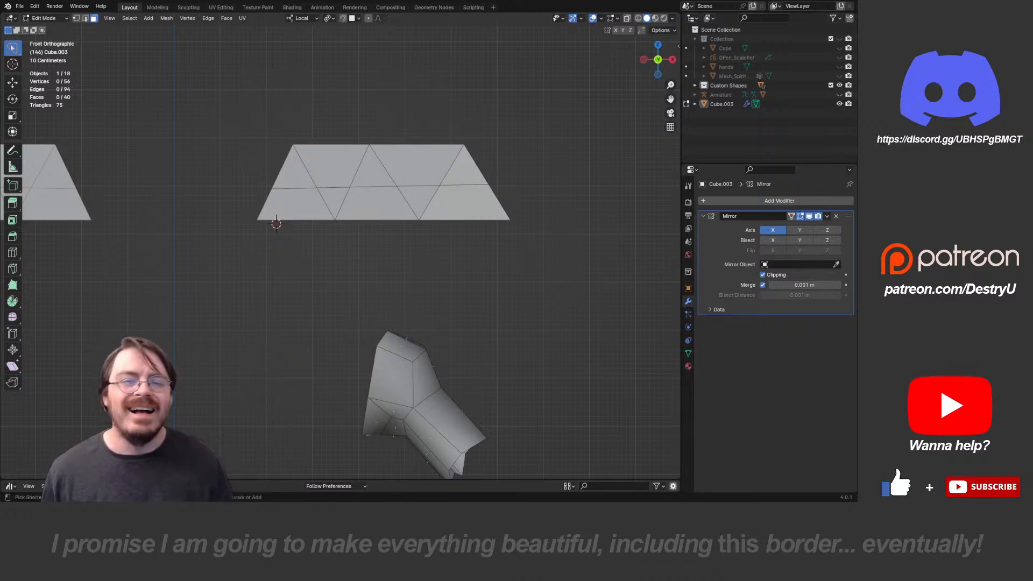
key(ctrl+z)
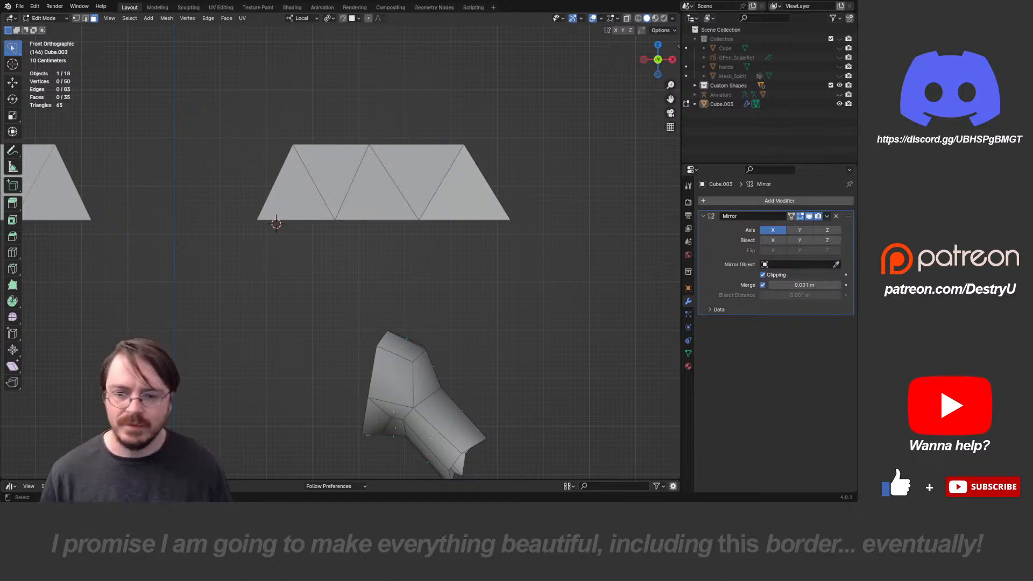
- Select all five triangle faces of the strip and extrude them in place without moving them
click(296, 193)
shift+click(333, 175)
shift+click(374, 189)
shift+click(418, 176)
shift+click(463, 188)
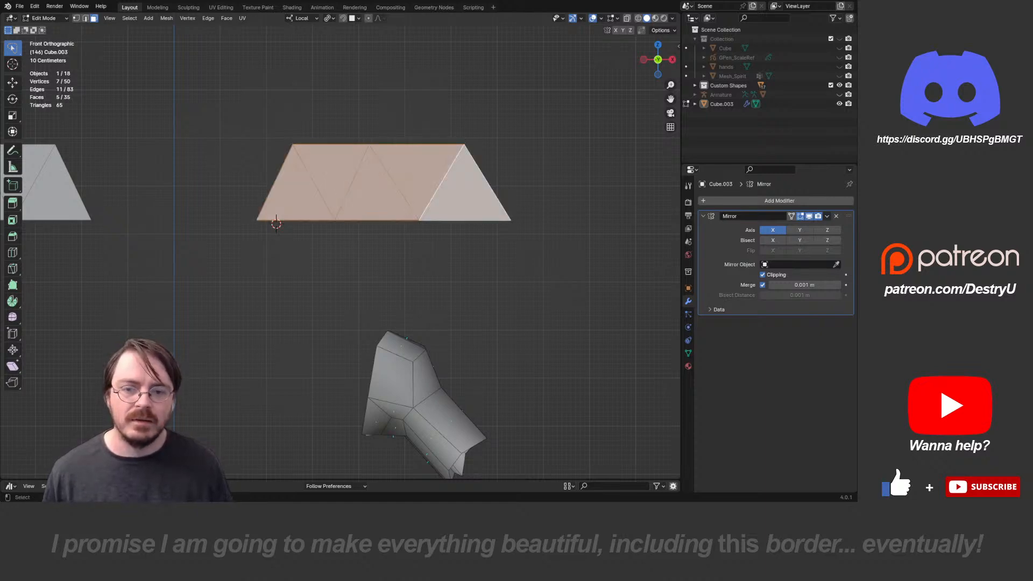
key(e)
key(Escape)
- Try scaling the extruded faces and the whole mesh, using Median Point as the pivot, and cancel both
key(s)
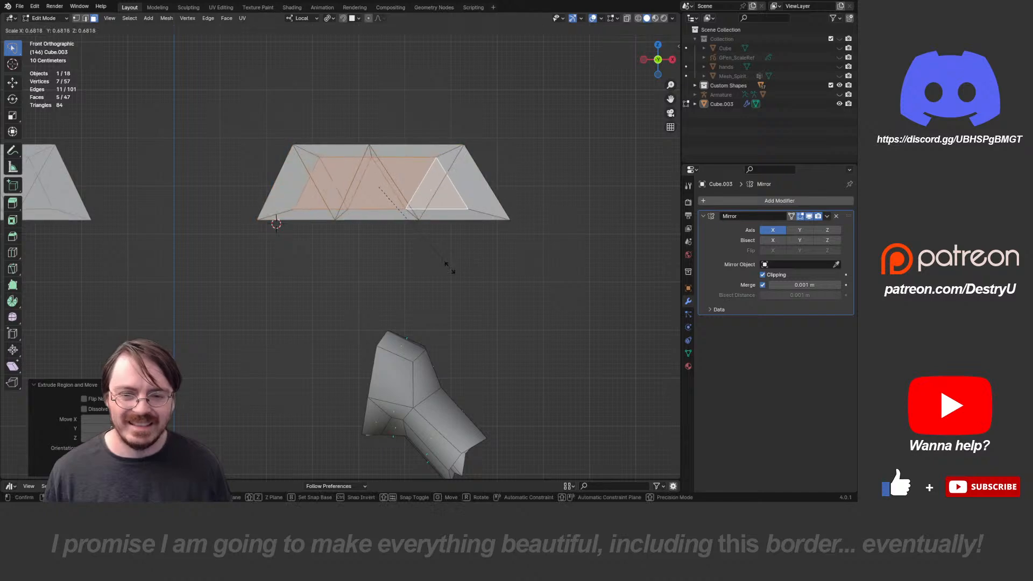
key(Escape)
key(period)
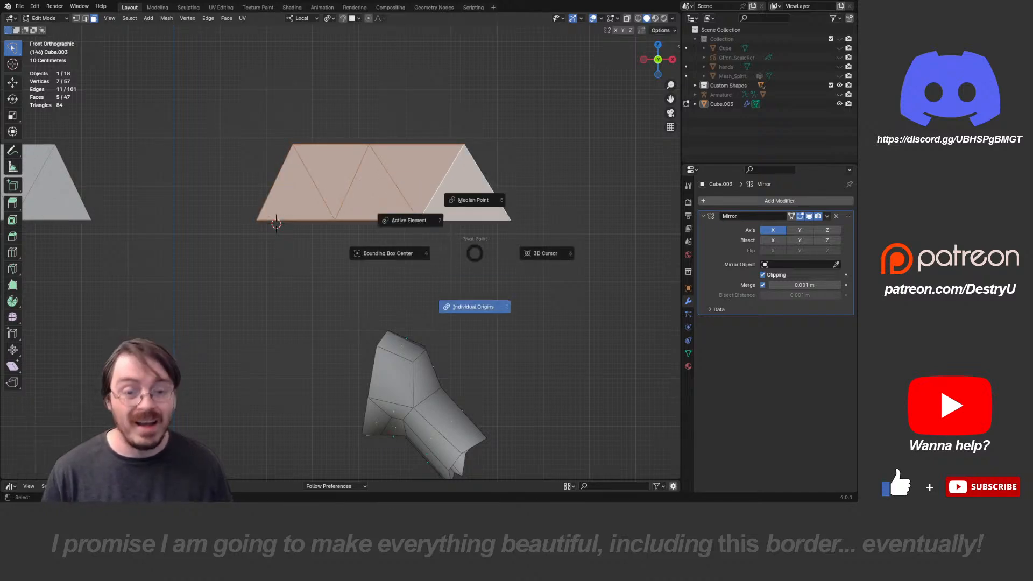
click(475, 201)
key(a)
key(s)
key(Escape)
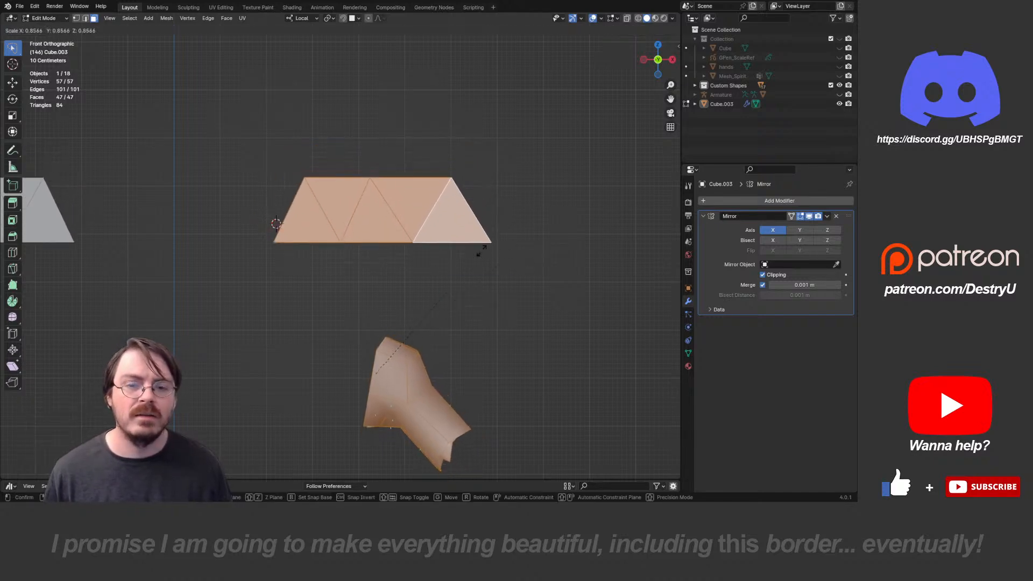
- Grow the face selection from the strip's left end and try extruding the selected faces along their normals
click(277, 223)
key(ctrl+KP_Add)
key(ctrl+KP_Add)
key(ctrl+KP_Add)
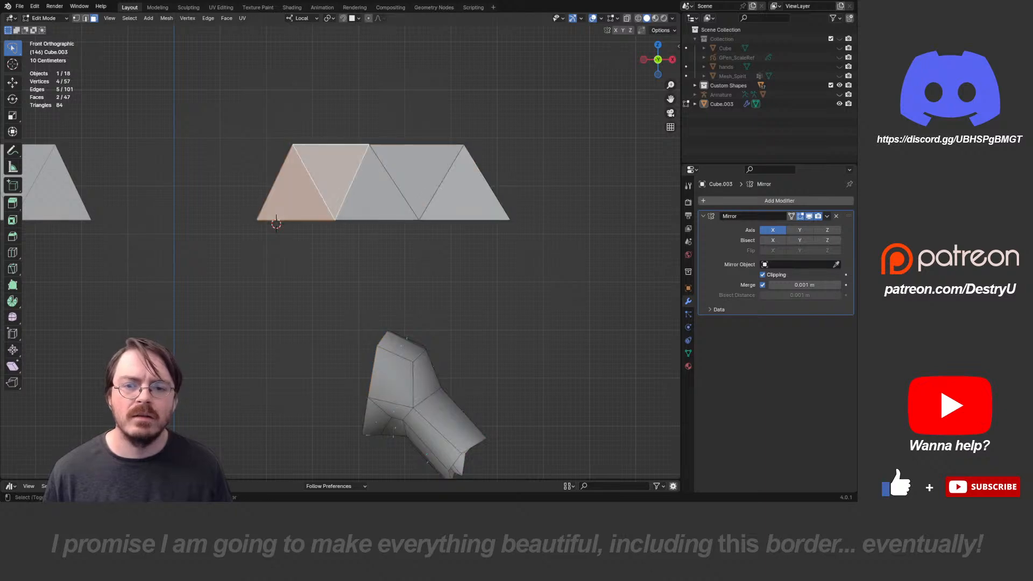
key(e)
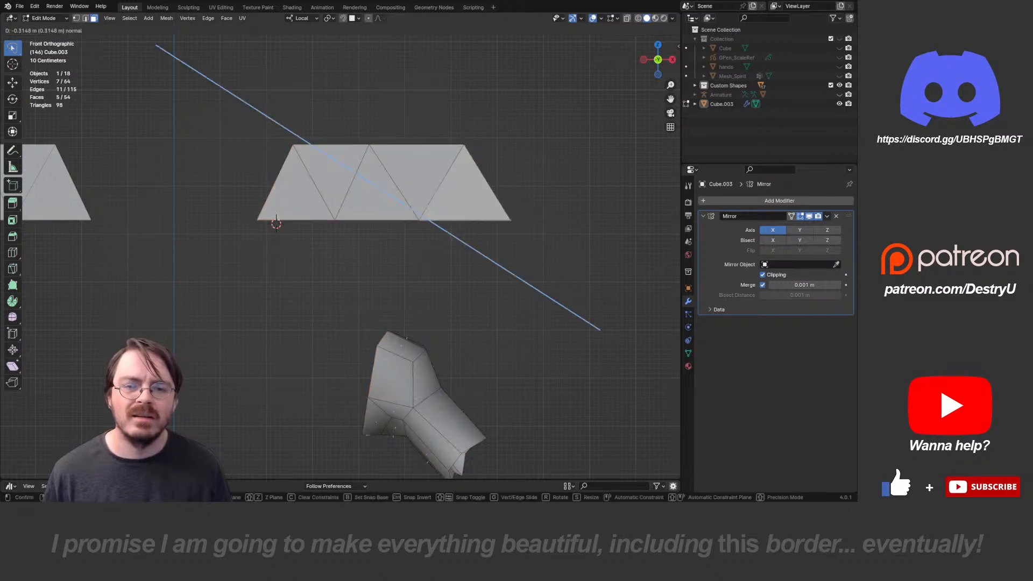
key(Escape)
- Select the entire mesh, merge its overlapping vertices by distance and clear the selection
key(a)
key(m)
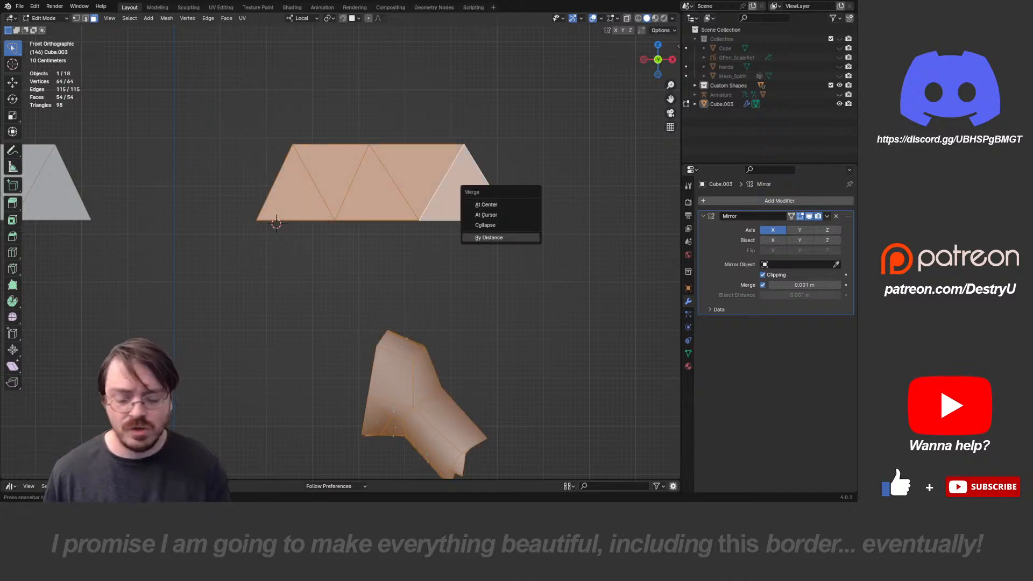
key(b)
key(alt+a)
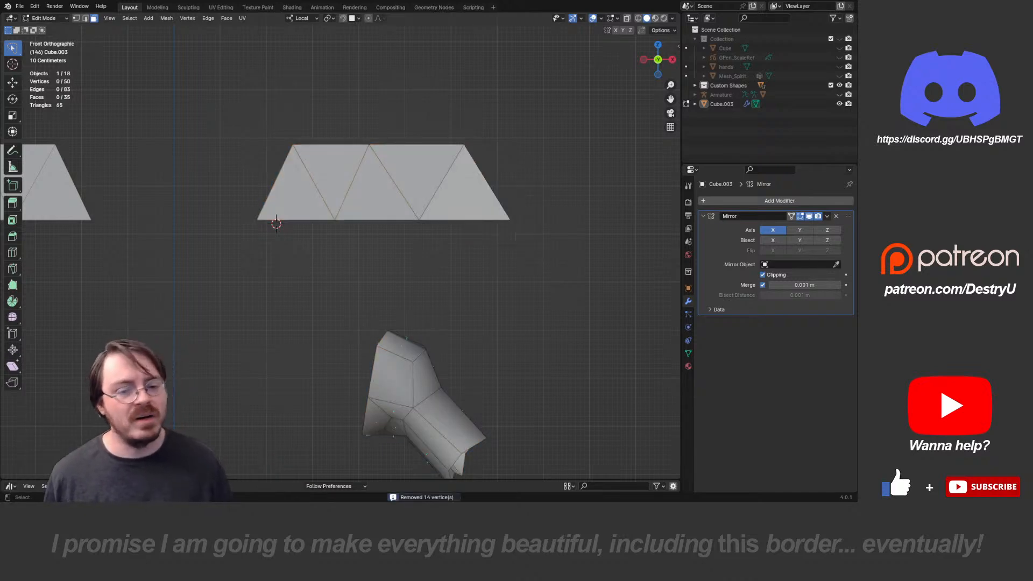
- Examine the triangle strip, sleeve and ring in front view, briefly selecting the strip's leftmost triangle by its vertices
scroll(448, 231, down, 3)
shift+middle_drag(447, 230, 439, 156)
scroll(440, 157, up, 3)
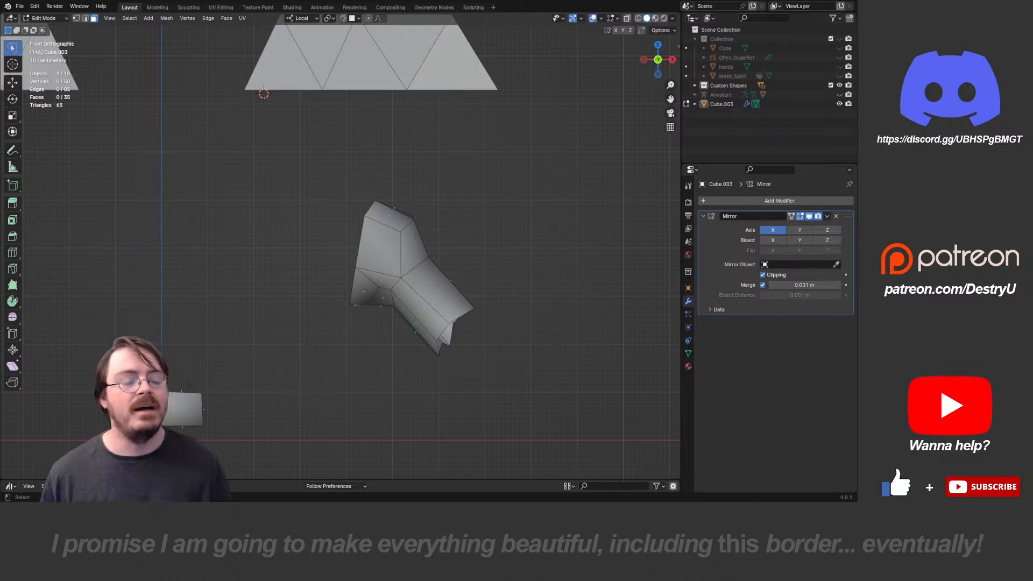
shift+middle_drag(411, 278, 393, 349)
shift+middle_drag(345, 253, 353, 288)
key(1)
mouse_move(234, 97)
ctrl+right_down()
mouse_move(349, 204)
mouse_move(285, 100)
ctrl+right_up()
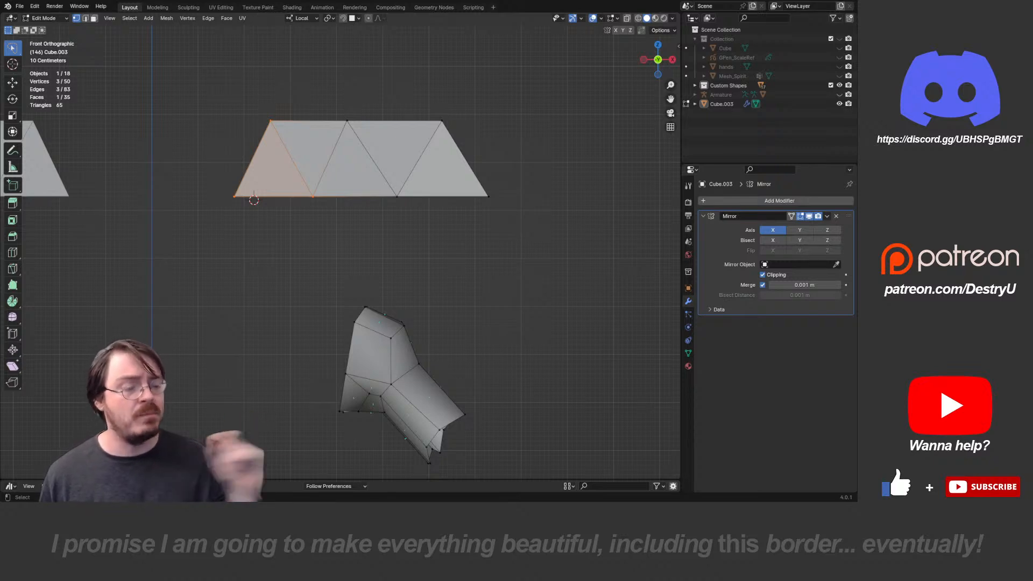
scroll(340, 246, down, 1)
shift+middle_drag(340, 246, 372, 120)
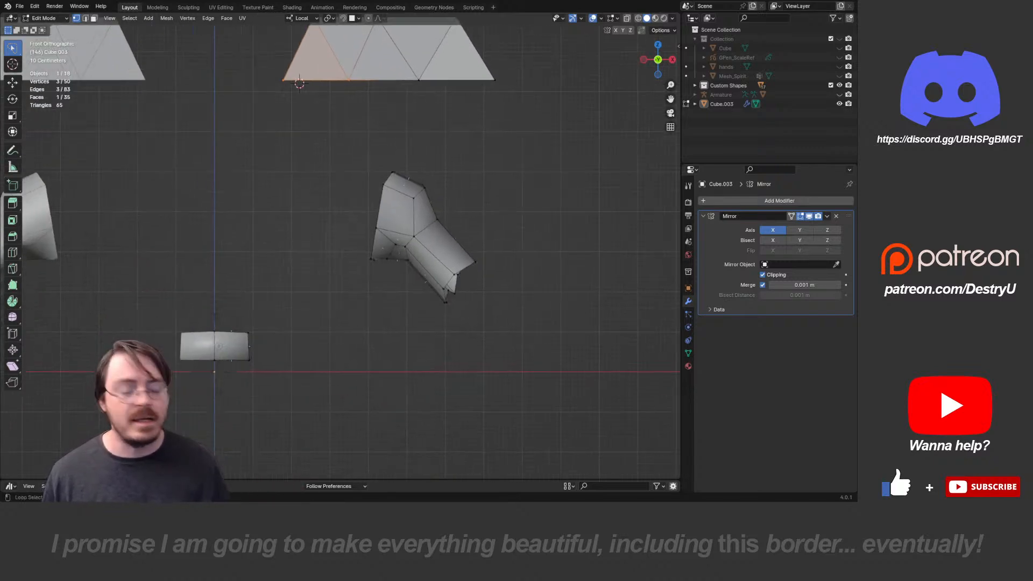
scroll(343, 243, up, 1)
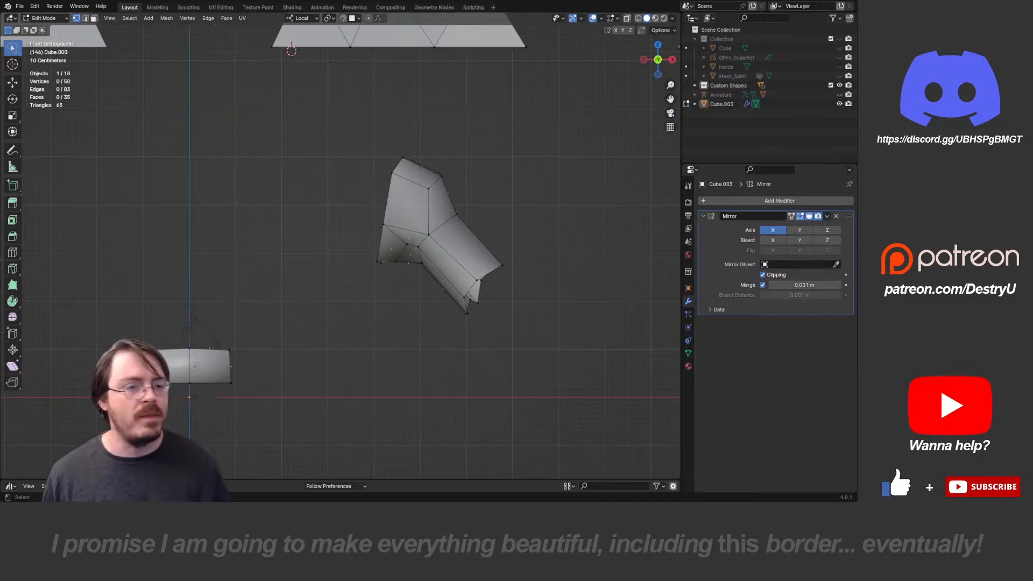
shift+middle_drag(426, 54, 383, 207)
- Return to Object Mode and delete the mirrored mesh object Cube.003
key(Tab)
click(434, 150)
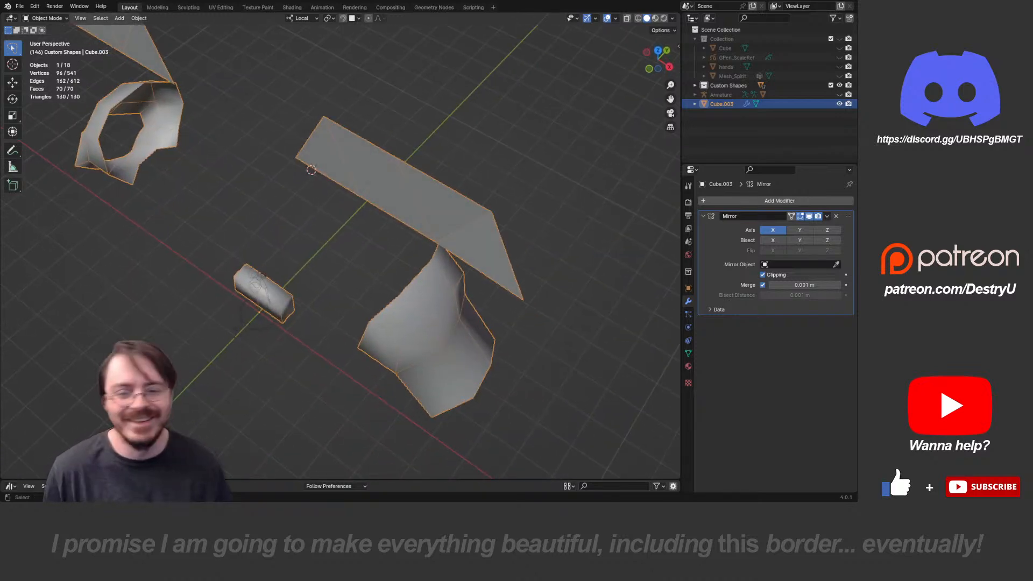
key(x)
key(Escape)
key(x)
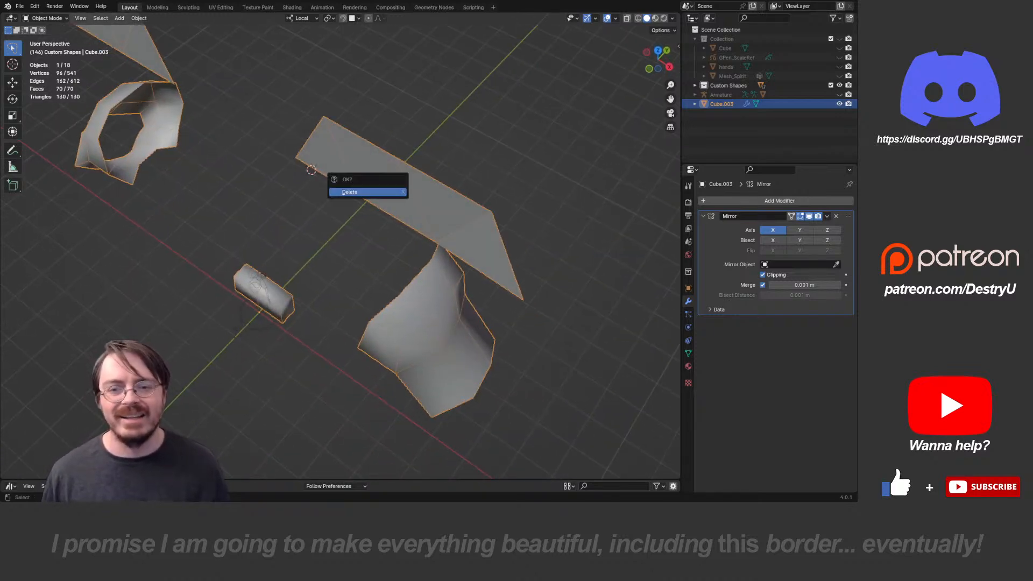
click(368, 192)
- Unhide the Armature and its child Mesh_Body so the rigged character shows in front view
shift+middle_drag(268, 303, 301, 251)
scroll(301, 251, up, 2)
click(301, 251)
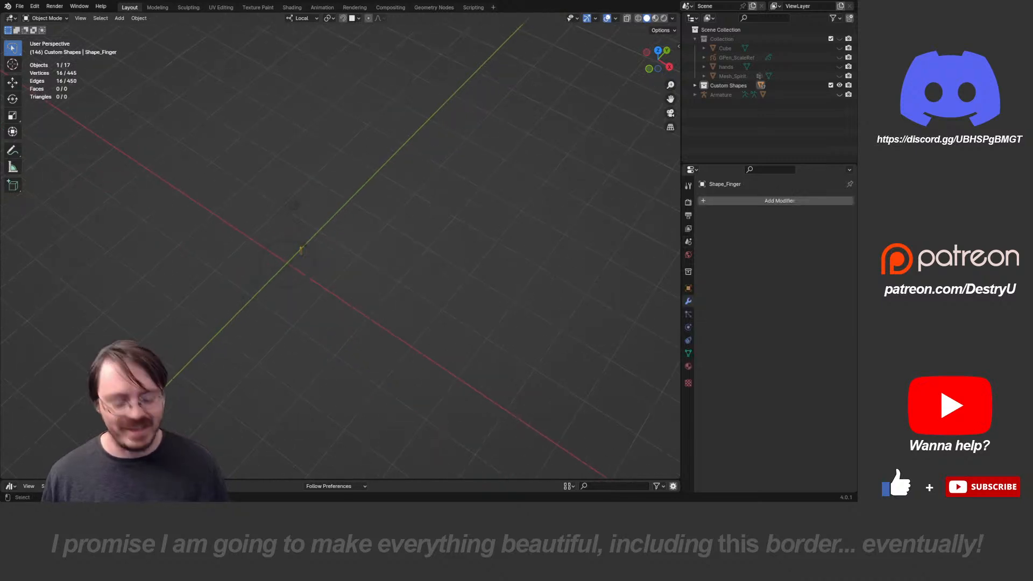
key(KP_1)
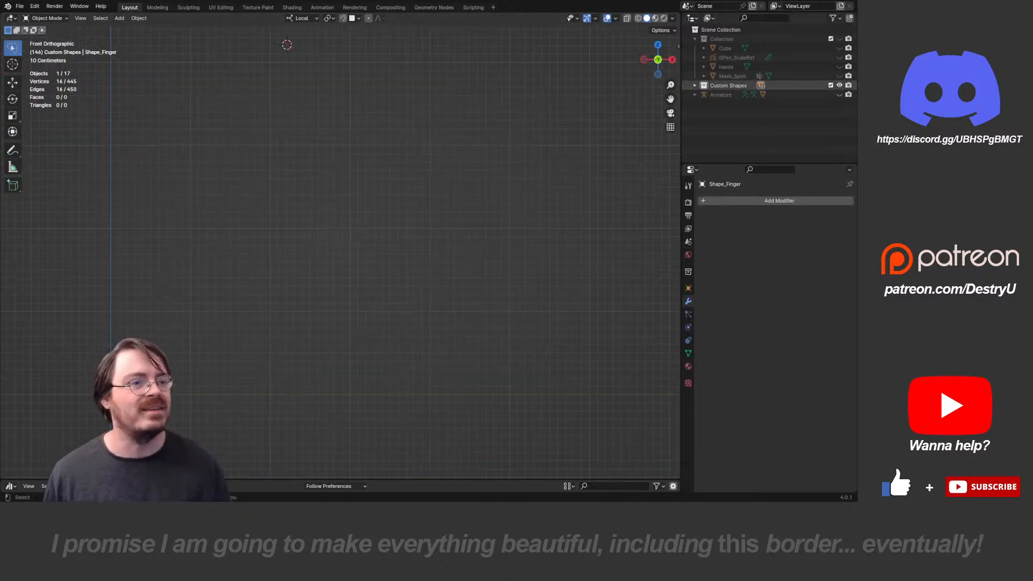
click(840, 95)
scroll(340, 246, down, 4)
shift+middle_drag(341, 245, 498, 100)
scroll(498, 101, up, 5)
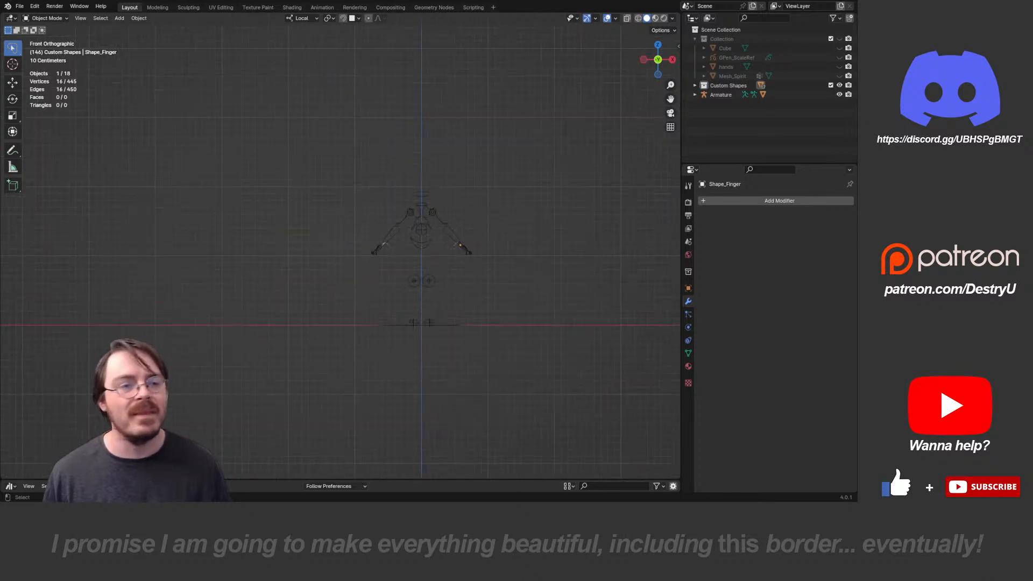
click(695, 95)
click(839, 122)
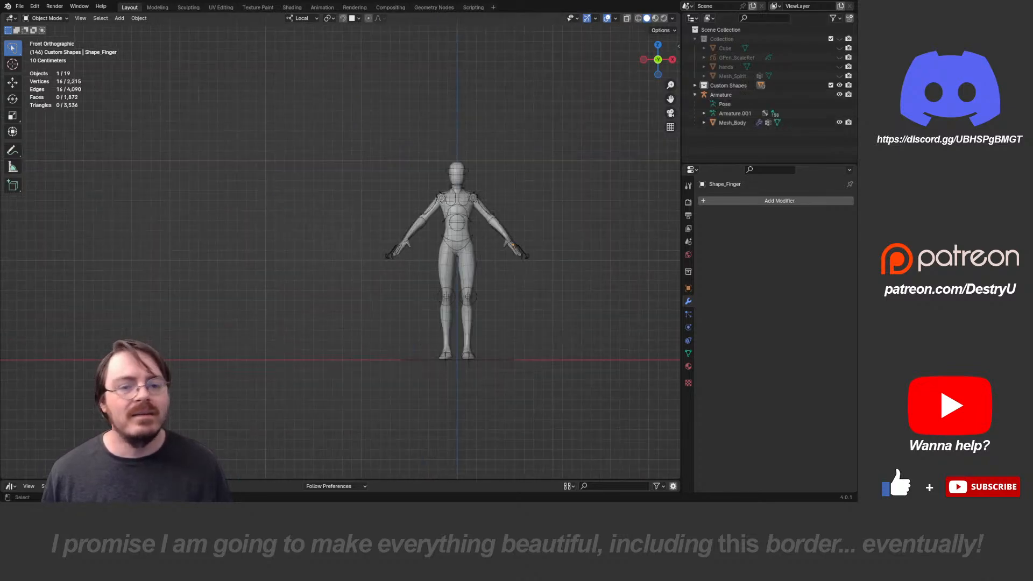
- Select the Armature and switch it to Pose Mode with the character's left hand in view
scroll(340, 245, up, 2)
click(509, 237)
scroll(276, 181, up, 2)
shift+middle_drag(508, 237, 313, 205)
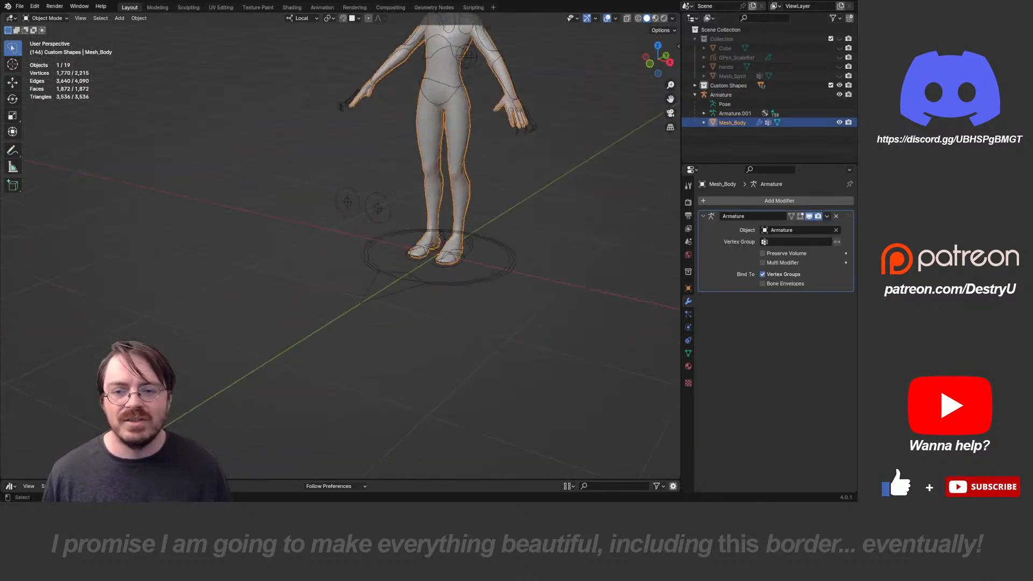
click(722, 95)
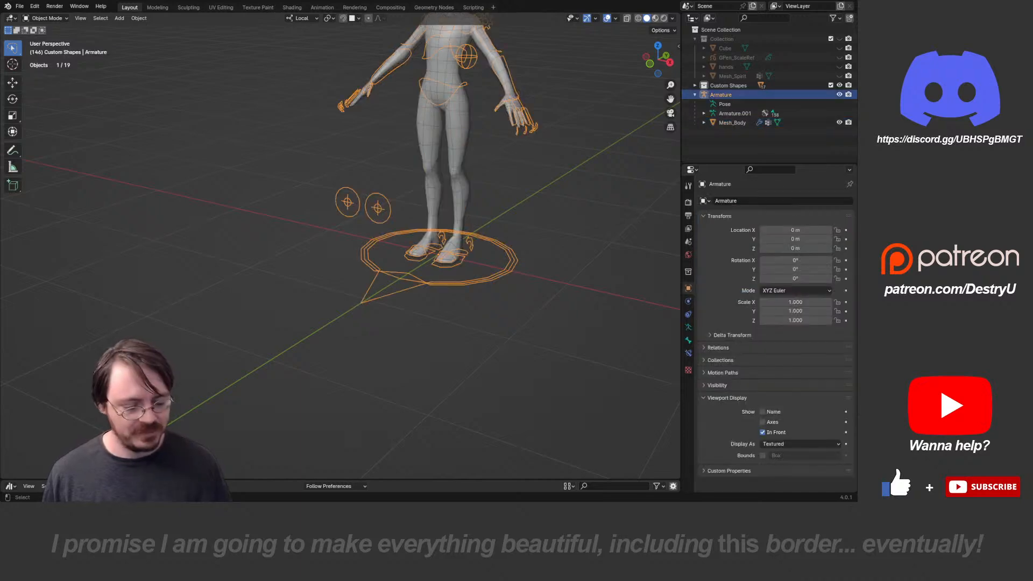
shift+middle_drag(377, 189, 301, 282)
scroll(301, 282, up, 1)
scroll(340, 246, up, 2)
shift+middle_drag(484, 237, 269, 245)
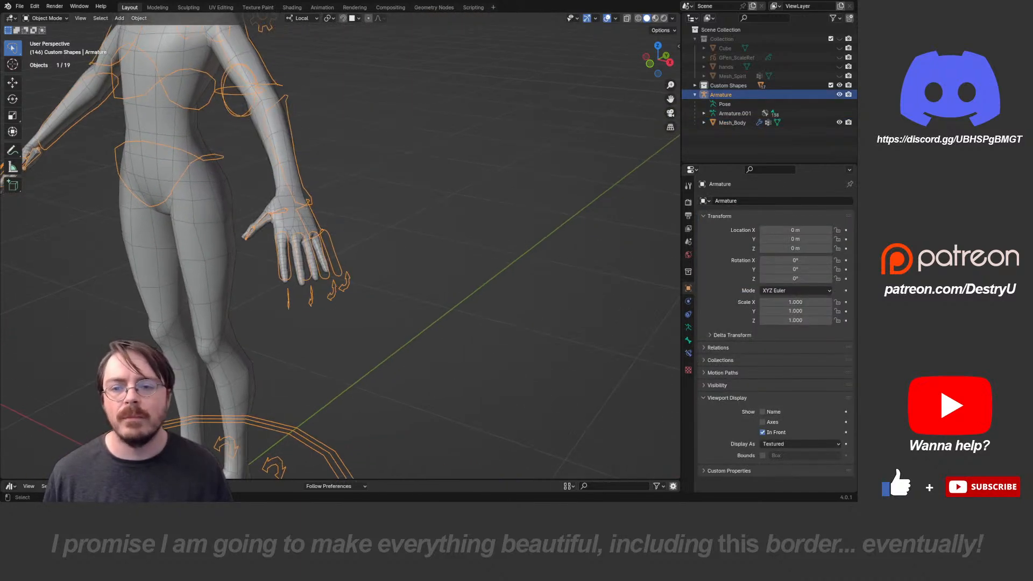
key(ctrl+Tab)
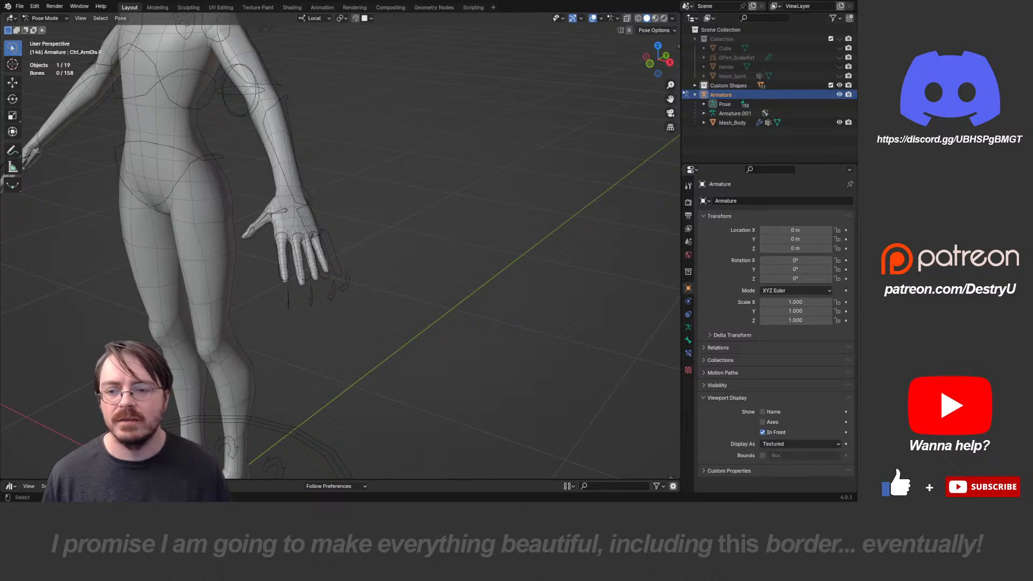
- Select the left thumb's base bone, Ctrl_ThumbCar.L, and align the view to it from above
click(282, 211)
scroll(282, 211, down, 3)
middle_drag(301, 226, 369, 264)
scroll(318, 242, up, 5)
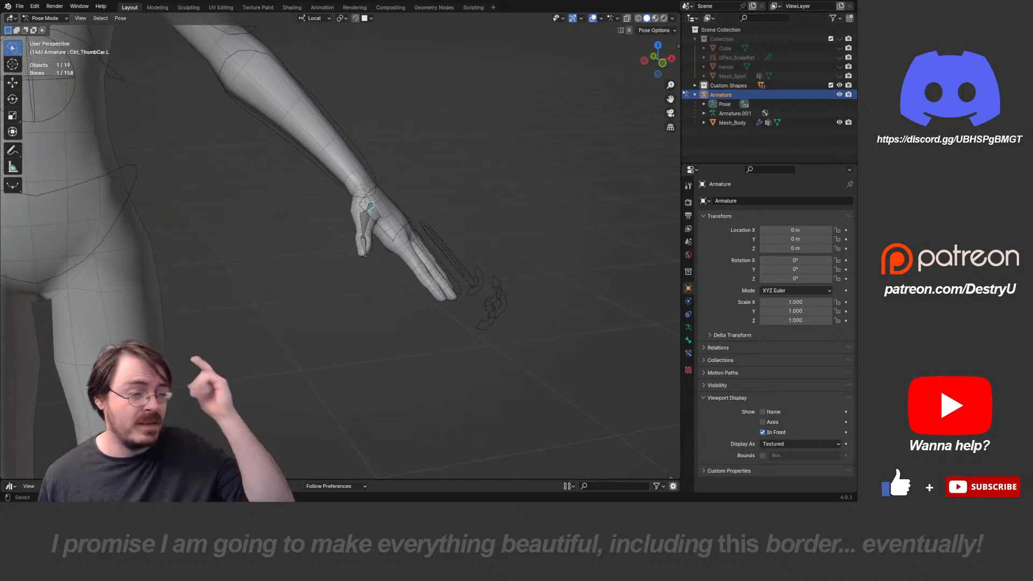
scroll(339, 242, up, 4)
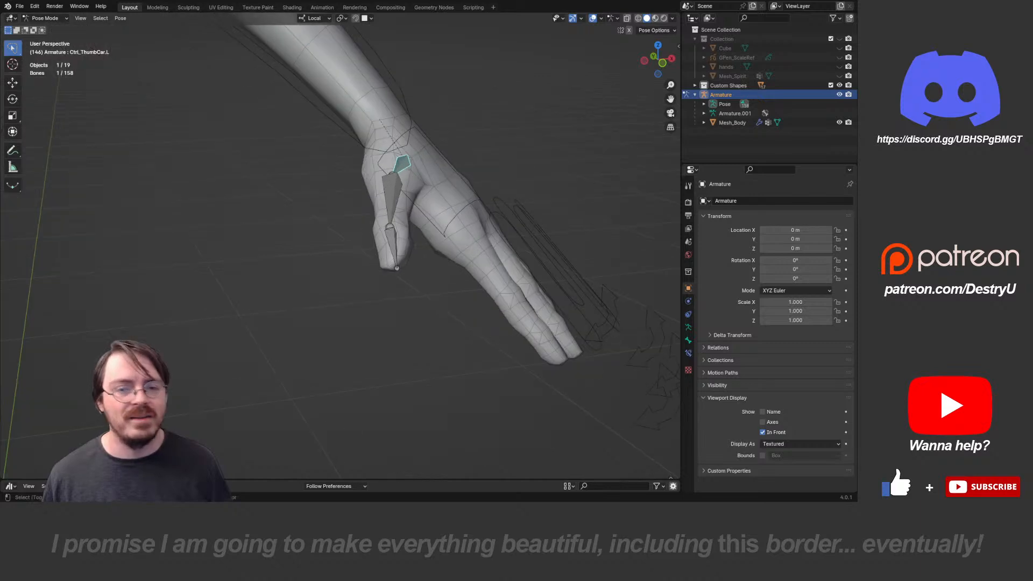
mouse_move(388, 226)
middle_down()
mouse_move(369, 256)
mouse_move(385, 229)
middle_up()
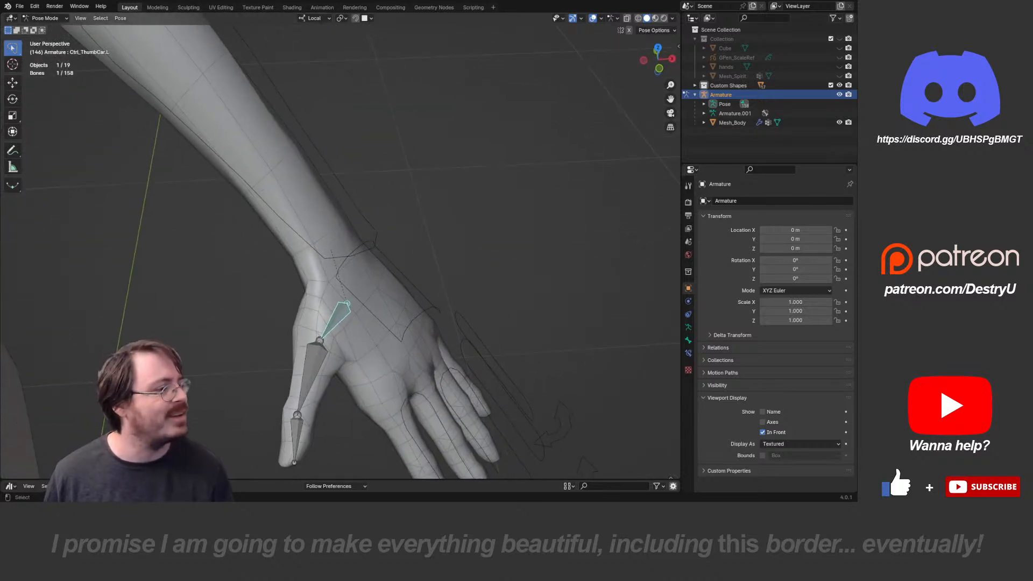
key(shift+KP_7)
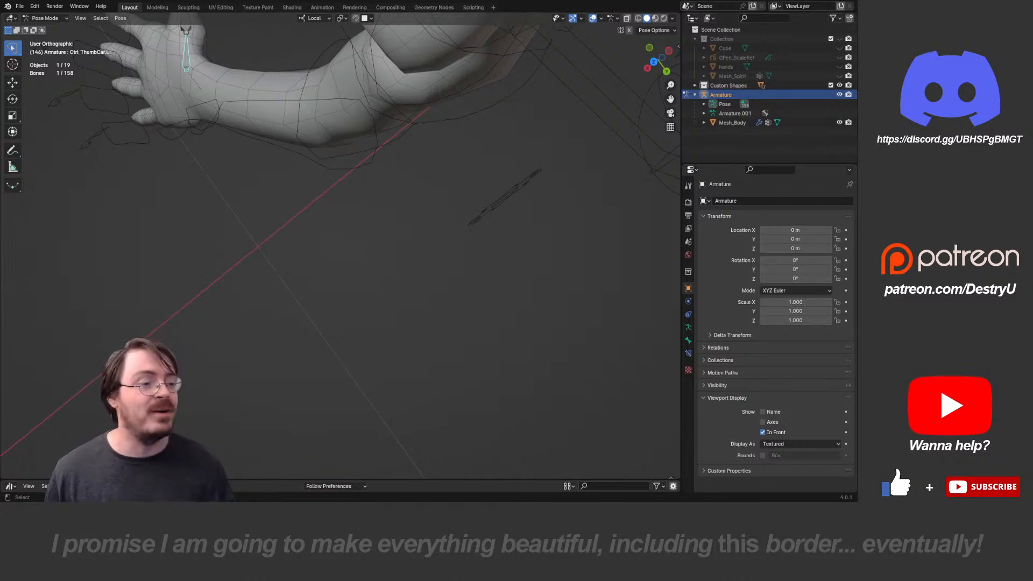
- Place the 3D cursor beside the thumb in the bone-aligned view and snap it to the selected thumb bone
shift+middle_drag(232, 96, 337, 208)
scroll(323, 162, up, 3)
shift+middle_drag(307, 111, 358, 194)
shift+right_click(360, 193)
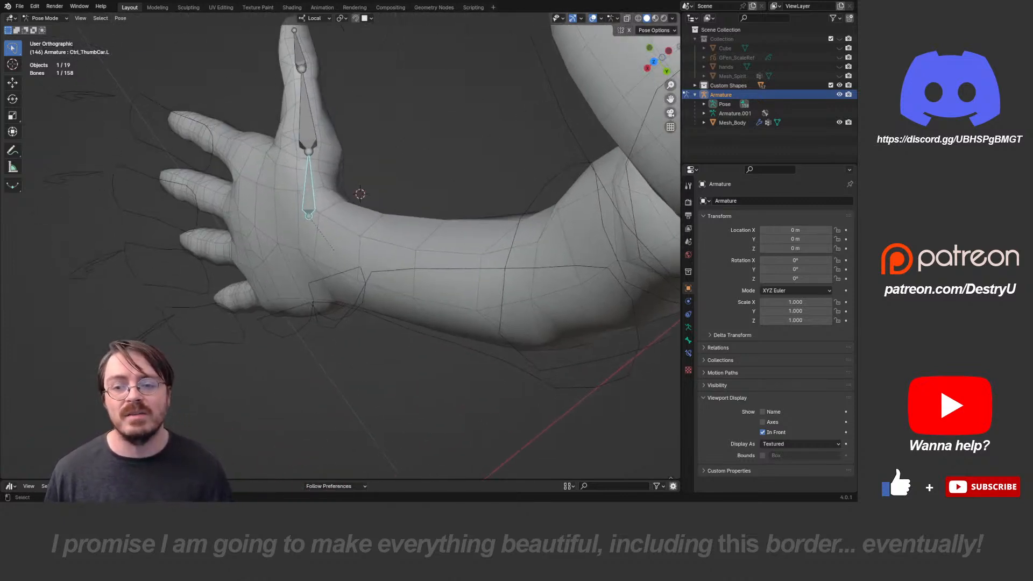
key(shift+s)
click(366, 288)
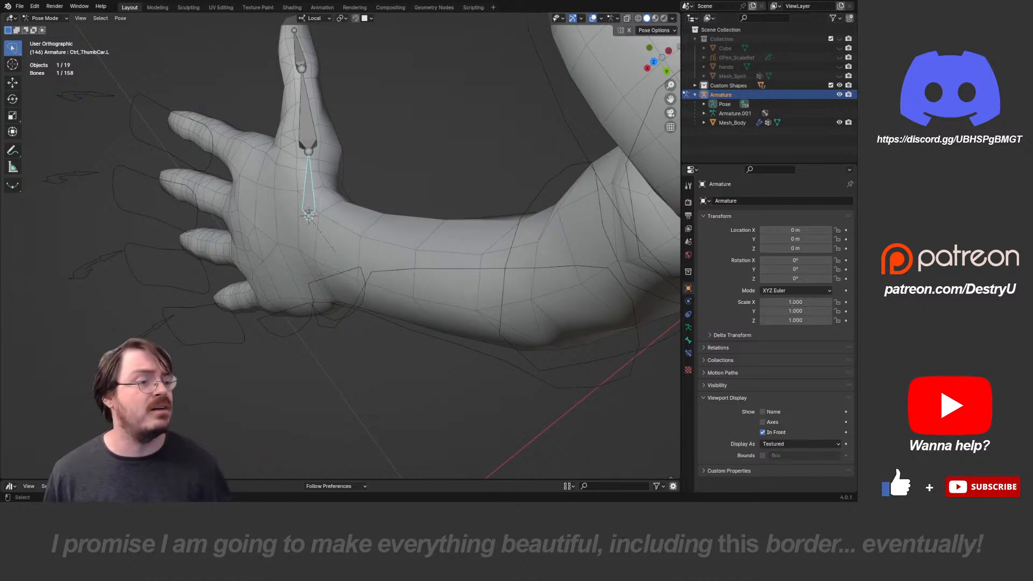
shift+middle_drag(356, 232, 374, 300)
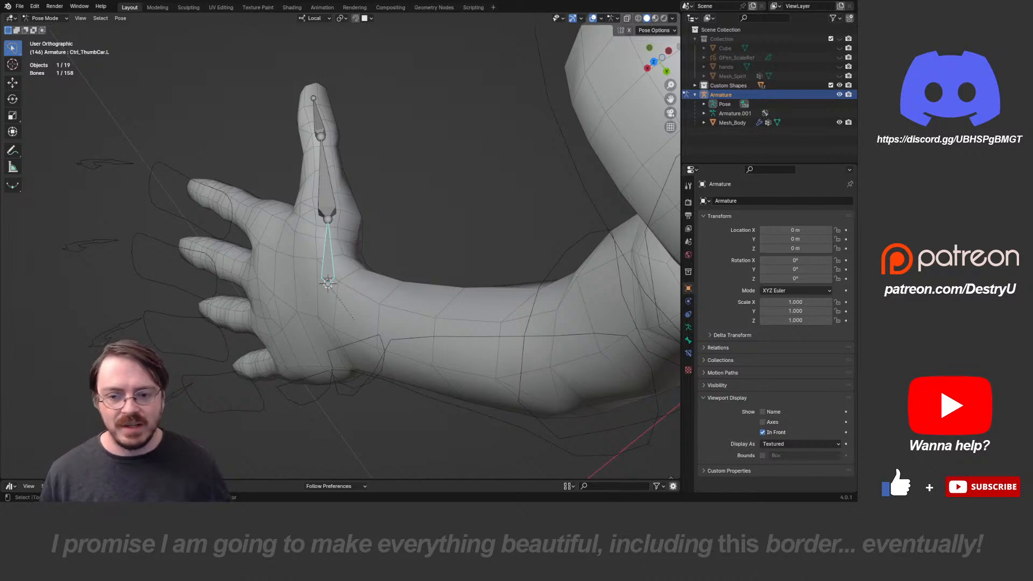
key(shift+s)
click(373, 308)
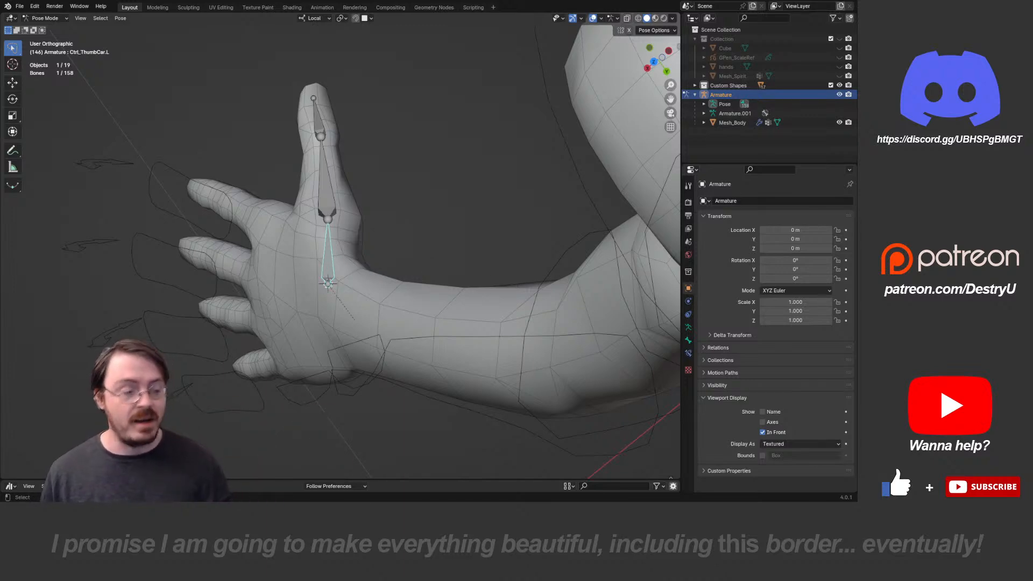
- Return to Object Mode in front view and add a cube mesh aligned to the 3D cursor
key(KP_1)
scroll(415, 293, down, 4)
key(Tab)
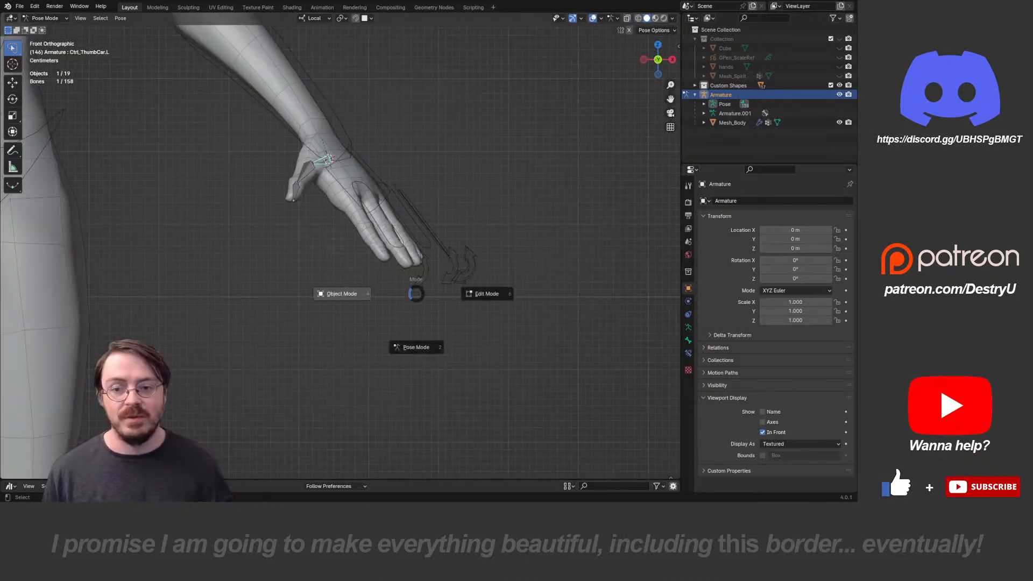
click(341, 293)
shift+middle_drag(341, 293, 373, 370)
key(shift+a)
mouse_move(366, 242)
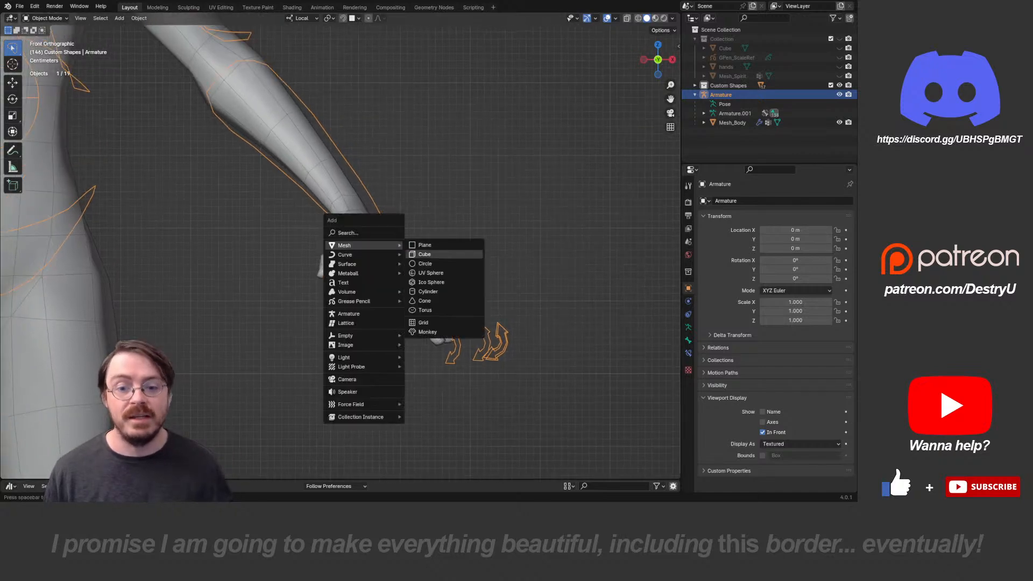
click(427, 249)
click(92, 442)
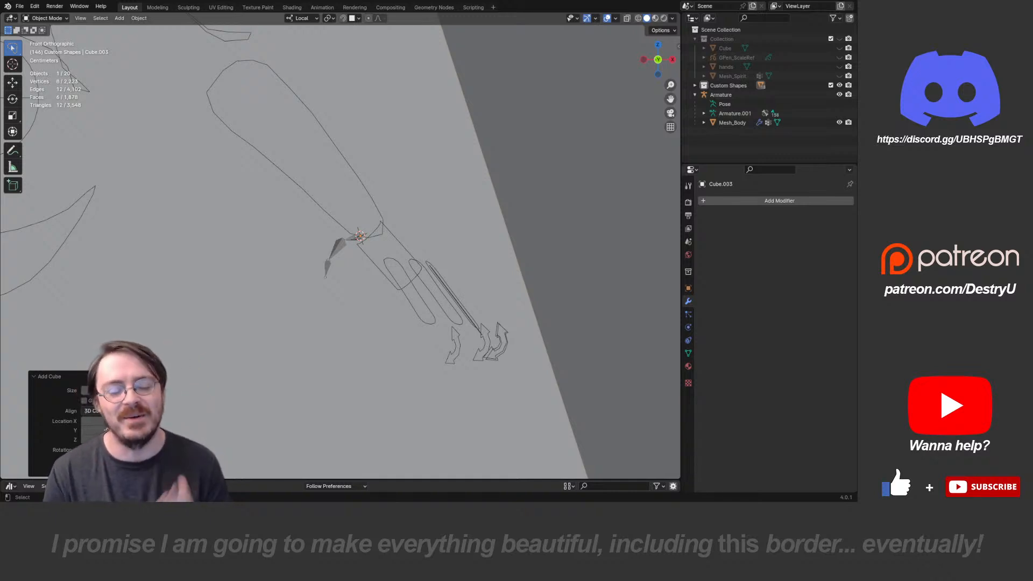
scroll(340, 248, down, 4)
scroll(340, 248, down, 3)
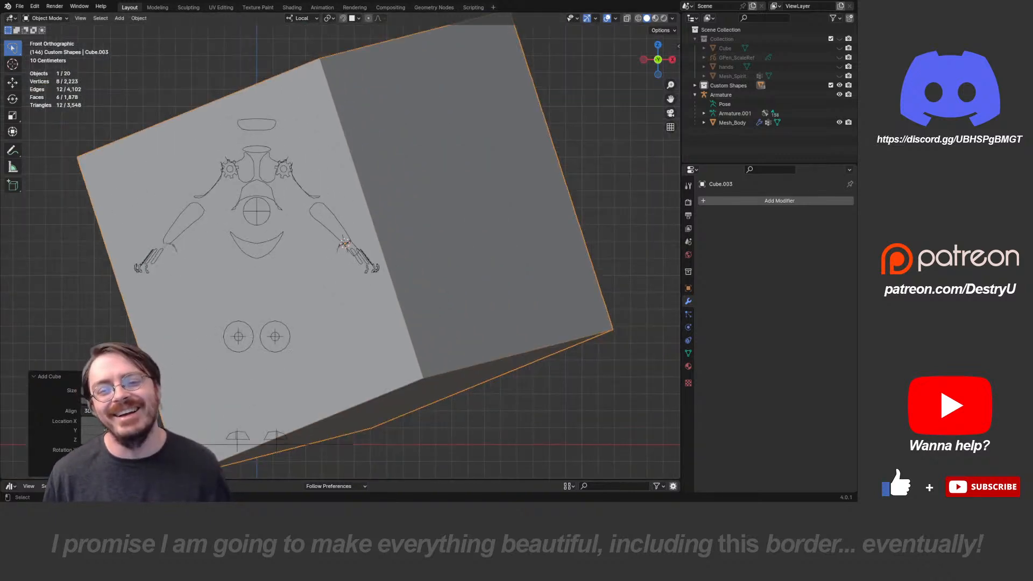
shift+middle_drag(344, 245, 342, 254)
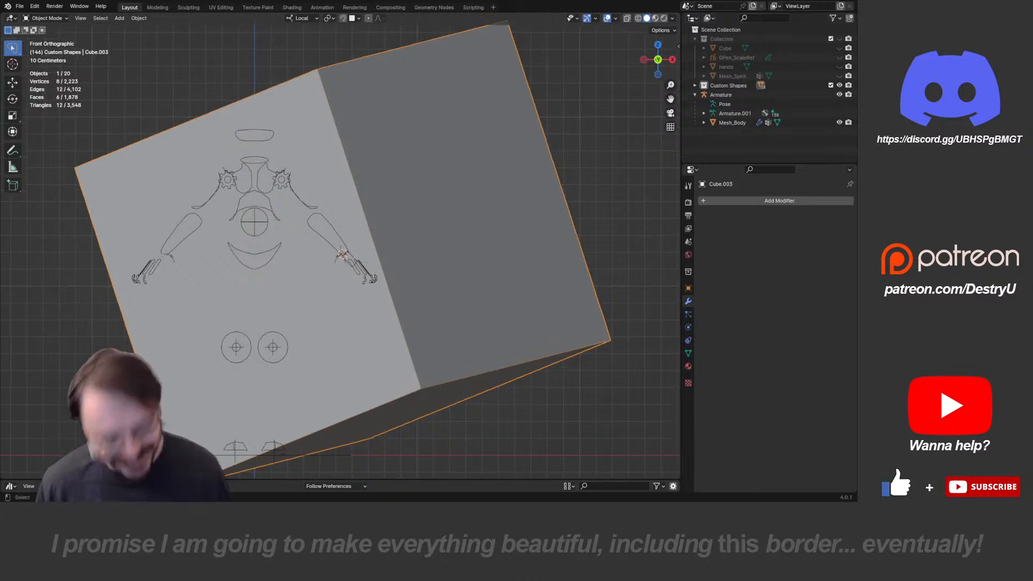
- Delete all of the new cube's vertices in Edit Mode, keeping the empty mesh object at the thumb bone
key(Tab)
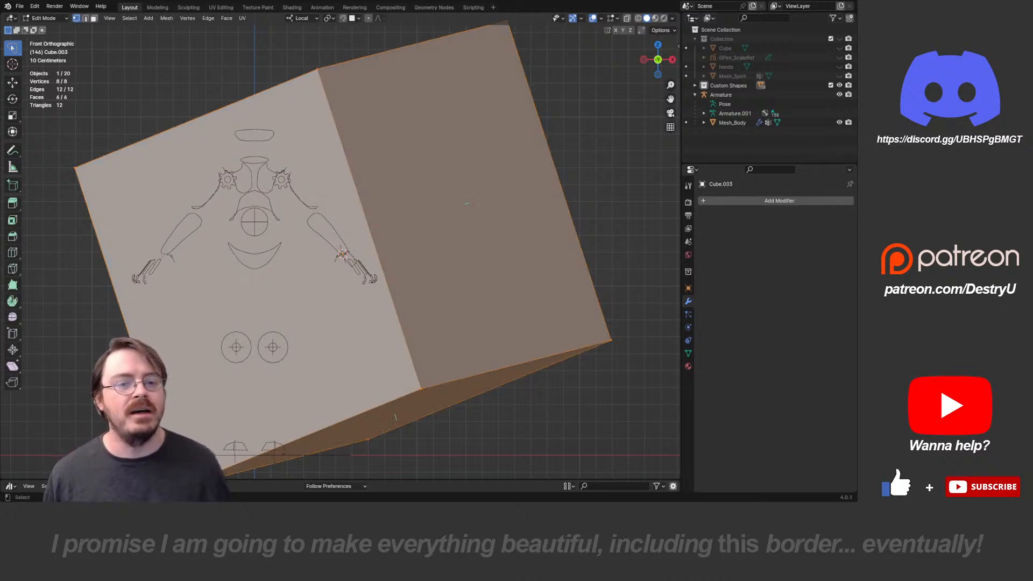
key(ctrl+Tab)
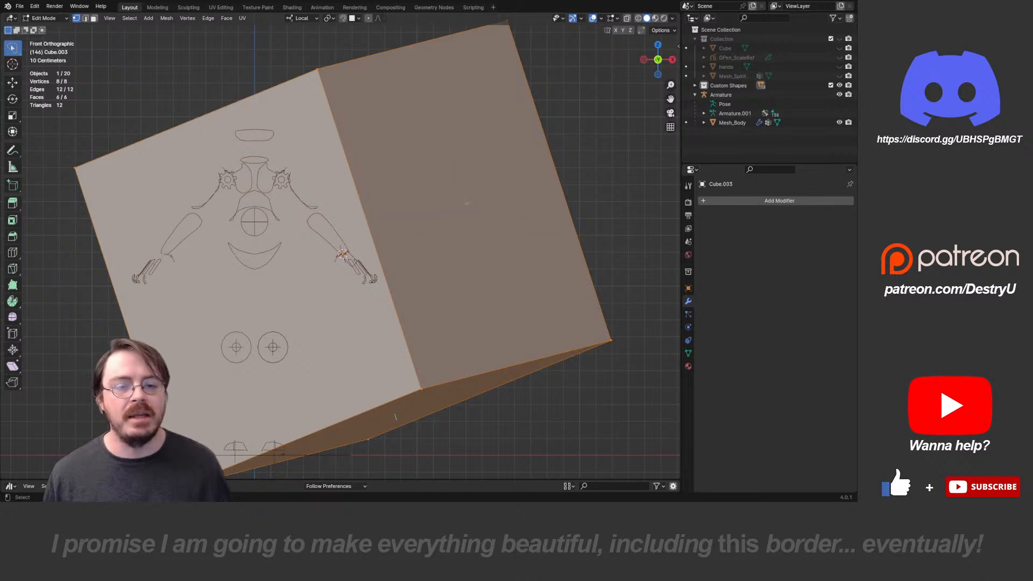
key(x)
key(Return)
scroll(285, 277, up, 7)
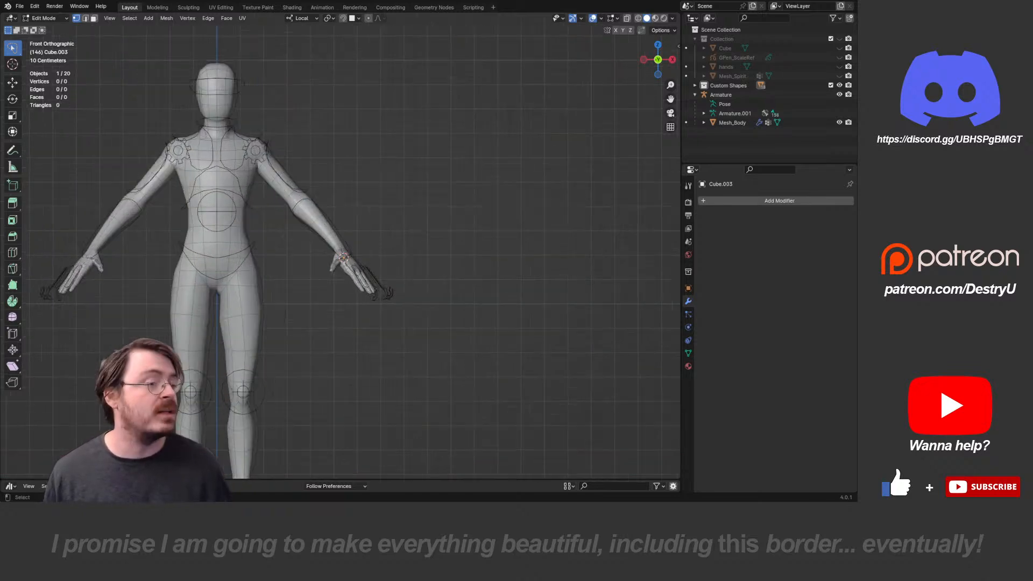
scroll(341, 251, up, 3)
shift+middle_drag(340, 250, 375, 217)
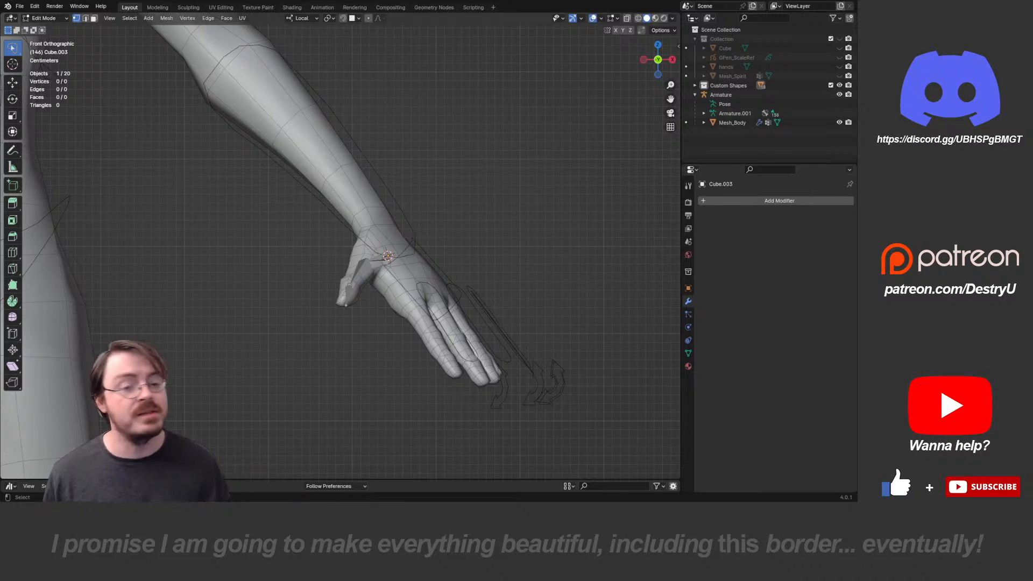
- Place a first vertex on the back of the left hand beside the thumb base bone and extrude a vertex chain across the thumb base
scroll(340, 250, up, 3)
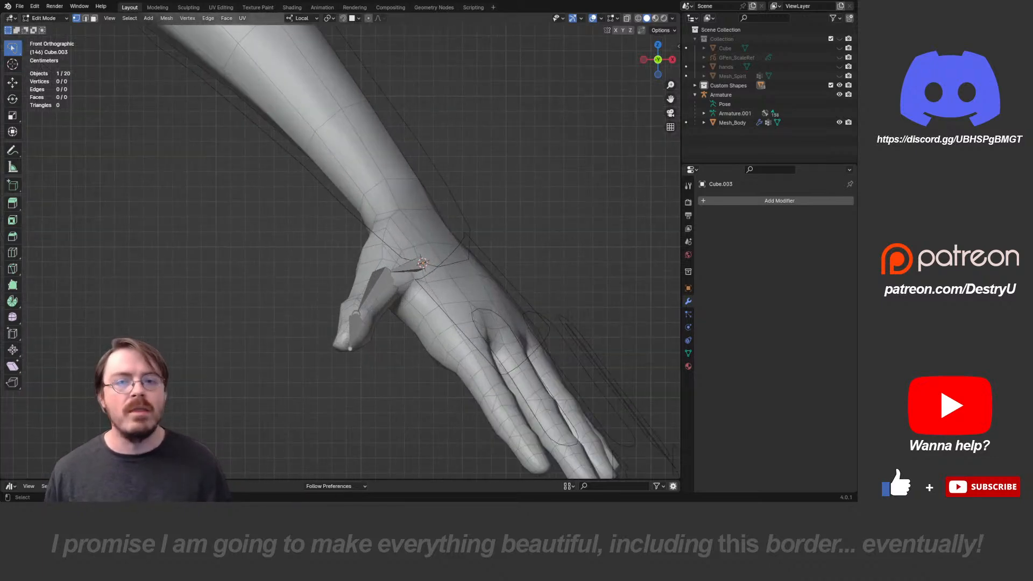
middle_drag(340, 250, 337, 273)
scroll(397, 274, up, 3)
key(g)
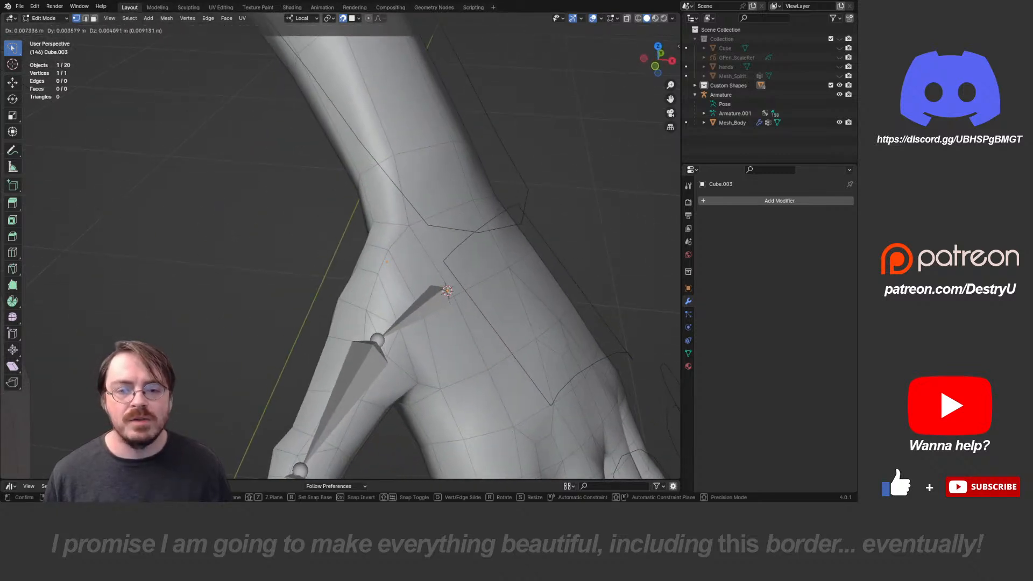
key(Return)
key(e)
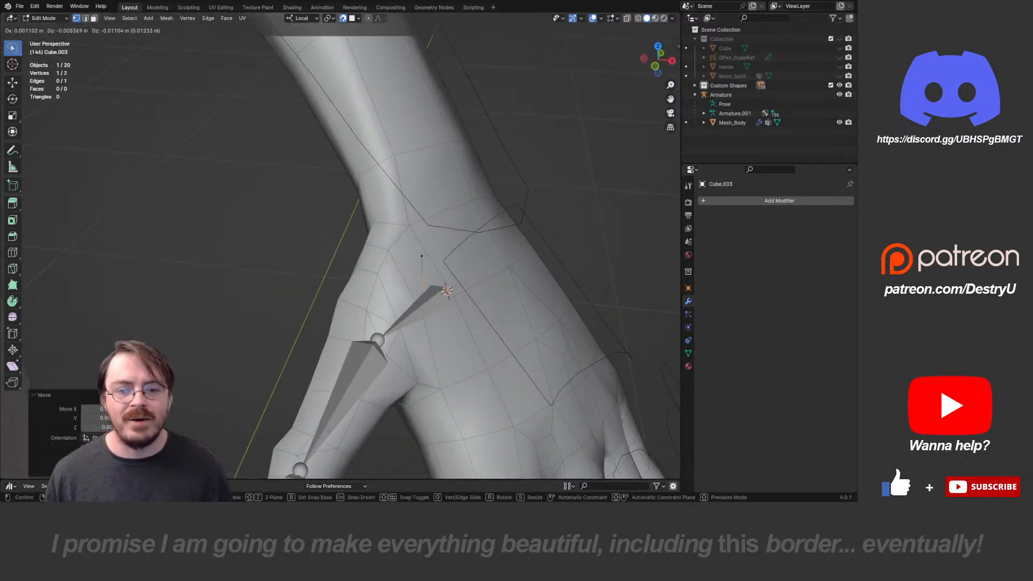
key(Return)
key(e)
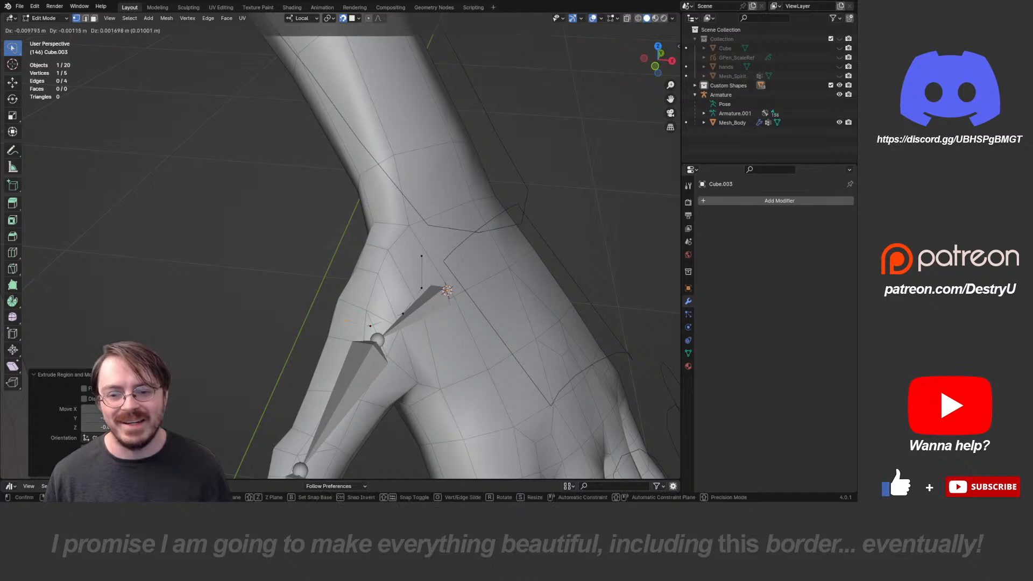
key(Return)
- Continue extruding the vertex chain around the thumb's side and along the palm side of the thumb base toward the wrist
middle_drag(347, 322, 364, 298)
key(e)
key(Return)
key(e)
key(Return)
key(e)
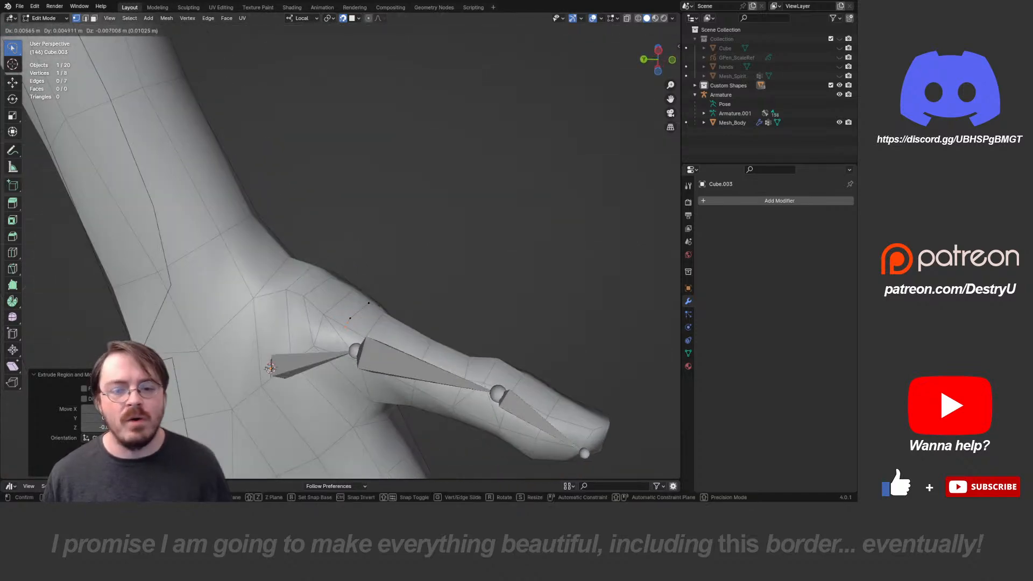
key(Return)
key(e)
key(Return)
key(e)
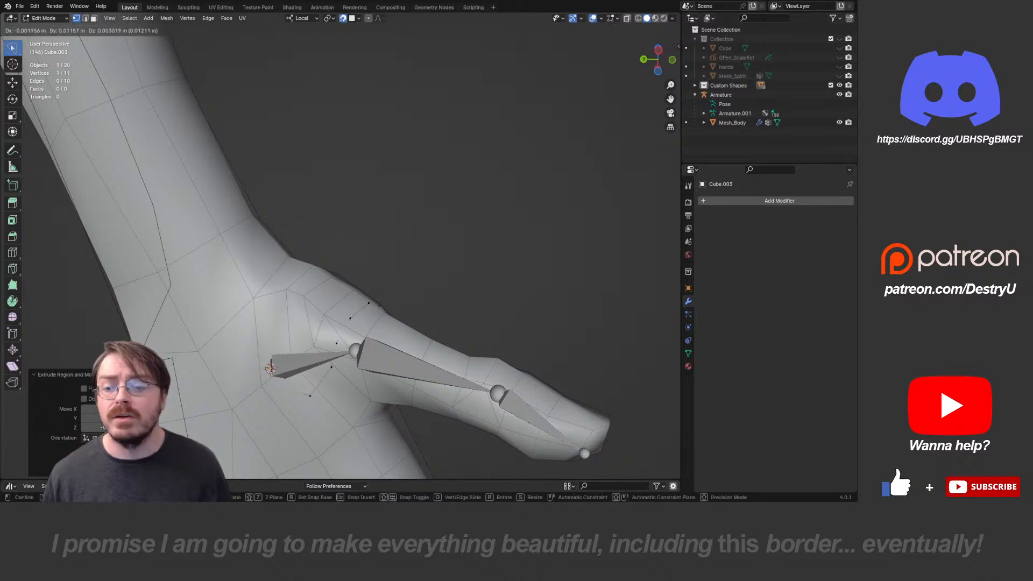
key(Return)
key(e)
key(Return)
key(e)
key(Return)
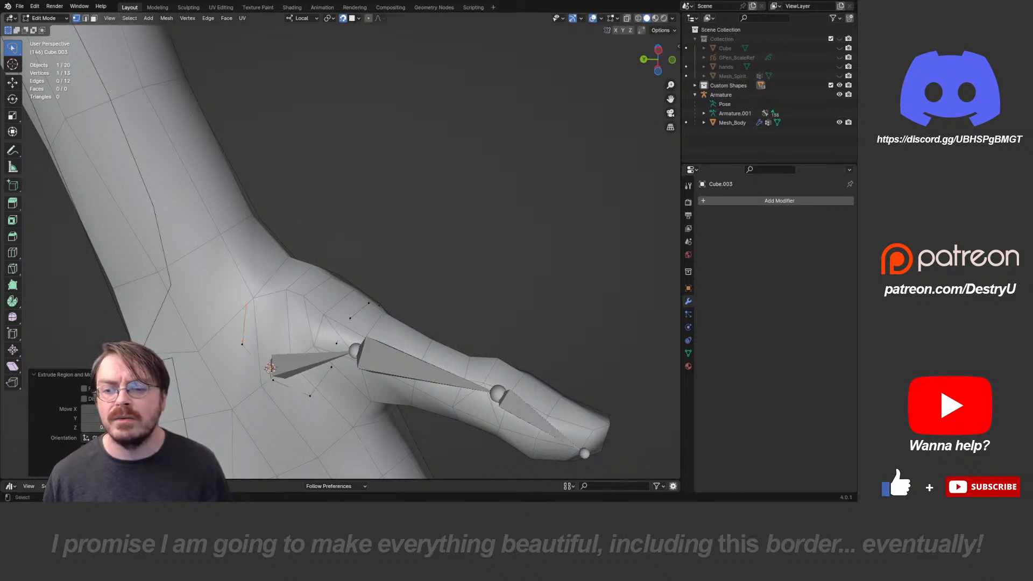
- Extrude the remaining vertices over the wrist side of the thumb base and join the chain's ends into a closed loop
middle_drag(246, 305, 226, 286)
key(e)
key(Return)
middle_drag(269, 258, 228, 239)
key(e)
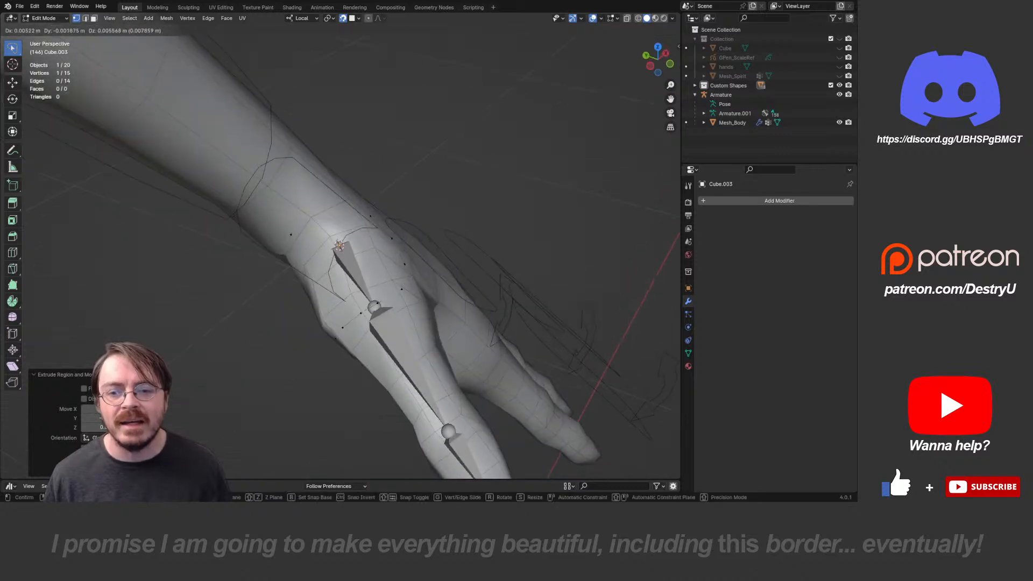
key(Return)
middle_drag(312, 229, 277, 237)
key(e)
key(Return)
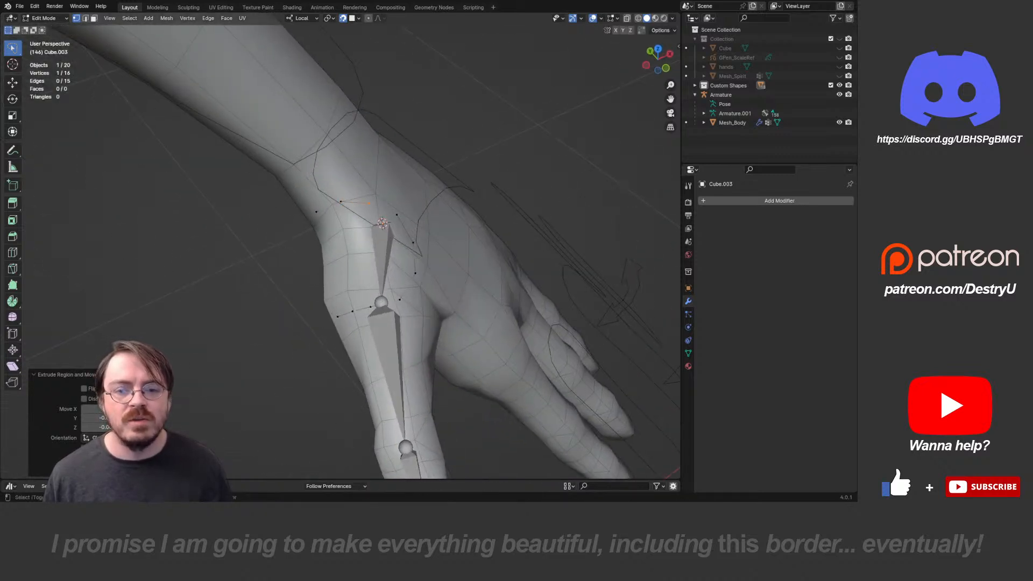
shift+click(396, 214)
key(f)
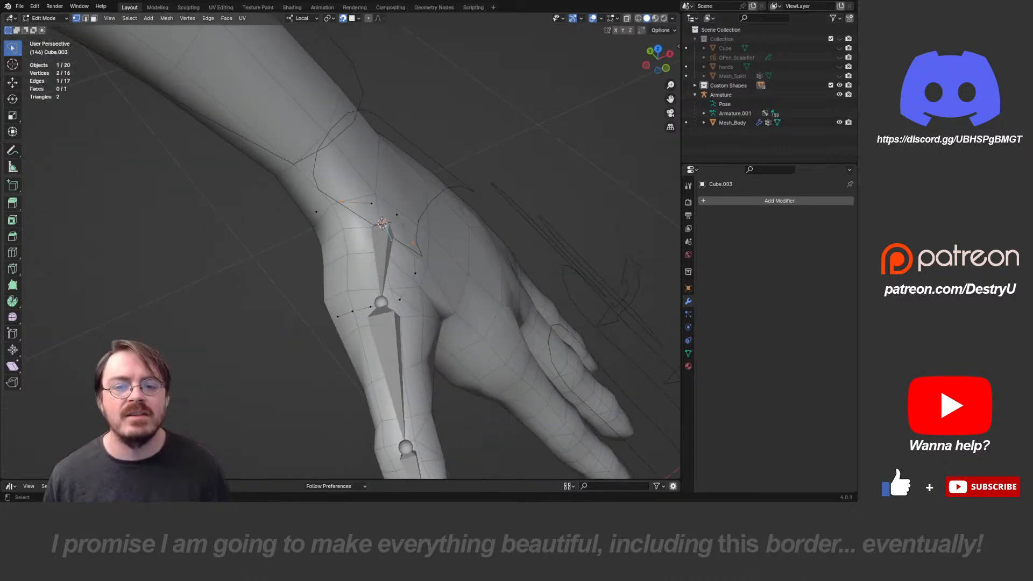
- Move the two palm-side loop vertices near the base bone's head closer to the thumb to even out the curve
middle_drag(396, 215, 514, 142)
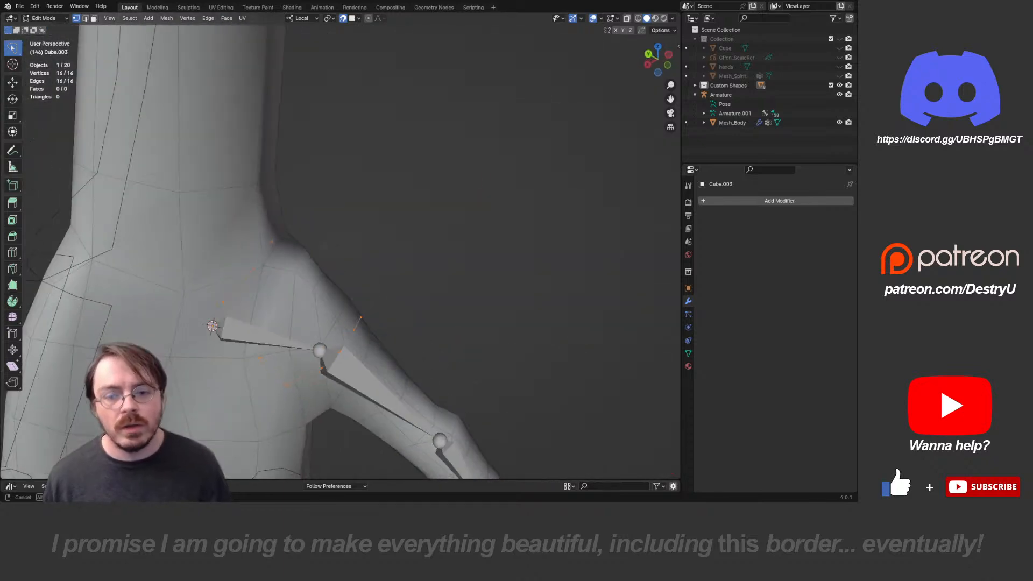
click(224, 302)
key(g)
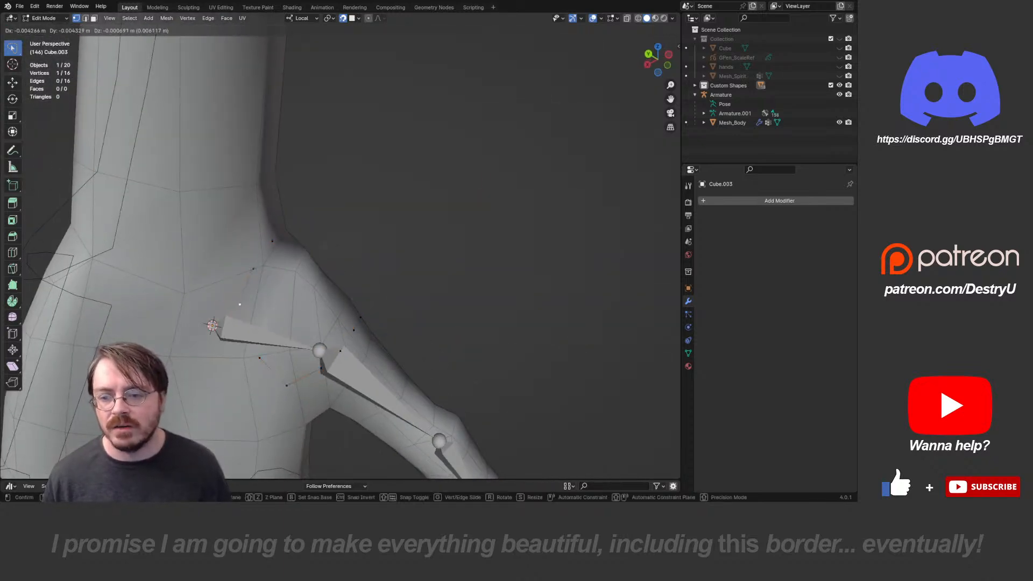
click(243, 326)
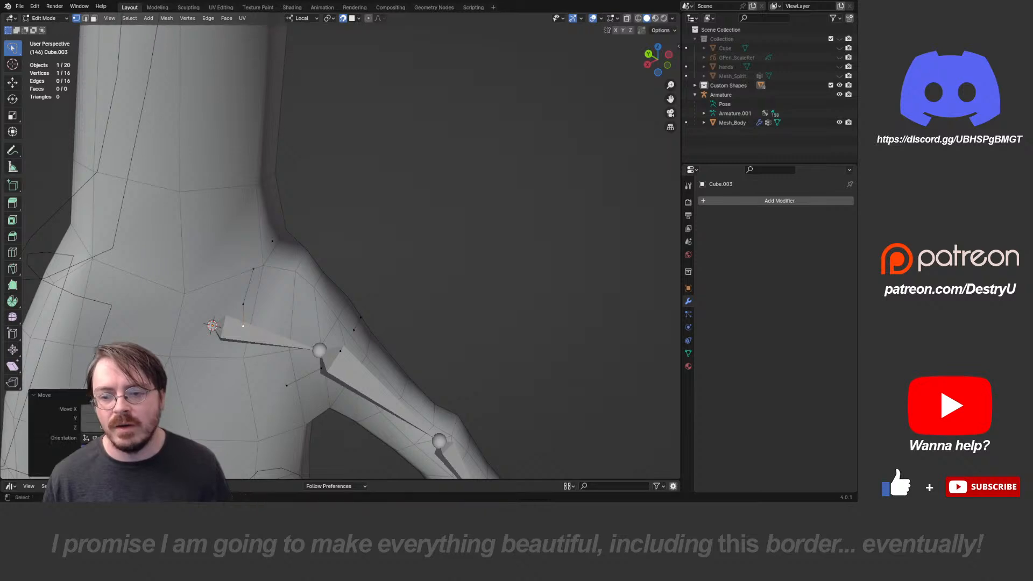
click(244, 304)
key(g)
click(240, 297)
- Add a vertex with a loop cut midway along the long palm-side edge and move it into line with the curve
key(ctrl+r)
click(265, 356)
right_click(264, 356)
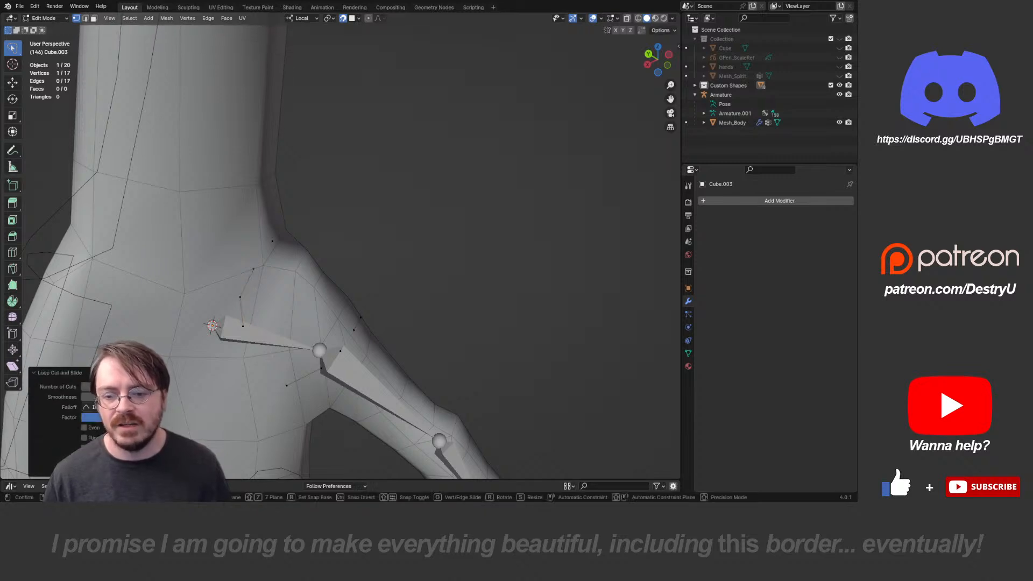
key(g)
click(264, 360)
- Reposition the individual loop vertices near the thumb joint and along the thumb's side to smooth the outline
click(286, 386)
key(g)
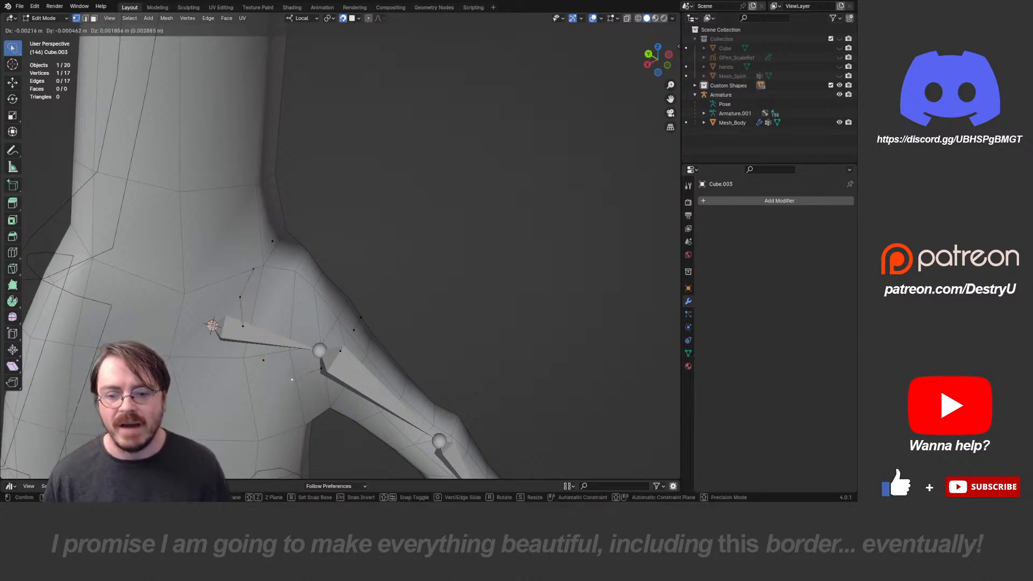
click(324, 371)
middle_drag(323, 370, 302, 391)
click(338, 362)
key(g)
click(340, 360)
key(1)
click(364, 316)
key(g)
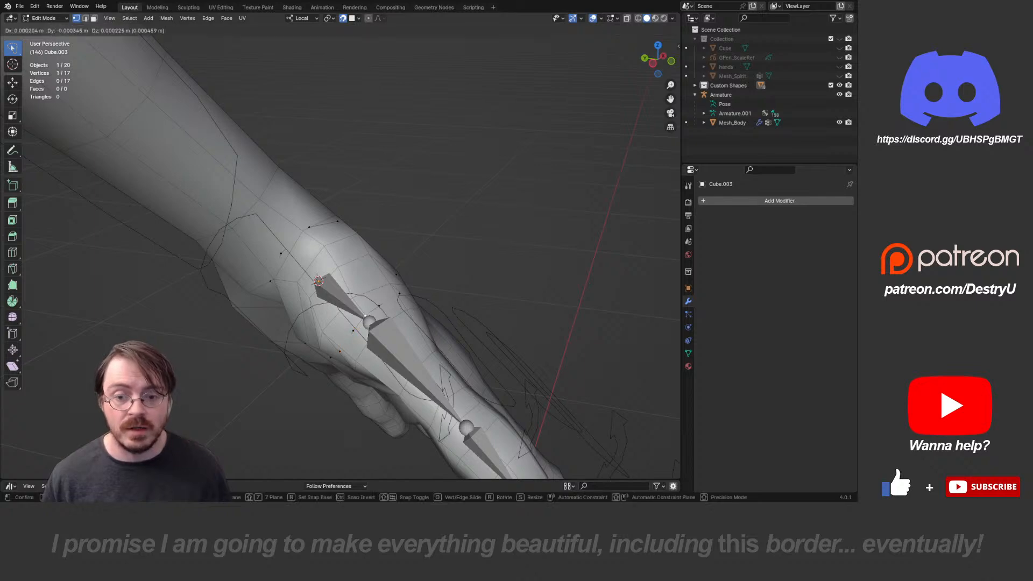
click(362, 324)
- Turn on X-ray display and examine the whole outline around the thumb base from both sides of the hand
mouse_move(362, 324)
middle_down()
mouse_move(304, 323)
mouse_move(355, 324)
middle_up()
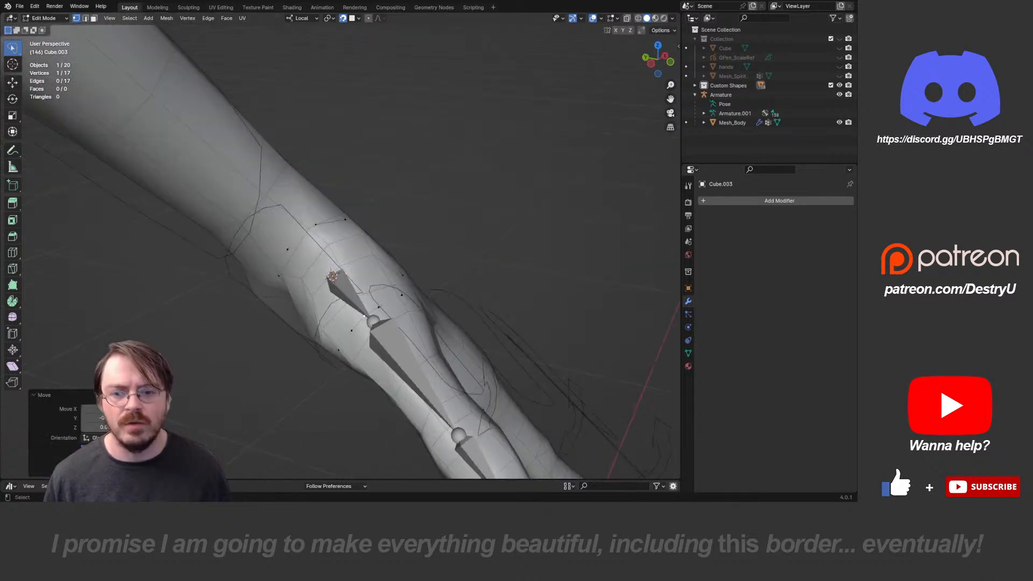
click(316, 225)
middle_drag(316, 225, 379, 225)
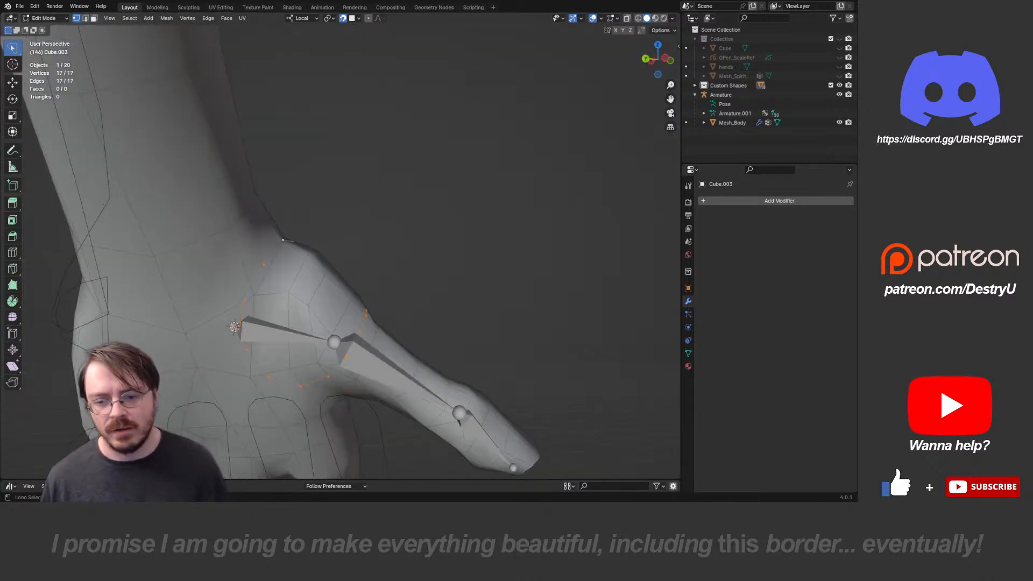
key(alt+z)
key(a)
middle_drag(380, 269, 175, 294)
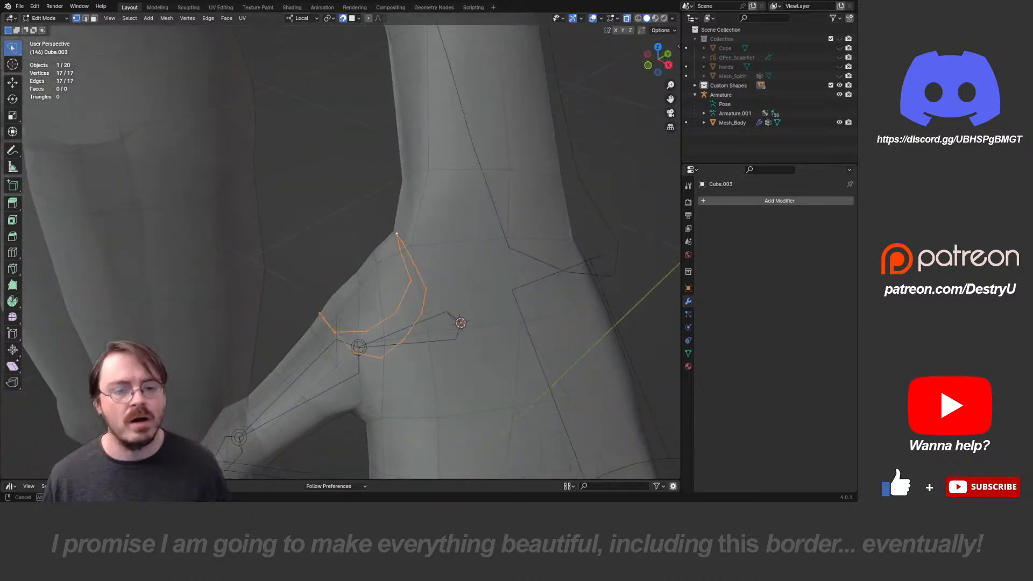
scroll(350, 280, down, 3)
middle_drag(345, 275, 360, 298)
key(alt+a)
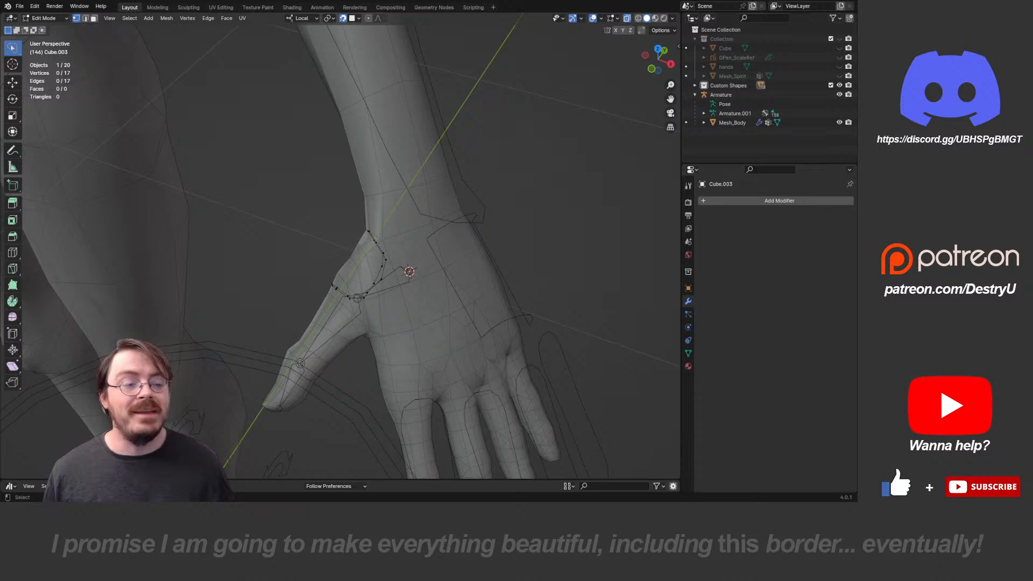
- Select the thumb outline object among the overlapping meshes, enter Edit Mode, enlarge the loop and move it off the hand surface
key(Tab)
click(398, 318)
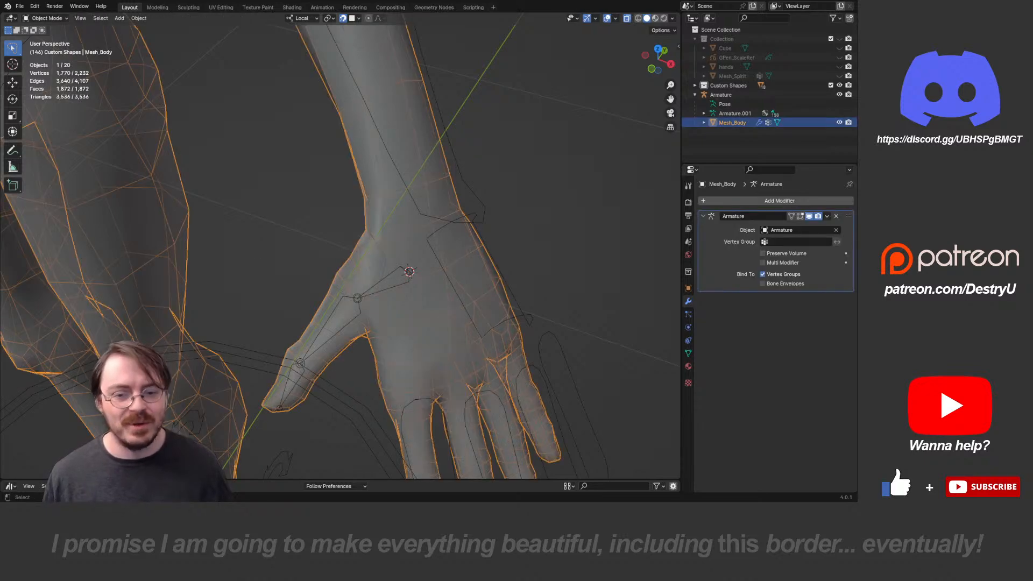
click(372, 292)
click(396, 316)
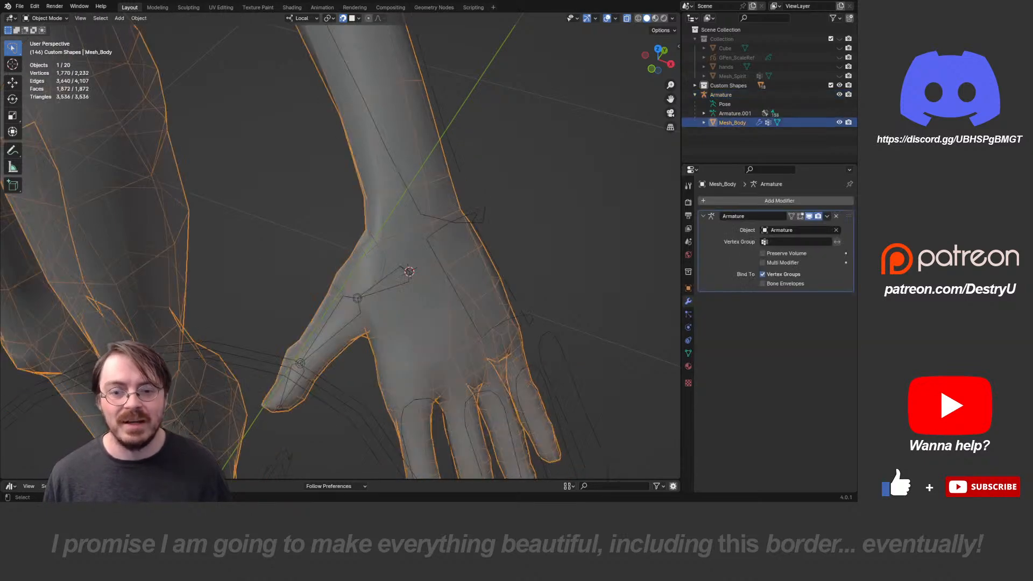
click(383, 261)
key(Tab)
middle_drag(382, 266, 429, 208)
key(s)
click(457, 208)
key(g)
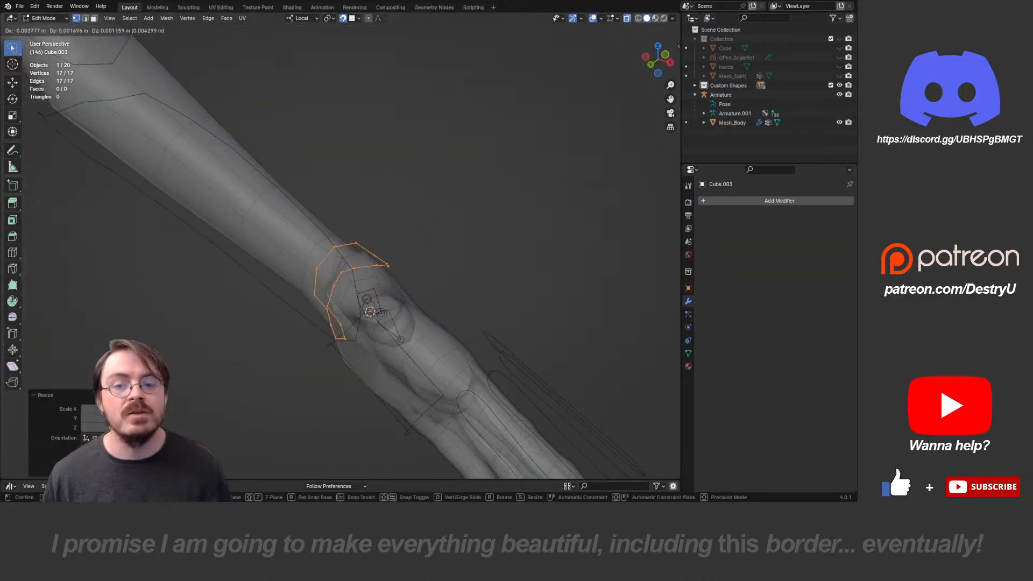
click(446, 200)
- Adjust the outline's size, position and rotation so it stands clear of the skin around the left thumb base
key(KP_Decimal)
middle_drag(344, 253, 409, 216)
key(g)
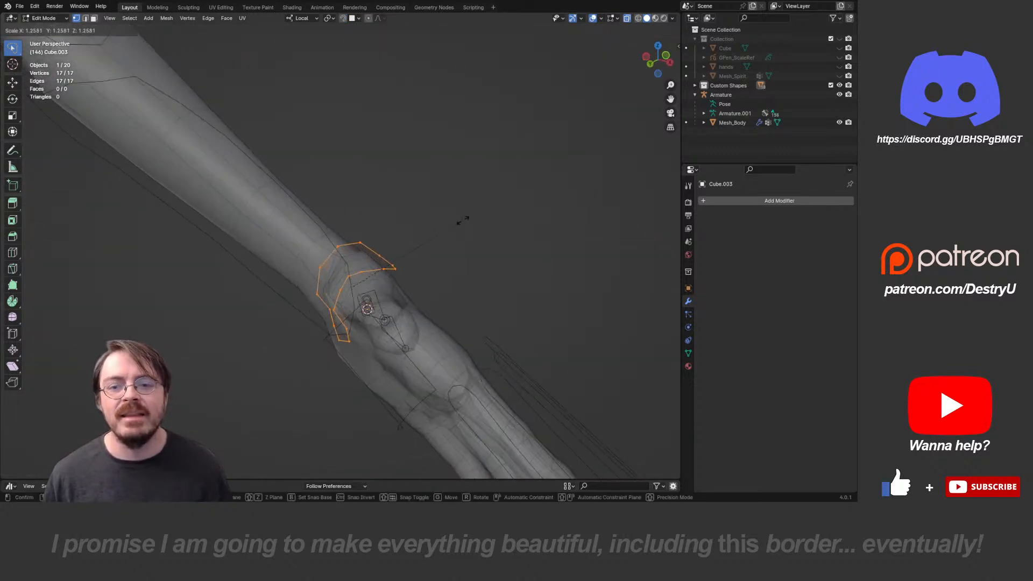
key(Return)
key(g)
key(Return)
mouse_move(409, 215)
middle_down()
mouse_move(431, 205)
mouse_move(420, 220)
middle_up()
key(g)
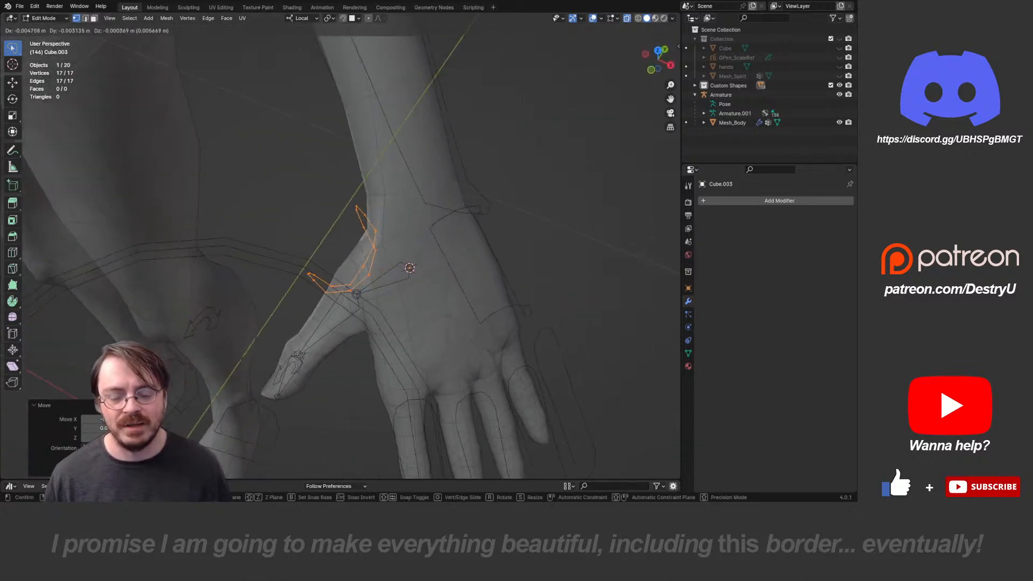
key(Return)
key(r)
click(436, 305)
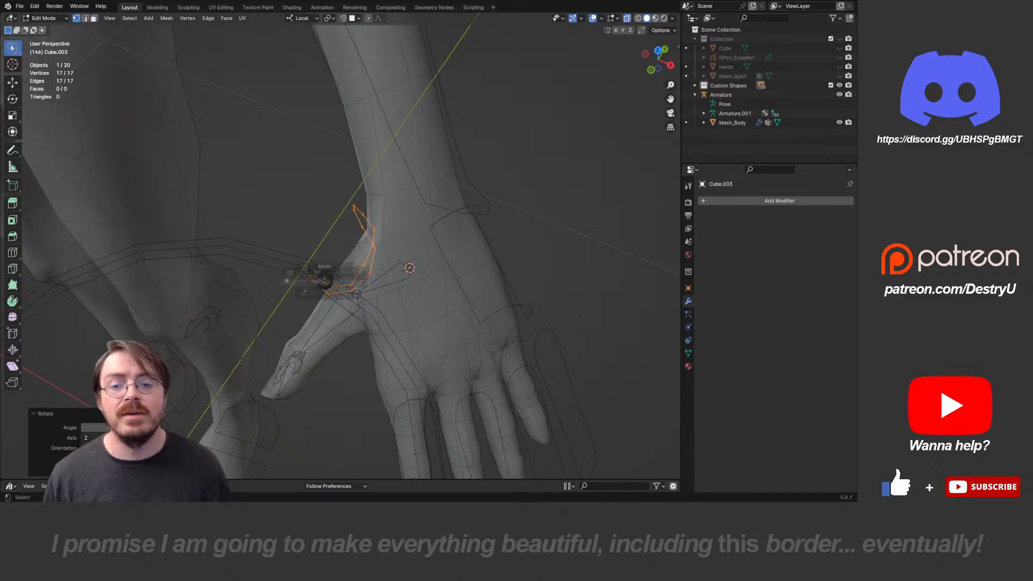
- In Pose Mode, set Cube.003 as the custom shape object of the left thumb base bone, Ctrl_ThumbCar.L
key(Tab)
click(355, 295)
key(Tab)
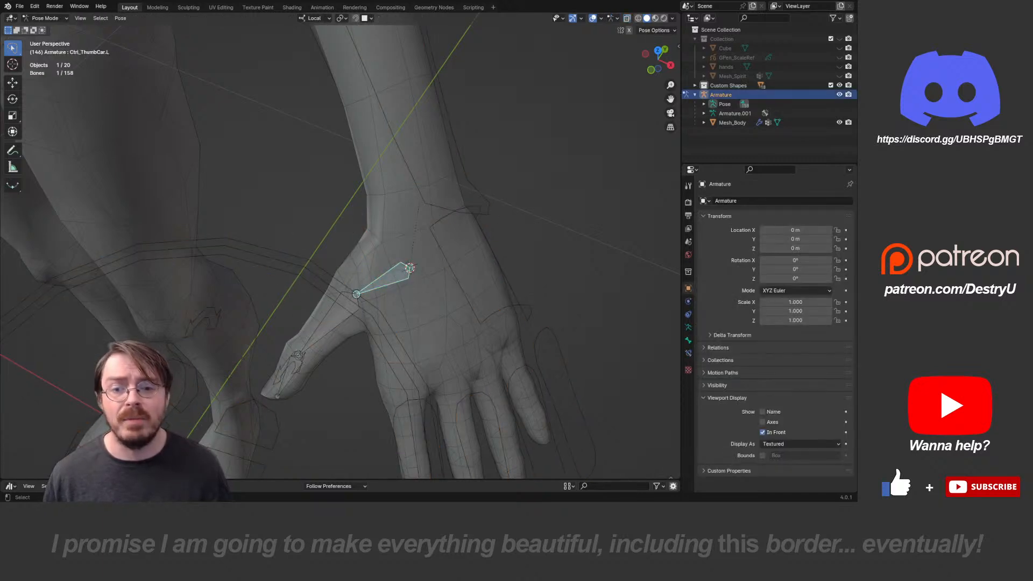
middle_drag(404, 328, 402, 306)
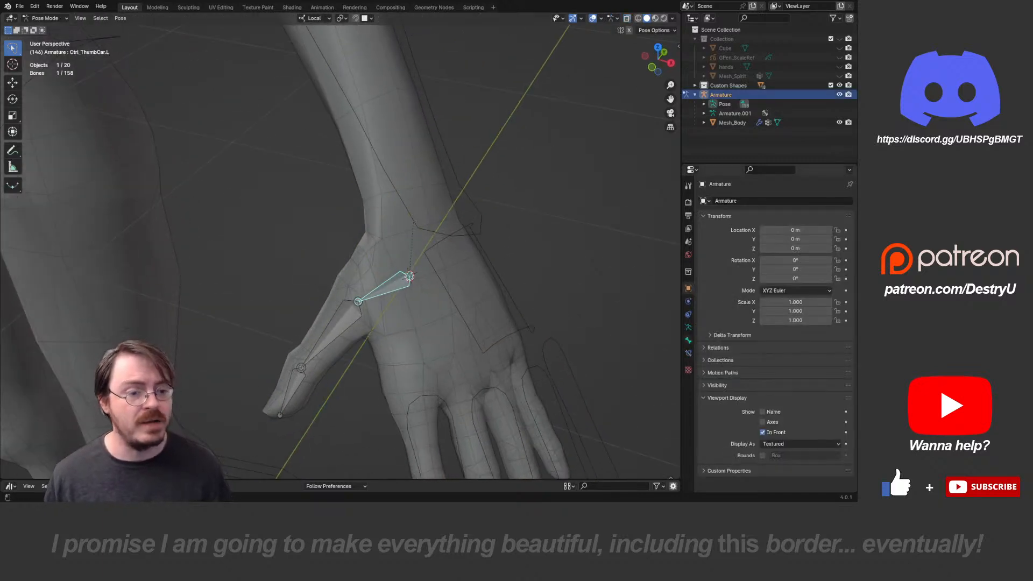
click(688, 341)
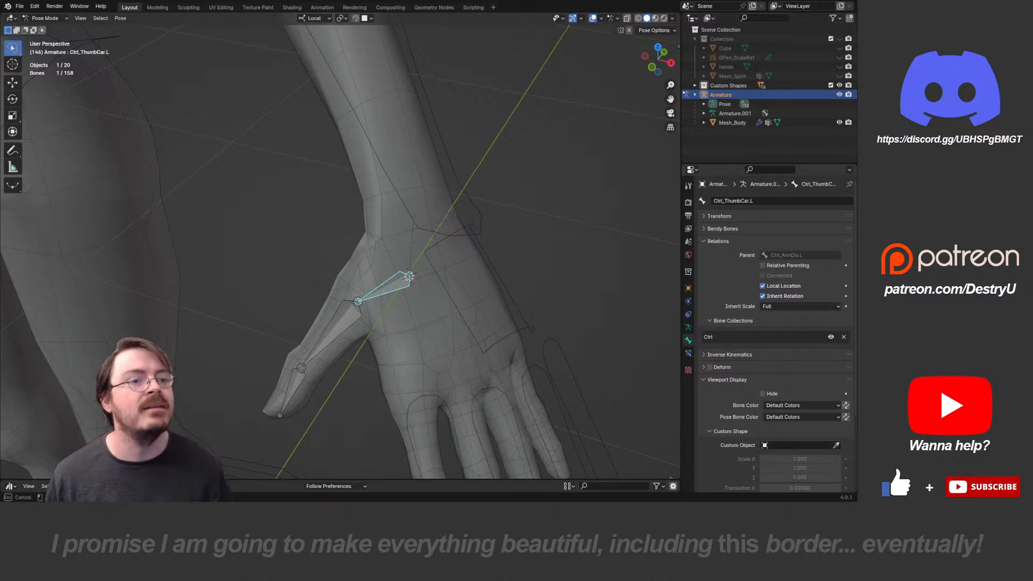
key(Escape)
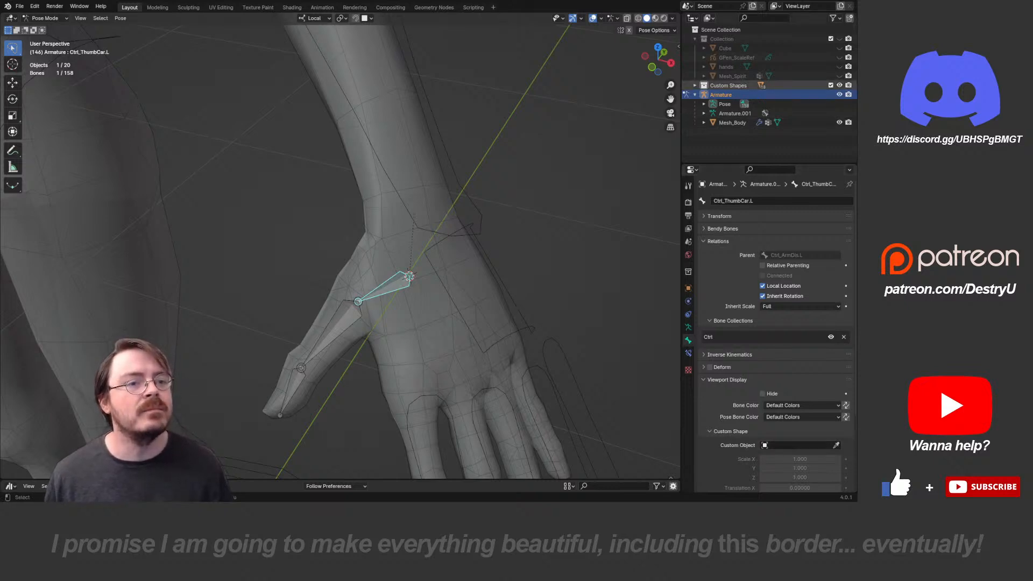
click(695, 85)
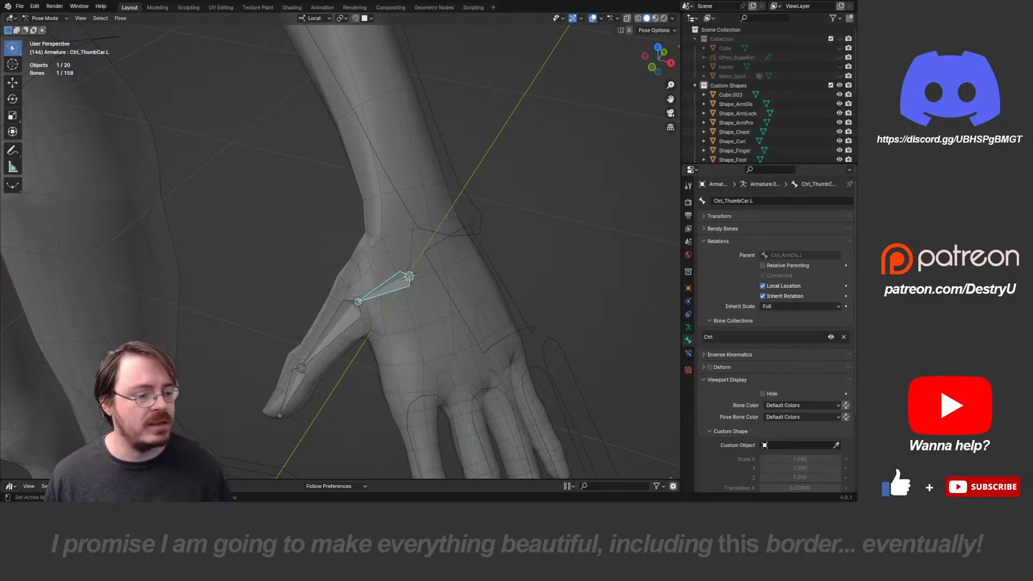
click(735, 95)
scroll(340, 251, down, 4)
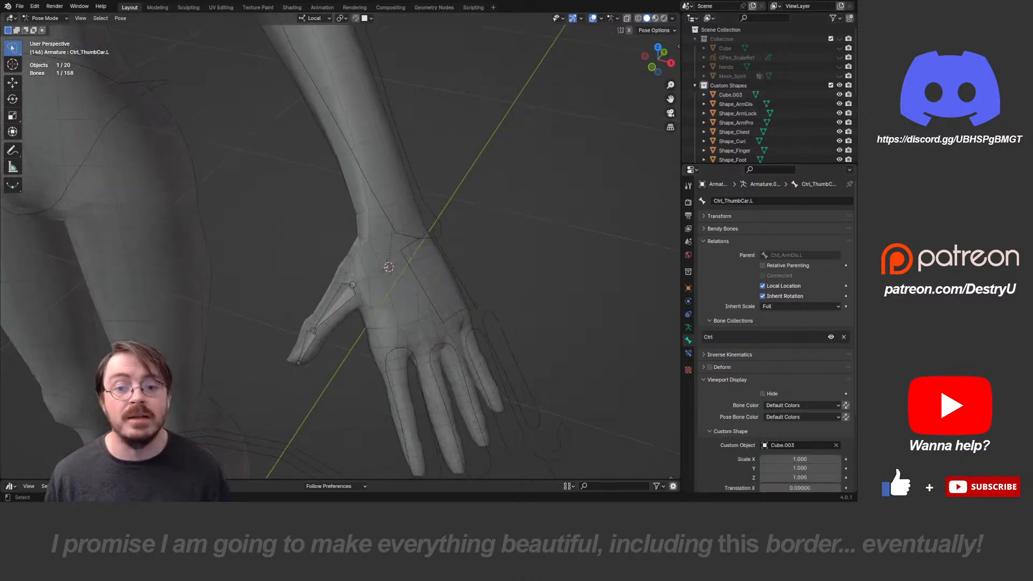
scroll(775, 333, down, 5)
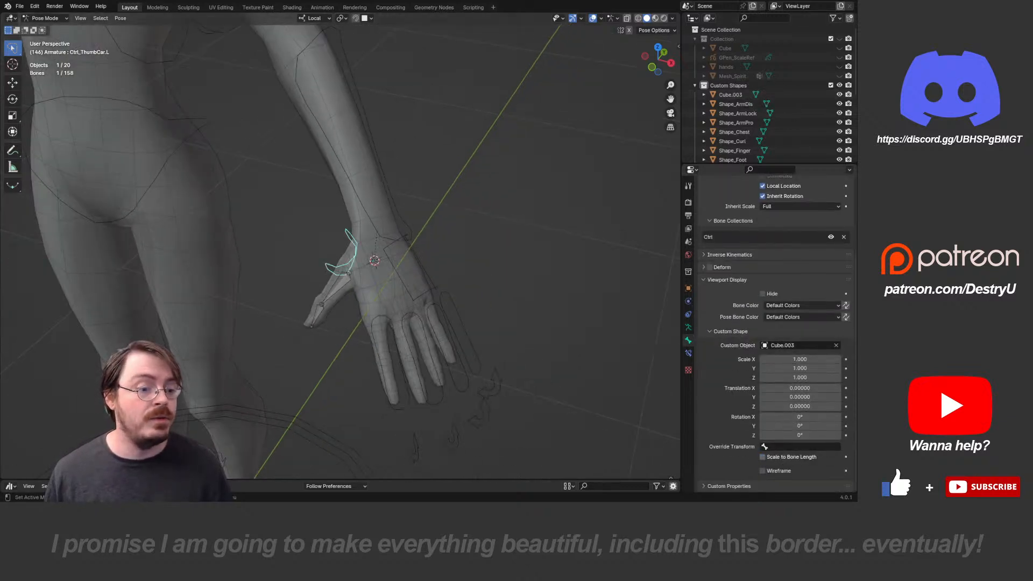
- Set Shape_HandCurve as the custom shape object of the right hand's curve control bone, Ctrl_HandCurve.R
shift+middle_drag(323, 258, 581, 243)
shift+middle_drag(345, 301, 321, 121)
click(292, 306)
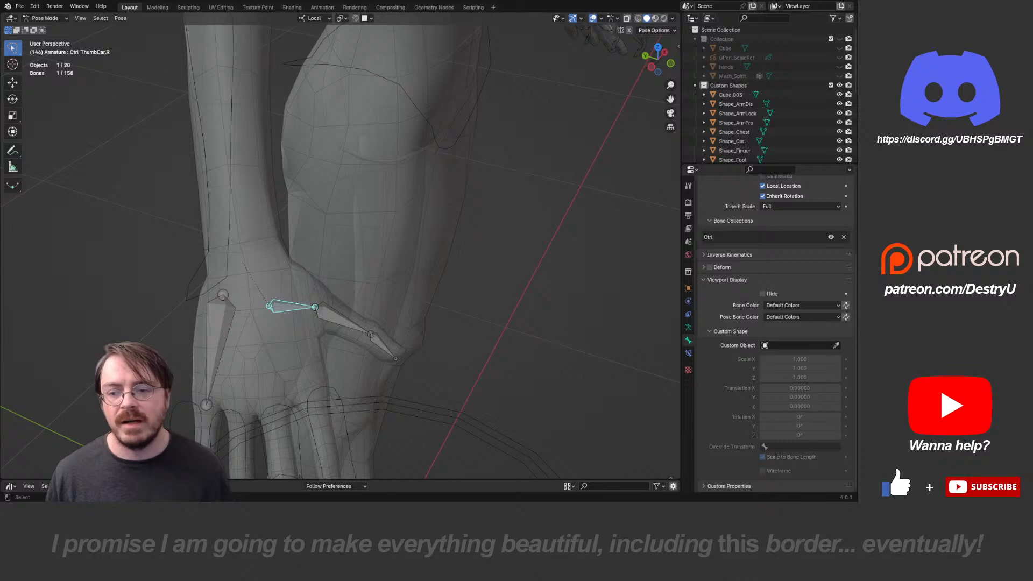
click(224, 293)
mouse_move(732, 141)
mouse_down()
mouse_move(762, 126)
mouse_move(741, 141)
mouse_up()
scroll(741, 159, down, 2)
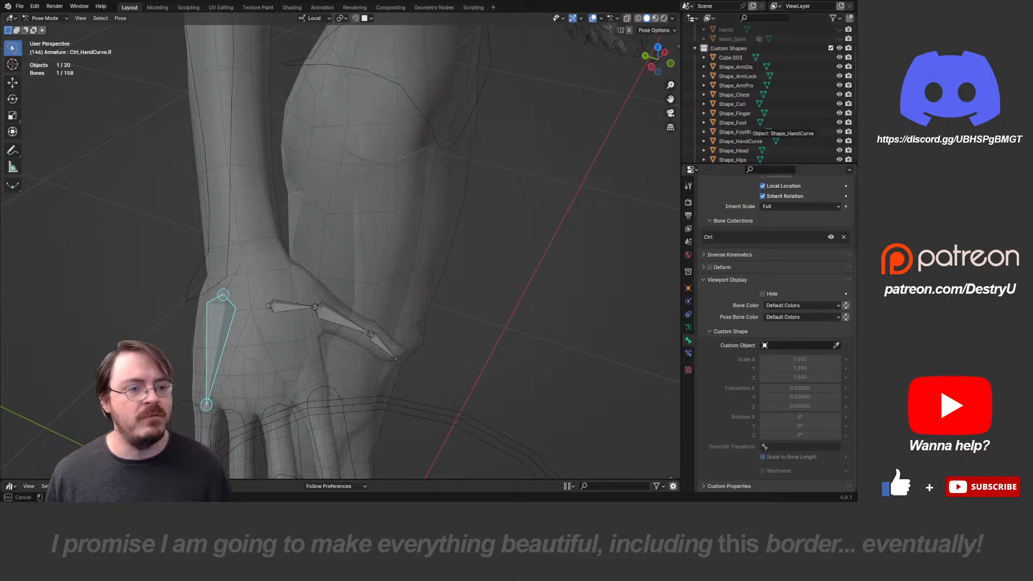
click(740, 141)
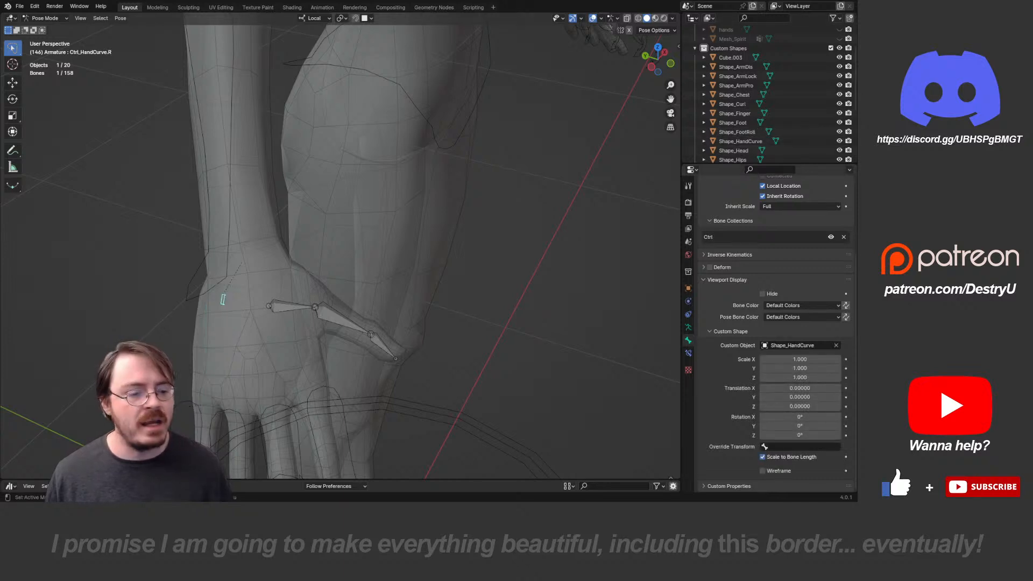
- Turn off Scale to Bone Length for the right hand curve shape, mirror it with Scale X -1, and deselect the bone
click(763, 457)
click(800, 359)
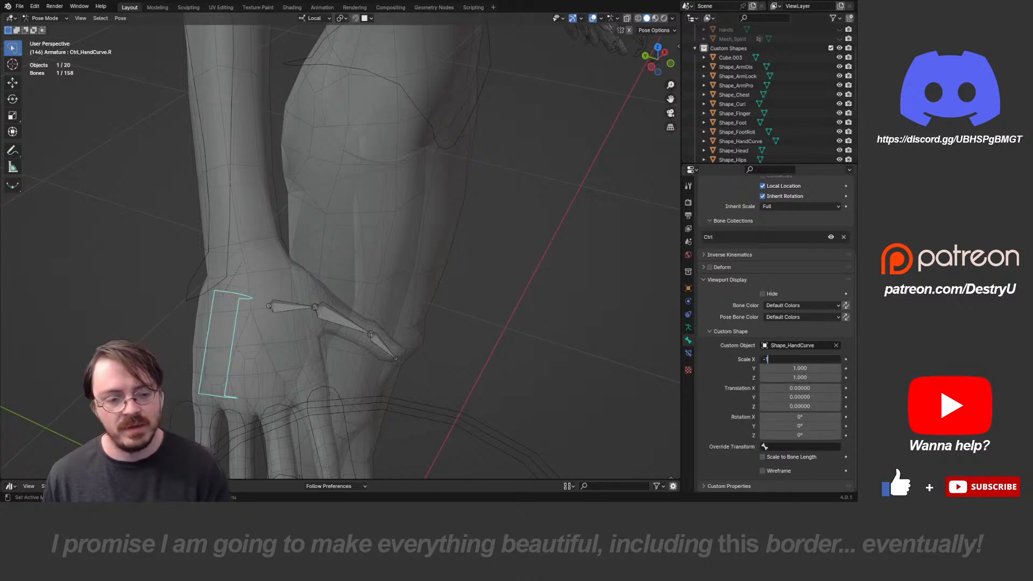
text(-1)
key(Return)
key(alt+a)
- Examine the custom control shapes on both hands from several sides of the character
shift+middle_drag(377, 216, 247, 366)
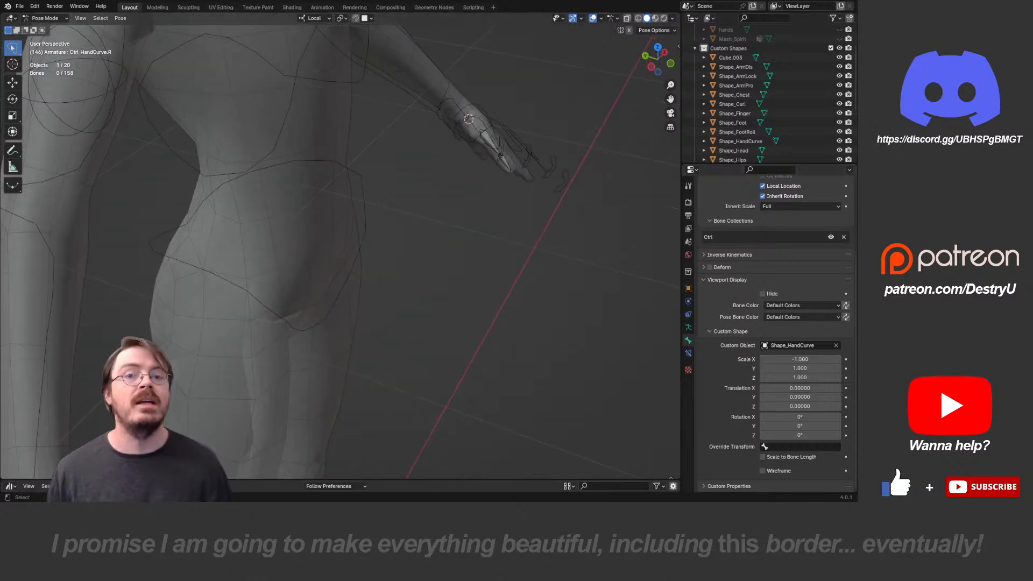
scroll(334, 258, down, 4)
middle_drag(409, 258, 215, 264)
shift+middle_drag(344, 377, 323, 247)
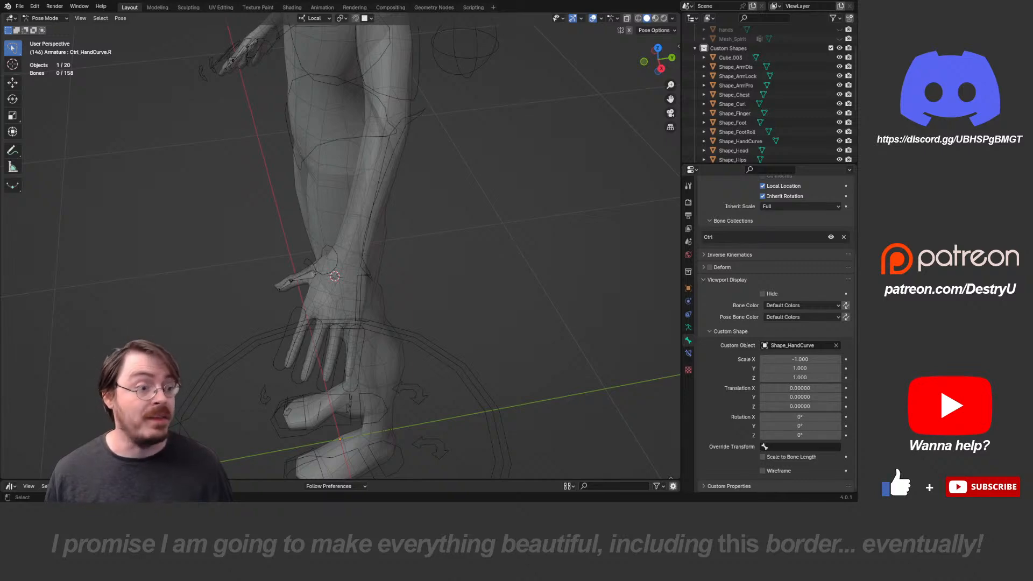
middle_drag(333, 269, 388, 248)
scroll(334, 275, up, 5)
middle_drag(345, 259, 447, 242)
scroll(344, 253, down, 4)
scroll(376, 248, down, 4)
middle_drag(344, 253, 430, 258)
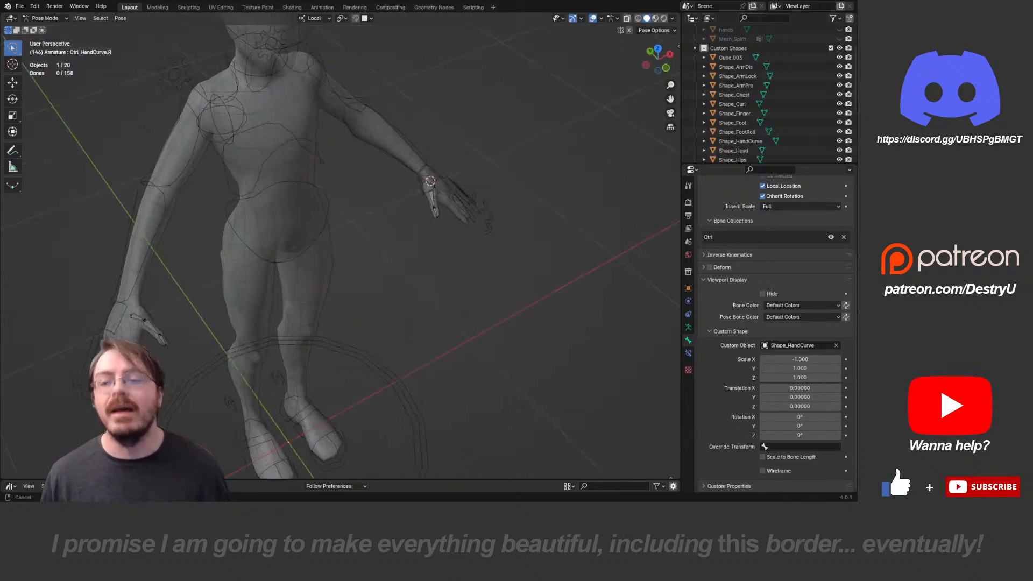
- Assign Cube.003 as the custom shape of Ctrl_ThumbCar.R, with Scale to Bone Length off and Scale X -1
shift+middle_drag(280, 291, 403, 237)
scroll(377, 248, up, 4)
click(218, 266)
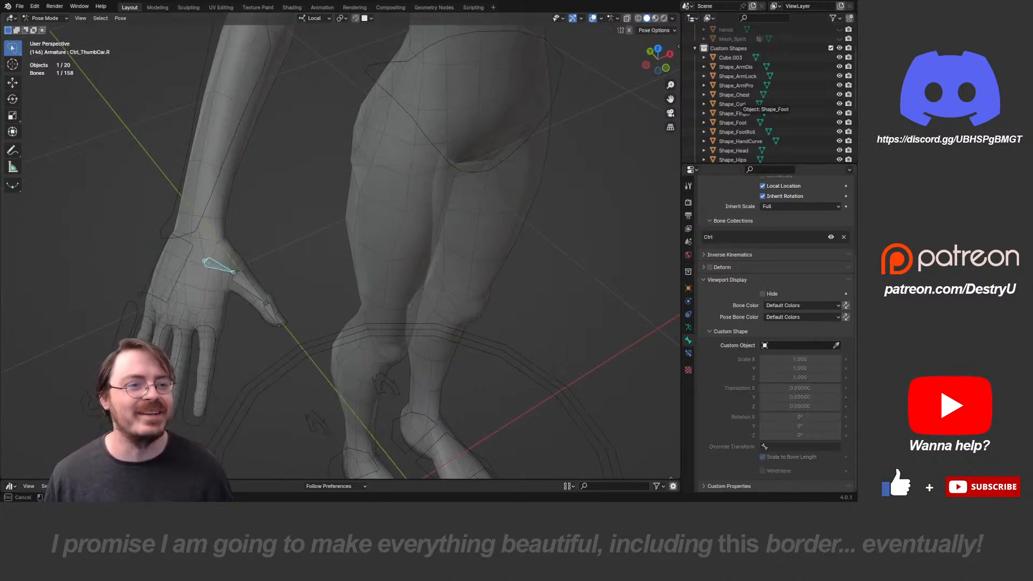
click(731, 56)
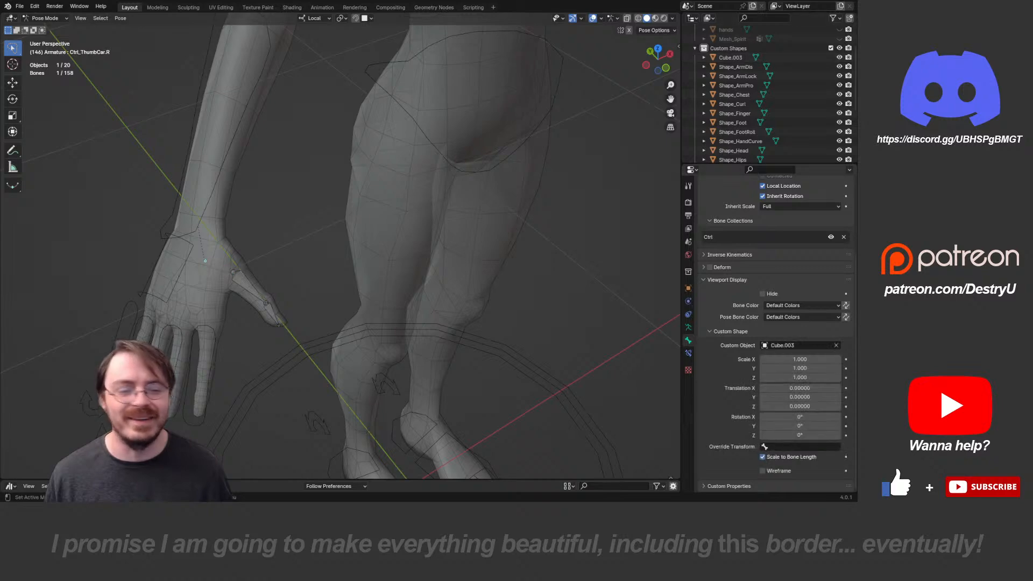
click(762, 457)
click(800, 360)
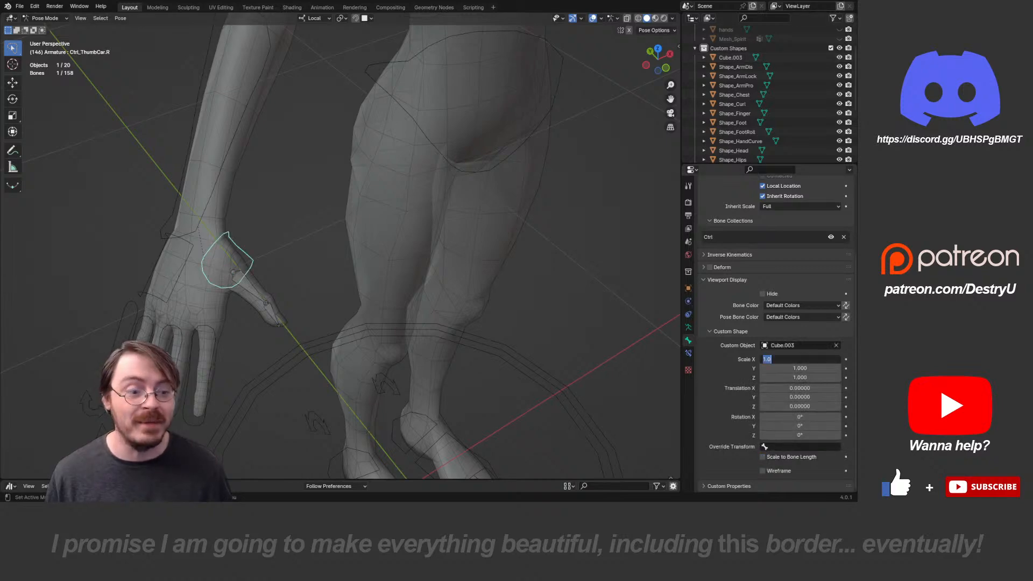
text(-1)
key(Return)
scroll(377, 243, down, 6)
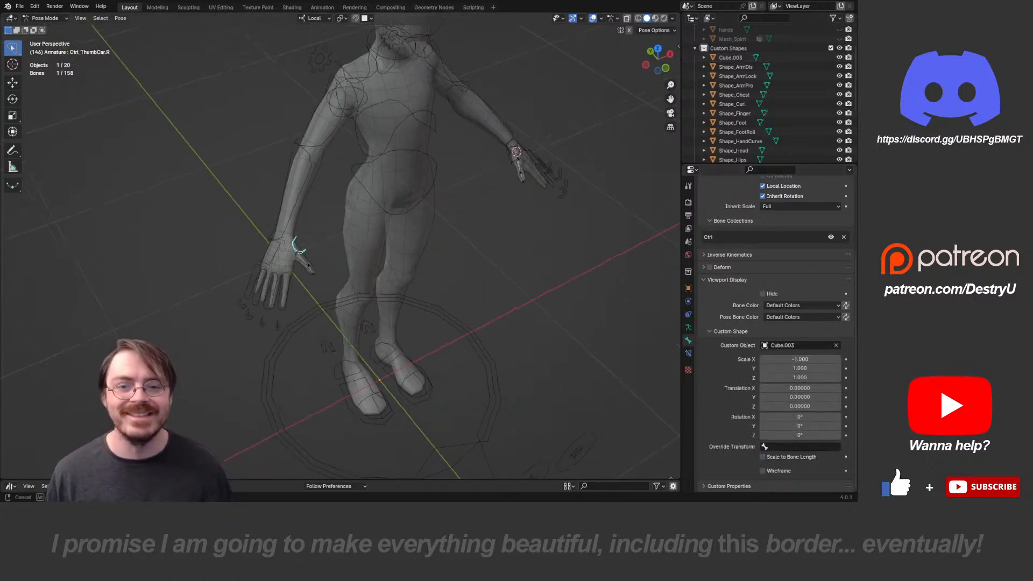
middle_drag(409, 253, 307, 231)
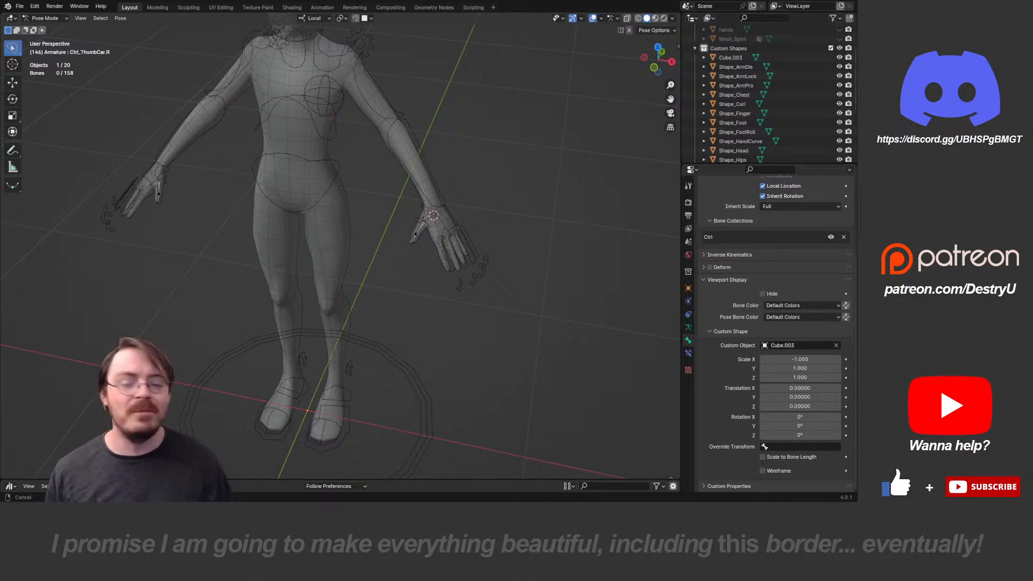
- Select the left thumb bone Ctrl_ThumbPro.L and examine it up close along with the surrounding hand controls
scroll(345, 215, up, 6)
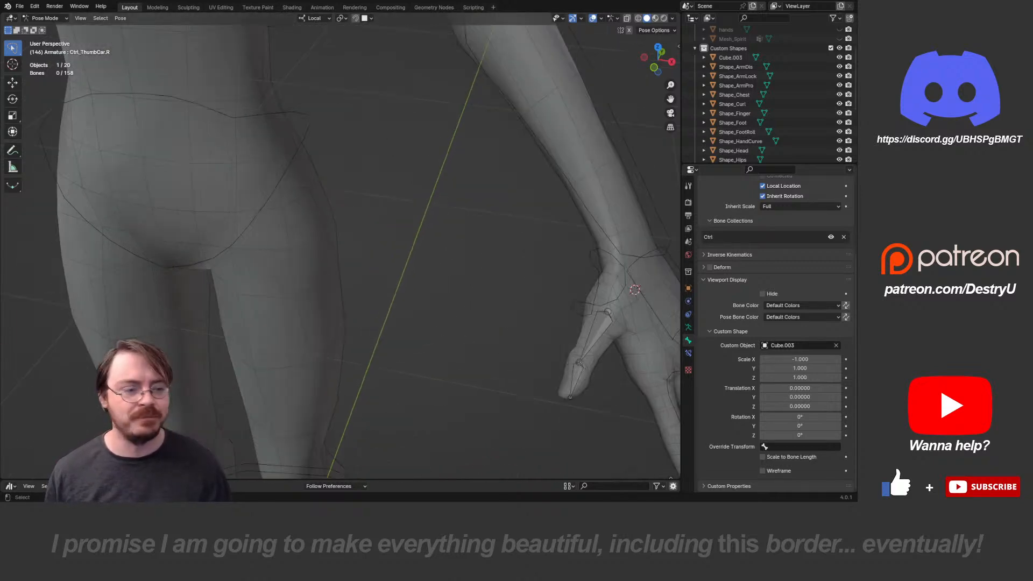
scroll(345, 215, down, 6)
click(410, 270)
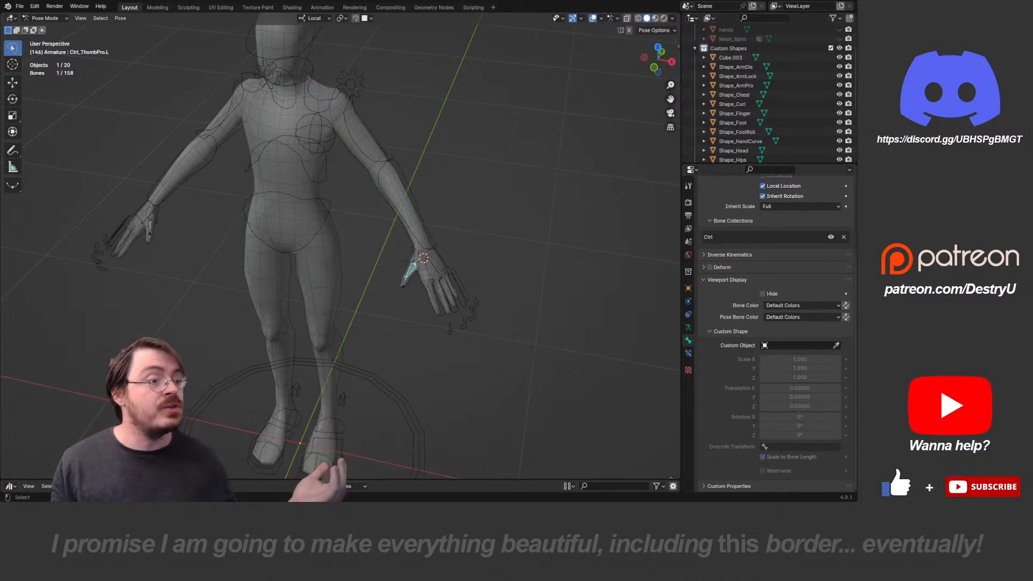
key(KP_Decimal)
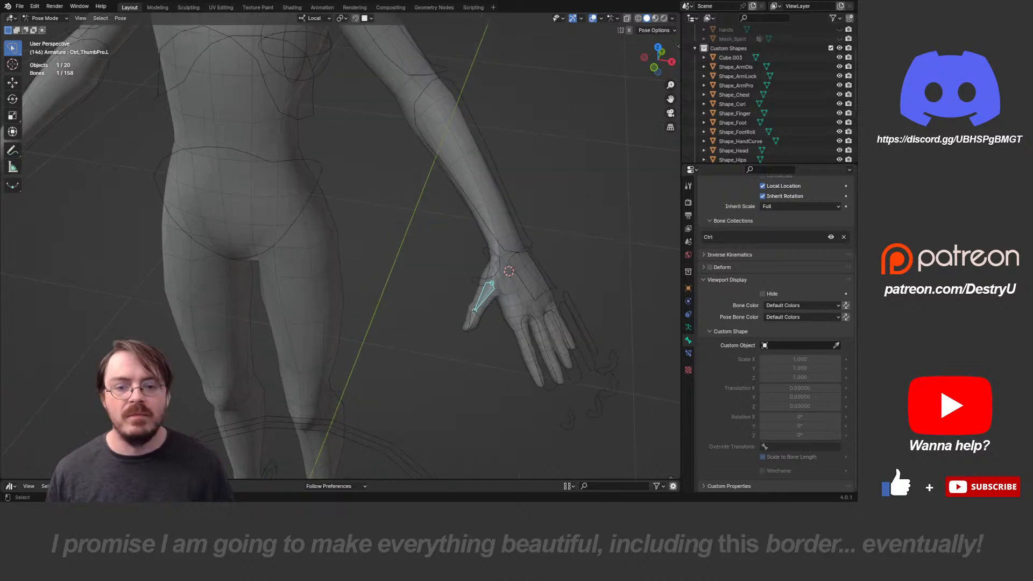
scroll(341, 246, up, 5)
shift+middle_drag(341, 246, 359, 257)
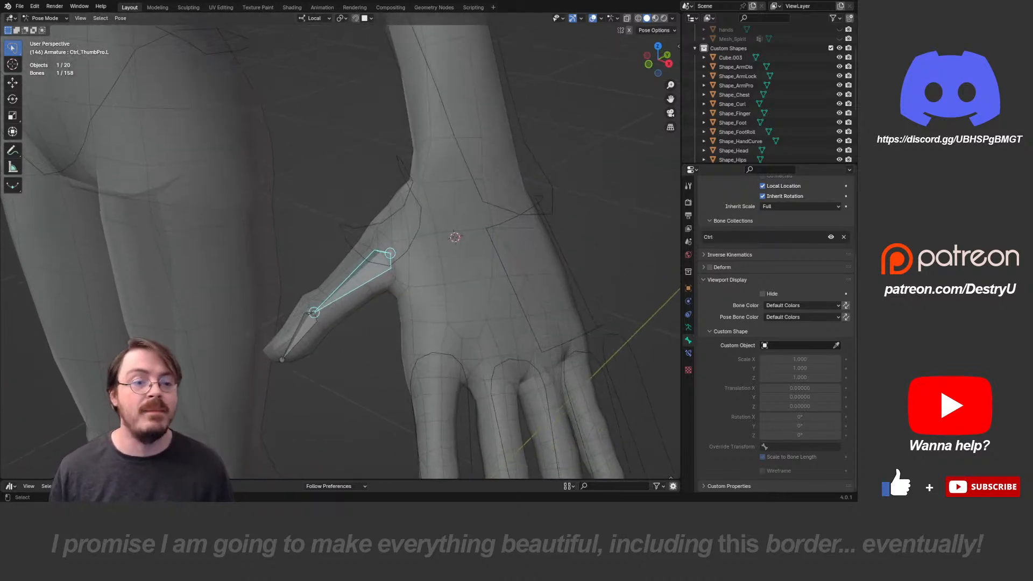
scroll(360, 257, down, 5)
scroll(360, 257, down, 3)
- Switch to orthographic projection and examine the character and left thumb bone in front view
key(KP_5)
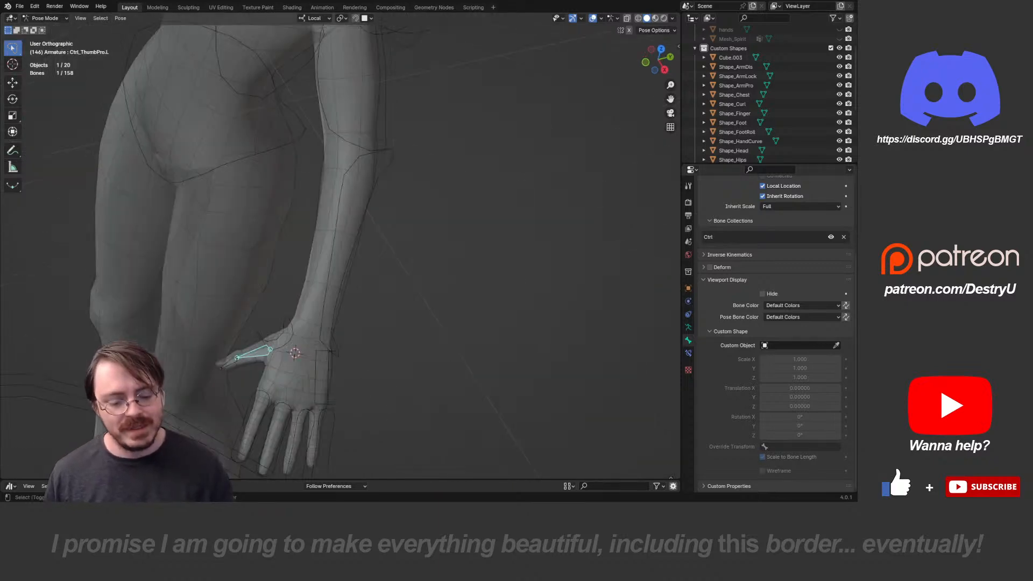
middle_drag(360, 257, 323, 409)
shift+middle_drag(54, 204, 342, 296)
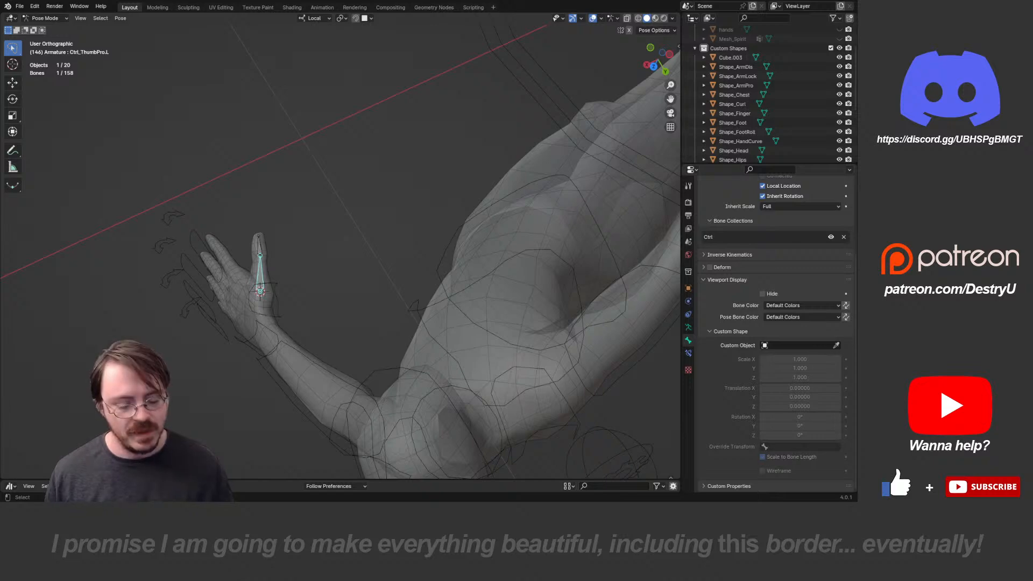
key(KP_1)
scroll(340, 247, down, 5)
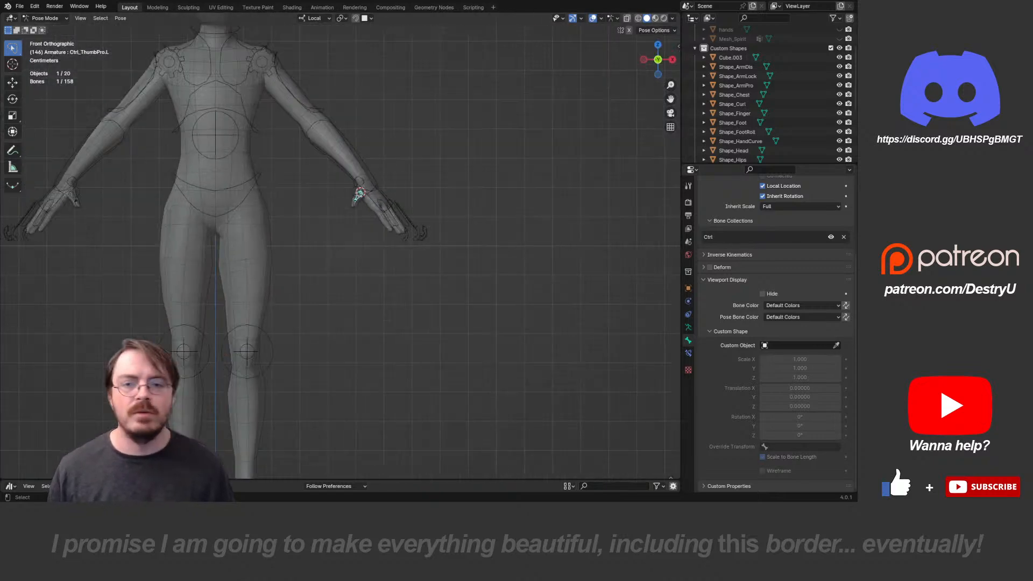
scroll(340, 246, up, 2)
scroll(340, 246, down, 4)
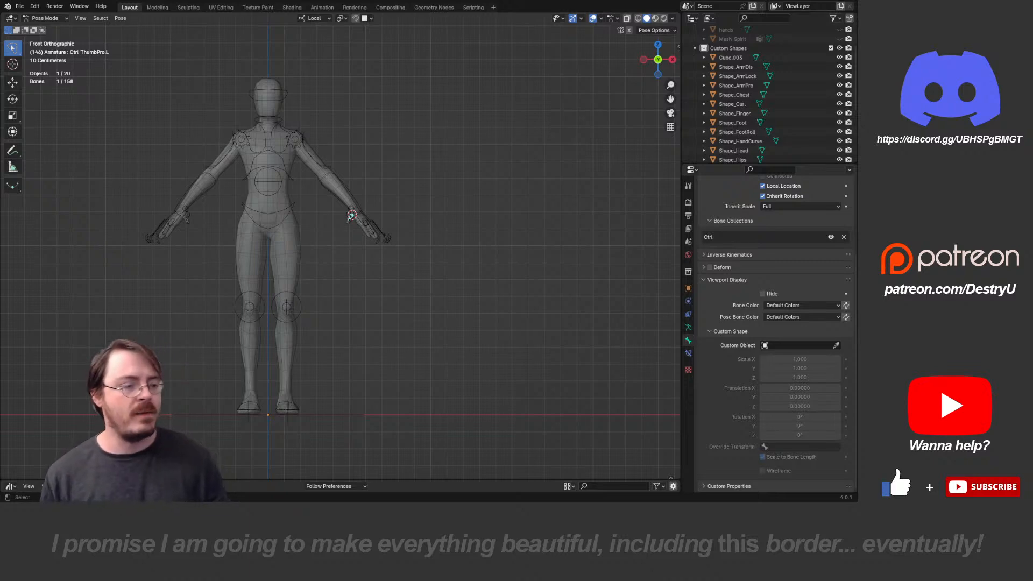
scroll(356, 202, up, 2)
scroll(357, 202, up, 3)
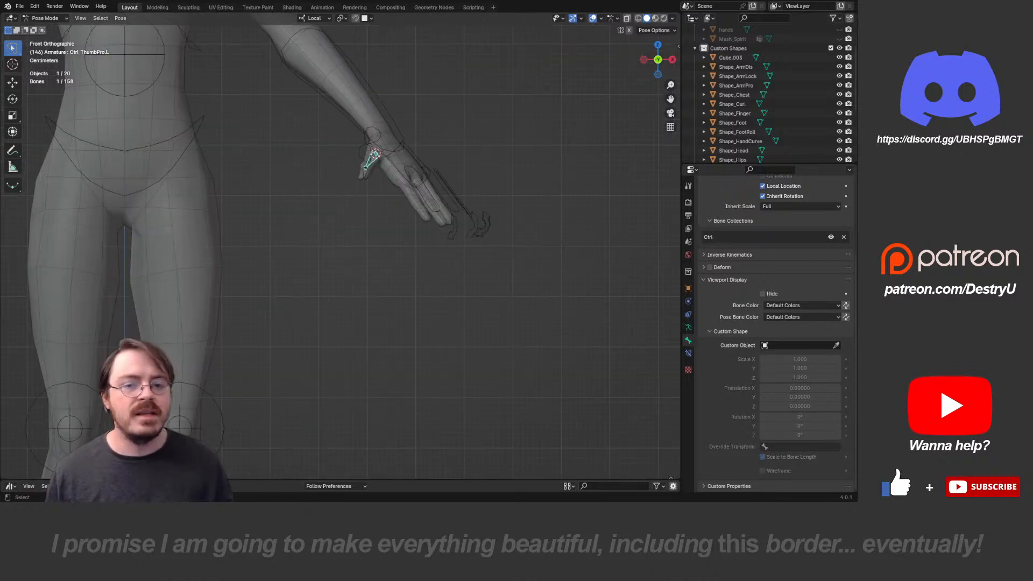
- In Object Mode, add a cube at the left thumb, try scaling it down, and undo the addition
key(ctrl+Tab)
scroll(356, 202, down, 5)
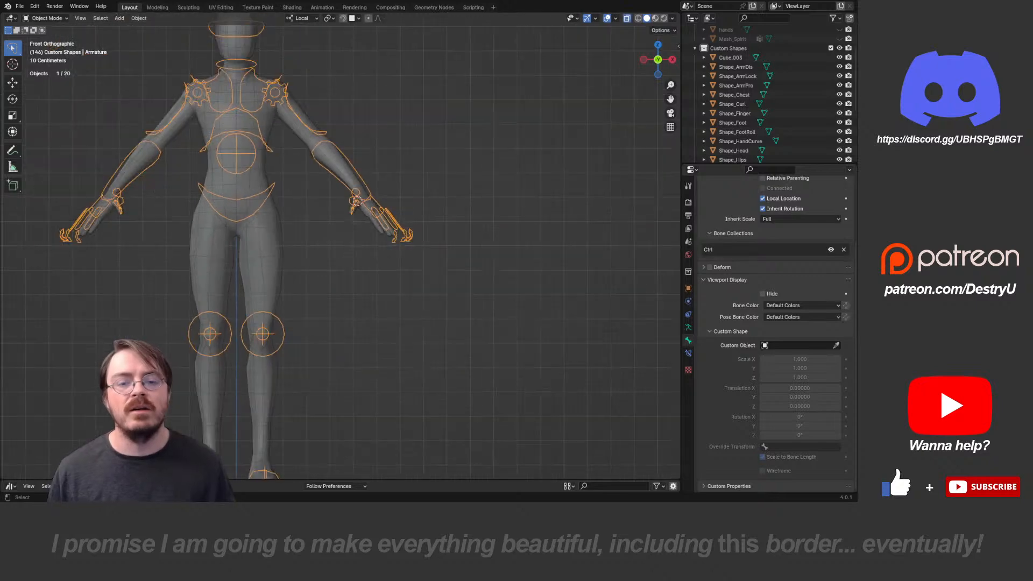
key(shift+a)
mouse_move(377, 252)
click(448, 262)
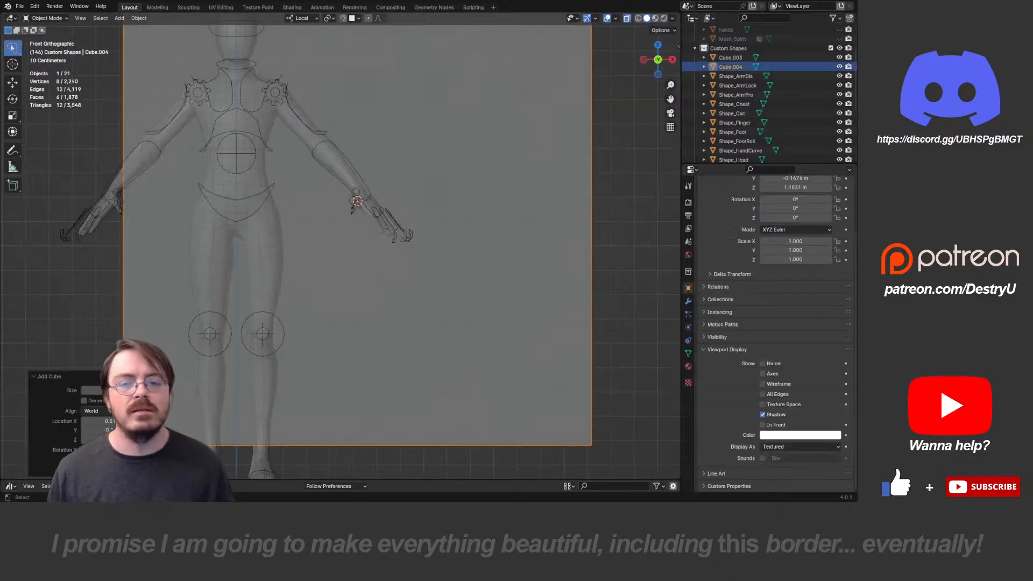
scroll(352, 207, down, 4)
key(s)
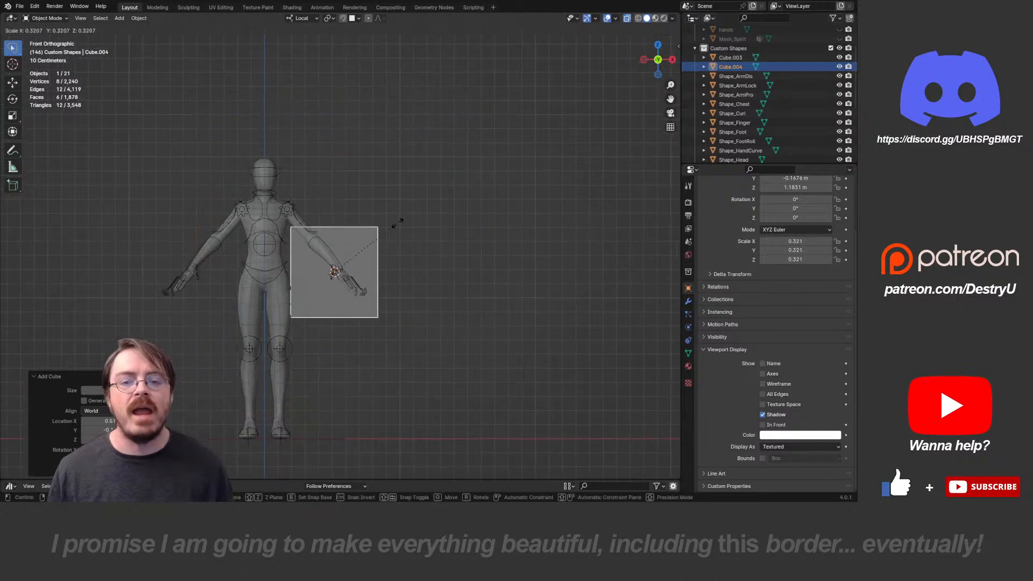
key(Escape)
key(ctrl+z)
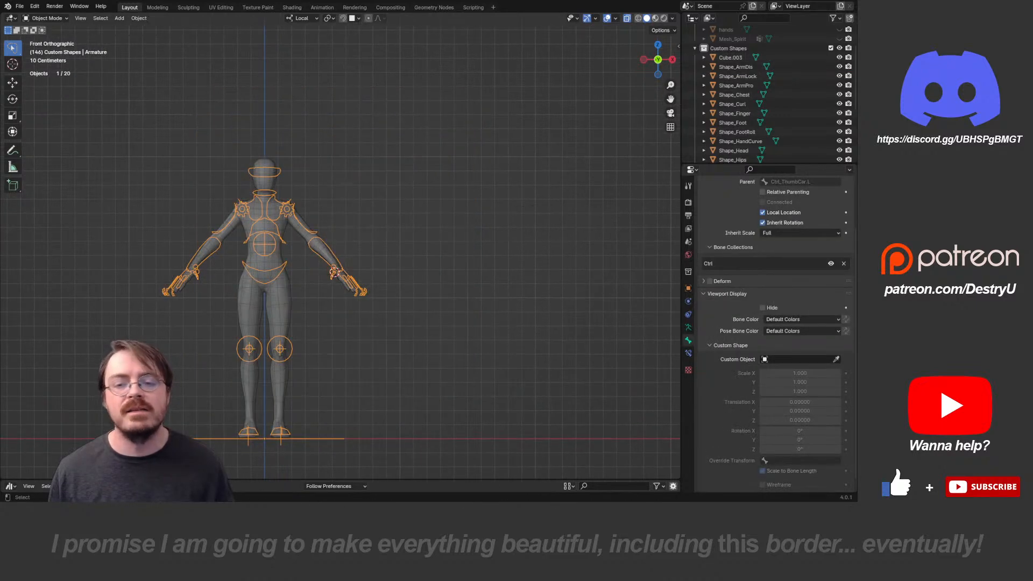
- Try the MatCap and Flat viewport lighting, and return to Studio lighting
click(672, 18)
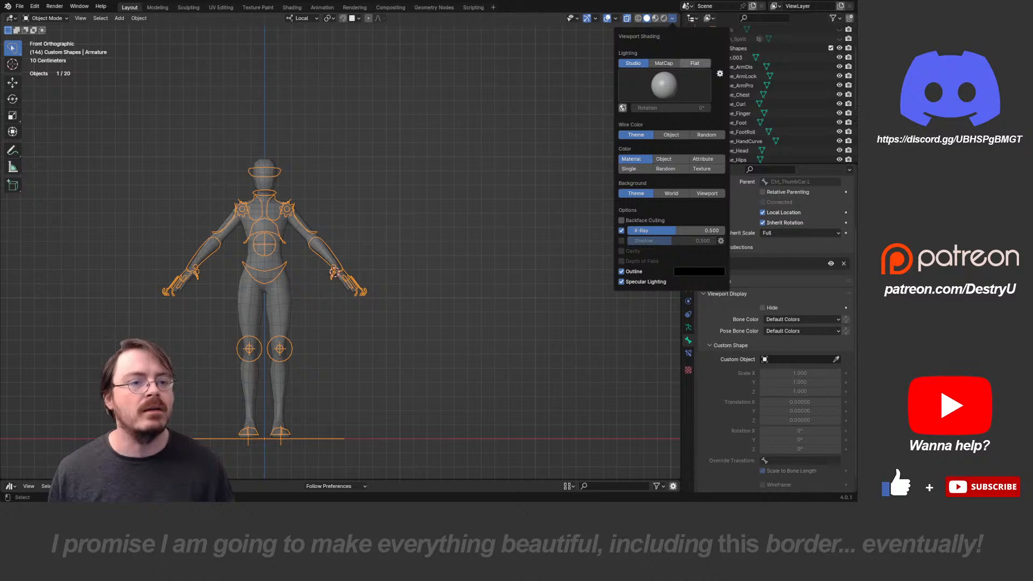
click(664, 63)
click(695, 63)
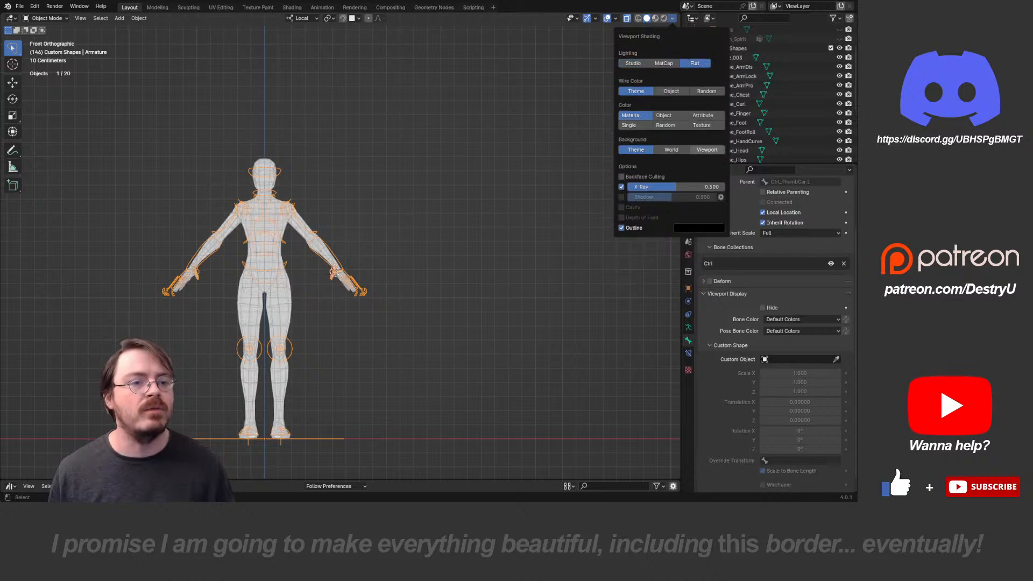
click(633, 63)
- Switch the viewport shading background to Viewport and brighten its colour to a light grey
click(707, 193)
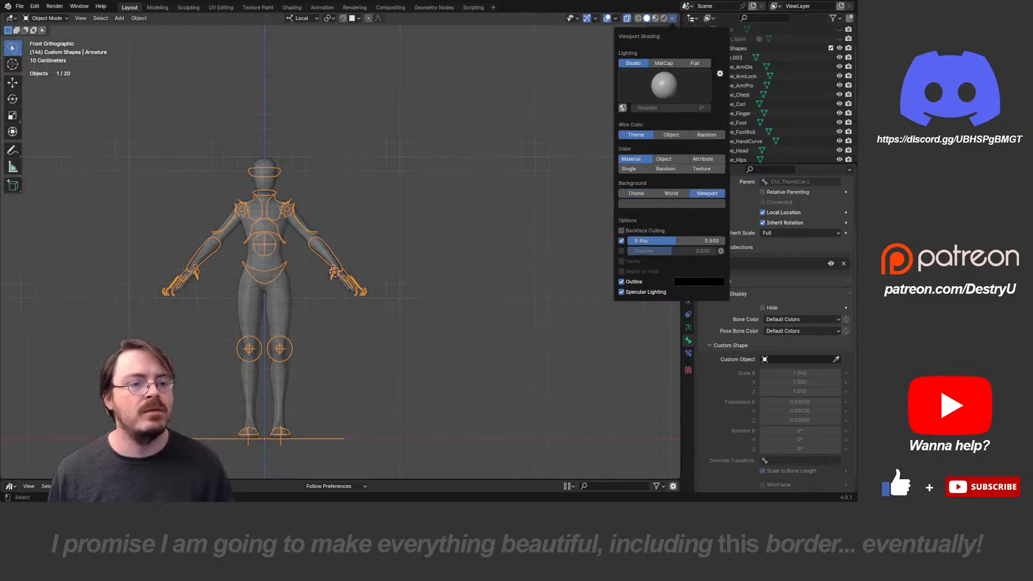
click(672, 204)
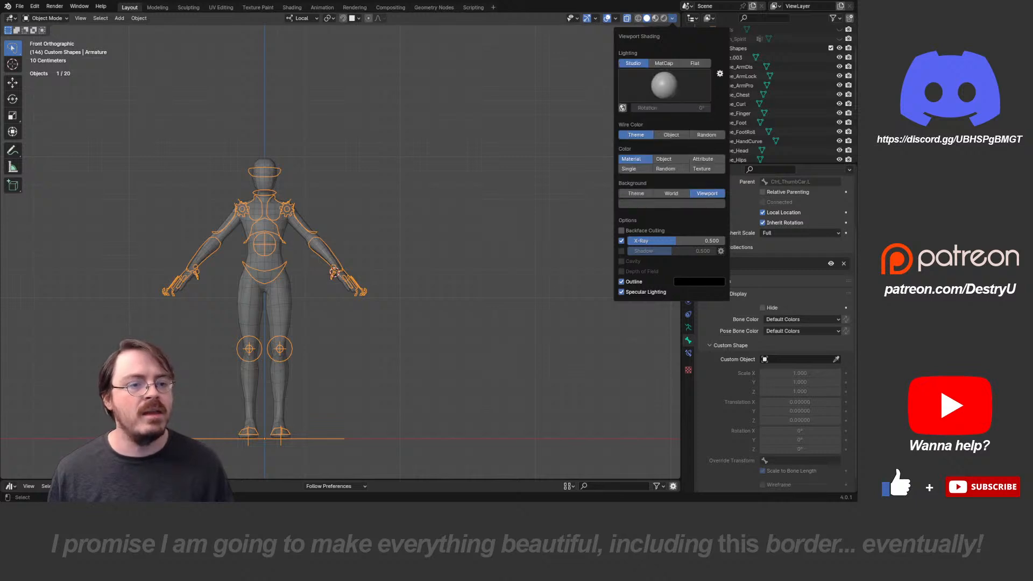
click(672, 204)
drag(709, 125, 708, 88)
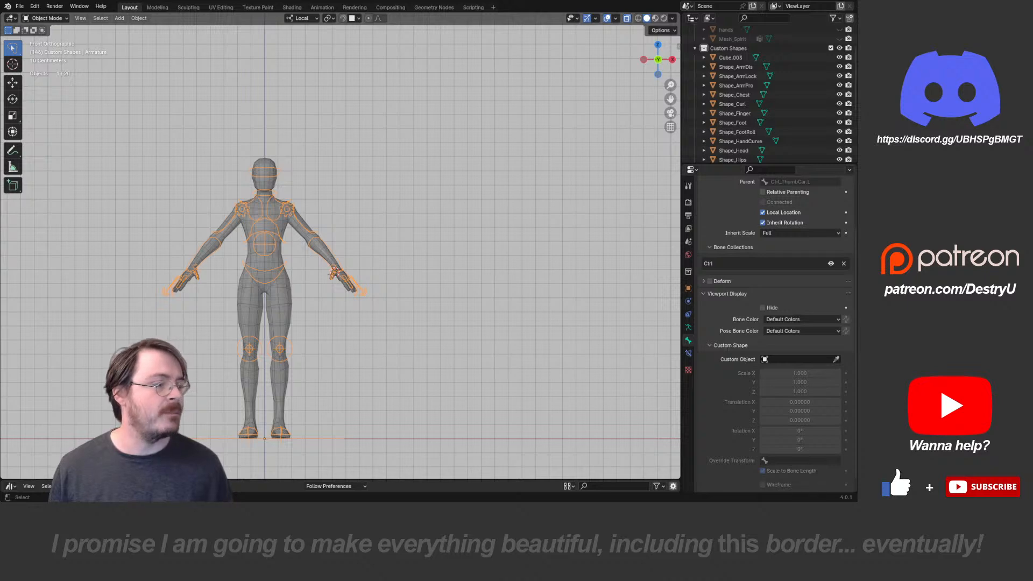
- Return the armature to Pose Mode, view the rig from the front, and darken the viewport background to a dark grey
middle_drag(387, 248, 332, 262)
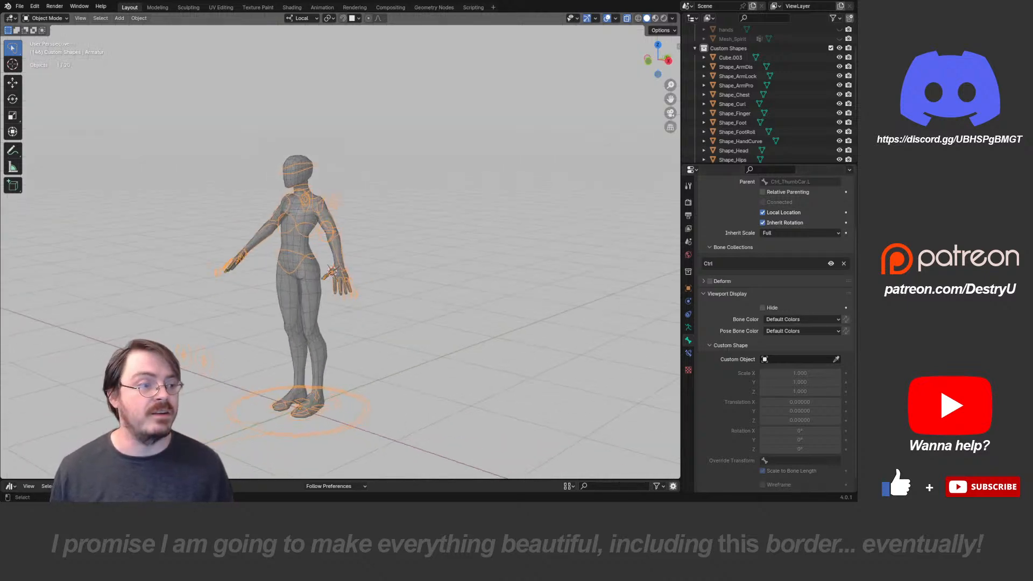
key(ctrl+Tab)
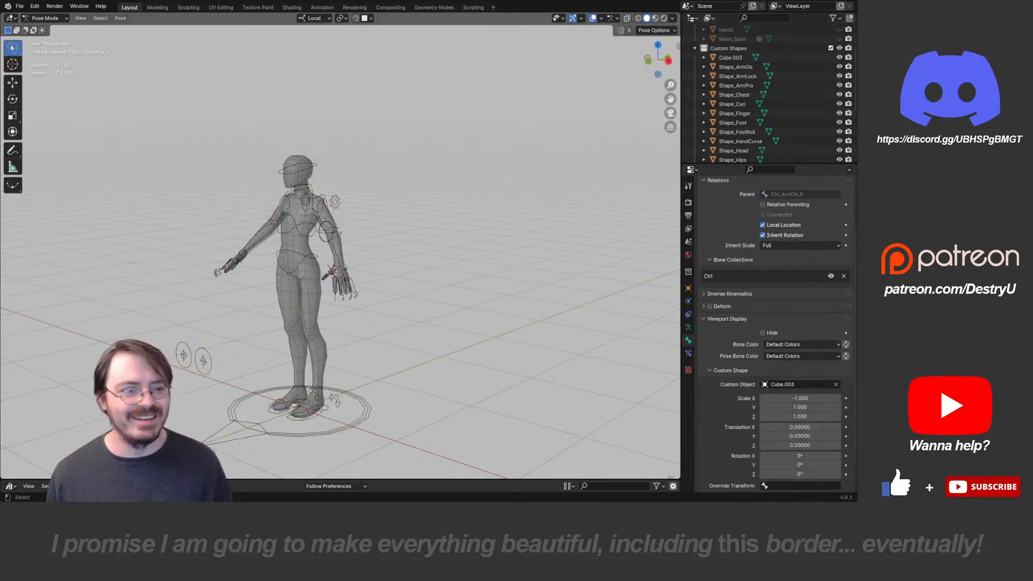
middle_drag(350, 269, 395, 252)
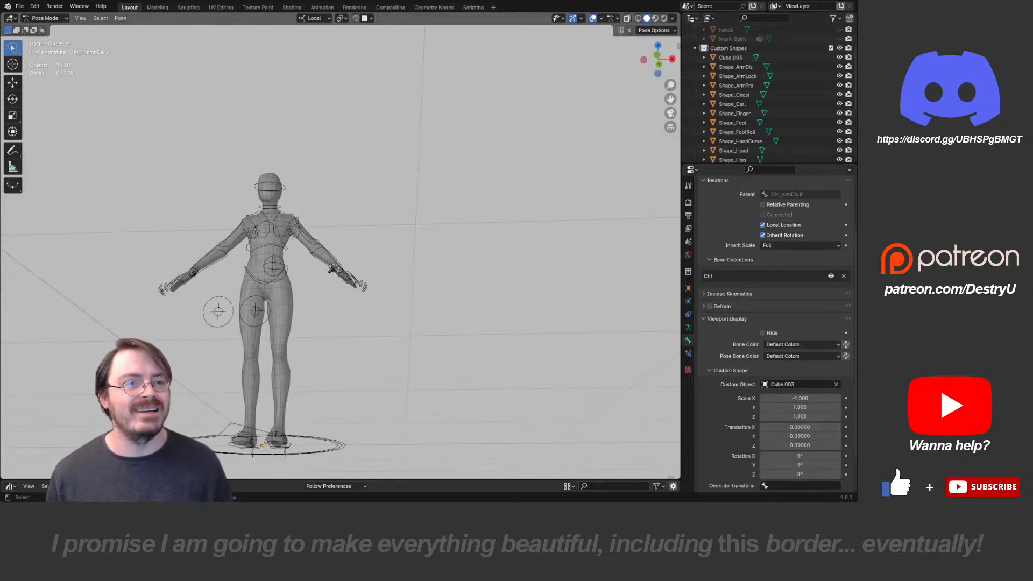
click(673, 18)
click(672, 203)
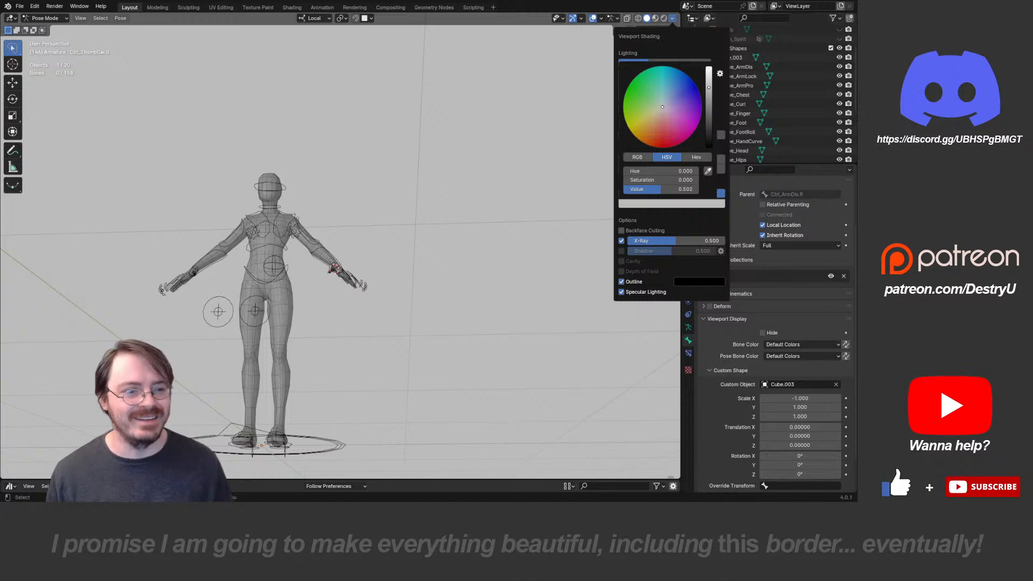
drag(708, 88, 708, 123)
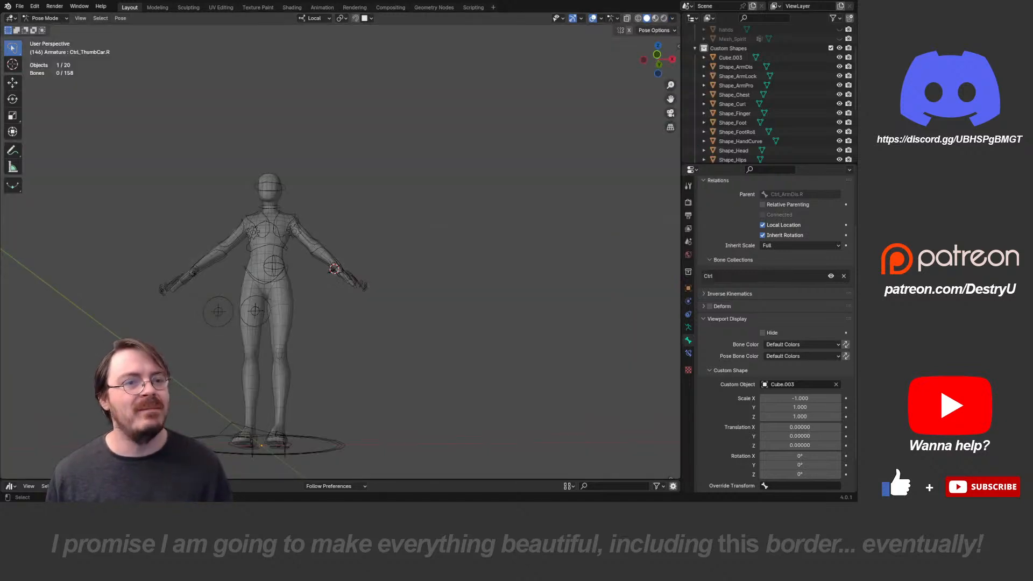
- Darken the viewport background colour to a Value of about 0.021 and check the rig from the front
click(673, 18)
click(672, 204)
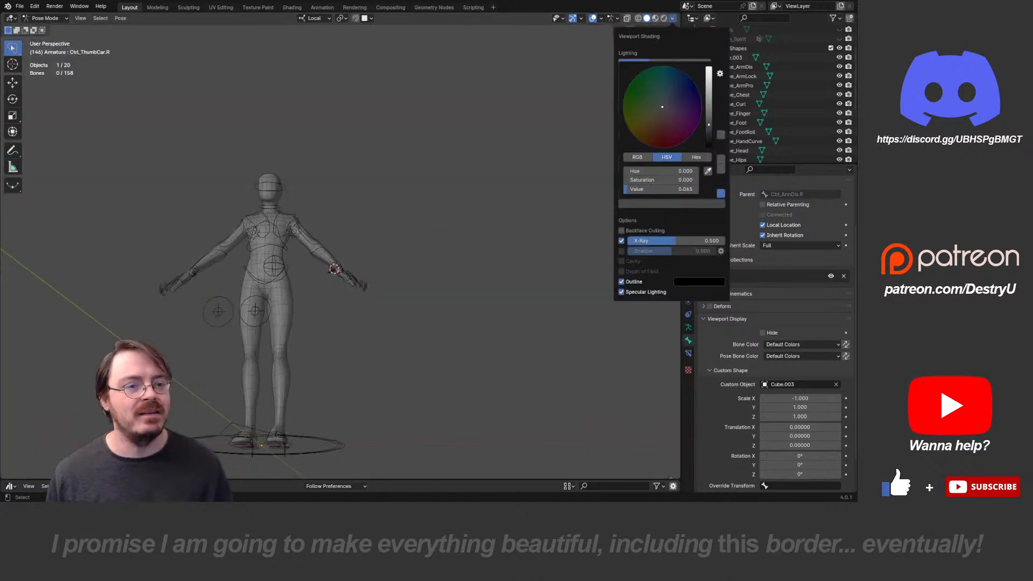
drag(709, 125, 709, 135)
middle_drag(484, 248, 450, 269)
key(KP_1)
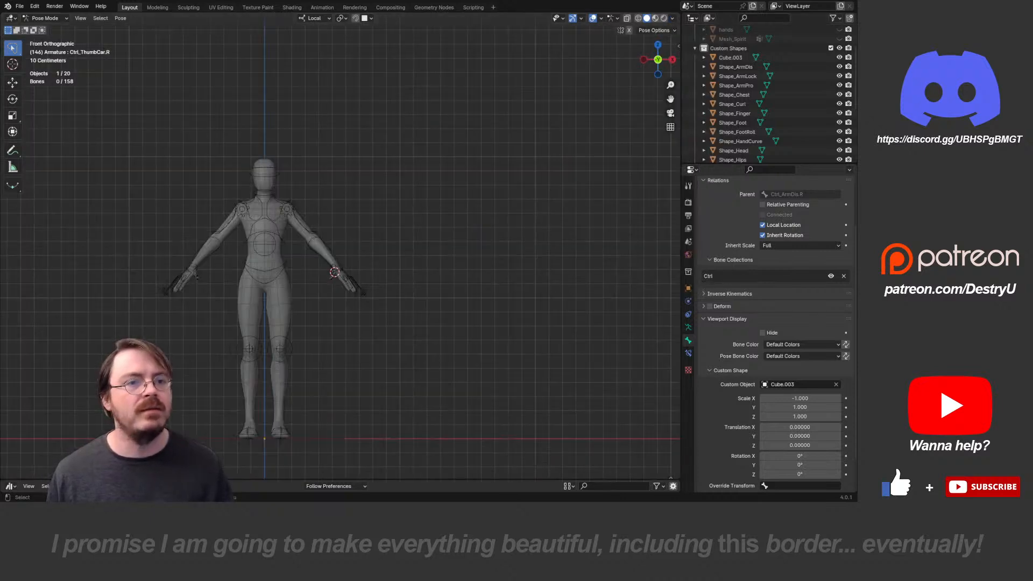
- Try viewport background brightness Values of 0.2, 0.1 and 0.075 against the rig's control shapes
click(672, 19)
click(672, 203)
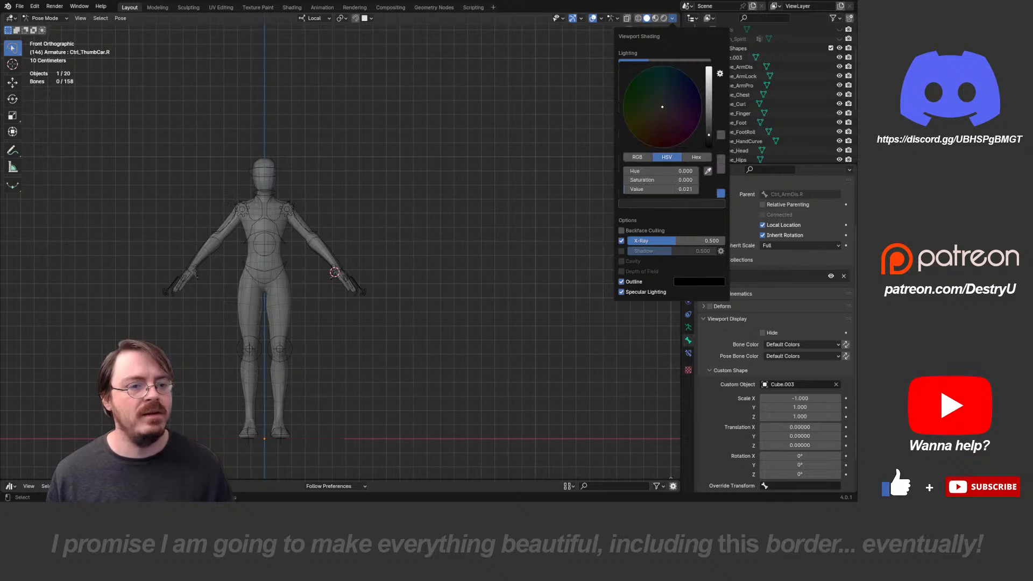
double_click(661, 189)
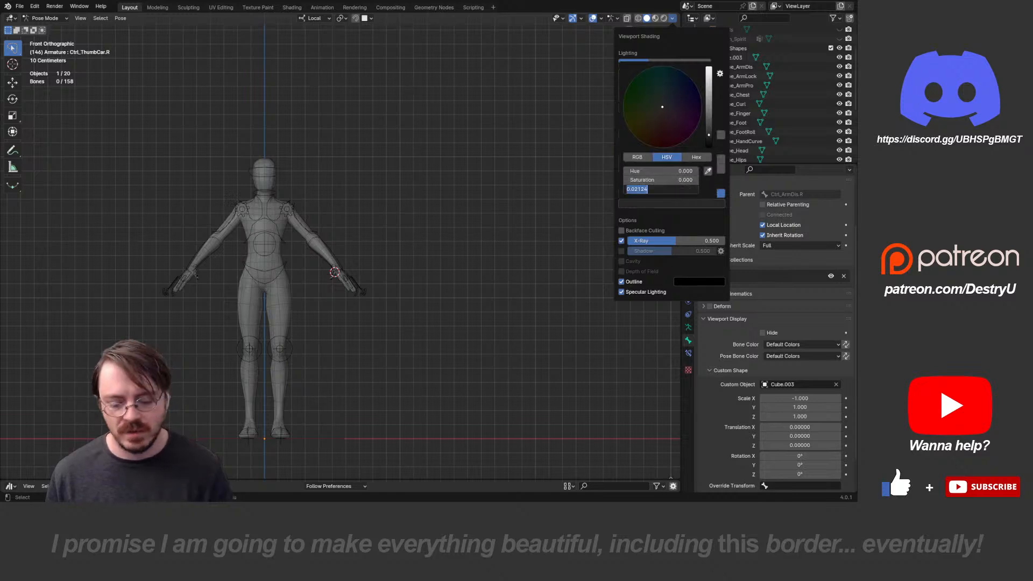
text(0.2)
key(Return)
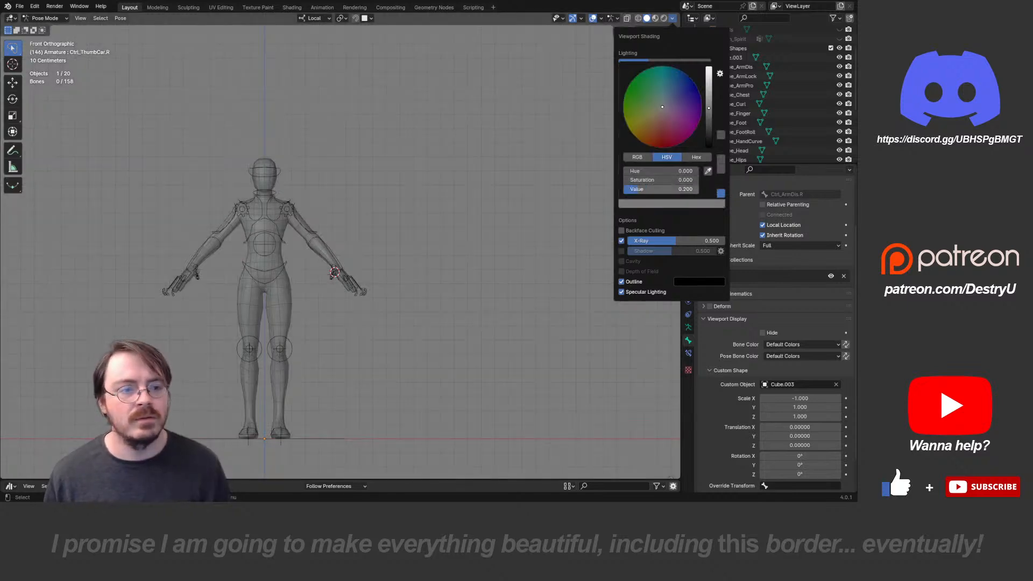
double_click(661, 189)
text(0.1)
key(Return)
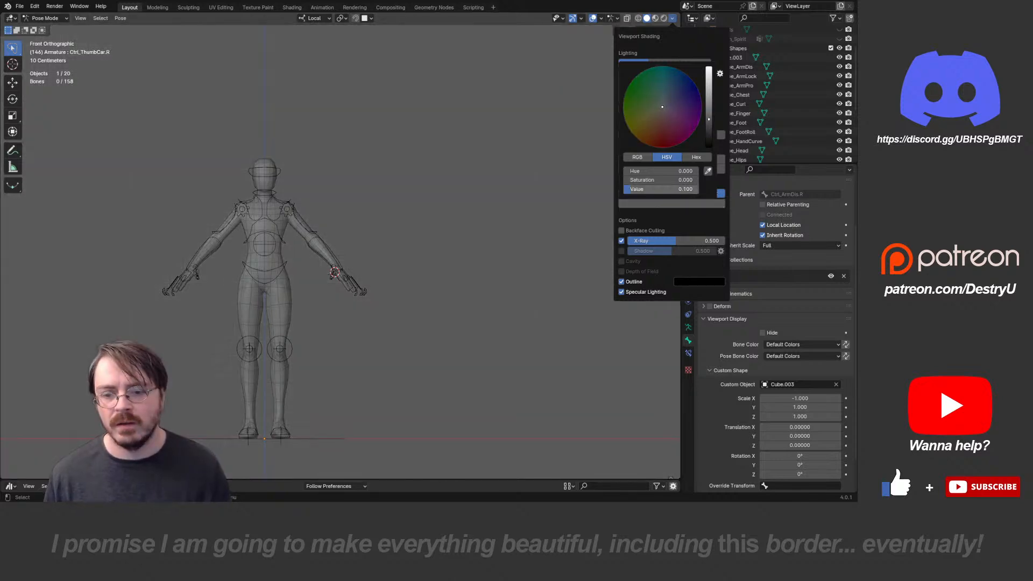
double_click(661, 189)
text(.0)
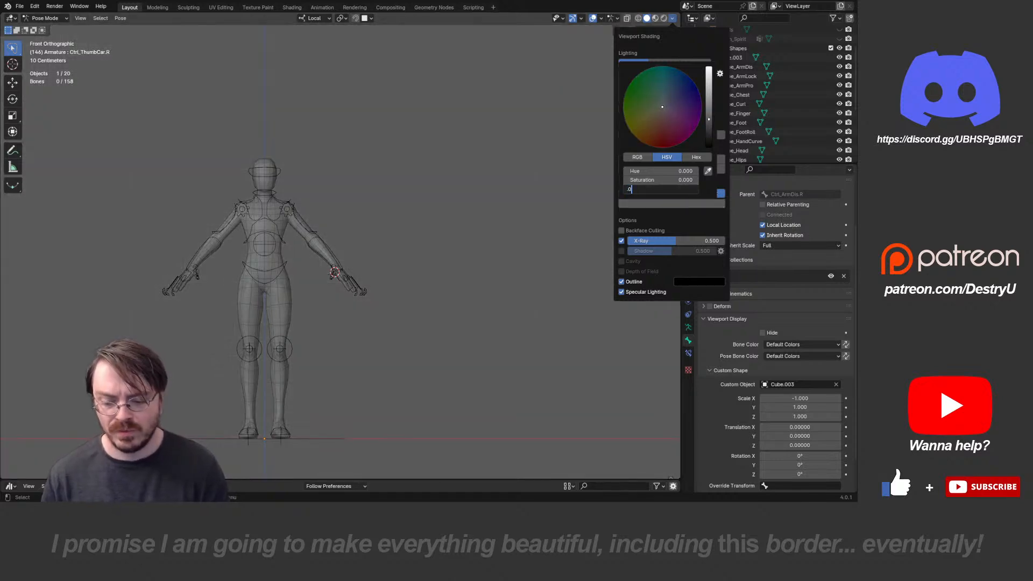
text(75)
key(Return)
mouse_move(516, 215)
middle_down()
mouse_move(458, 253)
mouse_move(404, 261)
middle_up()
- Switch the viewport shading background back to Theme
click(673, 18)
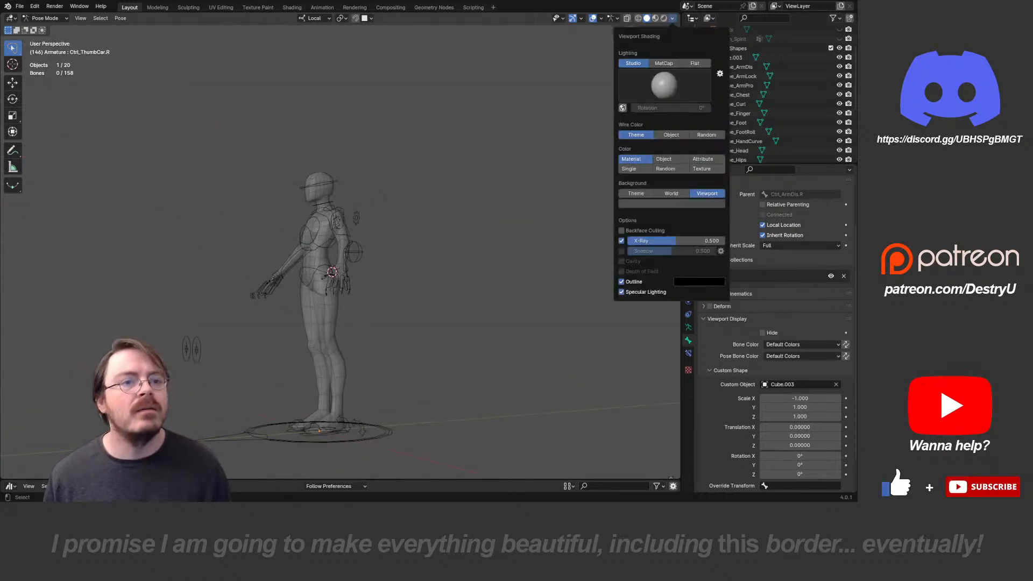
click(636, 193)
mouse_move(484, 243)
middle_down()
mouse_move(463, 253)
mouse_move(527, 221)
middle_up()
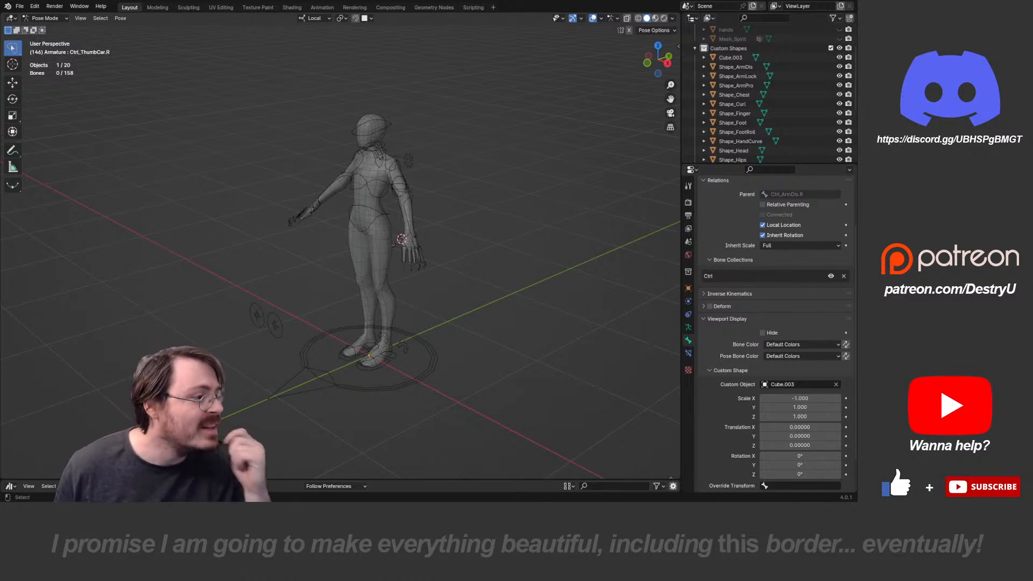
- Rename the thumb control shape object Cube.003 as Shape_ThumbCar in the Custom Shapes collection
scroll(340, 247, up, 3)
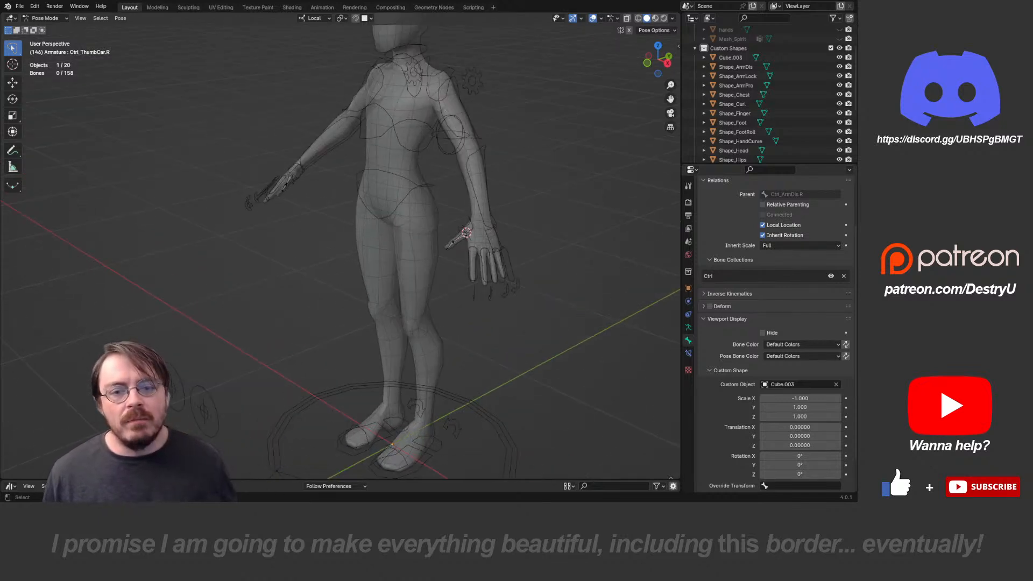
middle_drag(340, 248, 318, 254)
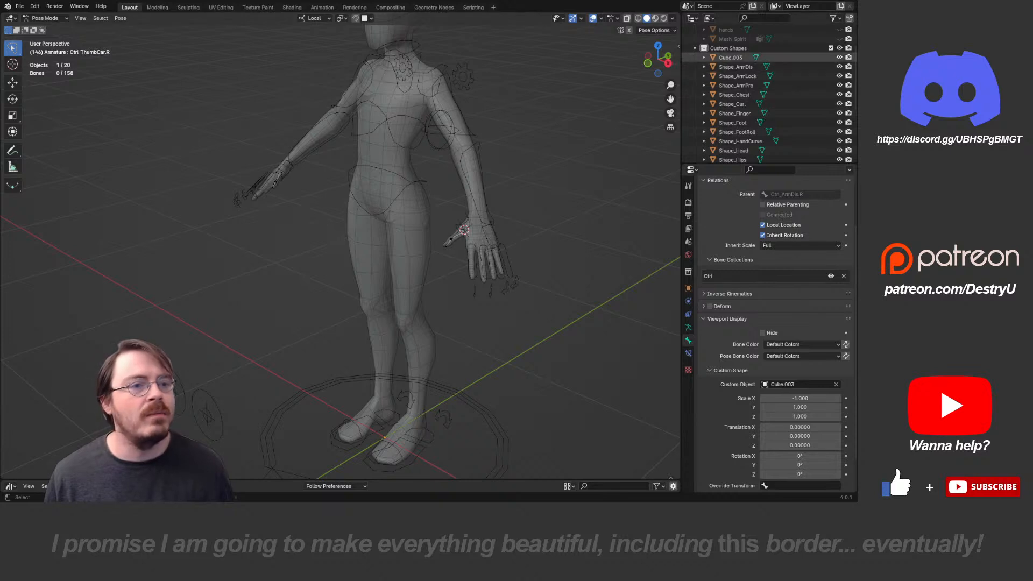
click(731, 57)
key(Tab)
click(482, 291)
shift+middle_drag(481, 291, 425, 307)
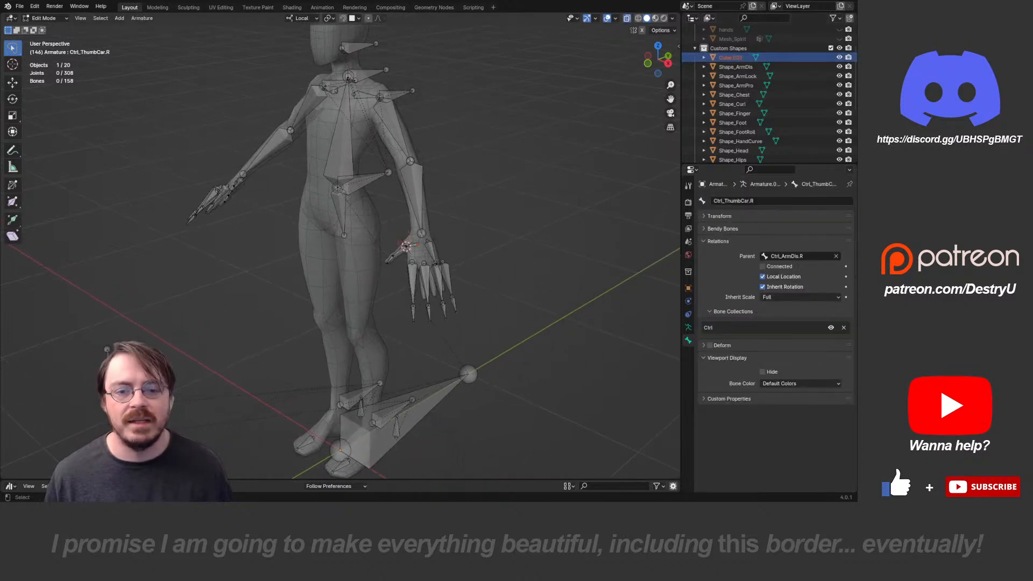
double_click(731, 58)
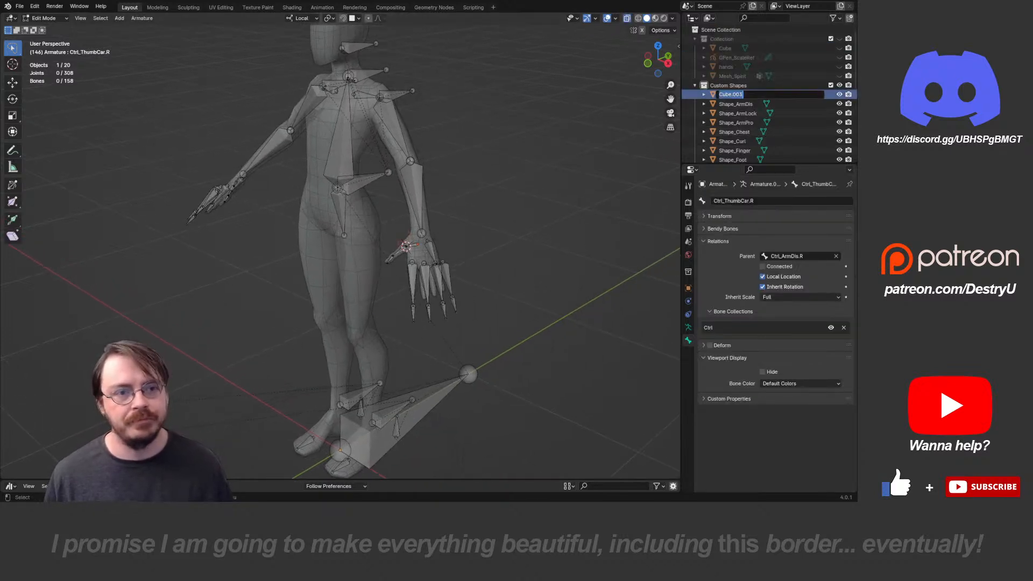
text(Shape)
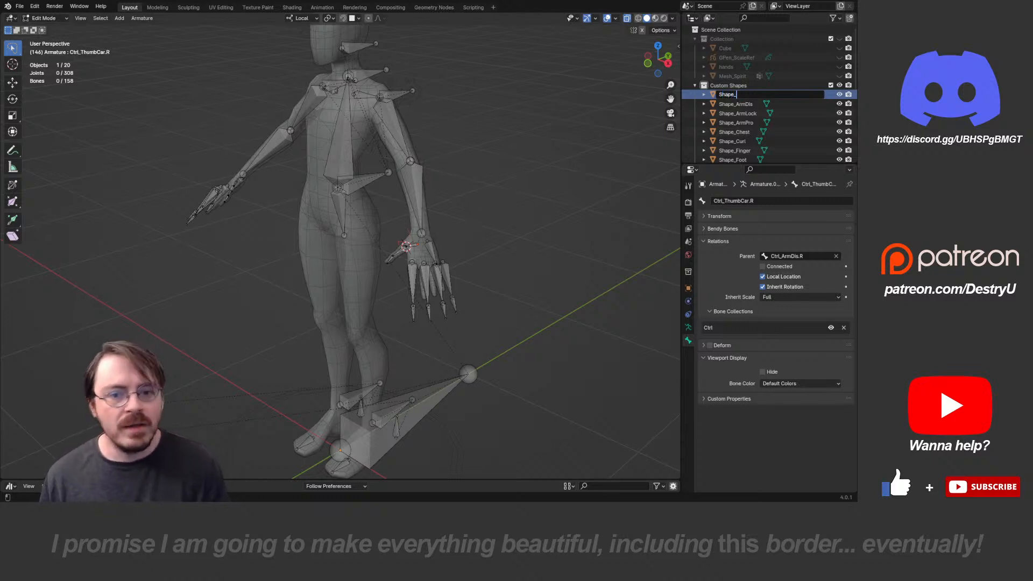
text(_Thumb)
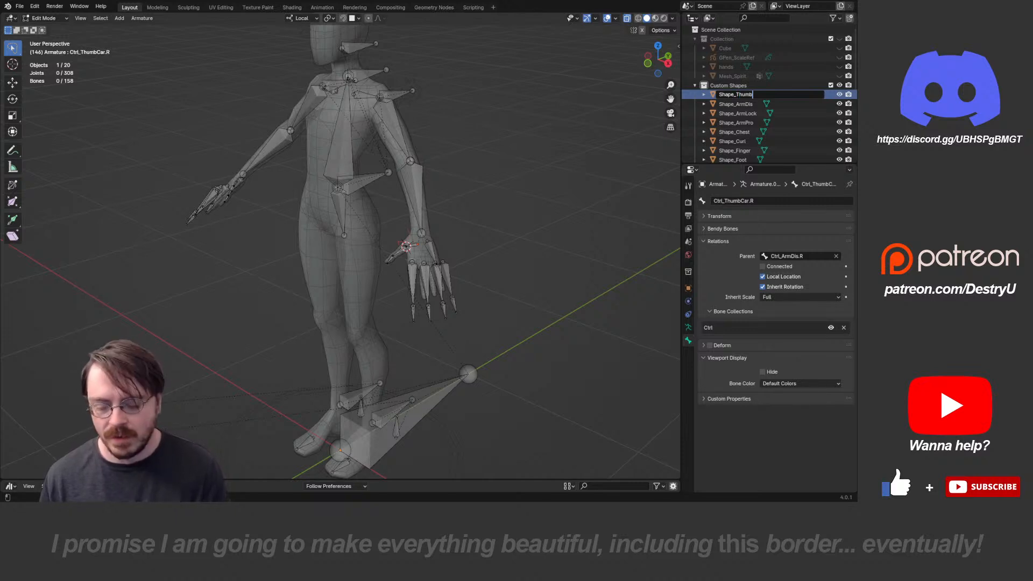
text(Car)
key(Return)
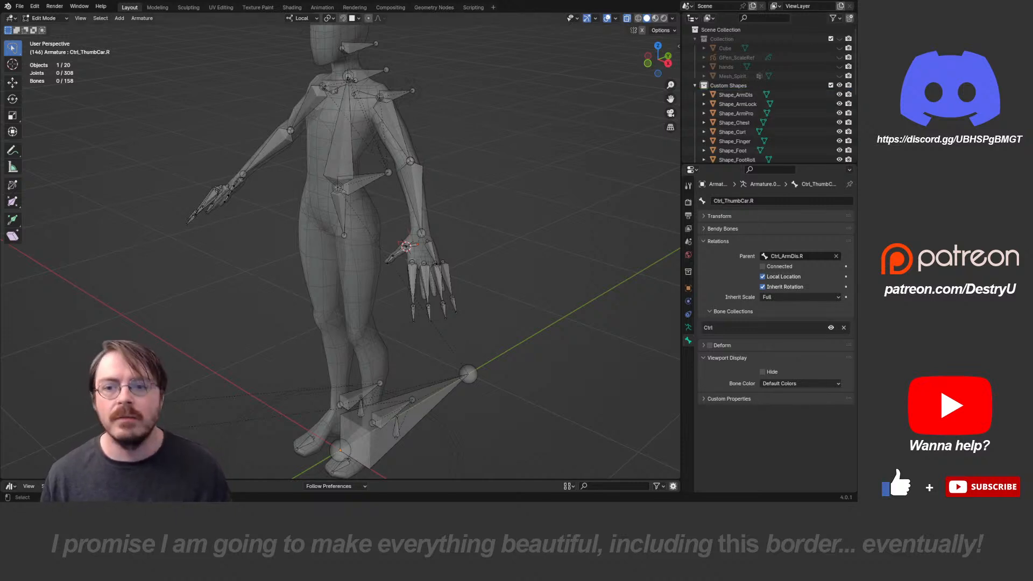
- Return the armature to Object Mode, look through the list of custom shape objects, and deselect everything
middle_drag(377, 242, 430, 260)
key(Tab)
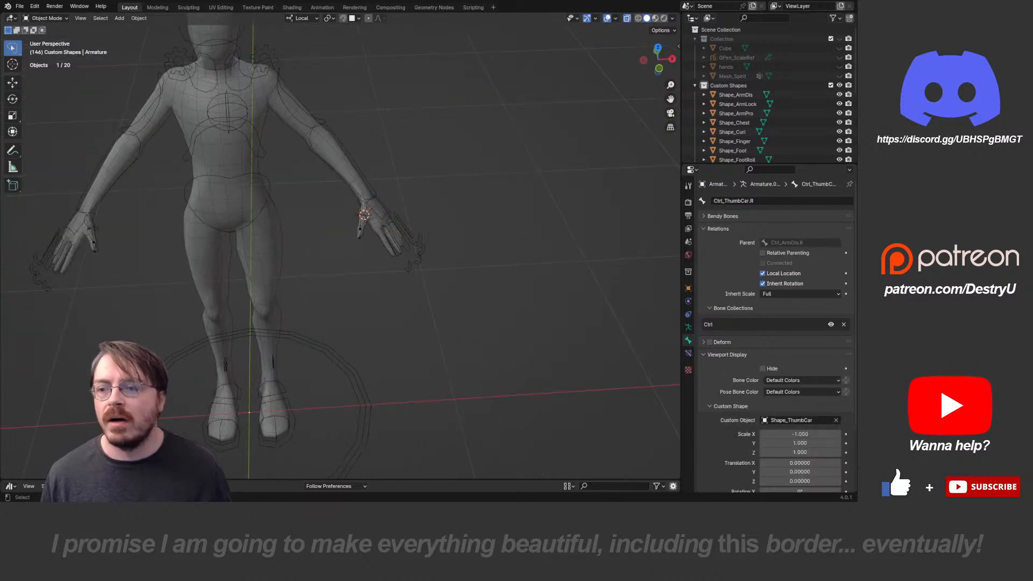
click(398, 232)
scroll(398, 232, down, 3)
scroll(769, 131, down, 4)
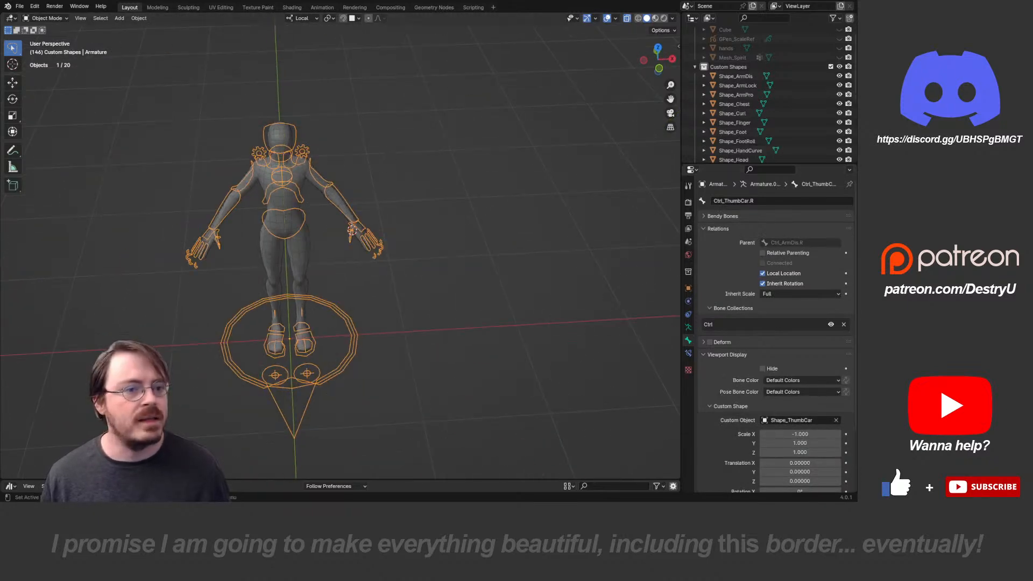
scroll(770, 134, down, 3)
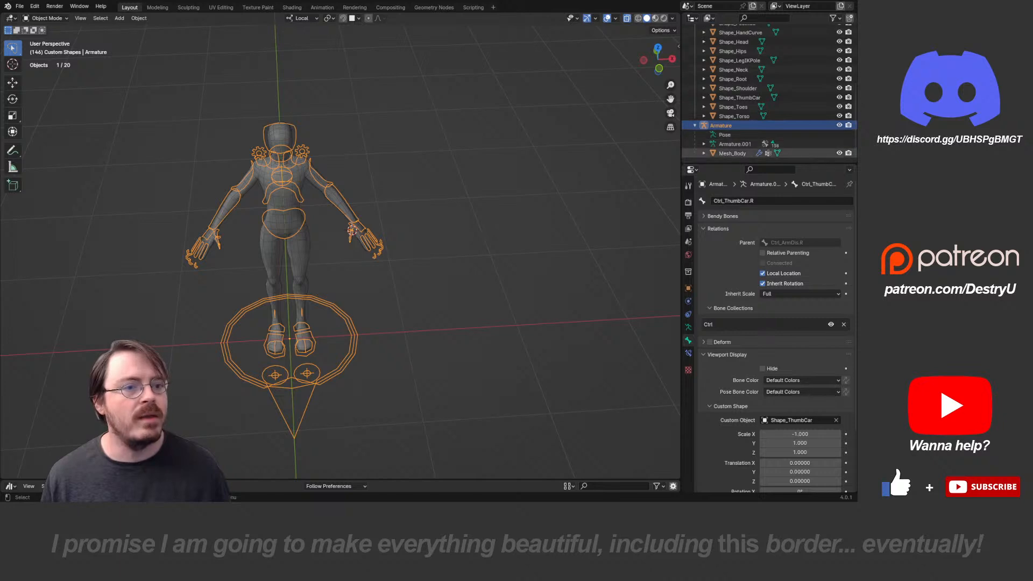
scroll(769, 122, up, 8)
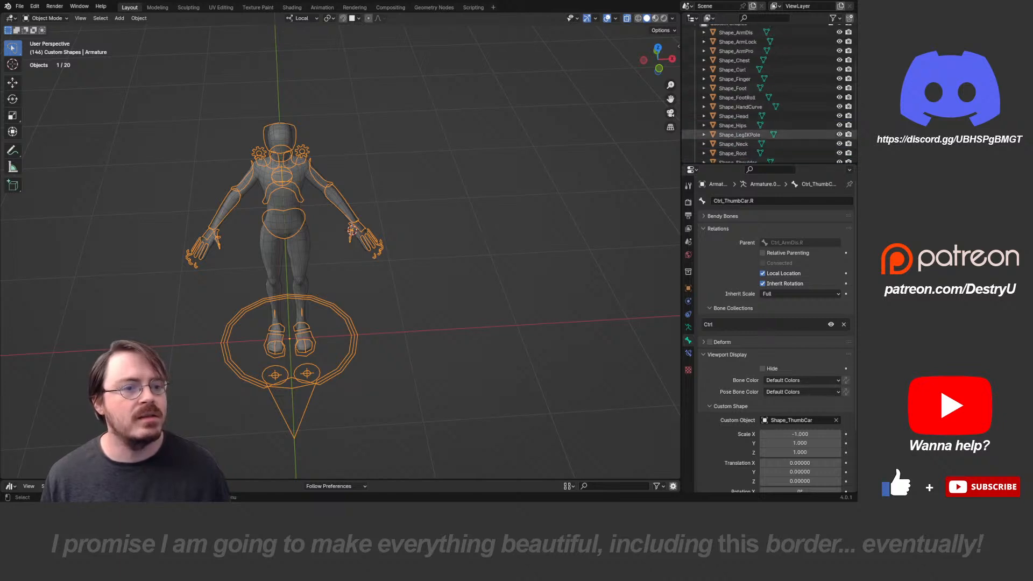
click(500, 232)
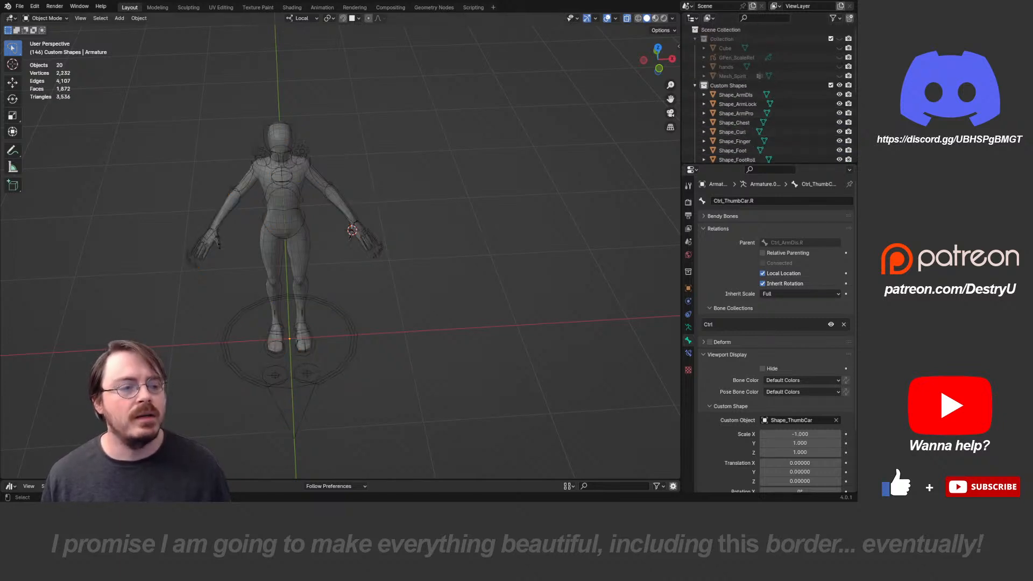
middle_drag(500, 231, 387, 197)
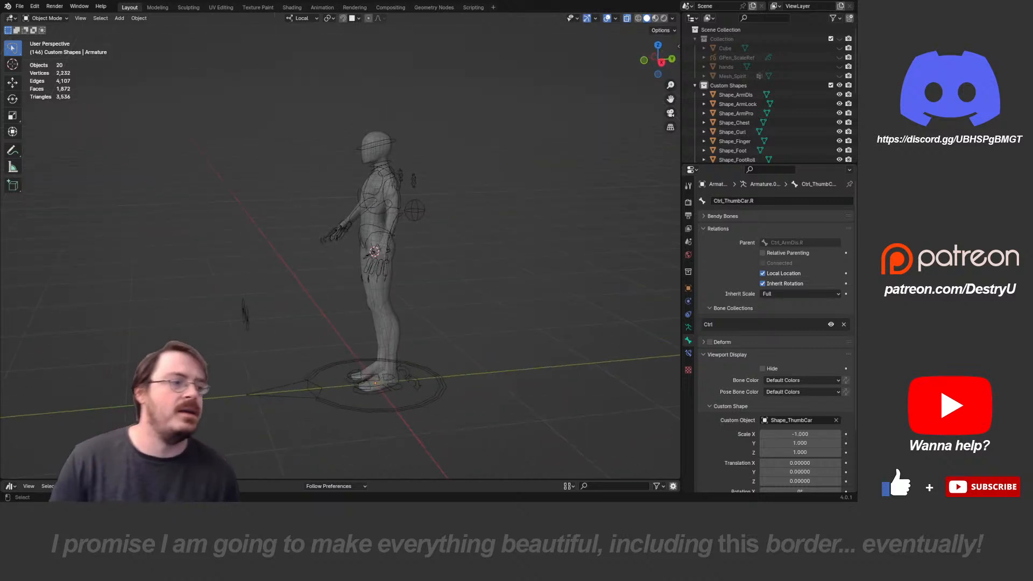
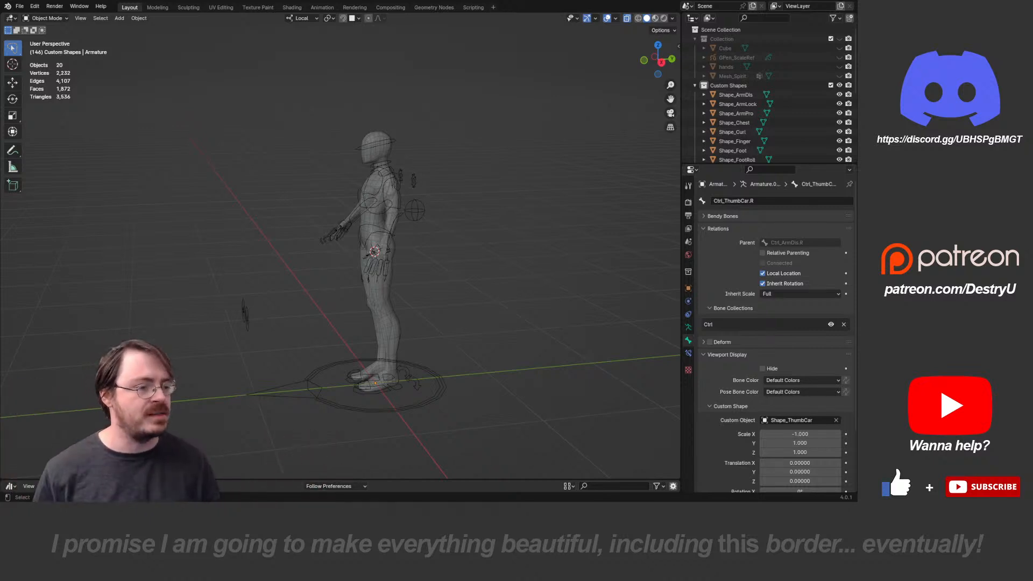
- Select the armature and switch it to Pose Mode
middle_drag(377, 253, 280, 237)
scroll(306, 240, up, 4)
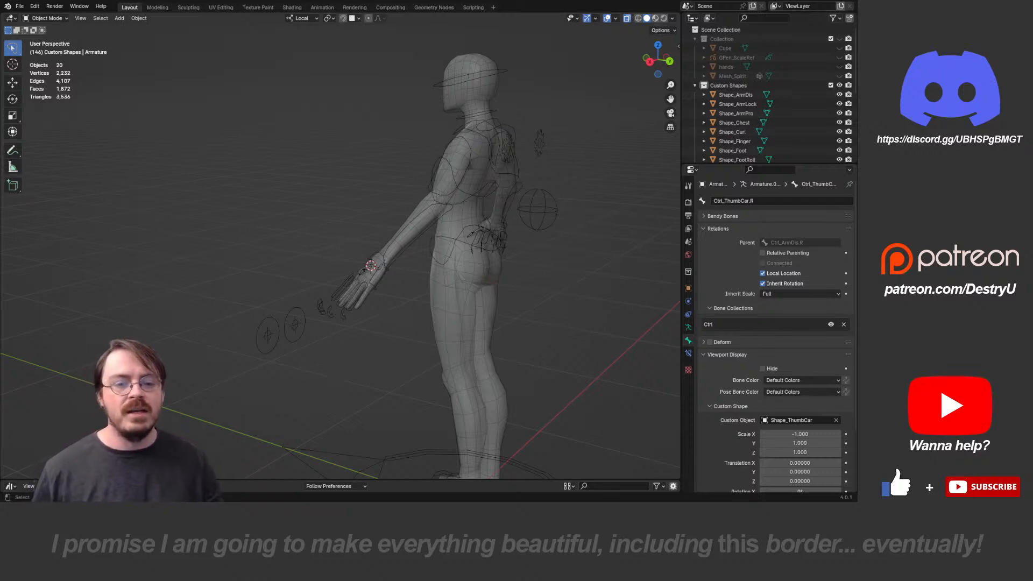
middle_drag(334, 259, 414, 216)
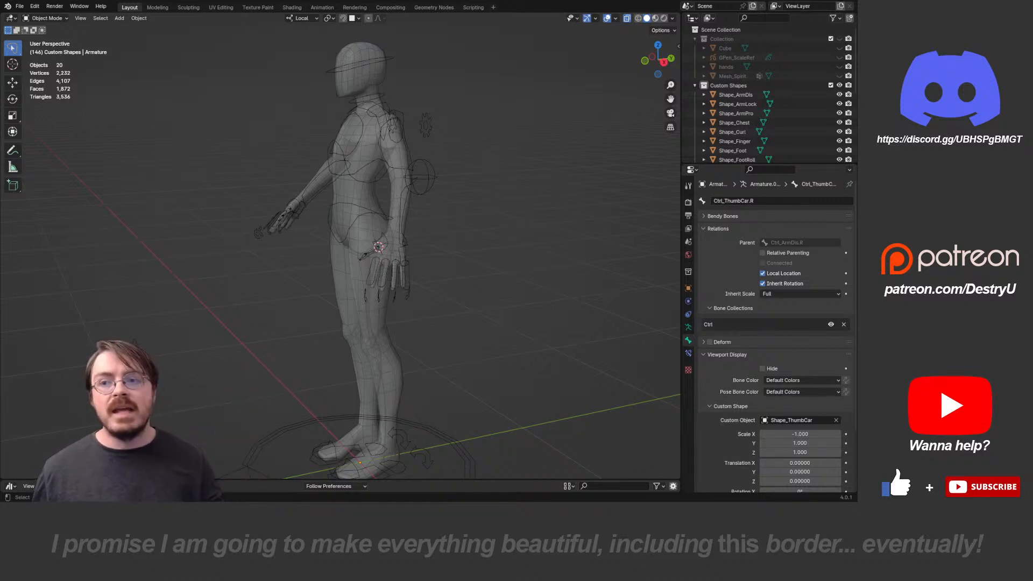
click(421, 177)
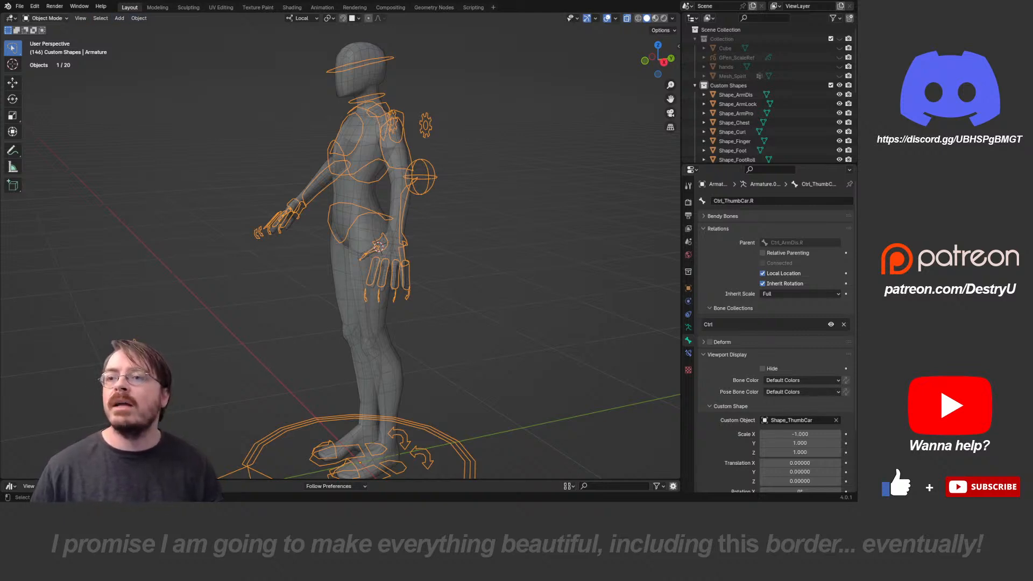
click(45, 18)
click(47, 49)
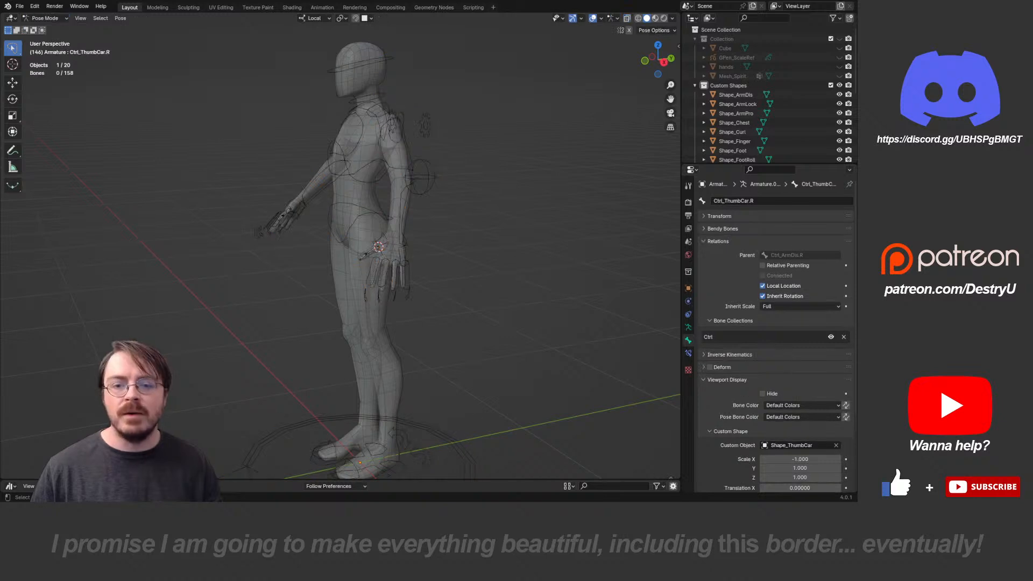
- Select the left proximal thumb bone Ctrl_ThumbPro.L and align the viewport to that active bone
click(371, 252)
middle_drag(371, 252, 376, 259)
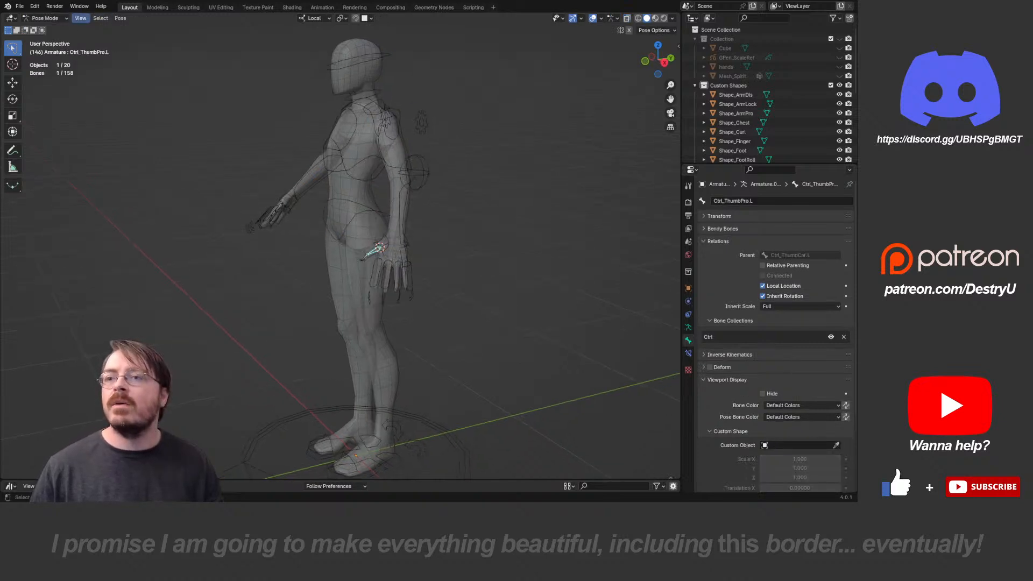
click(81, 18)
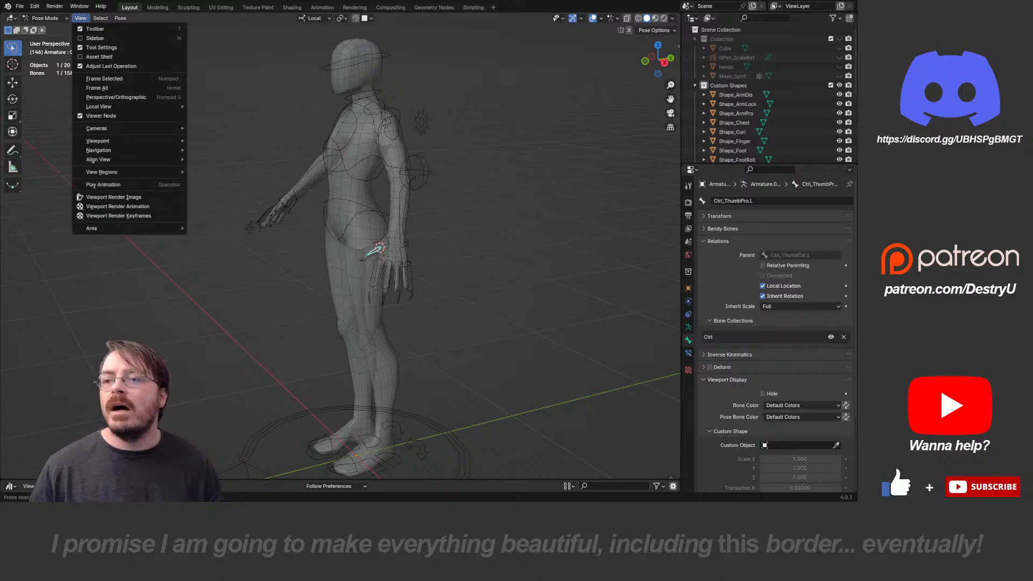
mouse_move(108, 159)
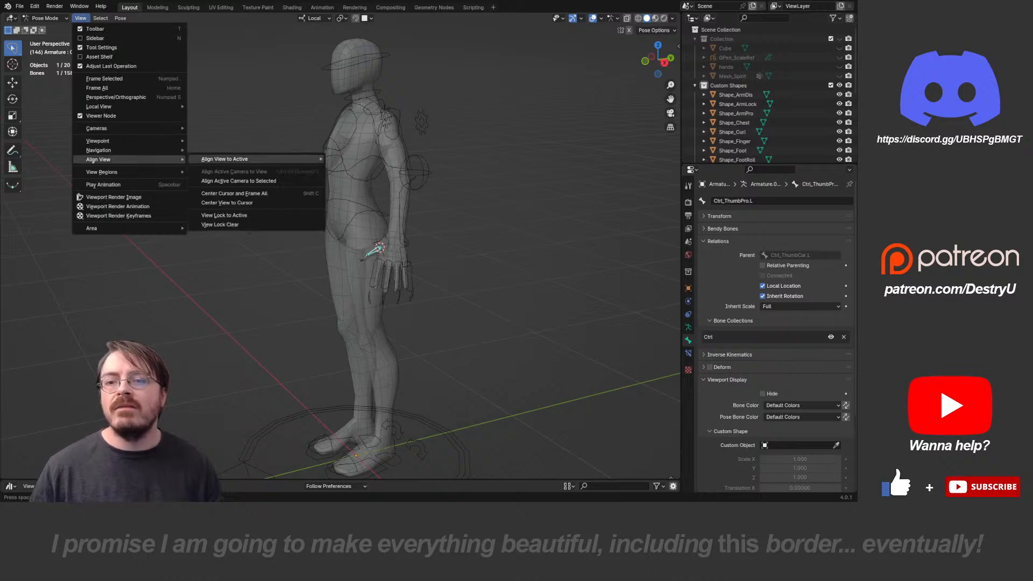
mouse_move(225, 159)
click(356, 158)
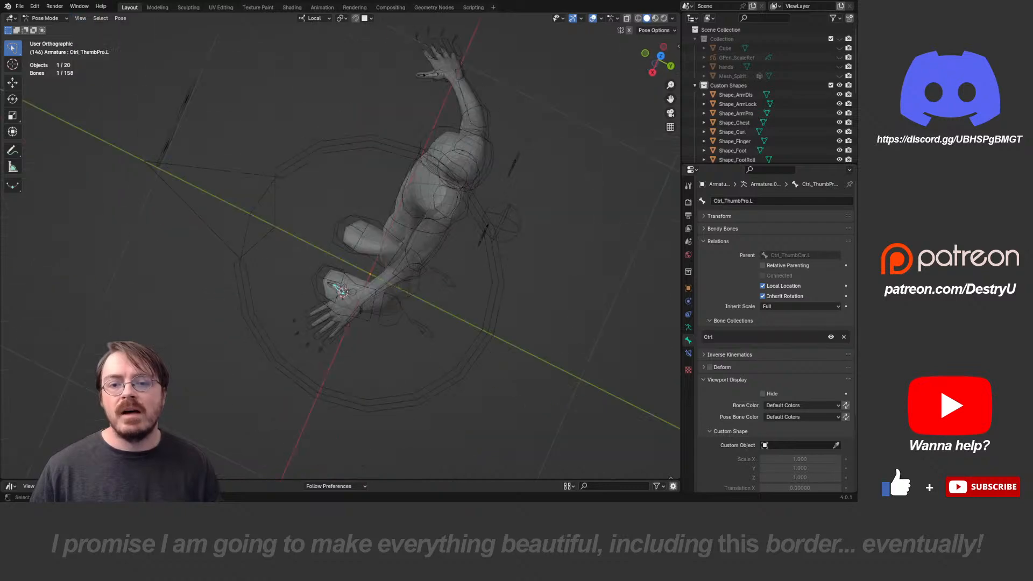
scroll(340, 246, up, 3)
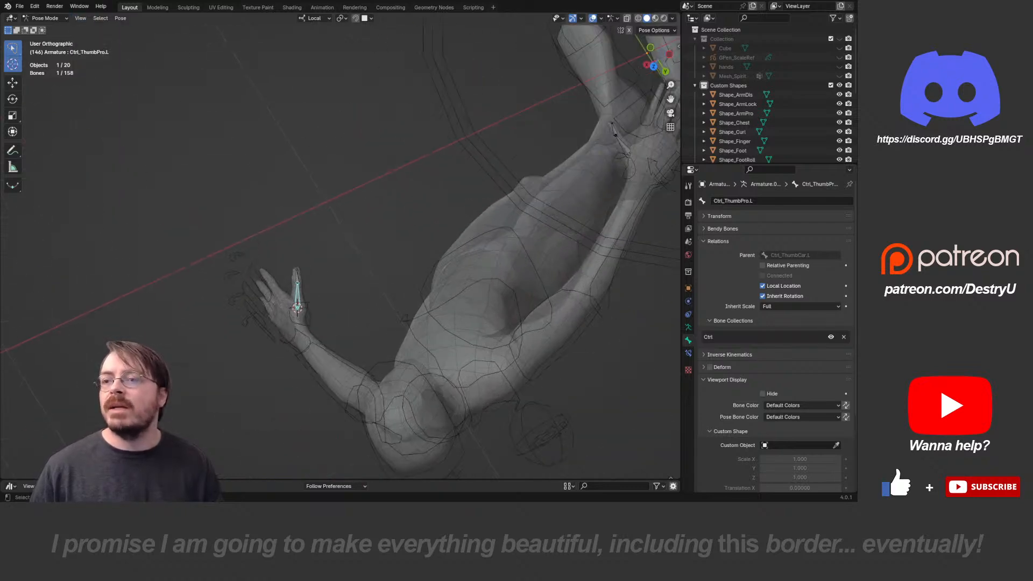
- Place the 3D cursor freehand in the empty space between the left thumb and the body
click(12, 64)
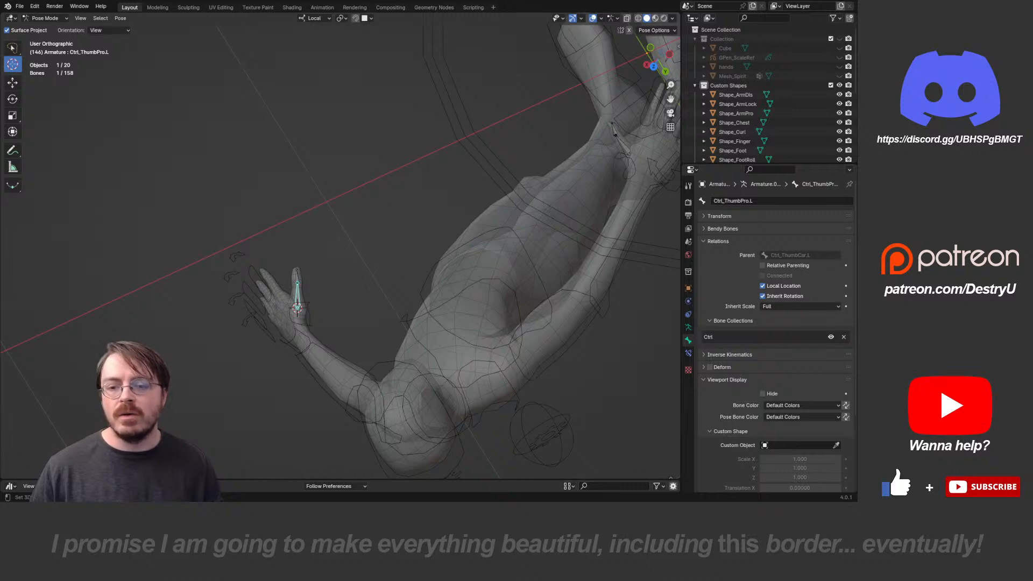
drag(345, 300, 352, 279)
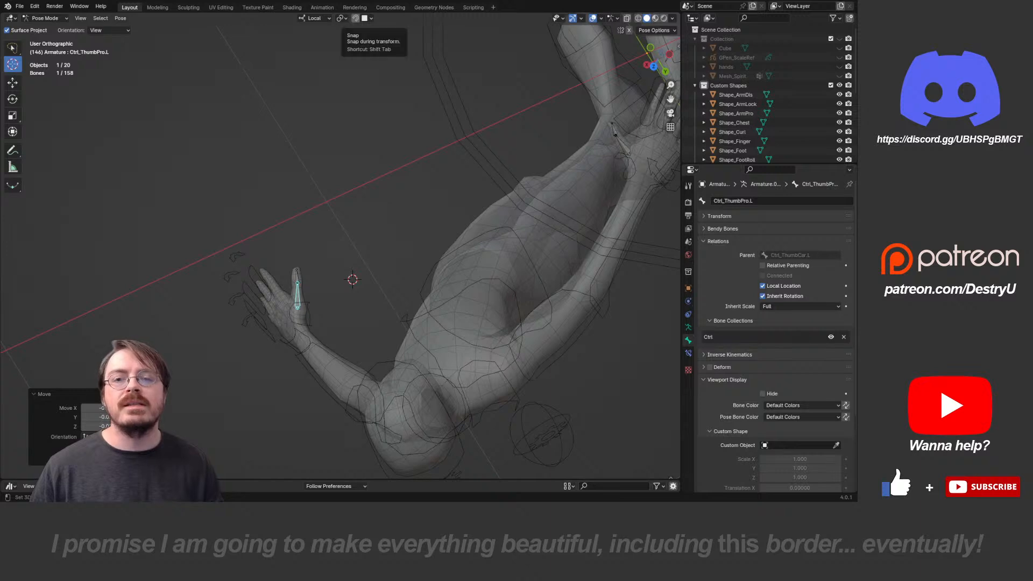
click(365, 17)
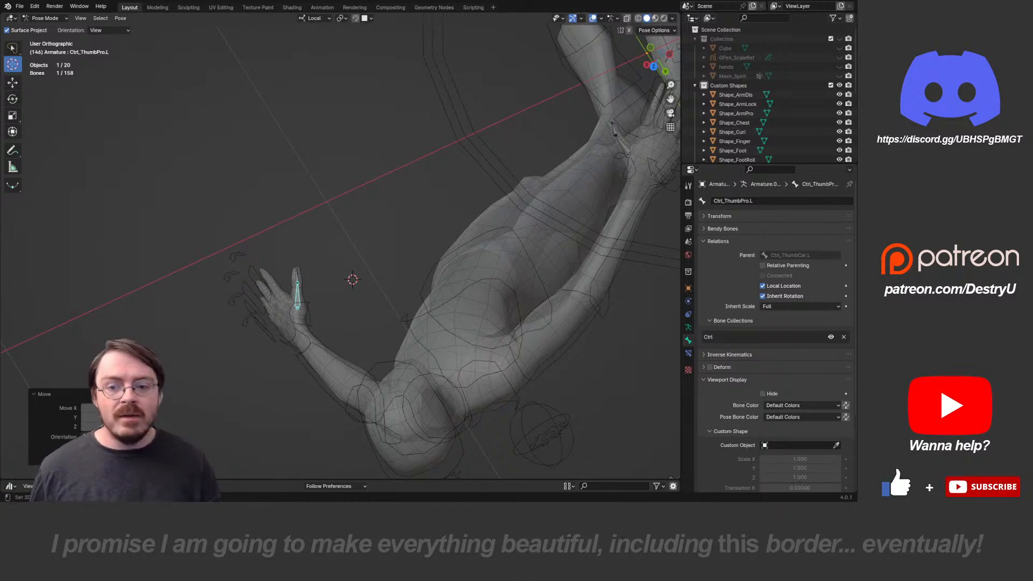
- Snap the 3D cursor to the selected left proximal thumb bone and switch the armature to Object Mode
shift+middle_drag(362, 268, 385, 250)
key(shift+s)
click(385, 292)
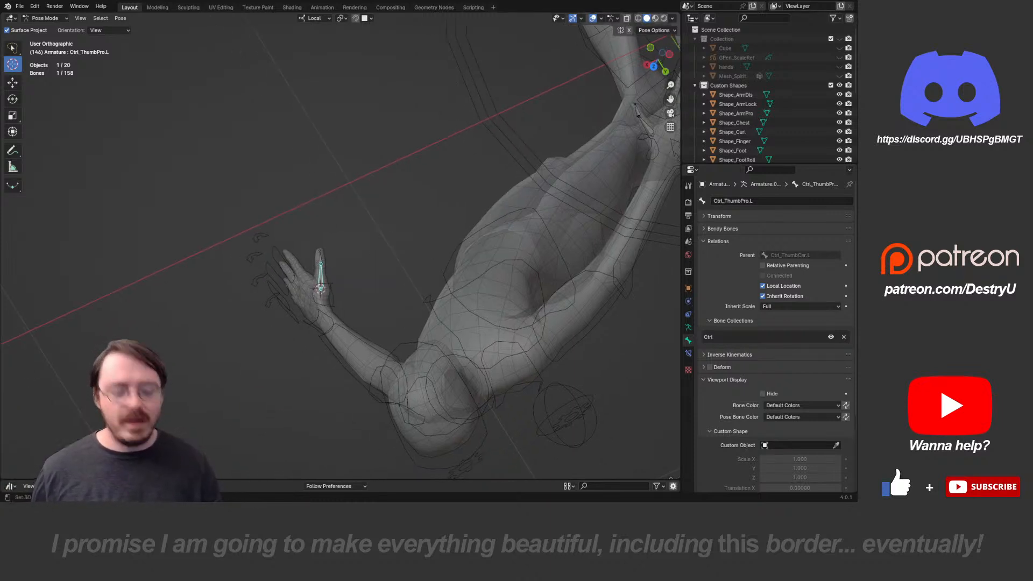
key(KP_1)
key(Tab)
click(333, 206)
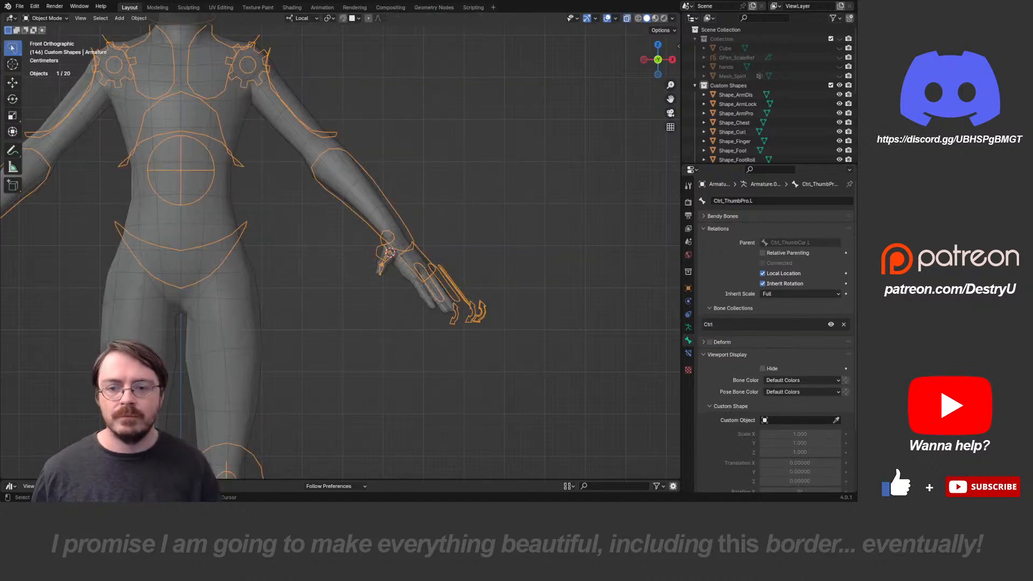
key(shift+a)
key(Escape)
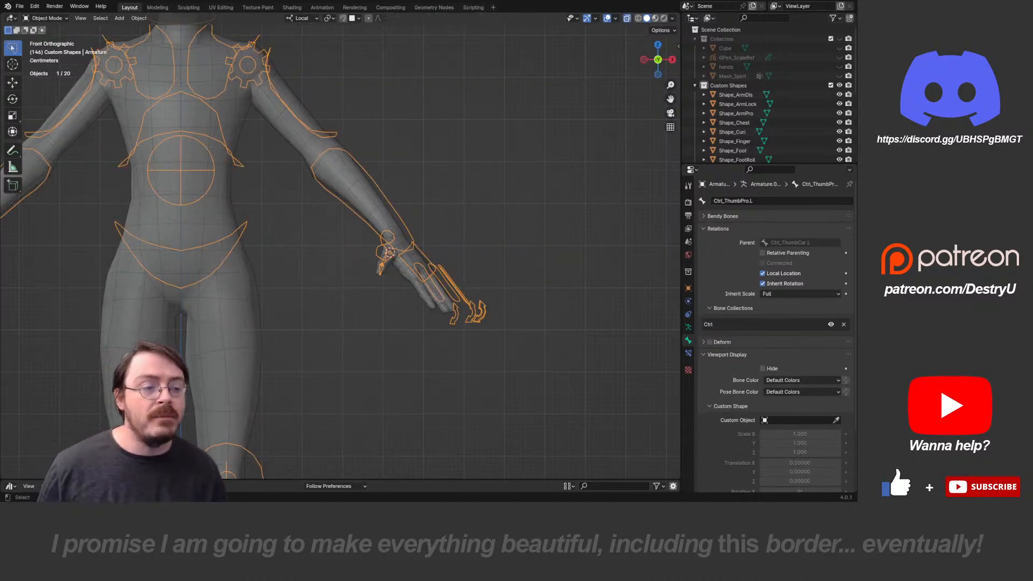
scroll(487, 162, down, 2)
shift+middle_drag(486, 162, 469, 191)
key(Tab)
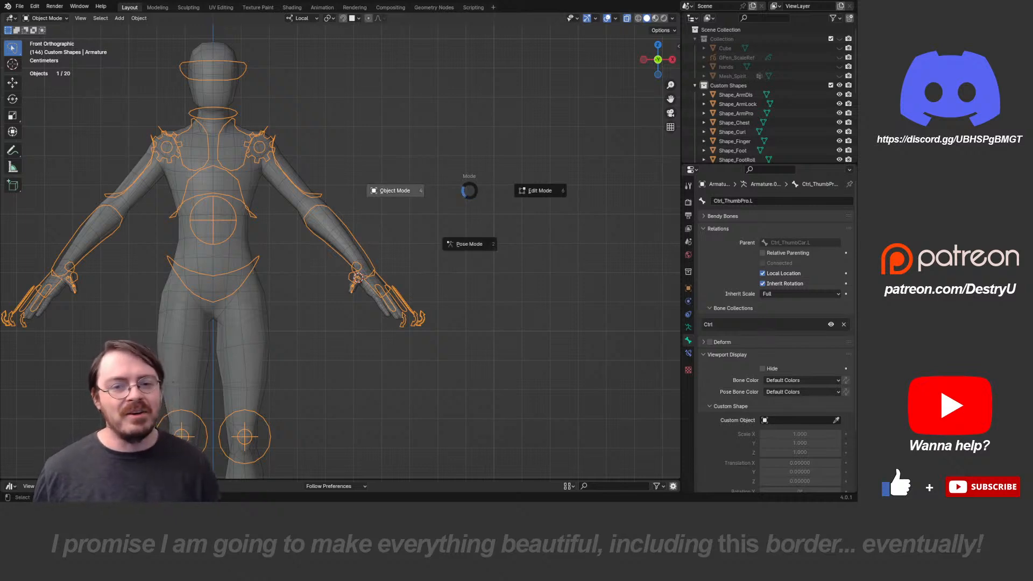
click(396, 190)
scroll(345, 253, up, 2)
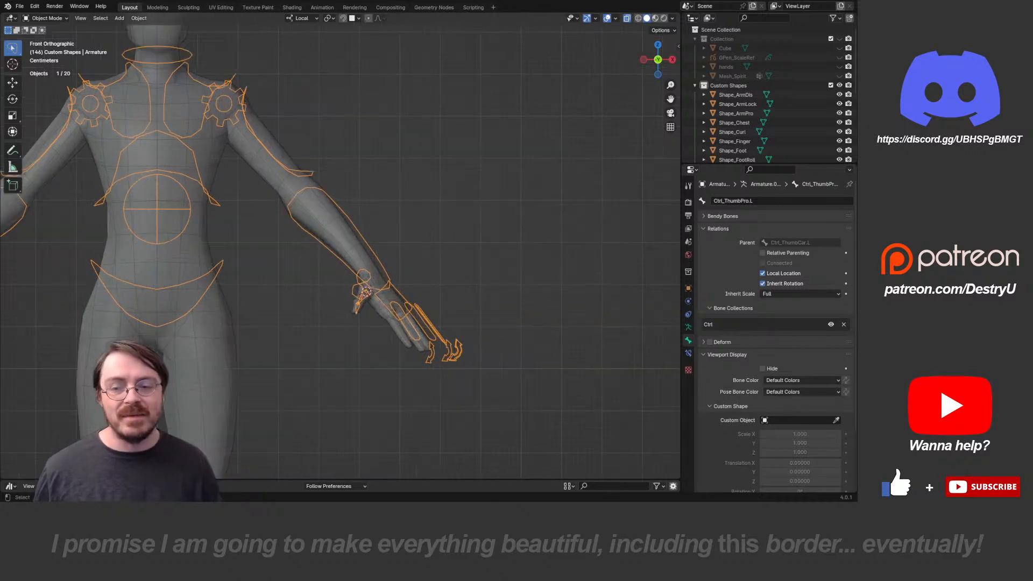
- Add a cube mesh at the 3D cursor and set its alignment to 3D Cursor
key(shift+a)
mouse_move(302, 286)
click(347, 286)
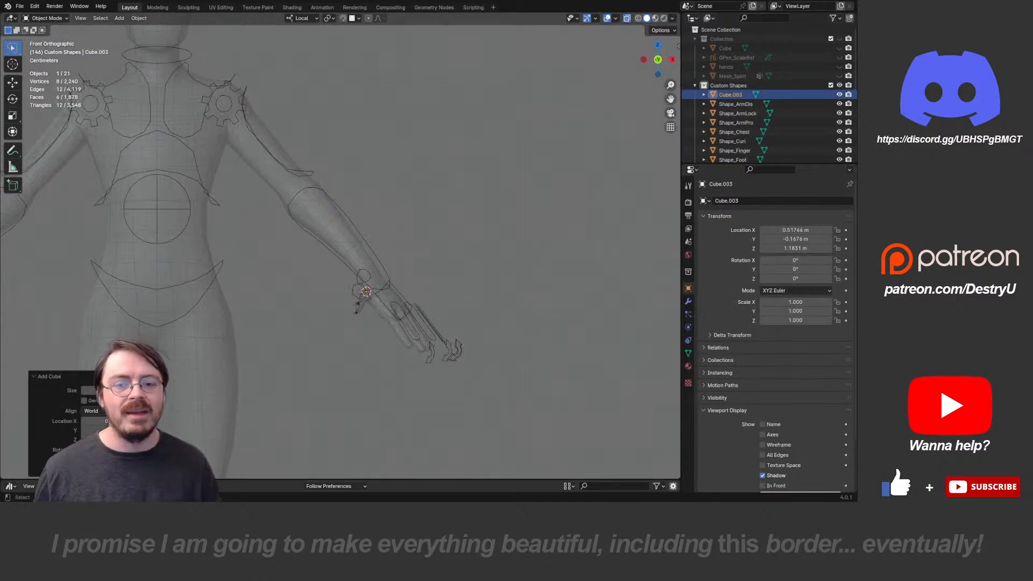
scroll(340, 247, down, 6)
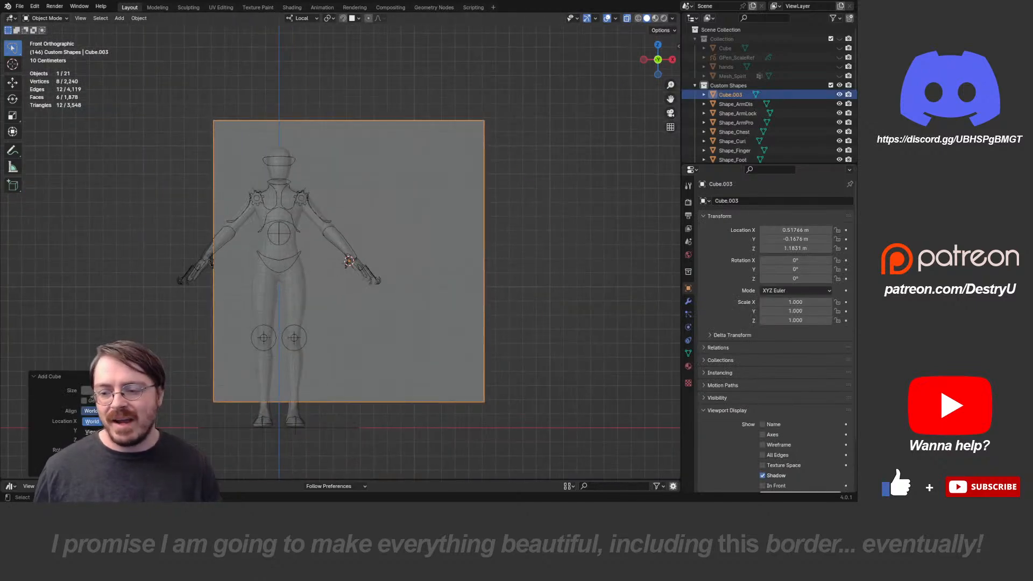
click(91, 442)
shift+middle_drag(432, 254, 384, 282)
- Enter Edit Mode on the new cube and delete all of its vertices
key(Tab)
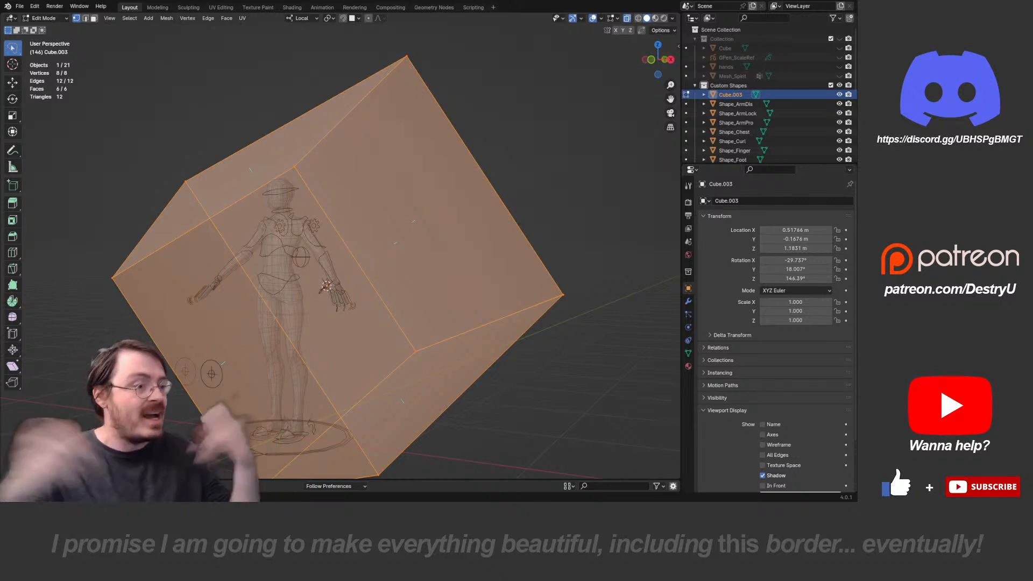
scroll(323, 293, up, 4)
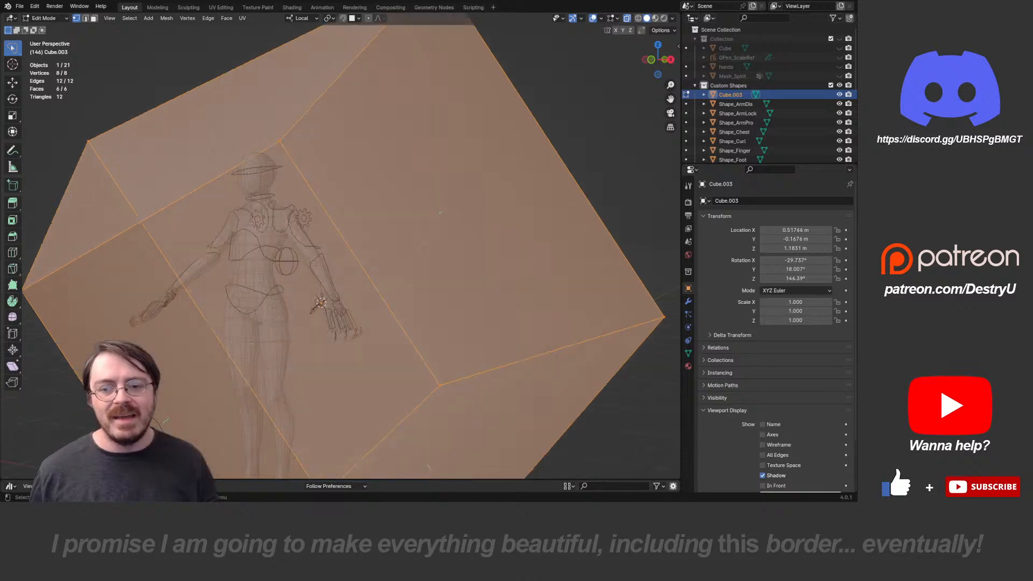
key(x)
click(323, 293)
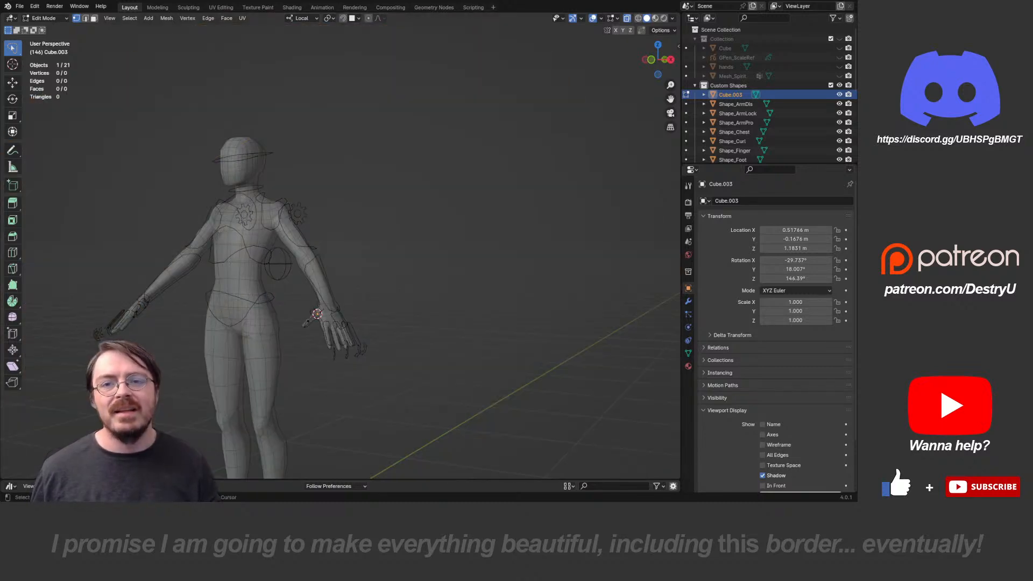
- Add a 16-vertex circle to the empty mesh at the base of the left thumb
scroll(308, 322, up, 8)
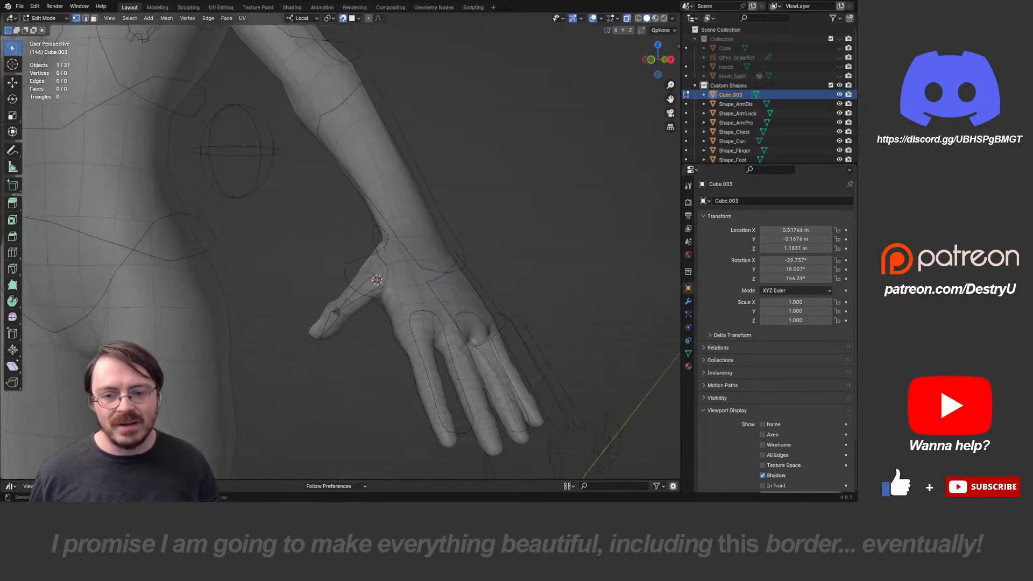
middle_drag(334, 269, 342, 305)
scroll(342, 305, up, 2)
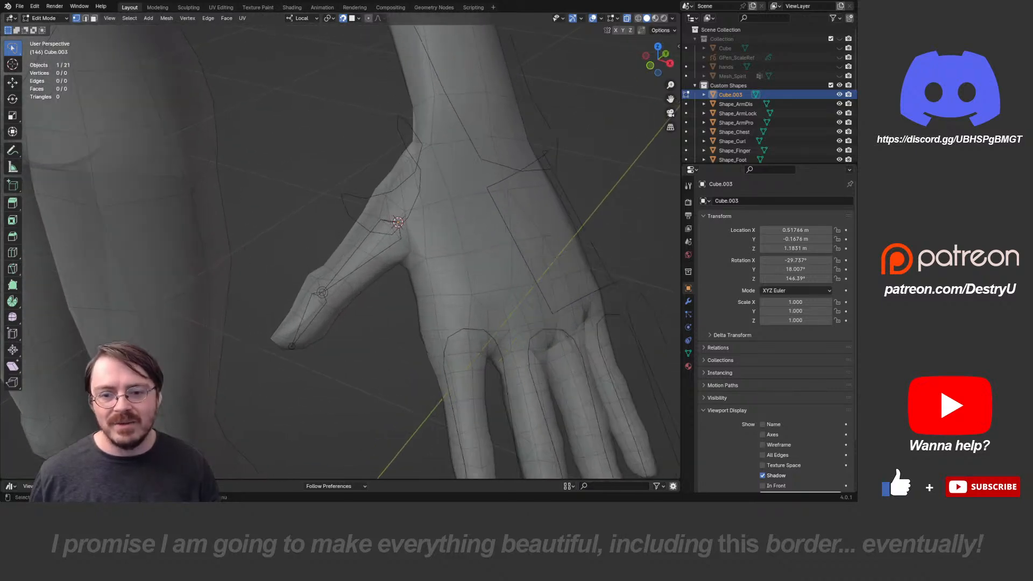
scroll(344, 248, down, 3)
key(shift+a)
click(345, 251)
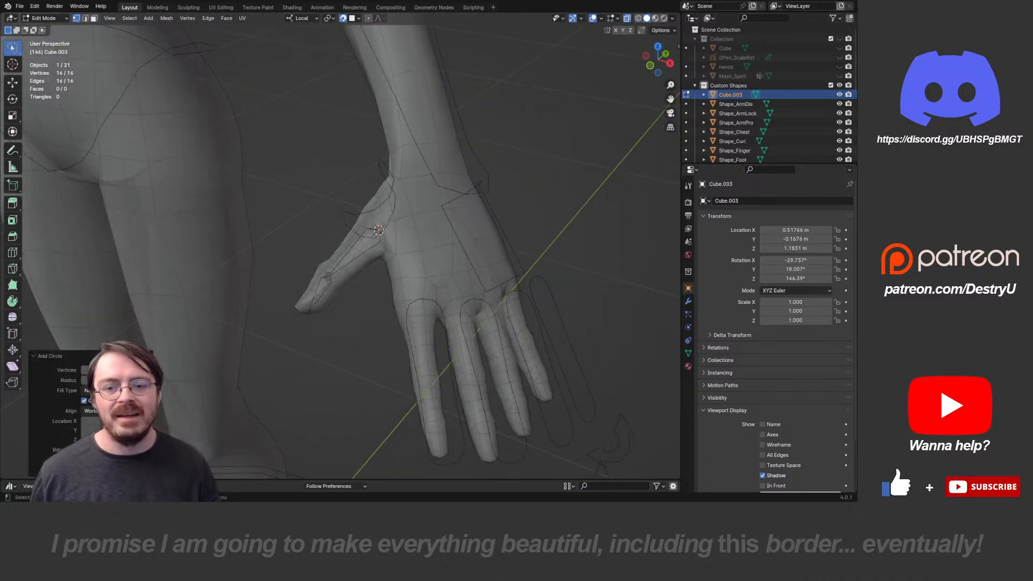
- Try to scale the circle down and rotate it upright around the left thumb with snapping on
scroll(344, 248, down, 3)
key(s)
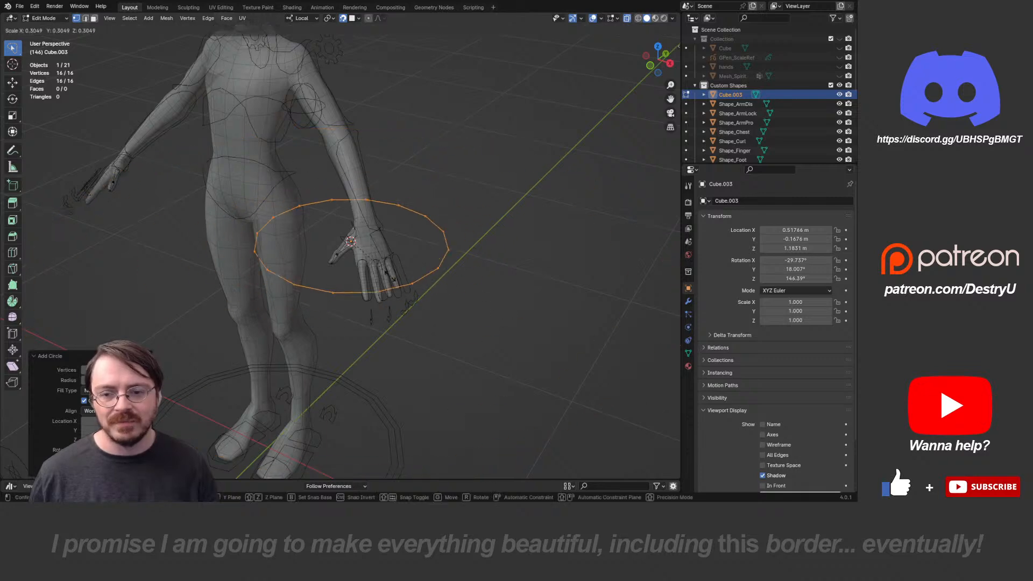
click(352, 244)
scroll(353, 245, up, 5)
key(r)
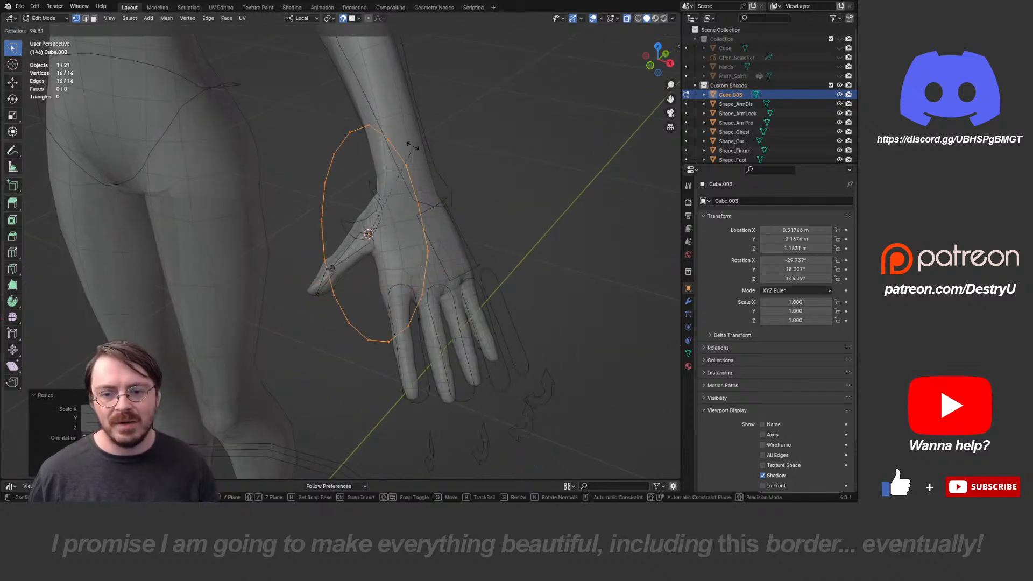
click(358, 148)
middle_drag(357, 154, 307, 156)
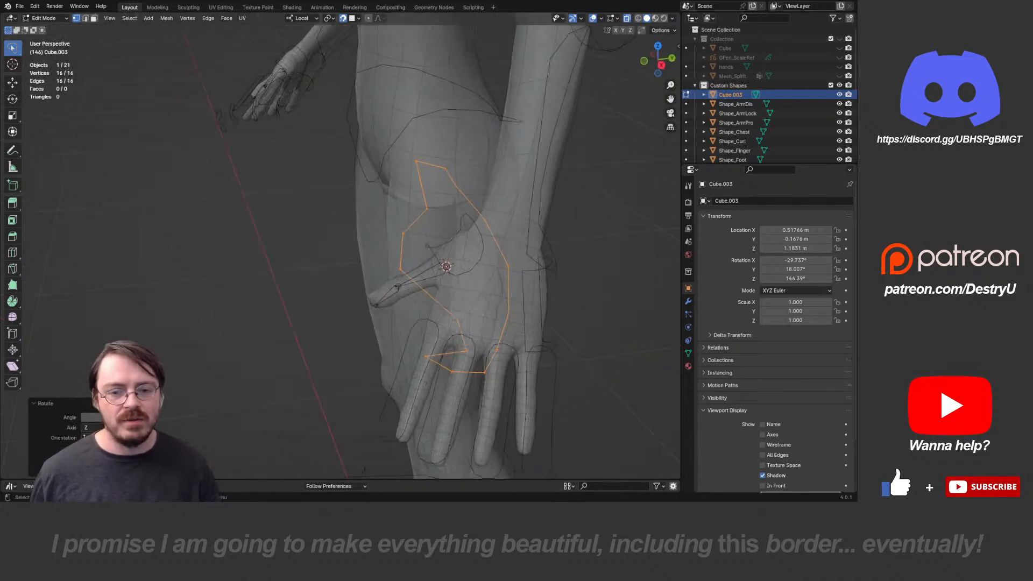
- Turn off snapping and undo the circle's last rotation and scaling
key(shift+Tab)
key(ctrl+z)
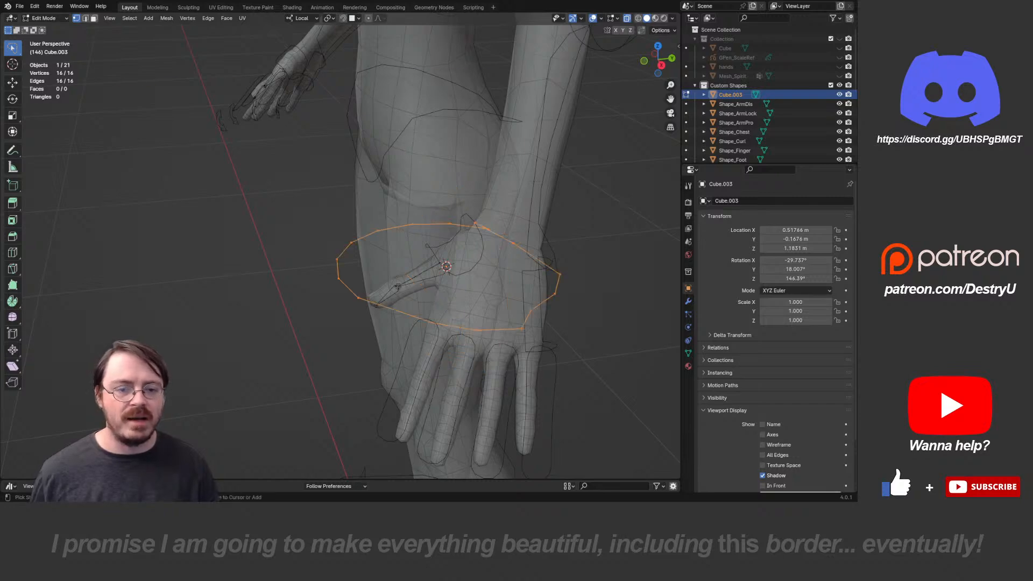
key(ctrl+z)
- Scale the circle down to slightly larger than the thumb and rotate it about 92° in the view
scroll(590, 316, down, 4)
key(s)
click(409, 259)
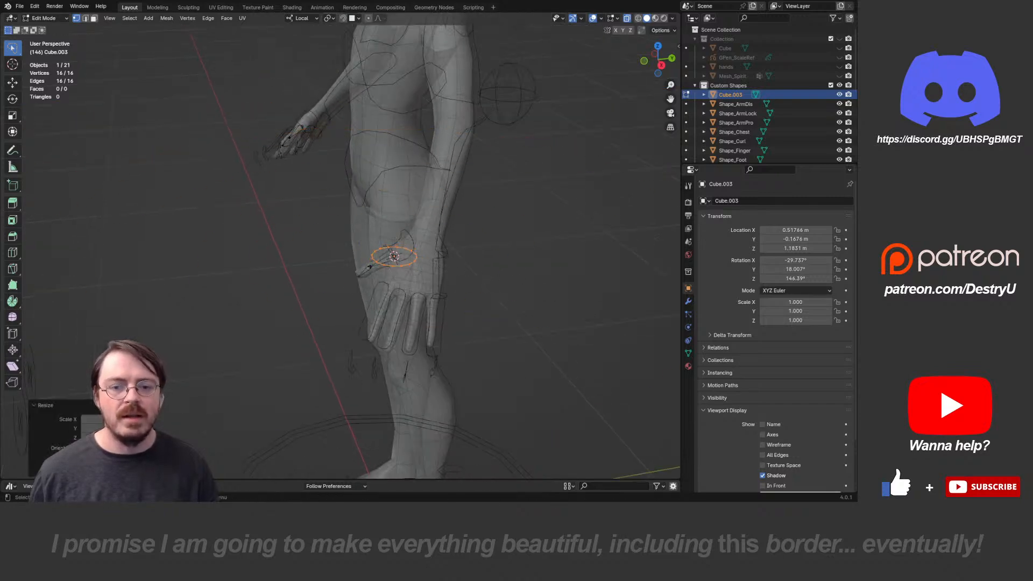
scroll(409, 258, up, 4)
key(r)
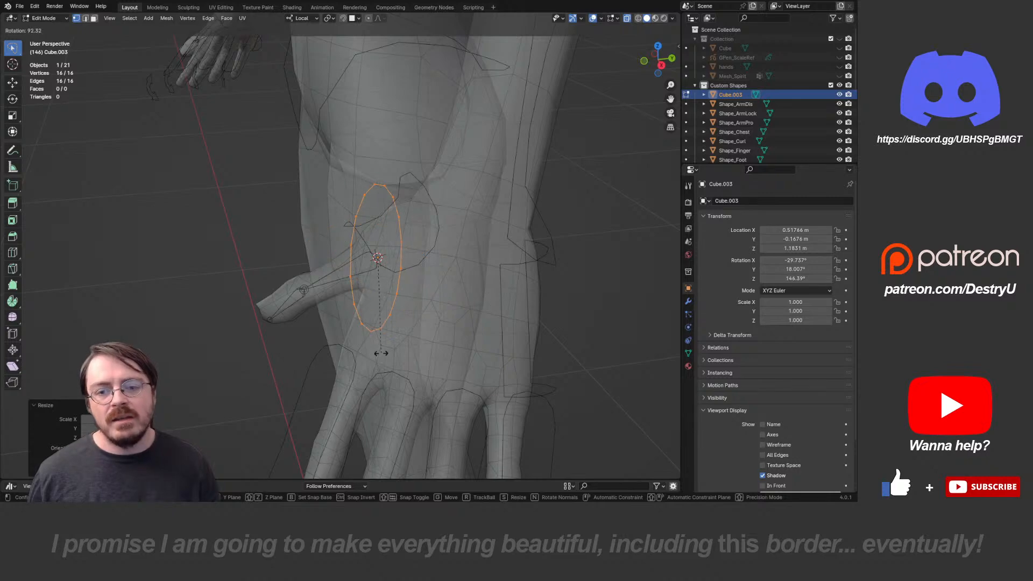
click(381, 354)
- Move the circle onto the left proximal thumb segment and tilt it perpendicular to the thumb
middle_drag(381, 353, 442, 425)
key(g)
click(420, 293)
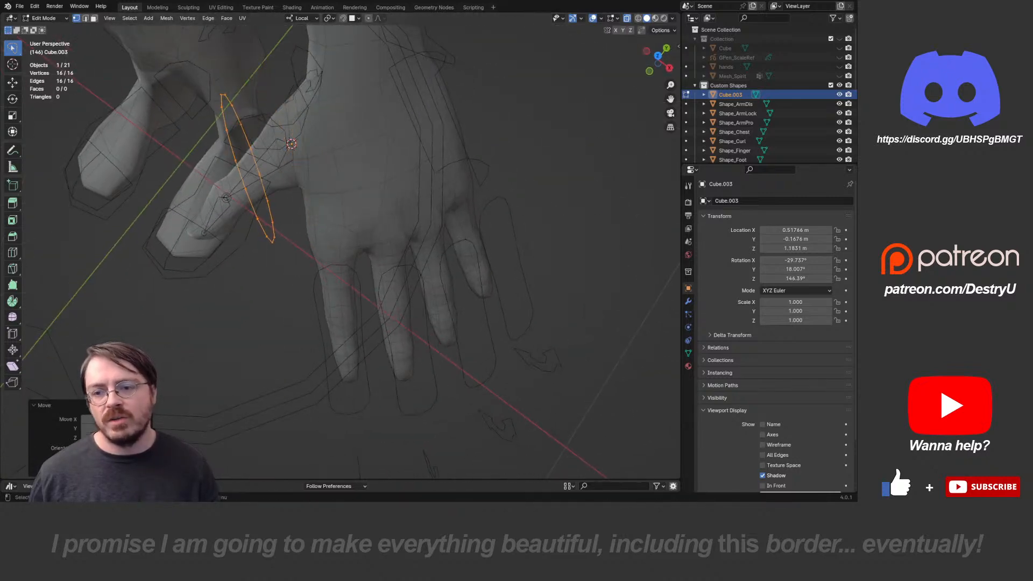
middle_drag(420, 294, 414, 249)
key(r)
click(412, 201)
- Shrink the circle to fit closely around the left thumb and center it on the thumb's axis
key(g)
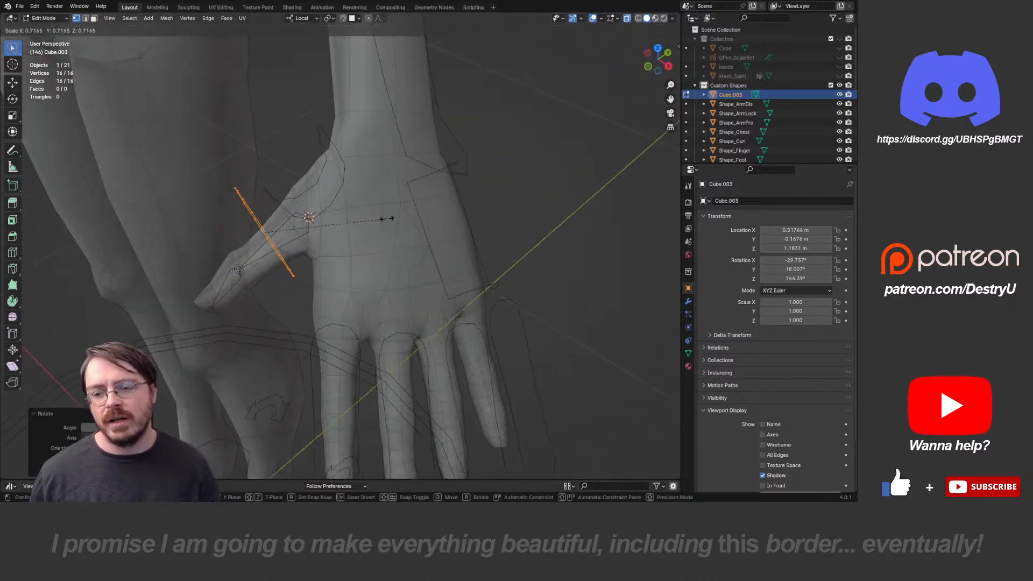
click(376, 225)
key(s)
click(374, 228)
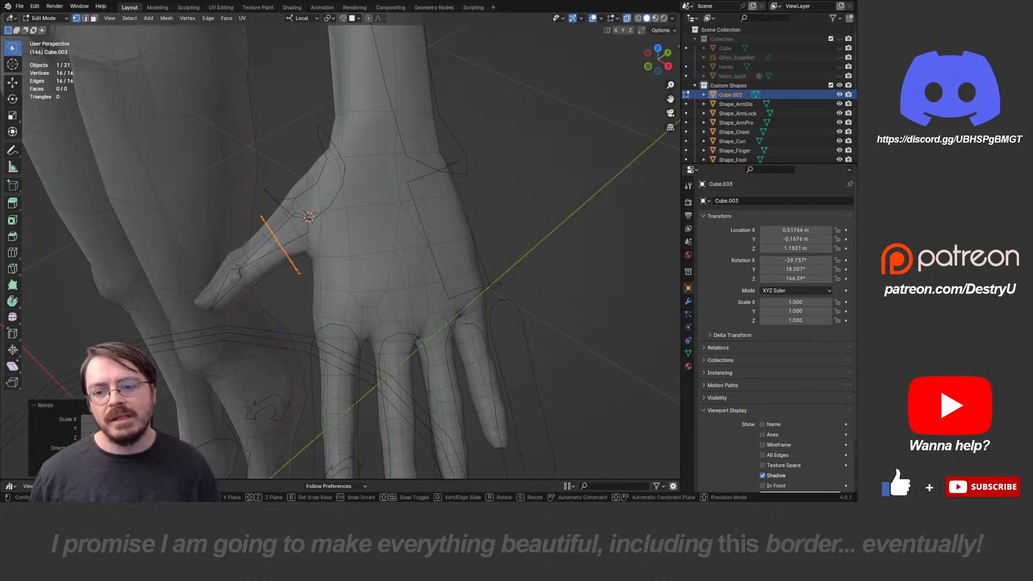
key(g)
click(367, 230)
middle_drag(367, 230, 408, 193)
key(g)
click(429, 165)
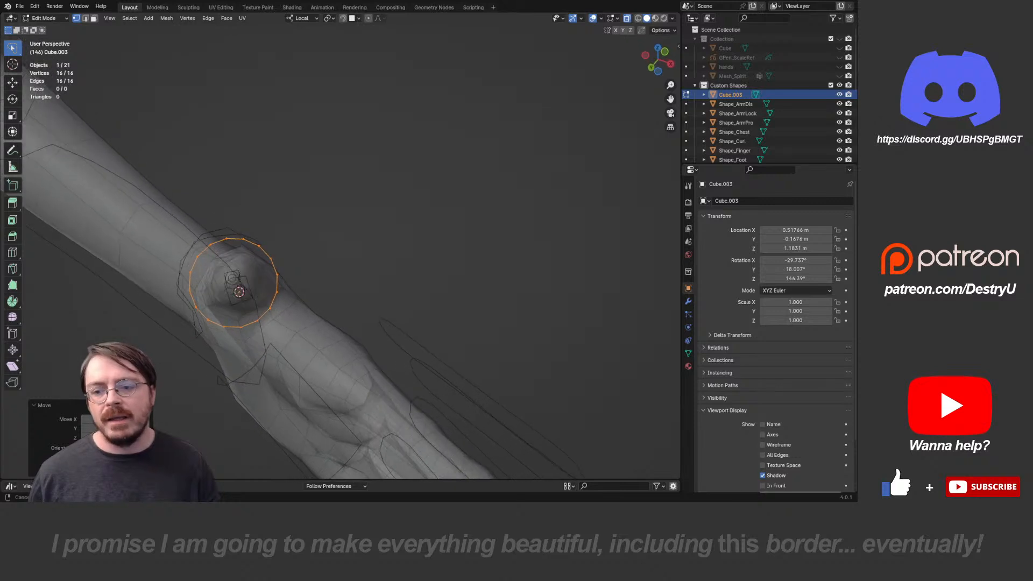
key(alt+a)
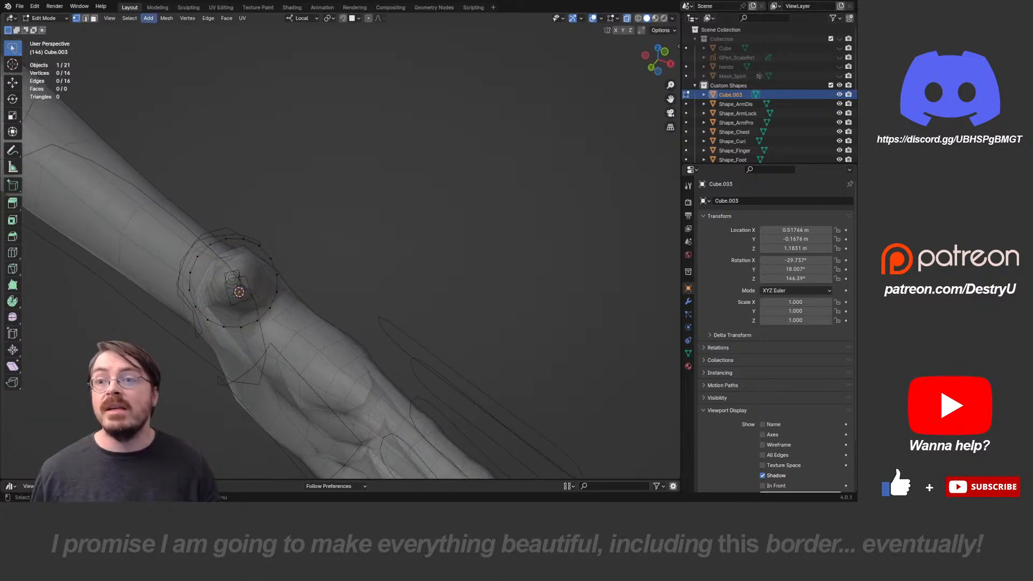
click(148, 18)
mouse_move(166, 17)
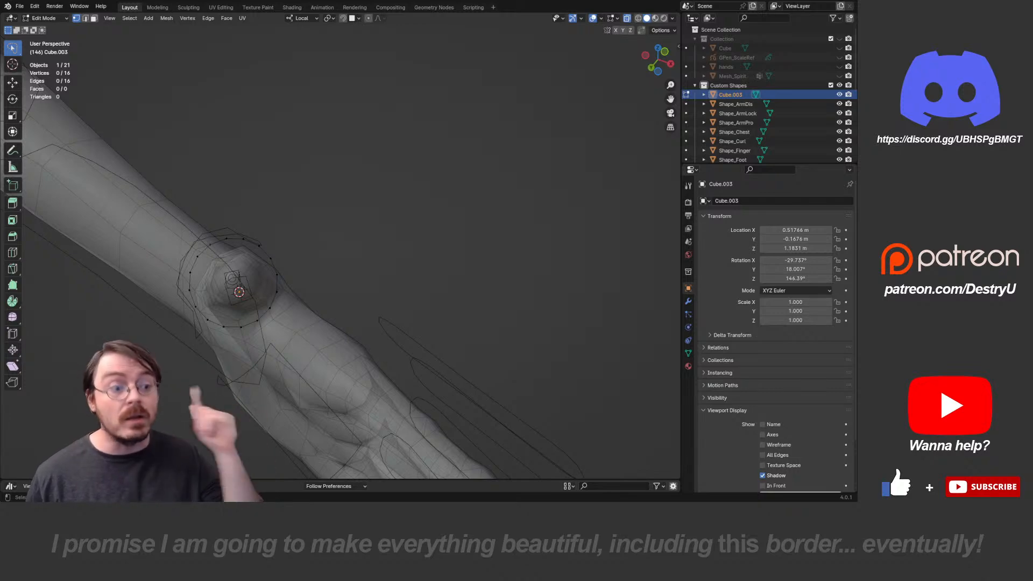
middle_drag(334, 242, 323, 293)
- Select the whole circle, fine-tune its tilt and position across the proximal thumb, and return to Object Mode
key(a)
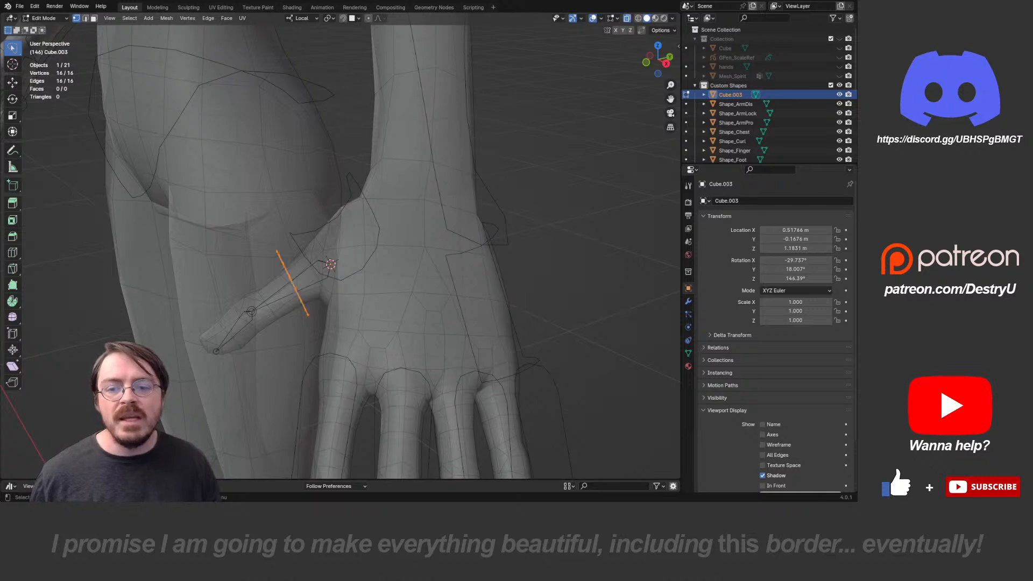
key(r)
click(407, 325)
key(g)
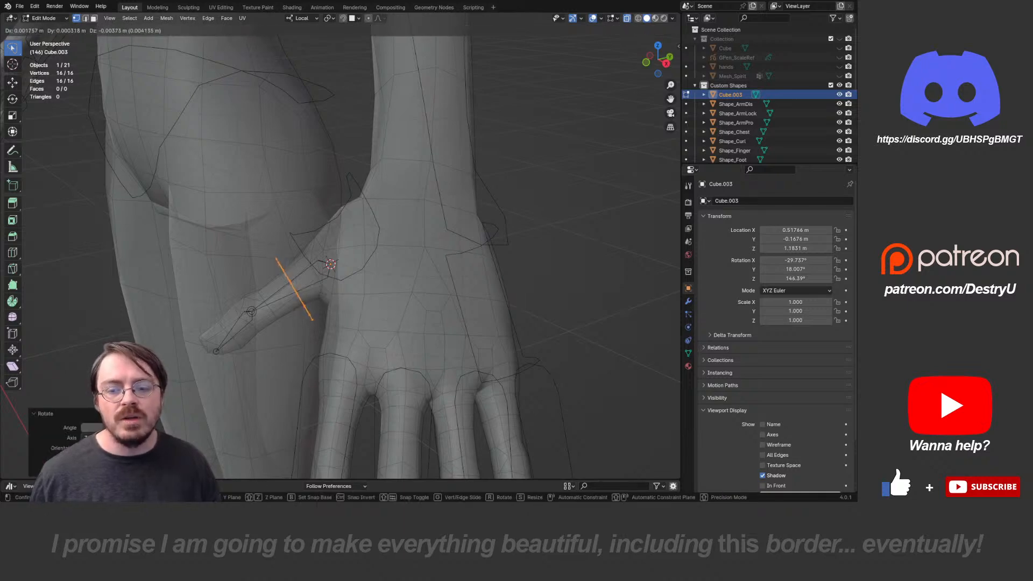
click(401, 328)
mouse_move(401, 328)
middle_down()
mouse_move(464, 315)
mouse_move(381, 326)
middle_up()
scroll(464, 315, down, 3)
key(Tab)
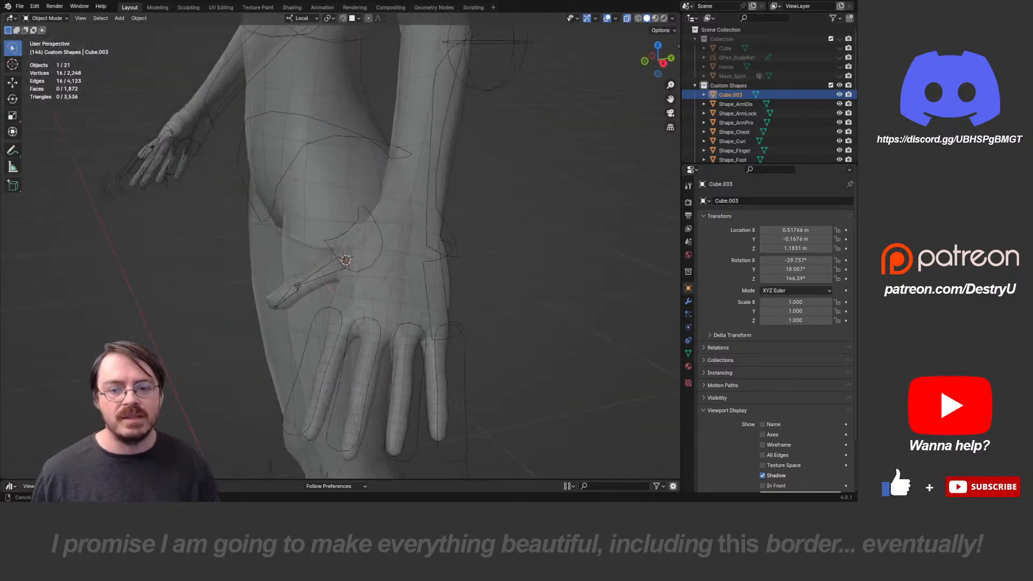
- Select the armature through the left thumb bone and switch it to Pose Mode
scroll(341, 252, up, 3)
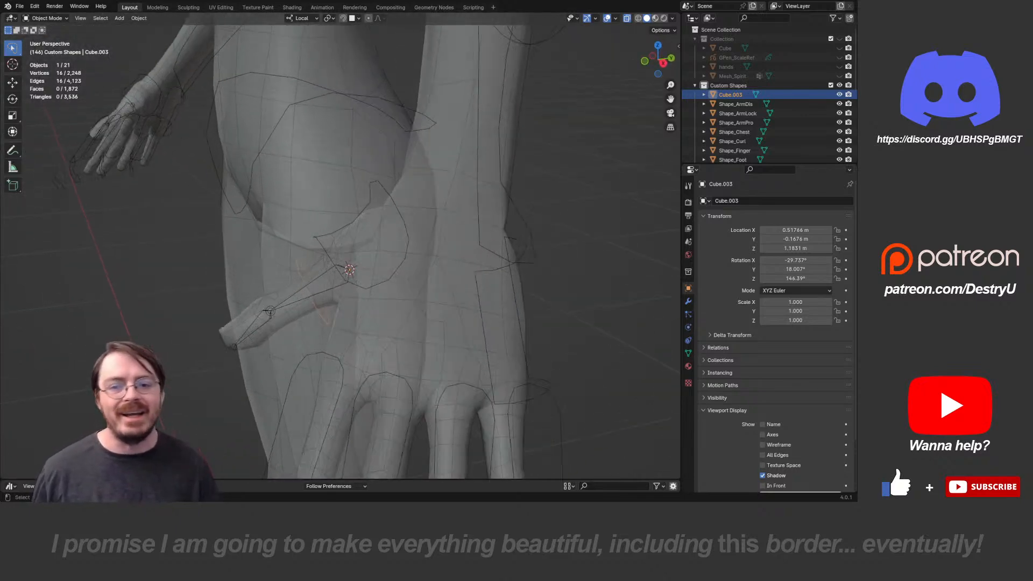
click(308, 291)
middle_drag(307, 291, 345, 288)
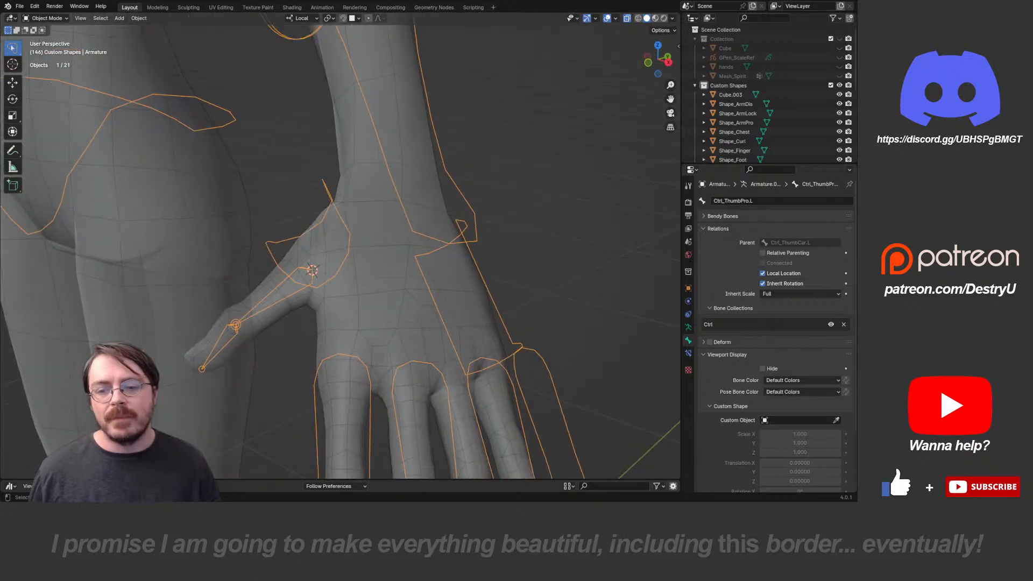
key(ctrl+Tab)
- Assign Cube.003 as the custom shape of bone Ctrl_ThumbPro.L and turn off Scale to Bone Length
click(837, 445)
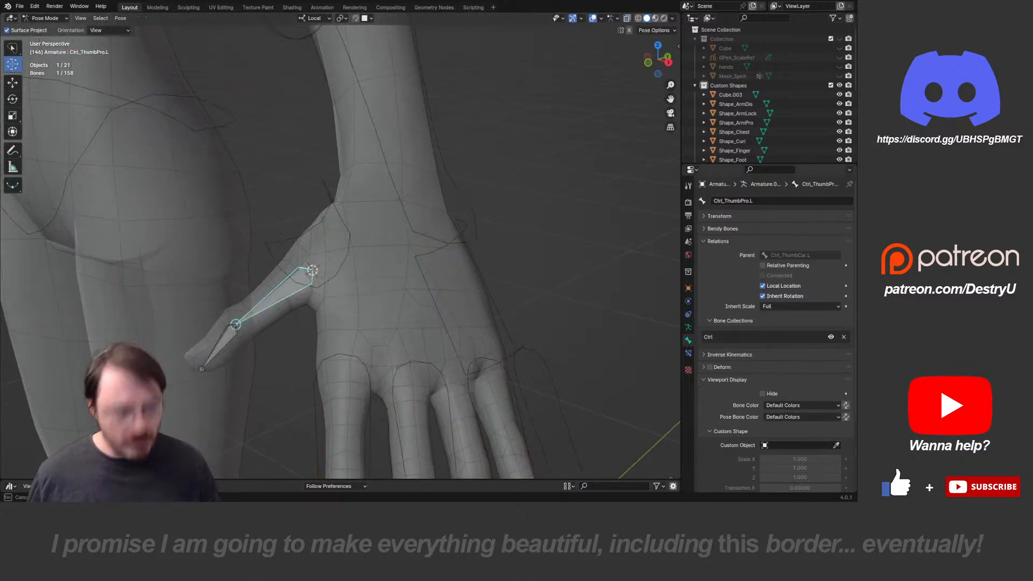
click(731, 95)
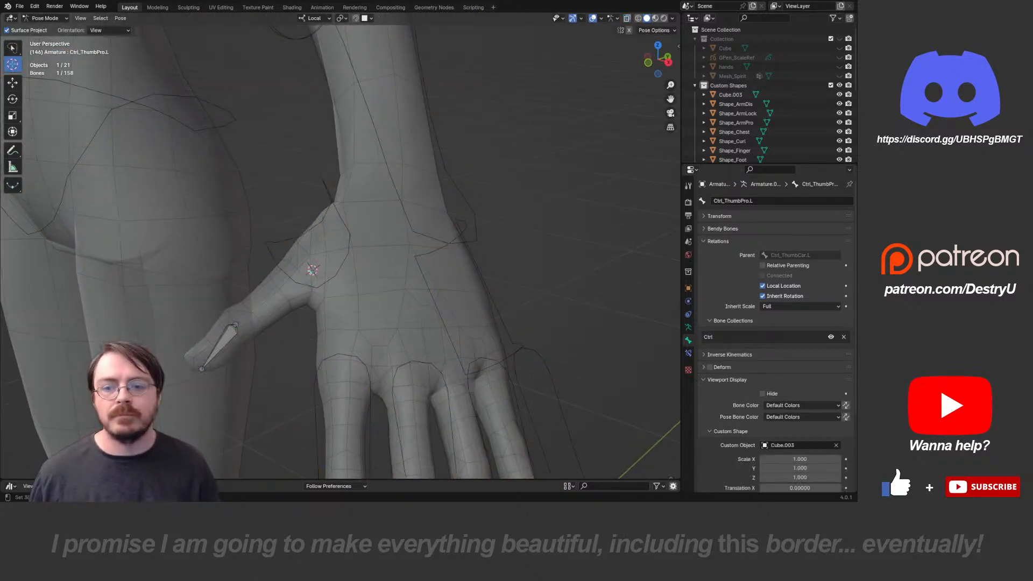
scroll(780, 446, down, 4)
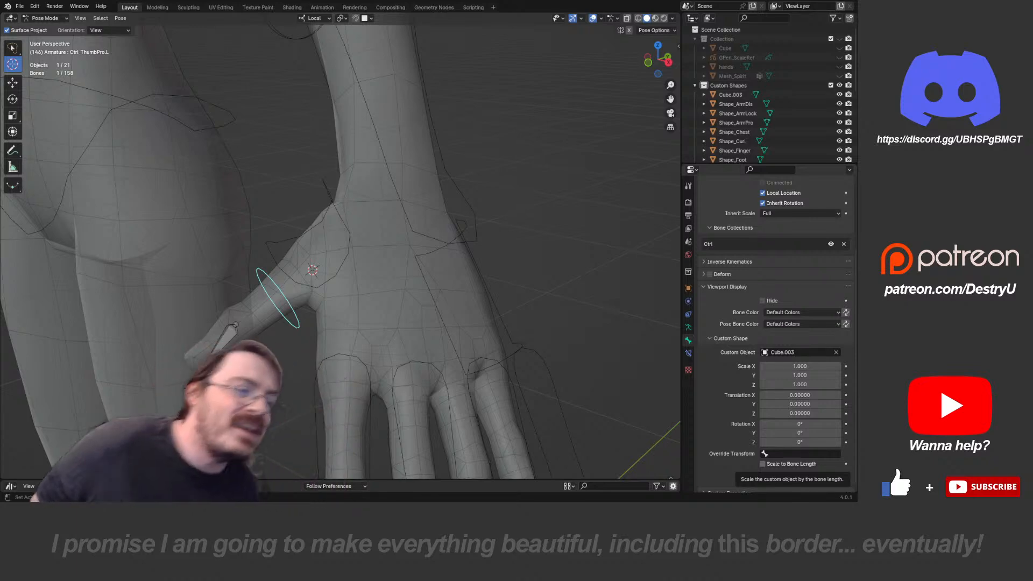
scroll(780, 464, down, 1)
scroll(340, 252, down, 10)
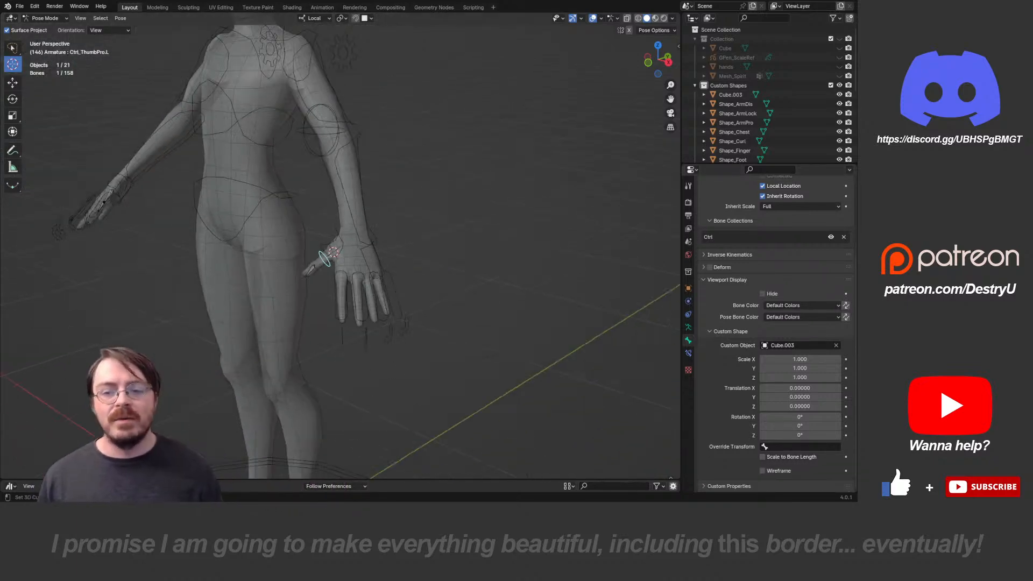
middle_drag(340, 252, 412, 256)
shift+middle_drag(345, 253, 412, 266)
scroll(412, 266, up, 4)
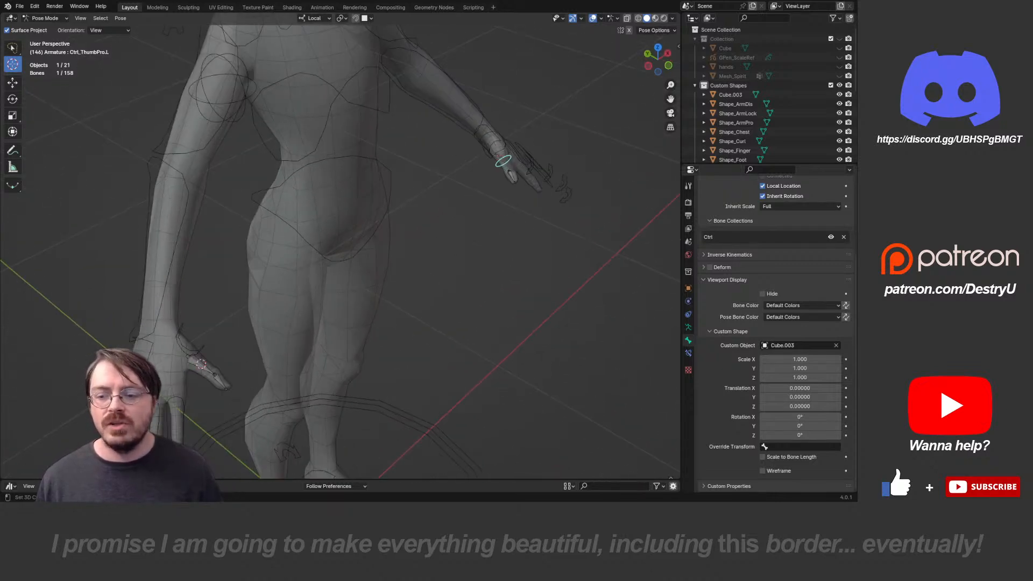
- Select the mirrored bone Ctrl_ThumbPro.R, assign Cube.003 as its custom shape and turn off Scale to Bone Length
key(w)
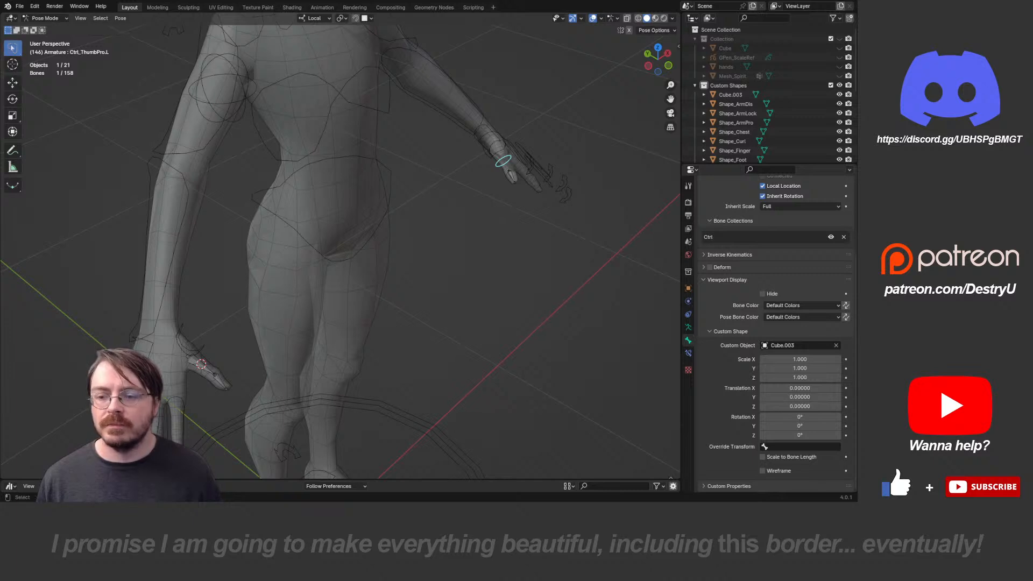
key(ctrl+shift+m)
middle_drag(345, 253, 358, 258)
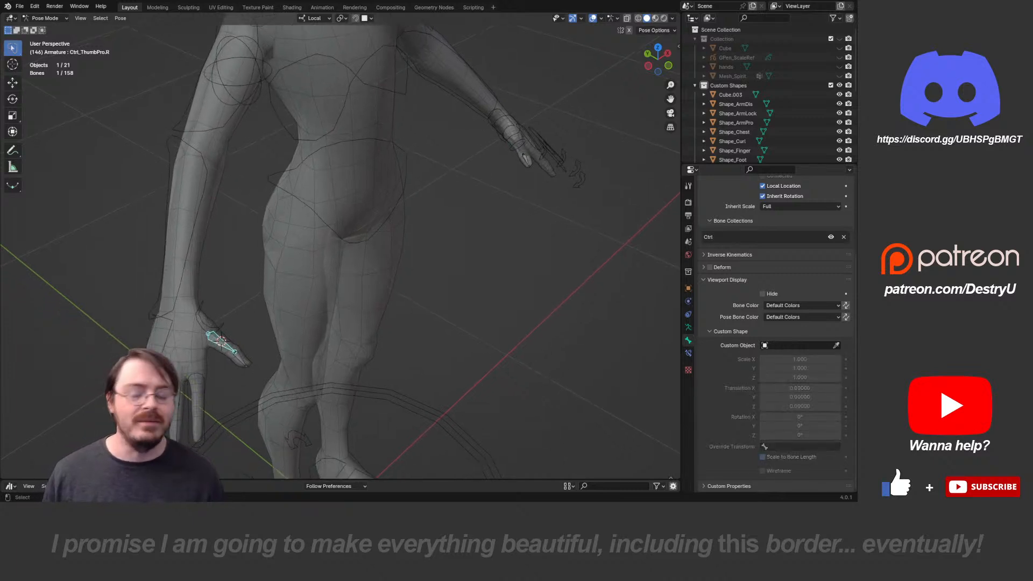
scroll(345, 242, up, 2)
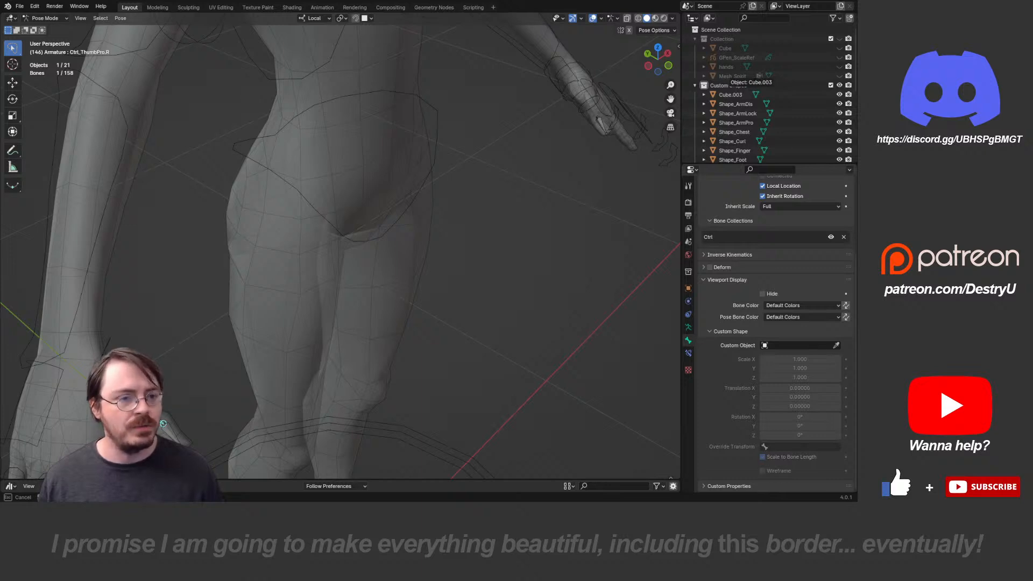
click(724, 94)
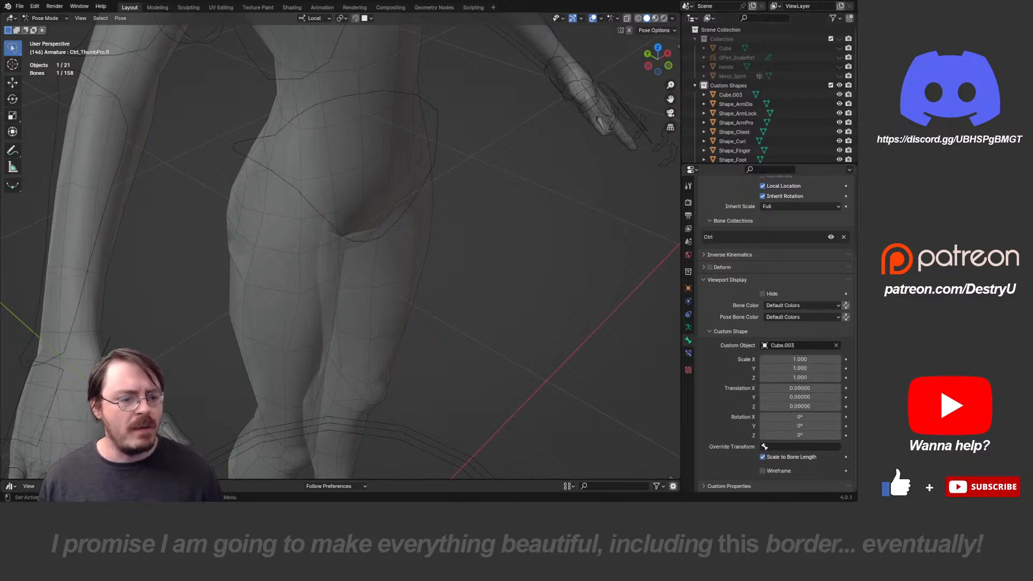
click(763, 457)
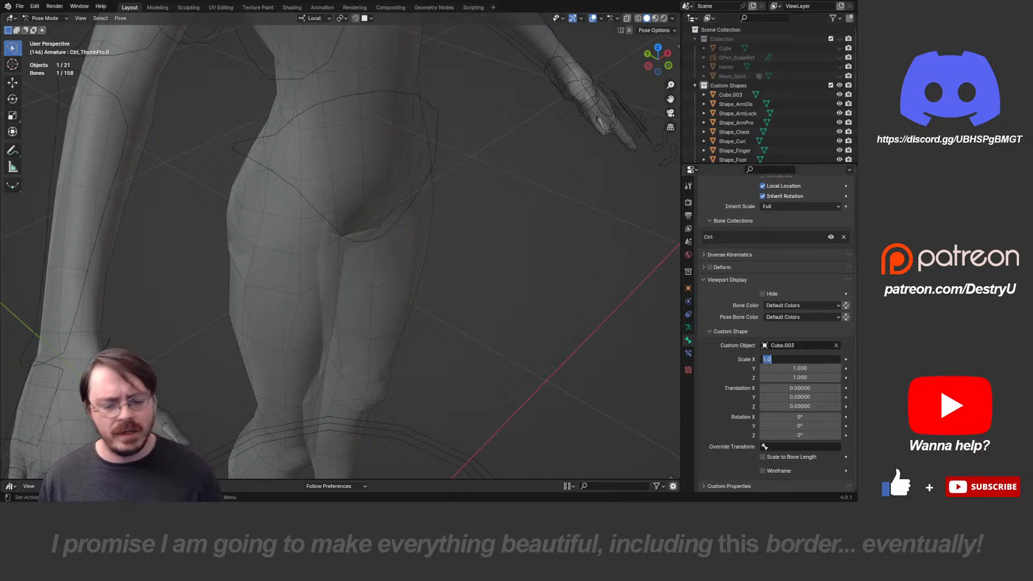
- Set the custom shape's X scale to -1 so it mirrors onto the right thumb
text(-1)
key(Return)
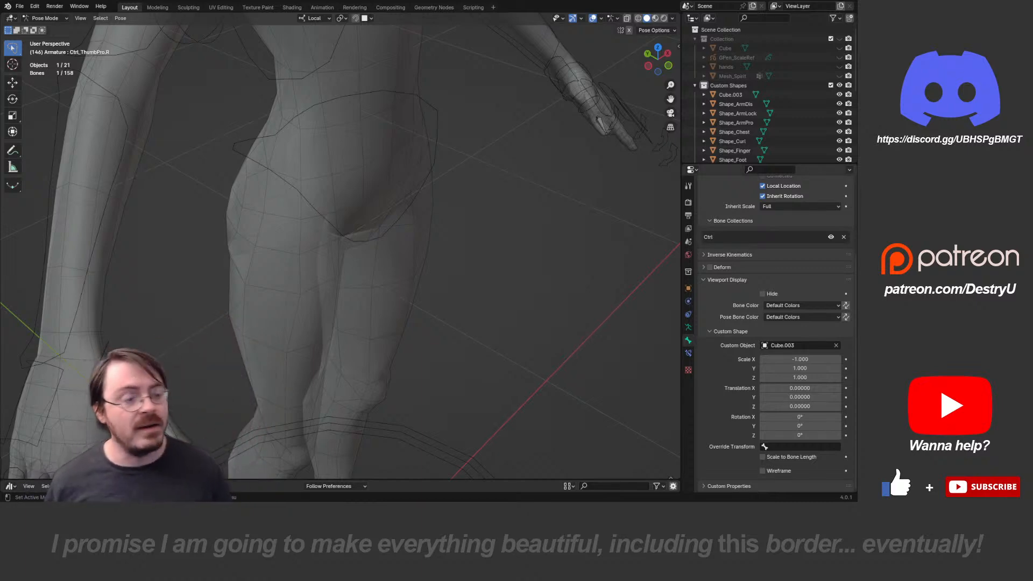
middle_drag(344, 242, 218, 218)
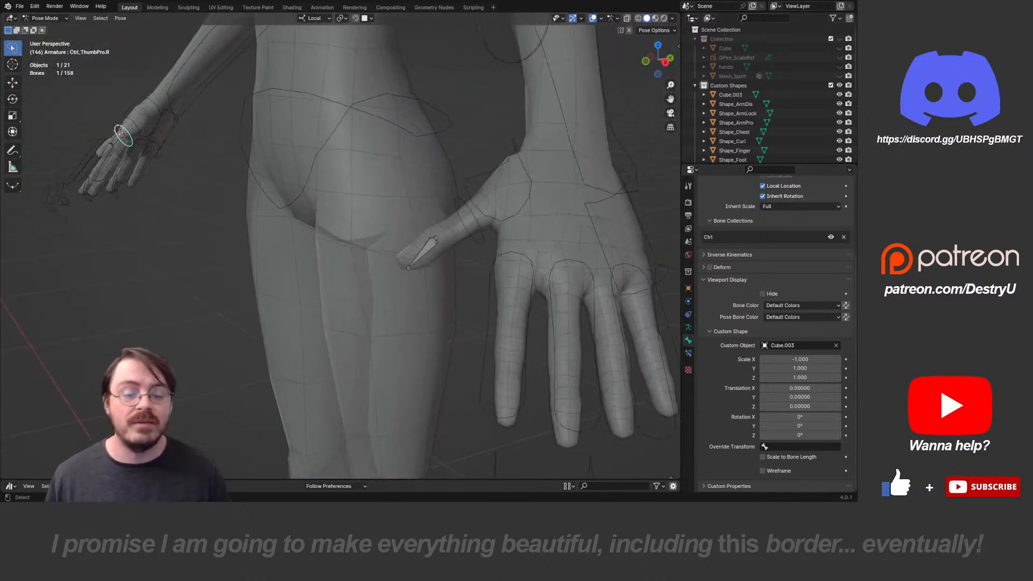
- Select the left distal thumb bone Ctrl_ThumbDis.L and snap the 3D cursor to it
click(423, 252)
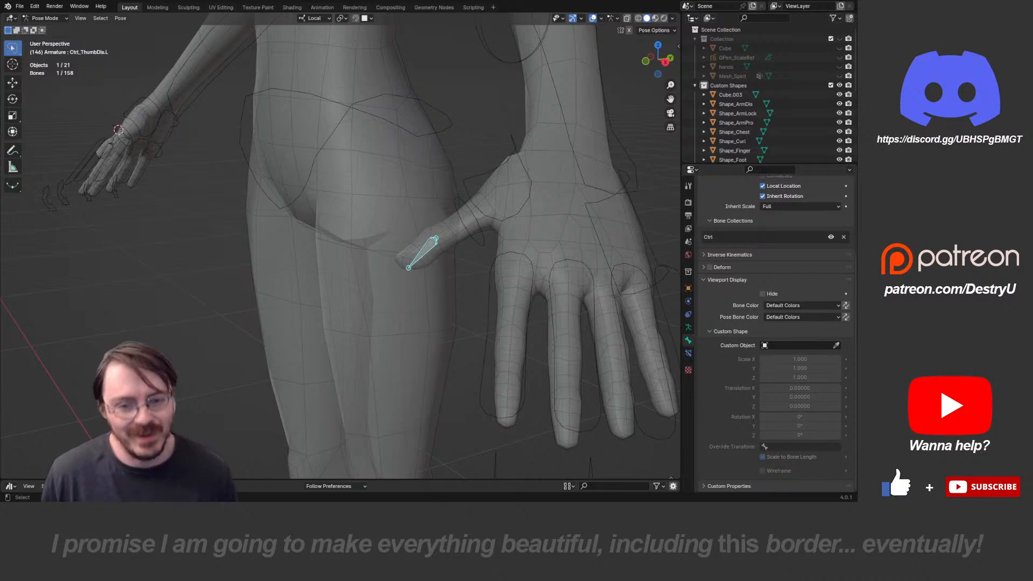
key(shift+KP_7)
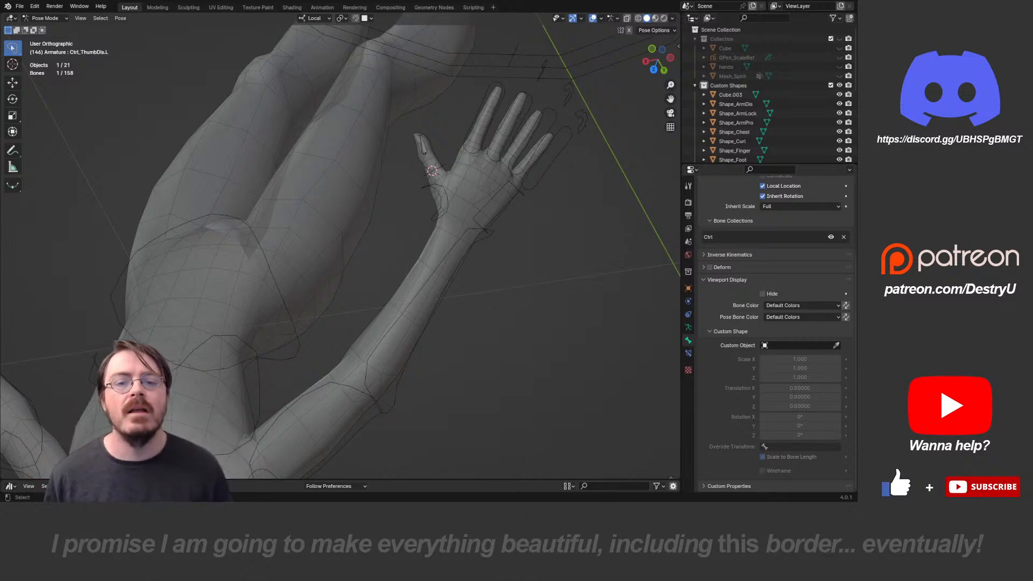
key(shift+KP_7)
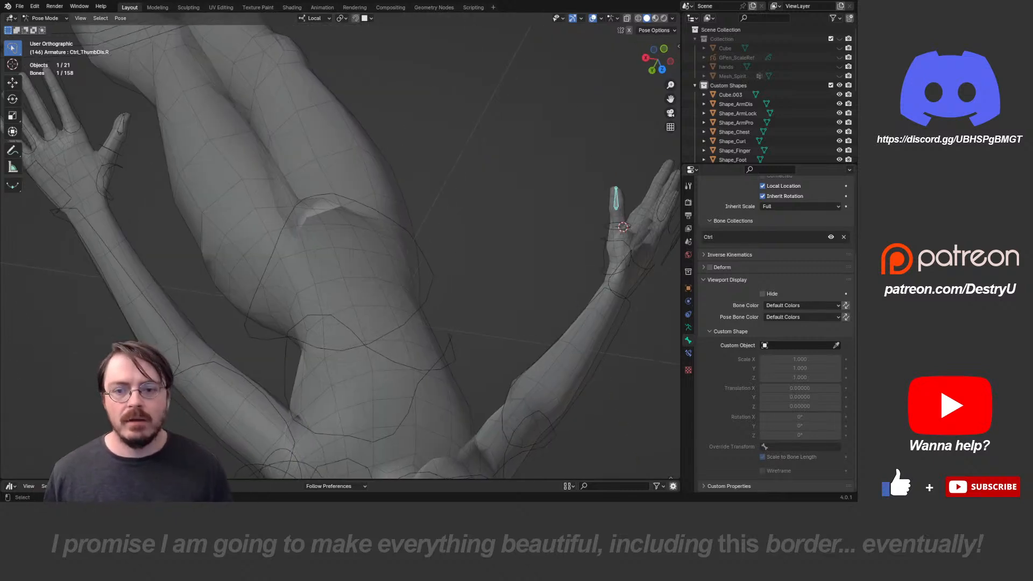
scroll(340, 246, down, 4)
middle_drag(377, 301, 231, 152)
scroll(340, 246, up, 3)
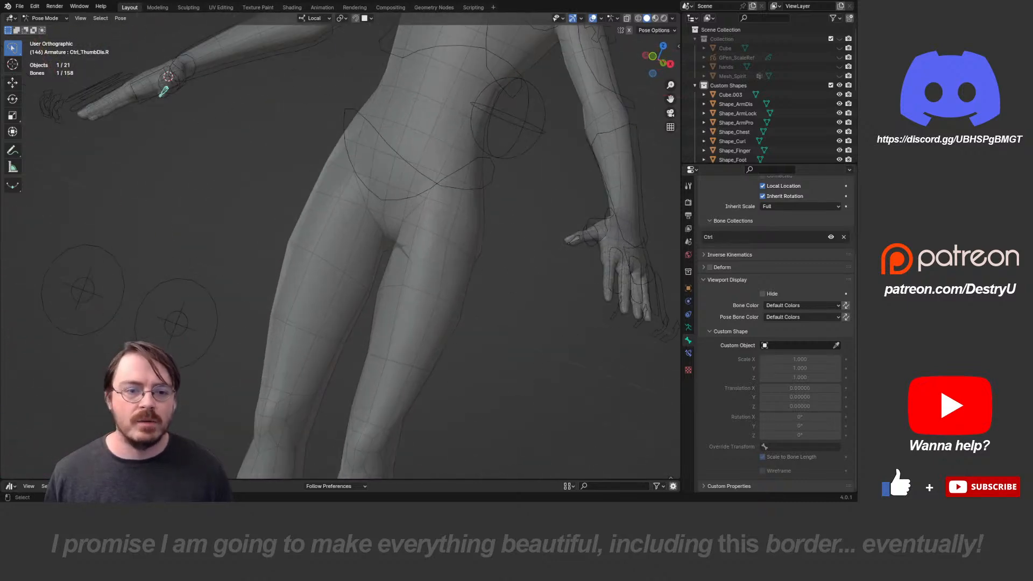
key(shift+KP_7)
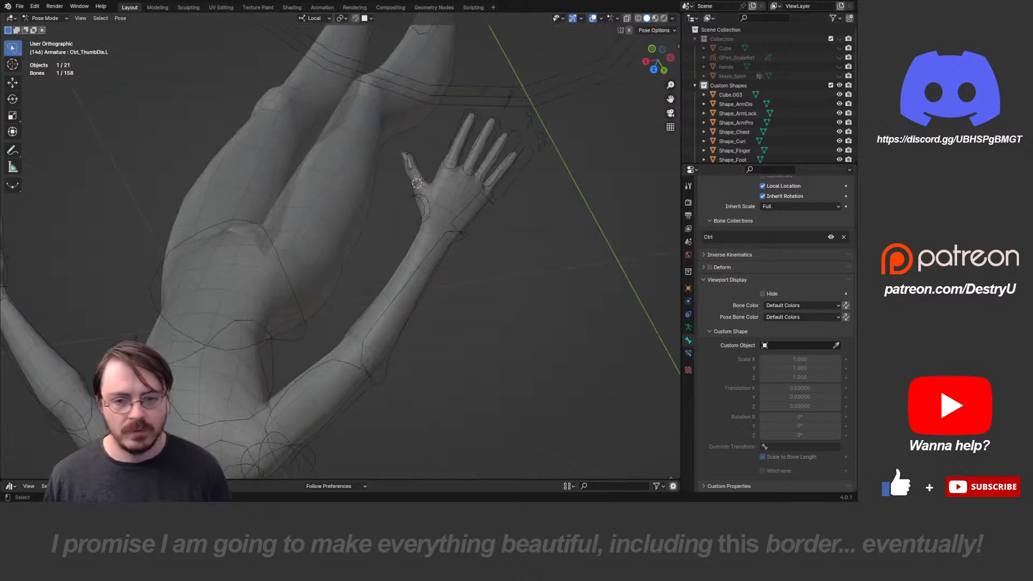
shift+middle_drag(216, 245, 531, 231)
key(shift+s)
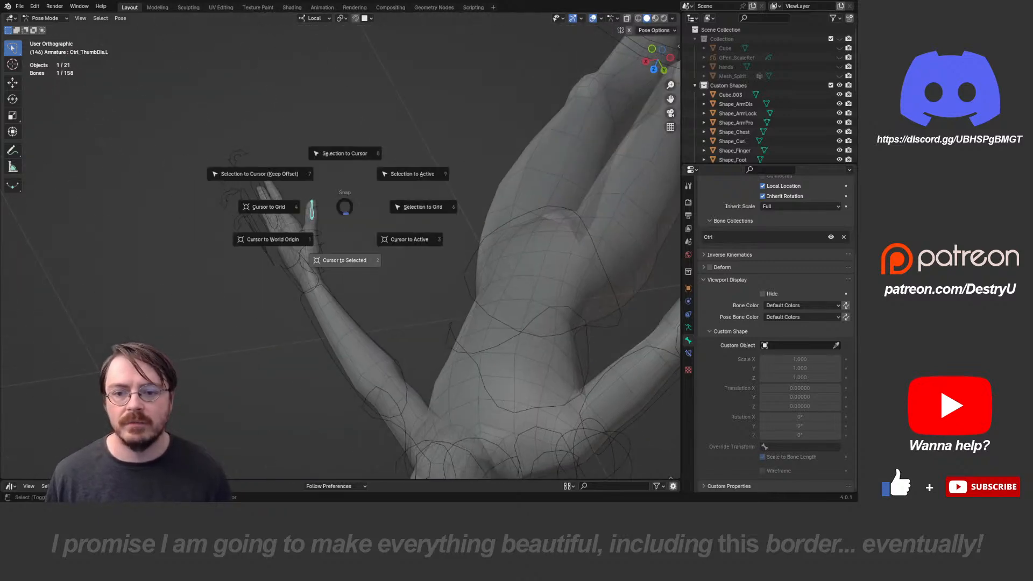
click(345, 260)
right_click(366, 217)
click(321, 216)
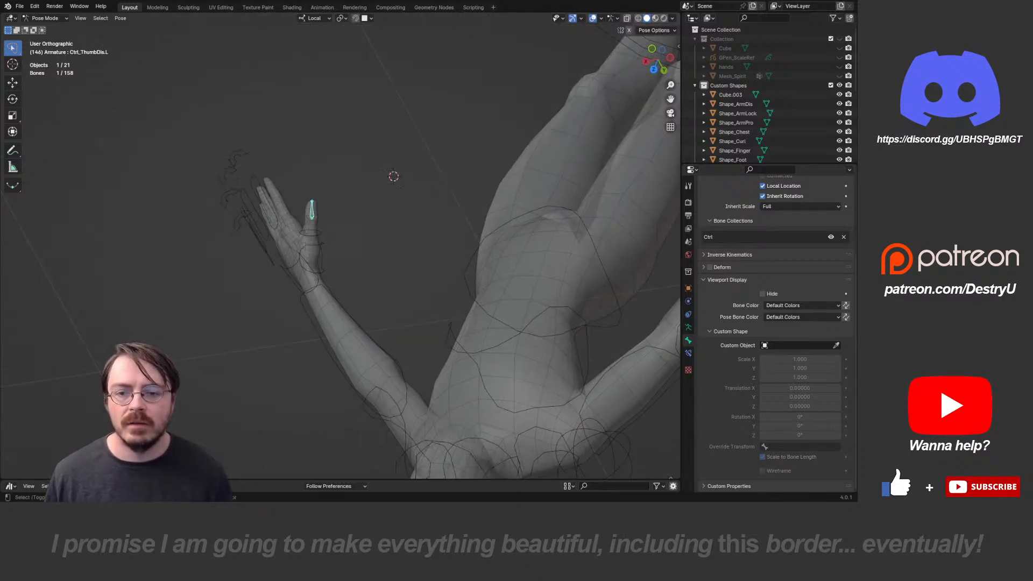
- Switch the armature from Pose Mode to Object Mode
key(KP_1)
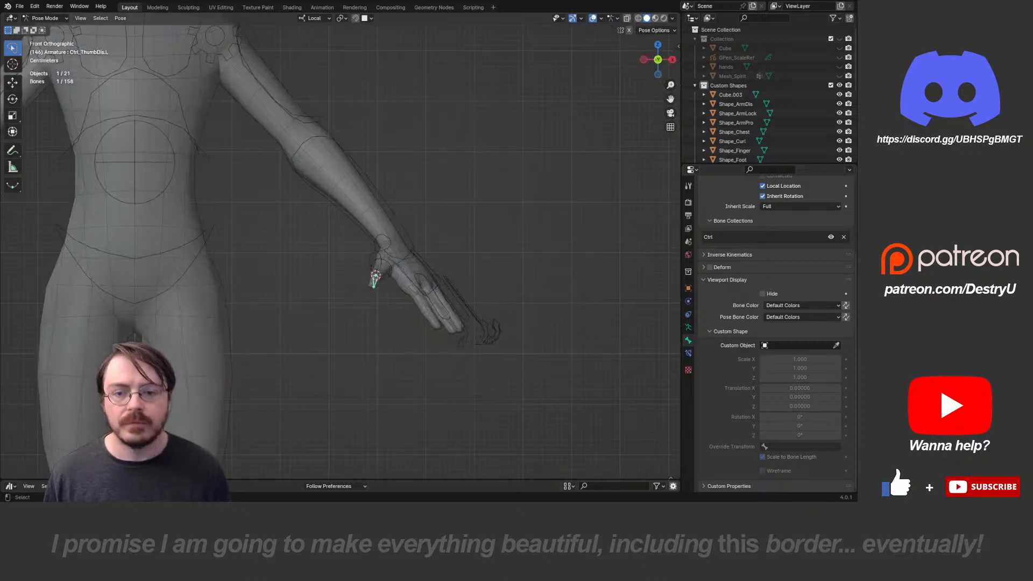
key(ctrl+Tab)
scroll(340, 246, down, 3)
scroll(340, 246, up, 3)
middle_drag(340, 246, 335, 154)
scroll(340, 246, up, 4)
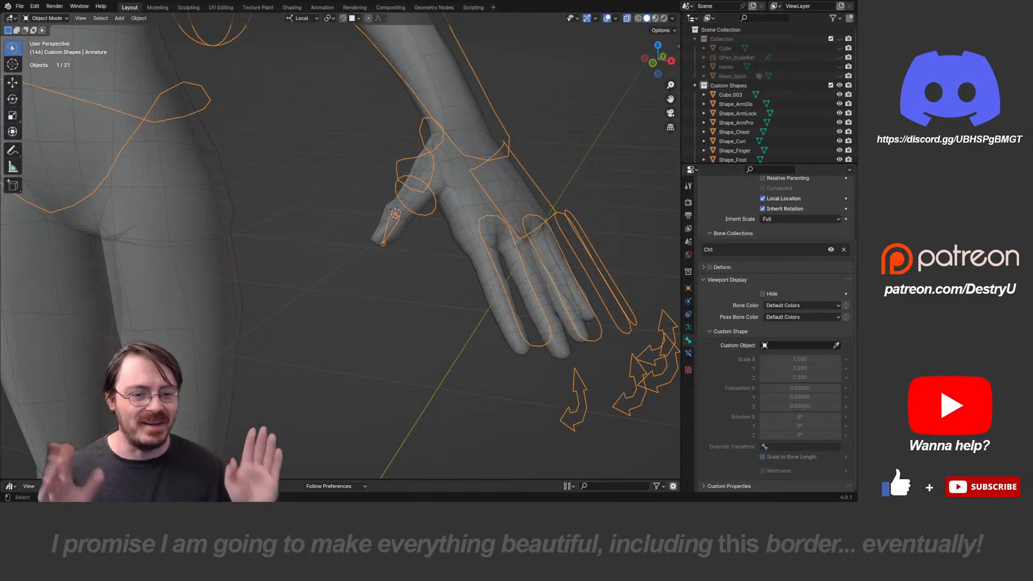
key(Tab)
scroll(341, 246, down, 2)
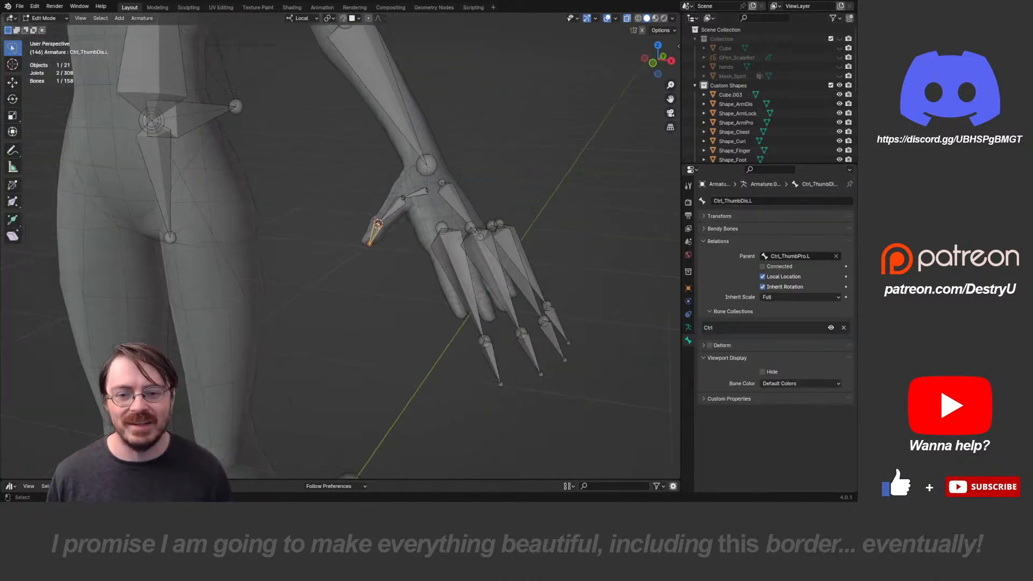
scroll(340, 246, up, 3)
key(Tab)
- Add a 16-vertex mesh circle at the left distal thumb with its alignment set to 3D Cursor
scroll(340, 246, down, 4)
scroll(340, 246, up, 1)
key(shift+a)
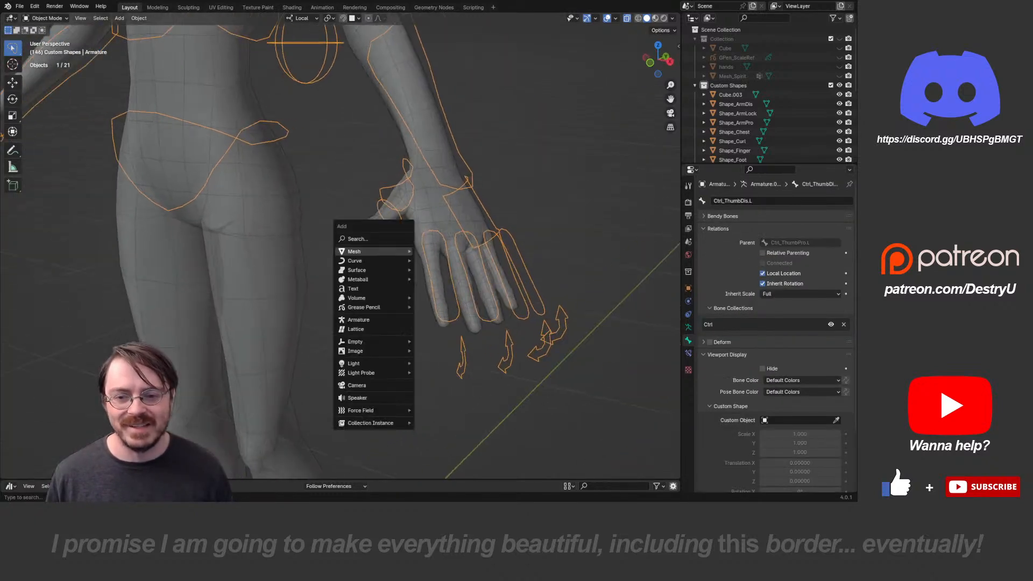
mouse_move(371, 251)
click(435, 269)
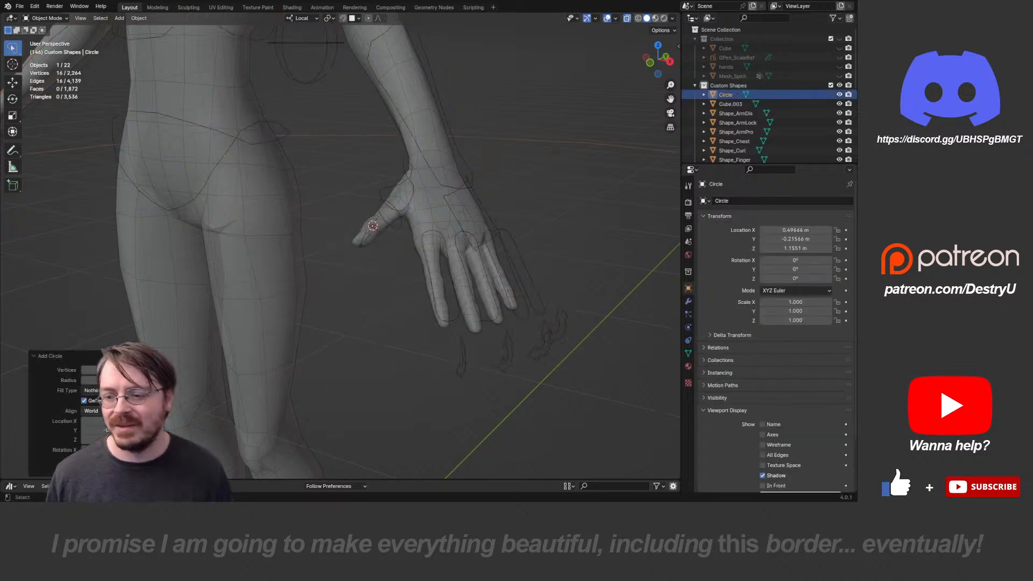
scroll(340, 246, down, 8)
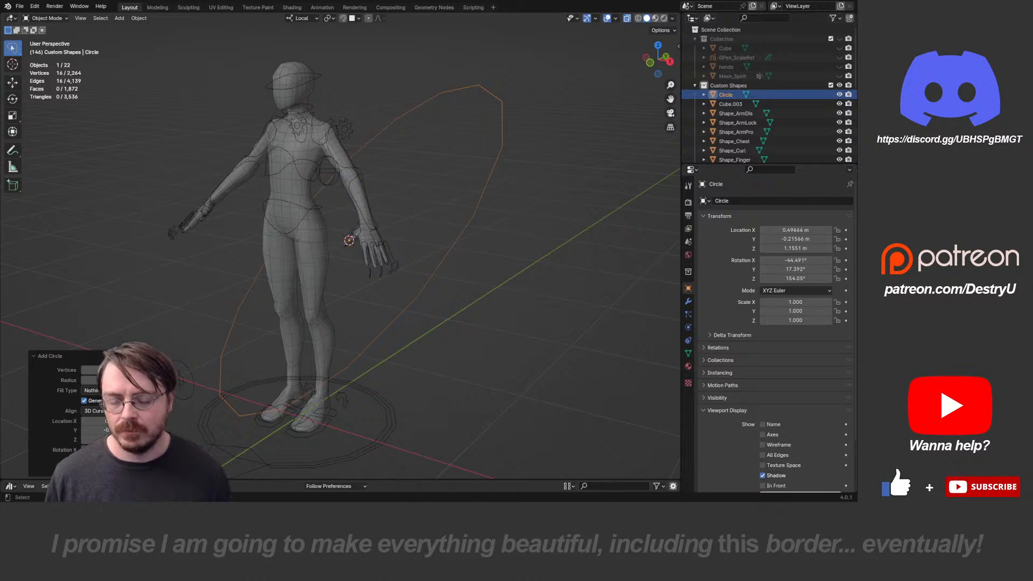
- Enter Edit Mode on the circle and scale it down to roughly the thumb's thickness
key(ctrl+Tab)
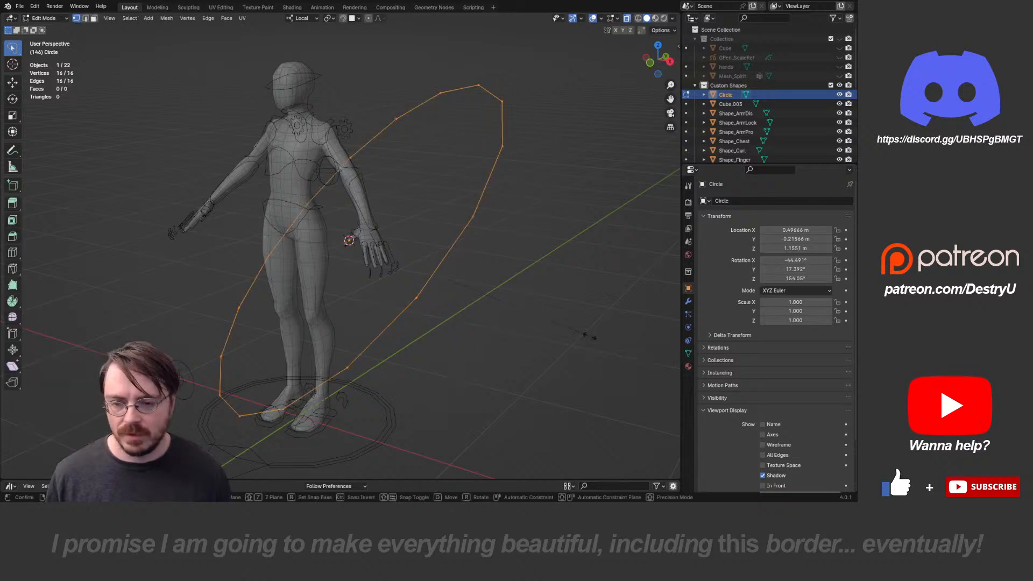
key(s)
key(Return)
scroll(345, 248, up, 8)
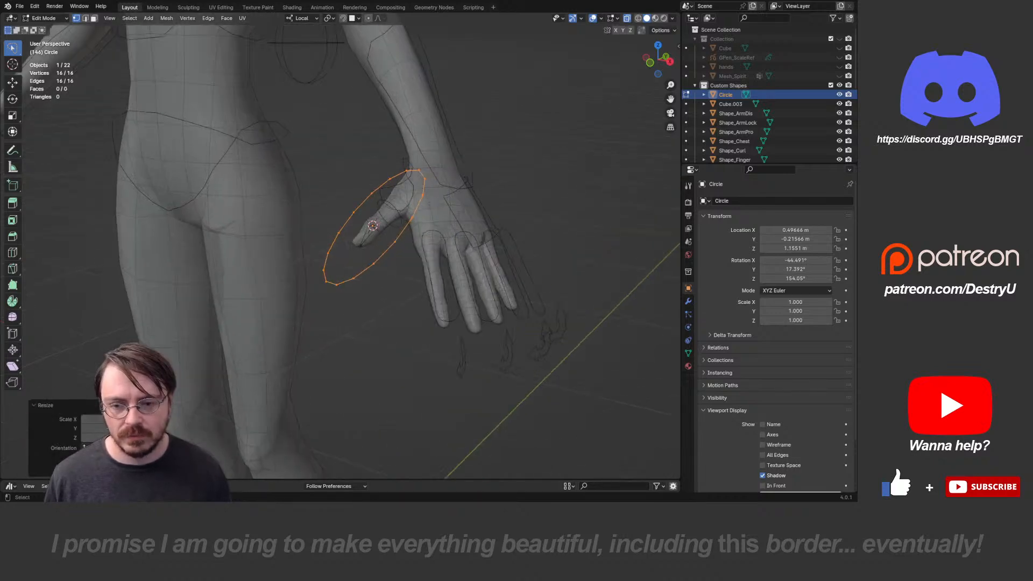
key(s)
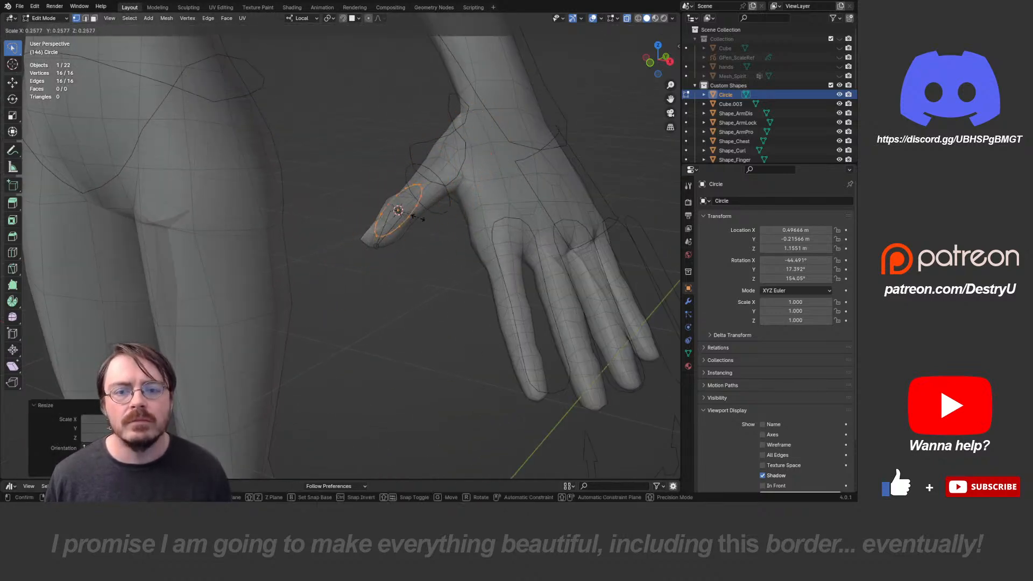
key(Escape)
key(s)
click(413, 226)
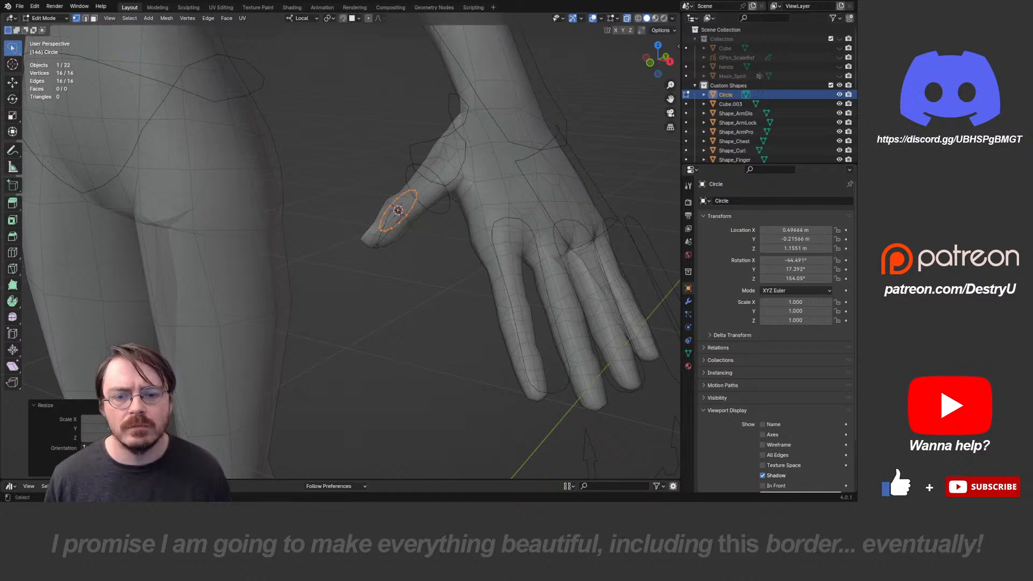
shift+middle_drag(413, 226, 422, 257)
- Select the armature in Object Mode, switch it to Pose Mode and align the view to the side of Ctrl_ThumbDis.L
key(Tab)
click(442, 249)
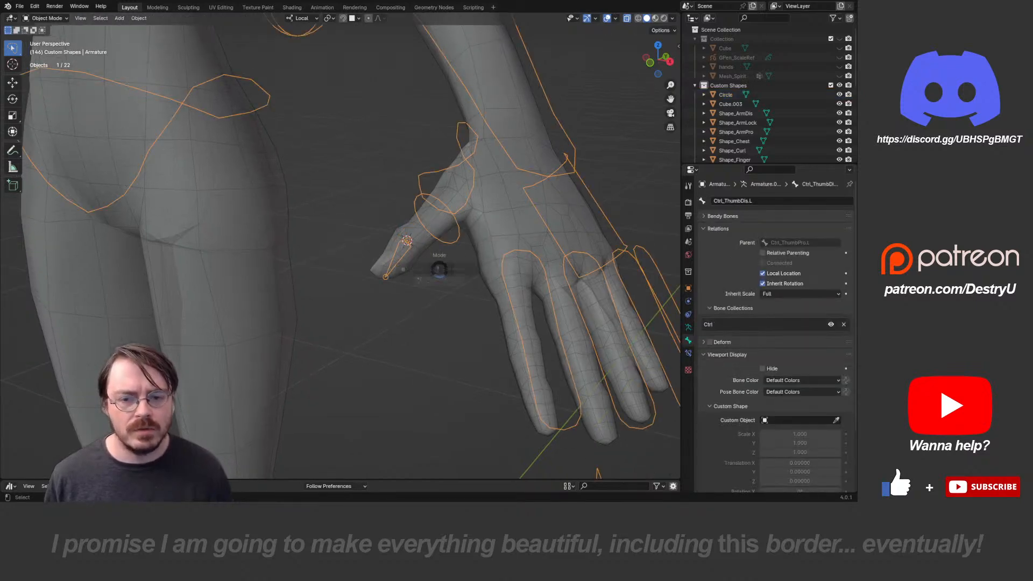
key(ctrl+Tab)
key(shift+KP_3)
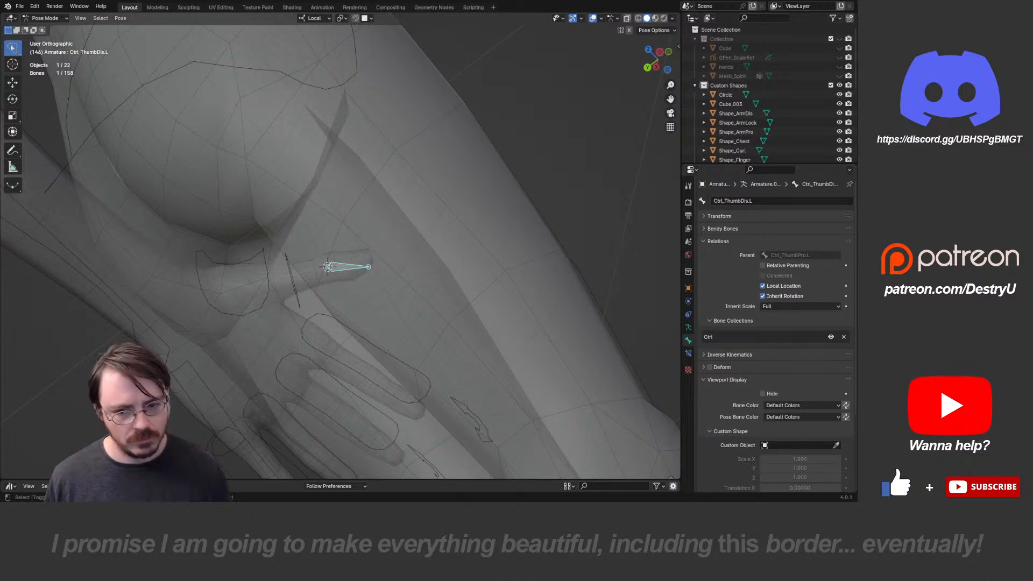
key(ctrl+shift+KP_3)
- Select the Circle object from Object Mode, enter Edit Mode and rotate its vertices to stand crosswise to the distal thumb
key(Tab)
click(311, 255)
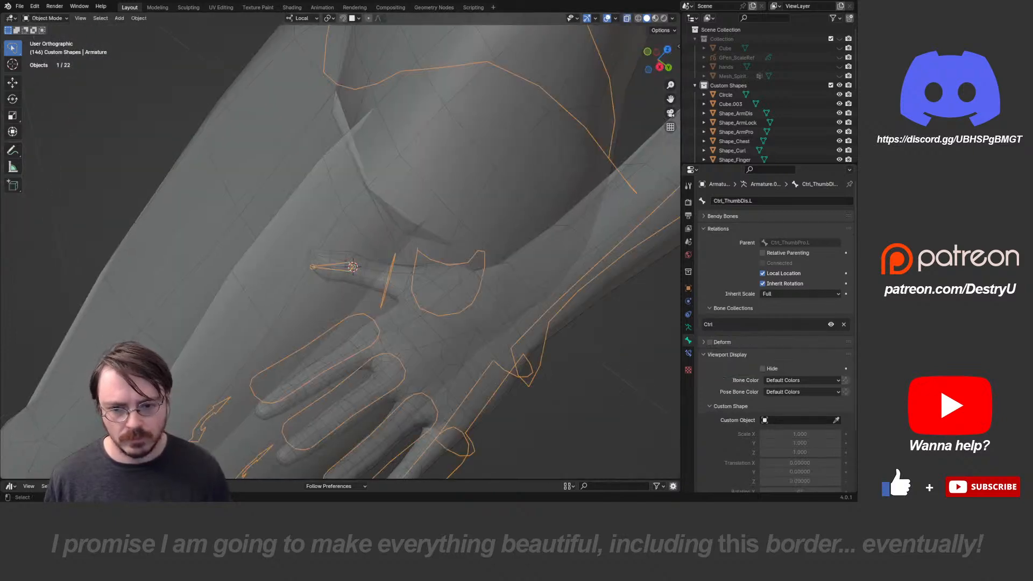
click(336, 279)
click(725, 94)
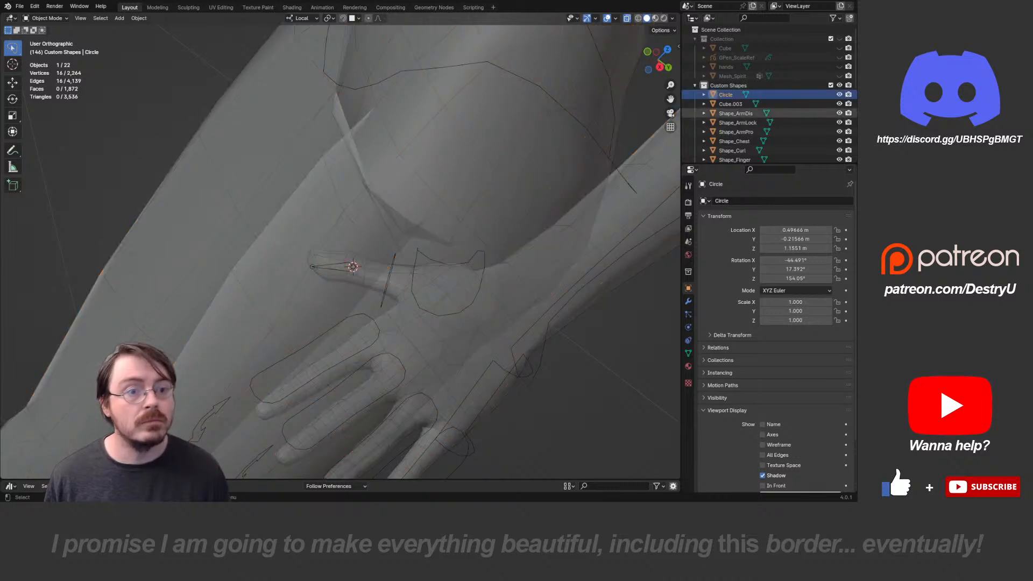
key(Tab)
key(r)
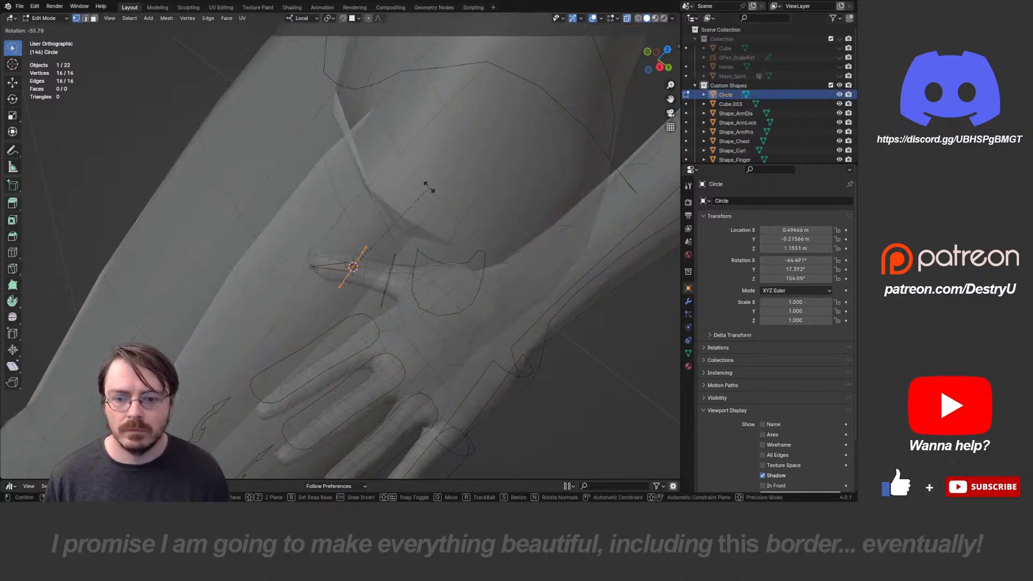
click(379, 163)
- Move the circle to the middle of the distal thumb and fine-tune its tilt to sit across the bone
key(g)
click(360, 161)
key(r)
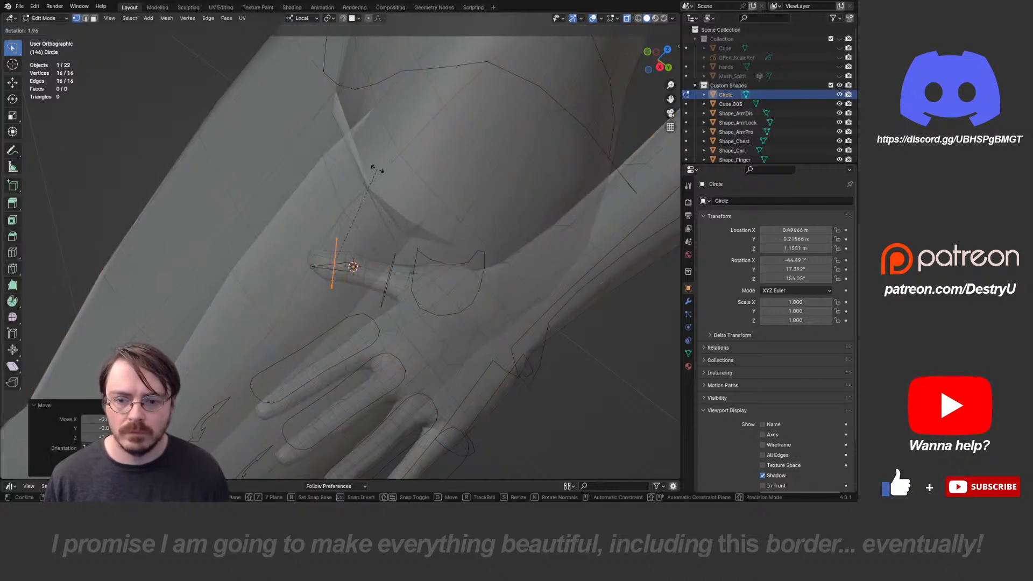
click(376, 166)
key(g)
click(382, 209)
key(g)
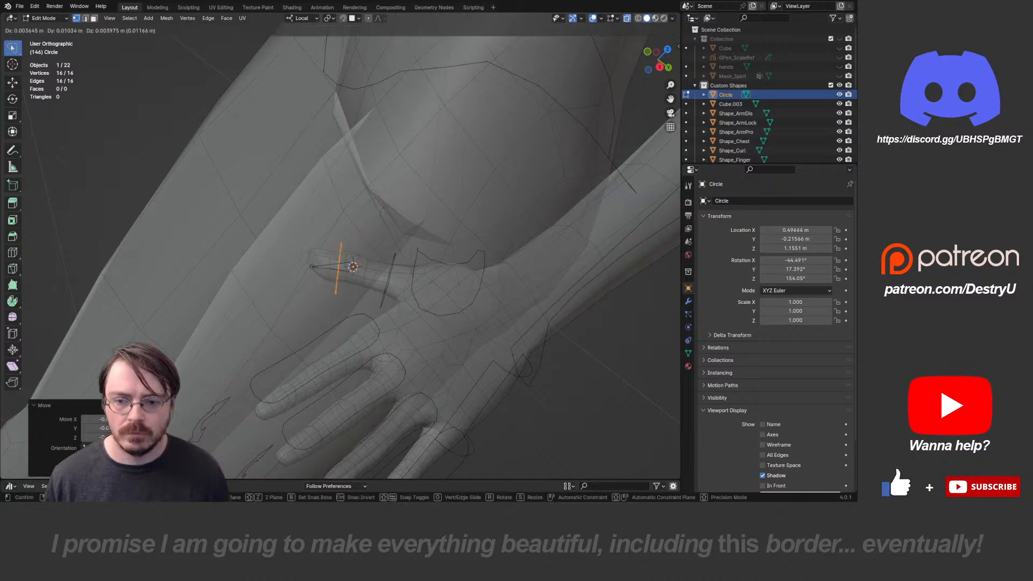
click(388, 212)
middle_drag(388, 211, 467, 219)
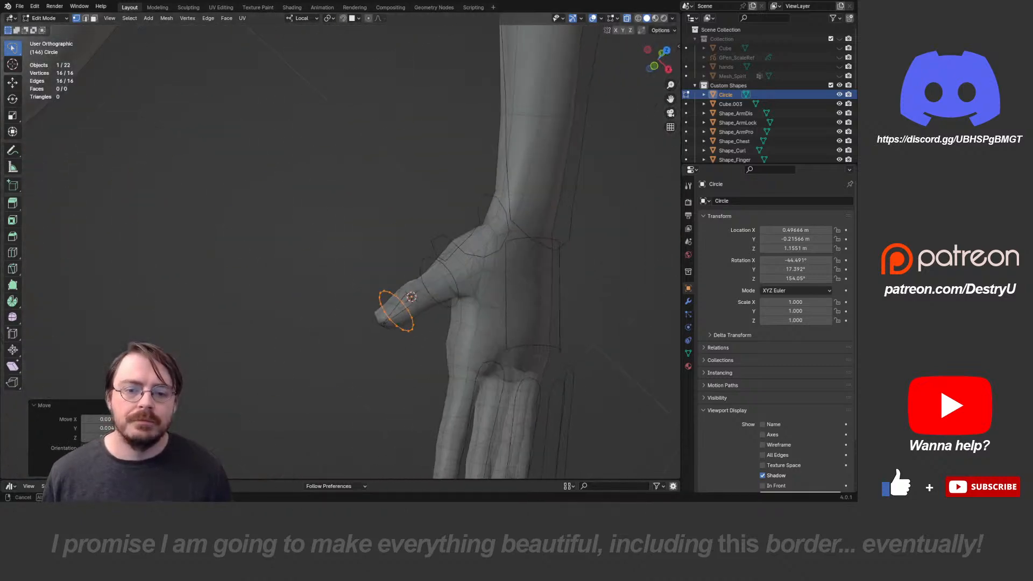
scroll(467, 219, down, 4)
- Leave Edit Mode on the circle, select the armature and switch it to Pose Mode with the left hand in view
key(Tab)
click(374, 271)
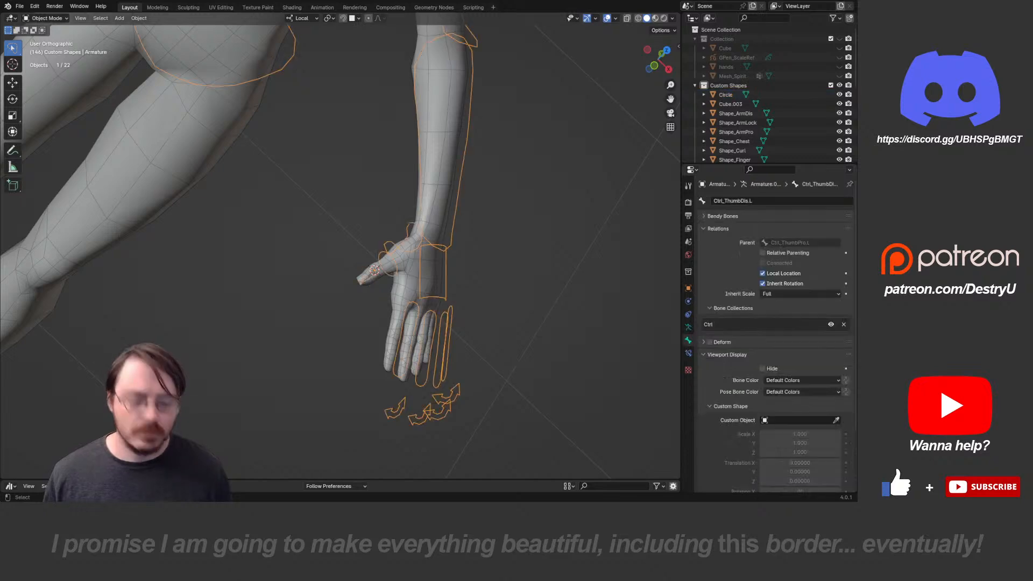
scroll(424, 276, down, 6)
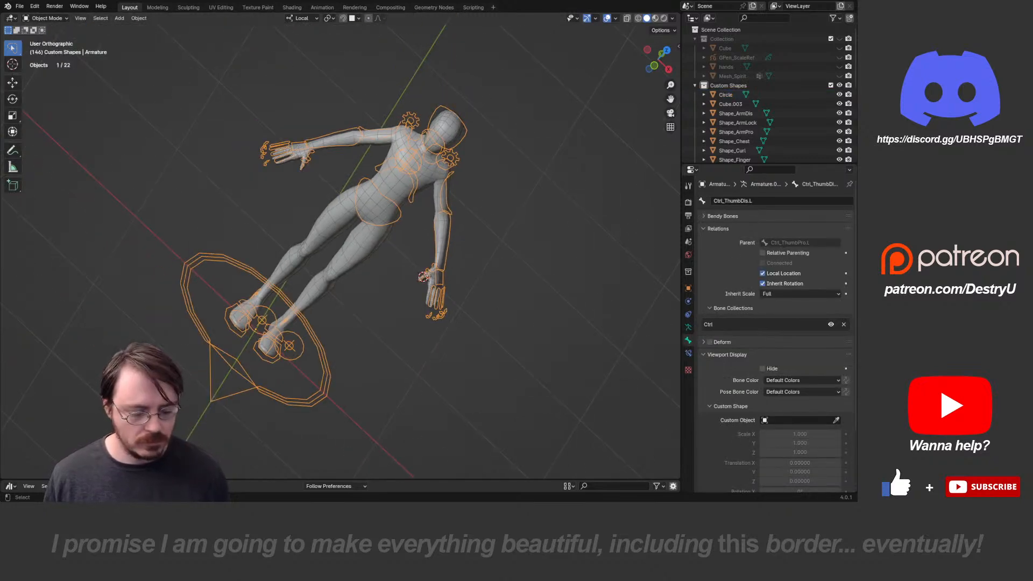
key(KP_1)
scroll(341, 246, up, 5)
middle_drag(424, 253, 361, 271)
shift+middle_drag(361, 272, 189, 285)
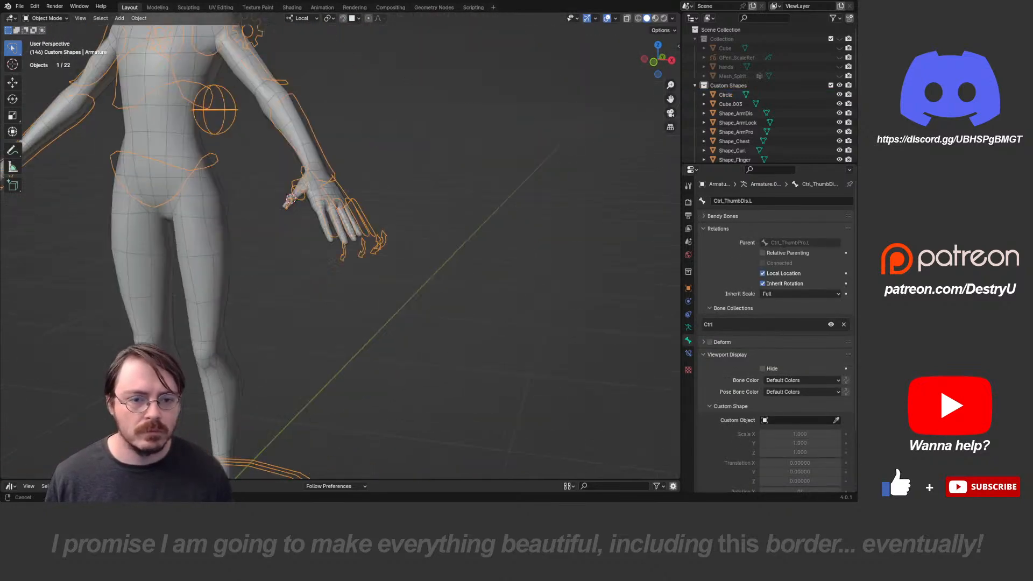
scroll(291, 199, up, 3)
key(ctrl+Tab)
scroll(277, 259, up, 3)
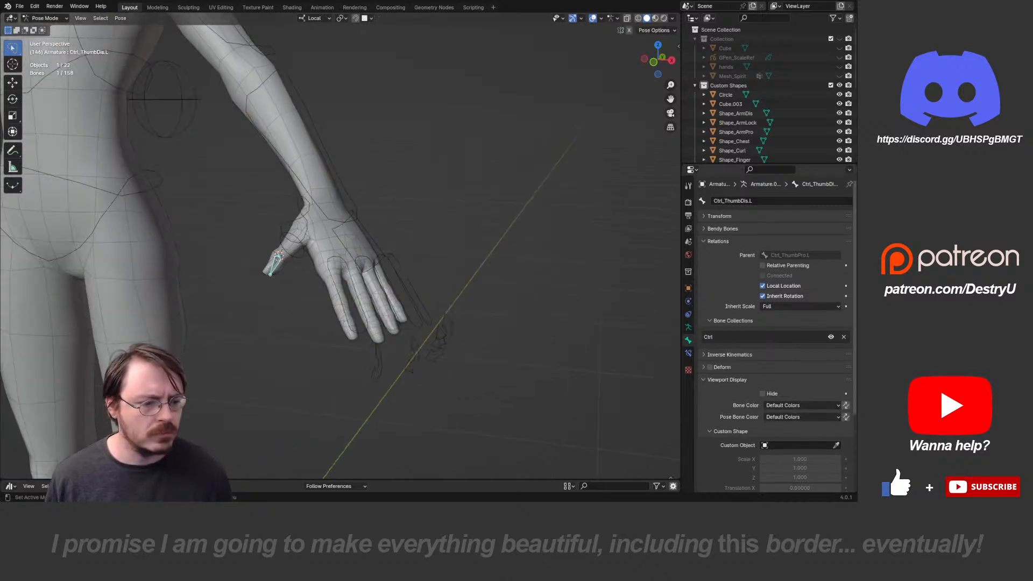
- Assign Circle as the custom shape of Ctrl_ThumbDis.L, with scaling to bone length turned off
click(837, 445)
click(281, 258)
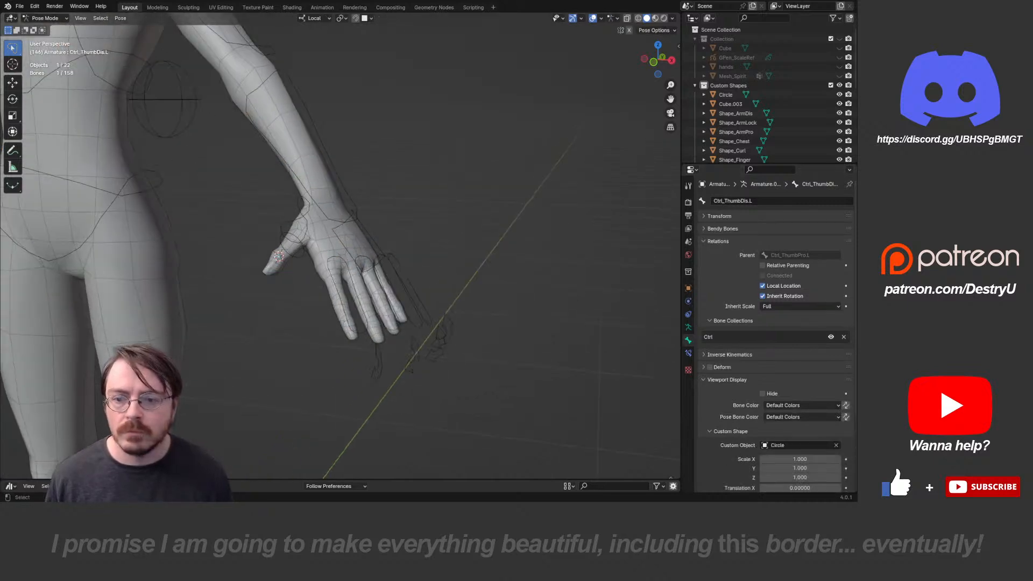
shift+middle_drag(281, 258, 452, 271)
scroll(775, 323, down, 5)
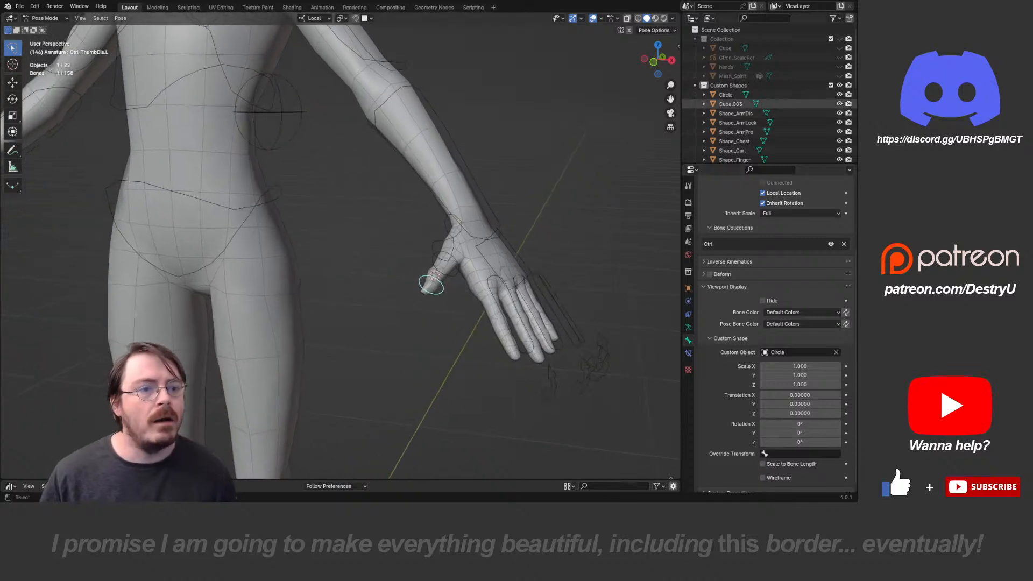
- Rename the Cube.003 object, used by the left proximal thumb bone, to Shape_ThumbPro
click(730, 104)
click(445, 260)
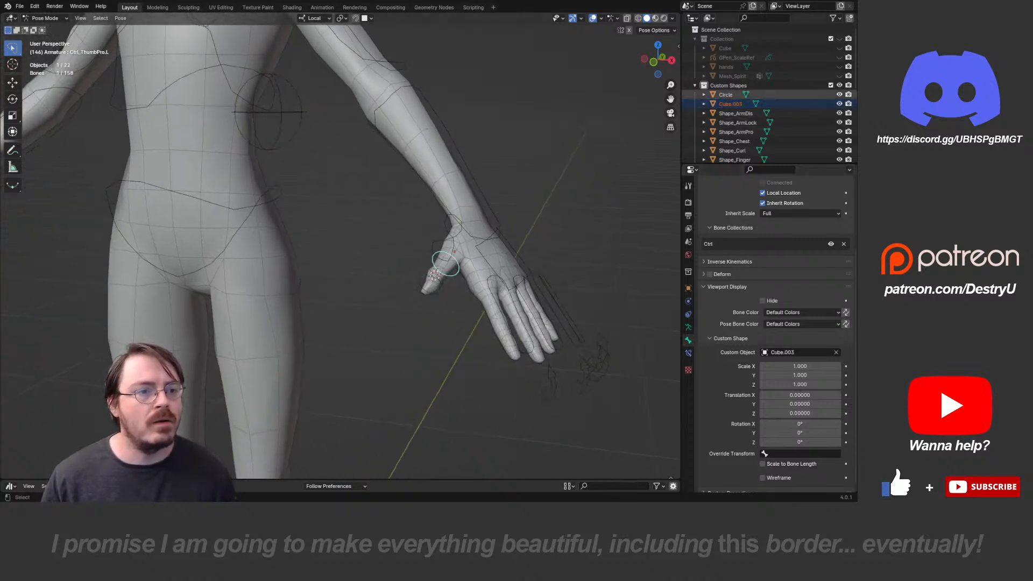
click(730, 104)
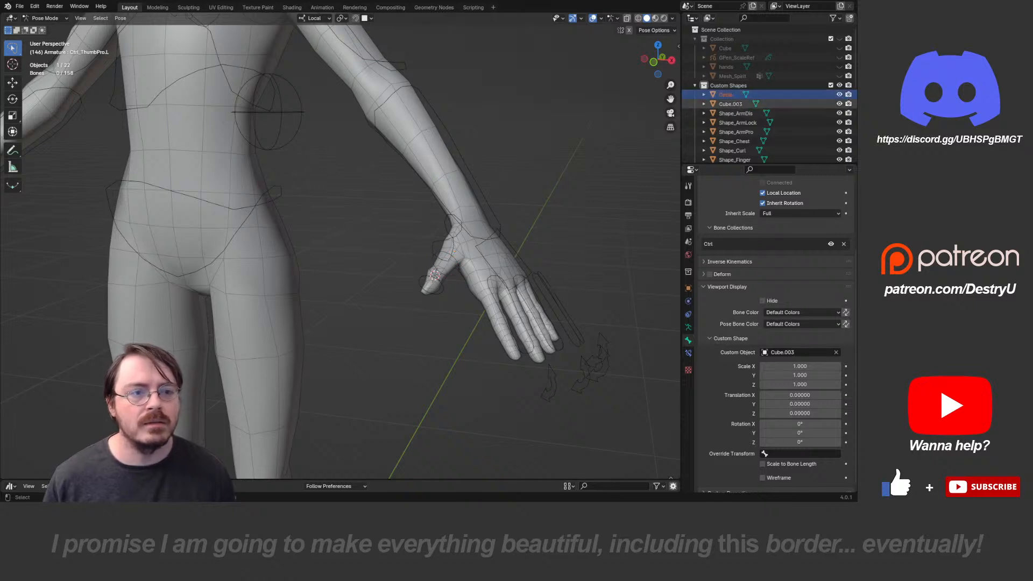
scroll(770, 120, down, 1)
key(F2)
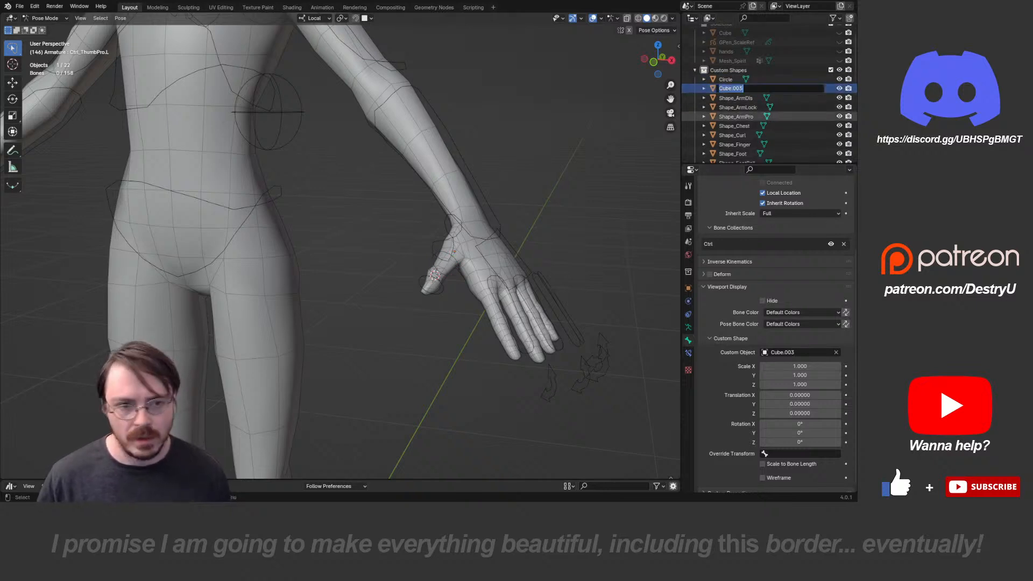
text(Shape)
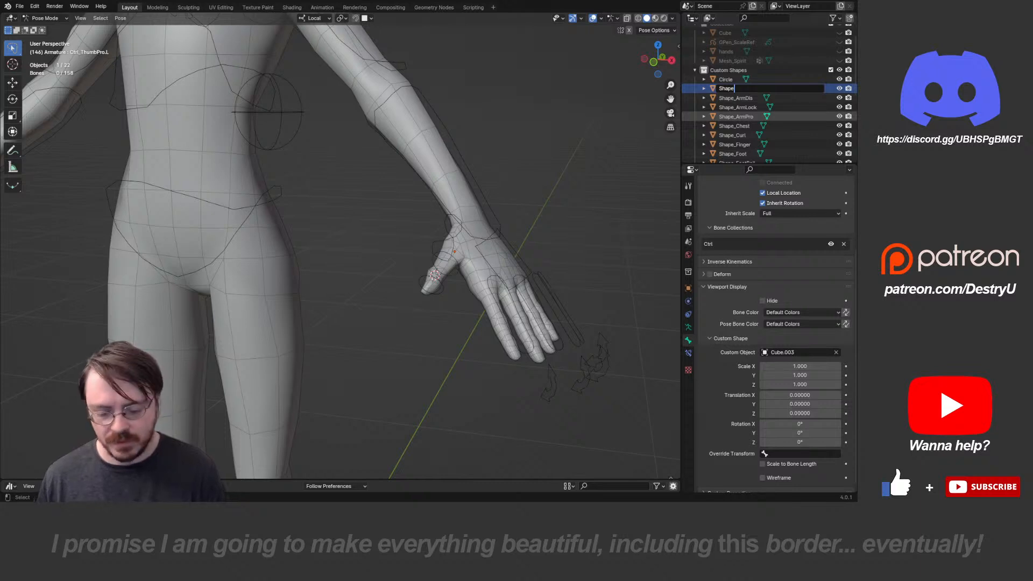
text(_Thumb)
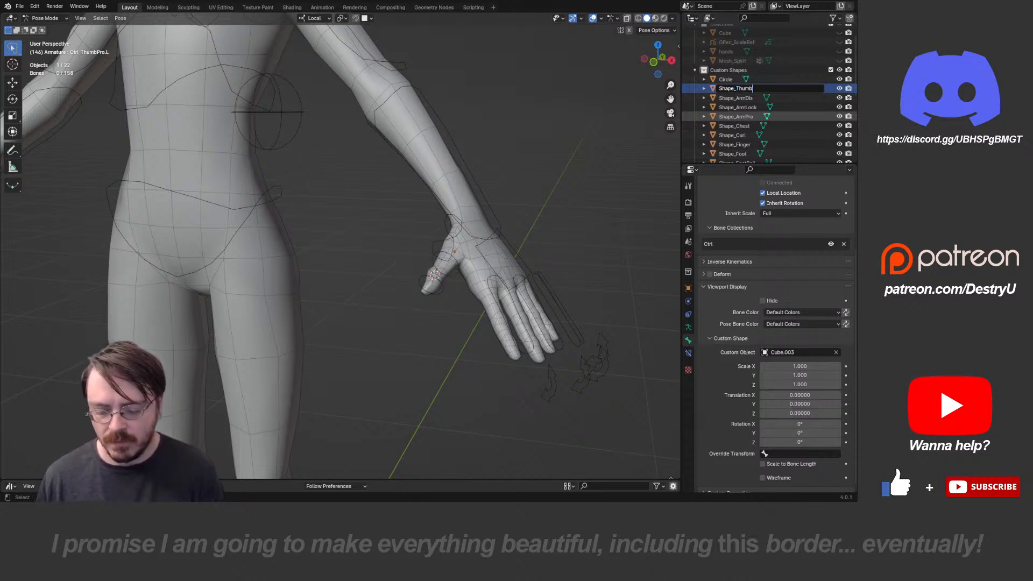
text(Pro)
key(Return)
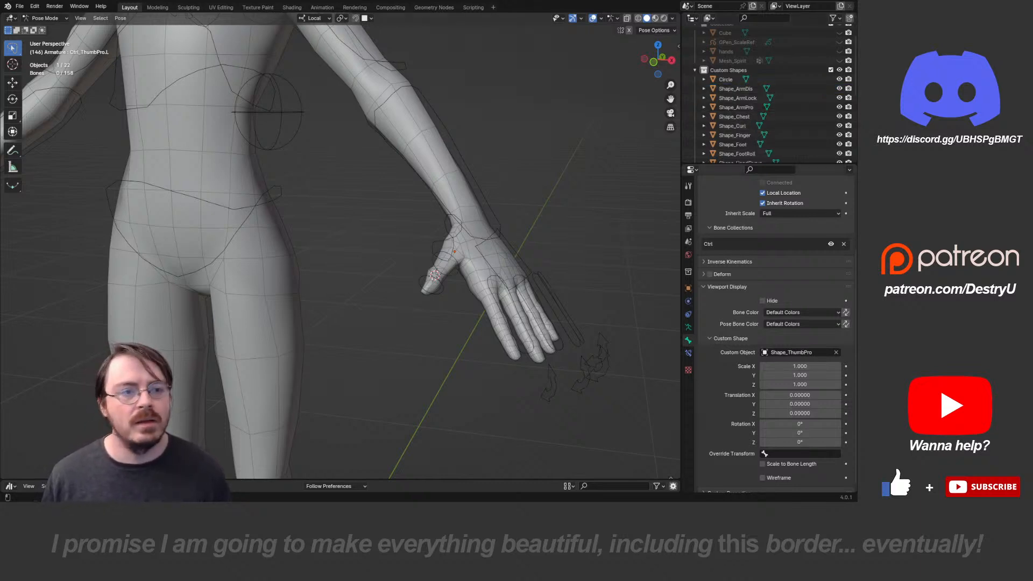
- Rename the Circle object to Shape_ThumbDis
double_click(726, 79)
text(Sha)
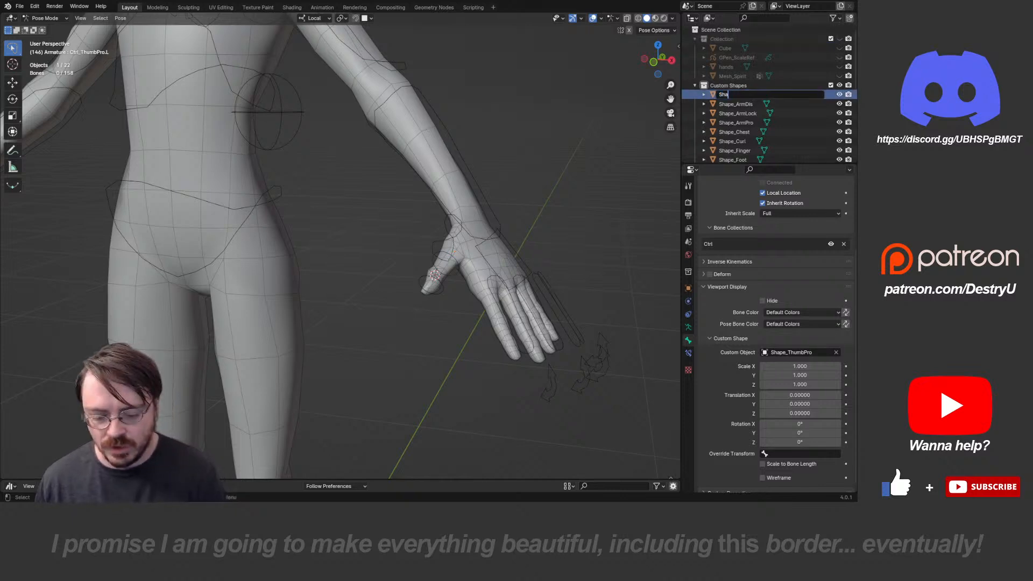
text(pe_ThumbDis)
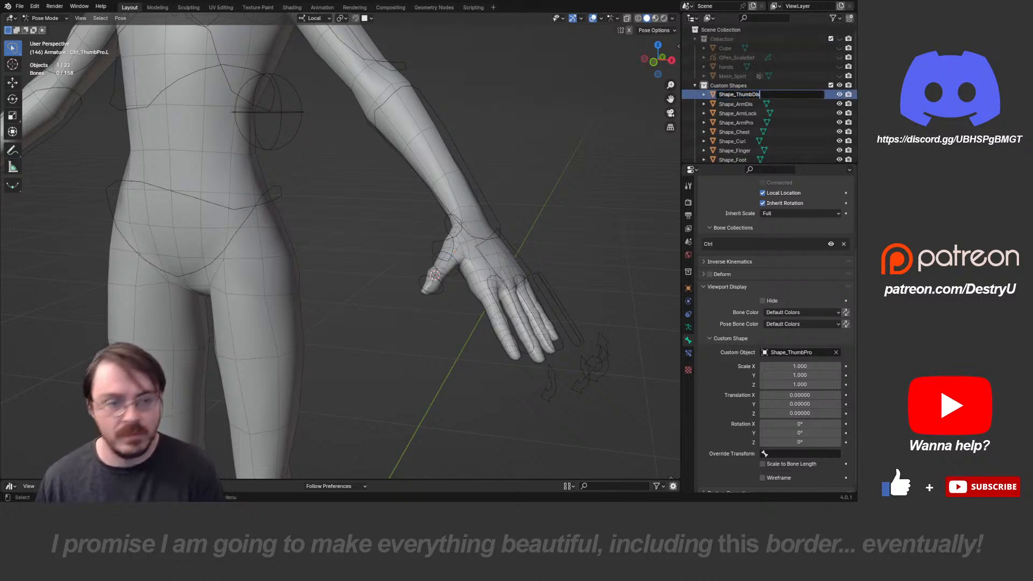
key(Return)
- Select Ctrl_ThumbDis.R on the right hand and assign Shape_ThumbDis as its custom shape
scroll(340, 245, down, 4)
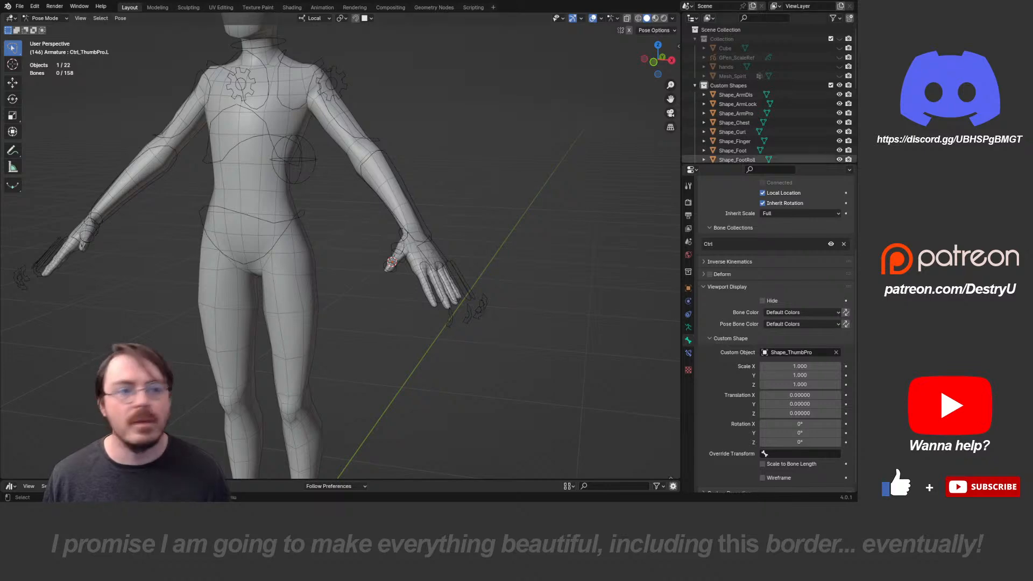
scroll(770, 94, down, 6)
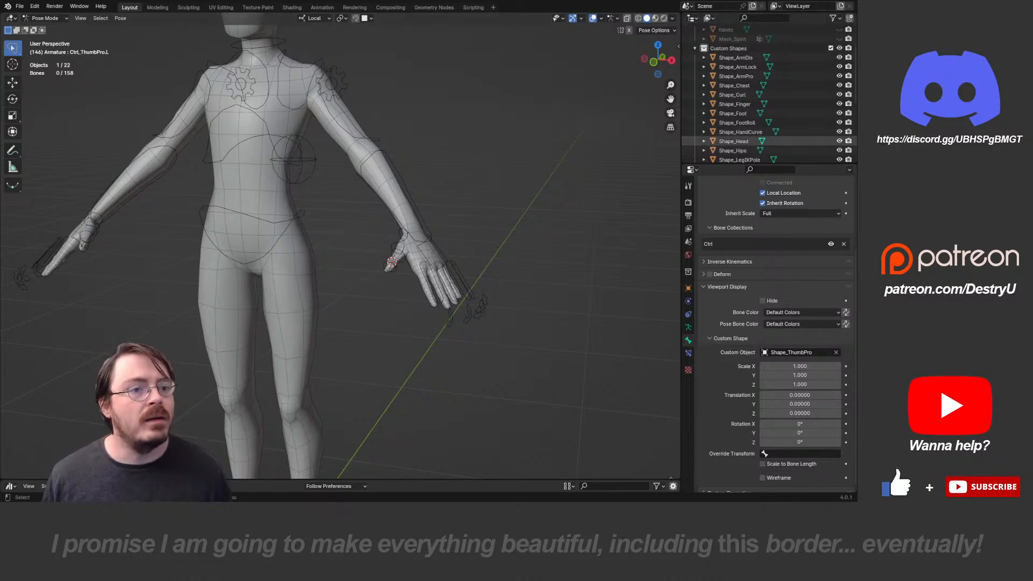
middle_drag(323, 248, 398, 248)
shift+middle_drag(323, 258, 468, 210)
scroll(340, 245, up, 4)
click(237, 231)
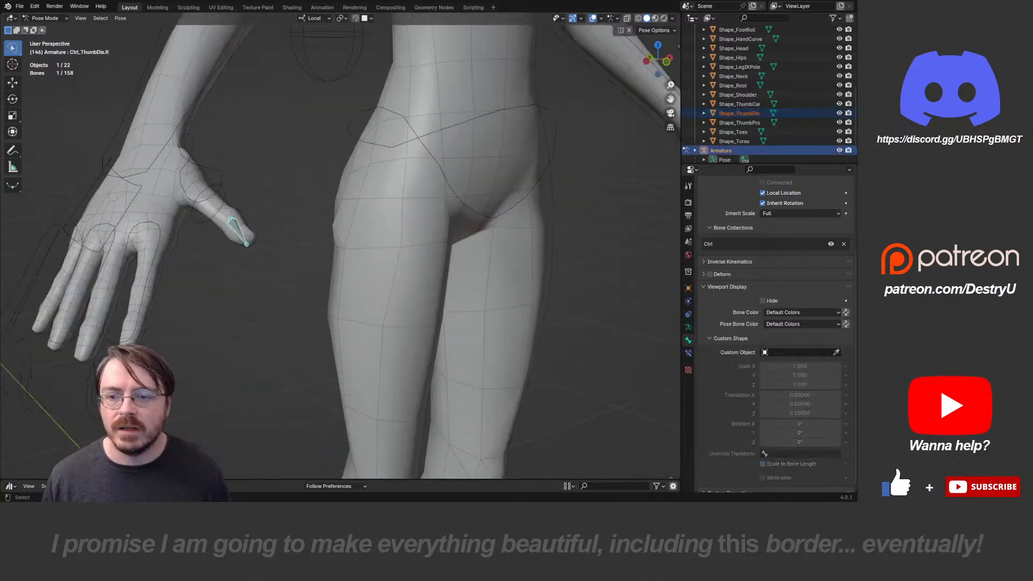
click(836, 352)
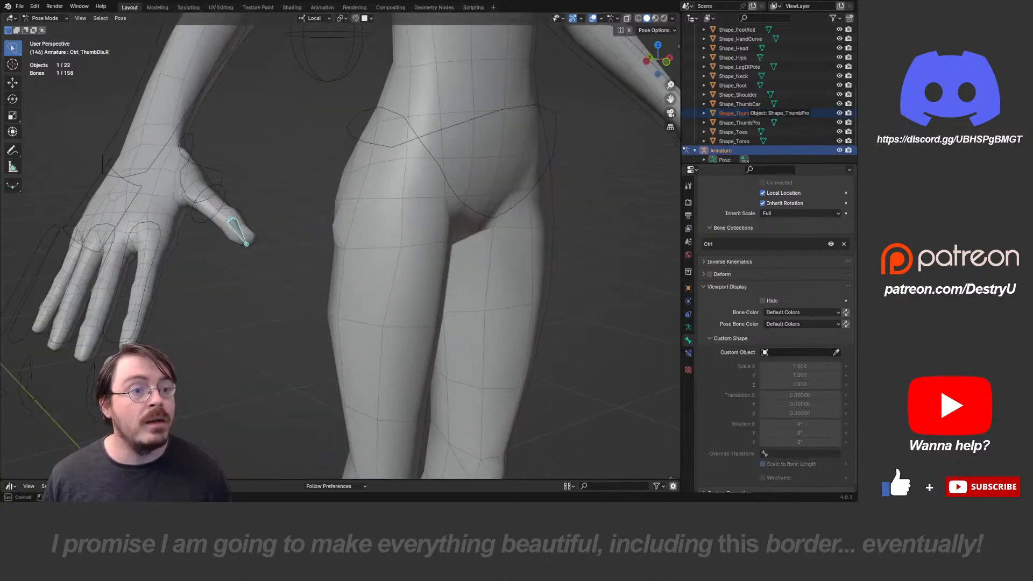
click(743, 113)
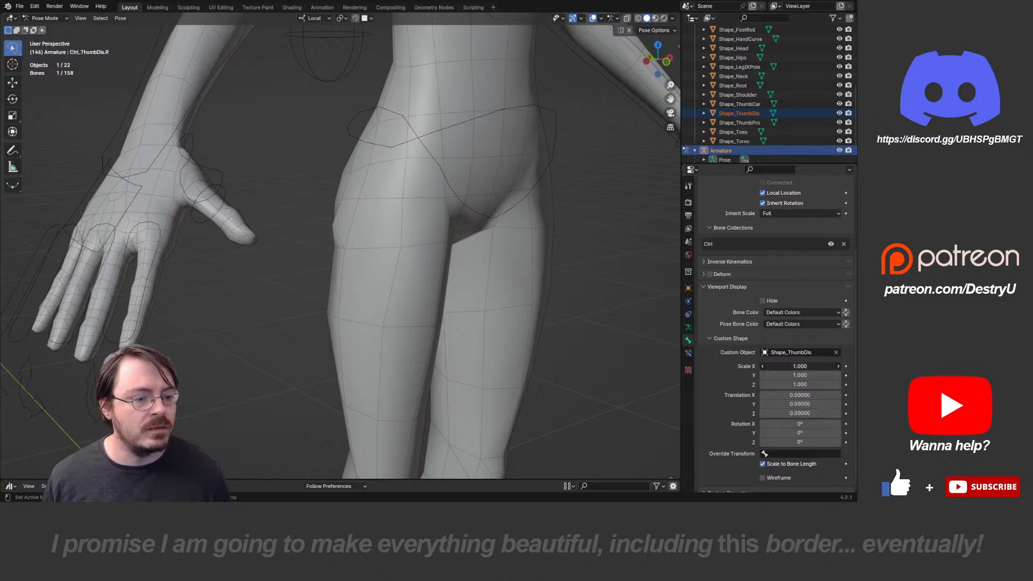
- Mirror the right distal thumb's custom shape with Scale X -1 and turn off Scale to Bone Length
text(-1)
key(Return)
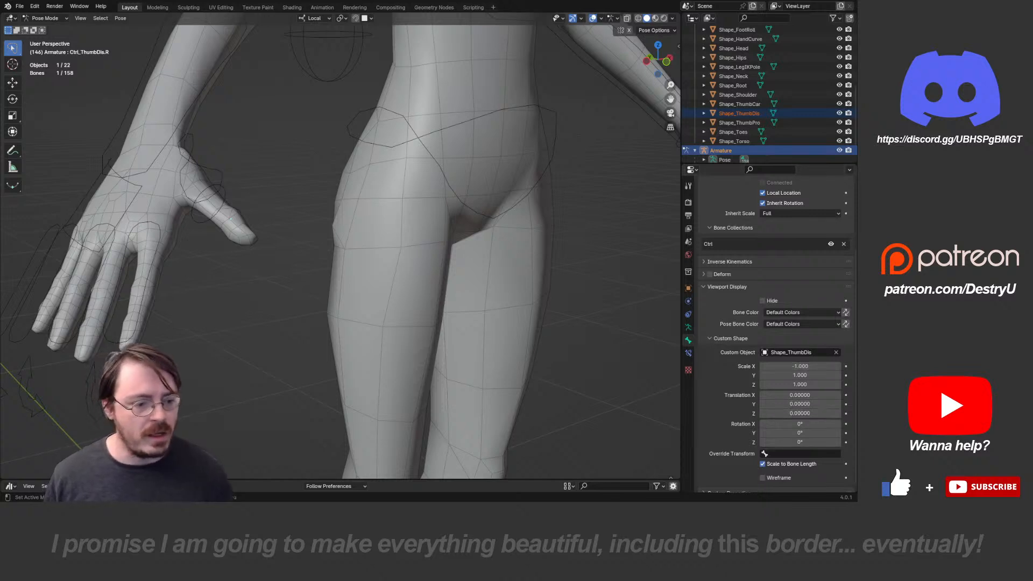
click(762, 464)
scroll(763, 464, down, 1)
scroll(341, 246, down, 5)
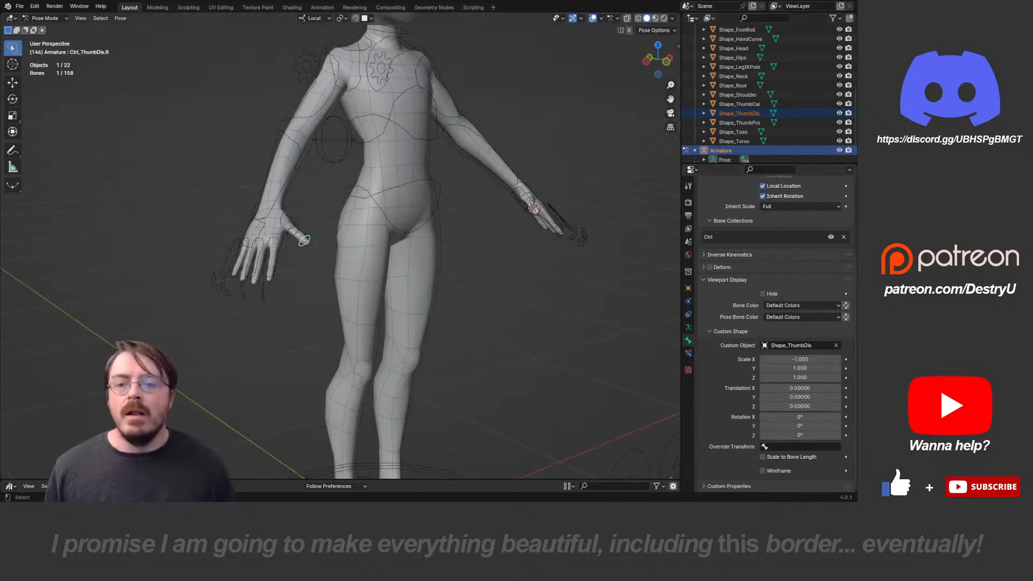
- Clear the selection of all bones and objects, and return the armature to Pose Mode
key(alt+a)
key(ctrl+Tab)
scroll(341, 246, down, 4)
middle_drag(409, 247, 395, 227)
key(alt+a)
key(a)
key(alt+a)
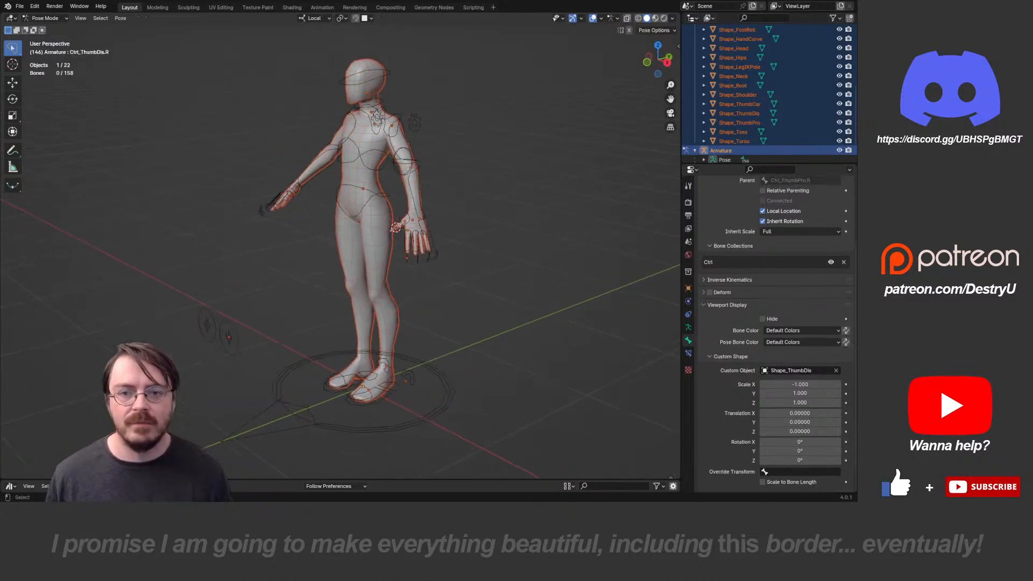
key(a)
key(alt+a)
key(Tab)
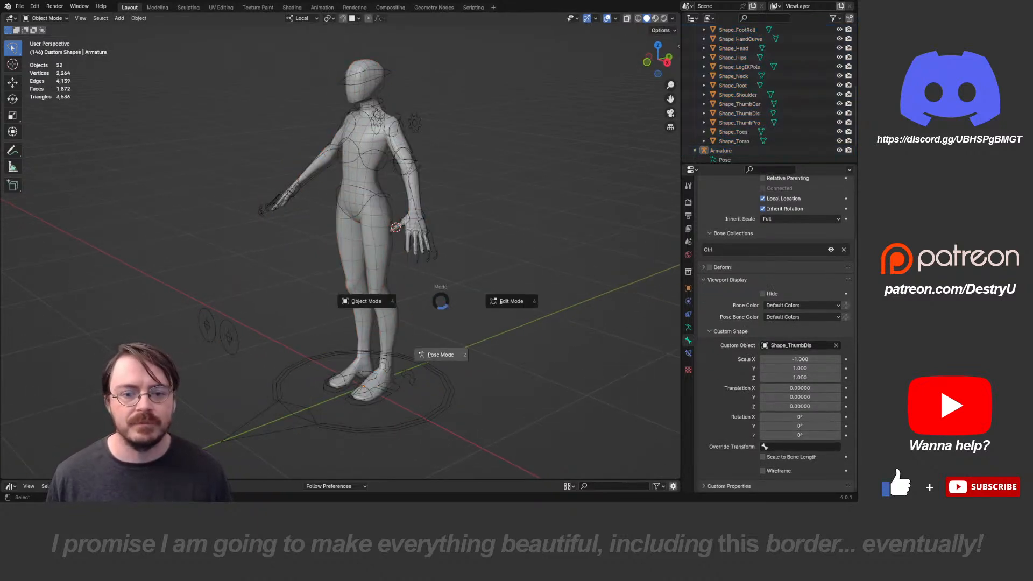
click(440, 352)
- Hide the Custom Shapes collection in the viewport and collapse its list of objects
scroll(781, 57, up, 4)
scroll(780, 58, up, 3)
click(840, 86)
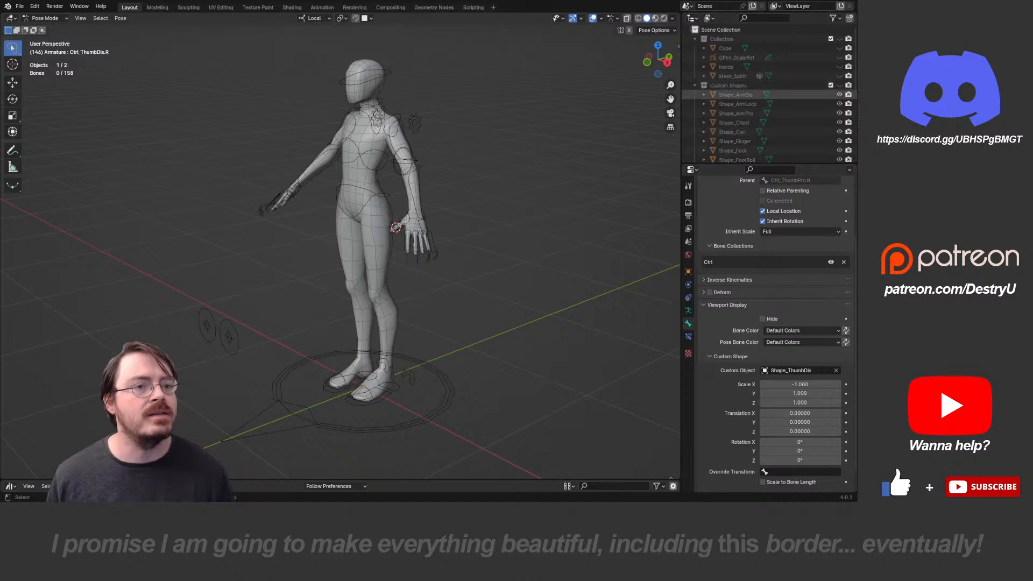
click(694, 85)
scroll(339, 253, down, 3)
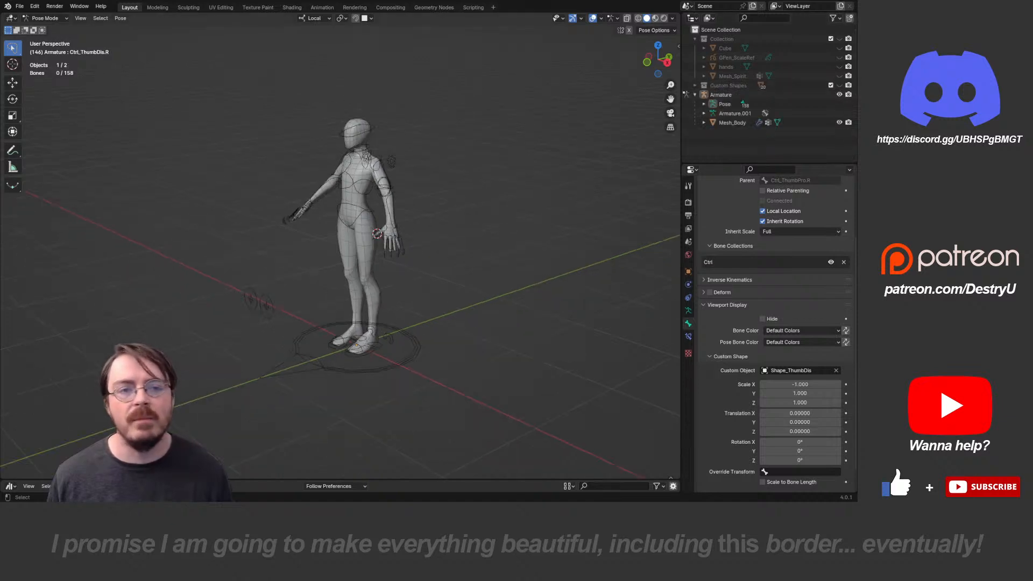
- Rename the Armature object to Arma_Body
double_click(721, 94)
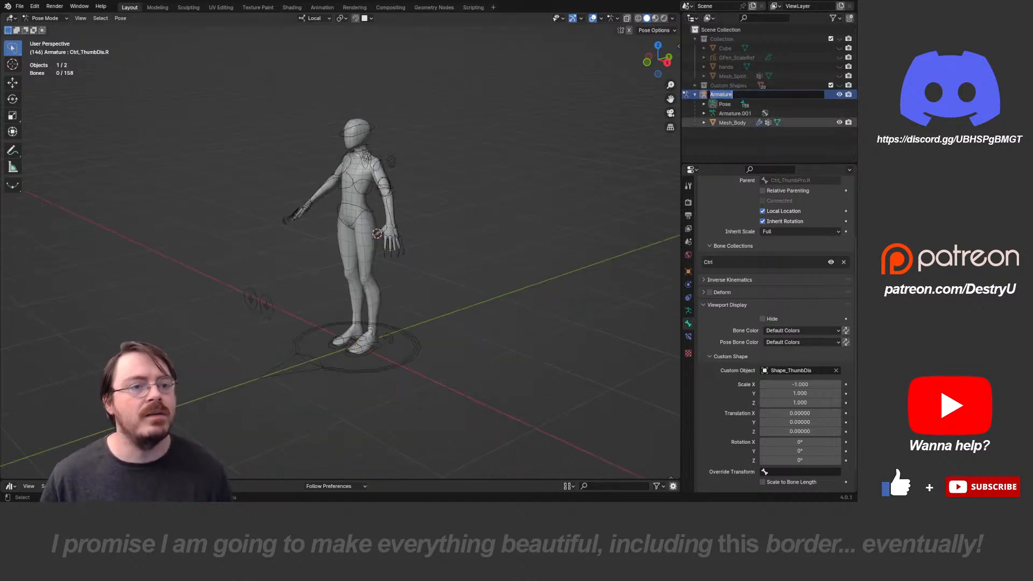
text(Ri)
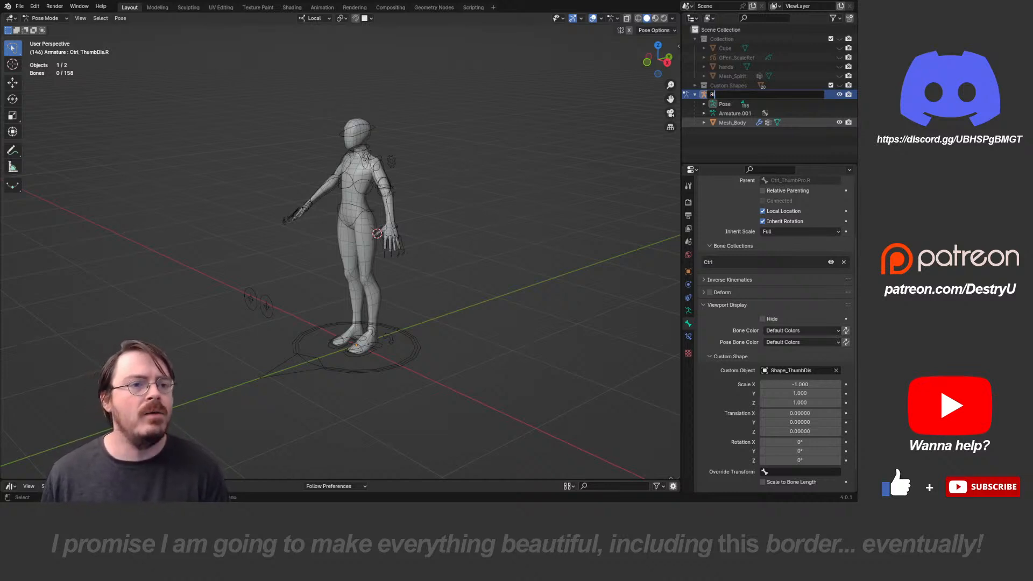
text(g_)
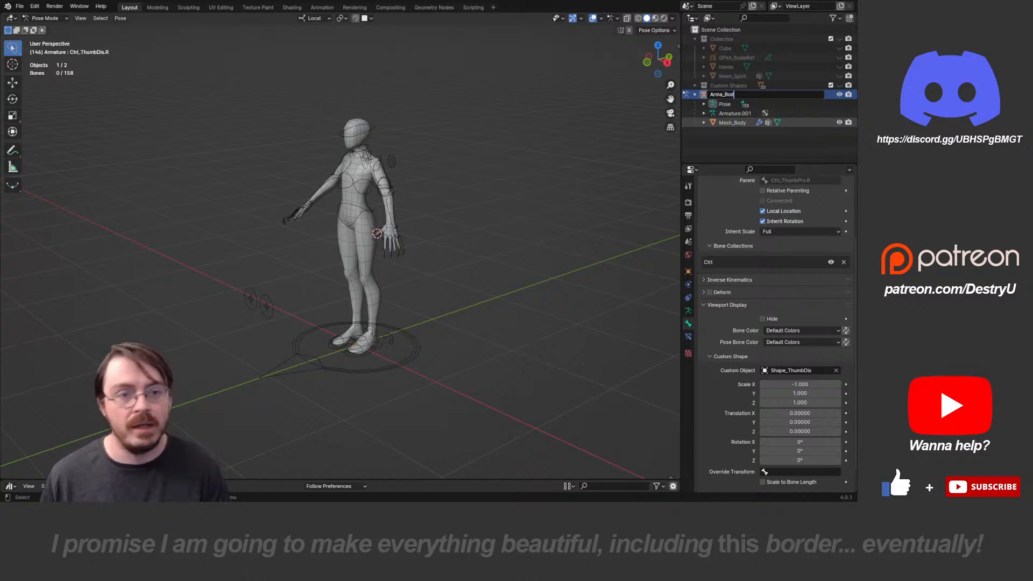
key(Return)
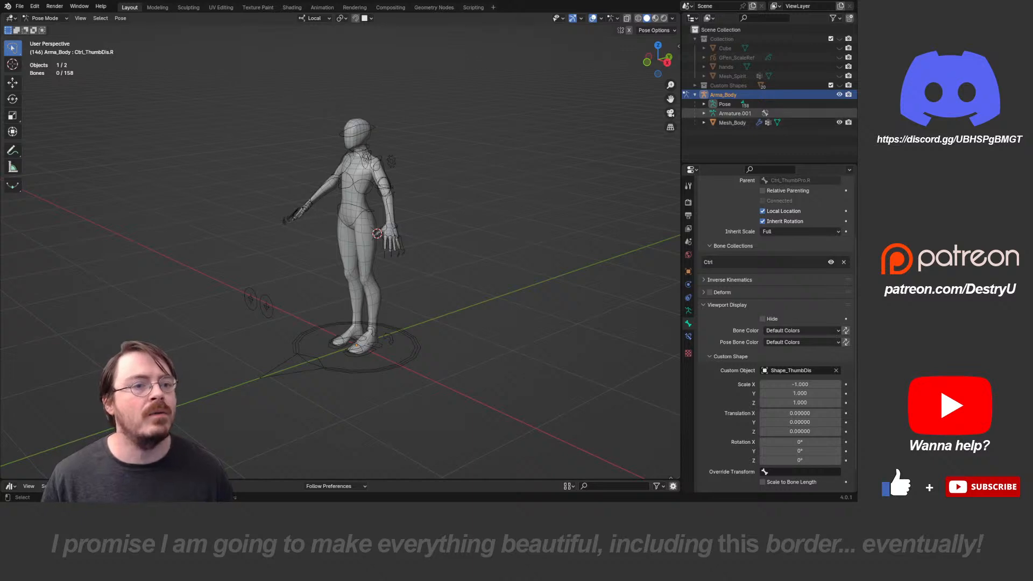
- Rename the armature data block Armature.001 to Data_Arma
double_click(735, 113)
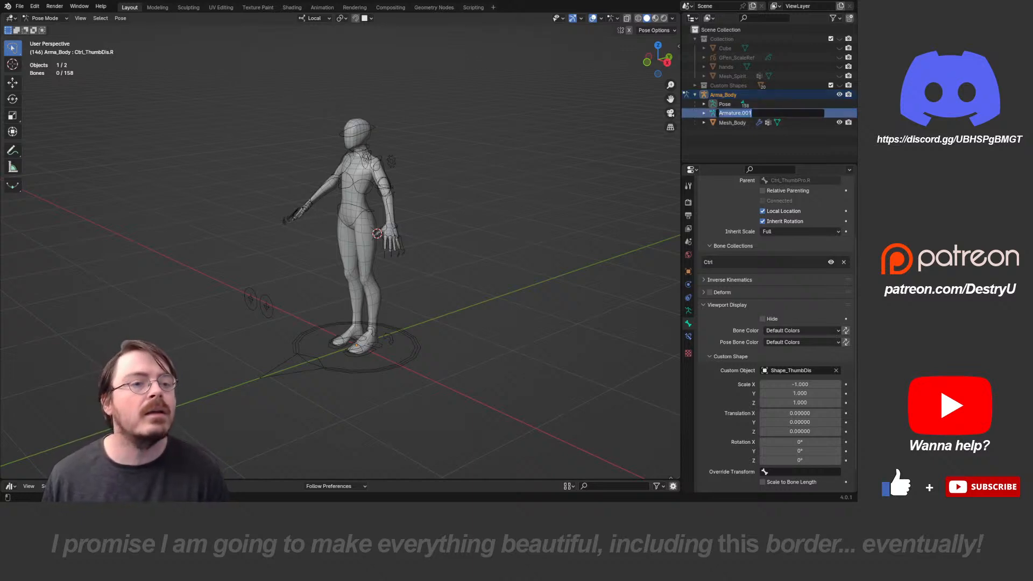
key(Escape)
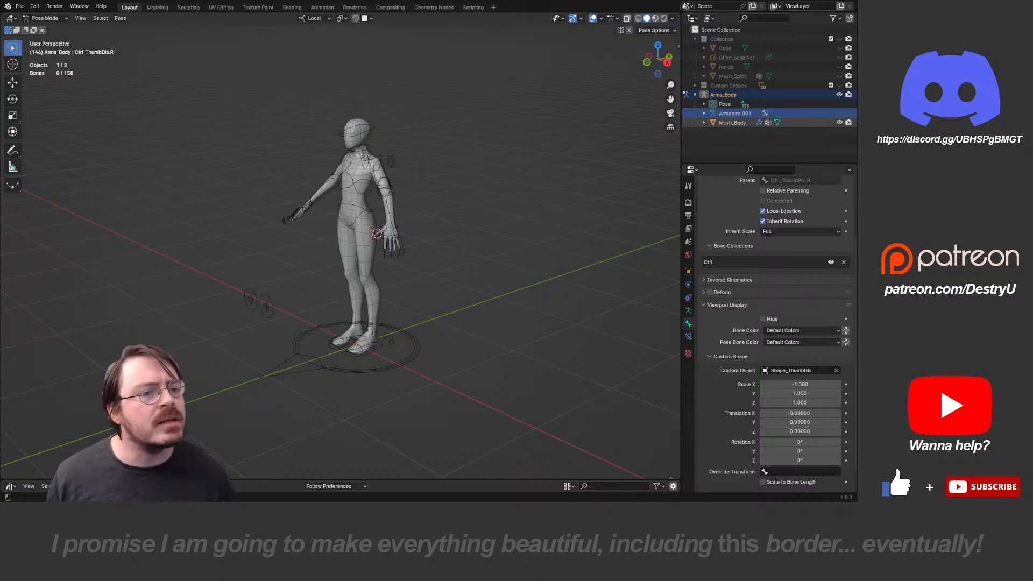
click(704, 114)
click(704, 114)
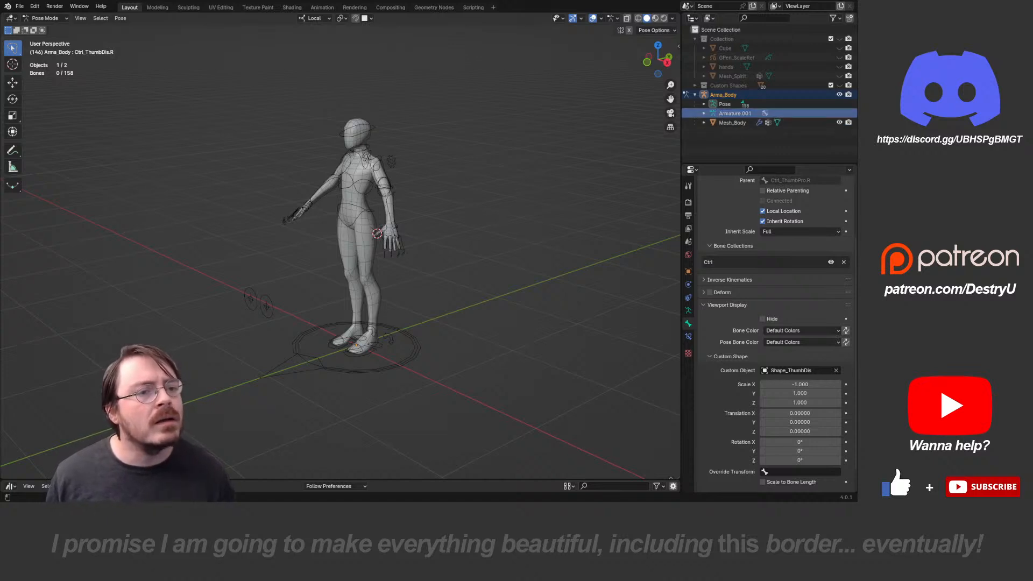
key(F2)
text(Datqa)
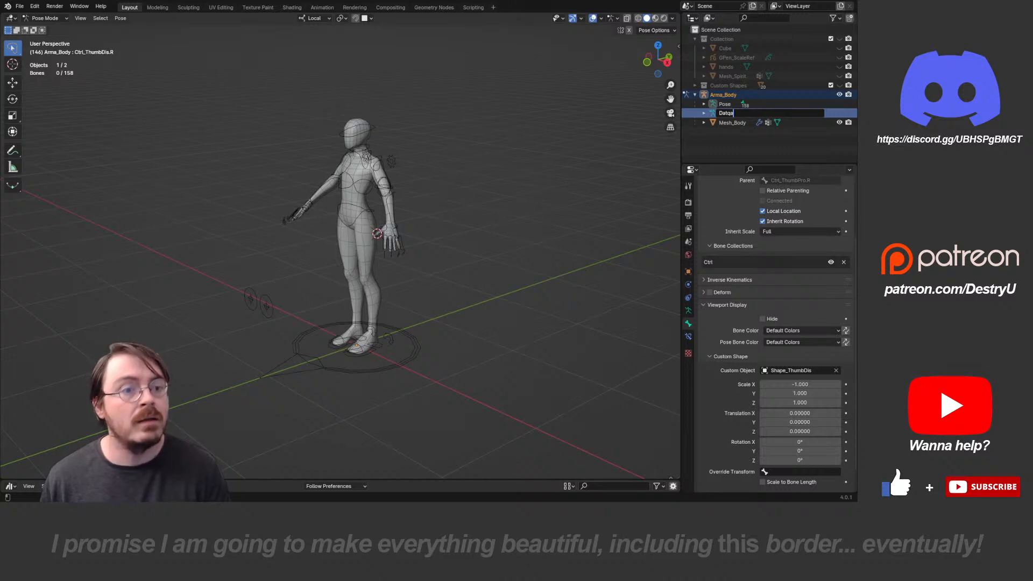
key(BackSpace)
key(BackSpace)
text(a_)
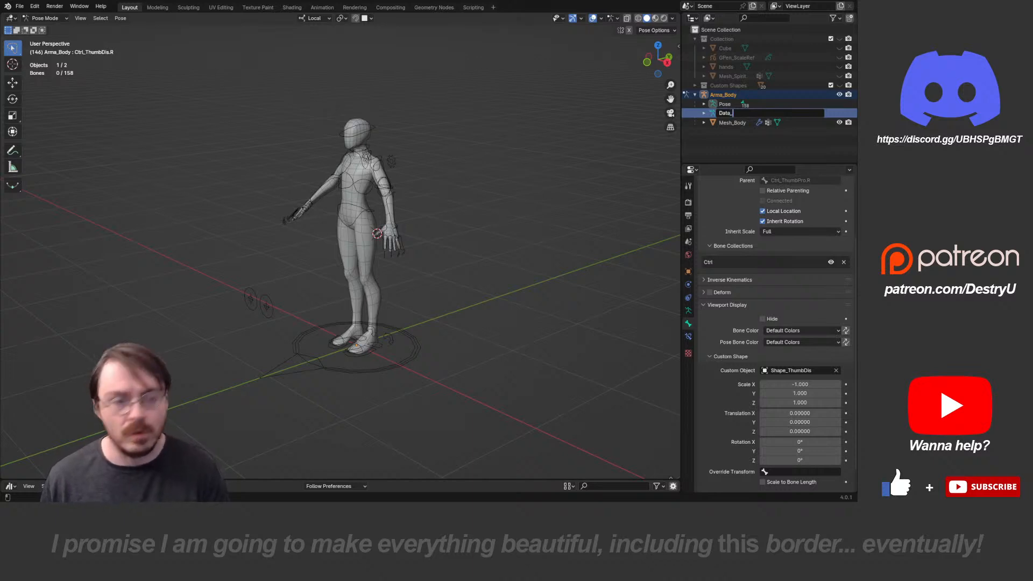
text(Arma)
key(Return)
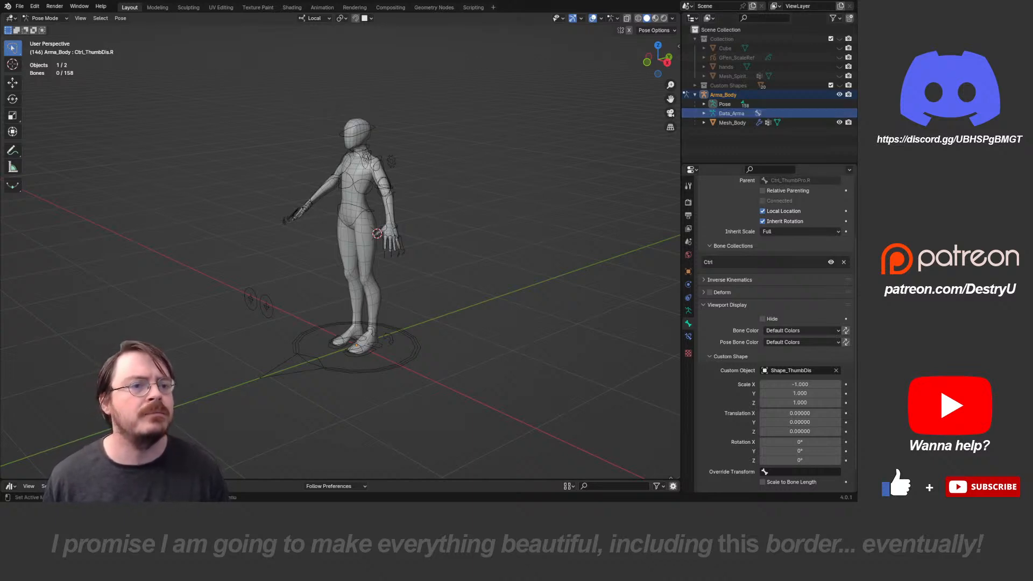
- Rename the armature data block Data_Arma to Data_ArmaBody
middle_drag(409, 242, 347, 243)
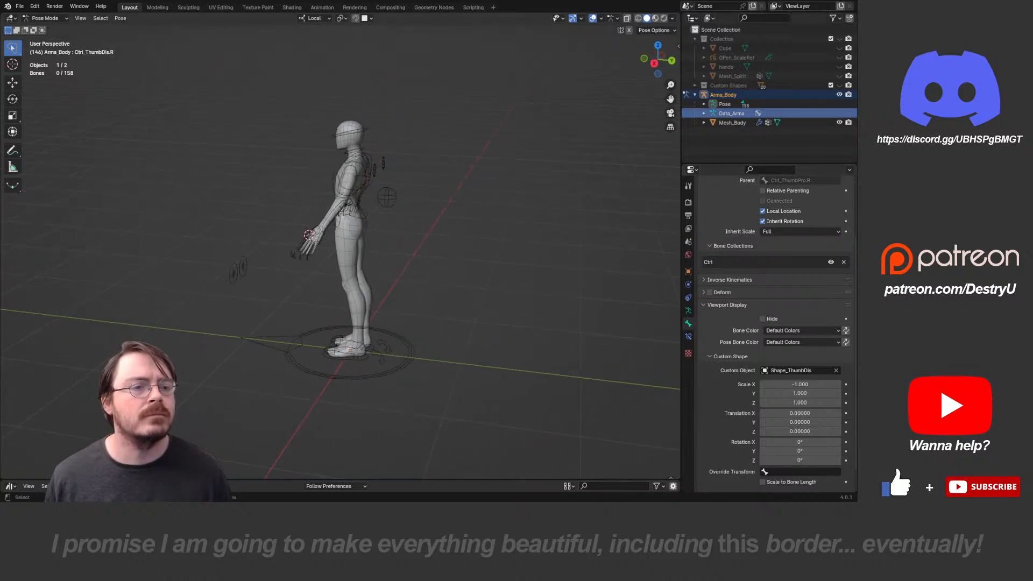
key(F2)
key(End)
text(Body)
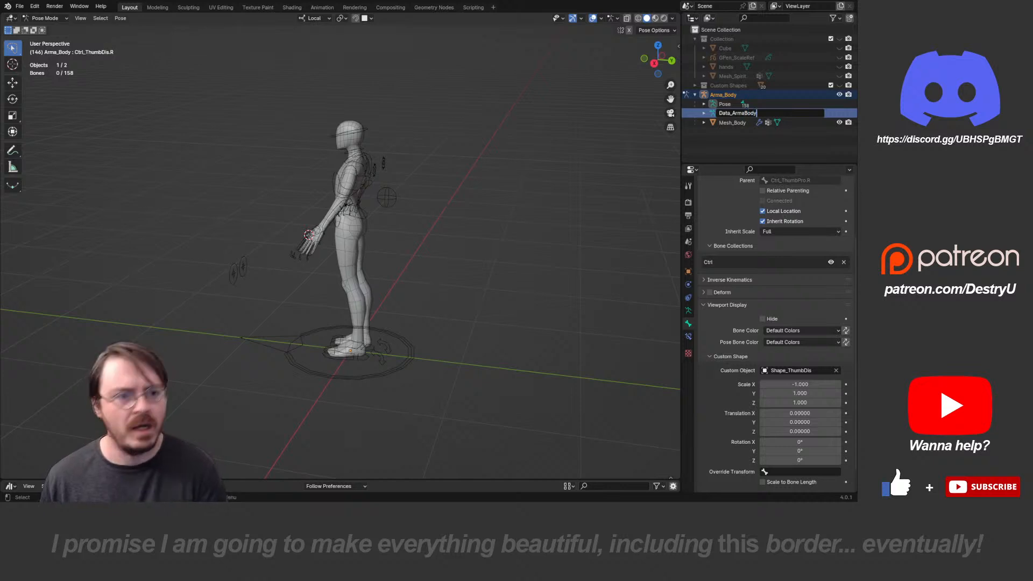
key(Return)
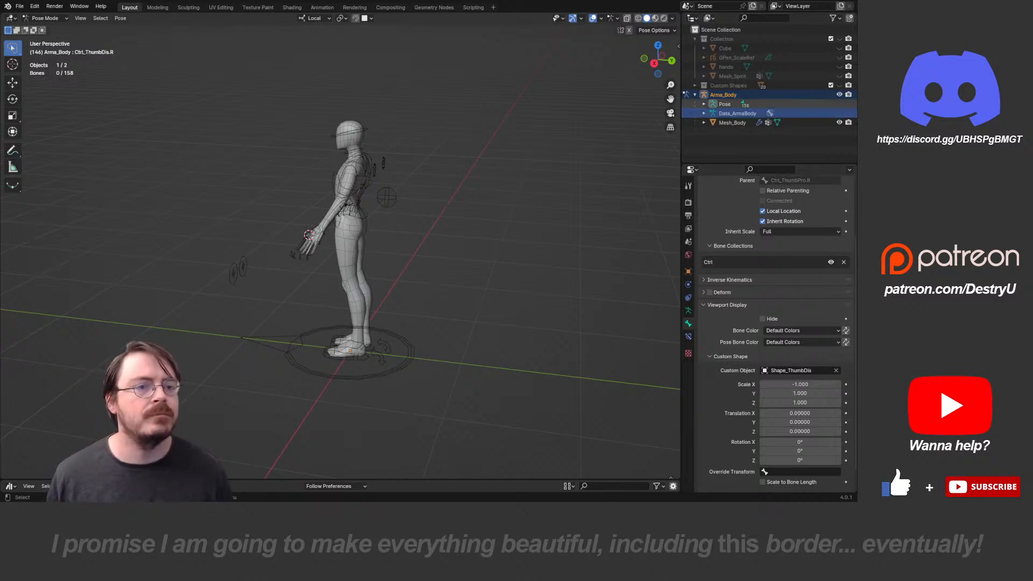
click(704, 104)
click(704, 104)
middle_drag(463, 215, 548, 215)
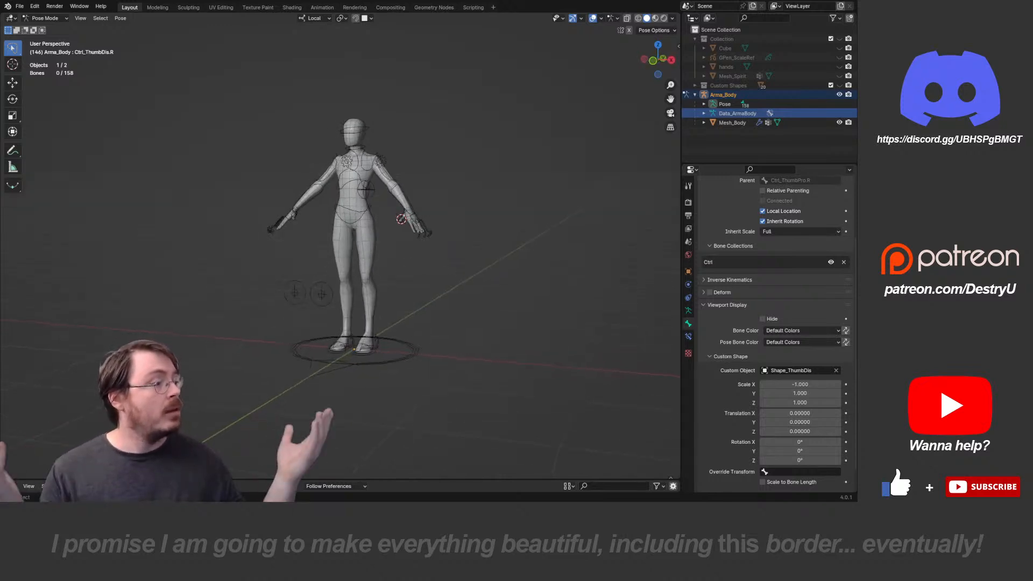
middle_drag(548, 215, 509, 229)
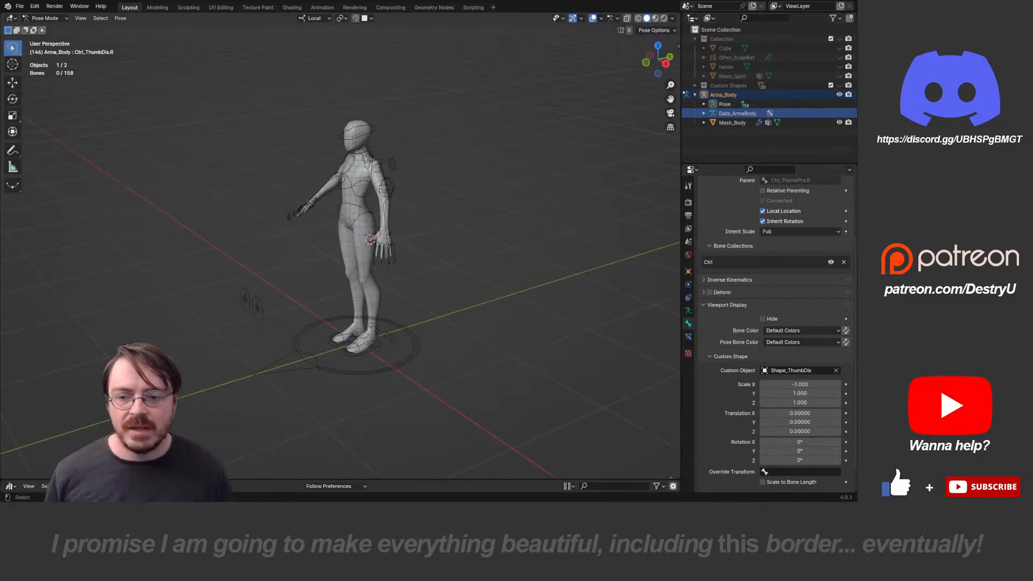
click(259, 308)
middle_drag(258, 308, 337, 285)
key(g)
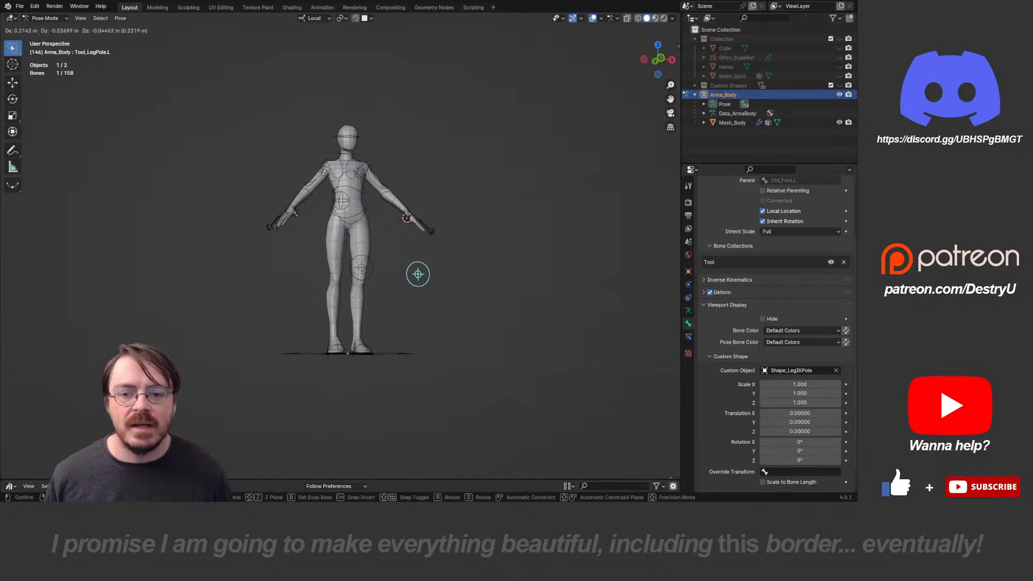
right_click(334, 215)
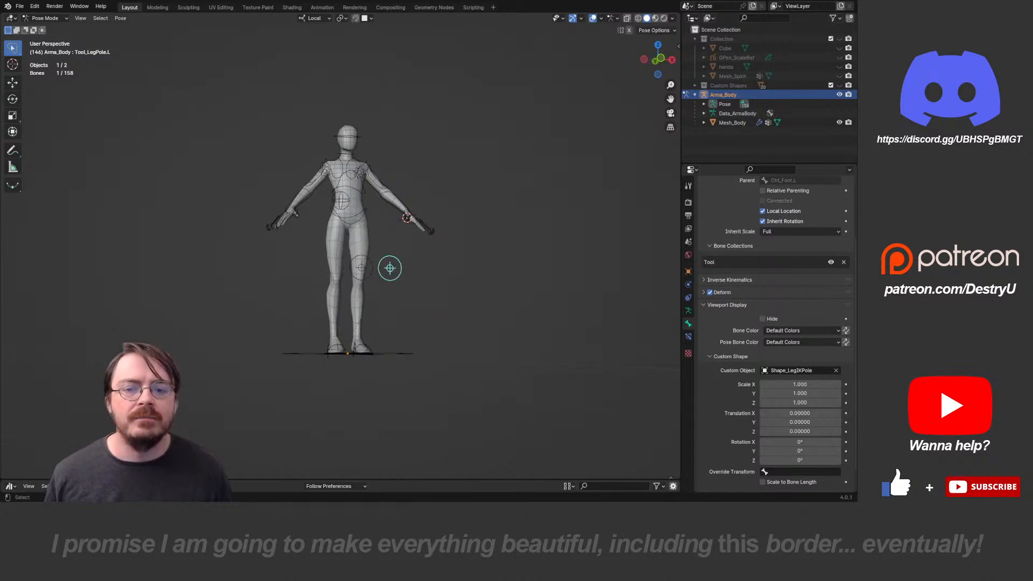
middle_drag(334, 215, 258, 239)
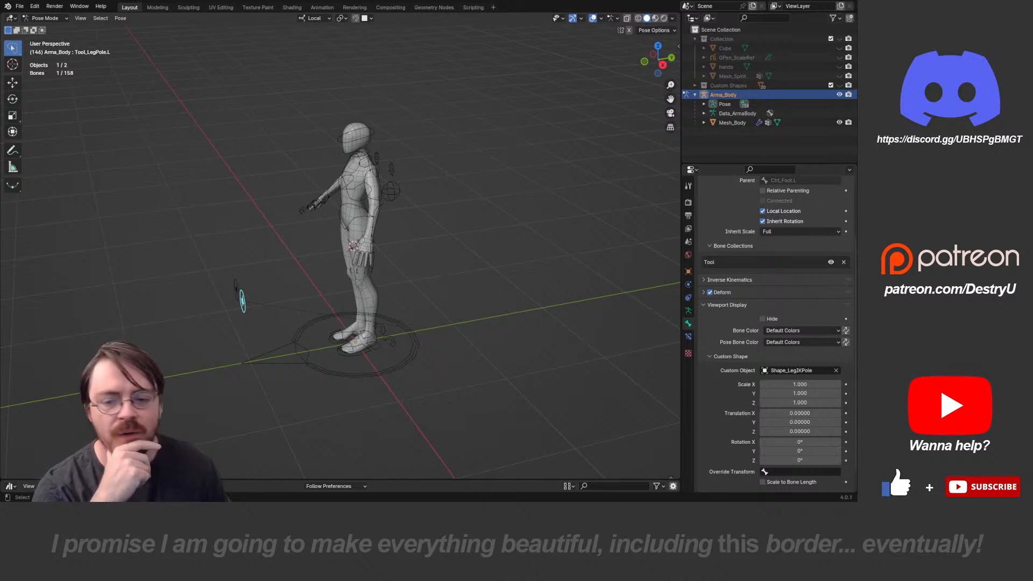
- Collapse the Arma_Body hierarchy in the object list
middle_drag(484, 269, 418, 251)
click(695, 95)
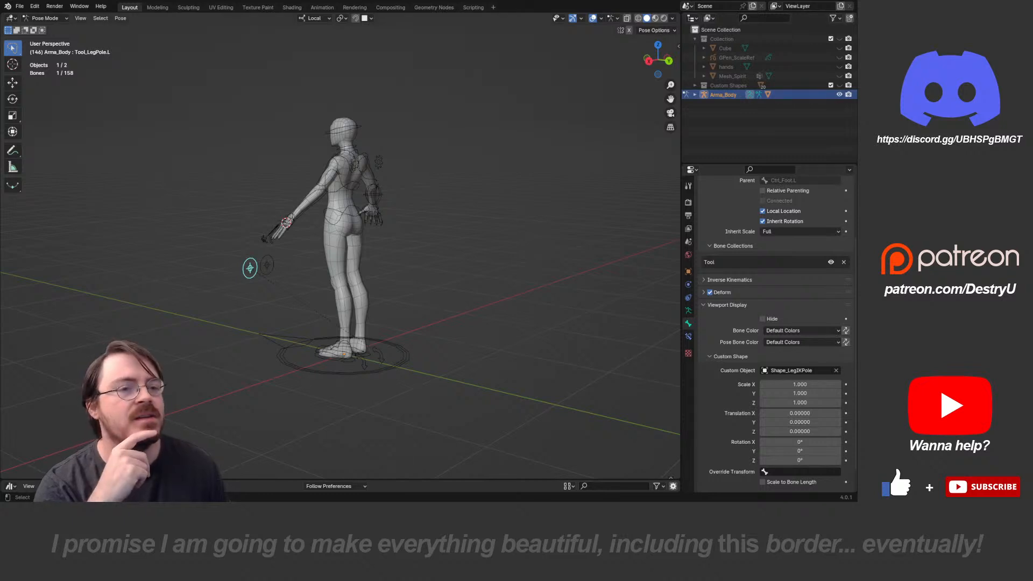
middle_drag(431, 259, 402, 261)
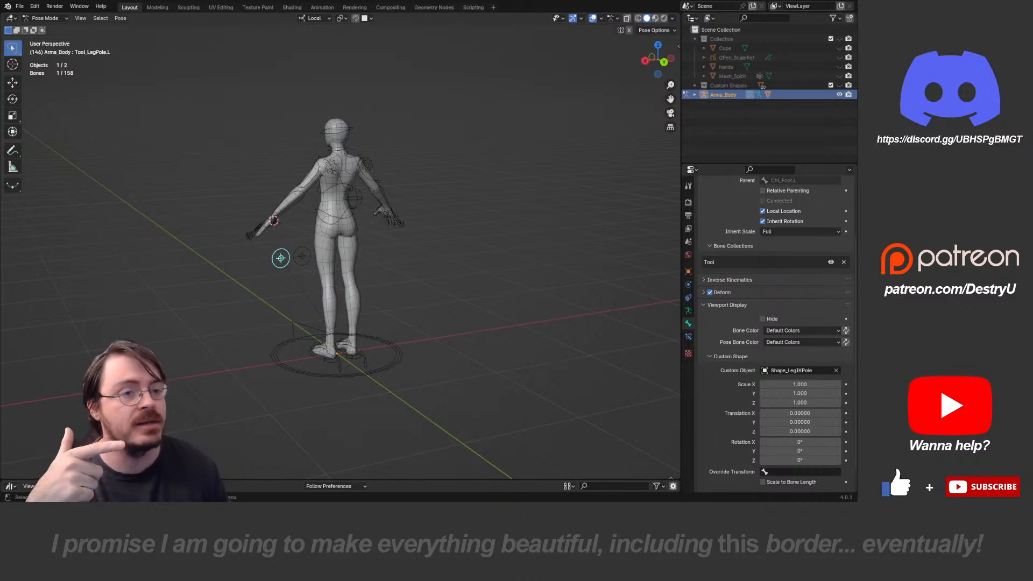
click(694, 94)
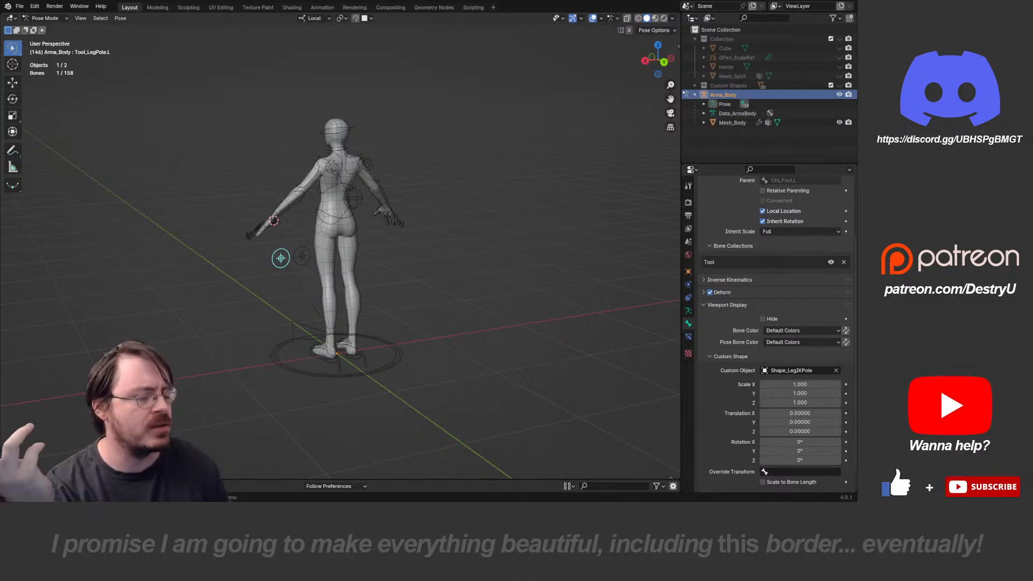
click(695, 94)
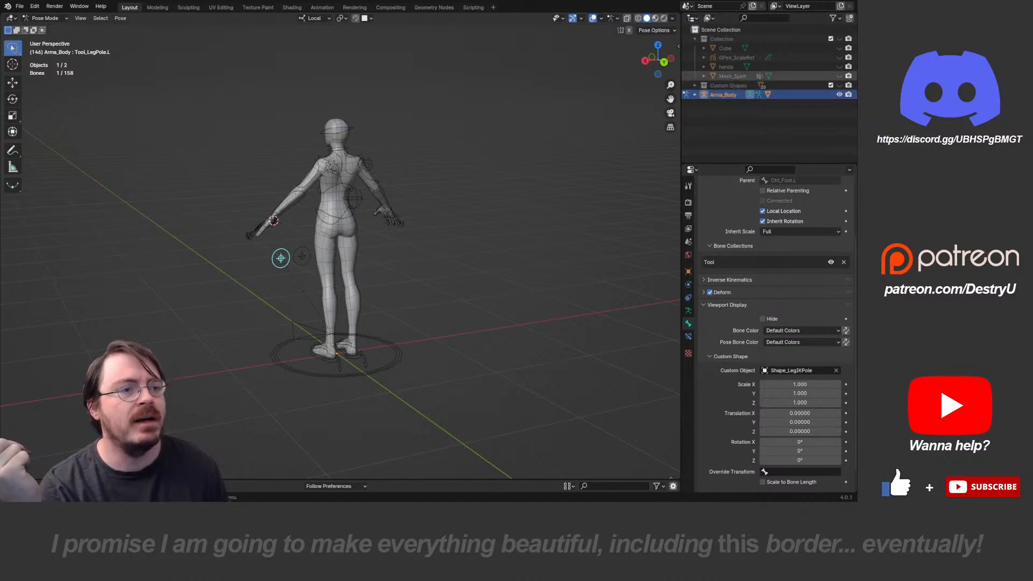
- Switch the armature to Object Mode and unhide the Mesh_Spirit object together with its parent Collection
click(840, 75)
key(Tab)
click(388, 193)
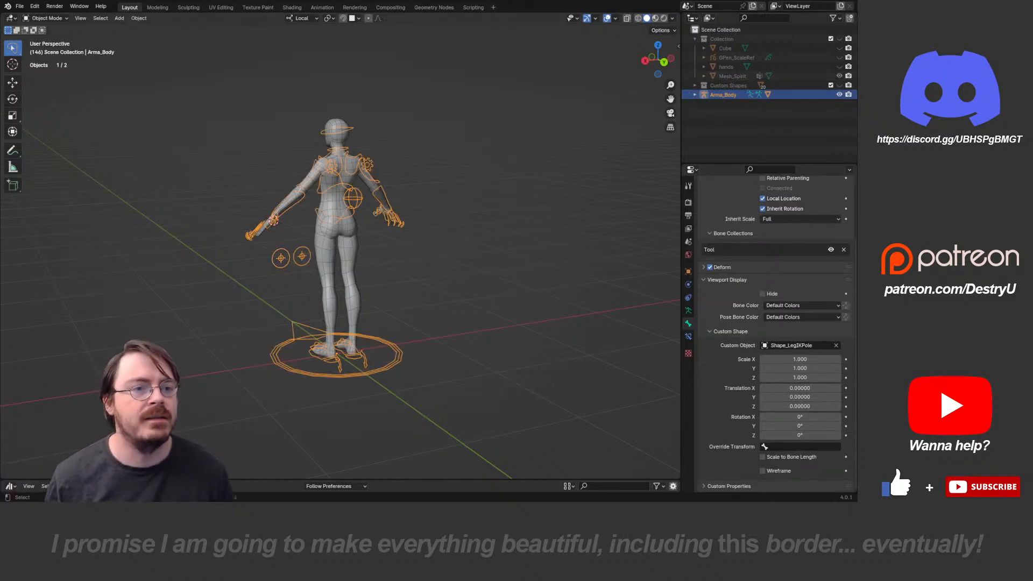
click(839, 38)
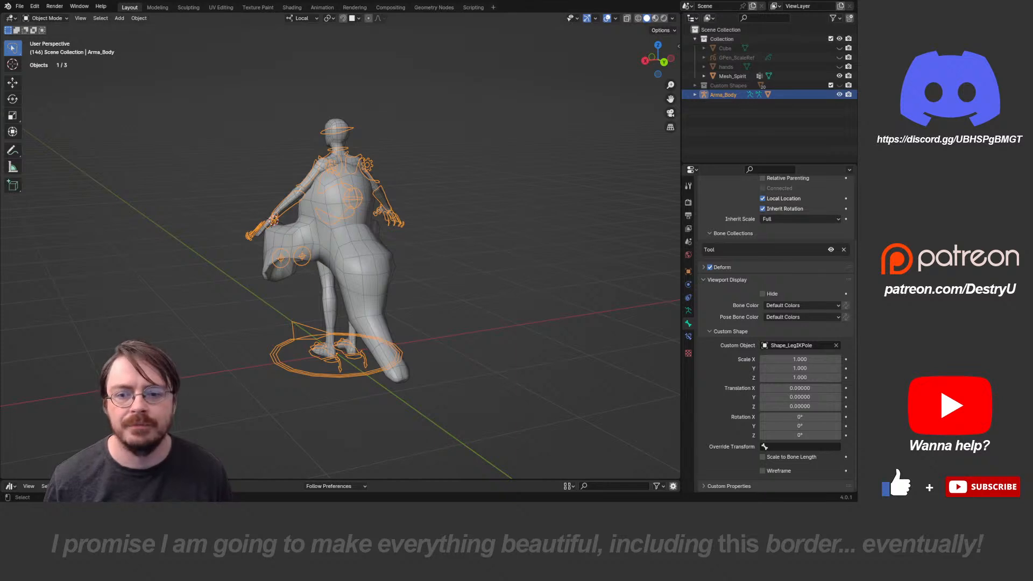
- Examine the Mesh_Spirit mesh against the body and its rig from several angles, and clear the selection
click(355, 253)
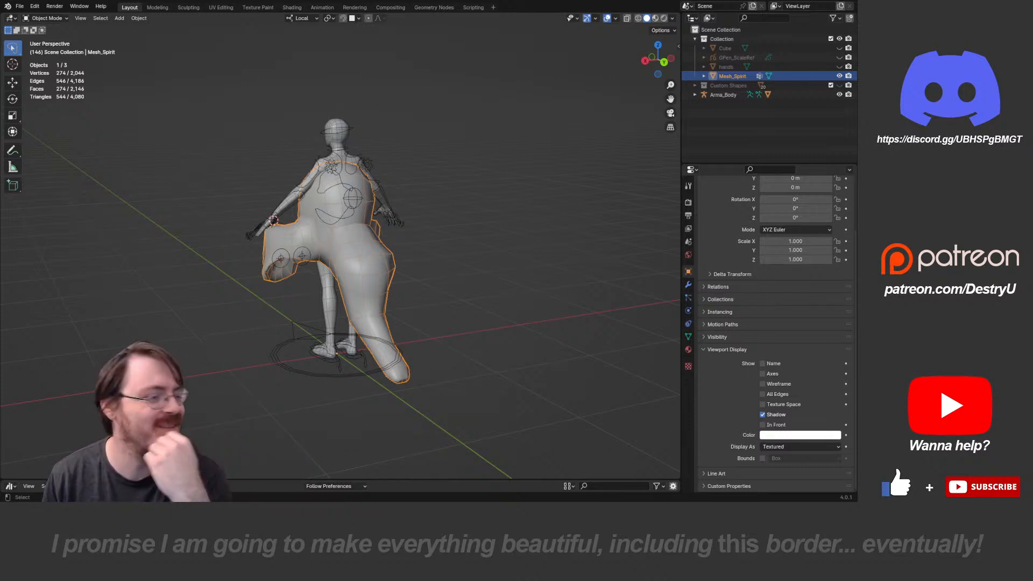
middle_drag(355, 253, 388, 237)
click(412, 337)
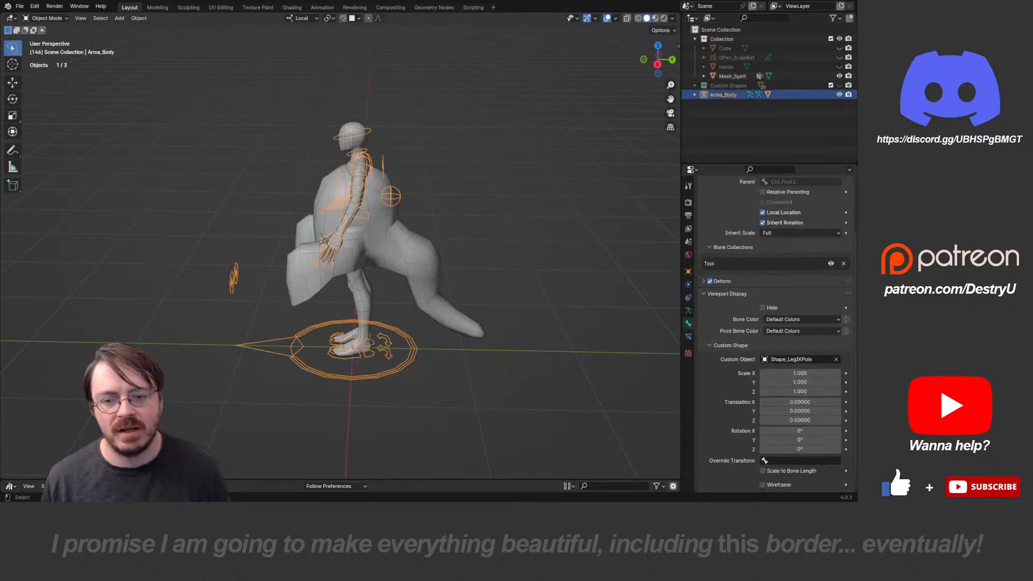
click(415, 265)
middle_drag(345, 248, 223, 317)
key(alt+a)
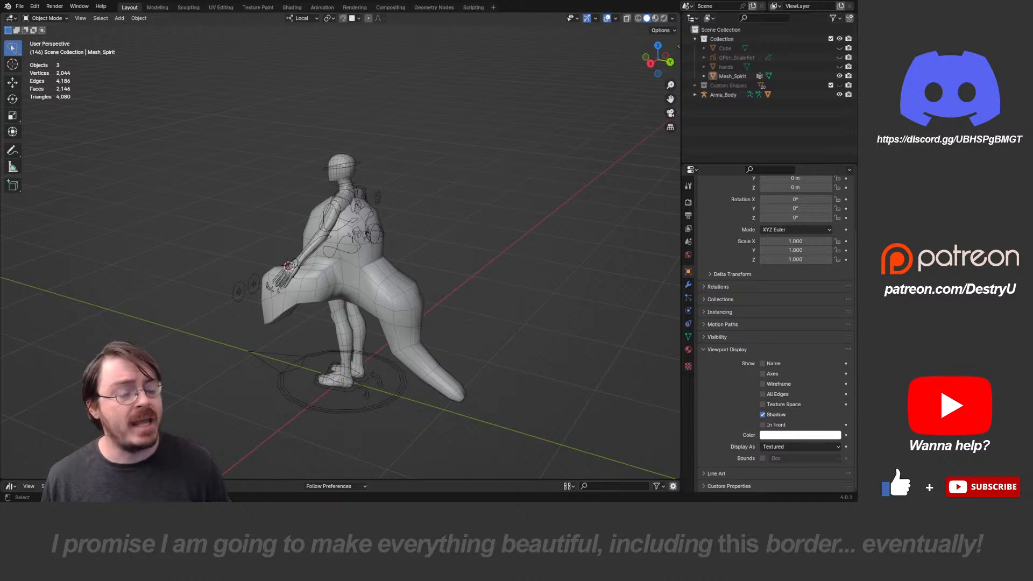
scroll(340, 246, down, 2)
middle_drag(340, 246, 301, 239)
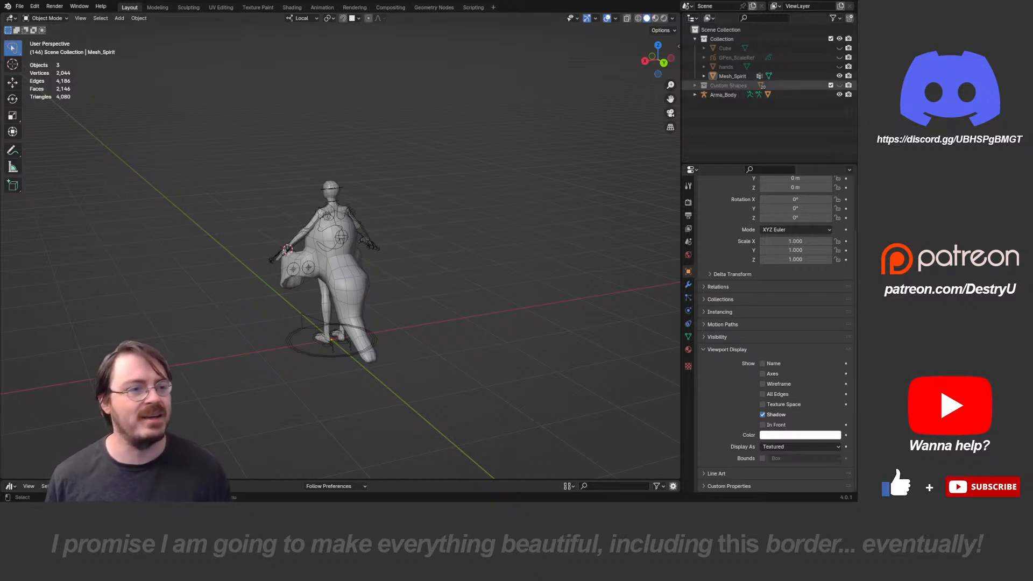
- Hide the Mesh_Spirit object in the viewport again
key(h)
scroll(339, 253, up, 4)
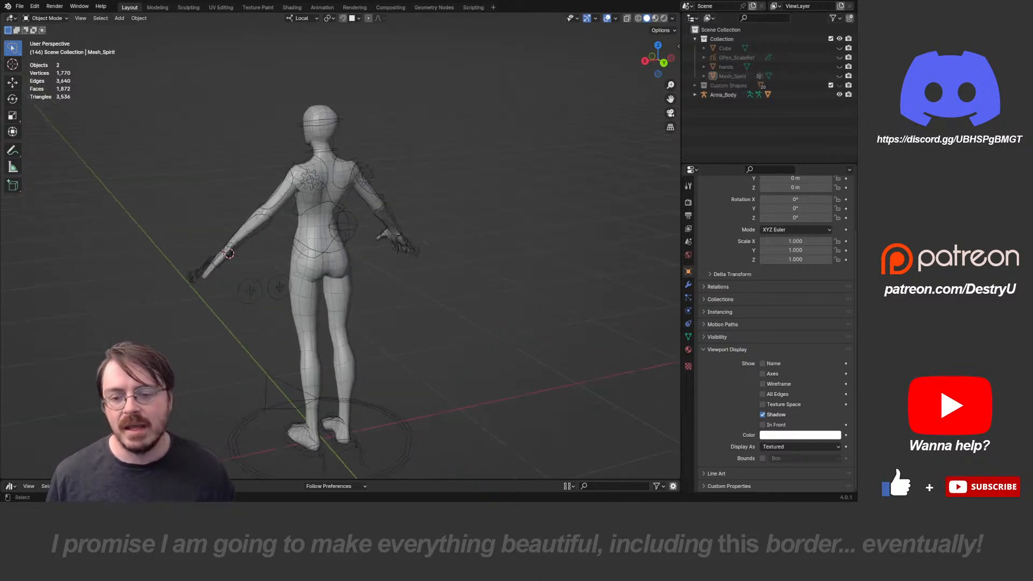
shift+middle_drag(431, 280, 191, 225)
- Examine the Arma_Body rig and its custom control shapes around the body from the front, back and side, with and without selection
click(280, 263)
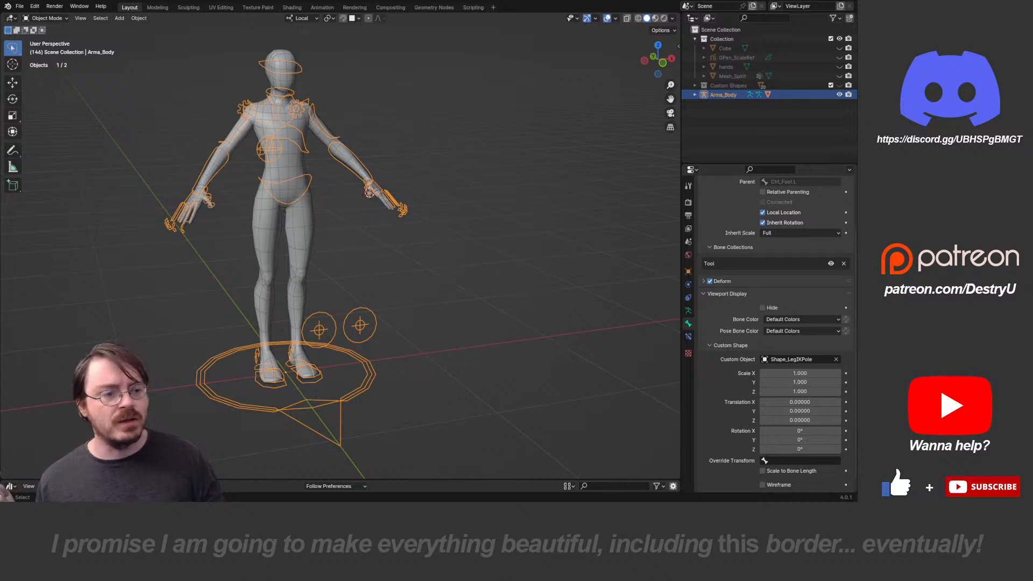
middle_drag(369, 193, 373, 195)
key(alt+a)
middle_drag(376, 242, 339, 252)
key(a)
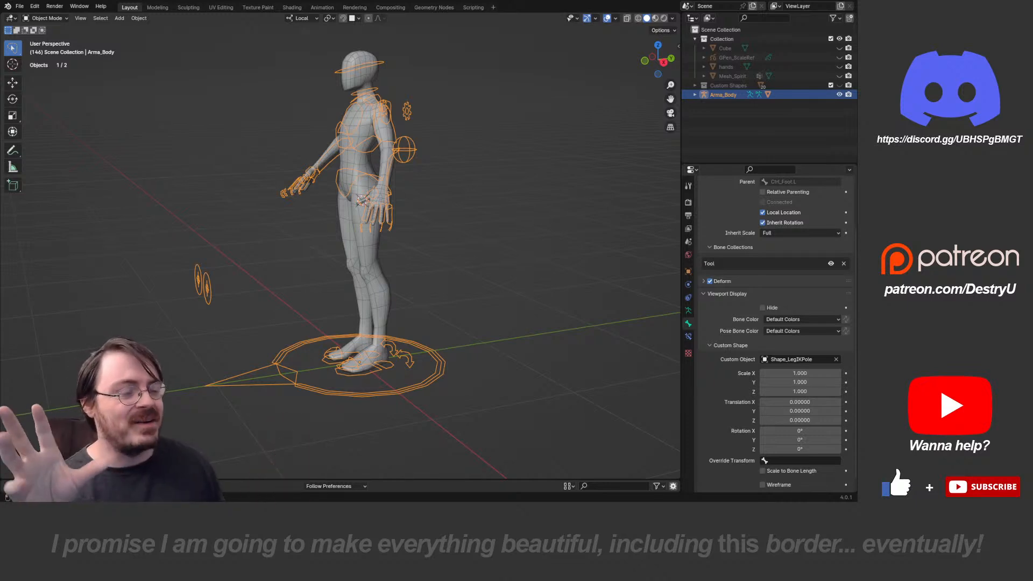
middle_drag(430, 231, 312, 242)
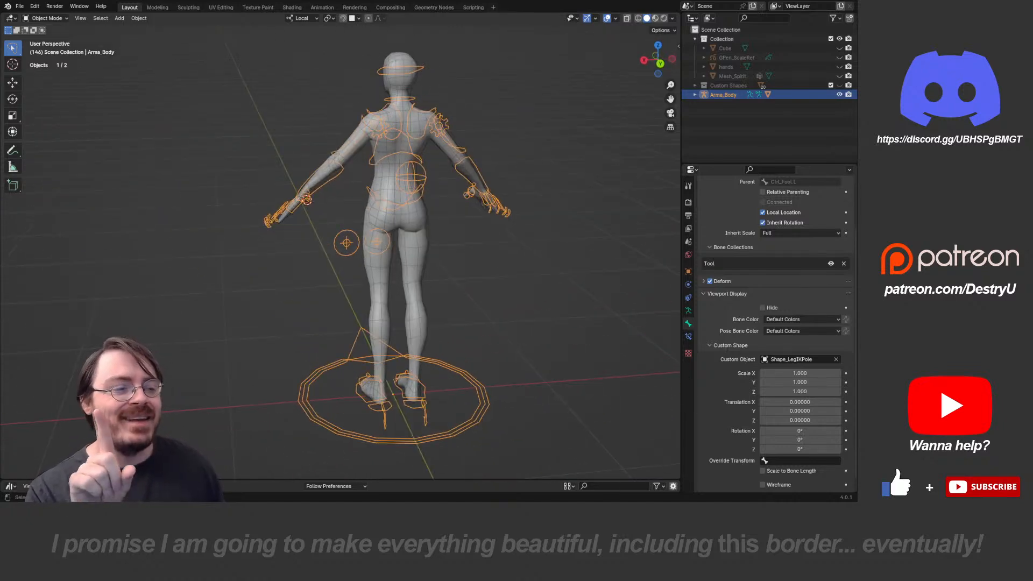
key(alt+a)
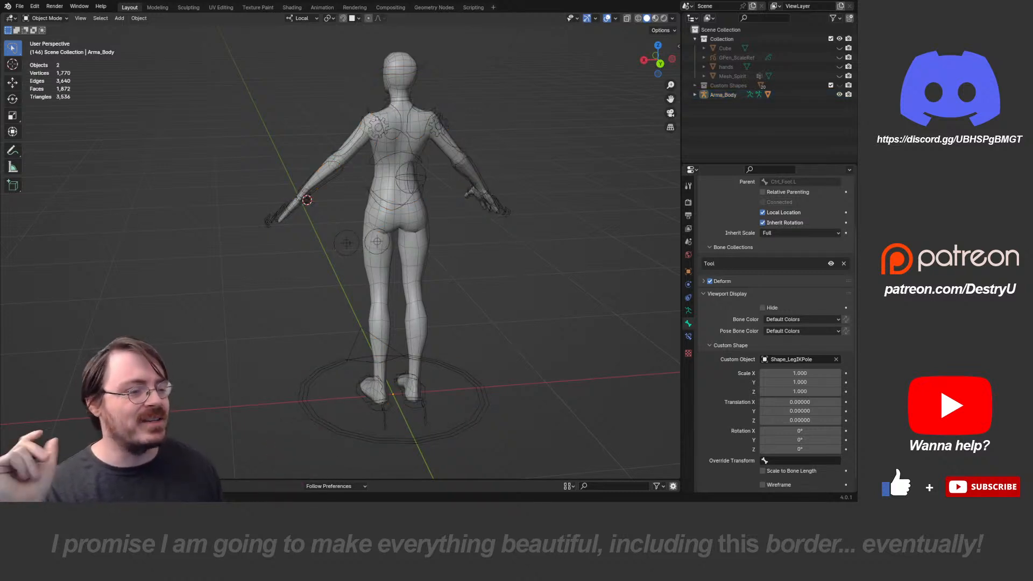
middle_drag(344, 253, 377, 263)
scroll(340, 246, up, 2)
click(387, 365)
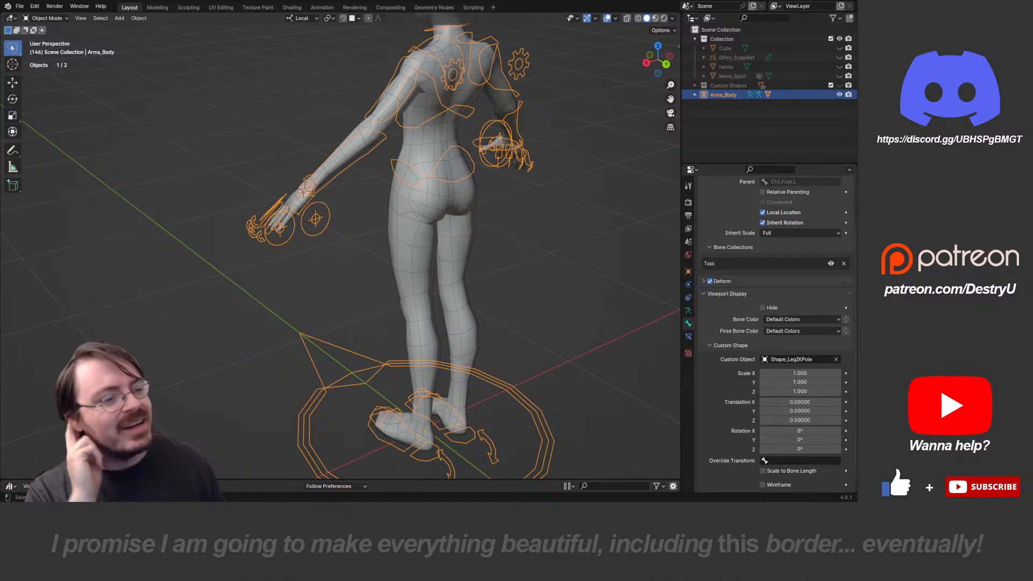
scroll(345, 247, down, 2)
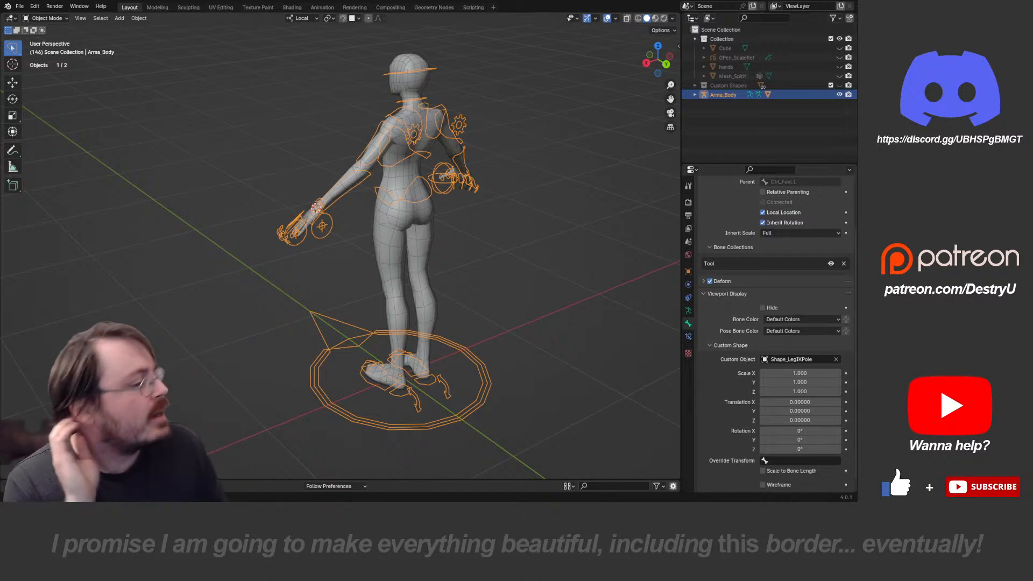
middle_drag(398, 243, 444, 231)
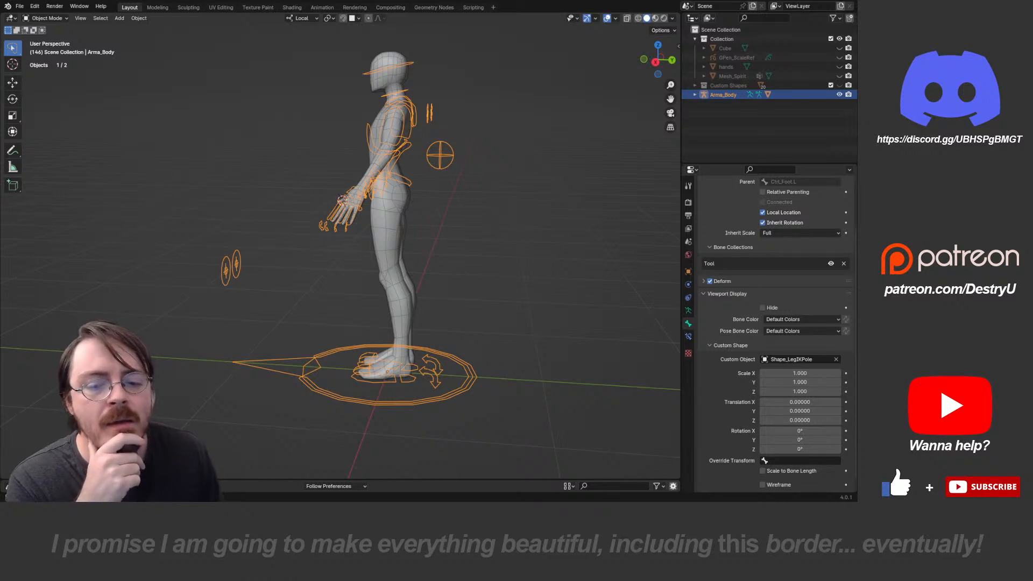
middle_drag(377, 242, 391, 272)
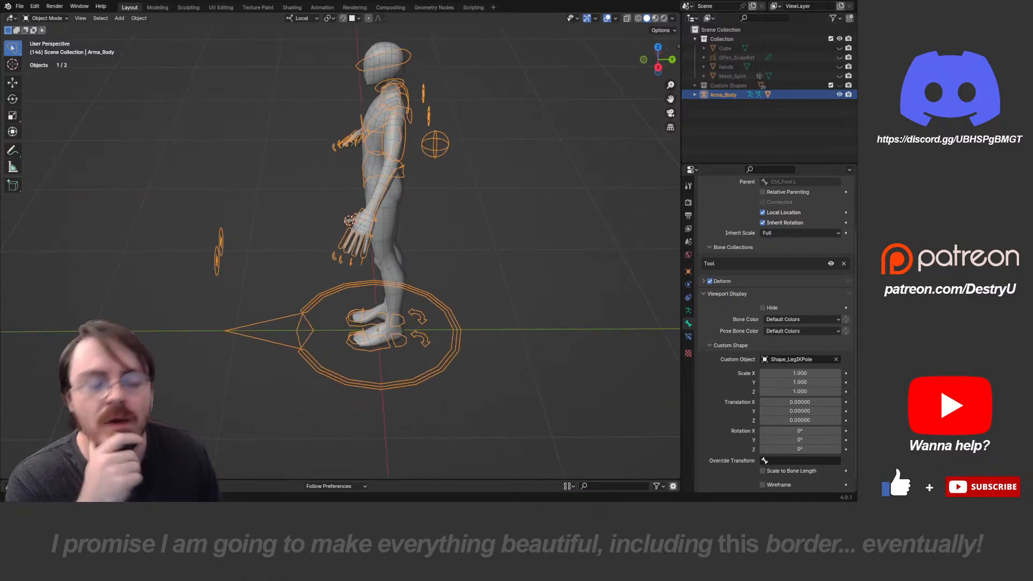